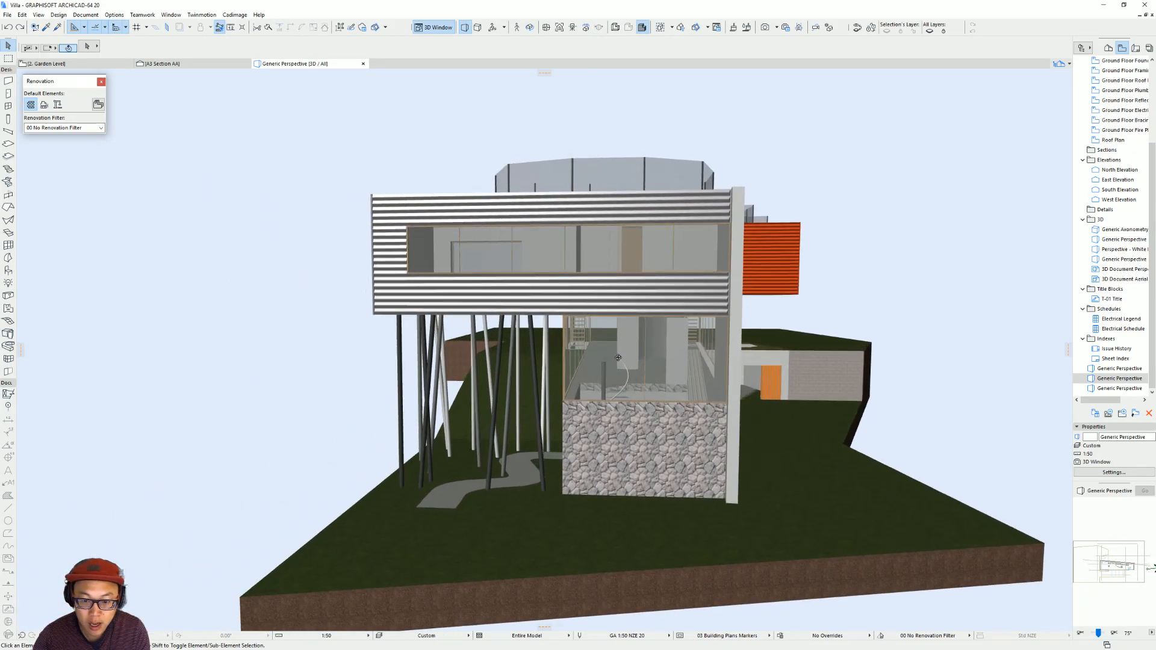
# Limit the range of stories shown in 3D so the villa's upper floor and roof are hidden.
pyautogui.scroll(3, 501, 384)
pyautogui.keyDown('shift'); pyautogui.moveTo(789, 377); pyautogui.dragTo(547, 352, button='middle'); pyautogui.keyUp('shift')
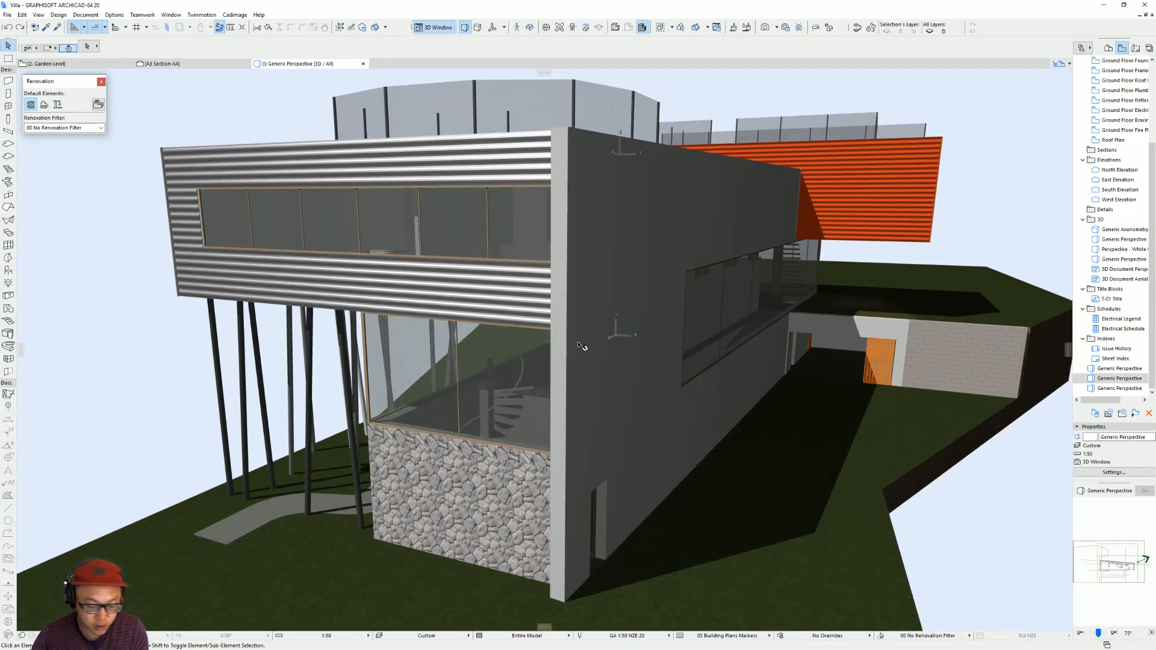
pyautogui.hotkey('ctrl', 'shift', 'F5')
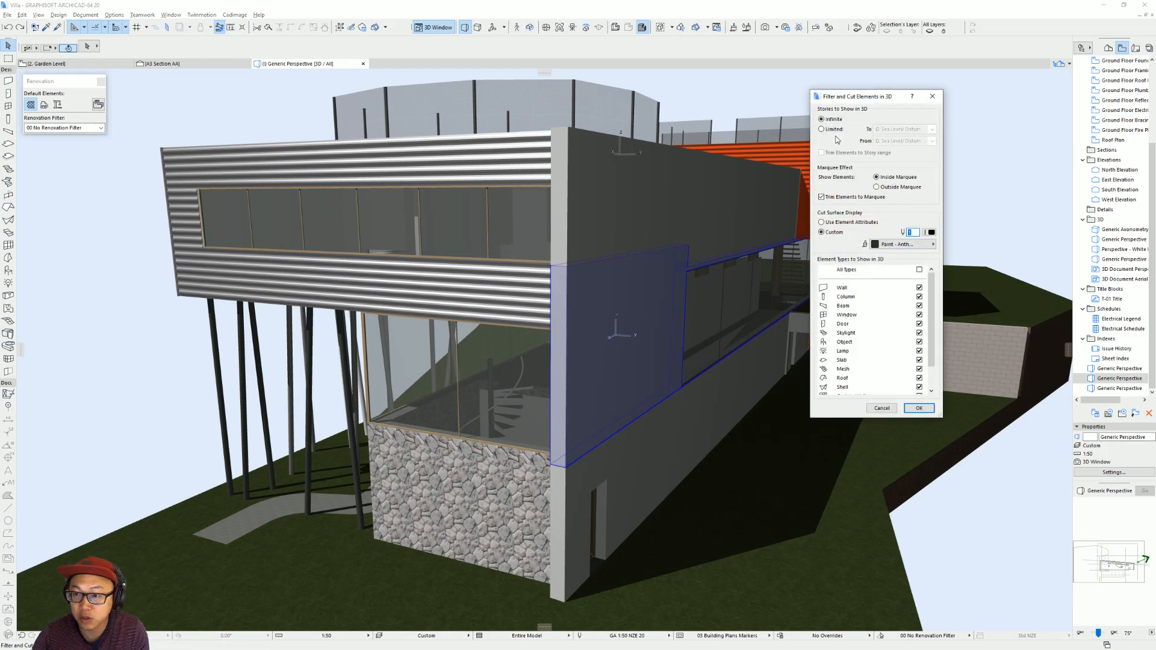
pyautogui.click(822, 129)
pyautogui.click(932, 129)
pyautogui.click(921, 160)
pyautogui.click(919, 408)
# Examine the spiral stair and ground-floor interior in 3D, and compare them with the Villa dall'Ava reference images and video in the web browser.
pyautogui.keyDown('shift'); pyautogui.moveTo(379, 408); pyautogui.dragTo(503, 418, button='middle'); pyautogui.keyUp('shift')
pyautogui.scroll(5, 456, 482)
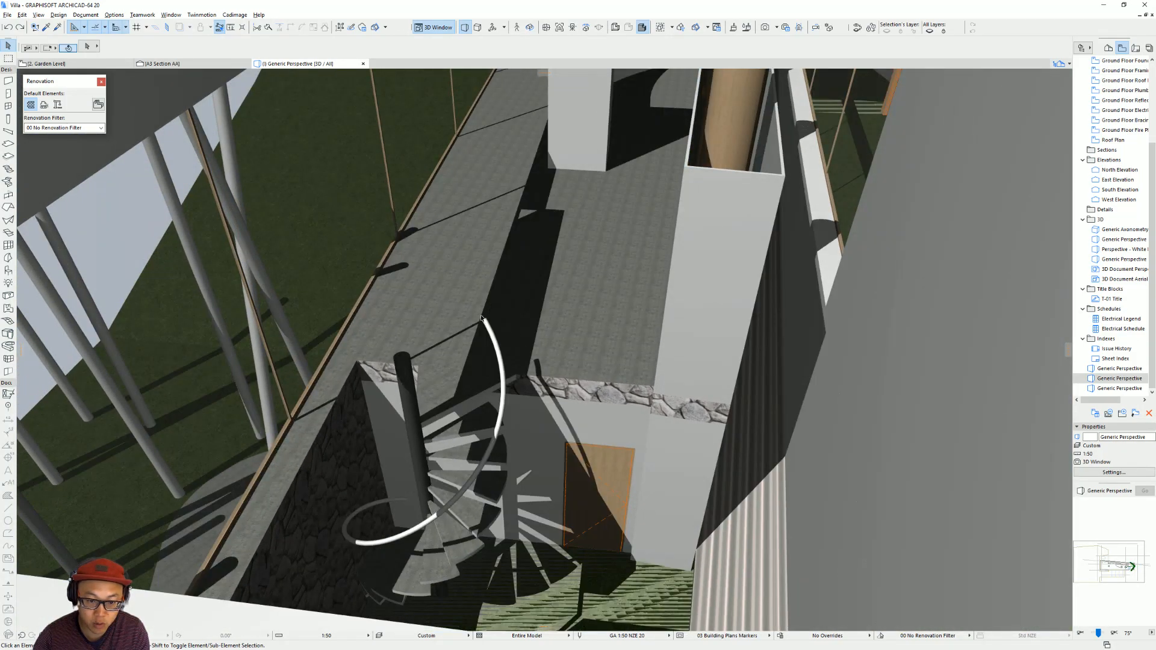
pyautogui.scroll(-6, 465, 369)
pyautogui.keyDown('shift'); pyautogui.moveTo(465, 368); pyautogui.dragTo(551, 345, button='middle'); pyautogui.keyUp('shift')
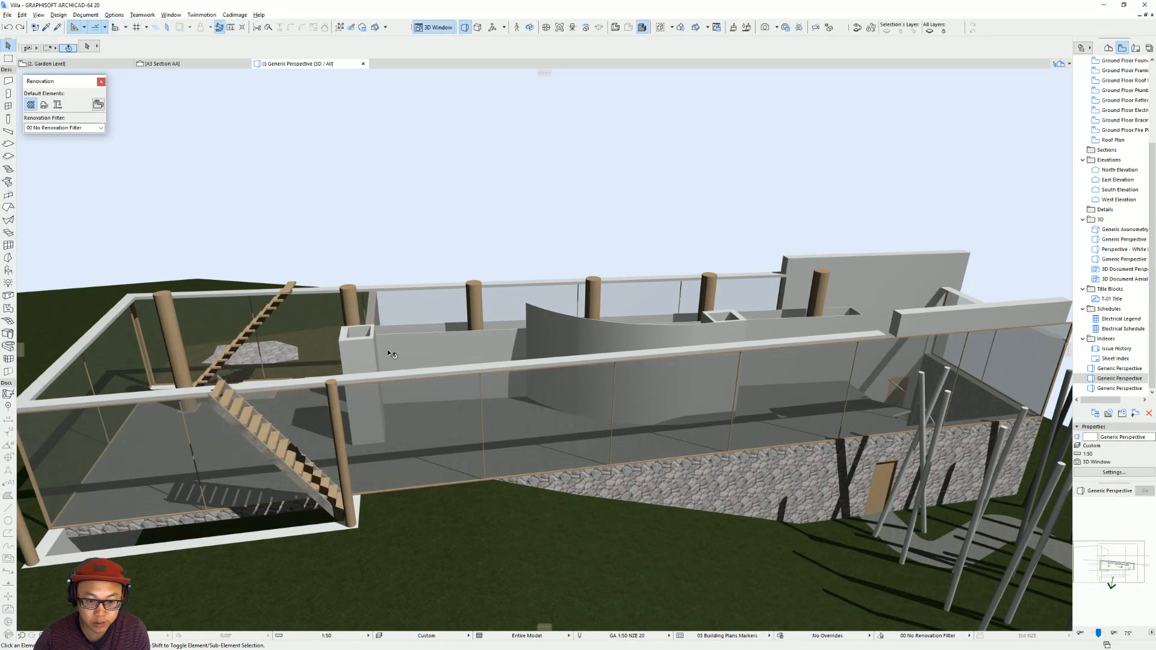
pyautogui.keyDown('shift'); pyautogui.moveTo(406, 342); pyautogui.dragTo(404, 379, button='middle'); pyautogui.keyUp('shift')
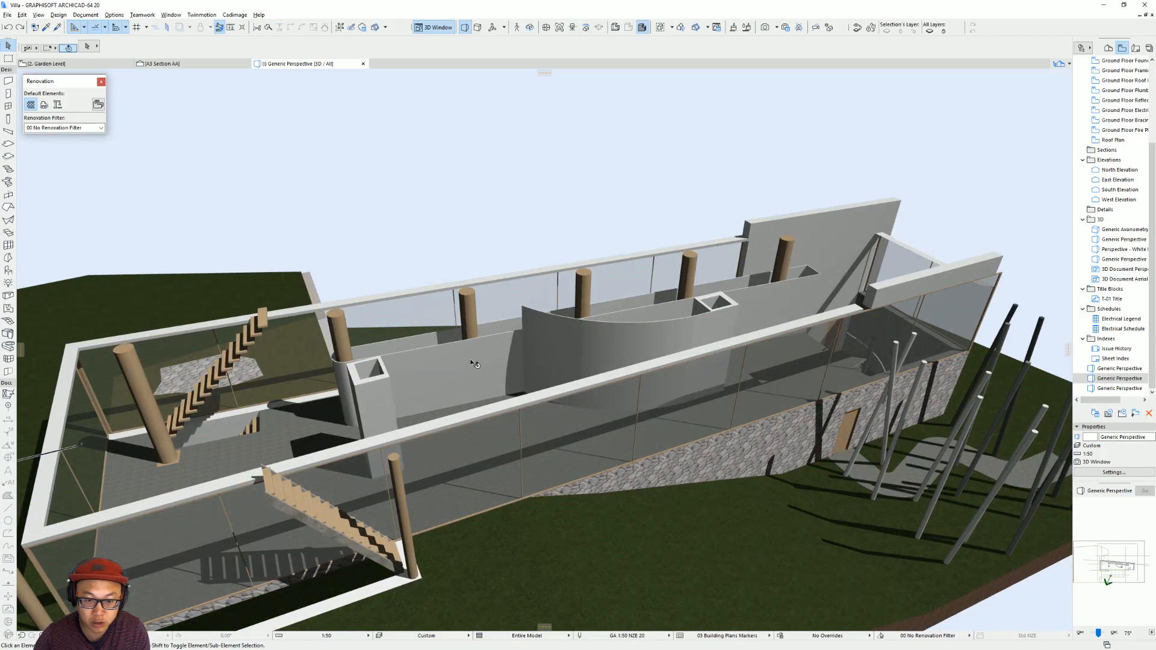
pyautogui.hotkey('alt', 'Tab')
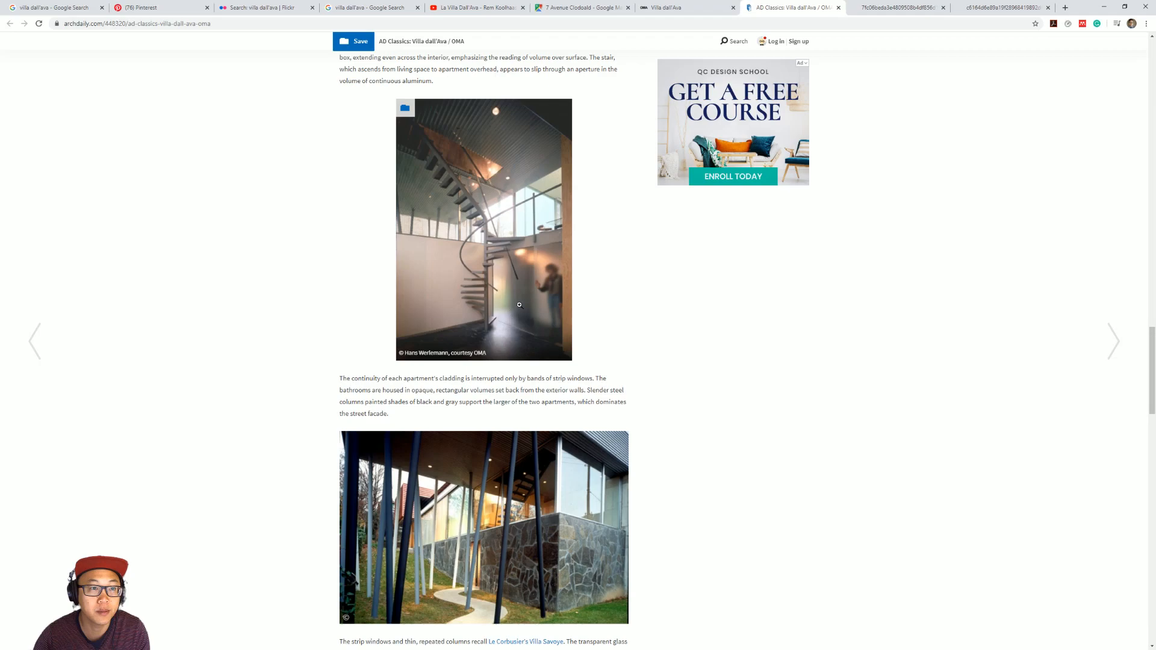
pyautogui.click(964, 4)
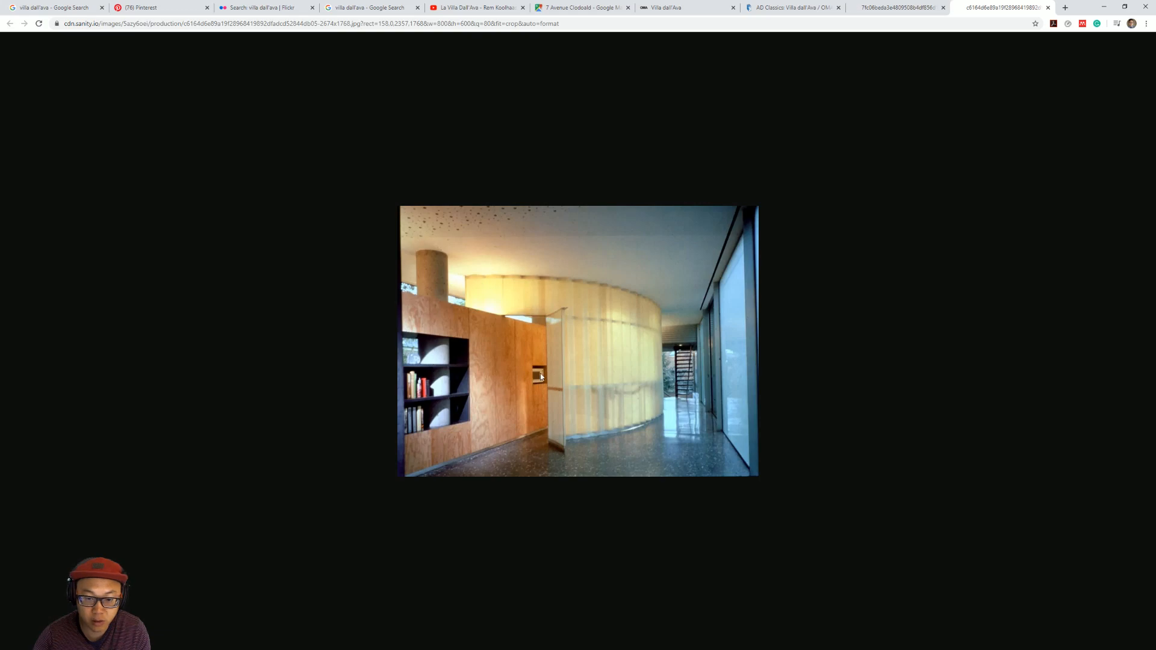
pyautogui.click(475, 8)
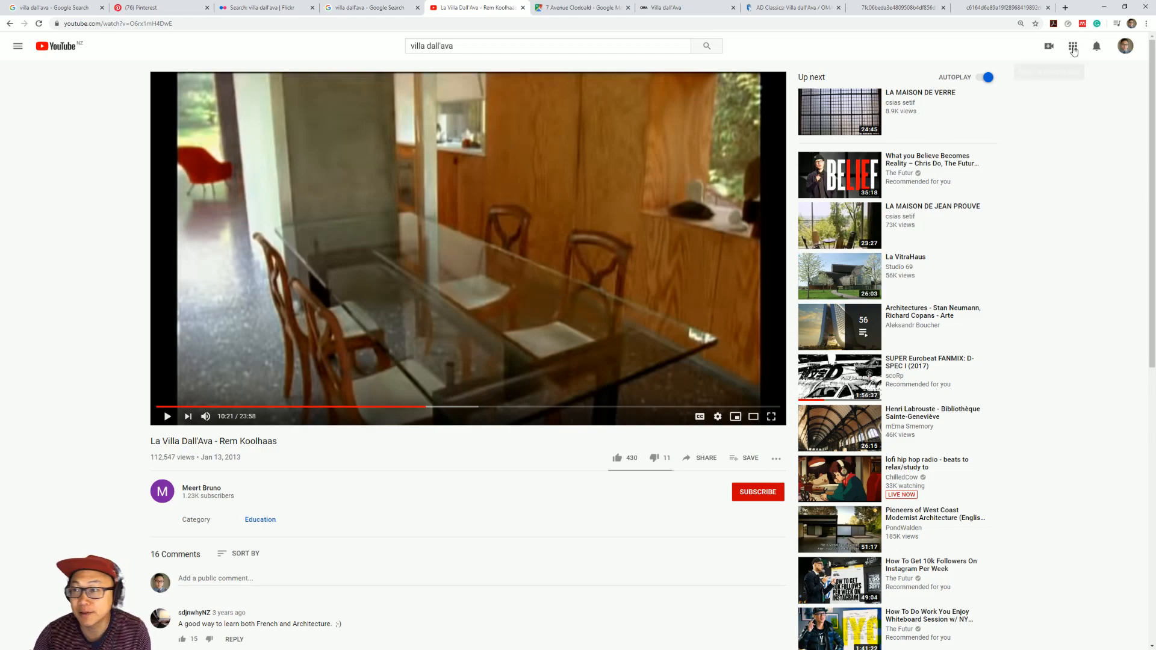
pyautogui.click(1104, 6)
# Select the spiral stair's handrail in 3D and open the Garden Level floor plan at the stair.
pyautogui.keyDown('shift'); pyautogui.moveTo(777, 391); pyautogui.dragTo(519, 320, button='middle'); pyautogui.keyUp('shift')
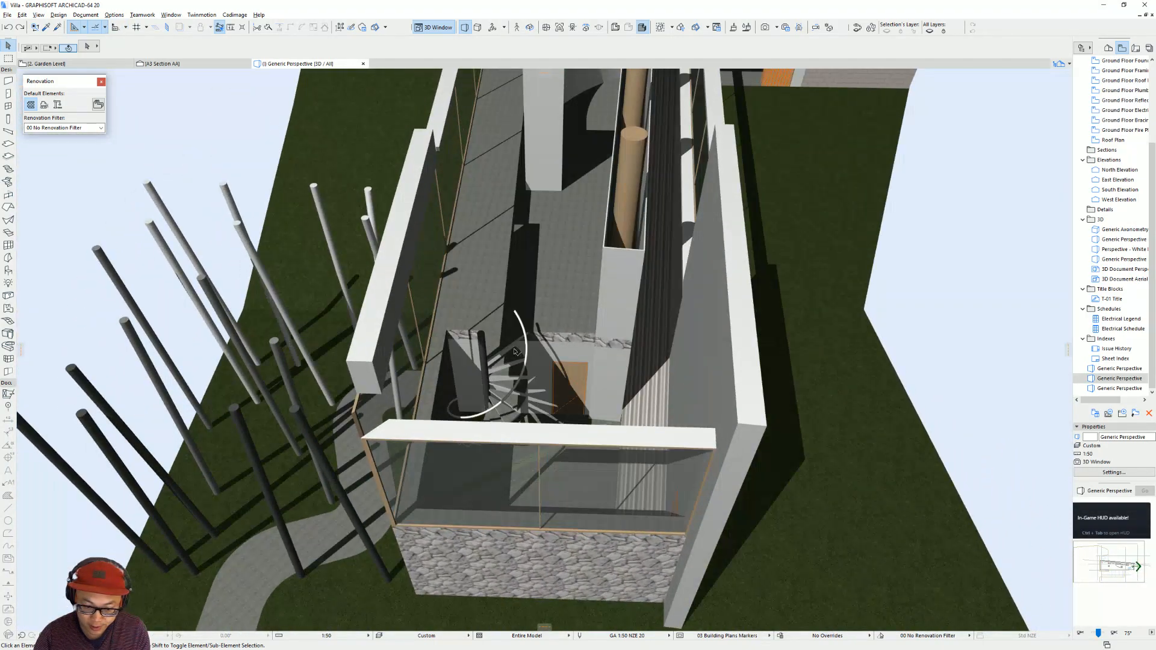
pyautogui.click(516, 314)
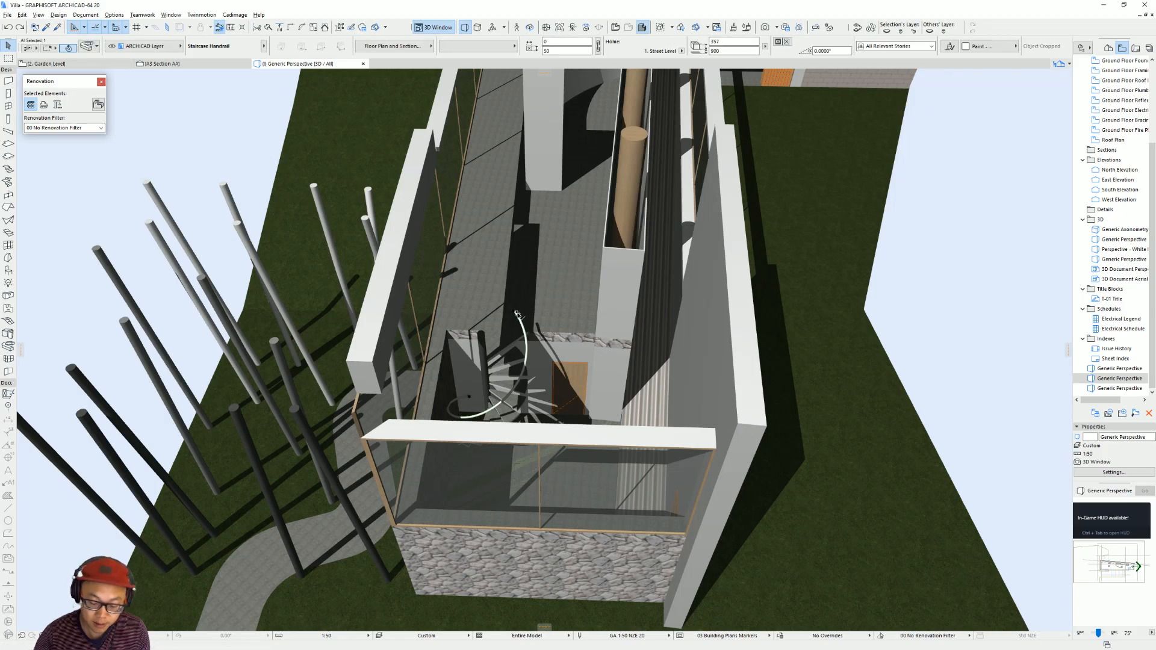
pyautogui.press('F2')
pyautogui.scroll(1, 812, 349)
pyautogui.moveTo(812, 351); pyautogui.dragTo(555, 359, button='middle')
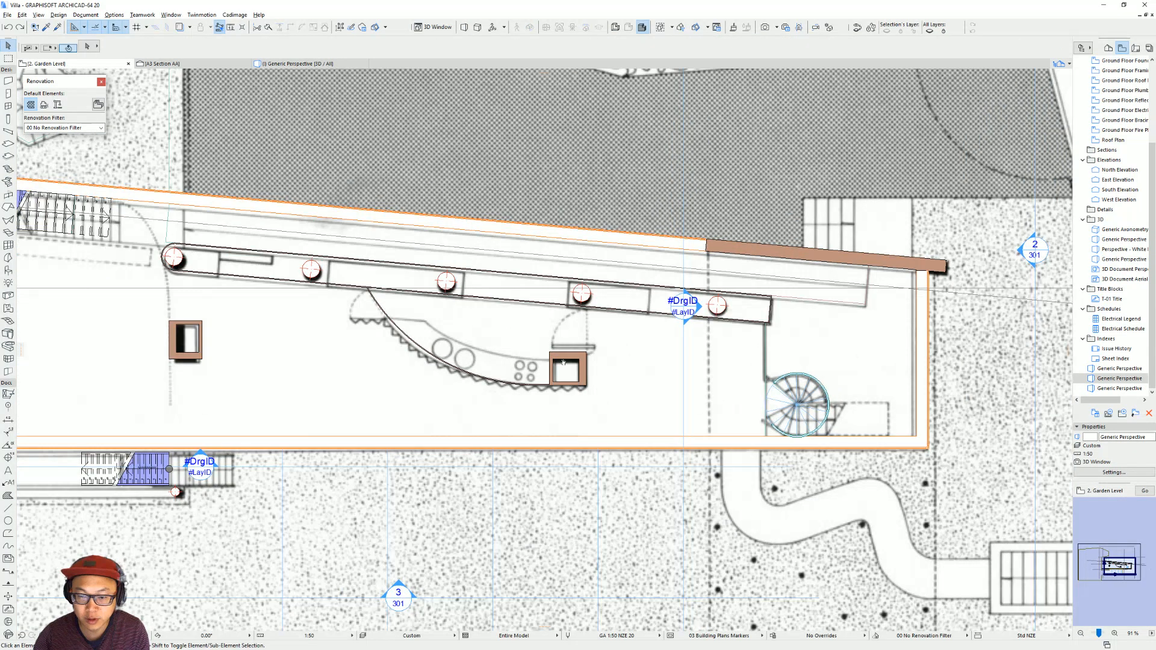
pyautogui.scroll(3, 723, 380)
pyautogui.moveTo(843, 383); pyautogui.dragTo(479, 380, button='middle')
# Move the spiral stair's Staircase Handrail extrusion off the building to the empty area beyond the site boundary.
pyautogui.click(459, 376)
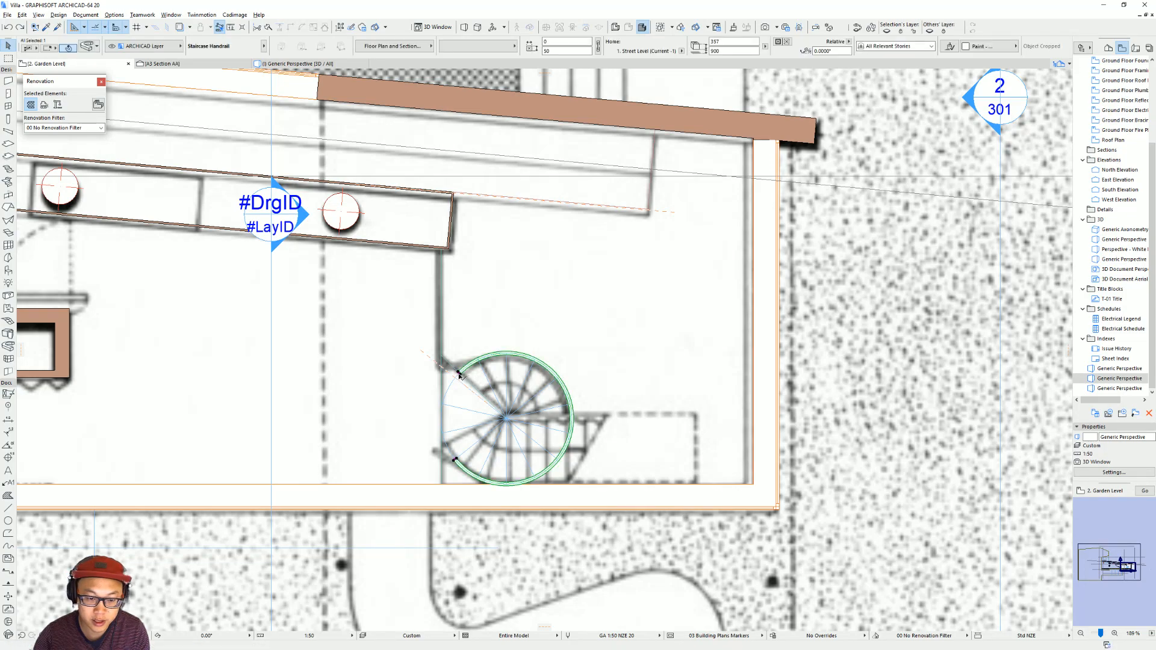
pyautogui.hotkey('ctrl', 'd')
pyautogui.click(459, 375)
pyautogui.scroll(-3, 673, 352)
pyautogui.moveTo(964, 349); pyautogui.dragTo(386, 365, button='middle')
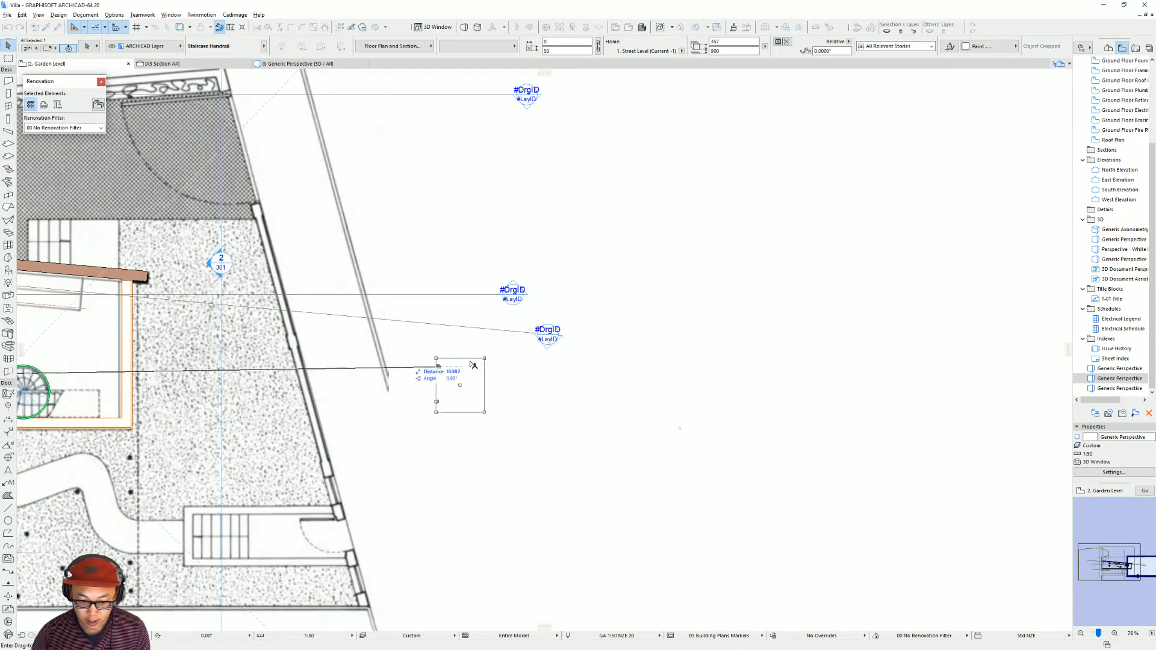
pyautogui.click(620, 364)
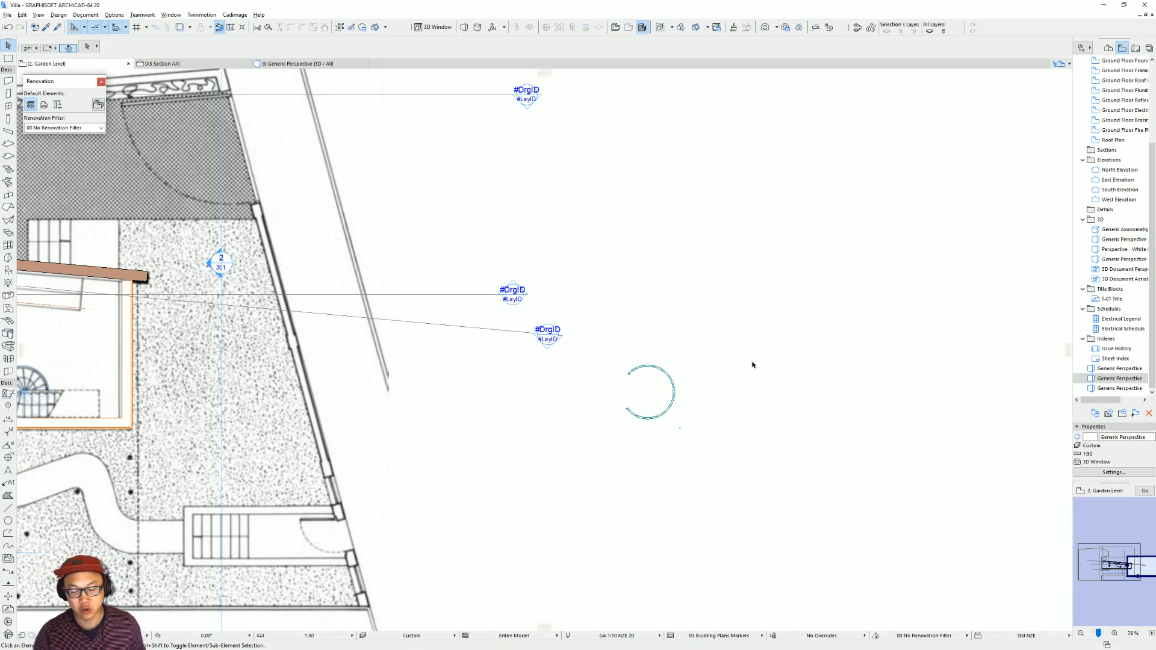
pyautogui.moveTo(751, 364); pyautogui.dragTo(711, 363, button='middle')
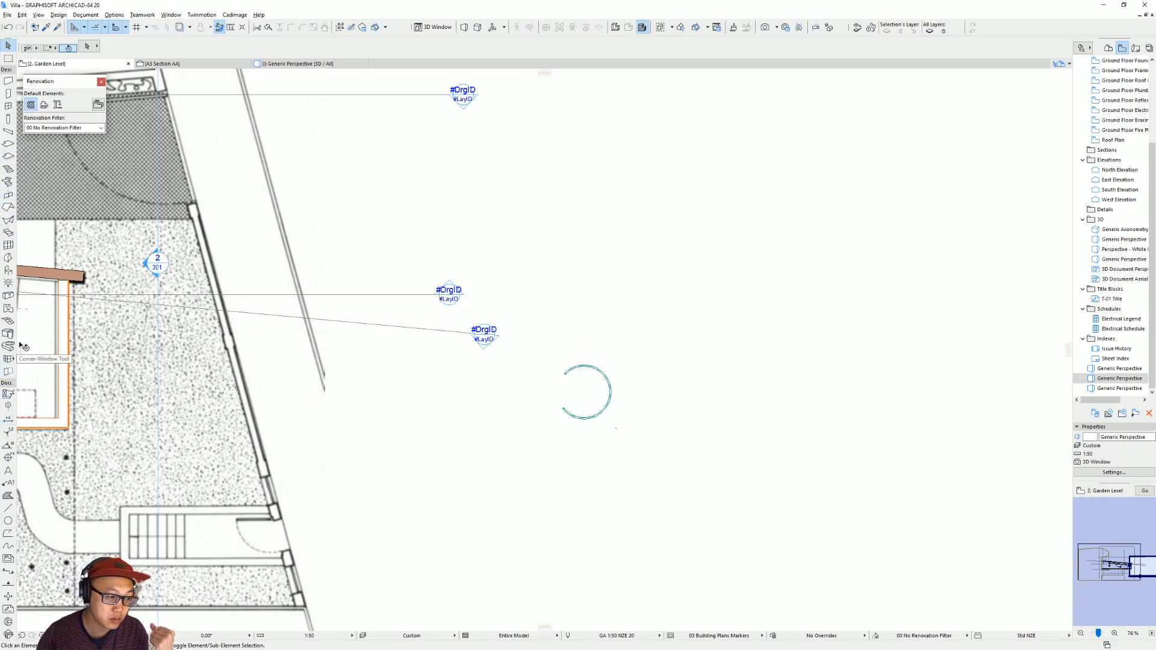
pyautogui.click(10, 258)
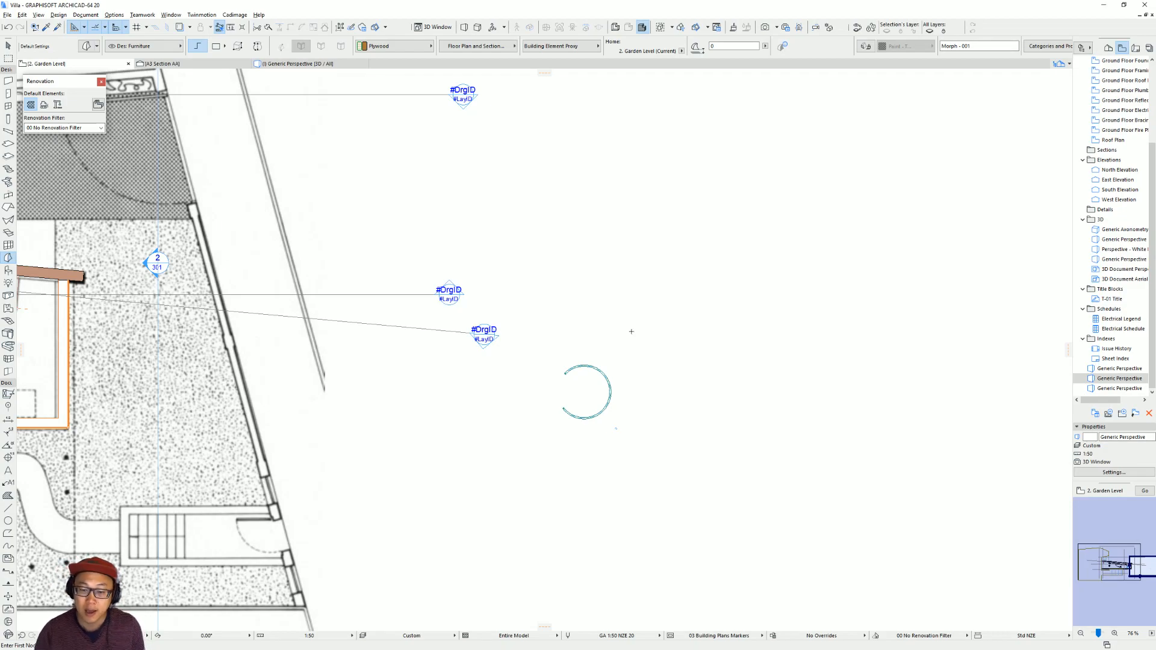
pyautogui.scroll(4, 632, 390)
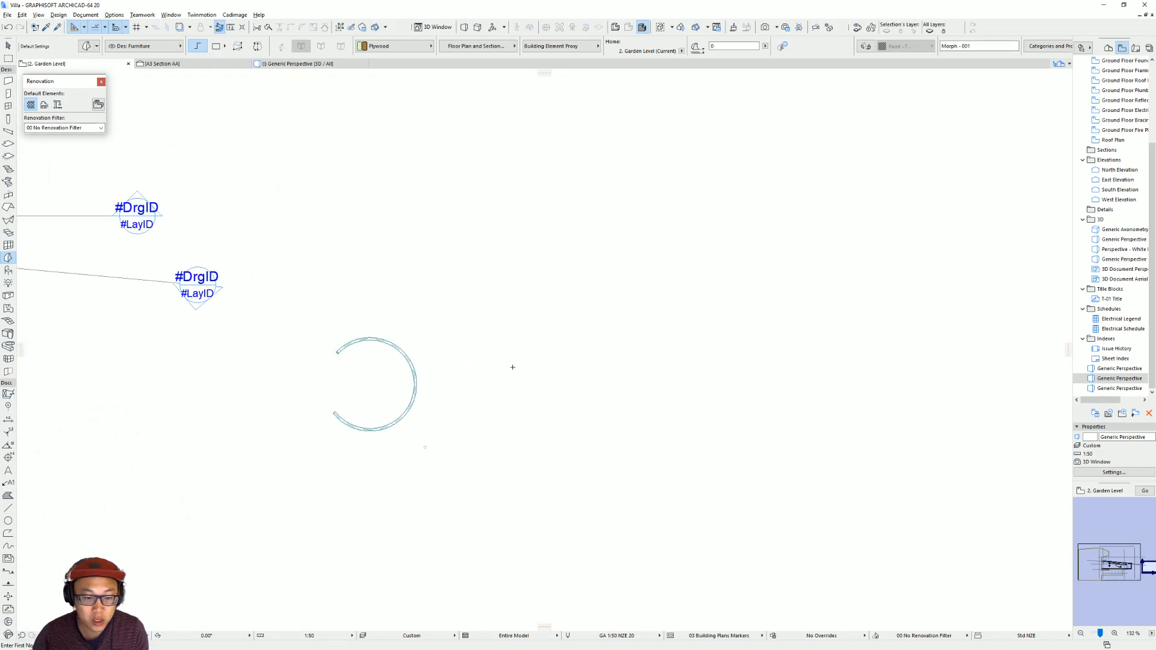
pyautogui.press('Escape')
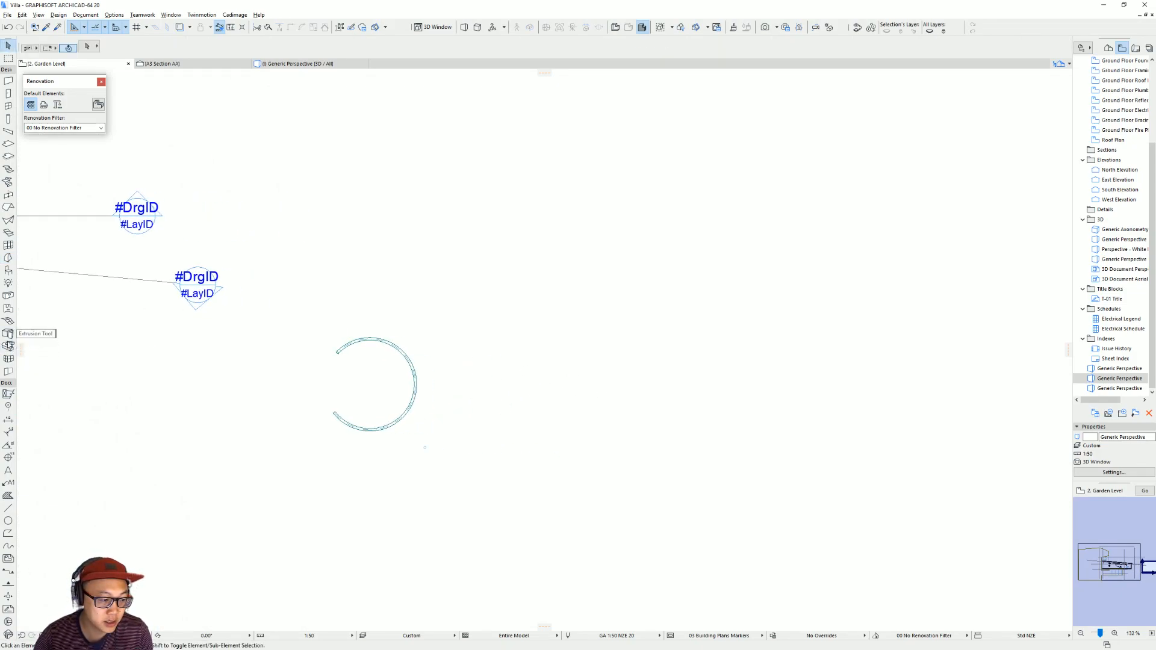
# Review the Extrusion tool's default settings for Staircase Handrail and inspect the curved handrail's outline in plan.
pyautogui.doubleClick(9, 348)
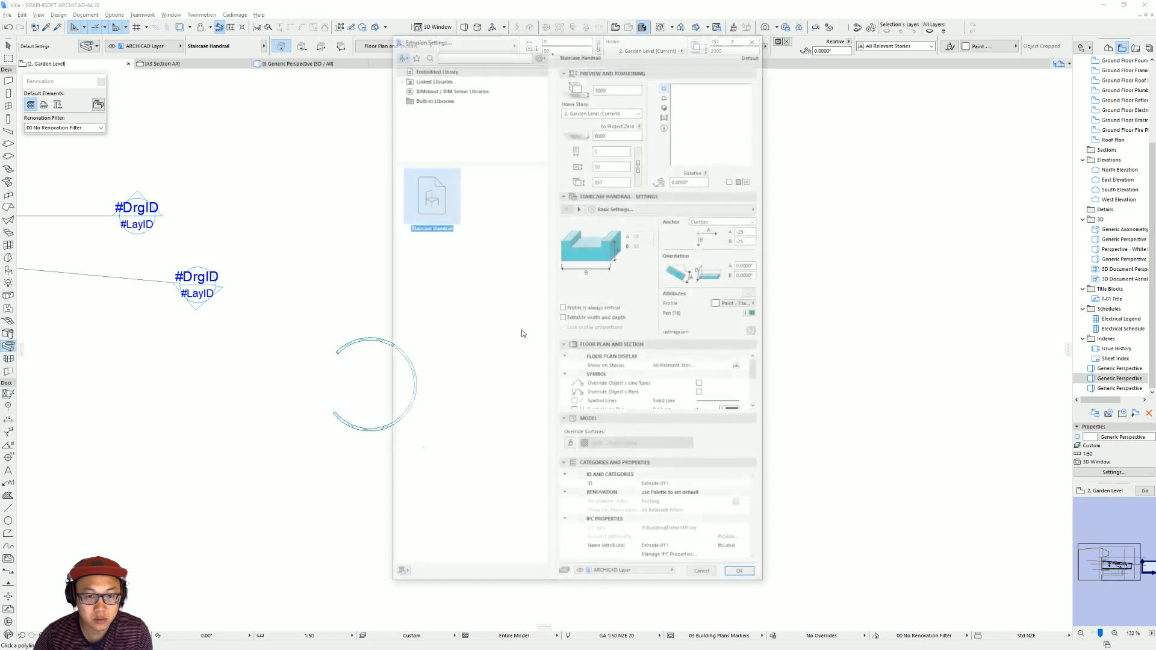
pyautogui.click(512, 399)
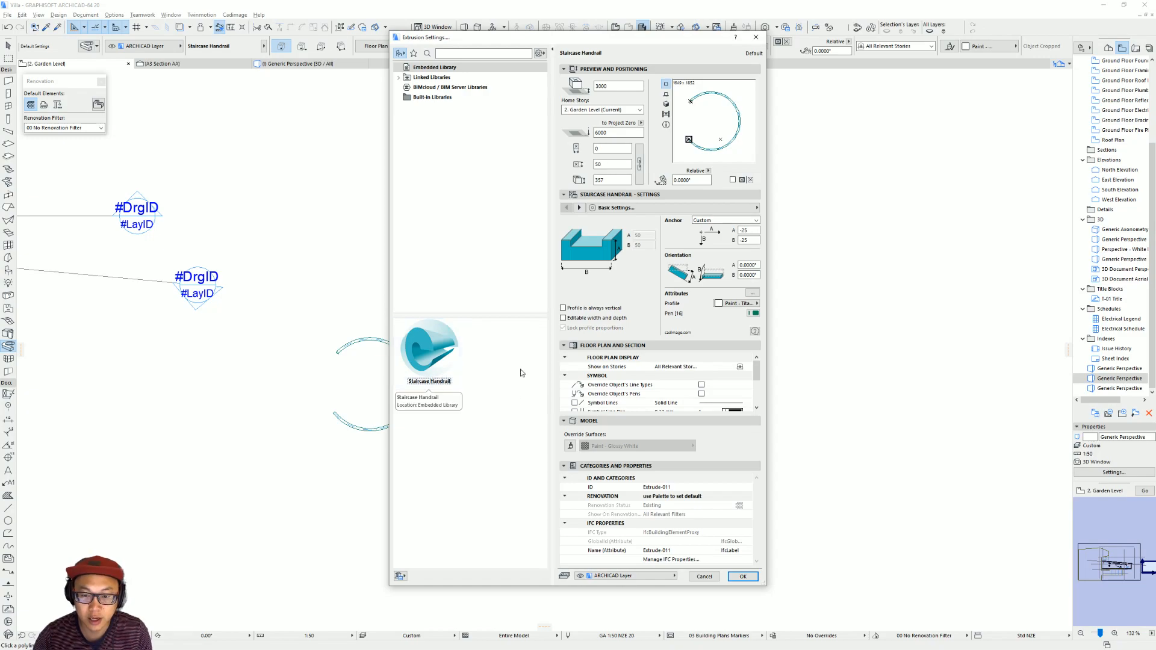
pyautogui.press('Escape')
pyautogui.scroll(3, 449, 414)
pyautogui.moveTo(449, 414); pyautogui.dragTo(356, 483, button='middle')
pyautogui.scroll(6, 244, 387)
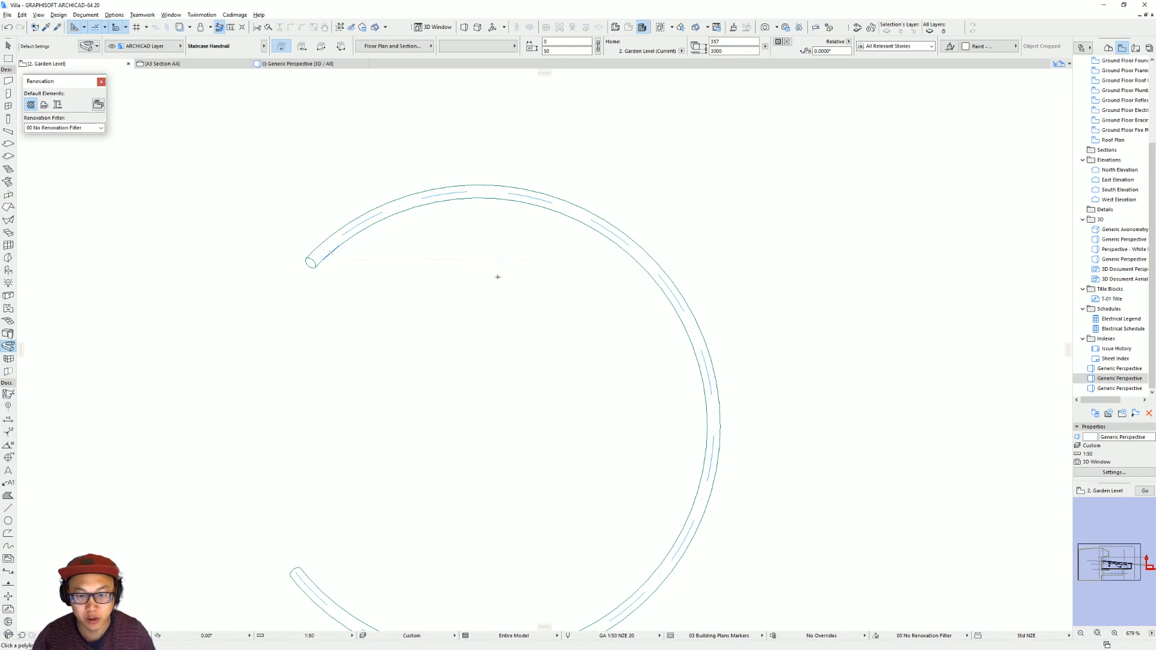
pyautogui.moveTo(514, 306); pyautogui.dragTo(277, 281, button='middle')
pyautogui.moveTo(282, 347); pyautogui.dragTo(211, 315, button='middle')
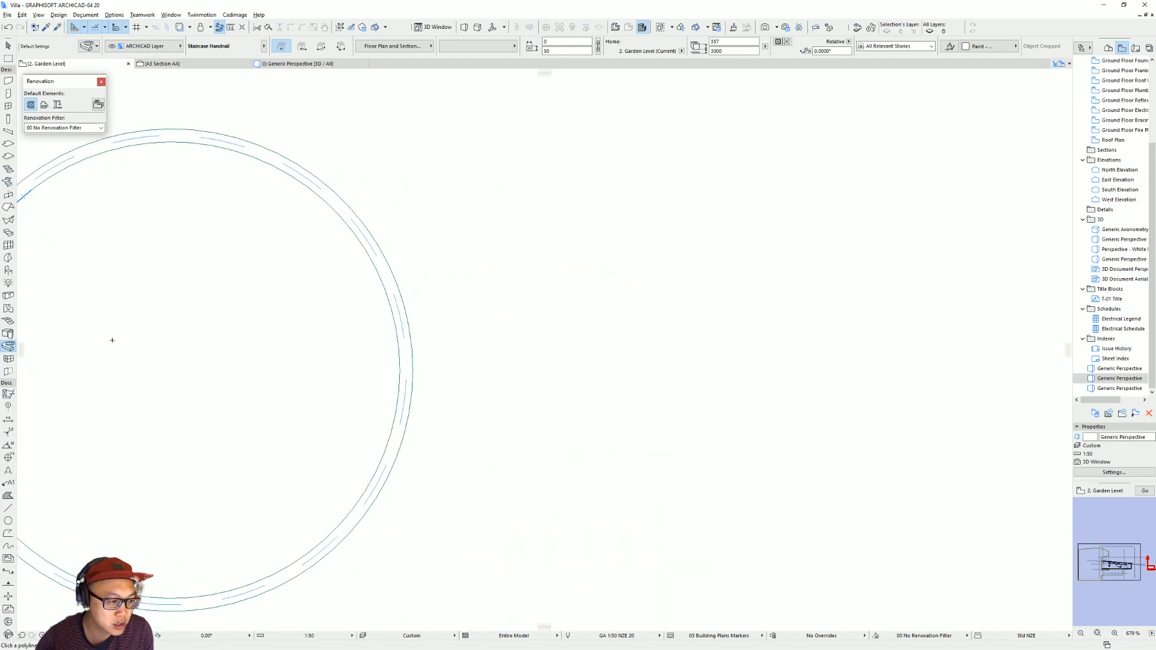
pyautogui.press('Escape')
# Draw a small triangular fill with the polygonal method in the empty area beside the handrail.
pyautogui.moveTo(701, 268); pyautogui.dragTo(396, 292, button='middle')
pyautogui.scroll(2, 396, 292)
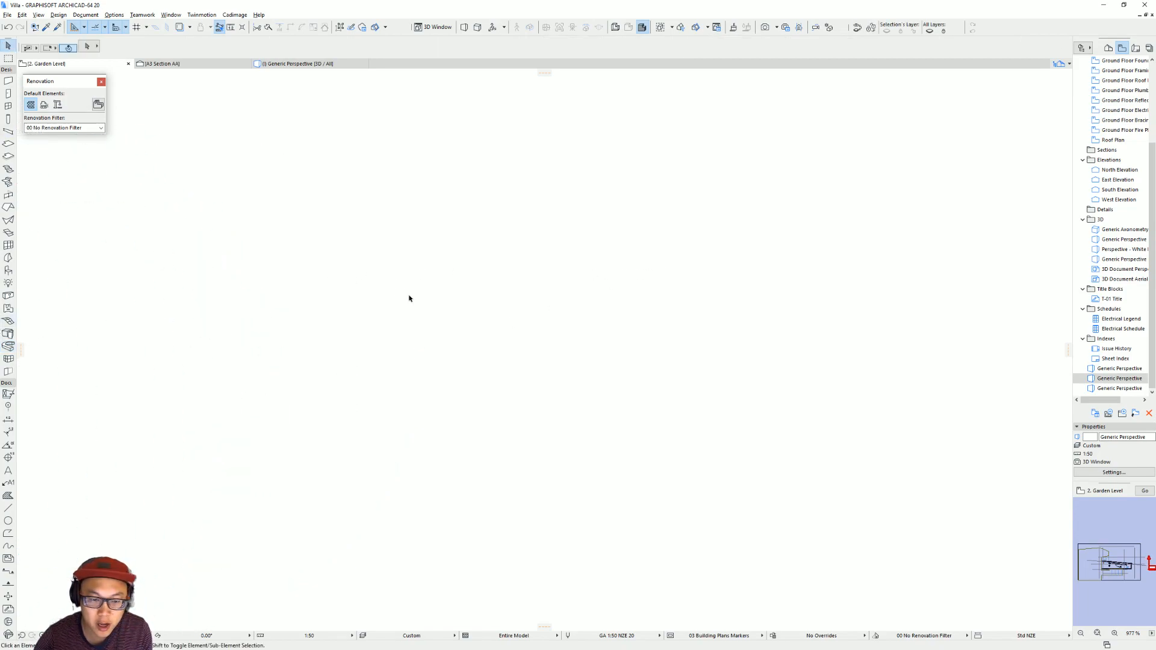
pyautogui.click(8, 495)
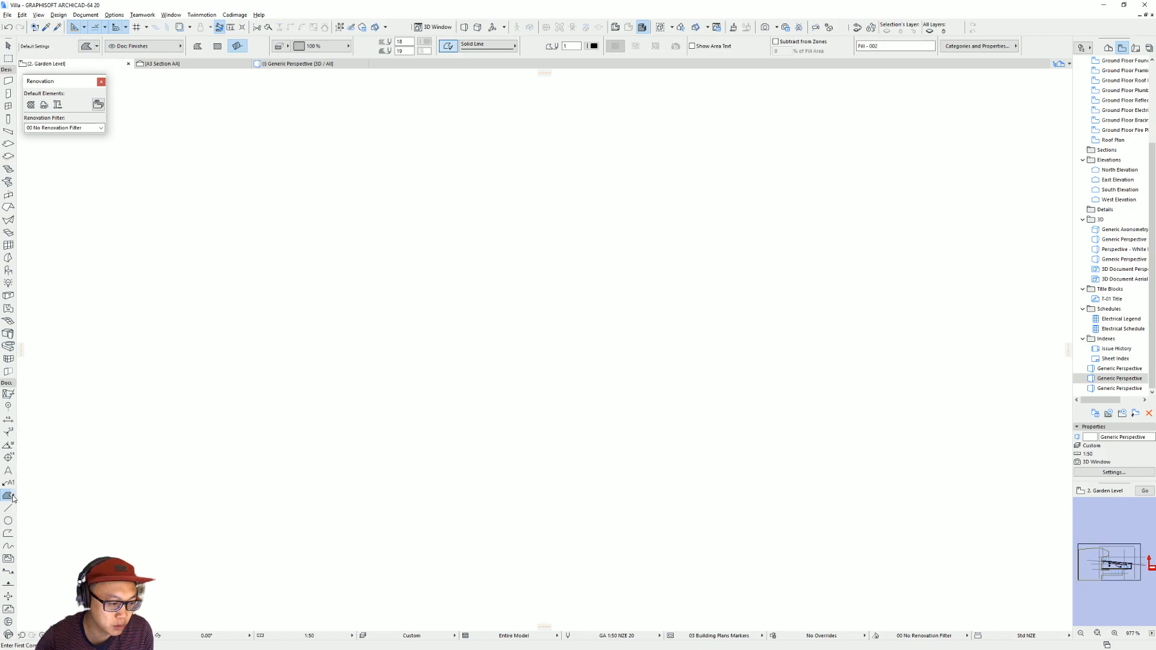
pyautogui.click(197, 46)
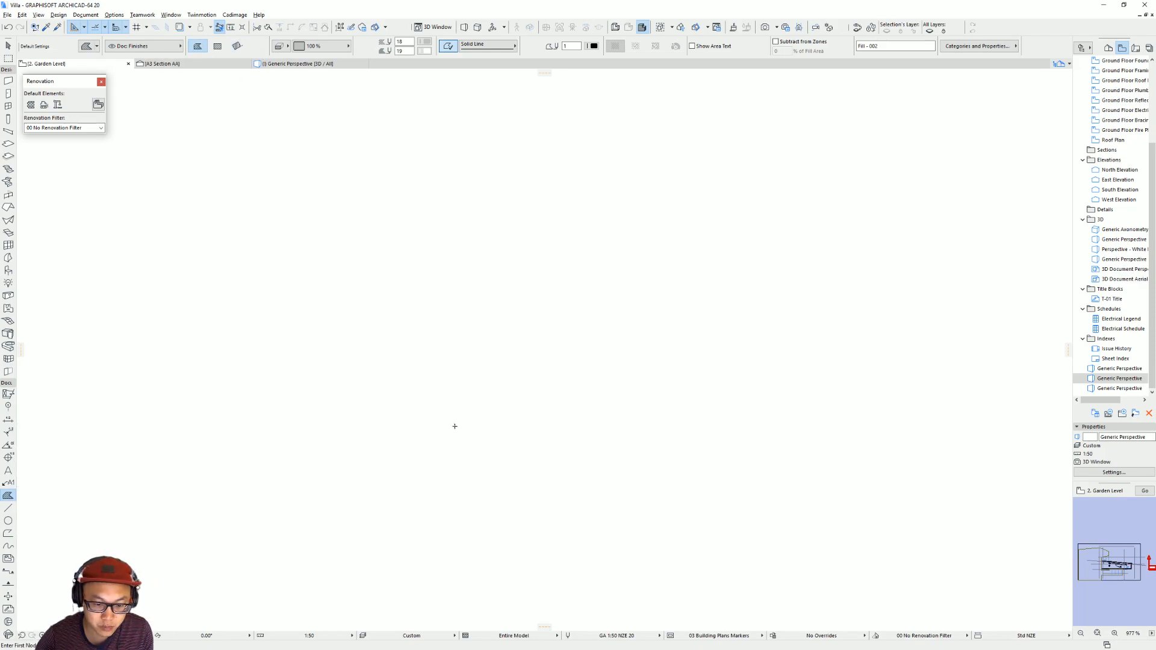
pyautogui.click(455, 426)
pyautogui.scroll(4, 461, 413)
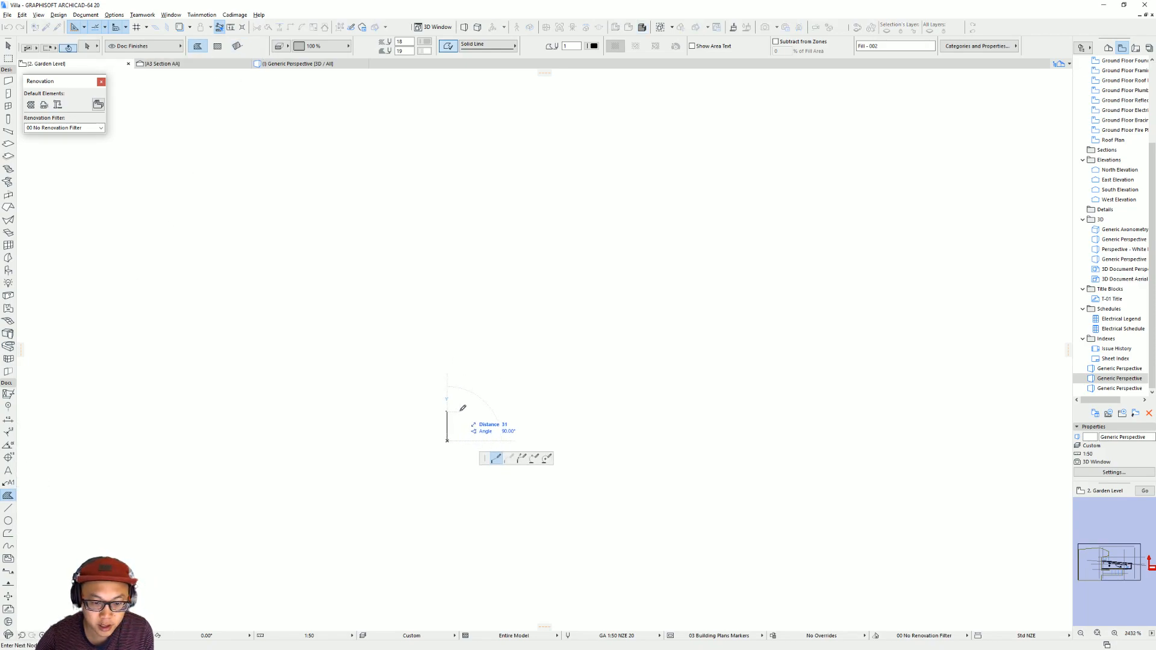
pyautogui.click(462, 414)
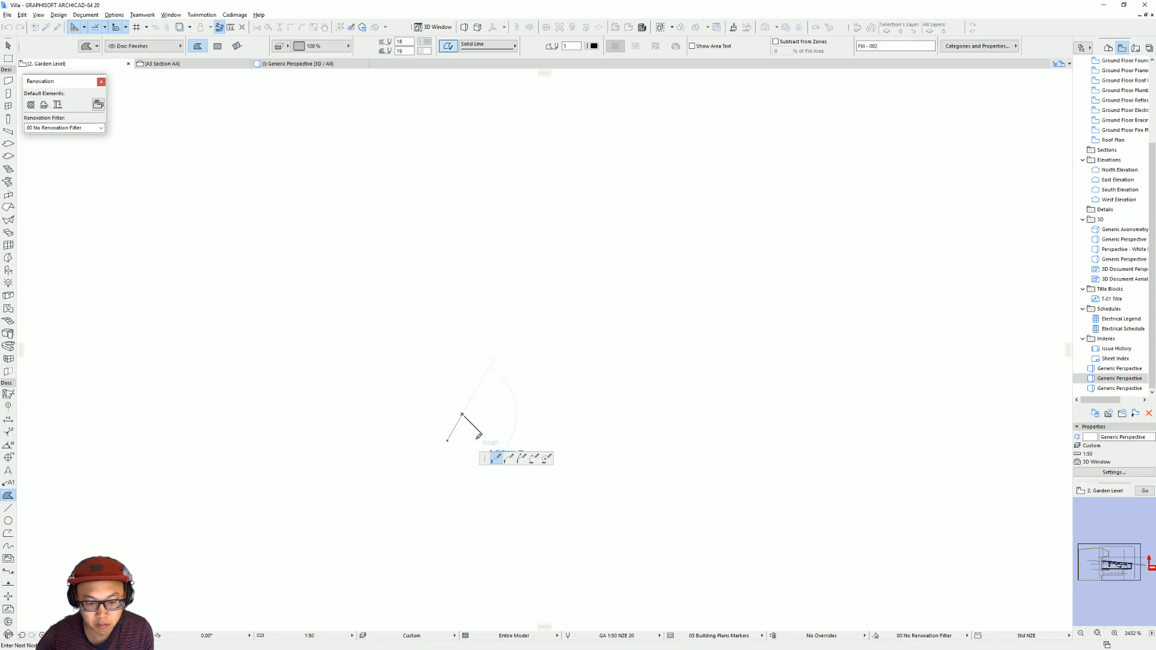
pyautogui.click(489, 440)
pyautogui.doubleClick(447, 440)
pyautogui.scroll(4, 491, 453)
pyautogui.press('Escape')
pyautogui.press('Escape')
pyautogui.click(457, 428)
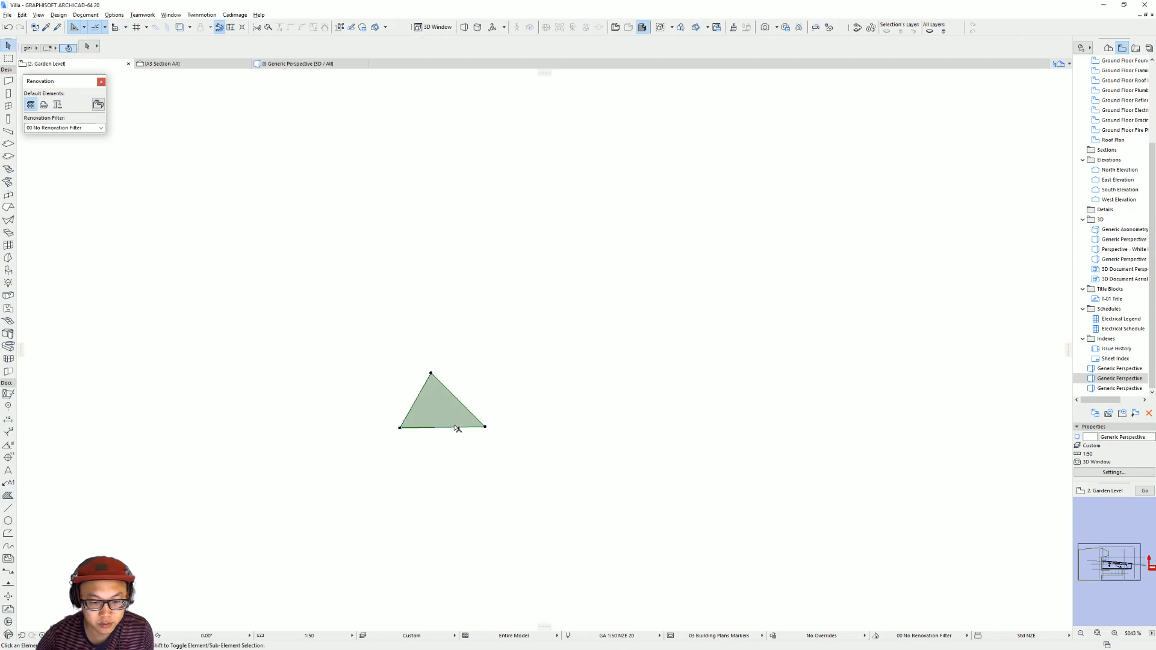
pyautogui.scroll(2, 482, 428)
pyautogui.click(479, 421)
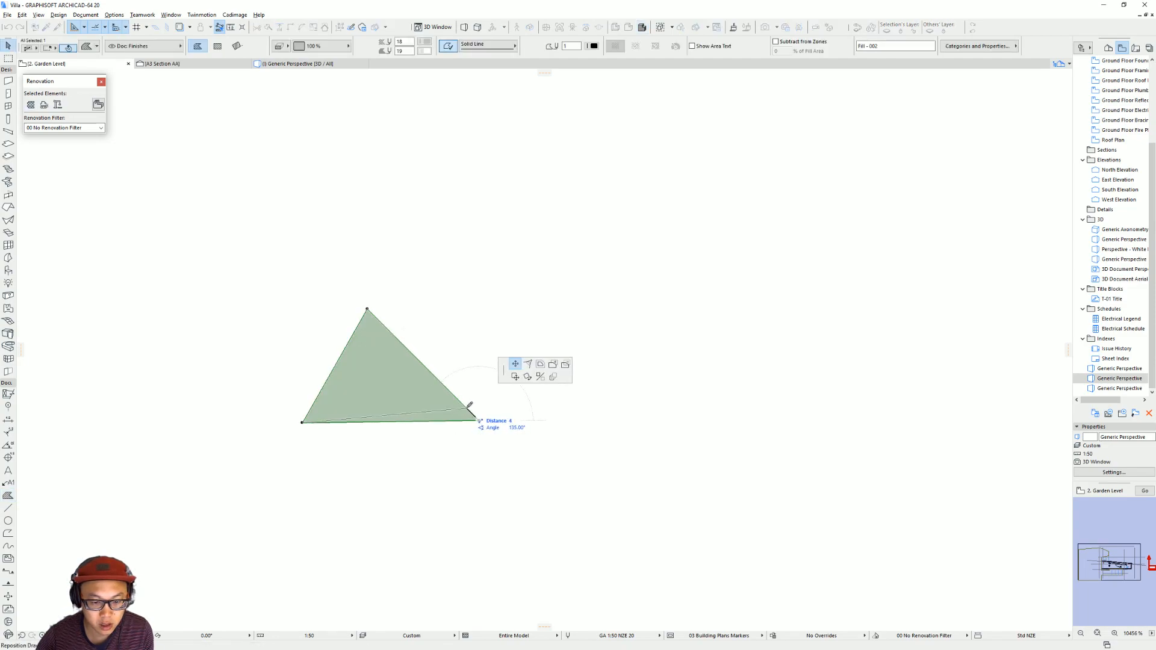
pyautogui.press('Escape')
# Move the triangular fill's lower-right corner onto a horizontal guide line through its lower-left corner to level the base.
pyautogui.press('Escape')
pyautogui.press('m')
pyautogui.click(303, 423)
pyautogui.press('Escape')
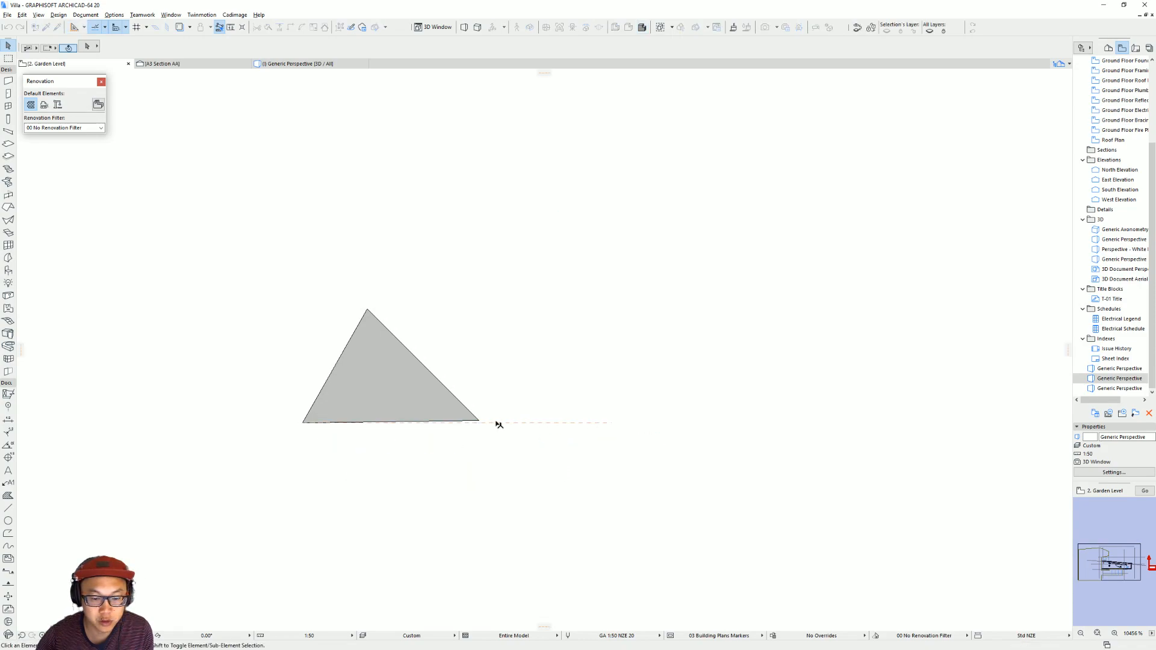
pyautogui.click(479, 421)
pyautogui.click(479, 422)
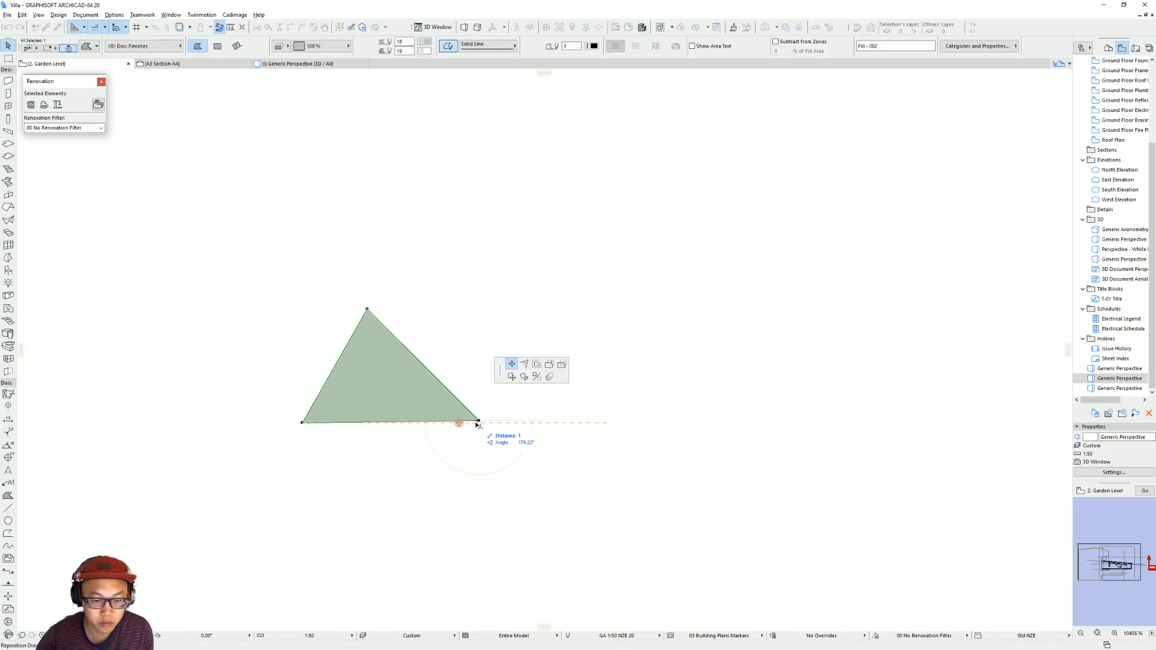
pyautogui.click(477, 422)
# Insert two nodes on the fill's sloping right edge and a third between them, pulled inward to form a V-shaped notch.
pyautogui.click(413, 360)
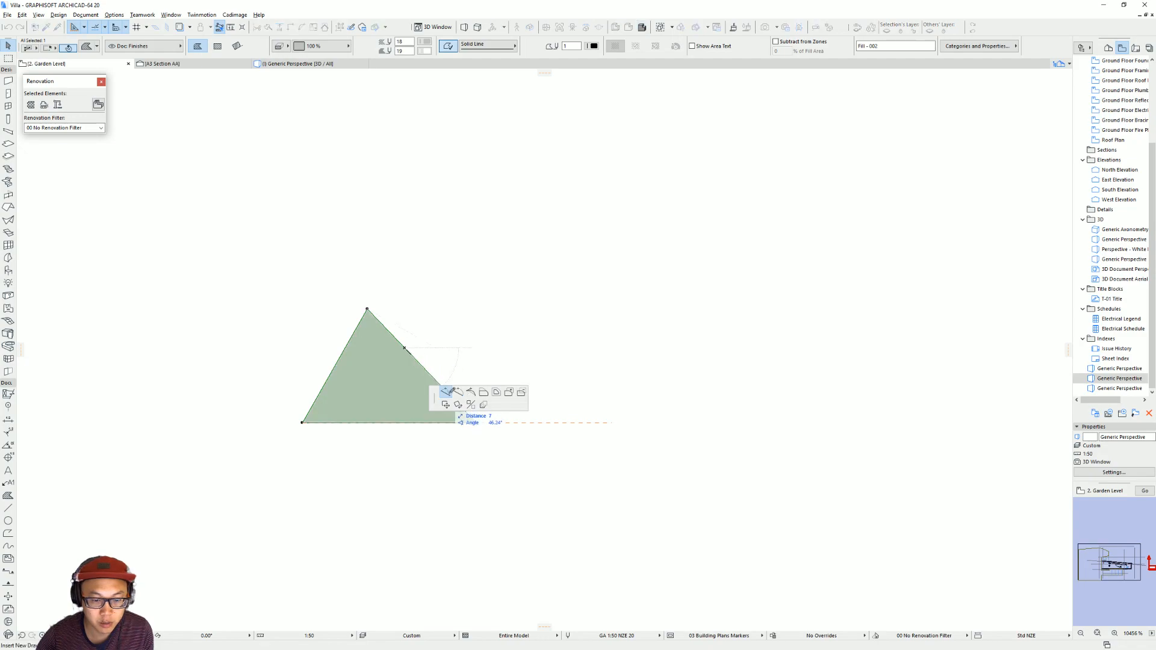
pyautogui.click(404, 347)
pyautogui.click(433, 369)
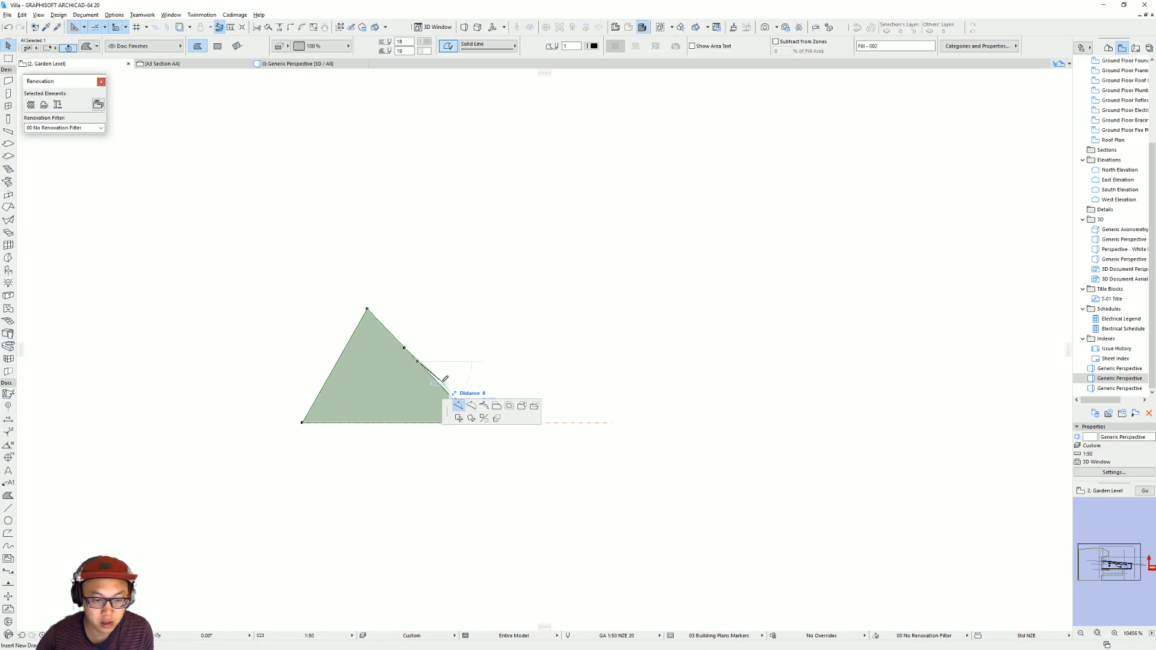
pyautogui.click(440, 385)
pyautogui.click(420, 366)
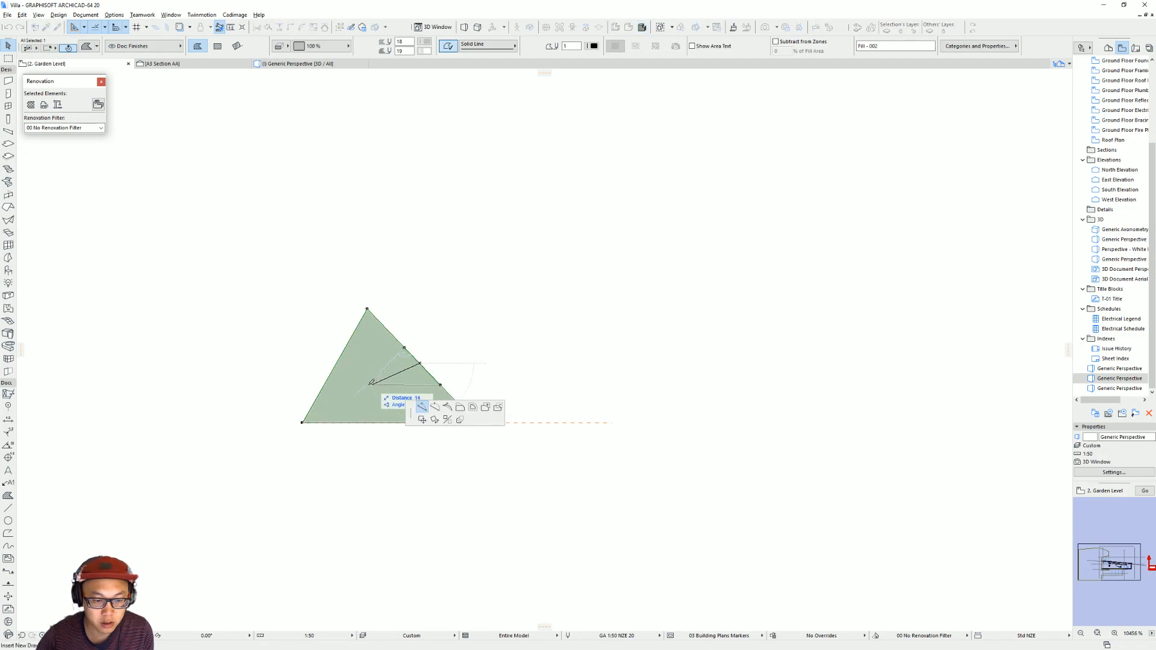
pyautogui.click(366, 383)
pyautogui.click(488, 399)
pyautogui.scroll(-2, 660, 448)
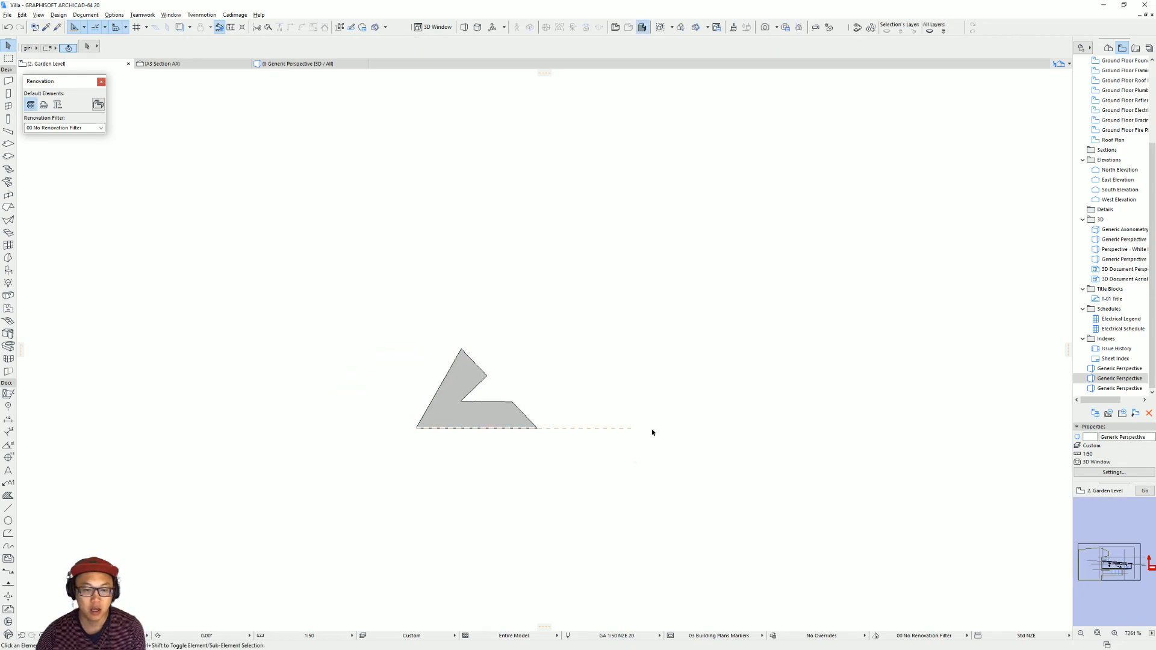
# Save the notched fill as a new Objective extrusion profile named Staircase Handrail triangle in the Embedded Library, placing it and deleting the fill.
pyautogui.click(459, 401)
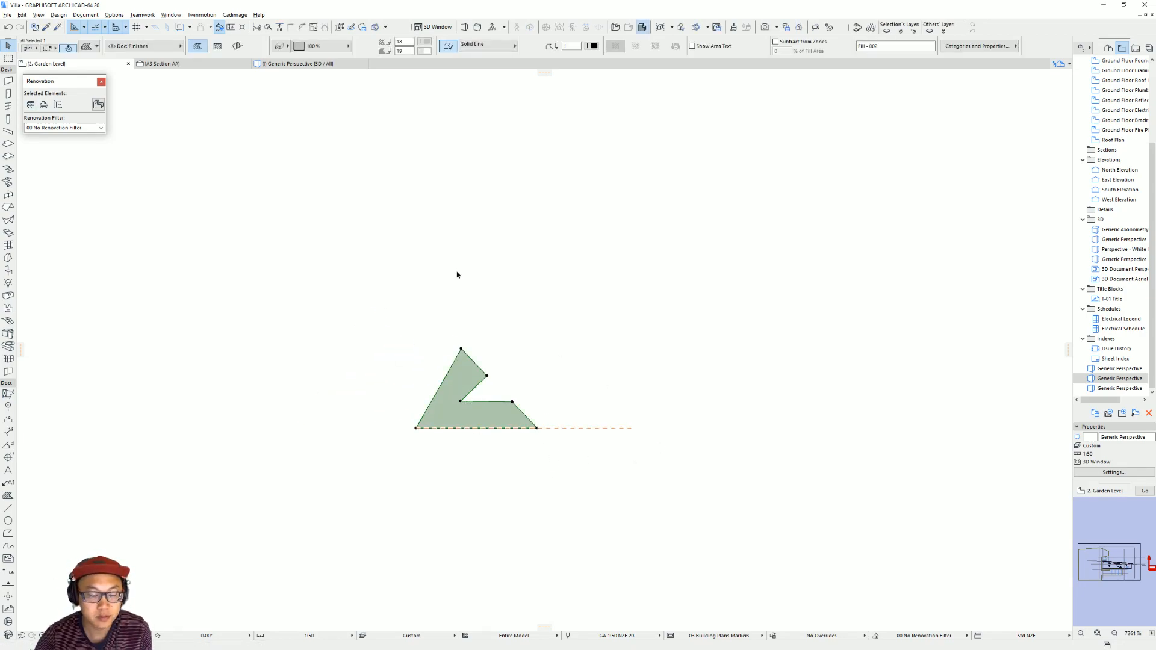
pyautogui.click(233, 14)
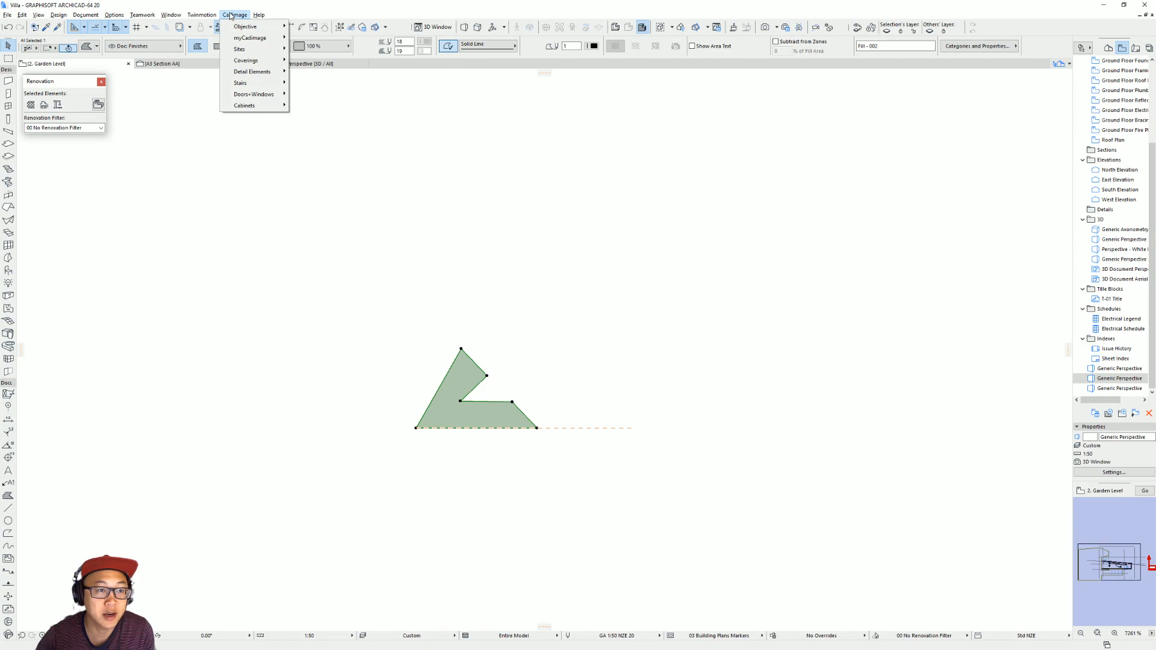
pyautogui.moveTo(259, 14)
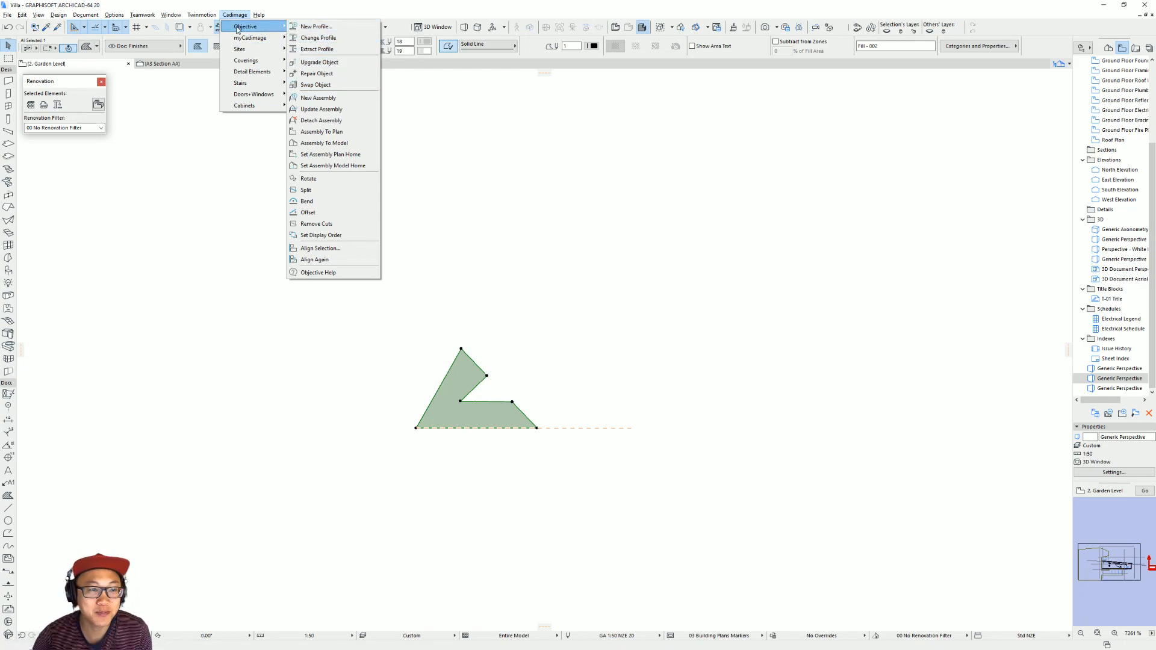
pyautogui.click(325, 31)
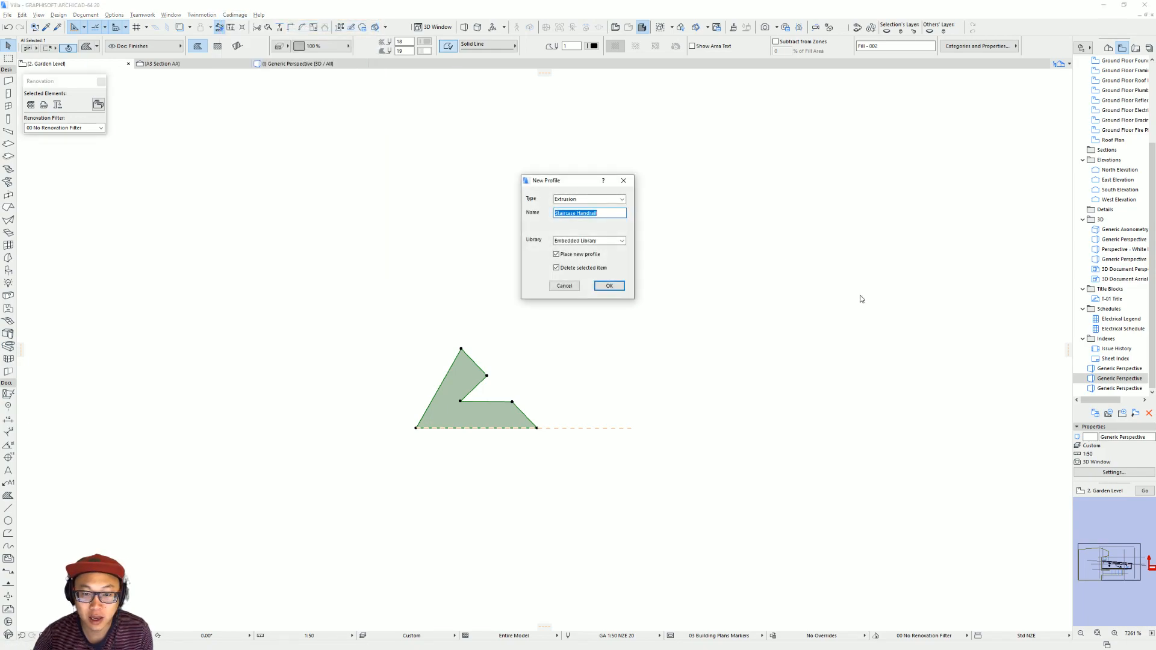
pyautogui.click(614, 201)
pyautogui.click(605, 227)
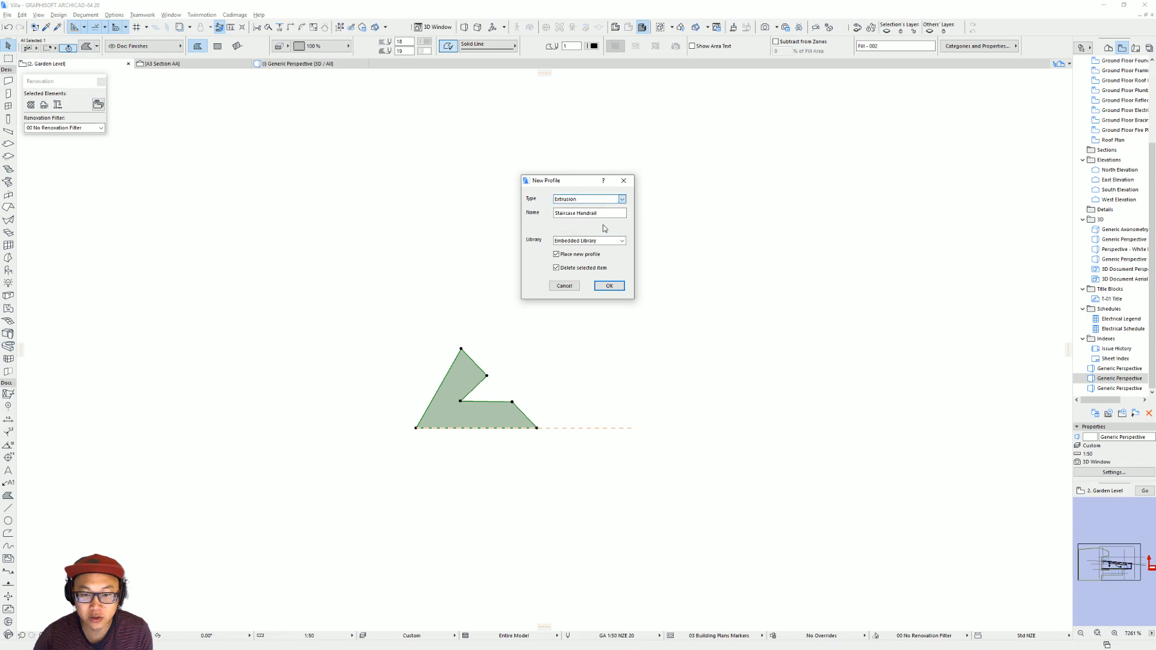
pyautogui.click(615, 213)
pyautogui.doubleClick(580, 212)
pyautogui.click(616, 212)
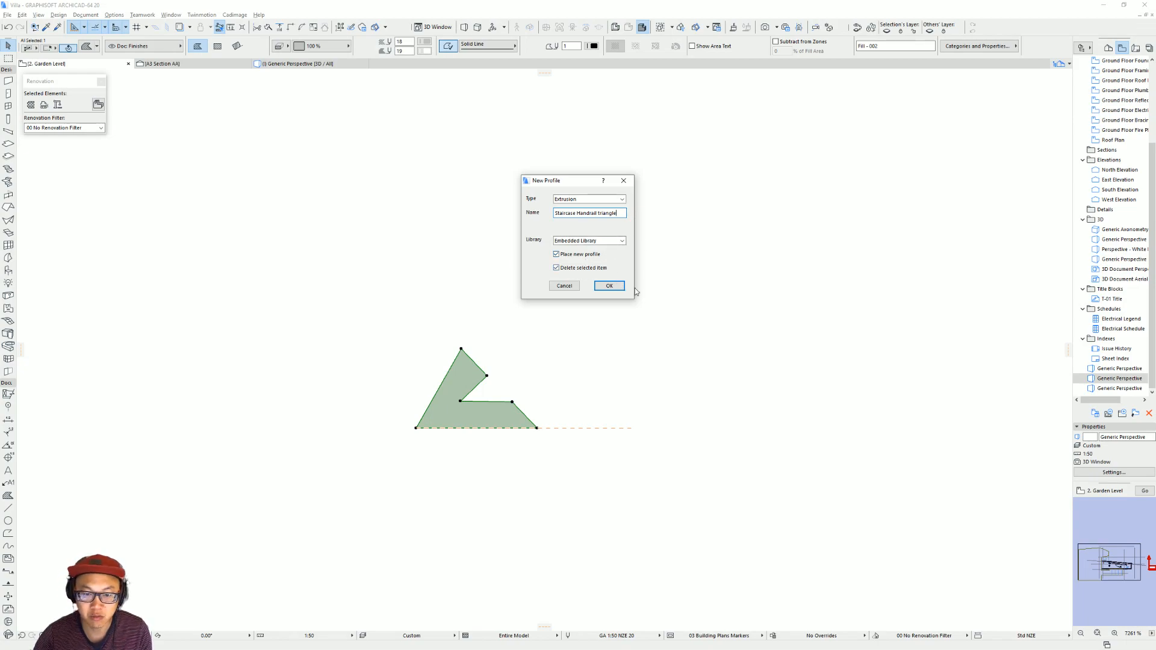
pyautogui.click(609, 286)
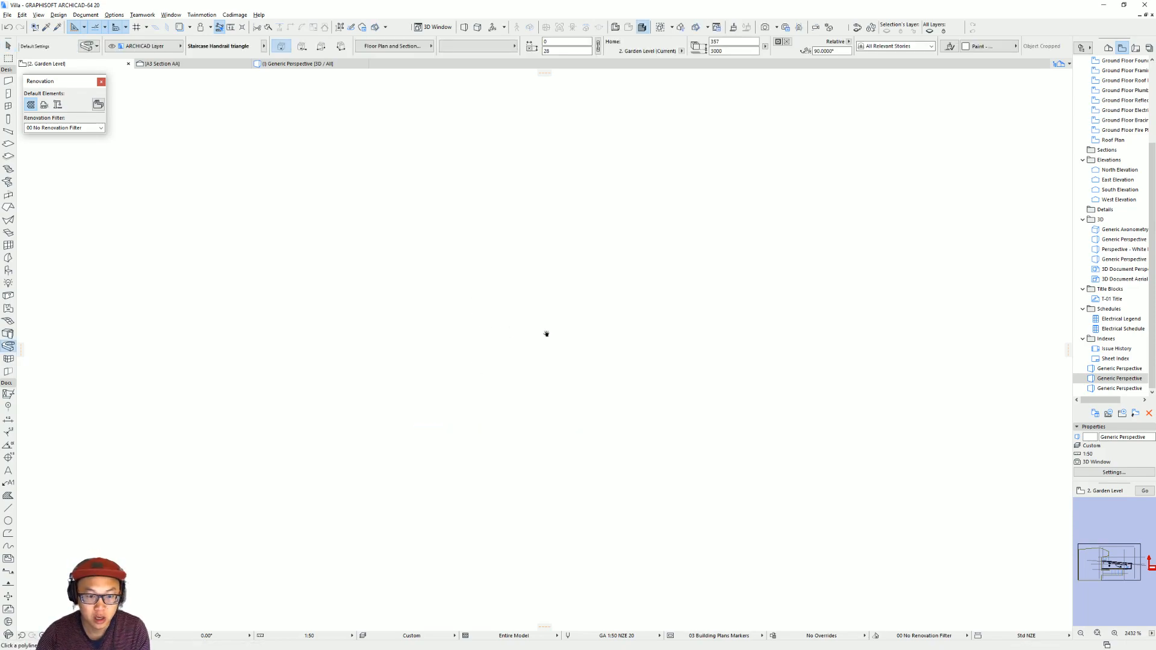
# Set the Extrusion tool's default profile to Staircase Handrail triangle and check its outline in the settings preview.
pyautogui.scroll(-8, 638, 317)
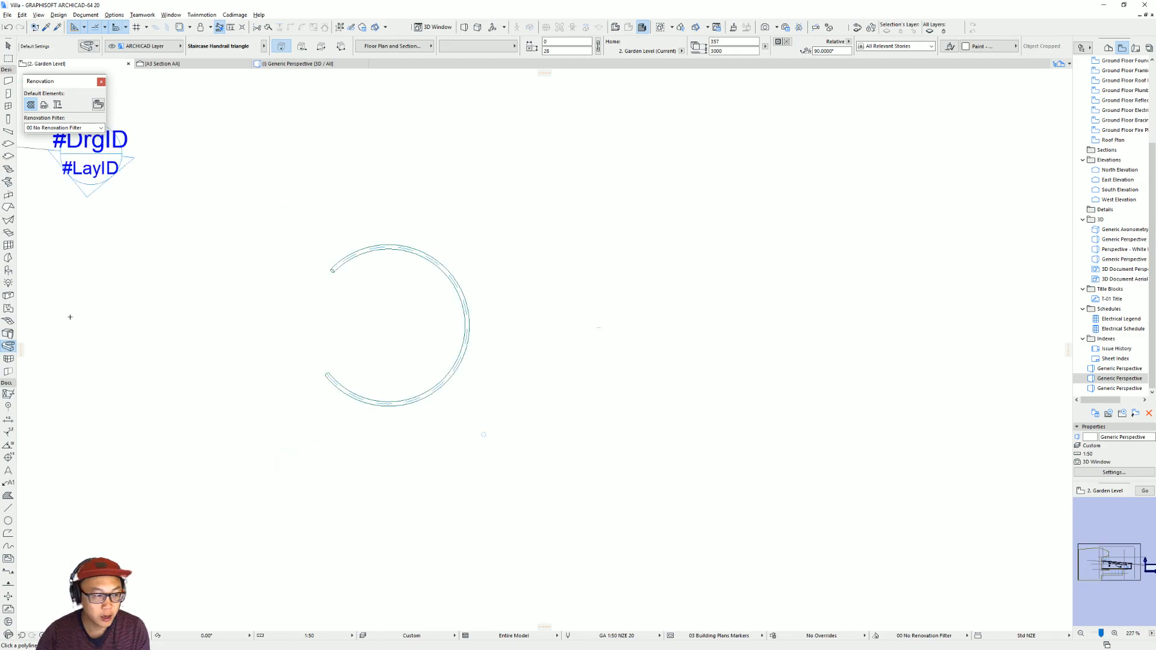
pyautogui.doubleClick(8, 346)
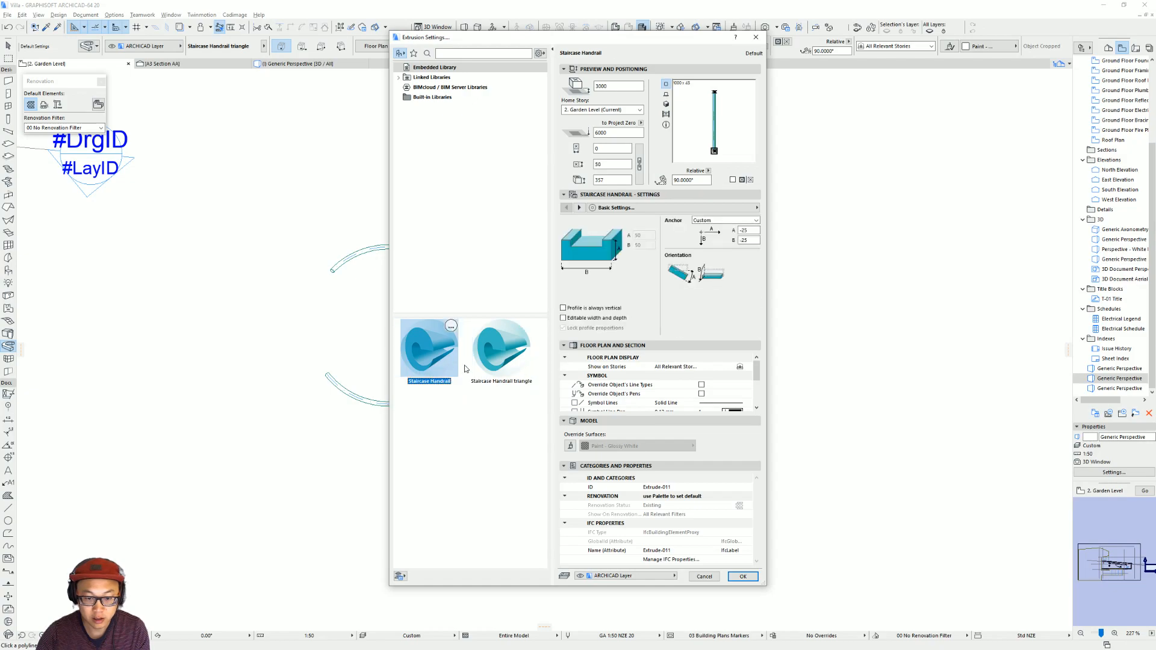
pyautogui.click(666, 95)
pyautogui.click(668, 104)
pyautogui.click(667, 95)
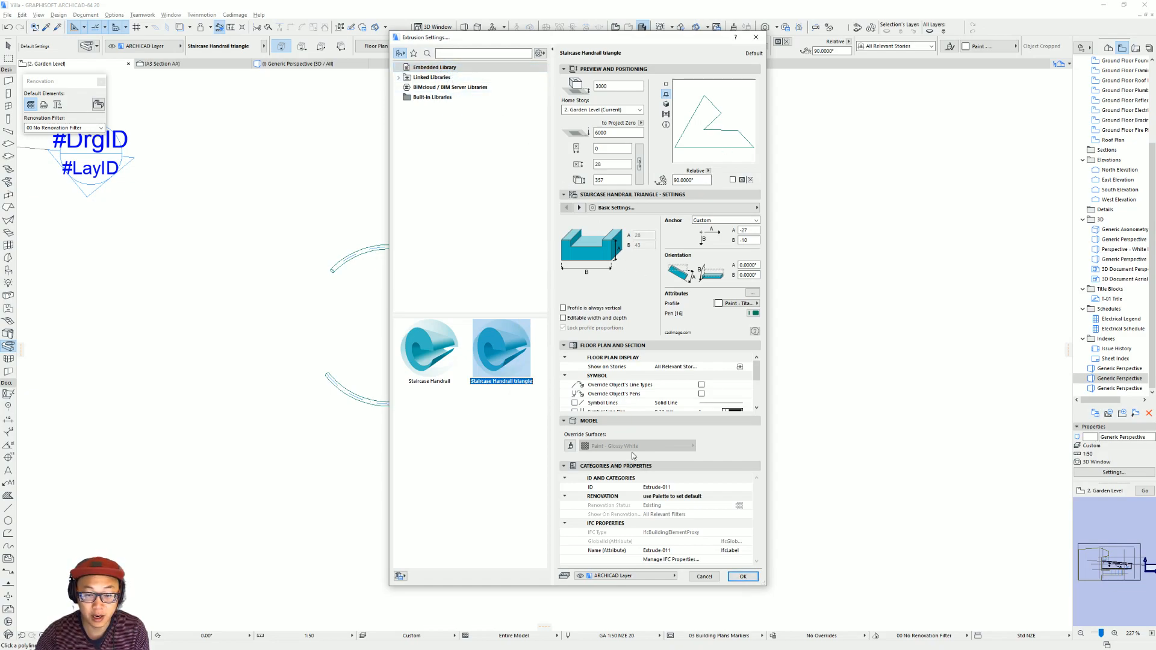
pyautogui.click(743, 576)
# Draw a four-segment zigzag extrusion in the empty area beside the curved handrail, its first segment horizontal and about 3150 mm long.
pyautogui.click(683, 360)
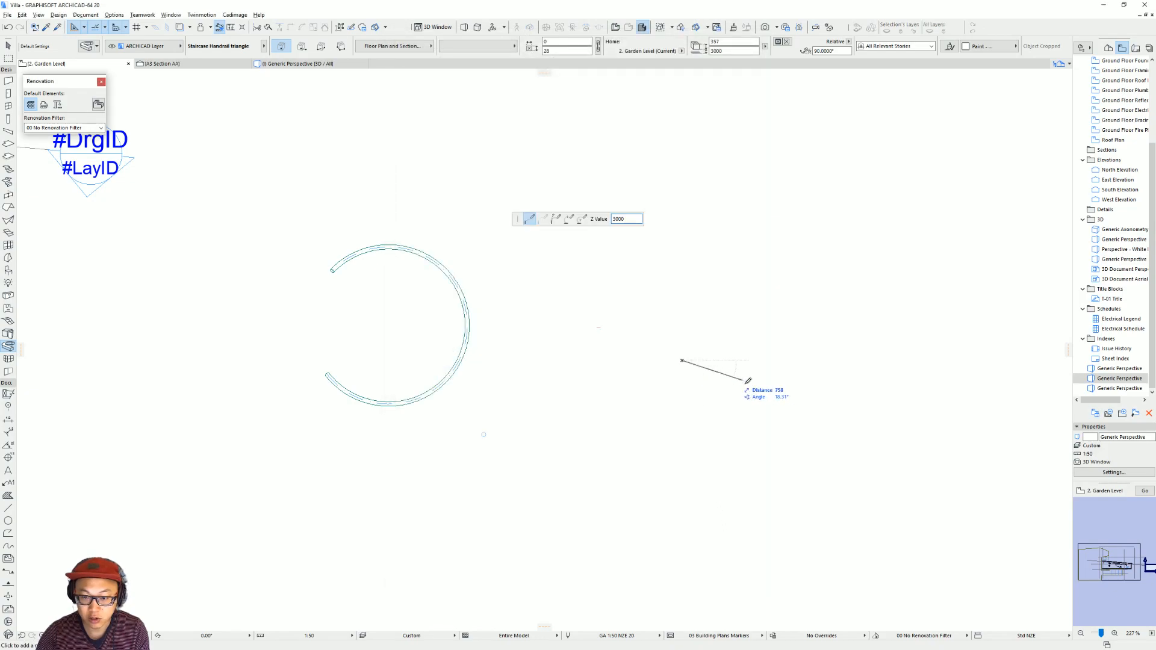
pyautogui.moveTo(844, 378); pyautogui.dragTo(518, 388, button='middle')
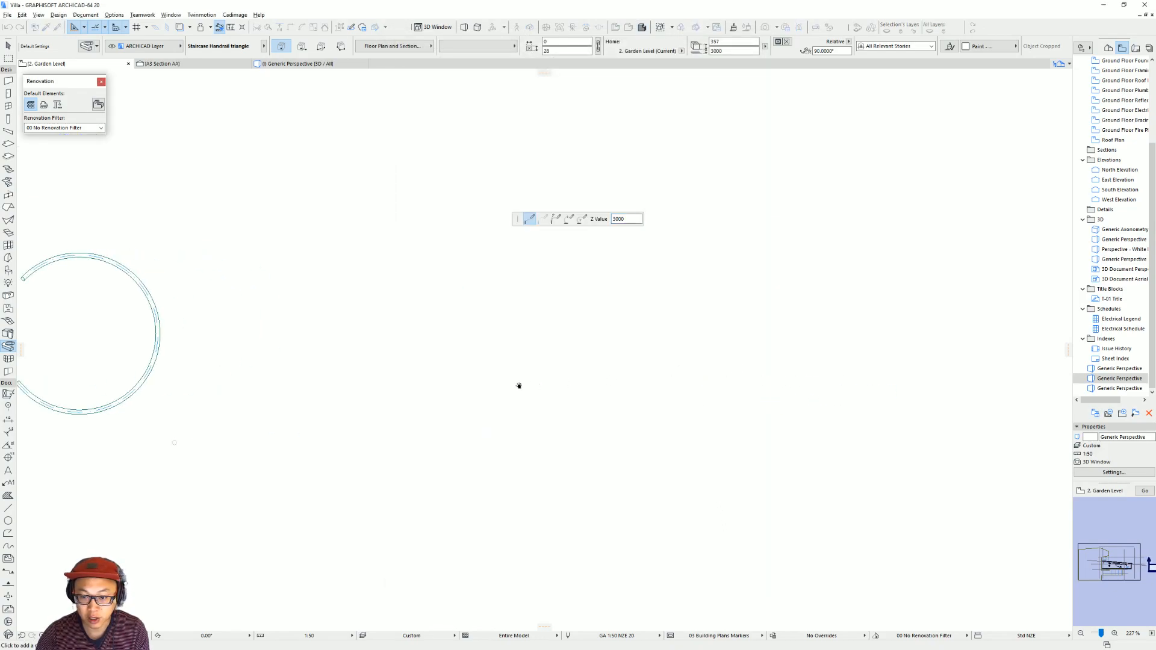
pyautogui.click(628, 370)
pyautogui.click(594, 480)
pyautogui.click(767, 421)
pyautogui.doubleClick(721, 360)
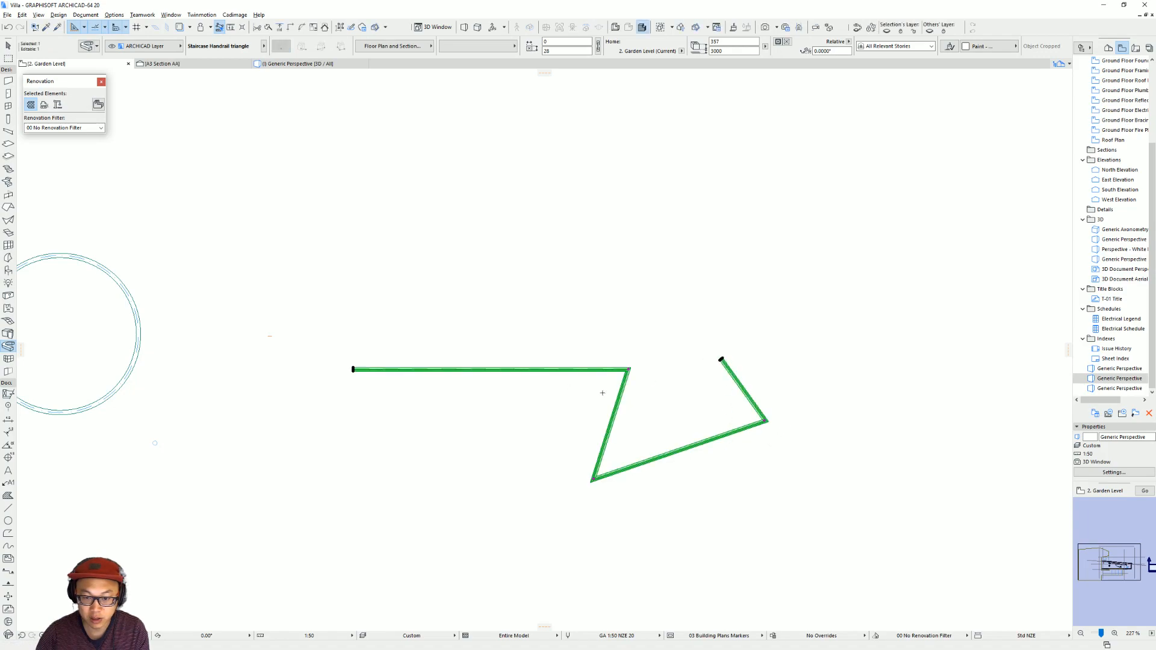
pyautogui.press('Escape')
pyautogui.press('Escape')
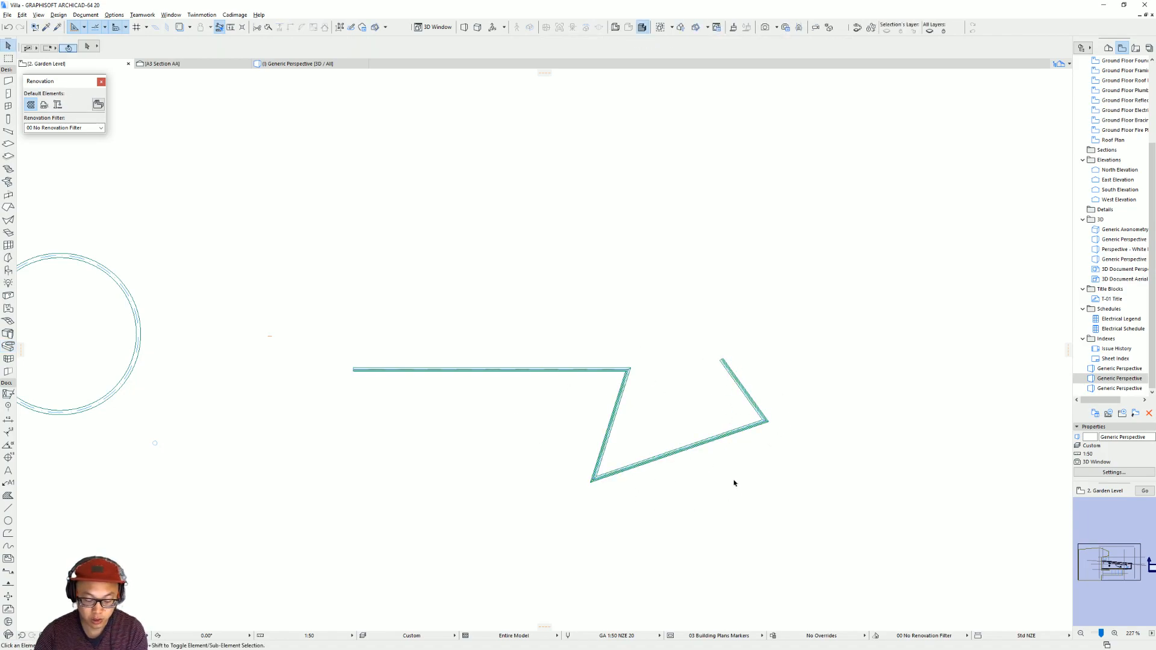
# Show only the zigzag extrusion in 3D and examine its notched profile and mitred corners from several angles.
pyautogui.moveTo(845, 515); pyautogui.dragTo(492, 295)
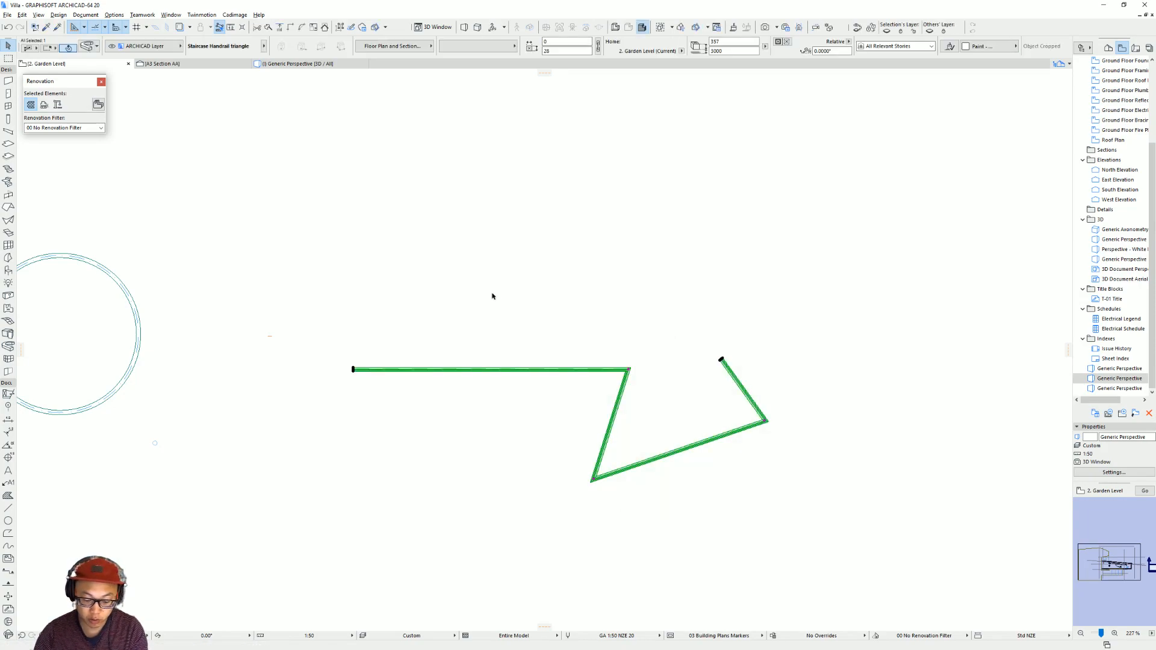
pyautogui.press('F5')
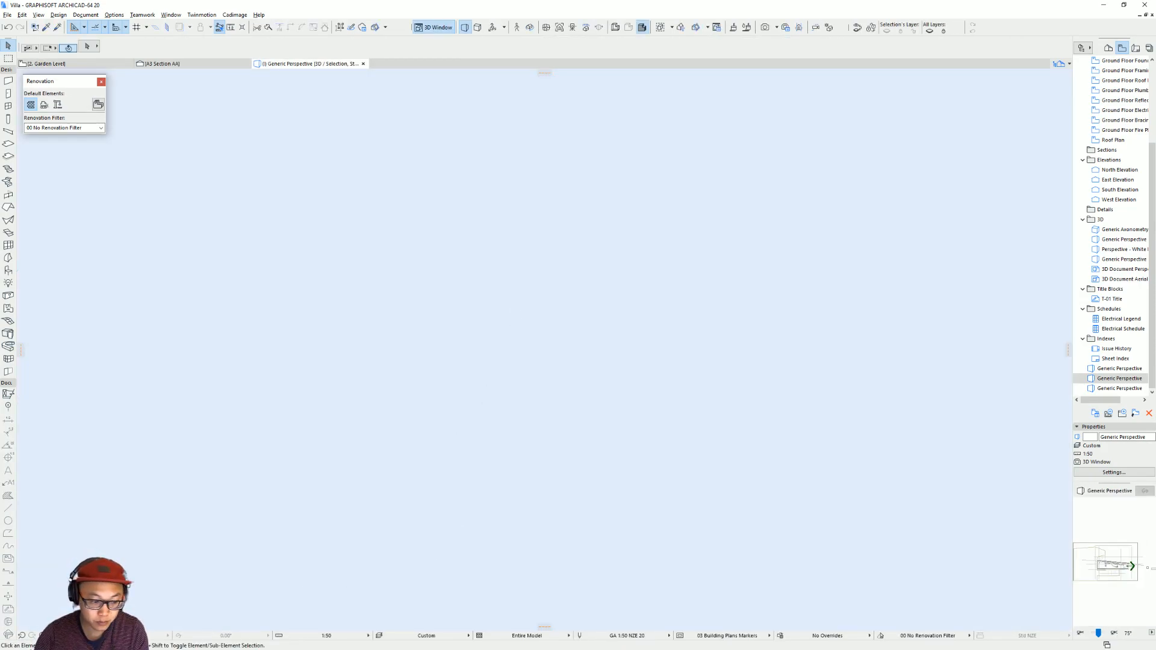
pyautogui.hotkey('ctrl', "'")
pyautogui.scroll(5, 581, 289)
pyautogui.moveTo(533, 437); pyautogui.dragTo(587, 302, button='middle')
pyautogui.scroll(2, 470, 367)
pyautogui.scroll(-3, 471, 368)
pyautogui.keyDown('shift'); pyautogui.moveTo(392, 390); pyautogui.dragTo(453, 301, button='middle'); pyautogui.keyUp('shift')
pyautogui.click(495, 215)
pyautogui.keyDown('shift'); pyautogui.moveTo(492, 217); pyautogui.dragTo(555, 260, button='middle'); pyautogui.keyUp('shift')
pyautogui.keyDown('shift'); pyautogui.moveTo(504, 289); pyautogui.dragTo(415, 255, button='middle'); pyautogui.keyUp('shift')
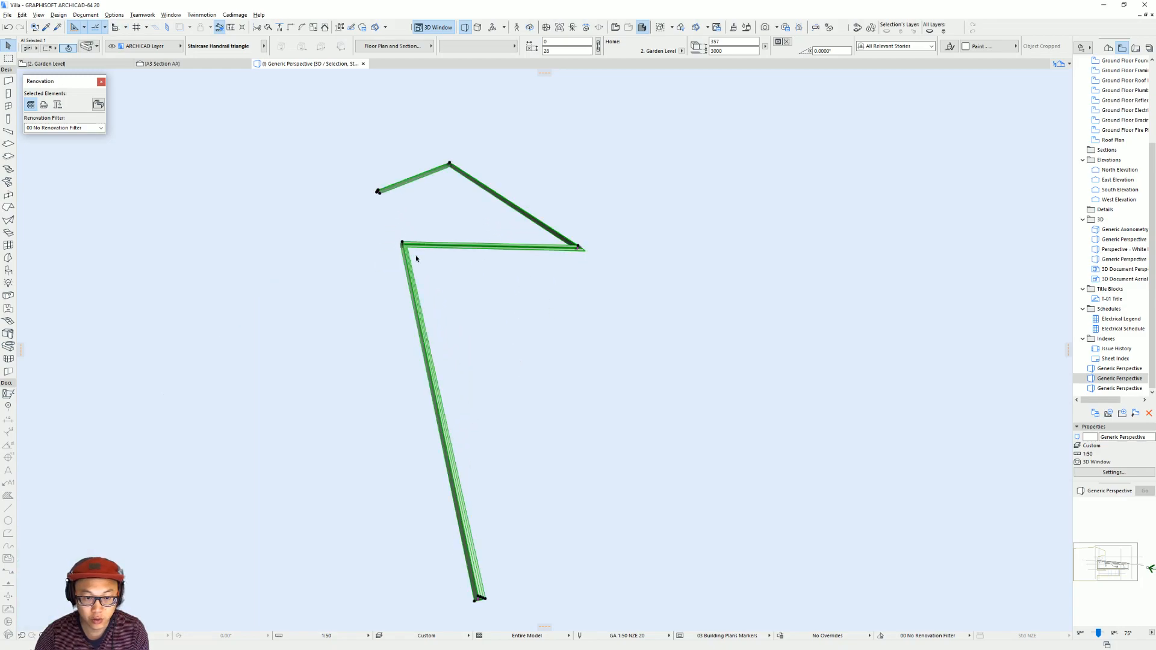
# Return to the Garden Level floor plan and deselect the zigzag extrusion.
pyautogui.press('F2')
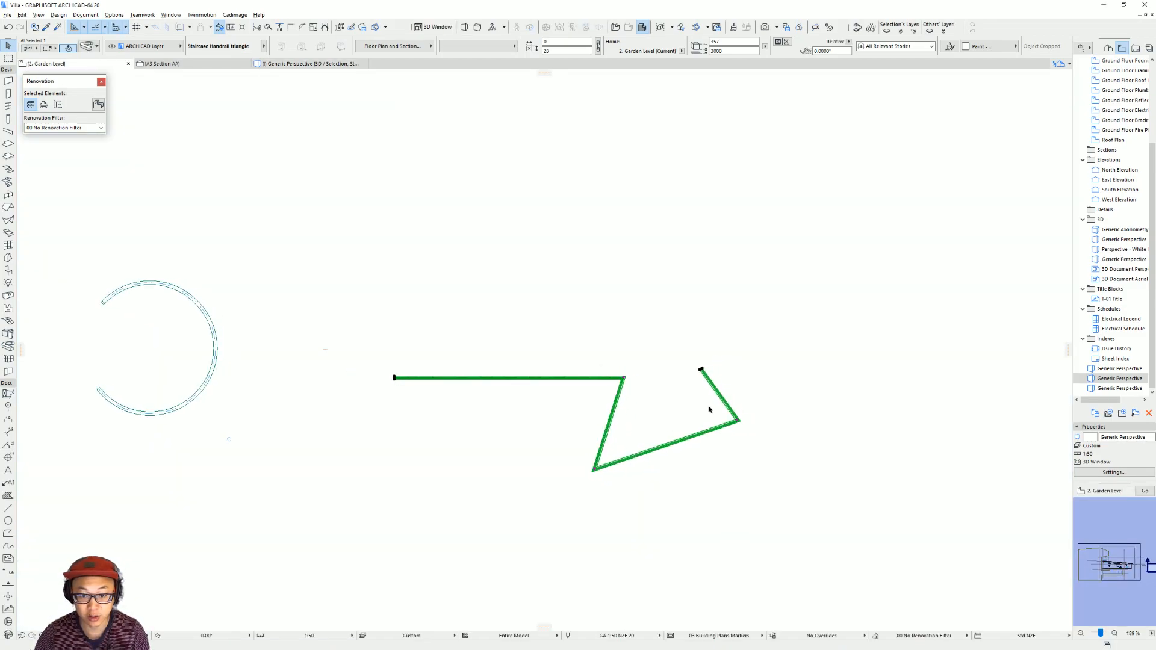
pyautogui.moveTo(694, 395); pyautogui.dragTo(642, 412, button='middle')
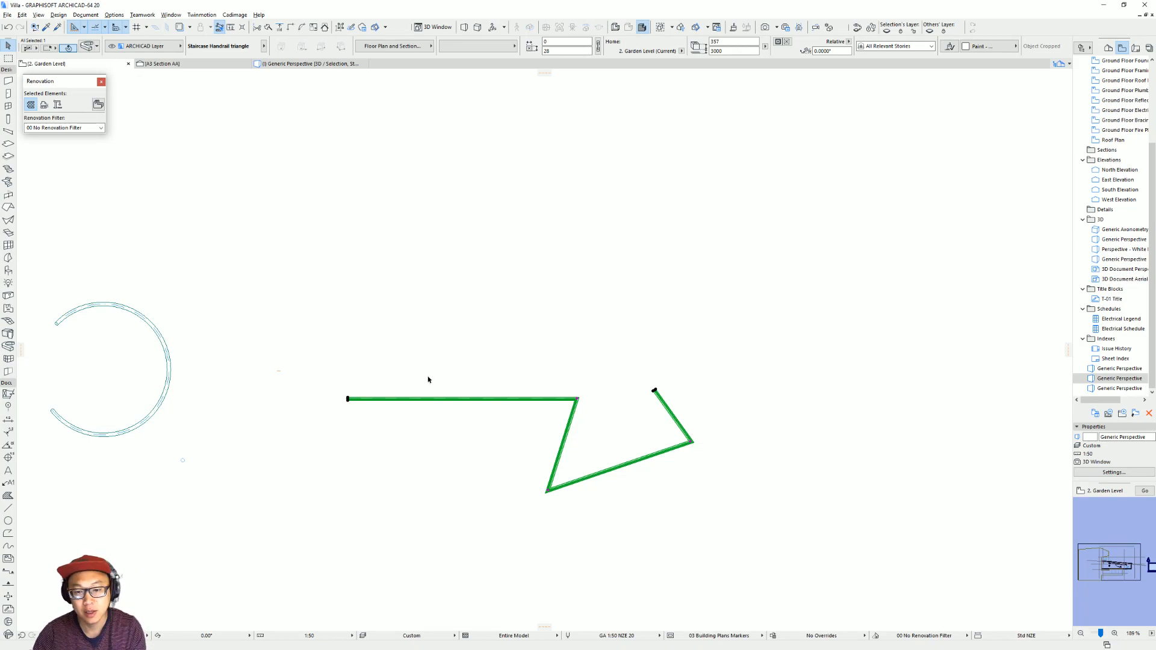
pyautogui.scroll(4, 576, 408)
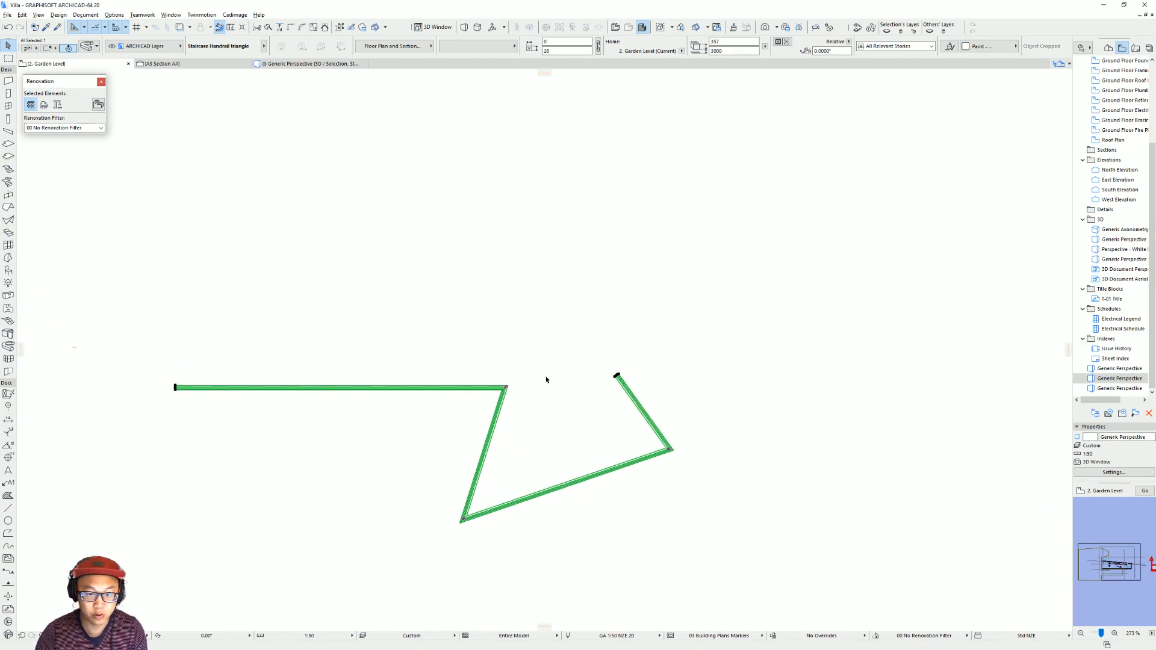
pyautogui.click(453, 328)
pyautogui.scroll(-4, 492, 320)
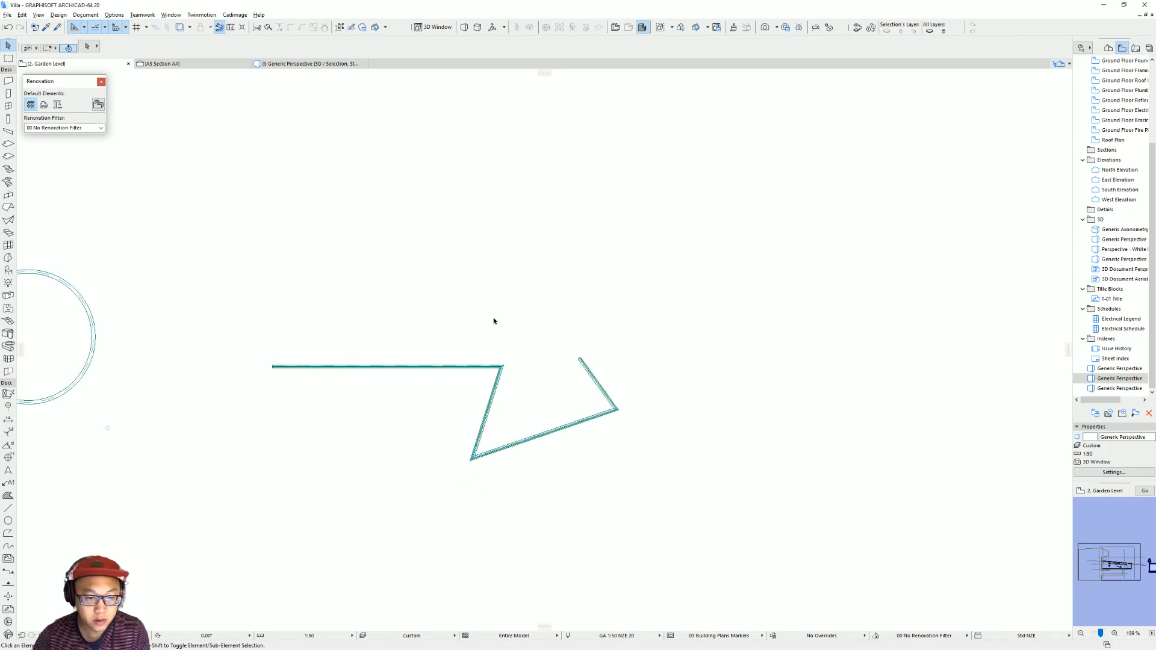
pyautogui.click(8, 346)
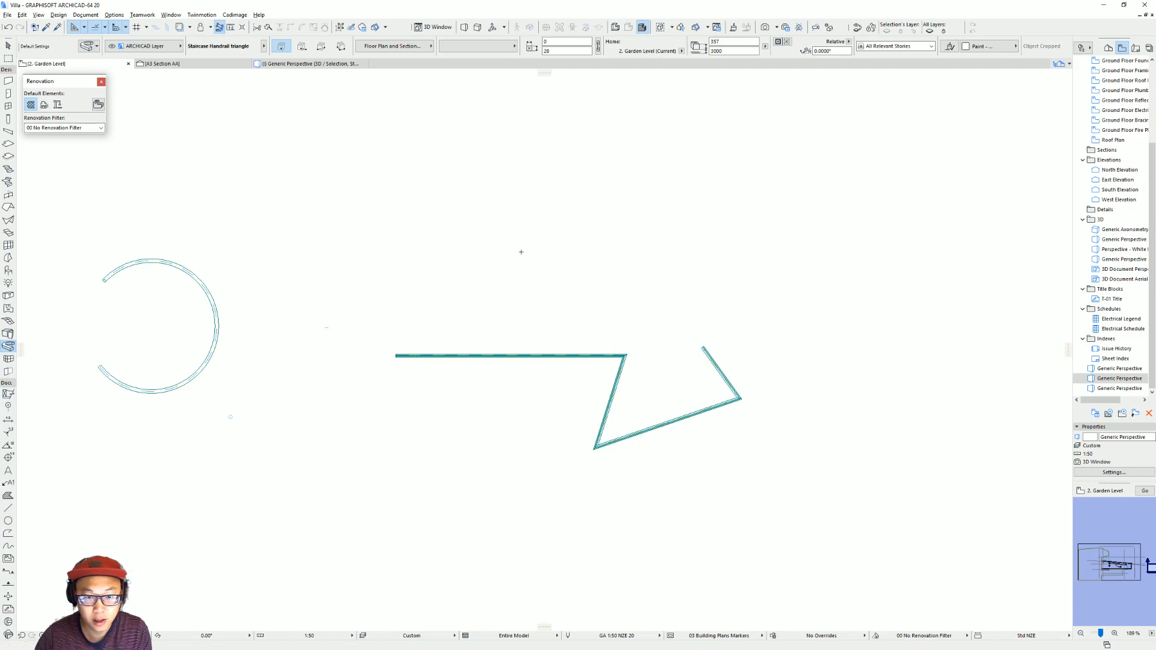
pyautogui.click(466, 253)
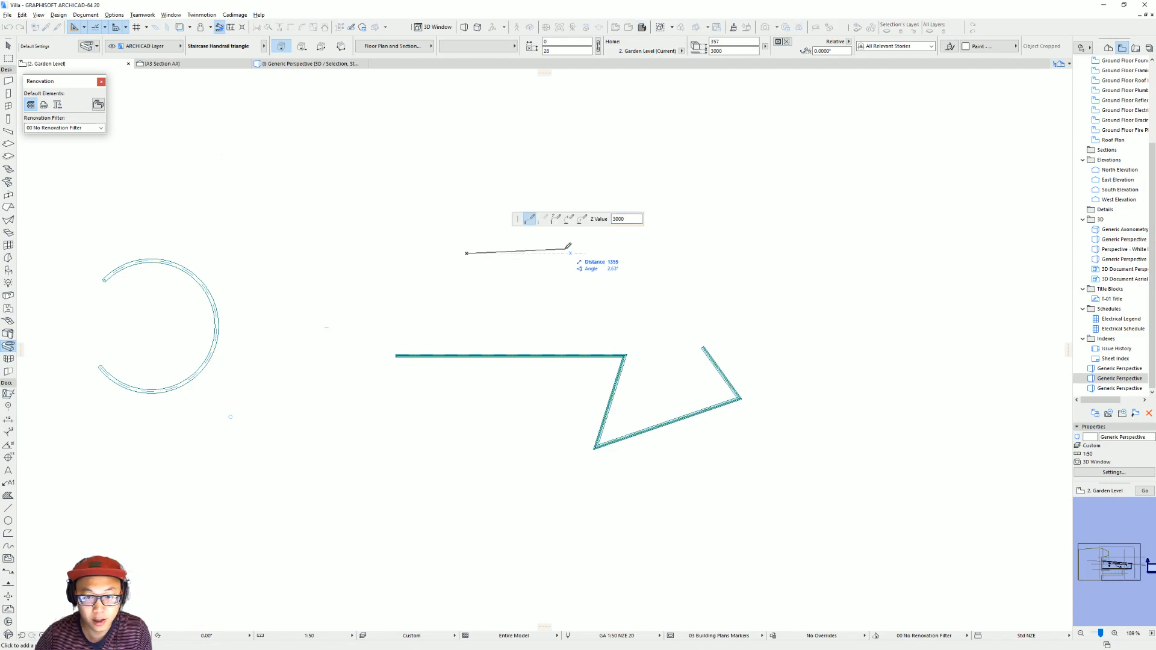
pyautogui.click(581, 220)
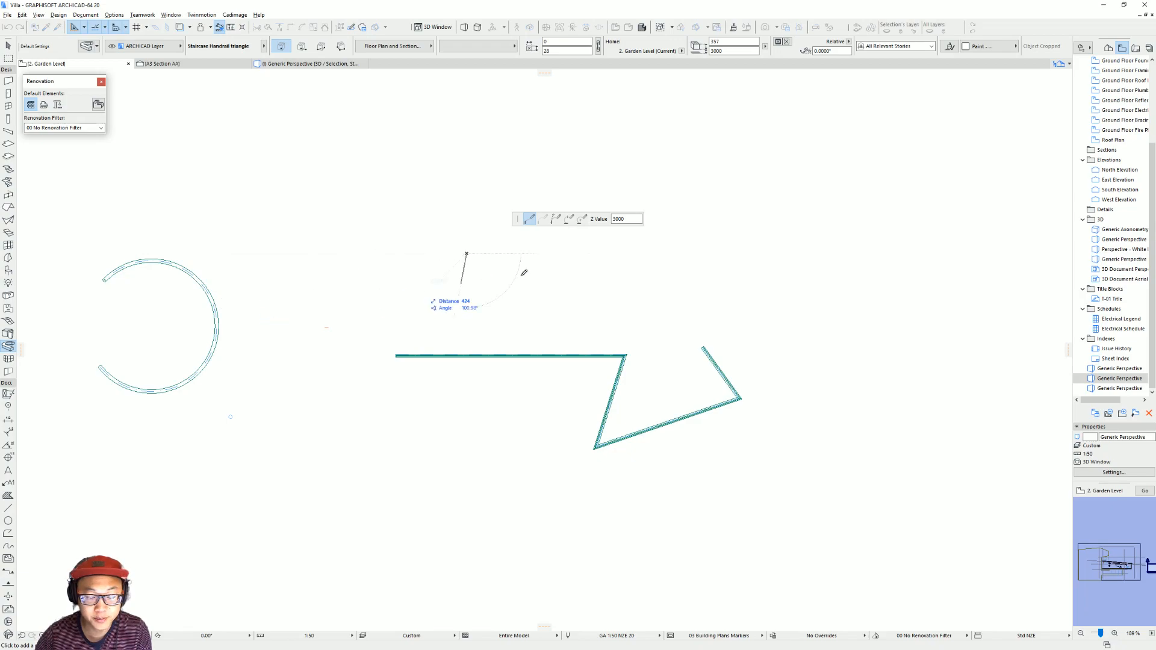
pyautogui.press('Escape')
# Draw a curved extrusion by centre point around the traced spiral stair's outer edge, with a radius of about 900 mm and a sweep of about 275°.
pyautogui.scroll(-4, 240, 319)
pyautogui.moveTo(195, 322); pyautogui.dragTo(823, 302, button='middle')
pyautogui.moveTo(307, 330); pyautogui.dragTo(636, 329, button='middle')
pyautogui.scroll(8, 409, 302)
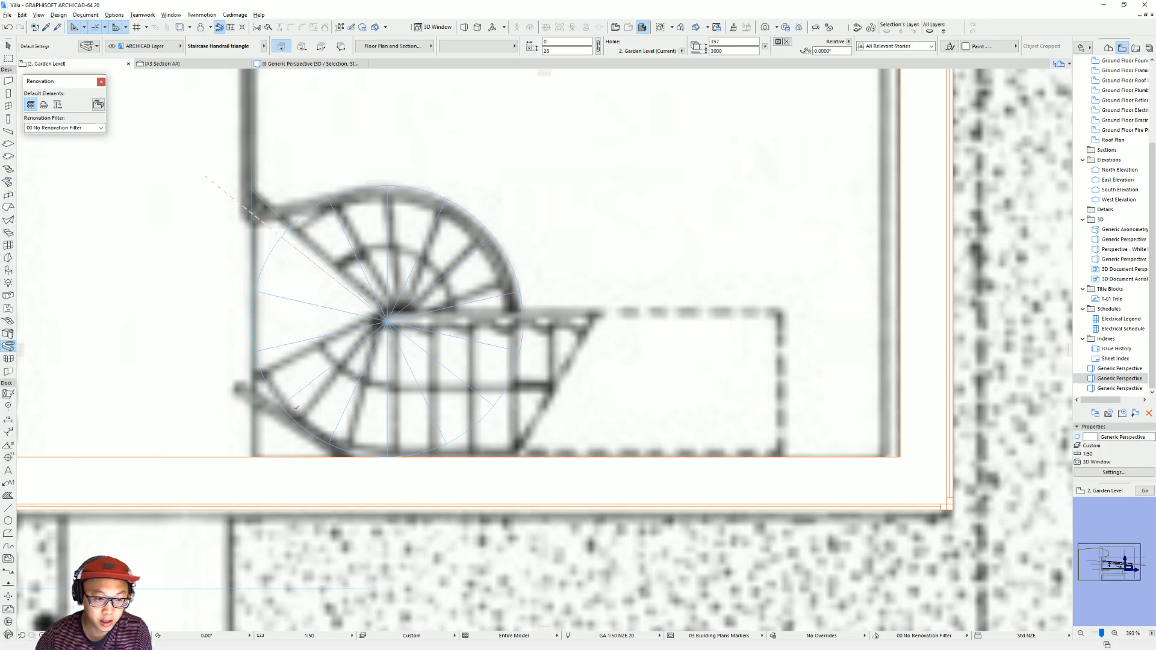
pyautogui.click(282, 405)
pyautogui.click(582, 221)
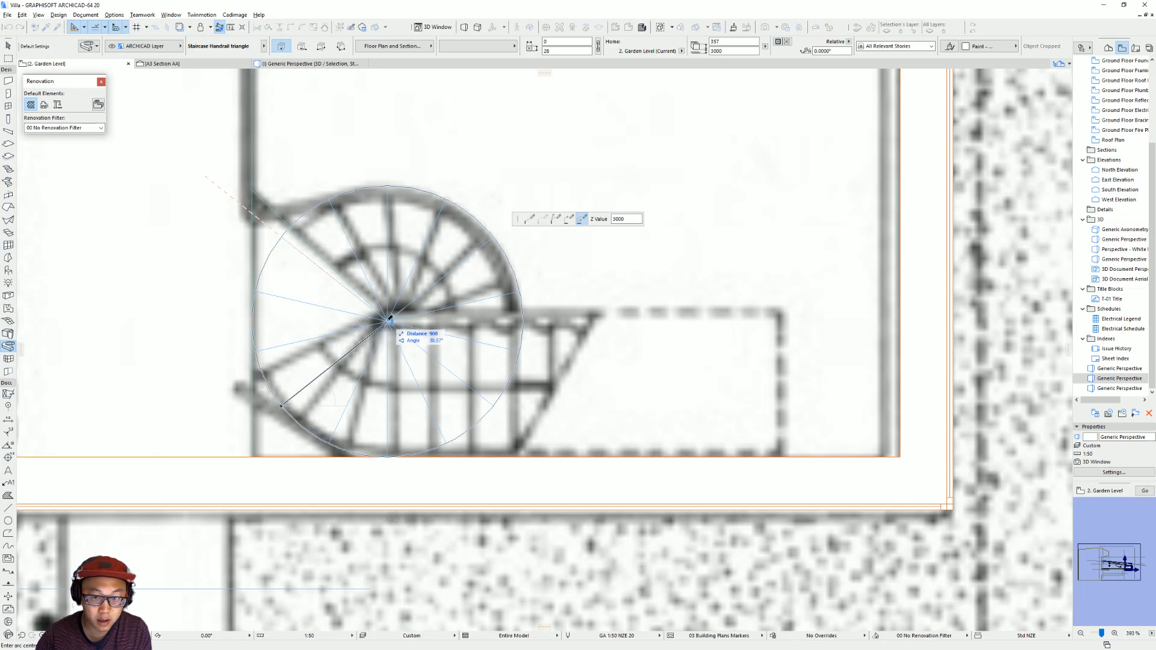
pyautogui.click(389, 321)
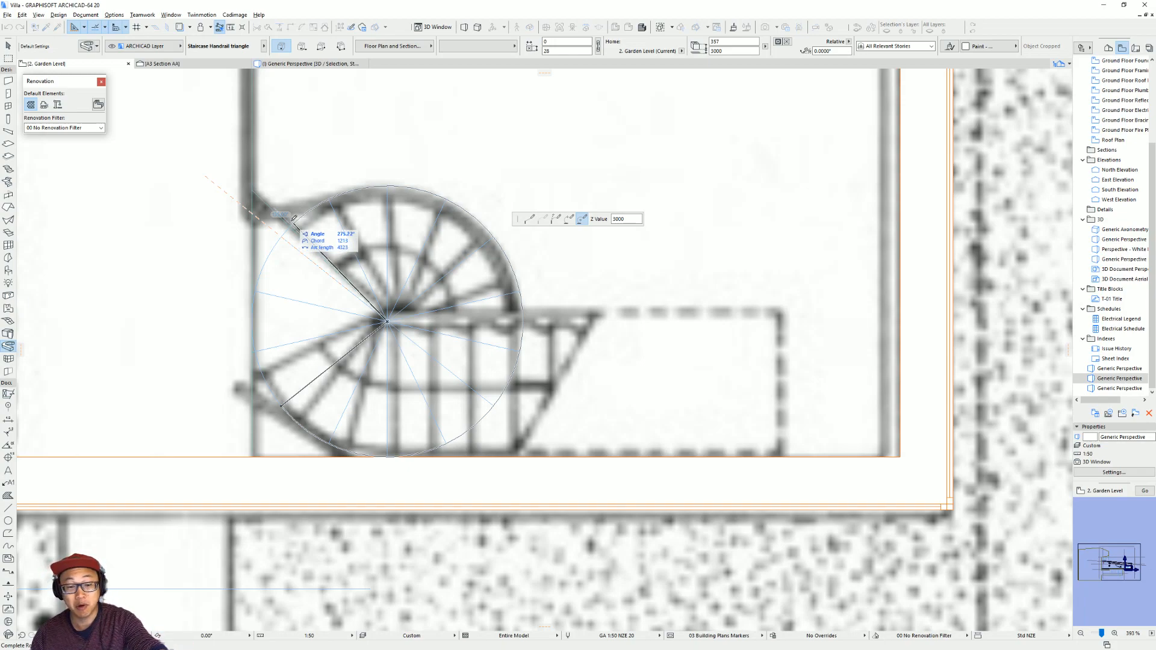
pyautogui.click(289, 227)
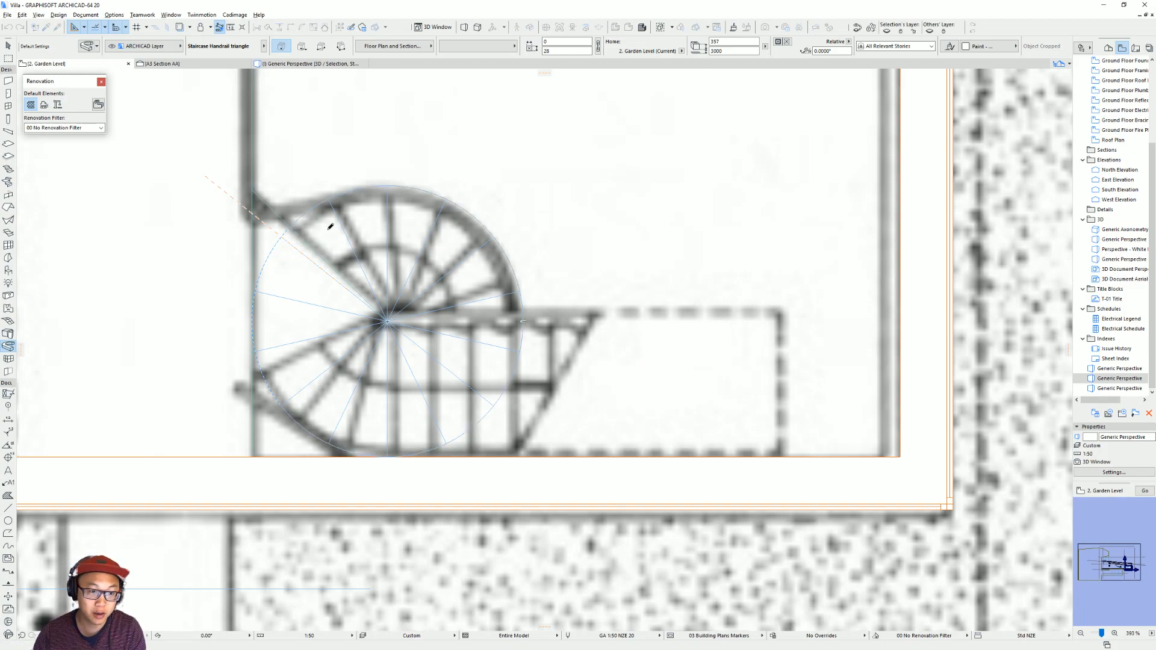
pyautogui.click(378, 326)
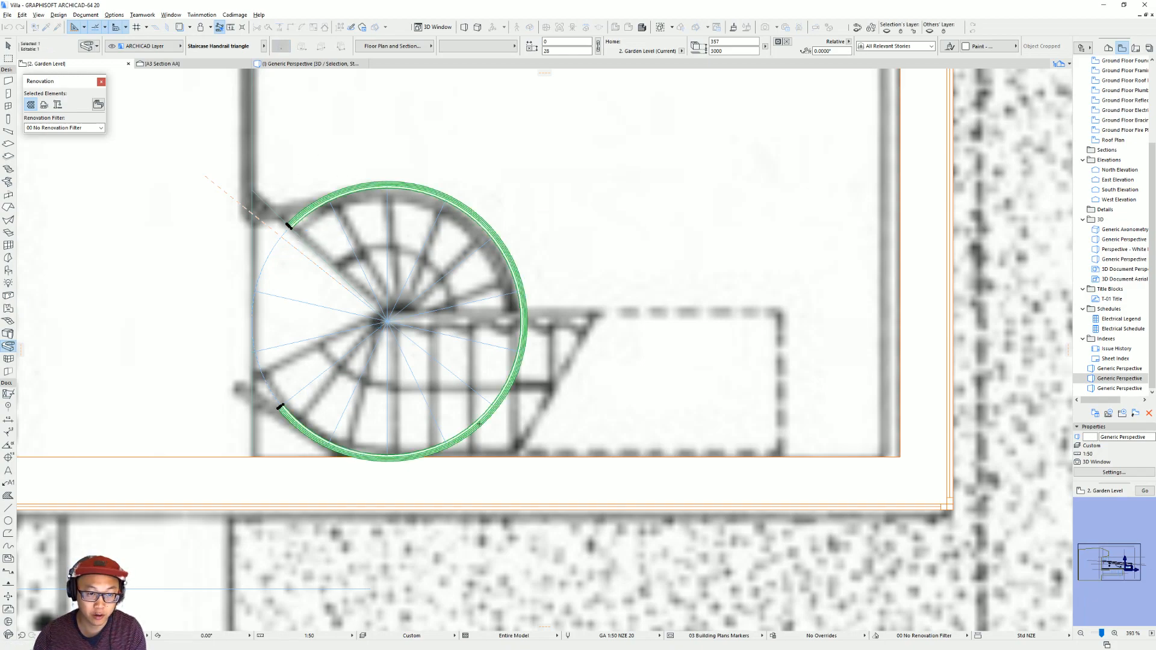
pyautogui.press('Escape')
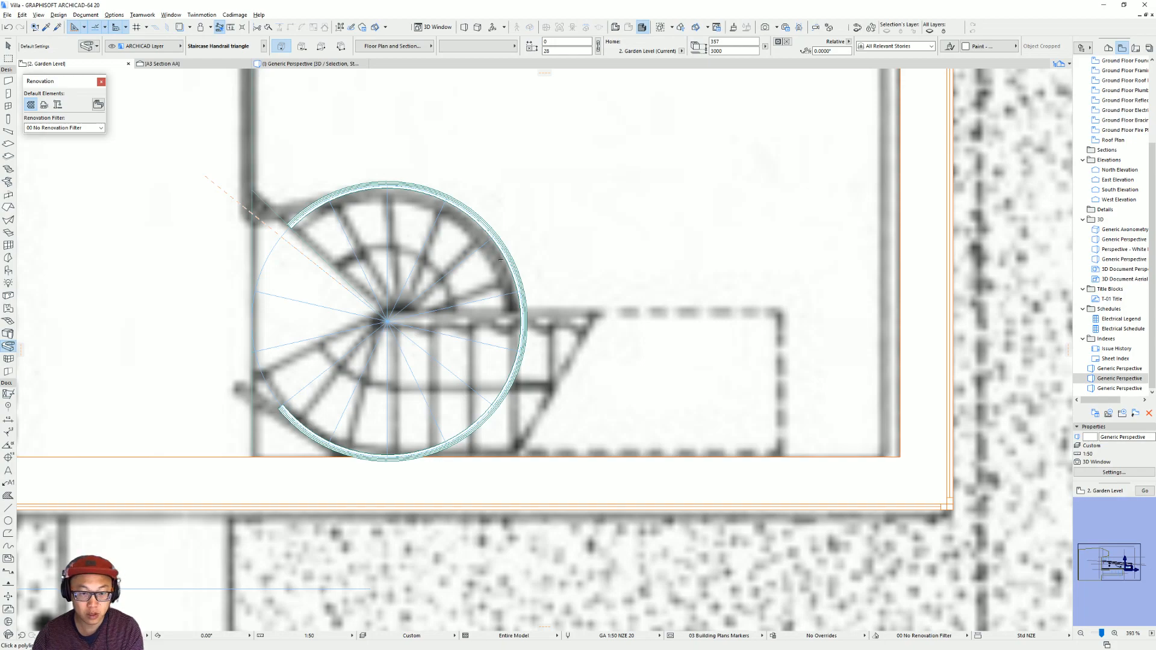
pyautogui.press('Escape')
# Return from the Garden Level floor plan to the 3D view and display all elements of the villa model.
pyautogui.click(493, 237)
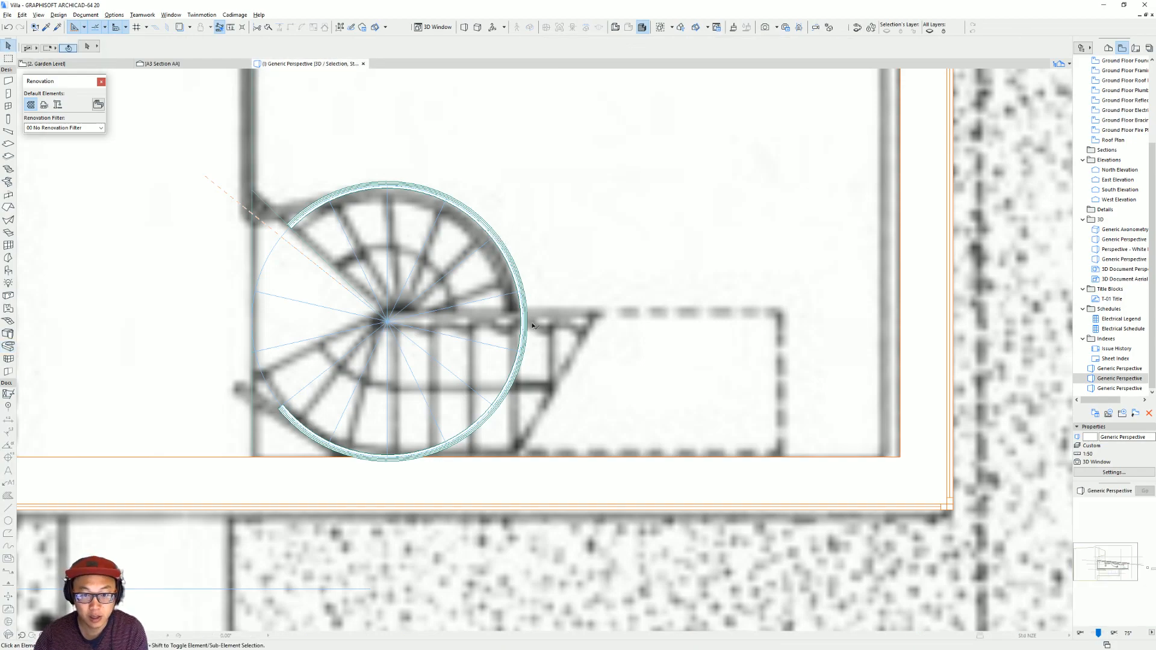
pyautogui.press('F5')
pyautogui.scroll(-3, 392, 320)
pyautogui.scroll(-2, 756, 331)
pyautogui.scroll(-2, 545, 338)
pyautogui.press('Escape')
pyautogui.press('F2')
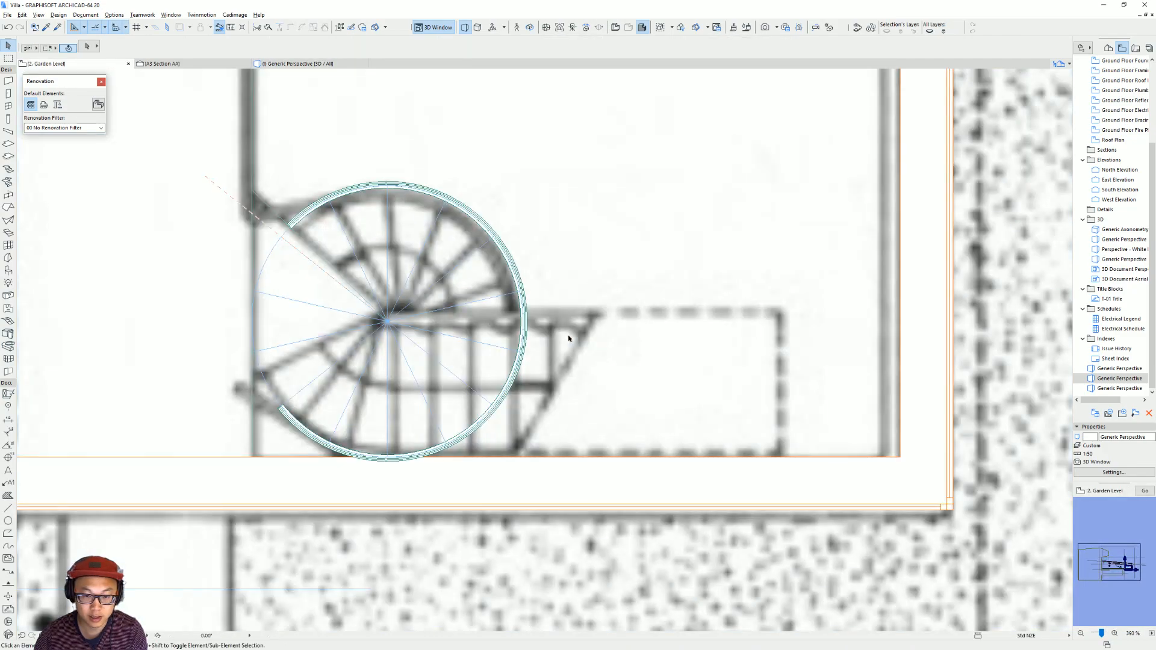
pyautogui.press('F3')
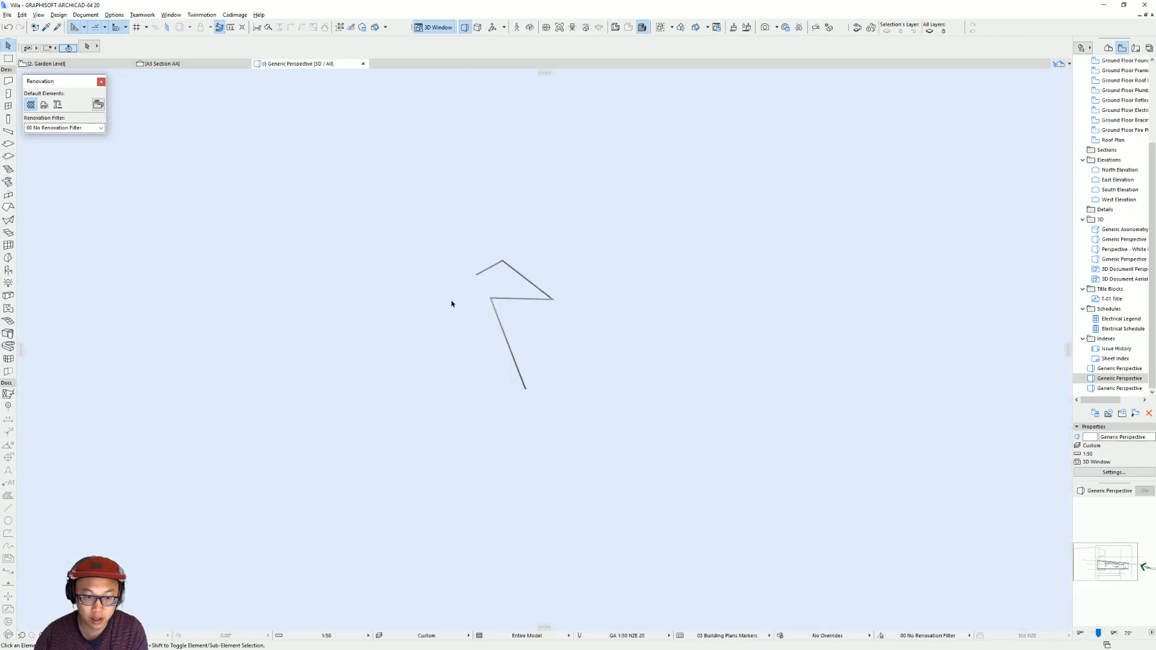
pyautogui.scroll(-3, 663, 336)
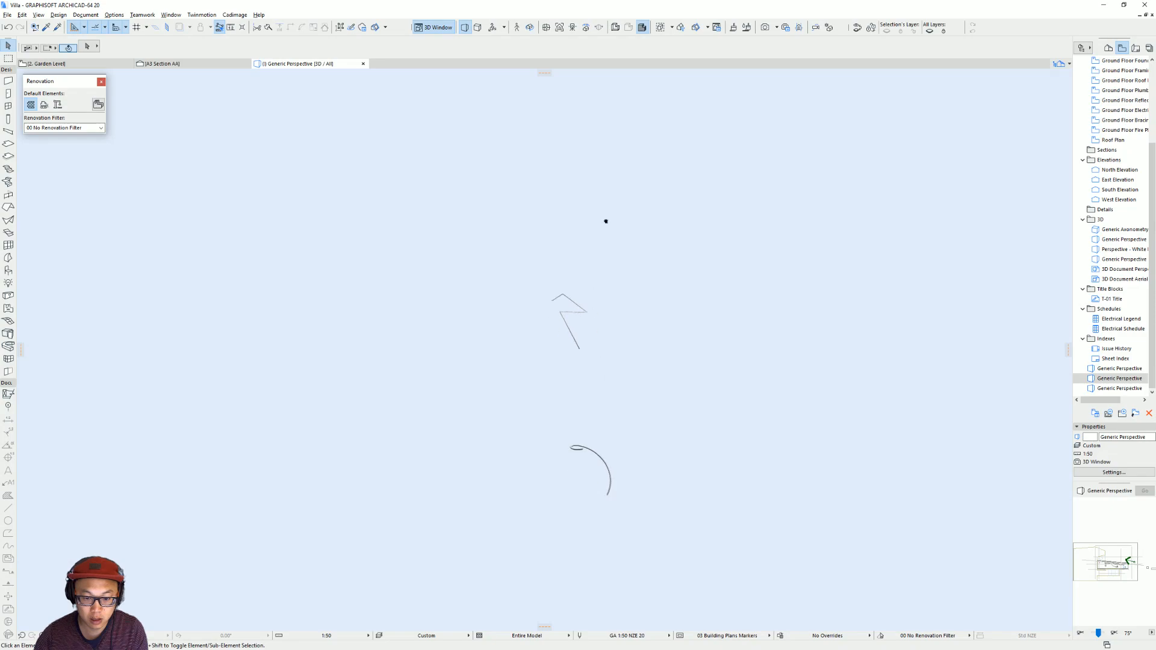
pyautogui.scroll(-5, 614, 464)
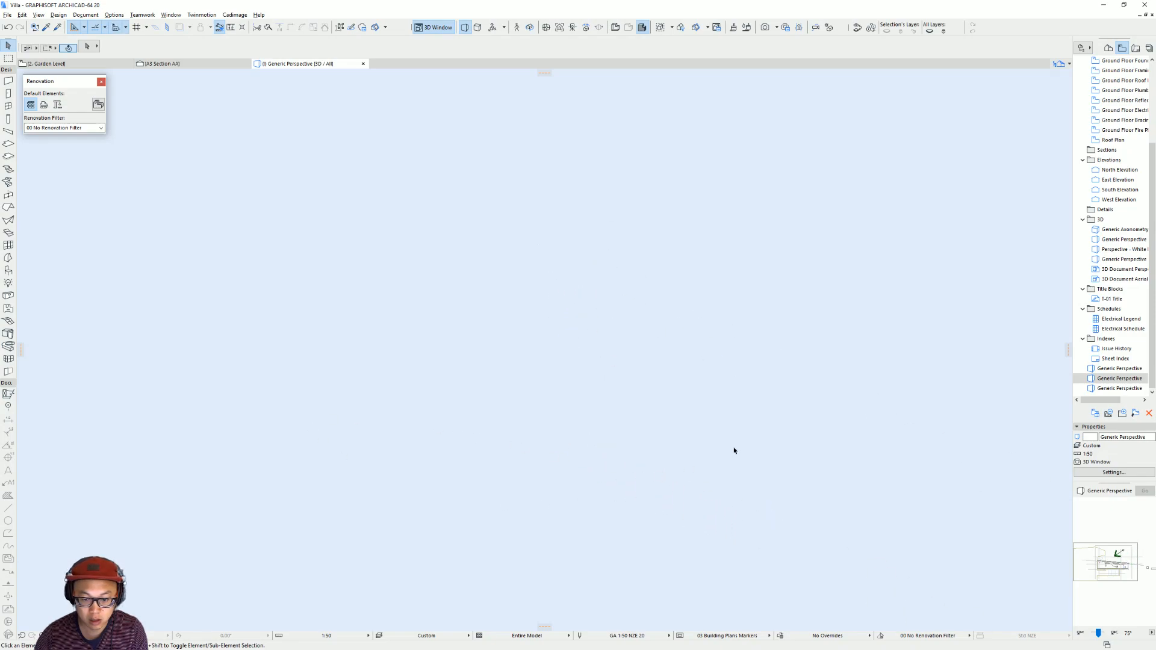
pyautogui.click(73, 635)
# Select the curved handrail extrusion floating above the spiral stair in the full 3D model.
pyautogui.scroll(2, 615, 374)
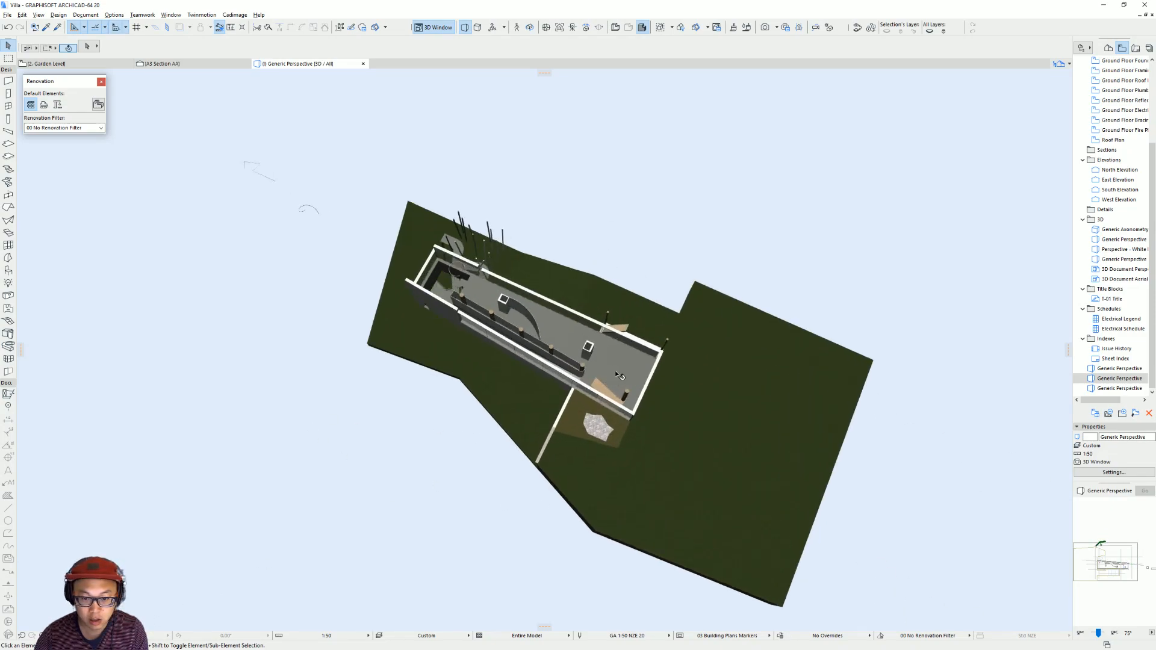
pyautogui.scroll(2, 615, 374)
pyautogui.keyDown('shift'); pyautogui.moveTo(616, 374); pyautogui.dragTo(689, 324, button='middle'); pyautogui.keyUp('shift')
pyautogui.scroll(10, 461, 402)
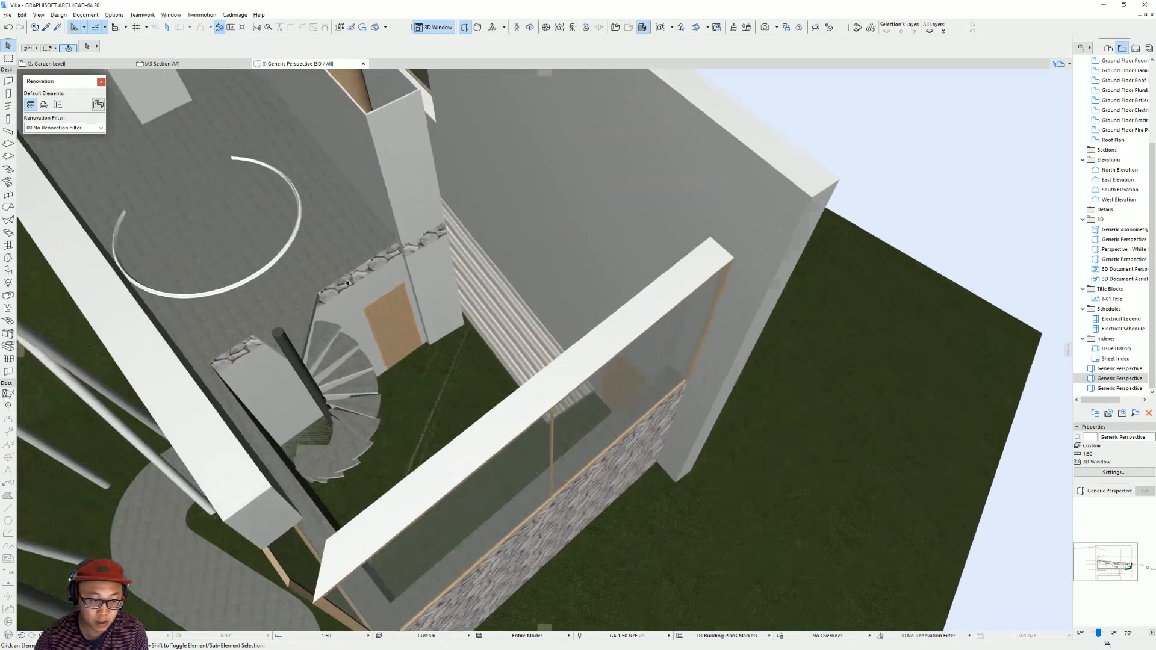
pyautogui.keyDown('shift'); pyautogui.moveTo(347, 283); pyautogui.dragTo(416, 226, button='middle'); pyautogui.keyUp('shift')
pyautogui.click(404, 221)
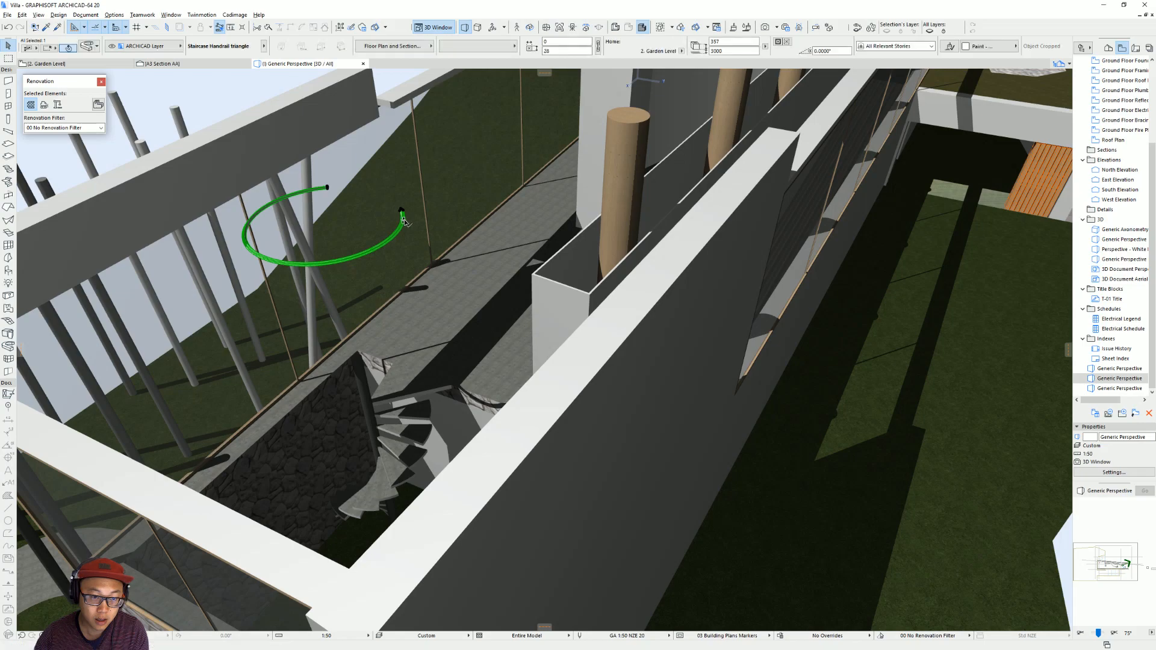
# Change the curved handrail extrusion's home story to 1. Street Level.
pyautogui.scroll(5, 309, 194)
pyautogui.moveTo(309, 194); pyautogui.dragTo(465, 248, button='middle')
pyautogui.moveTo(668, 306); pyautogui.dragTo(631, 289, button='middle')
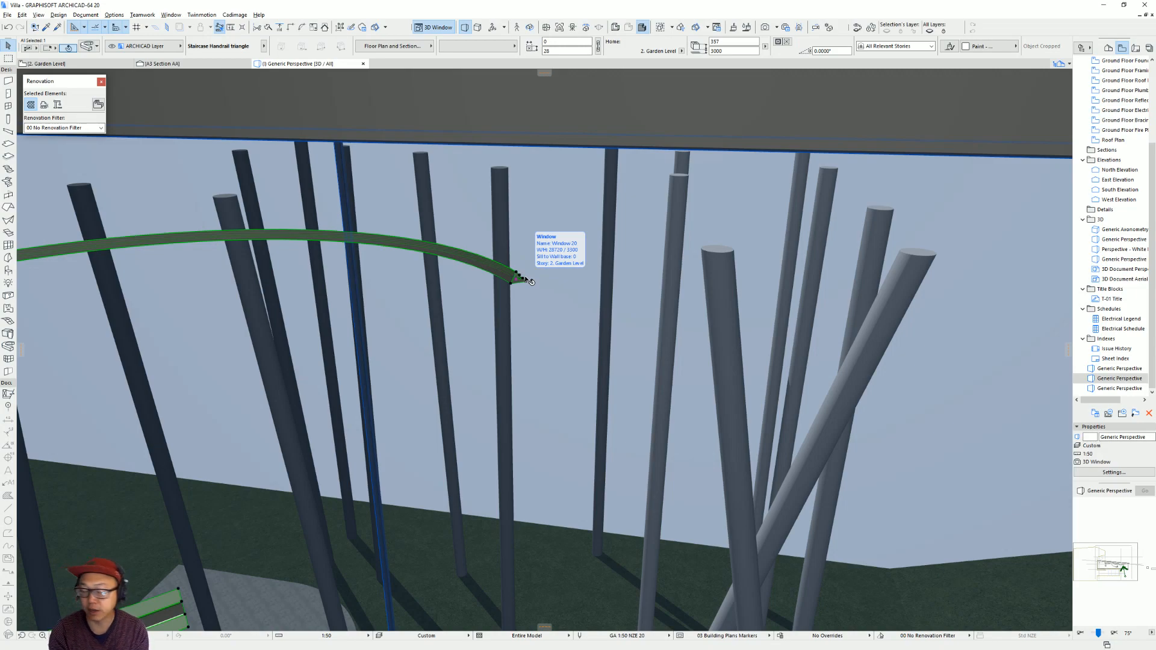
pyautogui.moveTo(589, 280); pyautogui.dragTo(658, 253, button='middle')
pyautogui.scroll(-4, 584, 493)
pyautogui.moveTo(585, 494); pyautogui.dragTo(542, 387, button='middle')
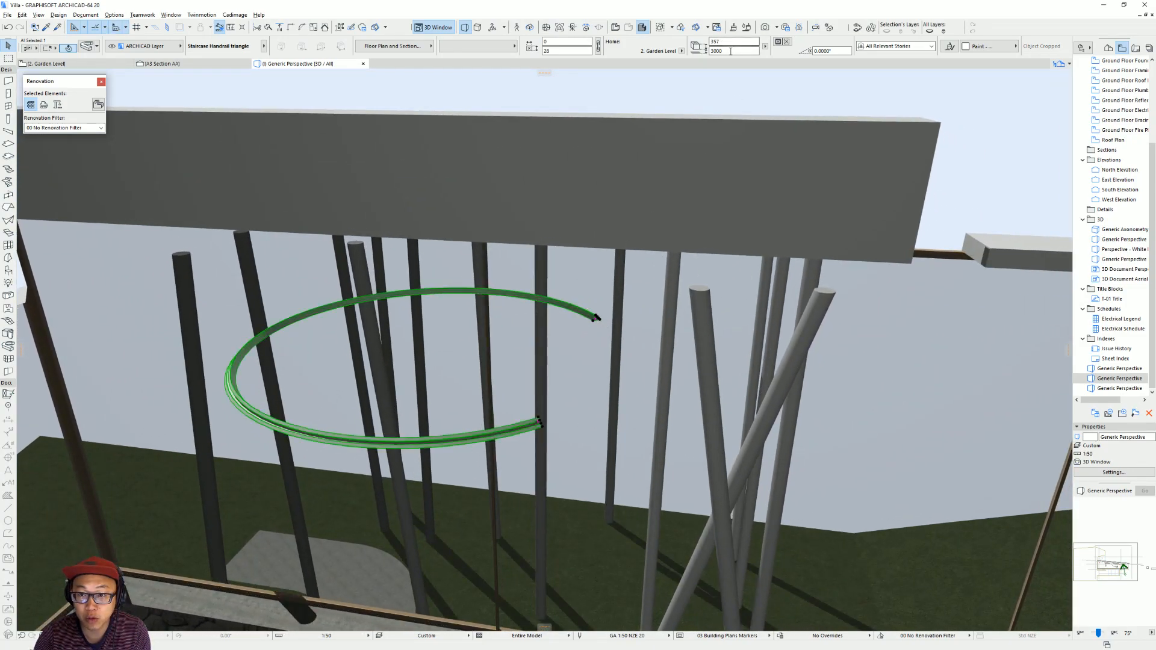
pyautogui.click(682, 51)
pyautogui.click(713, 69)
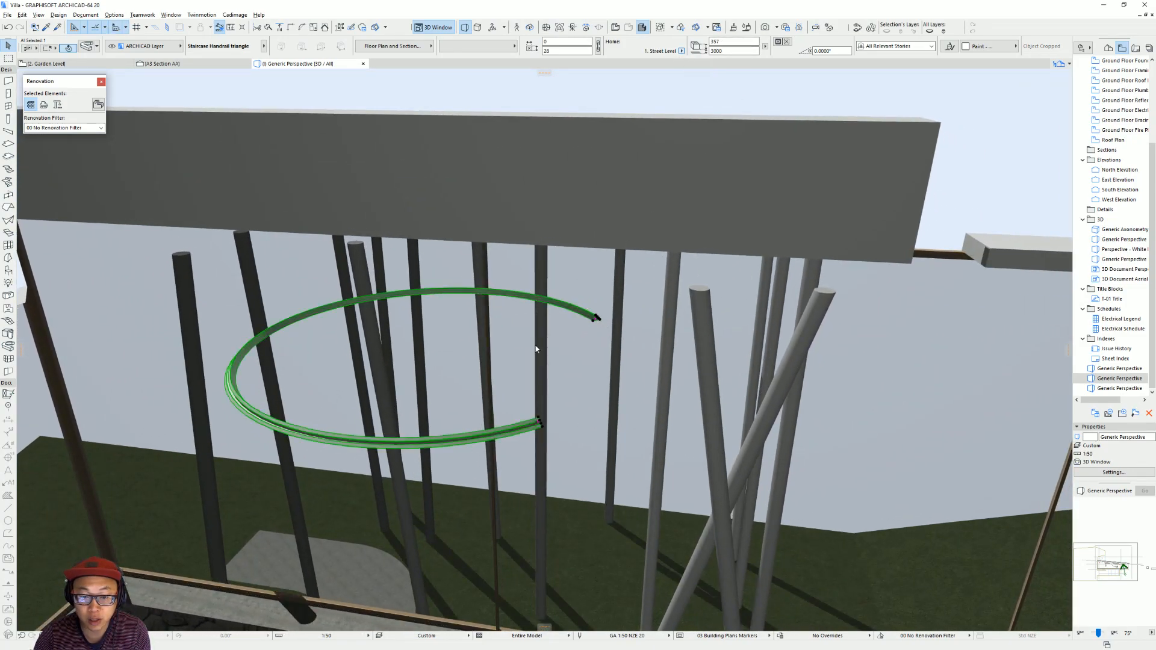
# Set the curved handrail extrusion's elevation to 1000 mm so it sits around the lower part of the stair.
pyautogui.scroll(-5, 576, 298)
pyautogui.keyDown('shift'); pyautogui.moveTo(514, 364); pyautogui.dragTo(641, 231, button='middle'); pyautogui.keyUp('shift')
pyautogui.moveTo(733, 51); pyautogui.dragTo(600, 54)
pyautogui.keyDown('shift'); pyautogui.moveTo(439, 431); pyautogui.dragTo(503, 487, button='middle'); pyautogui.keyUp('shift')
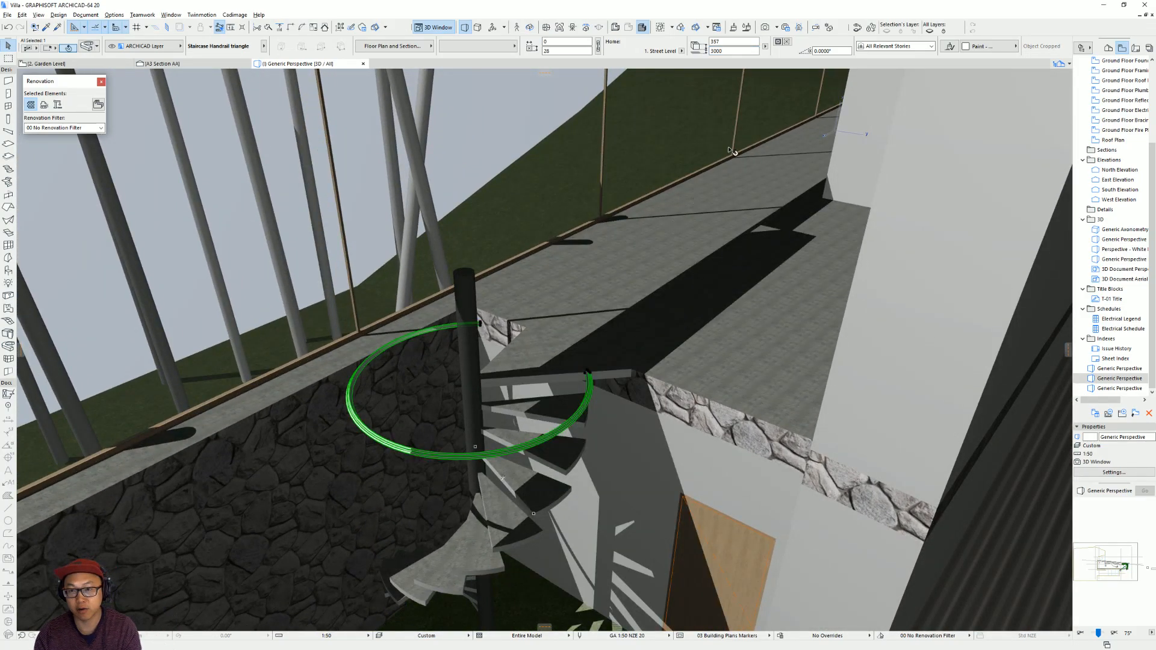
pyautogui.moveTo(732, 52); pyautogui.dragTo(624, 72)
pyautogui.write('1000')
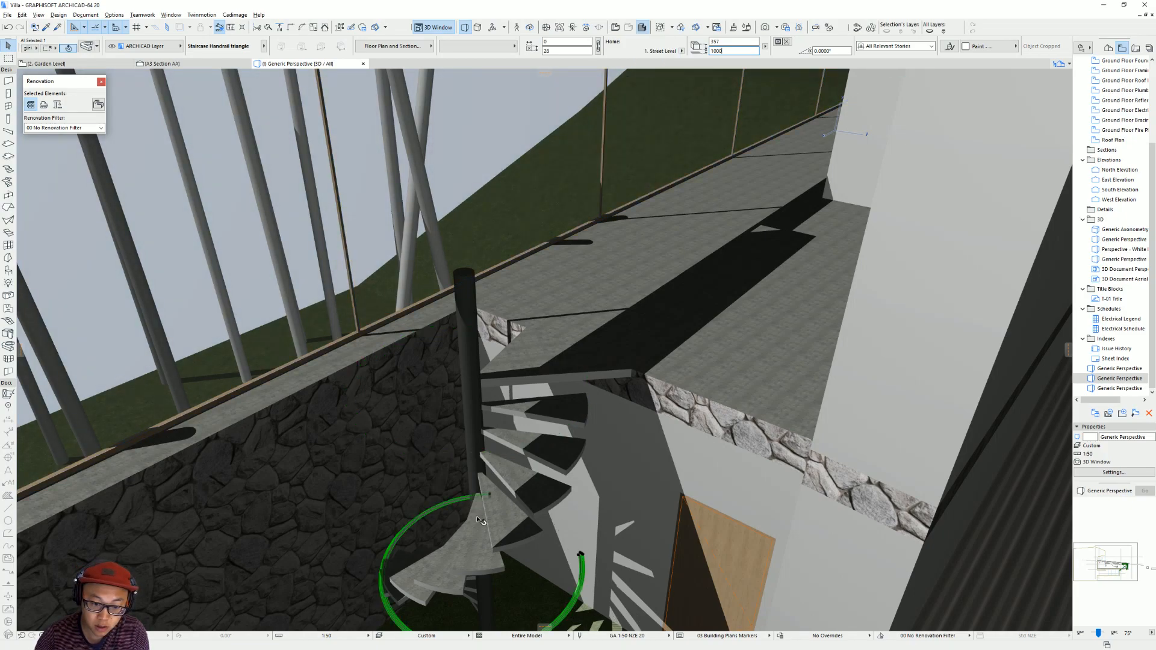
# Try to stretch one end of the handrail vertically to a point above the top landing by eye.
pyautogui.moveTo(493, 501); pyautogui.dragTo(533, 395, button='middle')
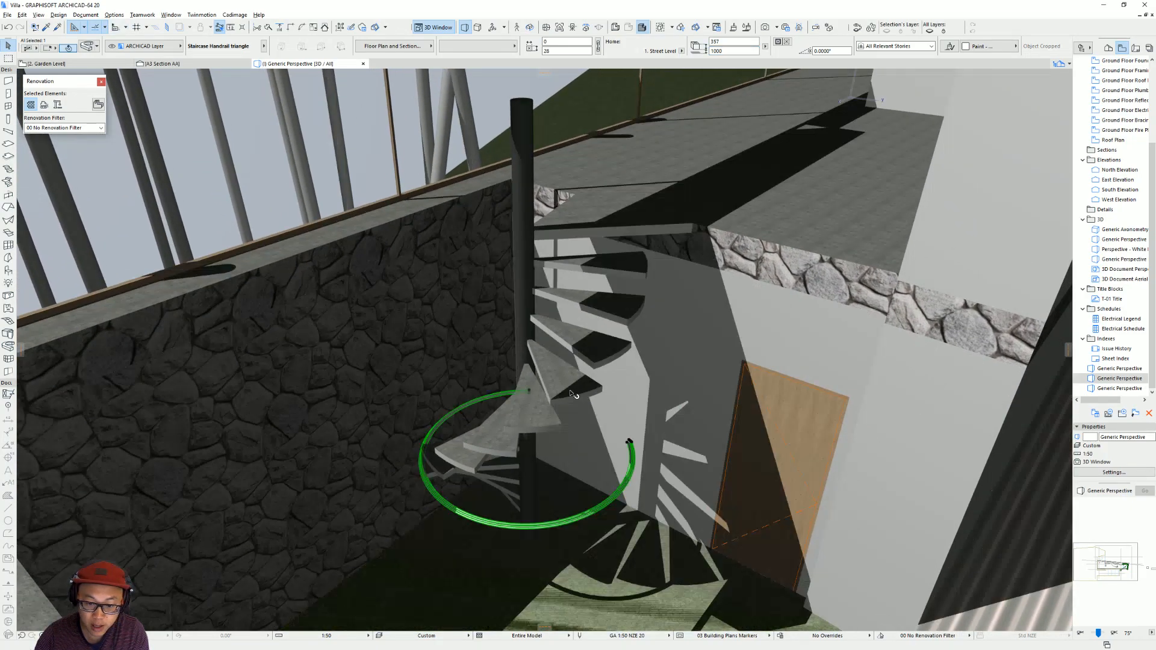
pyautogui.click(630, 443)
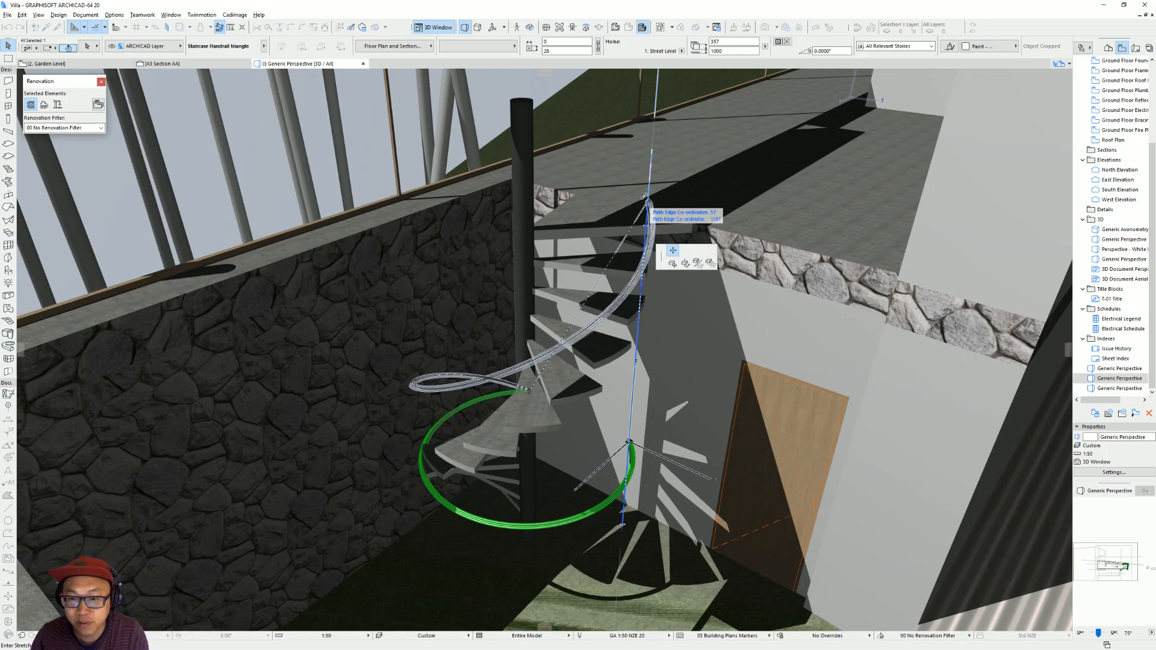
pyautogui.click(653, 137)
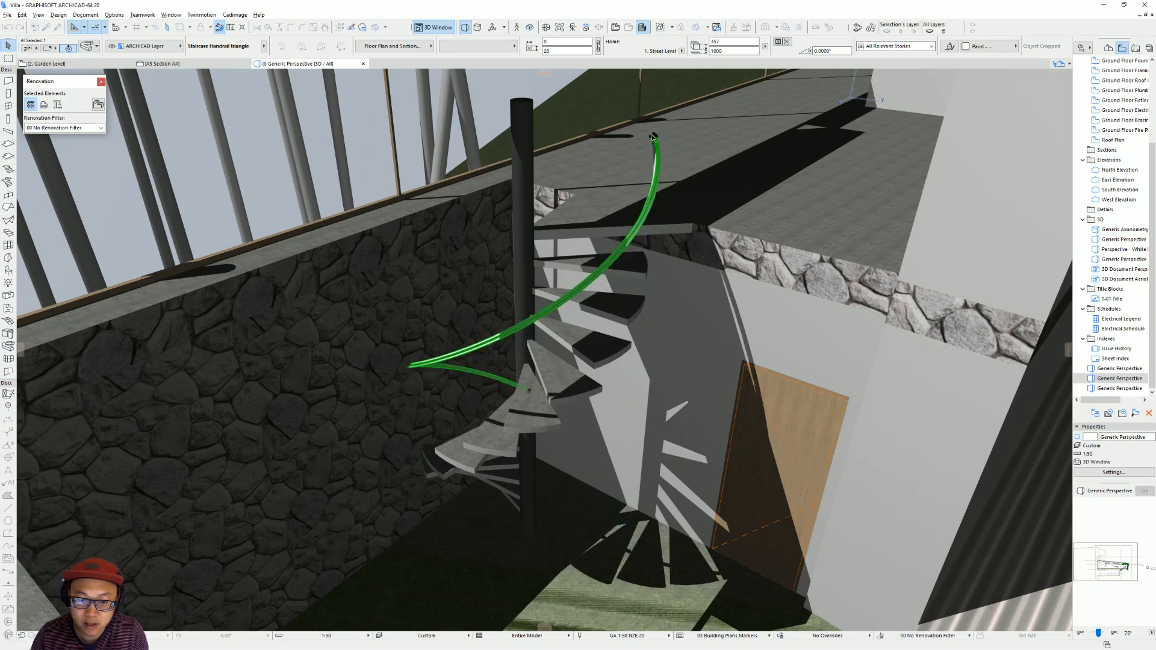
pyautogui.keyDown('shift'); pyautogui.moveTo(642, 288); pyautogui.dragTo(581, 454, button='middle'); pyautogui.keyUp('shift')
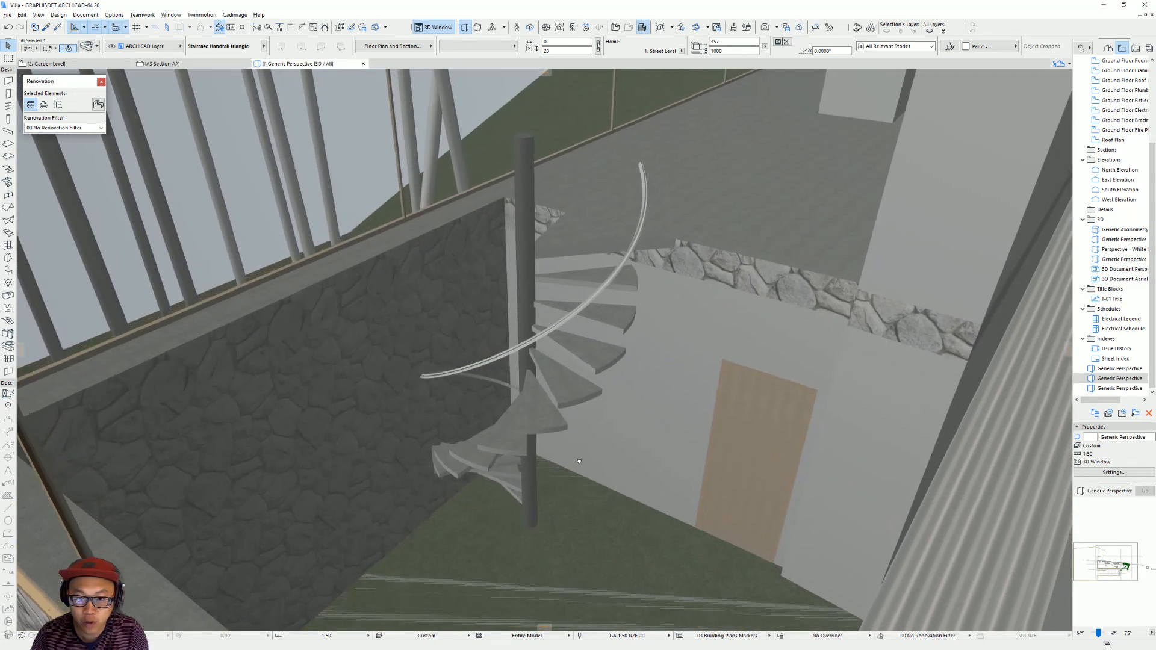
# Copy the triangular top landing slab of the spiral stair 1000 mm straight up as a height reference.
pyautogui.scroll(-8, 603, 440)
pyautogui.keyDown('shift'); pyautogui.moveTo(653, 414); pyautogui.dragTo(627, 480, button='middle'); pyautogui.keyUp('shift')
pyautogui.scroll(8, 619, 459)
pyautogui.click(627, 436)
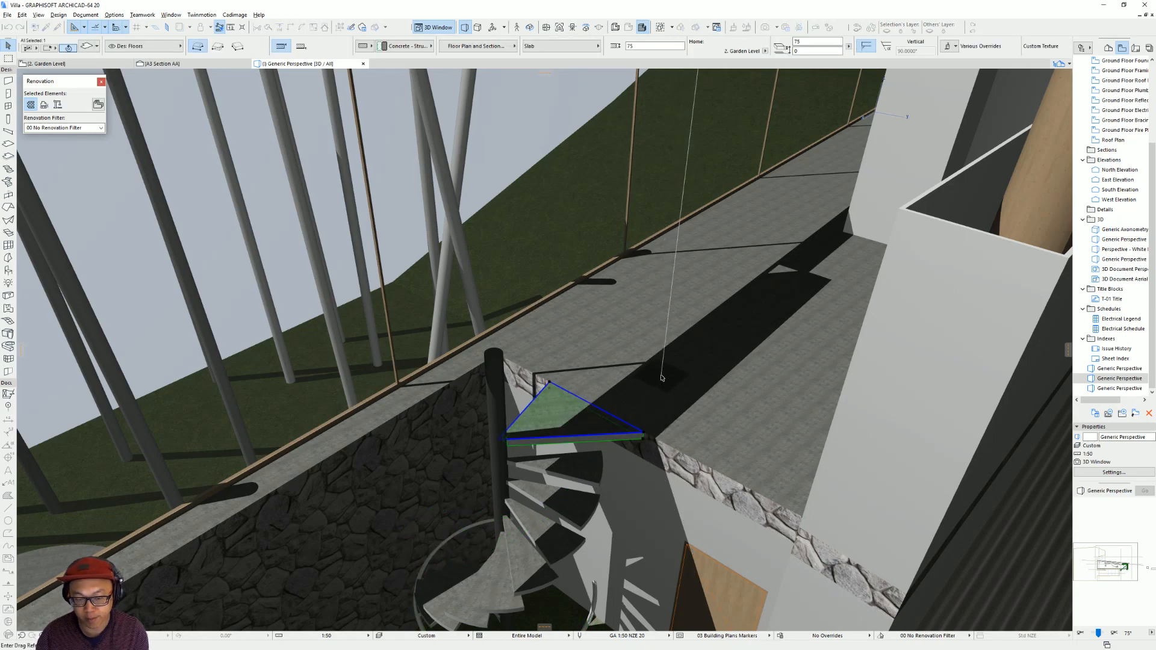
pyautogui.click(645, 434)
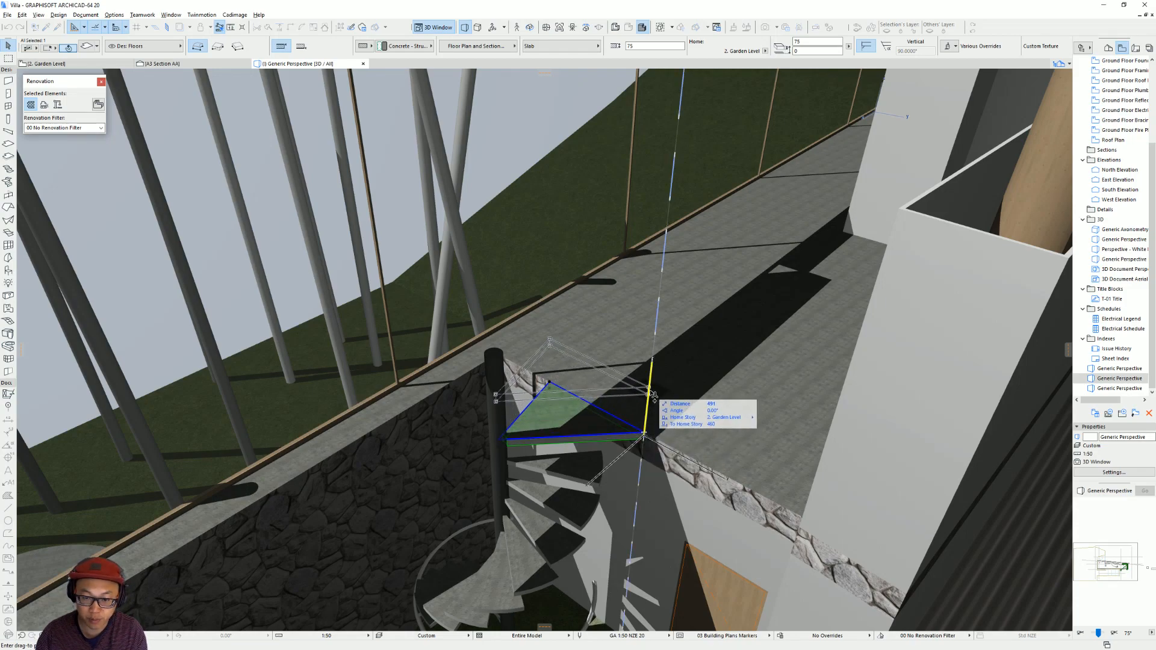
pyautogui.write('9')
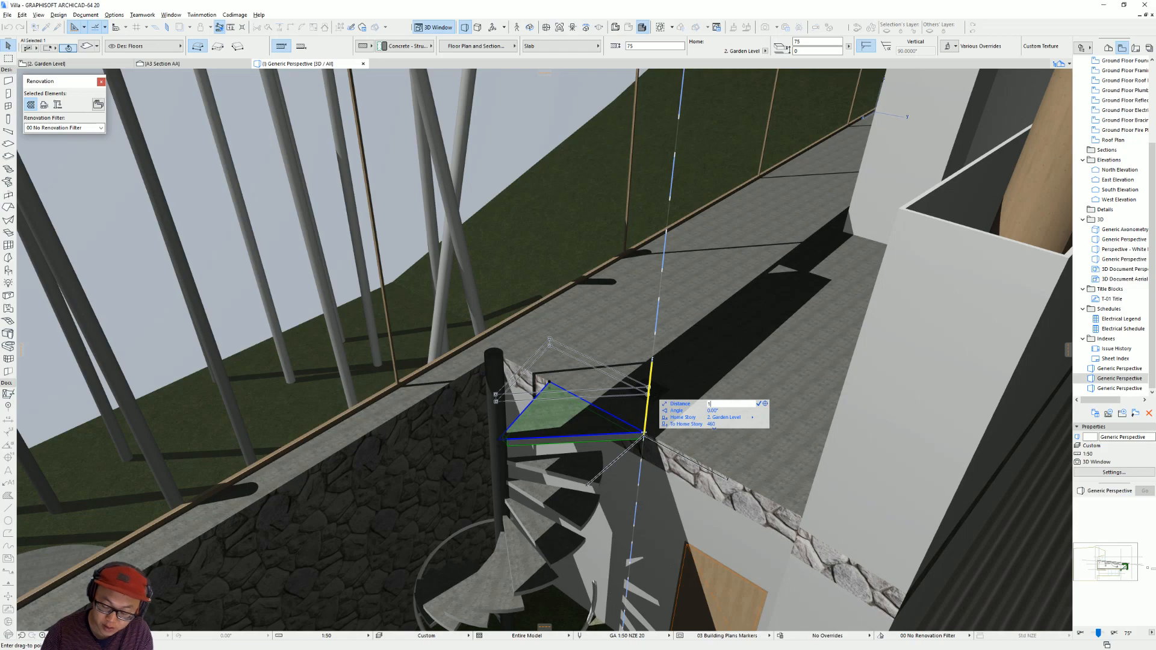
pyautogui.press('Return')
# Raise the handrail's upper end vertically to the copied slab's height and delete the slab copy.
pyautogui.keyDown('shift'); pyautogui.moveTo(631, 406); pyautogui.dragTo(626, 545, button='middle'); pyautogui.keyUp('shift')
pyautogui.click(627, 539)
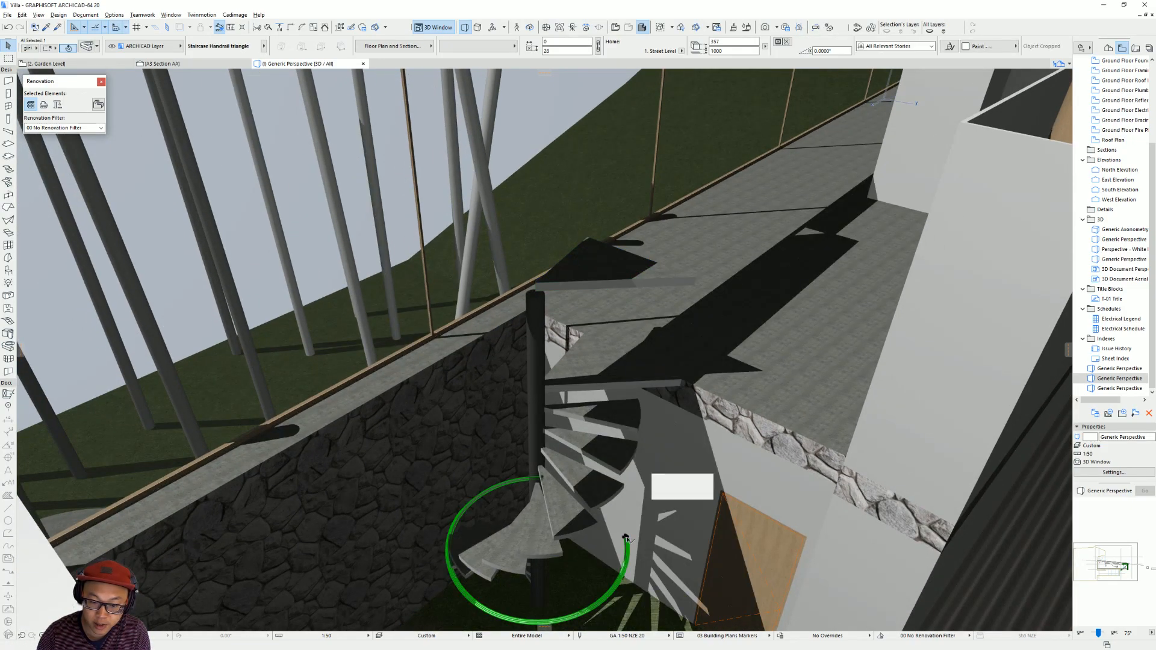
pyautogui.click(627, 539)
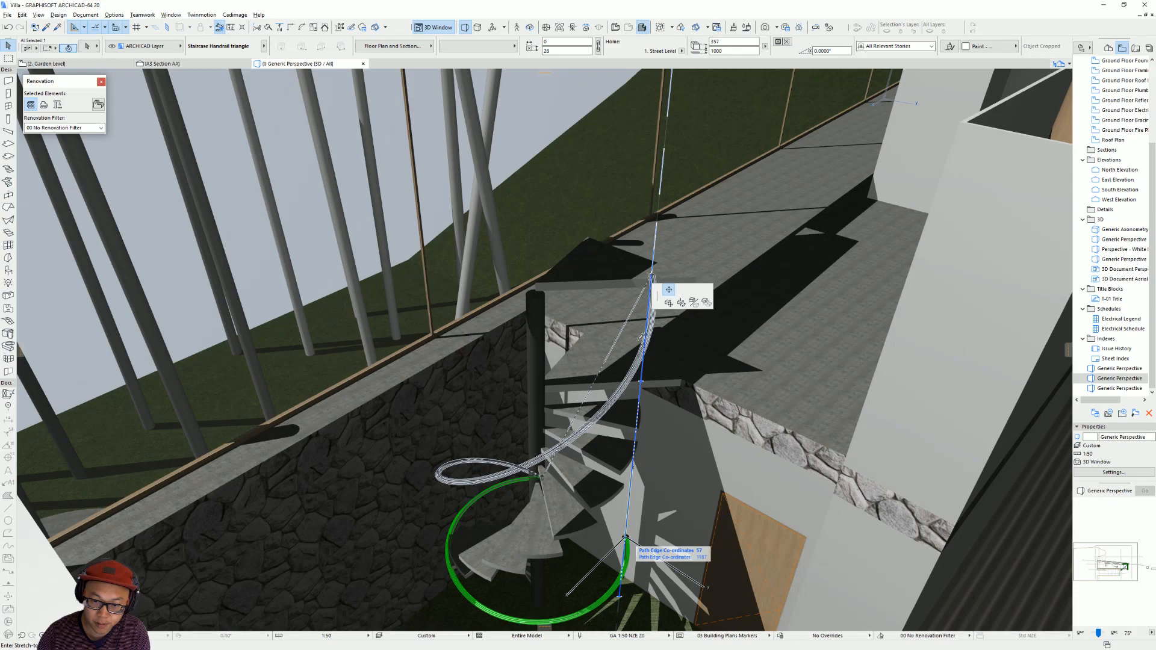
pyautogui.click(537, 281)
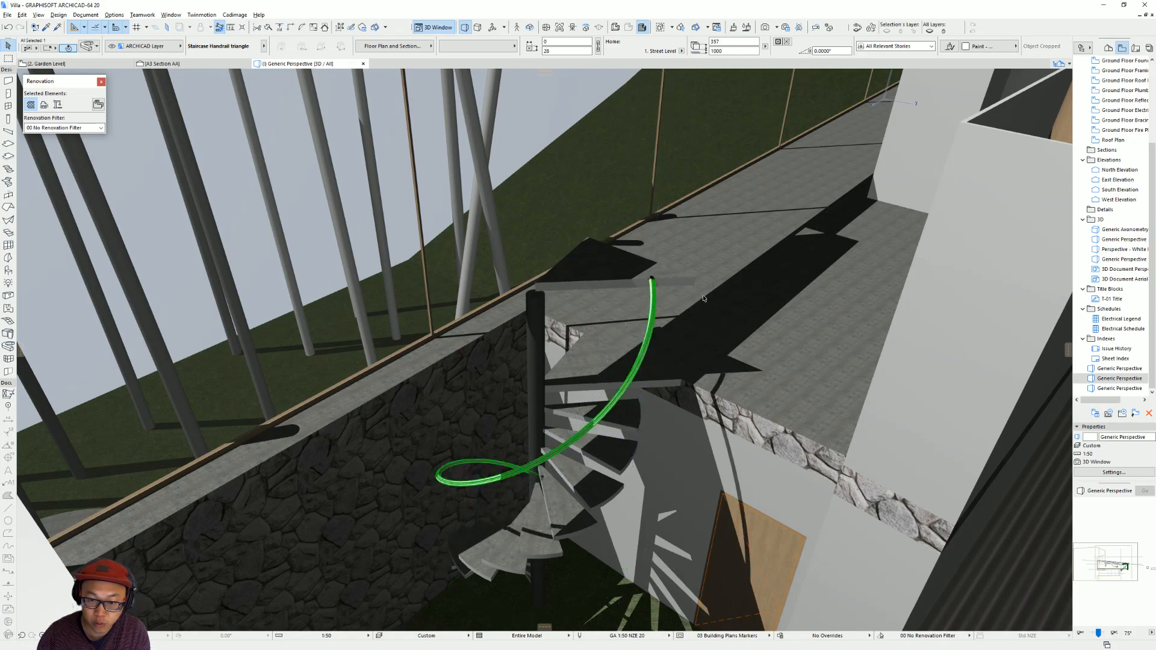
pyautogui.click(610, 282)
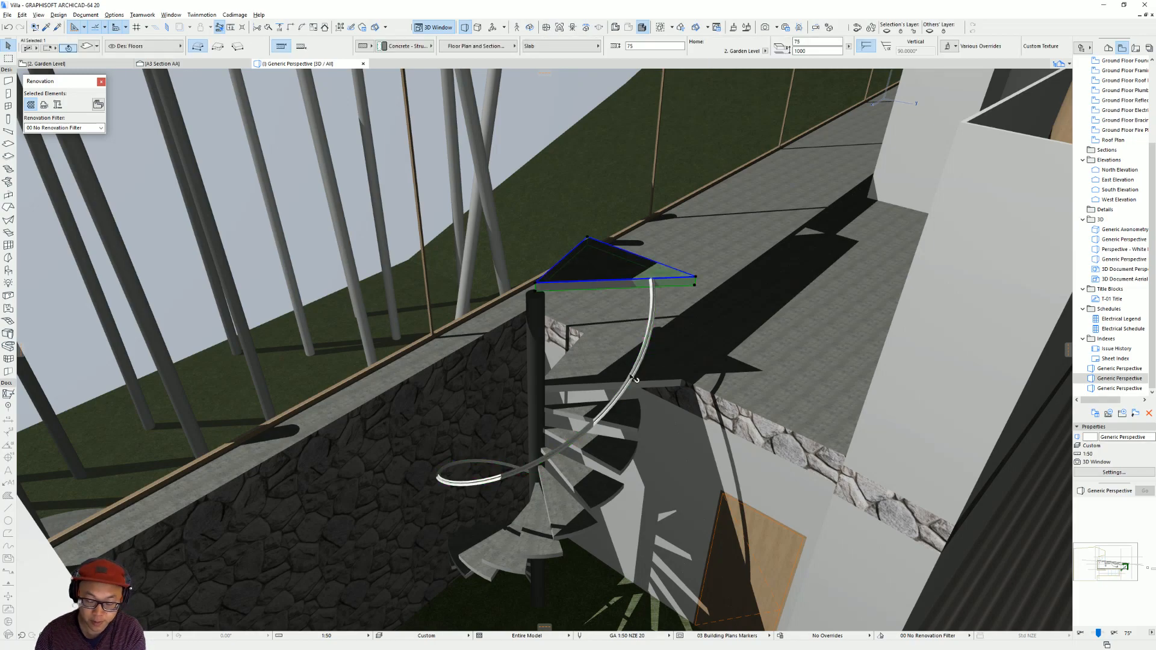
pyautogui.press('Delete')
# Examine the sloping handrail and its end profile around the spiral stair from several angles.
pyautogui.keyDown('shift'); pyautogui.moveTo(612, 485); pyautogui.dragTo(599, 445, button='middle'); pyautogui.keyUp('shift')
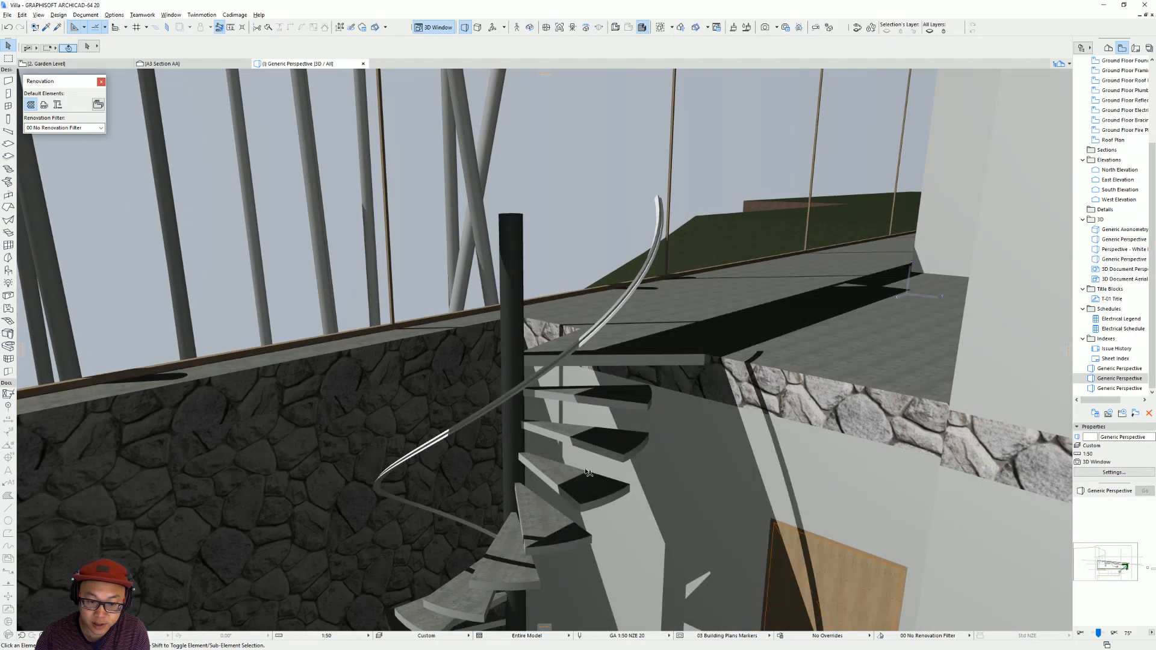
pyautogui.keyDown('shift'); pyautogui.moveTo(330, 468); pyautogui.dragTo(564, 471, button='middle'); pyautogui.keyUp('shift')
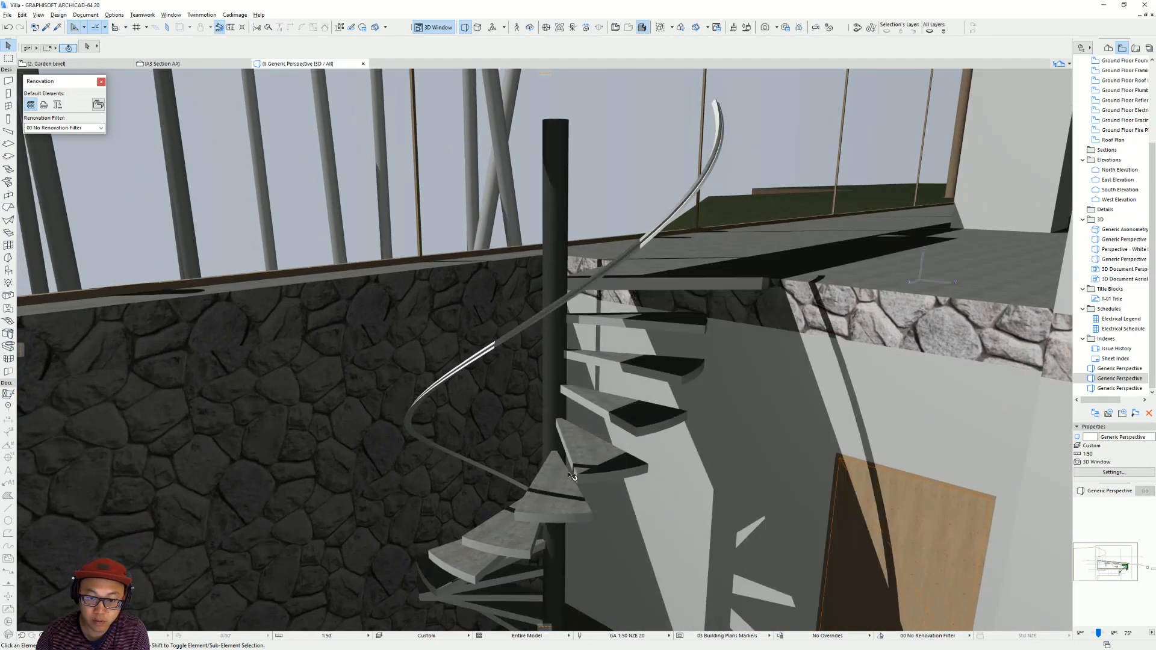
pyautogui.keyDown('shift'); pyautogui.moveTo(718, 158); pyautogui.dragTo(446, 474, button='middle'); pyautogui.keyUp('shift')
pyautogui.keyDown('shift'); pyautogui.moveTo(694, 374); pyautogui.dragTo(453, 212, button='middle'); pyautogui.keyUp('shift')
pyautogui.scroll(3, 452, 211)
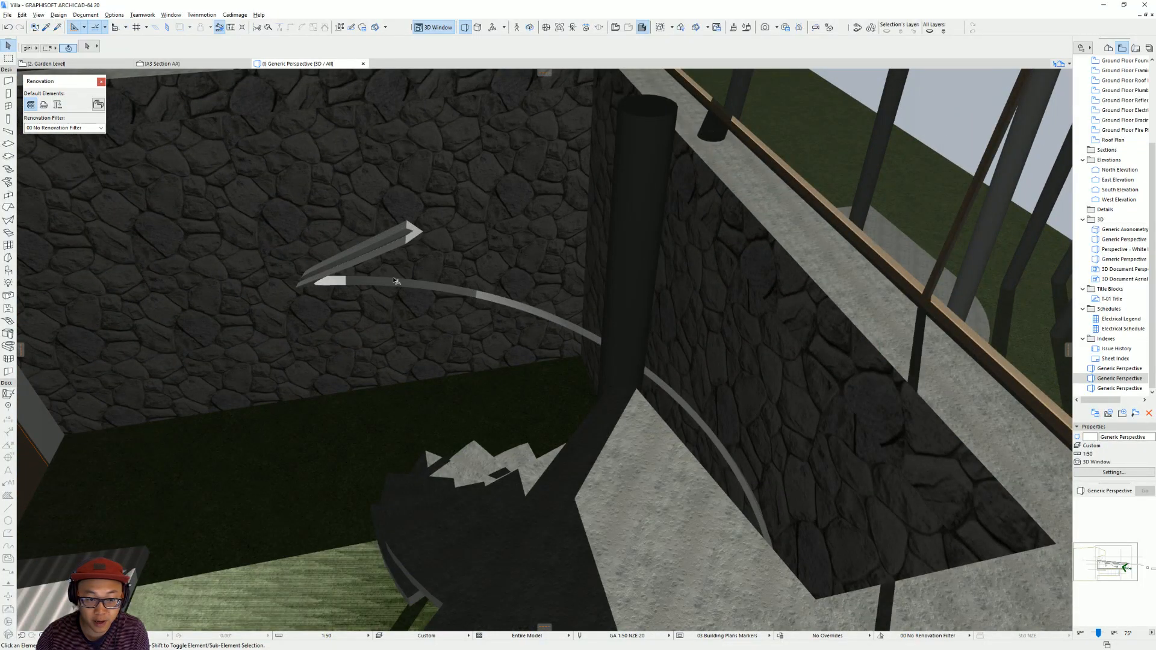
pyautogui.keyDown('shift'); pyautogui.moveTo(380, 324); pyautogui.dragTo(937, 276, button='middle'); pyautogui.keyUp('shift')
pyautogui.keyDown('shift'); pyautogui.moveTo(423, 296); pyautogui.dragTo(534, 308, button='middle'); pyautogui.keyUp('shift')
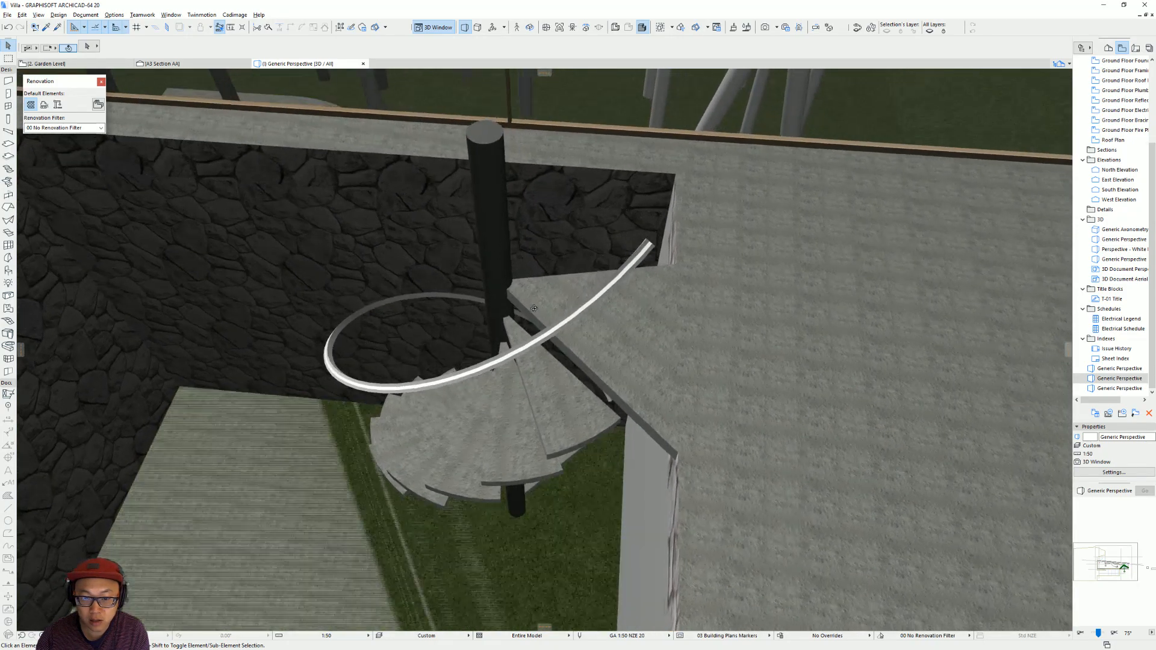
pyautogui.scroll(3, 602, 301)
pyautogui.scroll(2, 693, 289)
# Compare the Staircase Handrail and Staircase Handrail triangle profiles in the handrail's extrusion settings, keeping the triangle profile.
pyautogui.click(725, 288)
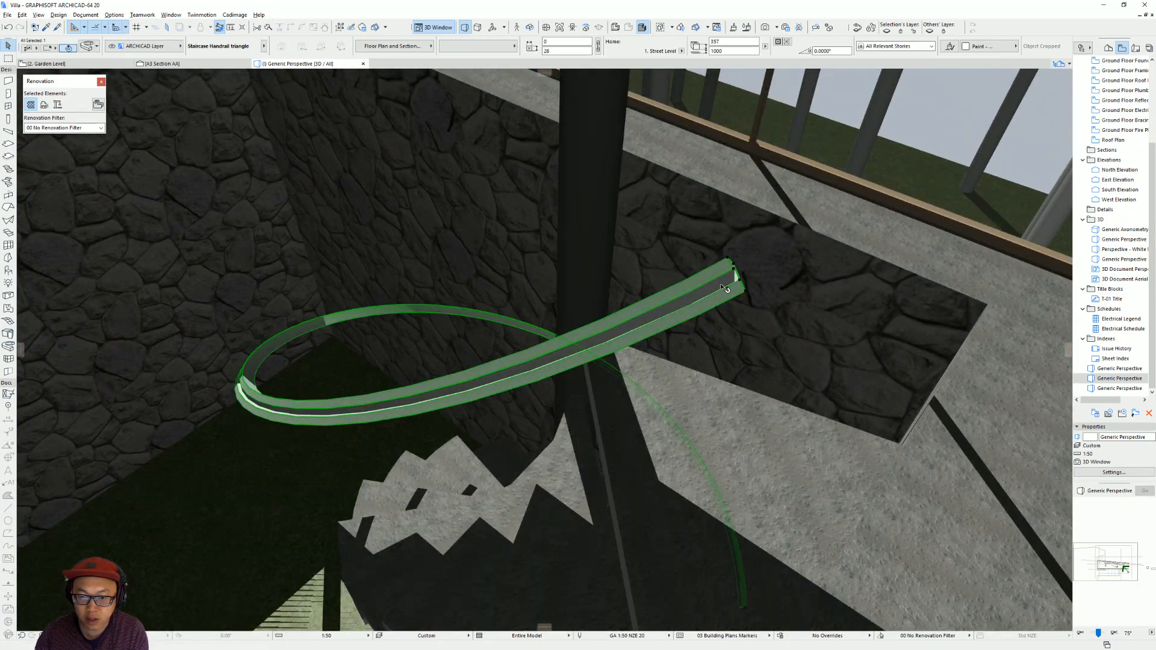
pyautogui.doubleClick(725, 288)
pyautogui.click(446, 359)
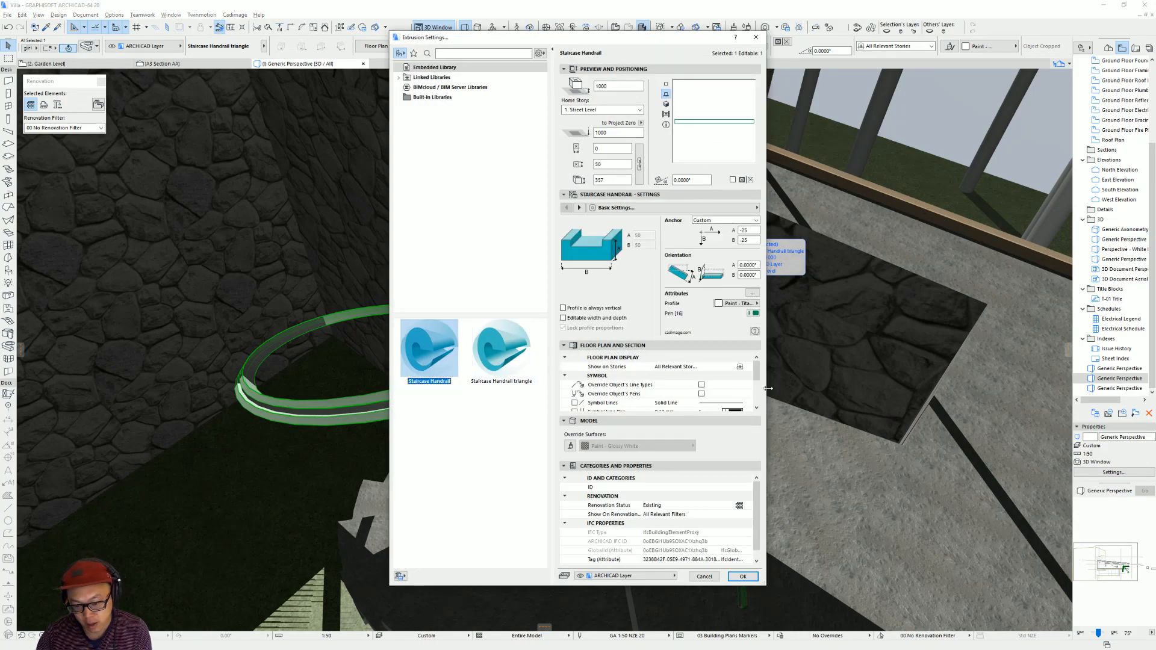
pyautogui.click(521, 328)
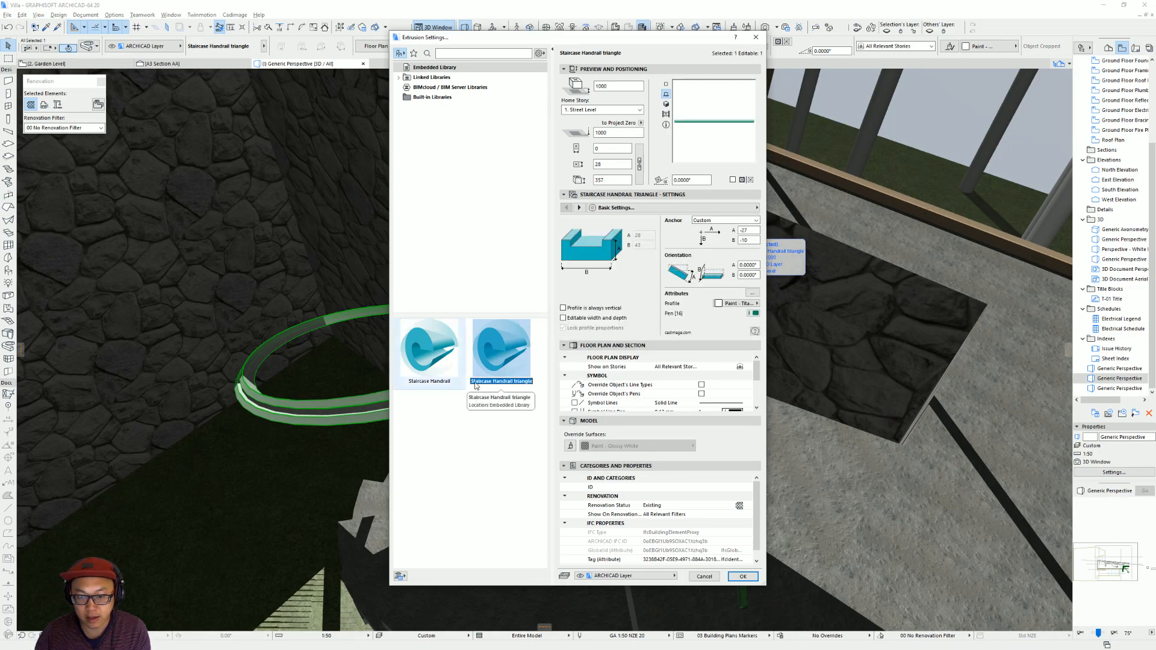
pyautogui.doubleClick(512, 365)
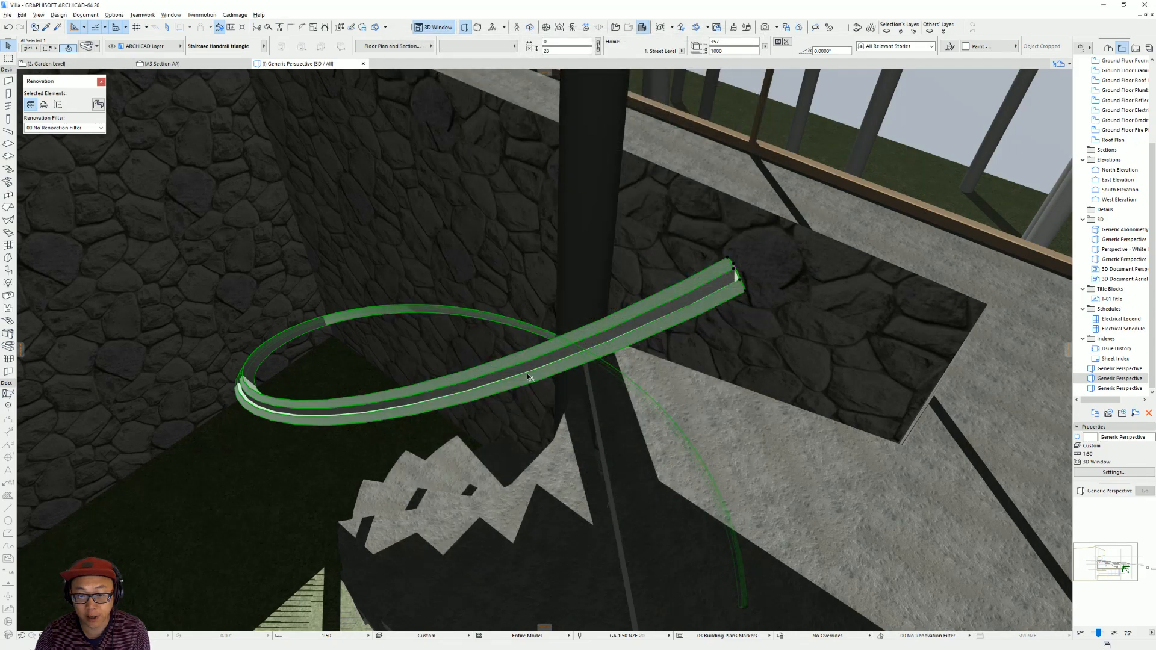
# Compare the modelled handrail with the reference photo of the villa's spiral stair in the web browser.
pyautogui.keyDown('shift'); pyautogui.moveTo(513, 383); pyautogui.dragTo(708, 376, button='middle'); pyautogui.keyUp('shift')
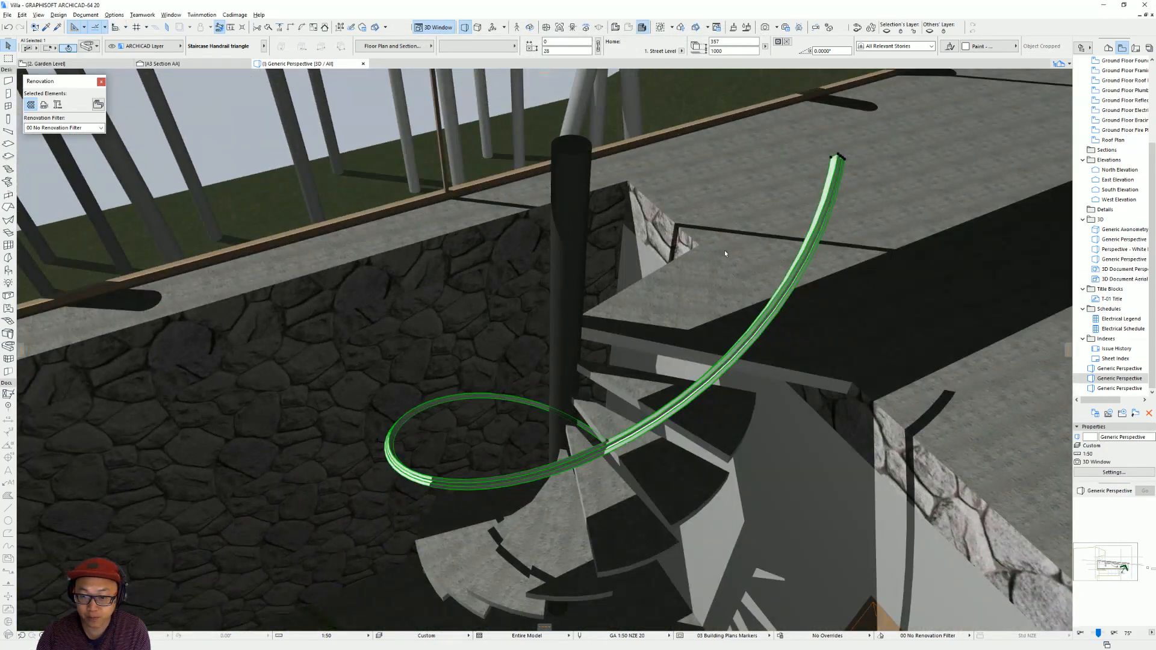
pyautogui.moveTo(736, 256); pyautogui.dragTo(445, 205, button='middle')
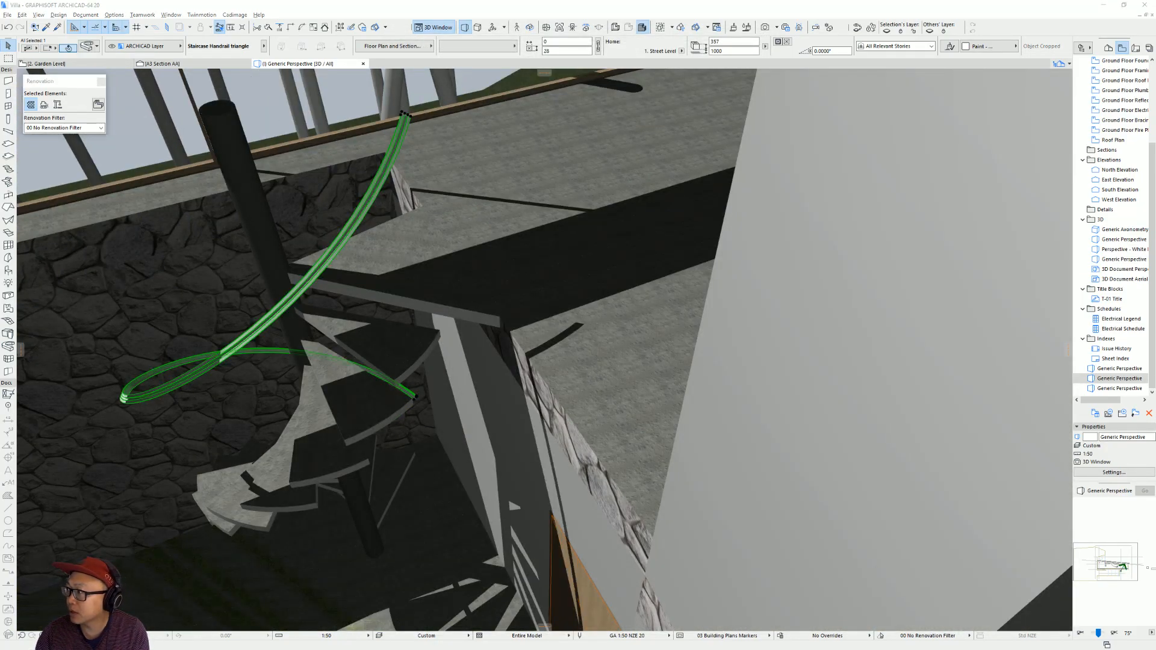
pyautogui.hotkey('alt', 'Tab')
pyautogui.click(893, 7)
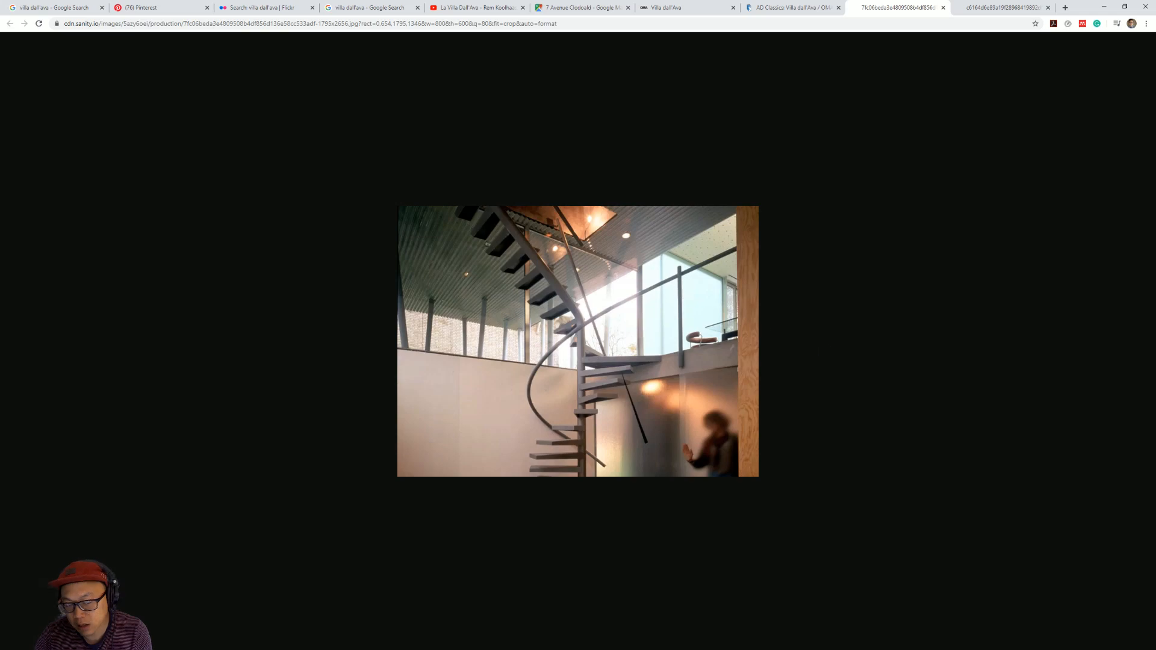
pyautogui.hotkey('alt', 'Tab')
pyautogui.keyDown('shift'); pyautogui.moveTo(302, 339); pyautogui.dragTo(596, 306, button='middle'); pyautogui.keyUp('shift')
pyautogui.moveTo(429, 146); pyautogui.dragTo(468, 243, button='middle')
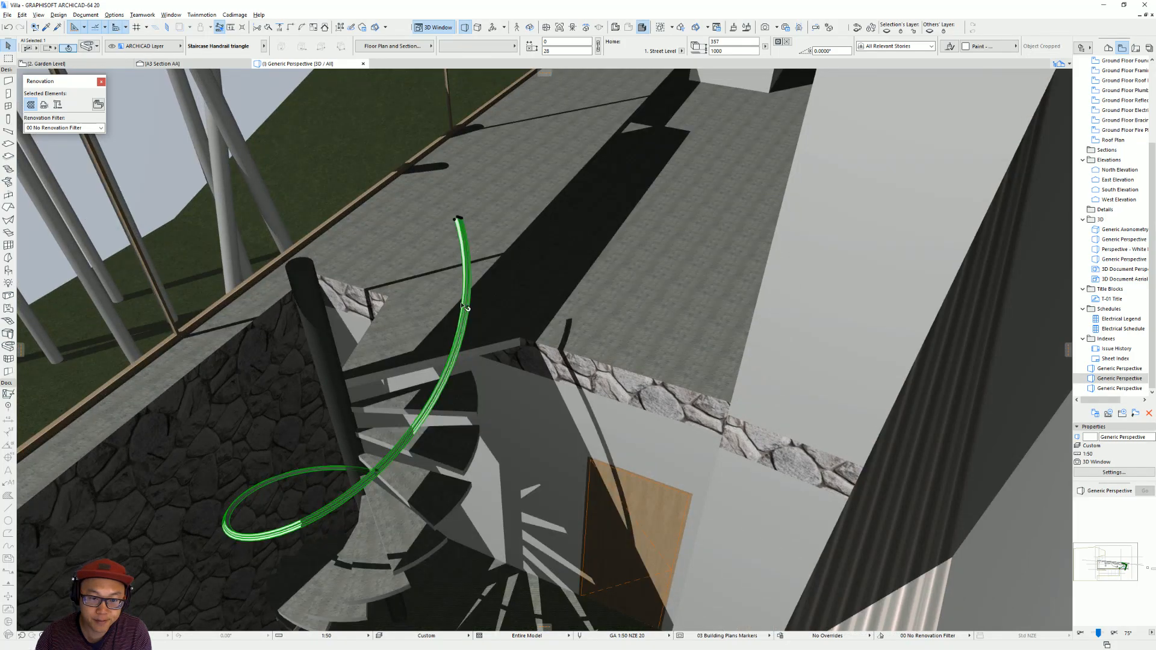
# Try stretching the upper end of the spiral stair handrail away from the stair circle in the Garden Level plan.
pyautogui.moveTo(463, 331)
pyautogui.keyDown('shift'); pyautogui.mouseDown(button='middle')
pyautogui.moveTo(460, 274)
pyautogui.moveTo(450, 319)
pyautogui.mouseUp(button='middle'); pyautogui.keyUp('shift')
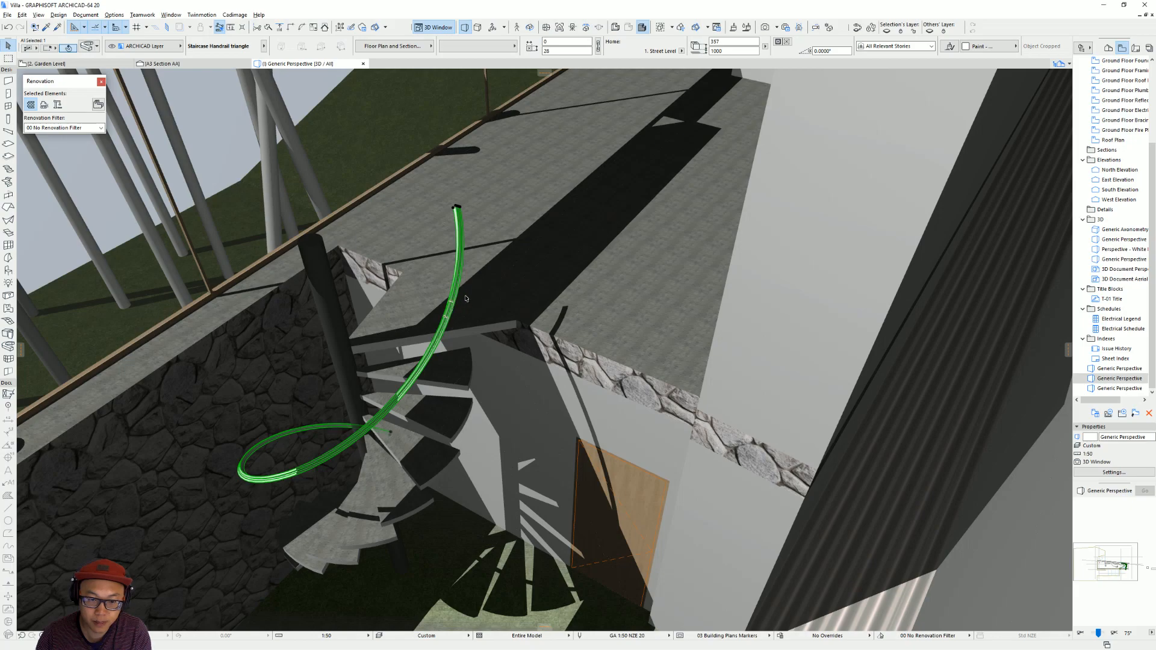
pyautogui.keyDown('shift'); pyautogui.moveTo(500, 347); pyautogui.dragTo(548, 384, button='middle'); pyautogui.keyUp('shift')
pyautogui.press('F2')
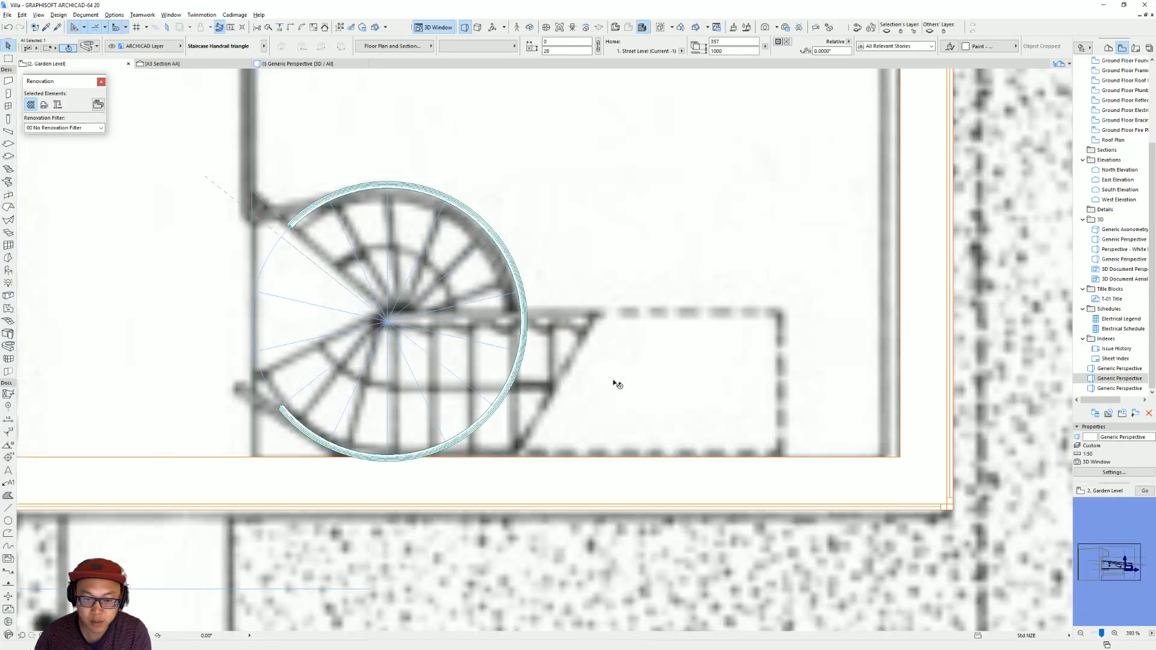
pyautogui.scroll(-3, 634, 429)
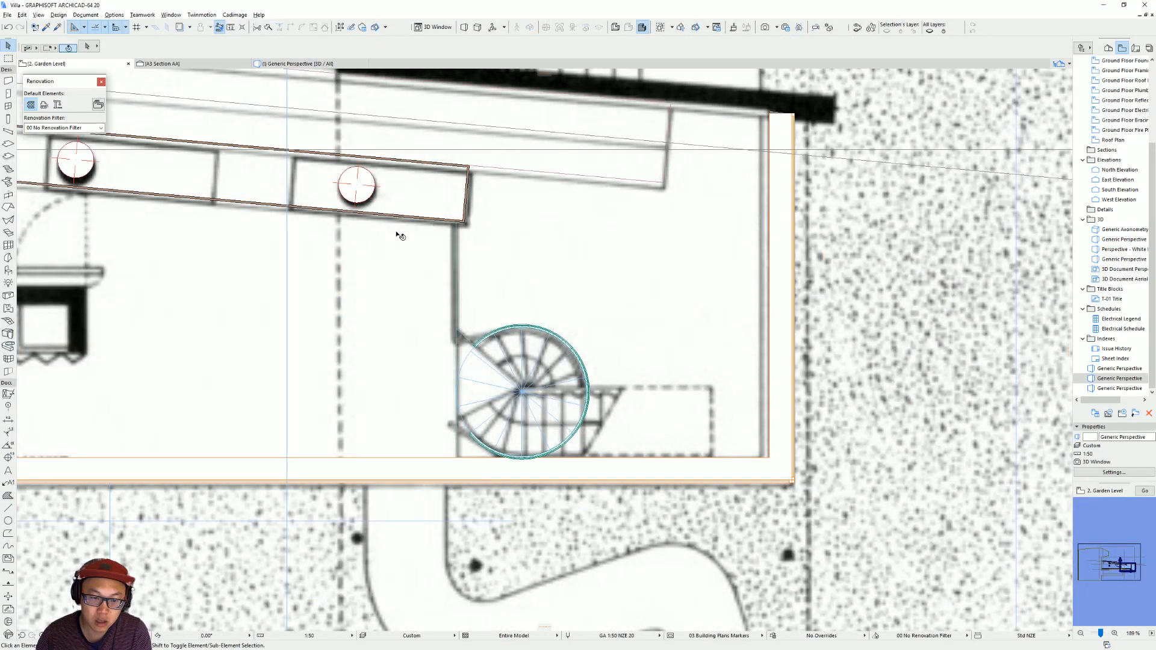
pyautogui.click(488, 338)
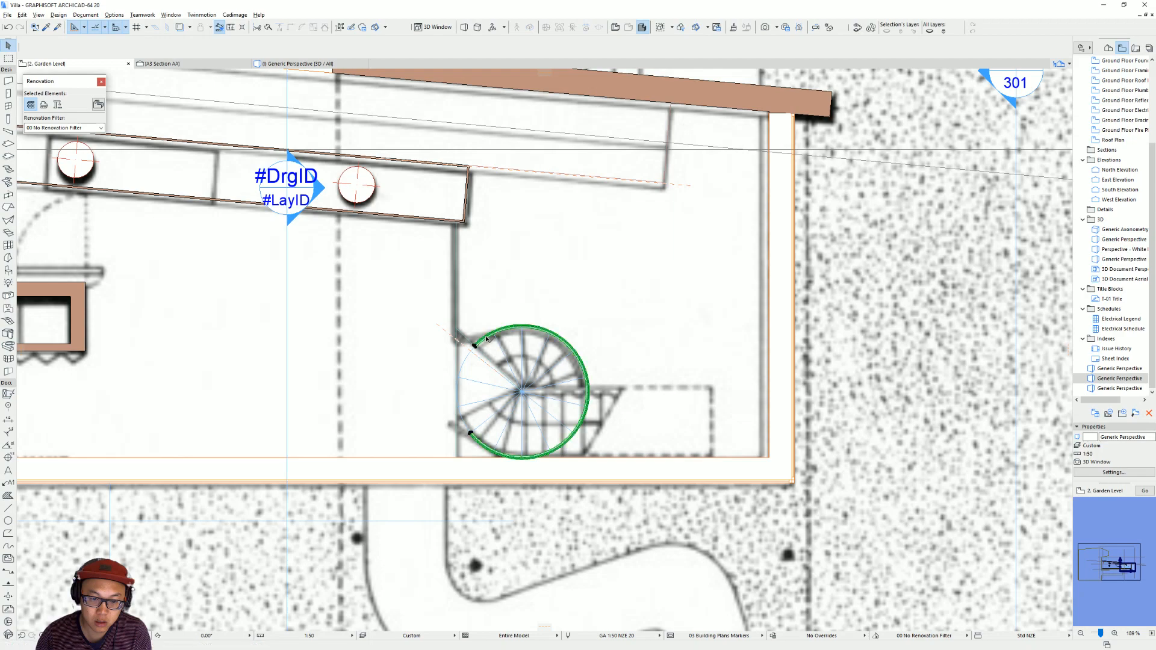
pyautogui.click(474, 346)
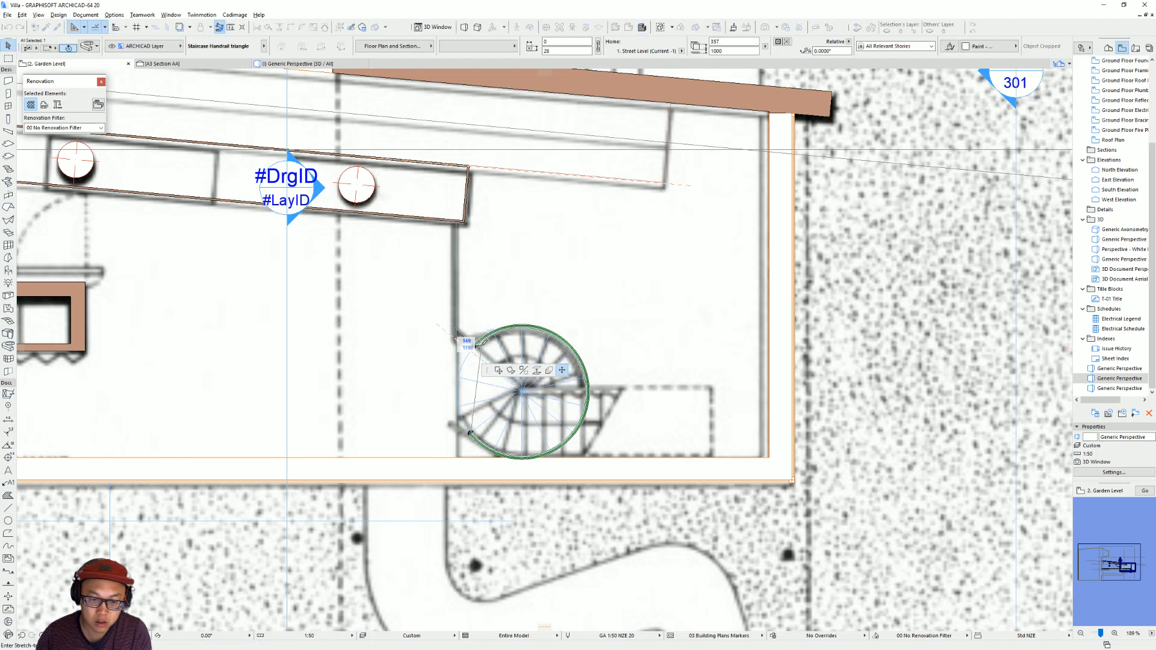
pyautogui.scroll(3, 484, 342)
pyautogui.click(469, 347)
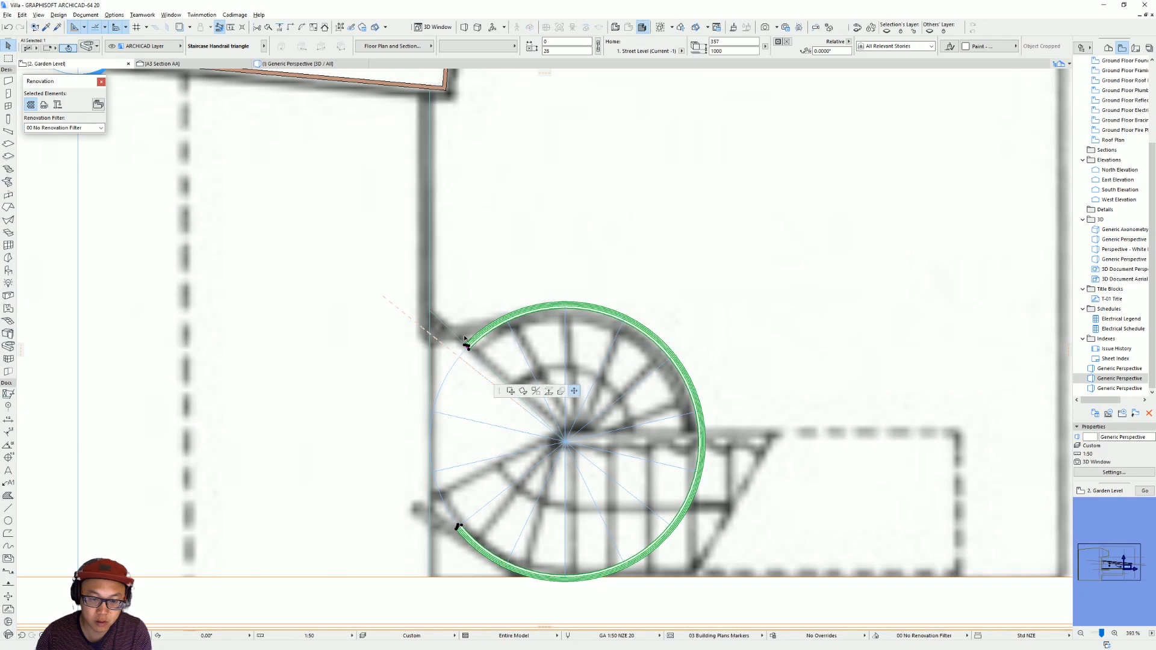
pyautogui.click(457, 292)
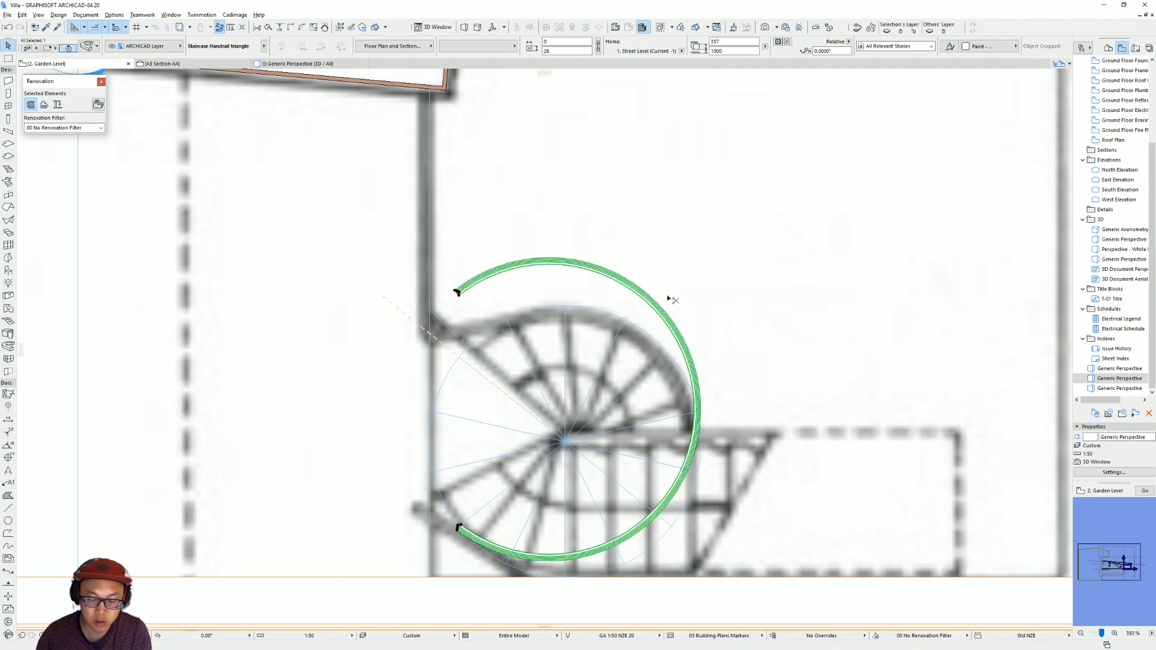
# Move the existing handrail off the spiral stair to the empty area beyond the site boundary and deselect it.
pyautogui.scroll(-10, 693, 304)
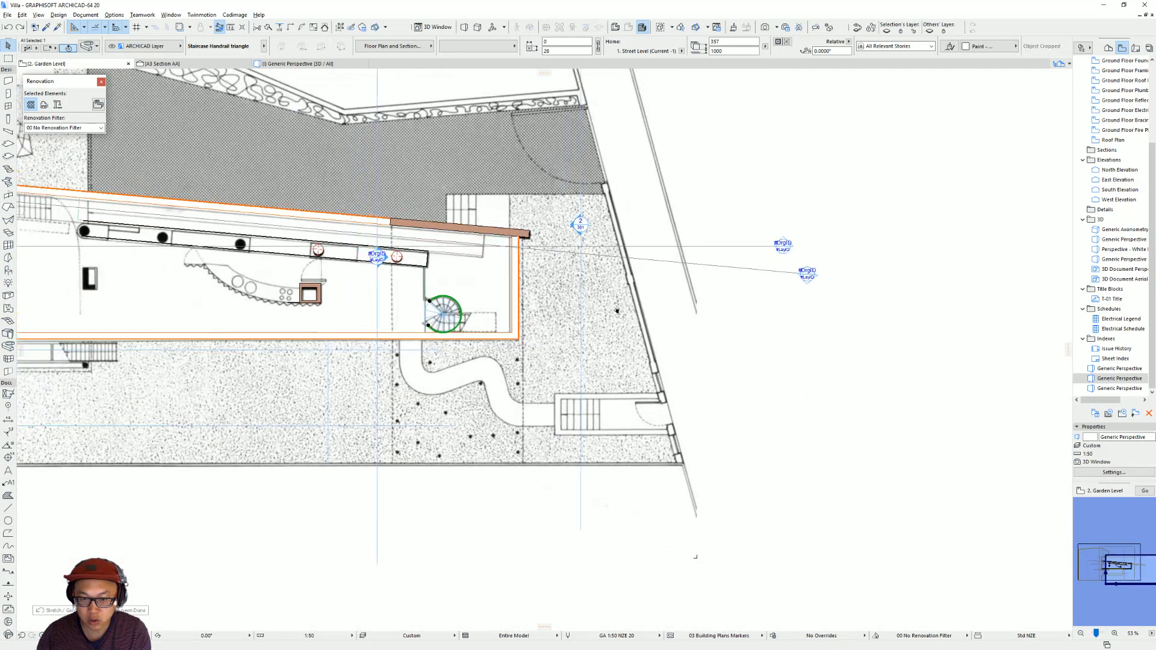
pyautogui.moveTo(611, 309); pyautogui.dragTo(647, 320, button='middle')
pyautogui.press('Escape')
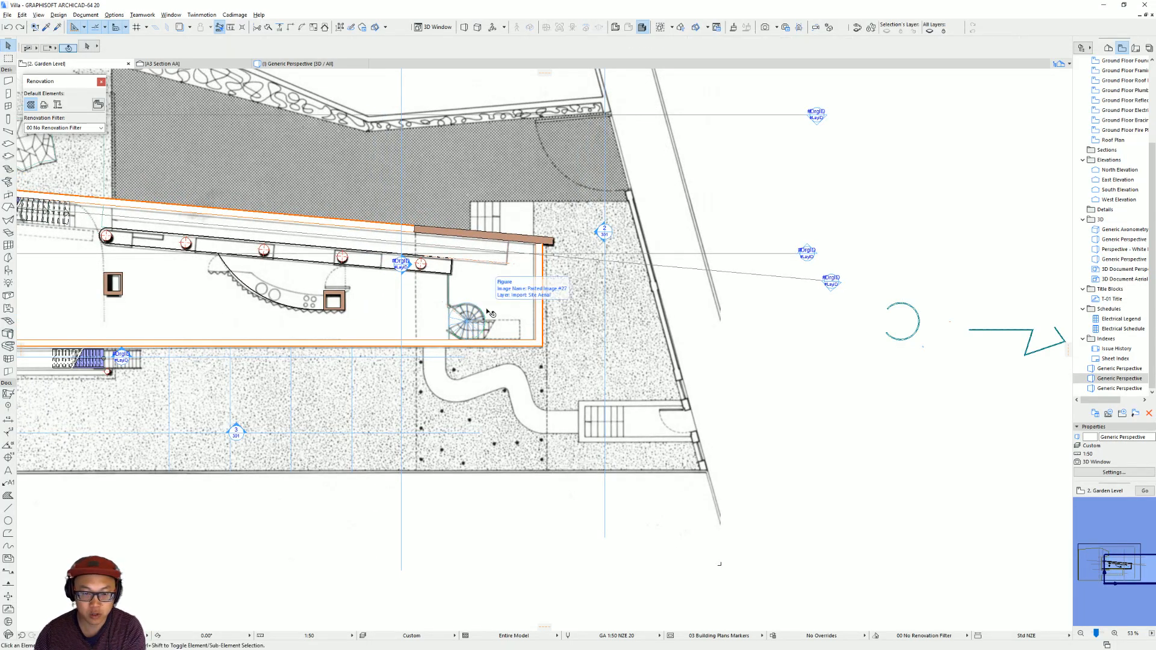
# Try drawing a Staircase Handrail triangle extrusion as a centre-point arc around the spiral, and step back from its end.
pyautogui.scroll(7, 475, 322)
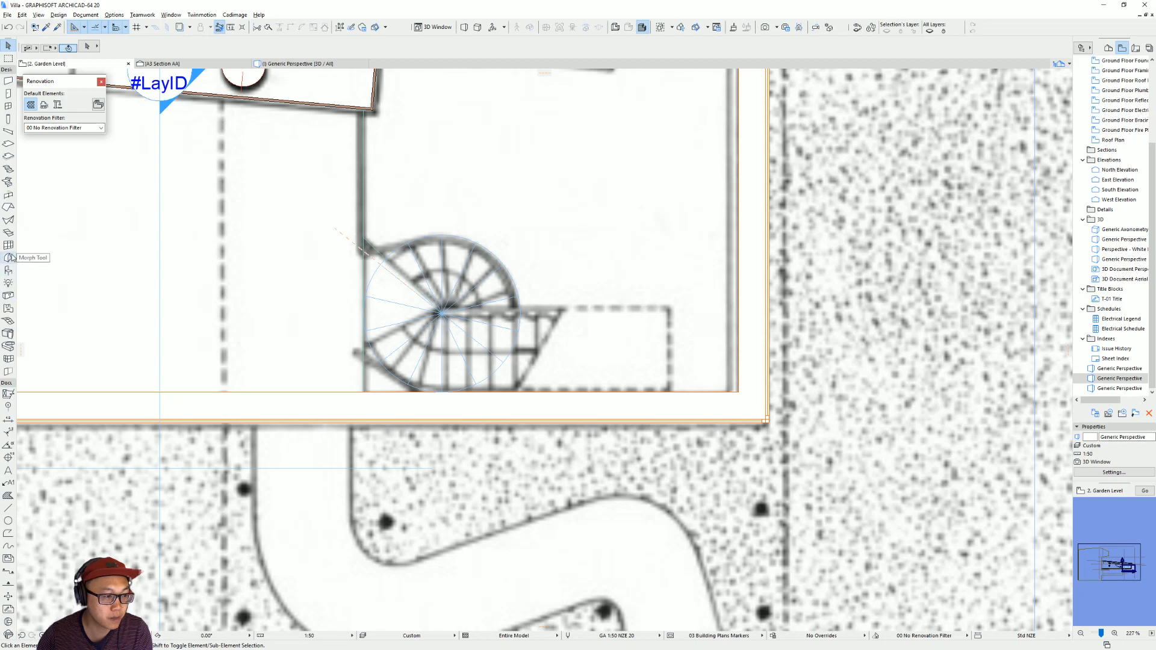
pyautogui.click(8, 346)
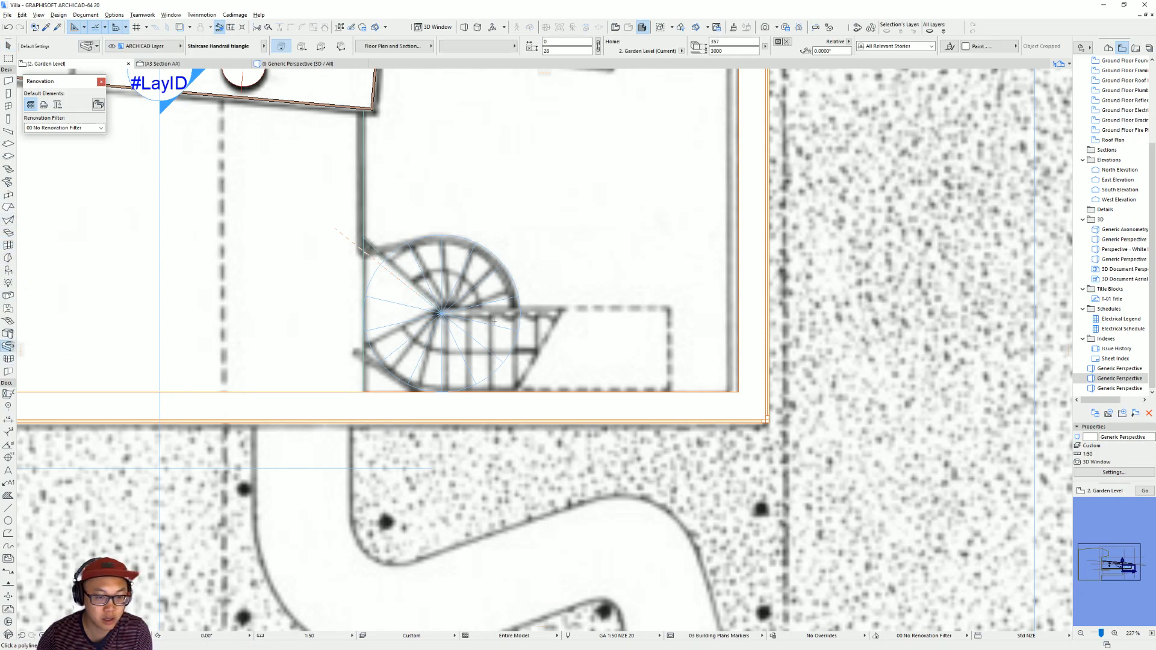
pyautogui.scroll(4, 407, 359)
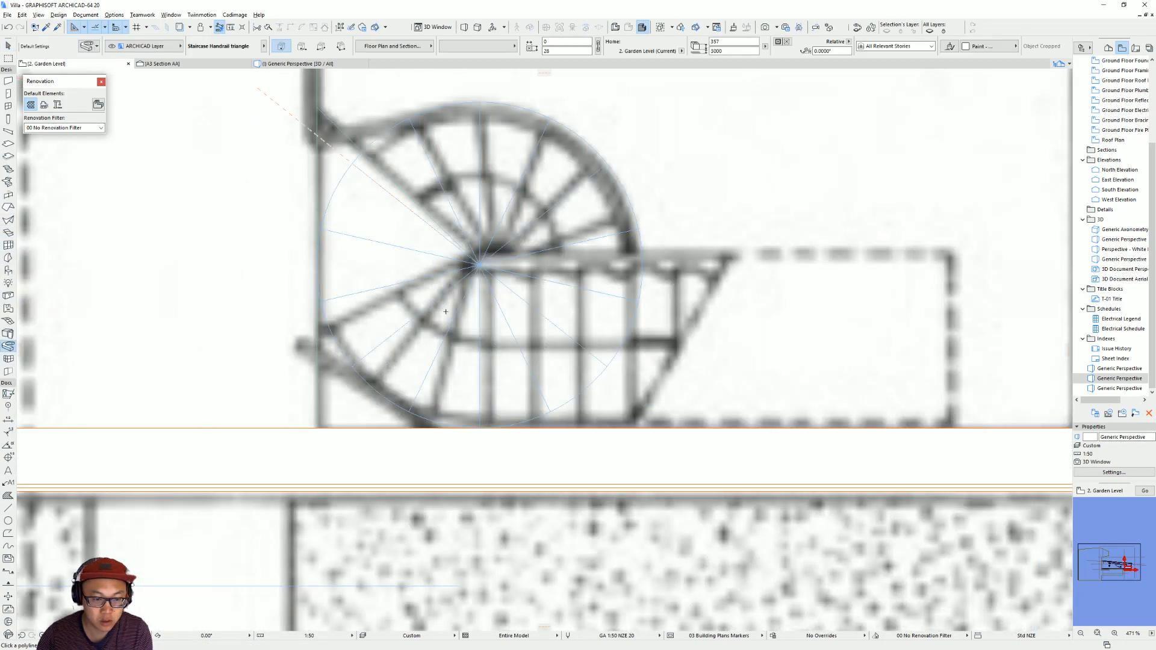
pyautogui.click(352, 367)
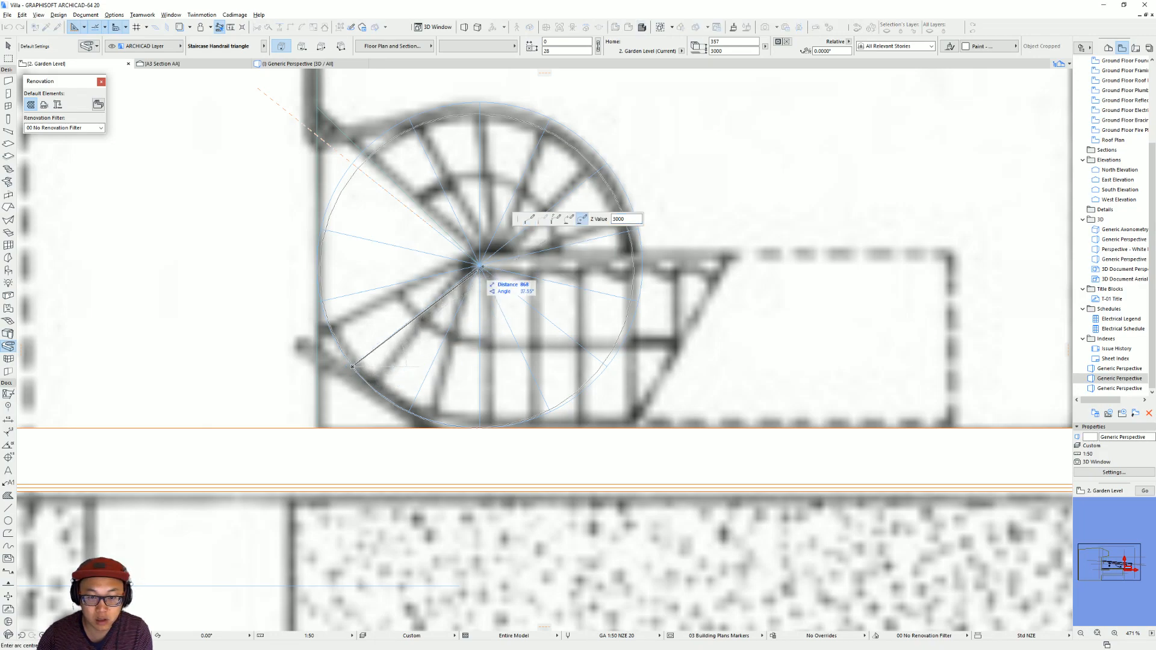
pyautogui.click(480, 266)
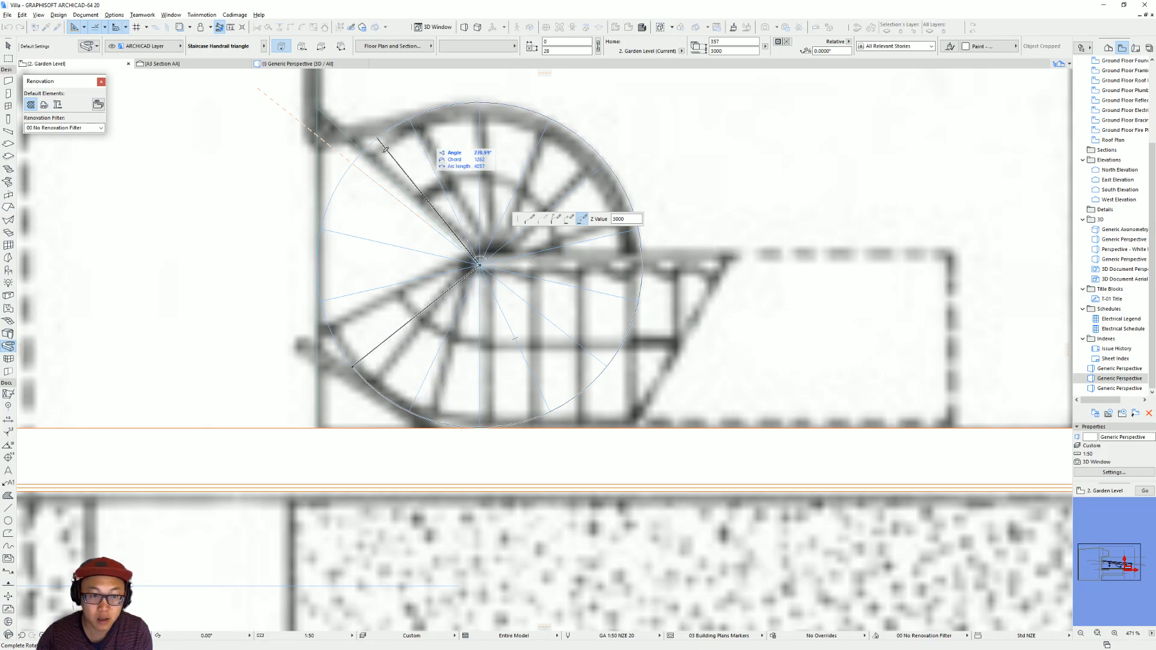
pyautogui.click(364, 151)
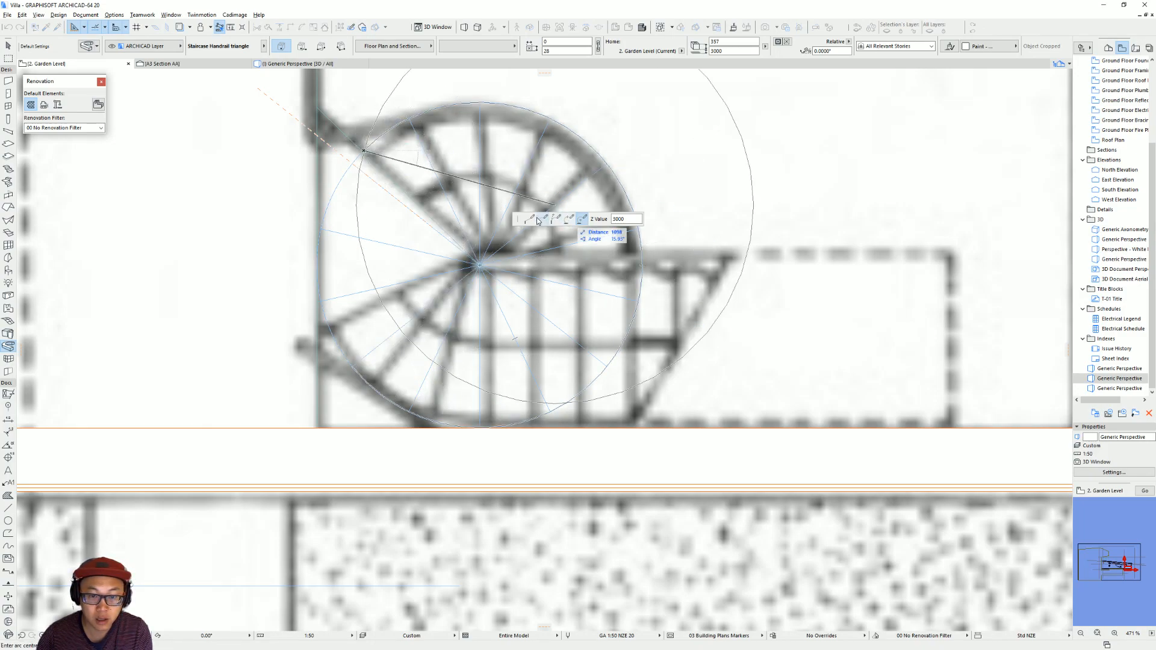
pyautogui.click(532, 221)
pyautogui.moveTo(364, 160); pyautogui.dragTo(370, 327, button='middle')
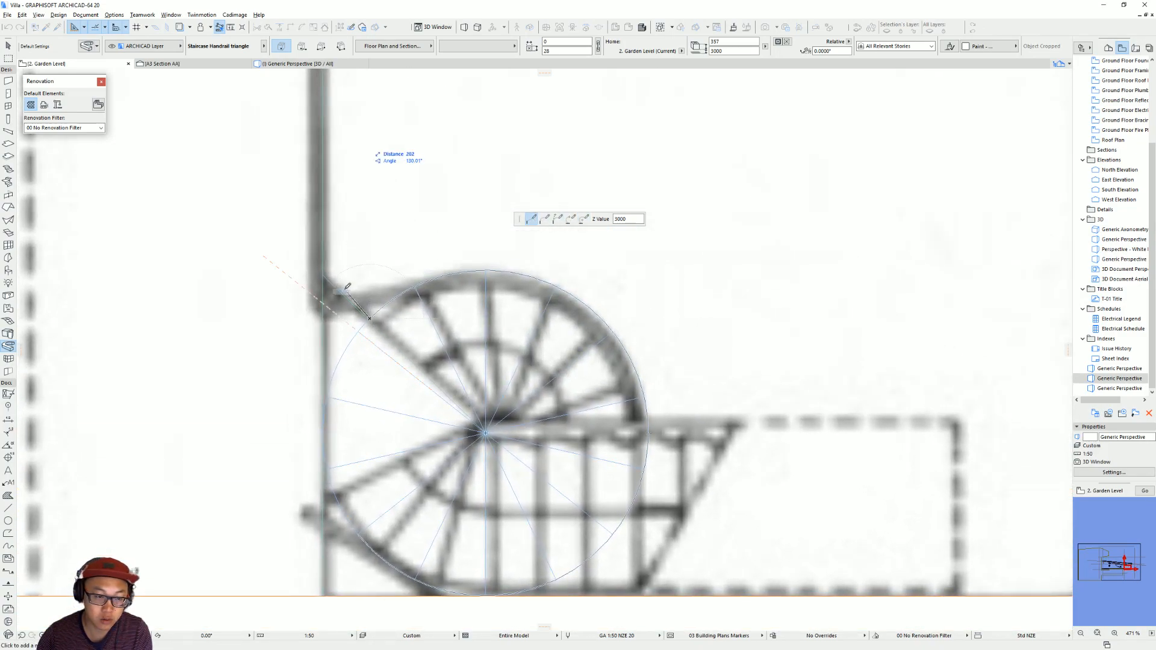
pyautogui.press('BackSpace')
# Try redrawing the handrail path as a shorter centre-point arc continued by a straight segment towards the wall.
pyautogui.click(583, 219)
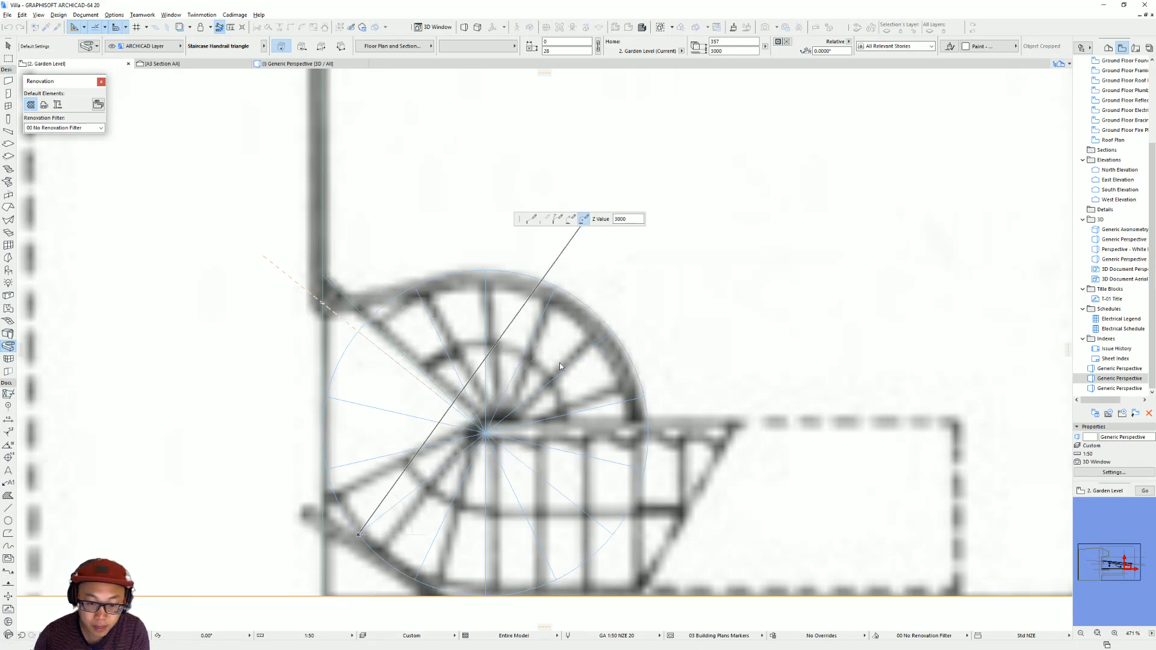
pyautogui.click(486, 432)
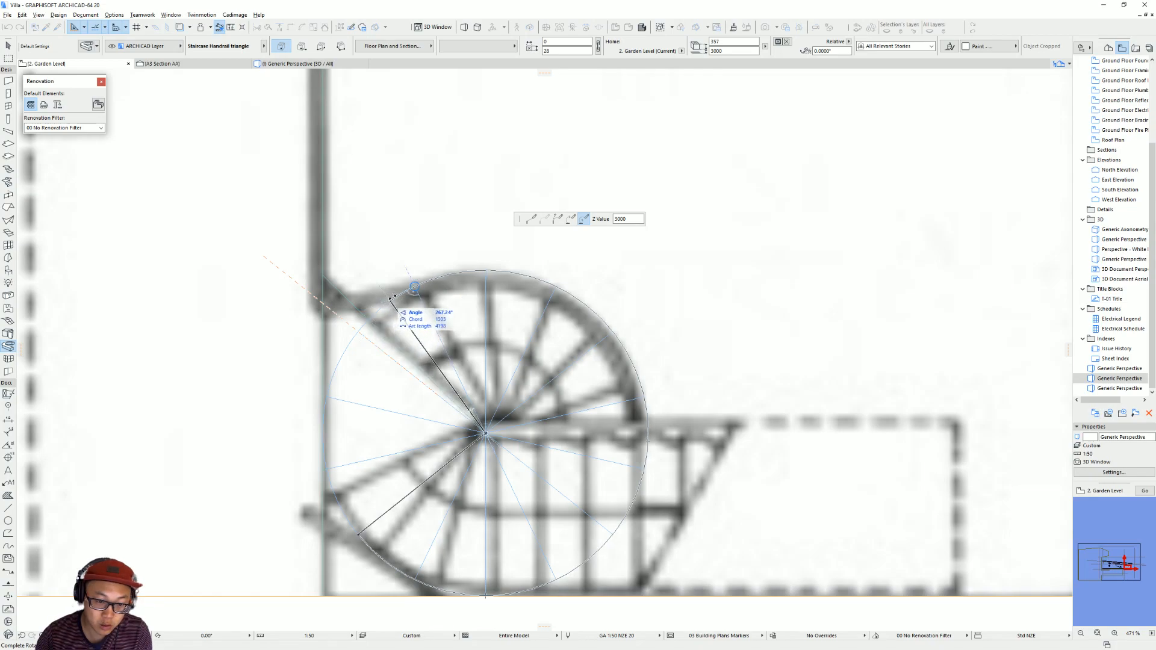
pyautogui.click(392, 298)
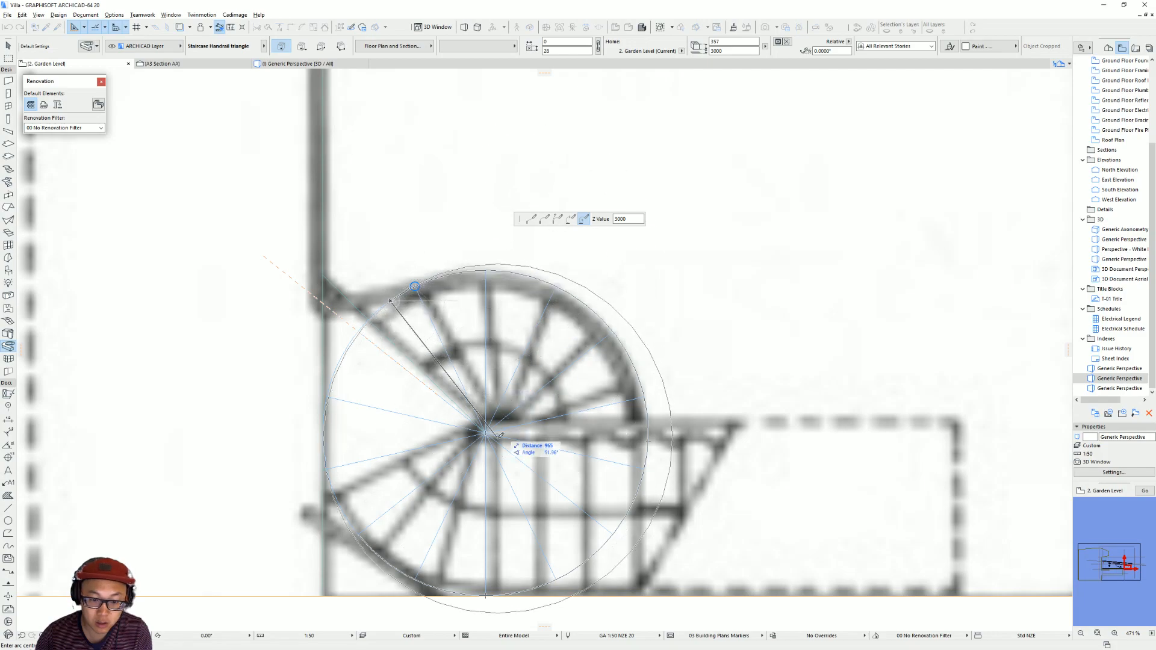
pyautogui.click(531, 219)
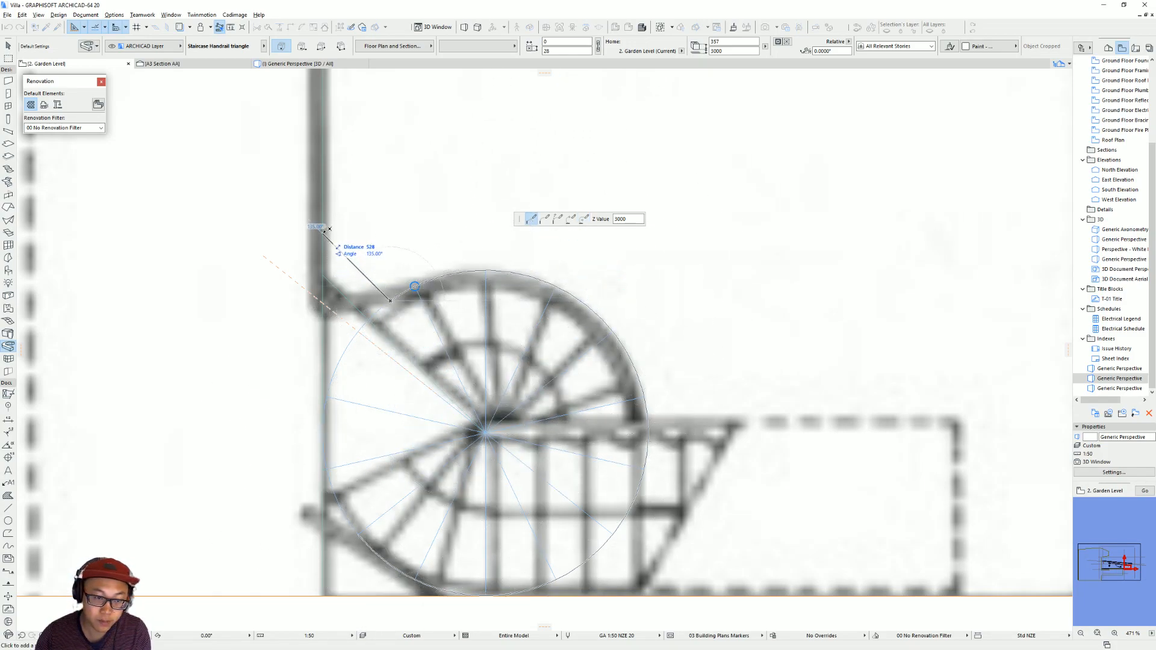
pyautogui.scroll(-3, 322, 229)
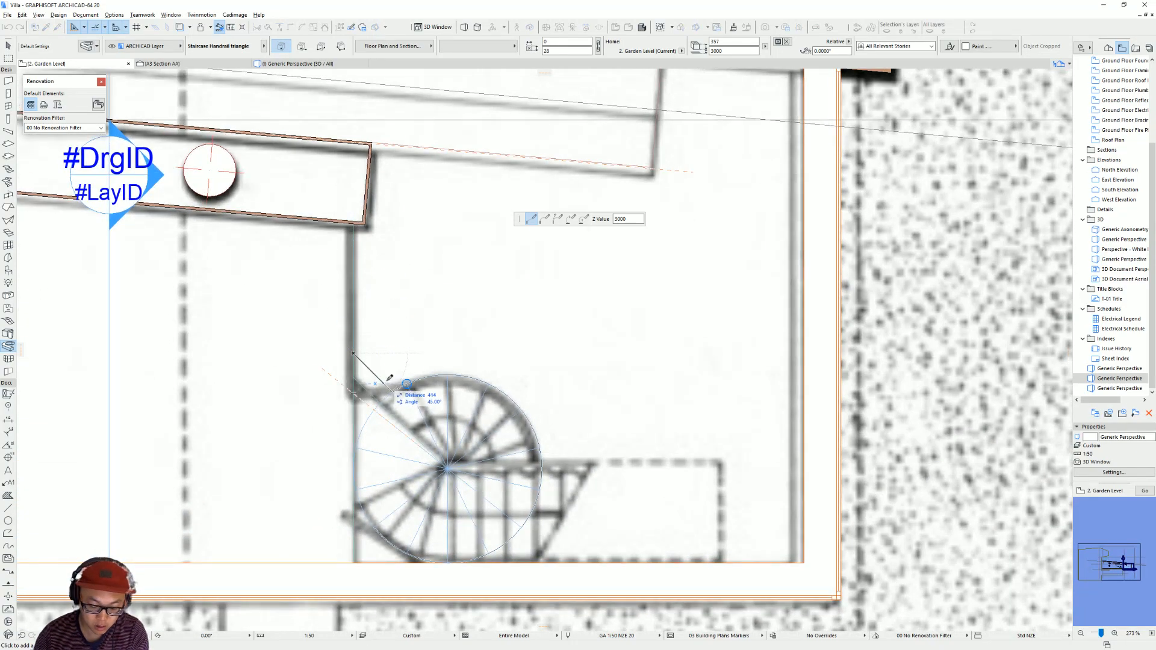
pyautogui.click(393, 392)
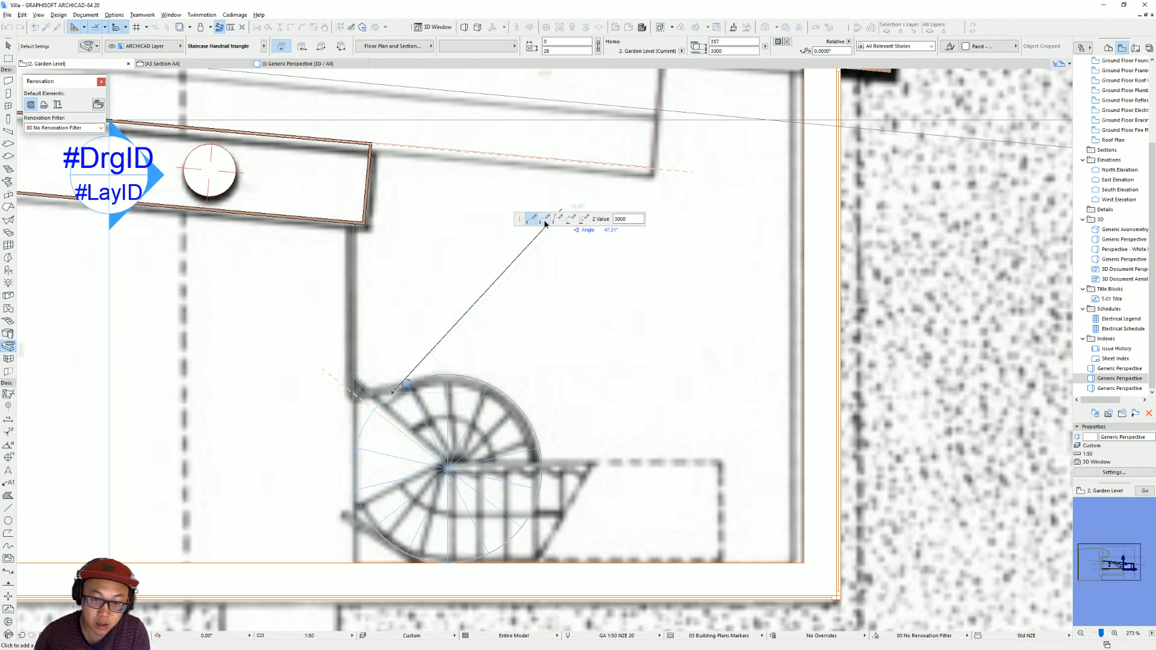
# Try tangential and three-point arc segments for the handrail's link to the wall, and abandon the extrusion path.
pyautogui.click(546, 221)
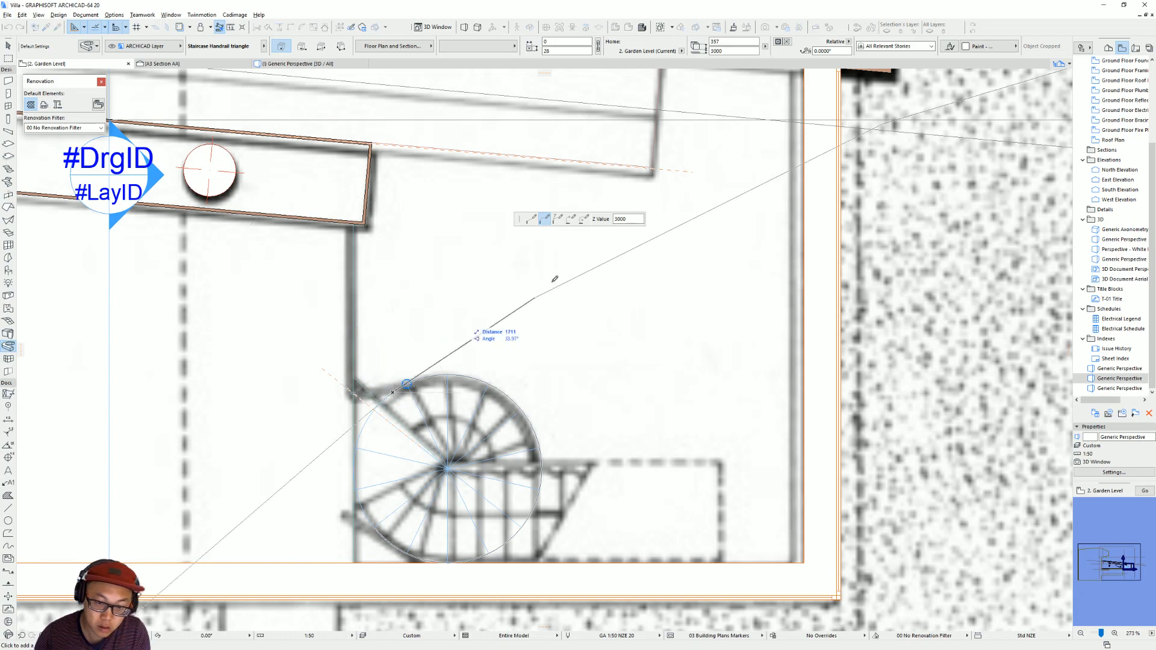
pyautogui.click(570, 220)
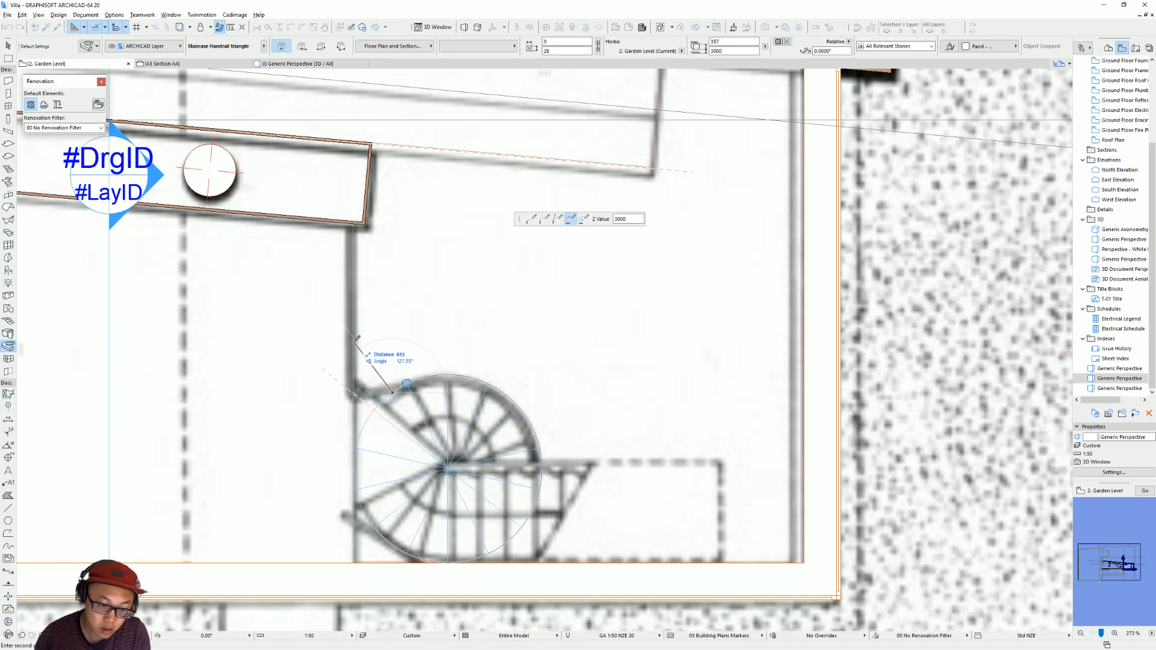
pyautogui.scroll(5, 371, 373)
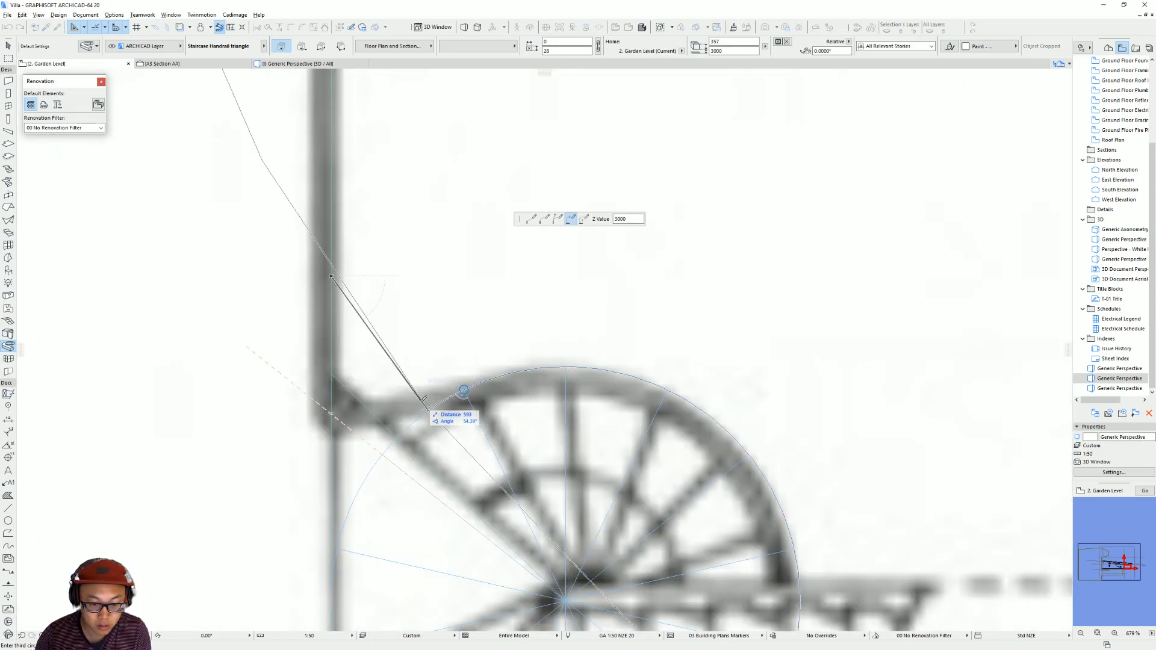
pyautogui.press('BackSpace')
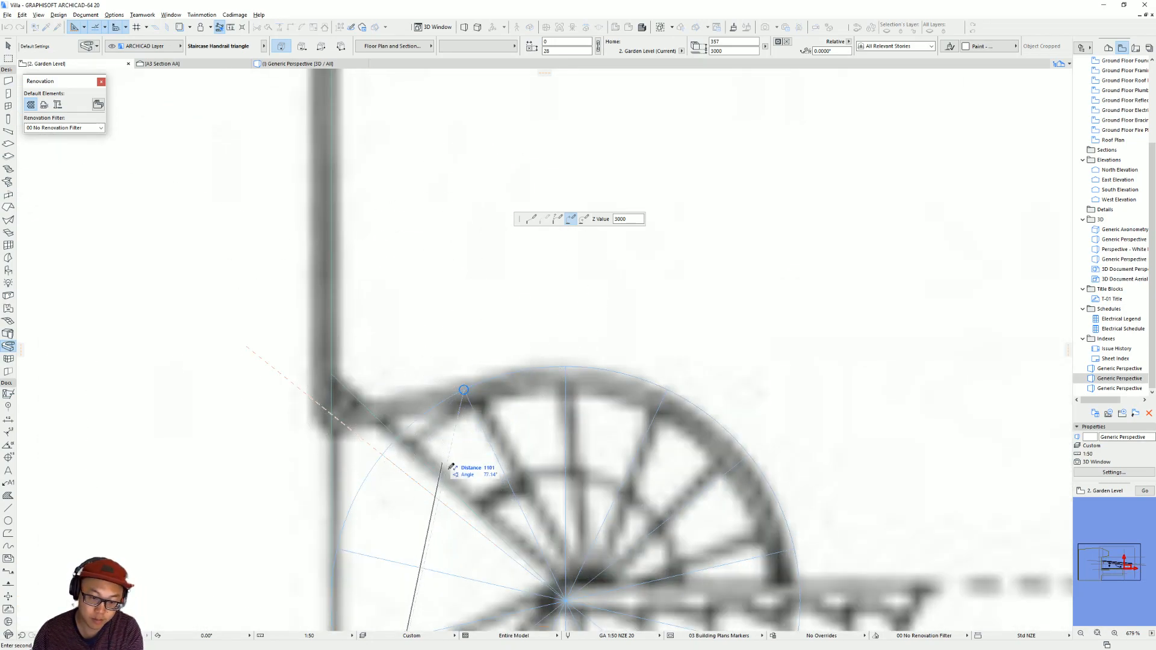
pyautogui.scroll(-2, 468, 468)
pyautogui.click(584, 219)
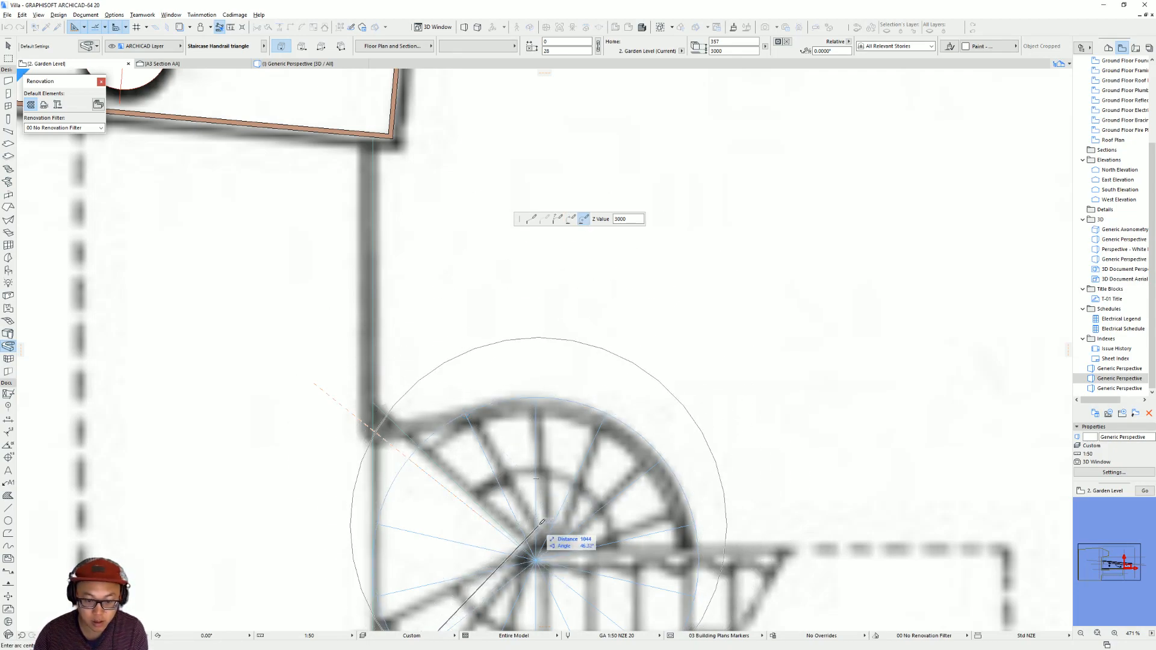
pyautogui.scroll(-3, 458, 398)
pyautogui.moveTo(480, 434); pyautogui.dragTo(455, 393, button='middle')
# Draw a straight polyline from the spiral stair's outer circle diagonally up to the adjoining wall line.
pyautogui.click(8, 533)
pyautogui.scroll(2, 493, 449)
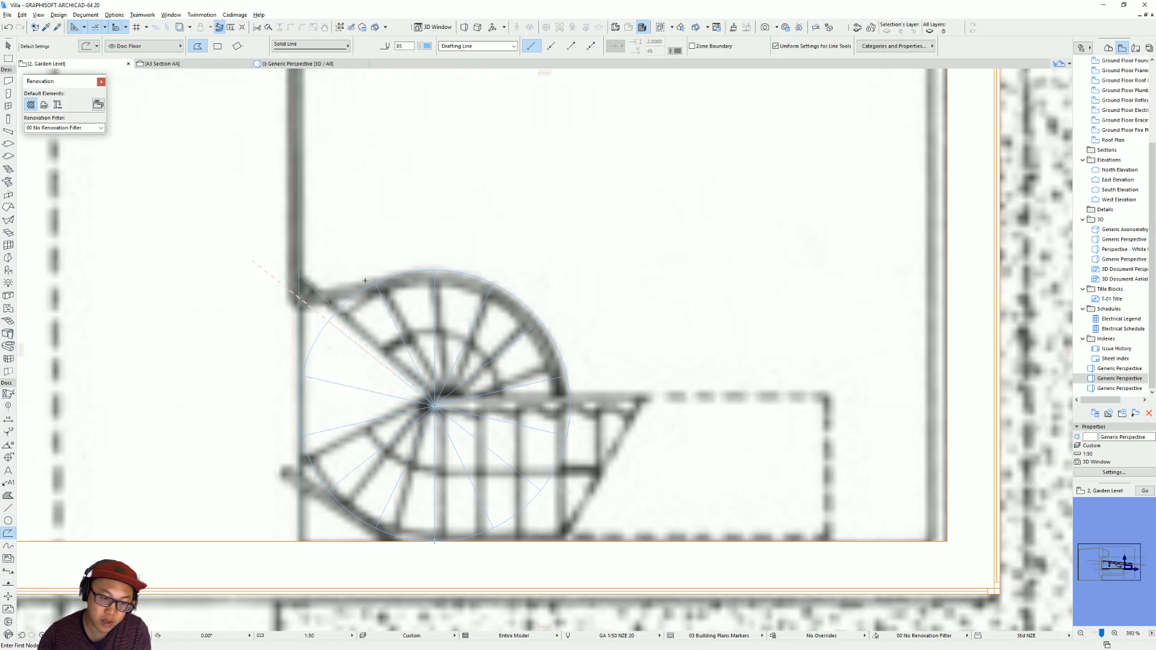
pyautogui.click(375, 282)
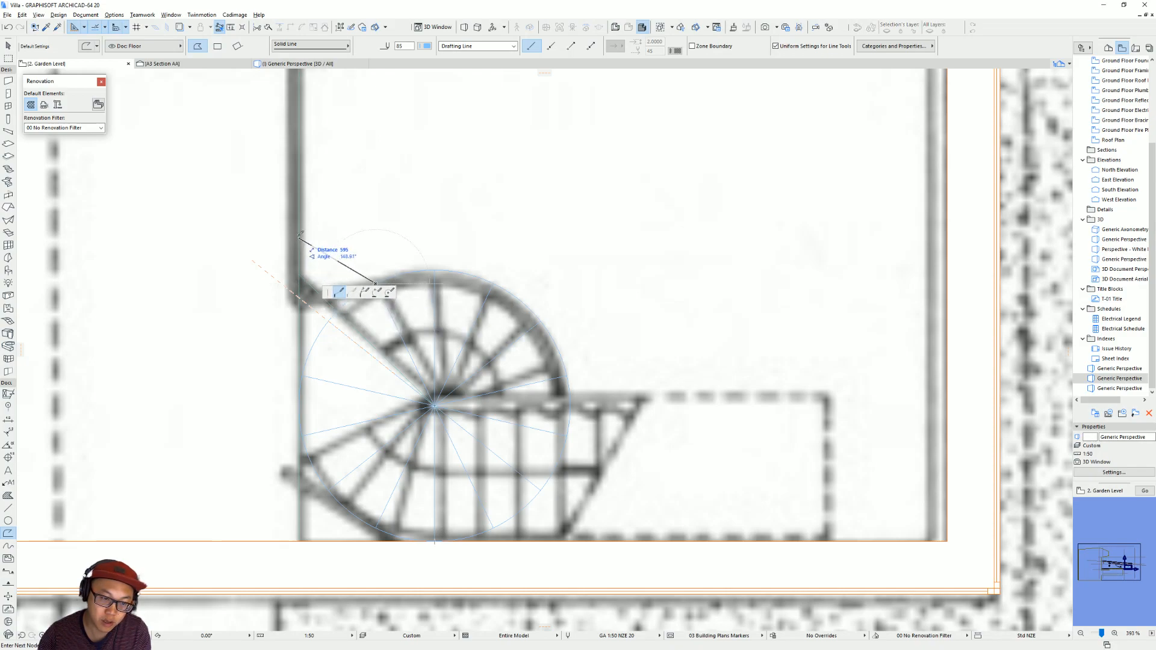
pyautogui.doubleClick(300, 206)
pyautogui.press('Escape')
pyautogui.click(358, 265)
pyautogui.click(376, 284)
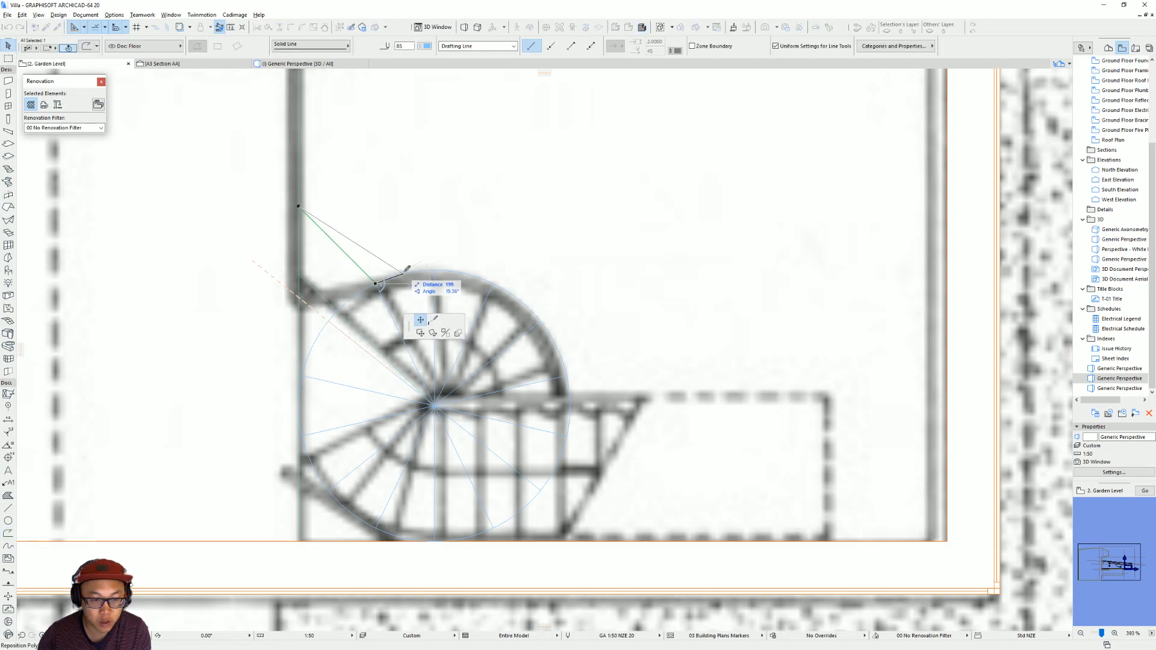
pyautogui.scroll(3, 410, 271)
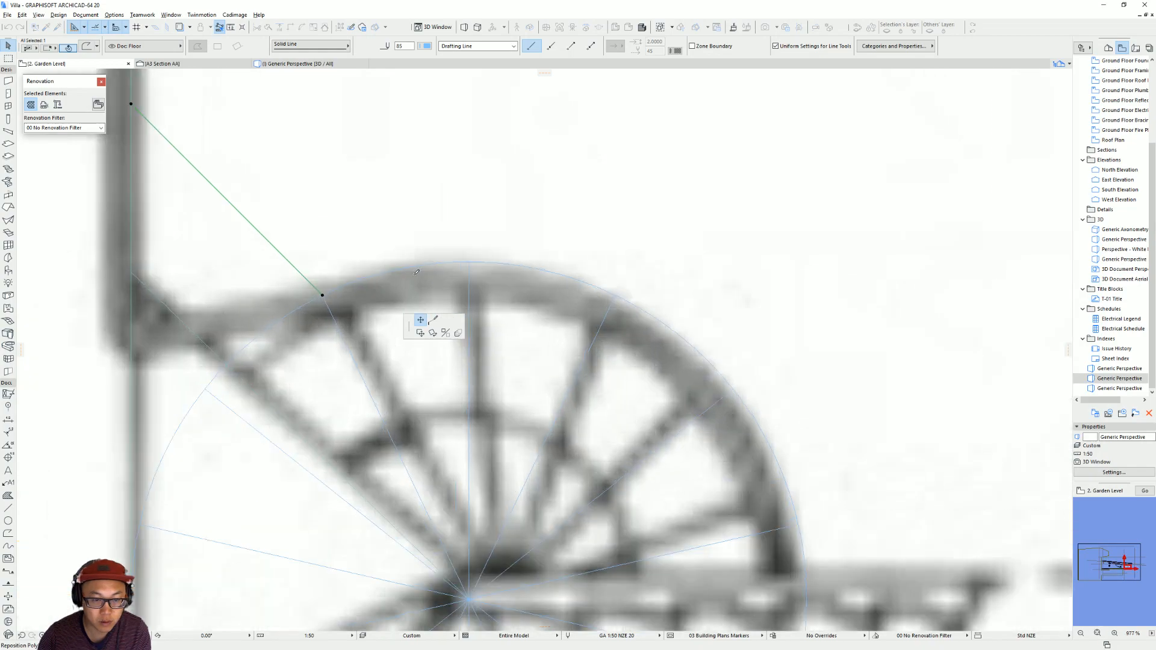
pyautogui.click(322, 295)
pyautogui.press('Escape')
# Draw a radial guide line from the spiral's centre to its outer circle and move the polyline's stair-side end node to it.
pyautogui.keyDown('alt'); pyautogui.click(318, 289); pyautogui.keyUp('alt')
pyautogui.click(470, 598)
pyautogui.doubleClick(389, 271)
pyautogui.press('Escape')
pyautogui.click(318, 290)
pyautogui.click(323, 295)
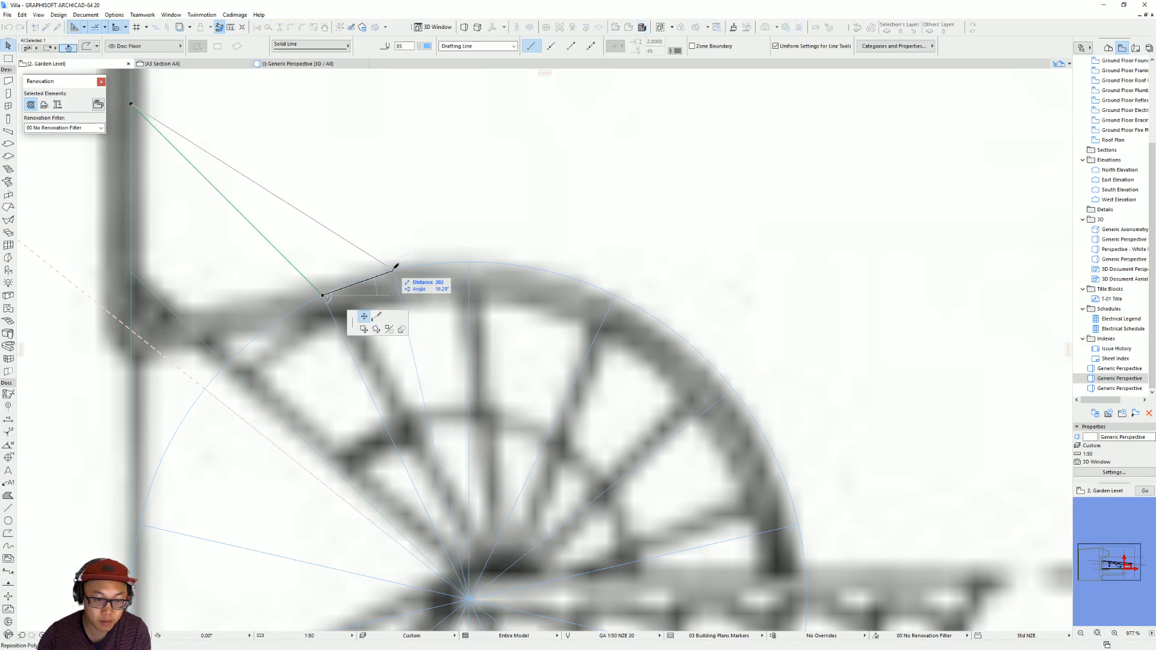
pyautogui.click(394, 271)
# Curve the polyline's segment into an arc that sweeps from the wall line smoothly into the stair circle.
pyautogui.click(378, 261)
pyautogui.click(377, 260)
pyautogui.click(377, 260)
pyautogui.click(412, 302)
pyautogui.click(325, 272)
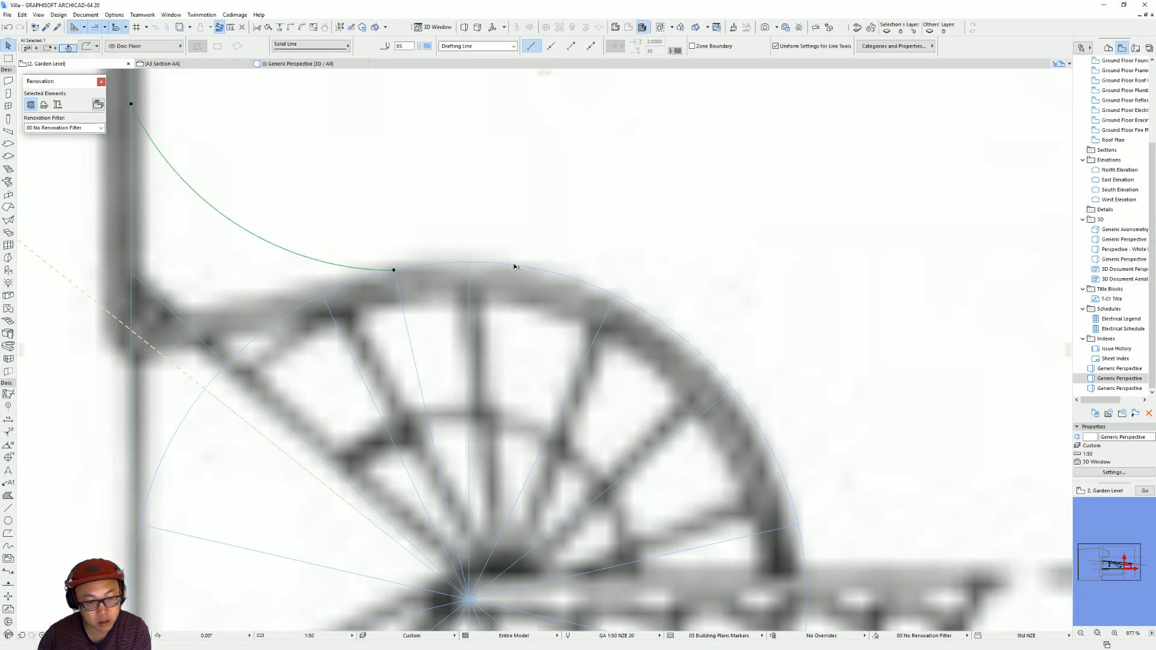
pyautogui.click(394, 271)
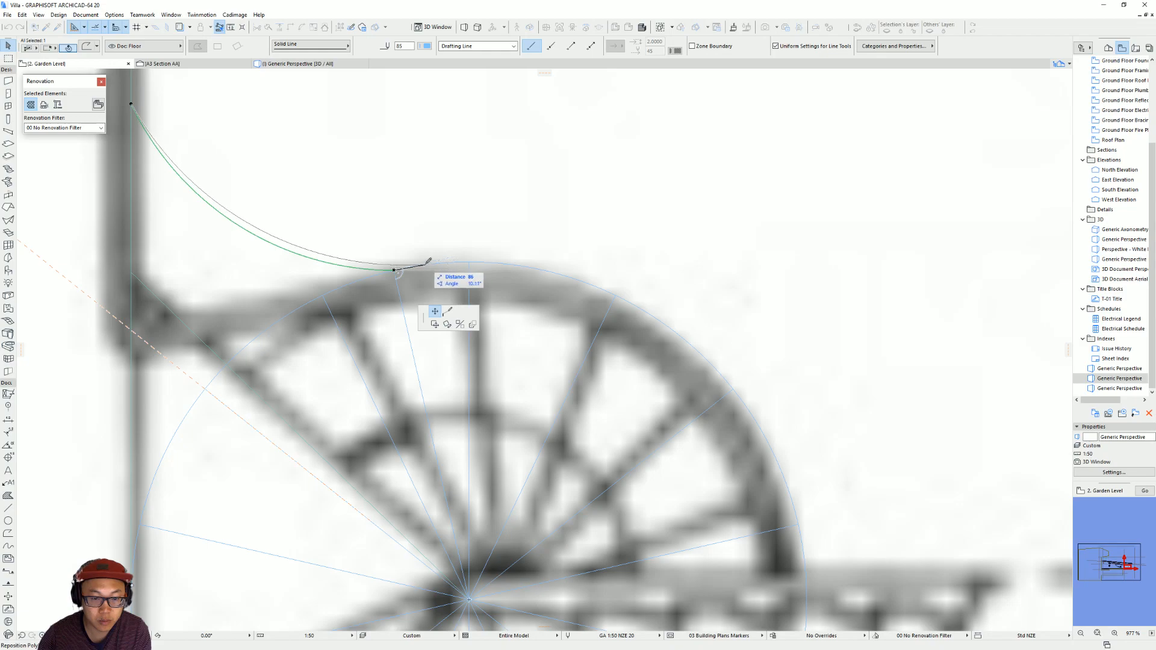
pyautogui.scroll(4, 462, 260)
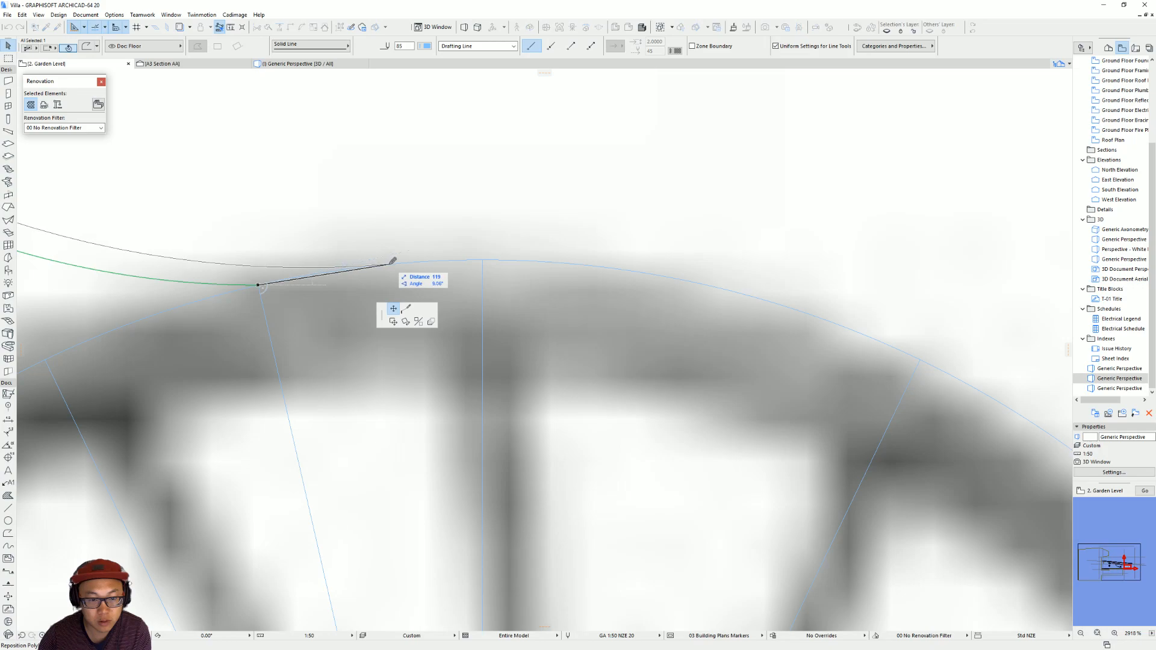
pyautogui.press('Escape')
pyautogui.scroll(-8, 483, 294)
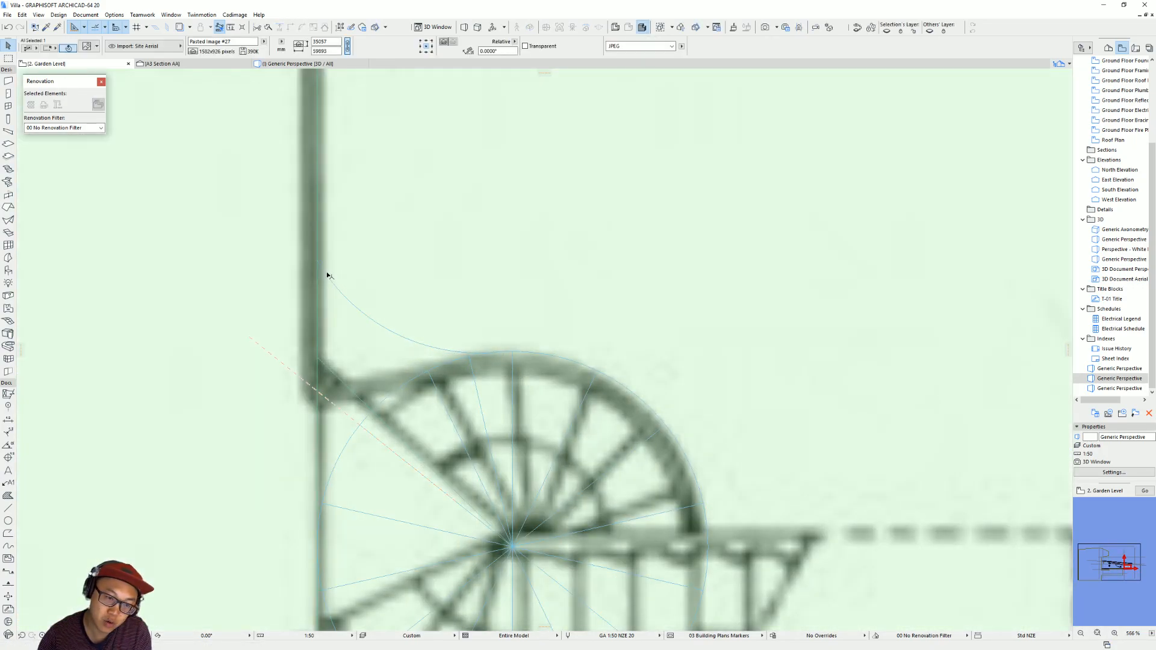
pyautogui.click(325, 272)
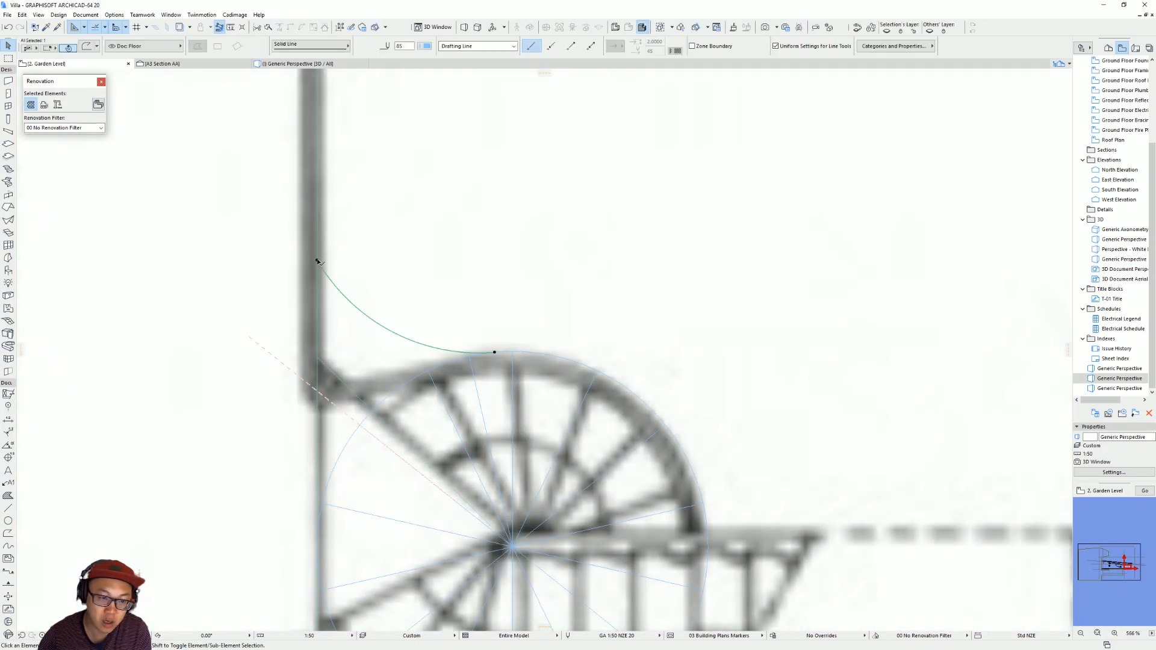
pyautogui.click(318, 261)
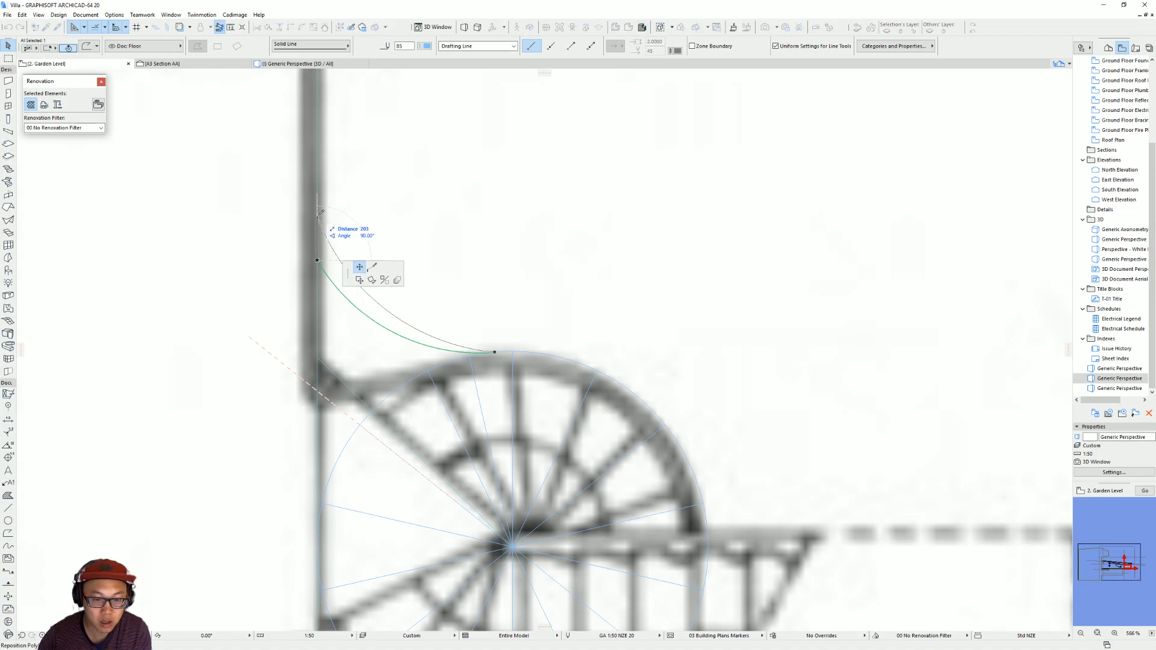
pyautogui.press('Escape')
pyautogui.press('Escape')
# Move the connecting arc down along the stair circle by its stair-side end, and set its other end back on the wall line.
pyautogui.click(494, 353)
pyautogui.click(494, 352)
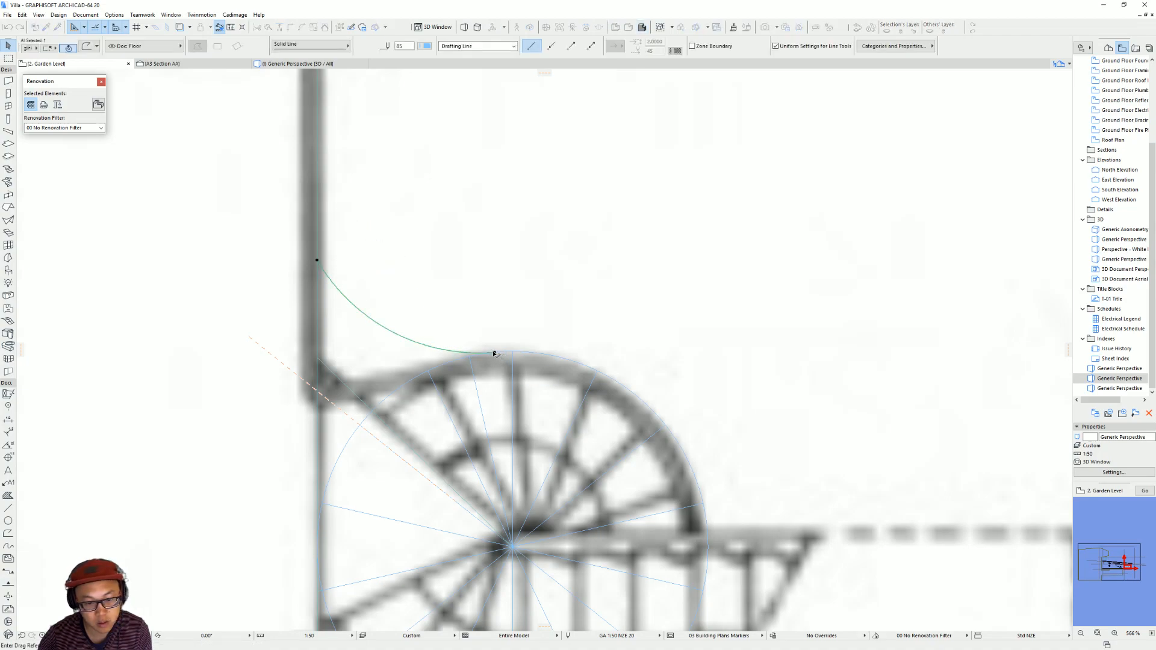
pyautogui.click(427, 371)
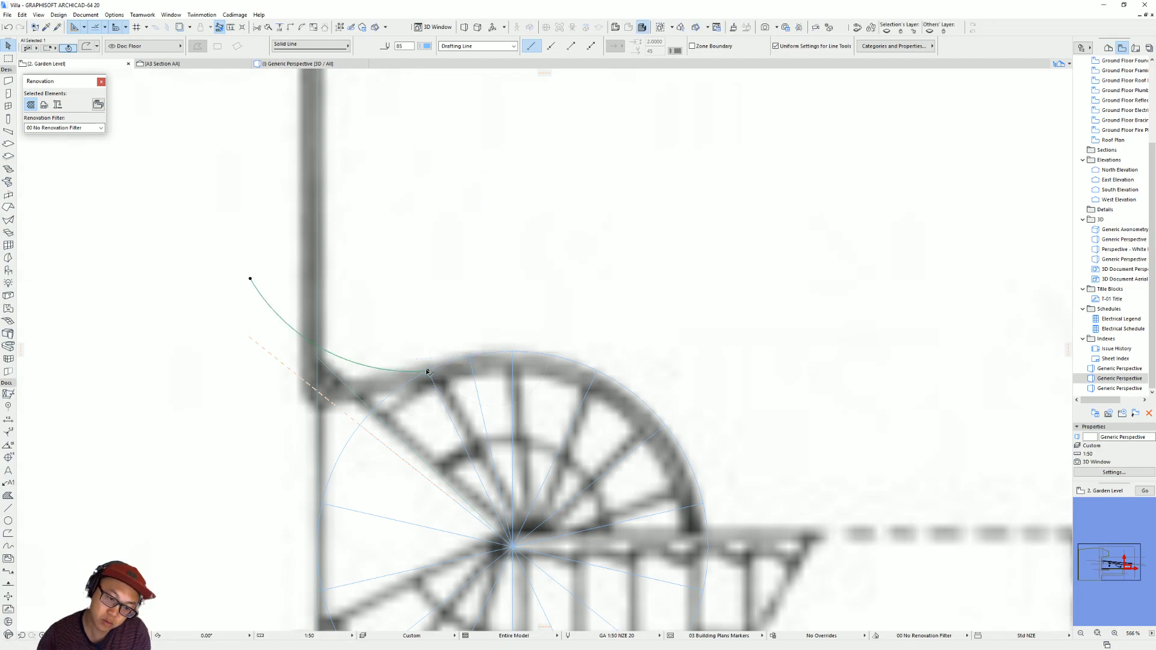
pyautogui.click(251, 281)
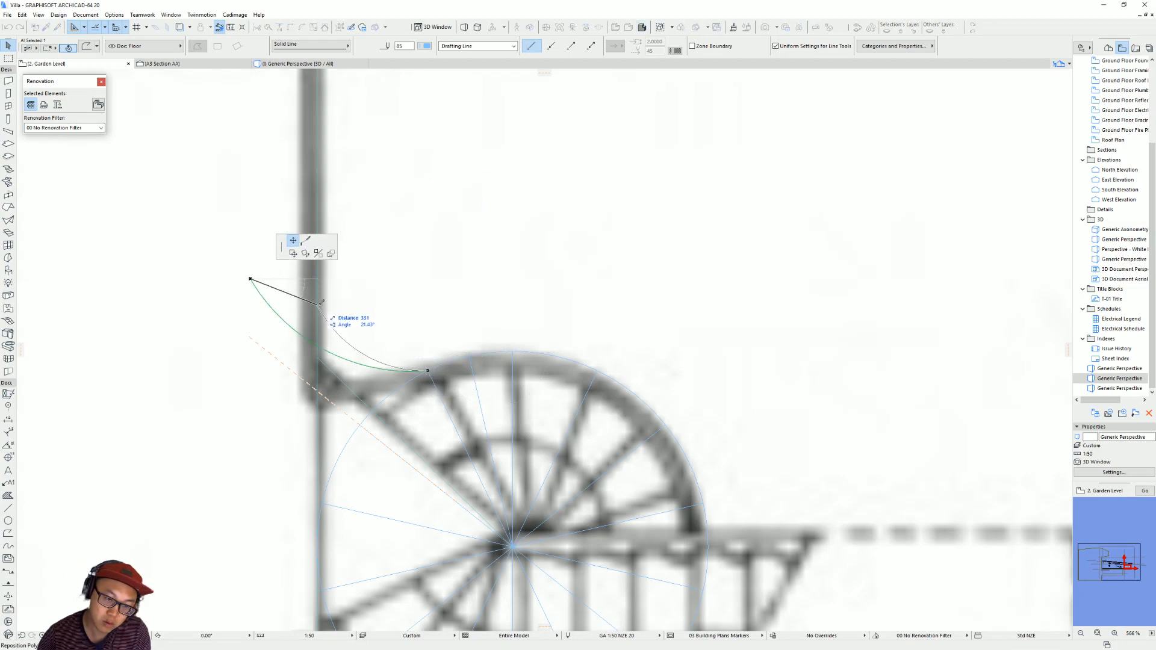
pyautogui.click(318, 279)
# Deepen the connecting arc's curve so it leaves the wall line tangentially, and move its stair-side end further up onto the stair circle.
pyautogui.click(338, 322)
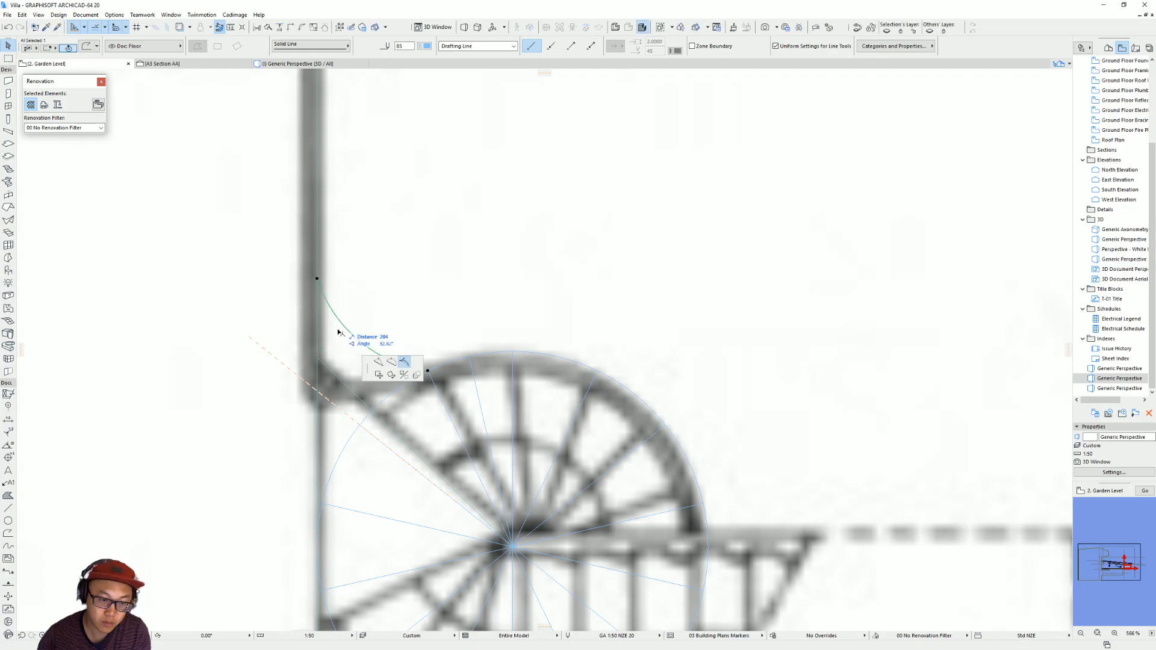
pyautogui.click(318, 357)
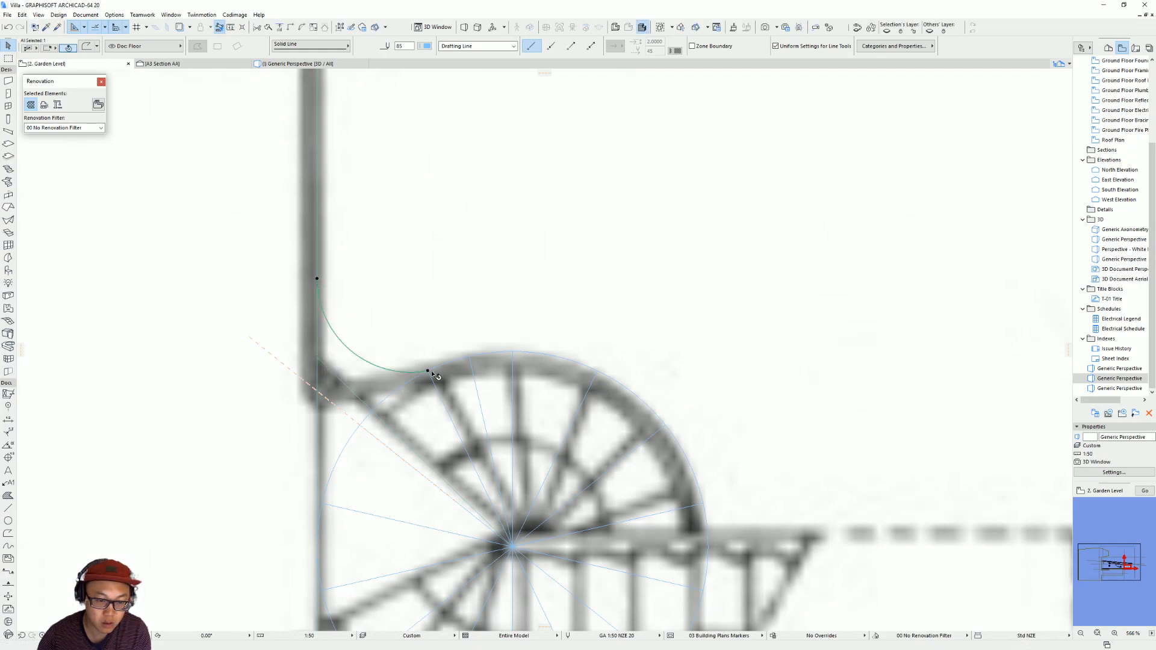
pyautogui.click(427, 372)
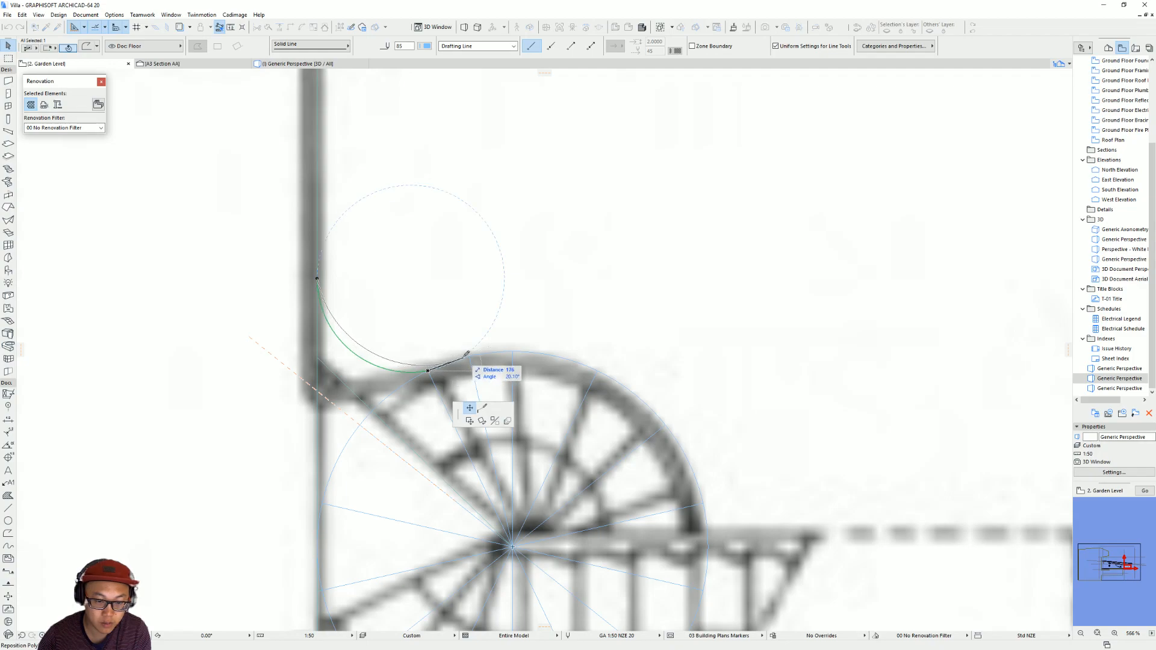
pyautogui.click(464, 355)
pyautogui.press('Escape')
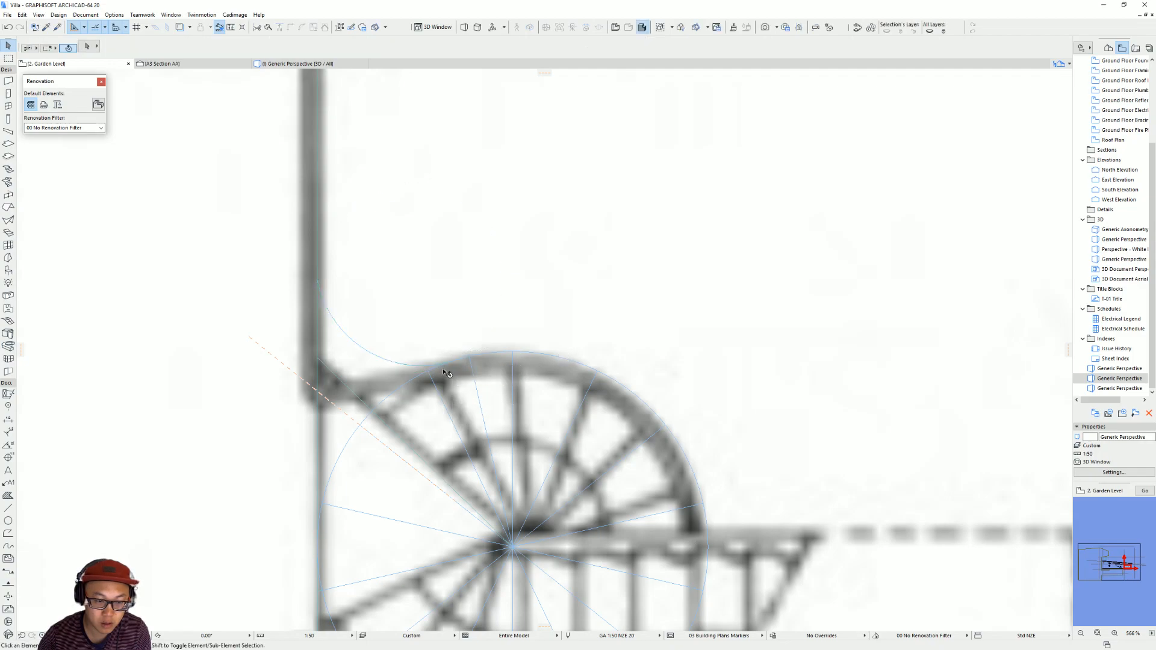
pyautogui.scroll(-3, 381, 348)
pyautogui.moveTo(392, 356); pyautogui.dragTo(425, 379, button='middle')
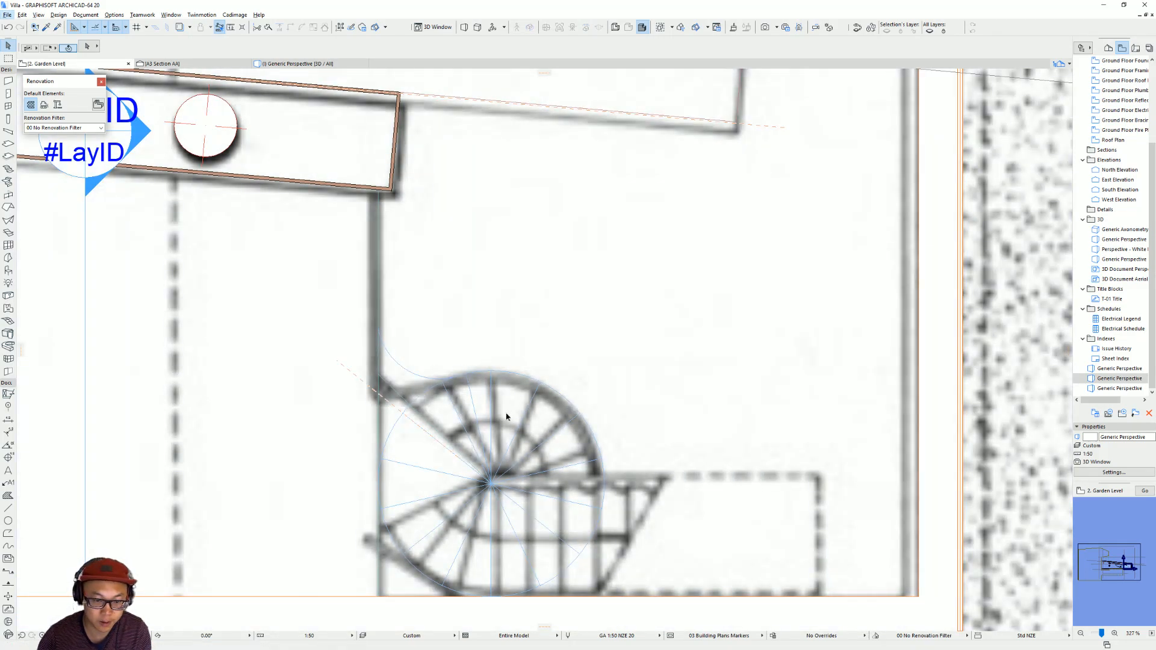
pyautogui.scroll(3, 526, 389)
pyautogui.click(401, 345)
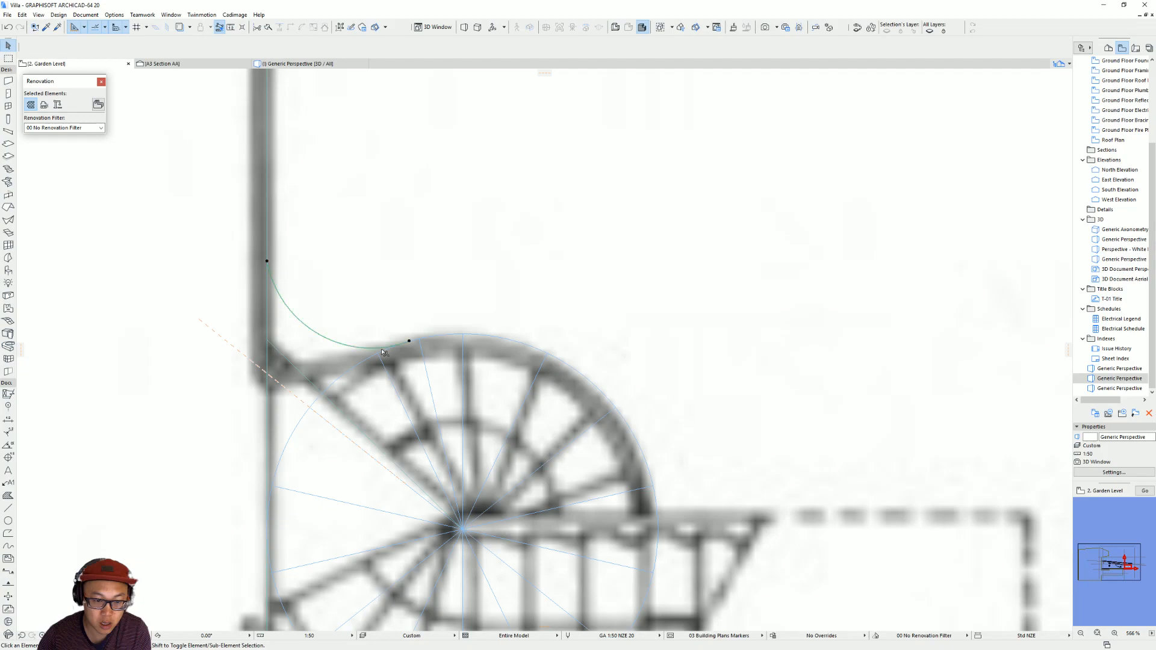
pyautogui.click(417, 340)
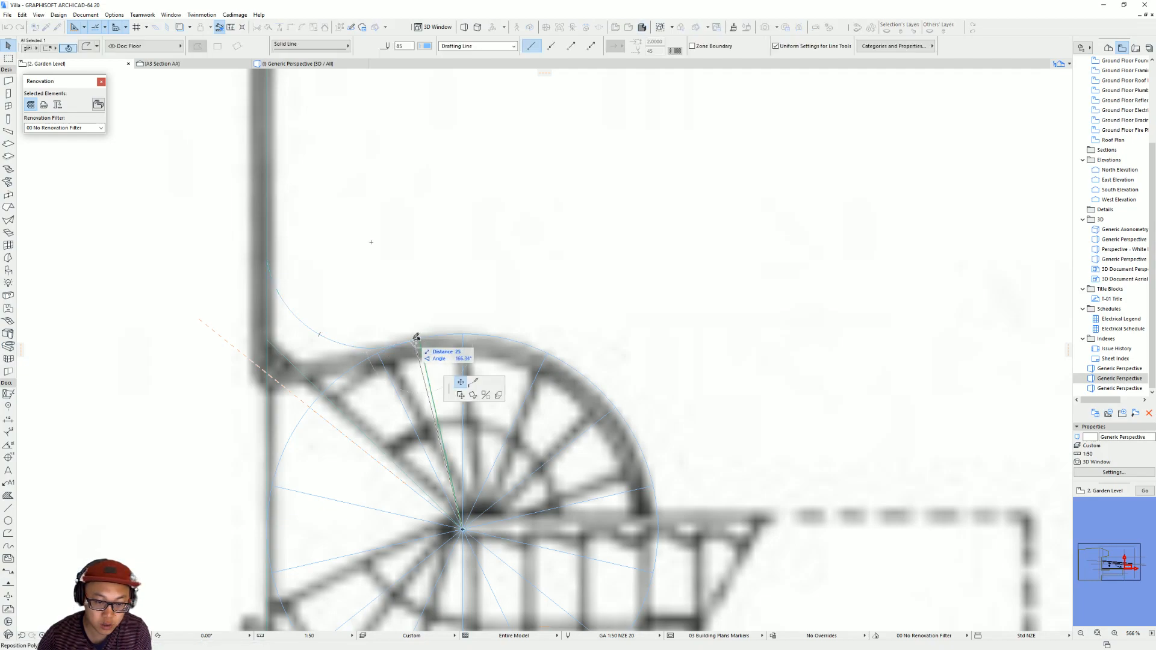
pyautogui.press('Escape')
pyautogui.press('Escape')
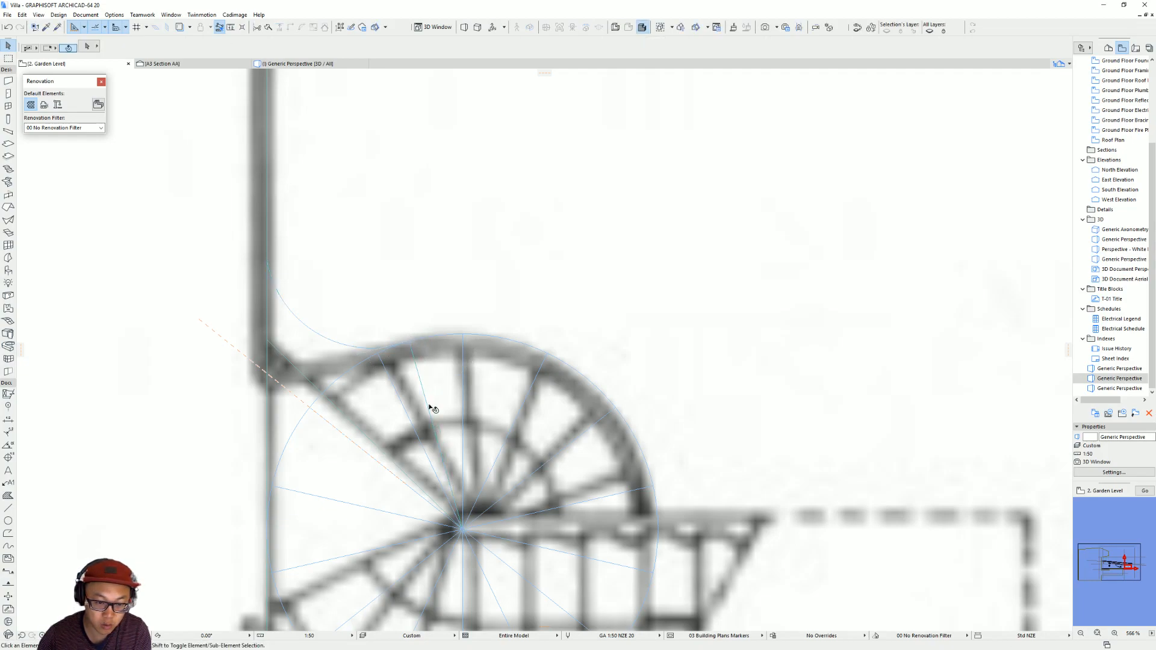
pyautogui.scroll(-3, 435, 408)
pyautogui.scroll(2, 439, 433)
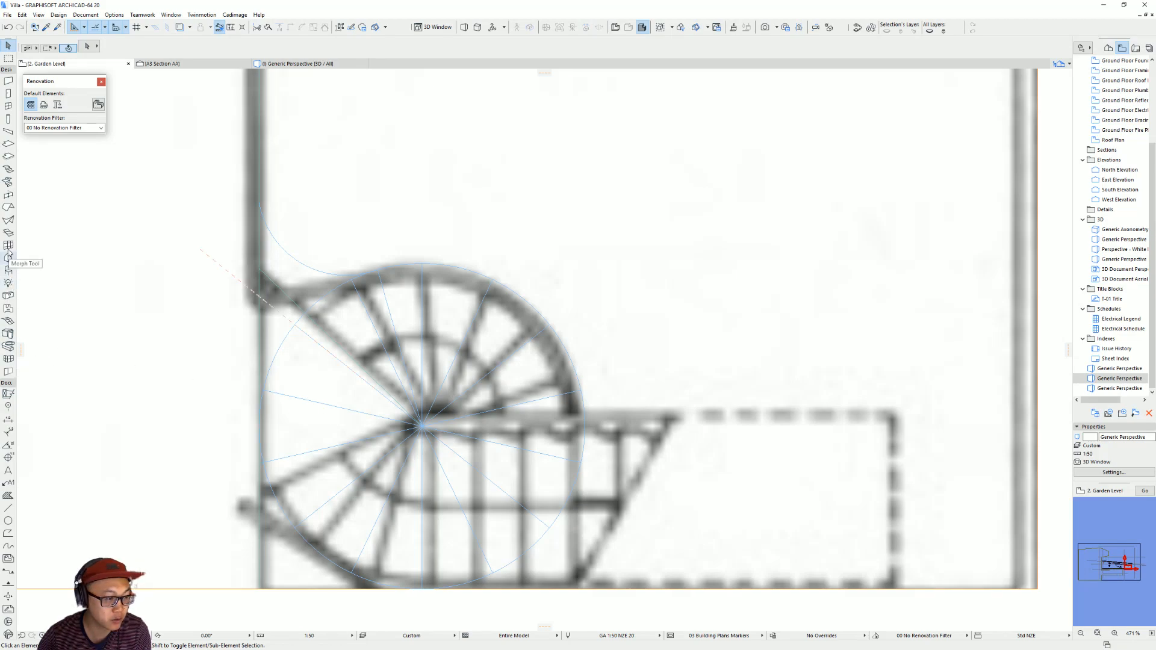
# Try to draw the Staircase Handrail triangle extrusion path with centre-point arcs around the spiral and along the connecting arc to the wall line.
pyautogui.click(8, 347)
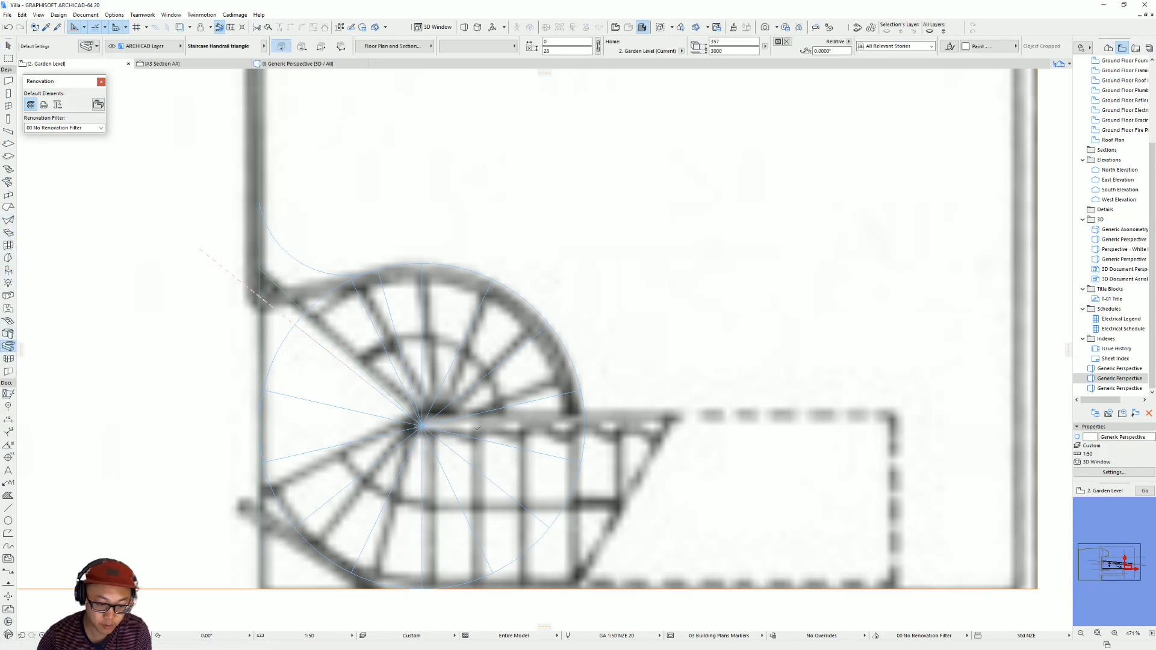
pyautogui.click(295, 528)
pyautogui.click(583, 219)
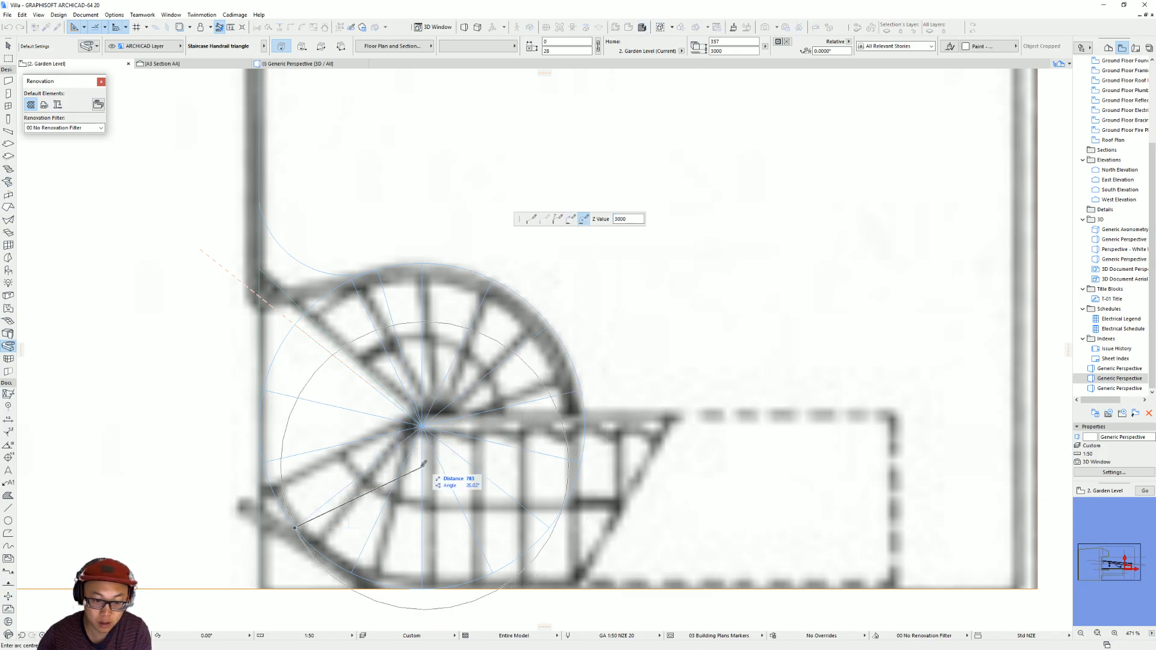
pyautogui.click(422, 427)
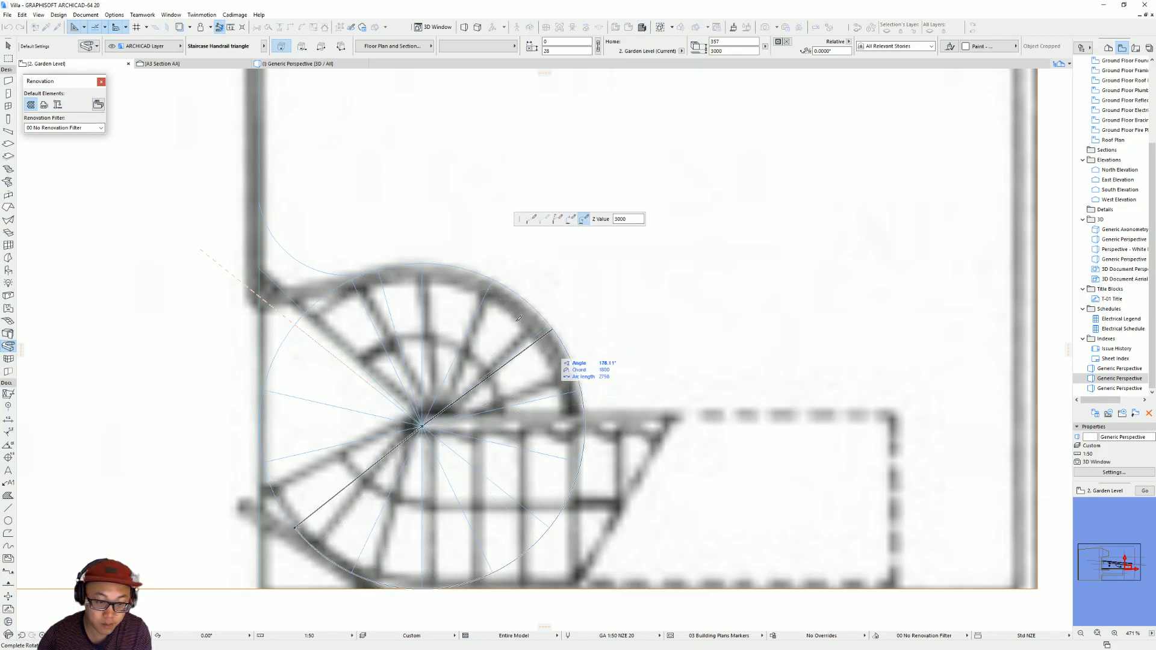
pyautogui.click(378, 269)
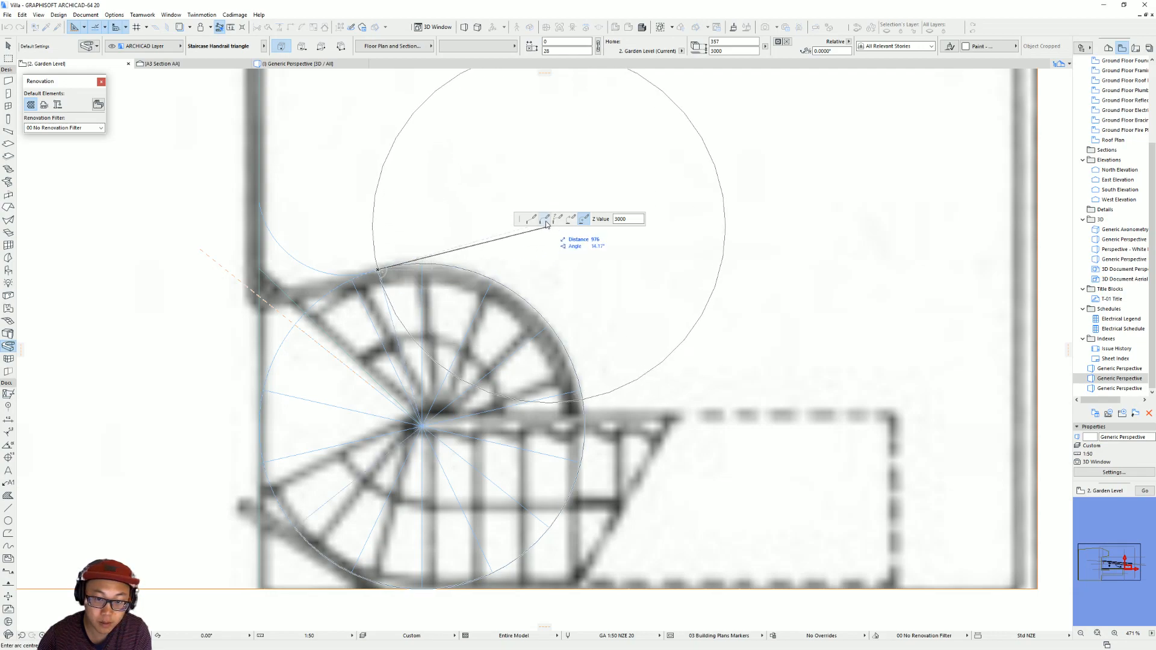
pyautogui.click(260, 202)
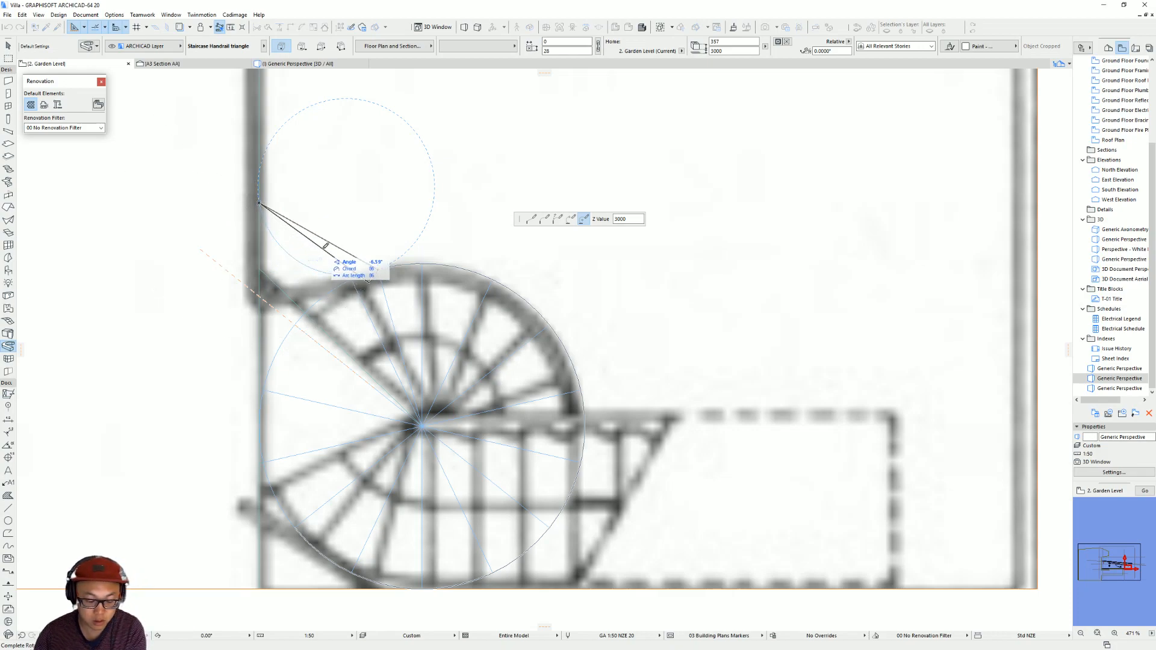
pyautogui.click(360, 244)
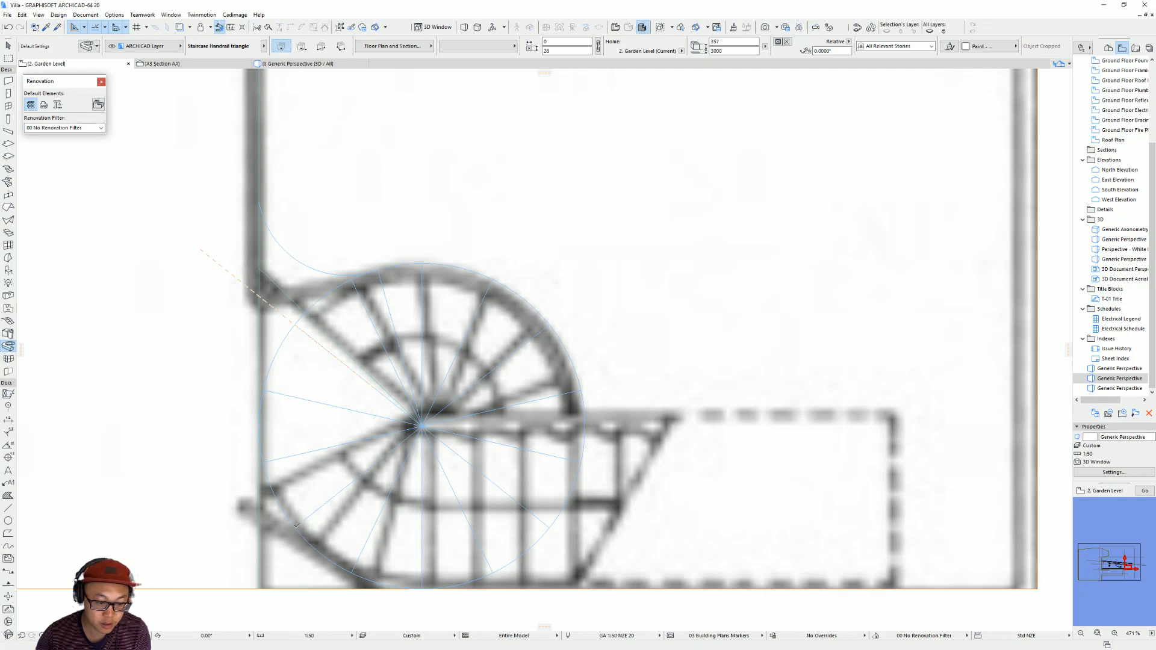
# Start the handrail extrusion path with a centre-point arc about the spiral's centre, ending where the connecting guide arc meets the stair circle.
pyautogui.click(423, 425)
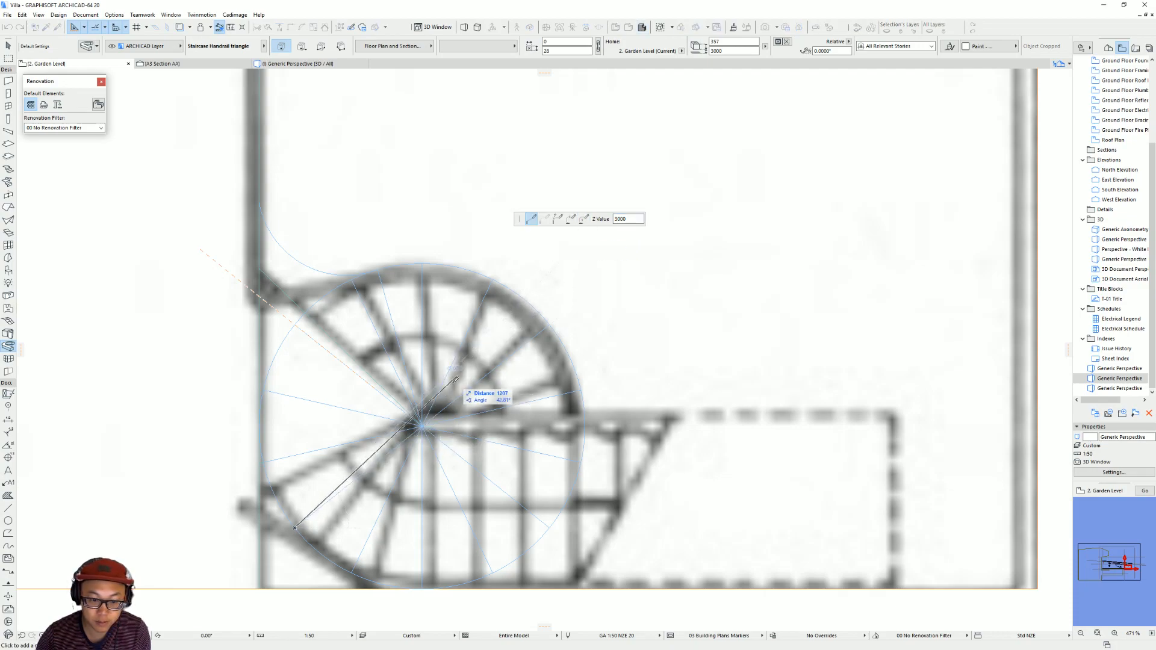
pyautogui.click(584, 219)
pyautogui.click(424, 425)
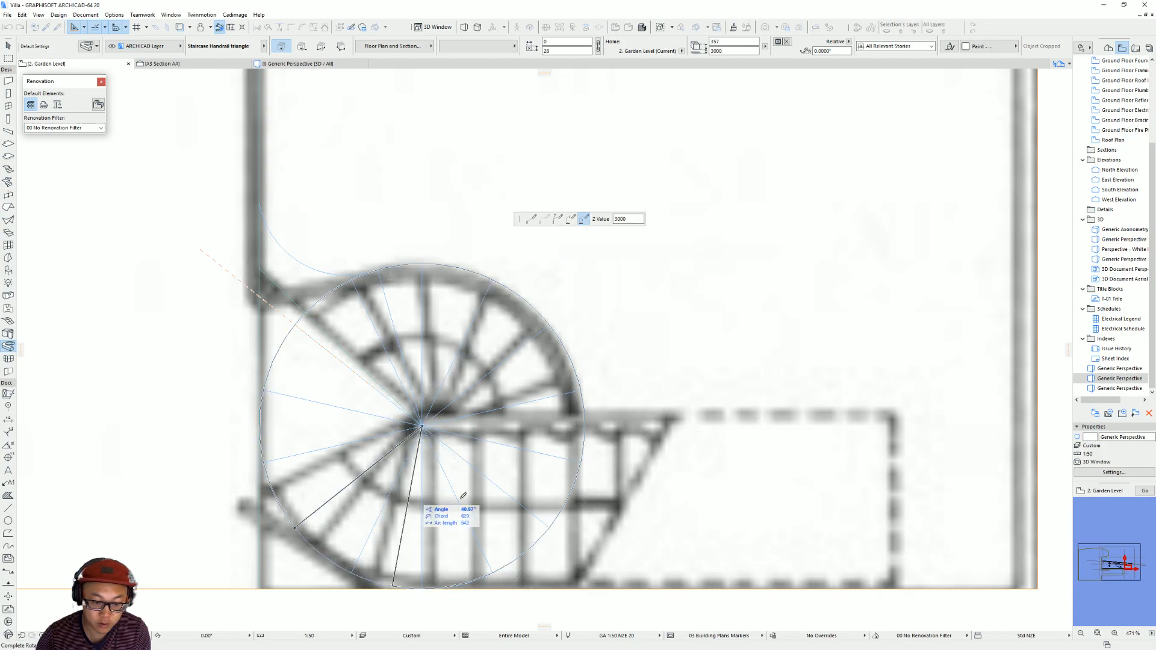
pyautogui.click(382, 265)
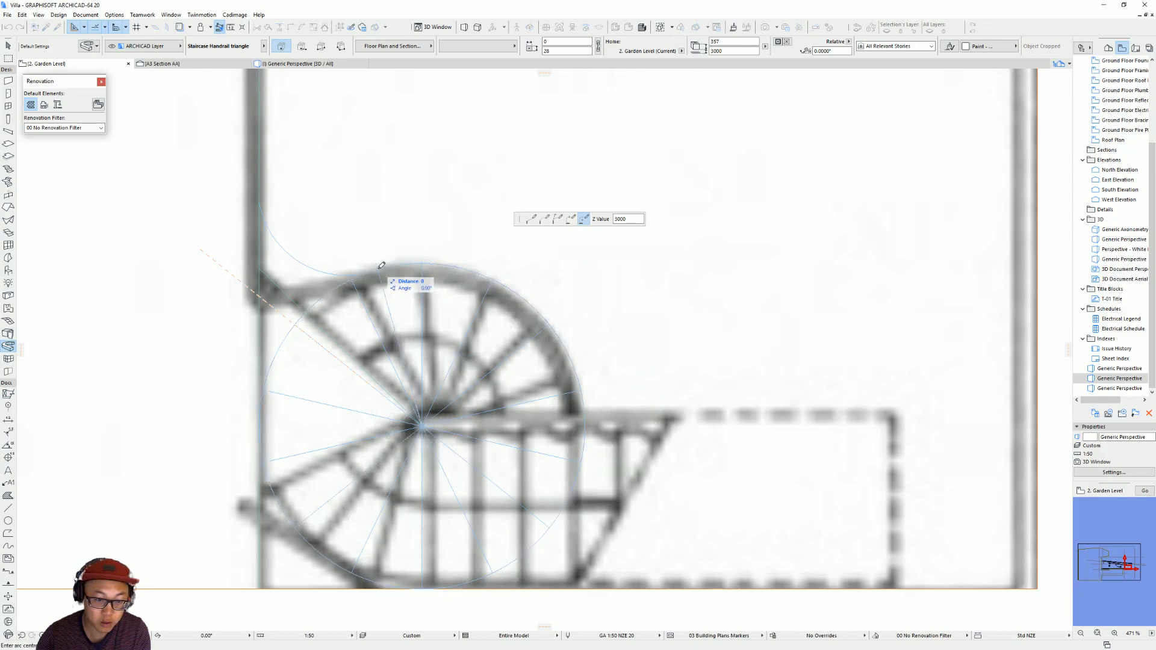
# Continue the path with a three-point arc along the connecting guide arc, and finish it with a straight segment about 1184 mm long up the wall line.
pyautogui.click(558, 222)
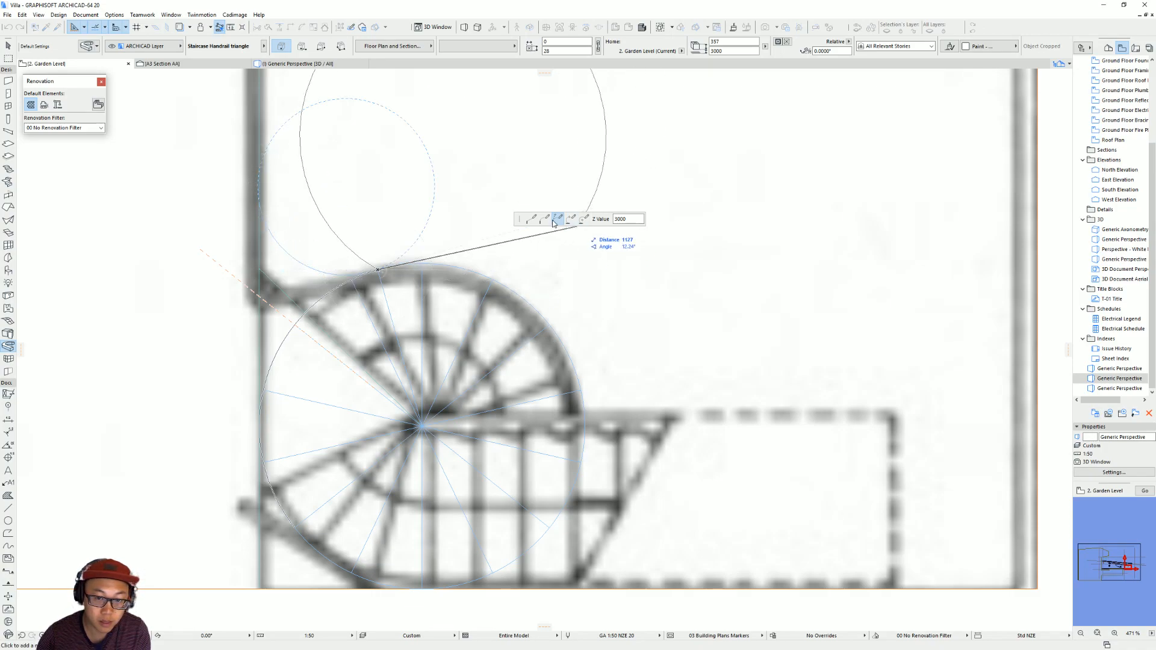
pyautogui.click(571, 218)
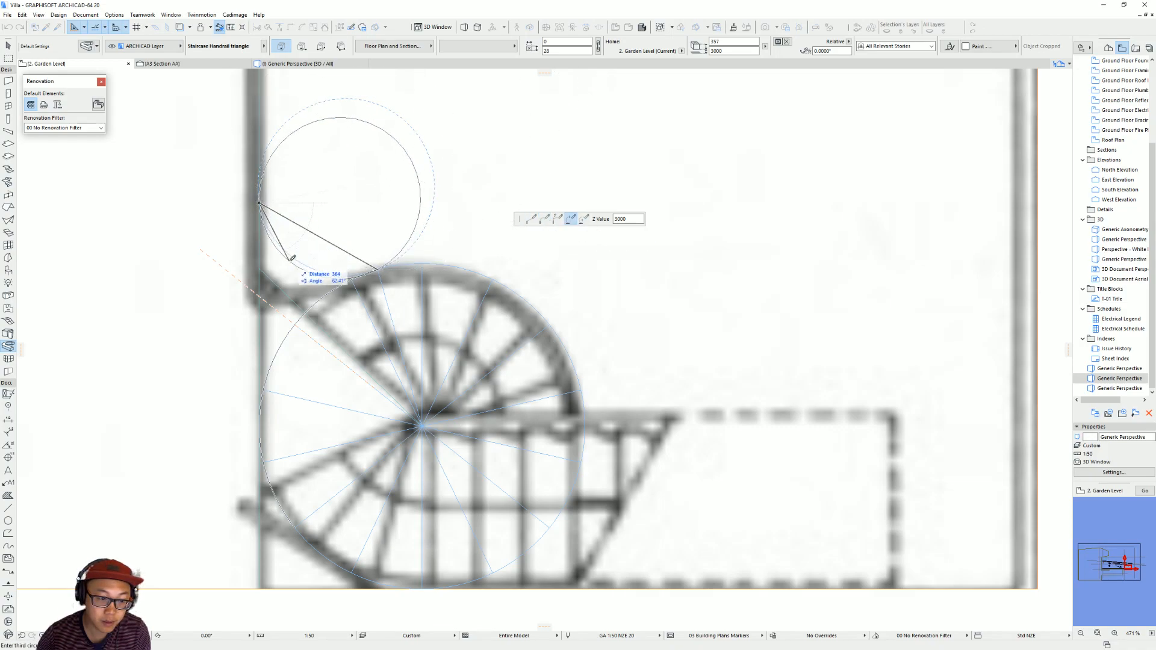
pyautogui.click(261, 197)
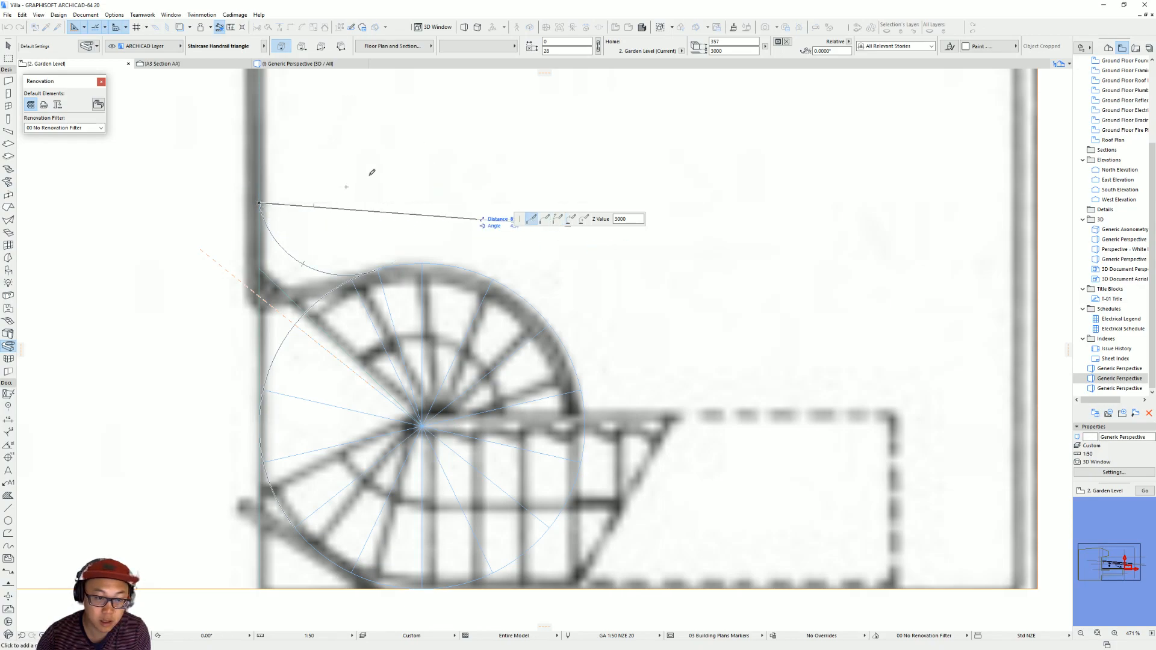
pyautogui.scroll(-2, 357, 287)
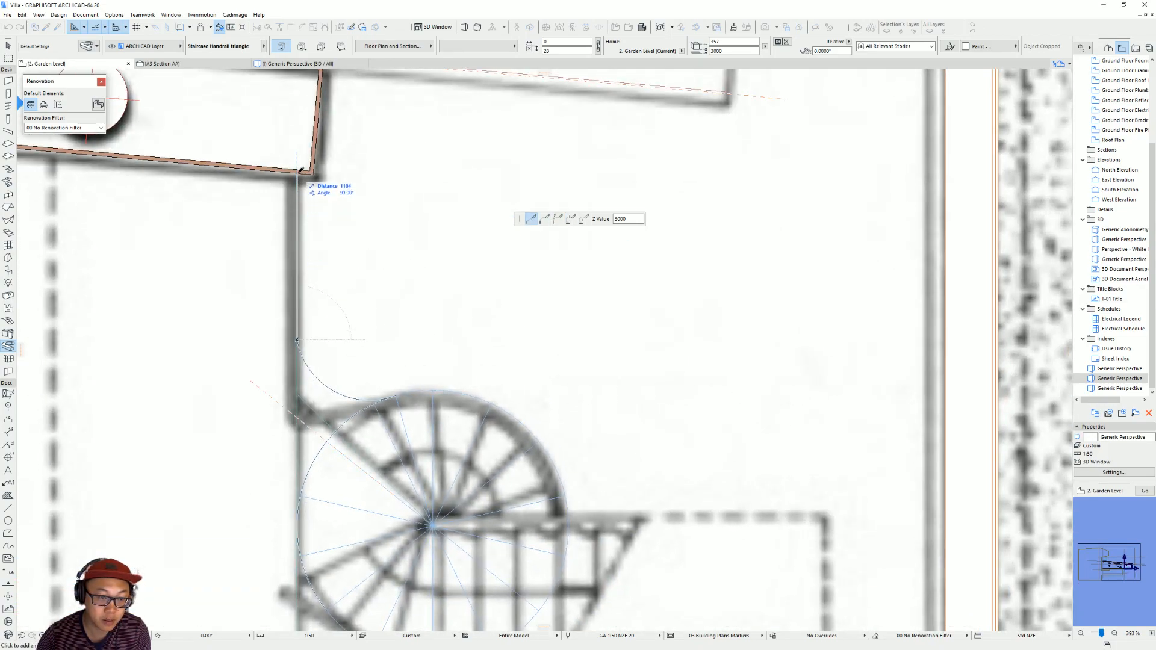
pyautogui.doubleClick(300, 170)
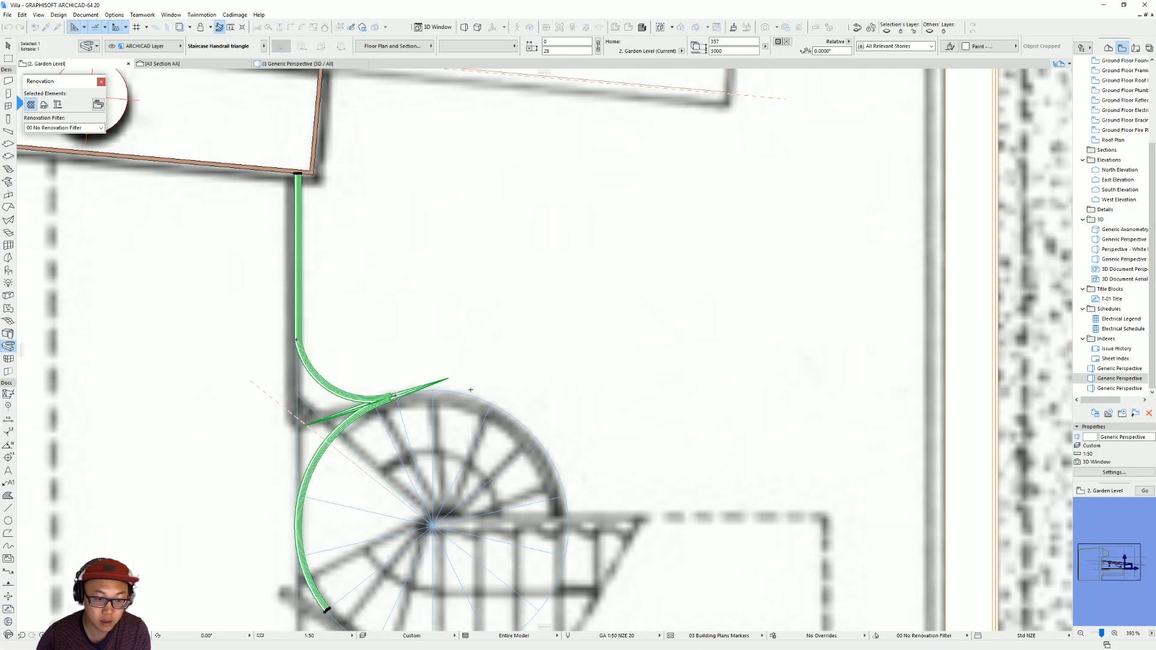
# Switch to the 3D view and select the new handrail extrusion floating above the spiral stair.
pyautogui.moveTo(444, 420); pyautogui.dragTo(461, 302, button='middle')
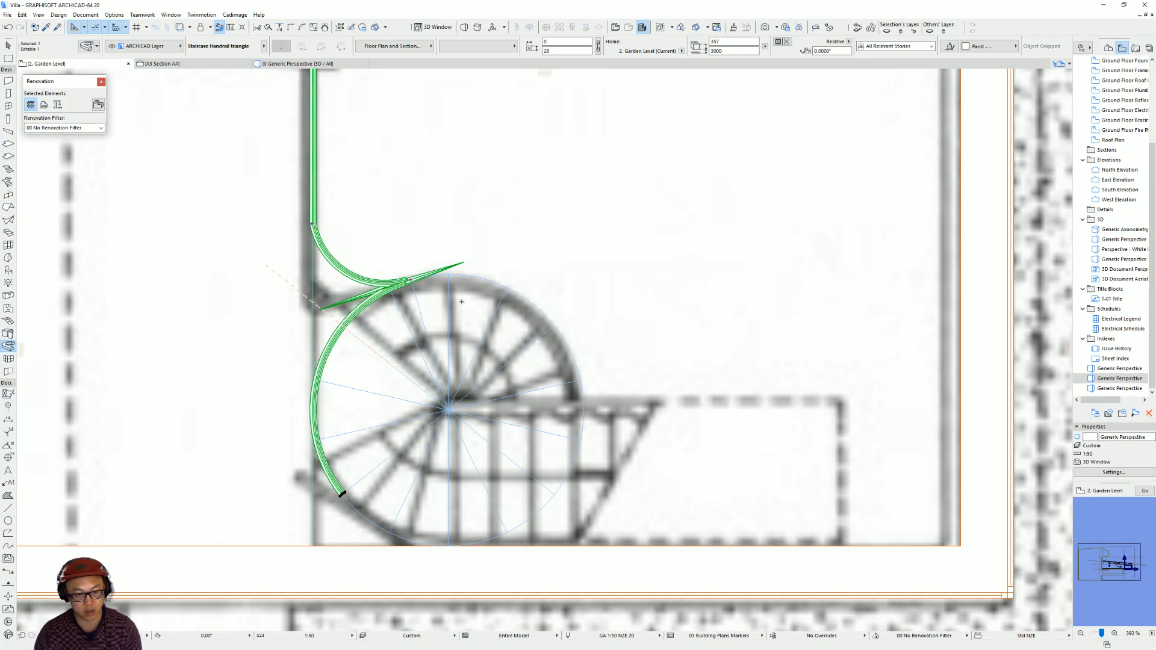
pyautogui.press('Escape')
pyautogui.press('F3')
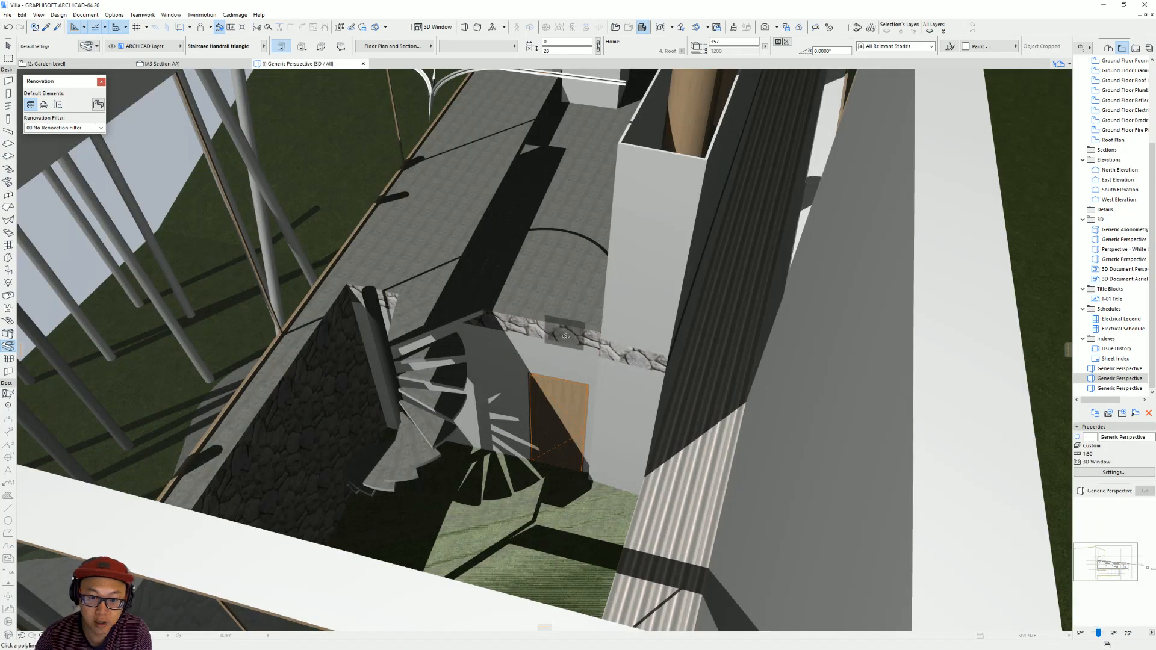
pyautogui.scroll(-10, 430, 445)
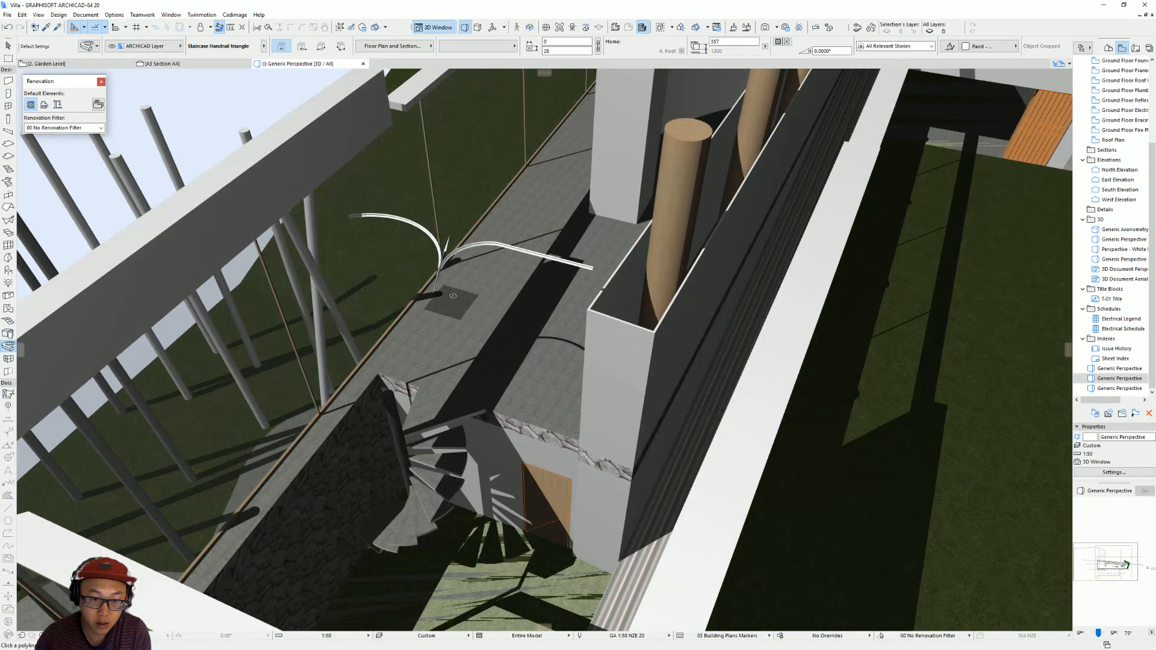
pyautogui.keyDown('shift'); pyautogui.click(452, 254); pyautogui.keyUp('shift')
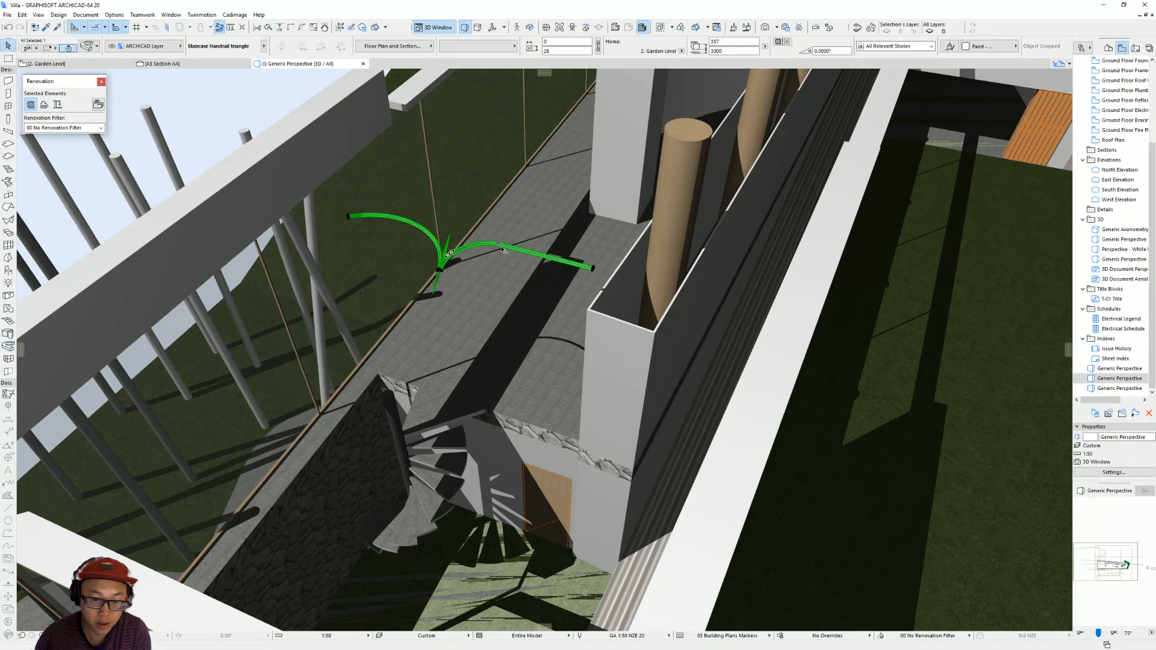
# Delete the existing Staircase Handrail triangle extrusion in the Garden Level plan.
pyautogui.press('F2')
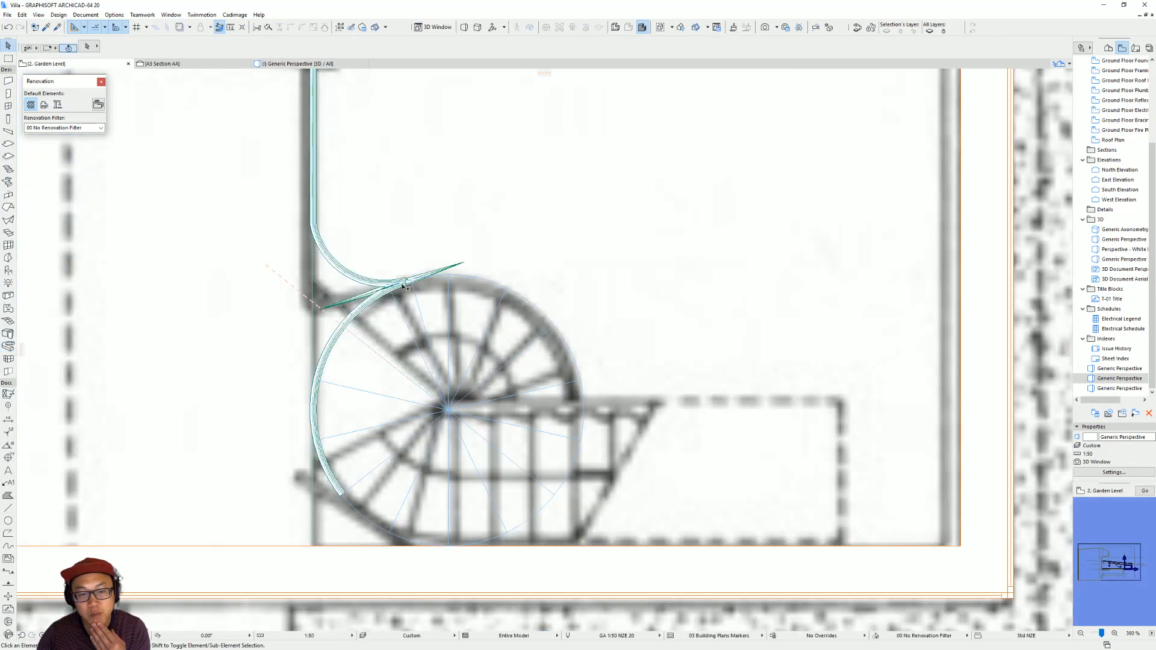
pyautogui.click(443, 271)
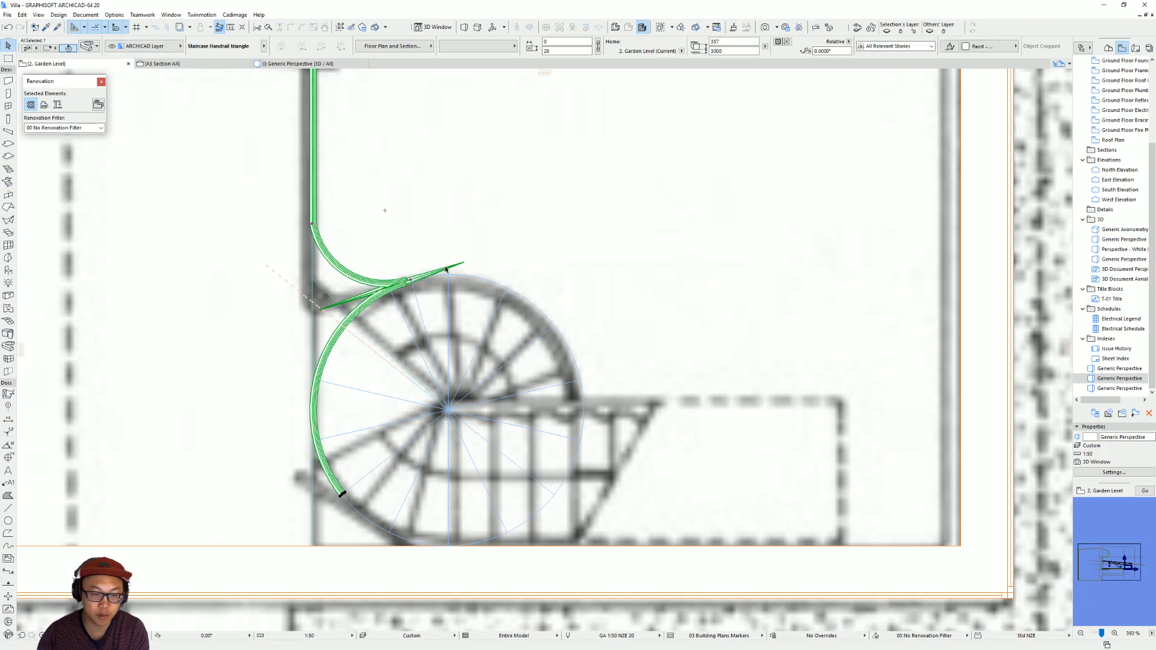
pyautogui.press('Delete')
# Draw a separate handrail extrusion as a centre-point arc of about 243 degrees around the outer side of the spiral, ending at the connecting guide arc.
pyautogui.moveTo(316, 283); pyautogui.dragTo(294, 215, button='middle')
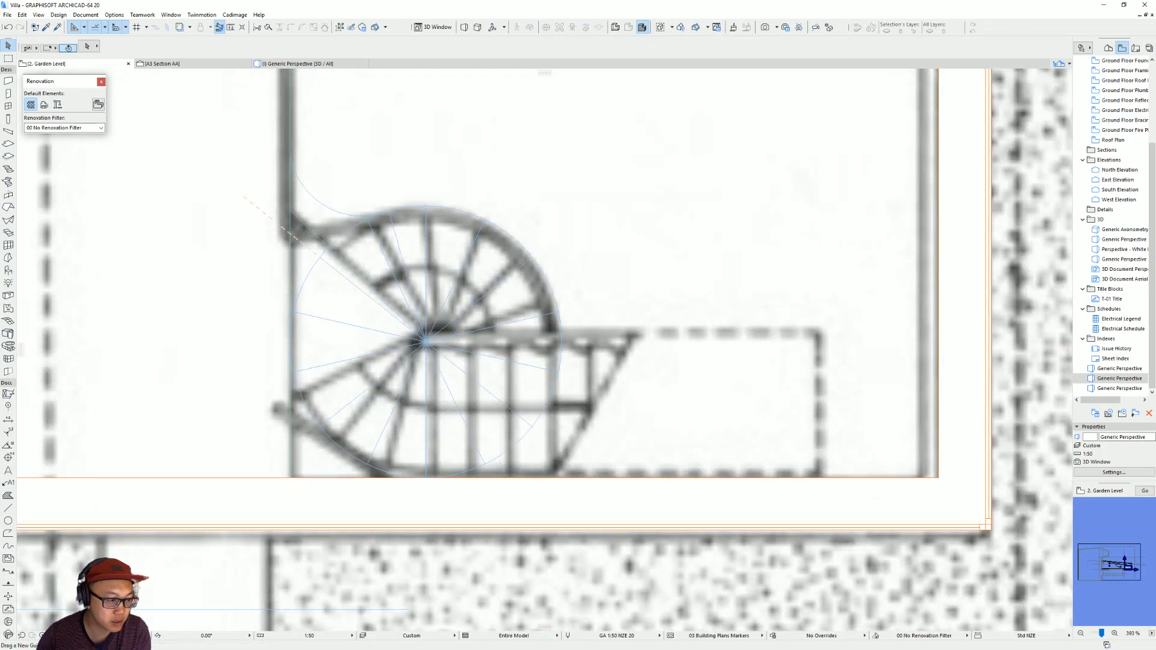
pyautogui.click(7, 346)
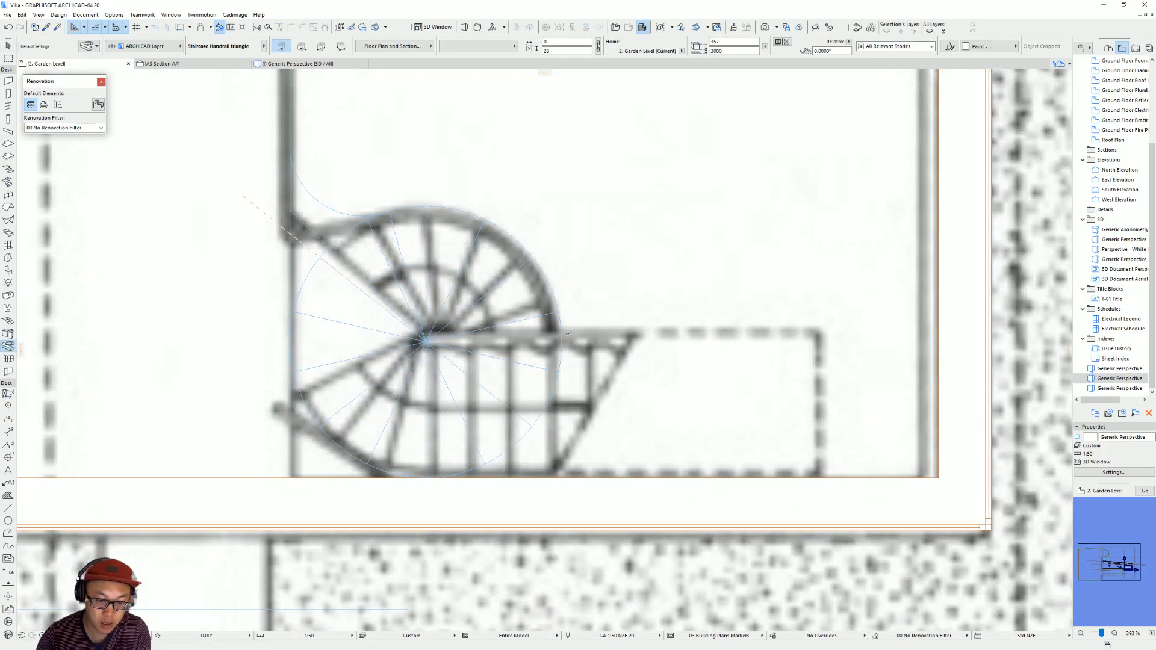
pyautogui.click(320, 426)
pyautogui.click(583, 219)
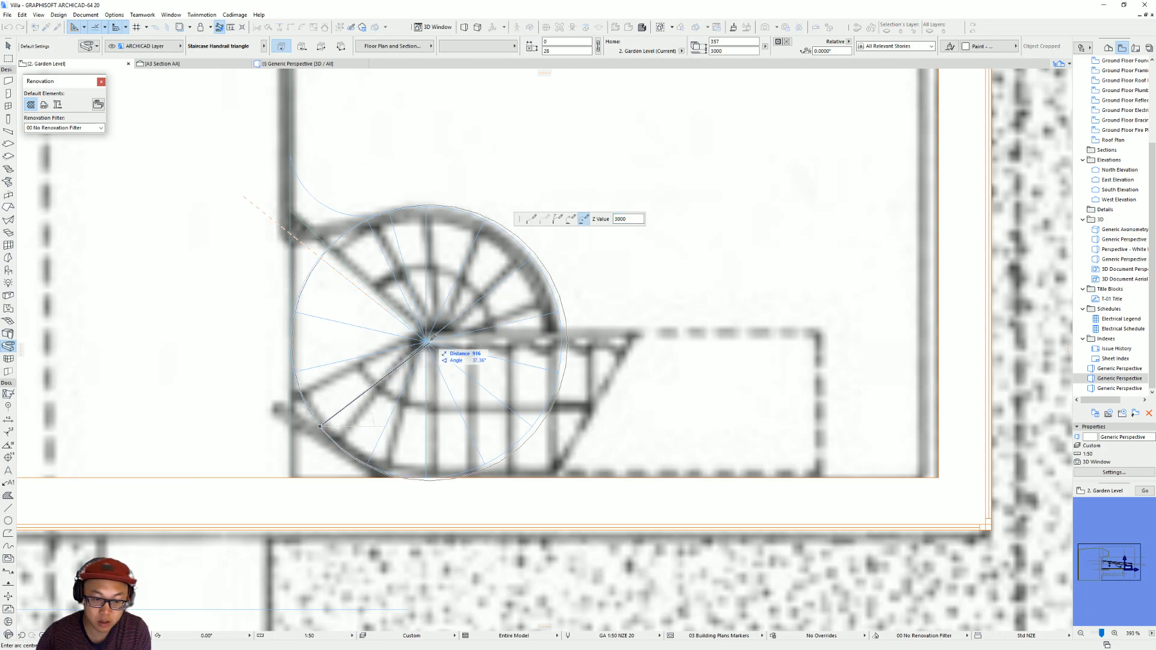
pyautogui.click(426, 342)
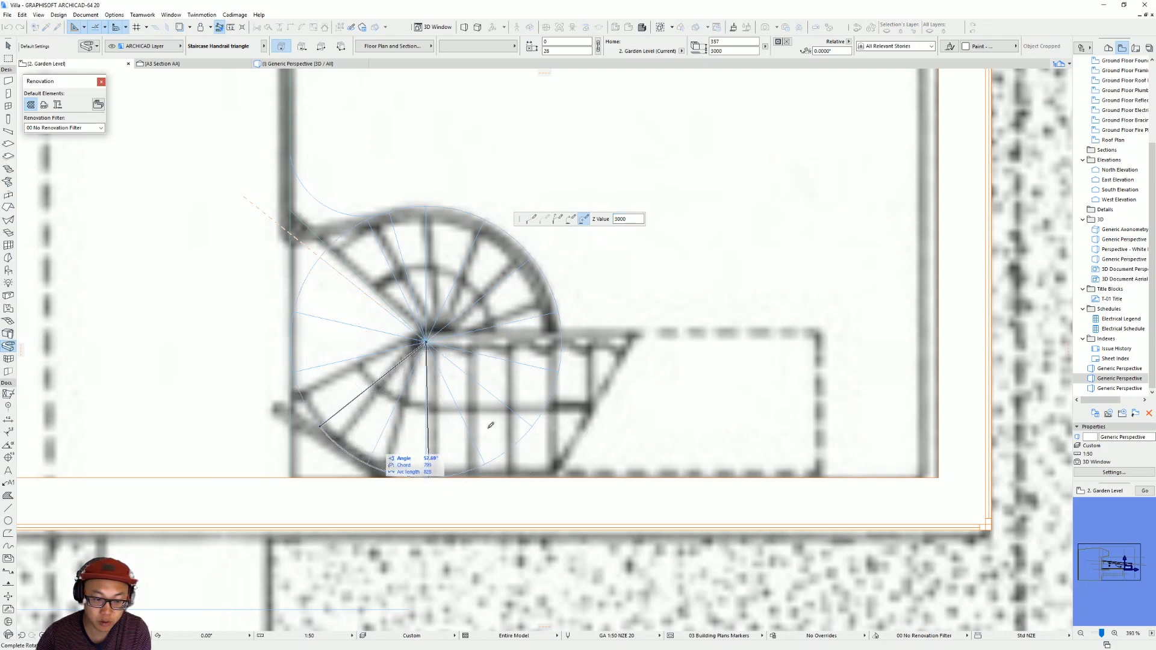
pyautogui.doubleClick(390, 210)
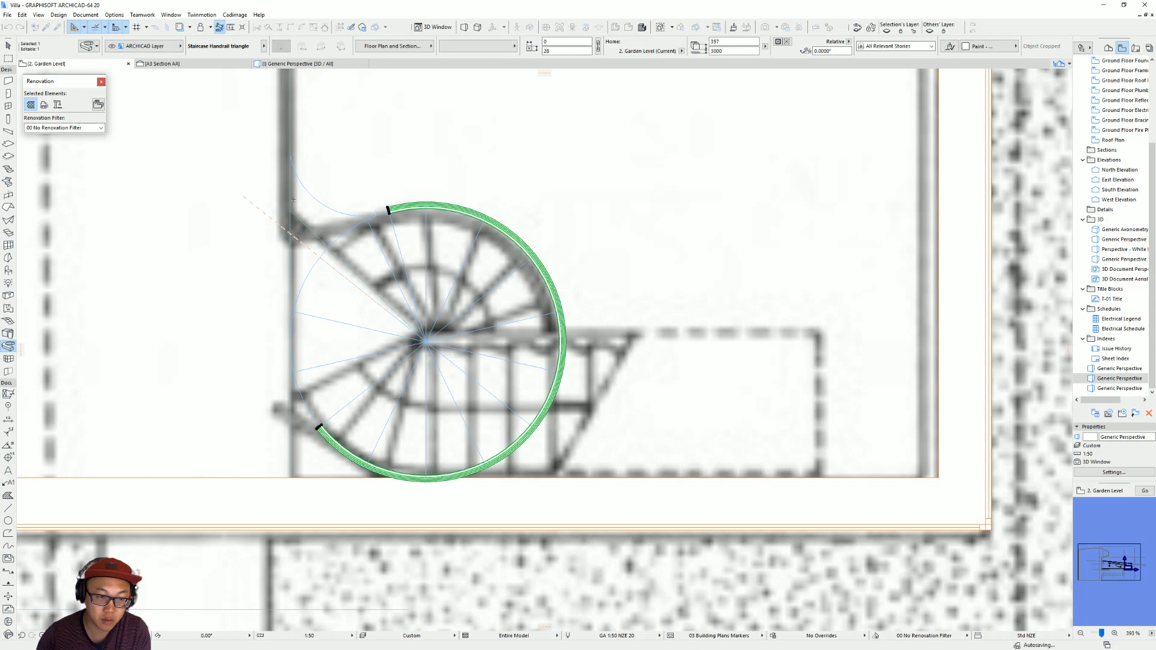
pyautogui.scroll(2, 383, 206)
pyautogui.moveTo(382, 207); pyautogui.dragTo(434, 292, button='middle')
pyautogui.press('Escape')
pyautogui.press('Escape')
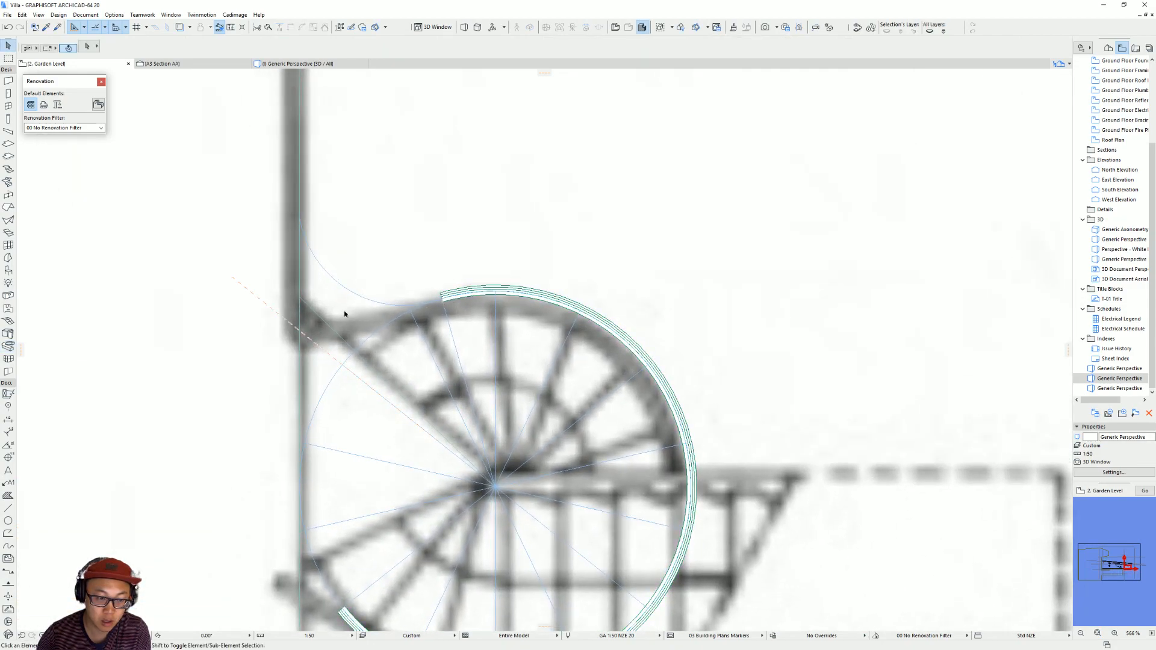
pyautogui.click(9, 347)
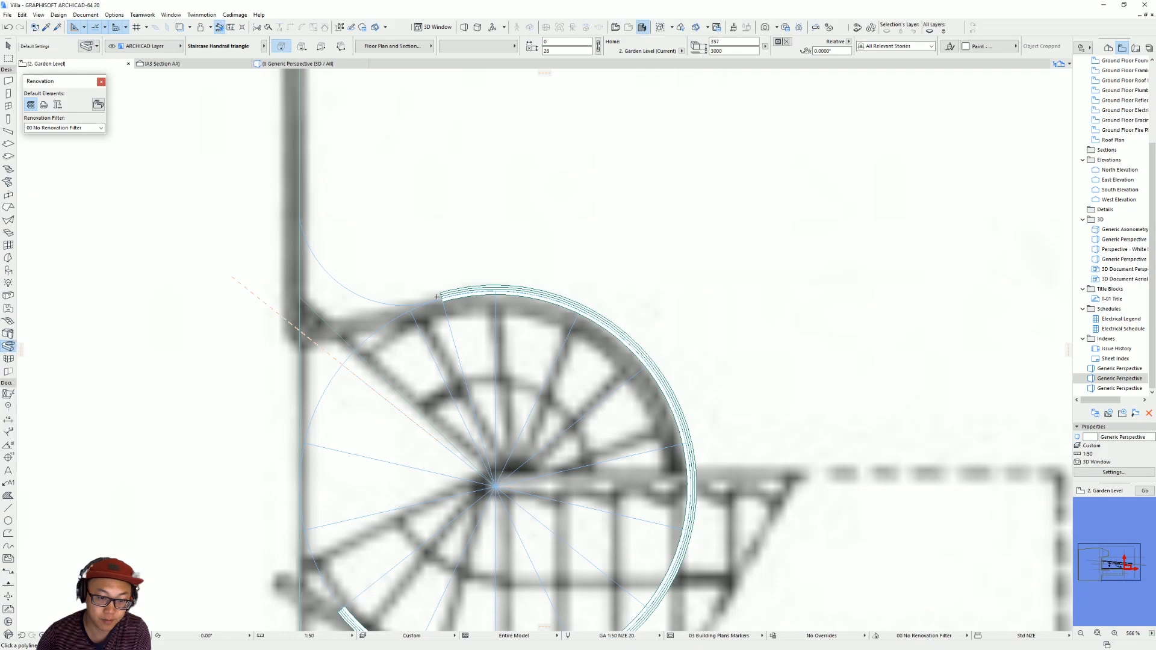
pyautogui.click(443, 298)
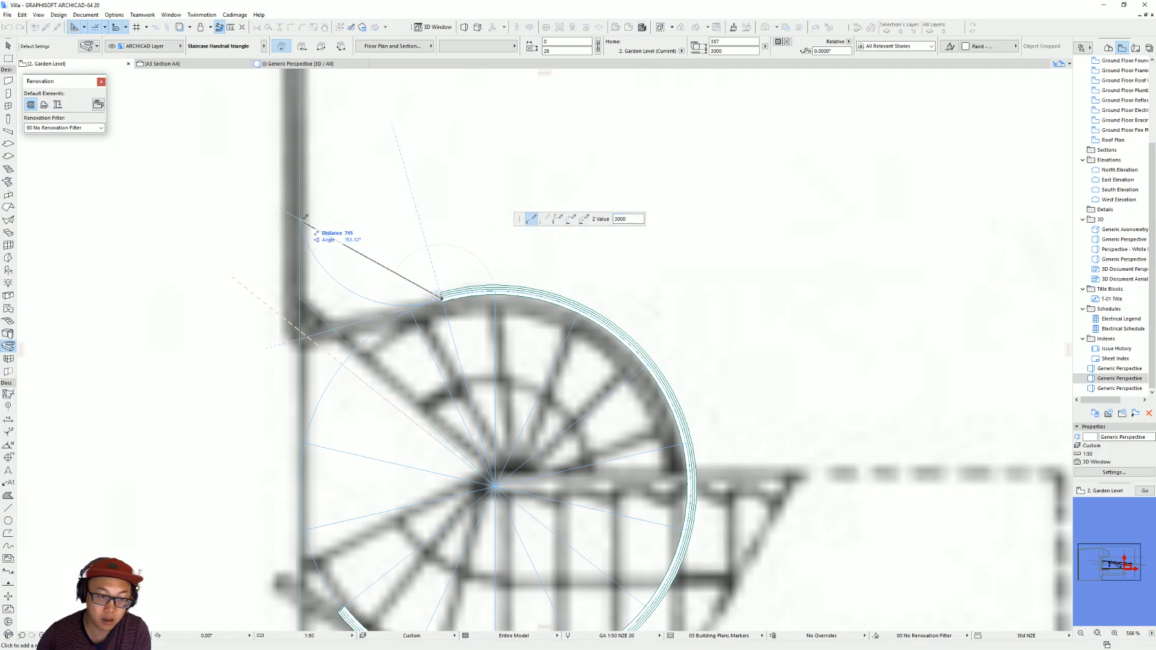
pyautogui.click(300, 219)
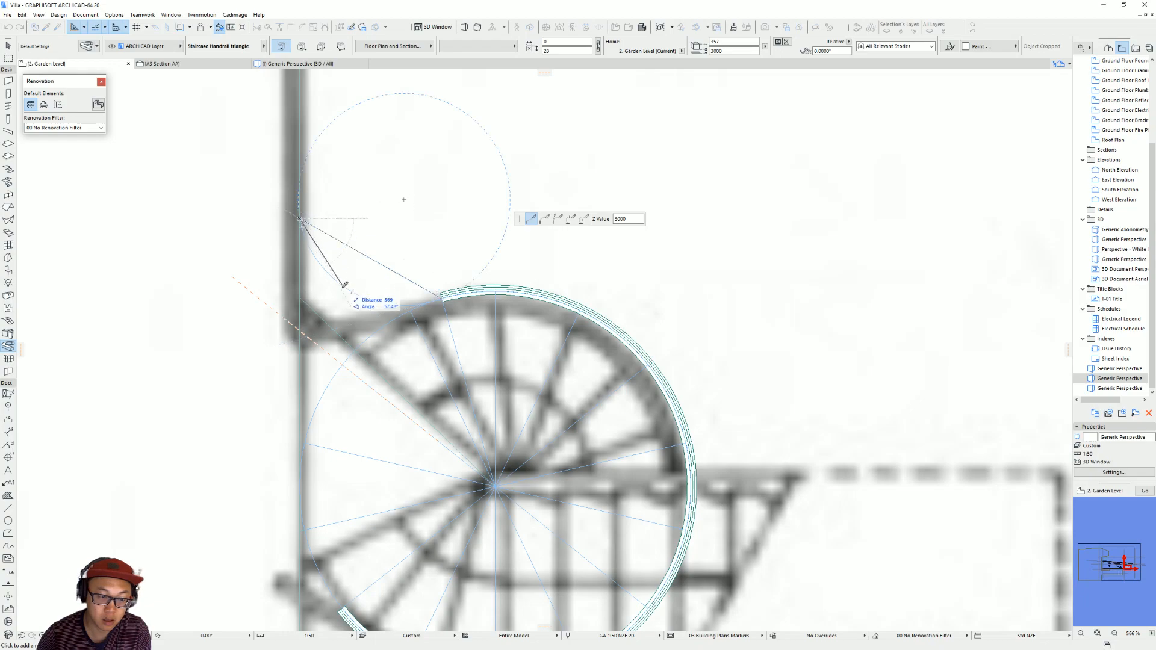
pyautogui.click(571, 222)
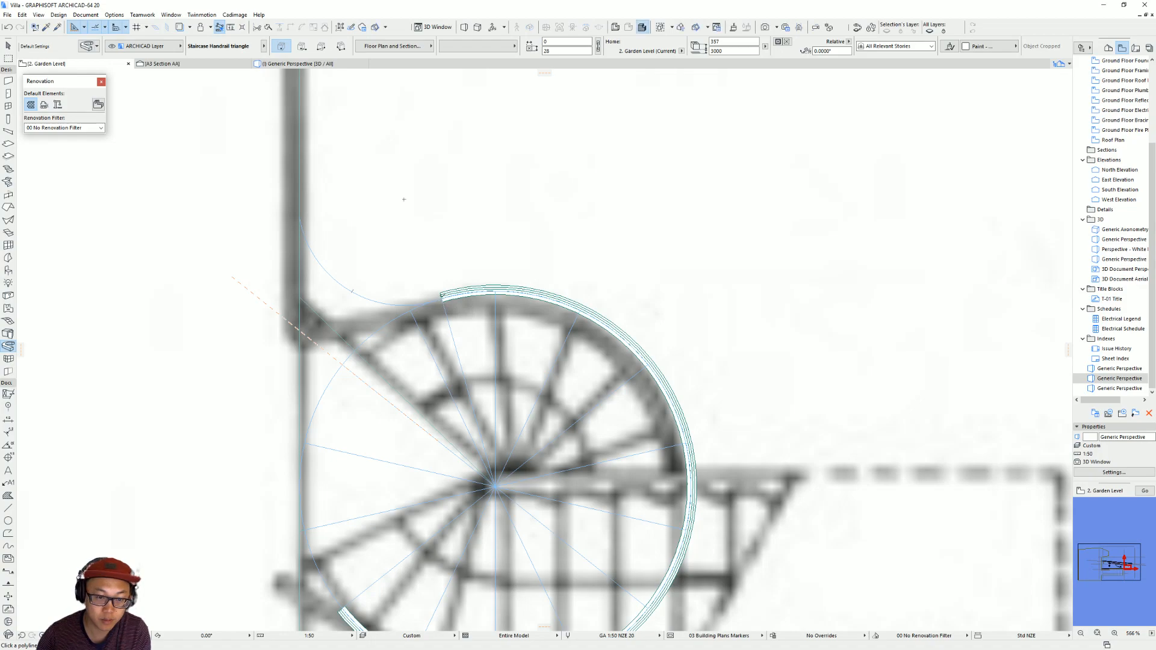
# Start a second handrail extrusion at the spiral arc's upper end with a centre-point arc along the connecting guide arc to the wall line.
pyautogui.click(442, 297)
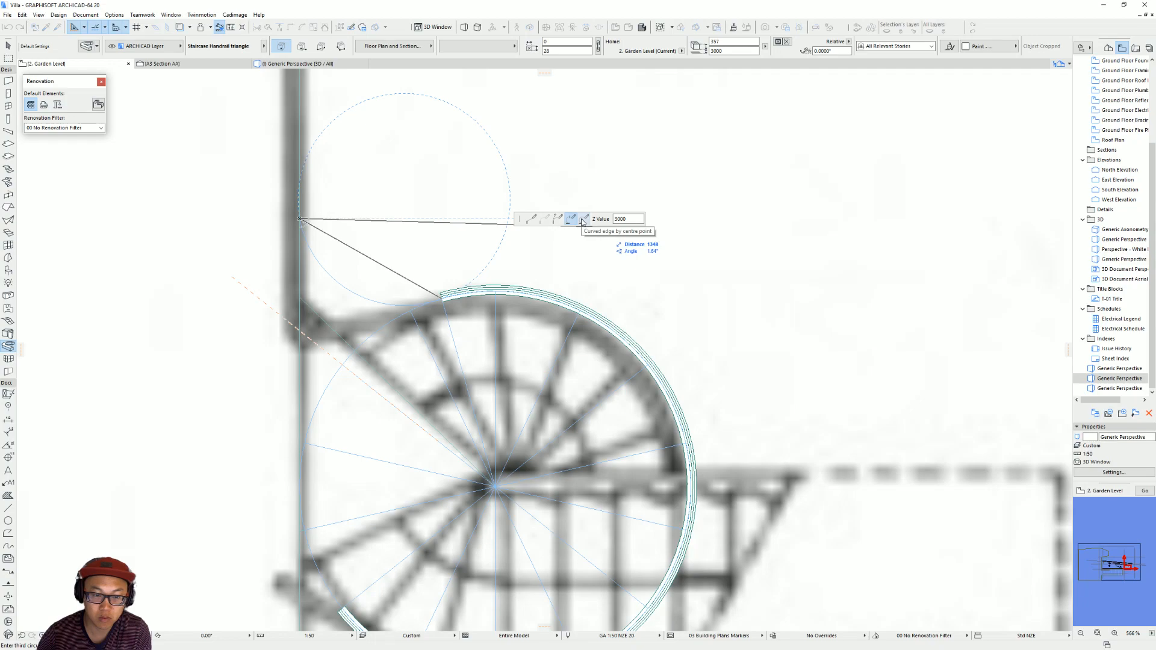
pyautogui.click(560, 220)
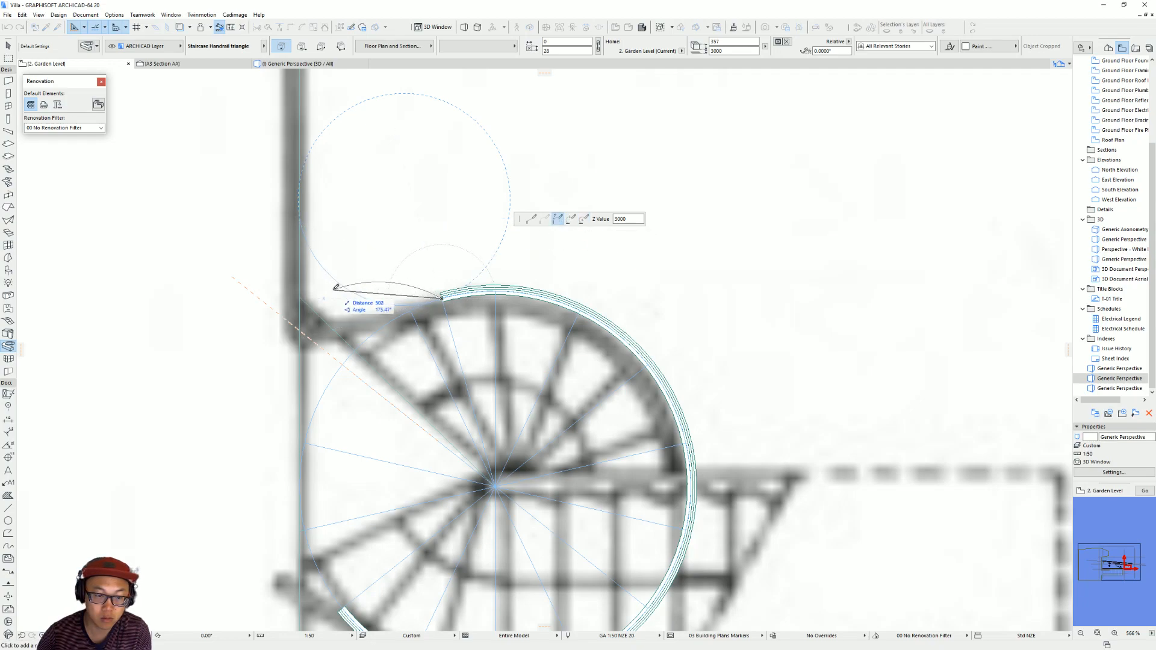
pyautogui.click(574, 219)
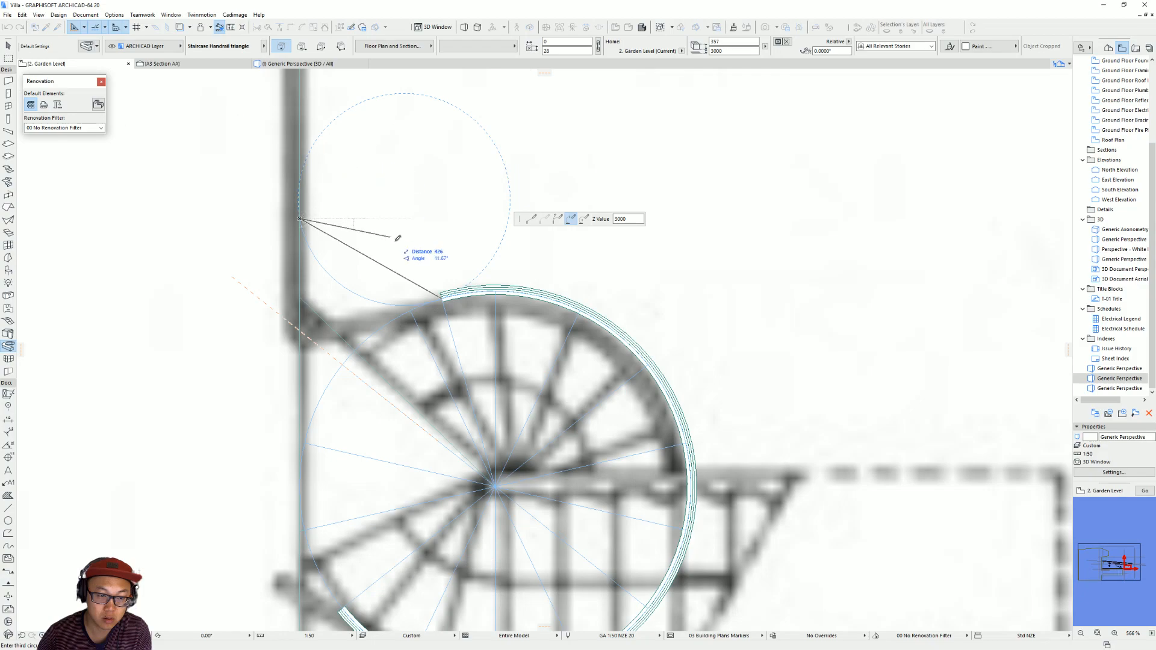
pyautogui.scroll(-3, 288, 341)
pyautogui.moveTo(288, 341); pyautogui.dragTo(363, 392, button='middle')
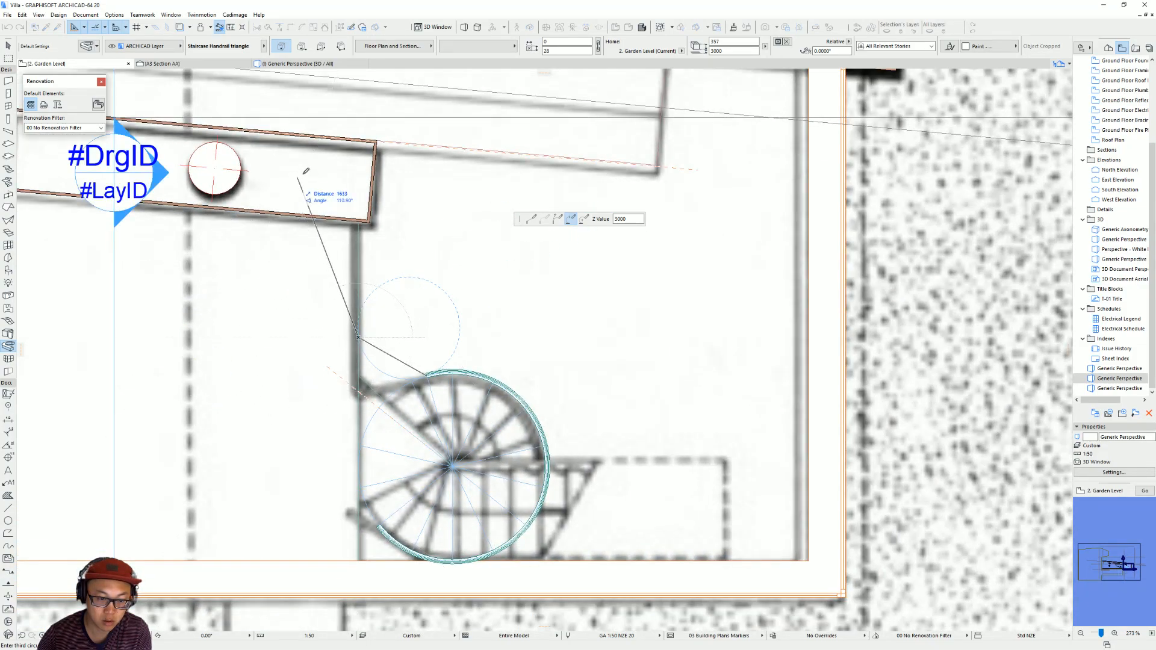
pyautogui.scroll(2, 560, 269)
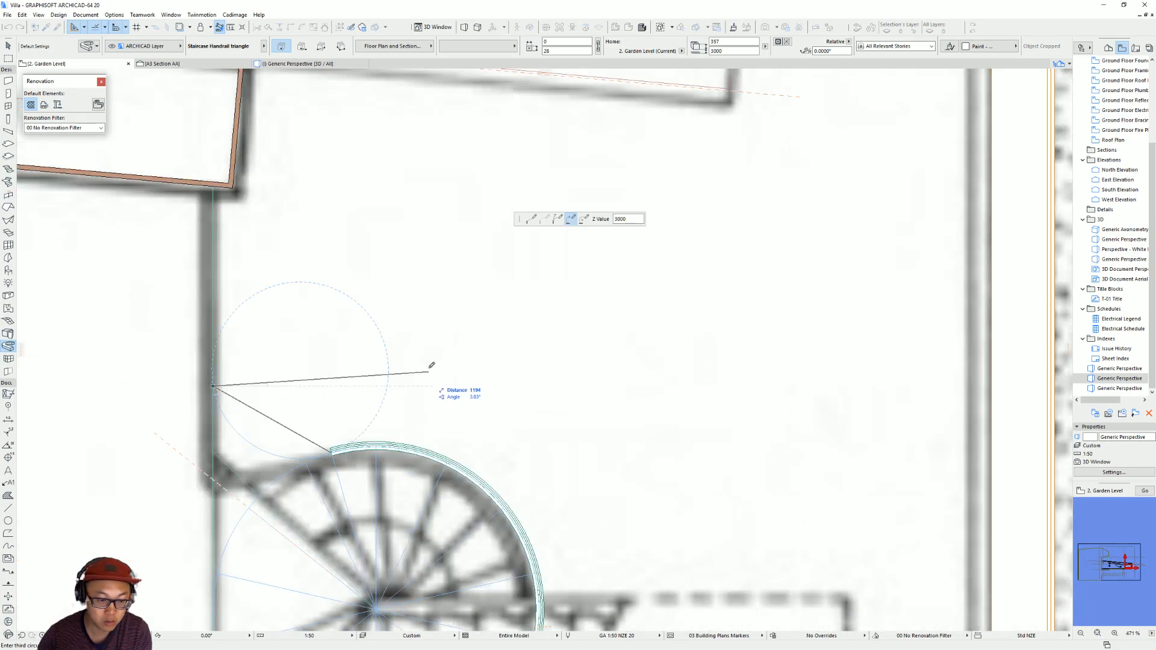
pyautogui.click(584, 218)
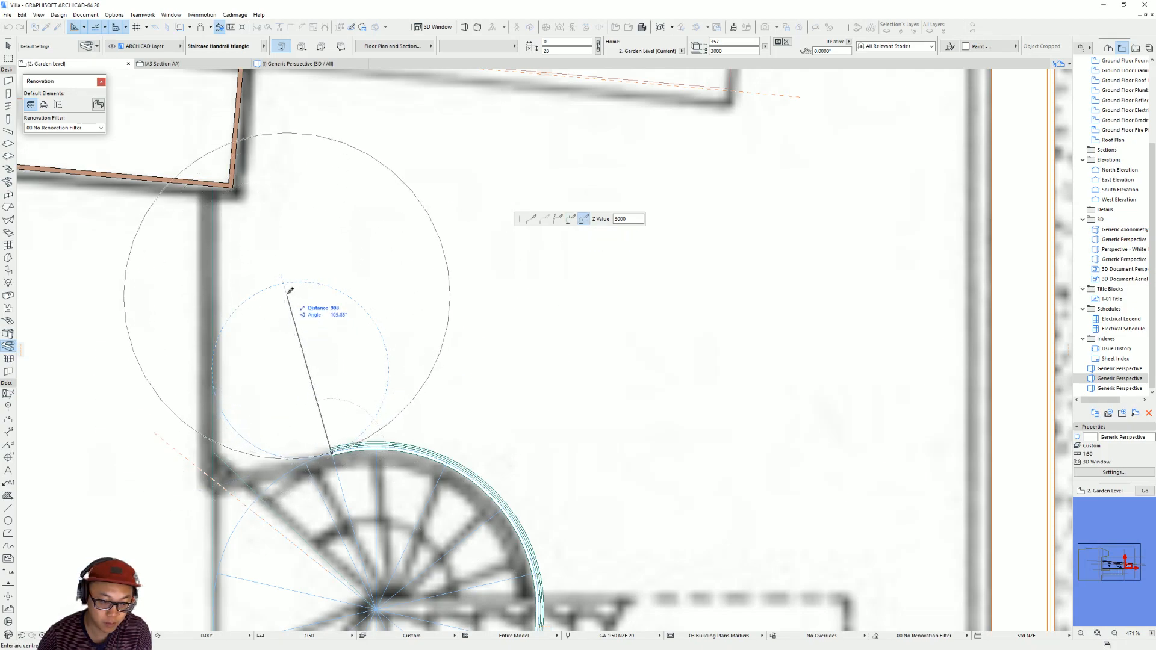
pyautogui.click(301, 369)
pyautogui.click(213, 386)
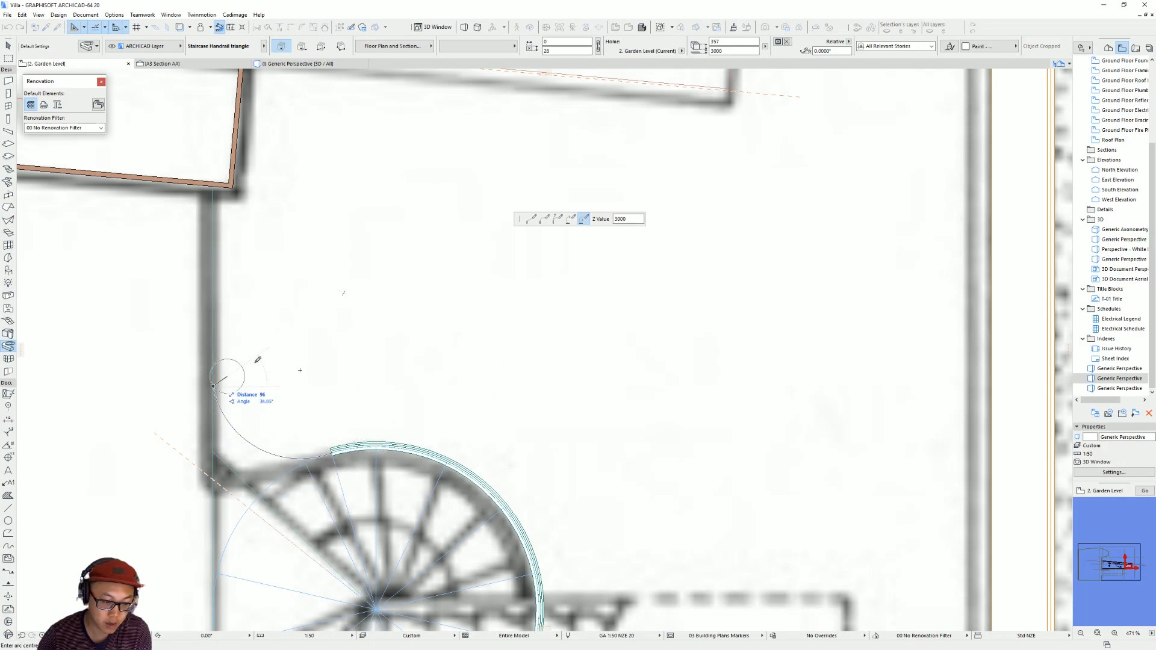
# Finish the second handrail path with a straight segment about 1104 mm long up the wall line.
pyautogui.click(532, 219)
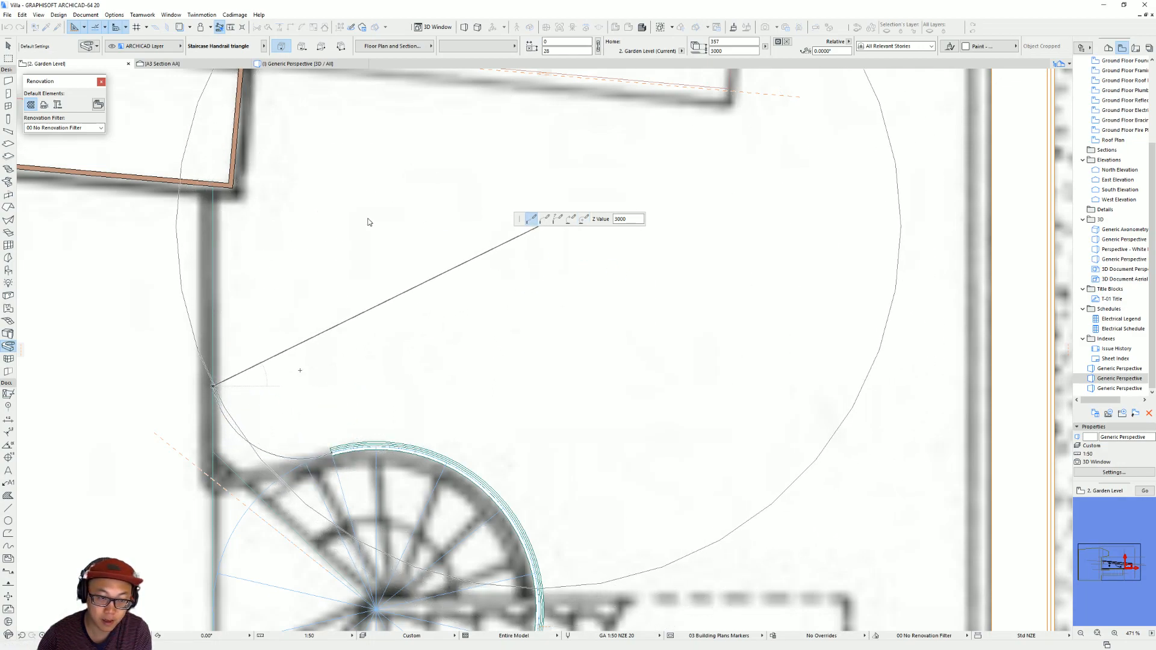
pyautogui.doubleClick(214, 186)
pyautogui.scroll(-2, 334, 407)
pyautogui.moveTo(380, 405); pyautogui.dragTo(495, 372, button='middle')
pyautogui.press('Escape')
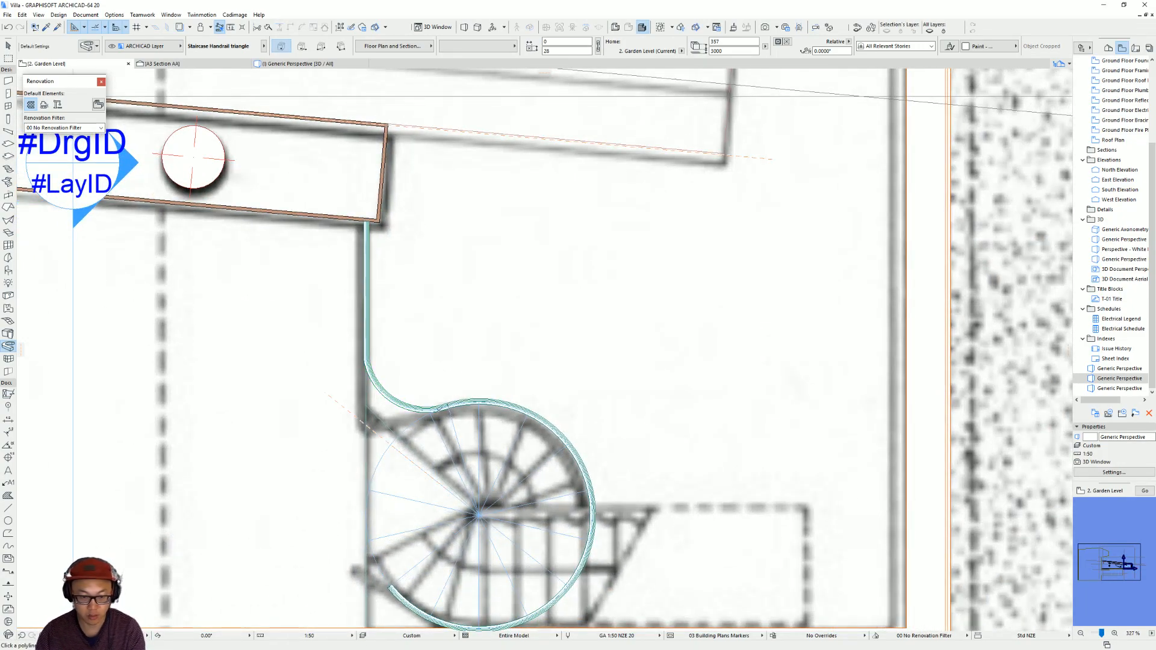
# In the 3D view, set the spiral handrail arc's home story to 1. Street Level and its base elevation to 1000.
pyautogui.press('F3')
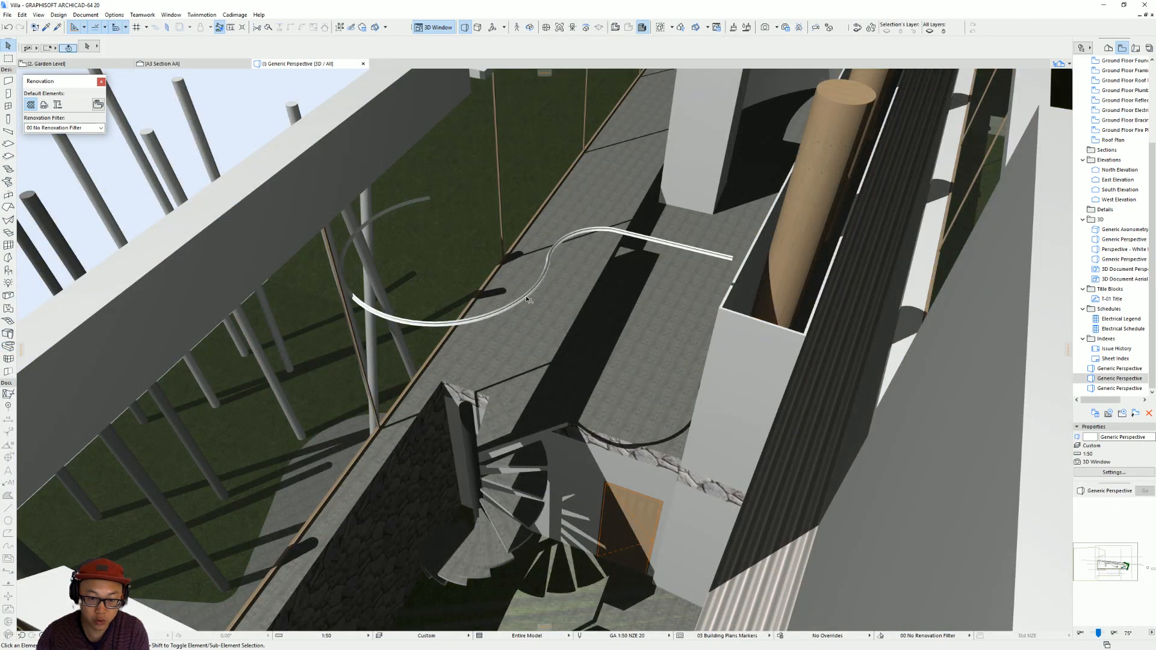
pyautogui.click(527, 297)
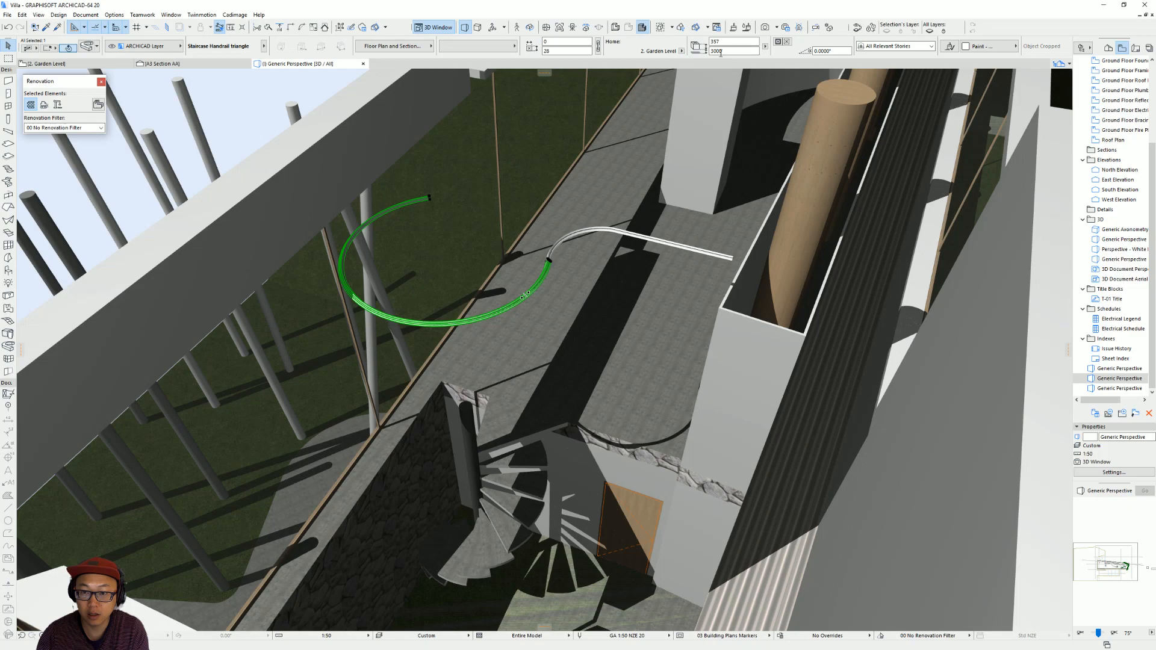
pyautogui.click(682, 51)
pyautogui.click(711, 75)
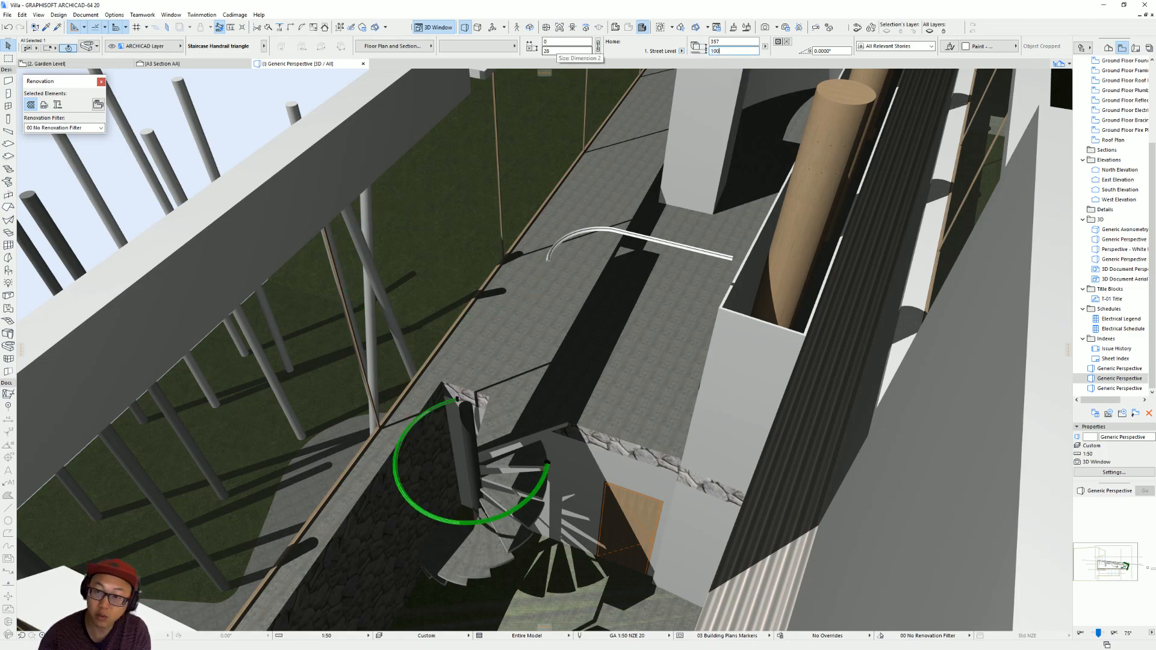
pyautogui.press('Return')
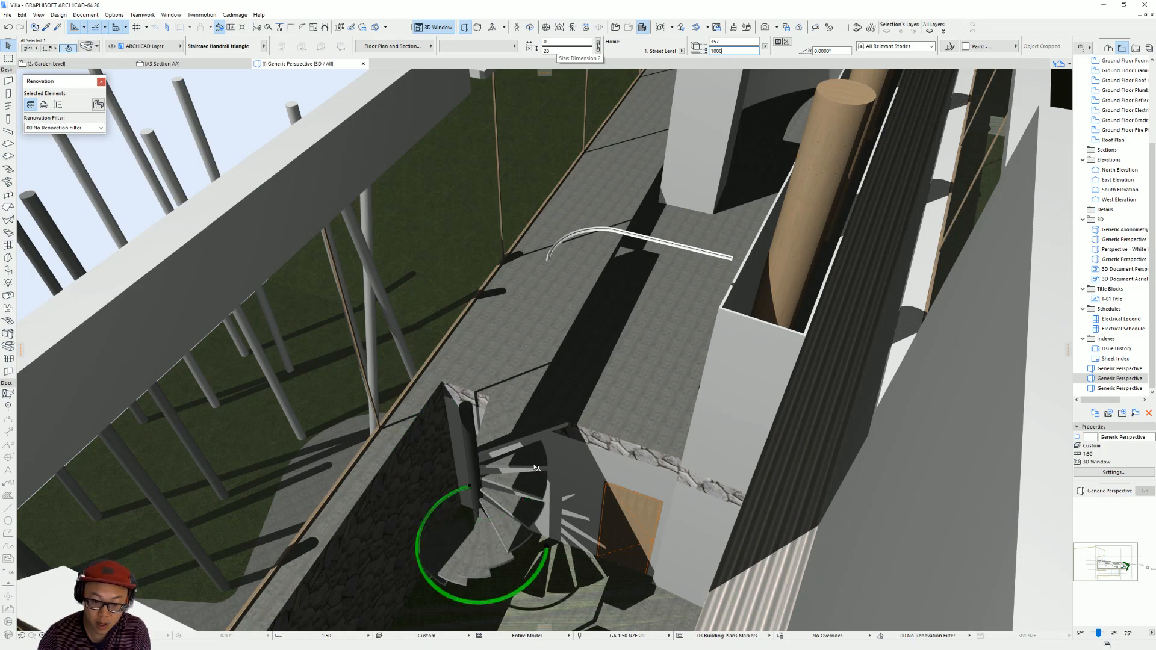
# Raise the triangular landing slab at the top of the spiral stair vertically by 1000.
pyautogui.keyDown('shift'); pyautogui.moveTo(766, 456); pyautogui.dragTo(542, 447, button='middle'); pyautogui.keyUp('shift')
pyautogui.scroll(2, 506, 449)
pyautogui.click(588, 426)
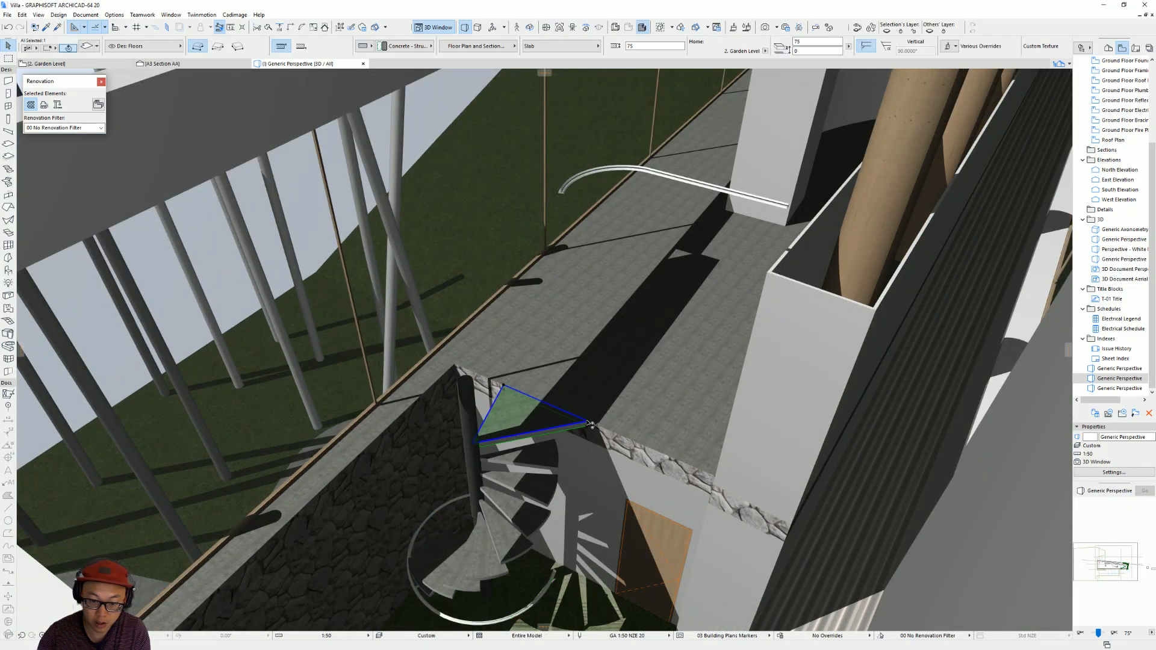
pyautogui.click(589, 424)
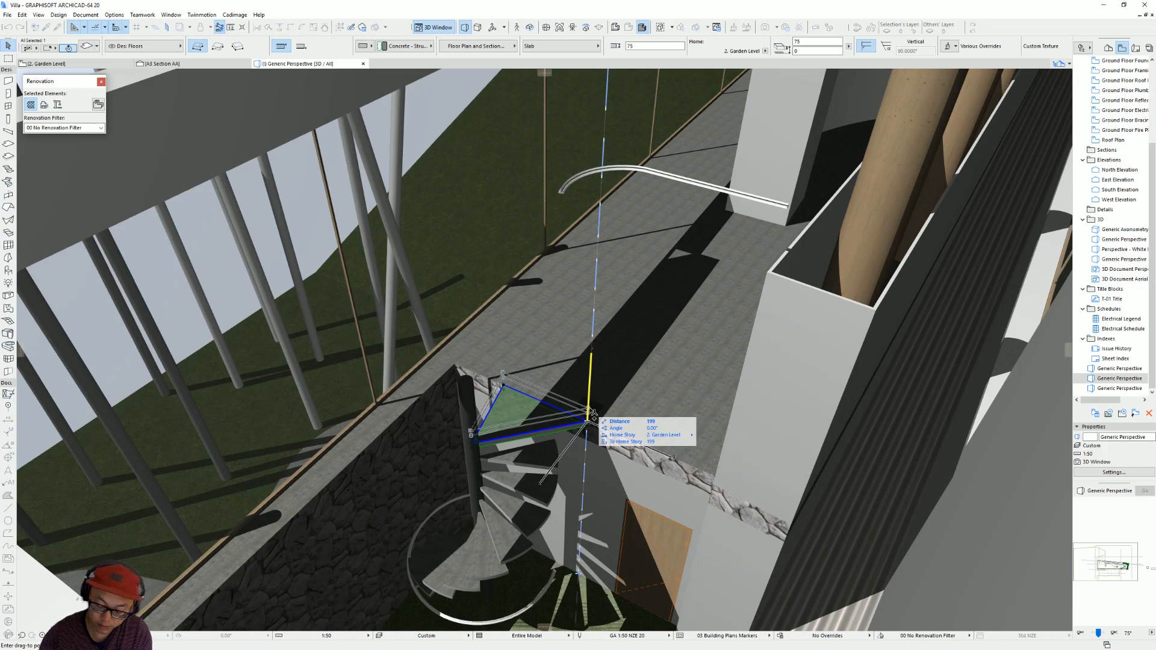
pyautogui.write('1000')
pyautogui.press('Return')
pyautogui.scroll(2, 575, 376)
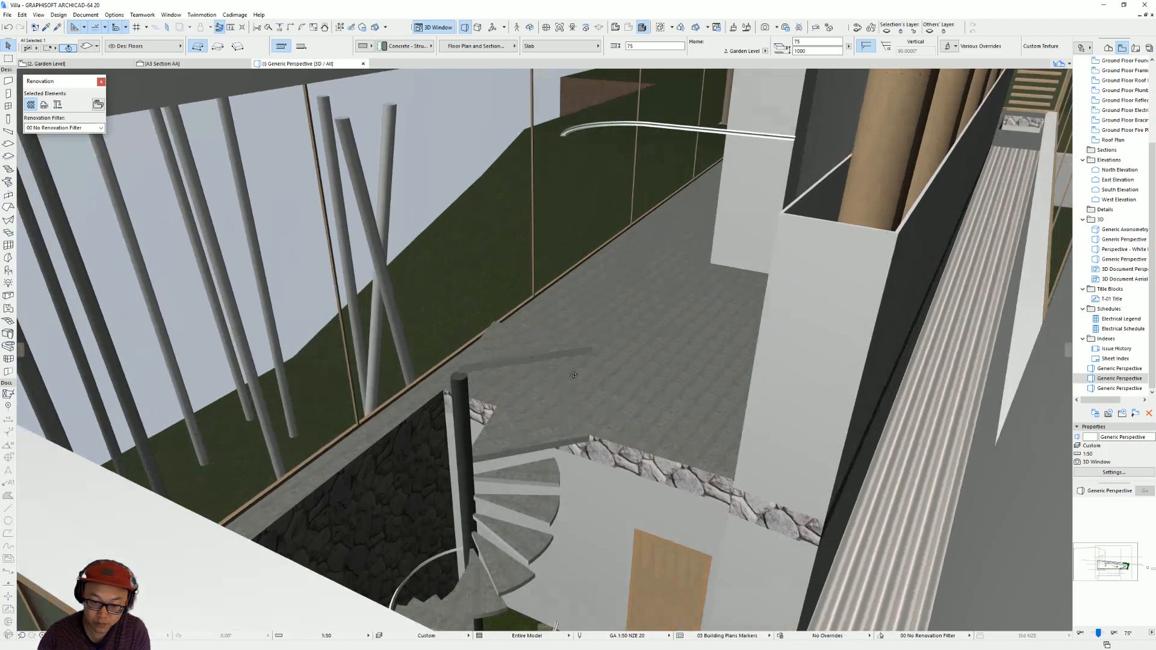
# Try to stretch the spiral handrail arc's upper-flight end node outward beside the timber door.
pyautogui.keyDown('shift'); pyautogui.moveTo(549, 558); pyautogui.dragTo(551, 585, button='middle'); pyautogui.keyUp('shift')
pyautogui.click(551, 585)
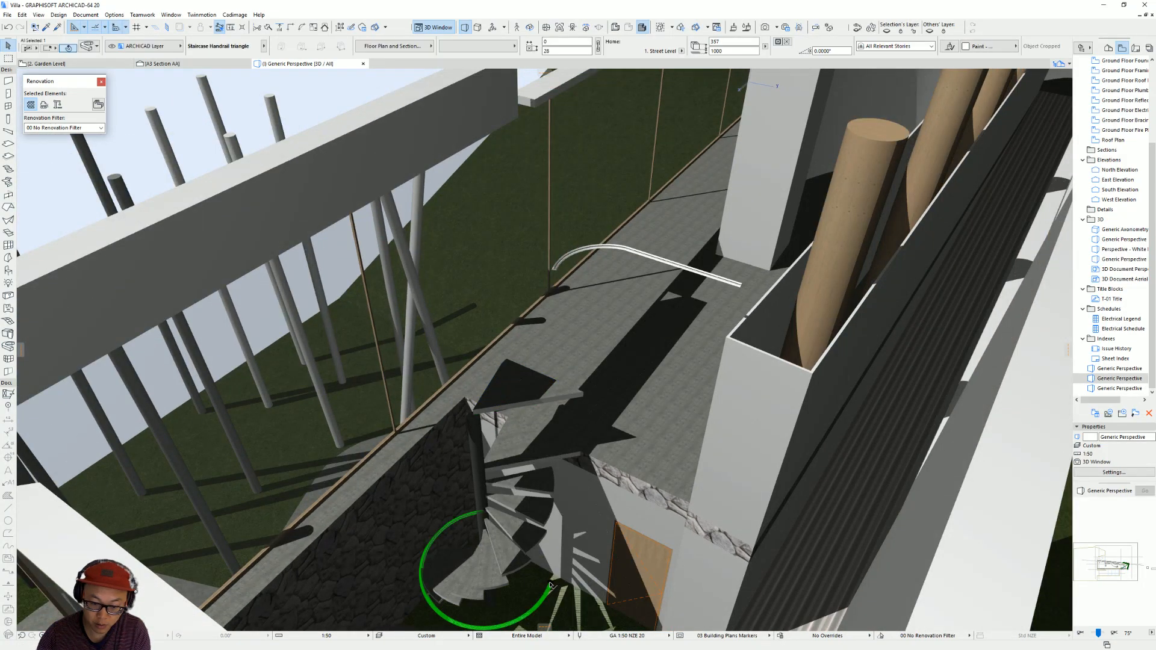
pyautogui.click(551, 584)
pyautogui.click(650, 527)
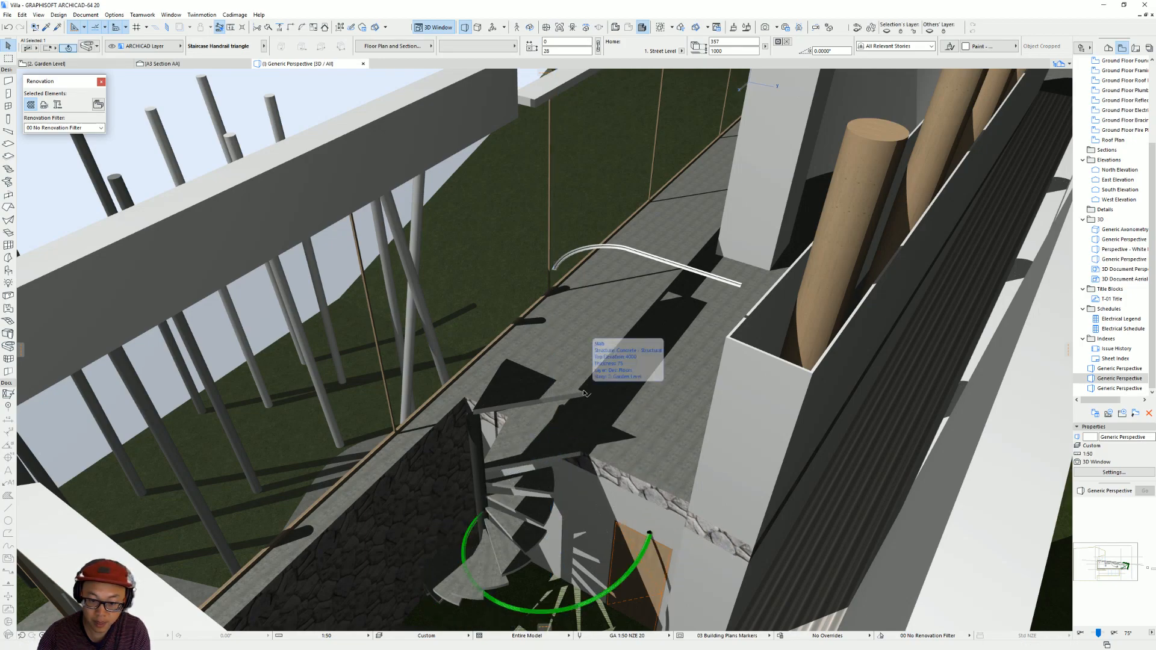
# Stretch the spiral handrail's end node vertically up to the height of the raised triangular slab's corner.
pyautogui.keyDown('shift'); pyautogui.click(584, 393); pyautogui.keyUp('shift')
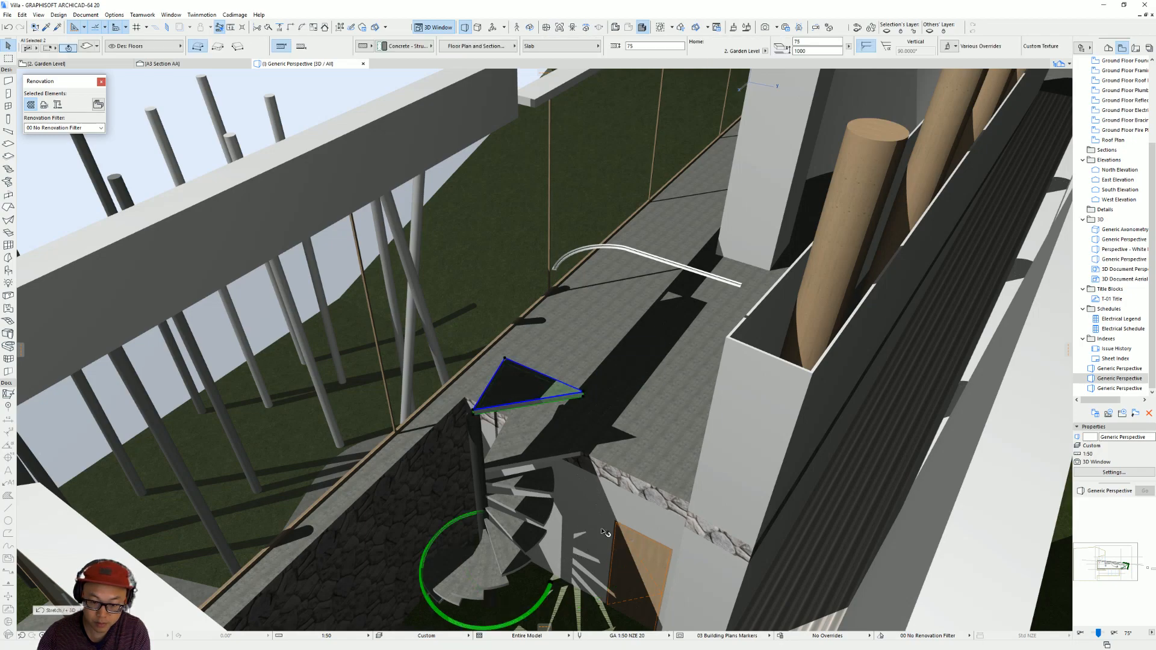
pyautogui.click(551, 584)
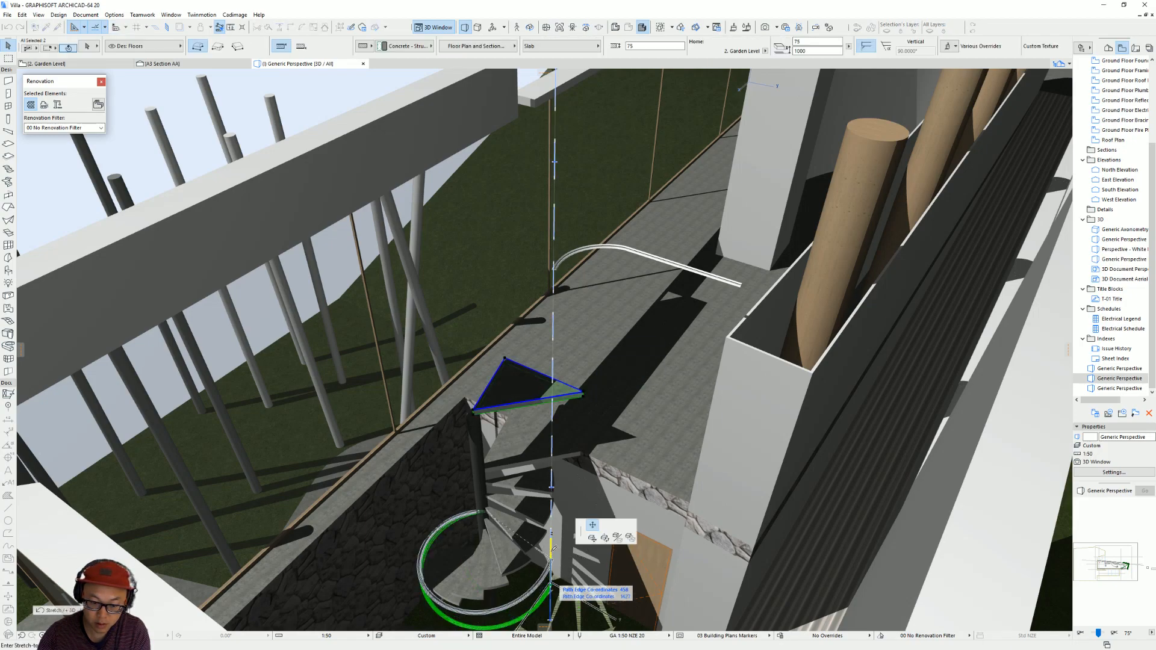
pyautogui.click(585, 393)
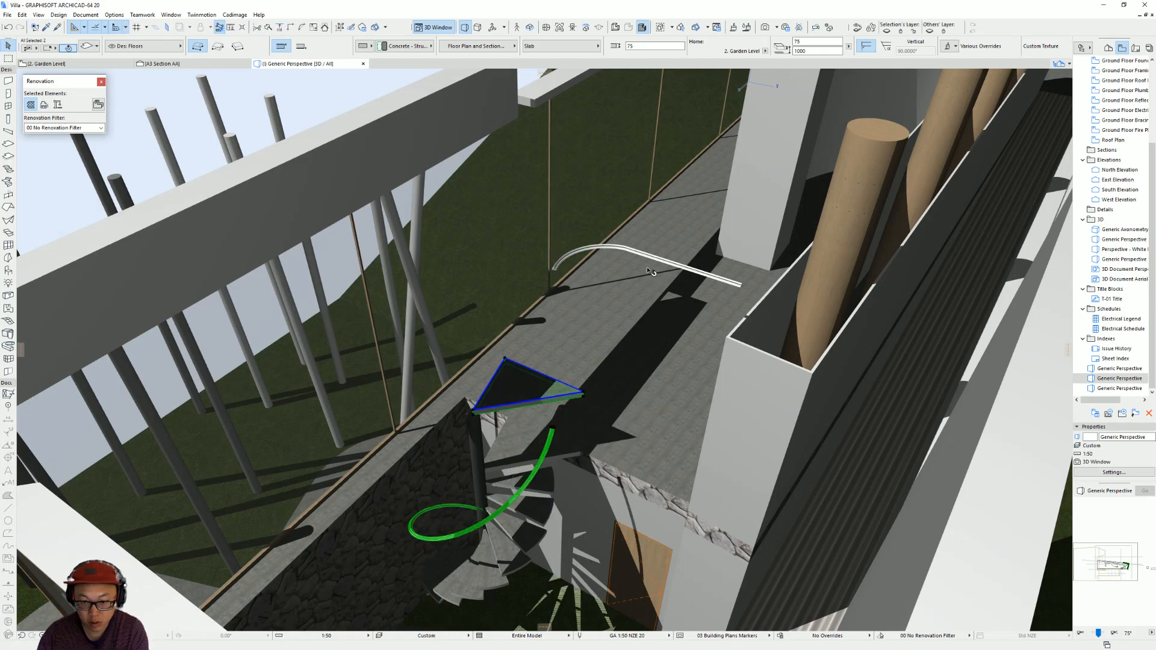
# Lower the level wall handrail piece vertically to the height of the spiral handrail's upper end.
pyautogui.click(625, 252)
pyautogui.hotkey('ctrl', 'd')
pyautogui.click(626, 249)
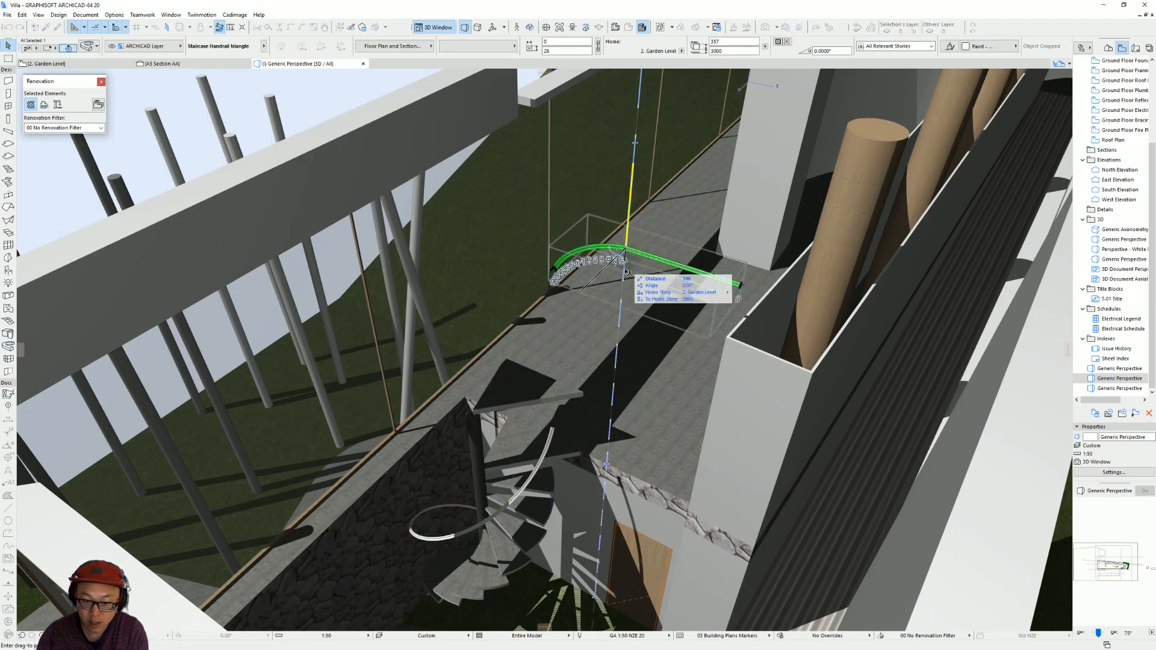
pyautogui.click(572, 426)
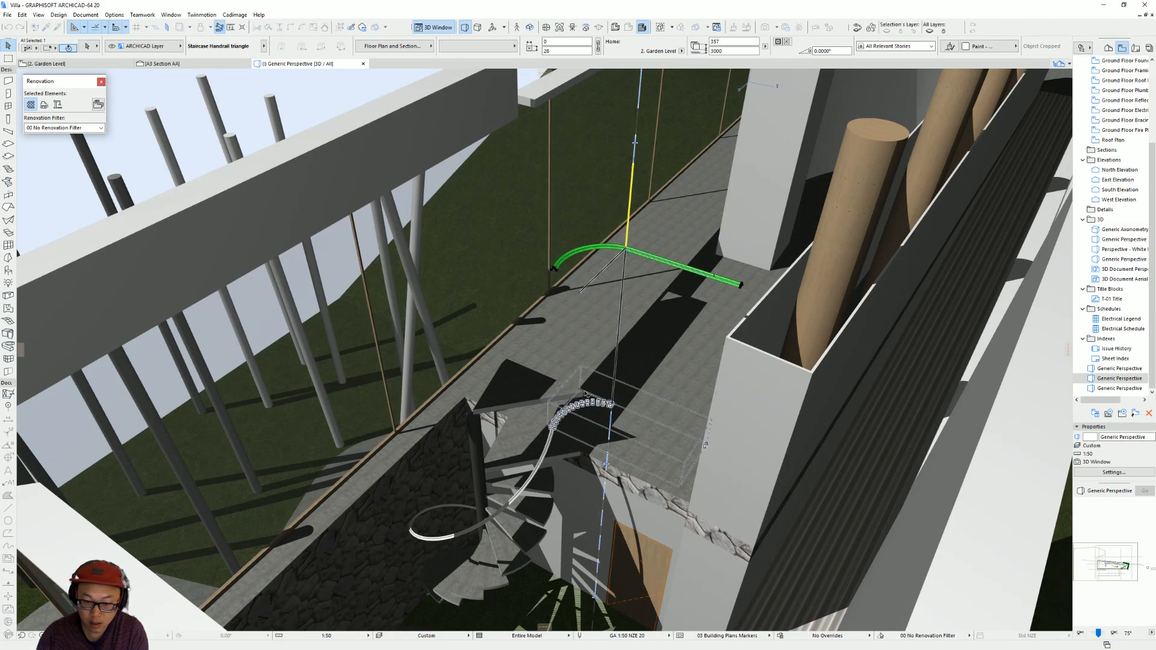
pyautogui.press('Escape')
# Set the spiral handrail arc's base elevation to 900 relative to its home story.
pyautogui.scroll(4, 569, 452)
pyautogui.keyDown('shift'); pyautogui.moveTo(568, 452); pyautogui.dragTo(589, 288, button='middle'); pyautogui.keyUp('shift')
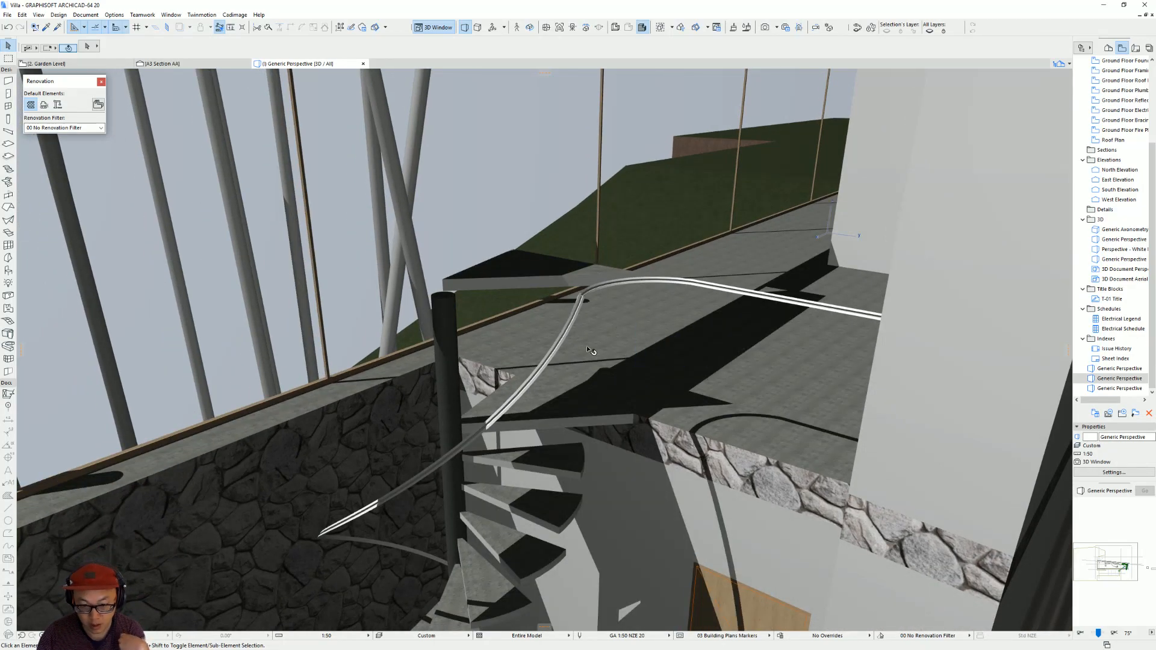
pyautogui.click(573, 317)
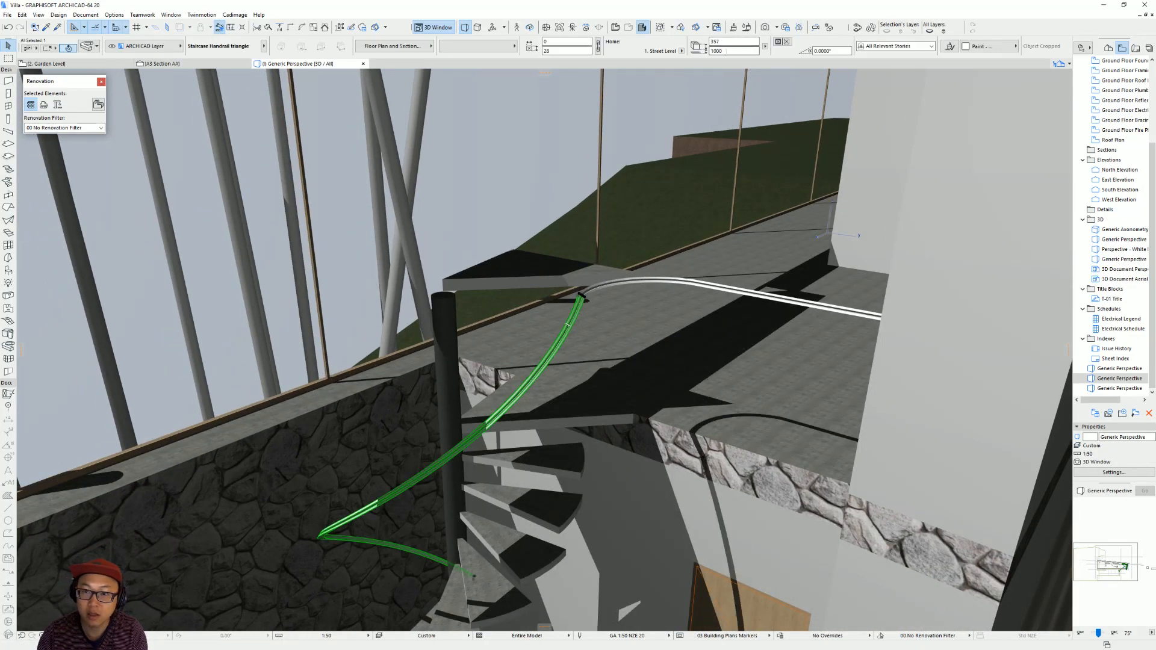
pyautogui.write('90')
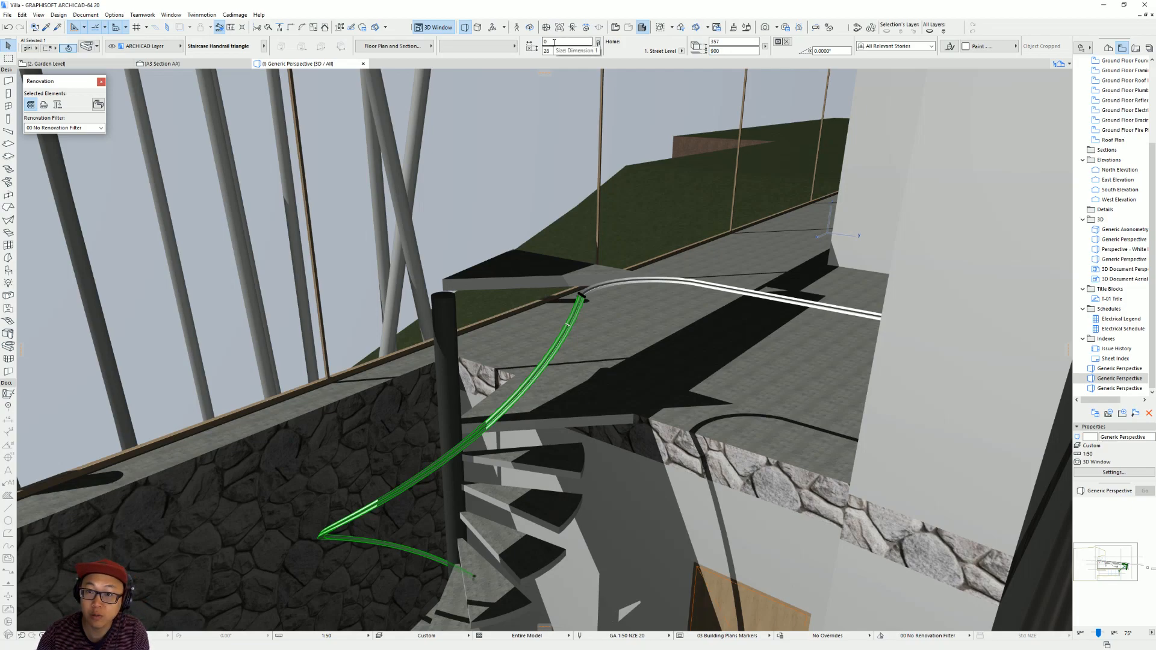
pyautogui.press('Return')
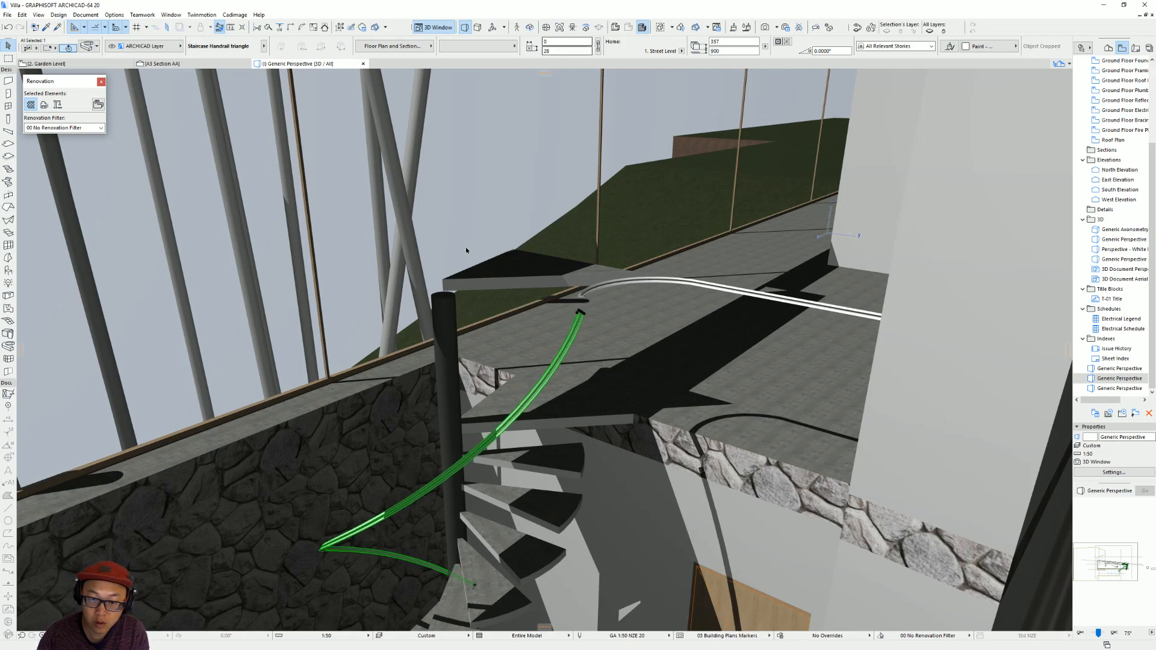
# Stretch the curved end node of the level handrail down onto the spiral handrail's upper end.
pyautogui.click(588, 301)
pyautogui.click(583, 300)
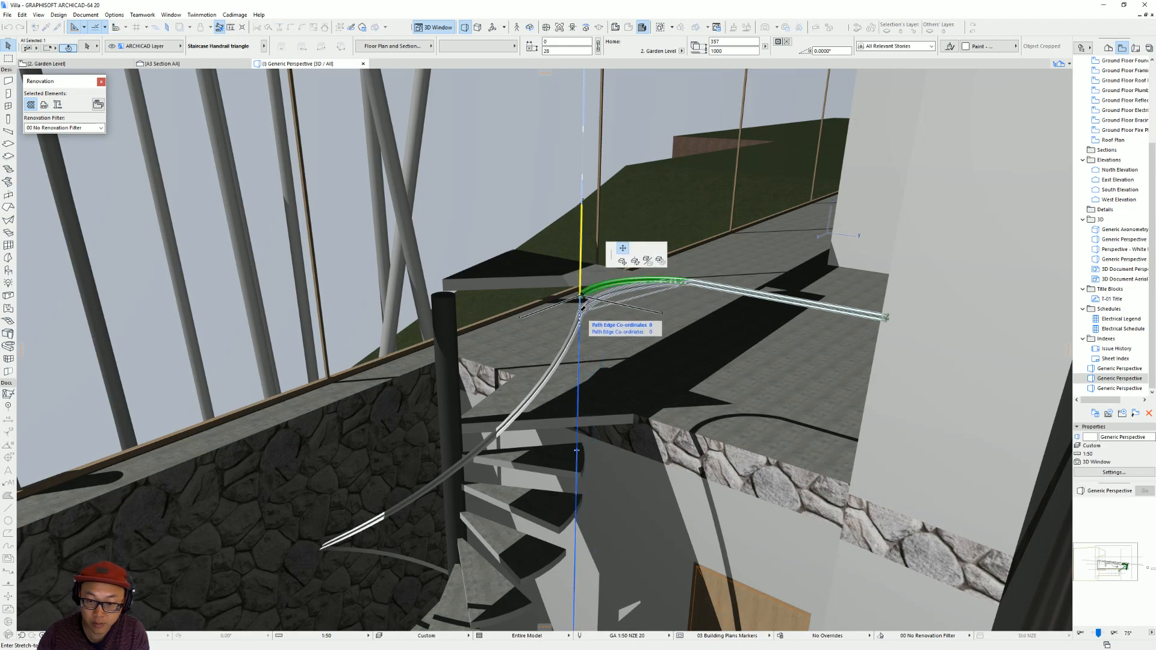
pyautogui.click(582, 311)
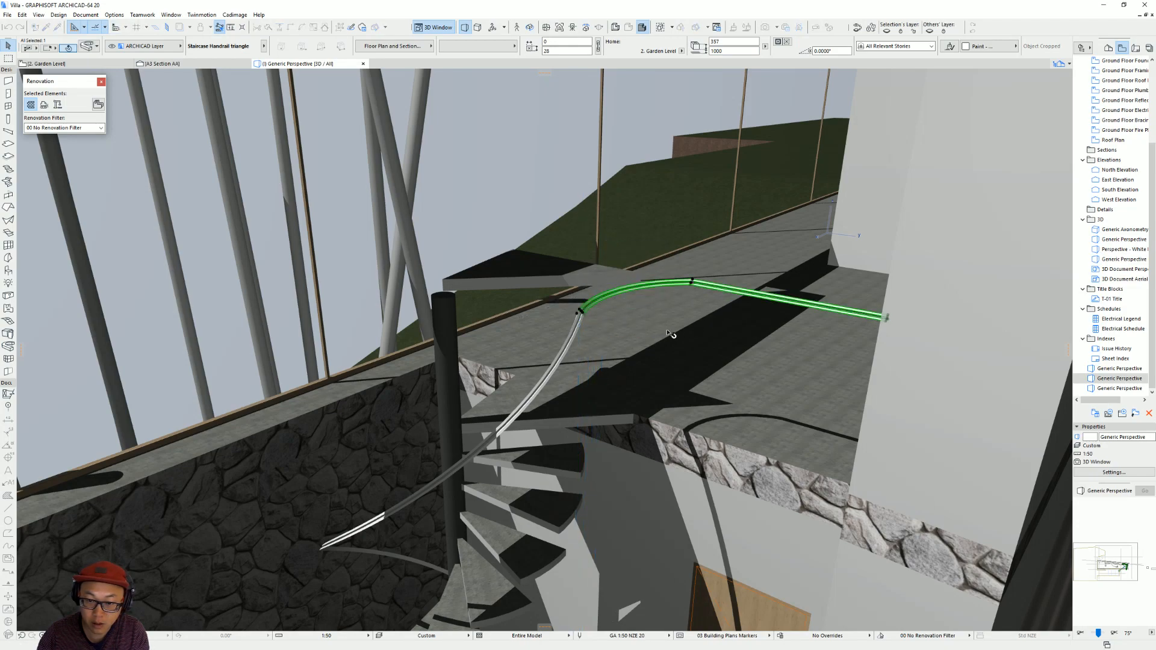
pyautogui.press('Escape')
# In the Garden Level plan, rotate the spiral handrail clockwise about the stair centre until its lower end reaches the stair opening's edge line.
pyautogui.keyDown('shift'); pyautogui.moveTo(595, 328); pyautogui.dragTo(580, 309, button='middle'); pyautogui.keyUp('shift')
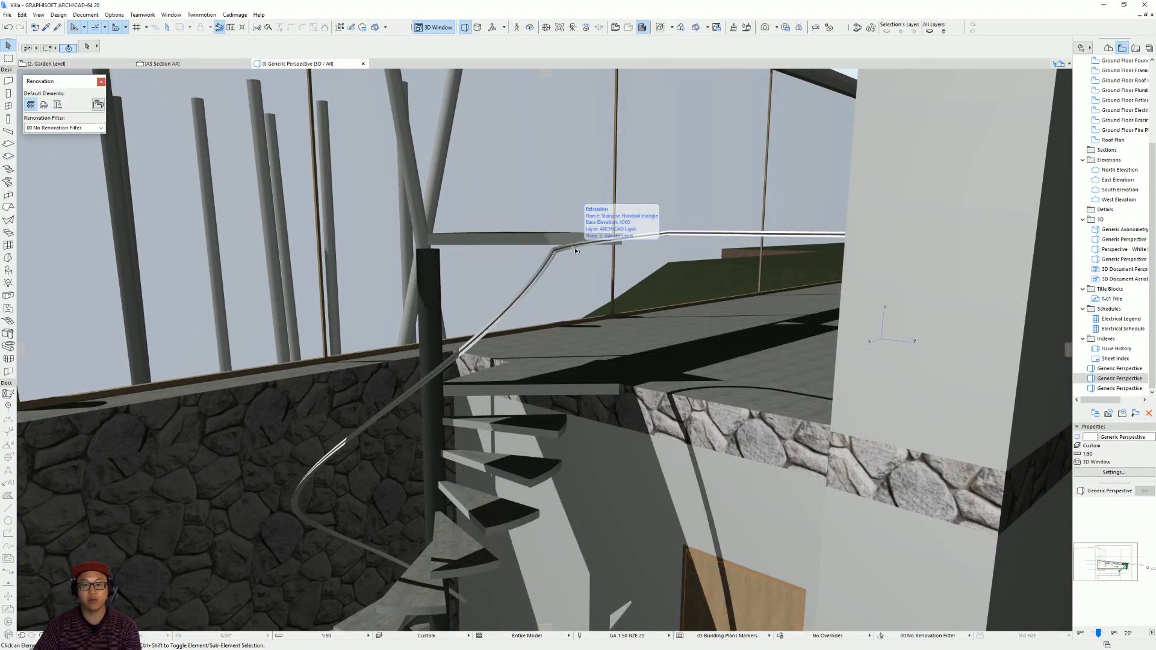
pyautogui.keyDown('shift'); pyautogui.moveTo(524, 327); pyautogui.dragTo(598, 355, button='middle'); pyautogui.keyUp('shift')
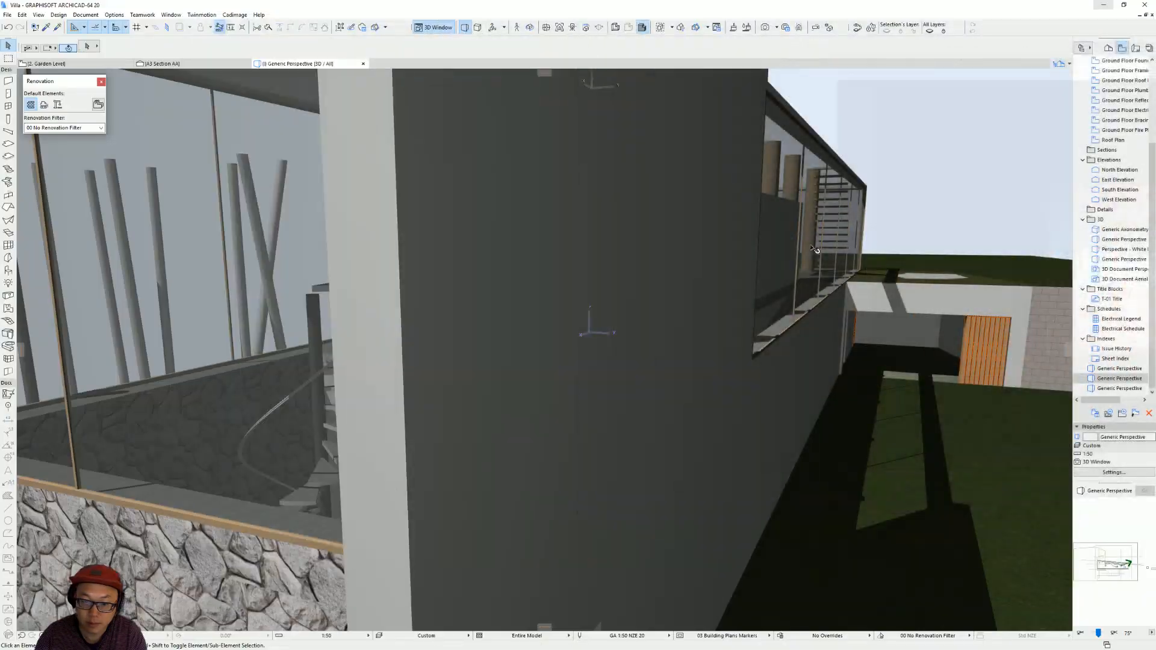
pyautogui.click(1104, 7)
pyautogui.press('F2')
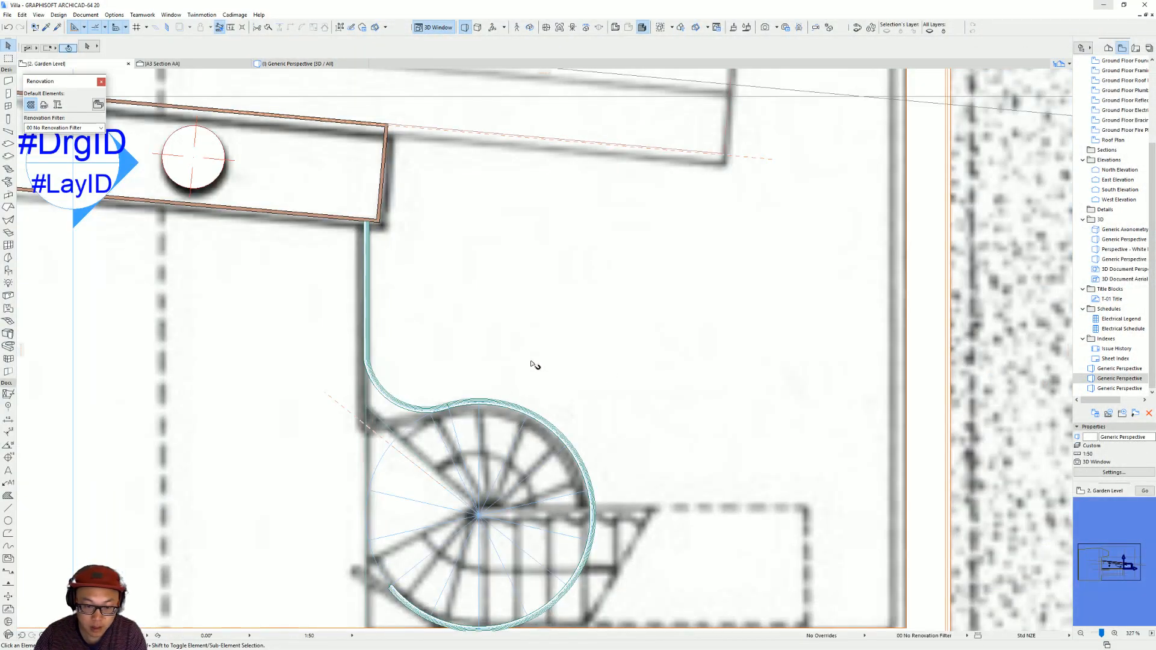
pyautogui.click(573, 330)
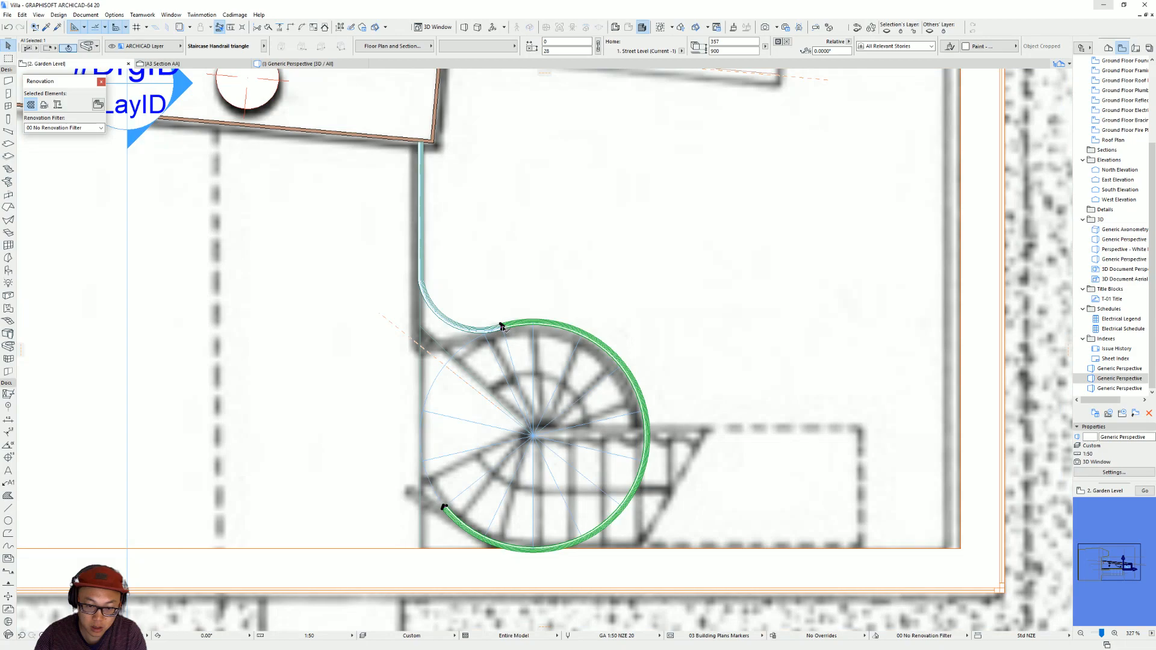
pyautogui.click(503, 327)
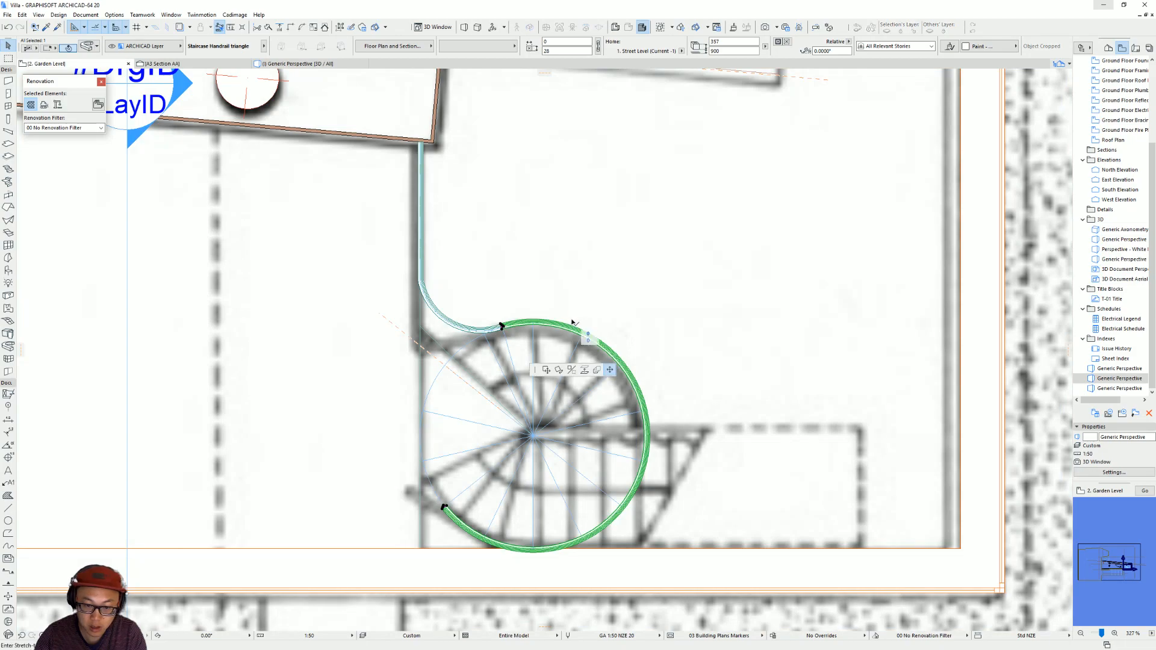
pyautogui.click(559, 371)
pyautogui.click(533, 436)
pyautogui.click(444, 508)
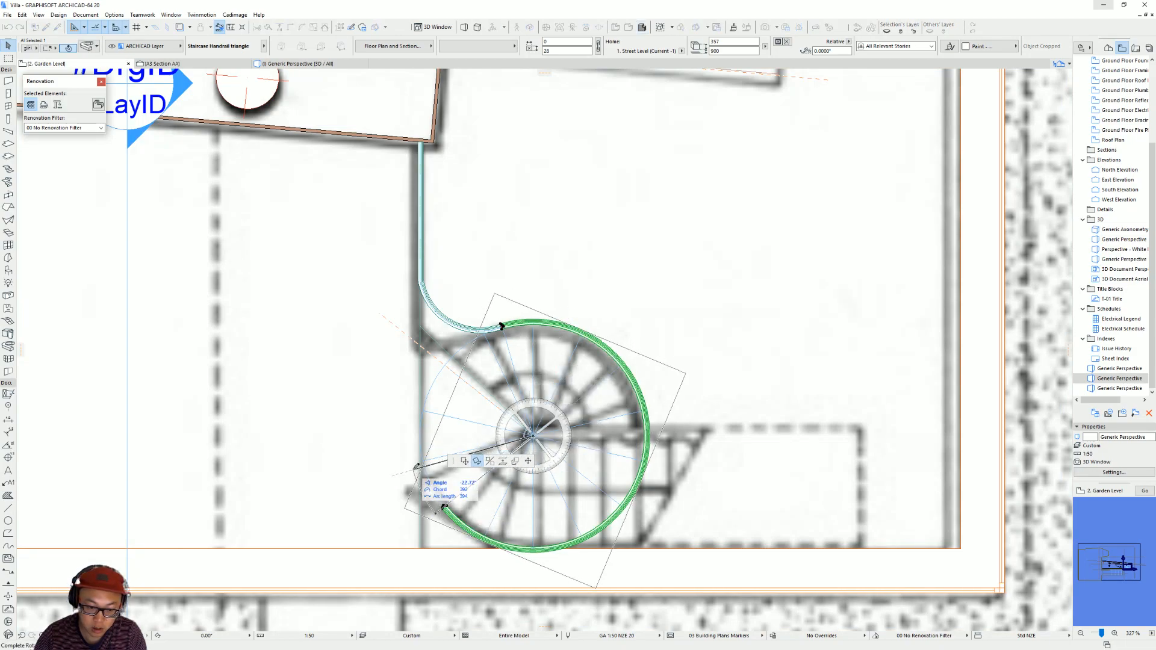
pyautogui.click(424, 462)
pyautogui.press('Escape')
pyautogui.press('F3')
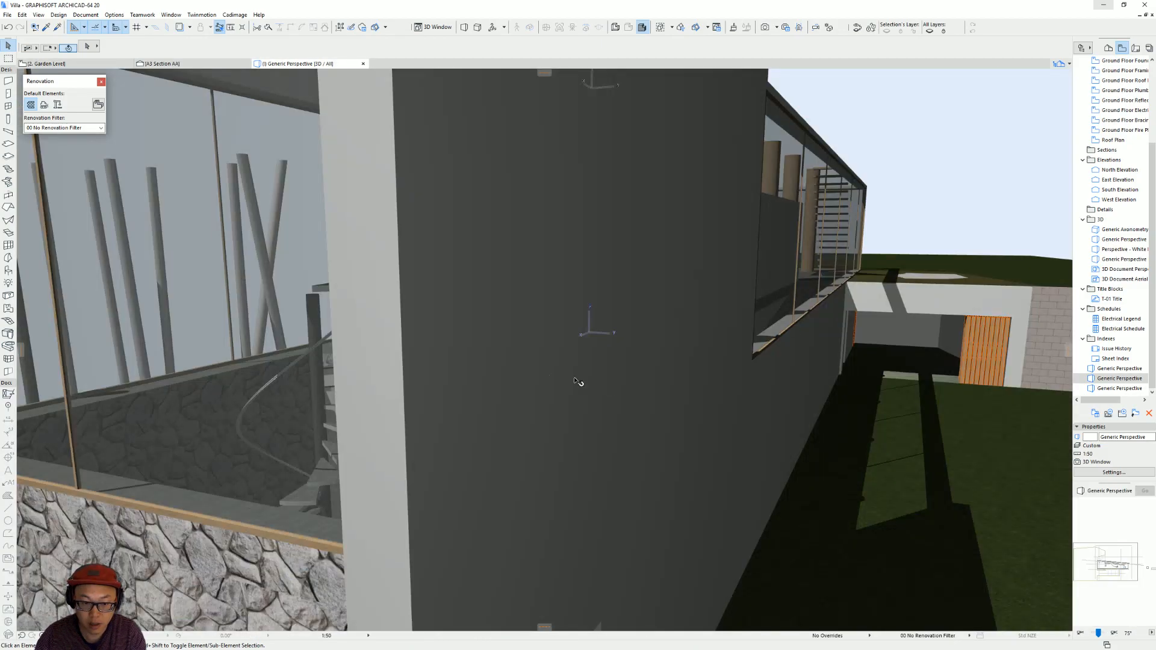
# In the 3D view, stretch the level handrail's curved end node to the rotated spiral handrail's upper end.
pyautogui.scroll(5, 362, 321)
pyautogui.keyDown('shift'); pyautogui.moveTo(361, 321); pyautogui.dragTo(511, 357, button='middle'); pyautogui.keyUp('shift')
pyautogui.click(560, 256)
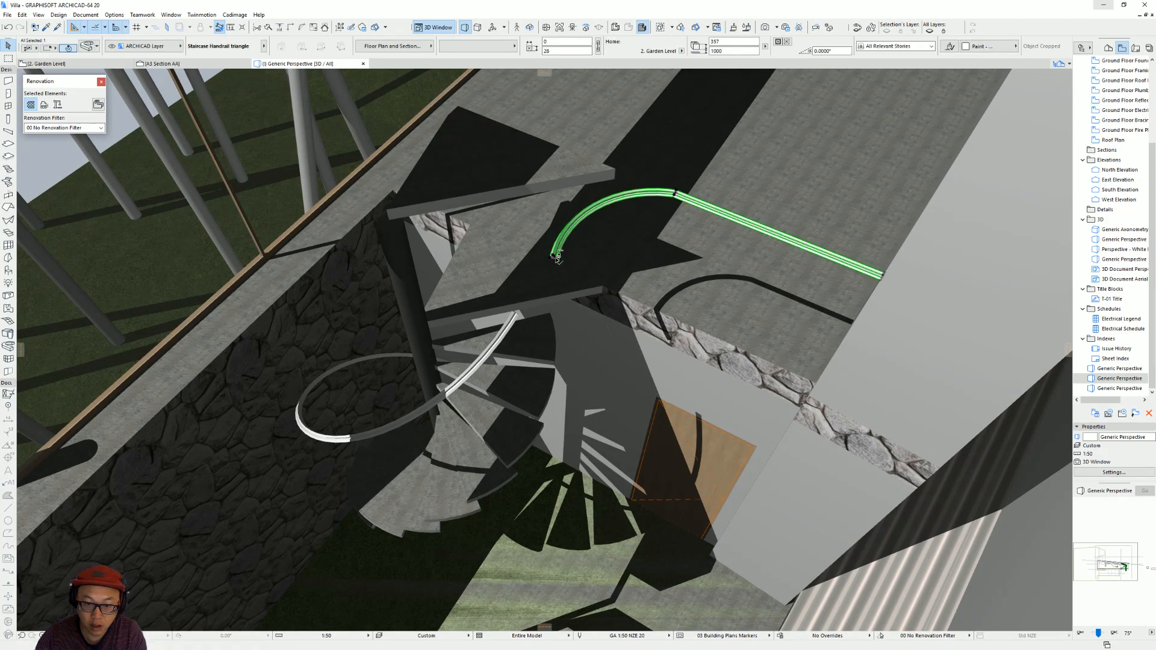
pyautogui.click(555, 258)
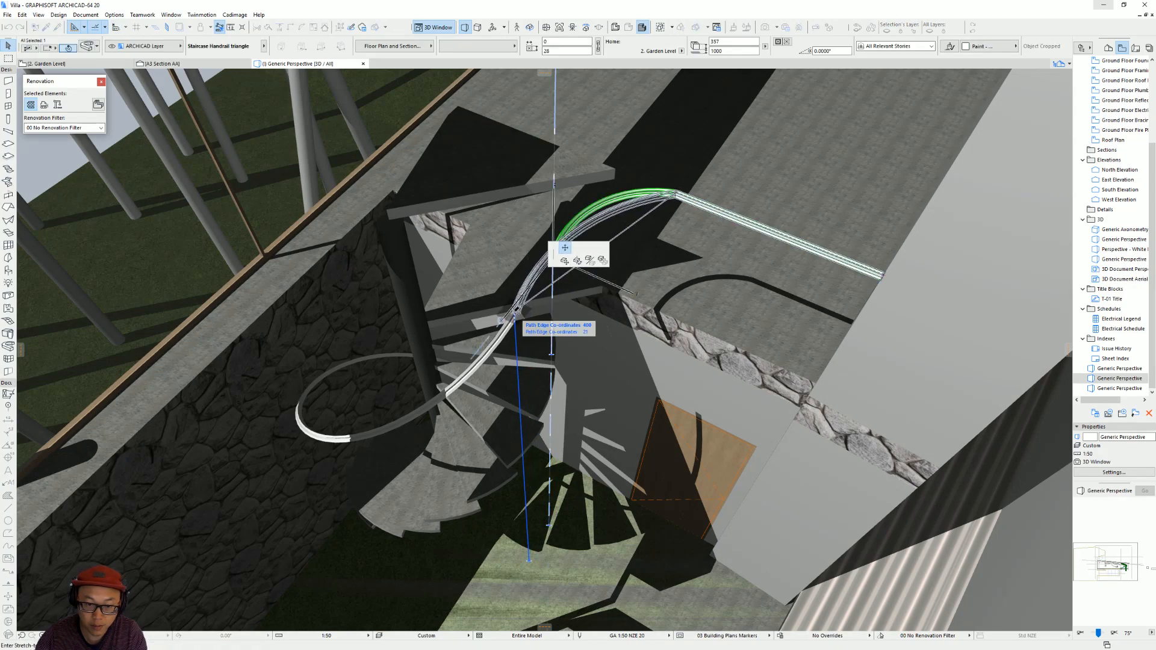
pyautogui.press('Escape')
# Try deleting the level handrail piece, and undo the deletion, its end stretch and the spiral handrail's rotation.
pyautogui.keyDown('shift'); pyautogui.moveTo(556, 282); pyautogui.dragTo(573, 222, button='middle'); pyautogui.keyUp('shift')
pyautogui.keyDown('shift'); pyautogui.moveTo(464, 360); pyautogui.dragTo(518, 320, button='middle'); pyautogui.keyUp('shift')
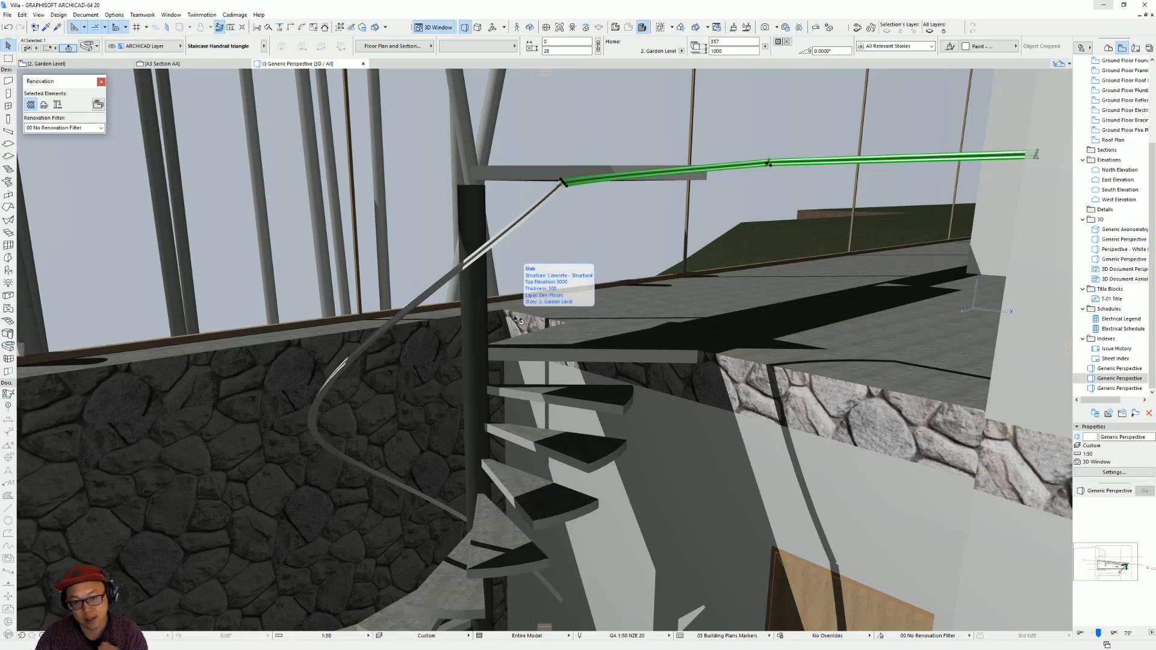
pyautogui.keyDown('shift'); pyautogui.moveTo(581, 344); pyautogui.dragTo(531, 369, button='middle'); pyautogui.keyUp('shift')
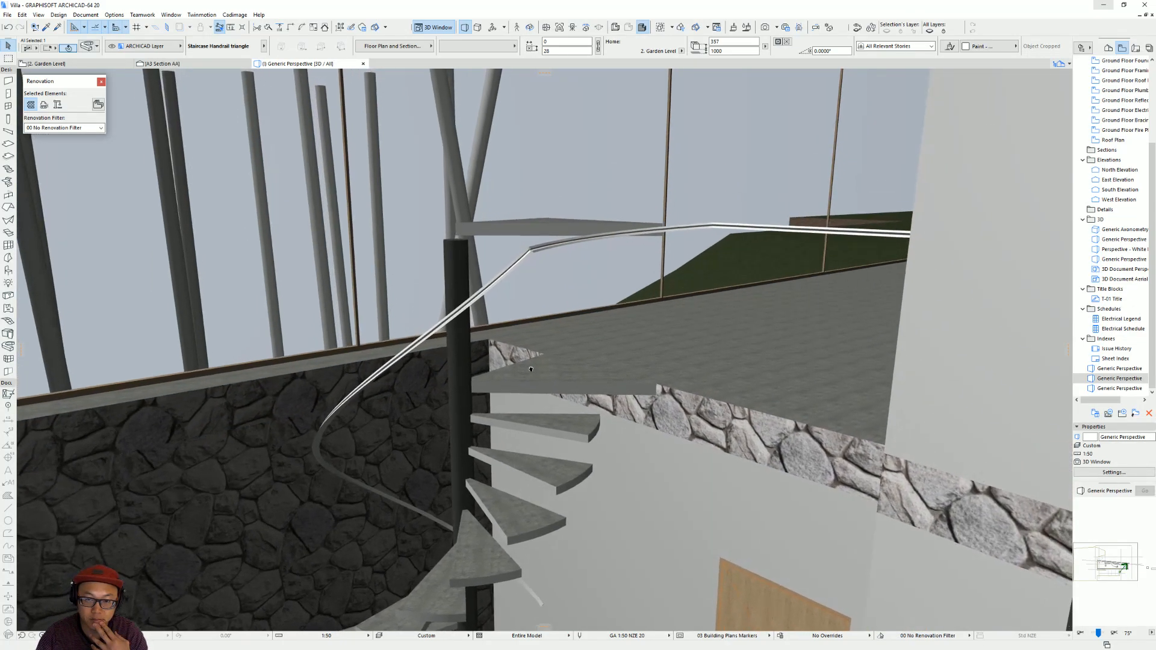
pyautogui.keyDown('shift'); pyautogui.moveTo(571, 283); pyautogui.dragTo(638, 285, button='middle'); pyautogui.keyUp('shift')
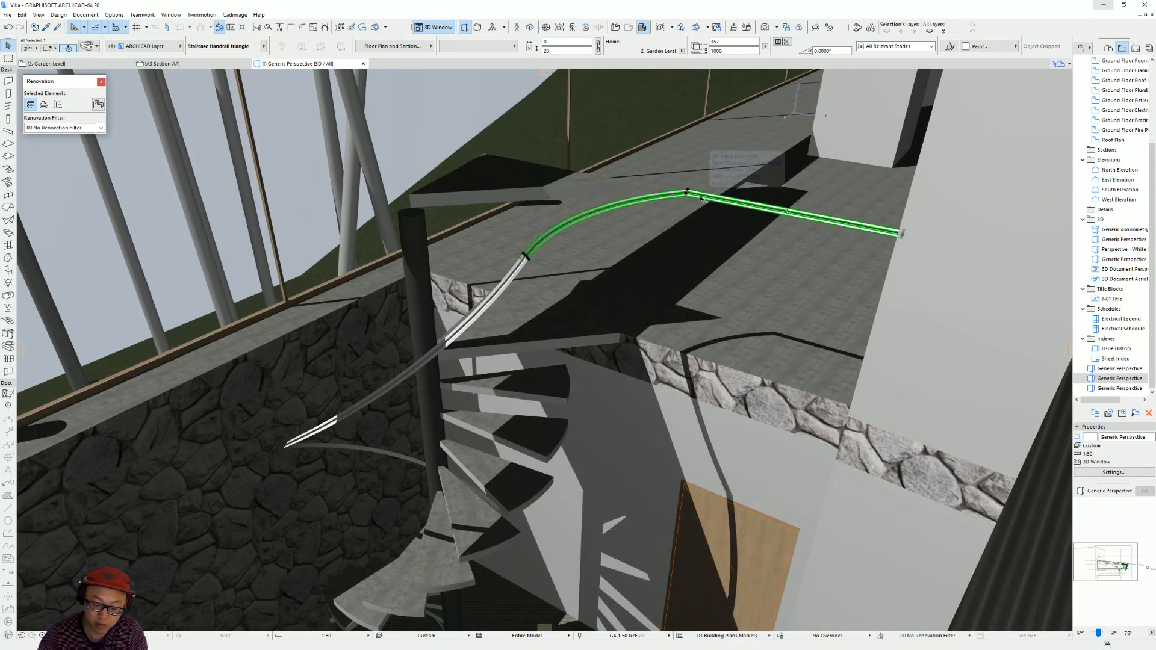
pyautogui.press('Delete')
pyautogui.keyDown('shift'); pyautogui.moveTo(535, 331); pyautogui.dragTo(548, 260, button='middle'); pyautogui.keyUp('shift')
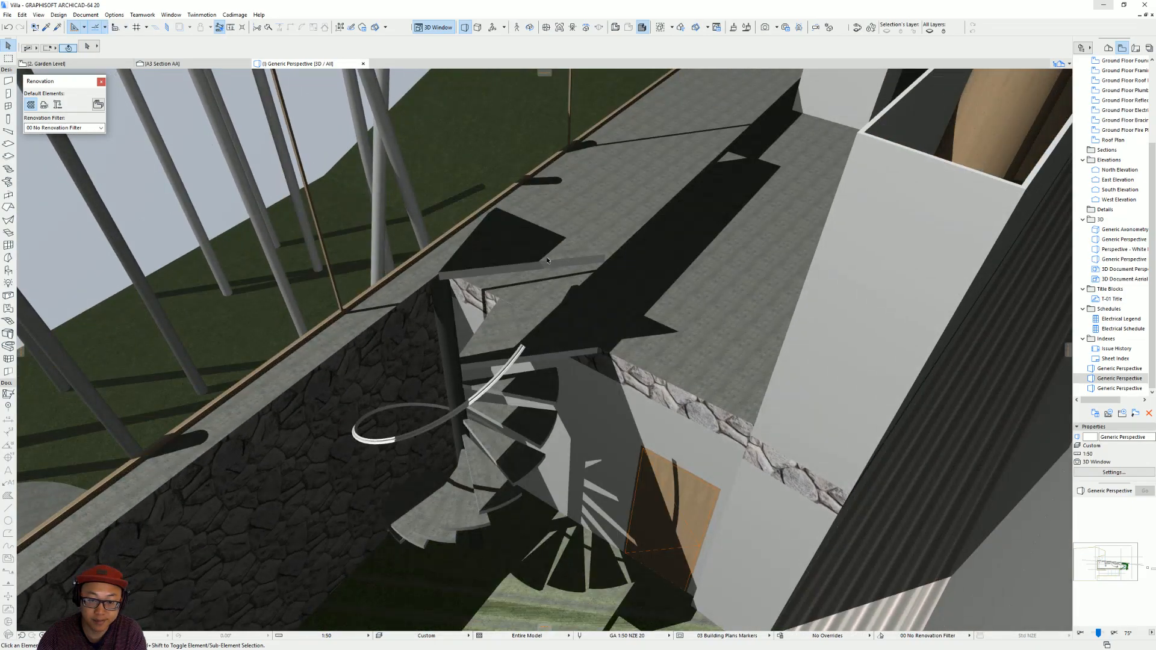
pyautogui.click(721, 353)
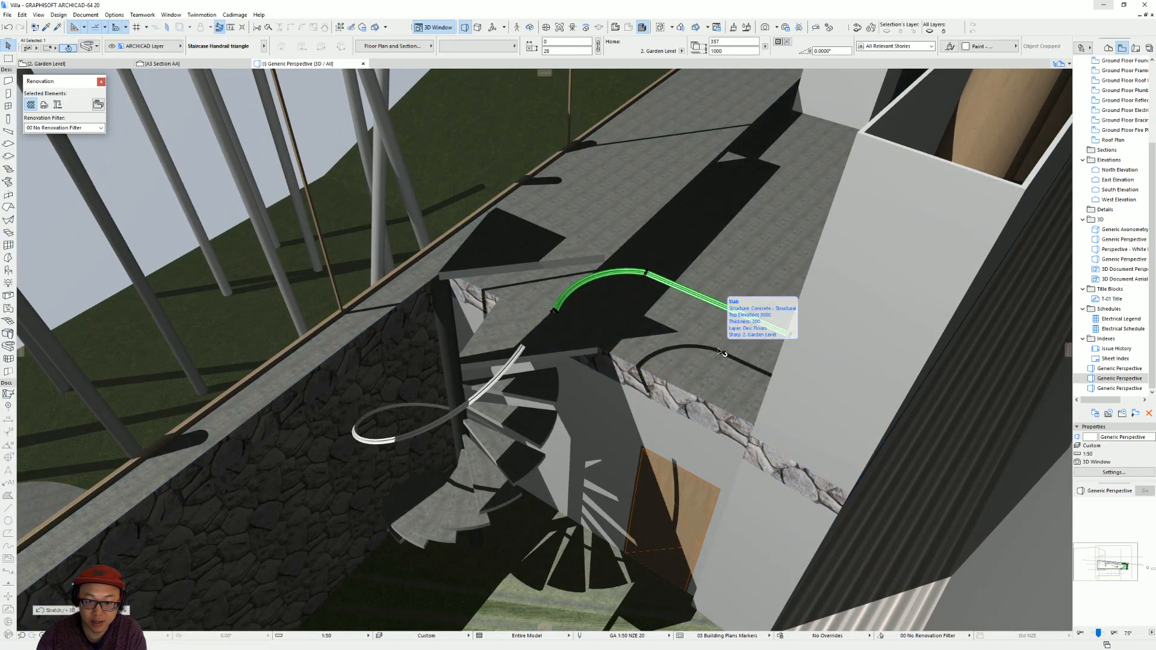
pyautogui.press('F2')
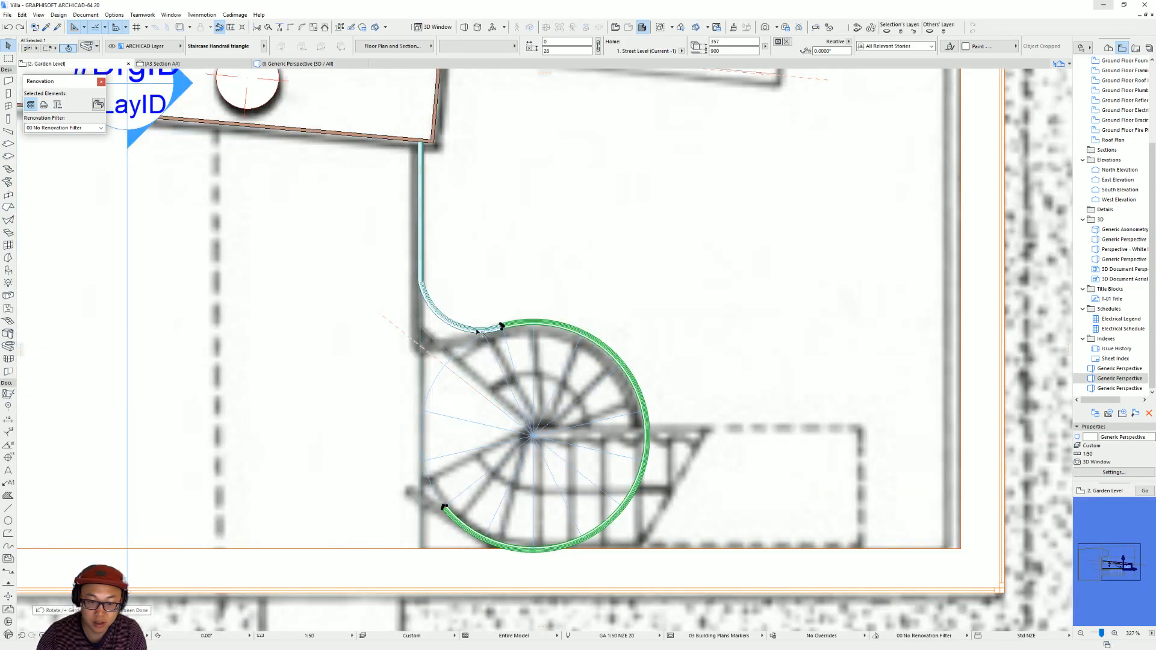
# Delete the level handrail piece in the floor plan and the raised triangular landing slab in the 3D view.
pyautogui.click(476, 332)
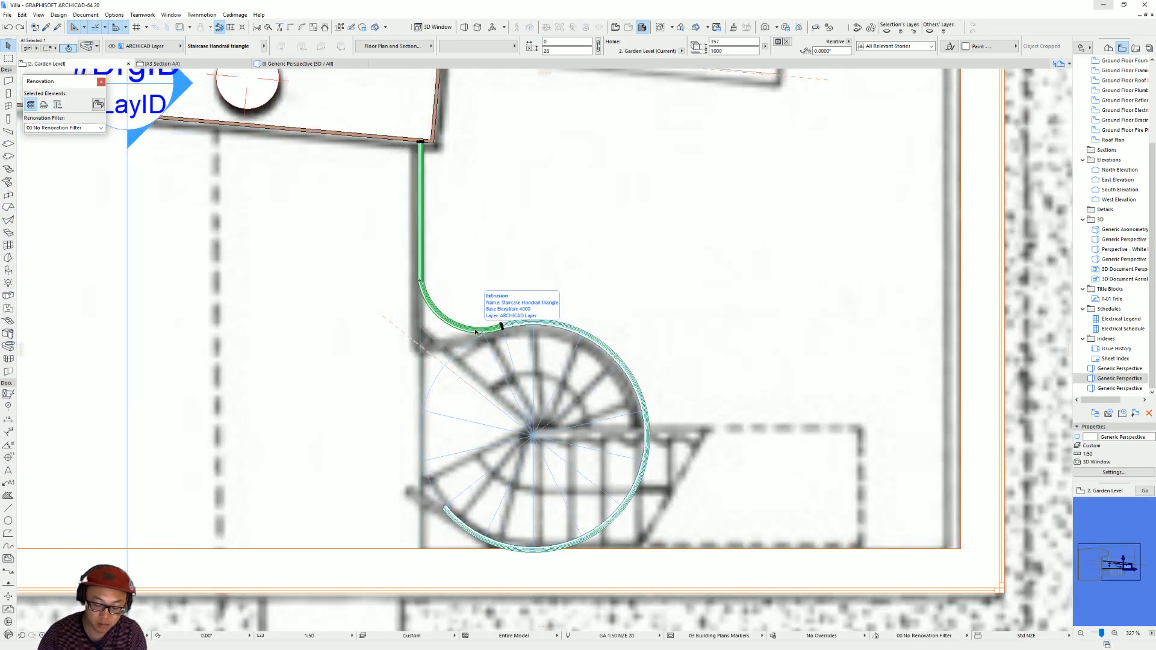
pyautogui.press('Delete')
pyautogui.press('F3')
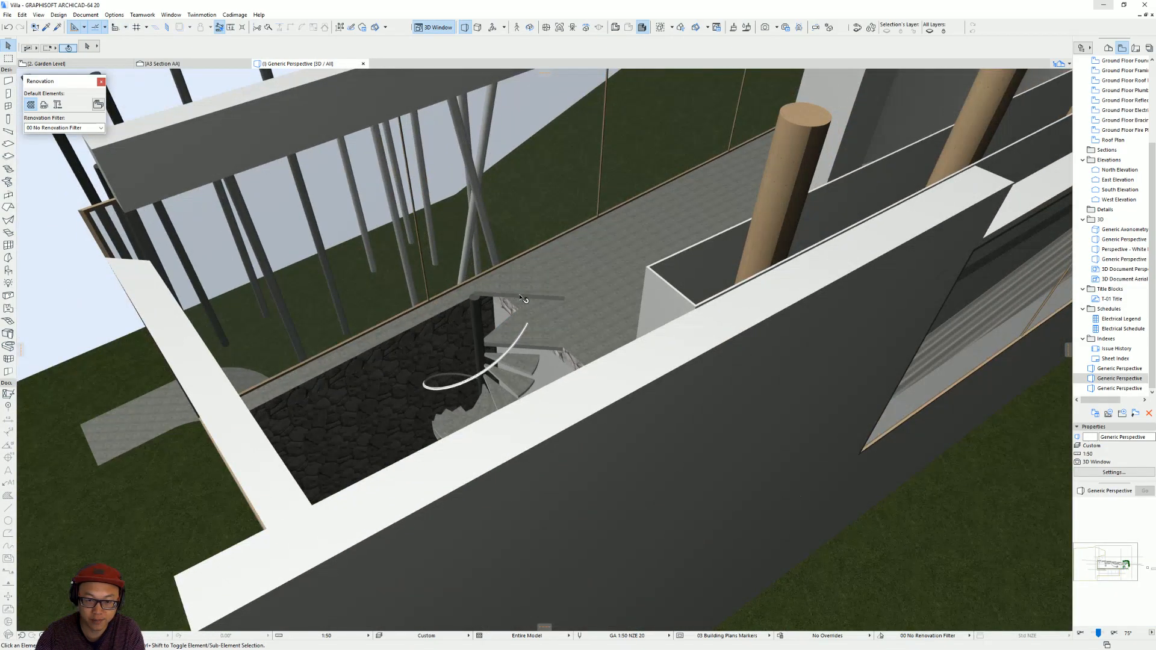
pyautogui.click(523, 294)
pyautogui.press('Delete')
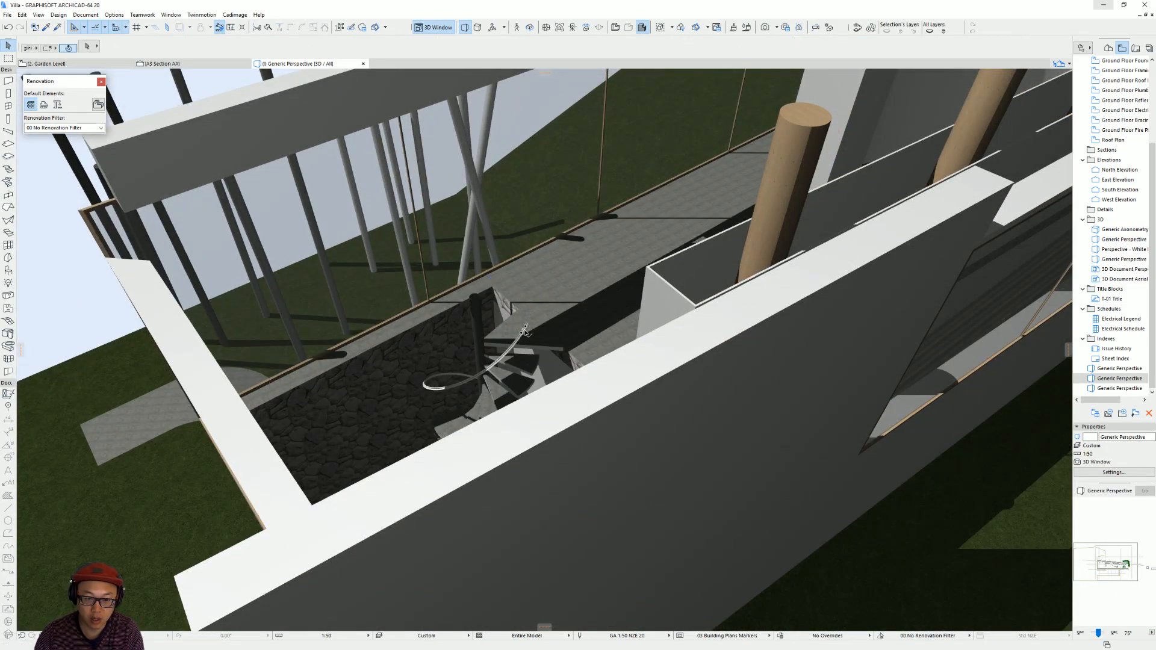
# Switch to the browser and examine the Villa dall'Ava interior photos, the ArchDaily section drawing and the YouTube video page for handrail reference.
pyautogui.click(525, 333)
pyautogui.keyDown('shift'); pyautogui.moveTo(395, 392); pyautogui.dragTo(1016, 374, button='middle'); pyautogui.keyUp('shift')
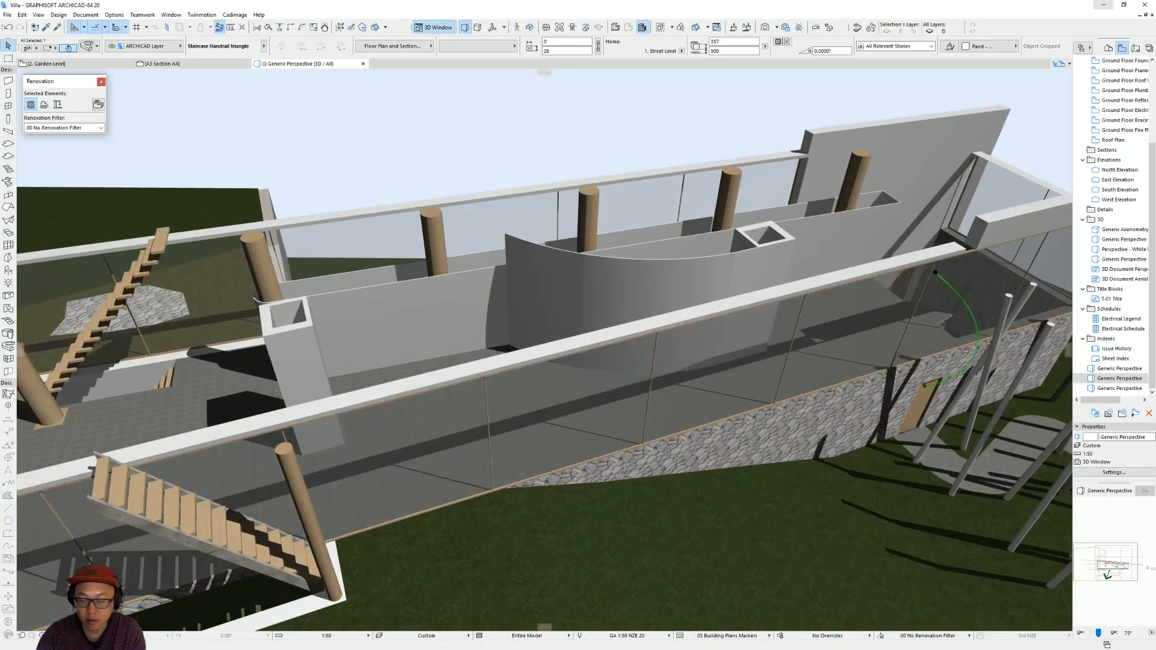
pyautogui.click(1103, 5)
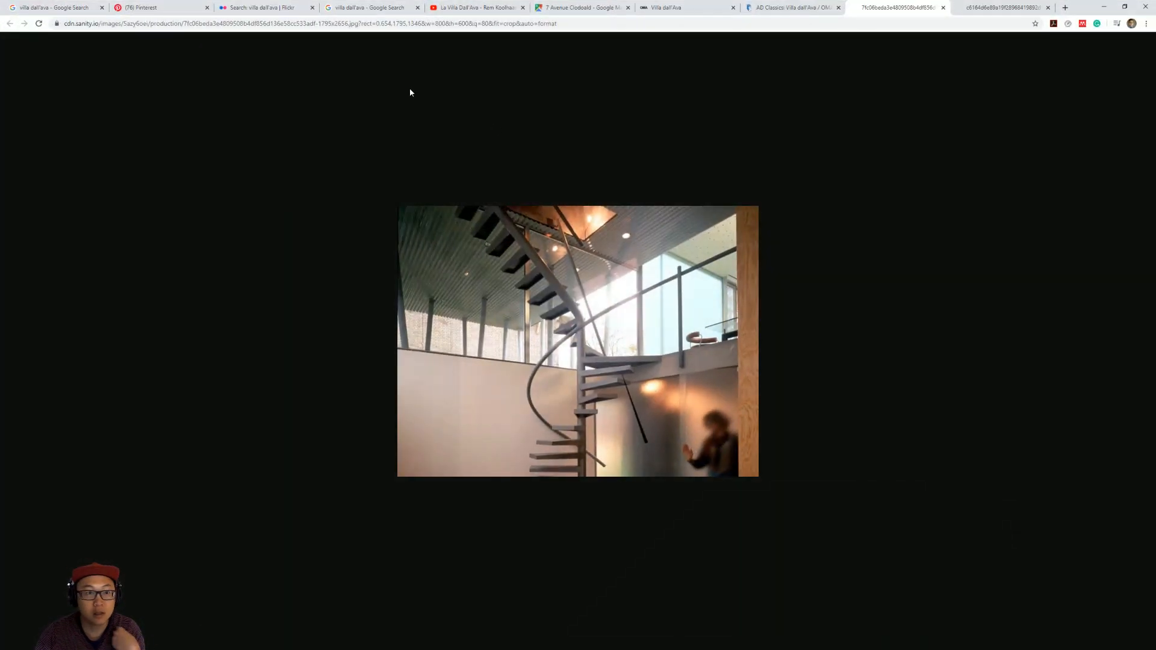
pyautogui.click(1001, 7)
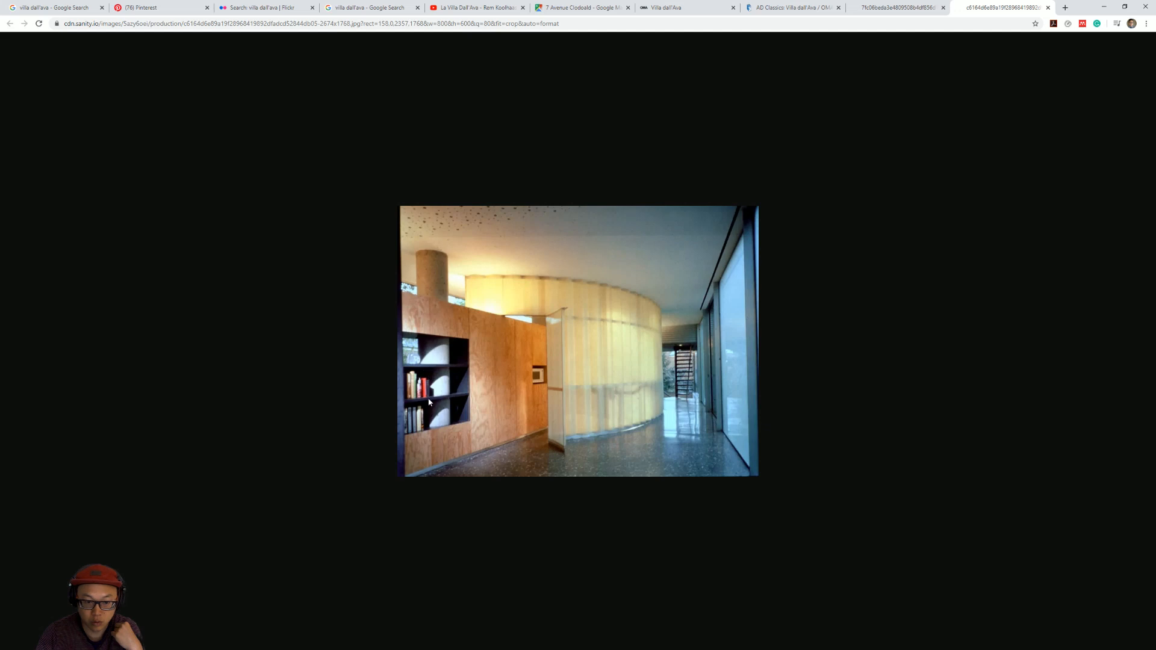
pyautogui.click(798, 7)
pyautogui.scroll(-10, 558, 418)
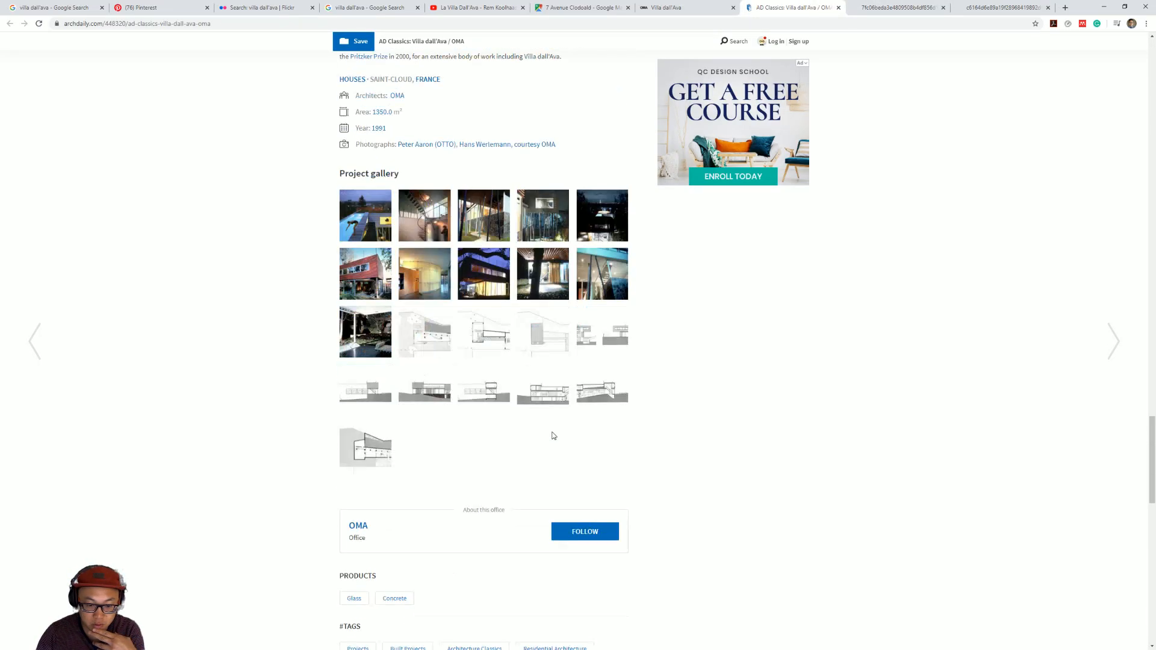
pyautogui.click(556, 401)
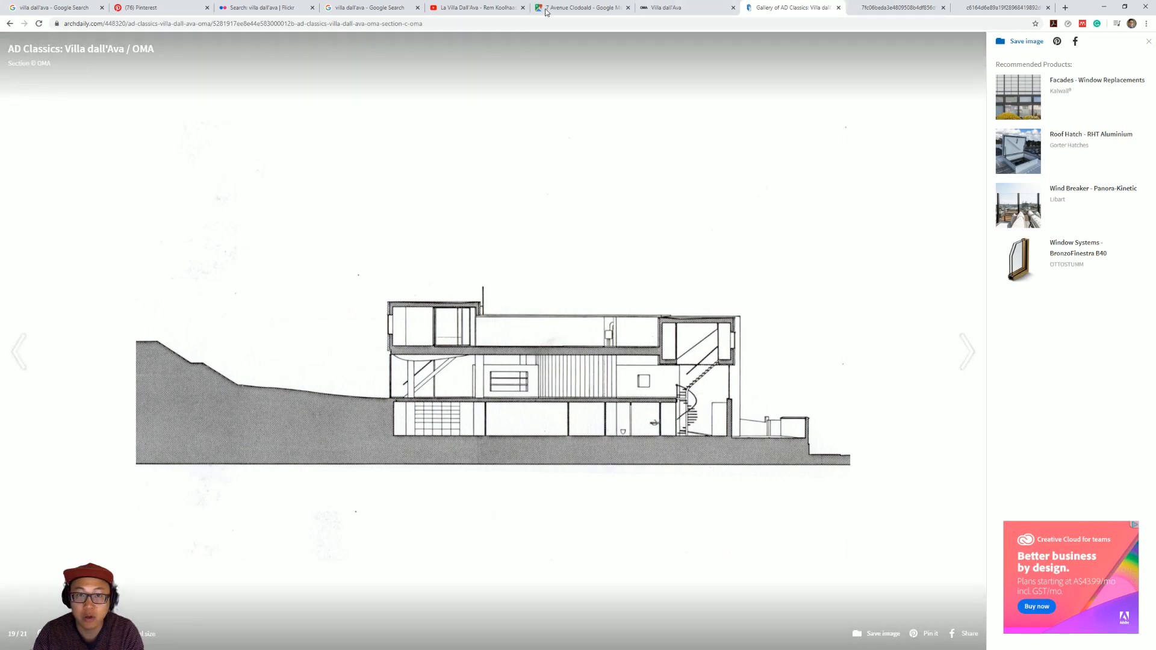
pyautogui.click(460, 8)
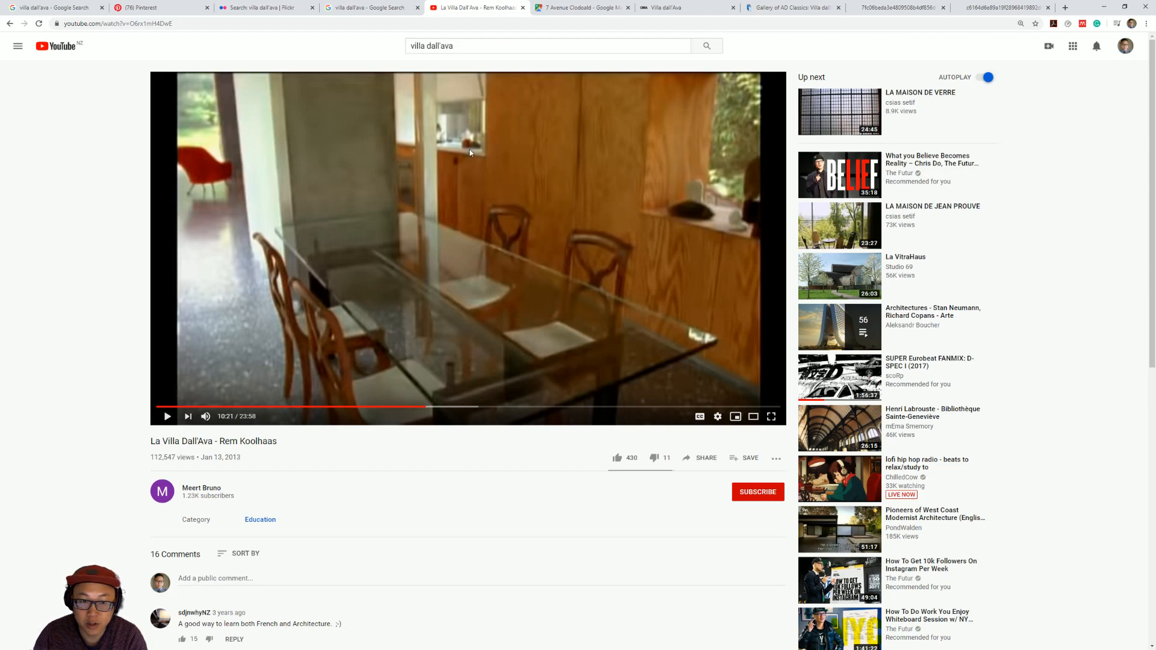
pyautogui.moveTo(871, 199)
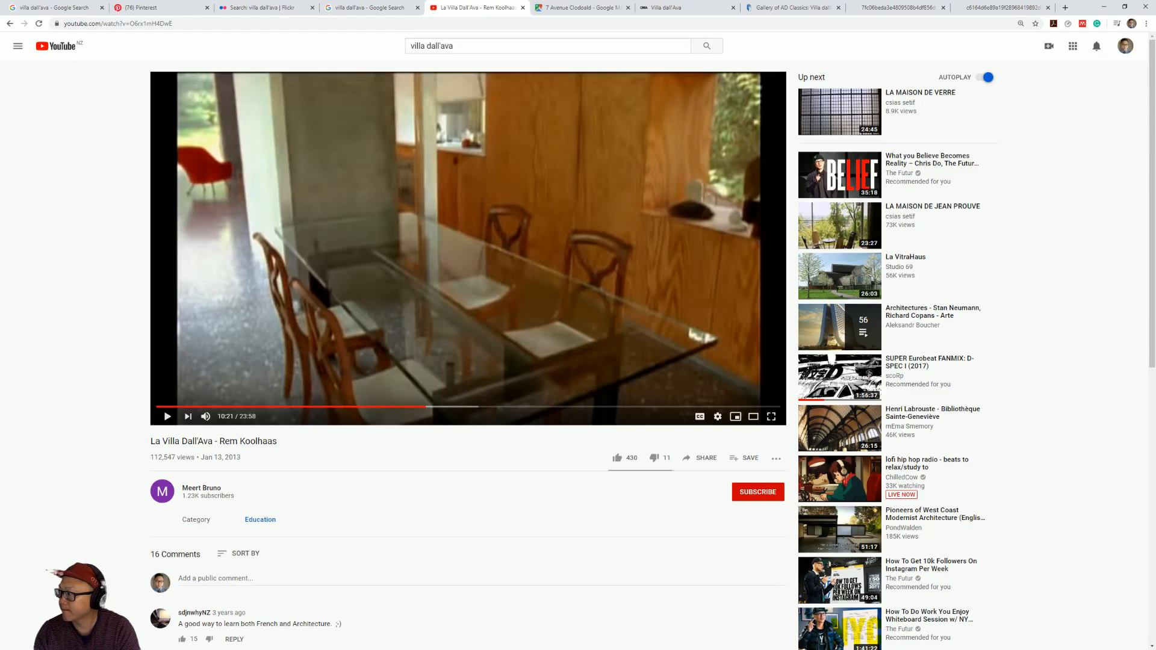
# Switch back to Archicad and examine the villa's main level around the curved wall and timber columns.
pyautogui.click(1104, 7)
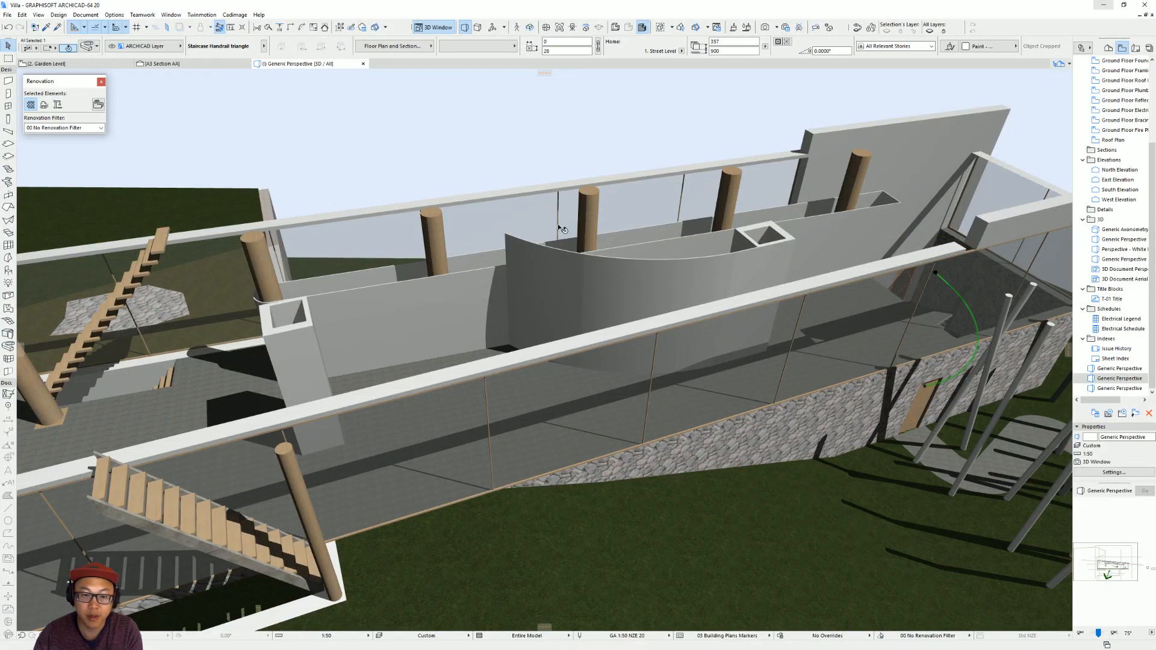
pyautogui.scroll(3, 564, 229)
pyautogui.moveTo(650, 236); pyautogui.dragTo(775, 372, button='middle')
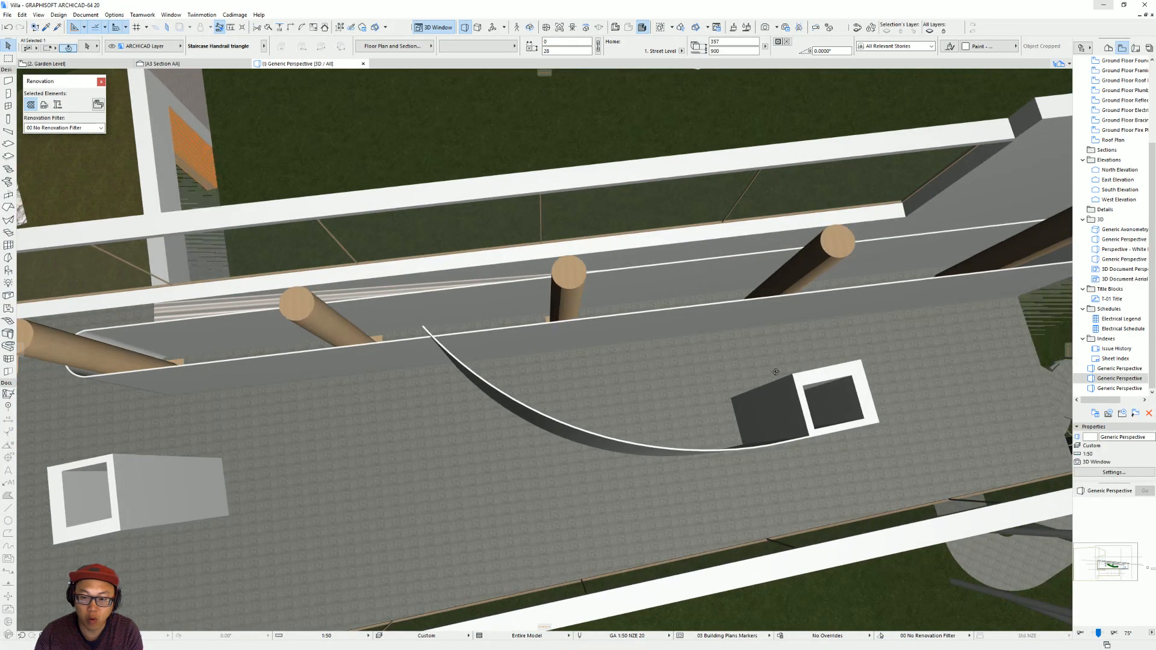
pyautogui.keyDown('shift'); pyautogui.moveTo(514, 274); pyautogui.dragTo(694, 292, button='middle'); pyautogui.keyUp('shift')
pyautogui.scroll(-1, 569, 404)
pyautogui.scroll(-3, 569, 404)
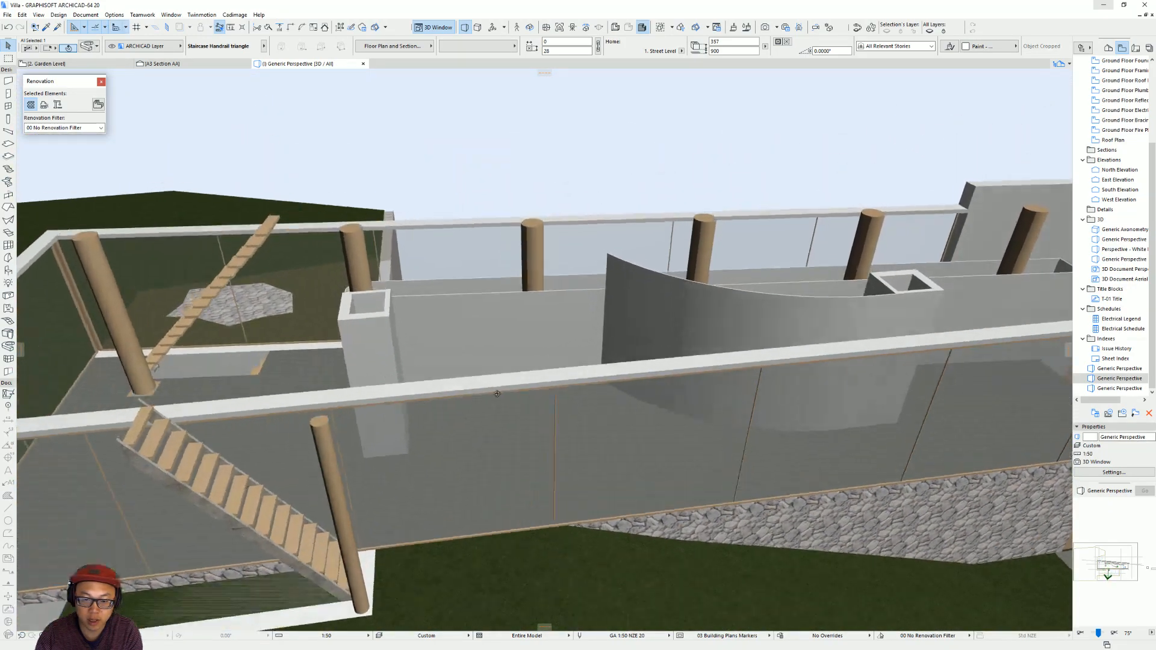
# Clear the selection, switch to the Garden Level floor plan and examine the section lines across the whole villa.
pyautogui.scroll(2, 491, 356)
pyautogui.click(506, 364)
pyautogui.press('Escape')
pyautogui.press('F2')
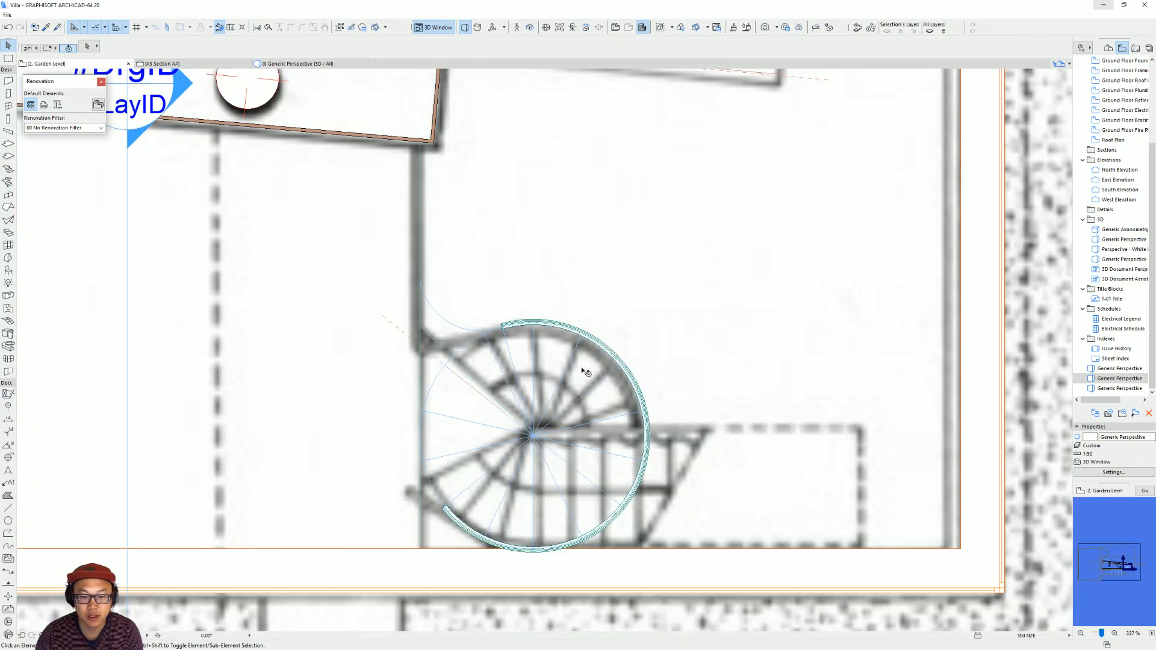
pyautogui.scroll(-3, 532, 348)
pyautogui.moveTo(556, 347); pyautogui.dragTo(814, 407, button='middle')
pyautogui.scroll(-4, 536, 328)
pyautogui.moveTo(567, 331); pyautogui.dragTo(608, 344, button='middle')
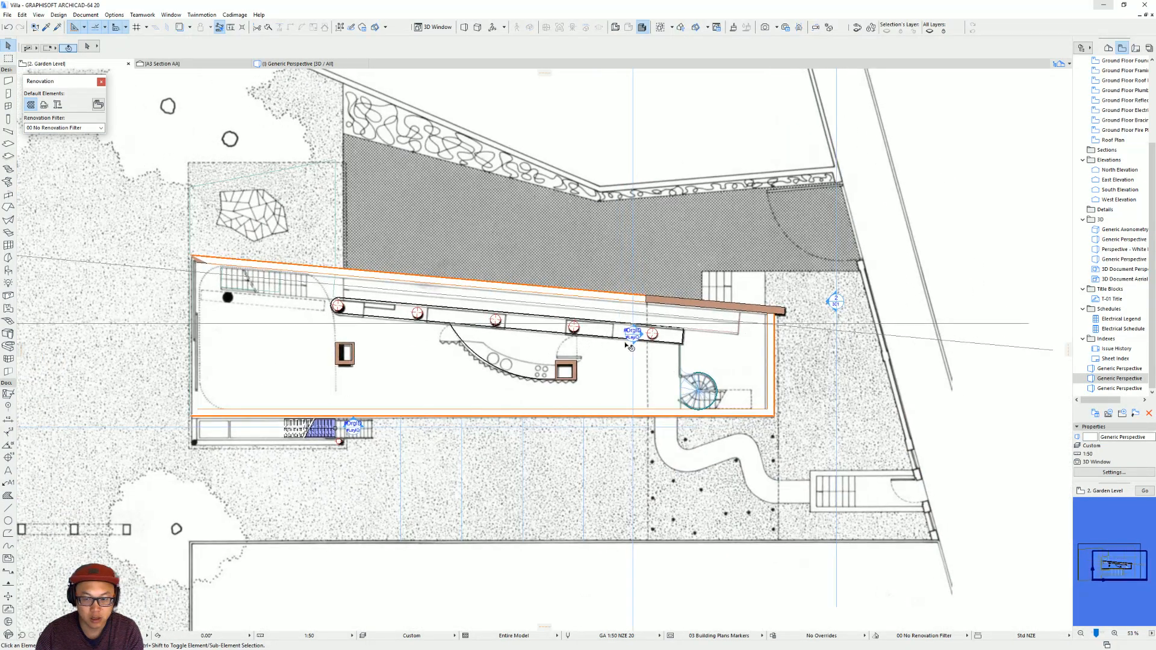
pyautogui.moveTo(523, 332); pyautogui.dragTo(477, 330, button='middle')
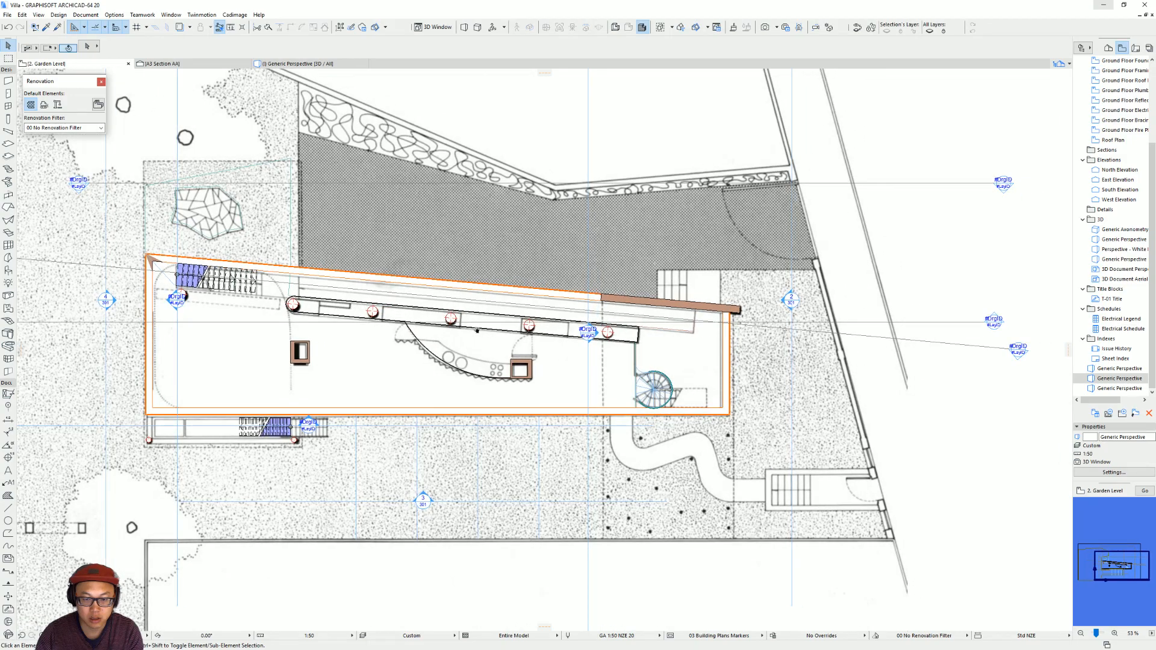
pyautogui.click(943, 326)
pyautogui.click(944, 326)
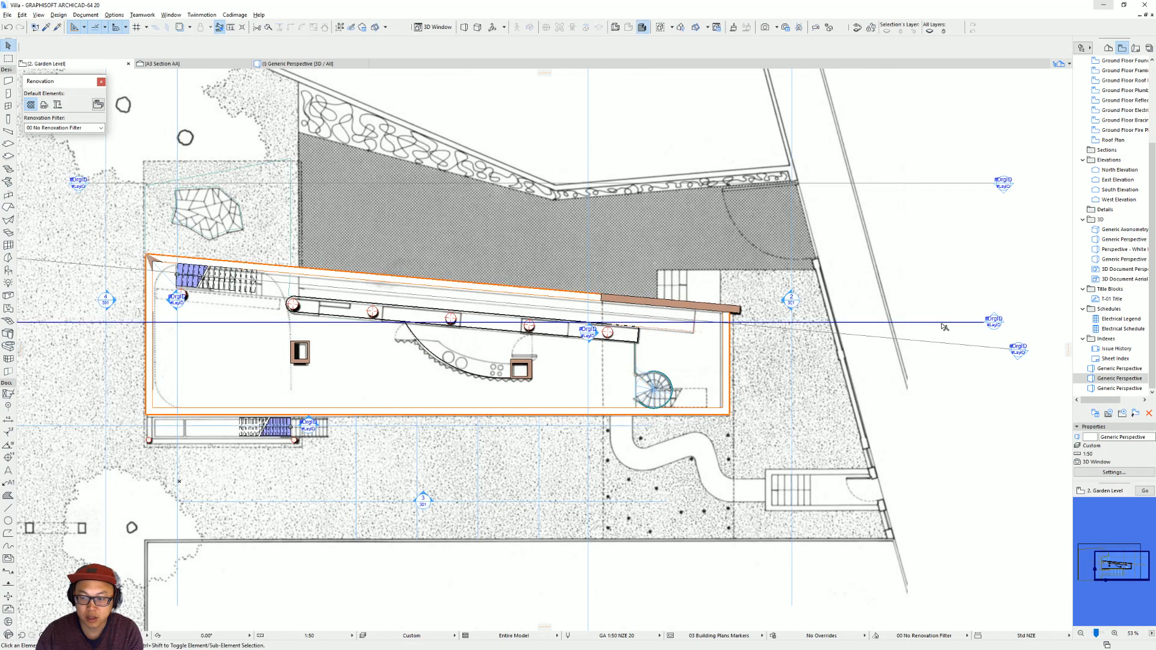
pyautogui.press('w')
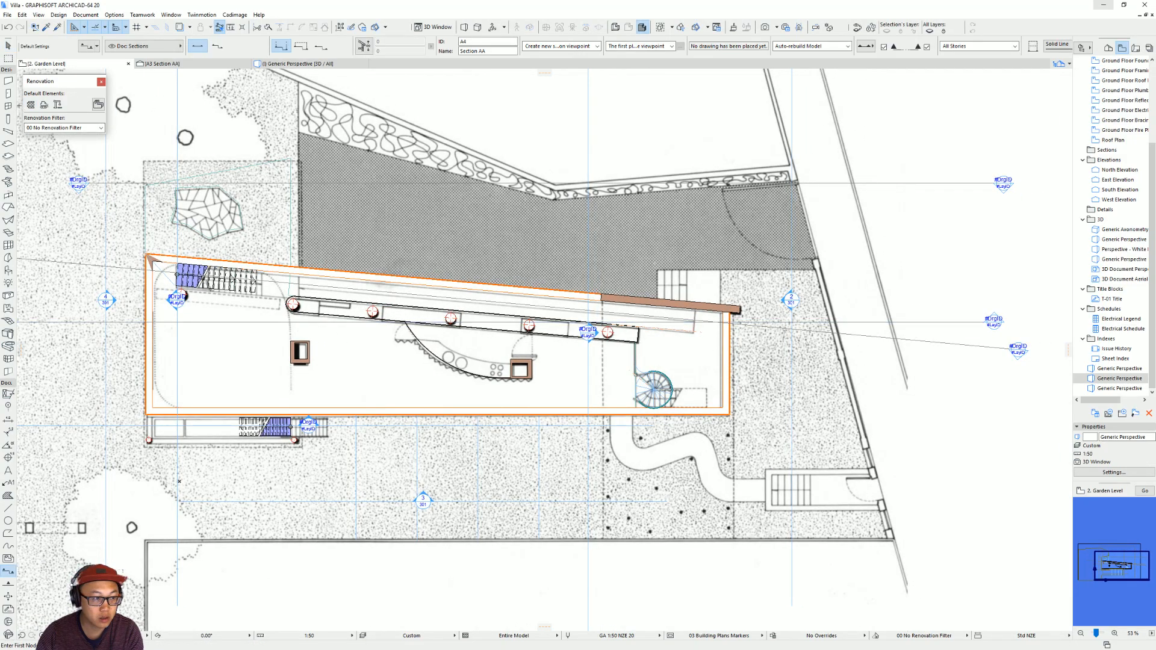
pyautogui.scroll(-5, 283, 319)
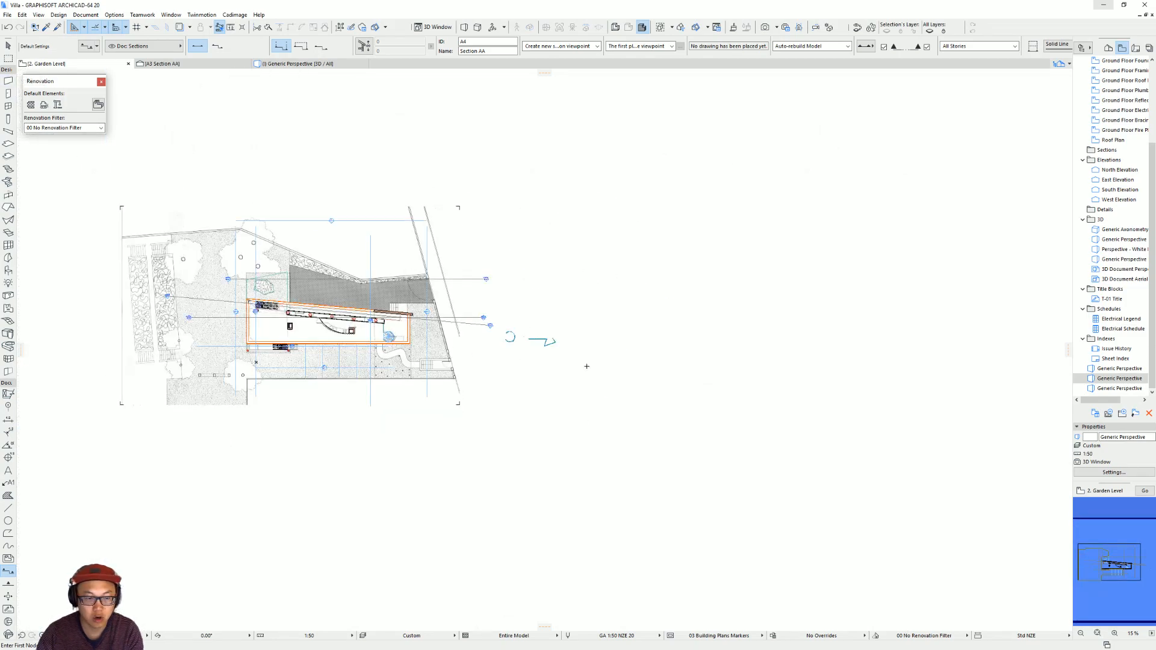
pyautogui.press('Escape')
pyautogui.scroll(3, 372, 389)
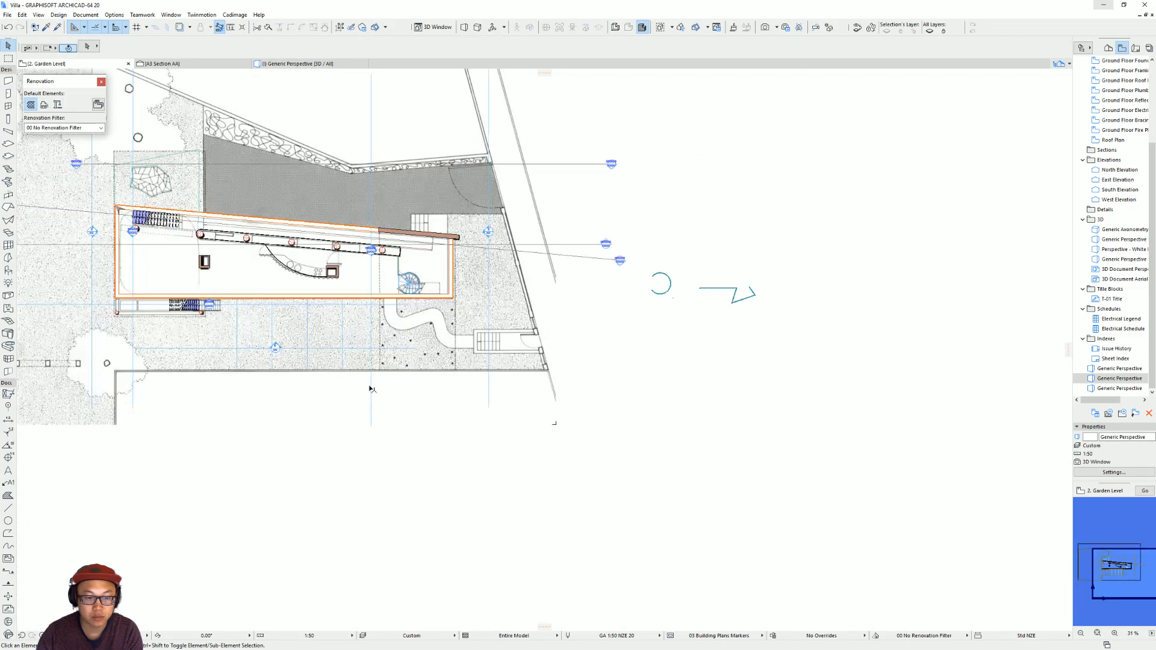
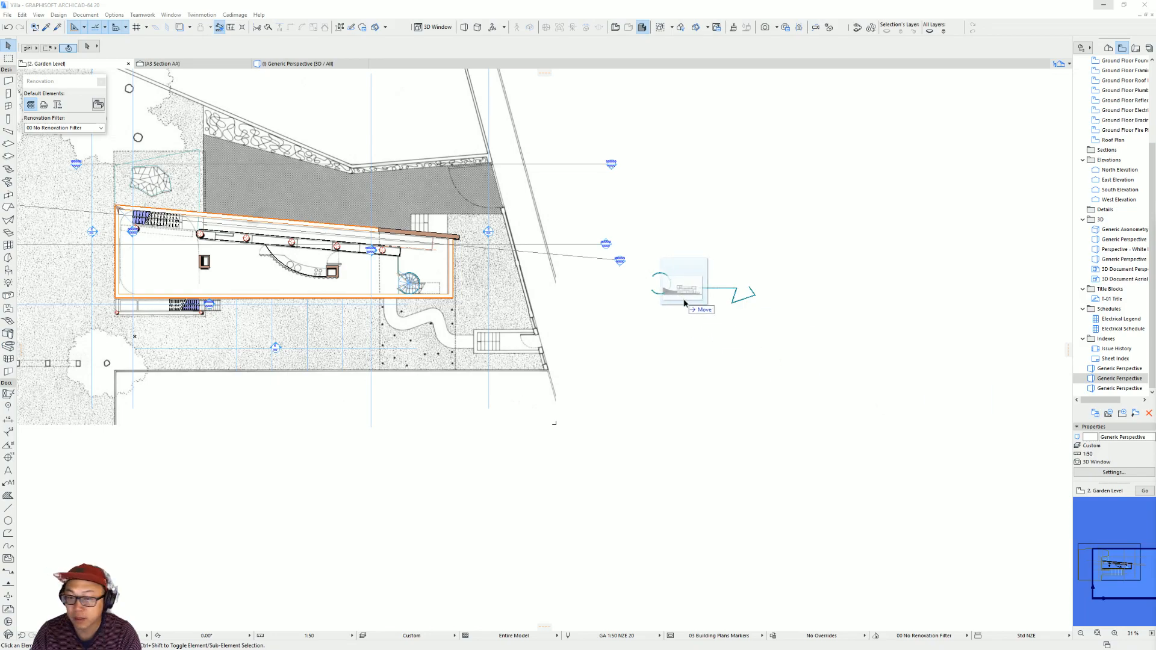
# Place a copy of the site plan image in the empty area beside the garden level plan.
pyautogui.scroll(-3, 777, 325)
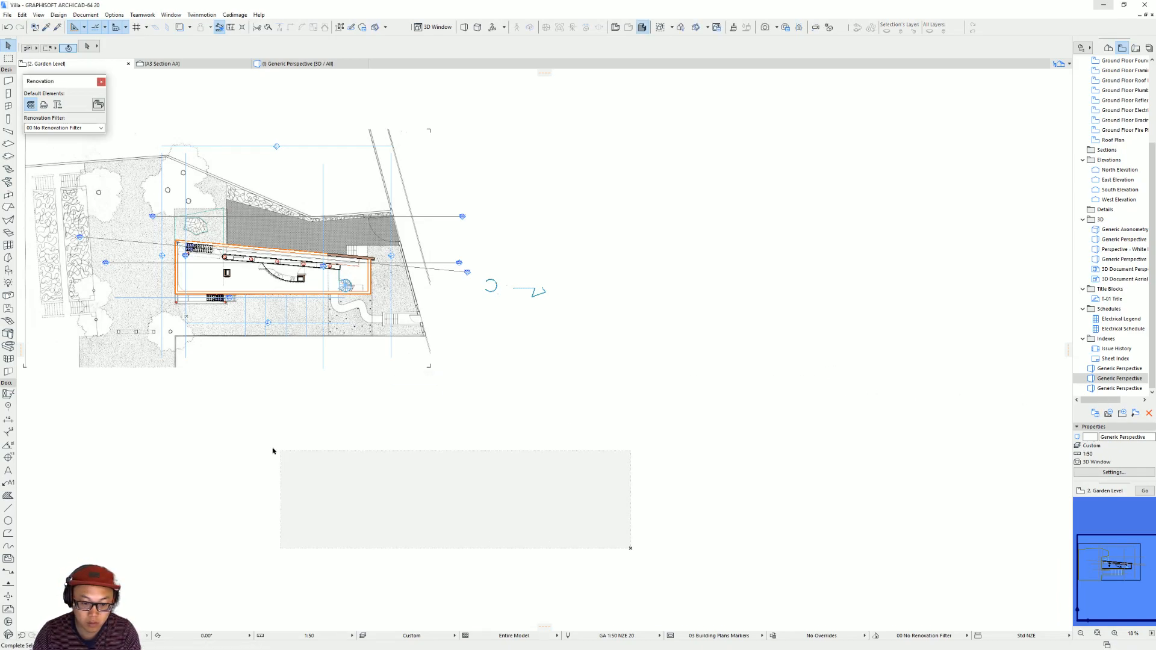
pyautogui.scroll(-3, 353, 413)
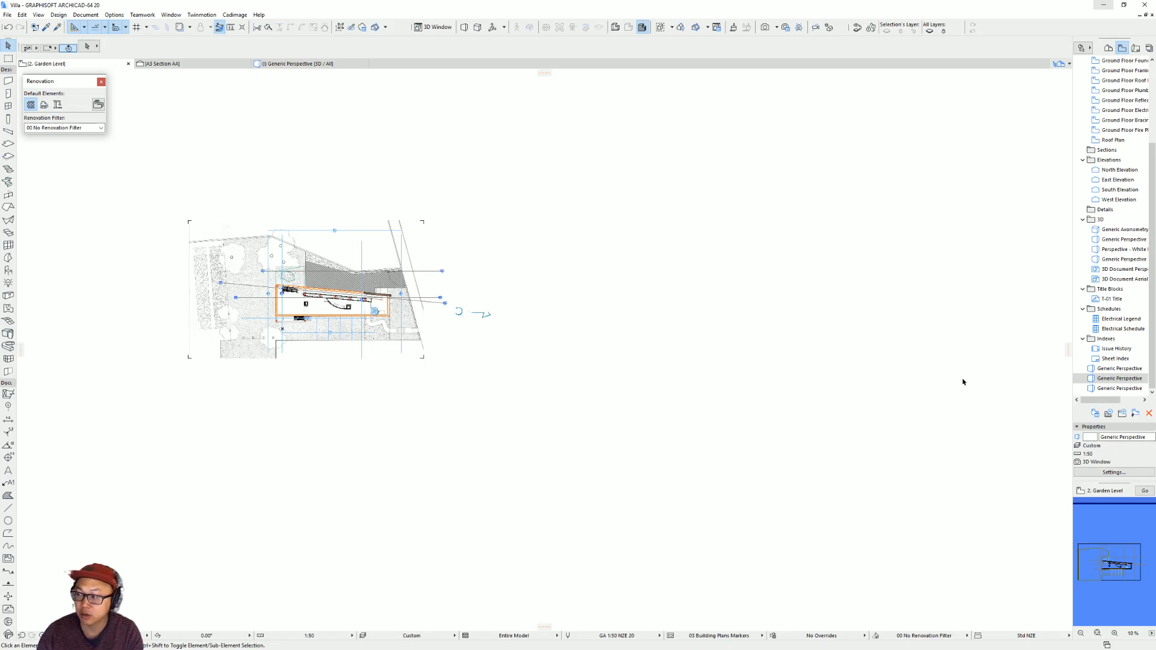
pyautogui.click(322, 351)
pyautogui.moveTo(262, 350); pyautogui.dragTo(667, 408)
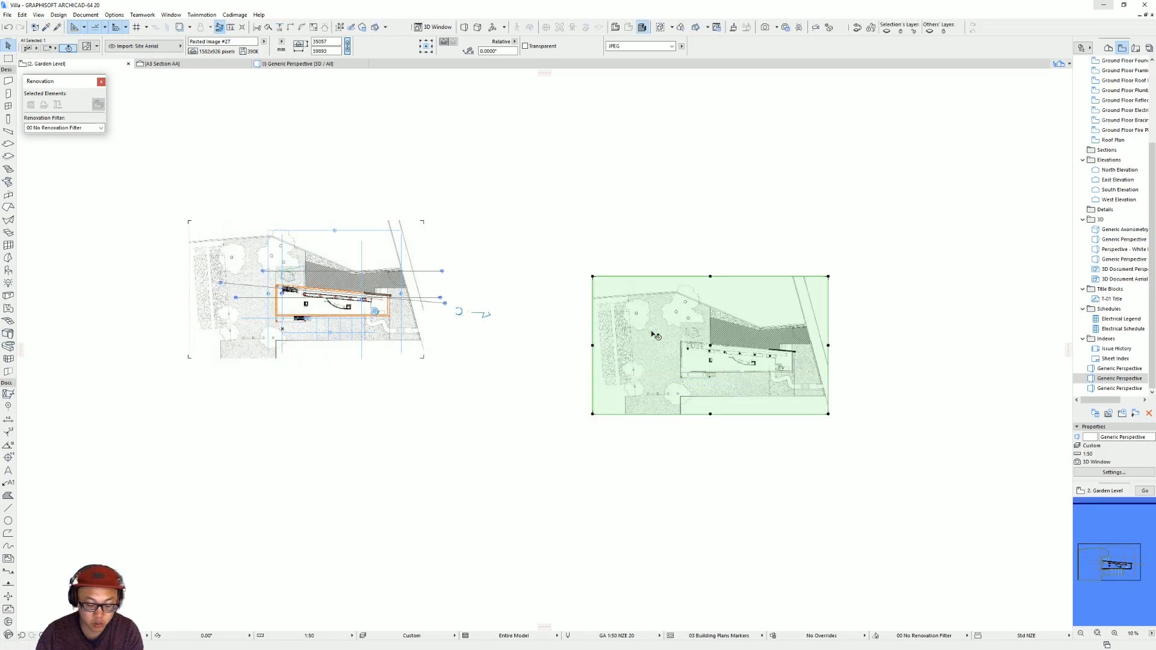
pyautogui.hotkey('ctrl', 'd')
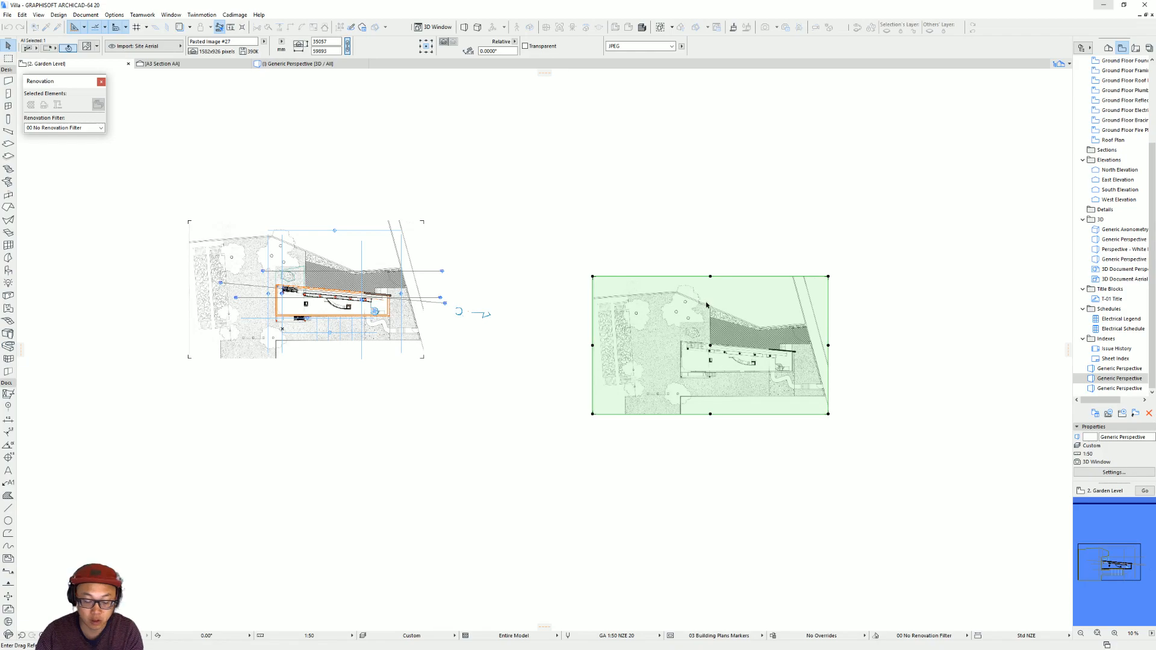
pyautogui.press('Escape')
pyautogui.press('Escape')
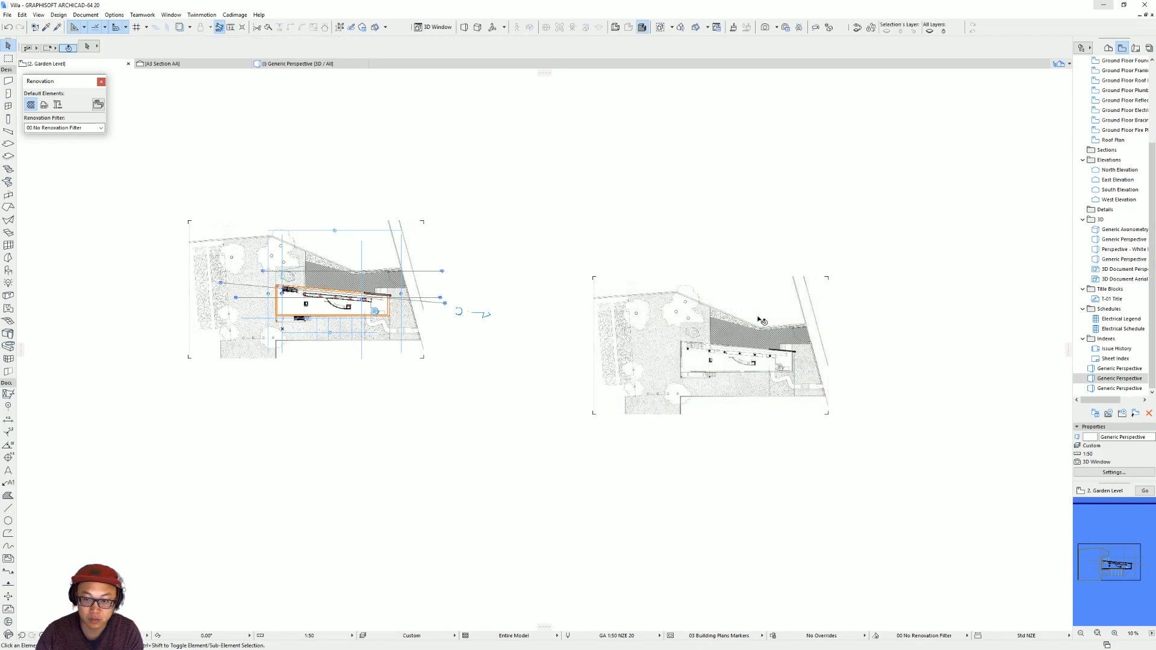
# Replace the copied figure's picture with the Section_4 image from the Drawings folder.
pyautogui.click(758, 319)
pyautogui.hotkey('ctrl', 't')
pyautogui.click(554, 236)
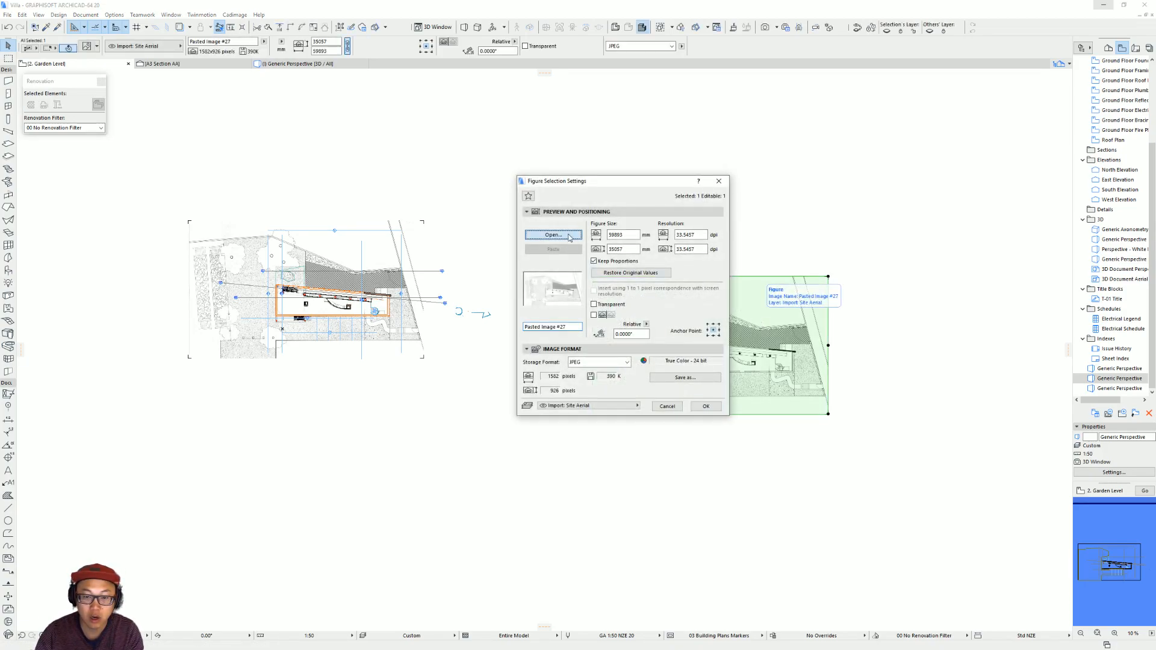
pyautogui.doubleClick(333, 115)
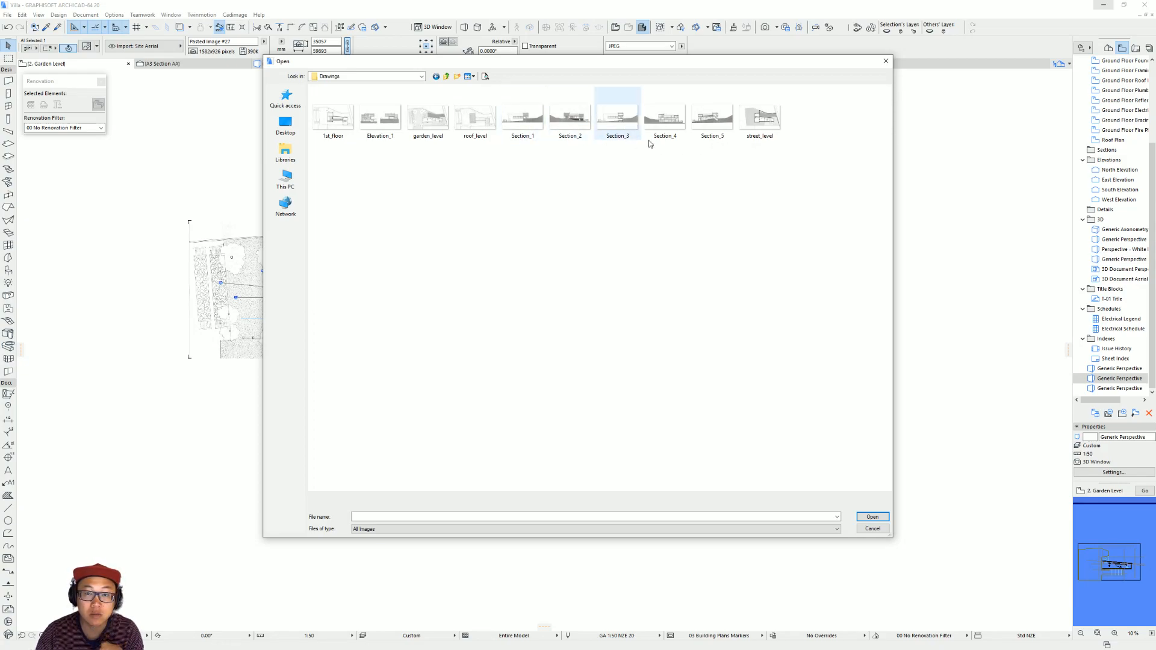
pyautogui.doubleClick(674, 141)
pyautogui.click(706, 406)
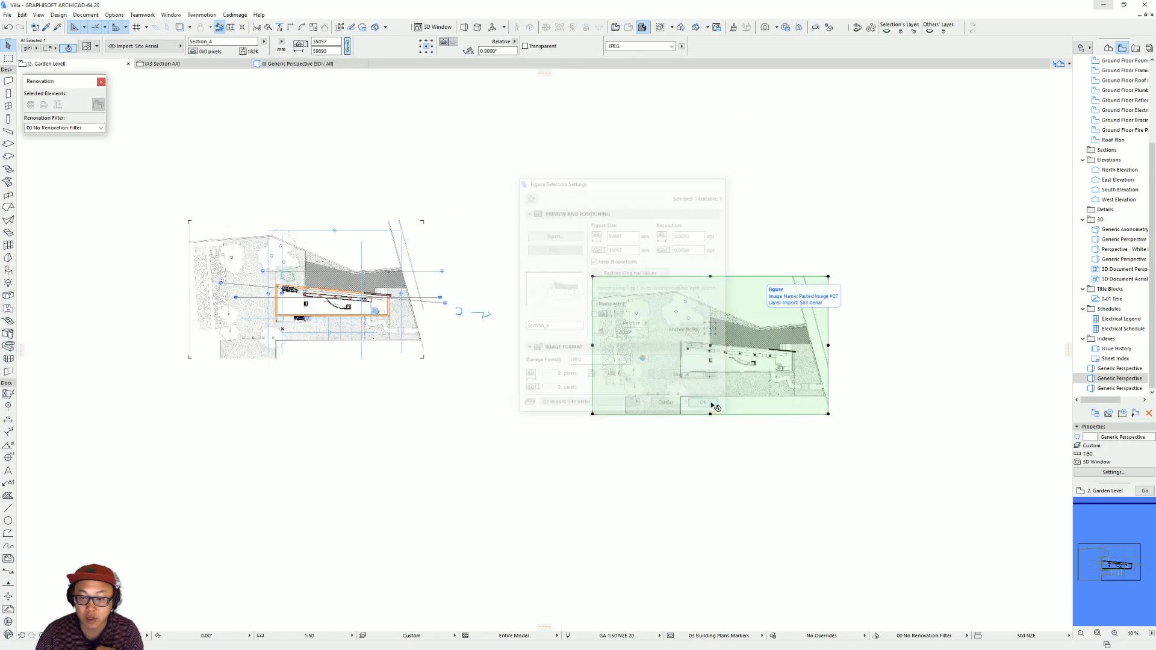
pyautogui.scroll(4, 715, 360)
pyautogui.press('Escape')
pyautogui.scroll(-4, 715, 360)
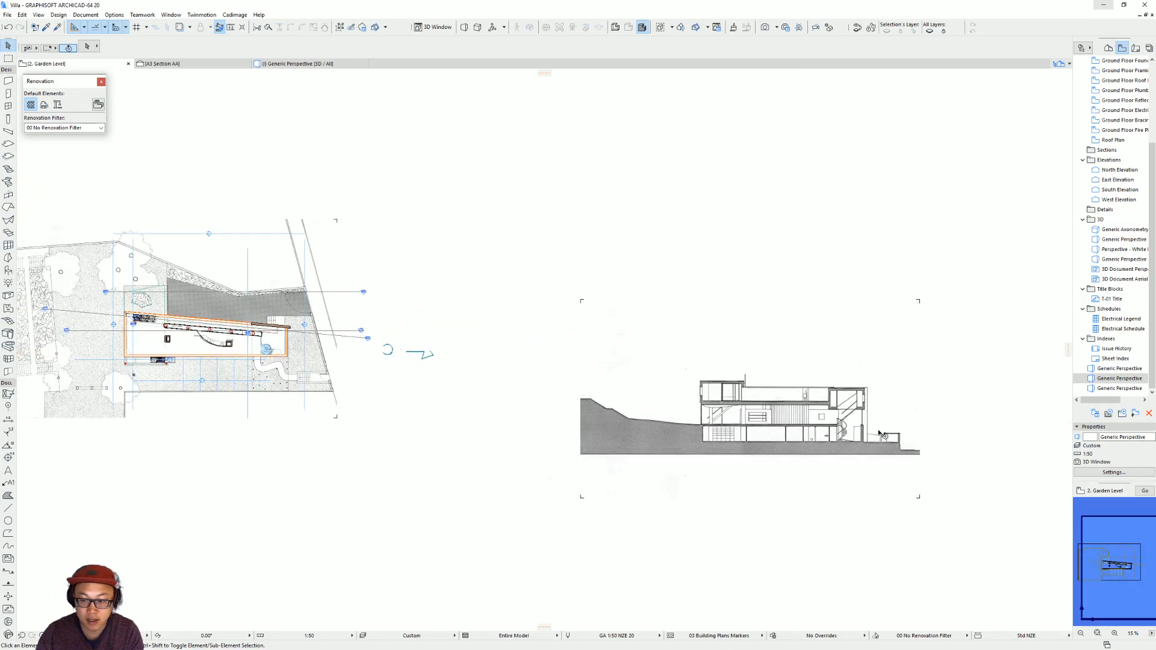
# Examine the section drawing and measure the house's overall length along its long outer wall in the plan.
pyautogui.scroll(4, 801, 442)
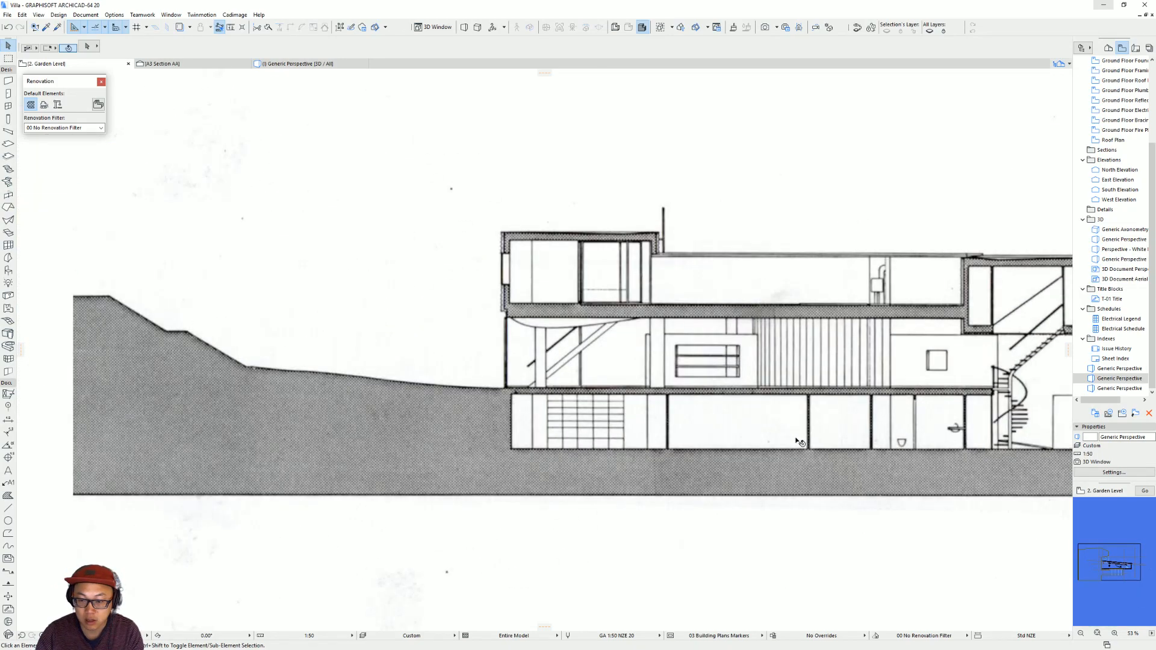
pyautogui.scroll(-3, 761, 431)
pyautogui.moveTo(716, 428); pyautogui.dragTo(1033, 436, button='middle')
pyautogui.moveTo(371, 359); pyautogui.dragTo(752, 389, button='middle')
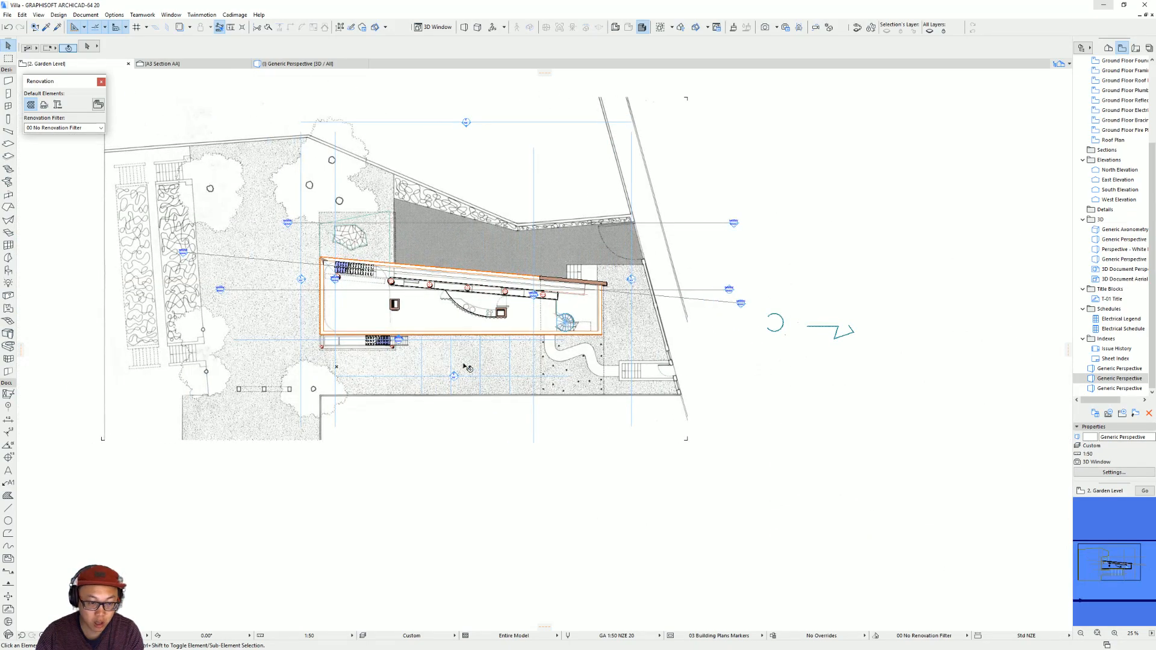
pyautogui.press('m')
pyautogui.scroll(3, 333, 349)
pyautogui.click(307, 320)
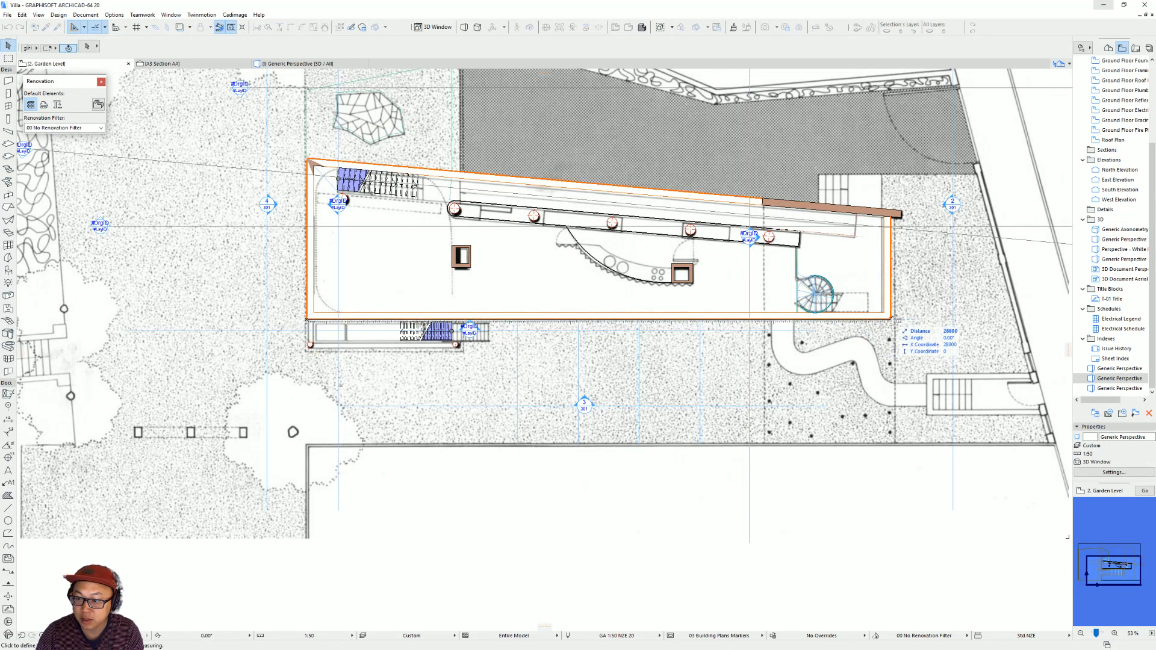
pyautogui.press('Escape')
pyautogui.scroll(-5, 891, 321)
pyautogui.moveTo(891, 320); pyautogui.dragTo(131, 298, button='middle')
pyautogui.scroll(1, 592, 368)
pyautogui.click(872, 390)
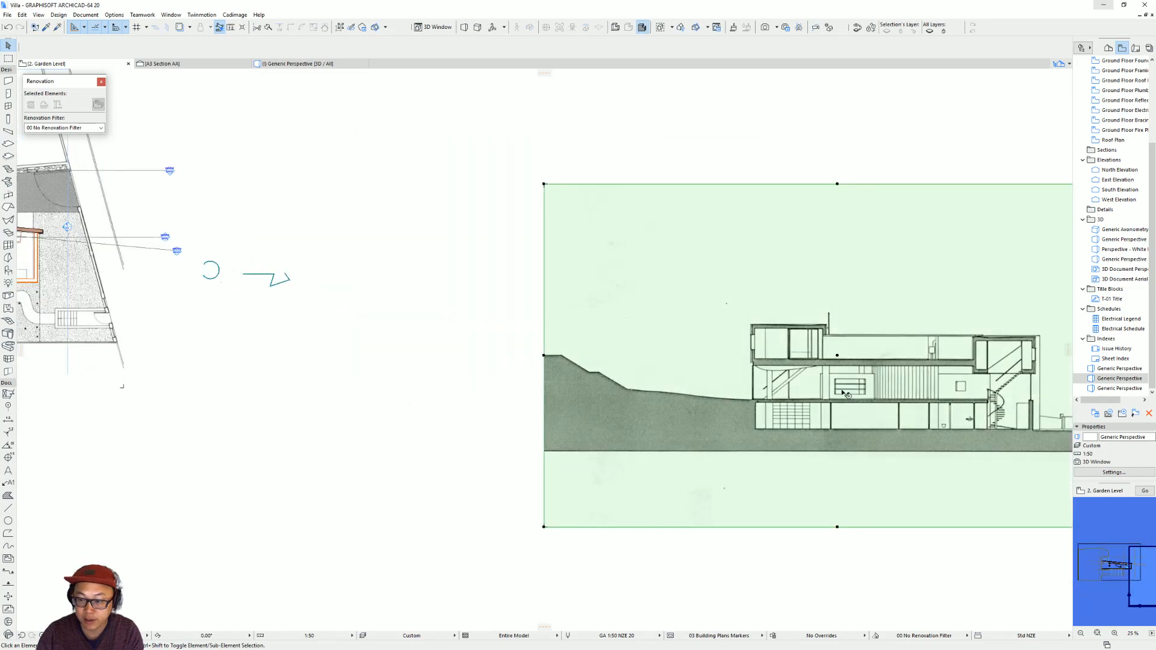
pyautogui.hotkey('ctrl', 'k')
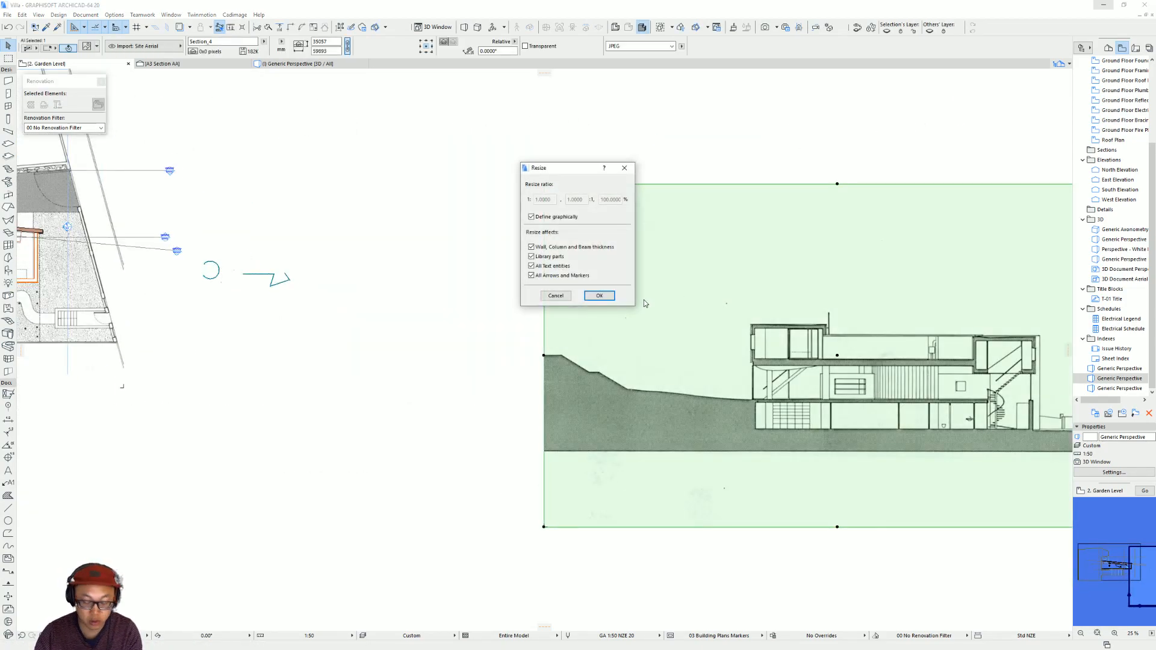
pyautogui.click(600, 296)
pyautogui.moveTo(773, 403); pyautogui.dragTo(539, 384, button='middle')
pyautogui.click(518, 348)
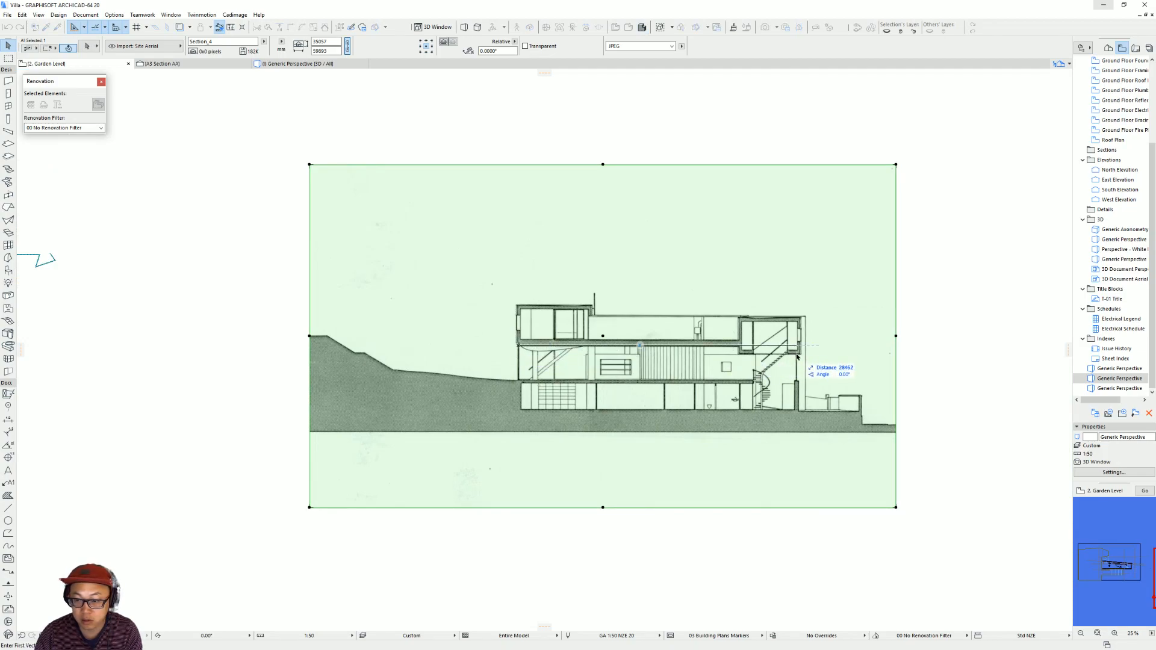
pyautogui.press('Escape')
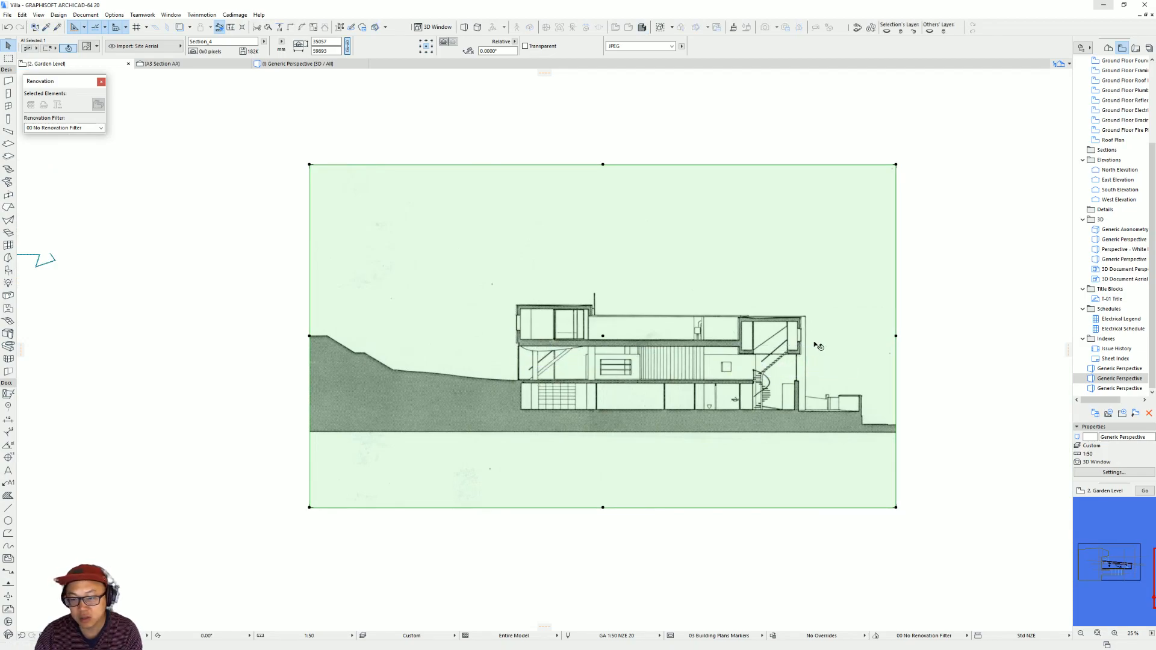
pyautogui.press('Escape')
# Measure the height of the three-pane horizontal window on the middle level of the section drawing.
pyautogui.scroll(7, 650, 366)
pyautogui.press('m')
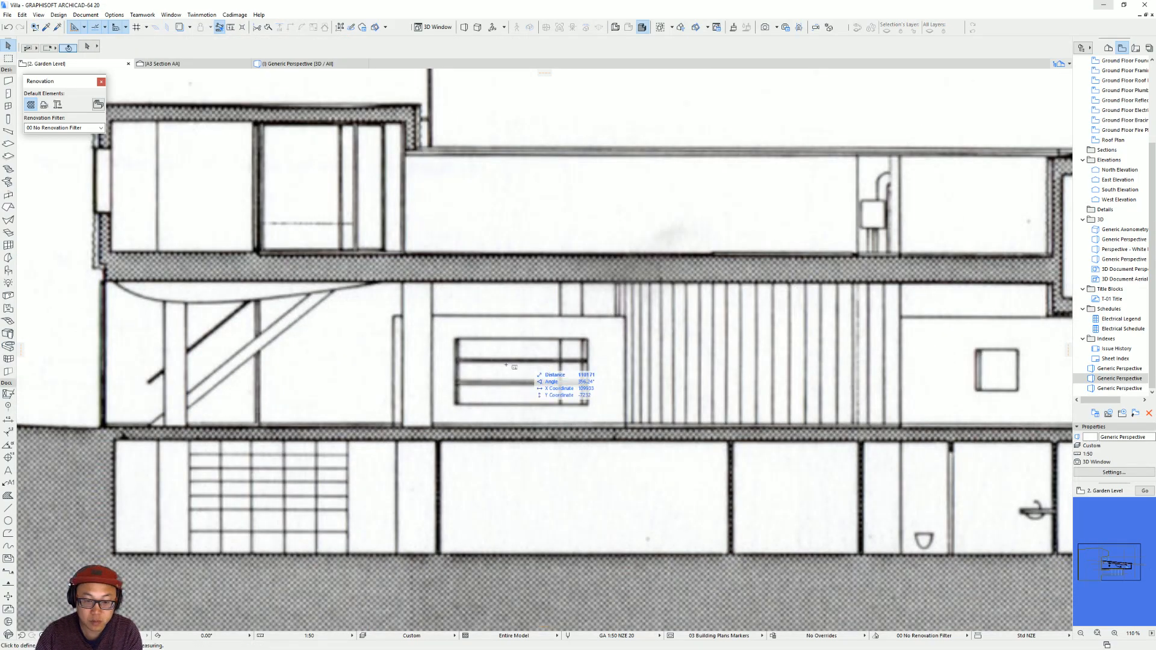
pyautogui.click(456, 339)
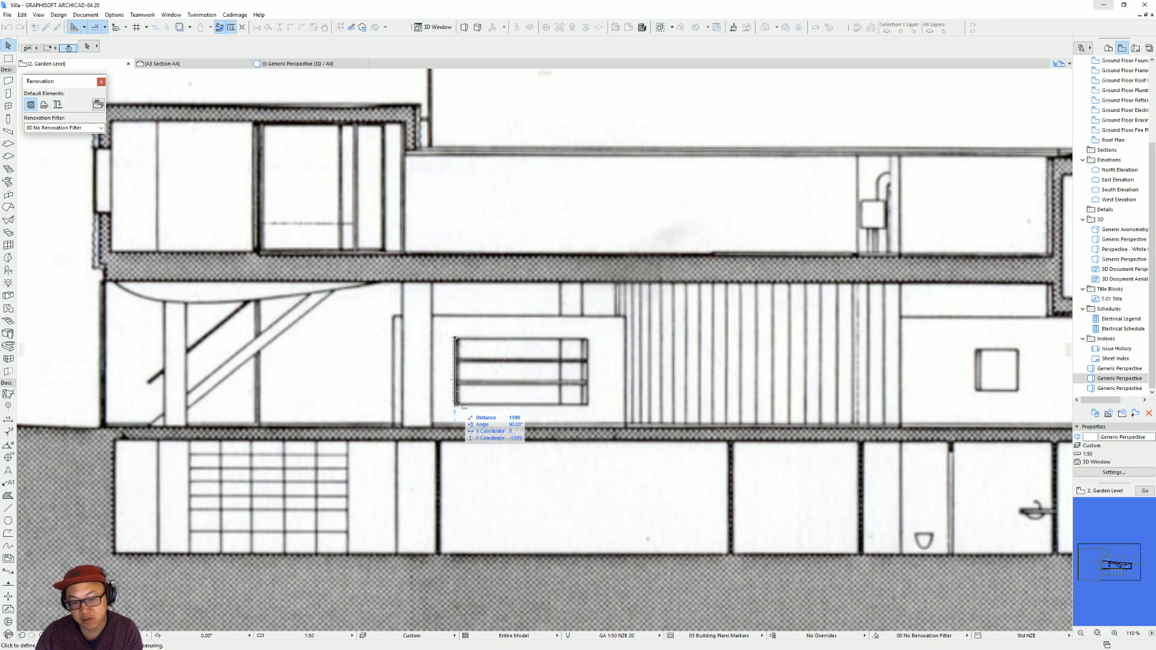
pyautogui.press('Escape')
# Start a new window for the thin angled wall in the plan, with size 3000 wide and 1600 high.
pyautogui.scroll(-7, 422, 411)
pyautogui.scroll(7, 414, 412)
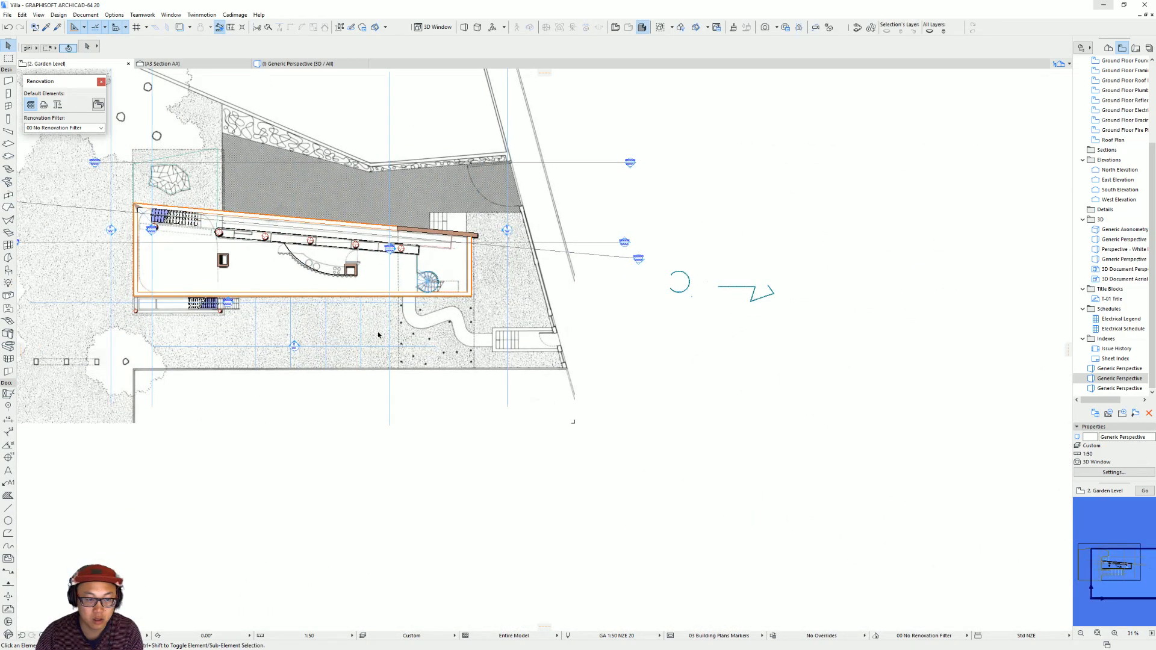
pyautogui.scroll(3, 488, 376)
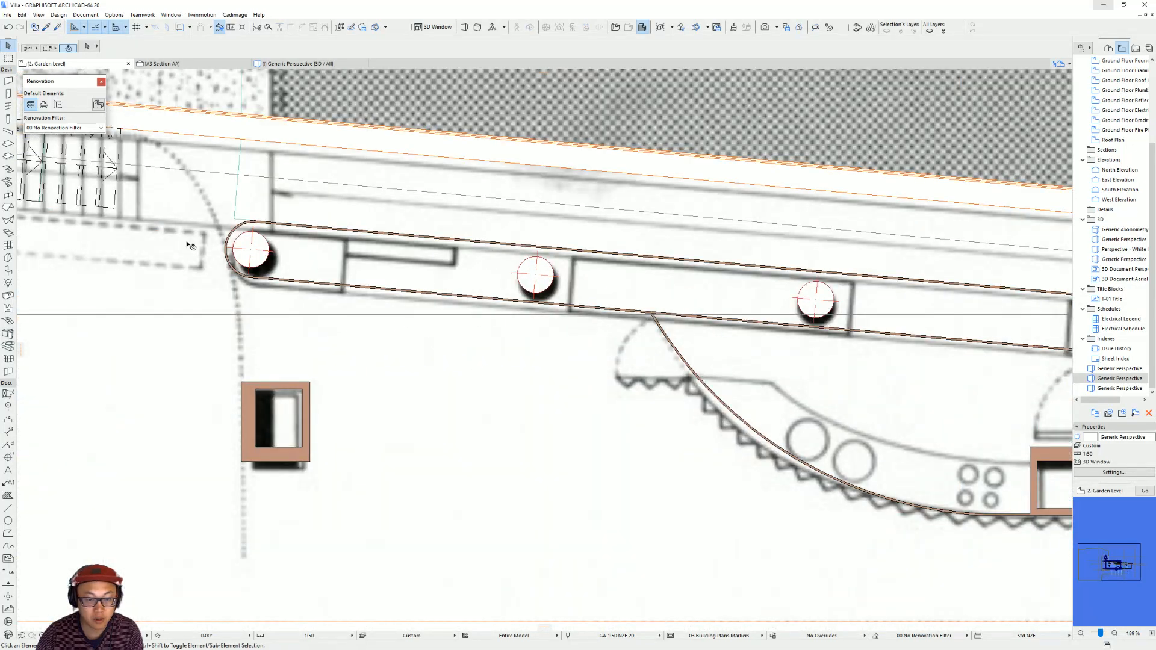
pyautogui.click(10, 106)
pyautogui.click(567, 41)
pyautogui.write('3000')
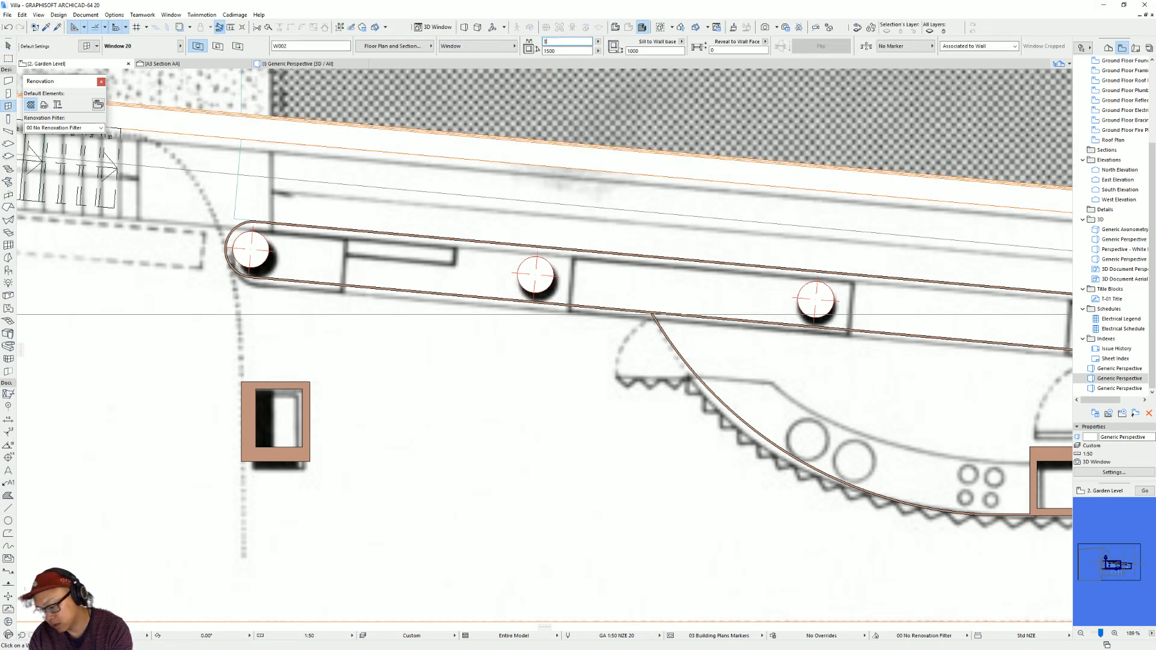
pyautogui.click(574, 51)
pyautogui.write('1600')
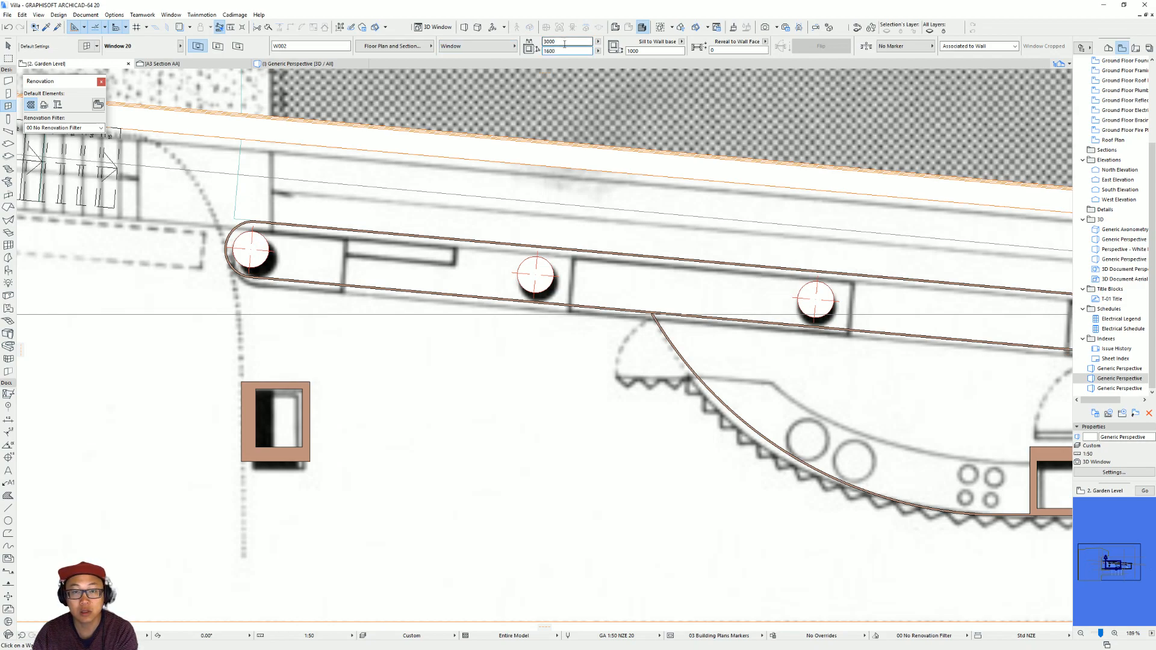
# Place the window in the lower thin wall, ending at the partition line just past the second round column.
pyautogui.click(461, 295)
pyautogui.scroll(4, 577, 308)
pyautogui.click(555, 305)
pyautogui.click(554, 303)
pyautogui.click(563, 302)
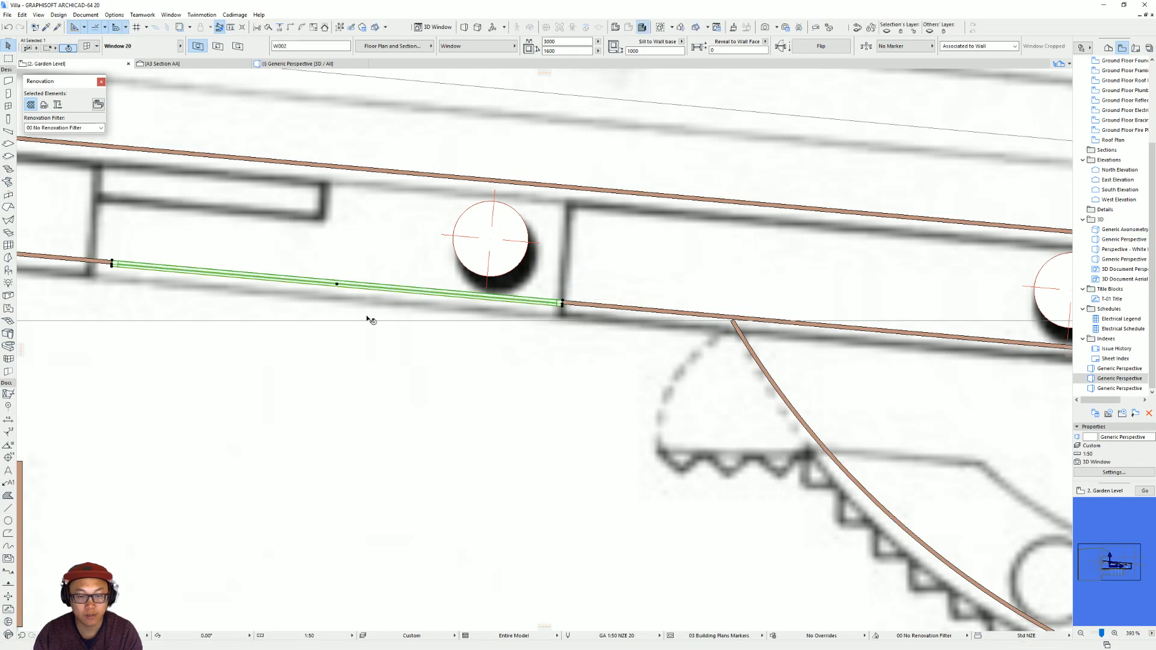
# Fit the window between the two partition lines around the second round column and set its width to 3100.
pyautogui.moveTo(141, 265); pyautogui.dragTo(493, 306, button='middle')
pyautogui.click(463, 306)
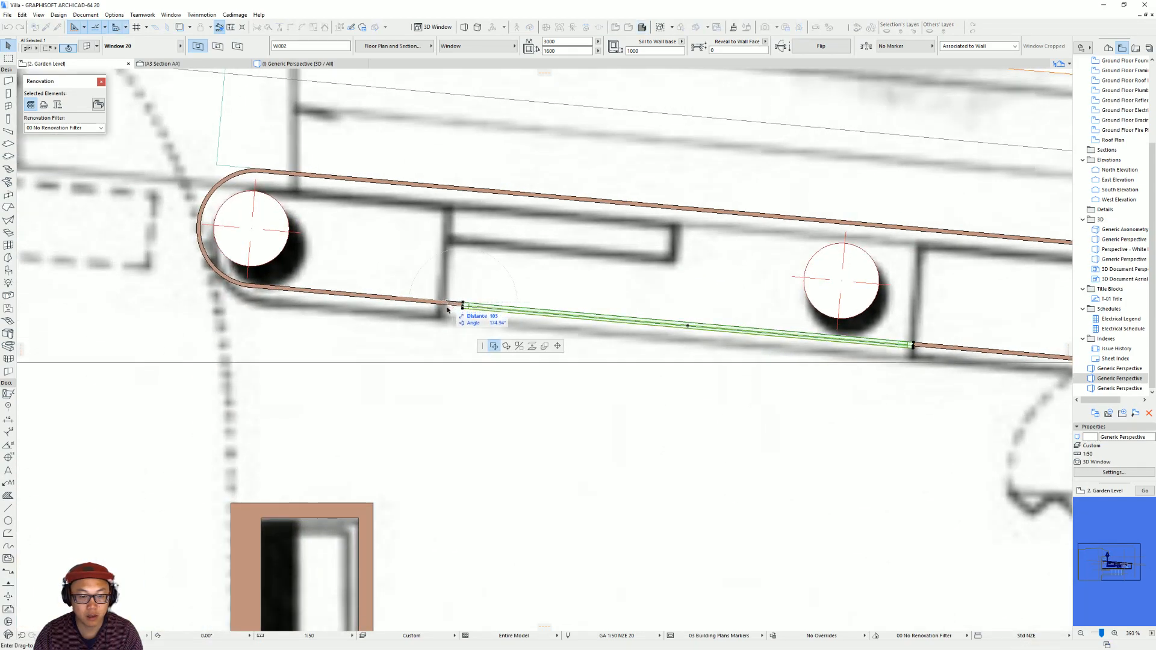
pyautogui.click(444, 309)
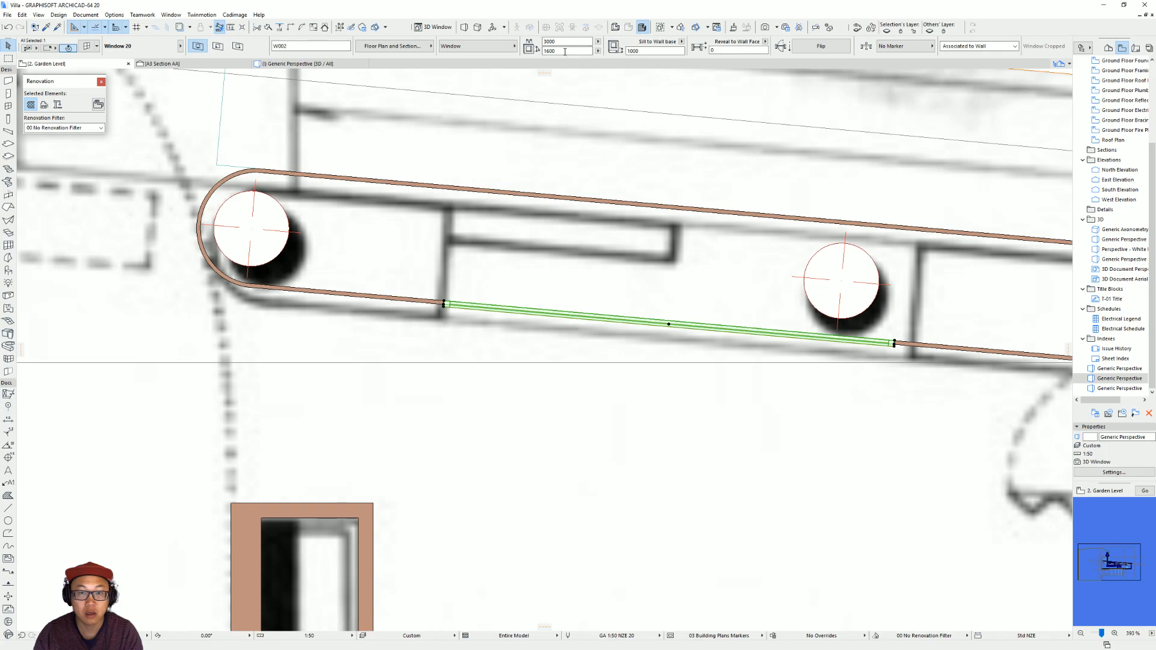
pyautogui.click(895, 343)
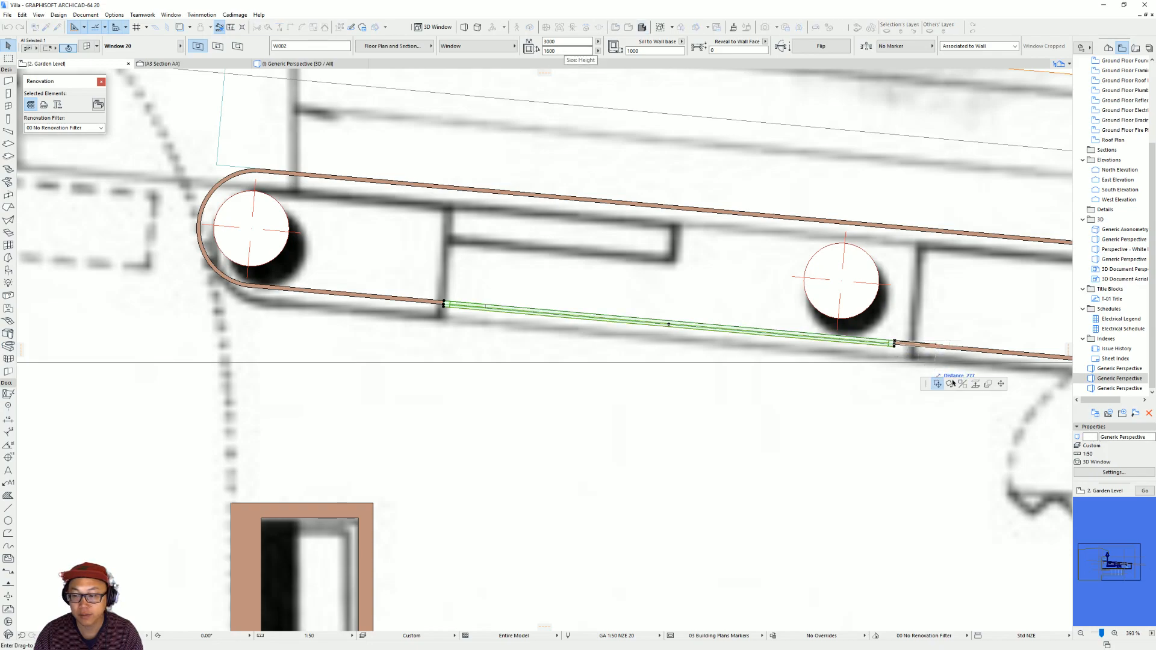
pyautogui.click(913, 345)
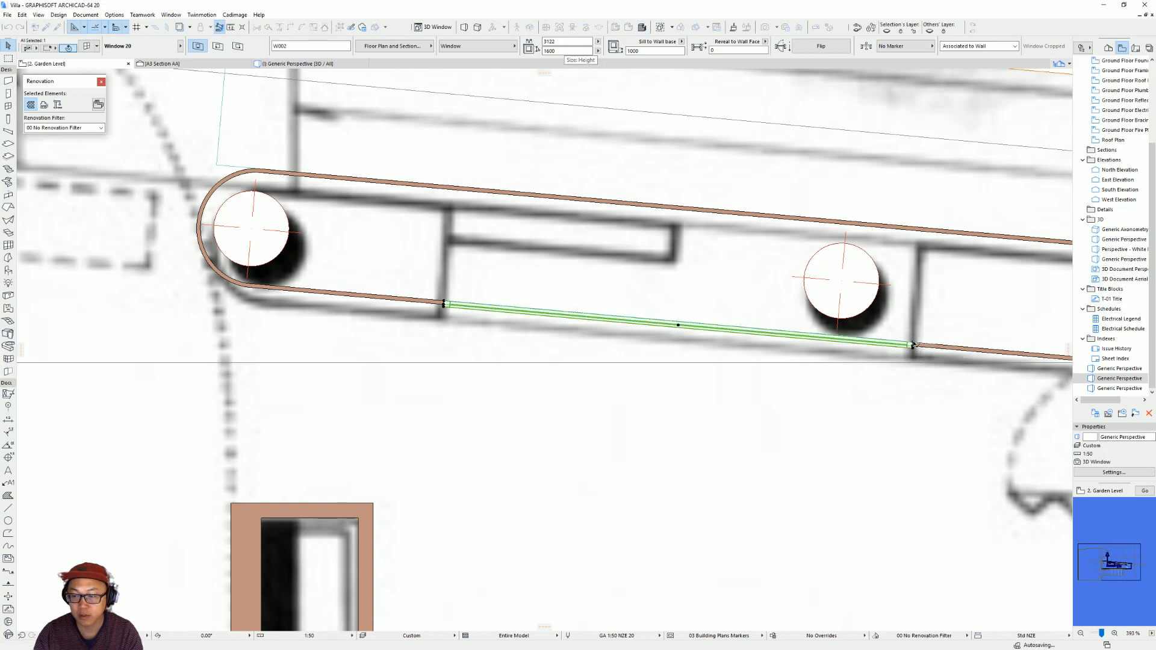
pyautogui.click(563, 41)
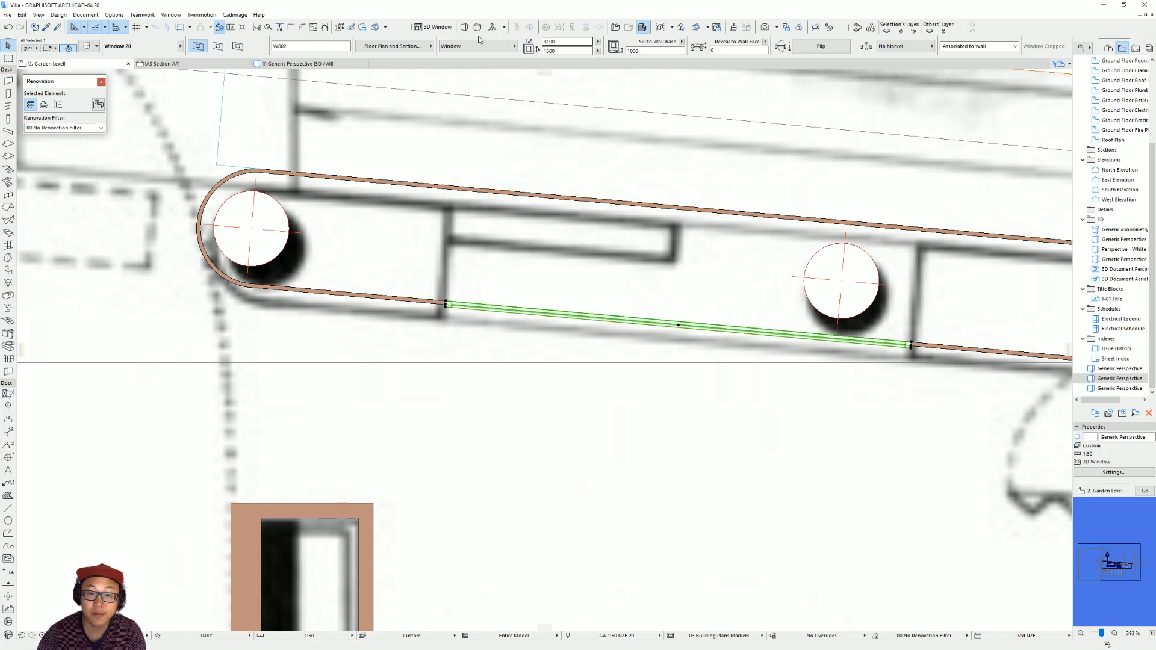
pyautogui.scroll(-3, 616, 279)
pyautogui.moveTo(693, 299); pyautogui.dragTo(458, 287, button='middle')
pyautogui.press('Return')
pyautogui.press('Escape')
# Copy the window along the wall to start at the partition beside the third column and set its width to 3000.
pyautogui.scroll(-2, 521, 291)
pyautogui.moveTo(873, 346); pyautogui.dragTo(811, 350, button='middle')
pyautogui.click(296, 291)
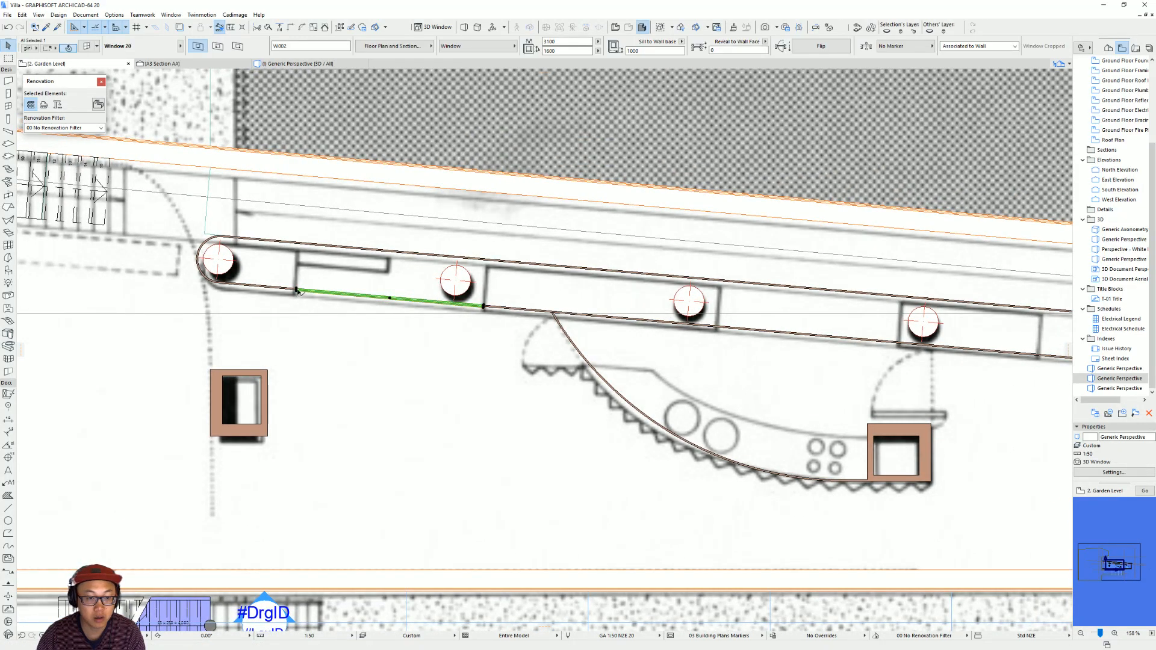
pyautogui.hotkey('ctrl', 'shift', 'd')
pyautogui.click(297, 291)
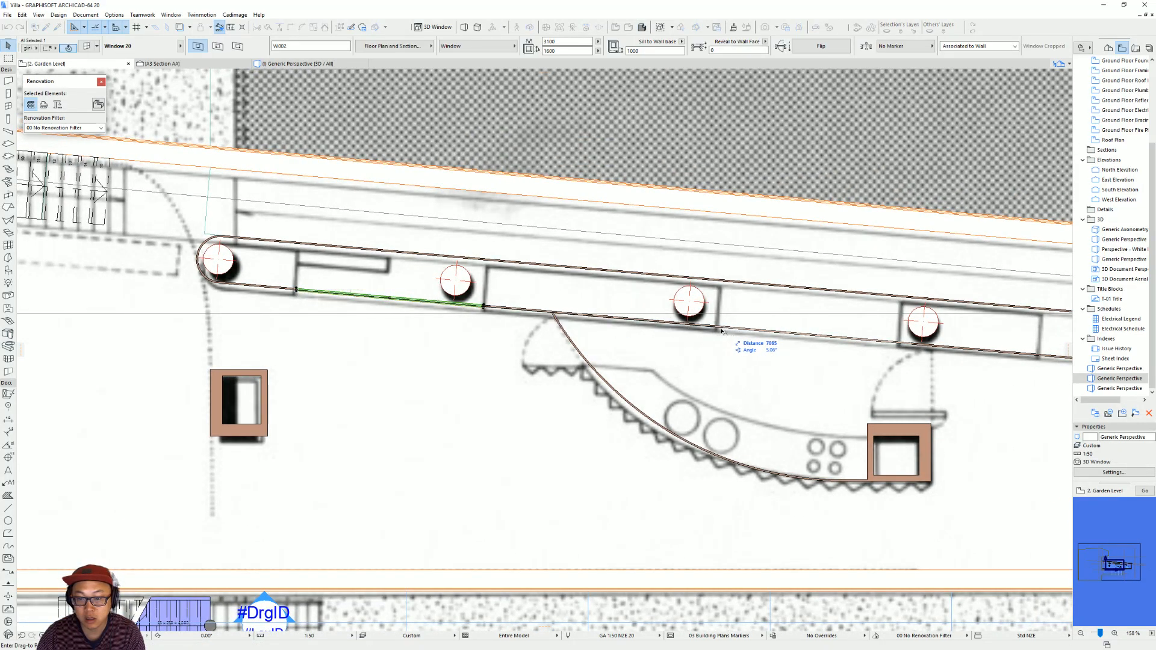
pyautogui.click(716, 327)
pyautogui.click(554, 41)
pyautogui.write('3000')
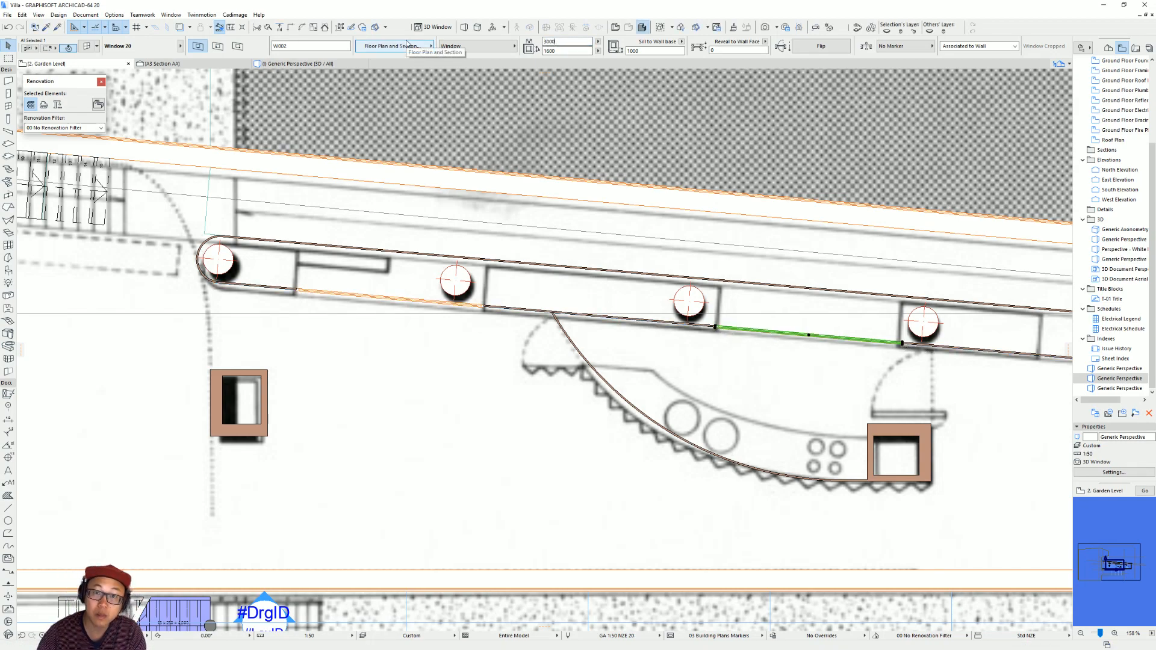
# Copy the 3000 wide window along the wall to start at the partition line before the last round column.
pyautogui.scroll(1, 785, 283)
pyautogui.moveTo(786, 283); pyautogui.dragTo(529, 255, button='middle')
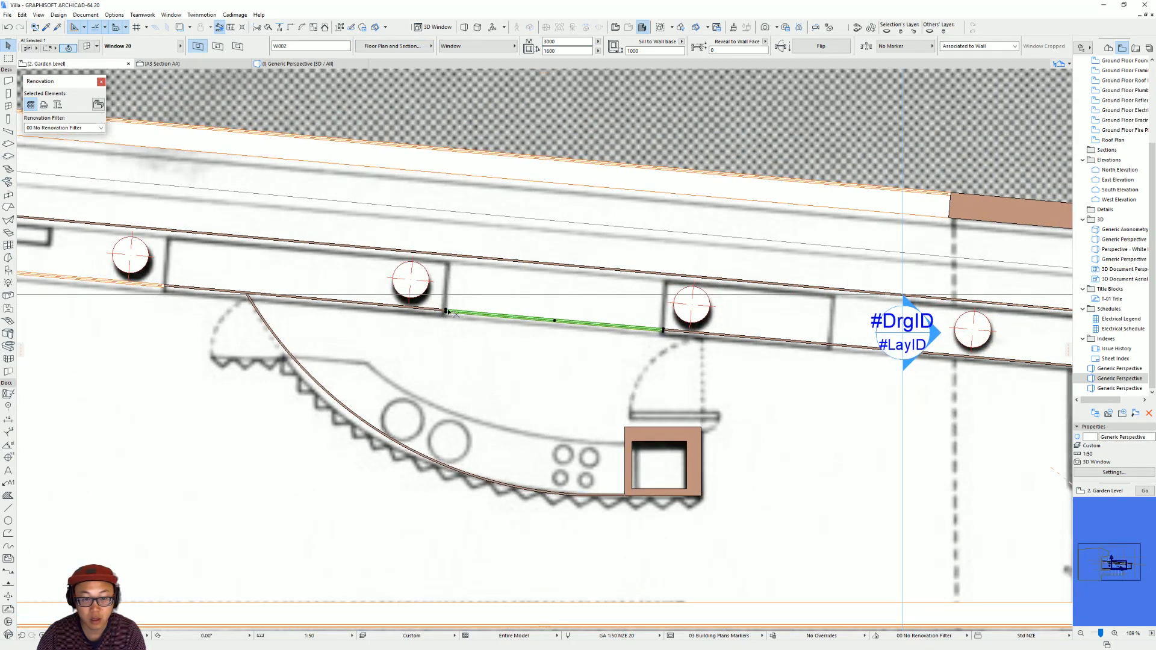
pyautogui.hotkey('ctrl', 'd')
pyautogui.click(446, 311)
pyautogui.scroll(-5, 512, 328)
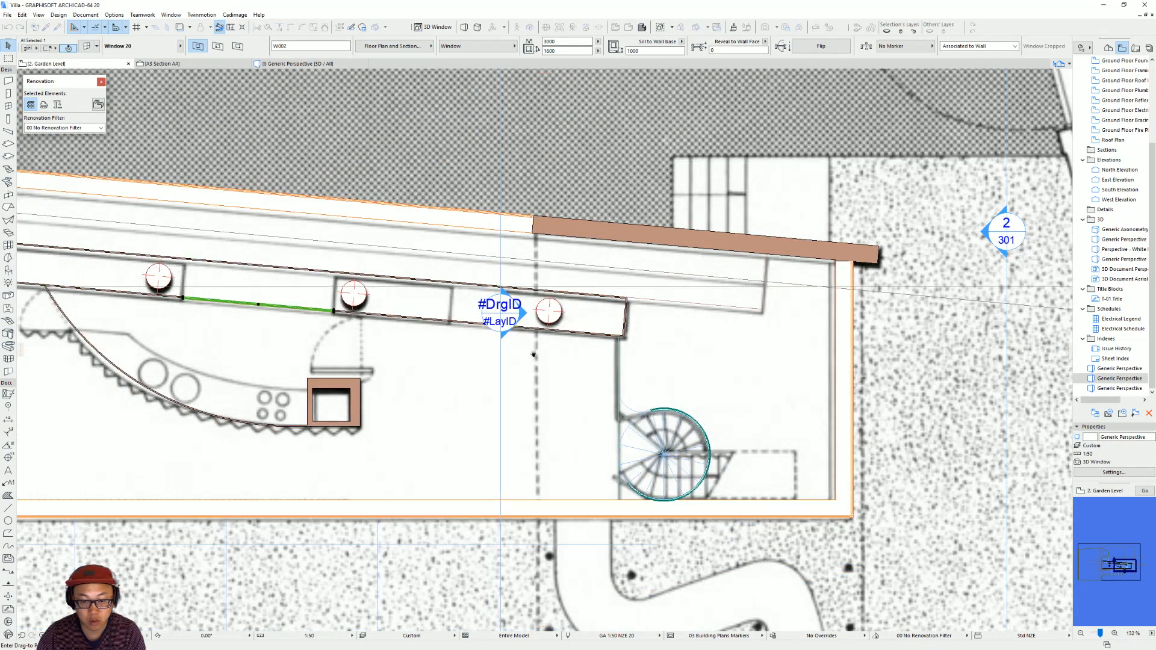
pyautogui.scroll(3, 618, 377)
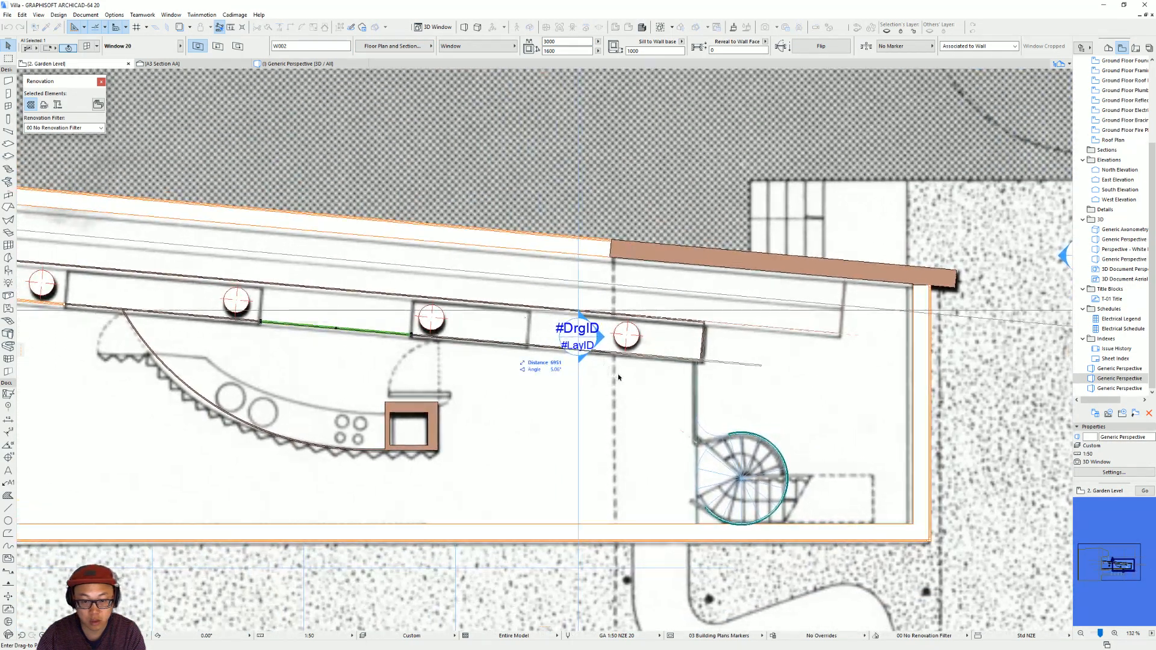
pyautogui.click(529, 346)
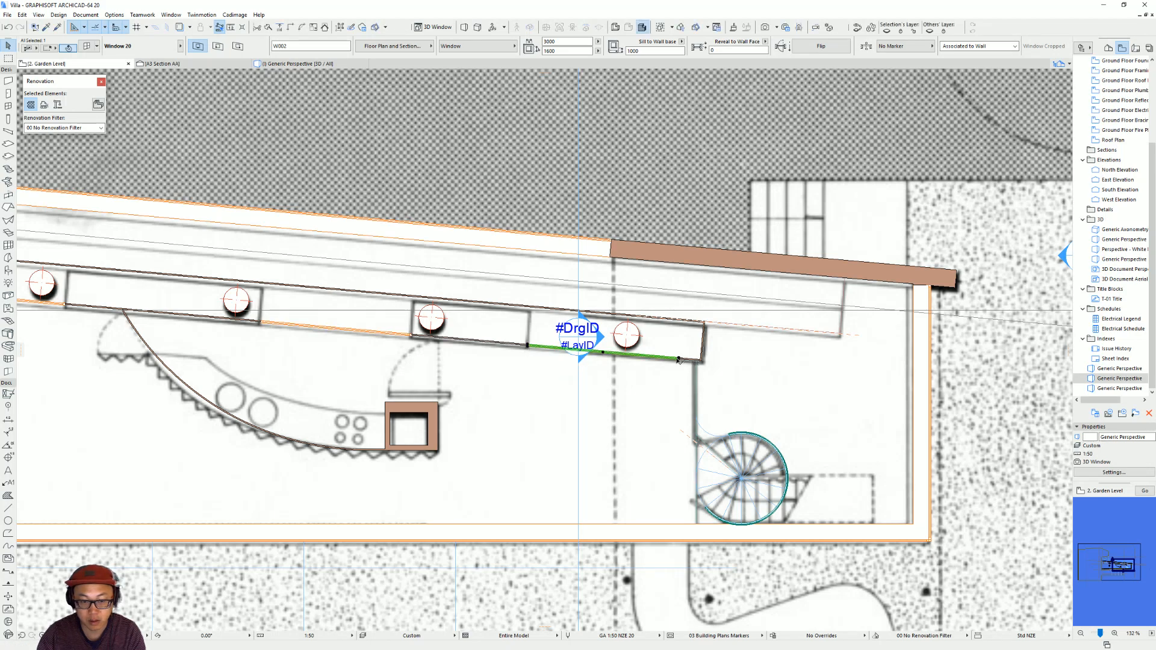
# Shorten the last window in the thin angled wall to end just before the last round column and set its width to 1600.
pyautogui.click(679, 359)
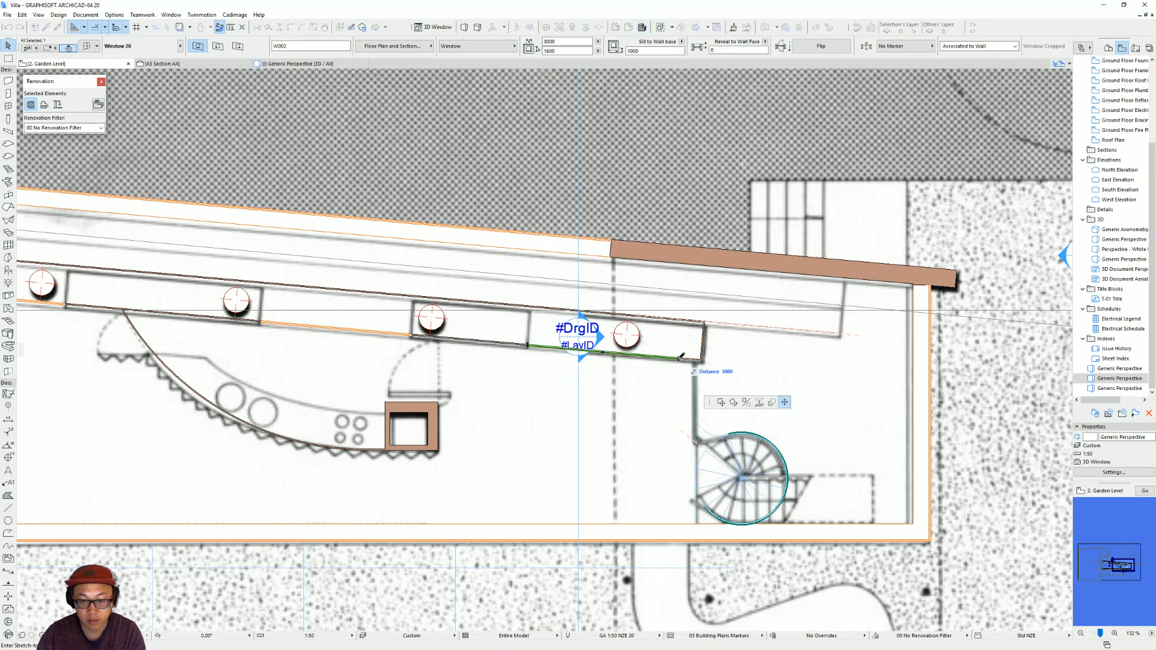
pyautogui.click(609, 352)
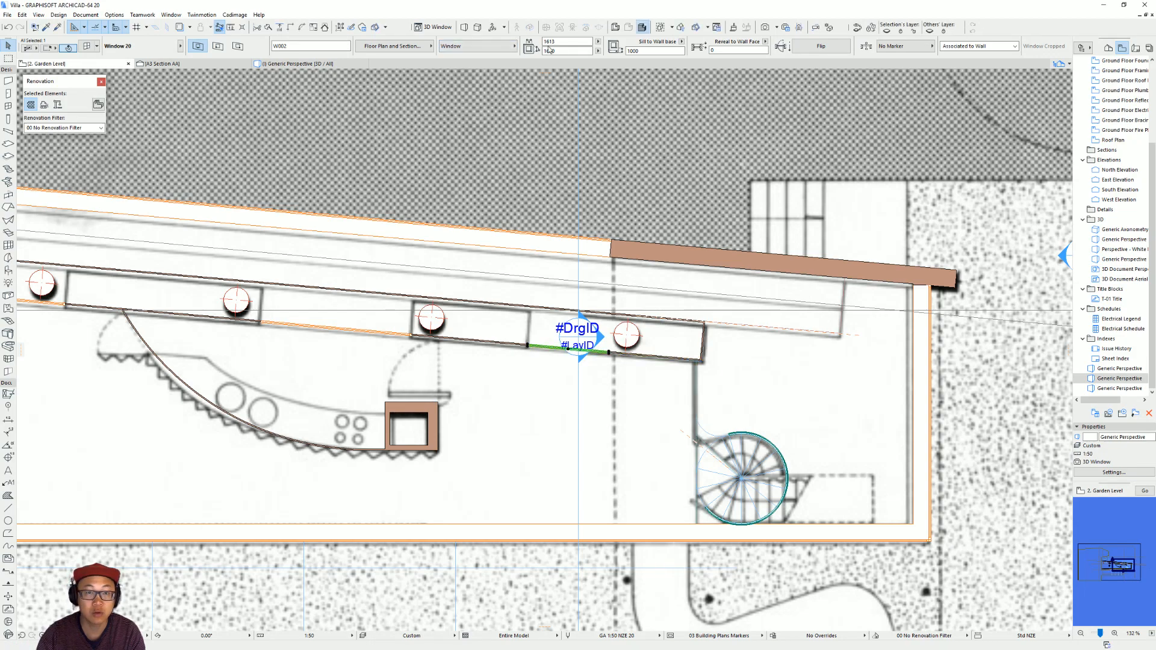
pyautogui.press('BackSpace')
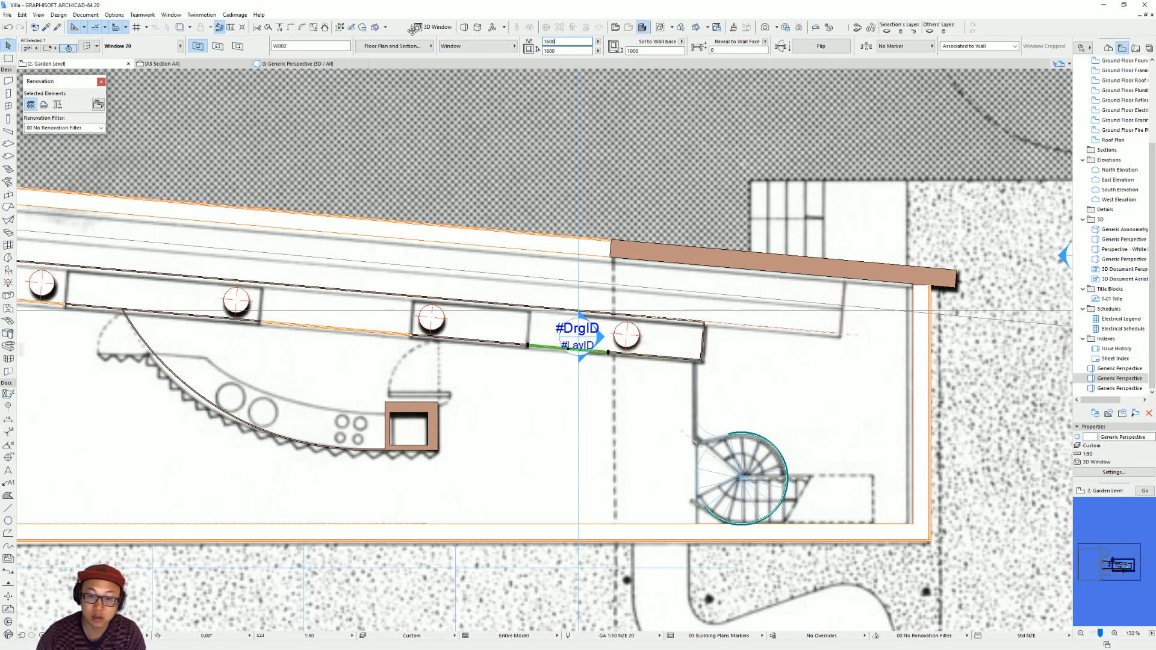
pyautogui.scroll(-5, 631, 362)
pyautogui.press('Escape')
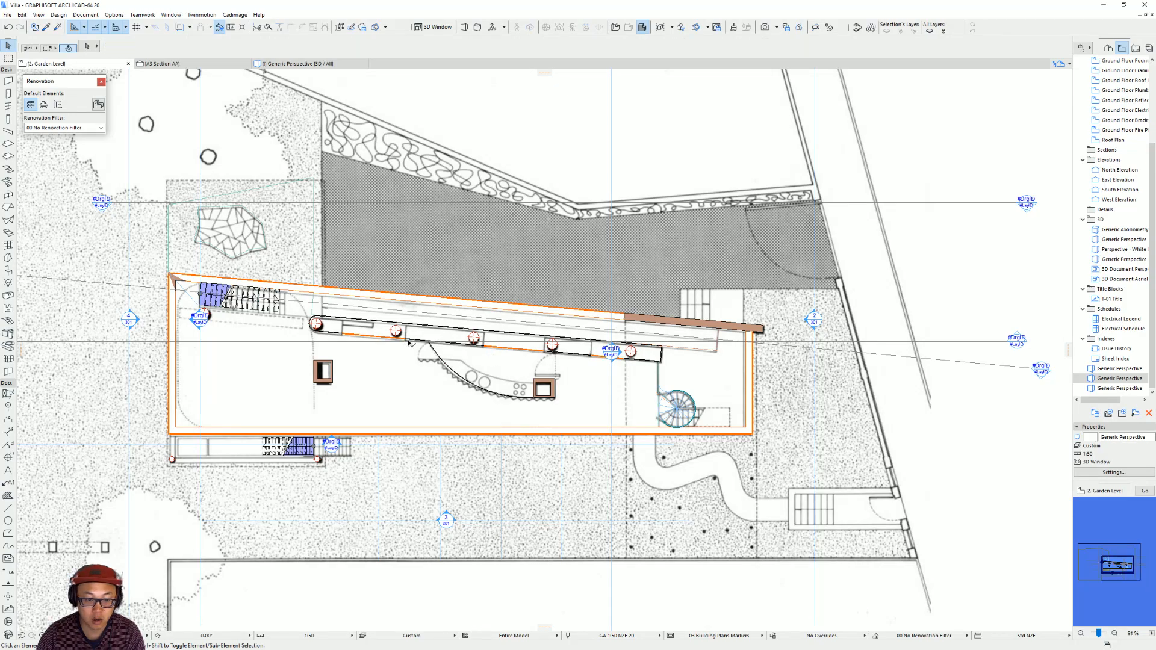
# Show only the thin angled wall with its windows in the 3D view and view it from the window side.
pyautogui.scroll(6, 412, 343)
pyautogui.click(432, 342)
pyautogui.press('F5')
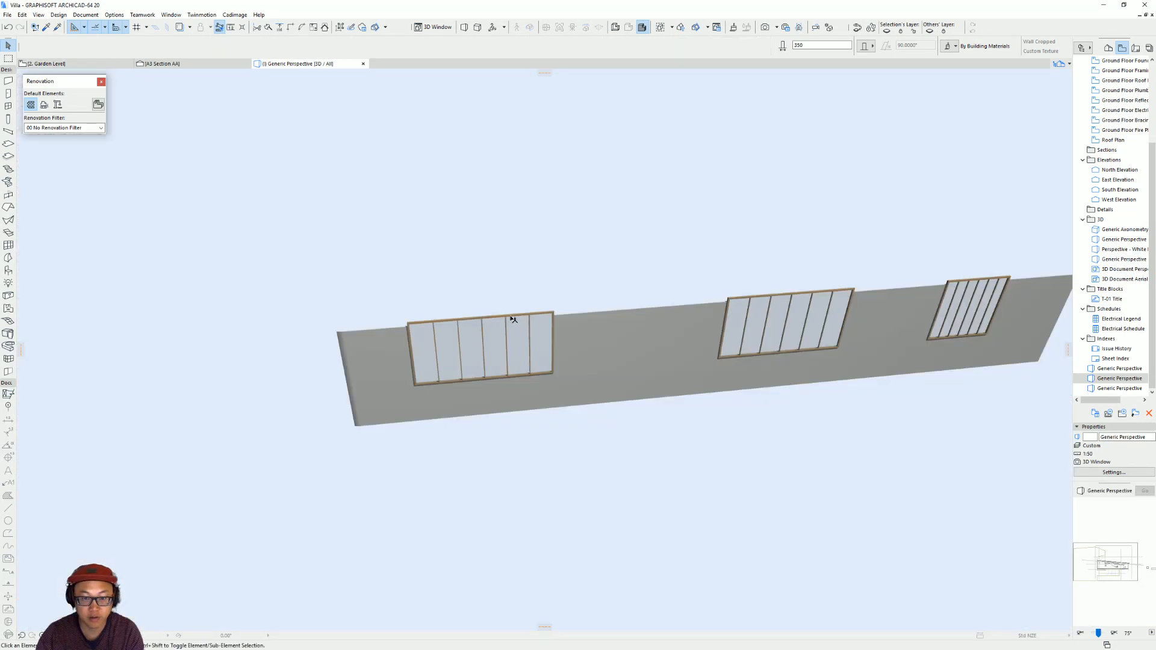
pyautogui.scroll(2, 619, 359)
pyautogui.keyDown('shift'); pyautogui.moveTo(619, 359); pyautogui.dragTo(573, 304, button='middle'); pyautogui.keyUp('shift')
pyautogui.click(626, 375)
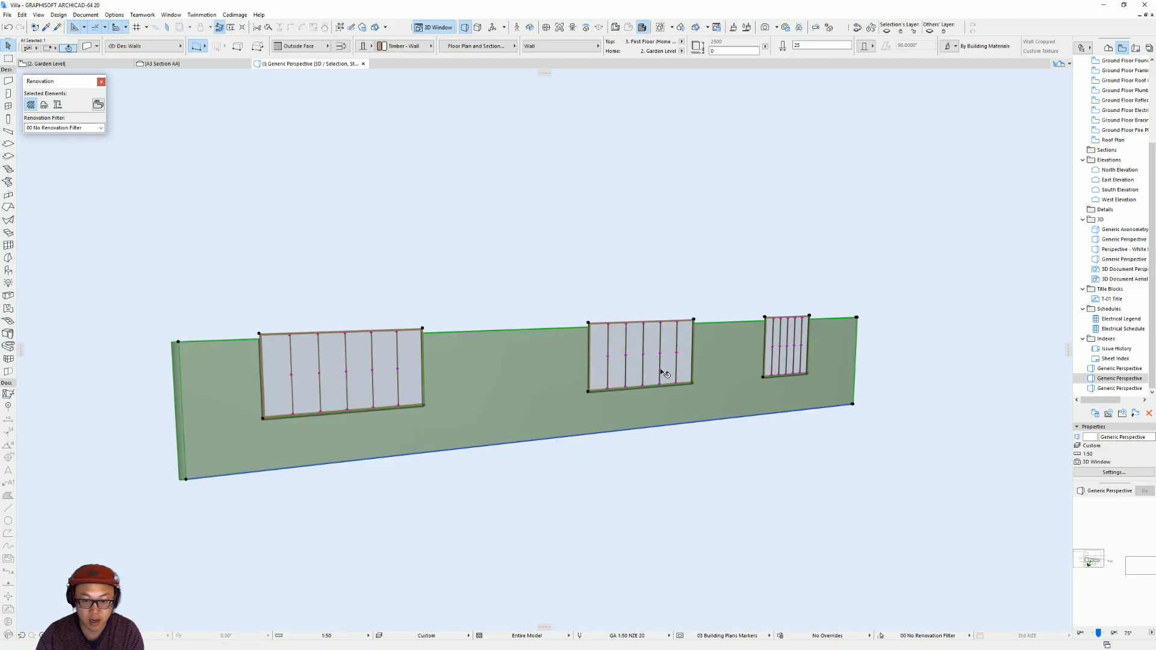
pyautogui.press('Escape')
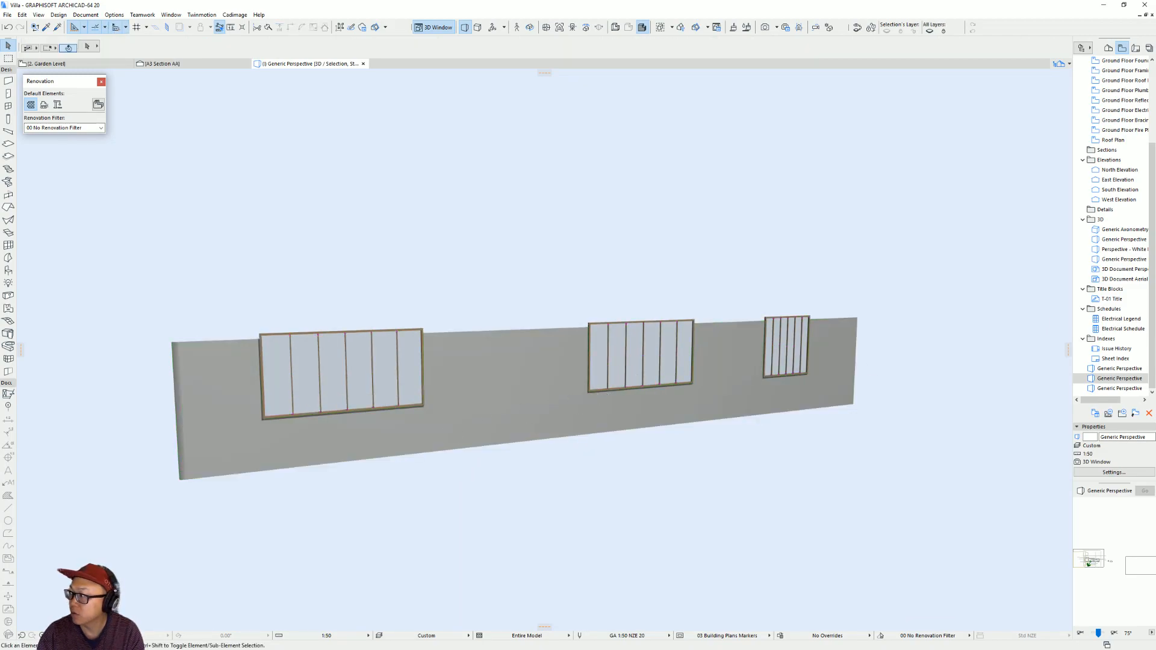
# Switch to the browser and examine the interior reference photos of the spiral stair and the curved kitchen wall.
pyautogui.hotkey('alt', 'Tab')
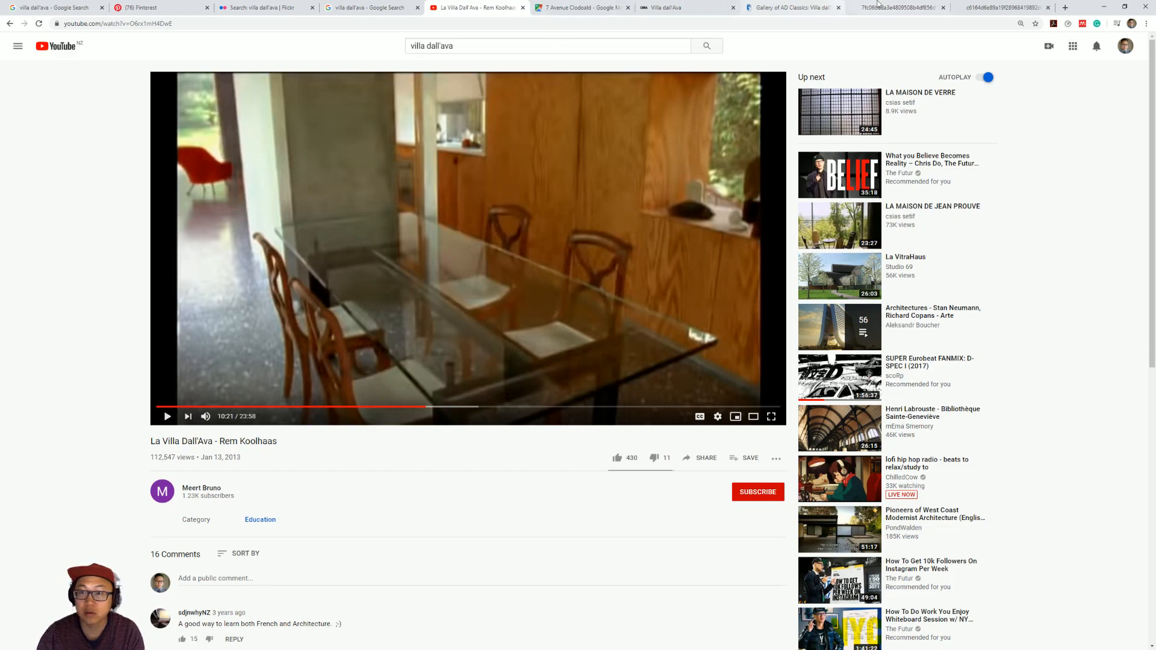
pyautogui.click(895, 7)
pyautogui.click(970, 4)
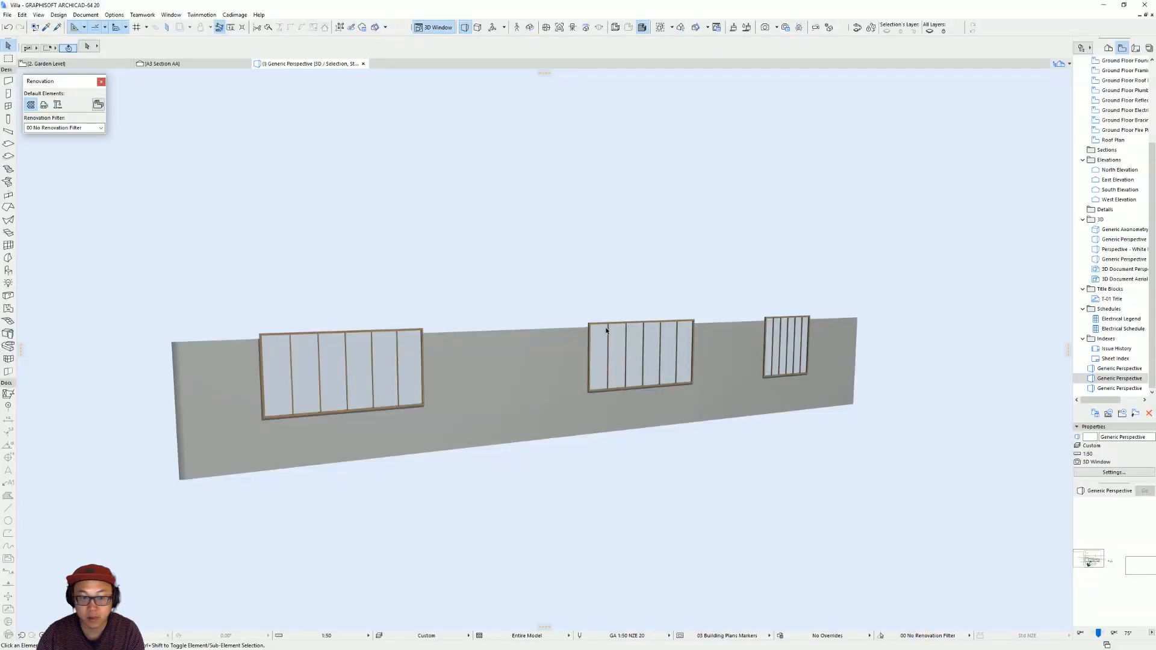
# Switch back to Archicad and set the sill of the 3100 wide window to 500 above the wall base.
pyautogui.keyDown('shift'); pyautogui.moveTo(458, 362); pyautogui.dragTo(398, 403, button='middle'); pyautogui.keyUp('shift')
pyautogui.click(397, 403)
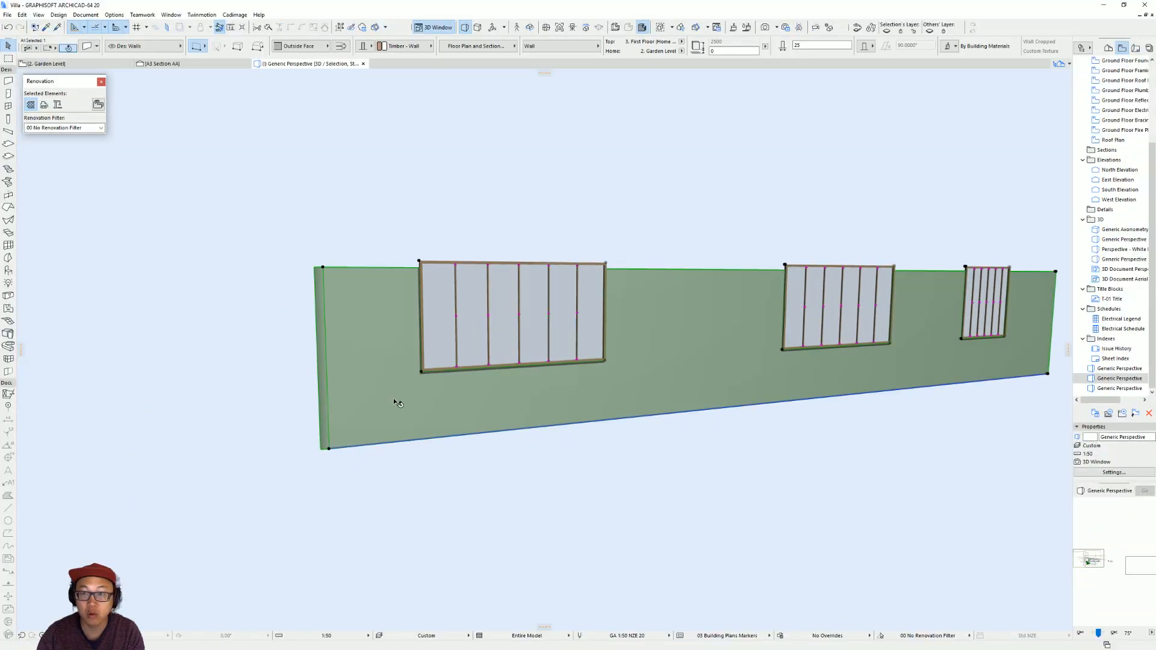
pyautogui.scroll(1, 596, 360)
pyautogui.moveTo(566, 351); pyautogui.dragTo(561, 375, button='middle')
pyautogui.click(554, 360)
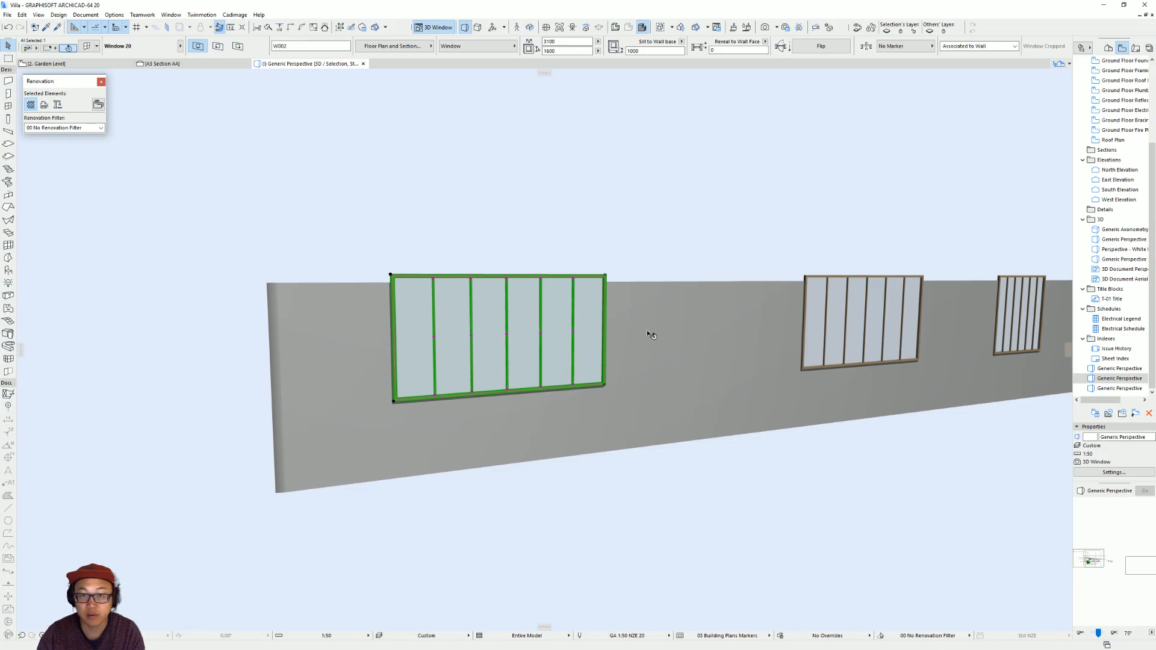
pyautogui.moveTo(656, 51); pyautogui.dragTo(431, 48)
pyautogui.write('500')
pyautogui.press('Return')
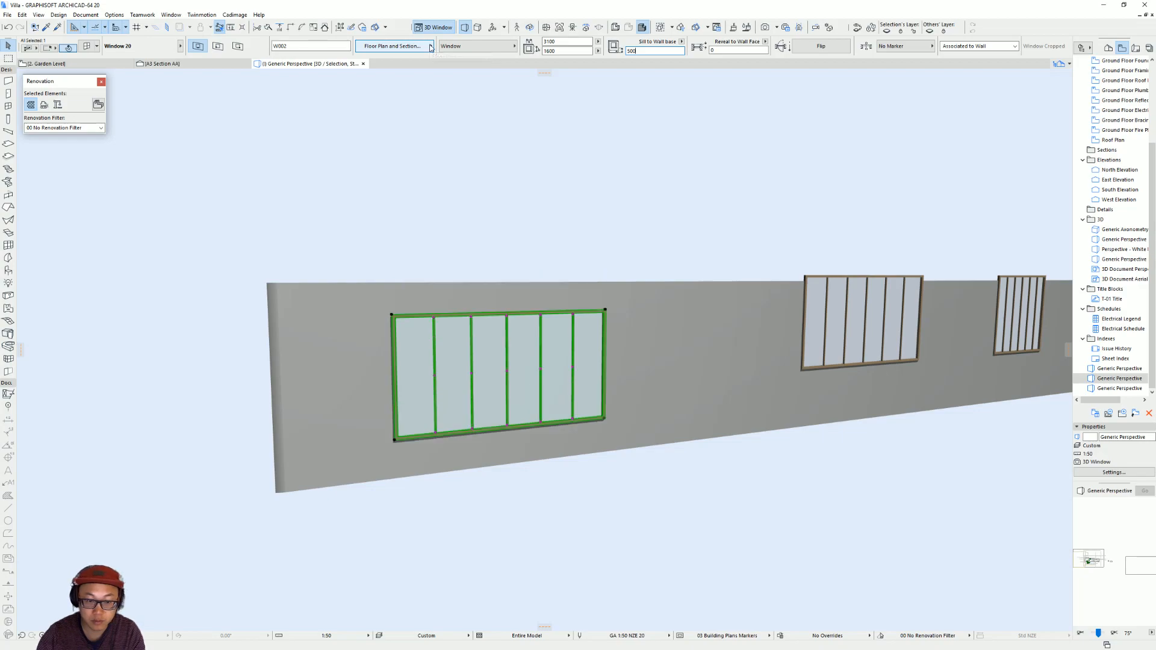
# Try sill heights of 450, 550 and 400 on the 3100 wide window and check its distance to the wall base.
pyautogui.keyDown('shift'); pyautogui.moveTo(582, 401); pyautogui.dragTo(435, 406, button='middle'); pyautogui.keyUp('shift')
pyautogui.click(451, 401)
pyautogui.press('Escape')
pyautogui.moveTo(646, 51); pyautogui.dragTo(559, 51)
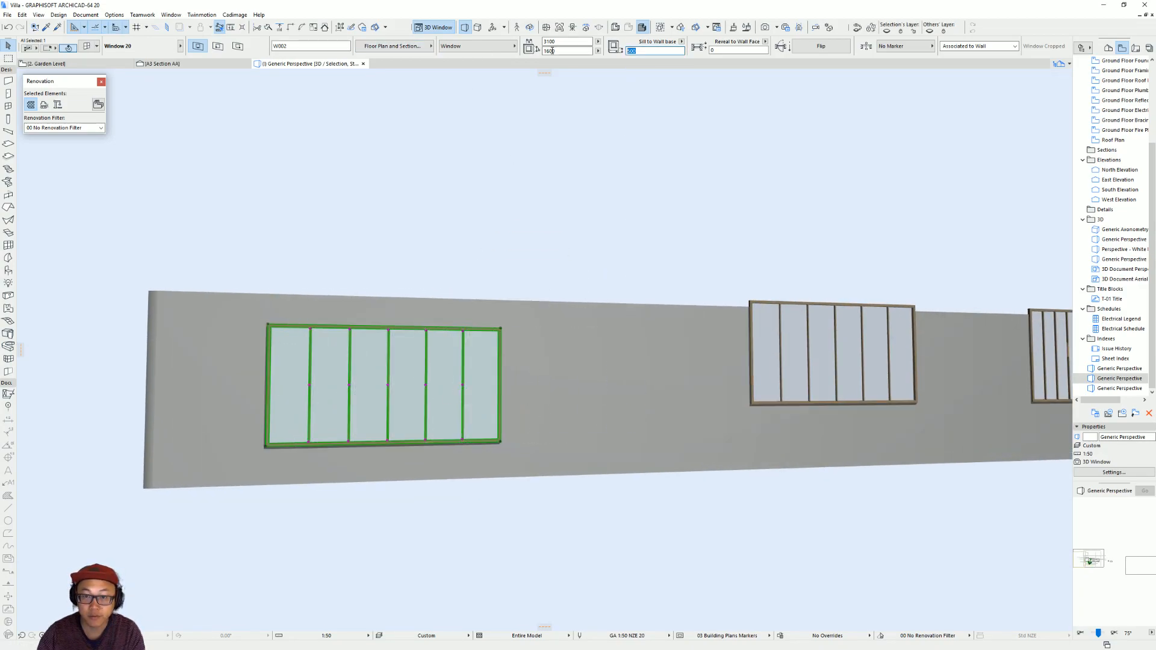
pyautogui.write('450')
pyautogui.press('Return')
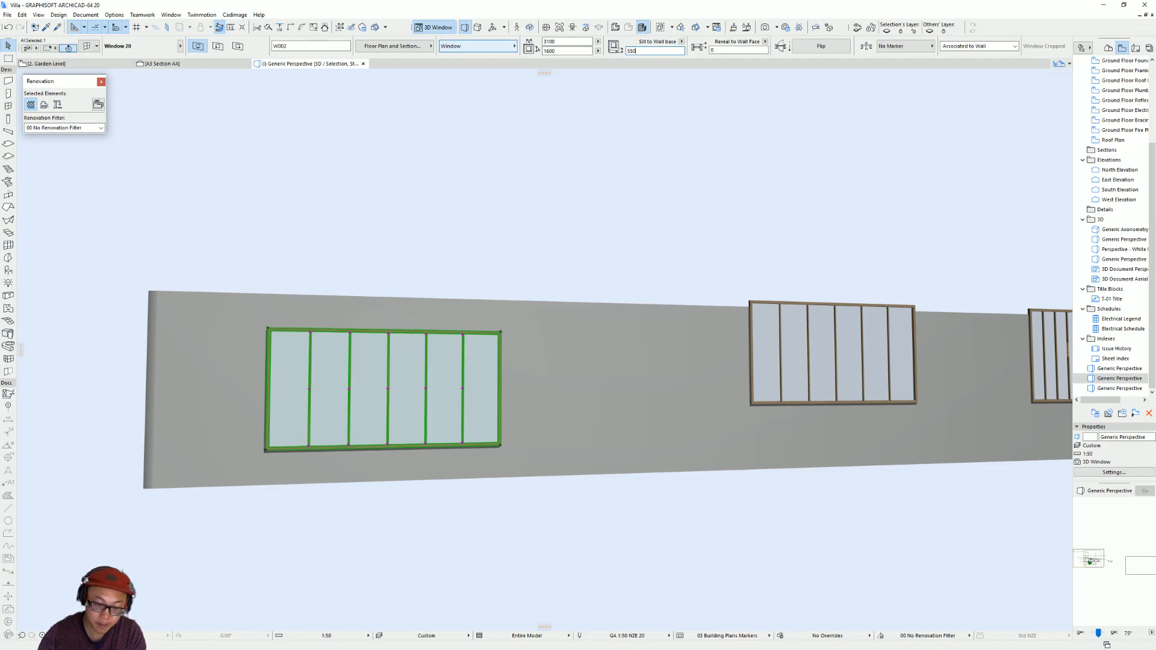
pyautogui.write('550')
pyautogui.press('Return')
pyautogui.keyDown('shift'); pyautogui.moveTo(459, 333); pyautogui.dragTo(487, 362, button='middle'); pyautogui.keyUp('shift')
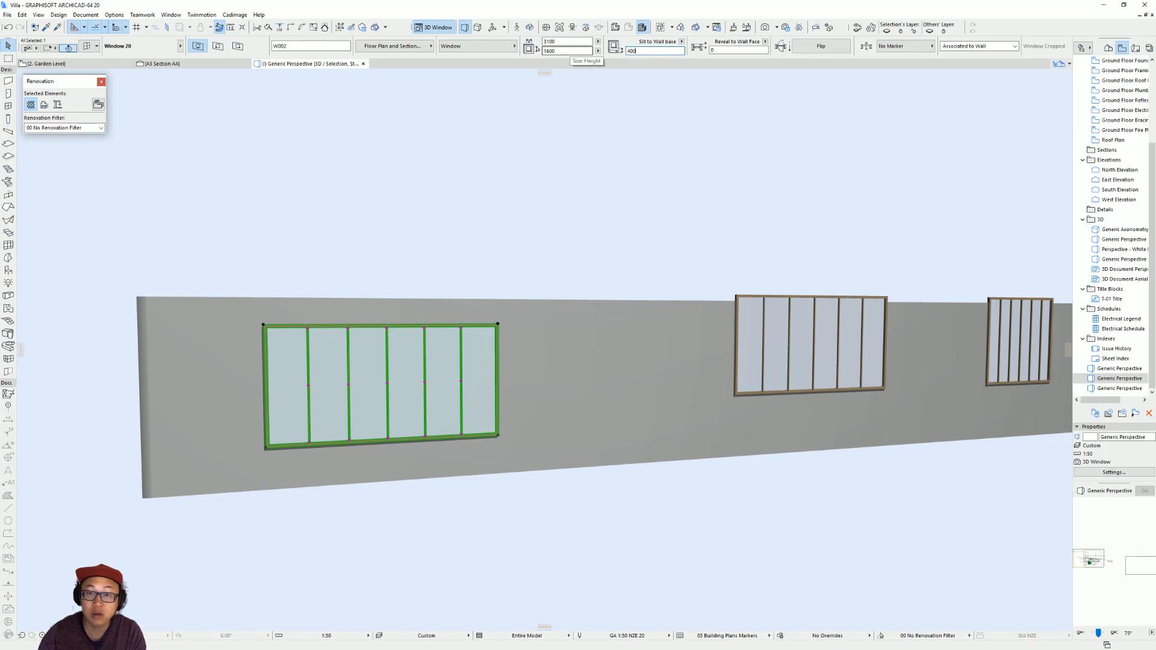
pyautogui.press('Return')
pyautogui.click(498, 335)
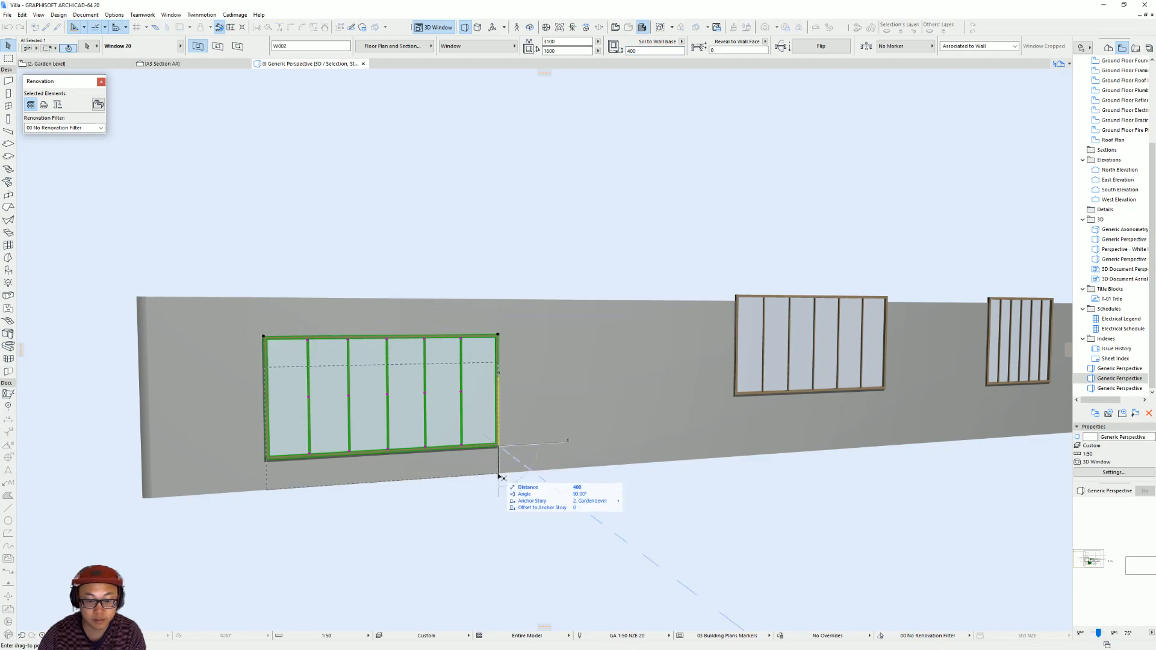
# Set the sill height of the 3100 wide window to 450 above the wall base.
pyautogui.press('Escape')
pyautogui.moveTo(643, 51); pyautogui.dragTo(528, 62)
pyautogui.write('4')
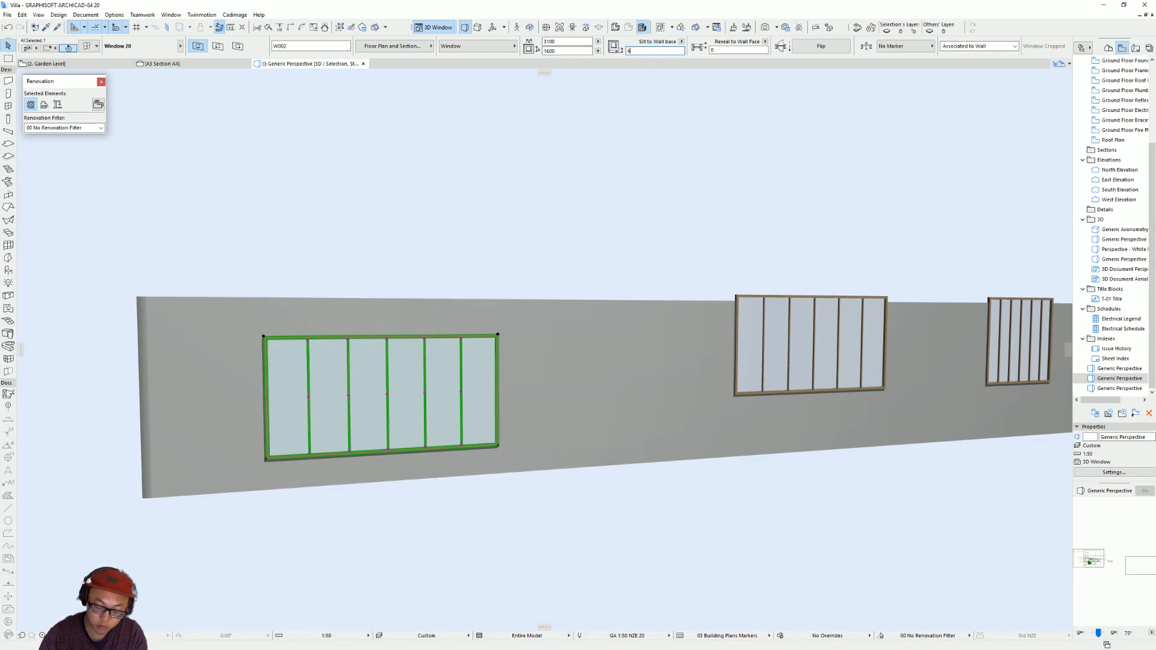
pyautogui.write('50')
pyautogui.press('Return')
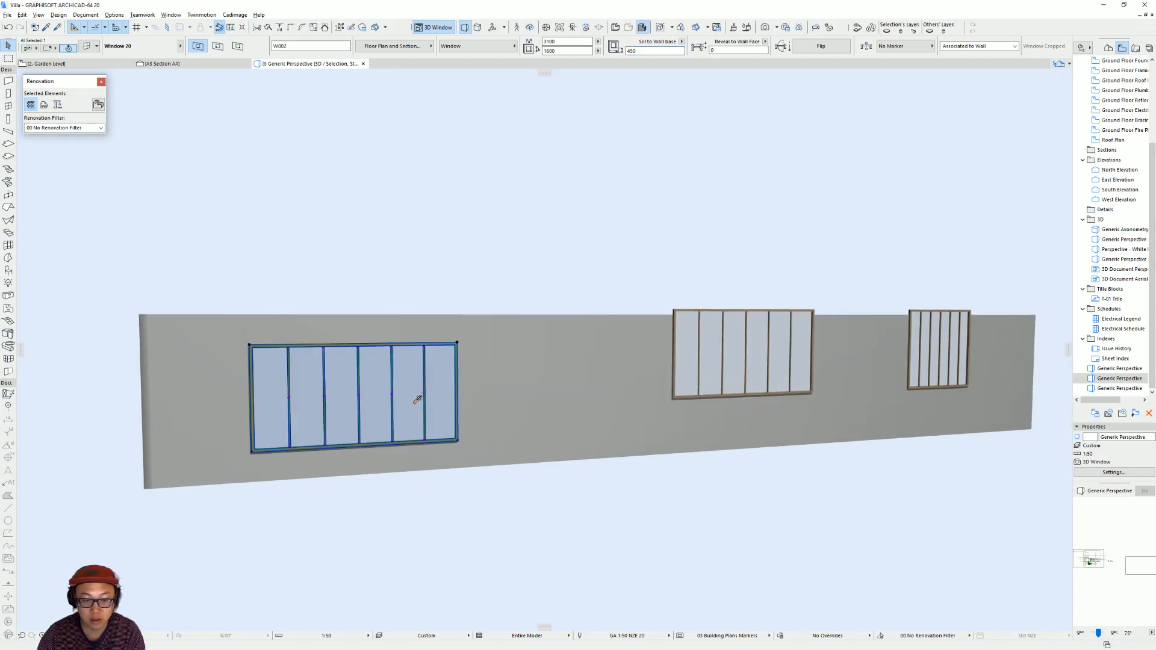
# Set the sill height of the 3000 wide middle window to 450 above the wall base.
pyautogui.click(756, 372)
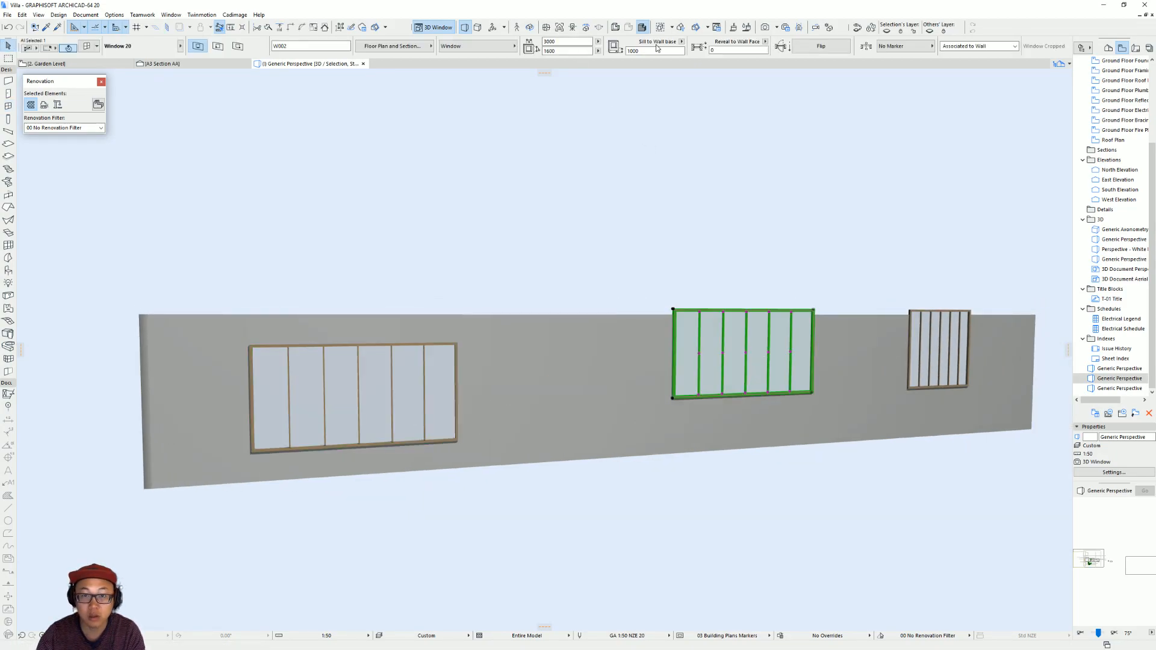
pyautogui.moveTo(644, 50); pyautogui.dragTo(521, 46)
pyautogui.write('450')
pyautogui.press('Return')
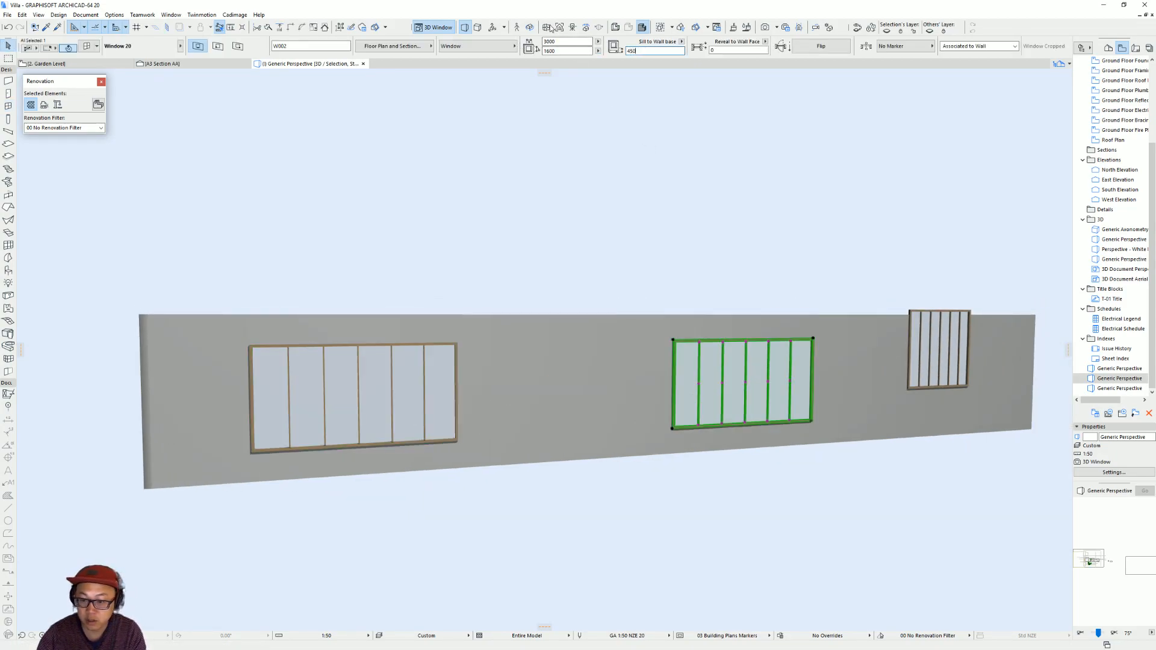
pyautogui.moveTo(905, 368); pyautogui.dragTo(739, 364, button='middle')
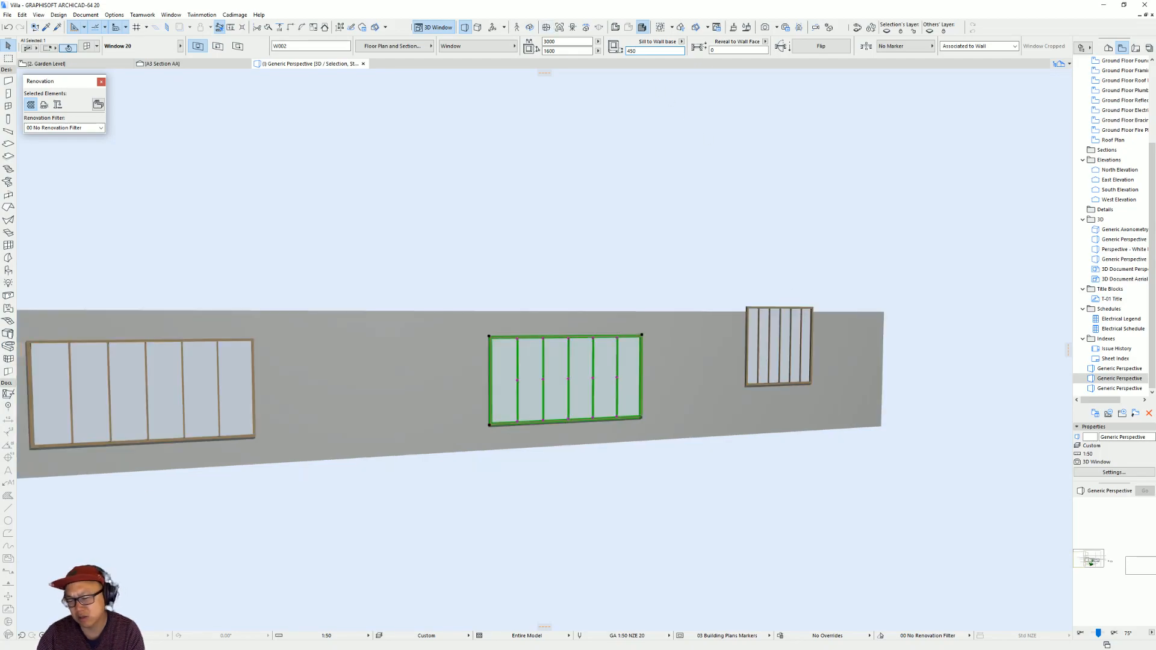
# Examine the villa's interior photos and the kitchen scene of the YouTube video in the browser, pausing the video before returning to Archicad.
pyautogui.hotkey('alt', 'Tab')
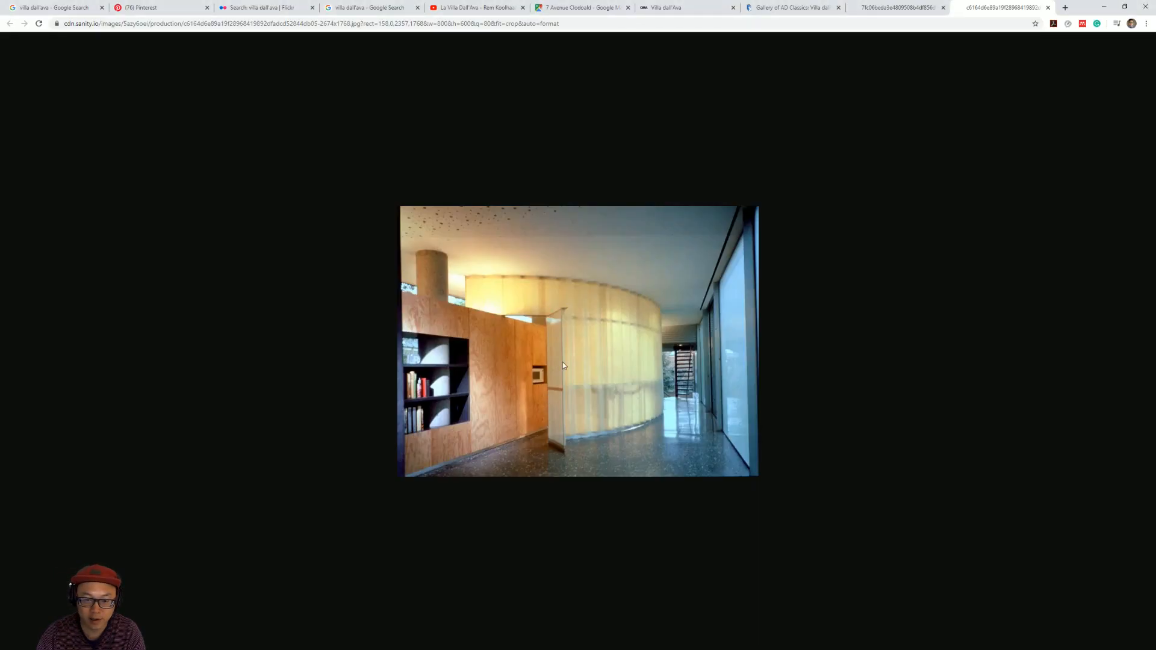
pyautogui.click(786, 7)
pyautogui.click(892, 7)
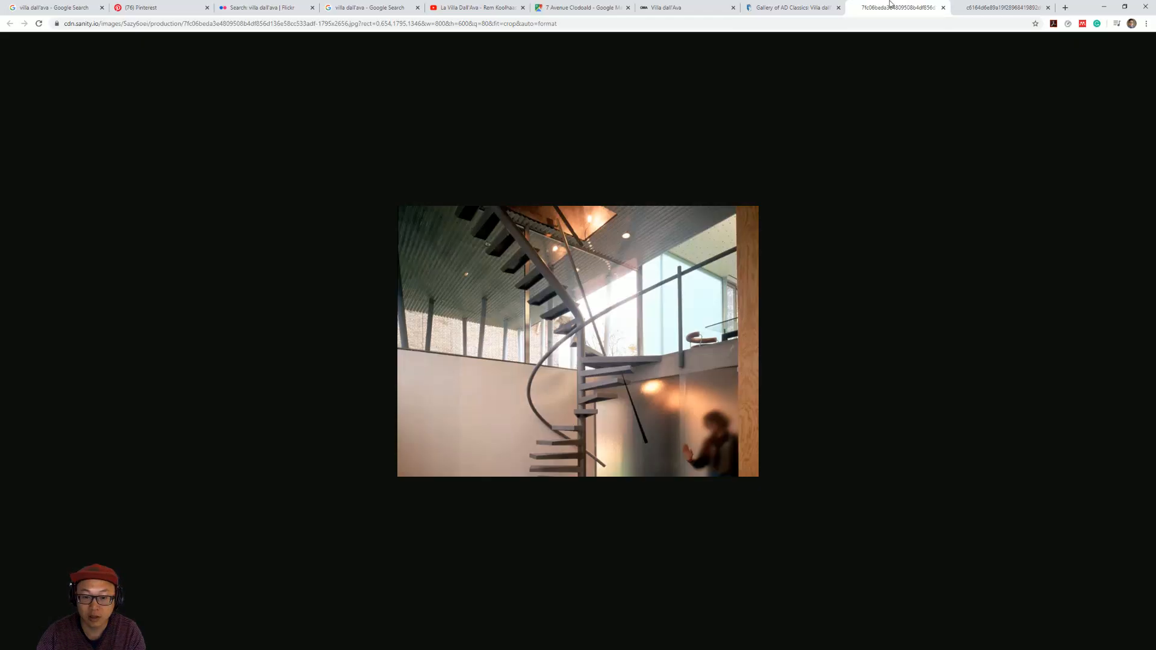
pyautogui.click(971, 5)
pyautogui.click(476, 7)
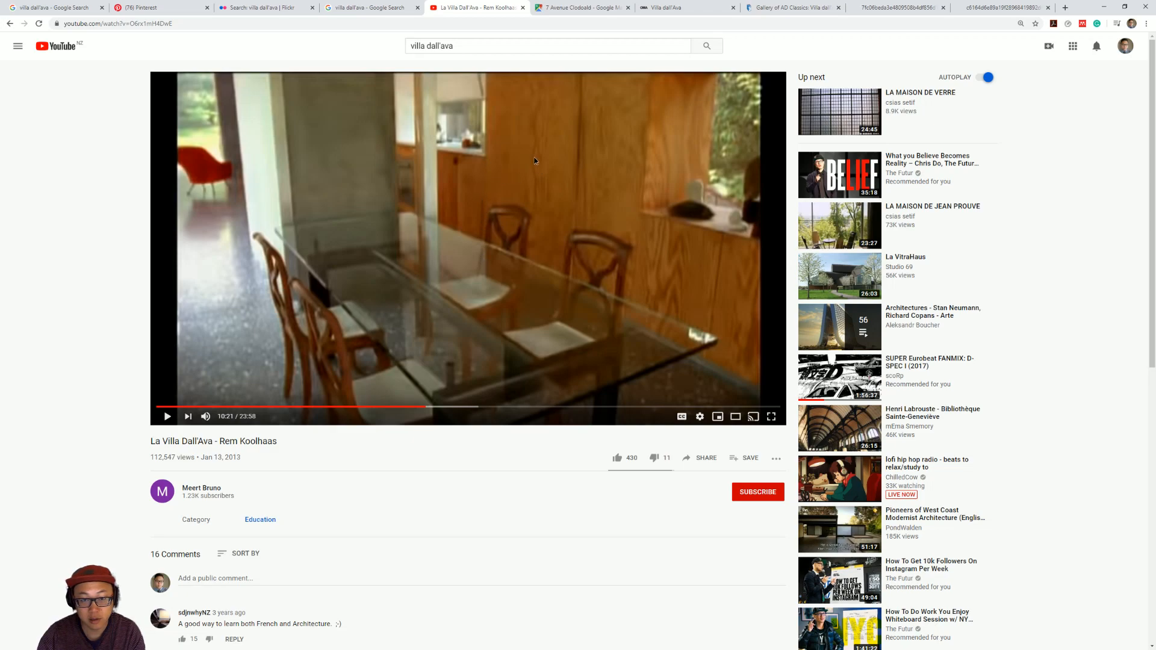
pyautogui.click(565, 216)
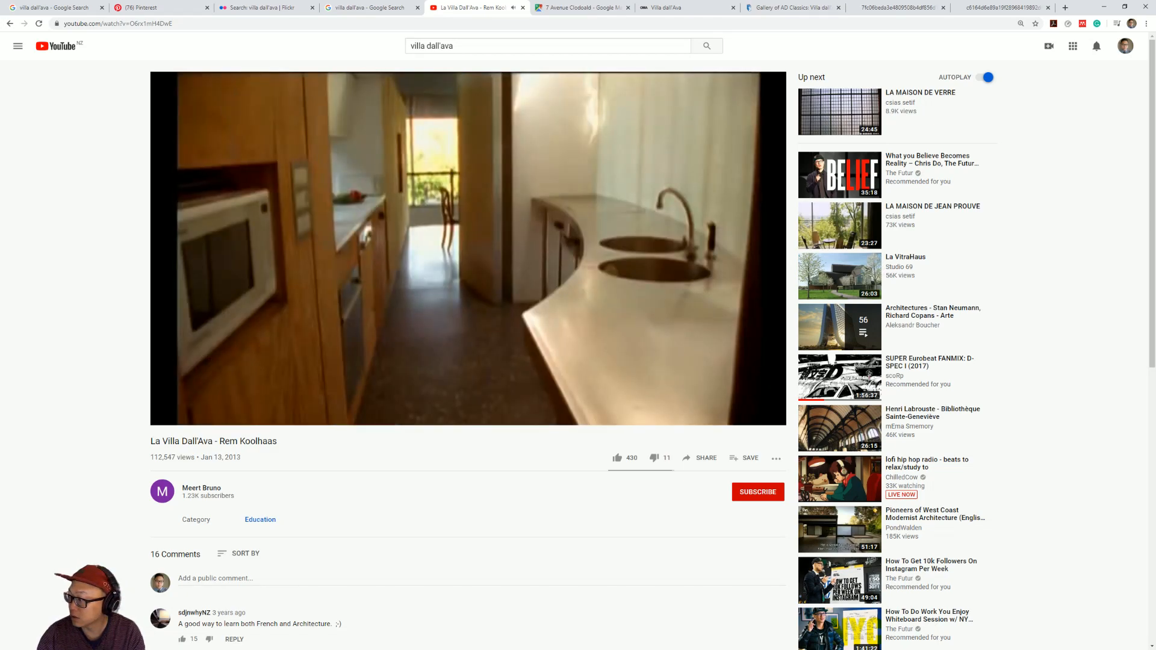
pyautogui.click(166, 417)
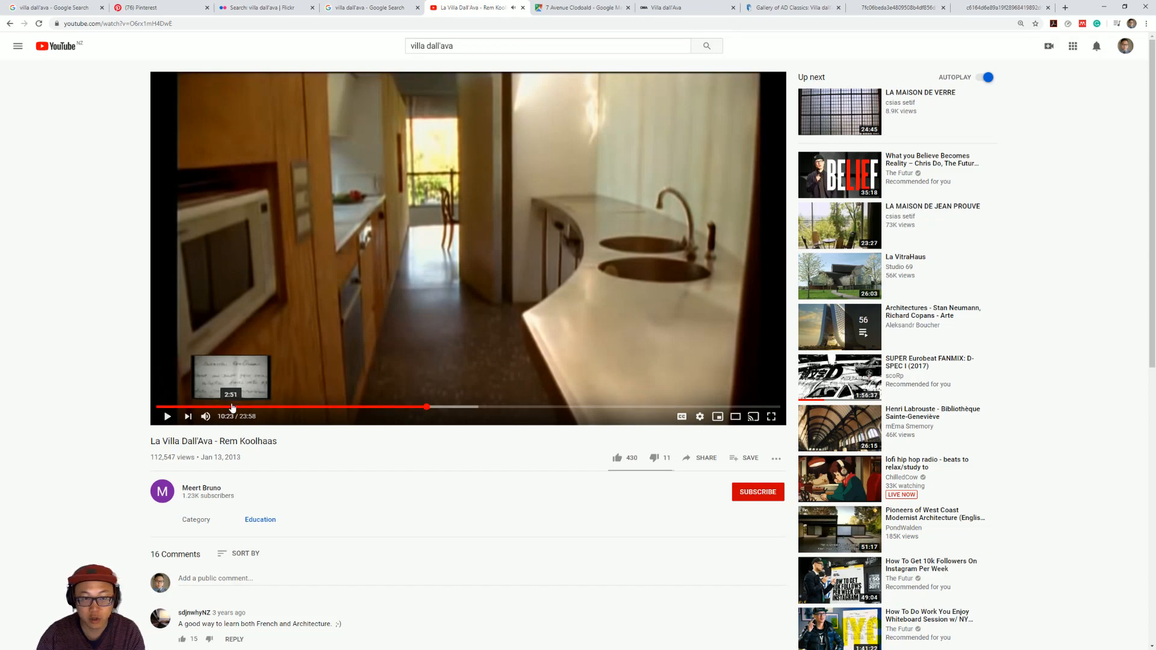
pyautogui.hotkey('alt', 'Tab')
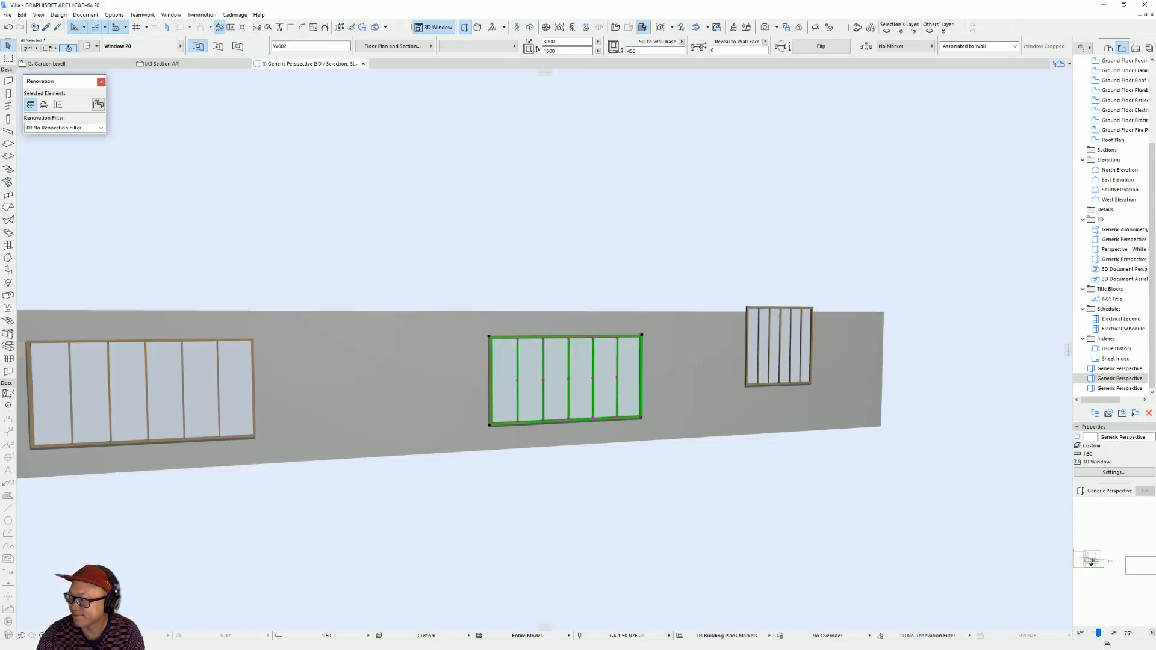
# Set the middle window's height to 1000 and its sill to 1200 above the wall base.
pyautogui.moveTo(565, 380); pyautogui.dragTo(671, 402, button='middle')
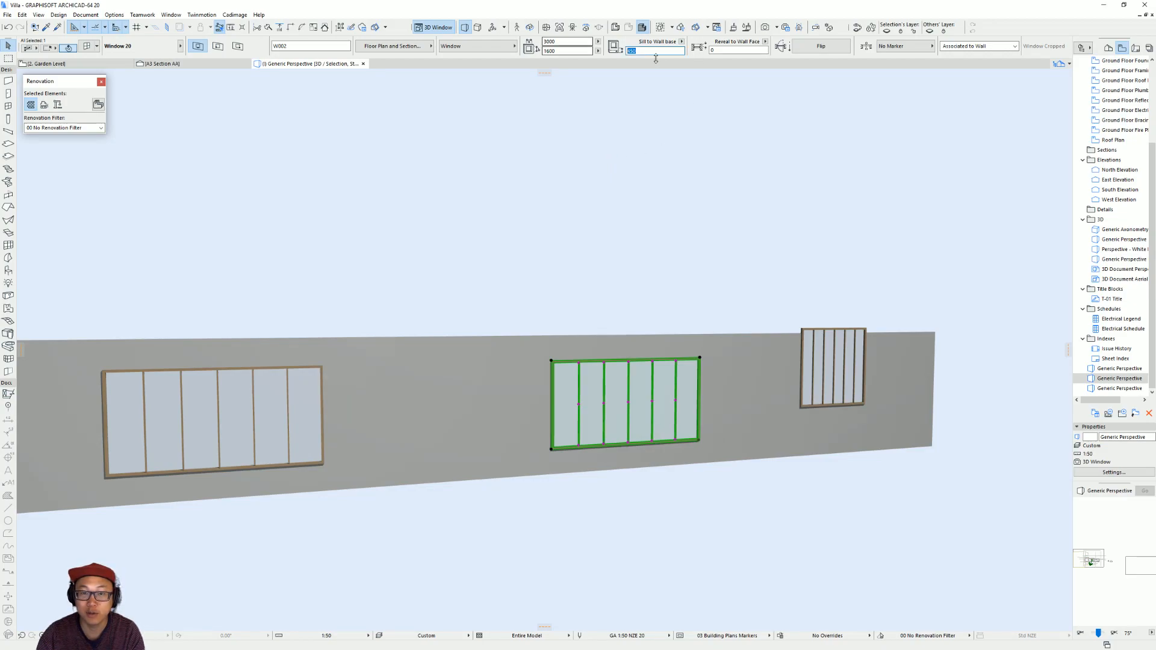
pyautogui.click(570, 50)
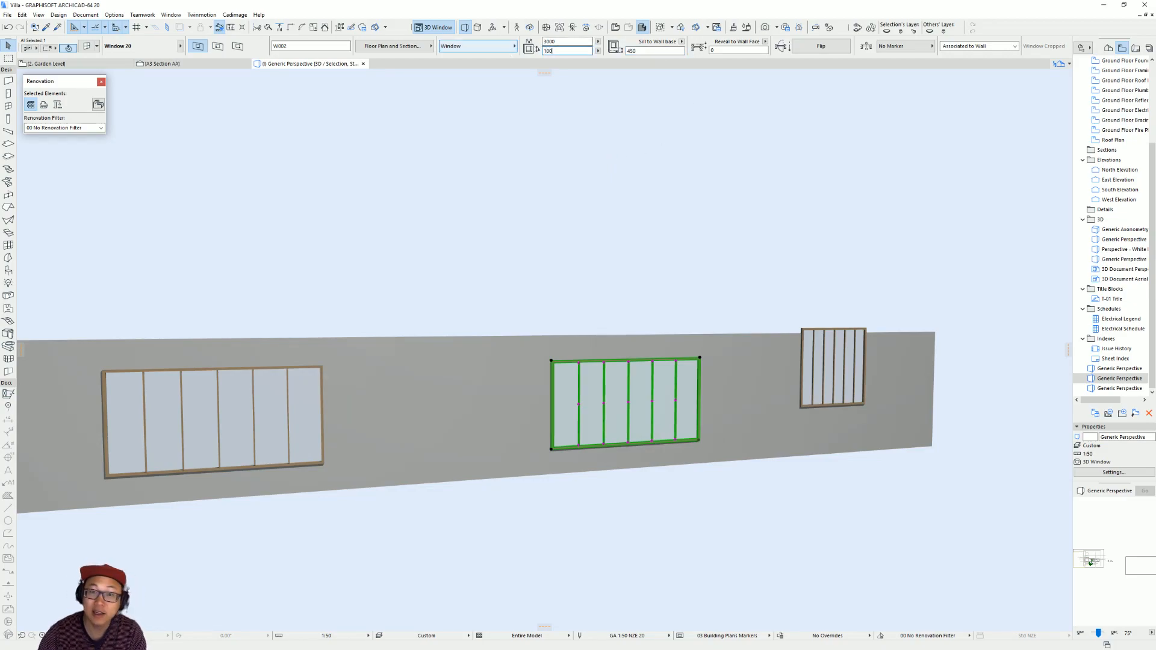
pyautogui.press('Return')
pyautogui.click(652, 51)
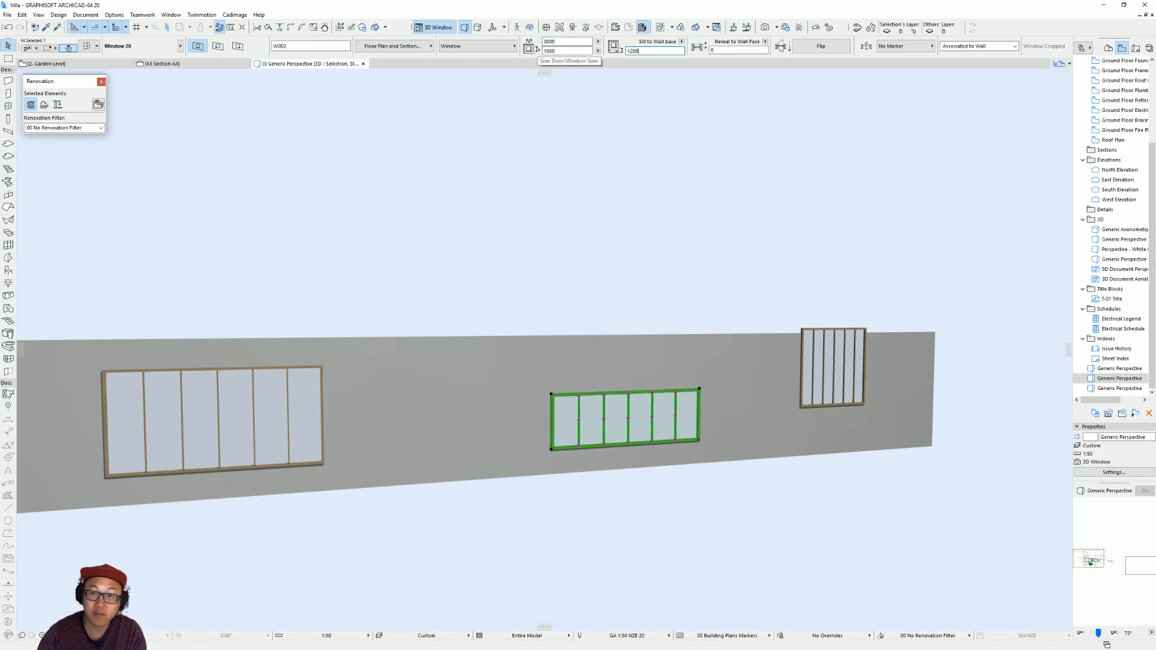
pyautogui.write('1200')
pyautogui.press('Return')
# Move the middle window vertically so its top aligns with the top of the 3100 wide window.
pyautogui.click(553, 357)
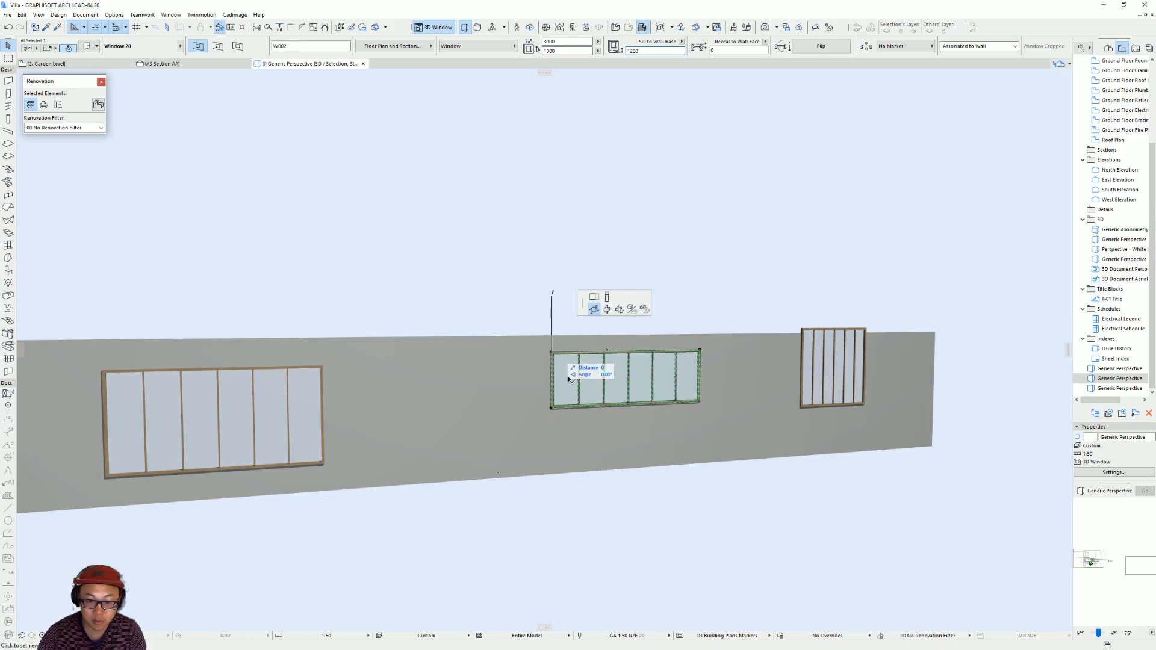
pyautogui.click(610, 318)
pyautogui.click(321, 365)
# Lower the top edge of the 1600 wide window to the middle window's top and set its height to 1200.
pyautogui.moveTo(839, 375); pyautogui.dragTo(821, 395, button='middle')
pyautogui.click(767, 345)
pyautogui.click(766, 325)
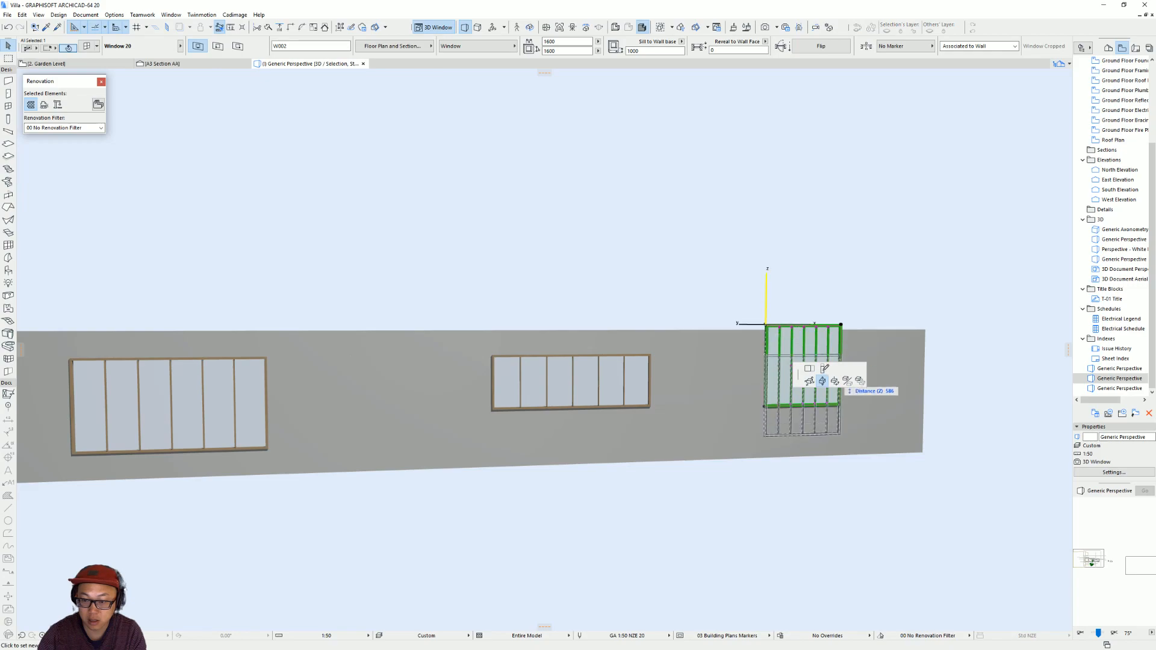
pyautogui.click(823, 369)
pyautogui.click(653, 351)
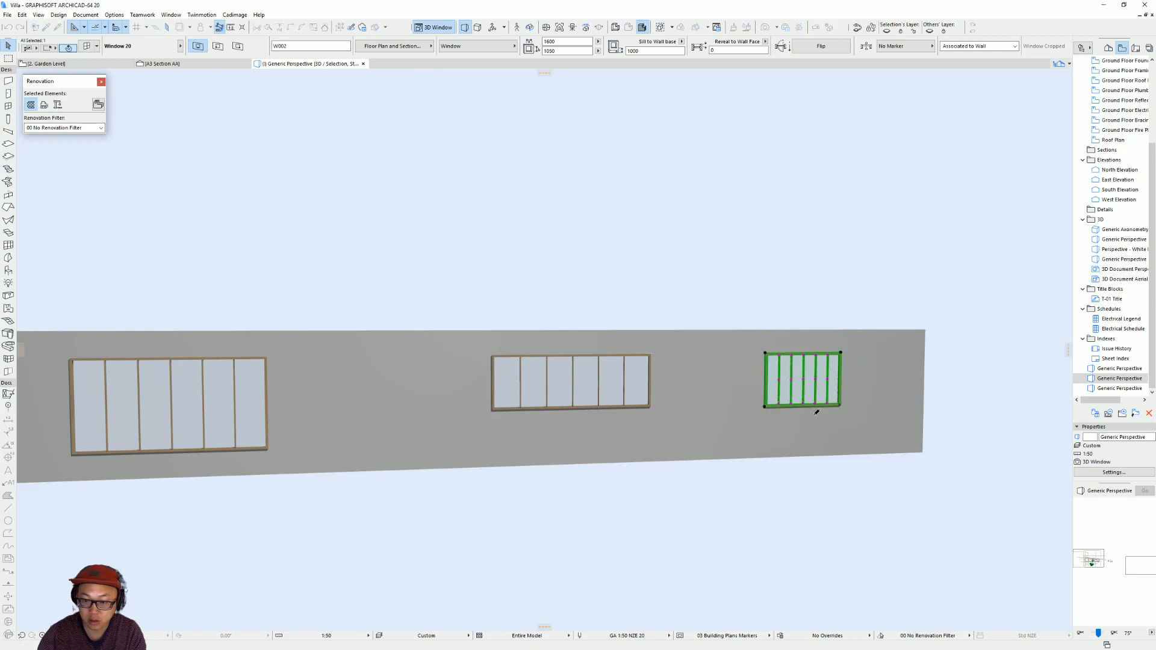
pyautogui.click(566, 50)
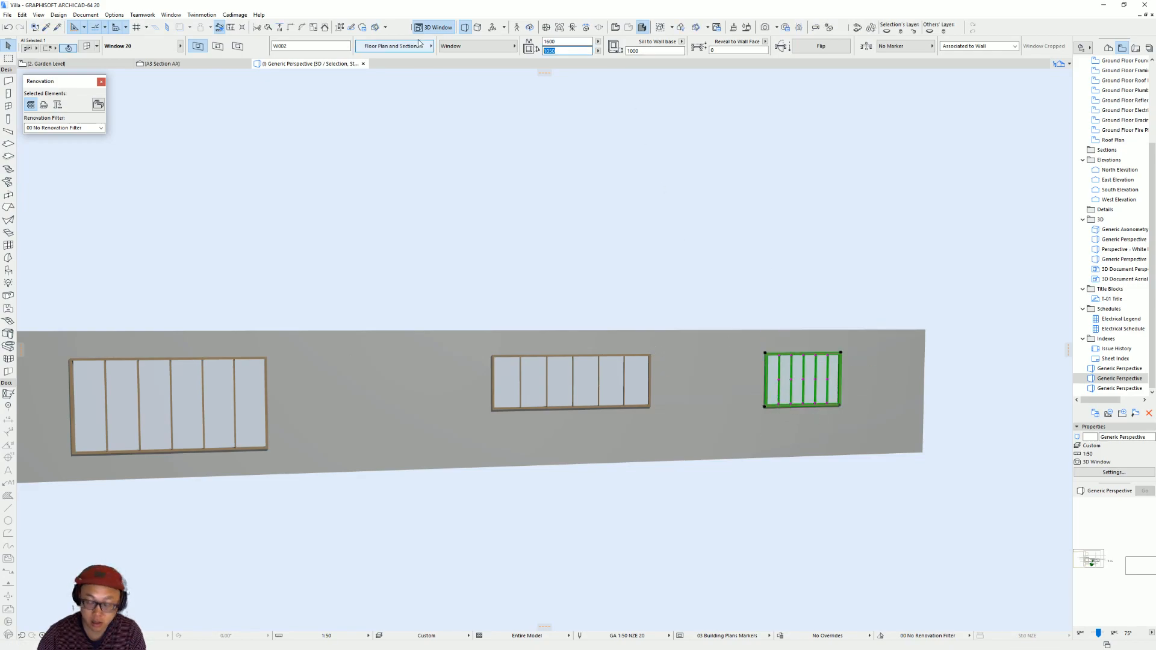
pyautogui.write('1200')
pyautogui.press('Return')
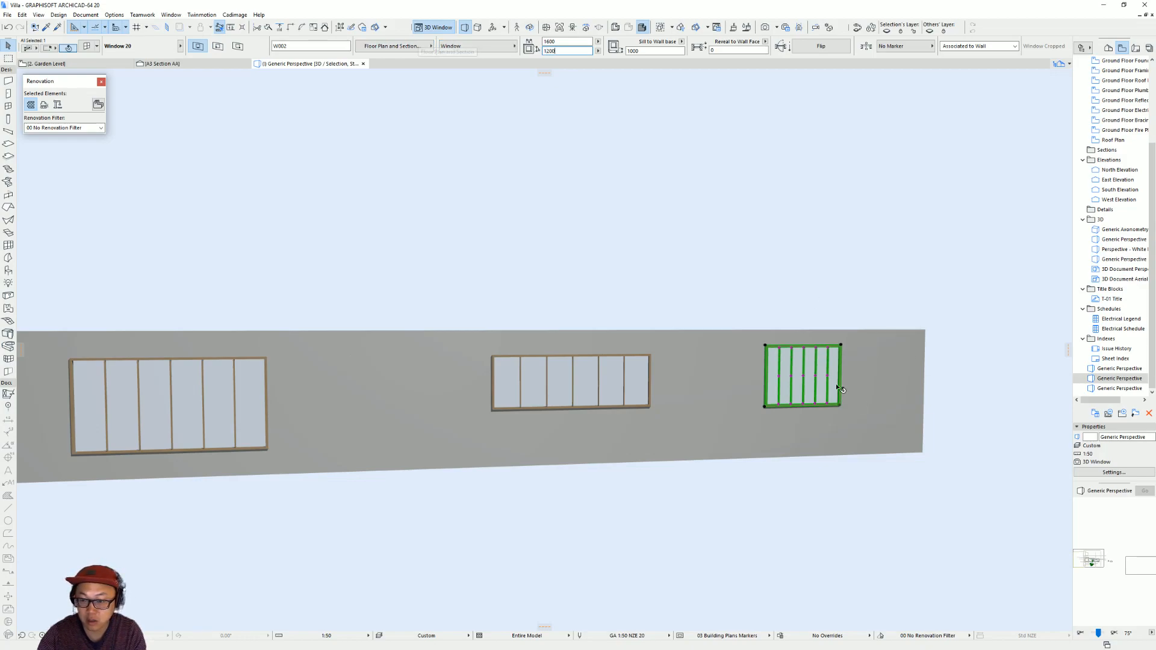
# Move the 1600 wide window vertically so its top aligns with the middle window's top.
pyautogui.click(765, 348)
pyautogui.click(838, 326)
pyautogui.click(650, 356)
# Try to convert all three windows to empty openings at once, and undo the conversion.
pyautogui.keyDown('shift'); pyautogui.moveTo(831, 394); pyautogui.dragTo(717, 382, button='middle'); pyautogui.keyUp('shift')
pyautogui.moveTo(717, 382); pyautogui.dragTo(803, 400, button='middle')
pyautogui.keyDown('shift'); pyautogui.moveTo(630, 394); pyautogui.dragTo(689, 440, button='middle'); pyautogui.keyUp('shift')
pyautogui.keyDown('shift'); pyautogui.click(635, 415); pyautogui.keyUp('shift')
pyautogui.keyDown('shift'); pyautogui.click(288, 472); pyautogui.keyUp('shift')
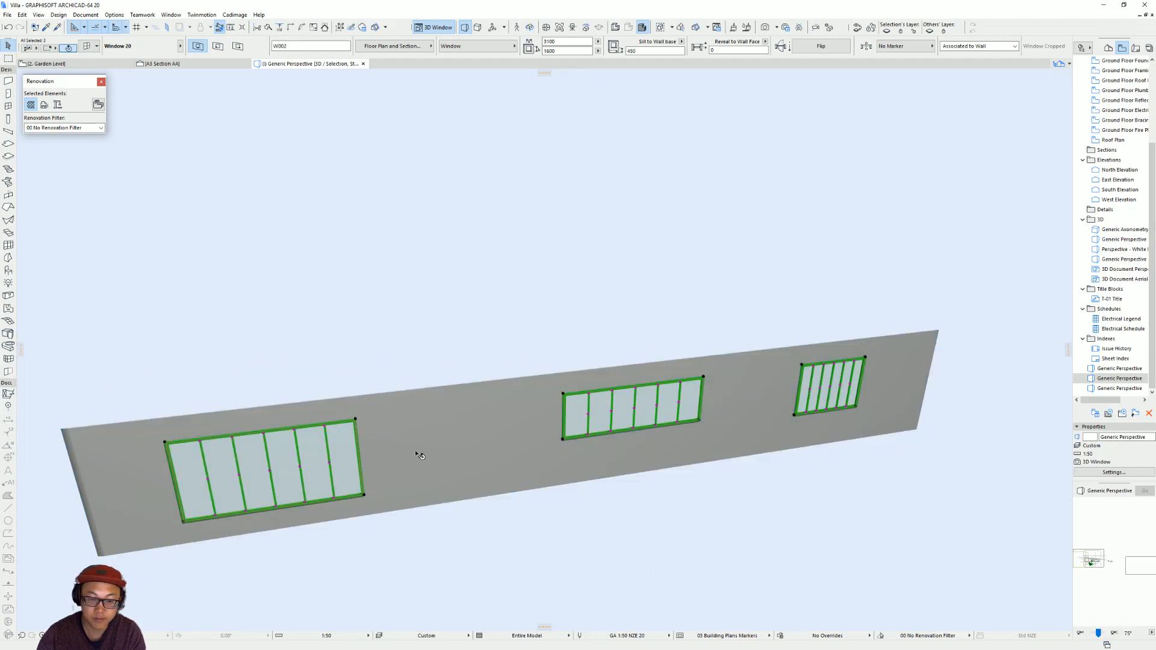
pyautogui.hotkey('ctrl', 't')
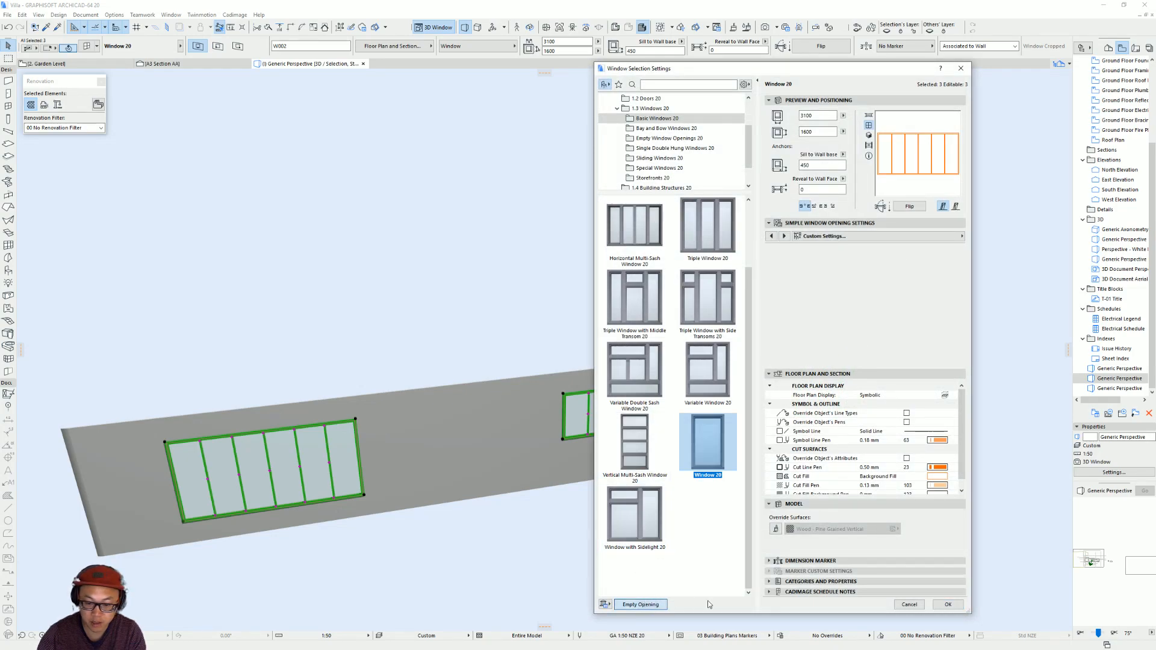
pyautogui.click(640, 604)
pyautogui.click(948, 604)
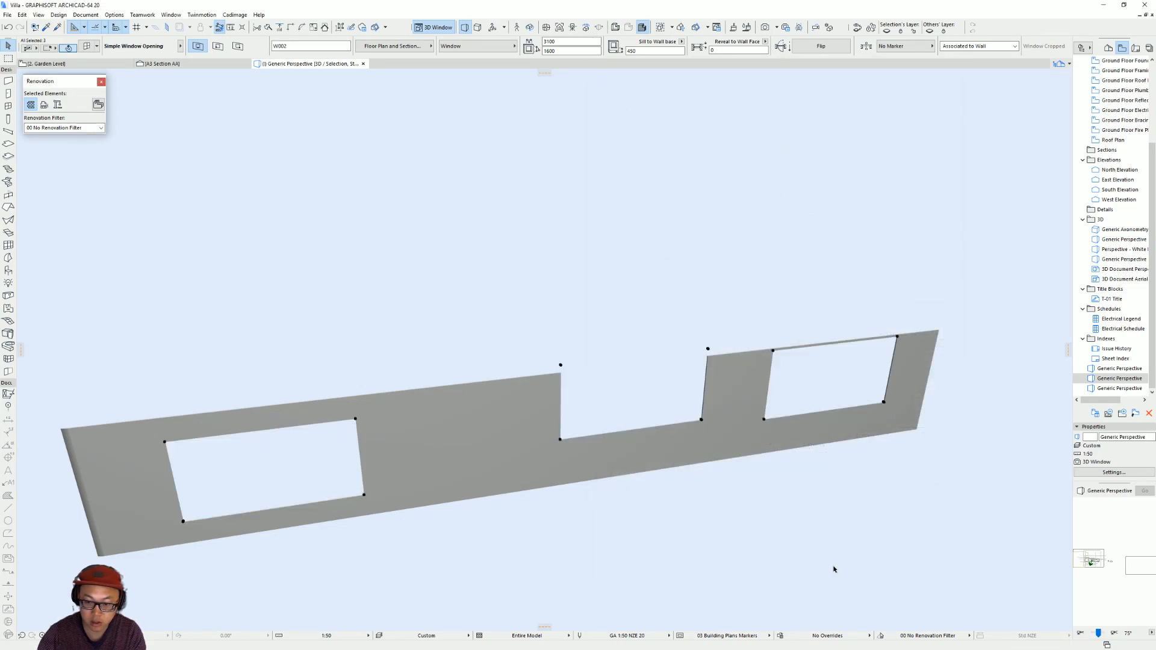
pyautogui.keyDown('shift'); pyautogui.moveTo(688, 537); pyautogui.dragTo(597, 488, button='middle'); pyautogui.keyUp('shift')
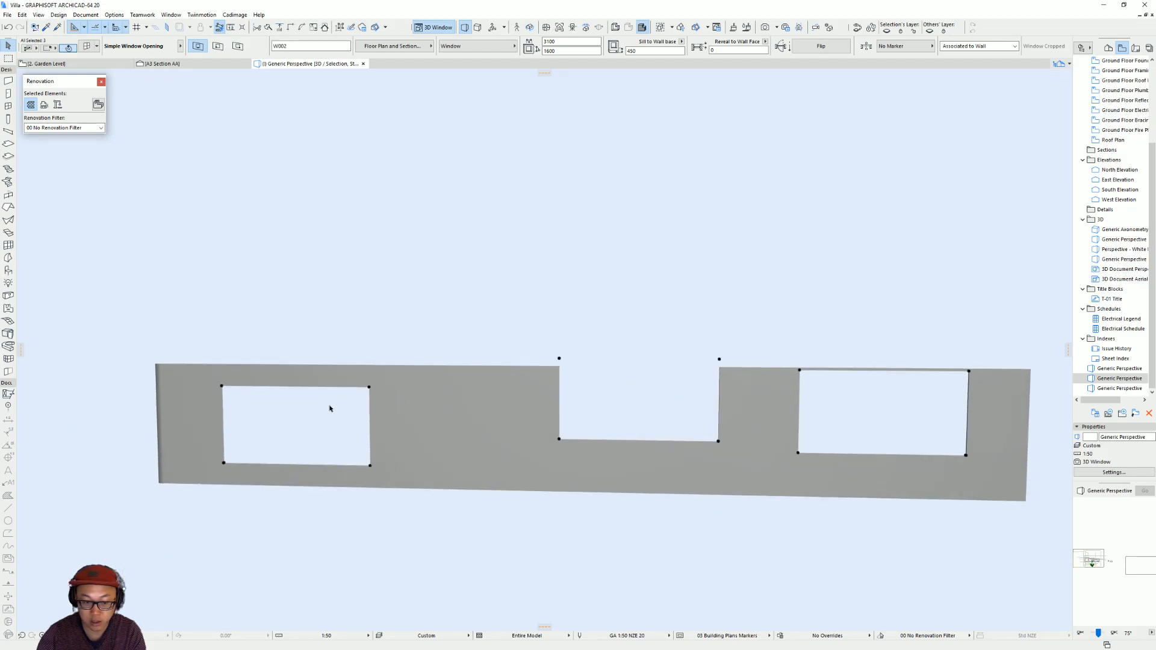
pyautogui.hotkey('ctrl', 'z')
pyautogui.click(825, 541)
# Convert the 3100 wide window, the middle window and the 1600 wide window to empty openings, one at a time.
pyautogui.click(305, 441)
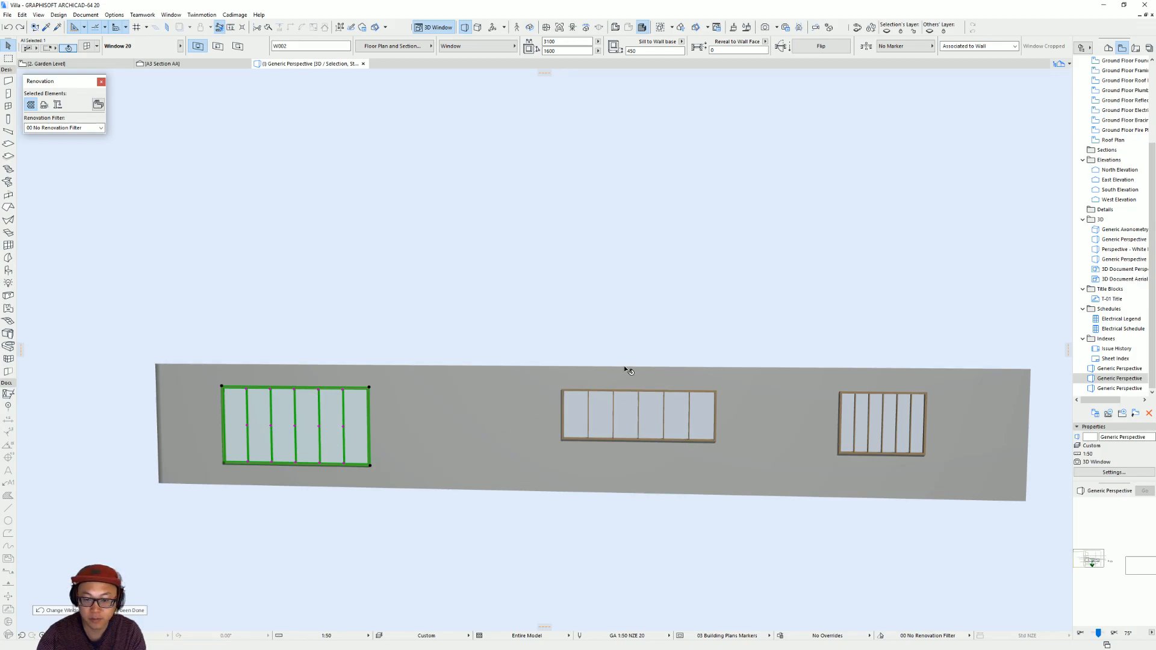
pyautogui.hotkey('ctrl', 't')
pyautogui.click(641, 604)
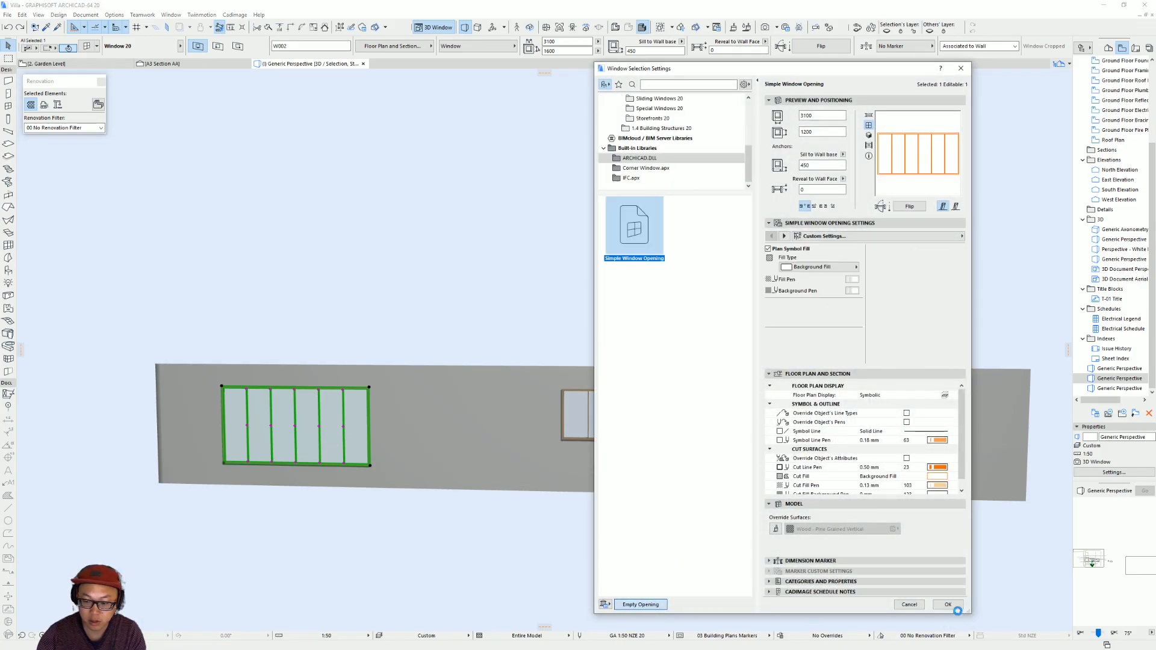
pyautogui.click(948, 604)
pyautogui.click(629, 421)
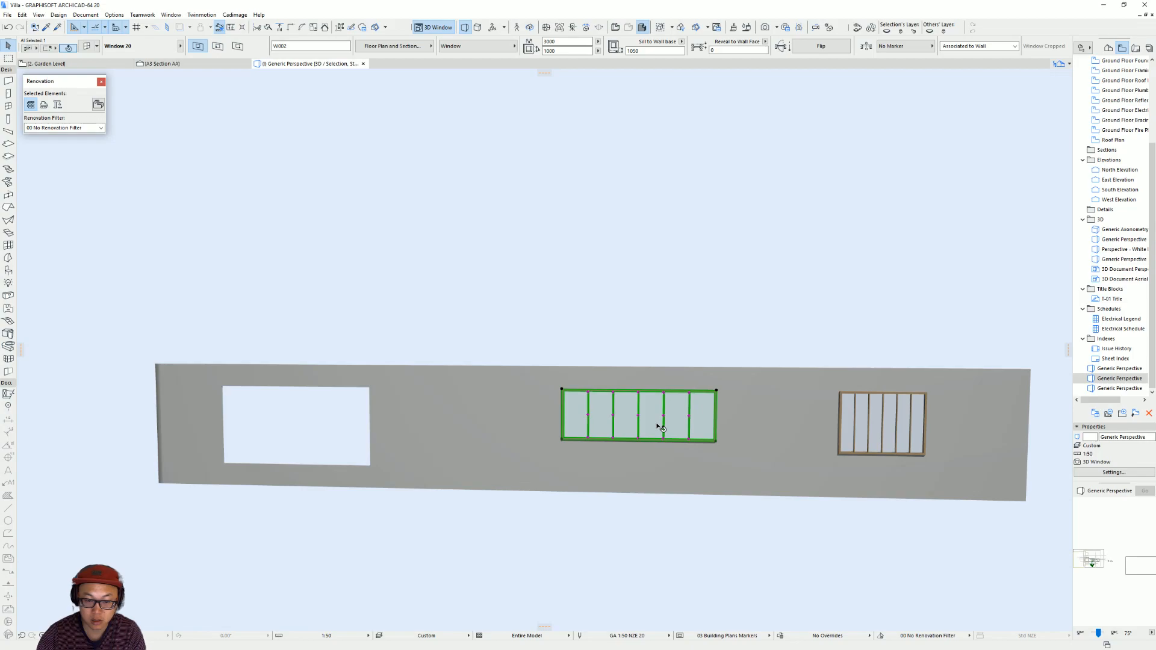
pyautogui.hotkey('ctrl', 't')
pyautogui.click(641, 605)
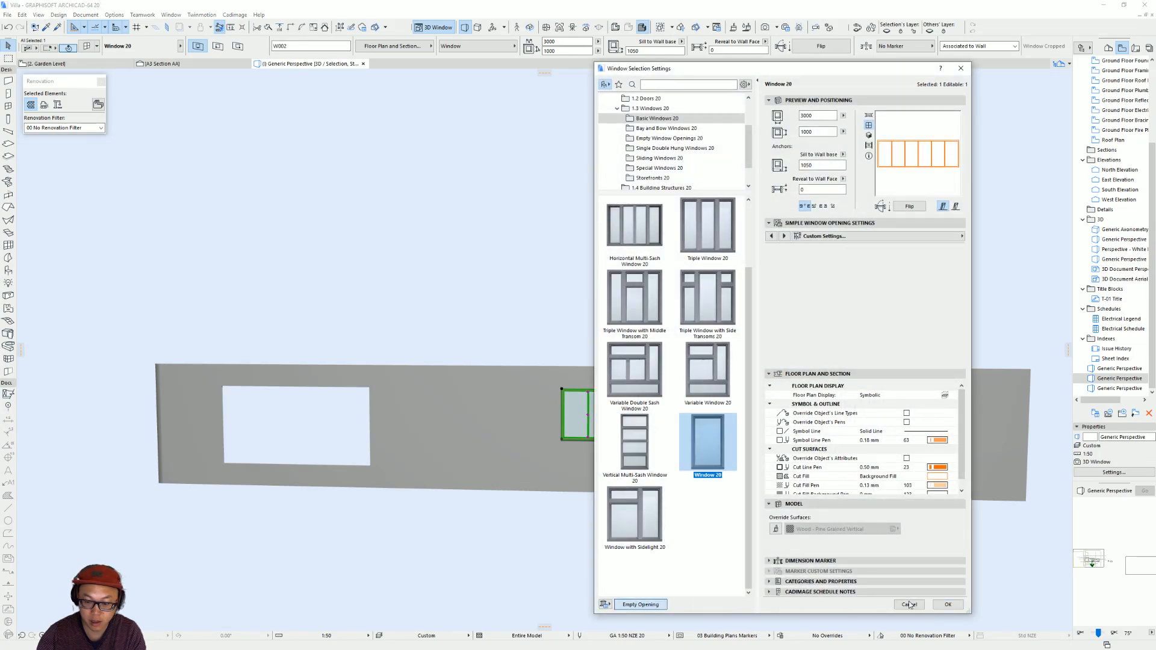
pyautogui.click(951, 605)
pyautogui.click(877, 442)
pyautogui.hotkey('ctrl', 't')
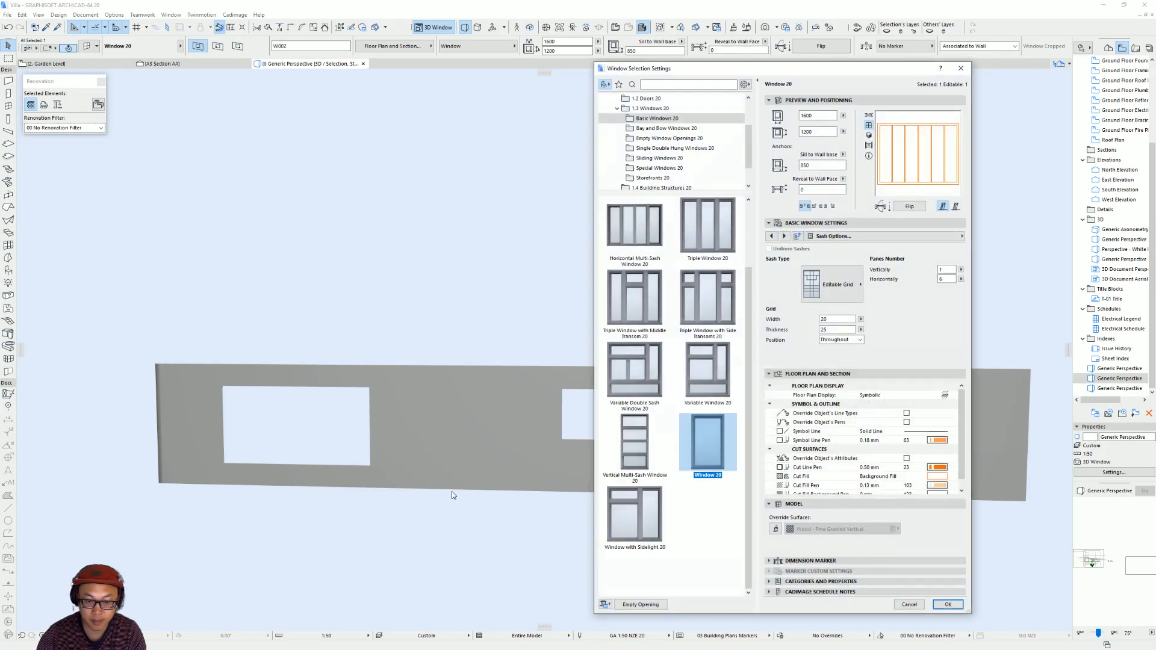
pyautogui.click(641, 604)
pyautogui.click(948, 604)
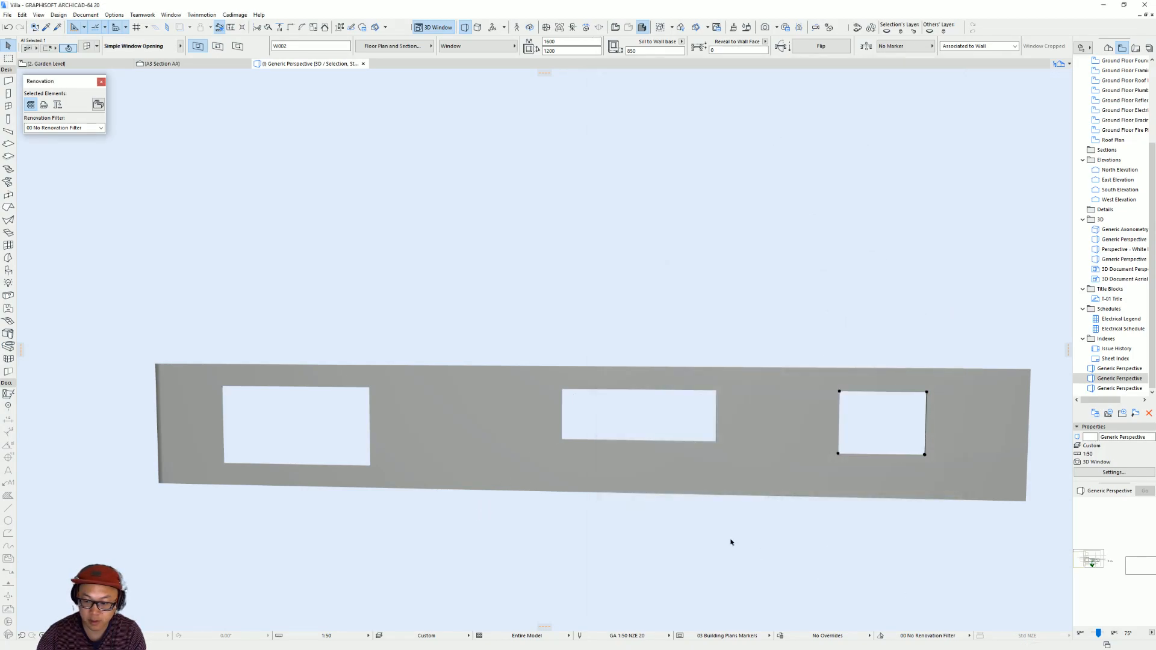
# Show the whole model in 3D and set the 1600 wide opening's width to 1500.
pyautogui.keyDown('shift'); pyautogui.moveTo(645, 524); pyautogui.dragTo(600, 459, button='middle'); pyautogui.keyUp('shift')
pyautogui.click(655, 482)
pyautogui.hotkey('ctrl', 'F5')
pyautogui.keyDown('shift'); pyautogui.moveTo(353, 300); pyautogui.dragTo(732, 479, button='middle'); pyautogui.keyUp('shift')
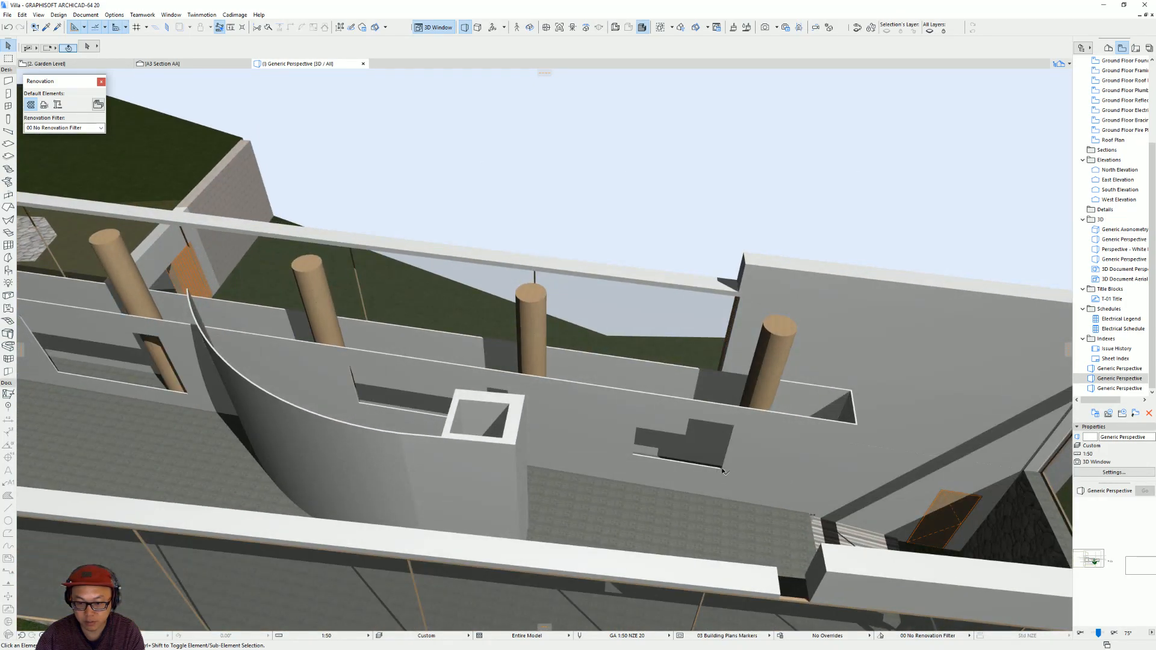
pyautogui.click(723, 470)
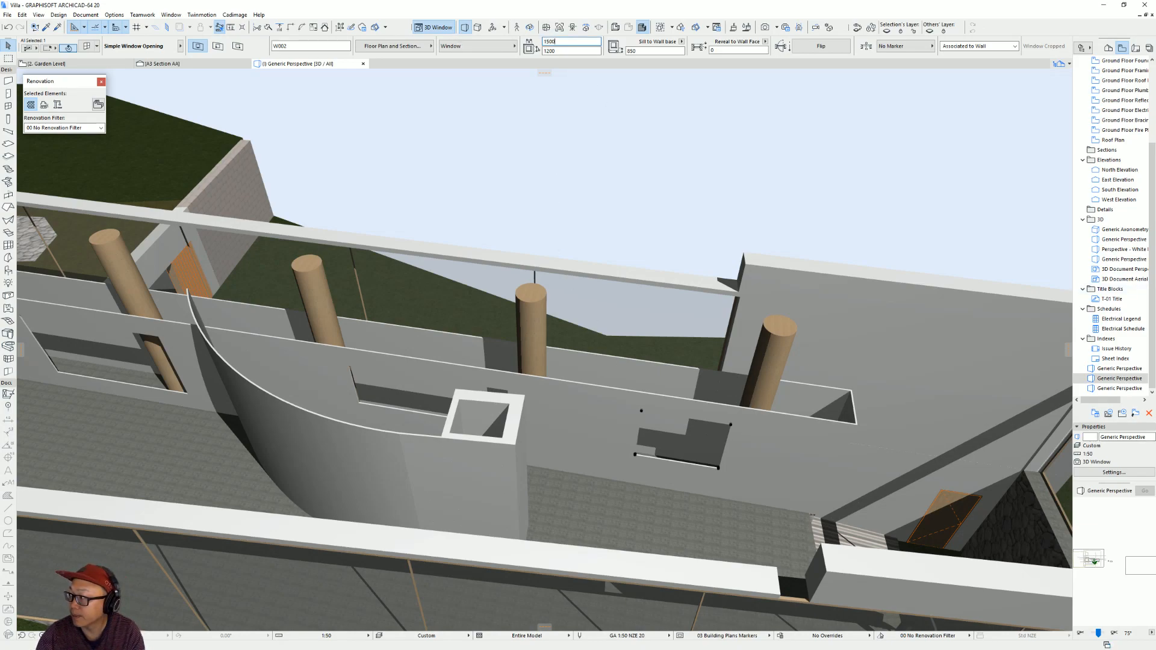
pyautogui.click(726, 407)
# Measure the small square window's height on the section drawing placed beside the Garden Level plan.
pyautogui.press('F2')
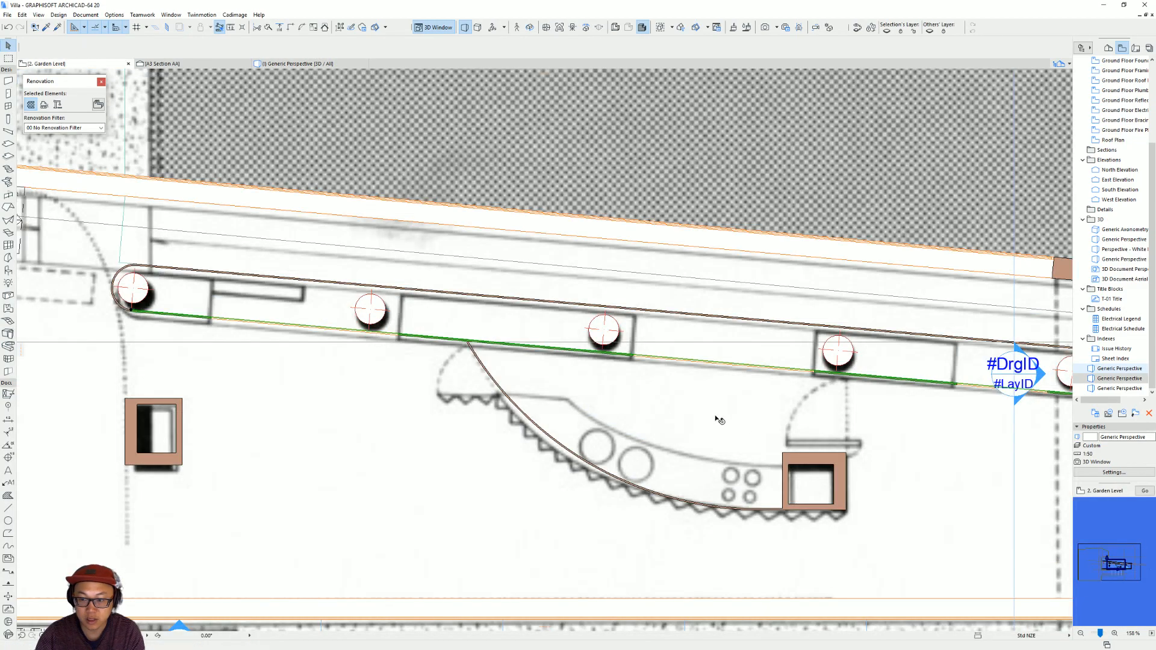
pyautogui.scroll(-8, 671, 425)
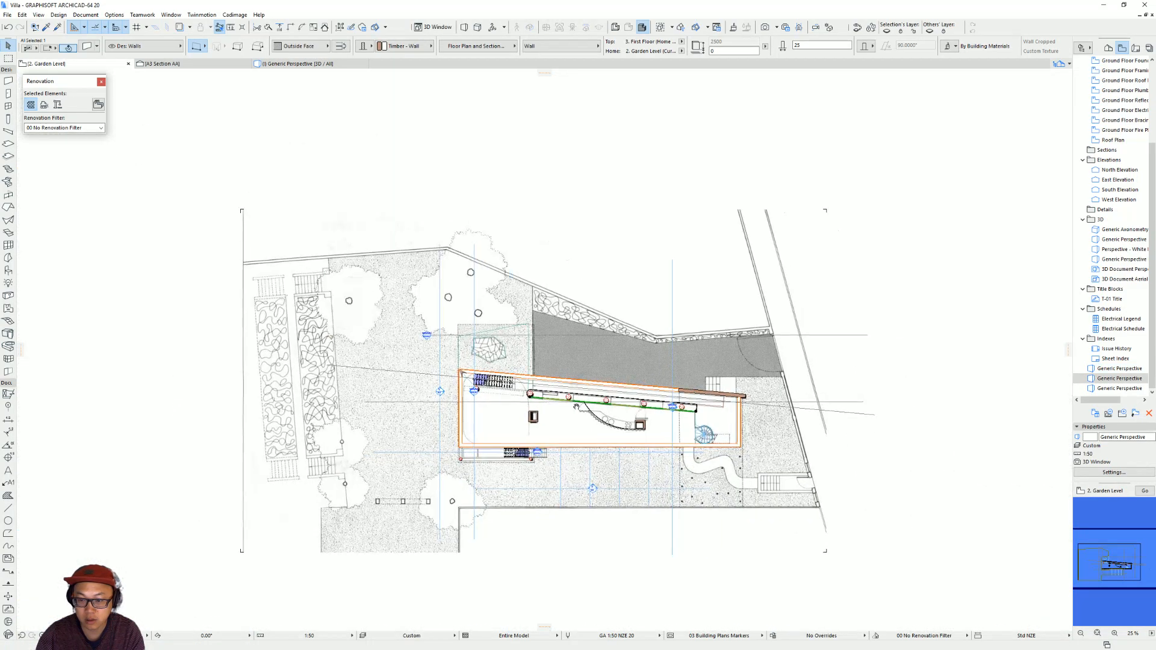
pyautogui.scroll(6, 875, 461)
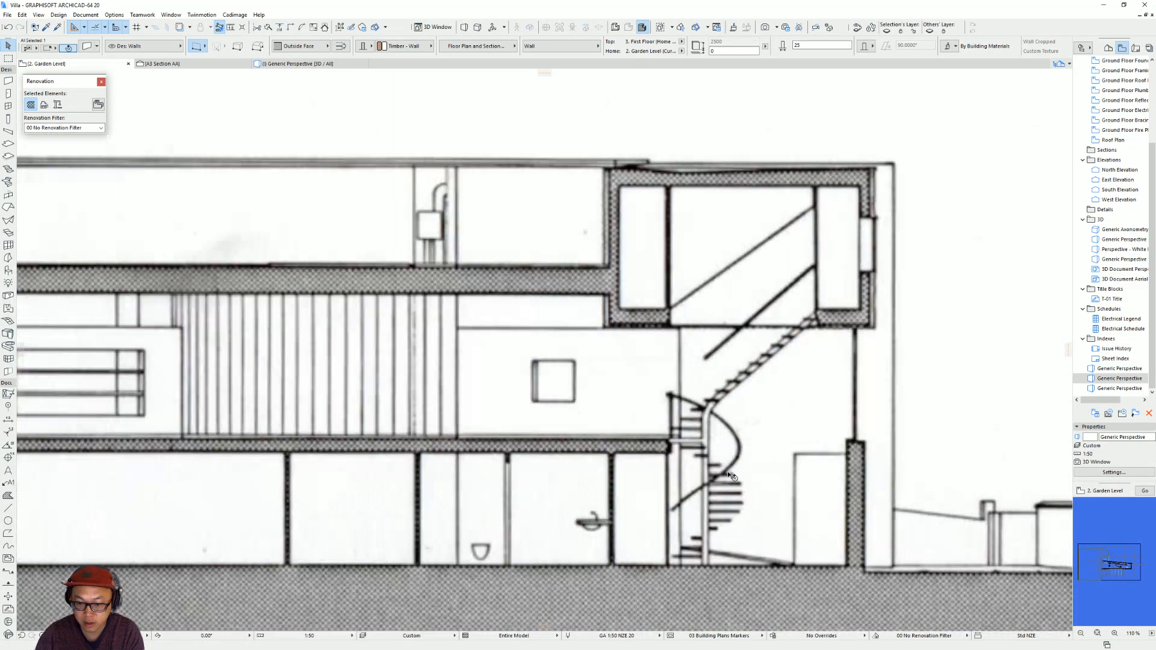
pyautogui.press('m')
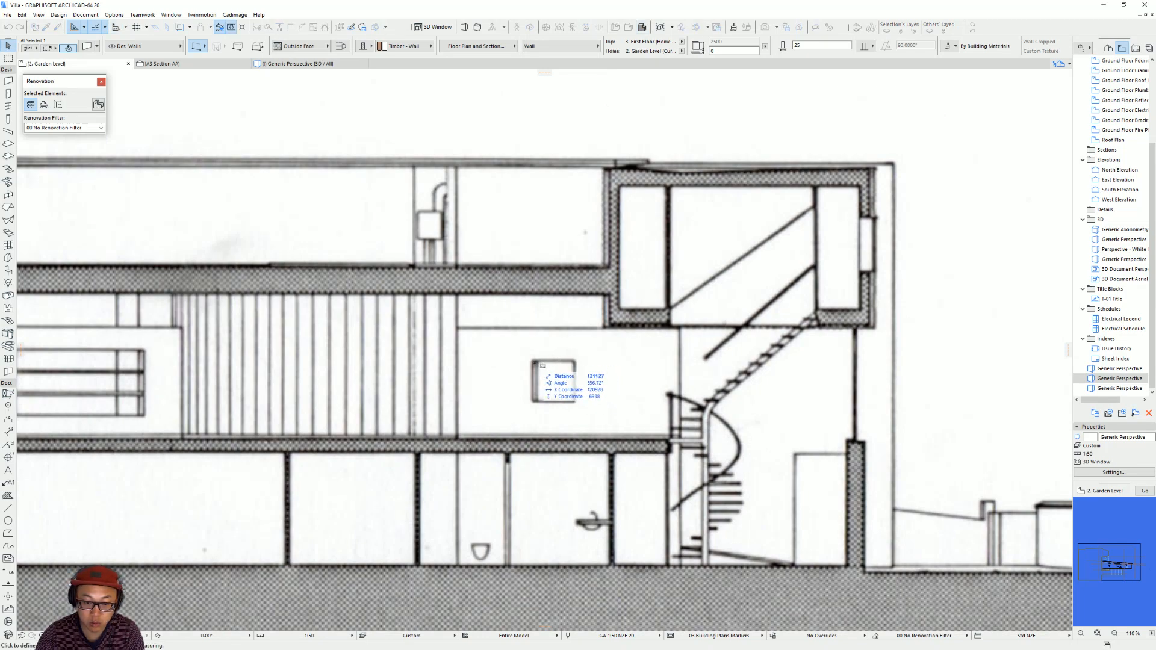
pyautogui.click(532, 361)
pyautogui.press('Escape')
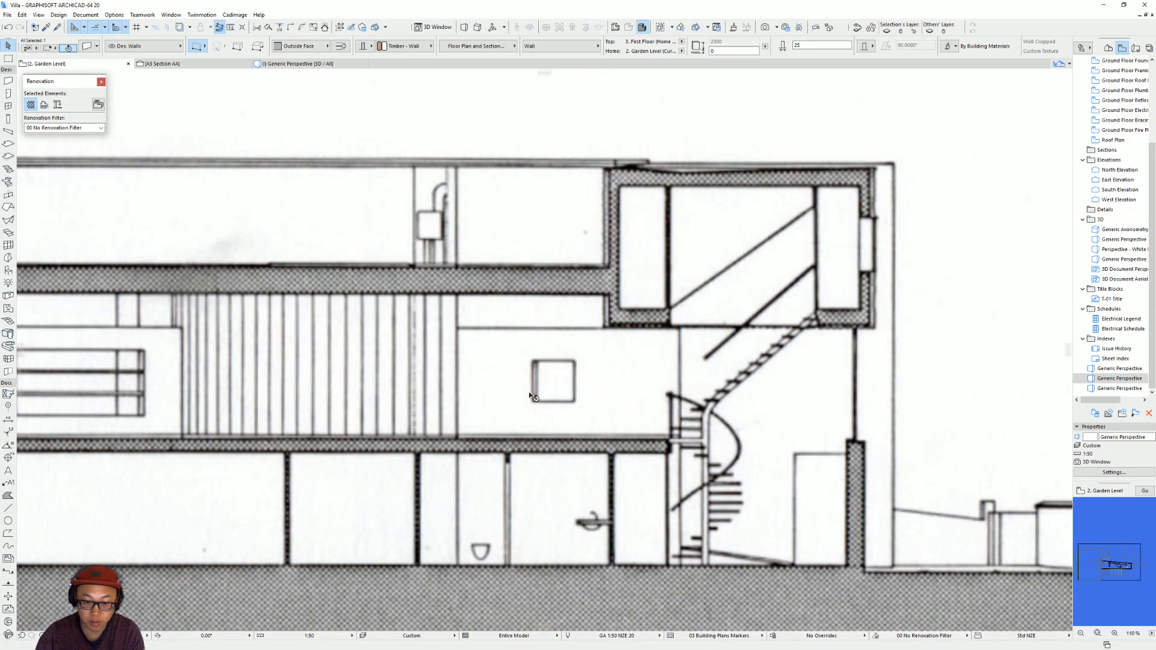
pyautogui.press('m')
pyautogui.click(533, 361)
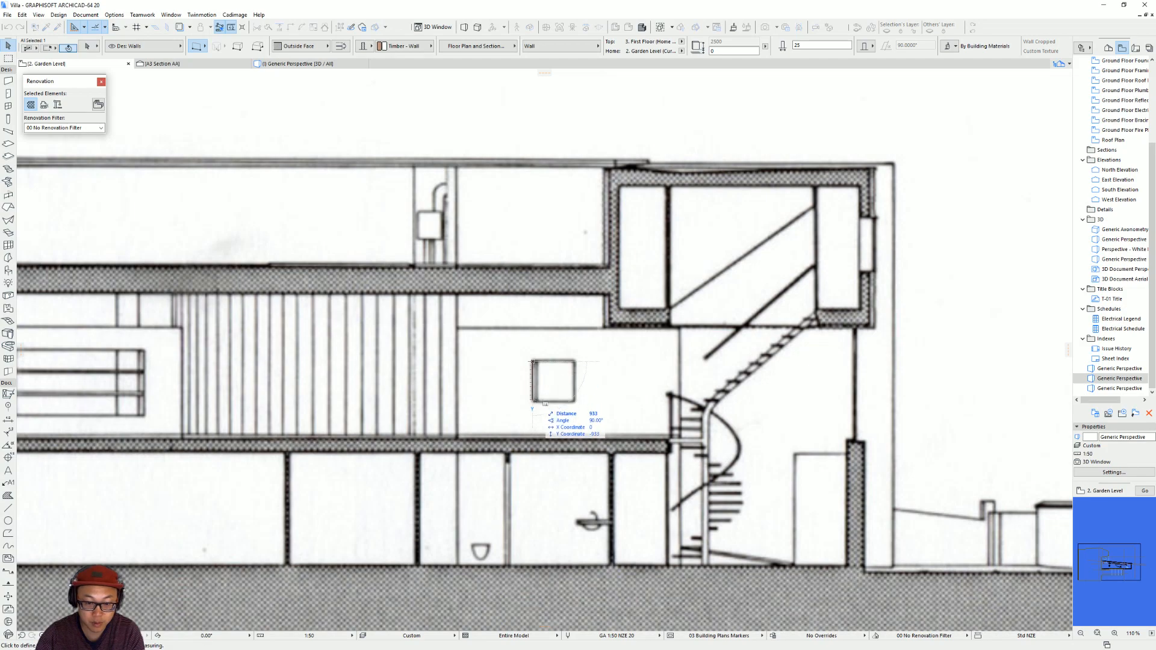
pyautogui.press('Escape')
# Set the small opening's width and height to 1100 in the Garden Level plan.
pyautogui.scroll(-5, 435, 387)
pyautogui.moveTo(431, 382); pyautogui.dragTo(1005, 426, button='middle')
pyautogui.rightClick(1005, 426)
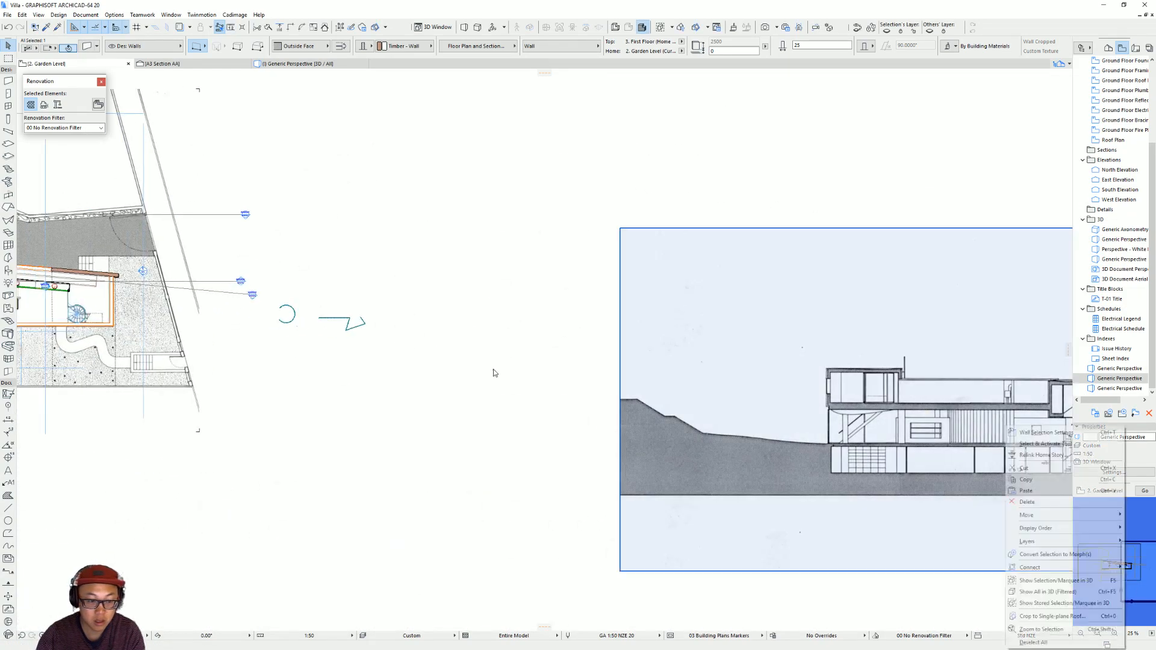
pyautogui.press('Escape')
pyautogui.scroll(5, 341, 313)
pyautogui.moveTo(469, 311); pyautogui.dragTo(1110, 434, button='middle')
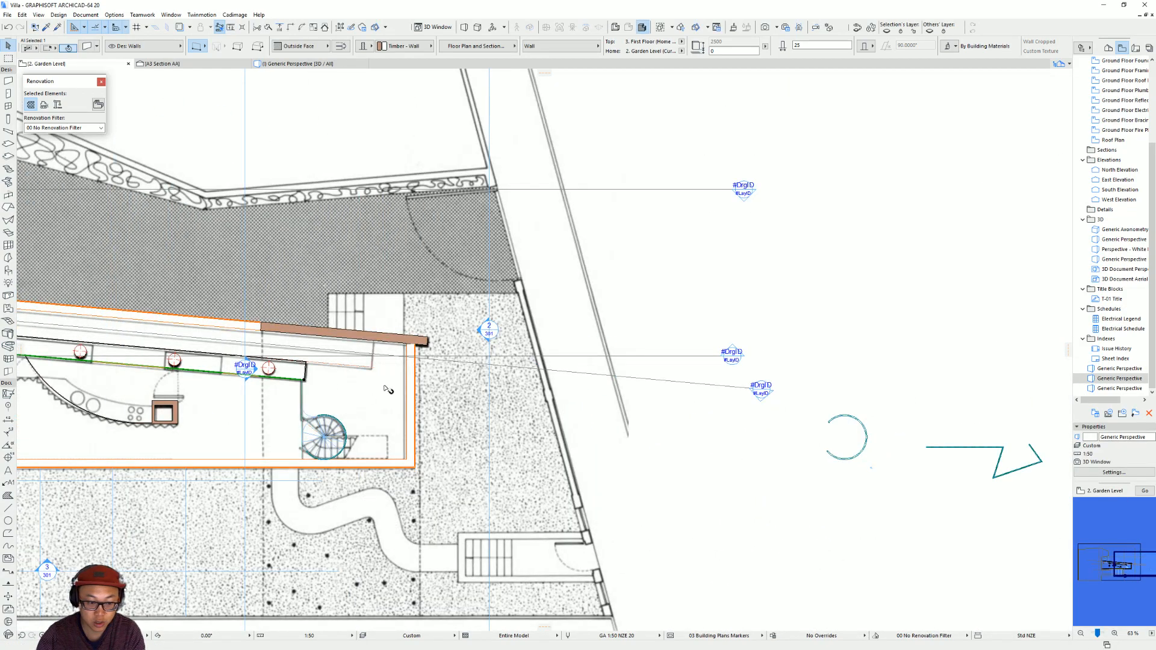
pyautogui.scroll(1, 259, 376)
pyautogui.moveTo(259, 377); pyautogui.dragTo(632, 385, button='middle')
pyautogui.click(604, 383)
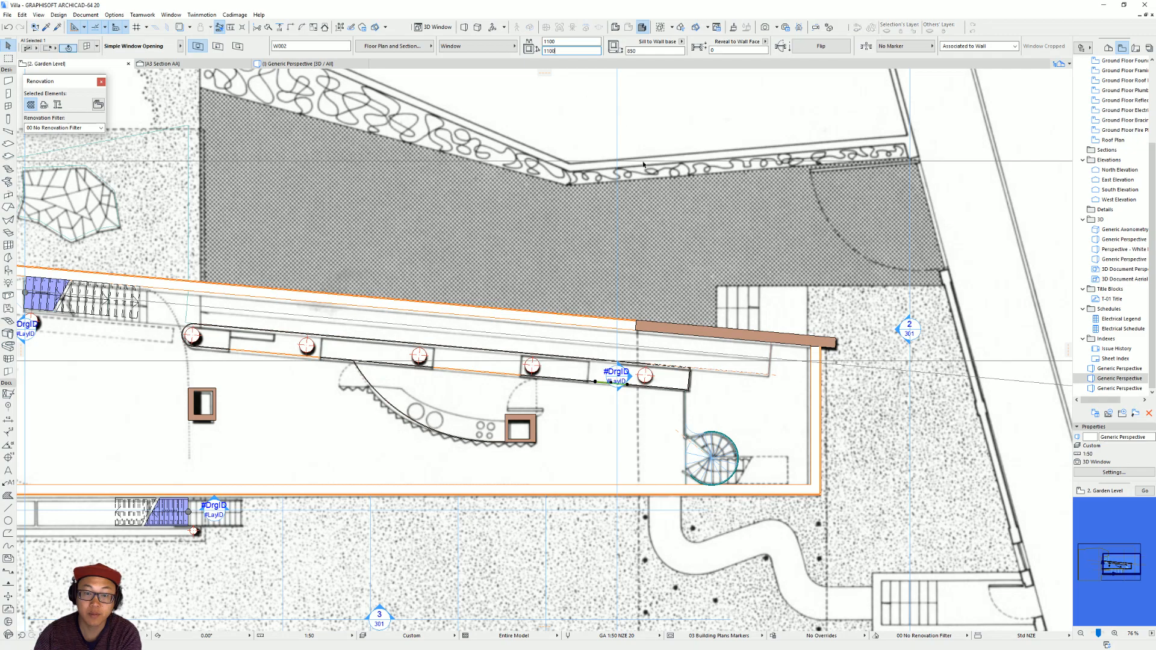
pyautogui.scroll(4, 605, 383)
pyautogui.moveTo(667, 390); pyautogui.dragTo(570, 386)
pyautogui.click(569, 383)
pyautogui.press('Escape')
# Pick up the small opening's settings in 3D and place a matching 1100 by 1100 opening in the outer column wall on the plan.
pyautogui.press('F3')
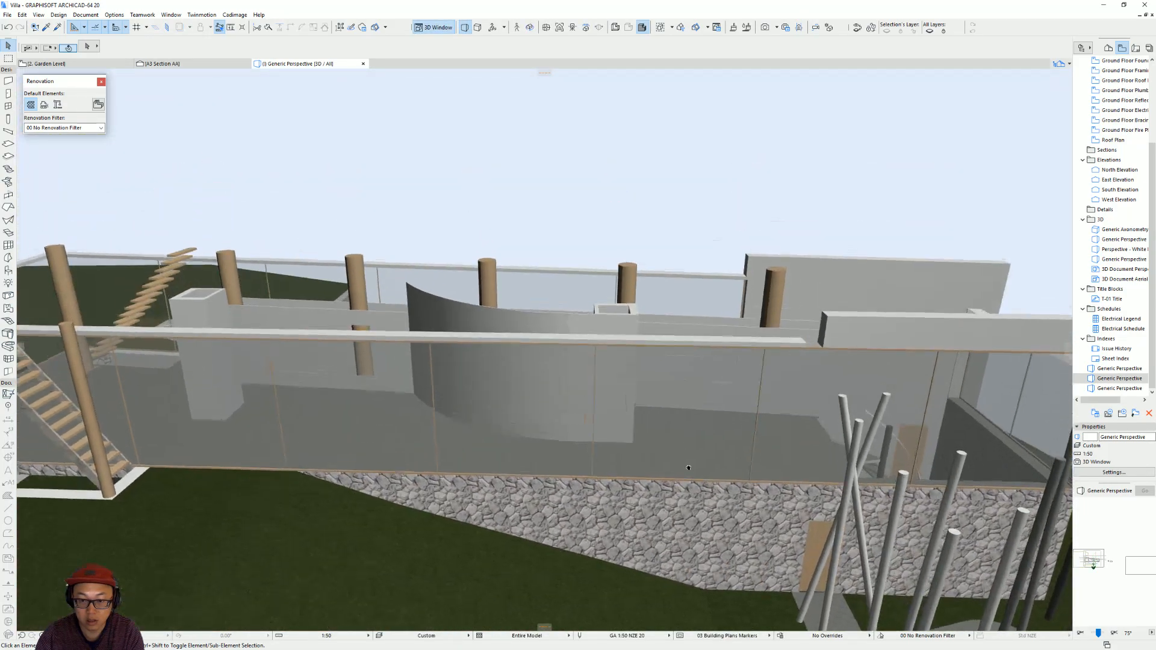
pyautogui.keyDown('shift'); pyautogui.moveTo(689, 468); pyautogui.dragTo(678, 530, button='middle'); pyautogui.keyUp('shift')
pyautogui.keyDown('shift'); pyautogui.moveTo(741, 266); pyautogui.dragTo(727, 416, button='middle'); pyautogui.keyUp('shift')
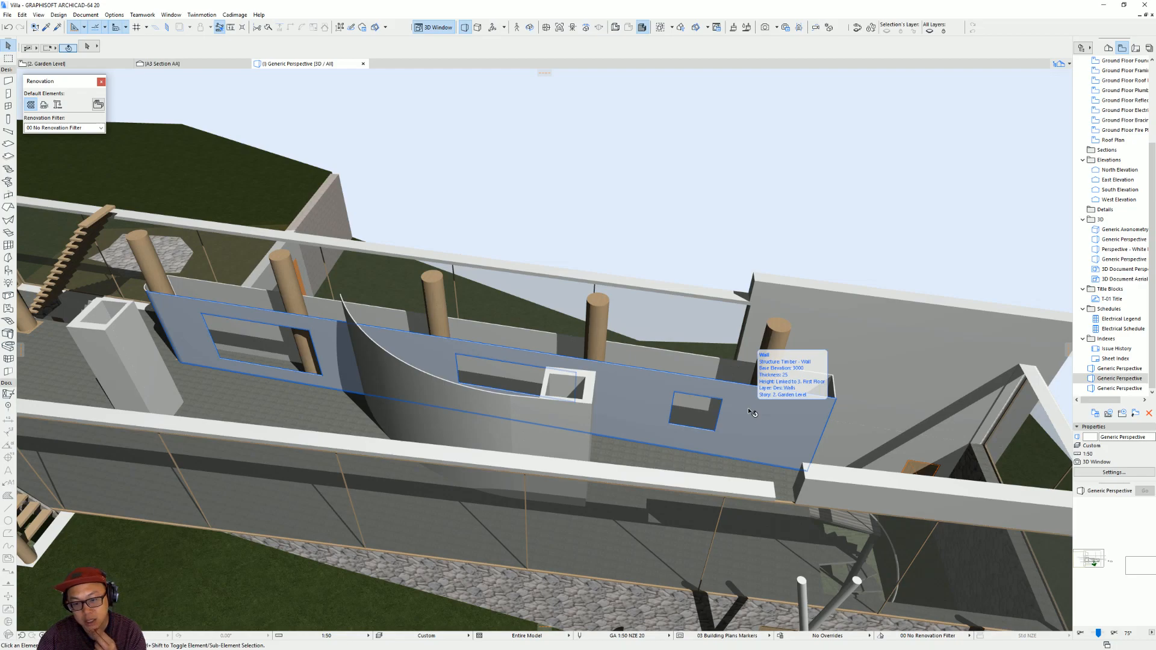
pyautogui.keyDown('shift'); pyautogui.moveTo(715, 425); pyautogui.dragTo(686, 432, button='middle'); pyautogui.keyUp('shift')
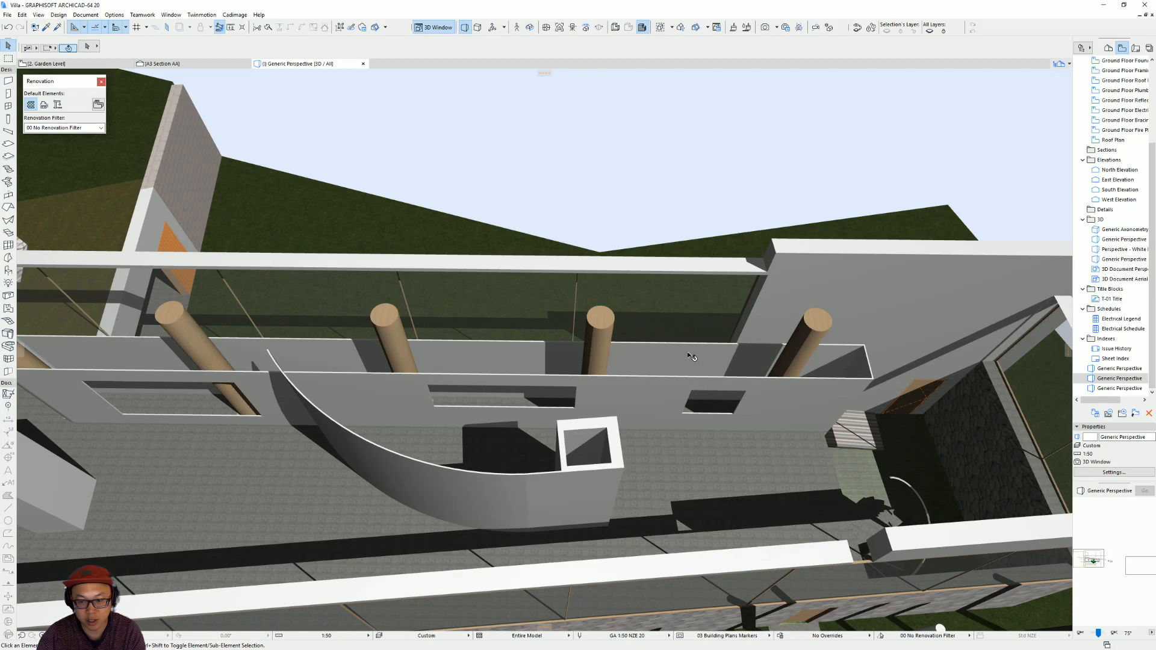
pyautogui.keyDown('shift'); pyautogui.moveTo(693, 418); pyautogui.dragTo(704, 395, button='middle'); pyautogui.keyUp('shift')
pyautogui.click(731, 417)
pyautogui.press('Escape')
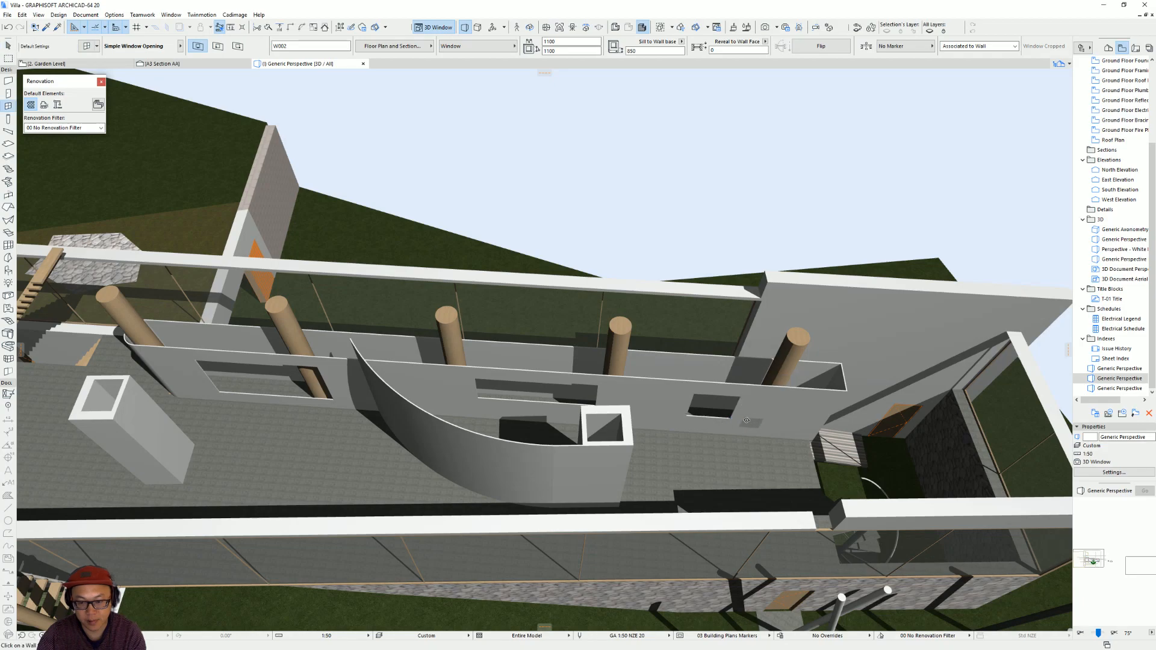
pyautogui.press('F2')
pyautogui.scroll(3, 622, 328)
pyautogui.click(607, 327)
pyautogui.press('Escape')
# Move the new 1100 wide opening along the outer wall so its edge lines up with the inner wall's small opening.
pyautogui.click(532, 315)
pyautogui.hotkey('ctrl', 'd')
pyautogui.click(531, 315)
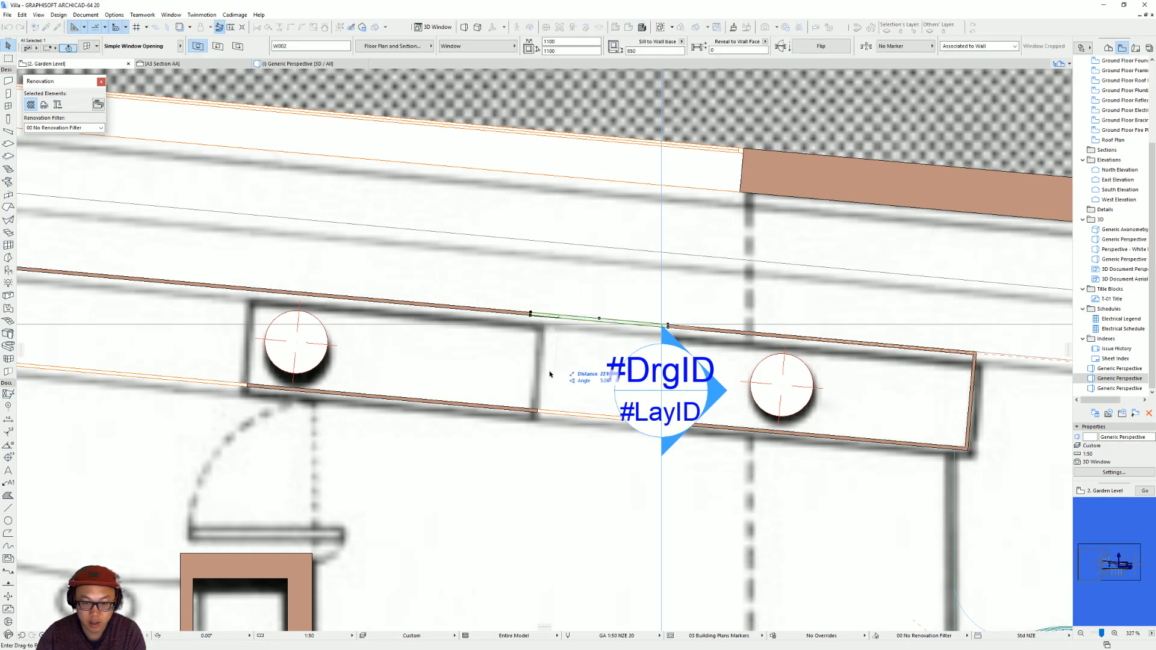
pyautogui.click(537, 414)
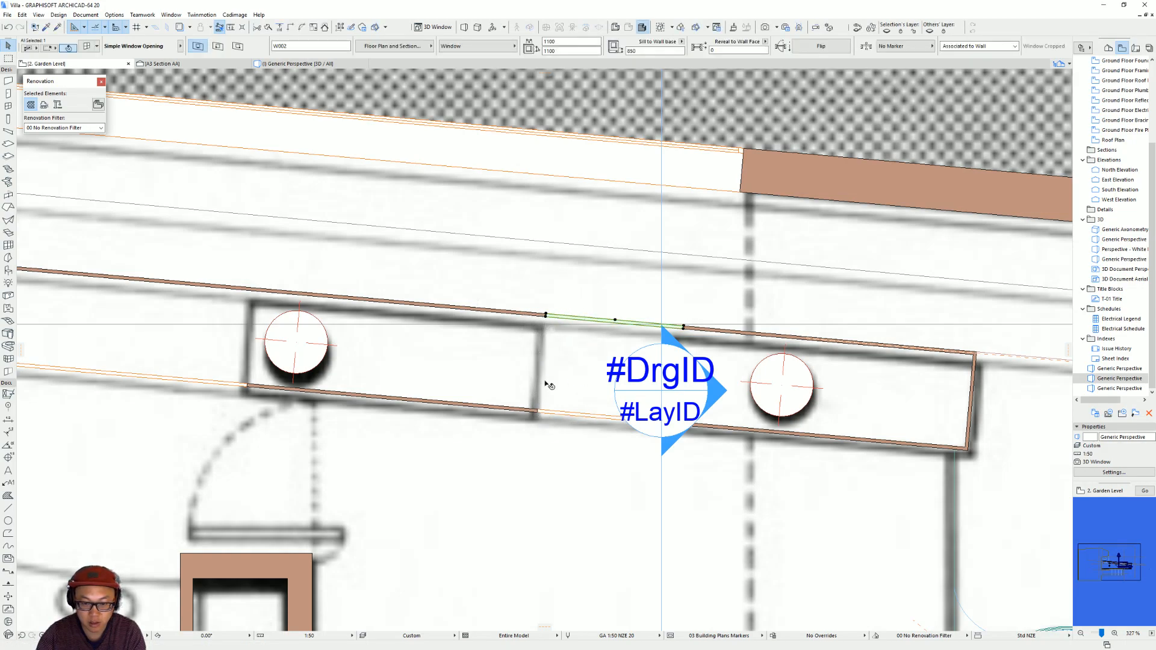
pyautogui.scroll(-2, 423, 326)
pyautogui.press('Escape')
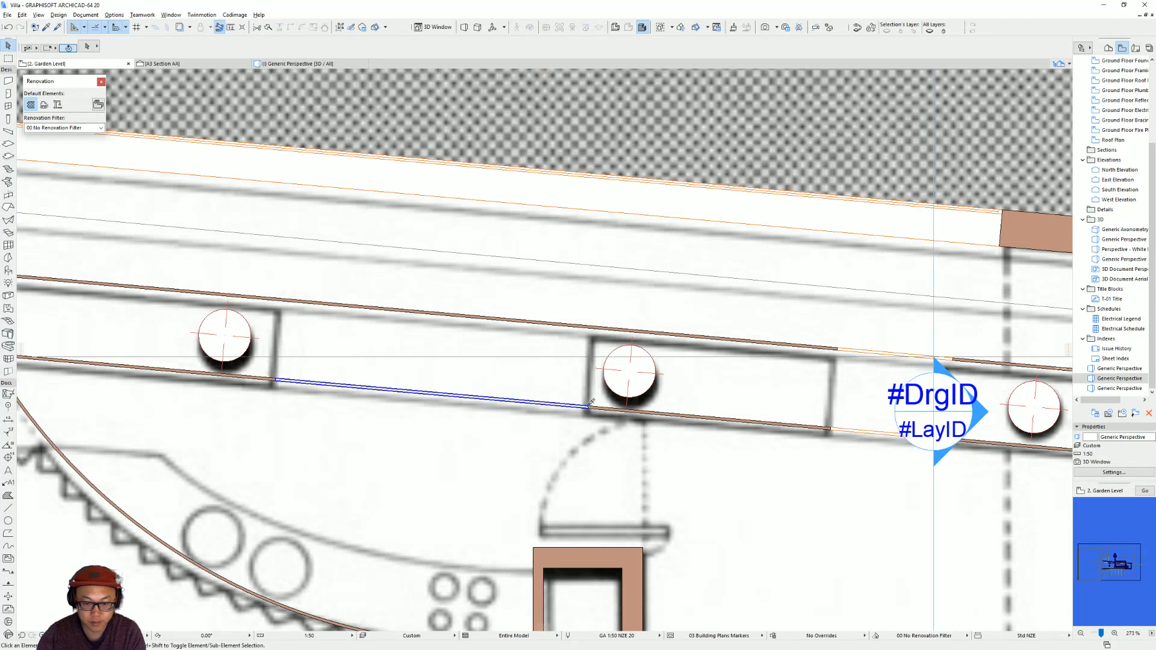
# Place a 3000 by 1000 opening in the outer column wall opposite the inner wall's middle opening.
pyautogui.click(454, 314)
pyautogui.click(456, 293)
pyautogui.press('w')
pyautogui.click(610, 330)
# Place a 3100 by 1600 opening with a 450 sill in the outer column wall opposite the inner wall's wide opening.
pyautogui.scroll(-2, 469, 377)
pyautogui.moveTo(469, 378); pyautogui.dragTo(883, 418, button='middle')
pyautogui.press('Escape')
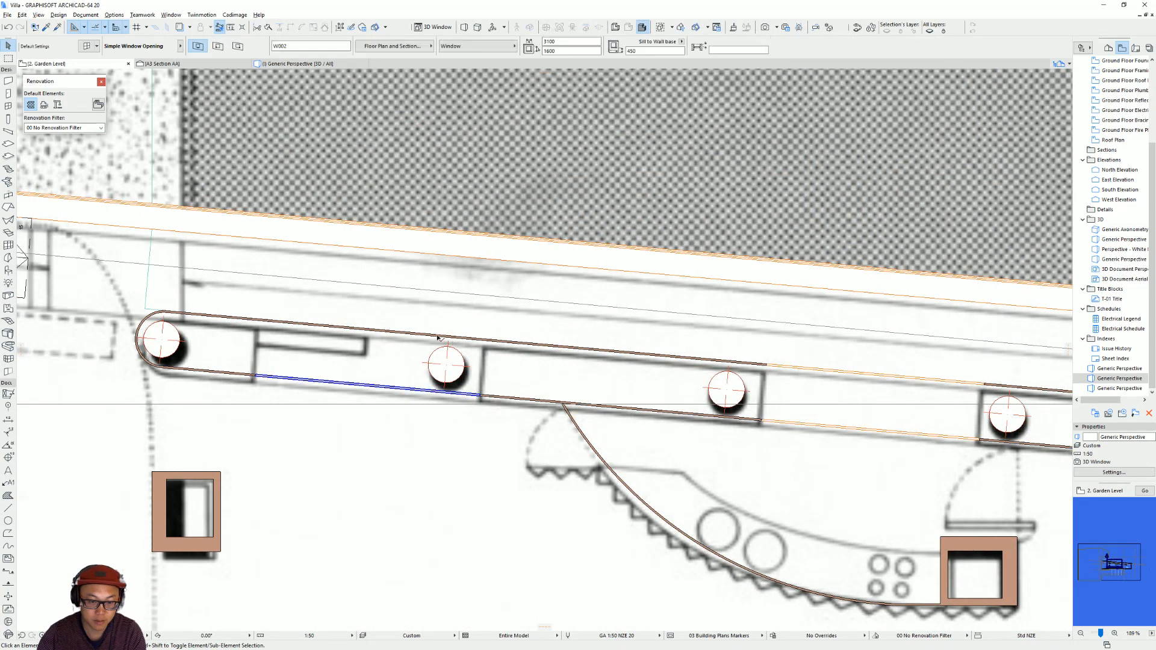
pyautogui.click(396, 330)
pyautogui.keyDown('shift'); pyautogui.click(511, 343); pyautogui.keyUp('shift')
pyautogui.press('Escape')
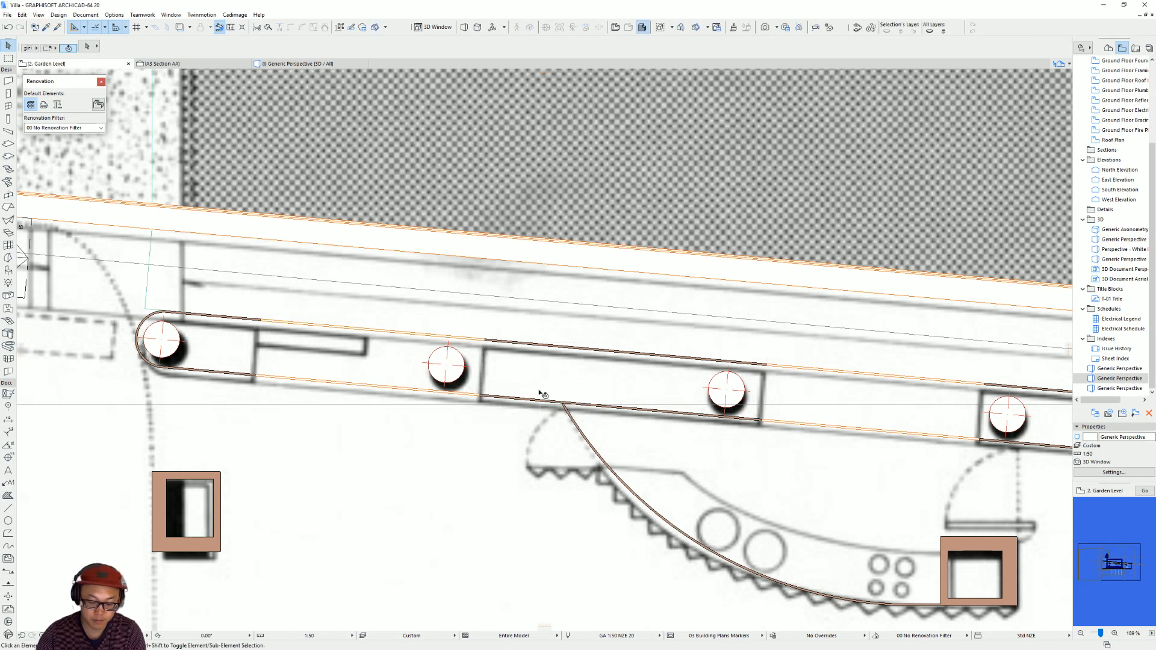
# Examine in 3D how the openings in the inner and outer column walls line up.
pyautogui.press('F3')
pyautogui.keyDown('shift'); pyautogui.moveTo(553, 392); pyautogui.dragTo(680, 391, button='middle'); pyautogui.keyUp('shift')
pyautogui.scroll(3, 746, 447)
pyautogui.keyDown('shift'); pyautogui.moveTo(747, 447); pyautogui.dragTo(528, 464, button='middle'); pyautogui.keyUp('shift')
pyautogui.scroll(3, 571, 522)
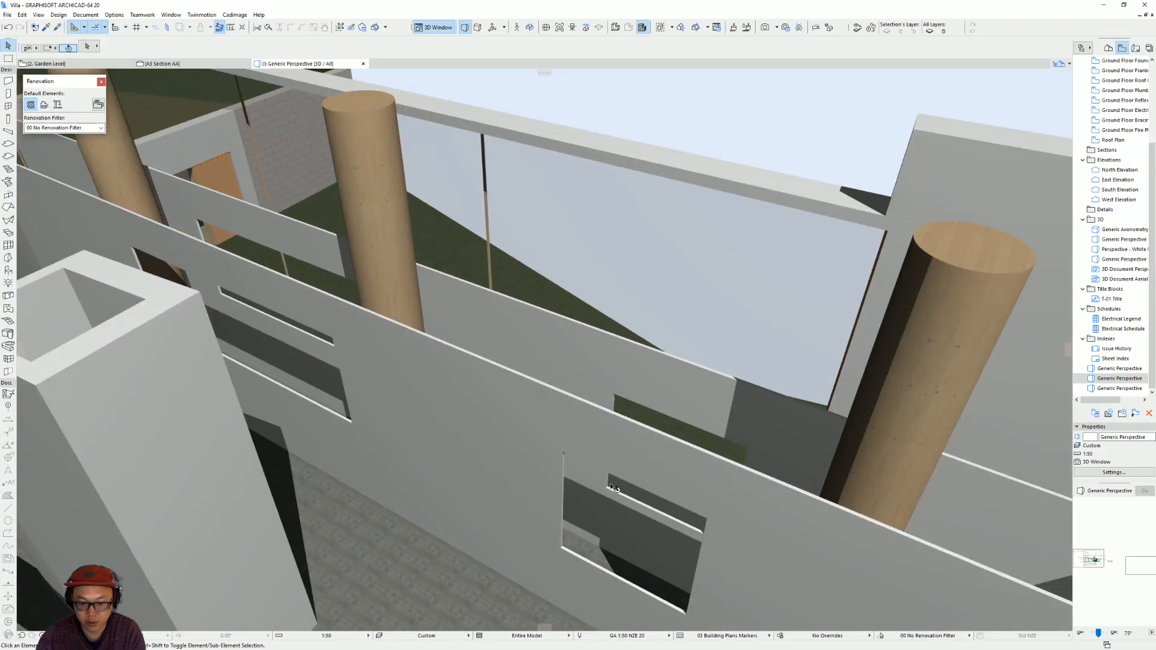
pyautogui.scroll(-2, 571, 522)
pyautogui.moveTo(576, 497); pyautogui.dragTo(620, 417, button='middle')
pyautogui.scroll(1, 624, 527)
# On the garden level plan, draw a cross wall between the two thin column walls, just past the second column where the solid section begins.
pyautogui.press('F2')
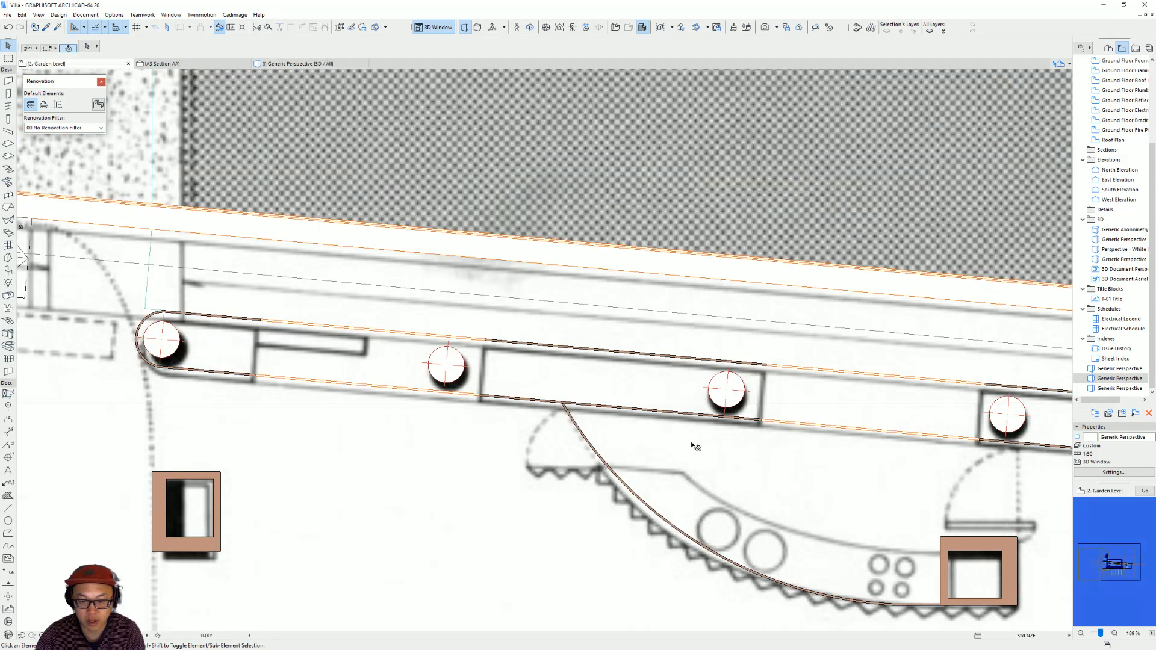
pyautogui.scroll(2, 461, 314)
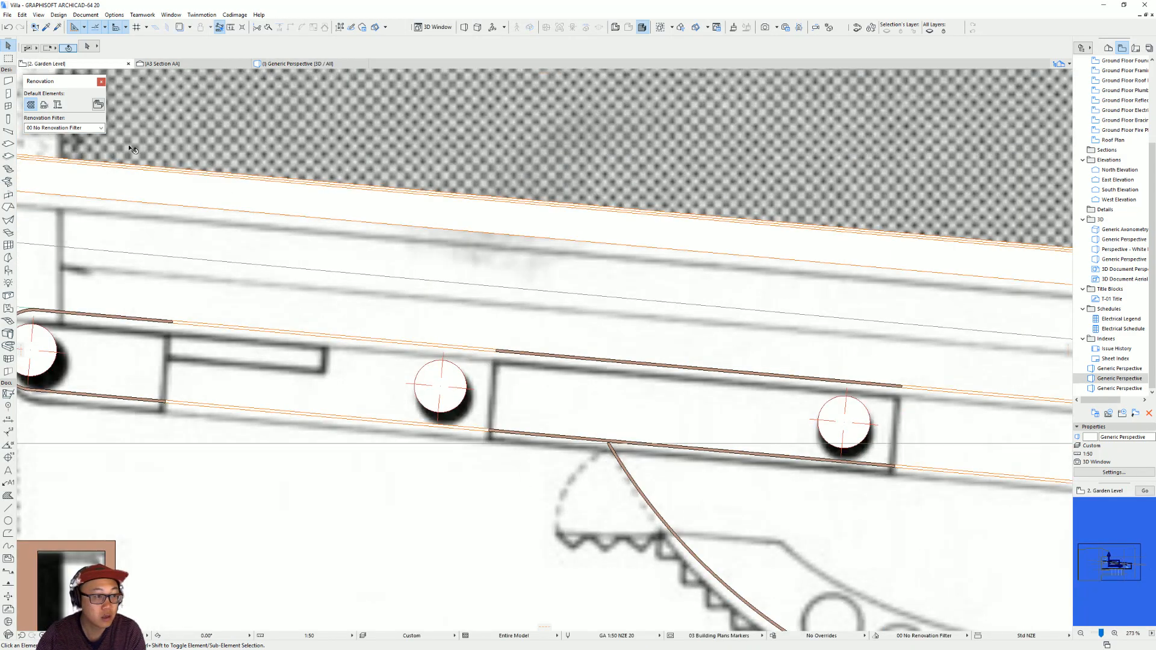
pyautogui.click(12, 83)
pyautogui.scroll(3, 546, 407)
pyautogui.scroll(-5, 546, 407)
pyautogui.scroll(5, 545, 408)
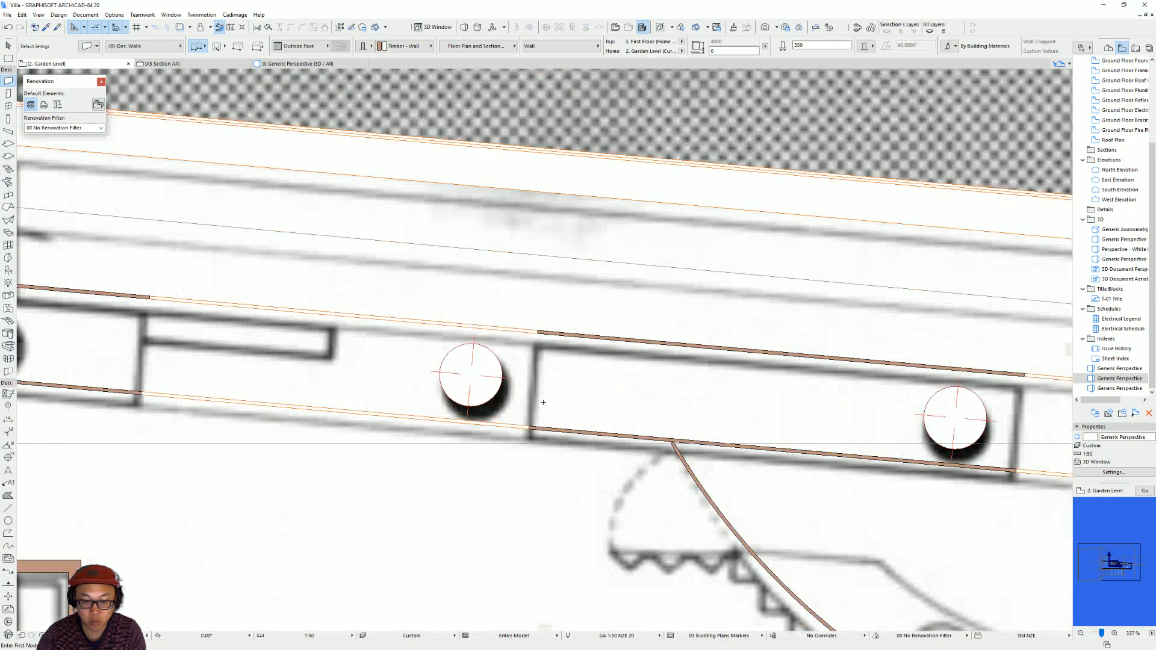
pyautogui.click(536, 332)
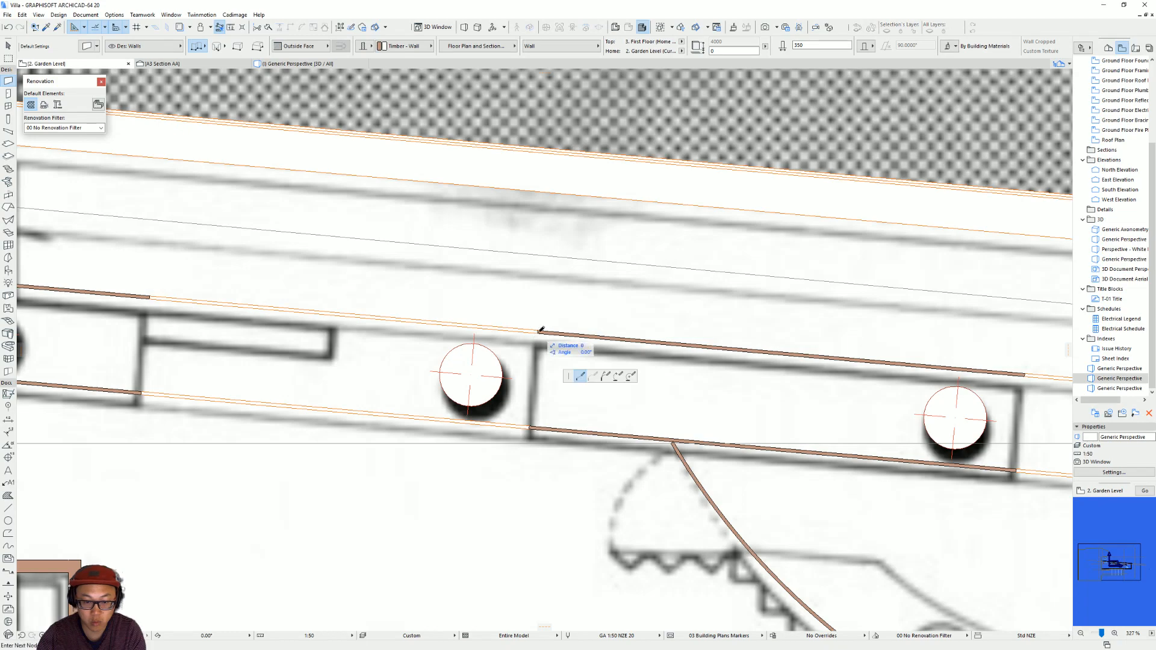
pyautogui.click(531, 425)
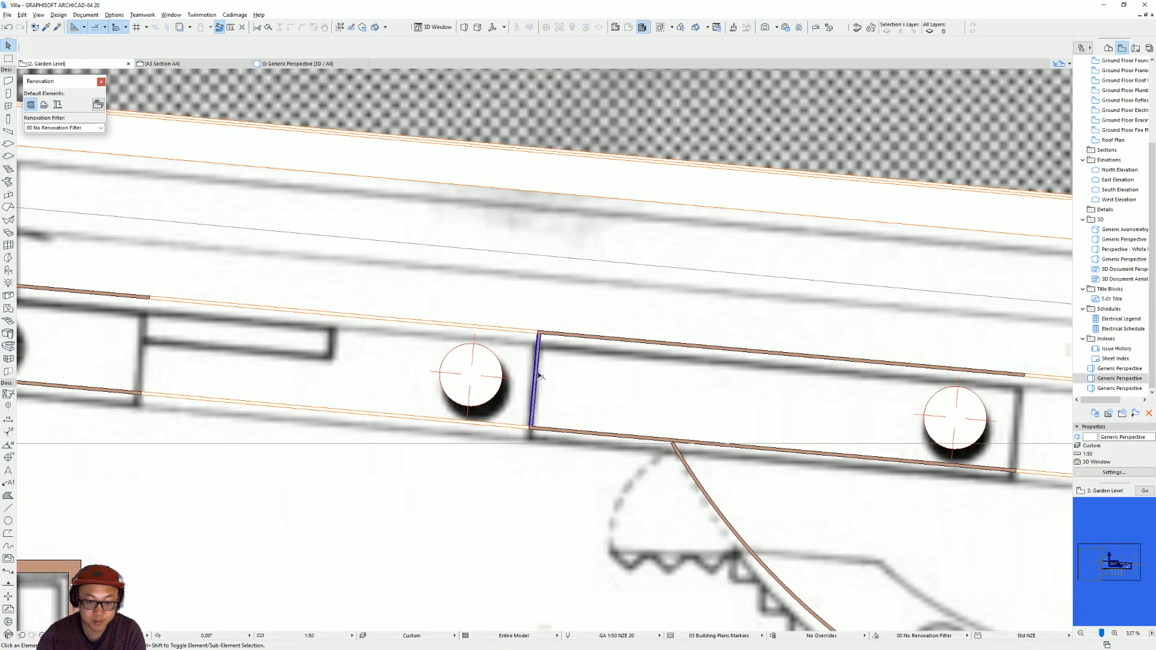
# Draw a 25 thick cross wall closing off the rounded end section around the first column.
pyautogui.scroll(3, 434, 367)
pyautogui.moveTo(266, 354); pyautogui.dragTo(801, 383, button='middle')
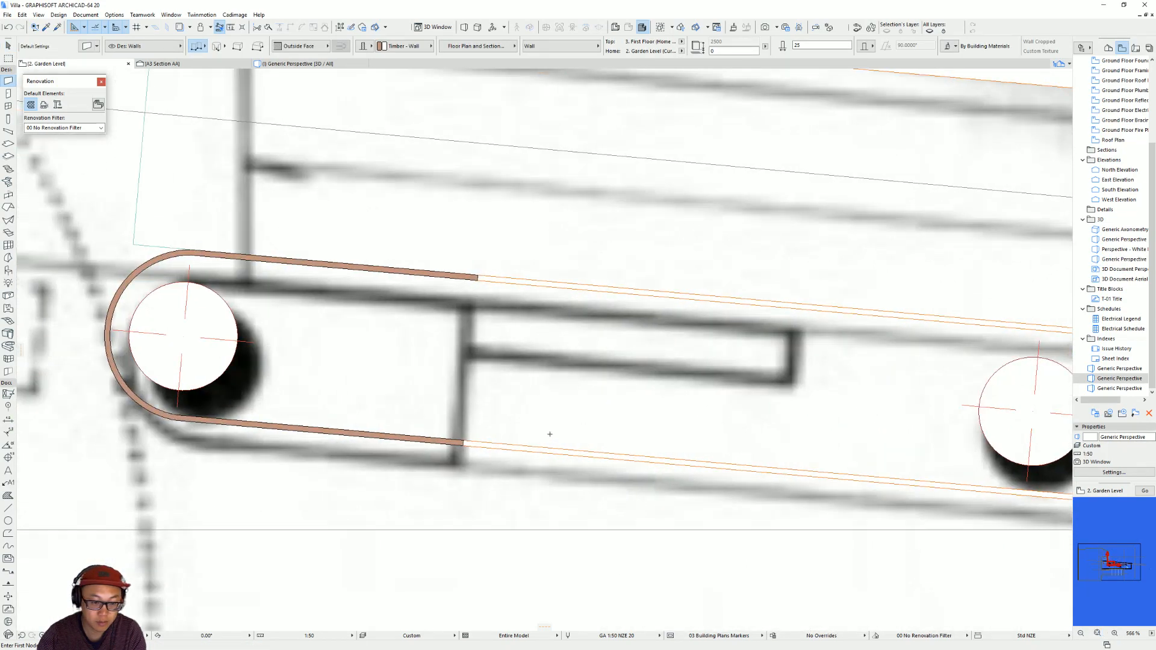
pyautogui.click(460, 443)
pyautogui.click(478, 279)
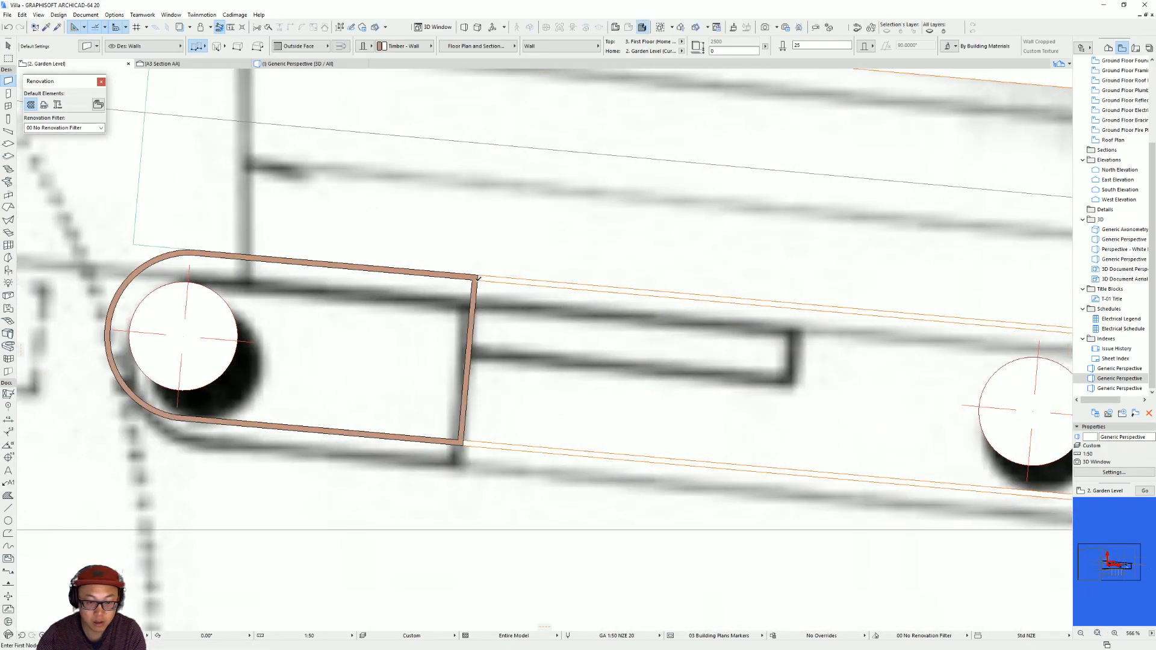
# Draw a 25 thick cross wall between the column walls at the far end of the middle solid section, beyond the third column.
pyautogui.scroll(-7, 630, 365)
pyautogui.moveTo(723, 370); pyautogui.dragTo(315, 346, button='middle')
pyautogui.scroll(3, 728, 382)
pyautogui.moveTo(760, 389); pyautogui.dragTo(674, 384, button='middle')
pyautogui.scroll(2, 674, 383)
pyautogui.click(500, 433)
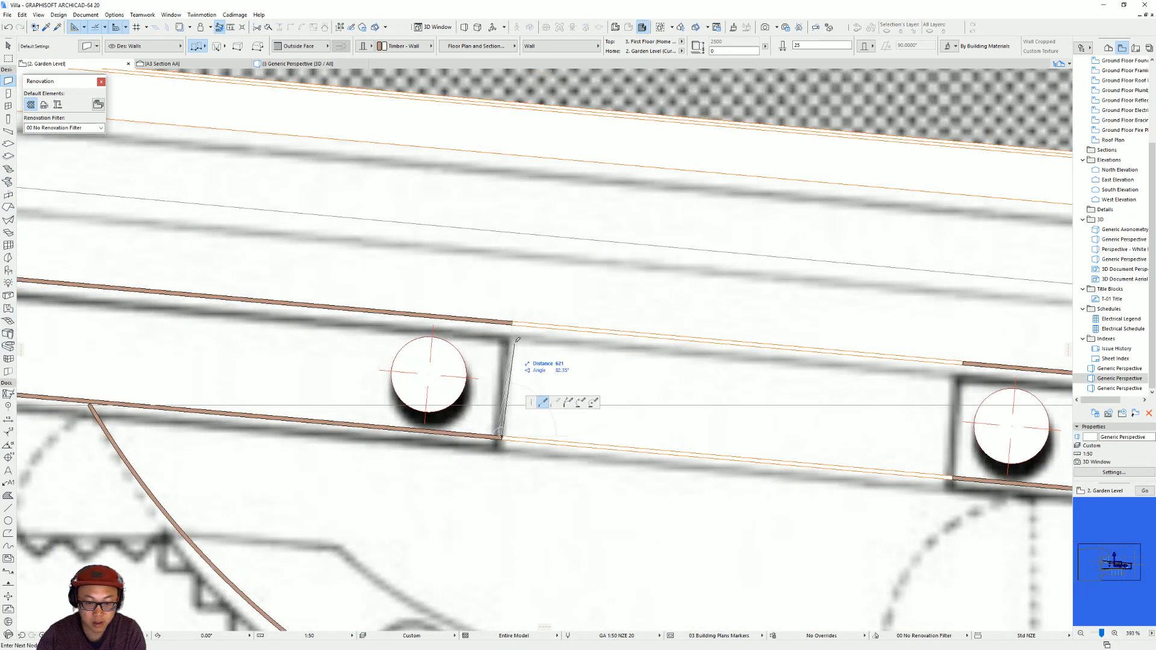
pyautogui.click(513, 323)
# Draw a 25 thick cross wall between the column walls where the solid section around the fourth column begins.
pyautogui.moveTo(513, 323); pyautogui.dragTo(235, 303, button='middle')
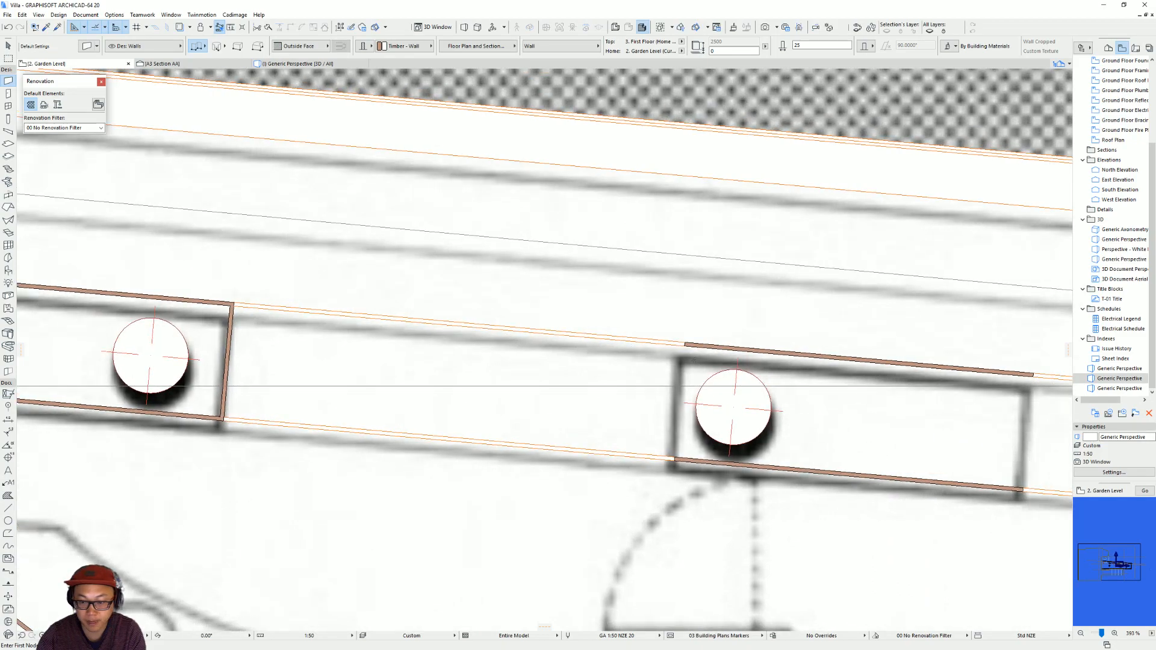
pyautogui.click(685, 346)
pyautogui.click(675, 460)
# Draw 25 thick cross walls on both sides of the opening at the section marker to close the two adjacent solid sections.
pyautogui.moveTo(883, 424); pyautogui.dragTo(323, 359, button='middle')
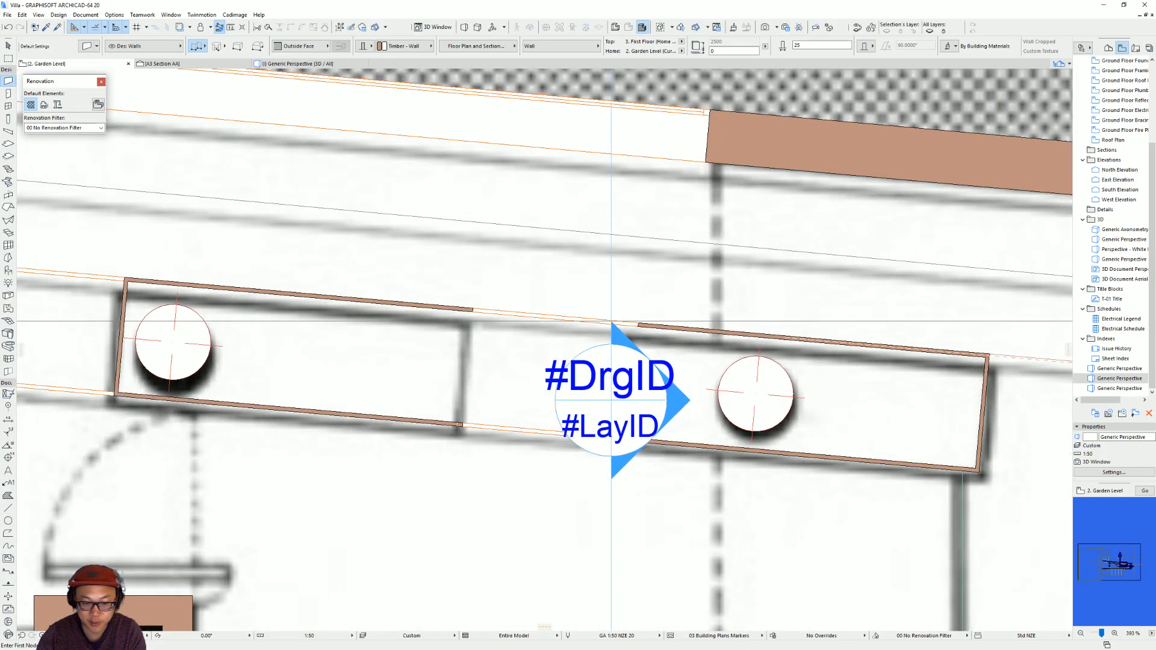
pyautogui.click(462, 424)
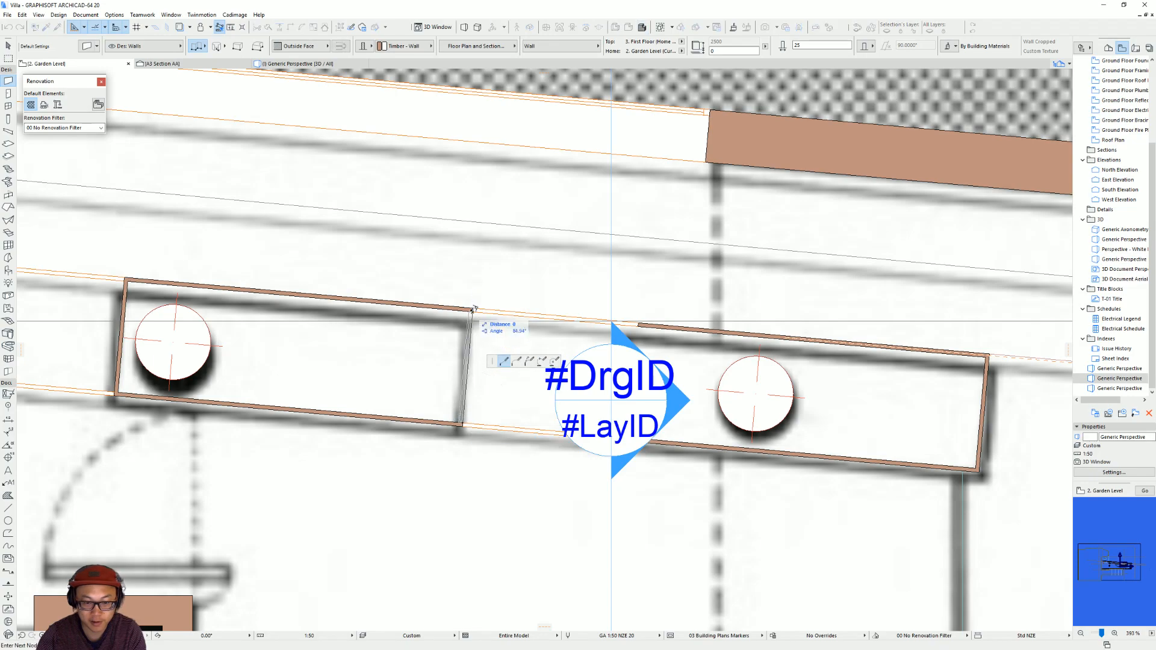
pyautogui.click(473, 309)
pyautogui.click(638, 325)
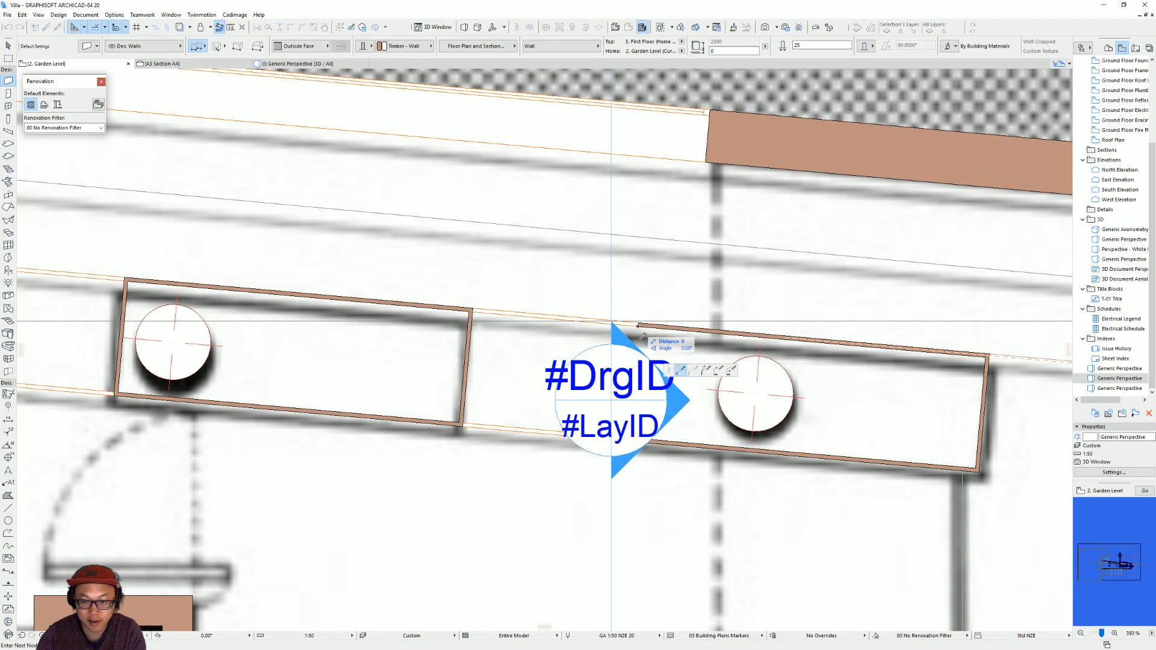
pyautogui.click(629, 437)
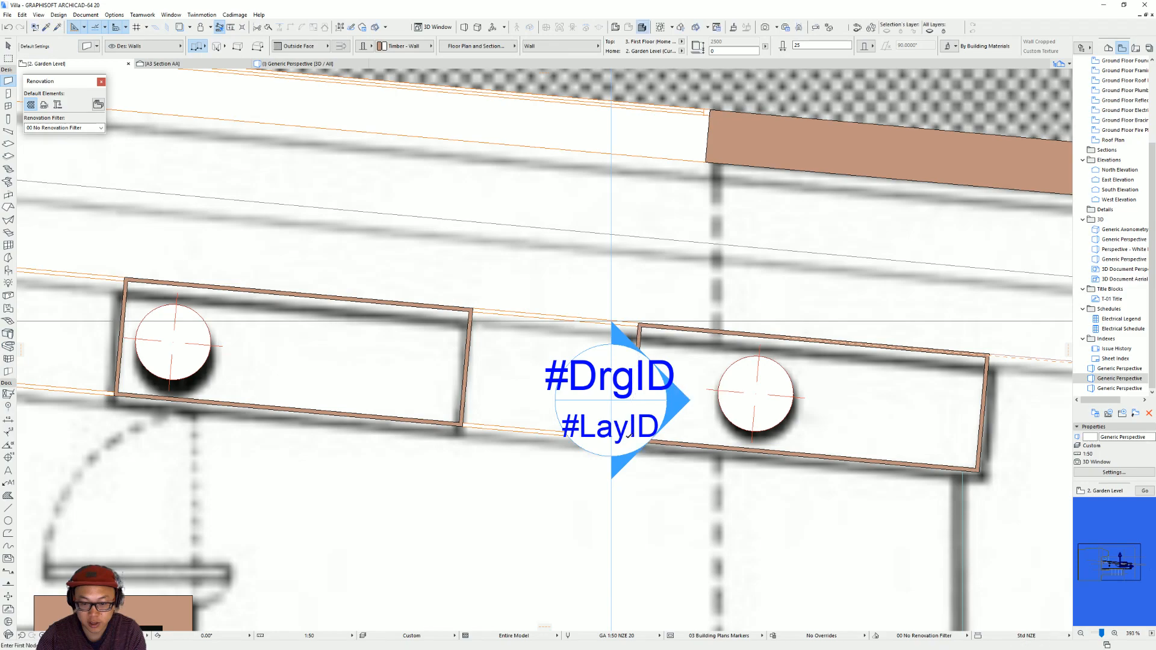
pyautogui.press('Escape')
# View the wide column wall opening in 3D and activate the Slab tool.
pyautogui.press('F3')
pyautogui.keyDown('shift'); pyautogui.moveTo(634, 405); pyautogui.dragTo(668, 354, button='middle'); pyautogui.keyUp('shift')
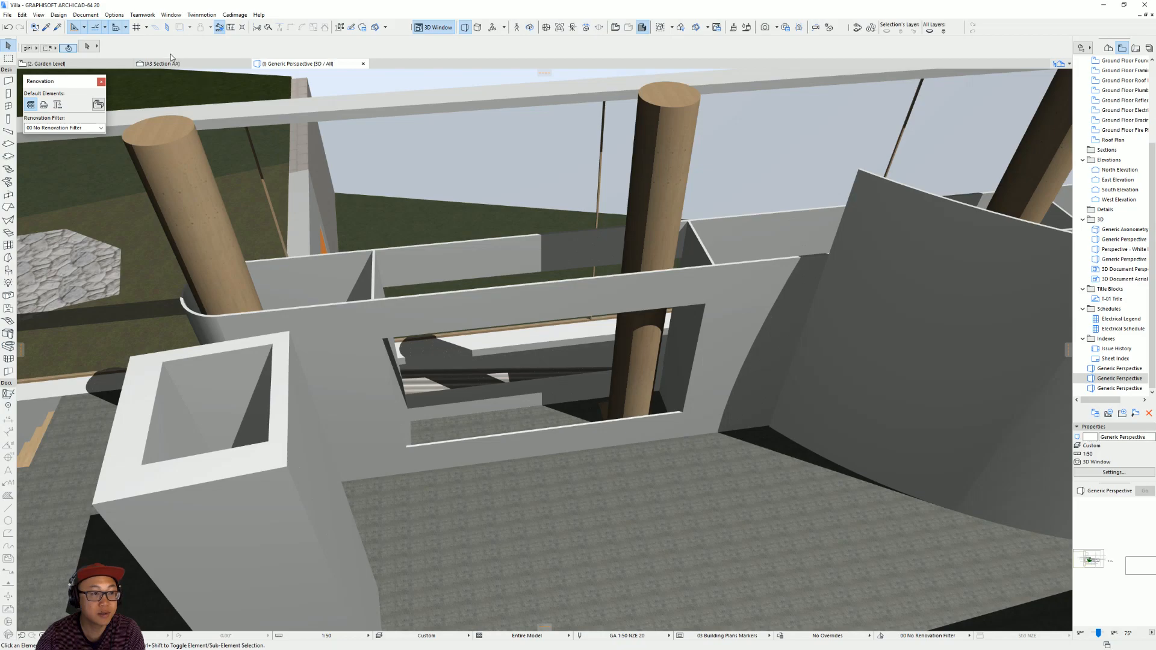
pyautogui.click(7, 83)
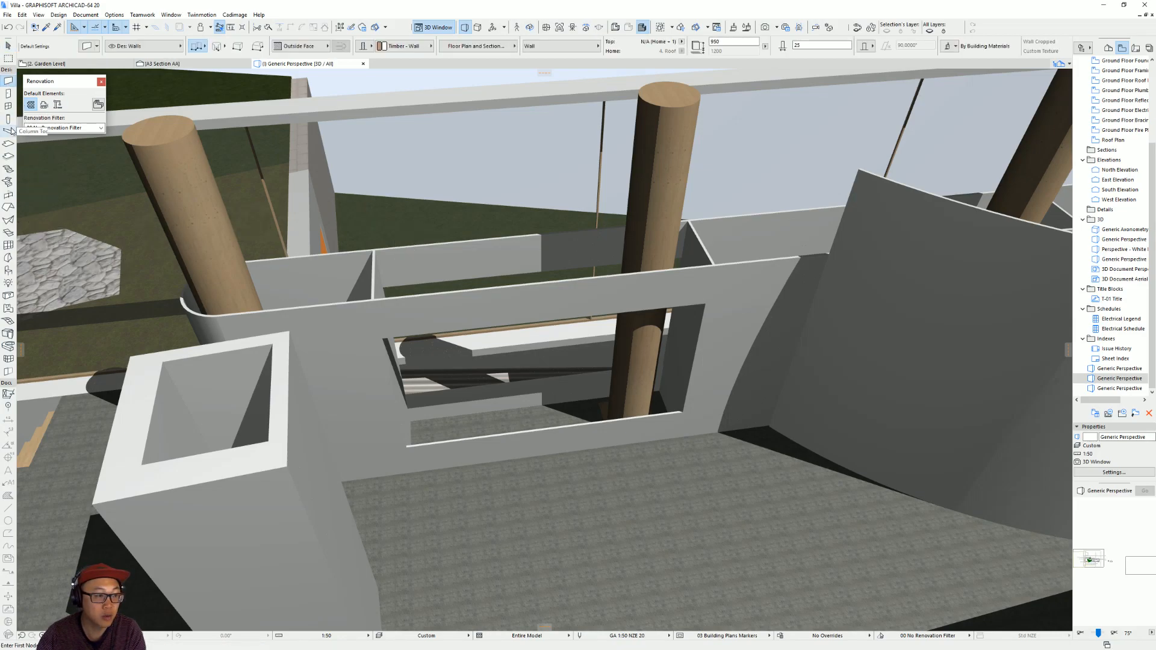
pyautogui.click(9, 147)
pyautogui.scroll(5, 261, 379)
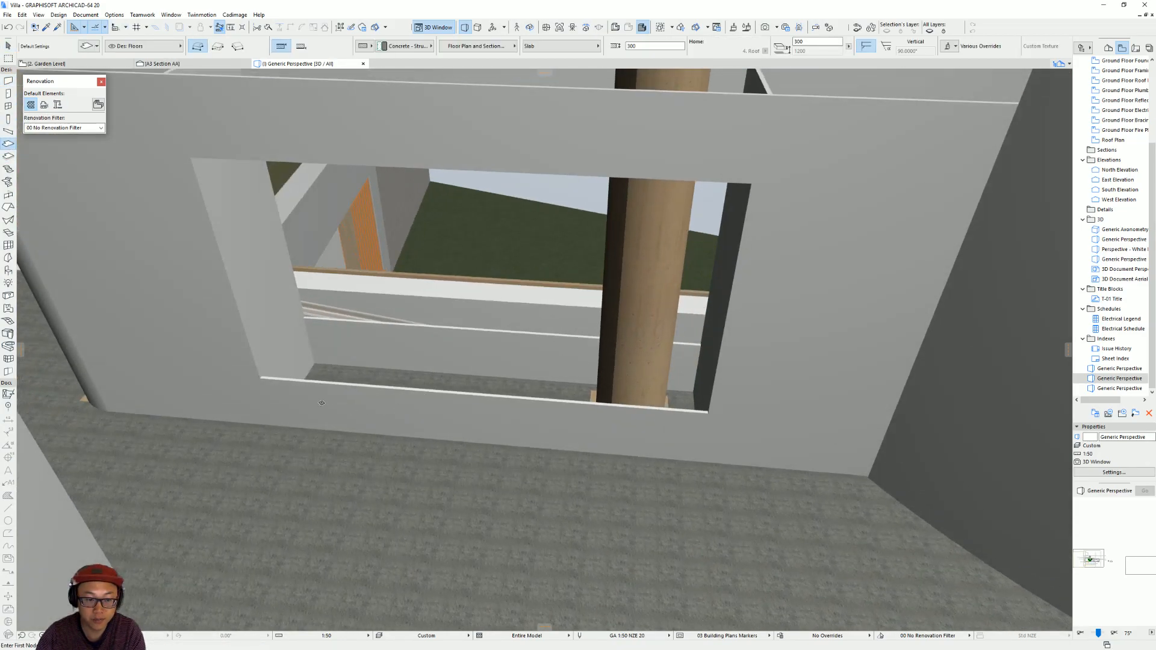
pyautogui.click(260, 378)
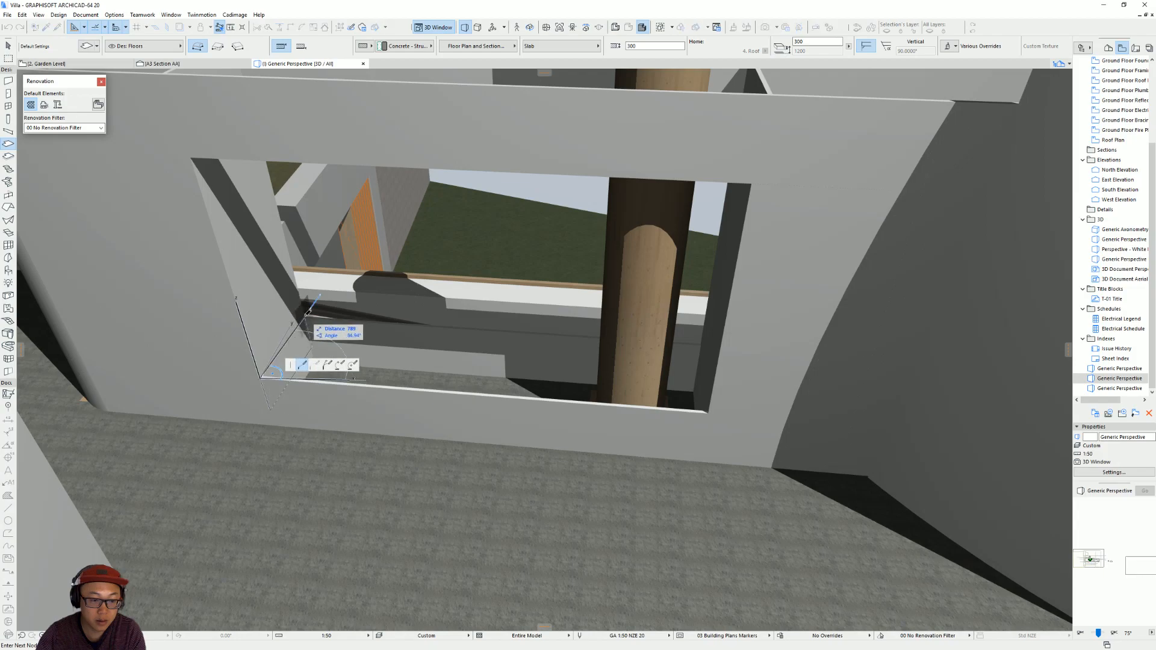
pyautogui.scroll(3, 305, 275)
pyautogui.press('Escape')
# Draw a rotated rectangular slab across the wide opening's sill, spanning between both column walls and the two cross walls.
pyautogui.click(298, 278)
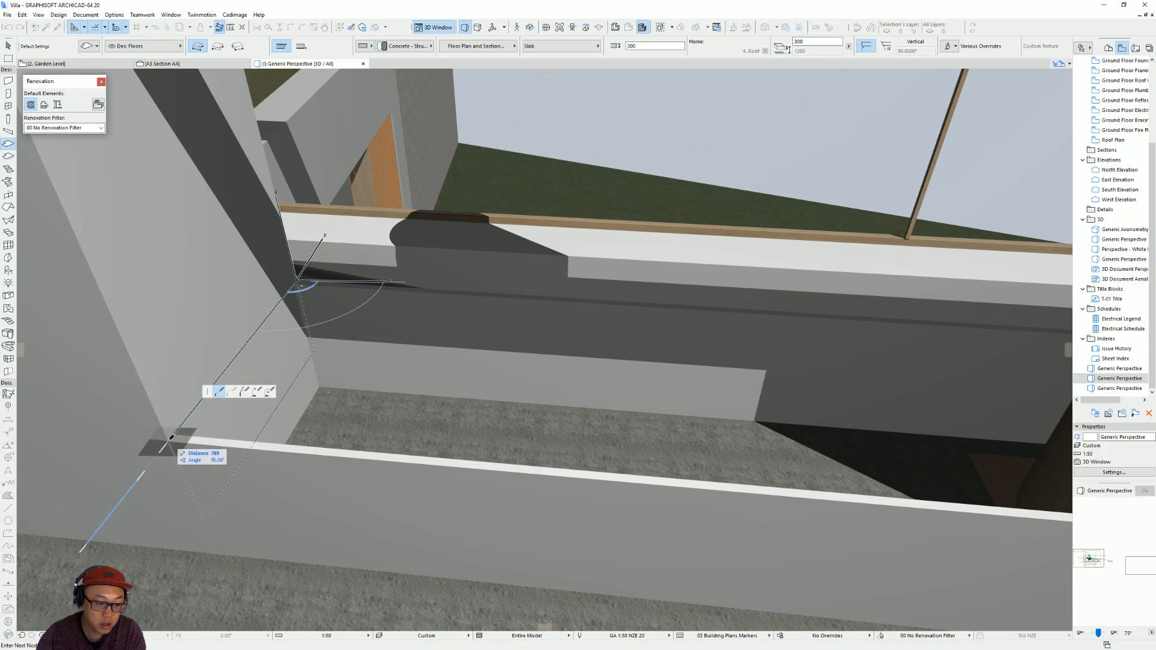
pyautogui.click(170, 440)
pyautogui.scroll(-2, 565, 437)
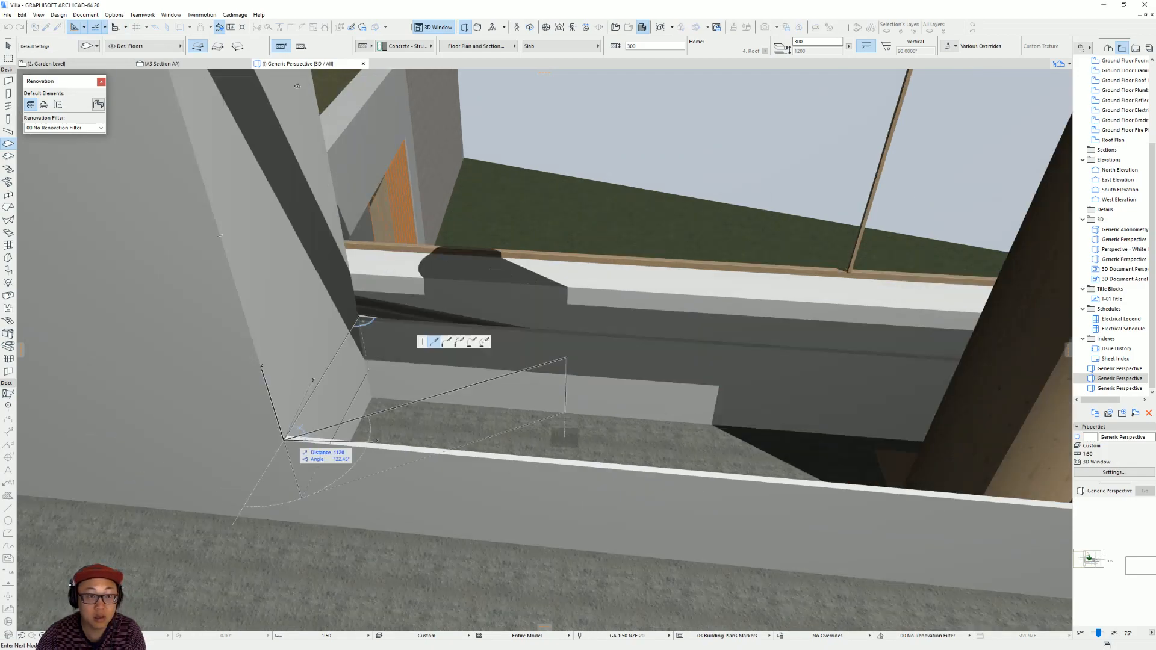
pyautogui.click(239, 48)
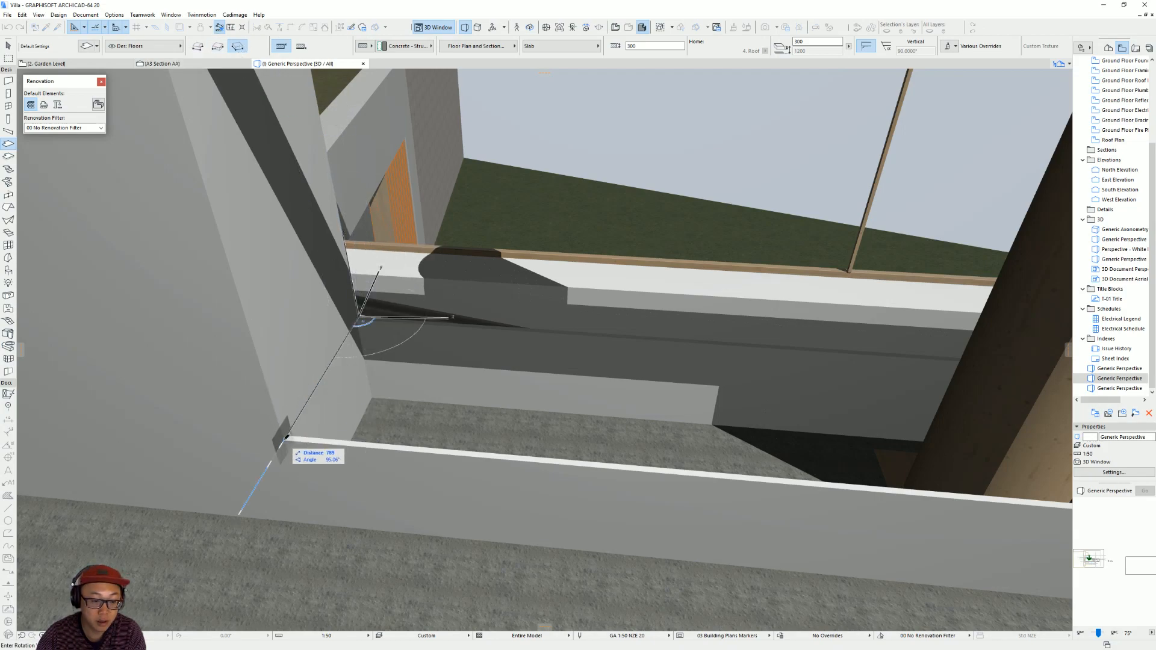
pyautogui.click(286, 438)
pyautogui.scroll(-2, 711, 461)
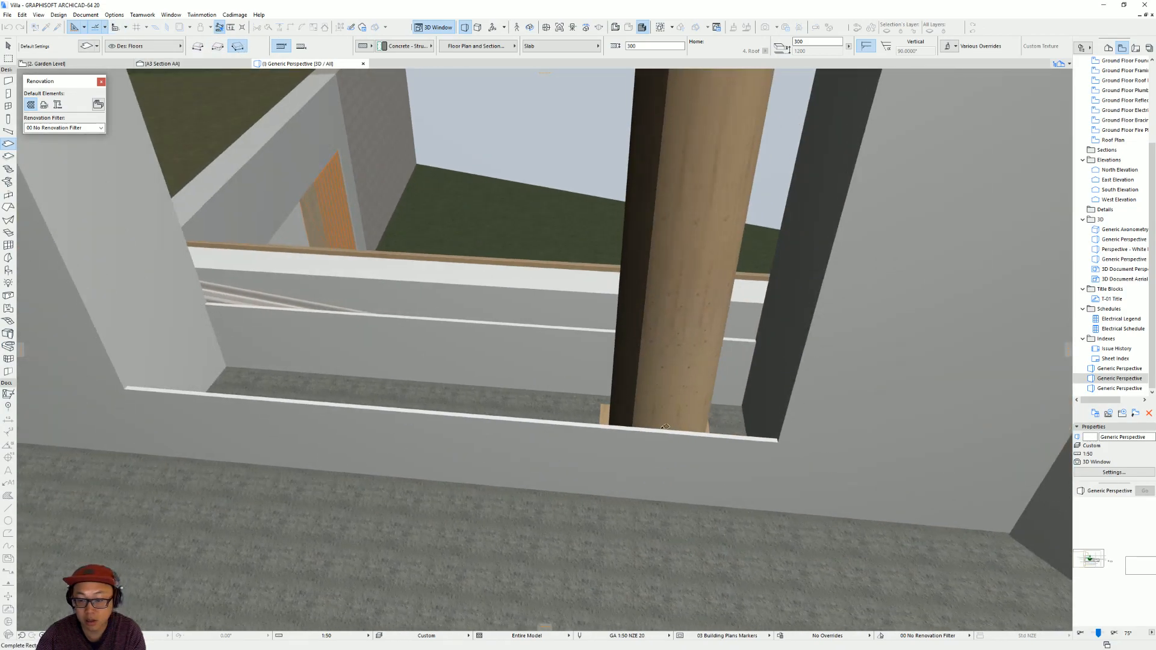
pyautogui.click(779, 443)
pyautogui.press('Escape')
# Set the thickness of the new sill slab to 25 to match the thin walls.
pyautogui.click(392, 402)
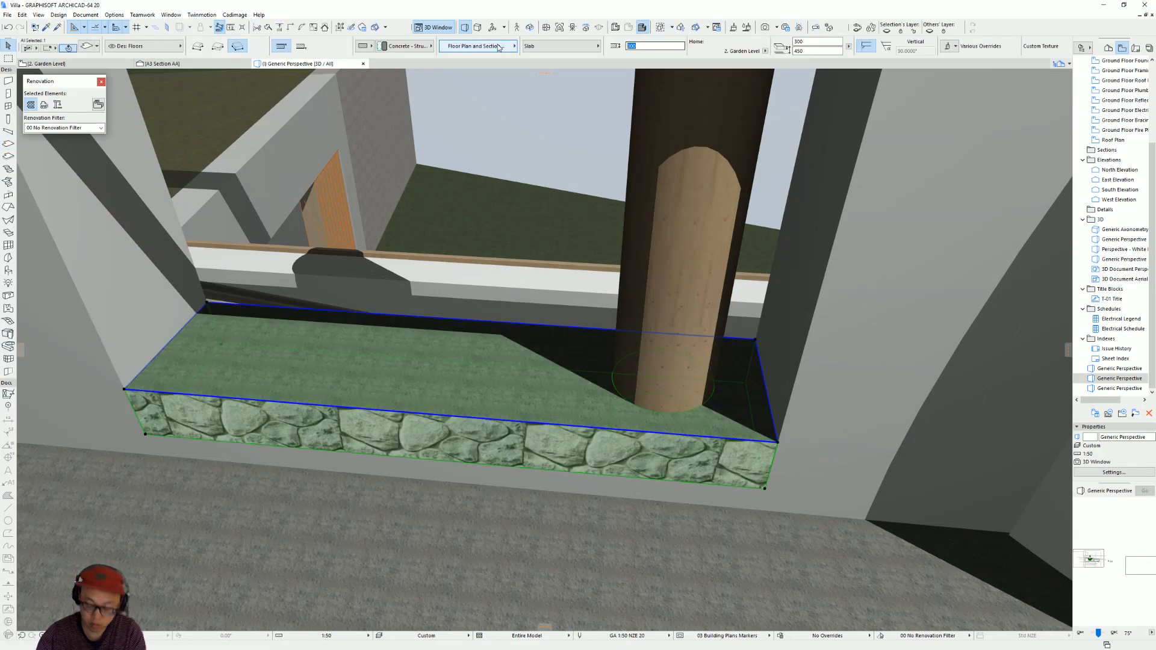
pyautogui.click(822, 207)
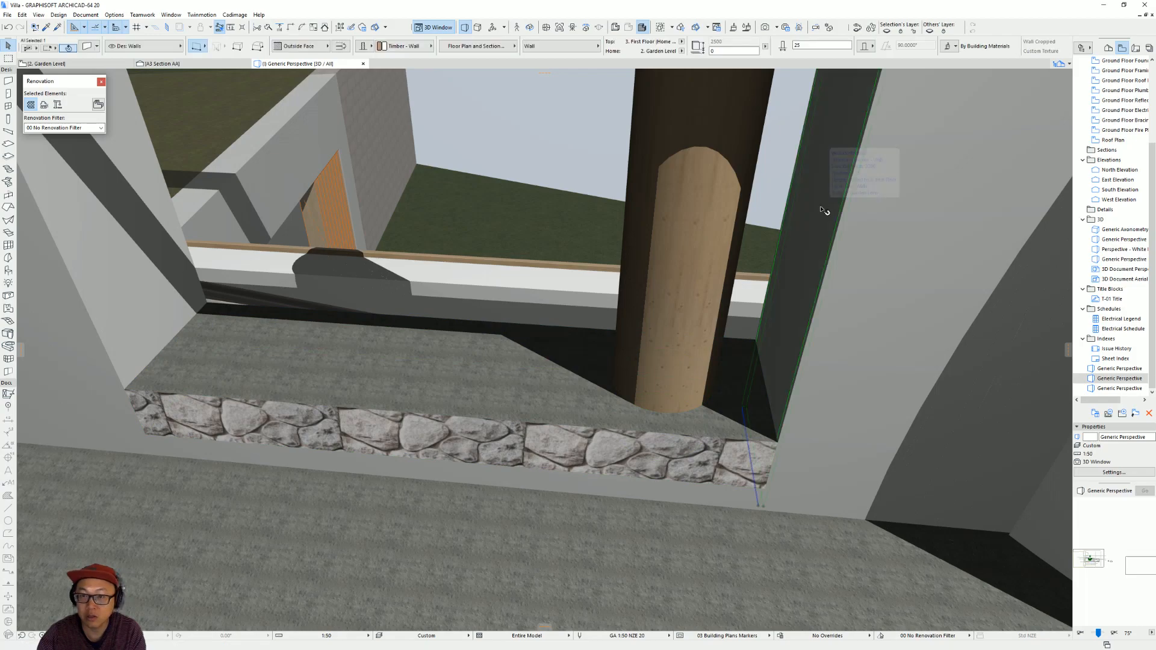
pyautogui.click(440, 349)
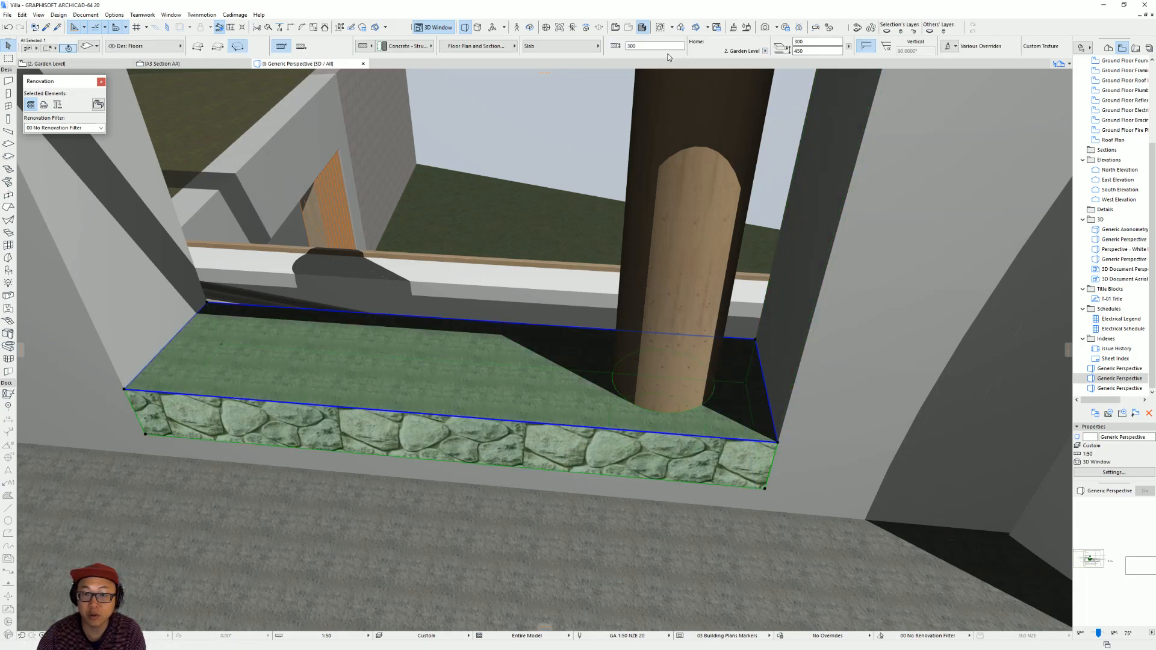
pyautogui.write('25')
pyautogui.press('Return')
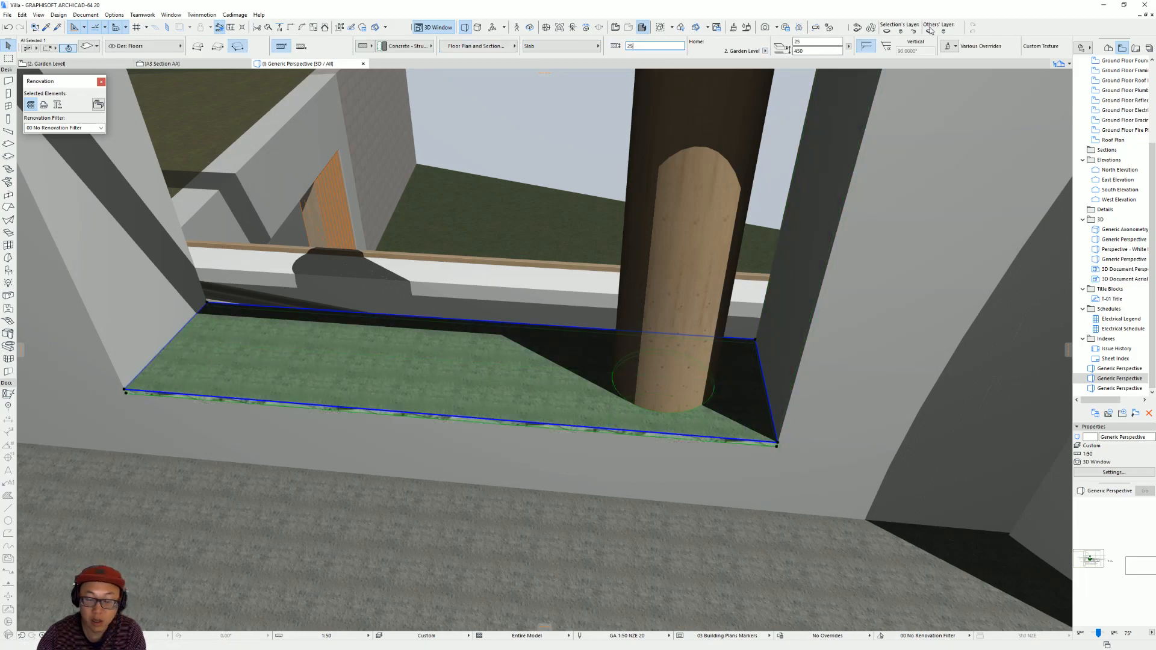
# Change the sill slab's building material to Timber - Floor.
pyautogui.hotkey('ctrl', 't')
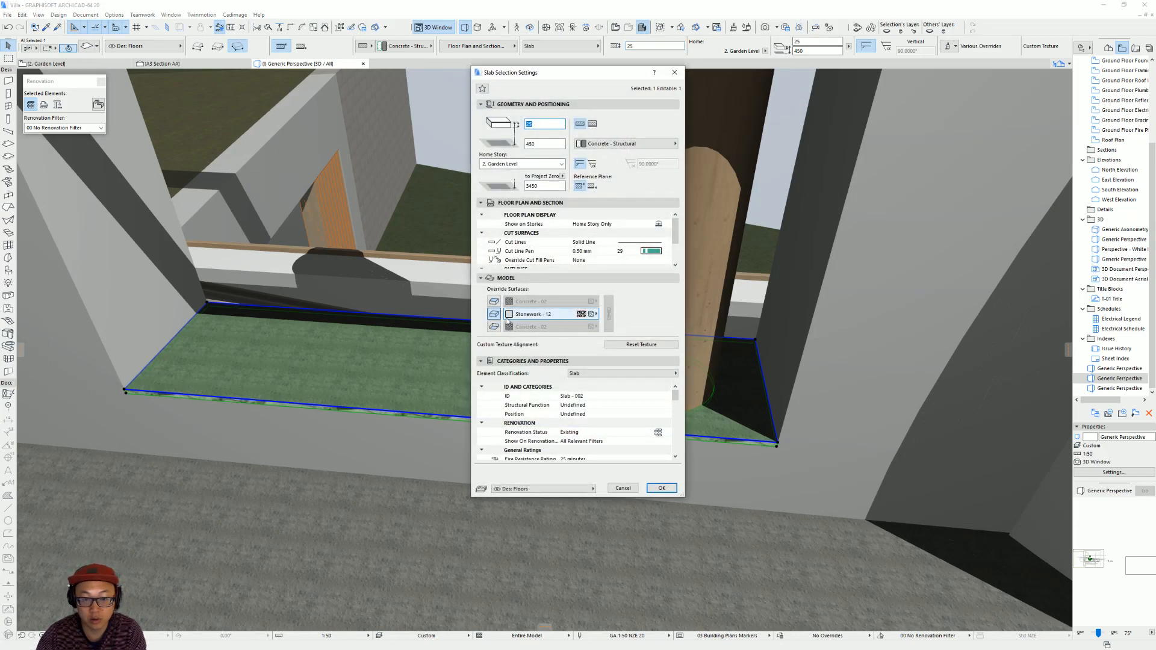
pyautogui.click(651, 144)
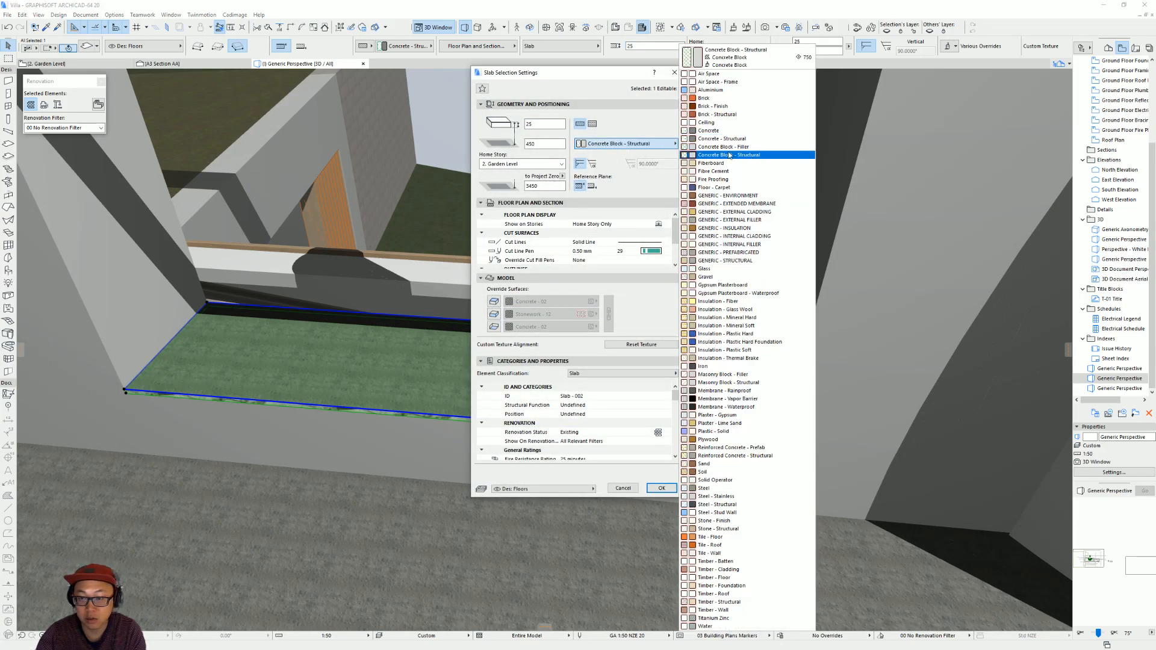
pyautogui.click(759, 579)
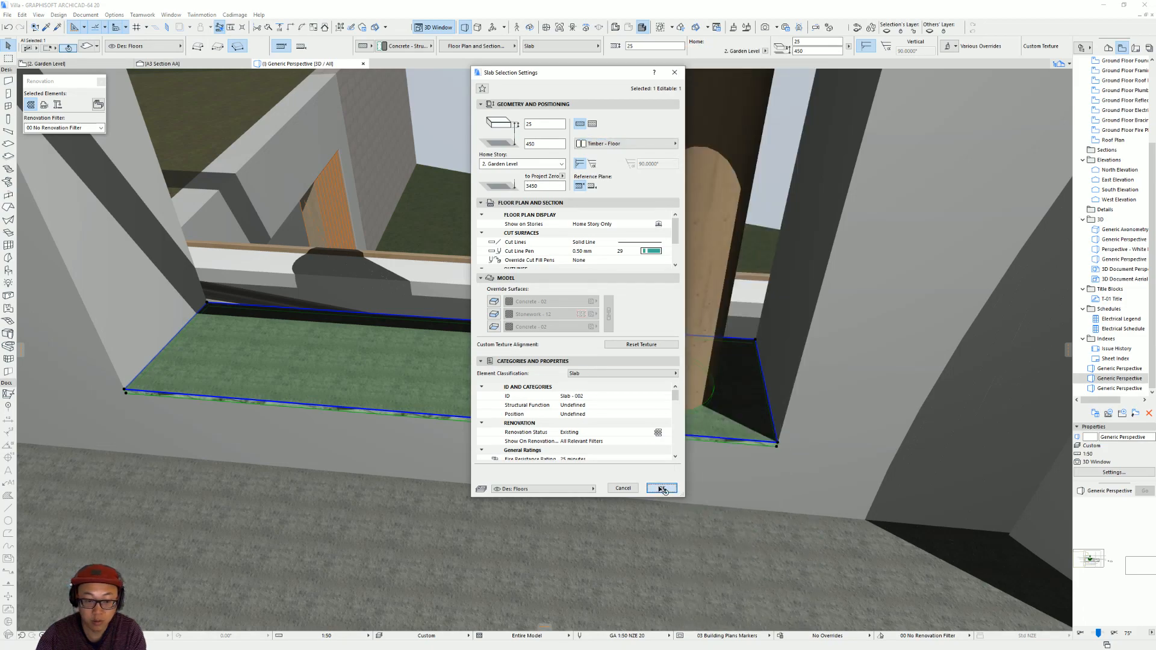
pyautogui.click(660, 489)
# Try lowering the sill slab vertically, and move it back up to the opening's lower edge.
pyautogui.scroll(-10, 424, 446)
pyautogui.scroll(-5, 632, 432)
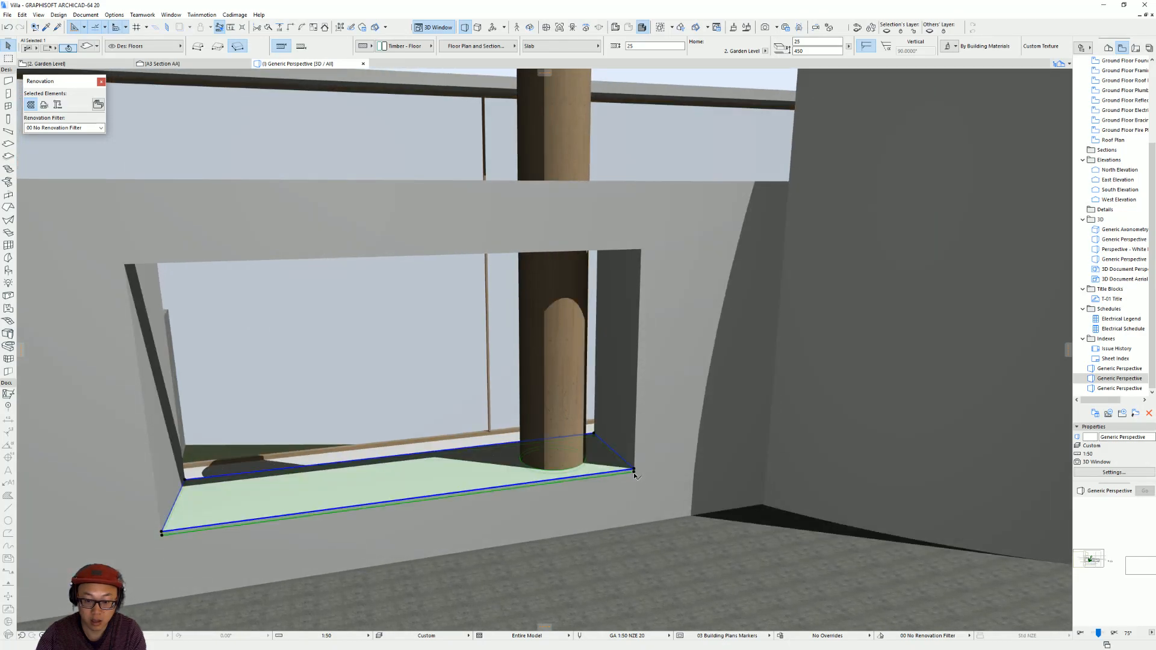
pyautogui.click(634, 471)
pyautogui.click(654, 512)
pyautogui.click(632, 496)
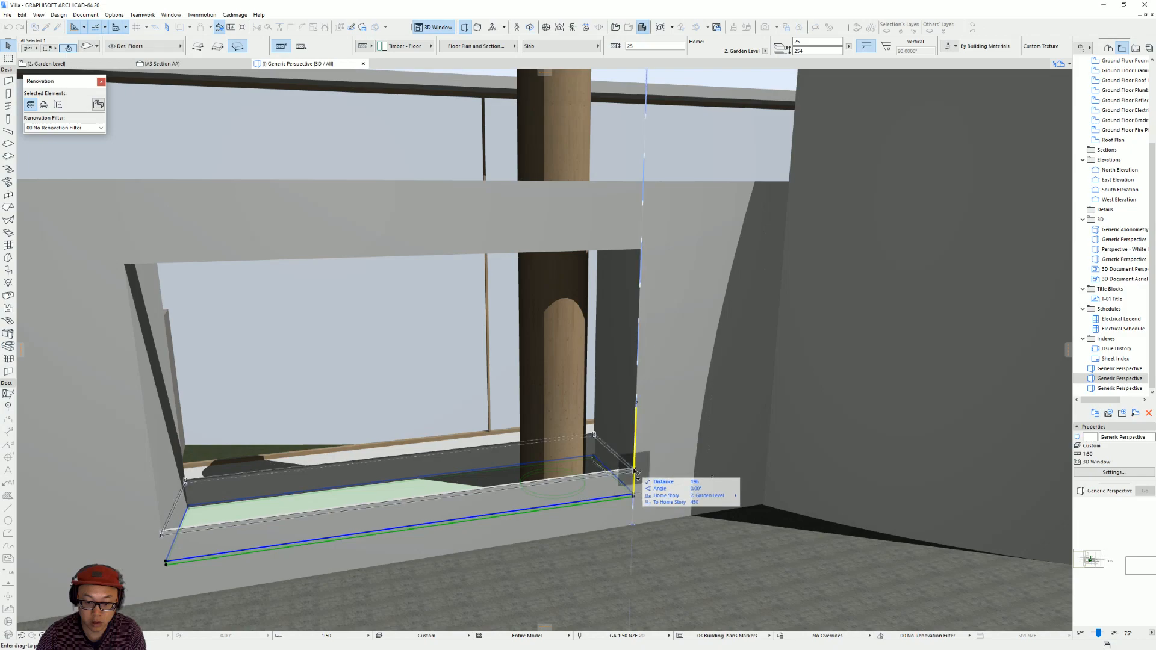
pyautogui.click(637, 473)
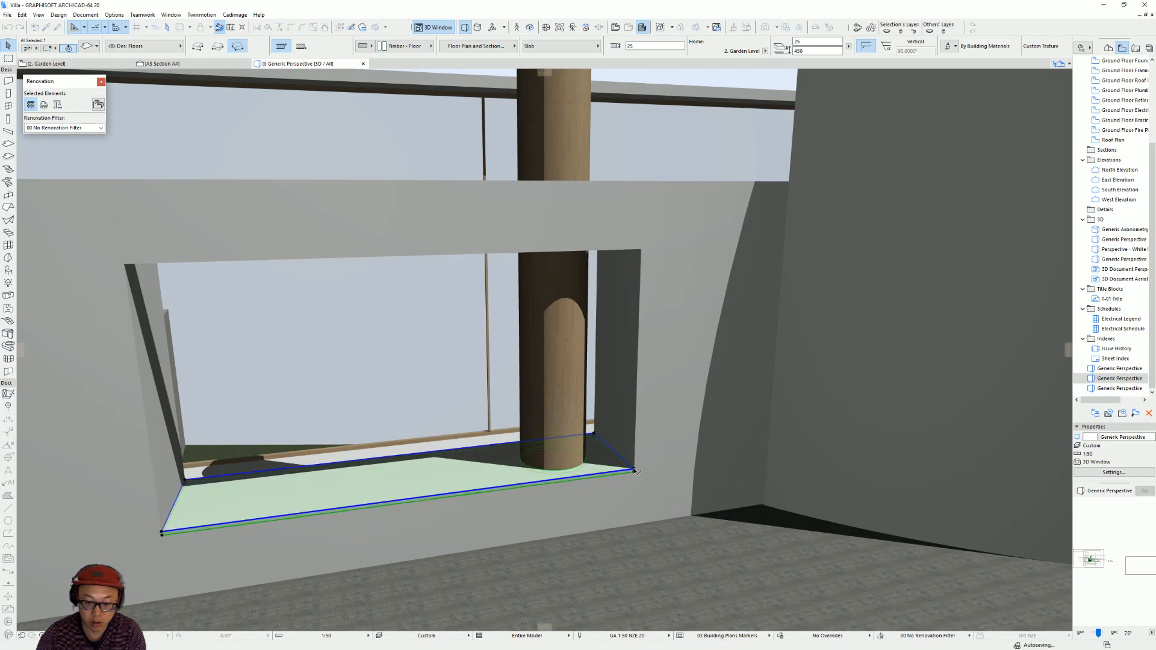
# Set the sill slab's reference plane to bottom, copy it 1600 up to the opening's head, and set the copy's reference plane to top.
pyautogui.click(302, 47)
pyautogui.hotkey('ctrl', 'shift', 'd')
pyautogui.click(634, 468)
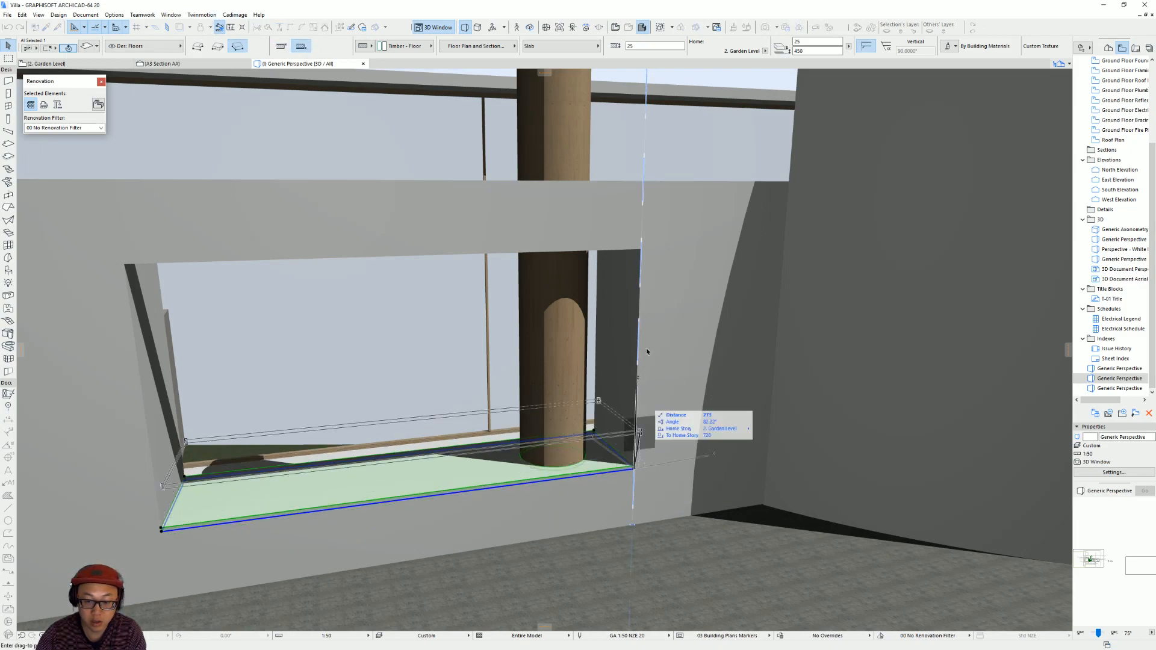
pyautogui.click(641, 248)
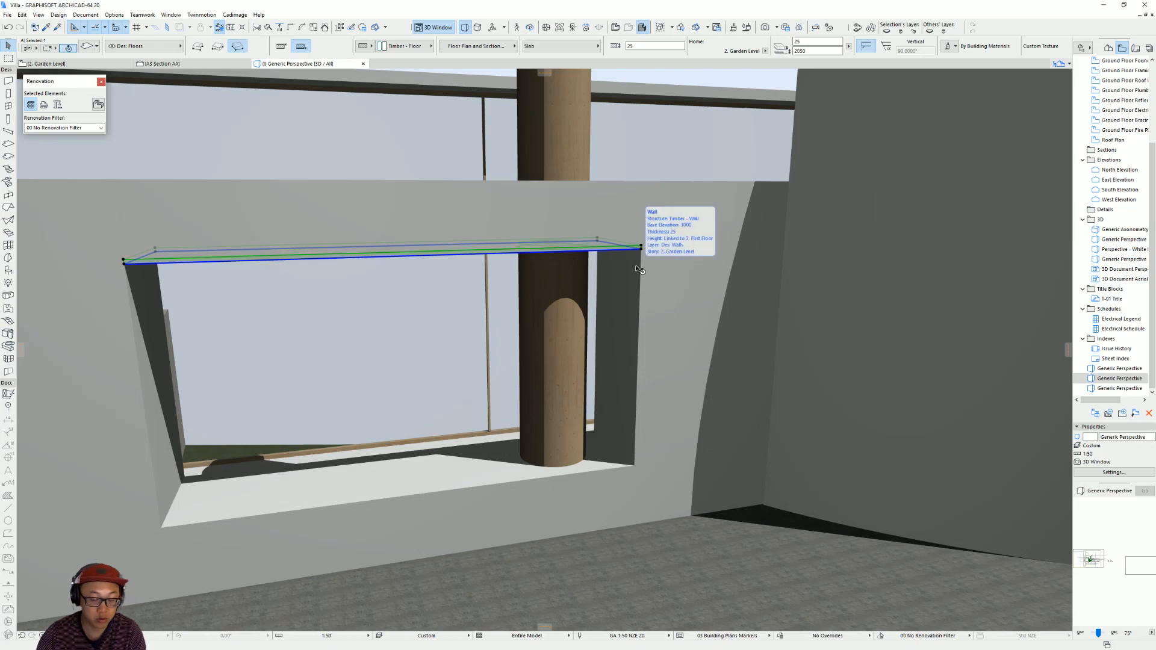
pyautogui.click(282, 52)
pyautogui.press('Escape')
# Switch to the web browser and open the ArchDaily section drawing of Villa dall'Ava for reference.
pyautogui.keyDown('shift'); pyautogui.moveTo(672, 316); pyautogui.dragTo(588, 449, button='middle'); pyautogui.keyUp('shift')
pyautogui.scroll(5, 603, 418)
pyautogui.scroll(-4, 533, 395)
pyautogui.scroll(-3, 532, 393)
pyautogui.hotkey('alt', 'Tab')
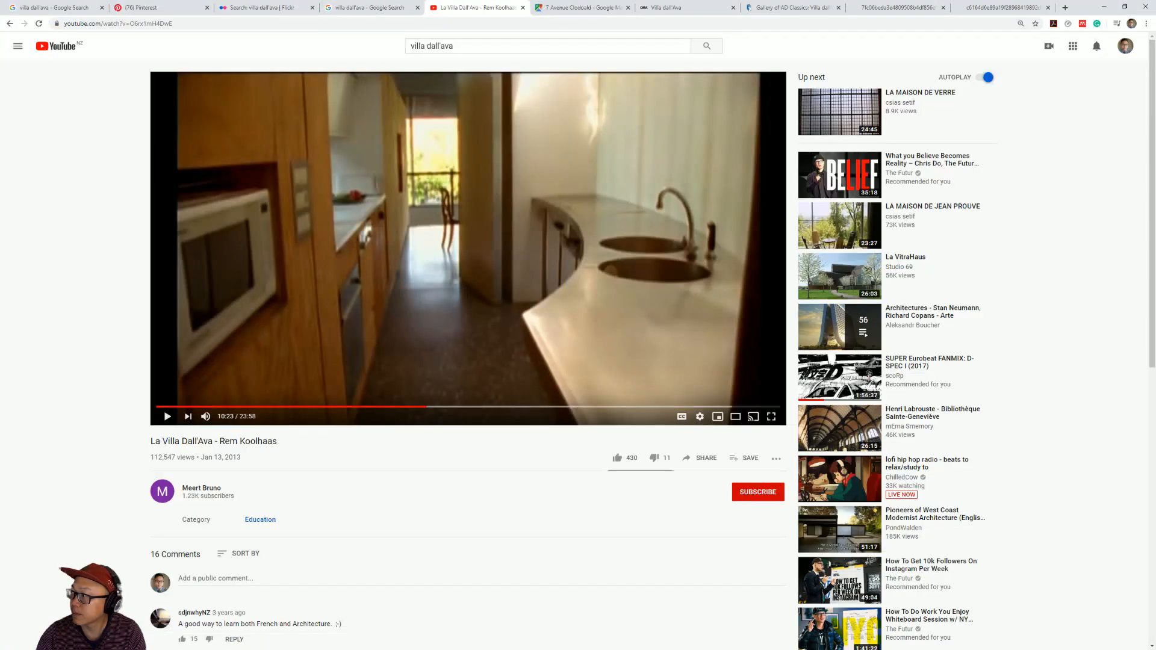
pyautogui.click(823, 5)
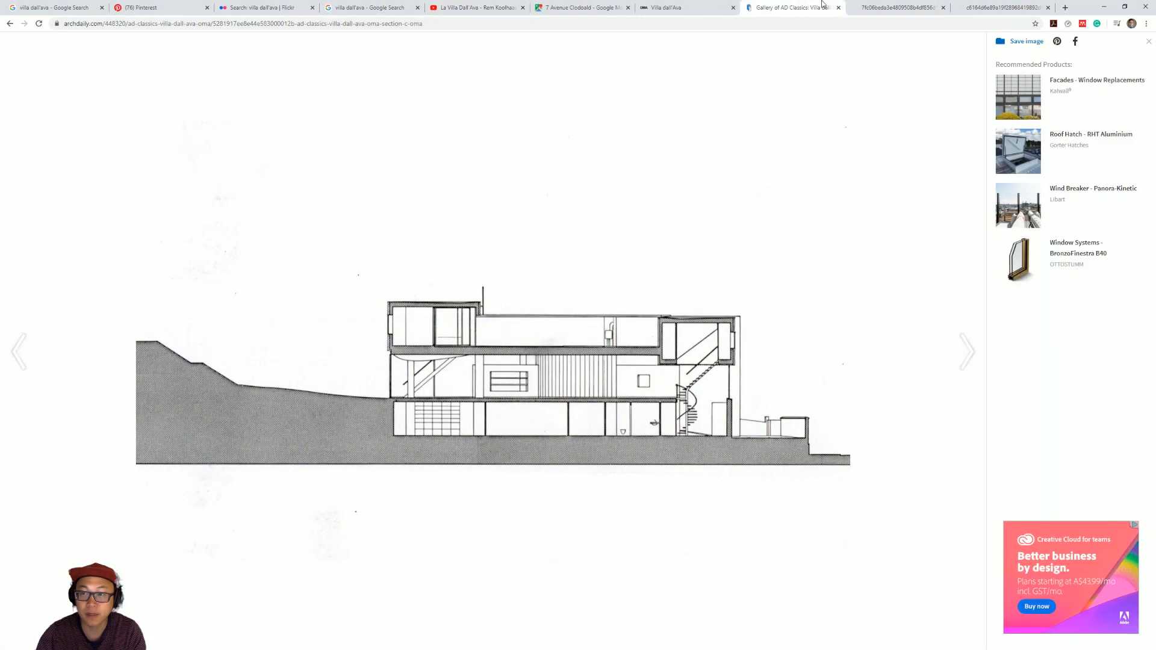
# View the interior reference photo of the timber wall and curved screen, and switch back to Archicad.
pyautogui.click(895, 5)
pyautogui.click(988, 7)
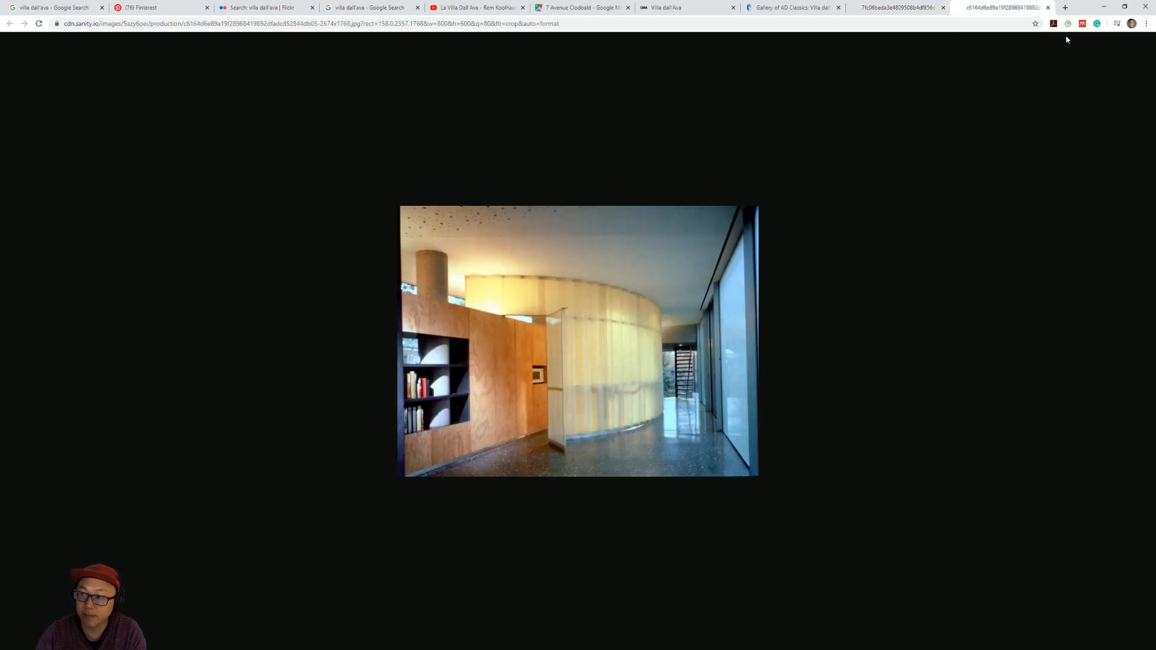
pyautogui.click(1106, 5)
# Copy the sill and head slabs of the first wall opening along the wall to the second opening beyond the curved wall.
pyautogui.keyDown('shift'); pyautogui.moveTo(551, 388); pyautogui.dragTo(553, 438, button='middle'); pyautogui.keyUp('shift')
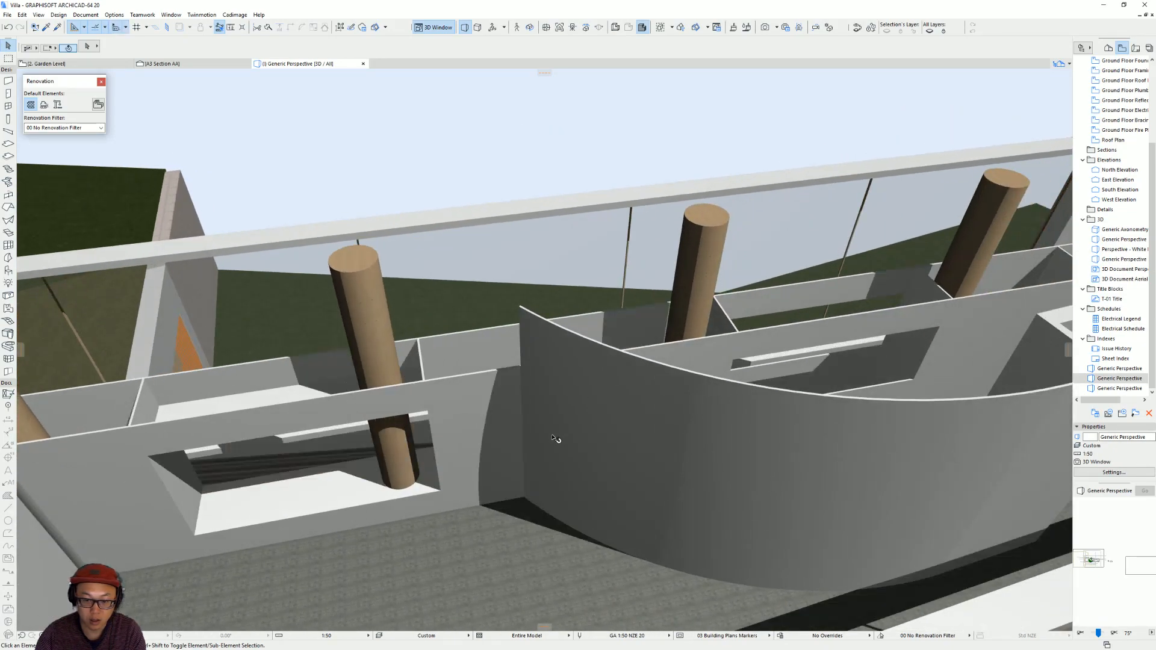
pyautogui.click(335, 502)
pyautogui.keyDown('shift'); pyautogui.click(214, 407); pyautogui.keyUp('shift')
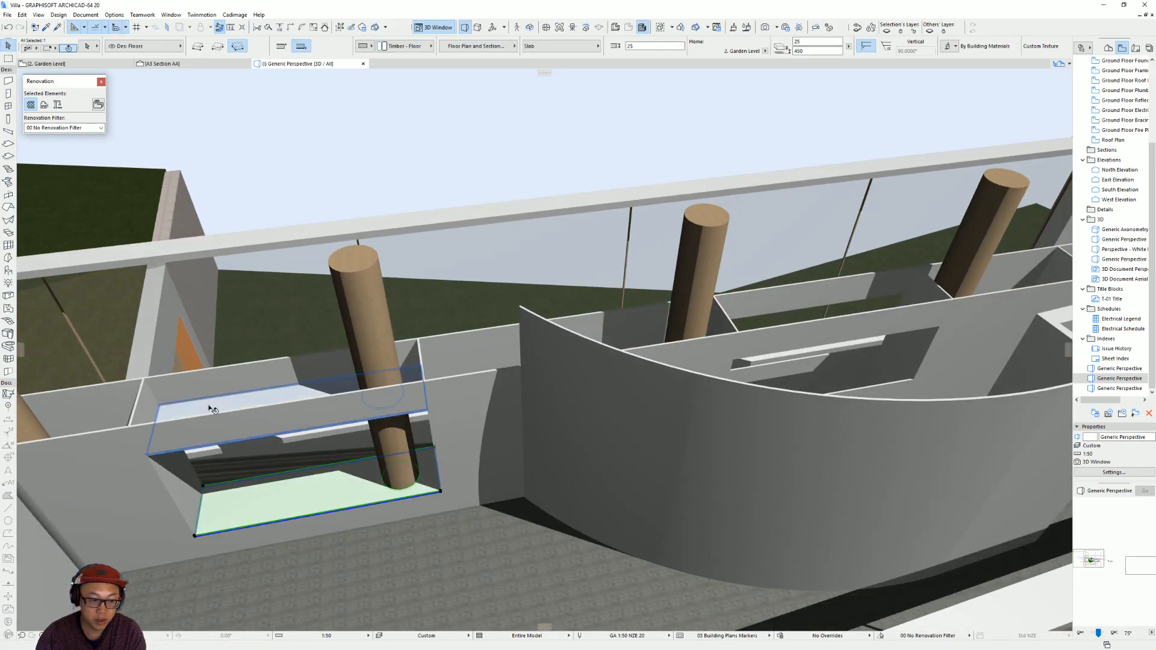
pyautogui.hotkey('ctrl', 'shift', 'd')
pyautogui.click(147, 456)
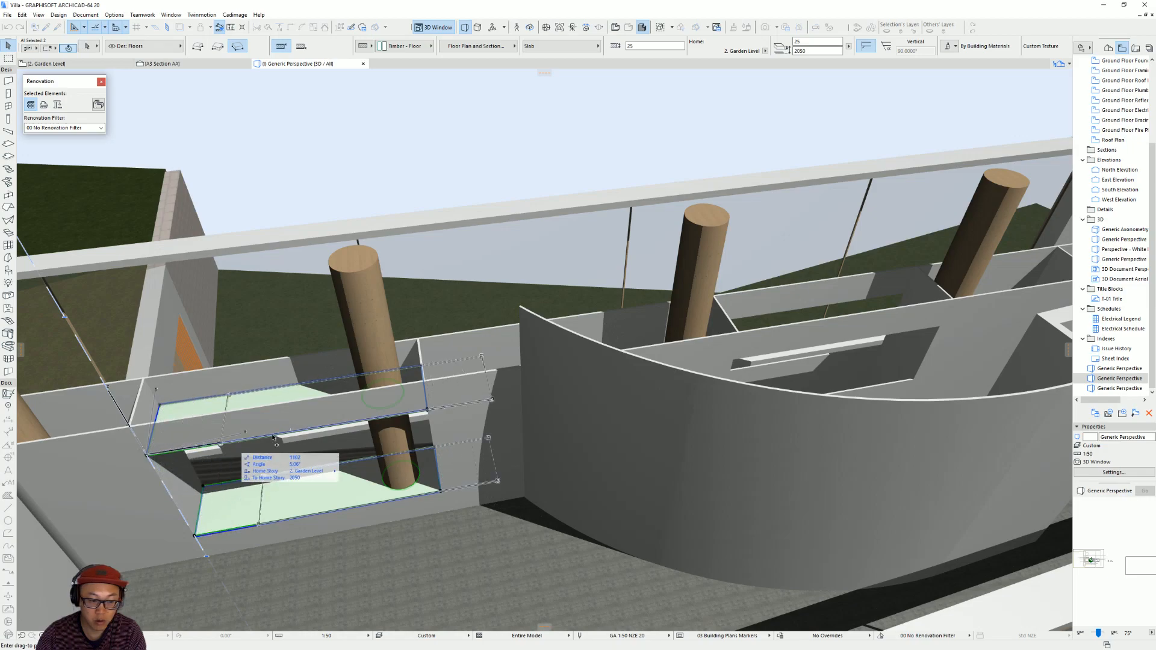
pyautogui.scroll(5, 741, 319)
pyautogui.scroll(-4, 635, 447)
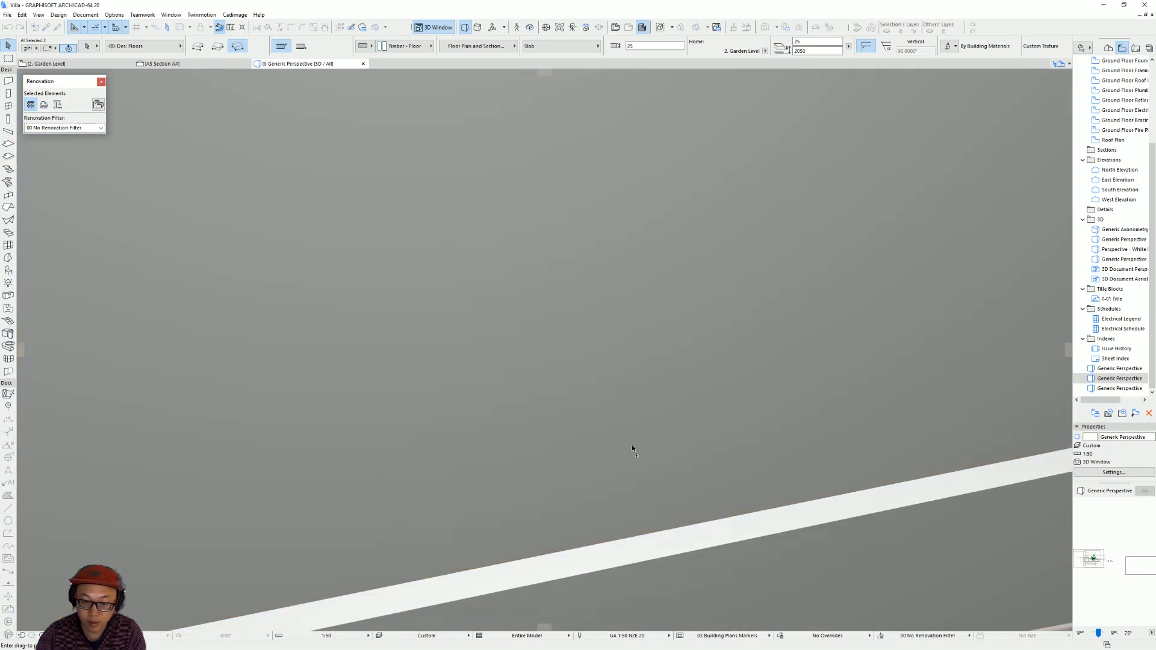
pyautogui.scroll(-2, 420, 486)
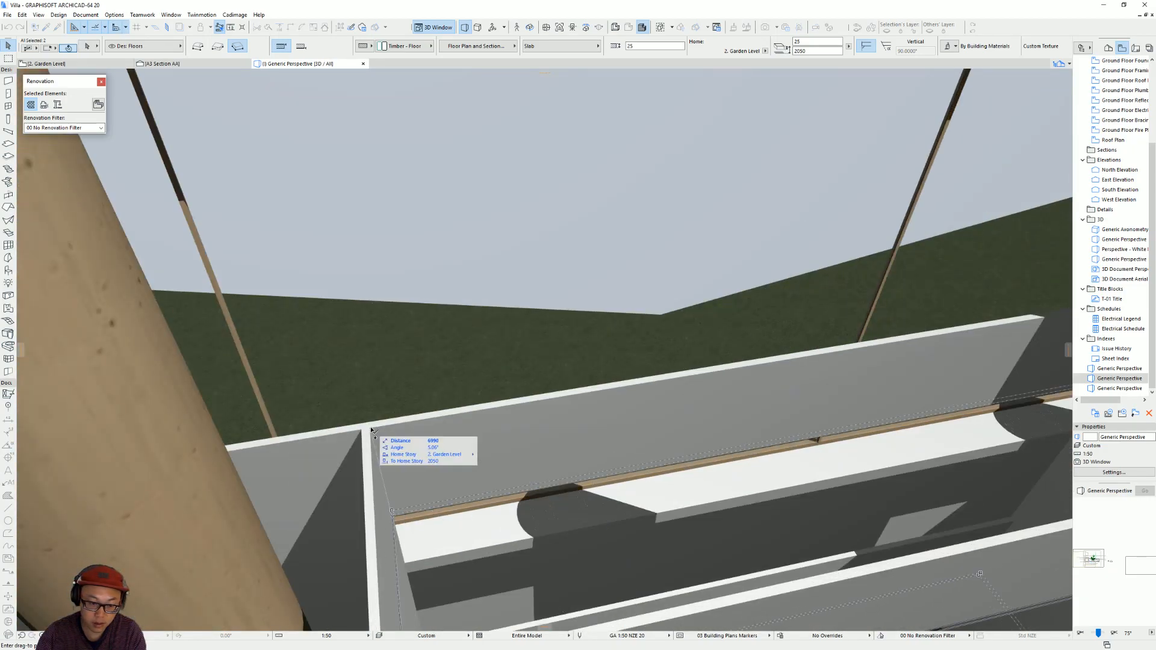
pyautogui.scroll(-3, 737, 391)
pyautogui.scroll(-3, 737, 391)
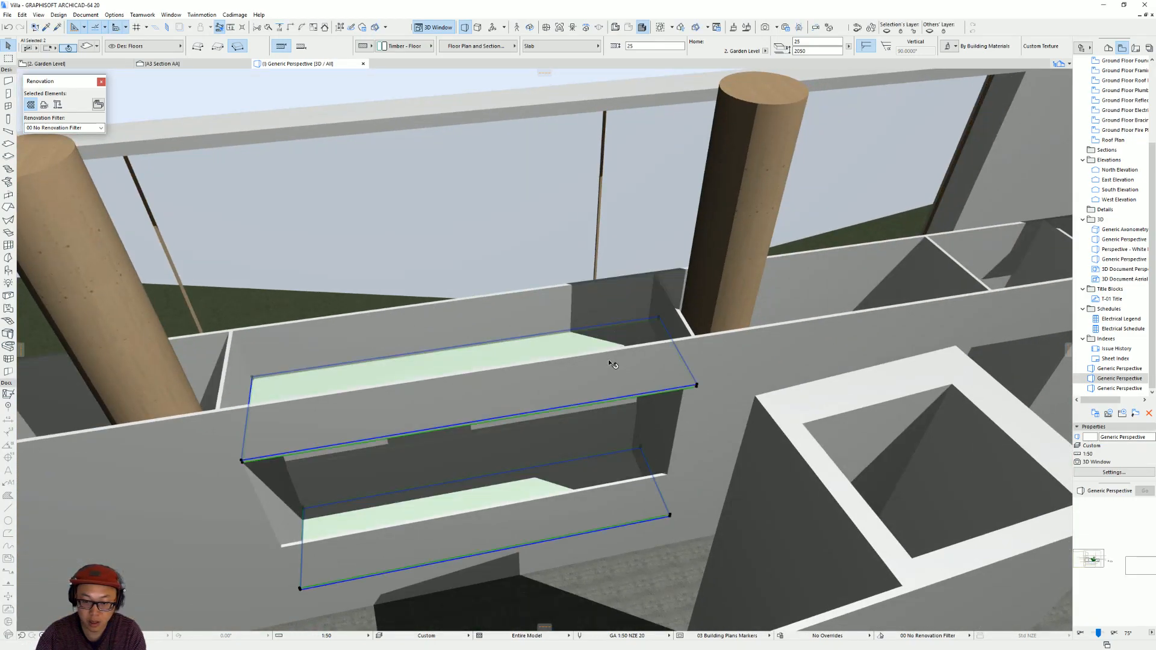
# Offset the far end edges of the copied head and sill slabs to line up with the second opening's side.
pyautogui.click(671, 338)
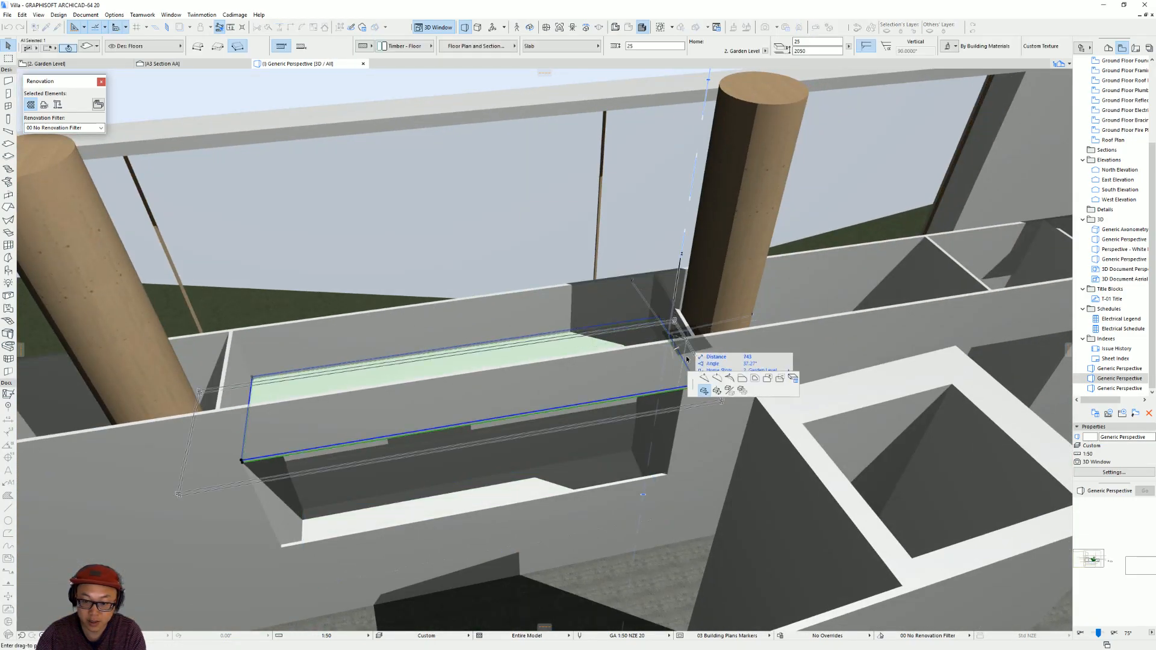
pyautogui.click(668, 475)
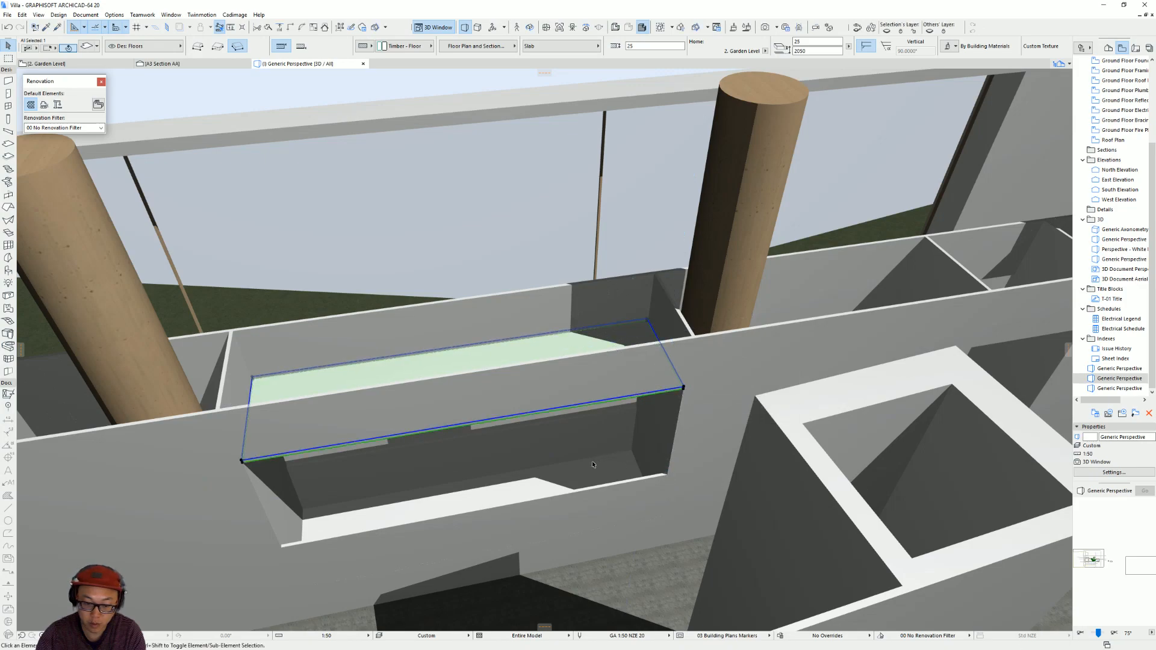
pyautogui.click(669, 474)
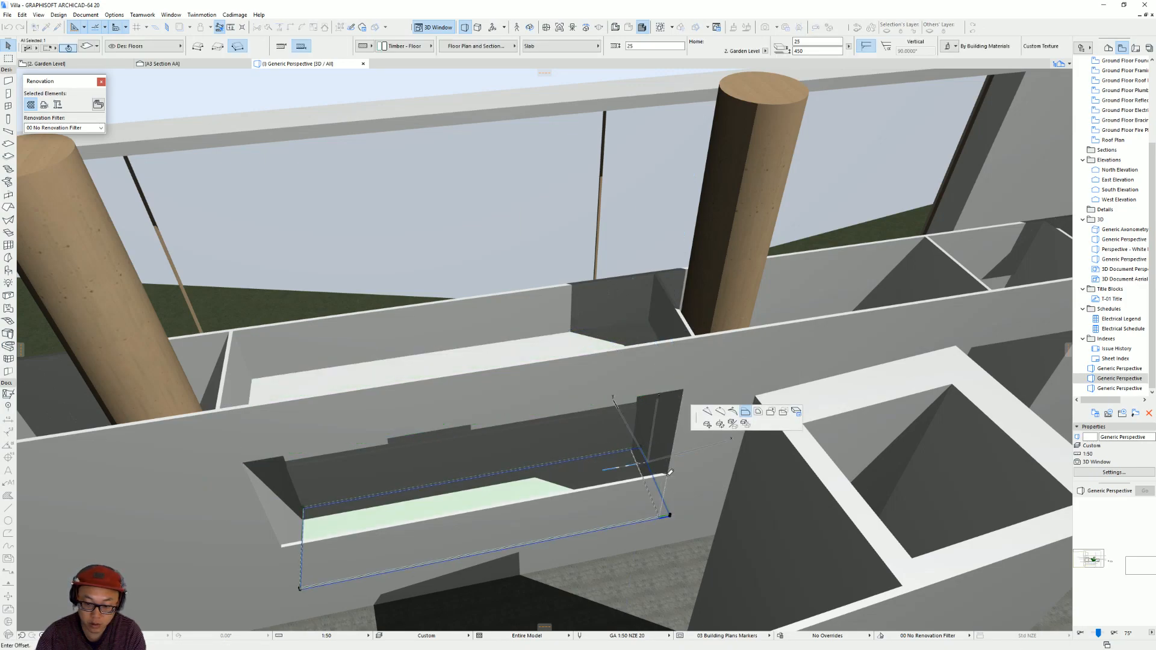
pyautogui.click(673, 514)
# Raise the copied sill slab to the second opening's lower edge, at an elevation of 1050.
pyautogui.hotkey('ctrl', '9')
pyautogui.click(659, 518)
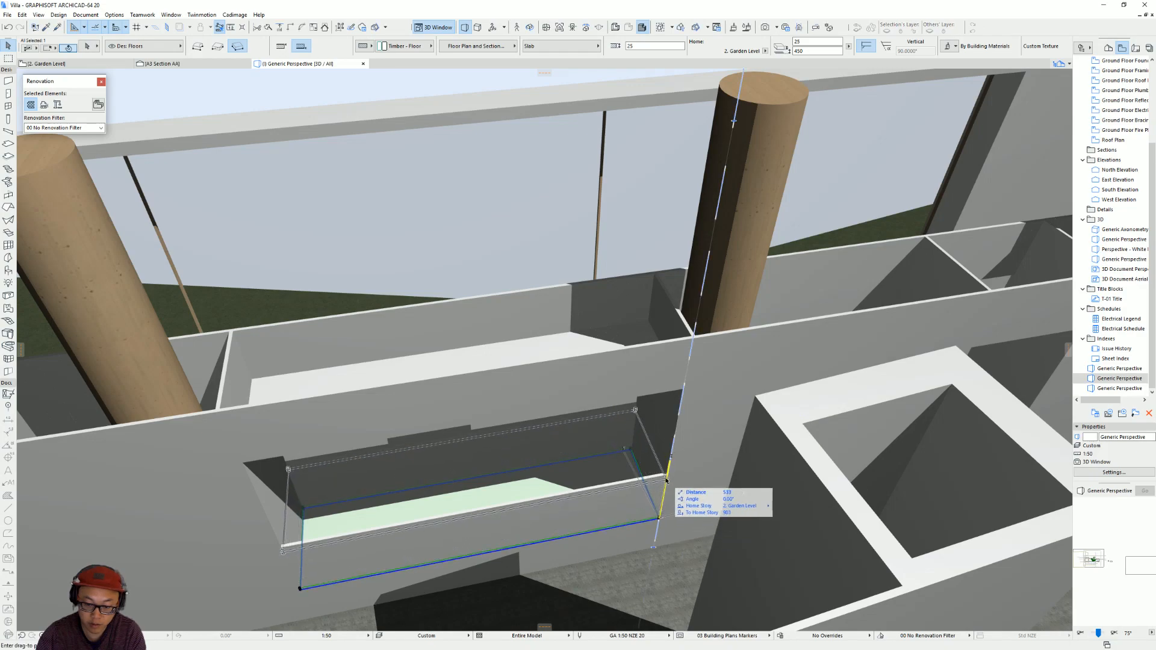
pyautogui.click(667, 475)
# Check the paused kitchen view in the Villa Dall'Ava YouTube video in the browser, and switch back to Archicad.
pyautogui.moveTo(658, 476)
pyautogui.keyDown('shift'); pyautogui.mouseDown(button='middle')
pyautogui.moveTo(593, 450)
pyautogui.moveTo(534, 392)
pyautogui.moveTo(333, 475)
pyautogui.moveTo(527, 426)
pyautogui.mouseUp(button='middle'); pyautogui.keyUp('shift')
pyautogui.keyDown('shift'); pyautogui.moveTo(620, 468); pyautogui.dragTo(506, 417, button='middle'); pyautogui.keyUp('shift')
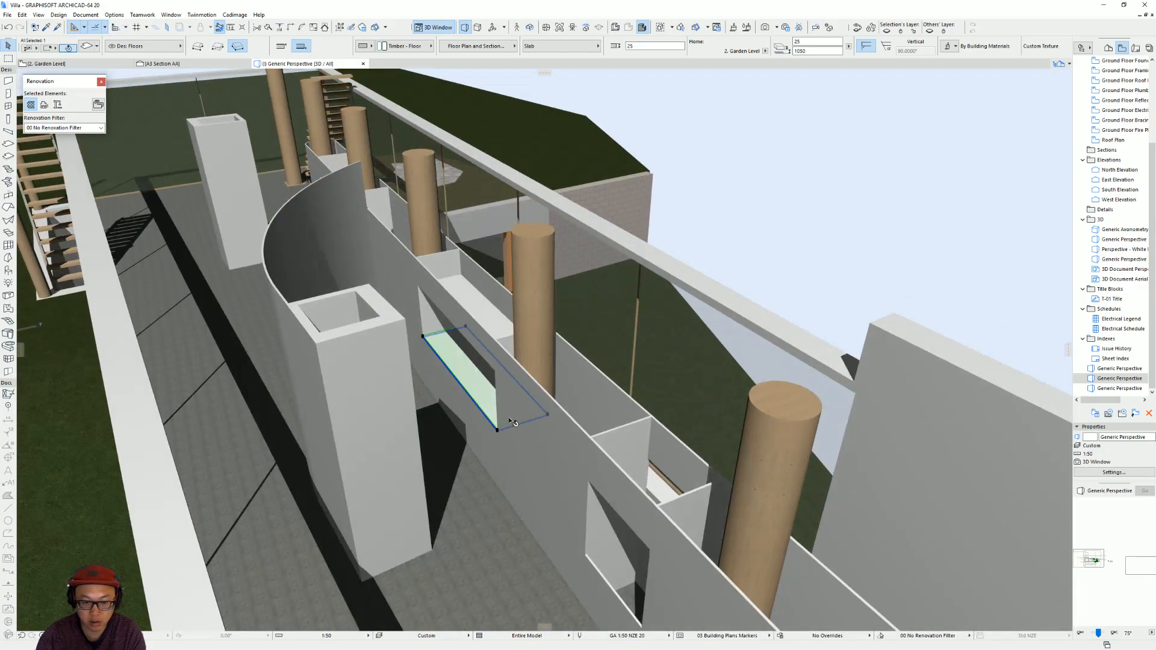
pyautogui.scroll(-5, 497, 392)
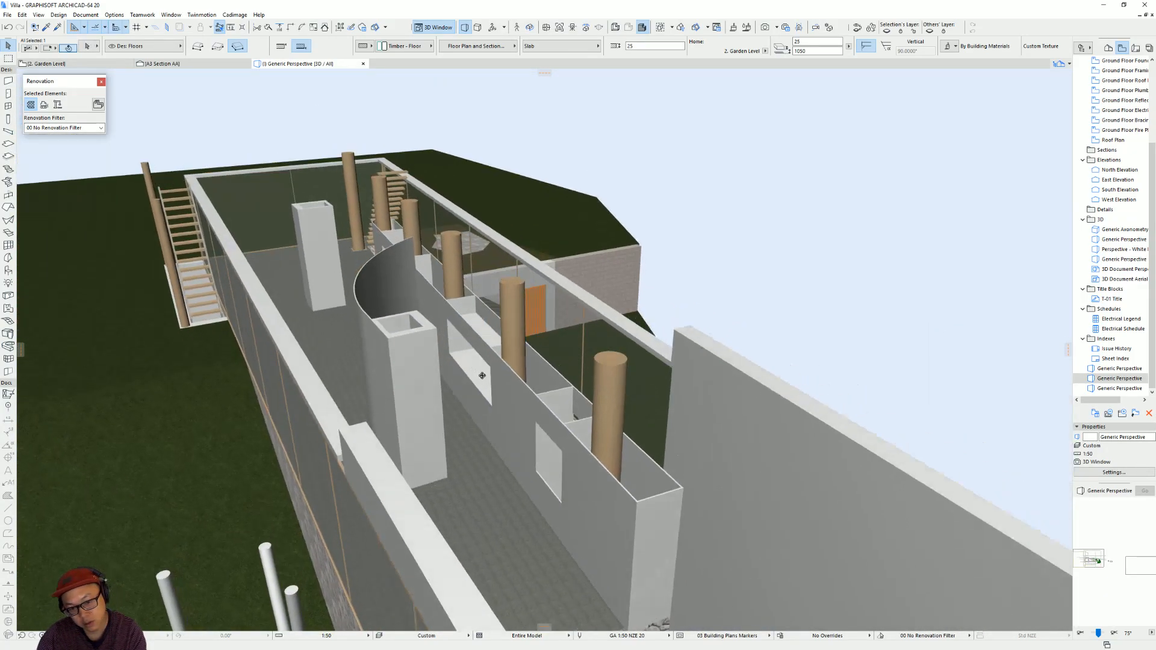
pyautogui.keyDown('shift'); pyautogui.moveTo(477, 374); pyautogui.dragTo(504, 385, button='middle'); pyautogui.keyUp('shift')
pyautogui.hotkey('alt', 'Tab')
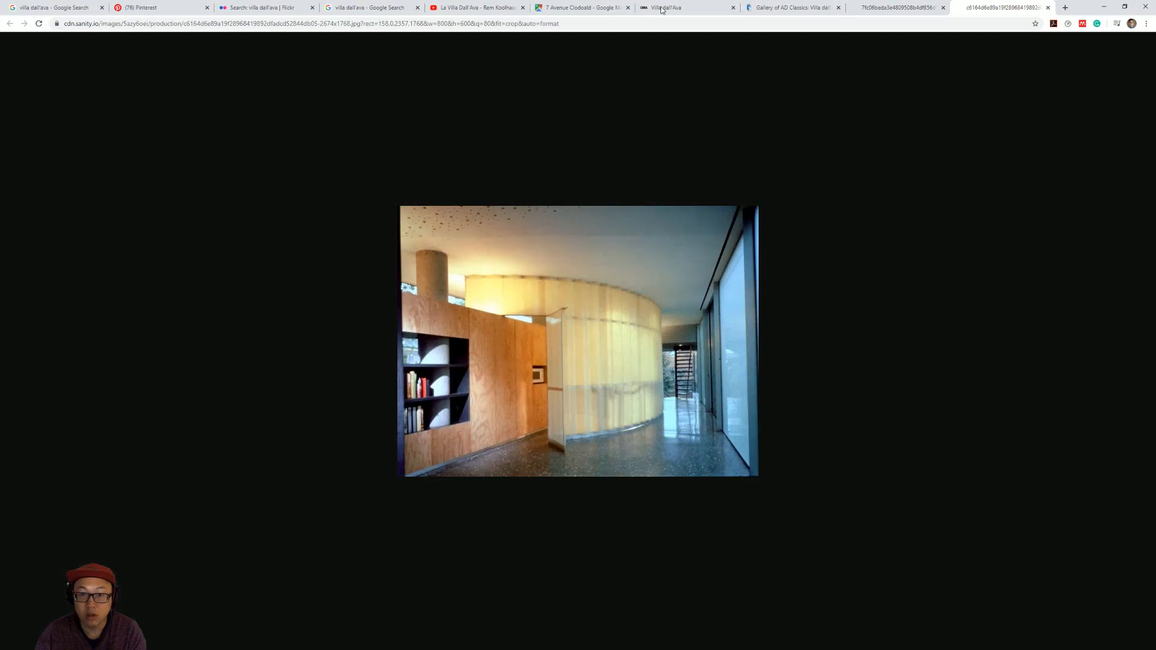
pyautogui.click(461, 6)
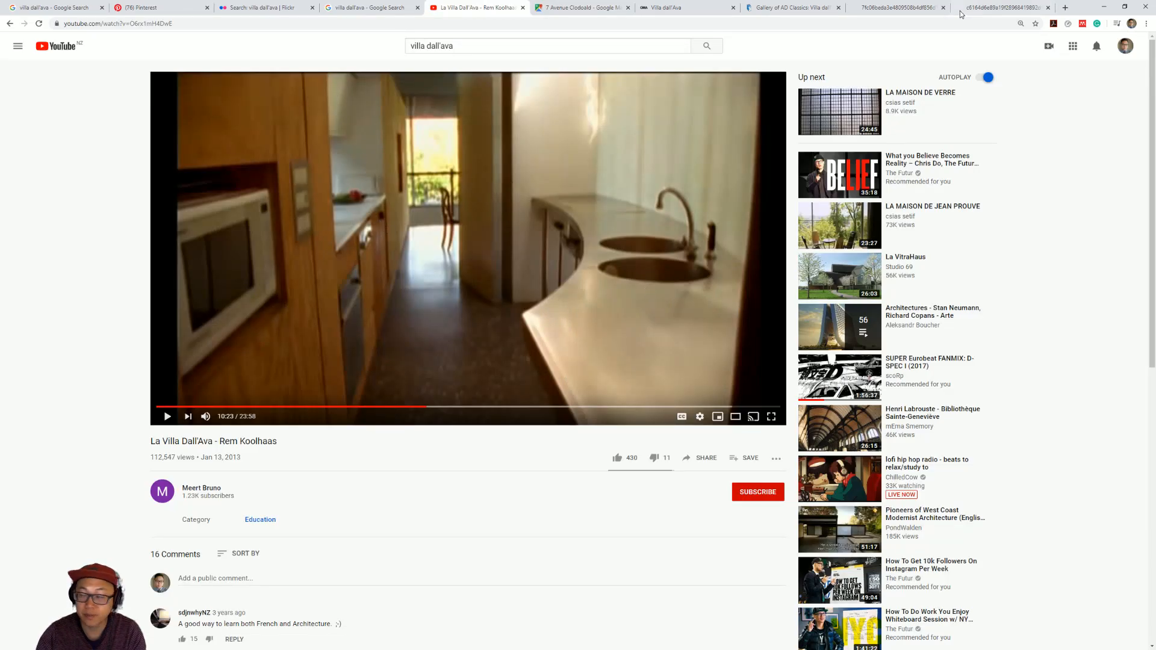
pyautogui.click(1105, 11)
pyautogui.keyDown('shift'); pyautogui.moveTo(476, 379); pyautogui.dragTo(593, 437, button='middle'); pyautogui.keyUp('shift')
pyautogui.scroll(3, 641, 414)
pyautogui.scroll(1, 639, 414)
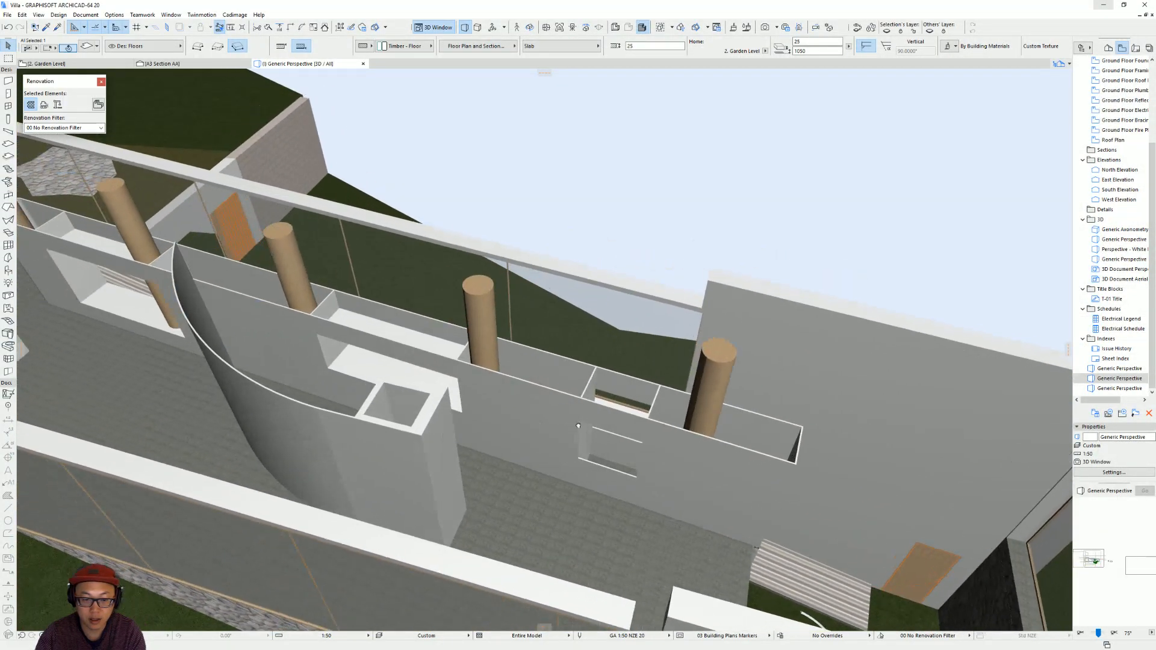
pyautogui.click(330, 373)
pyautogui.scroll(2, 599, 452)
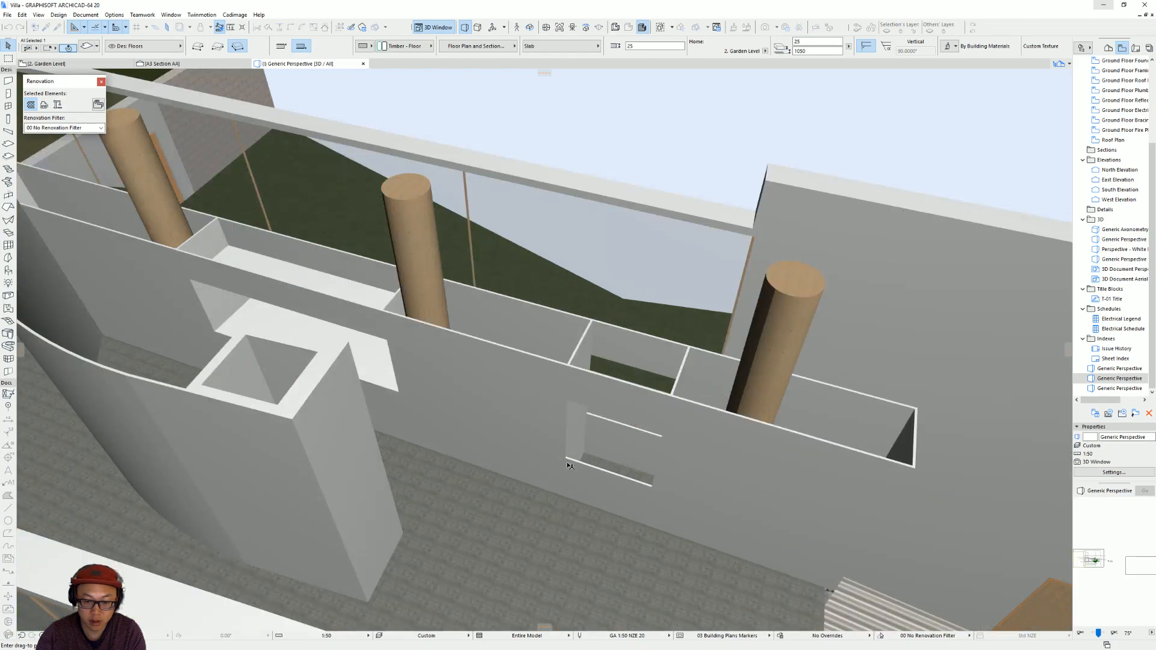
pyautogui.press('Escape')
pyautogui.press('Escape')
# Draw a sill slab across the bottom of the third, small opening using the second opening's sill slab settings.
pyautogui.keyDown('alt'); pyautogui.click(303, 325); pyautogui.keyUp('alt')
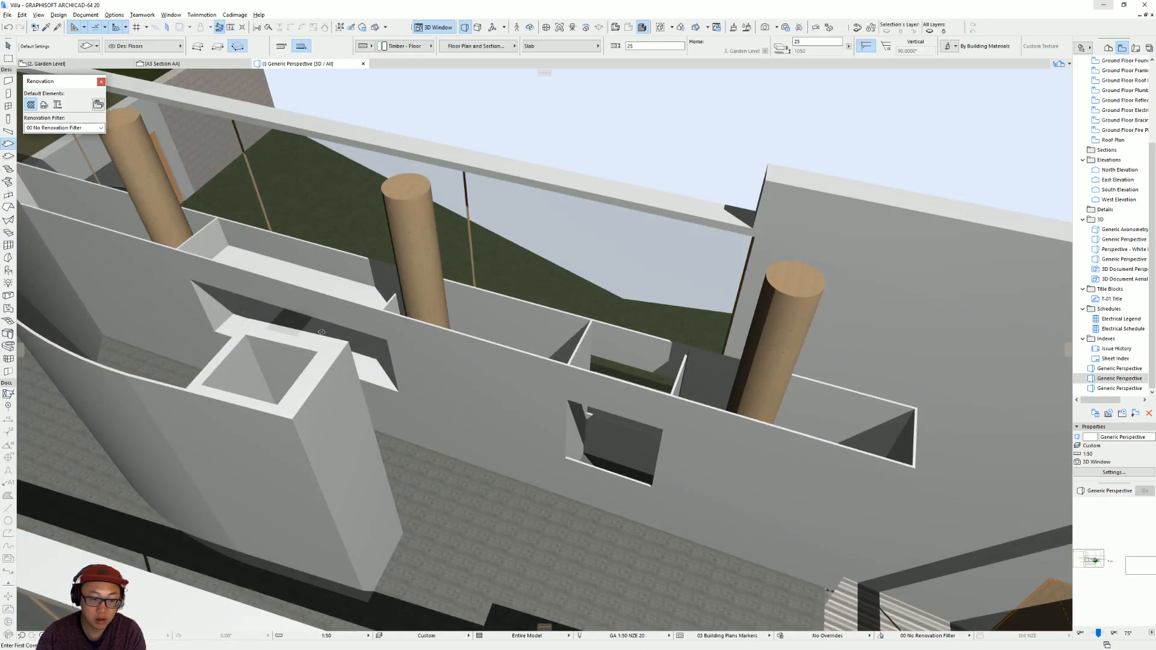
pyautogui.scroll(2, 572, 449)
pyautogui.moveTo(524, 390); pyautogui.dragTo(386, 274, button='middle')
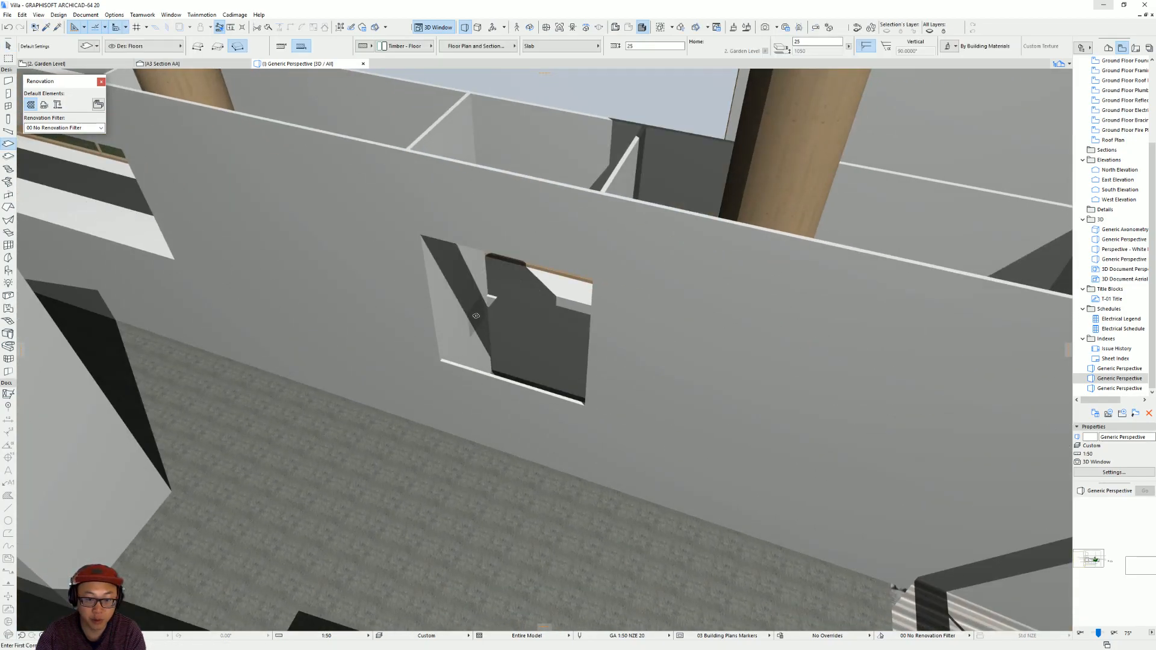
pyautogui.scroll(3, 476, 316)
pyautogui.click(491, 290)
pyautogui.click(430, 374)
pyautogui.click(623, 432)
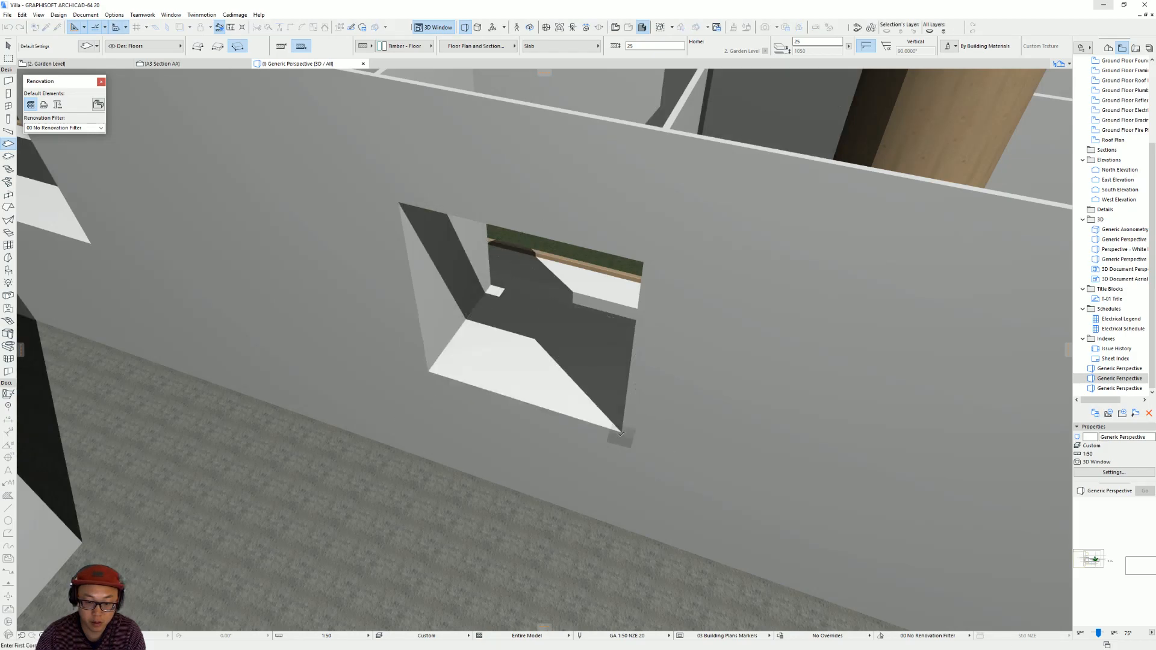
# Draw a rotated rectangular head slab across the third opening between its cross walls, using the second opening's head slab settings.
pyautogui.scroll(-5, 415, 347)
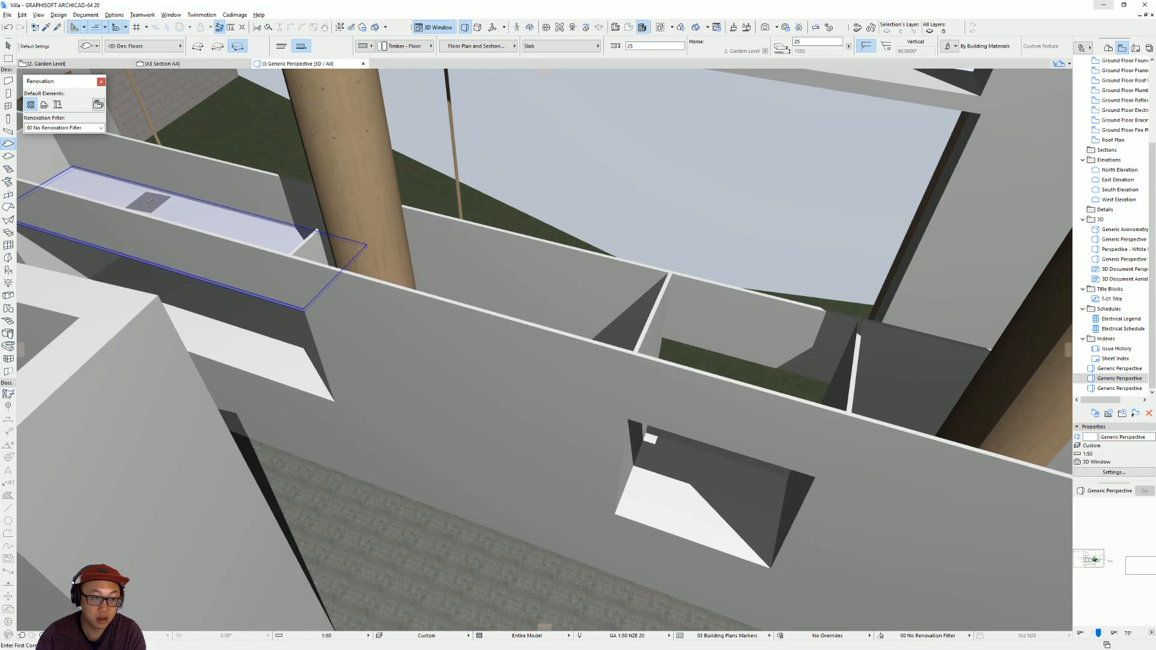
pyautogui.keyDown('shift'); pyautogui.moveTo(771, 420); pyautogui.dragTo(601, 426, button='middle'); pyautogui.keyUp('shift')
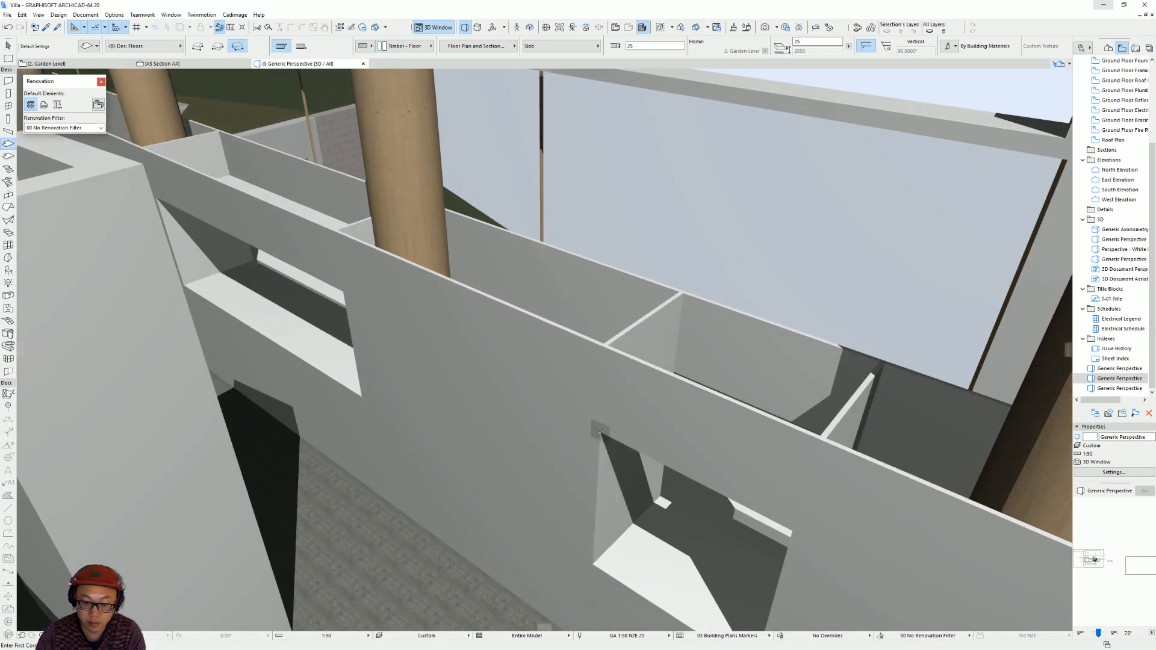
pyautogui.click(600, 432)
pyautogui.keyDown('shift'); pyautogui.moveTo(504, 461); pyautogui.dragTo(238, 479, button='middle'); pyautogui.keyUp('shift')
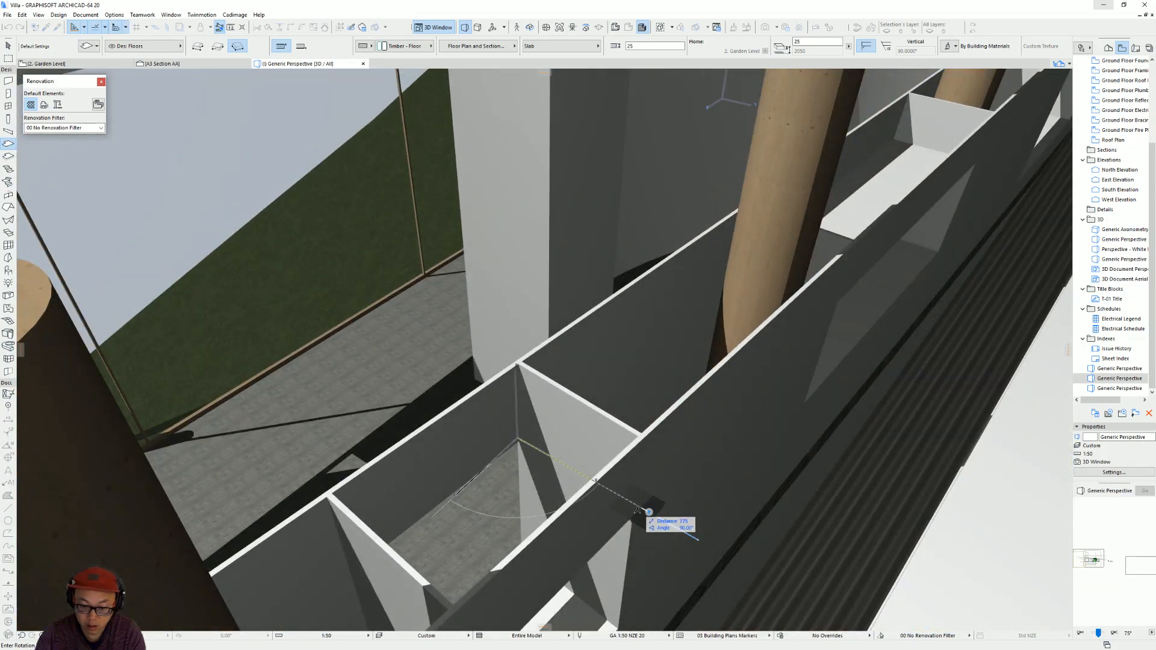
pyautogui.click(636, 518)
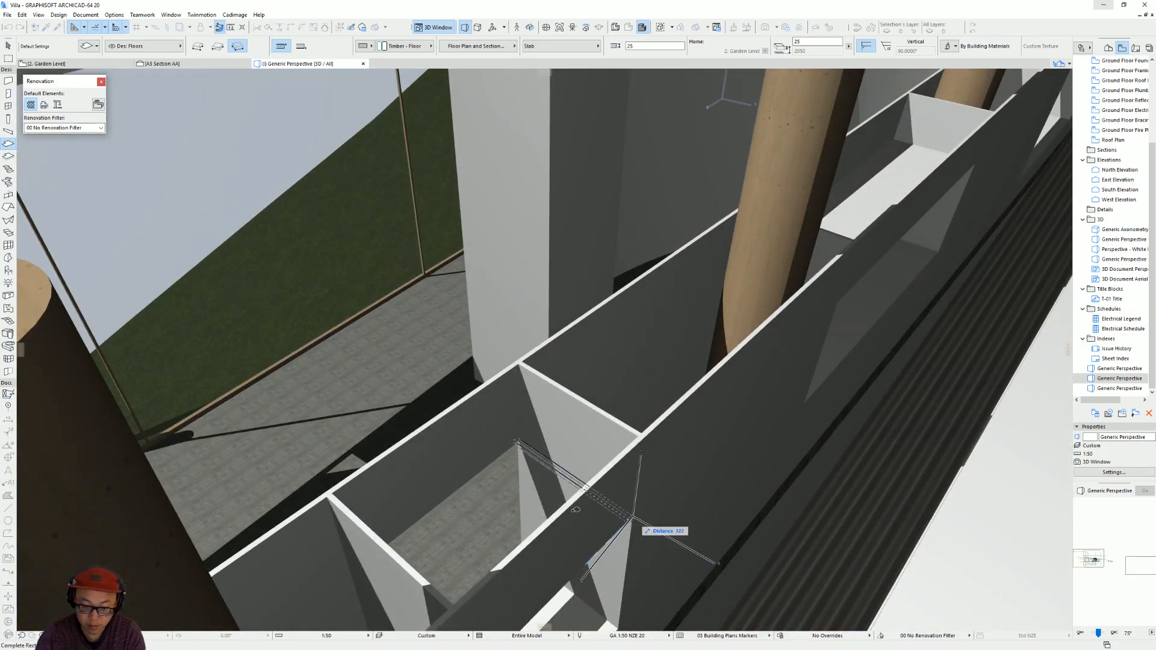
pyautogui.click(331, 495)
# Select the two cross walls at the ends of the first opening and override their inside surface with Paint - Ivory Black.
pyautogui.keyDown('shift'); pyautogui.moveTo(338, 492); pyautogui.dragTo(340, 415, button='middle'); pyautogui.keyUp('shift')
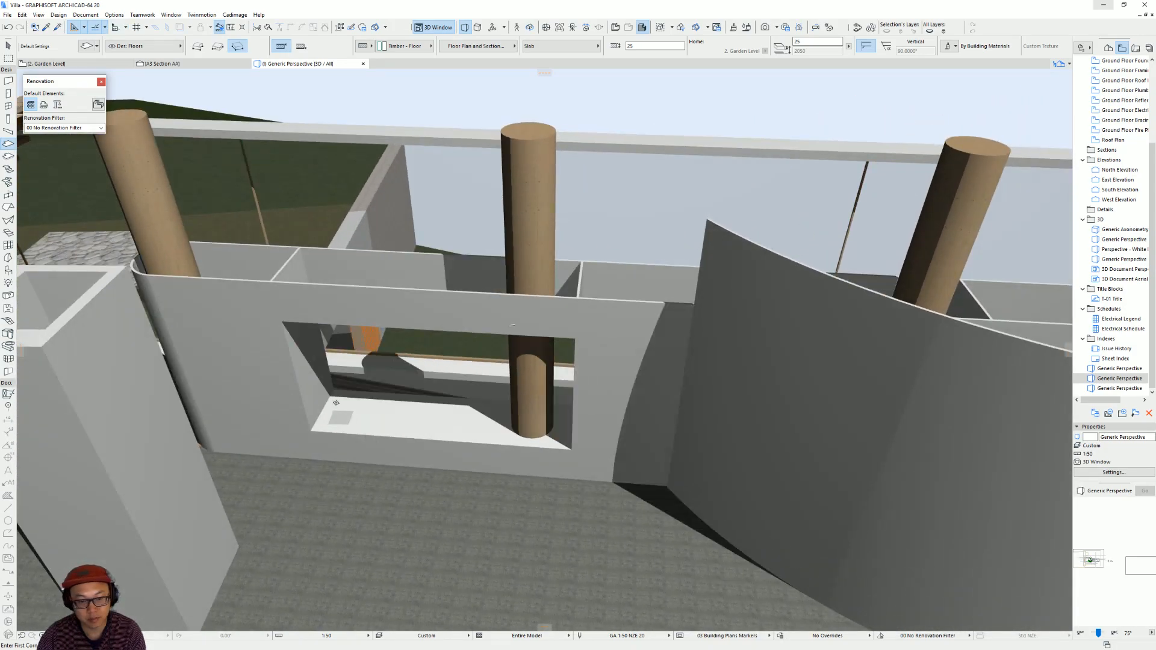
pyautogui.click(324, 349)
pyautogui.scroll(5, 314, 337)
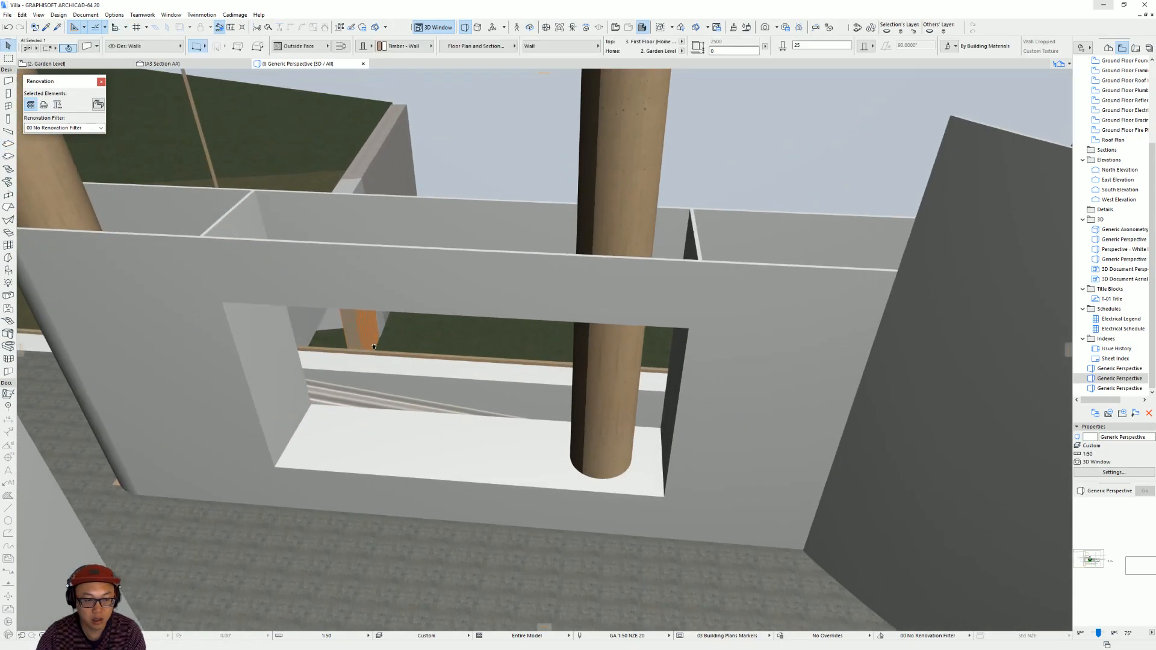
pyautogui.keyDown('shift'); pyautogui.moveTo(303, 326); pyautogui.dragTo(352, 437, button='middle'); pyautogui.keyUp('shift')
pyautogui.keyDown('shift'); pyautogui.click(338, 494); pyautogui.keyUp('shift')
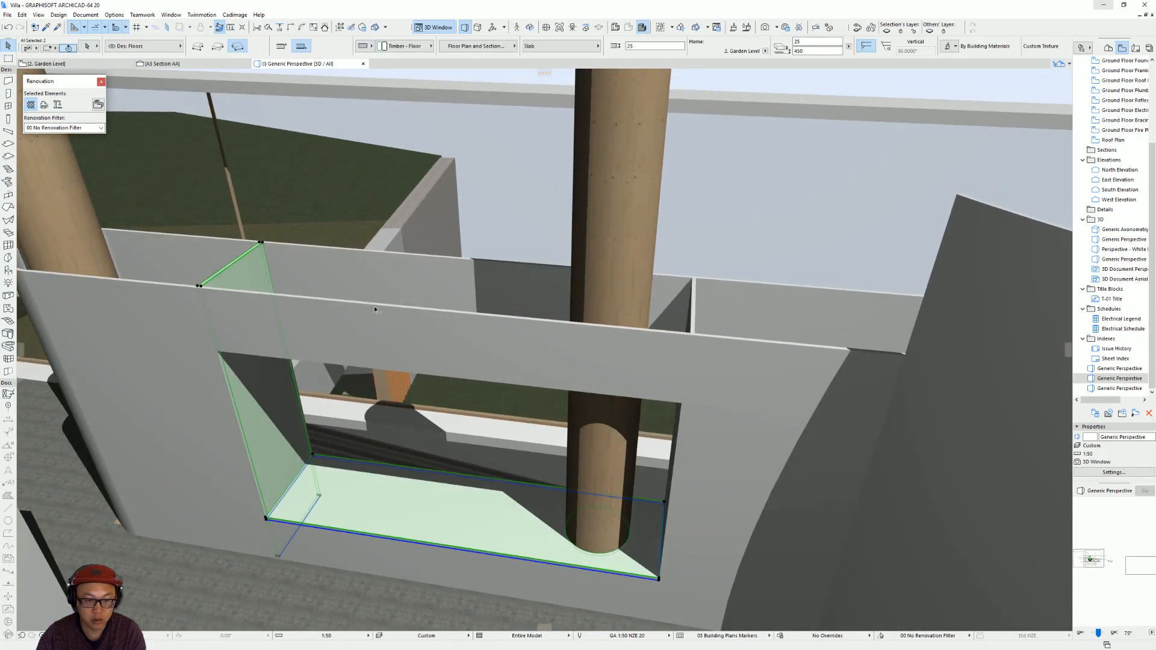
pyautogui.keyDown('shift'); pyautogui.moveTo(451, 367); pyautogui.dragTo(522, 508, button='middle'); pyautogui.keyUp('shift')
pyautogui.press('Escape')
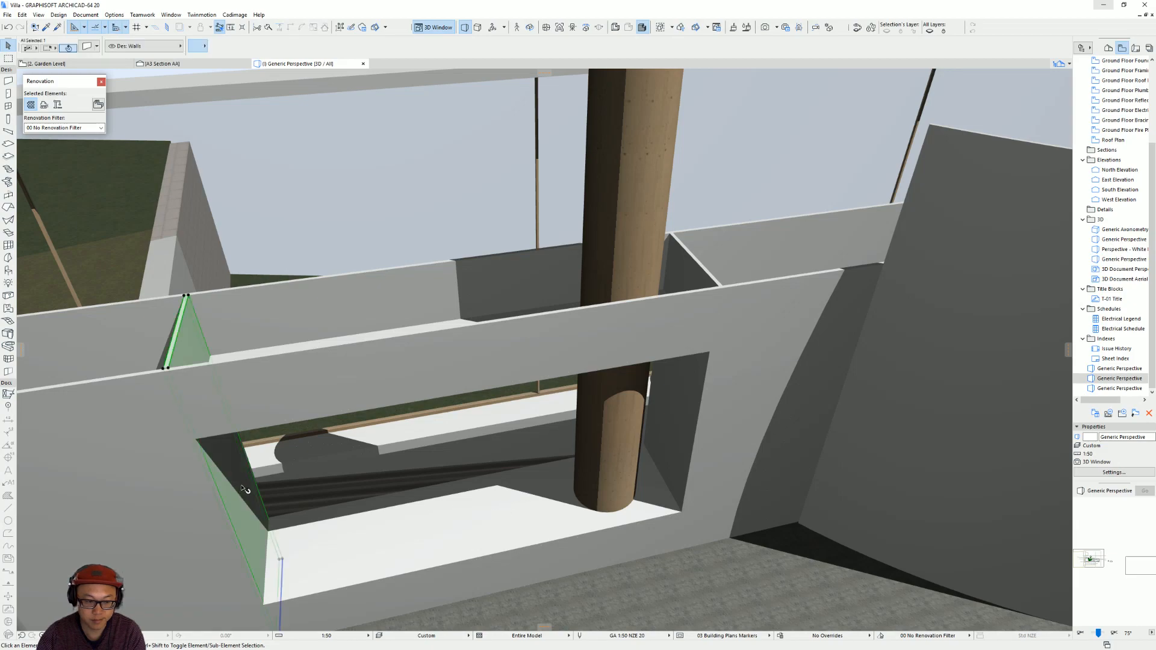
pyautogui.click(239, 490)
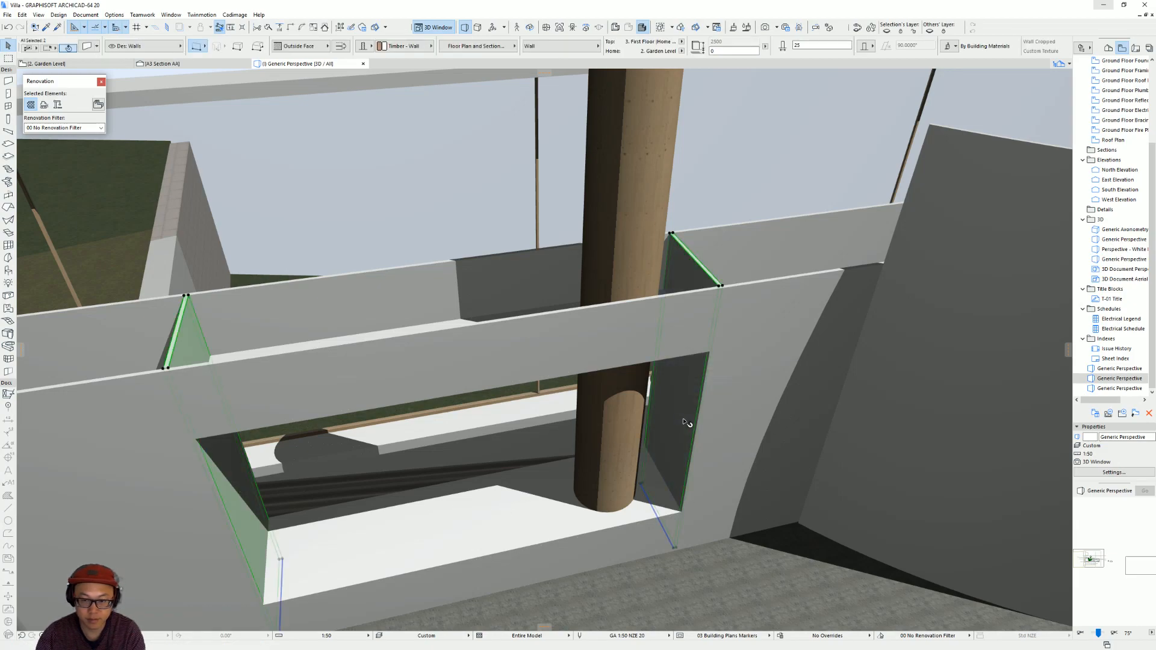
pyautogui.hotkey('ctrl', 't')
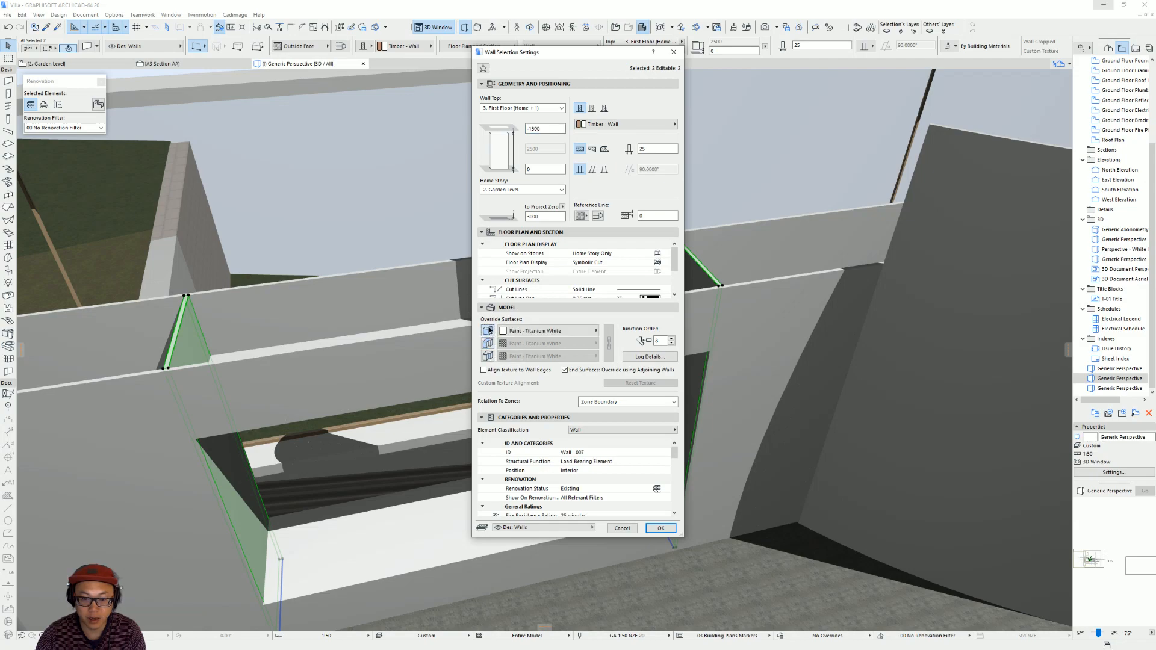
pyautogui.click(538, 355)
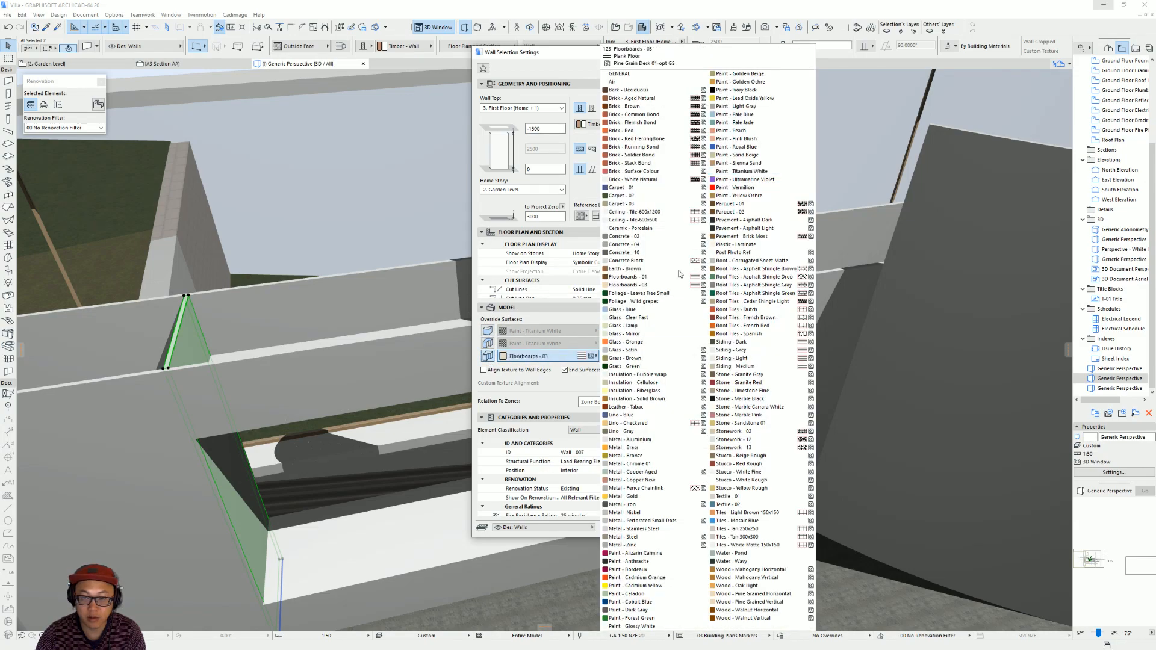
pyautogui.click(751, 90)
pyautogui.press('Return')
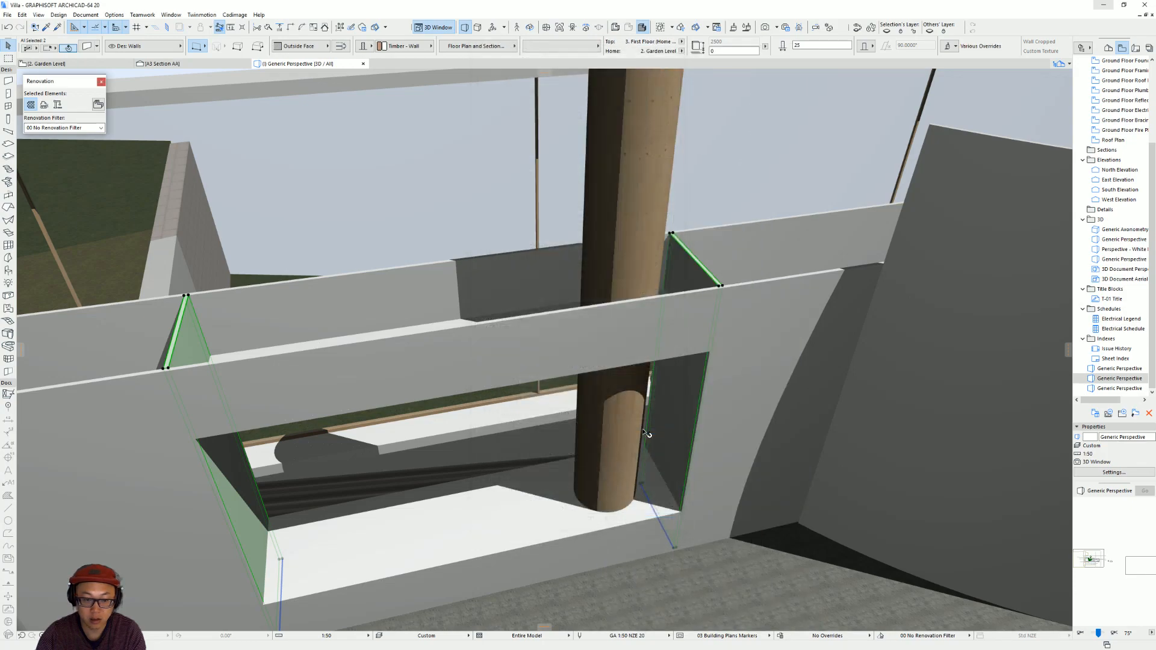
# Override the two cross walls' outside surface with Paint - Ivory Black and their inside surface with Paint - Titanium White.
pyautogui.hotkey('ctrl', 't')
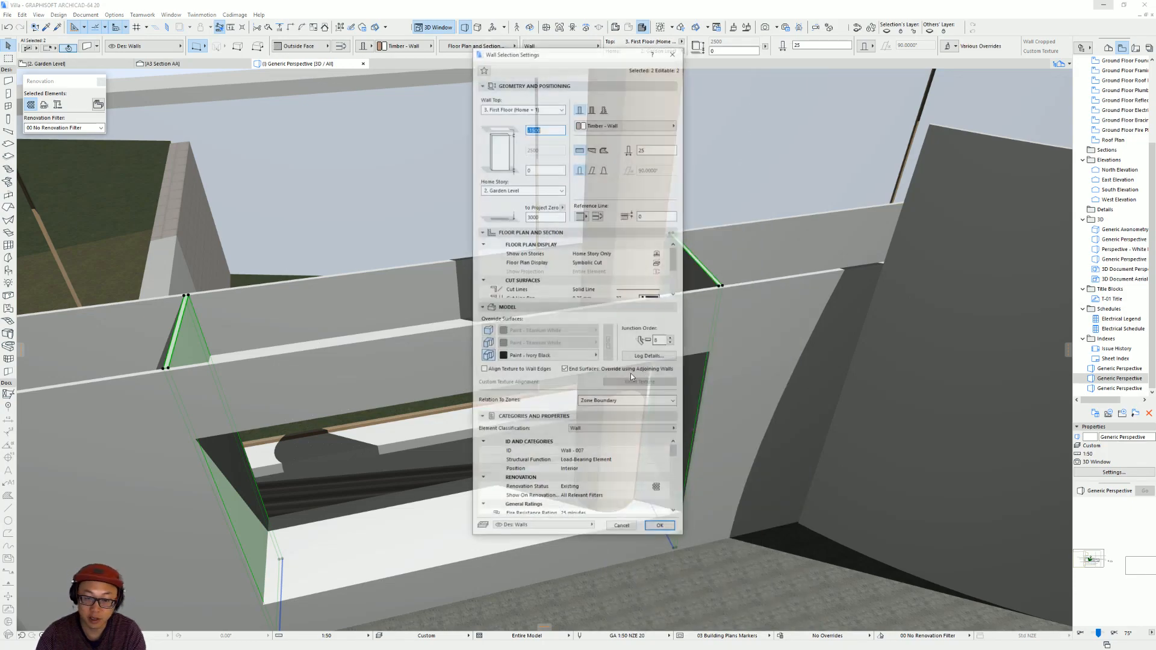
pyautogui.click(551, 330)
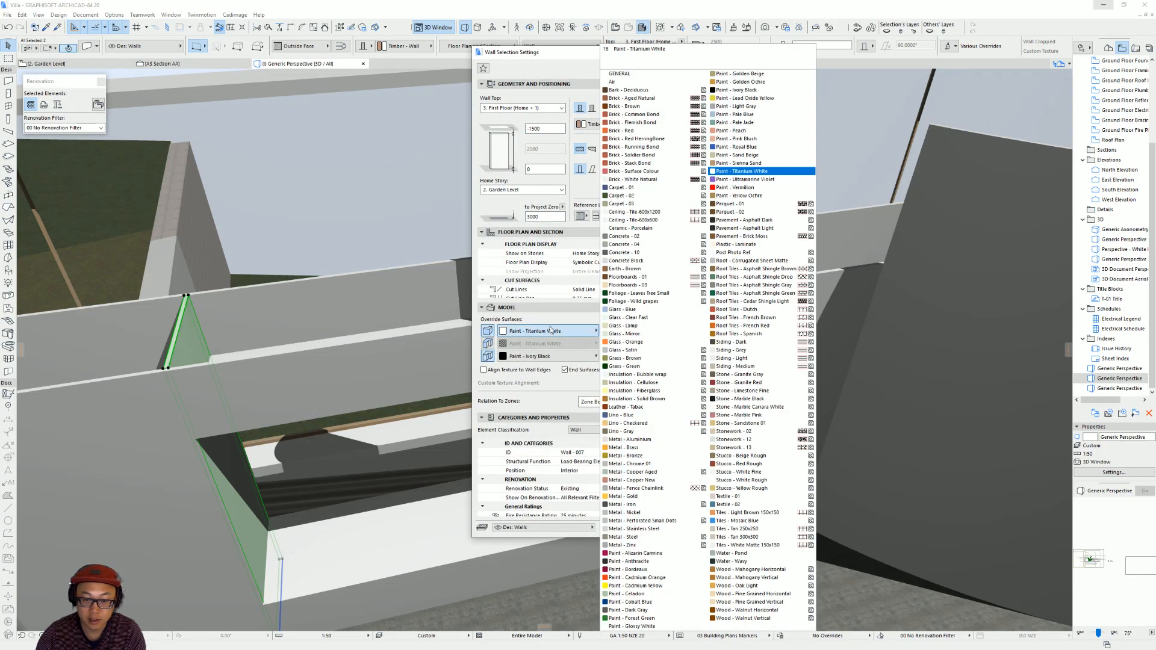
pyautogui.click(744, 90)
pyautogui.click(488, 357)
pyautogui.click(557, 356)
pyautogui.click(751, 173)
pyautogui.press('Return')
# Select the first opening's sill and head slabs, enable their surface overrides and set the edge surface to Paint - Ivory Black.
pyautogui.keyDown('shift'); pyautogui.moveTo(500, 482); pyautogui.dragTo(491, 555, button='middle'); pyautogui.keyUp('shift')
pyautogui.click(490, 545)
pyautogui.keyDown('shift'); pyautogui.moveTo(550, 530); pyautogui.dragTo(511, 241, button='middle'); pyautogui.keyUp('shift')
pyautogui.keyDown('shift'); pyautogui.click(487, 247); pyautogui.keyUp('shift')
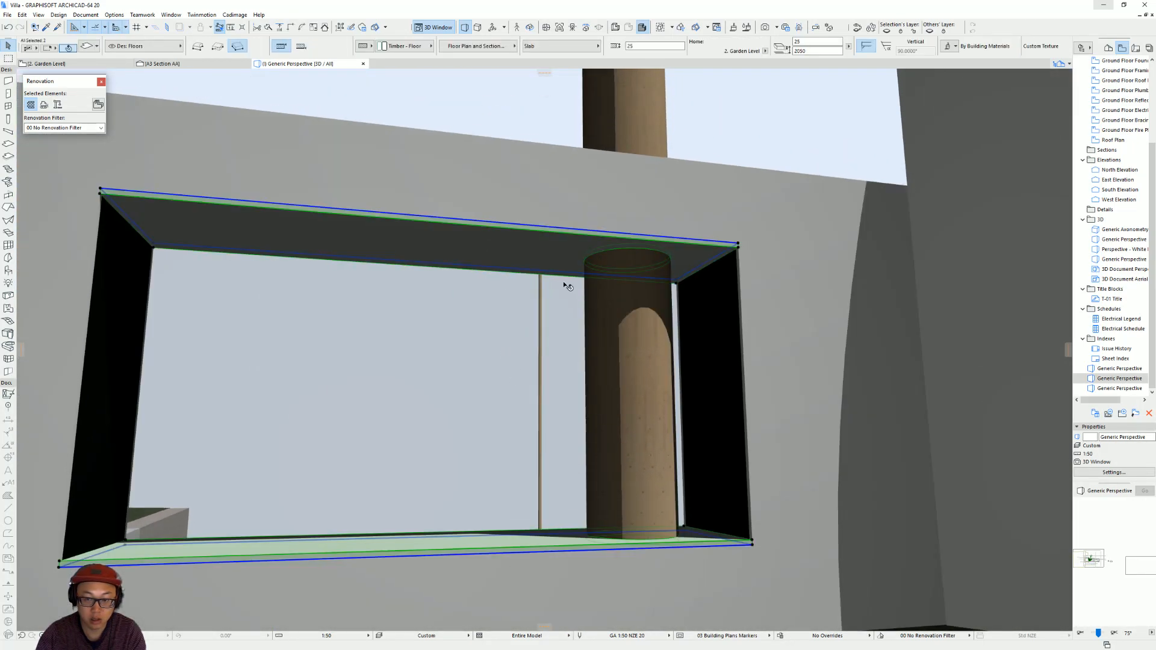
pyautogui.hotkey('ctrl', 't')
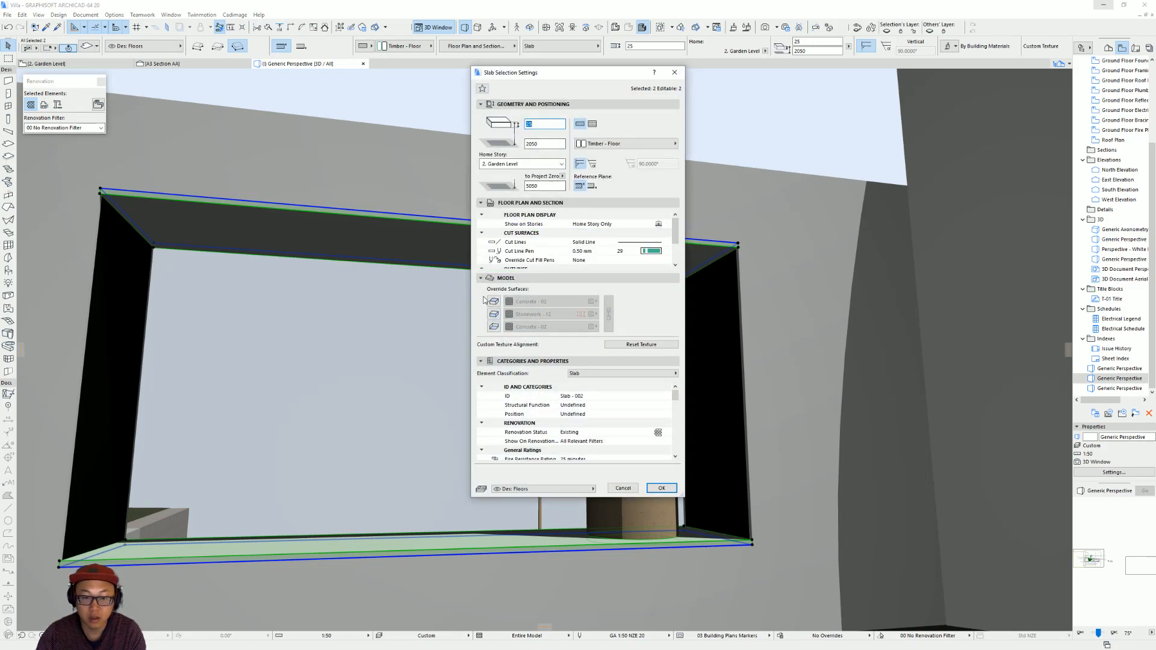
pyautogui.click(493, 315)
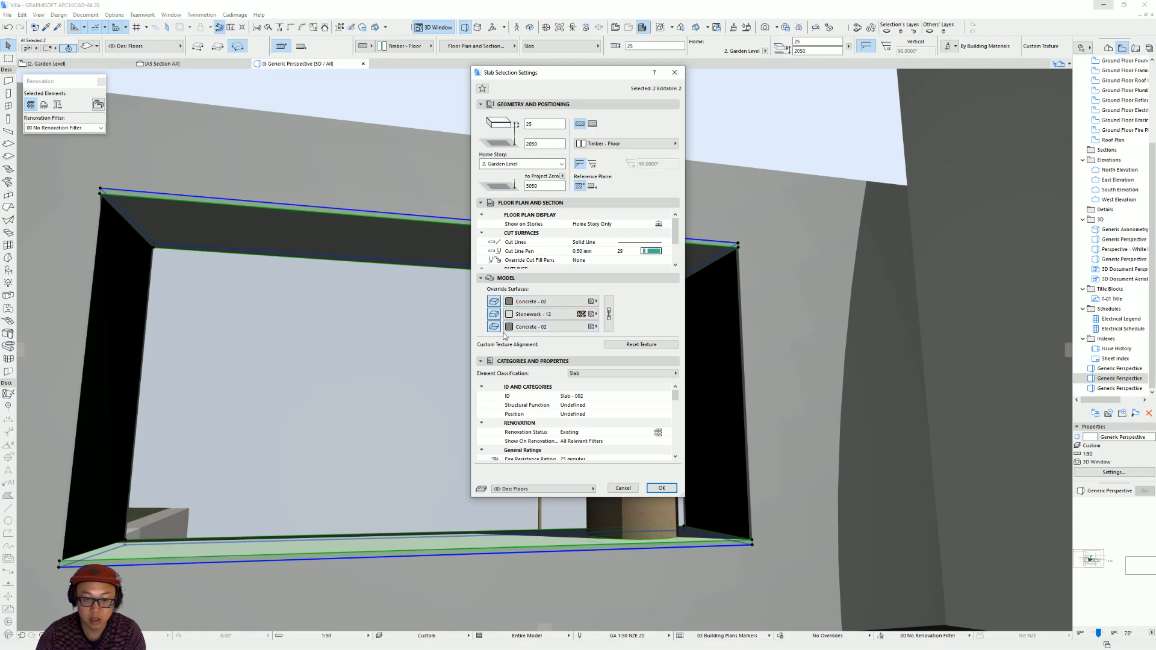
pyautogui.click(549, 315)
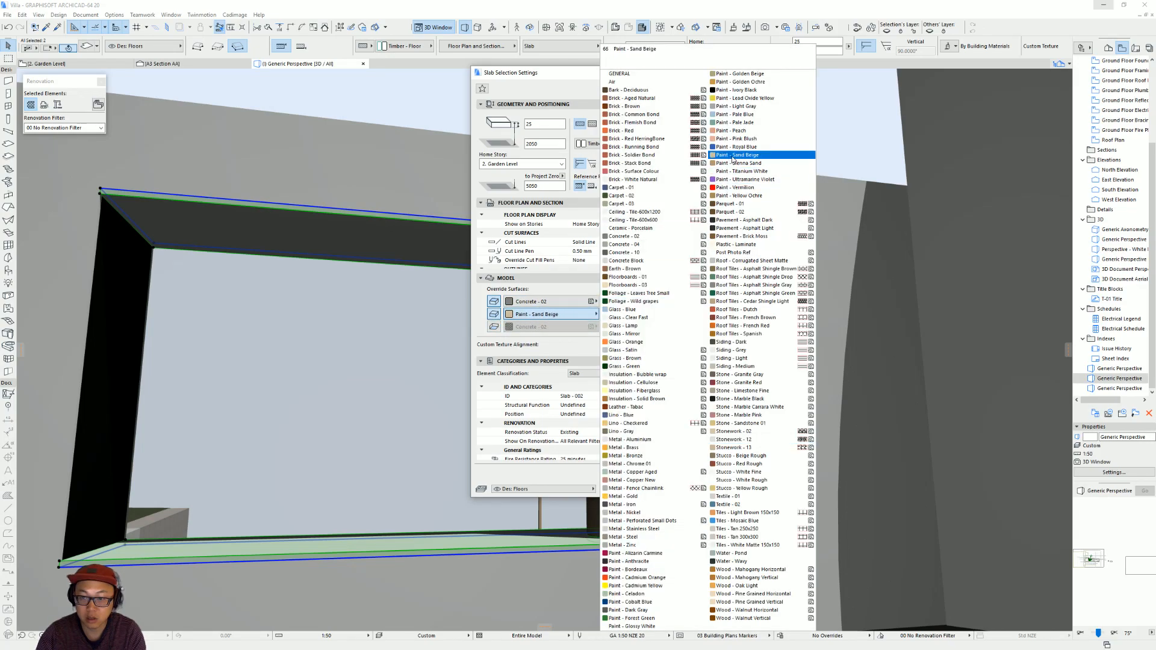
pyautogui.click(760, 98)
# Override the top surface of the first opening's sill and head slabs with Paint - Ivory Black.
pyautogui.click(551, 301)
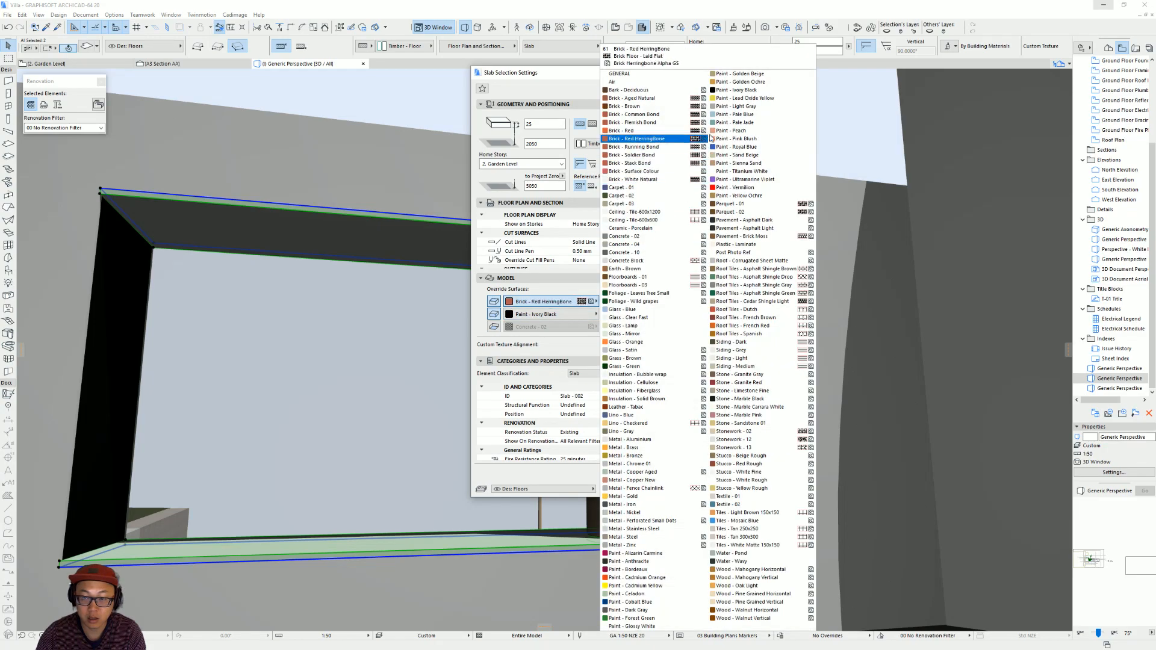
pyautogui.click(748, 98)
pyautogui.press('Return')
pyautogui.hotkey('ctrl', 't')
pyautogui.press('Escape')
pyautogui.keyDown('shift'); pyautogui.moveTo(558, 512); pyautogui.dragTo(573, 551, button='middle'); pyautogui.keyUp('shift')
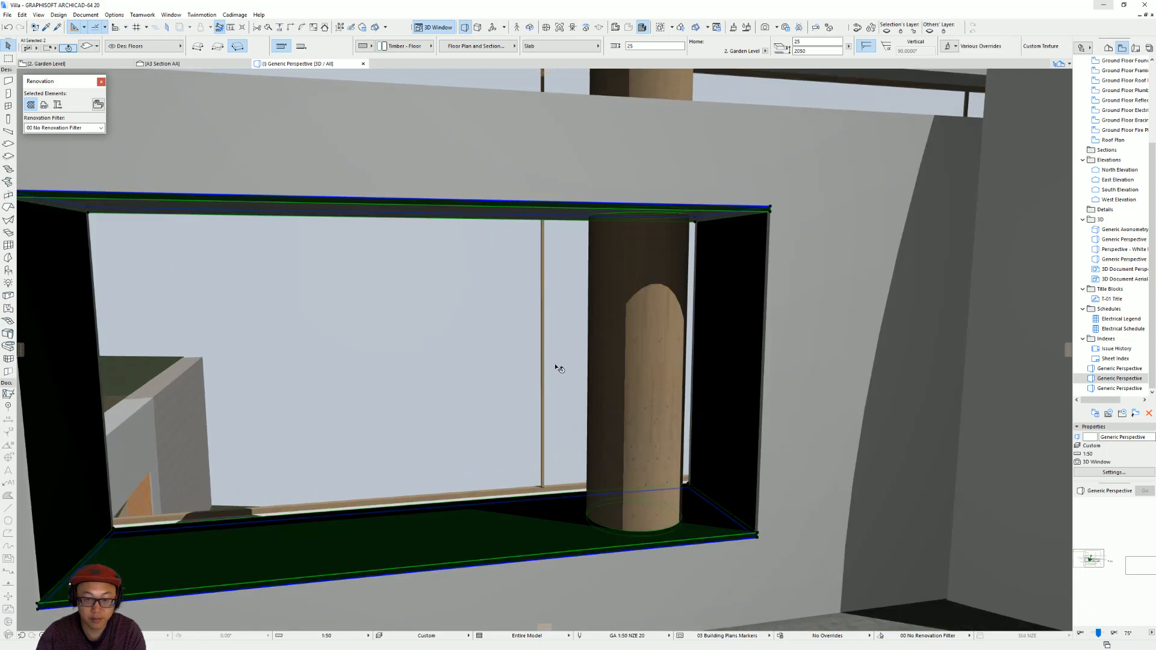
pyautogui.press('Escape')
# Override the first opening's head slab with Paint - Titanium White on the top surface and Paint - Ivory Black on the bottom.
pyautogui.click(525, 209)
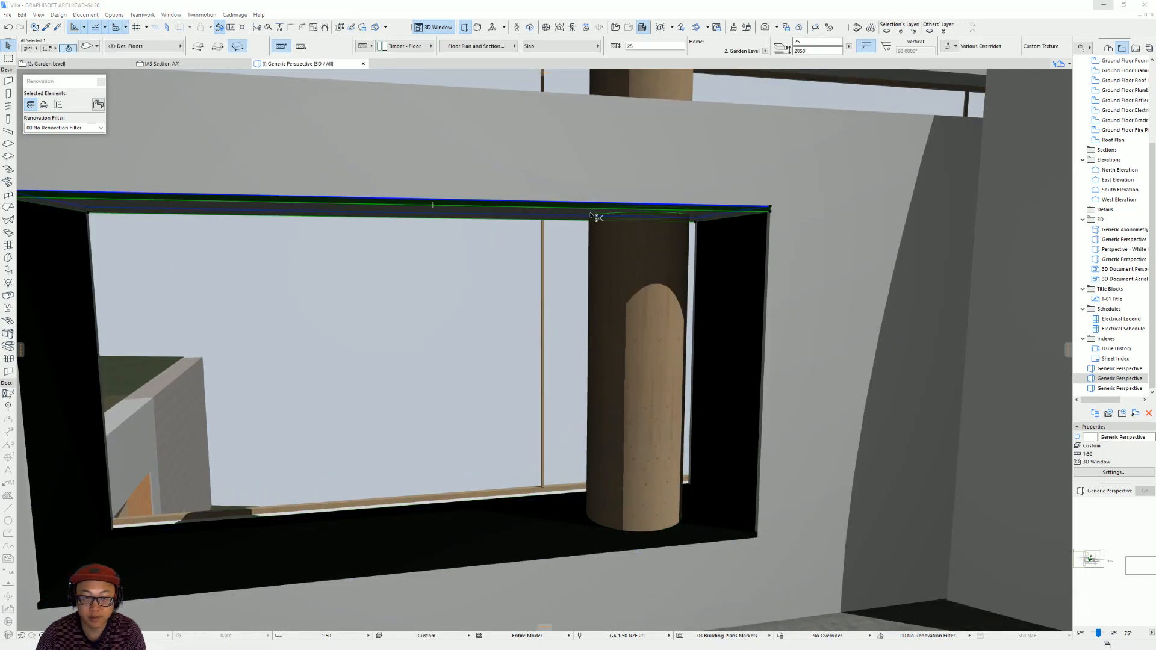
pyautogui.hotkey('ctrl', 't')
pyautogui.click(497, 301)
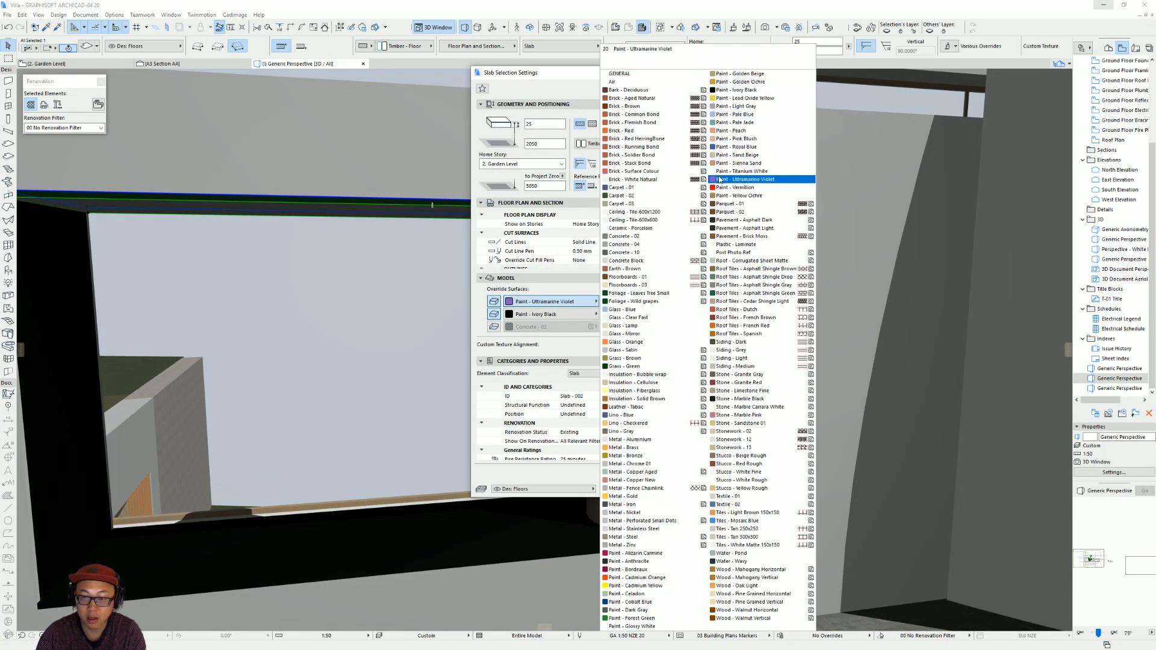
pyautogui.click(752, 172)
pyautogui.click(515, 327)
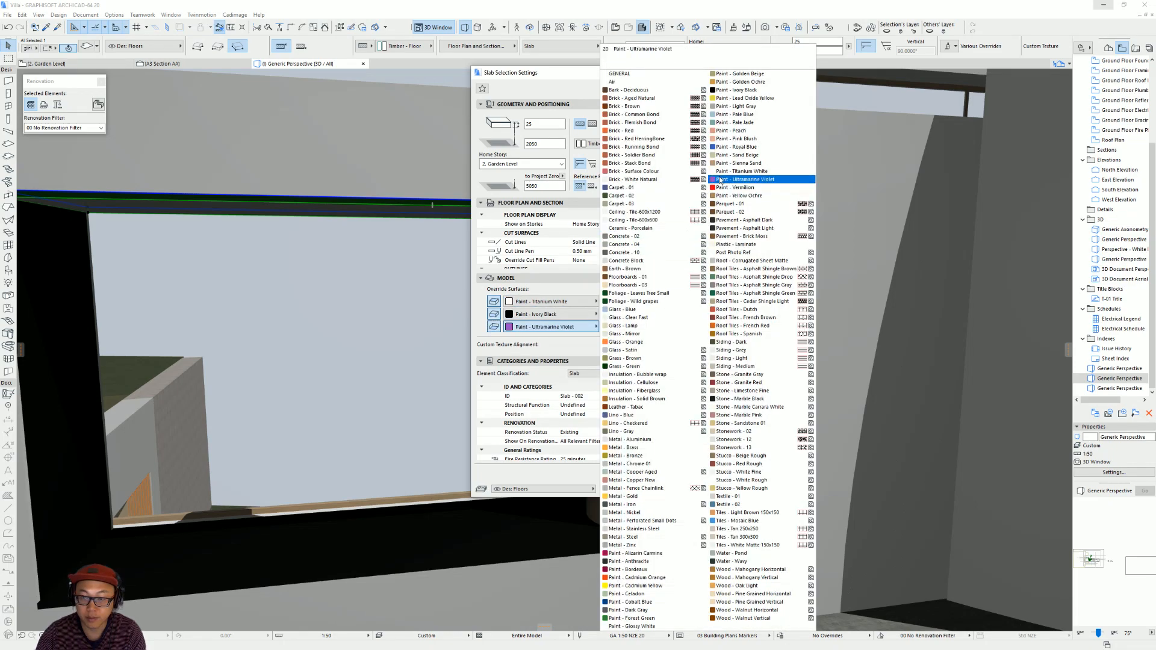
pyautogui.click(731, 91)
pyautogui.press('Return')
pyautogui.press('Escape')
# Switch to the browser, look through the villa's interior reference photos, and return to Archicad.
pyautogui.keyDown('shift'); pyautogui.moveTo(623, 287); pyautogui.dragTo(562, 269, button='middle'); pyautogui.keyUp('shift')
pyautogui.click(671, 376)
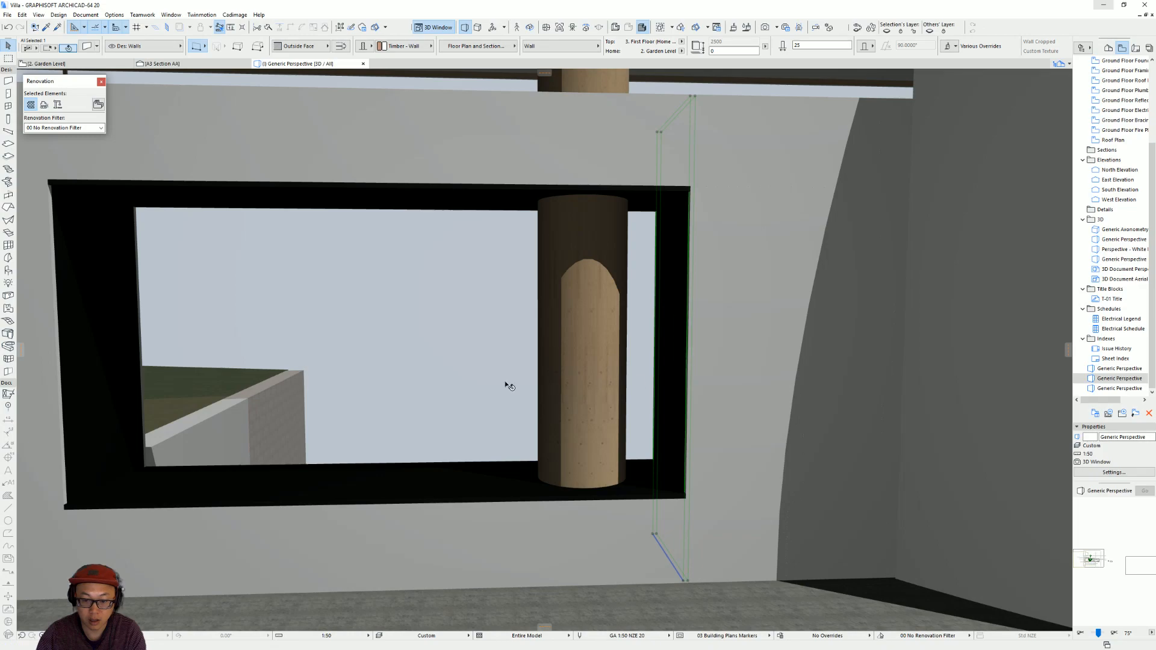
pyautogui.keyDown('shift'); pyautogui.moveTo(697, 426); pyautogui.dragTo(753, 377, button='middle'); pyautogui.keyUp('shift')
pyautogui.click(1104, 5)
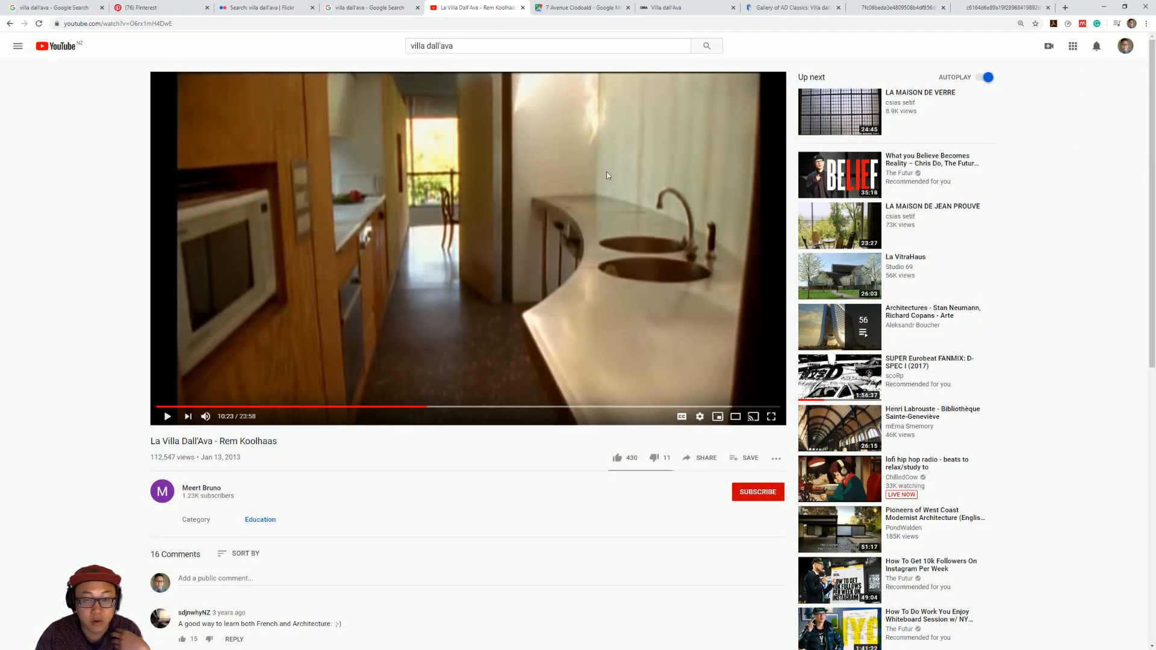
pyautogui.click(756, 6)
pyautogui.click(891, 7)
pyautogui.click(981, 7)
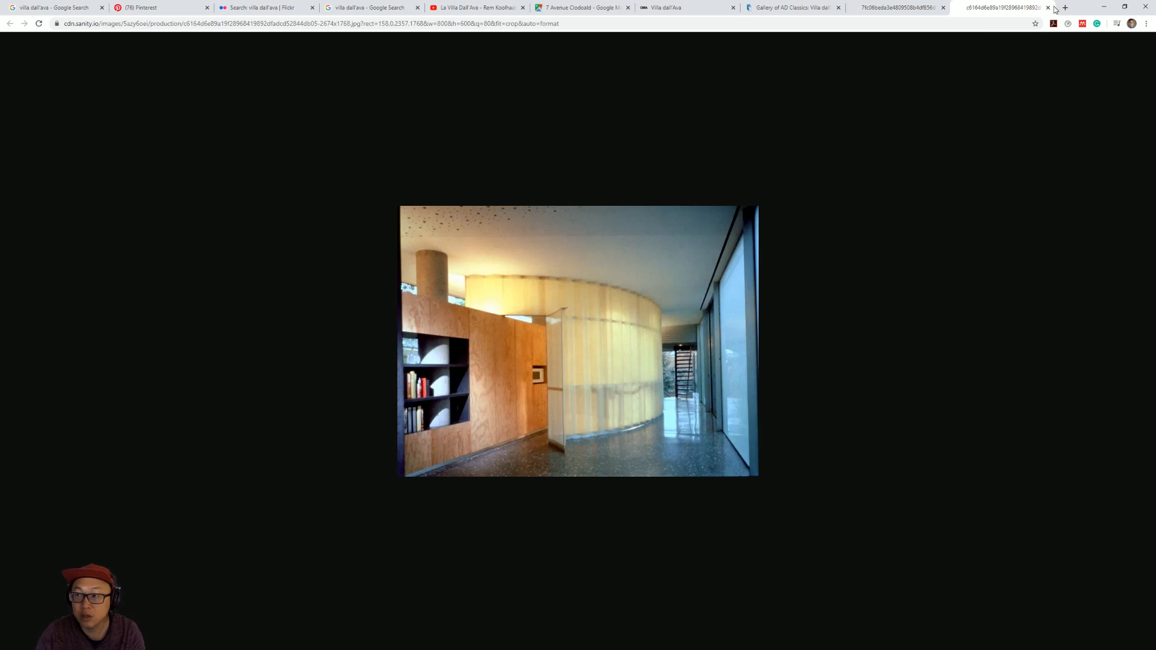
pyautogui.hotkey('alt', 'Tab')
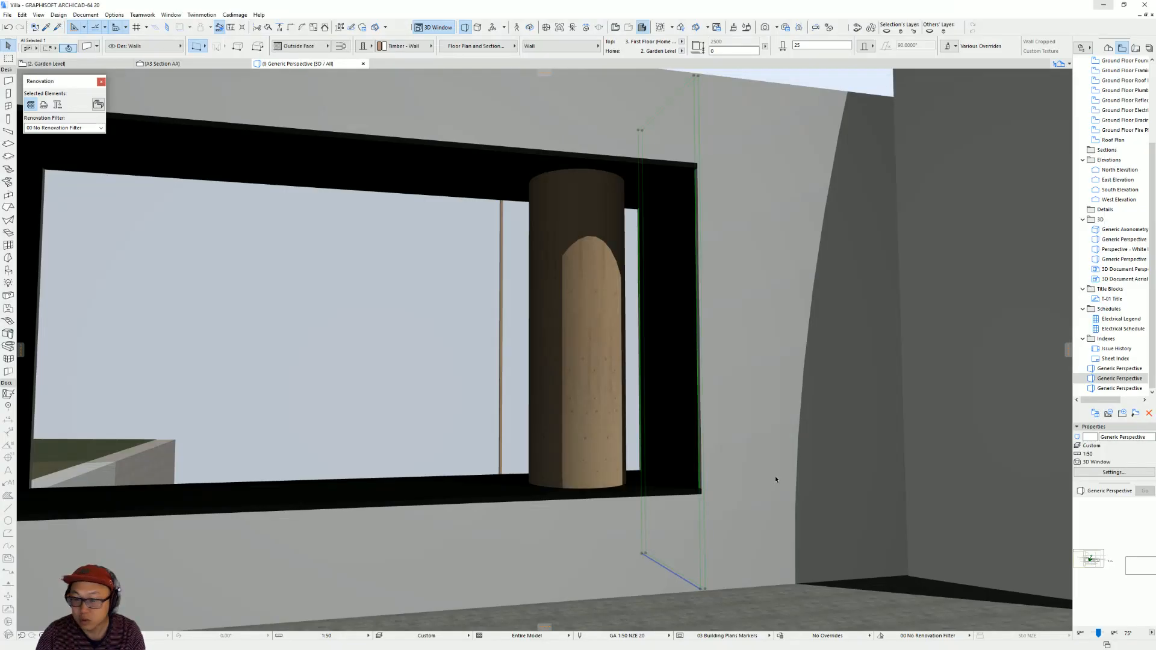
# Select the first window opening by its corner and stretch it past the end cross wall to a width of about 3182 mm.
pyautogui.scroll(1, 662, 469)
pyautogui.keyDown('shift'); pyautogui.moveTo(661, 470); pyautogui.dragTo(686, 501, button='middle'); pyautogui.keyUp('shift')
pyautogui.click(684, 501)
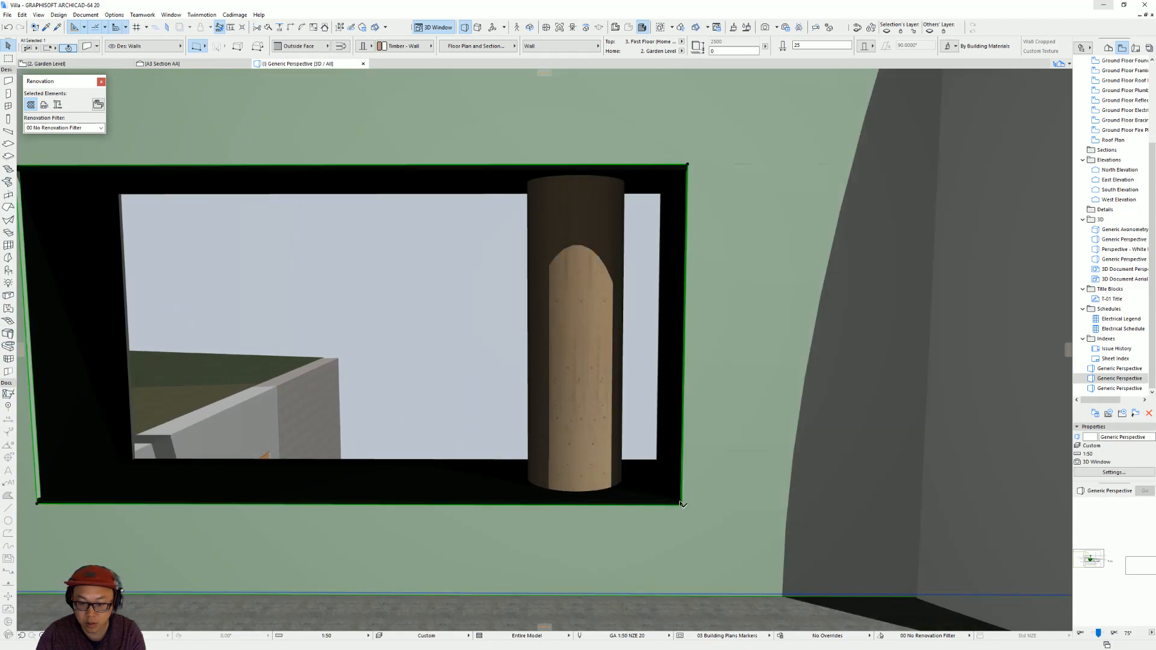
pyautogui.click(683, 495)
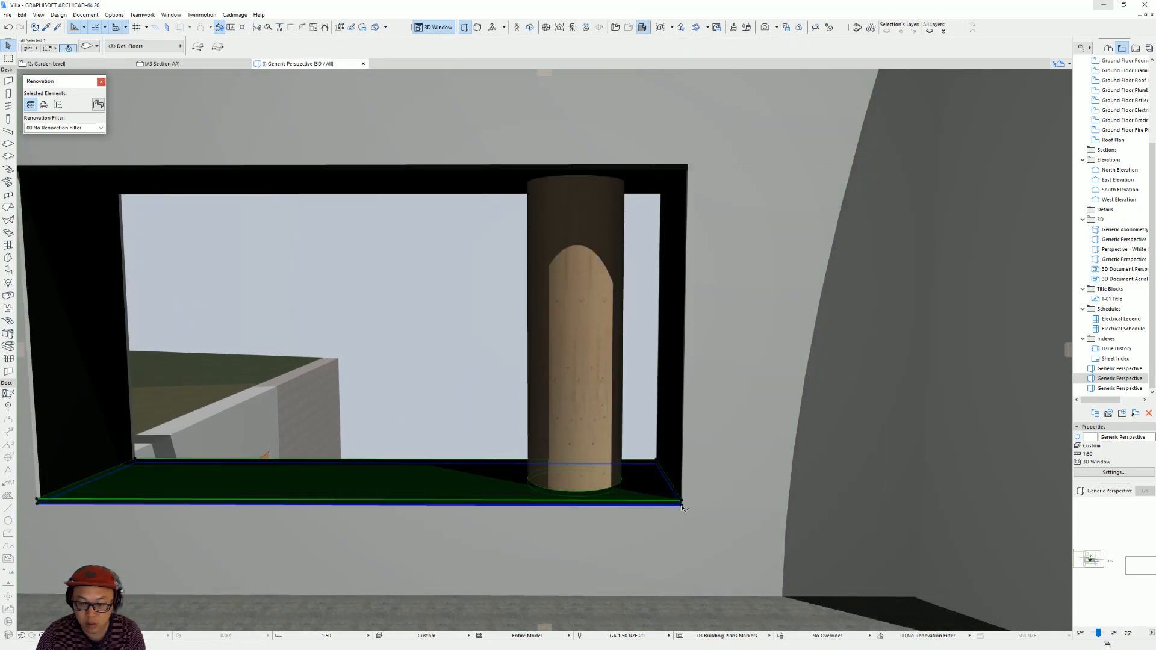
pyautogui.press('Escape')
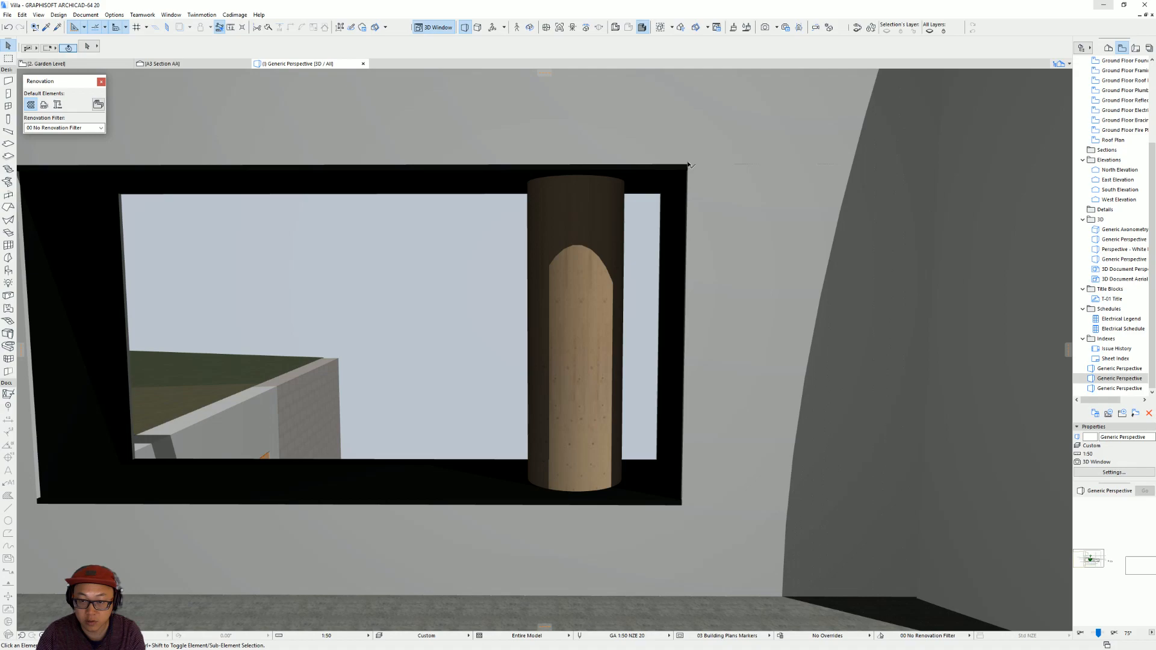
pyautogui.click(690, 165)
pyautogui.click(718, 175)
pyautogui.click(689, 167)
pyautogui.click(688, 164)
pyautogui.click(730, 209)
pyautogui.click(705, 165)
# Raise the bottom of the end cross wall to the opening's sill level, 450 mm above its home story.
pyautogui.keyDown('shift'); pyautogui.moveTo(671, 306); pyautogui.dragTo(741, 486, button='middle'); pyautogui.keyUp('shift')
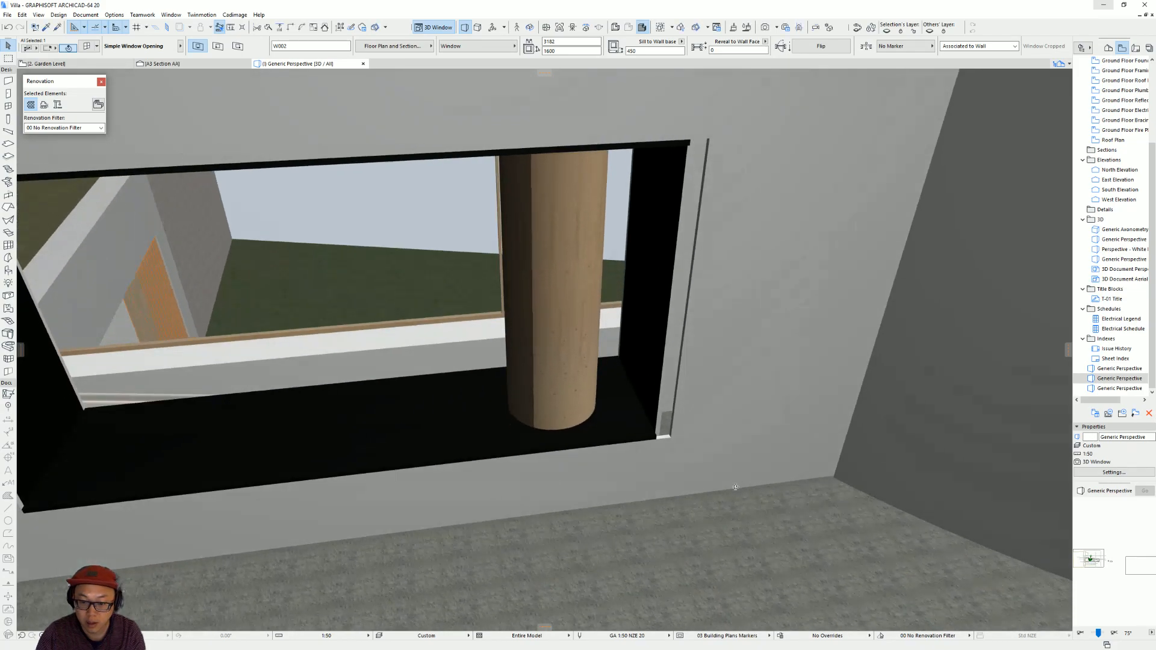
pyautogui.click(660, 420)
pyautogui.scroll(4, 651, 460)
pyautogui.moveTo(651, 461); pyautogui.dragTo(665, 400, button='middle')
pyautogui.click(651, 511)
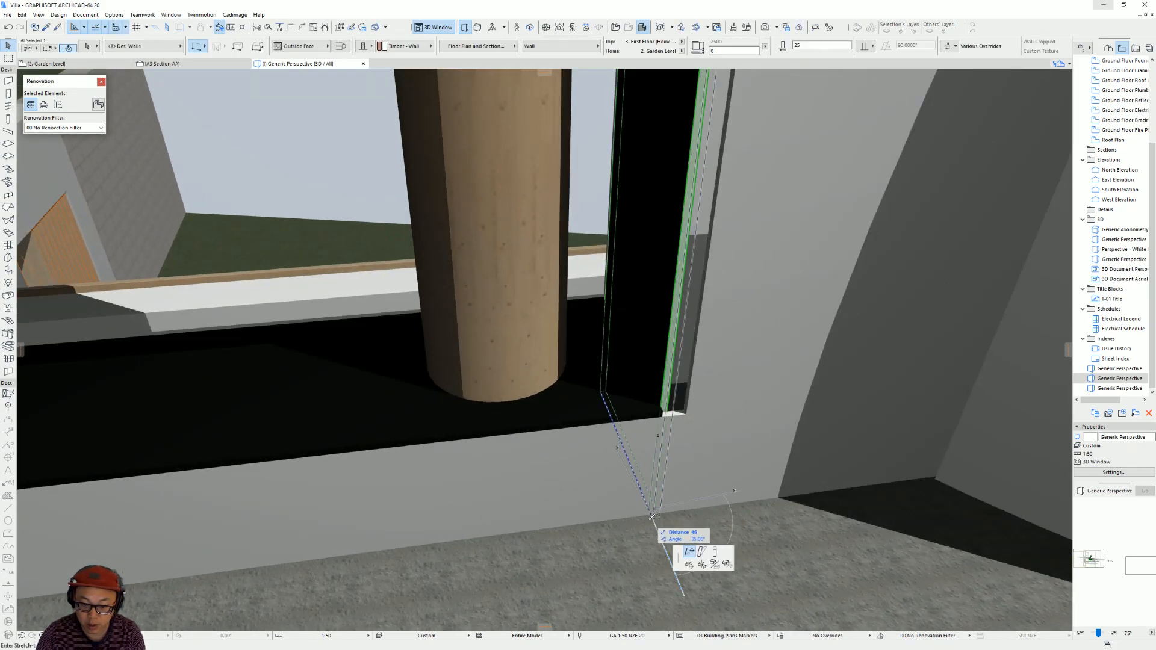
pyautogui.press('Escape')
pyautogui.keyDown('shift'); pyautogui.moveTo(657, 516); pyautogui.dragTo(682, 484, button='middle'); pyautogui.keyUp('shift')
pyautogui.click(686, 571)
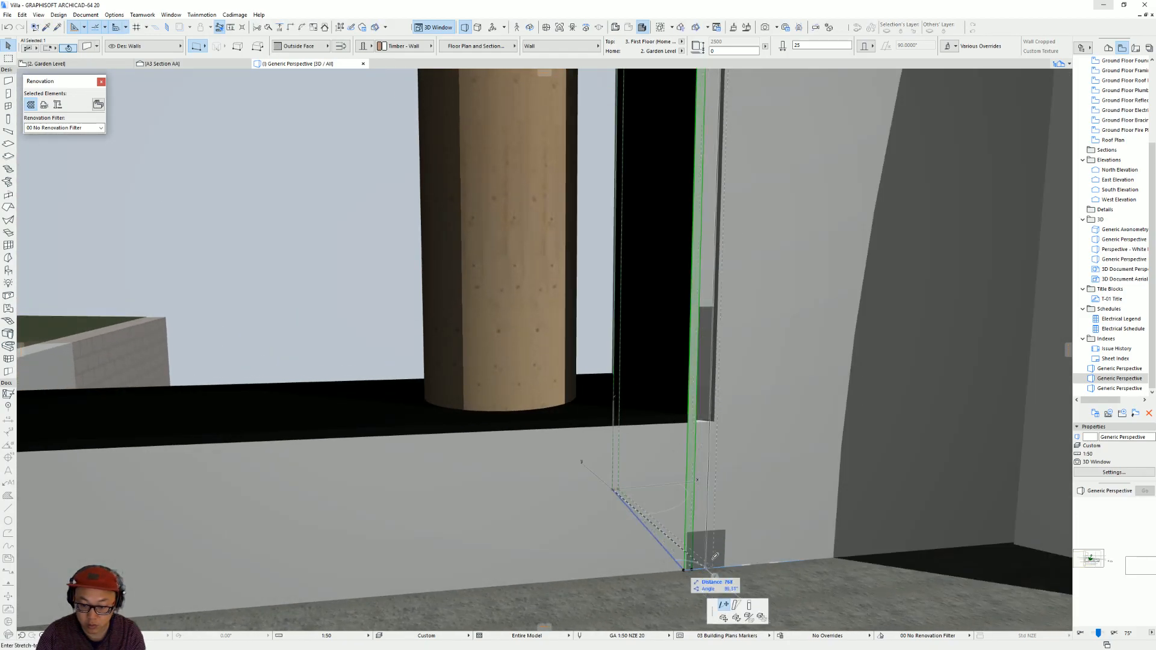
pyautogui.click(750, 604)
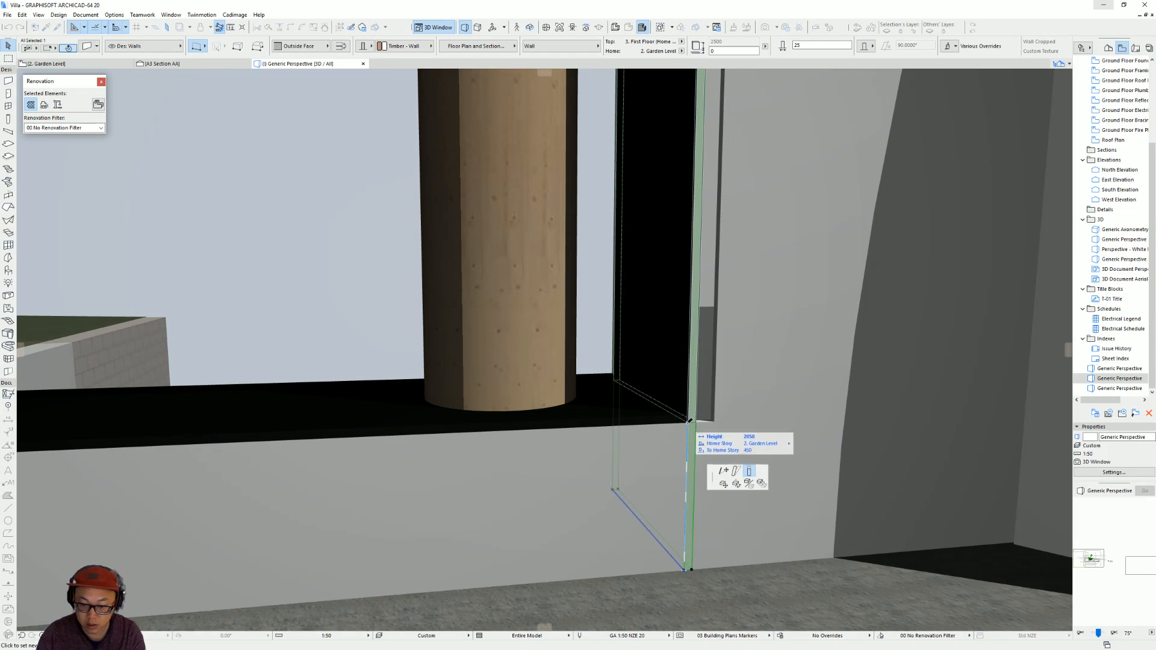
pyautogui.click(690, 424)
pyautogui.keyDown('shift'); pyautogui.moveTo(690, 423); pyautogui.dragTo(770, 485, button='middle'); pyautogui.keyUp('shift')
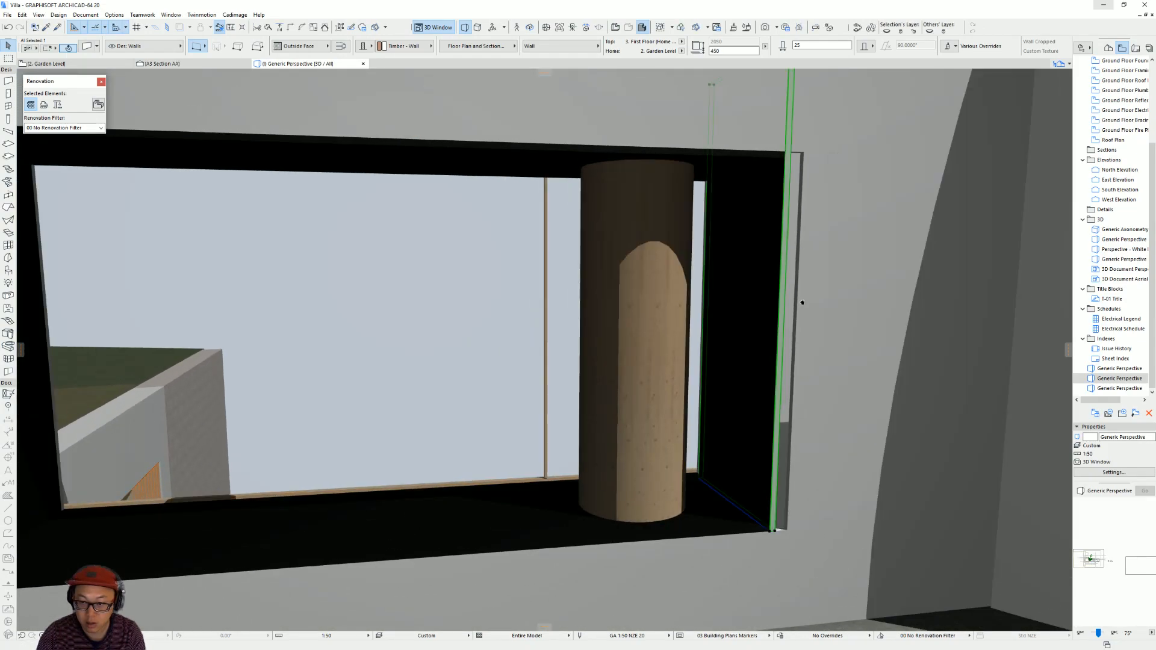
# Lower the top of the end cross wall to the opening's head, for a wall height of 1600 mm.
pyautogui.keyDown('shift'); pyautogui.moveTo(803, 301); pyautogui.dragTo(738, 263, button='middle'); pyautogui.keyUp('shift')
pyautogui.keyDown('shift'); pyautogui.moveTo(787, 143); pyautogui.dragTo(758, 171, button='middle'); pyautogui.keyUp('shift')
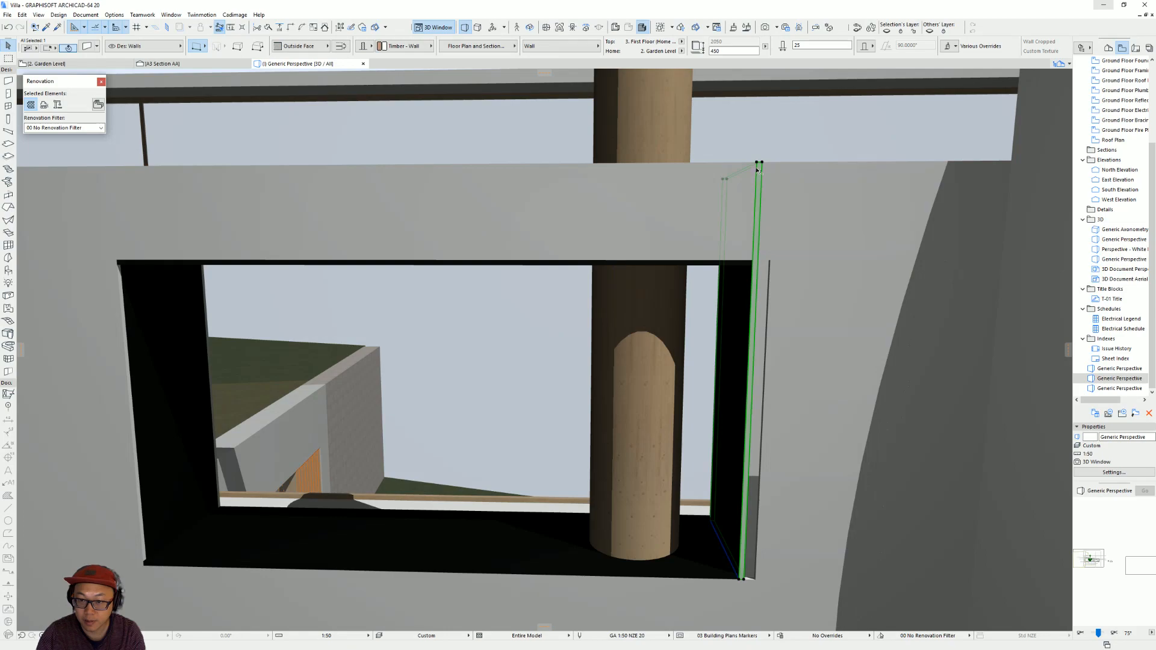
pyautogui.click(770, 263)
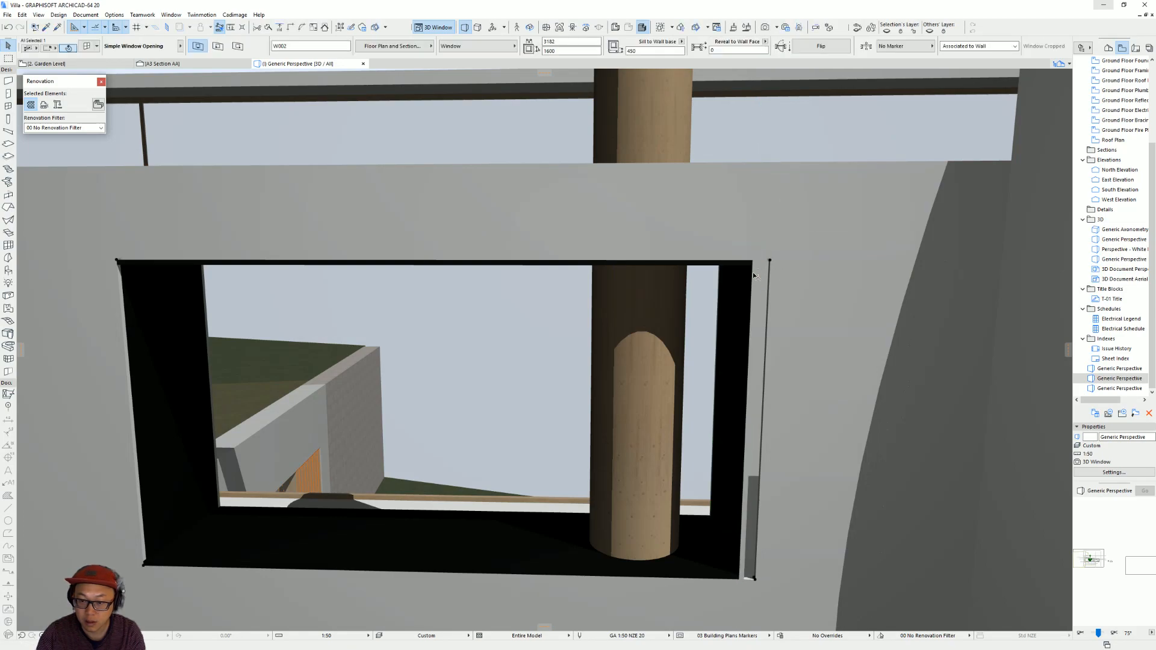
# Override the end cross wall's edge surface with Paint - Ivory Black.
pyautogui.doubleClick(753, 274)
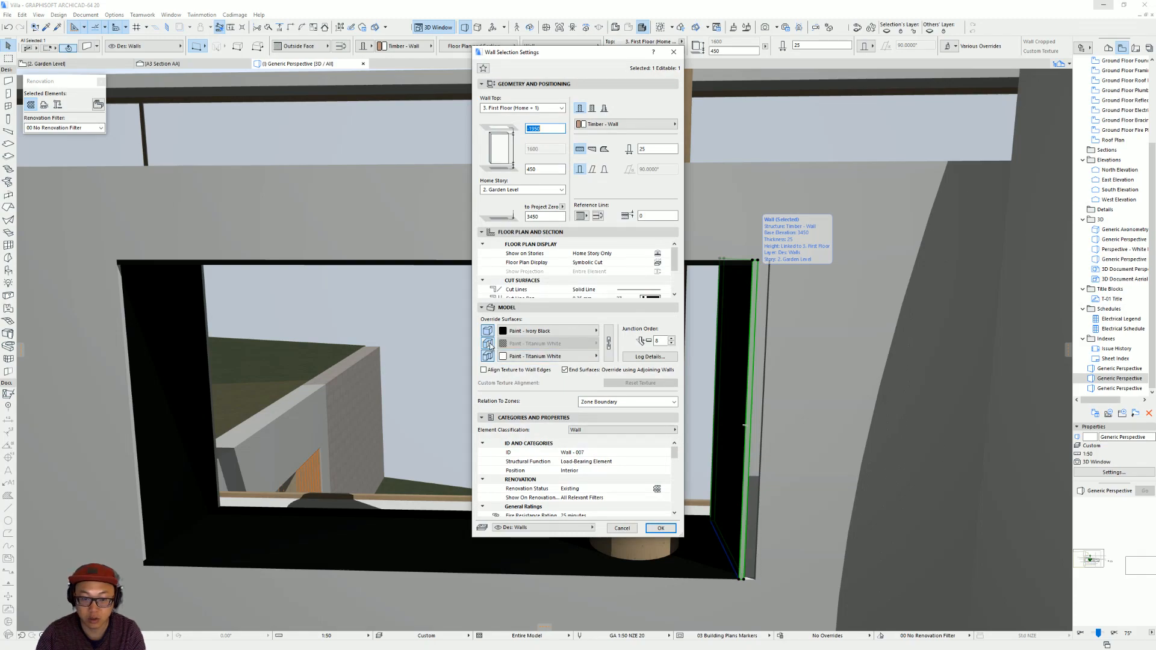
pyautogui.click(546, 348)
pyautogui.click(761, 106)
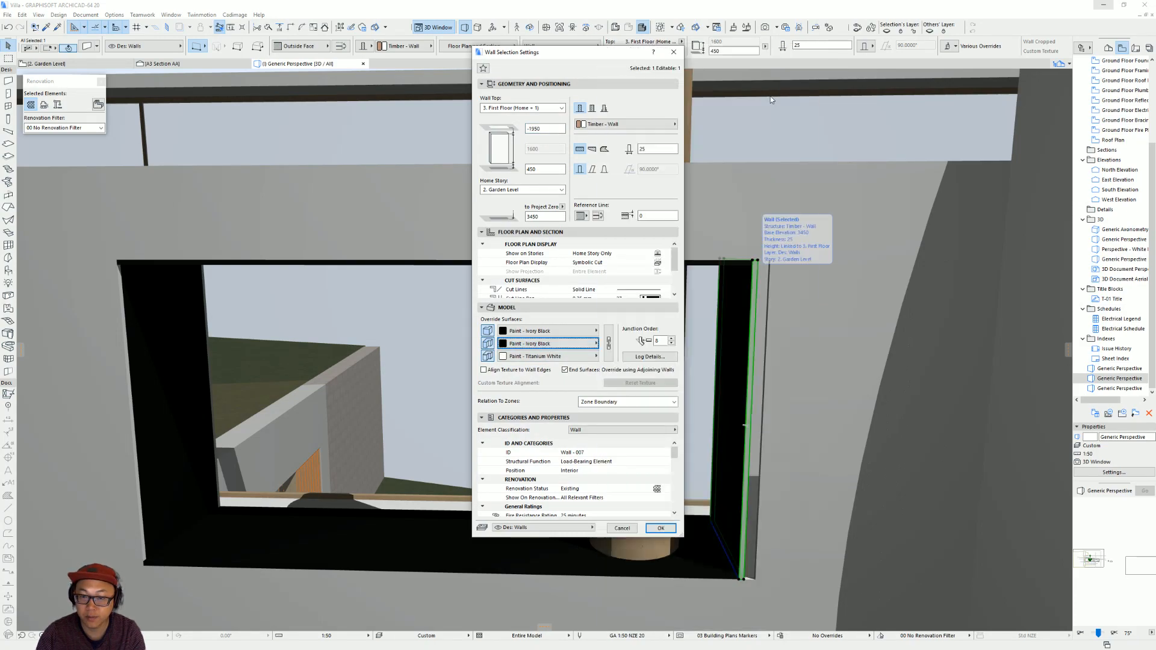
pyautogui.click(659, 528)
pyautogui.press('Escape')
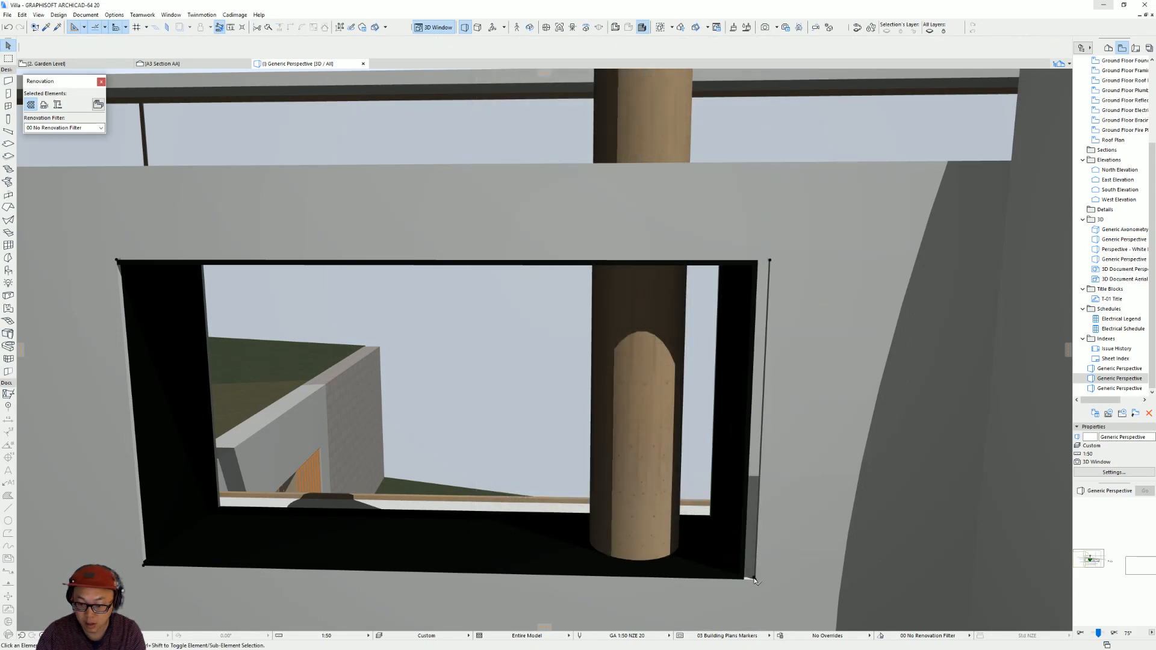
# Shrink the first window opening's width so that its edge meets the outer face of the end cross wall.
pyautogui.click(756, 580)
pyautogui.click(756, 579)
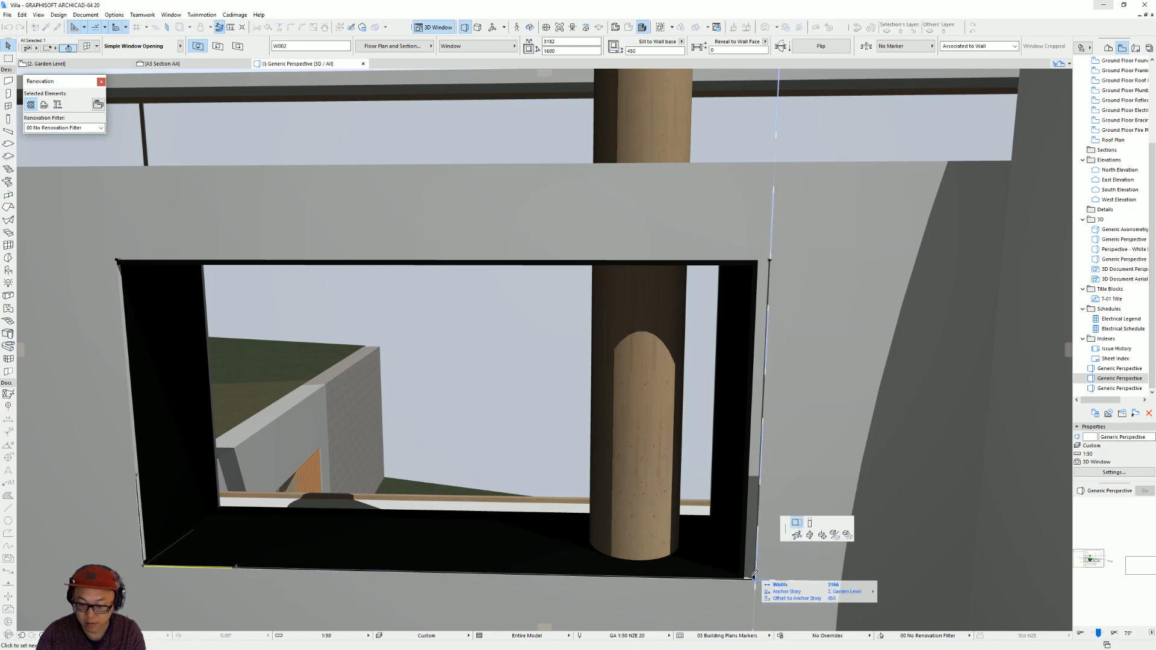
pyautogui.click(747, 580)
pyautogui.keyDown('shift'); pyautogui.moveTo(750, 532); pyautogui.dragTo(729, 524, button='middle'); pyautogui.keyUp('shift')
pyautogui.click(713, 535)
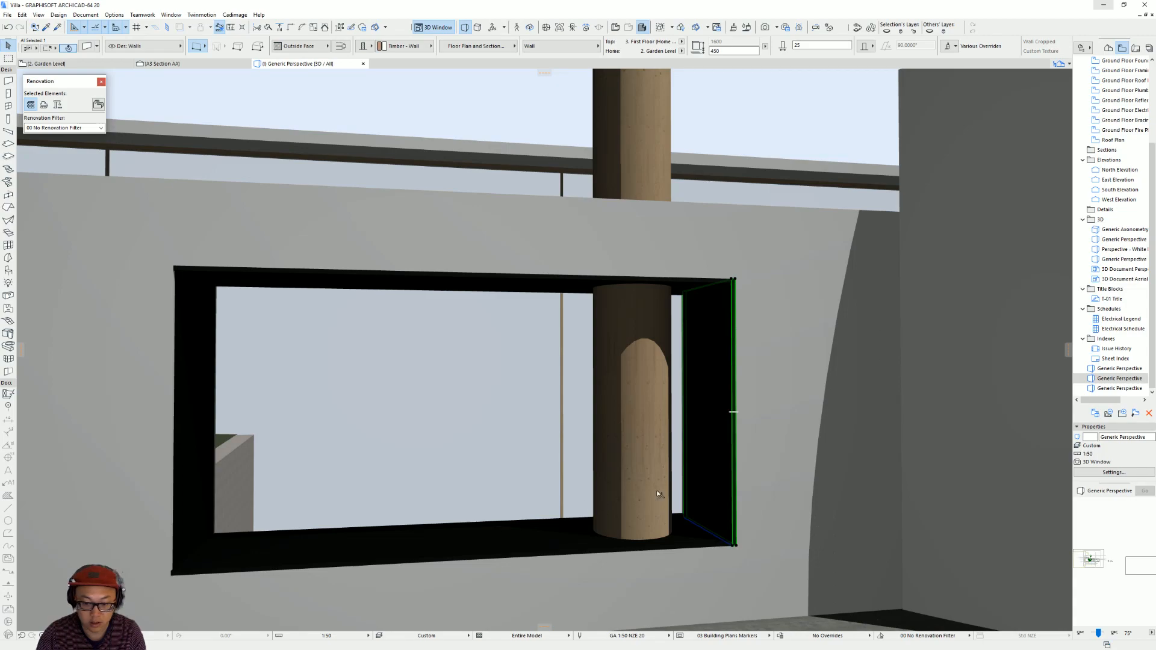
# Inspect the lined opening, its cross walls and slabs in 3D from above and from the front.
pyautogui.scroll(3, 642, 498)
pyautogui.moveTo(258, 517); pyautogui.dragTo(620, 446, button='middle')
pyautogui.scroll(3, 619, 446)
pyautogui.moveTo(560, 496); pyautogui.dragTo(638, 369, button='middle')
pyautogui.scroll(3, 705, 398)
pyautogui.scroll(1, 637, 369)
pyautogui.scroll(-1, 638, 369)
pyautogui.click(538, 207)
pyautogui.press('Escape')
pyautogui.scroll(-1, 602, 248)
pyautogui.keyDown('shift'); pyautogui.moveTo(617, 250); pyautogui.dragTo(671, 396, button='middle'); pyautogui.keyUp('shift')
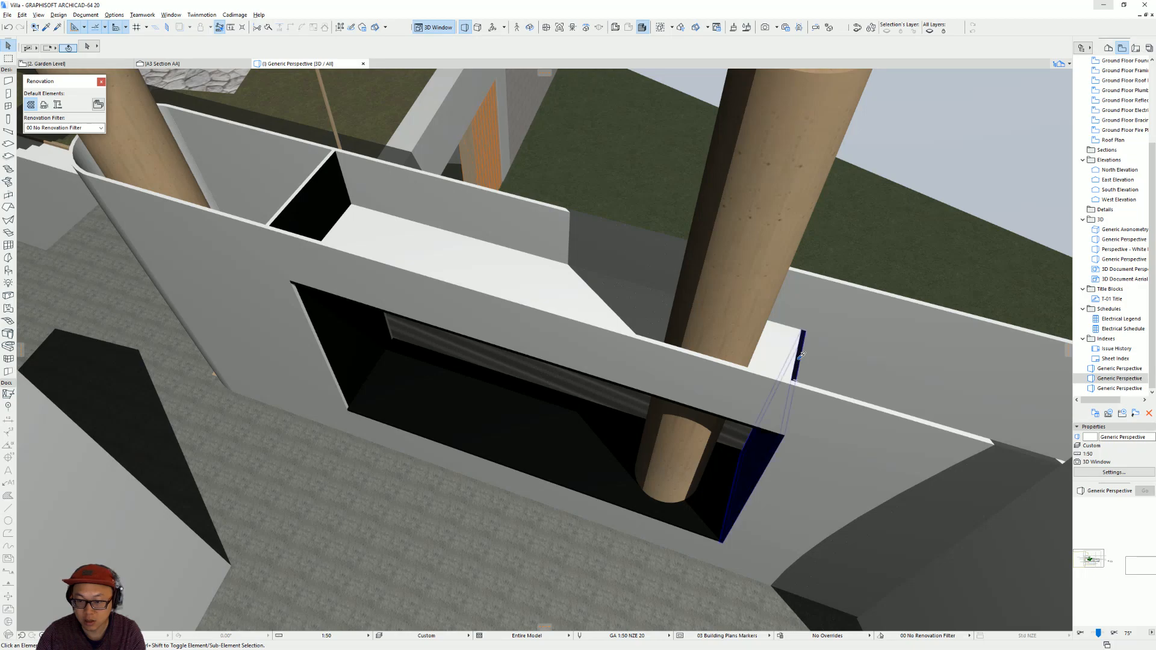
pyautogui.keyDown('alt'); pyautogui.click(801, 356); pyautogui.keyUp('alt')
pyautogui.keyDown('ctrl'); pyautogui.keyDown('alt'); pyautogui.click(305, 210); pyautogui.keyUp('alt'); pyautogui.keyUp('ctrl')
pyautogui.keyDown('shift'); pyautogui.moveTo(319, 325); pyautogui.dragTo(464, 331, button='middle'); pyautogui.keyUp('shift')
pyautogui.press('Escape')
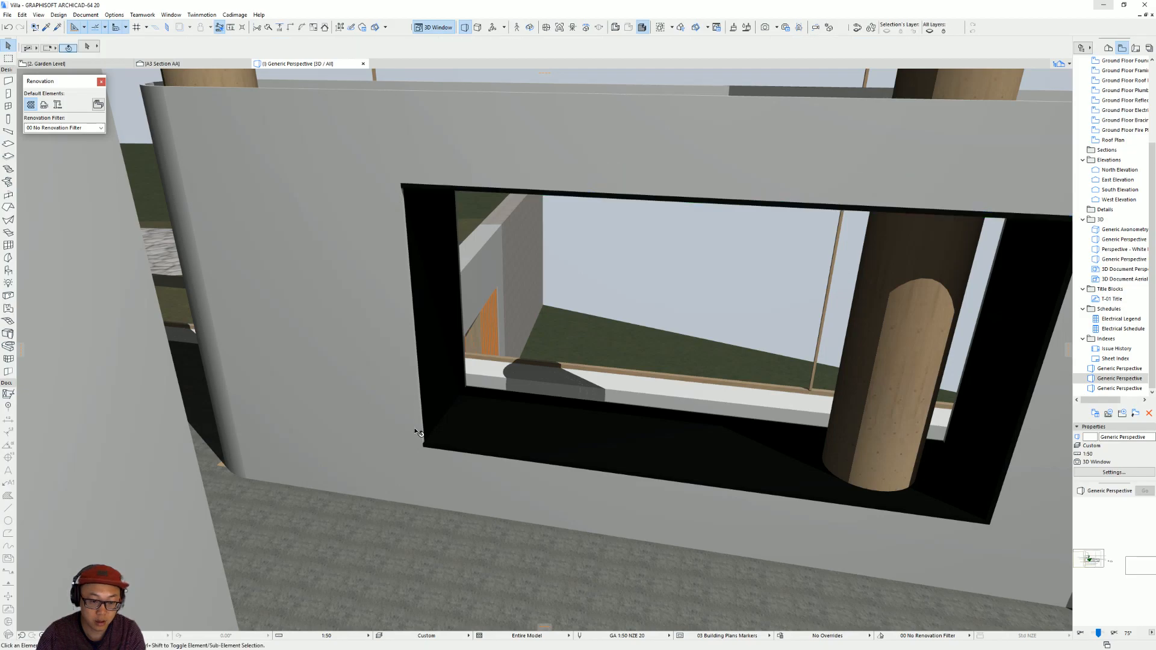
# On the Garden Level plan, stretch the small opening in the lower long wall across the adjoining cross wall's thickness, to 1125 mm wide.
pyautogui.click(441, 447)
pyautogui.press('F2')
pyautogui.scroll(3, 474, 425)
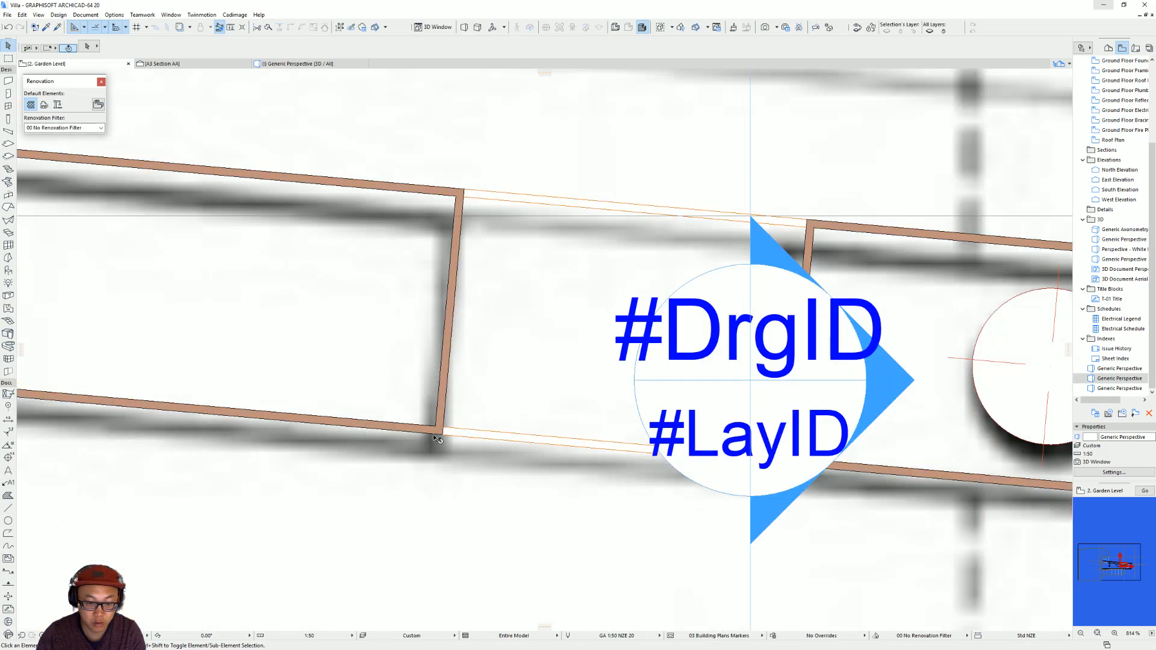
pyautogui.click(444, 436)
pyautogui.click(439, 424)
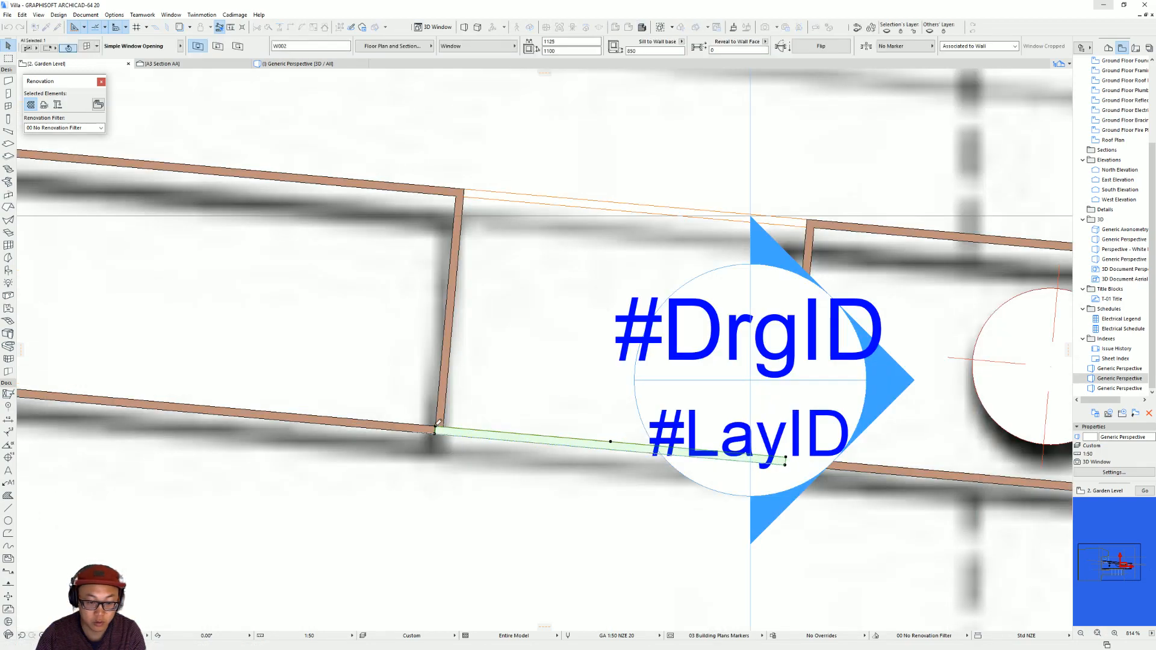
# Stretch both ends of the small opening in the upper long wall across the adjoining cross walls' thickness, to 1150 mm wide.
pyautogui.click(469, 201)
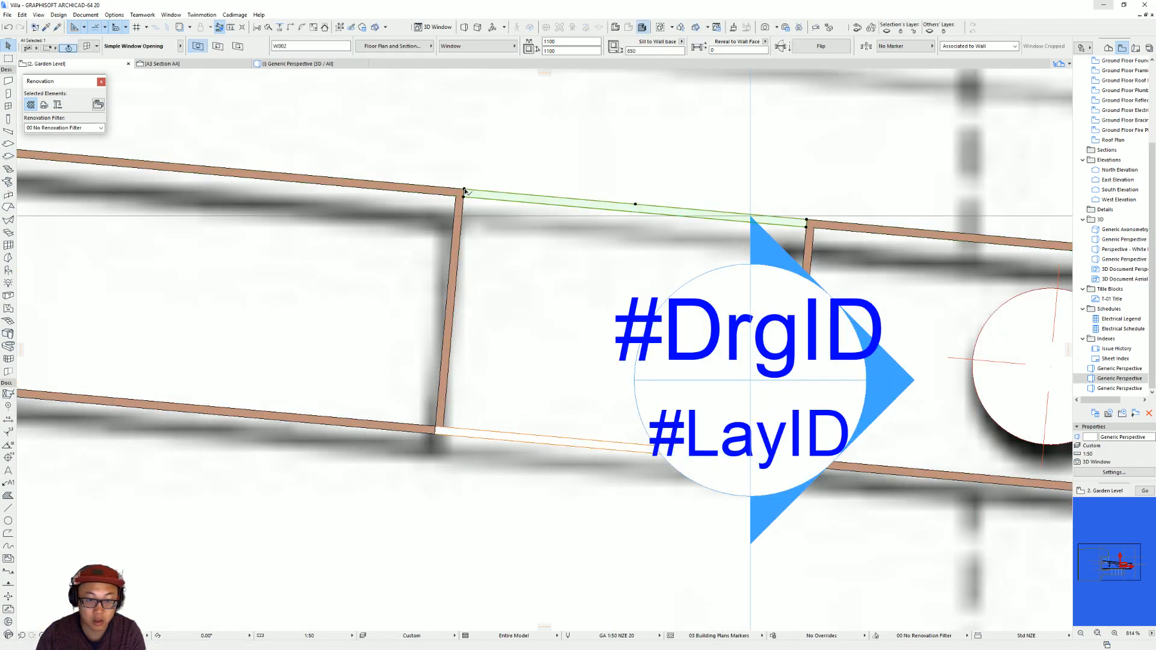
pyautogui.click(457, 193)
pyautogui.scroll(-1, 514, 225)
pyautogui.moveTo(514, 226); pyautogui.dragTo(335, 223, button='middle')
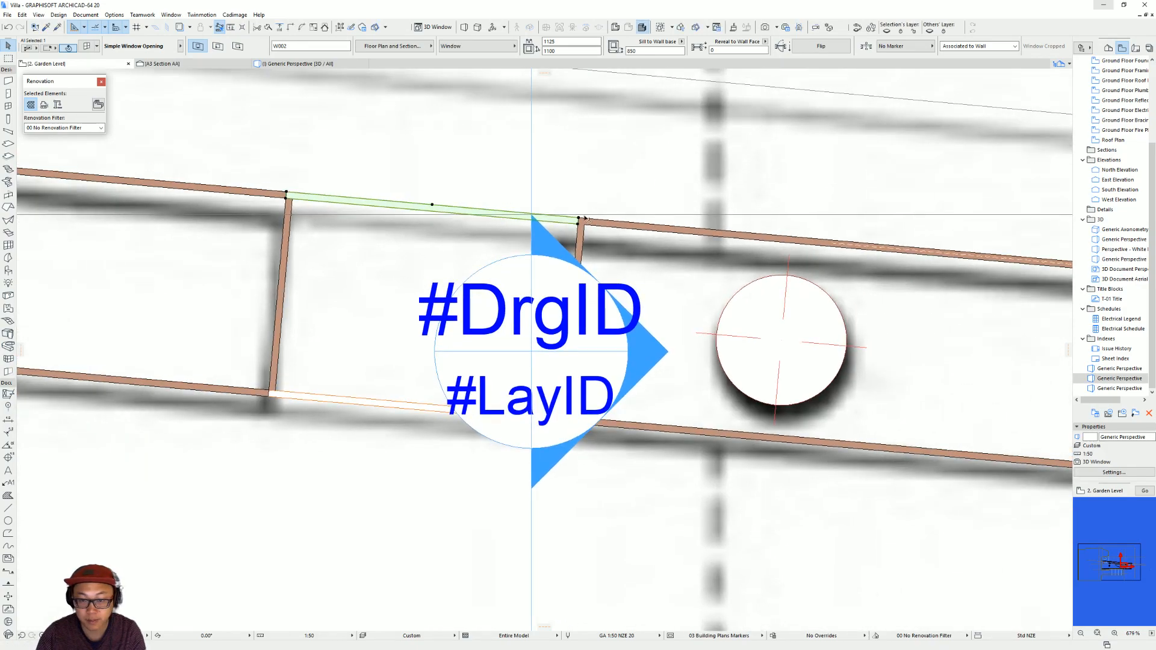
pyautogui.click(581, 220)
pyautogui.scroll(-3, 476, 361)
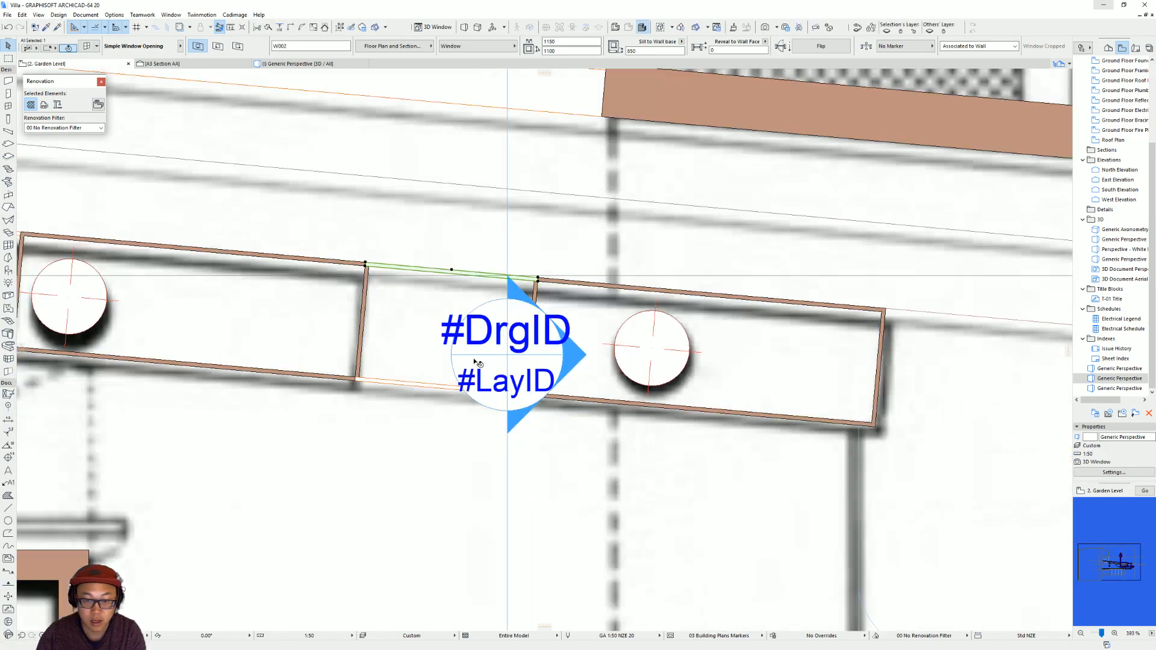
# Stretch both ends of the wide opening in the lower long wall across the adjoining cross walls' thickness.
pyautogui.scroll(-4, 495, 372)
pyautogui.moveTo(495, 372); pyautogui.dragTo(900, 393, button='middle')
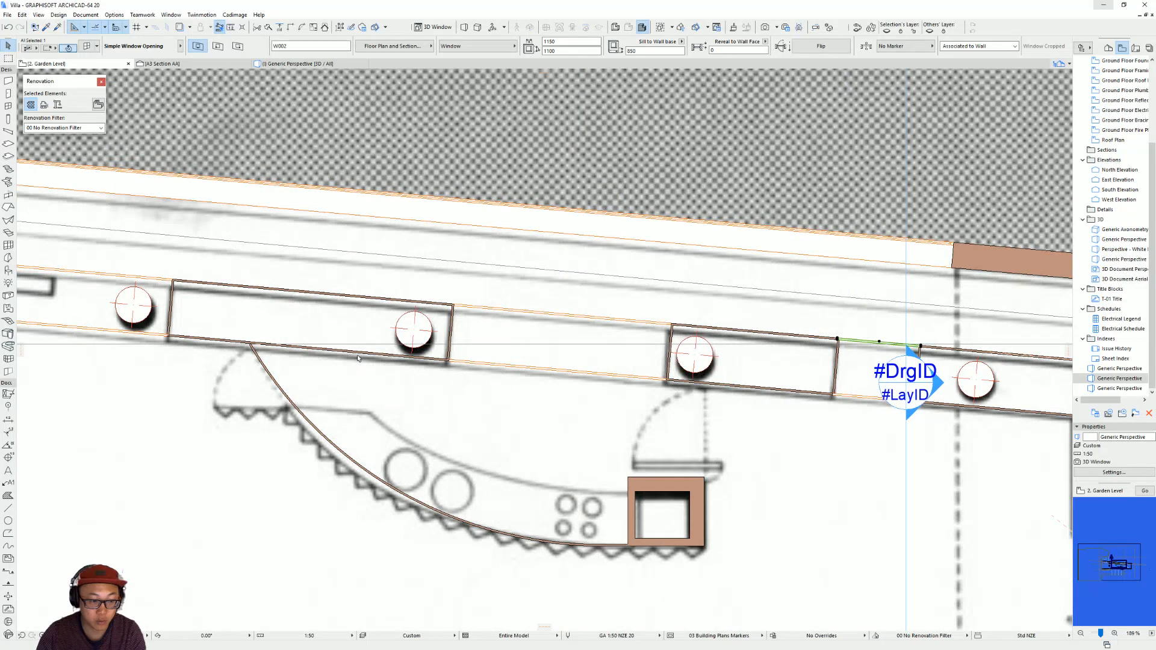
pyautogui.moveTo(353, 356); pyautogui.dragTo(692, 390, button='middle')
pyautogui.scroll(6, 271, 304)
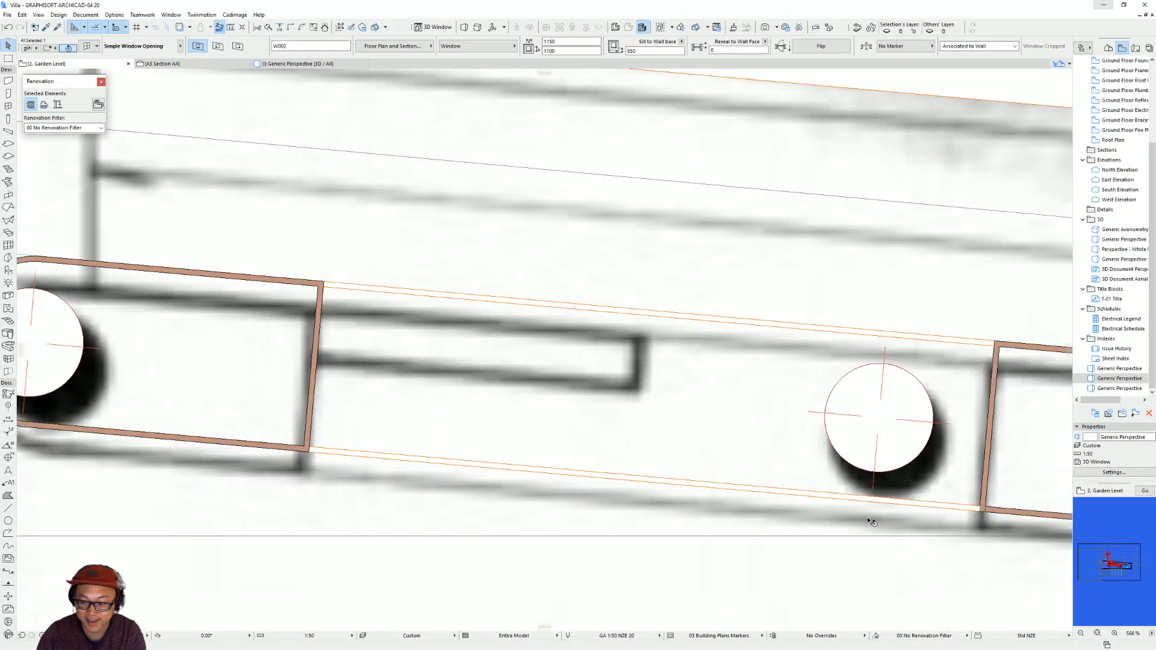
pyautogui.click(984, 512)
pyautogui.click(986, 512)
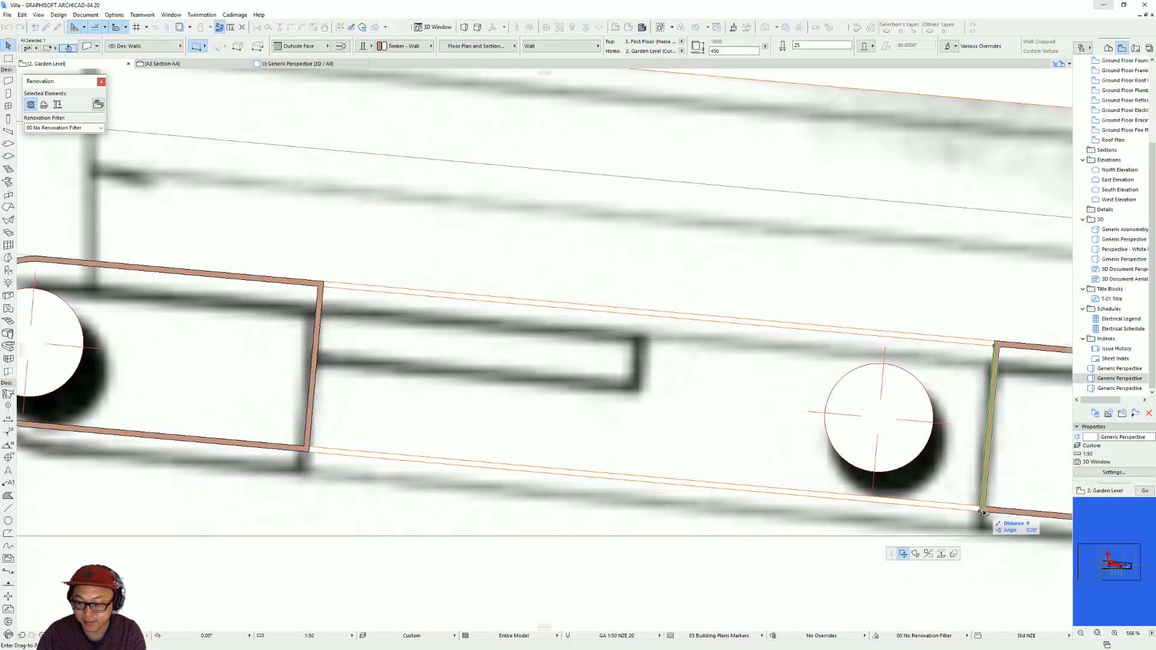
pyautogui.click(309, 453)
pyautogui.click(307, 449)
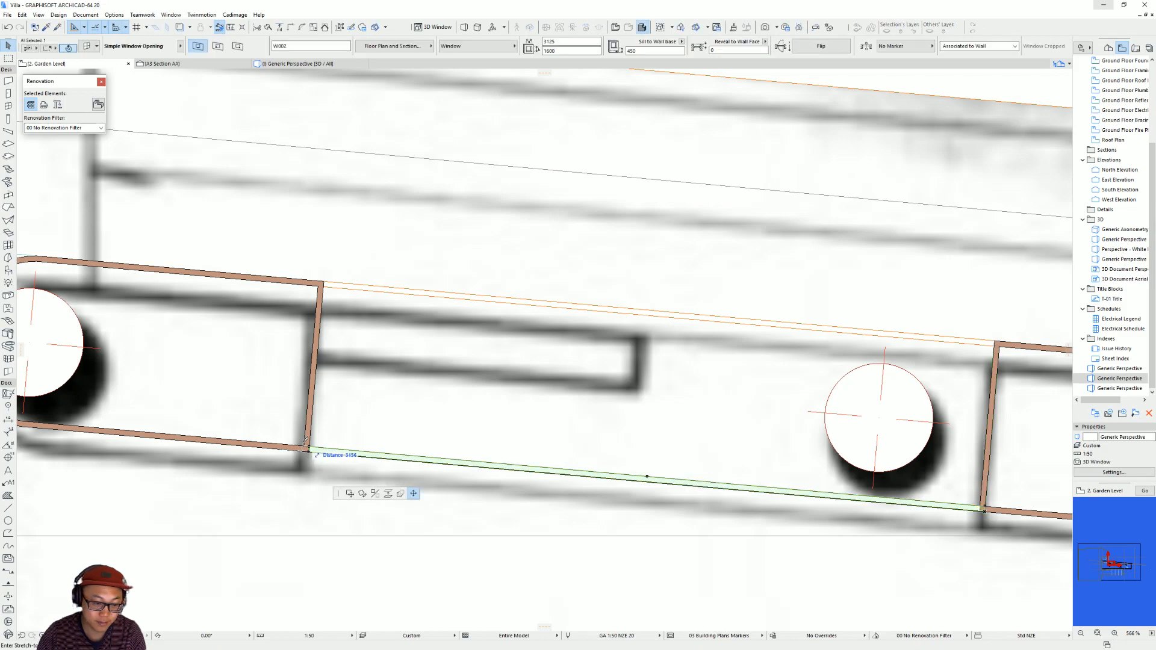
# Stretch both ends of the wide opening in the upper long wall across the adjoining cross walls' thickness, to 3150 mm wide.
pyautogui.click(321, 305)
pyautogui.click(325, 282)
pyautogui.press('Escape')
pyautogui.click(323, 283)
pyautogui.click(321, 282)
pyautogui.press('Escape')
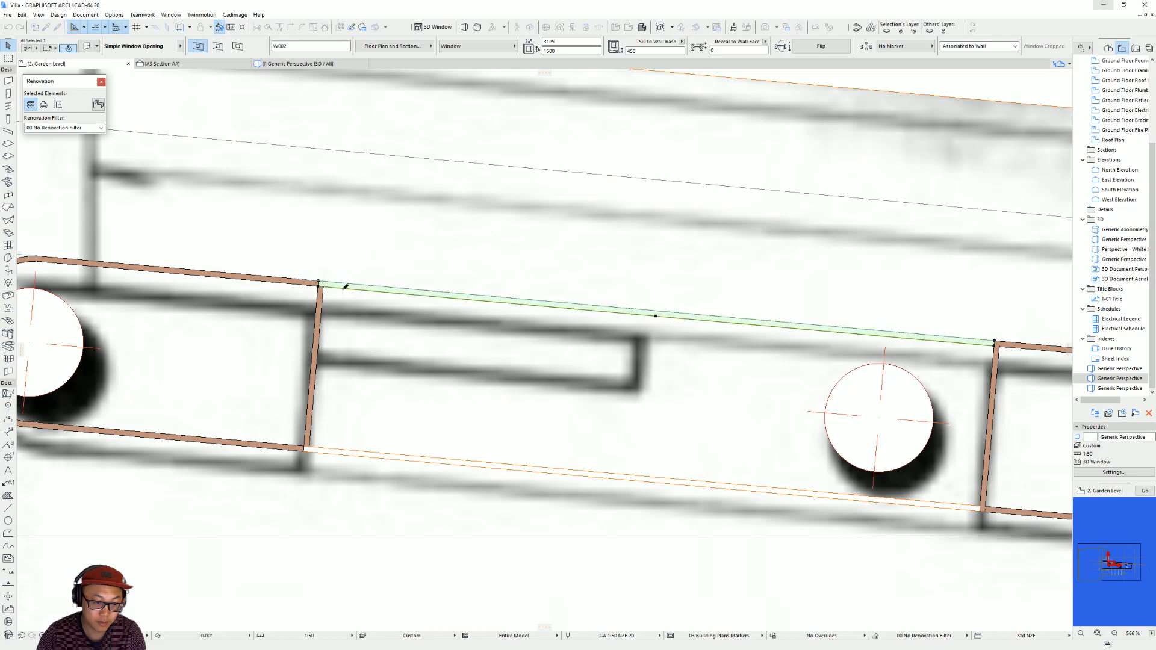
pyautogui.press('Escape')
pyautogui.moveTo(633, 348); pyautogui.dragTo(431, 347, button='middle')
pyautogui.click(795, 341)
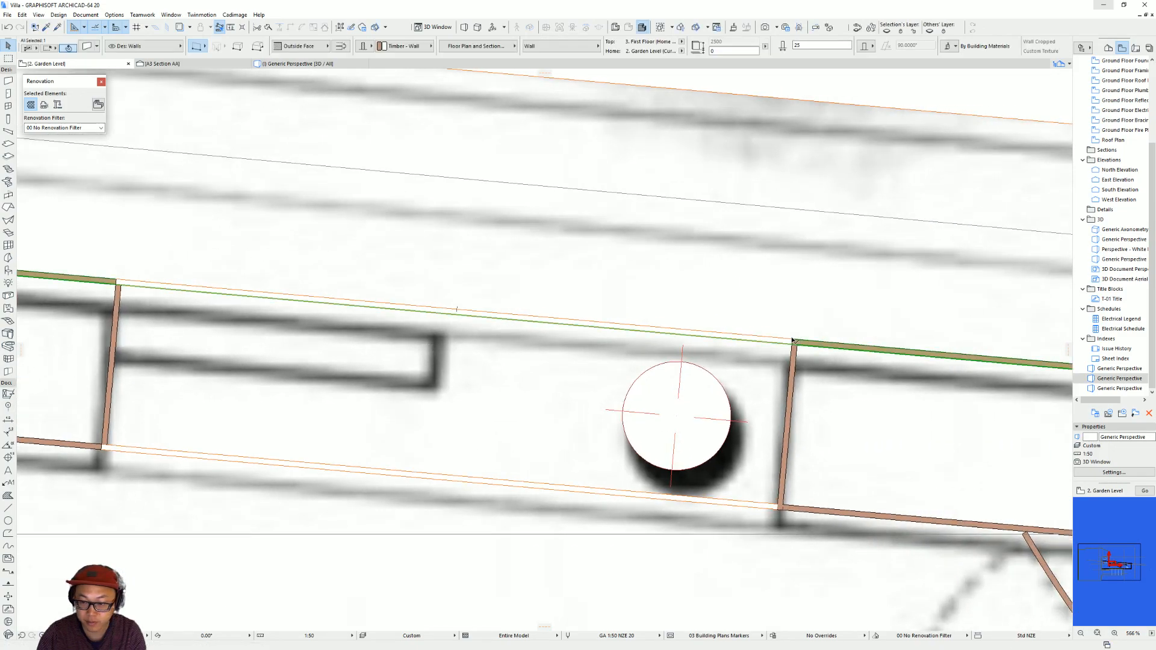
pyautogui.click(794, 341)
pyautogui.press('Escape')
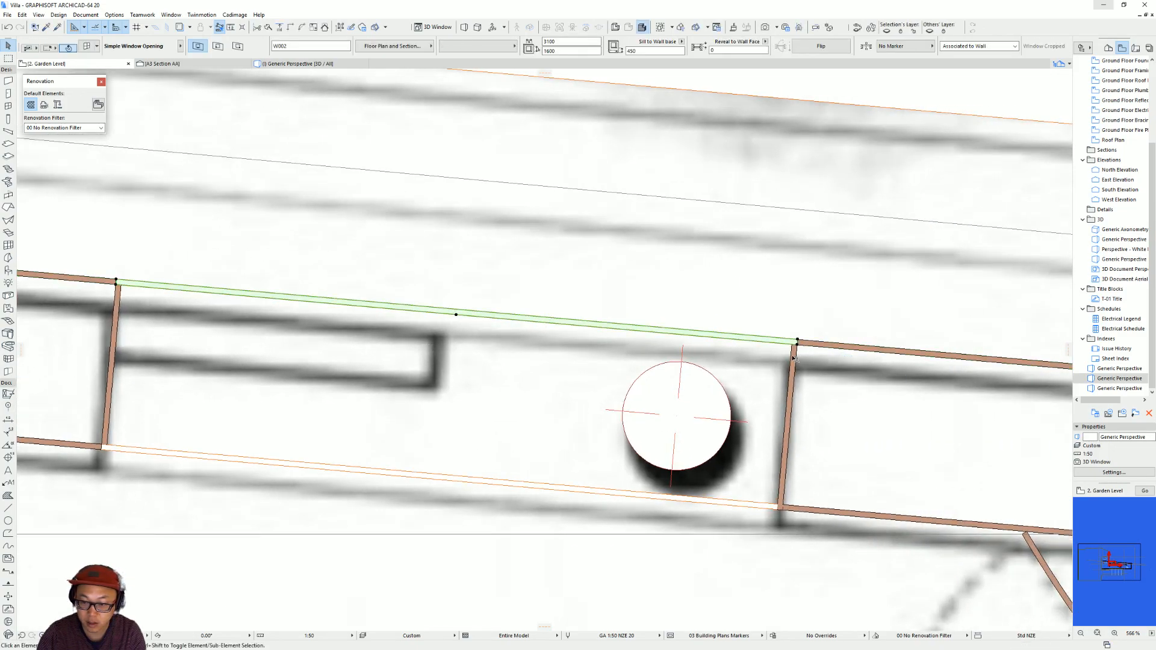
# Bring the cross wall at the wide opening's end away from the column to the front of the display order.
pyautogui.click(794, 359)
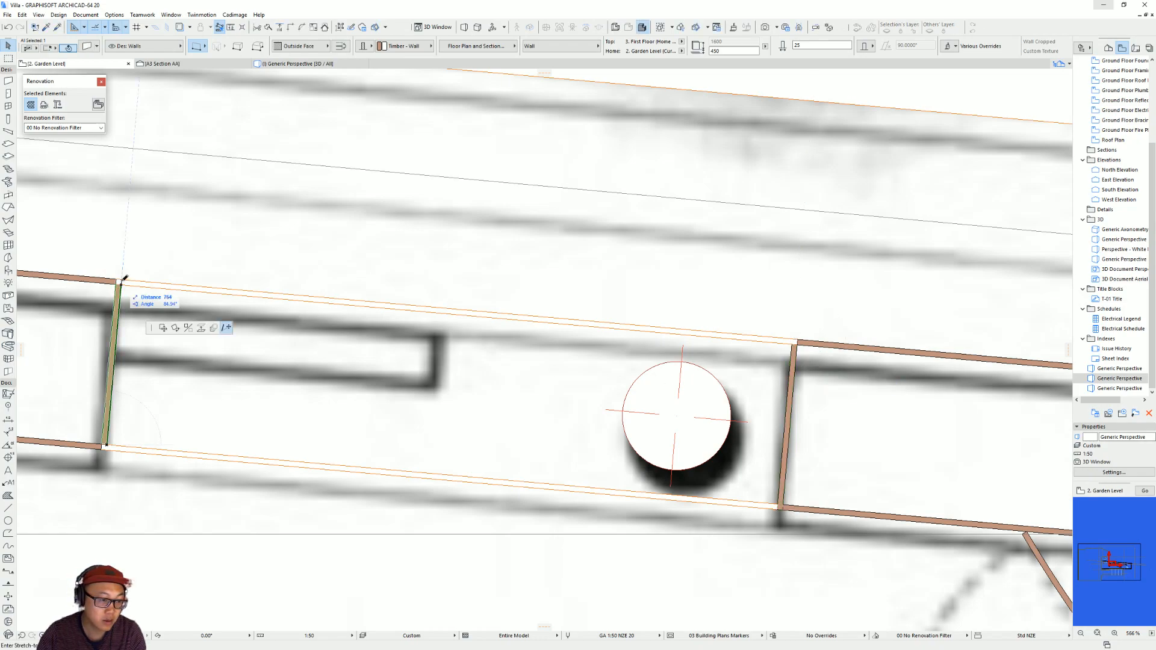
pyautogui.rightClick(118, 303)
pyautogui.moveTo(223, 400)
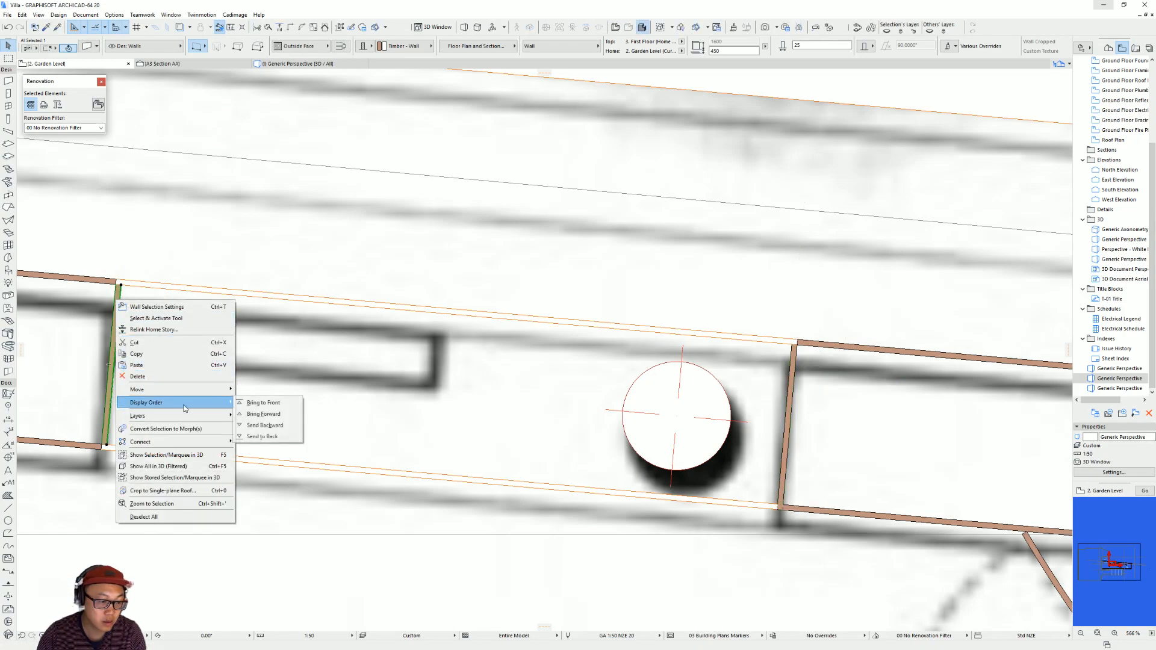
pyautogui.click(265, 403)
# In 3D, stretch the near end of the cross wall away from the column to the long wall's outer face.
pyautogui.press('F3')
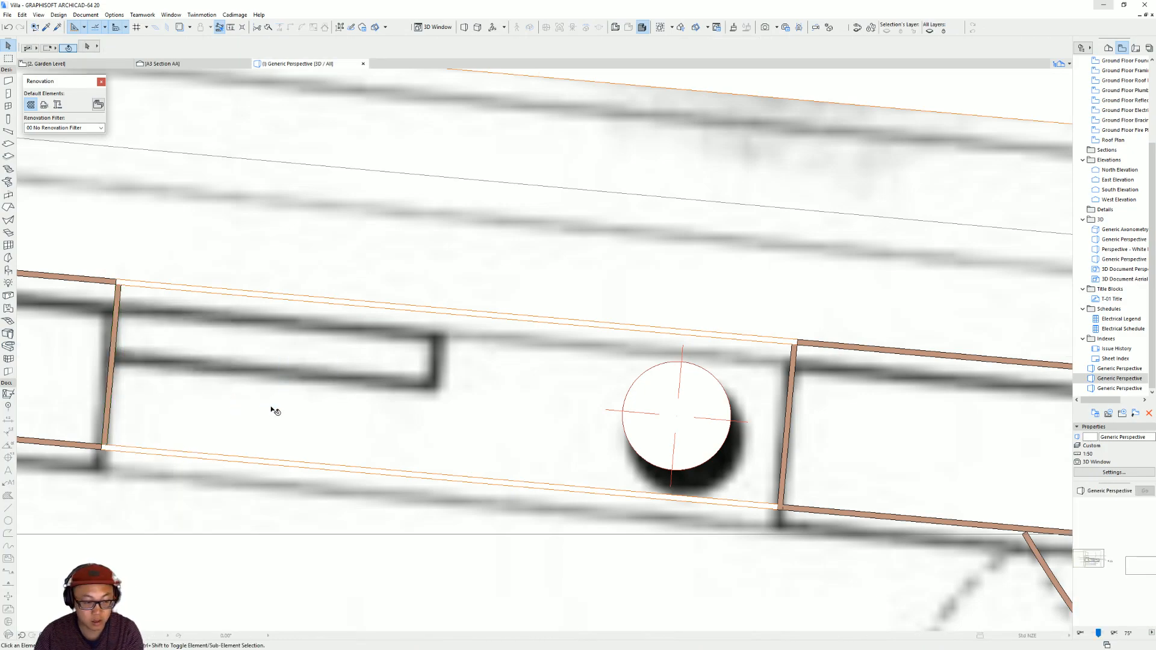
pyautogui.keyDown('shift'); pyautogui.moveTo(589, 428); pyautogui.dragTo(423, 417, button='middle'); pyautogui.keyUp('shift')
pyautogui.click(278, 401)
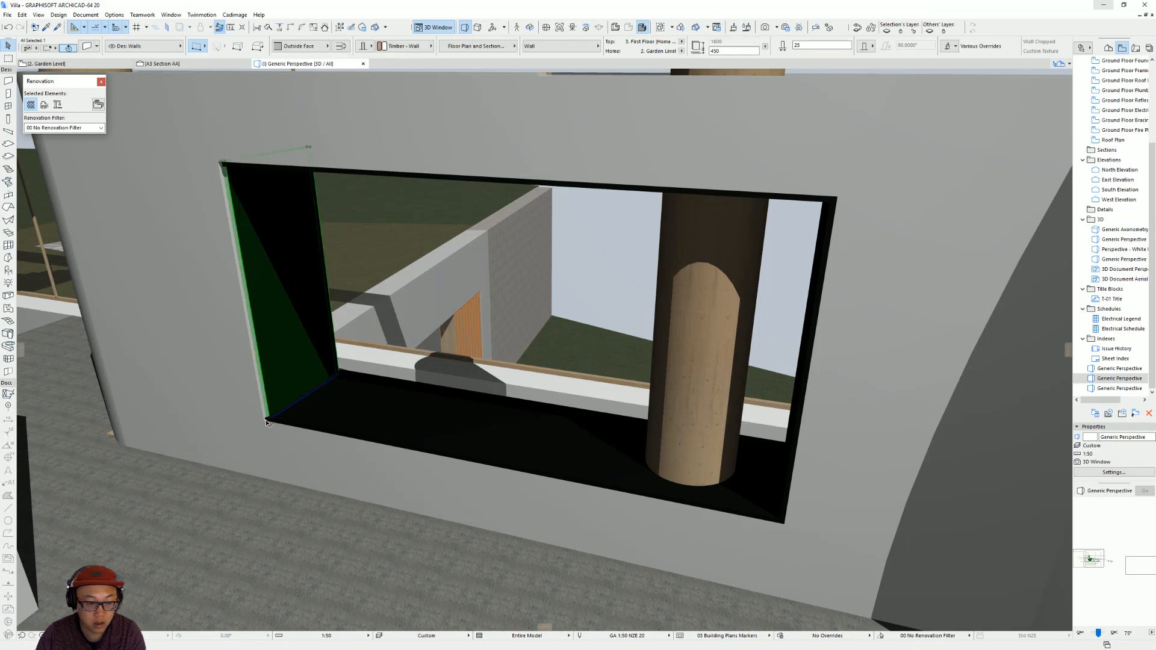
pyautogui.click(266, 420)
pyautogui.click(311, 462)
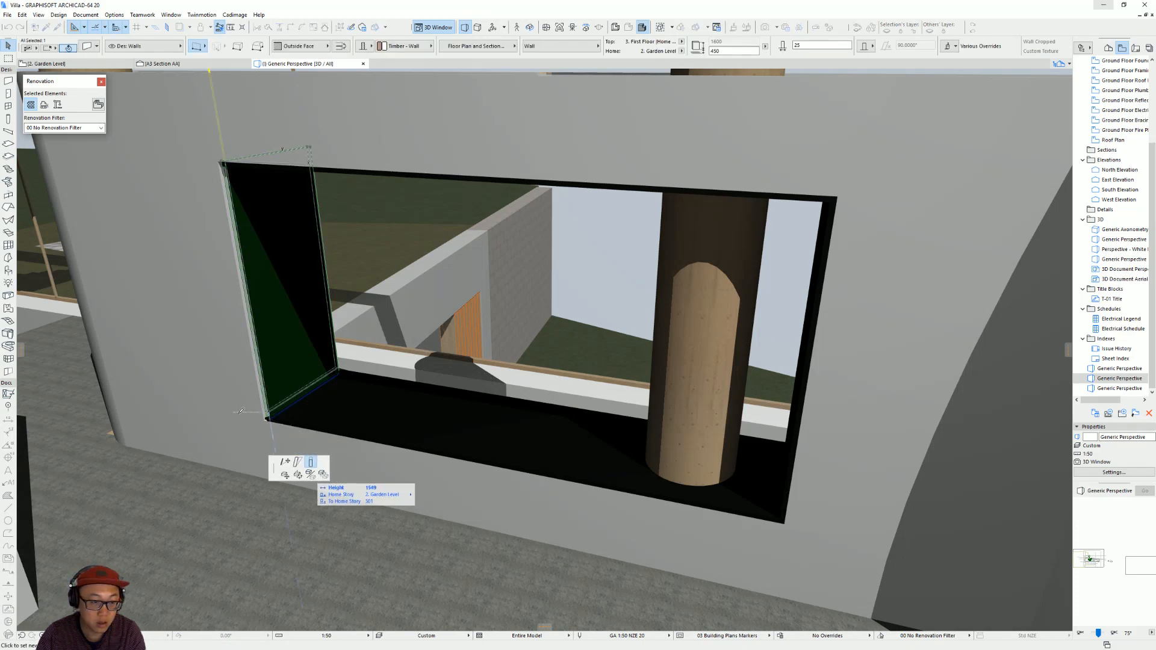
pyautogui.click(284, 462)
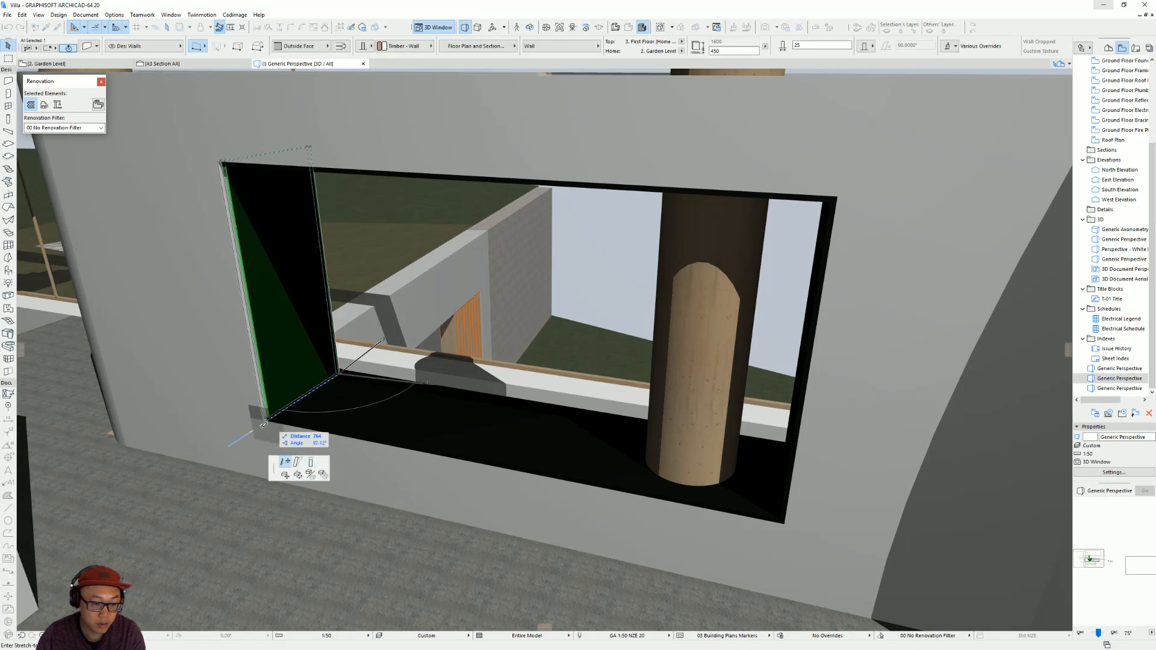
pyautogui.click(268, 420)
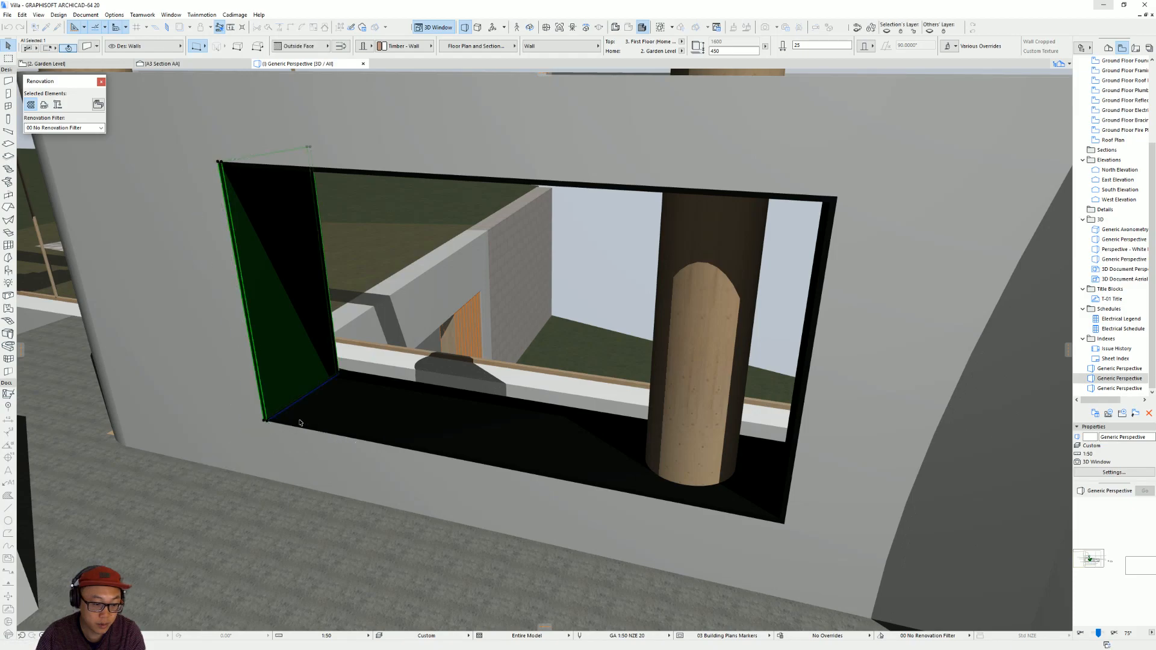
pyautogui.press('Escape')
pyautogui.moveTo(413, 389); pyautogui.dragTo(331, 393, button='middle')
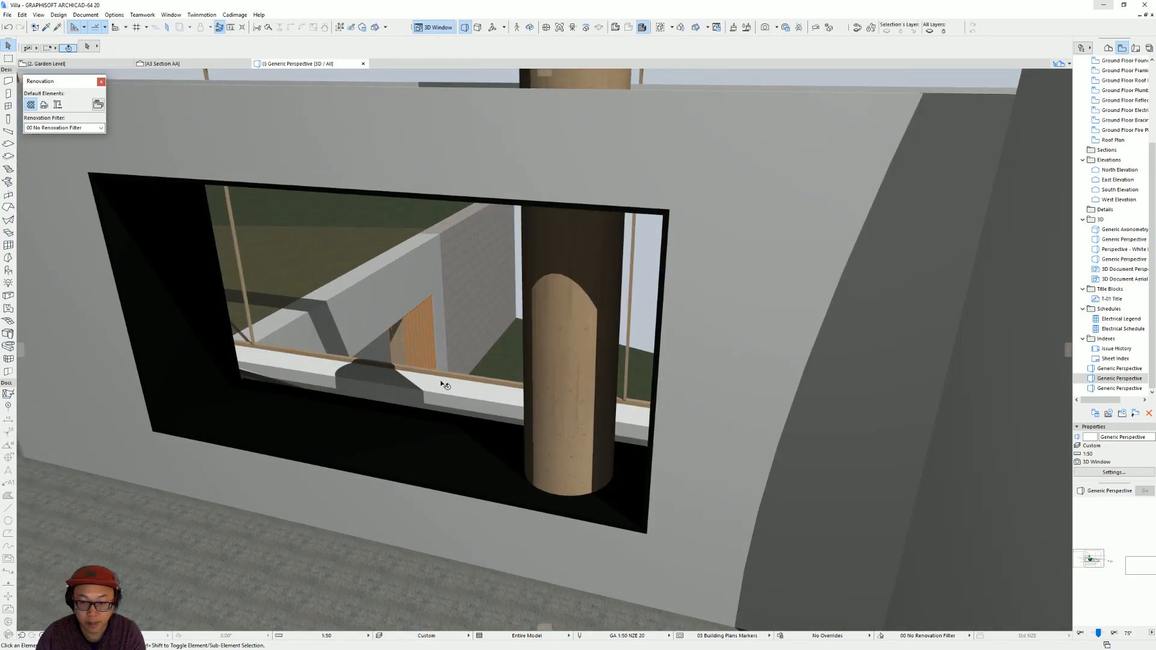
# On the Garden Level plan, try to stretch the same cross wall's upper end to the upper long wall's outer face.
pyautogui.press('F2')
pyautogui.scroll(-1, 304, 418)
pyautogui.moveTo(245, 415); pyautogui.dragTo(303, 430, button='middle')
pyautogui.scroll(4, 215, 333)
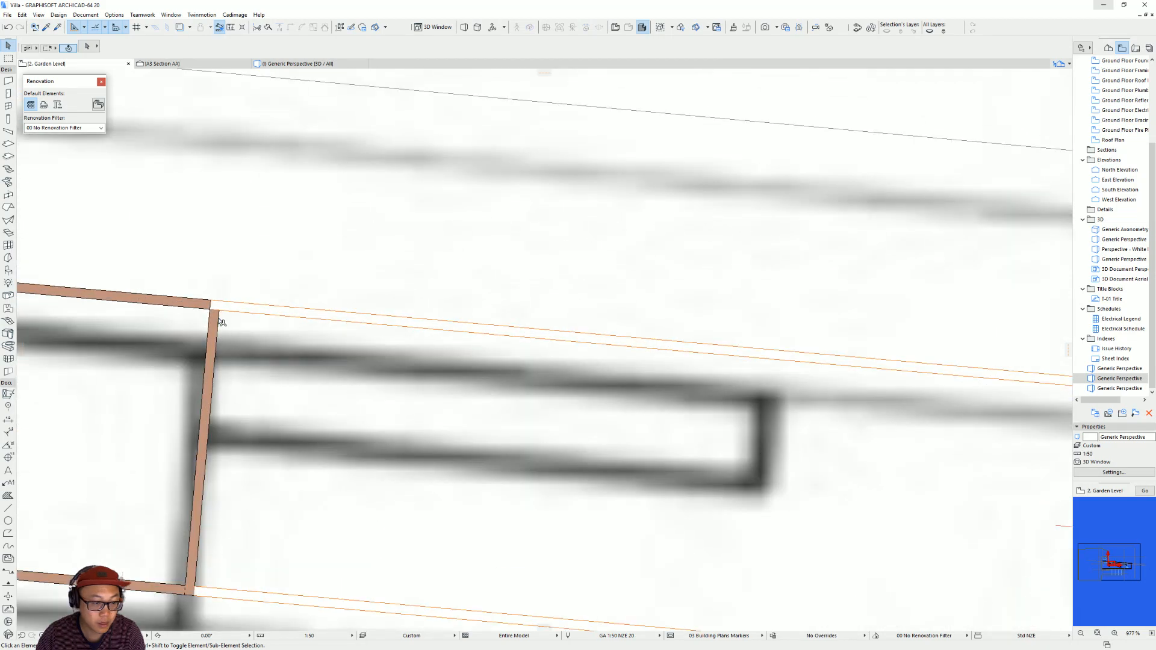
pyautogui.click(218, 312)
pyautogui.click(219, 311)
pyautogui.click(220, 301)
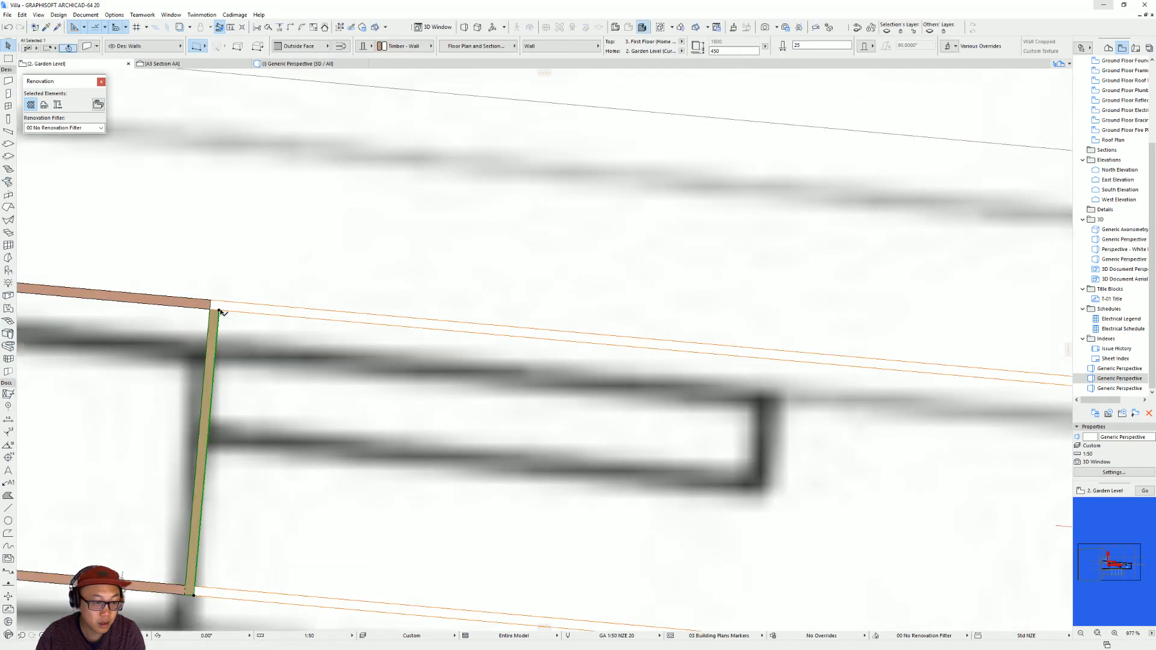
pyautogui.click(221, 313)
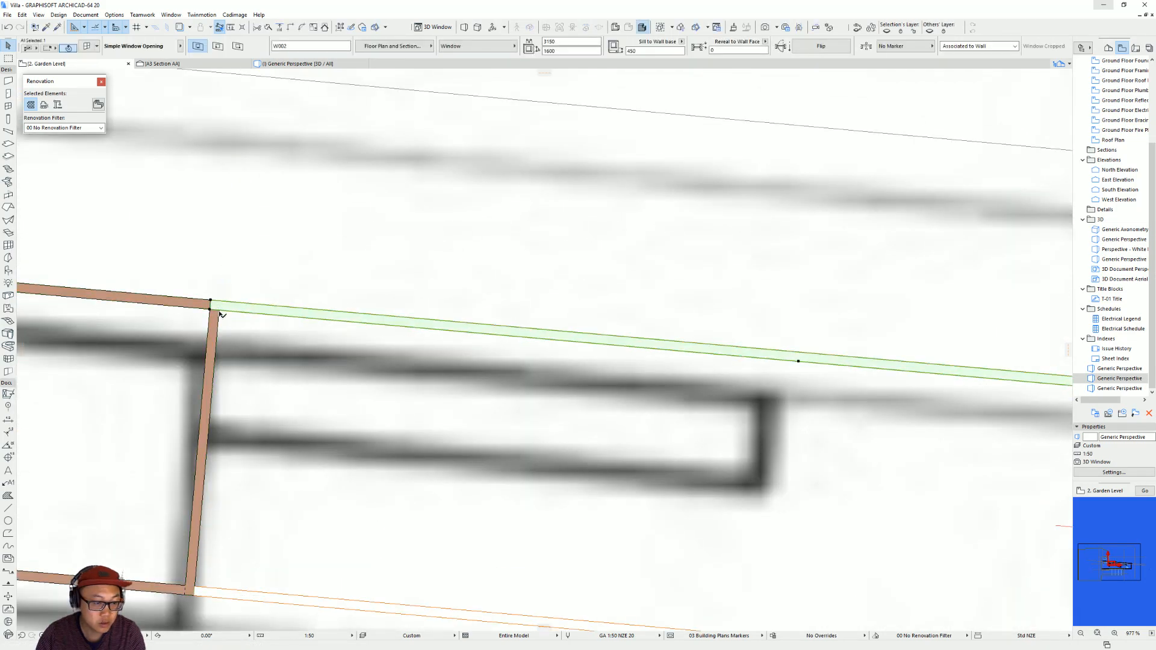
pyautogui.click(220, 314)
pyautogui.click(218, 307)
pyautogui.click(223, 296)
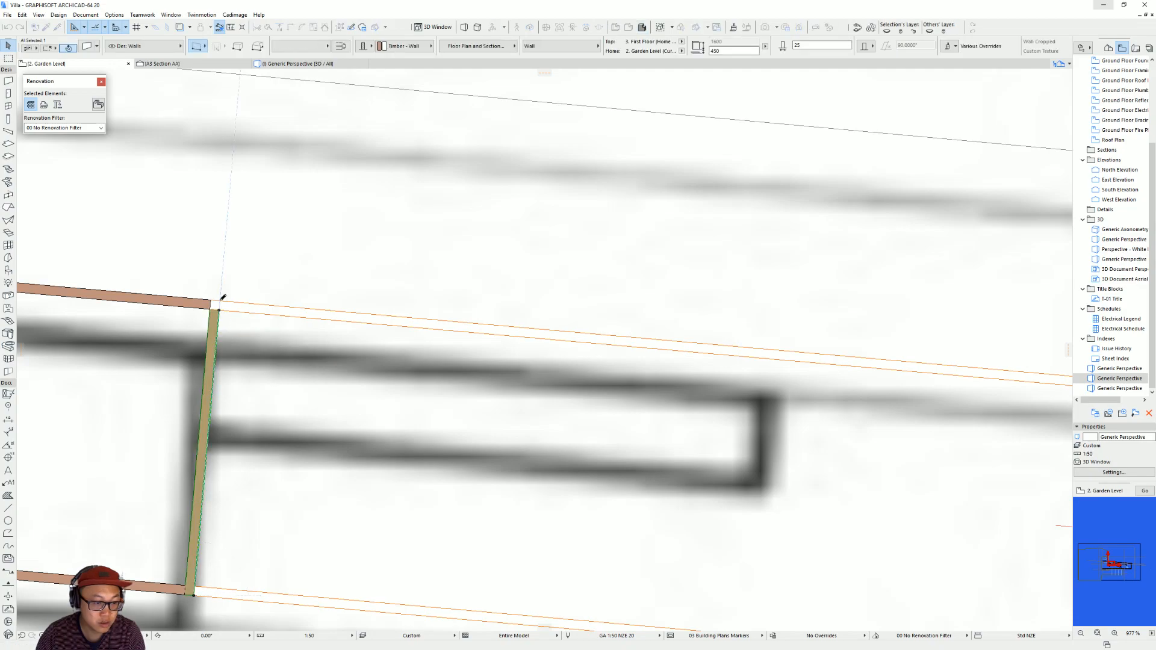
pyautogui.press('Escape')
# In 3D from the opposite side, stretch the same cross wall's other end to the long wall's outer face.
pyautogui.press('F3')
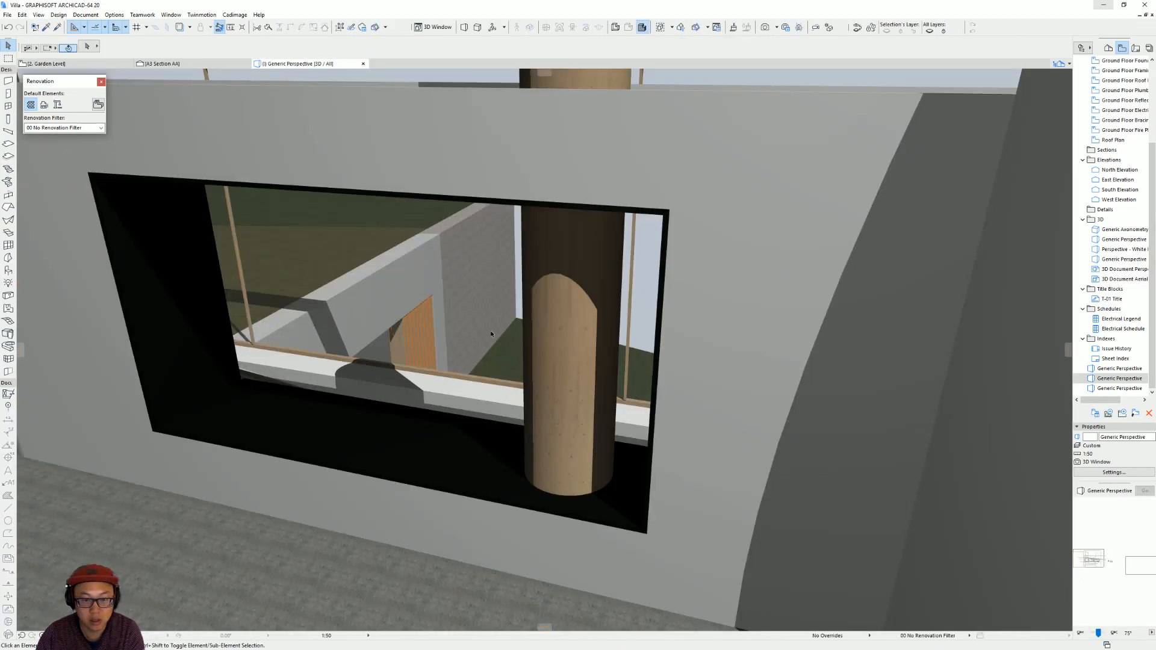
pyautogui.keyDown('shift'); pyautogui.moveTo(568, 340); pyautogui.dragTo(692, 274, button='middle'); pyautogui.keyUp('shift')
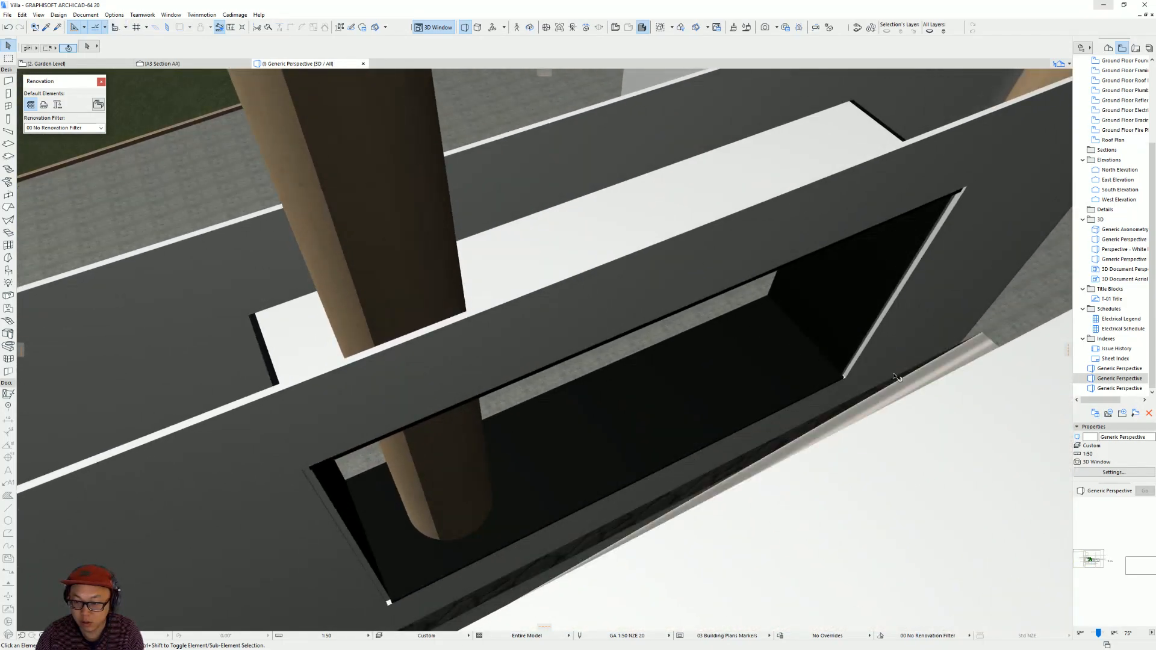
pyautogui.scroll(4, 840, 357)
pyautogui.click(824, 370)
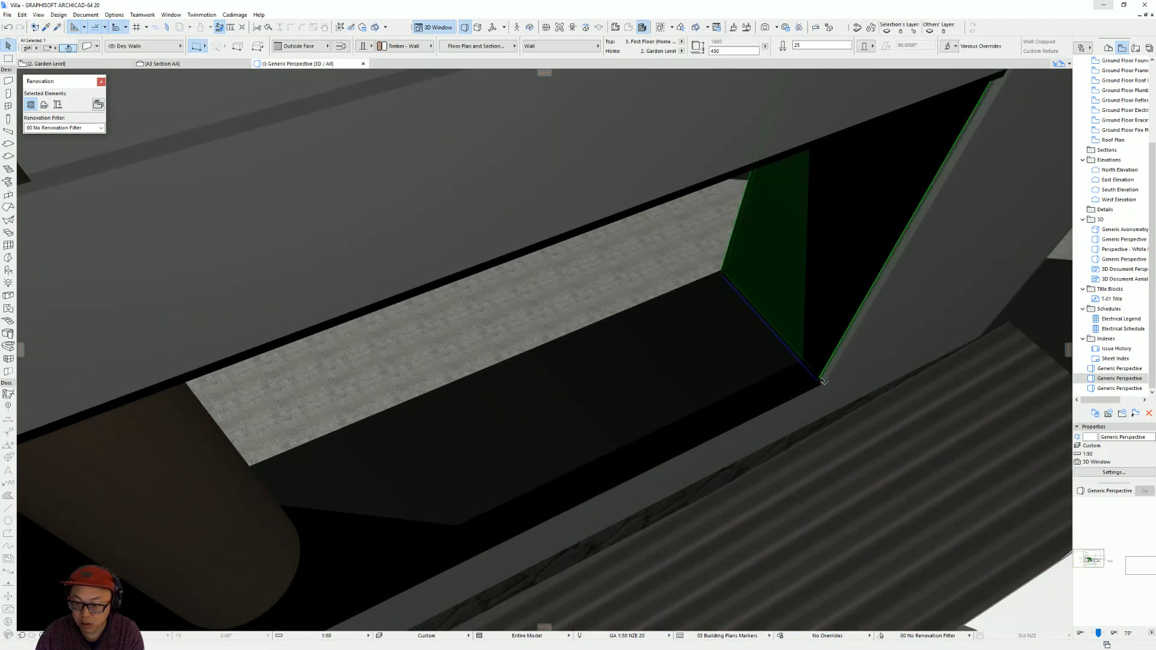
pyautogui.click(823, 381)
pyautogui.press('Escape')
pyautogui.click(819, 379)
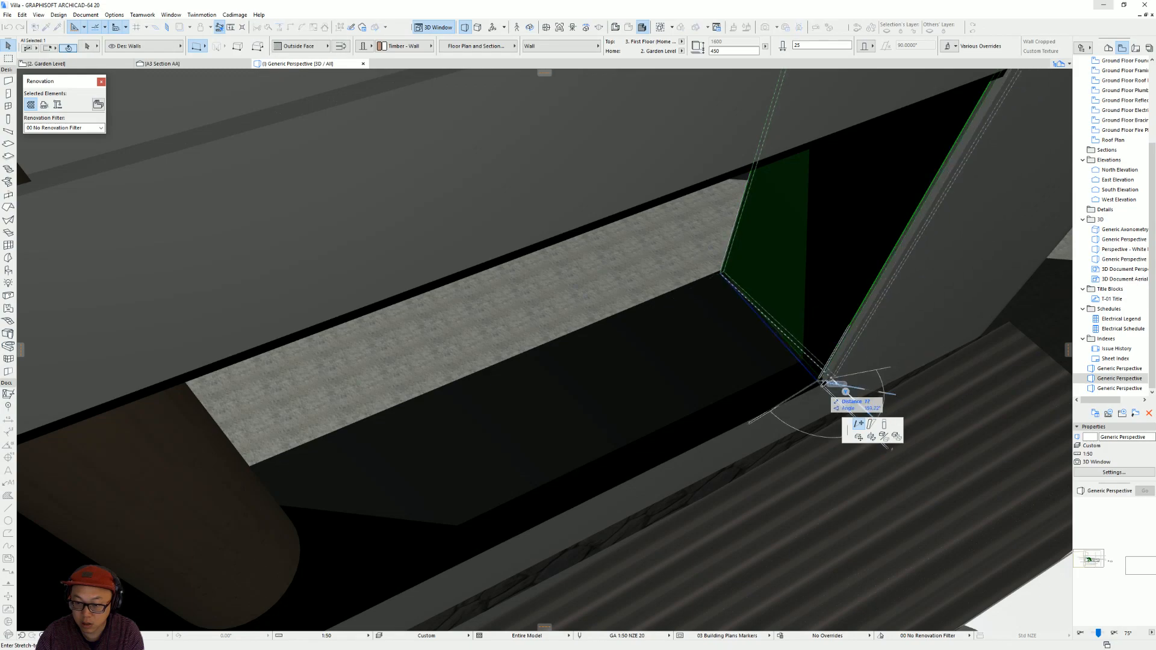
pyautogui.click(824, 383)
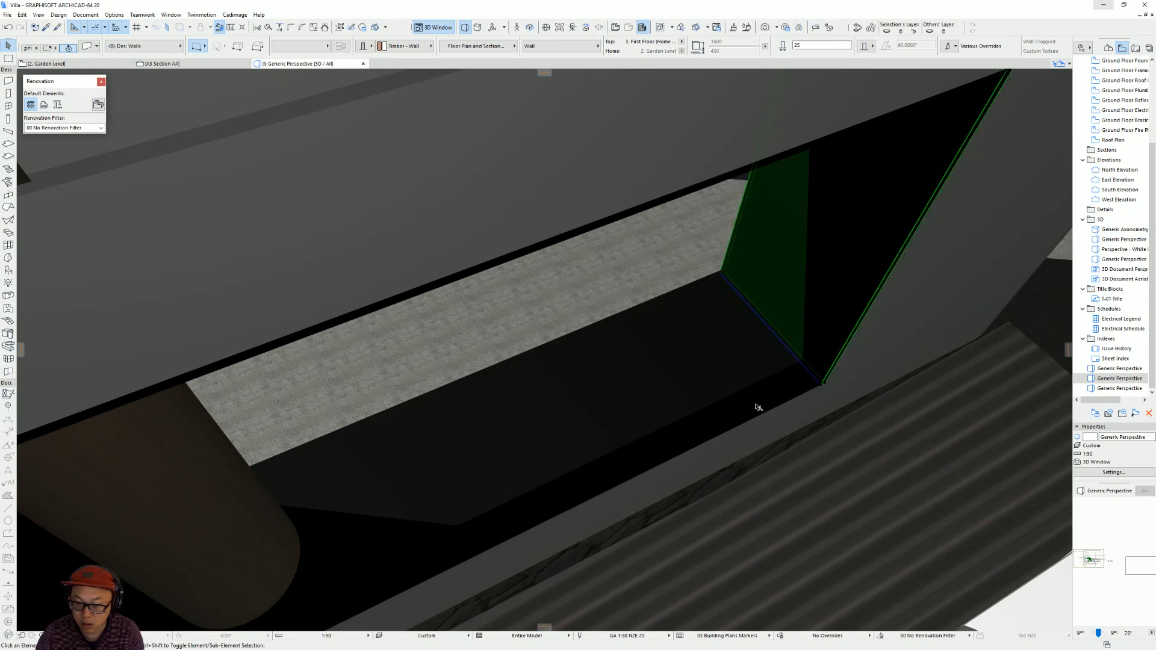
pyautogui.press('Escape')
# Bring the end of the cross wall beside the column flush with the long wall's outer face.
pyautogui.scroll(-3, 795, 391)
pyautogui.keyDown('shift'); pyautogui.moveTo(630, 477); pyautogui.dragTo(439, 479, button='middle'); pyautogui.keyUp('shift')
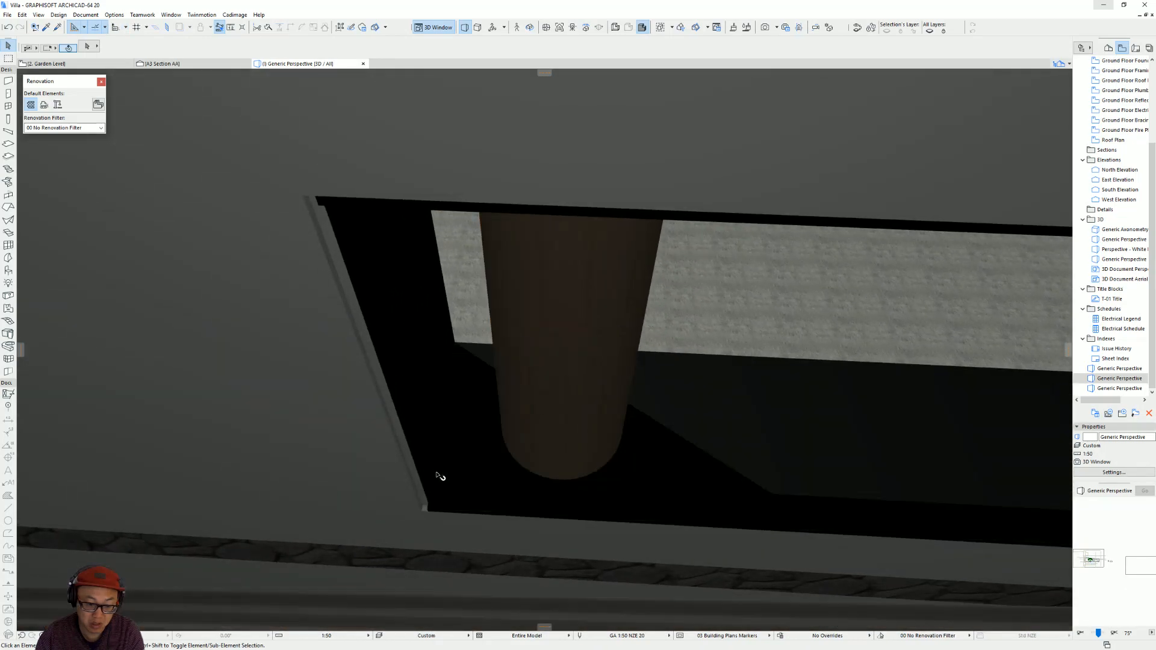
pyautogui.click(424, 507)
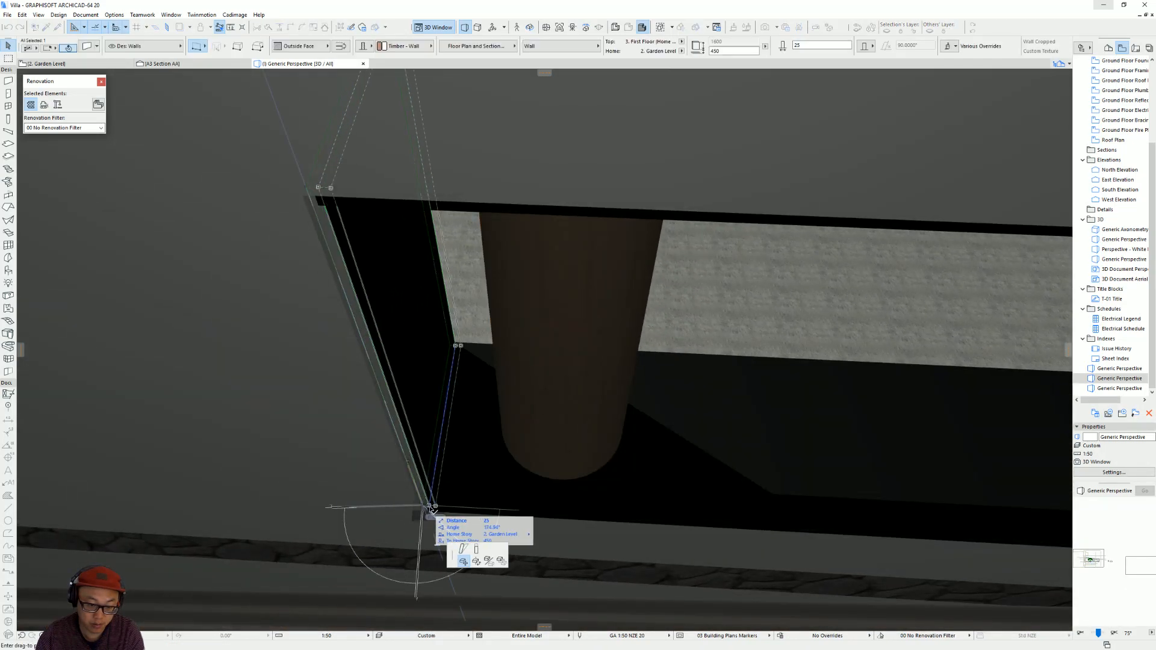
pyautogui.click(431, 511)
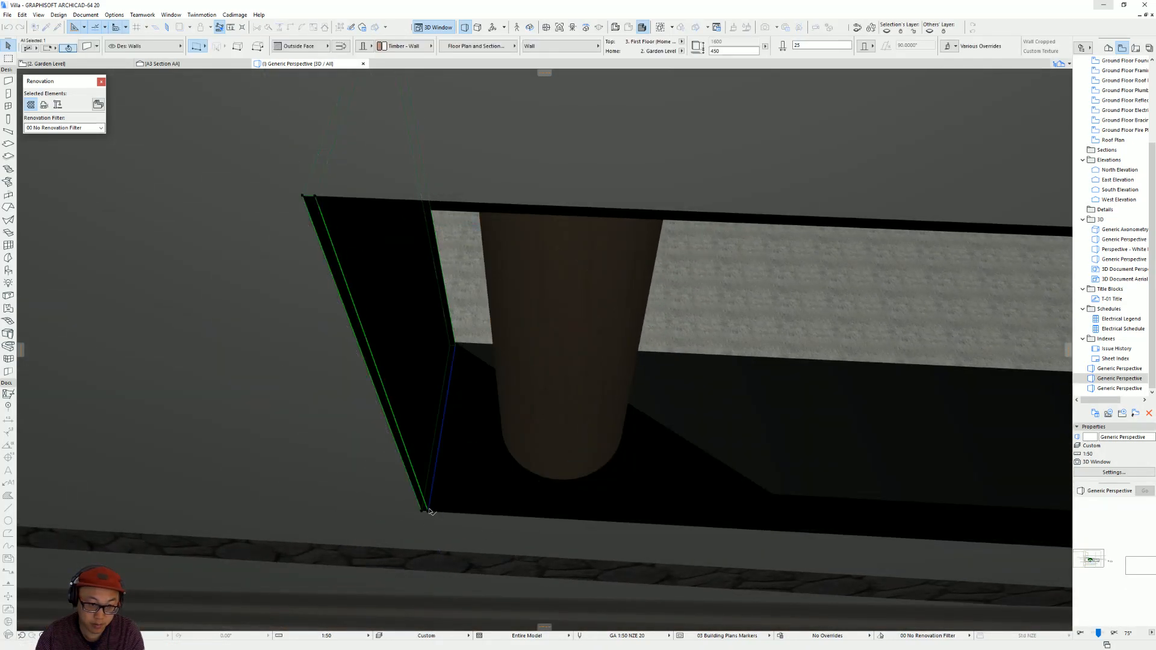
pyautogui.press('Escape')
# Try to multiply the wide opening's bottom slab upward inside the opening with the Elevate and Distribute options.
pyautogui.scroll(-3, 666, 439)
pyautogui.keyDown('shift'); pyautogui.moveTo(667, 439); pyautogui.dragTo(571, 384, button='middle'); pyautogui.keyUp('shift')
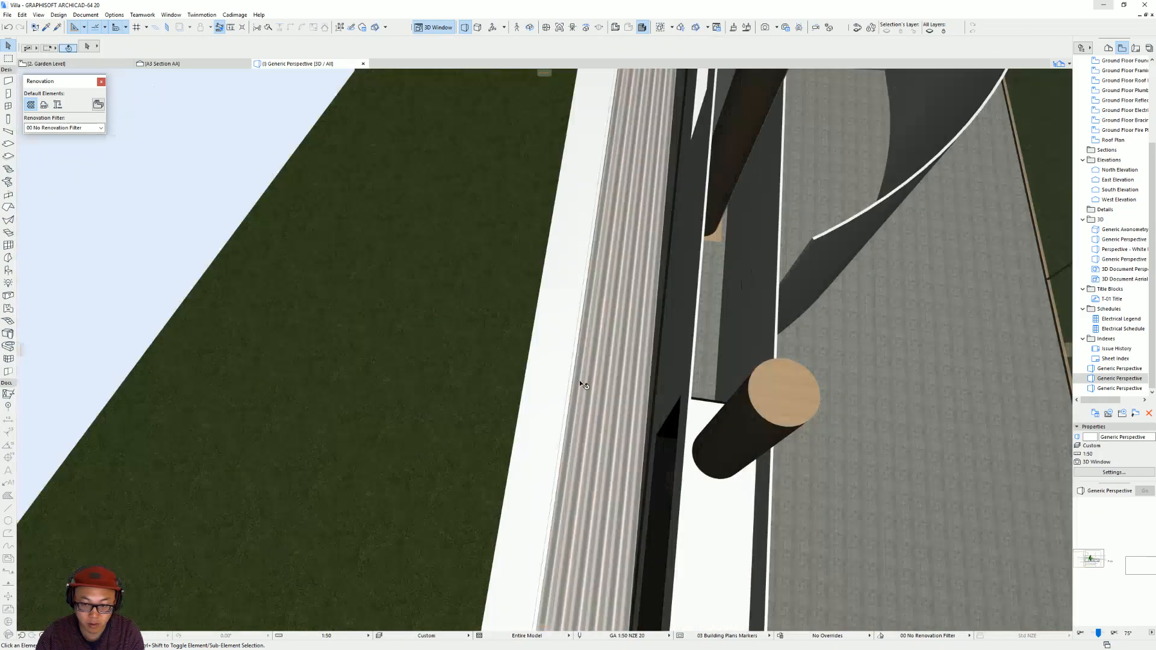
pyautogui.scroll(-3, 681, 353)
pyautogui.keyDown('shift'); pyautogui.moveTo(700, 348); pyautogui.dragTo(383, 291, button='middle'); pyautogui.keyUp('shift')
pyautogui.scroll(10, 532, 352)
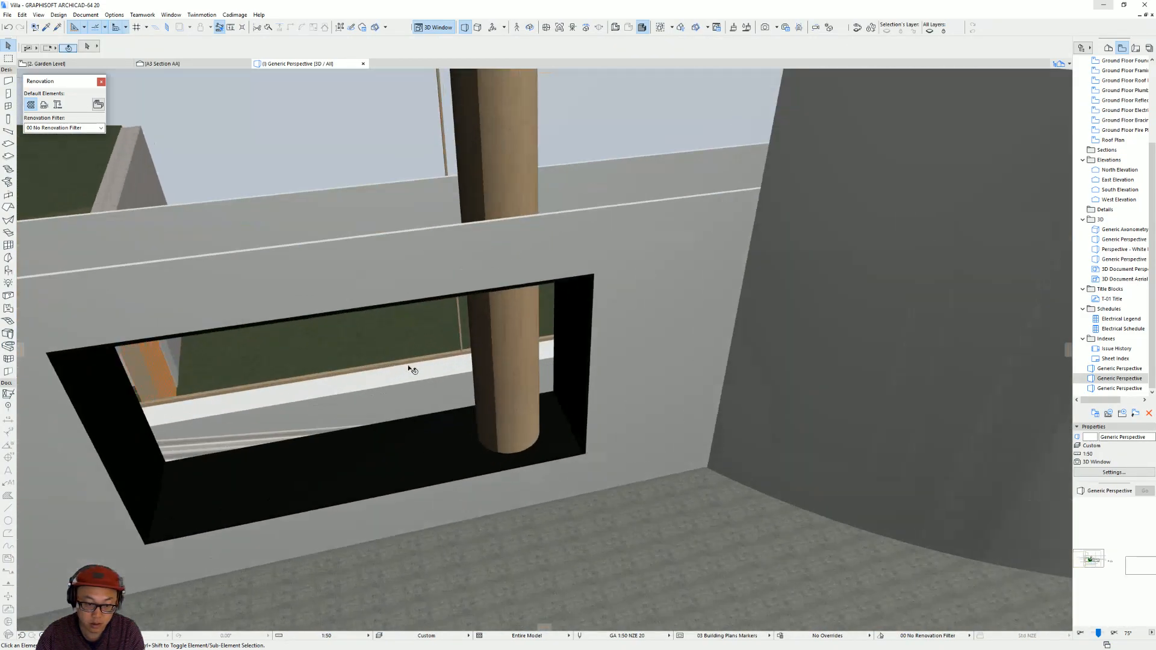
pyautogui.keyDown('shift'); pyautogui.moveTo(409, 369); pyautogui.dragTo(777, 318, button='middle'); pyautogui.keyUp('shift')
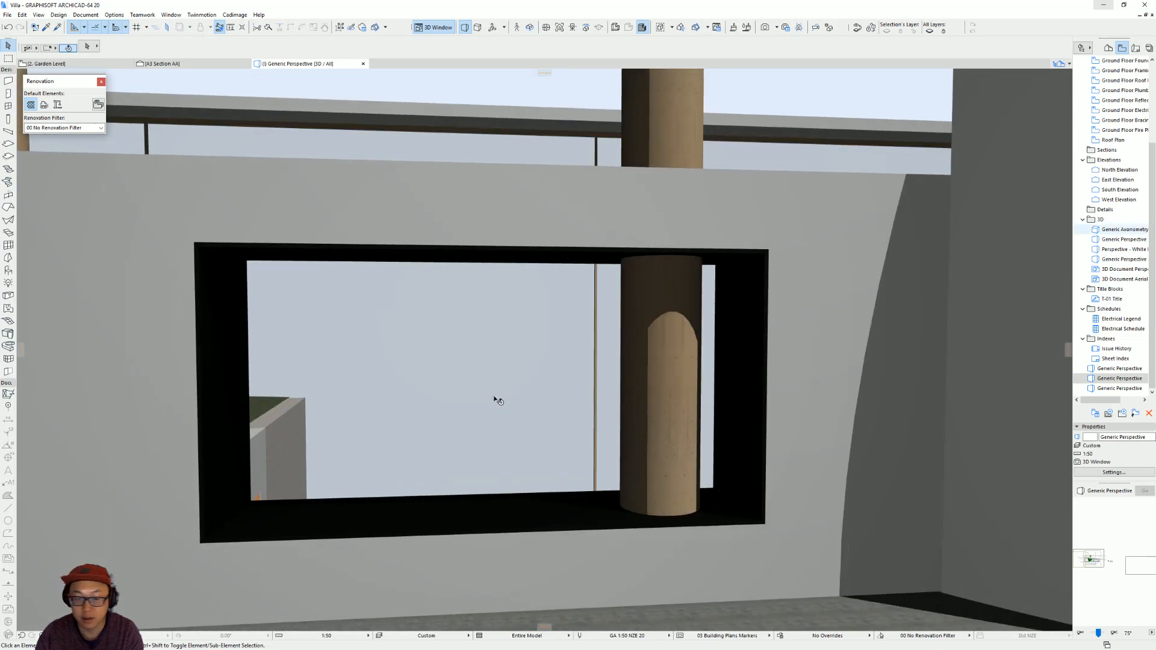
pyautogui.click(558, 526)
pyautogui.click(762, 524)
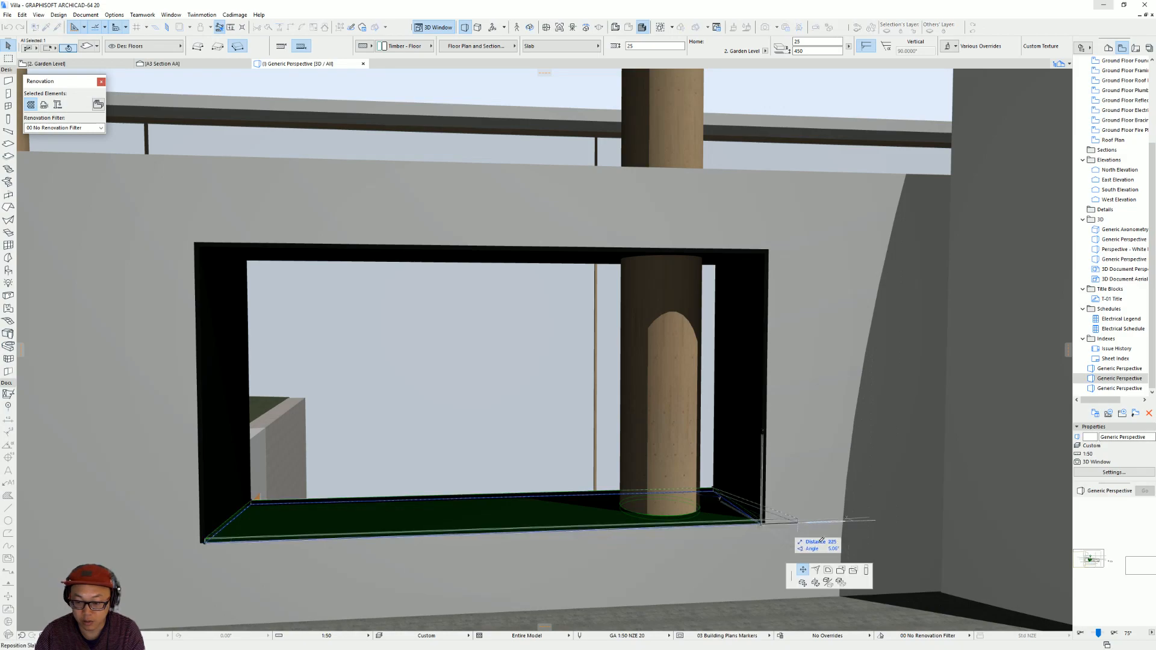
pyautogui.click(841, 581)
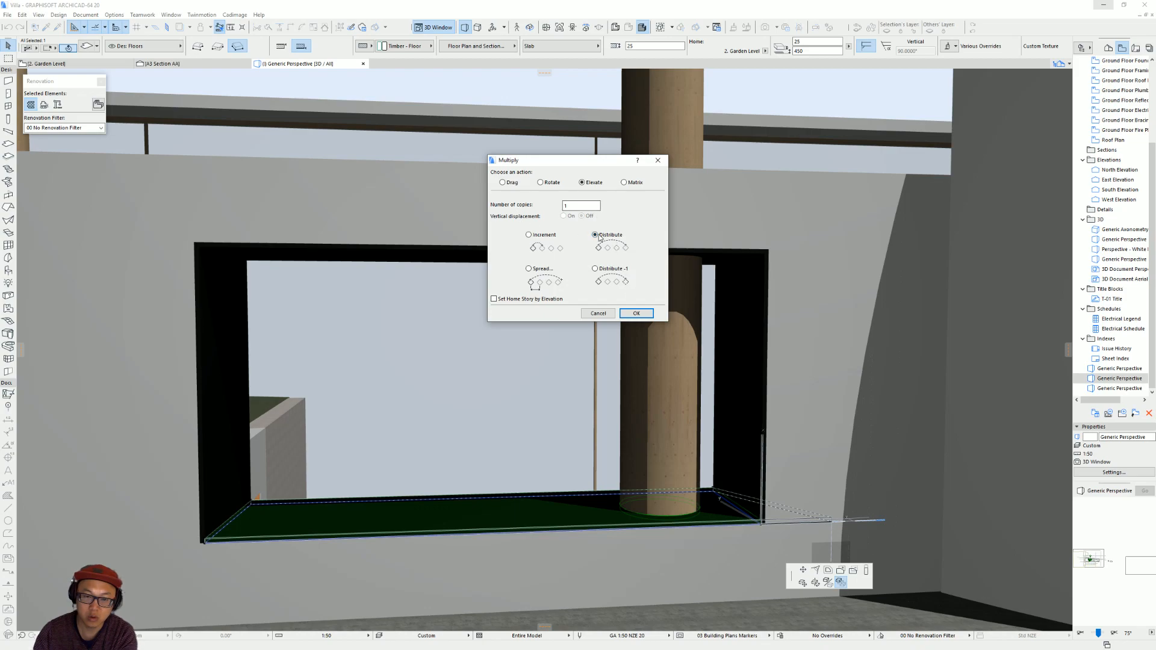
pyautogui.click(637, 314)
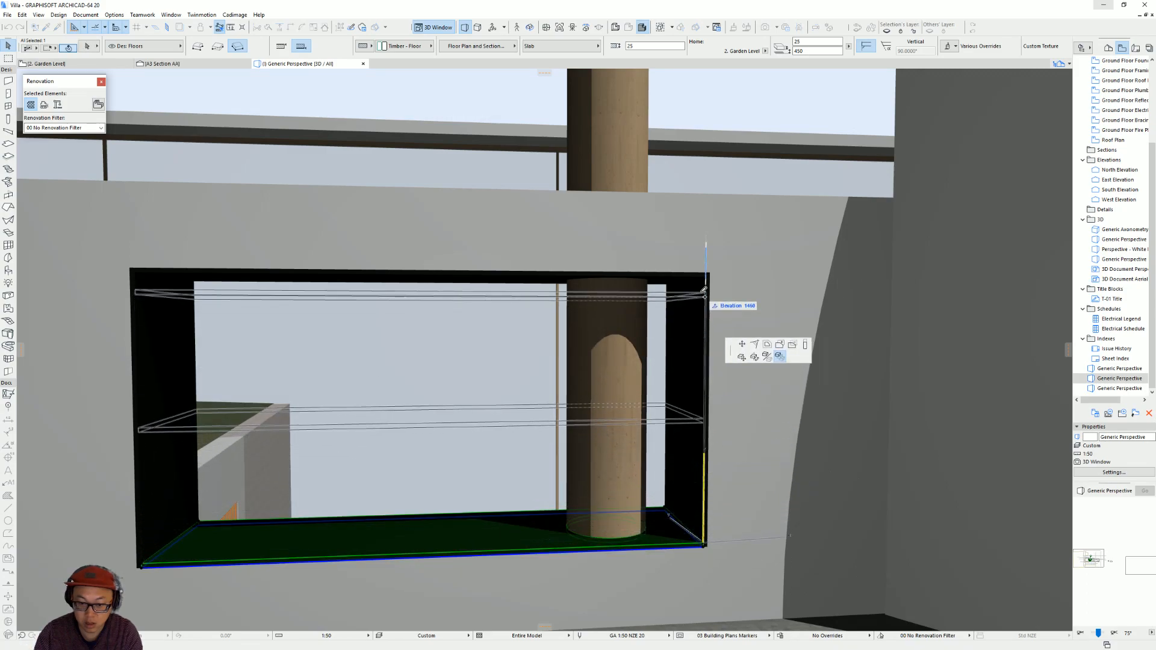
pyautogui.press('Escape')
# Multiply the wide opening's bottom slab into three copies up to the opening's top corner, using Elevate with Distribute -1.
pyautogui.click(703, 546)
pyautogui.click(781, 599)
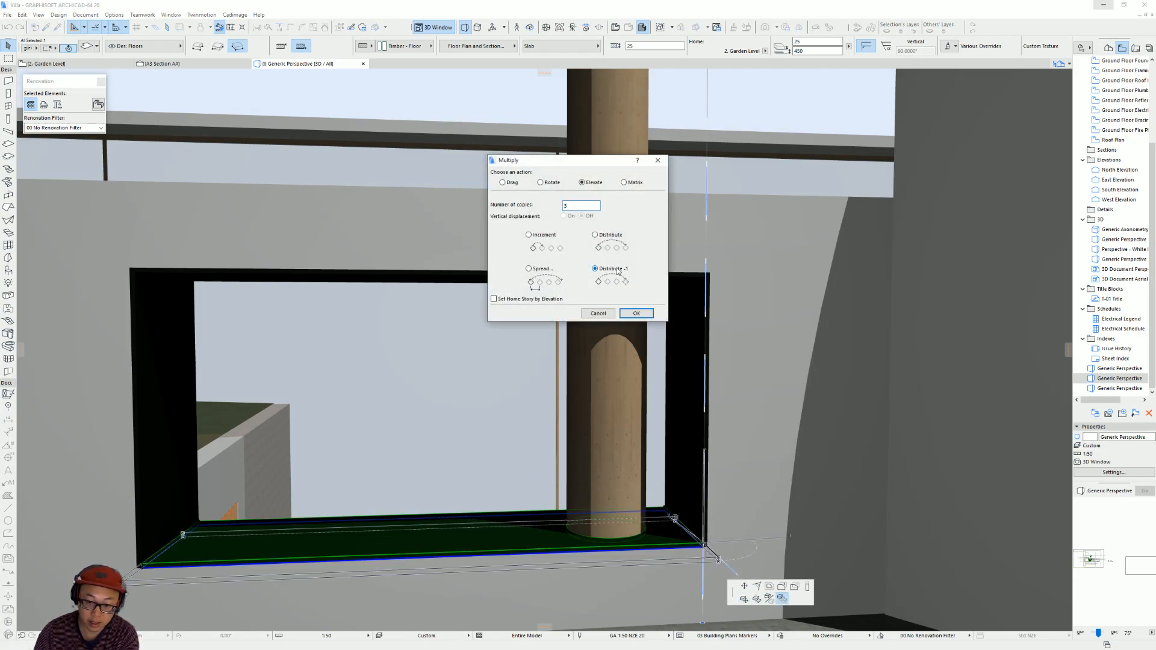
pyautogui.click(635, 312)
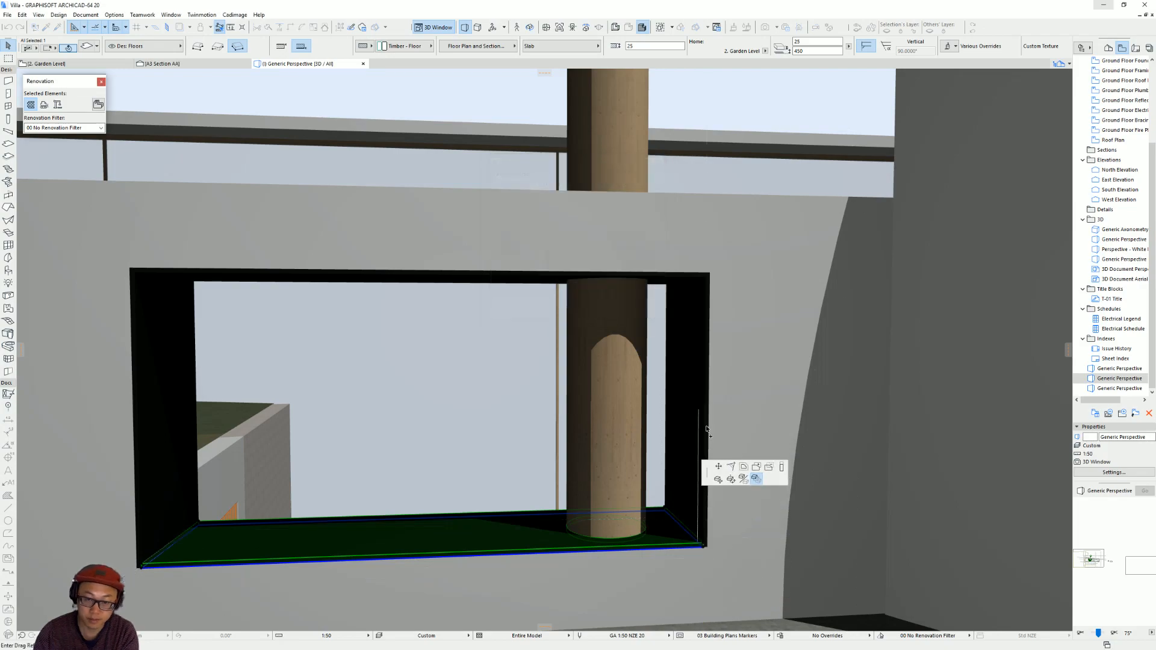
pyautogui.click(704, 547)
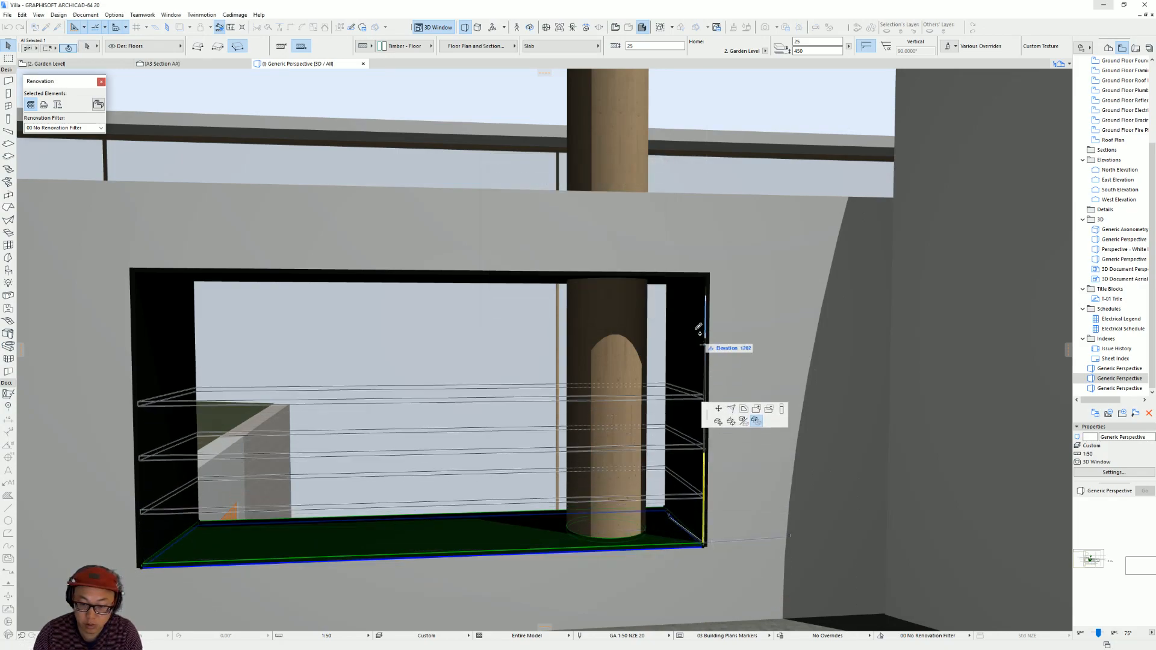
pyautogui.click(707, 273)
# Examine the three shelves in 3D and compare them with the bookshelf in the browser's reference interior photo.
pyautogui.moveTo(515, 430)
pyautogui.keyDown('shift'); pyautogui.mouseDown(button='middle')
pyautogui.moveTo(568, 444)
pyautogui.moveTo(604, 405)
pyautogui.moveTo(516, 408)
pyautogui.moveTo(534, 423)
pyautogui.mouseUp(button='middle'); pyautogui.keyUp('shift')
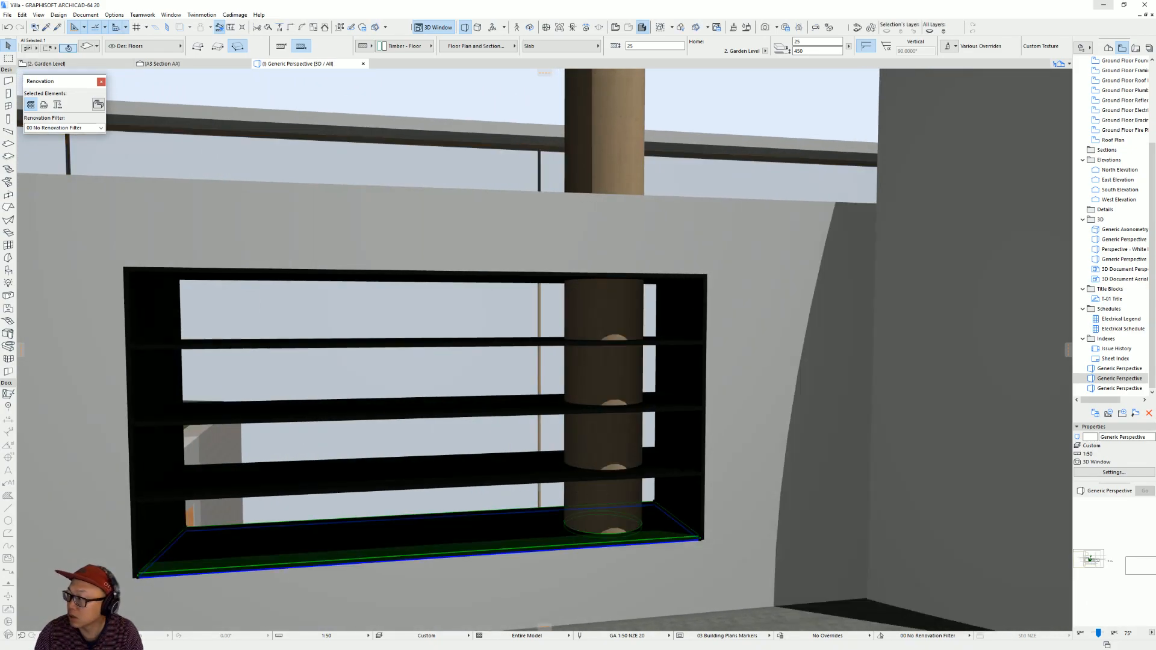
pyautogui.keyDown('shift'); pyautogui.moveTo(581, 395); pyautogui.dragTo(604, 411, button='middle'); pyautogui.keyUp('shift')
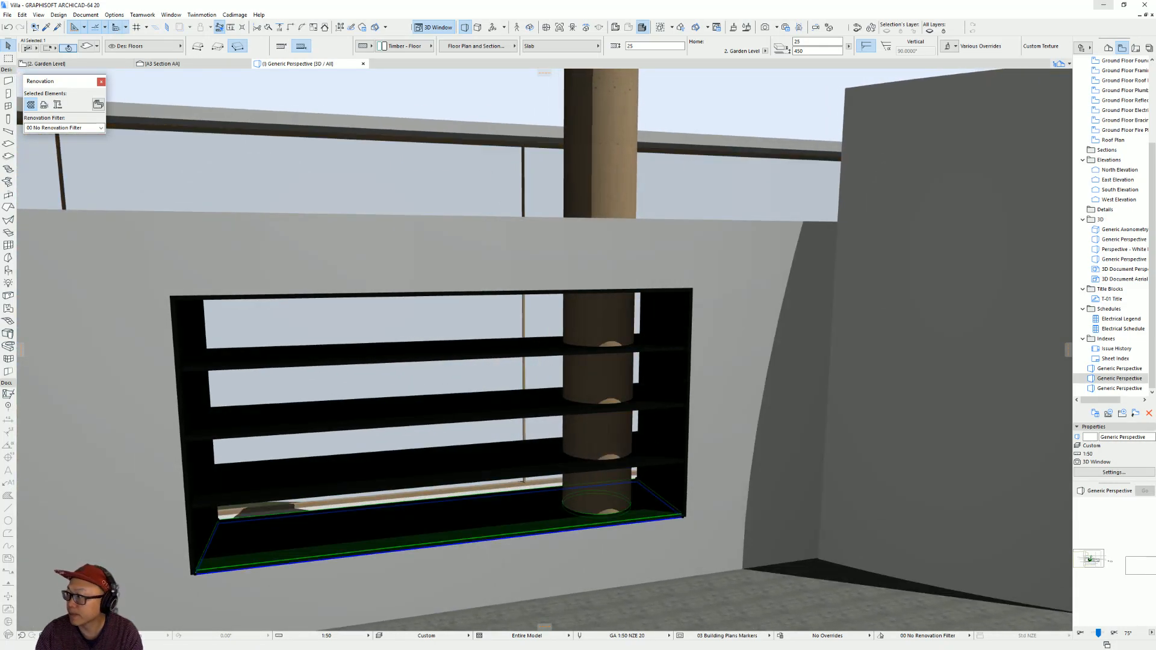
pyautogui.click(1104, 5)
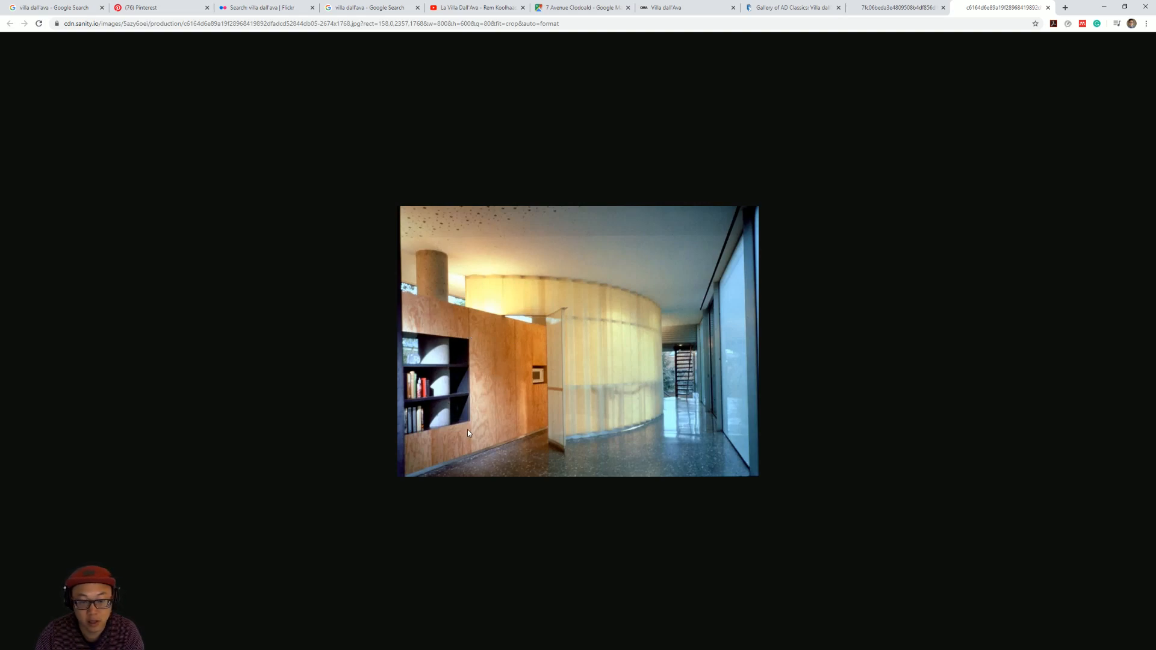
pyautogui.click(1106, 4)
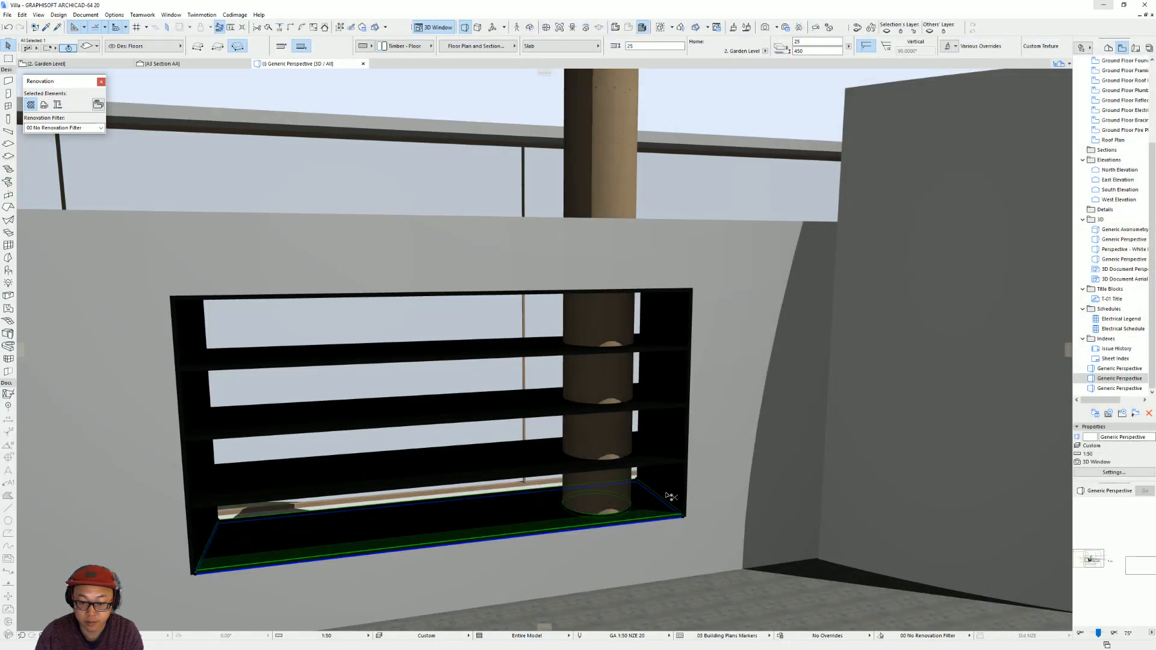
# Undo the three shelf copies and multiply the bottom slab into two evenly spaced shelves up to the opening's top, using Elevate with Distribute -1.
pyautogui.click(686, 517)
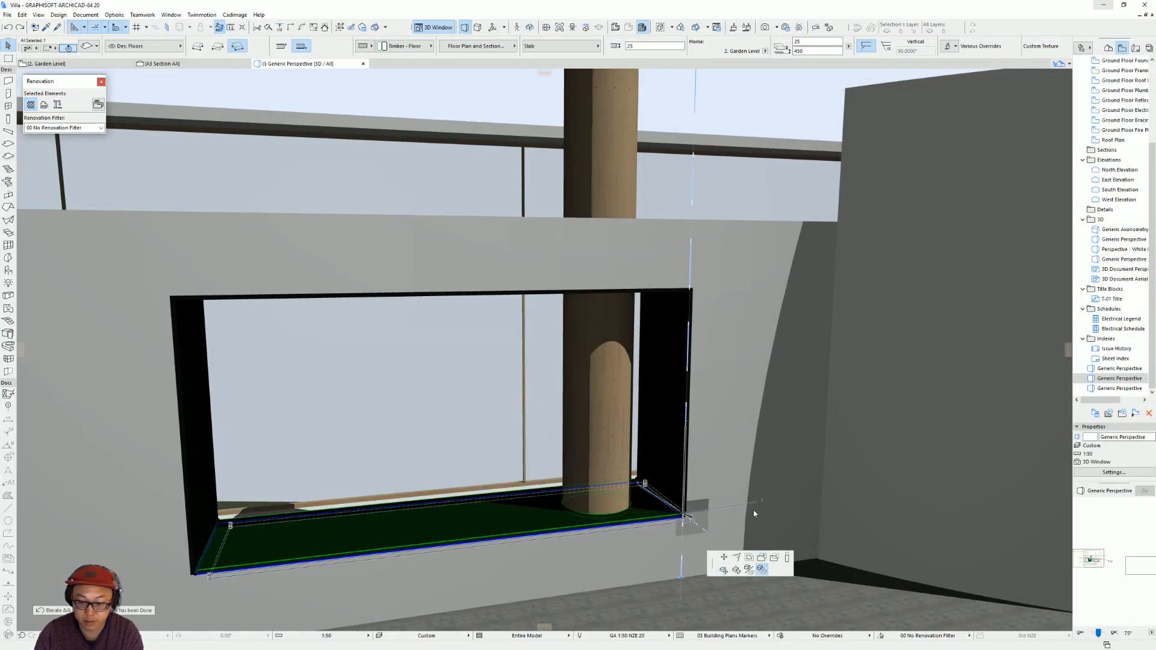
pyautogui.hotkey('ctrl', 'u')
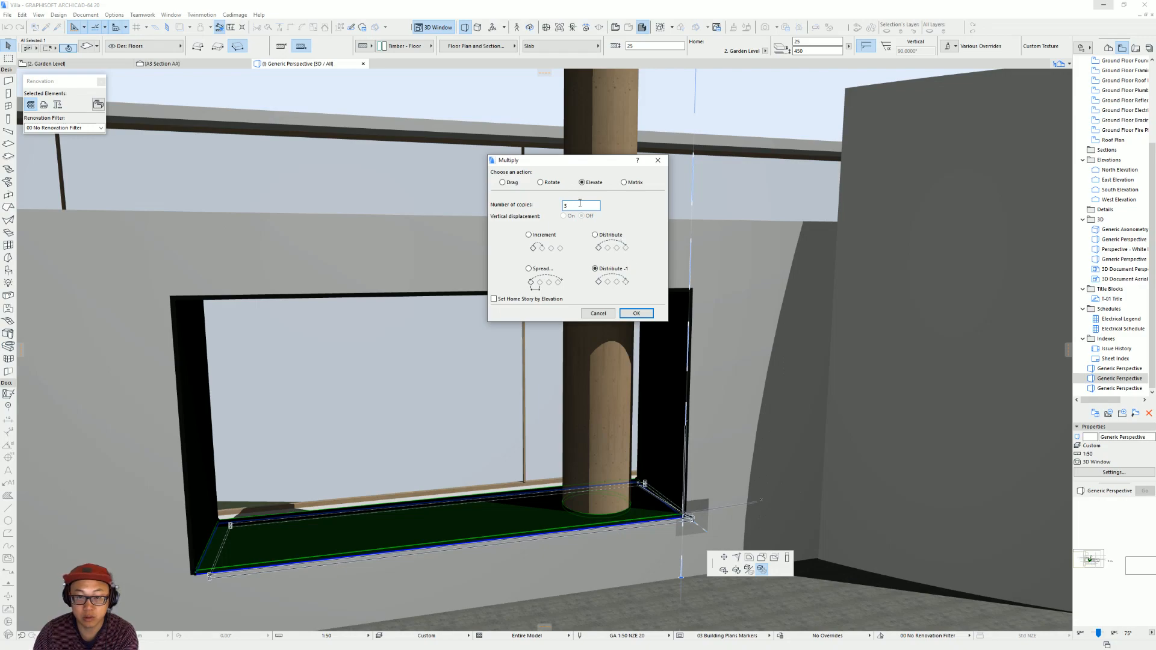
pyautogui.click(637, 314)
pyautogui.click(686, 516)
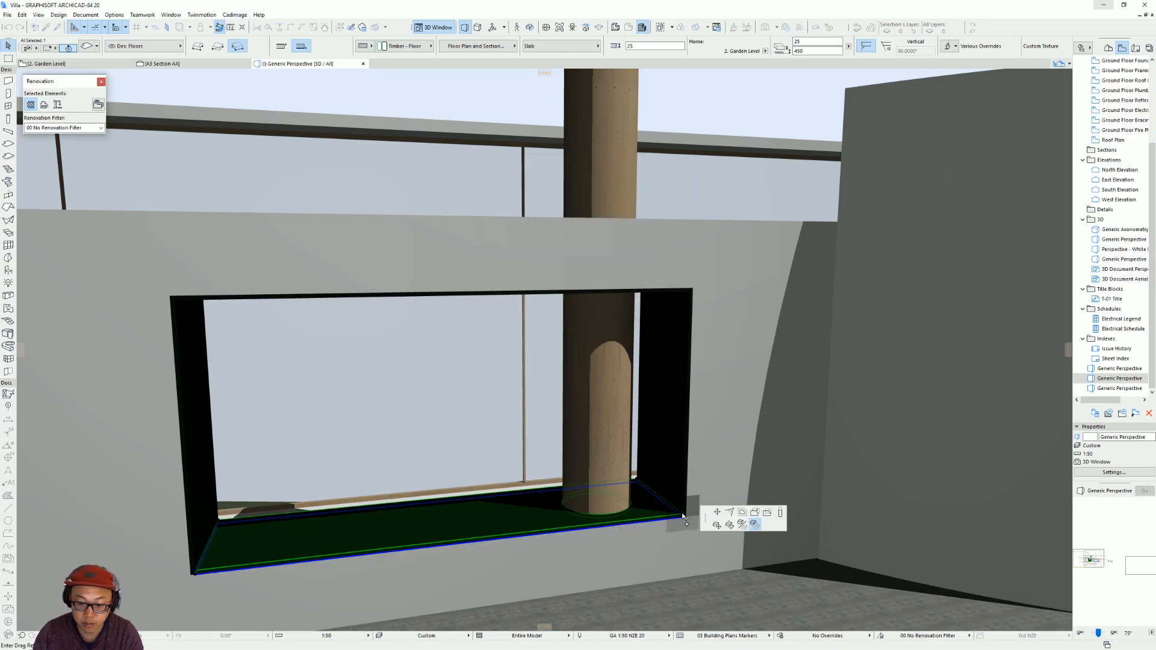
pyautogui.click(695, 285)
pyautogui.press('Escape')
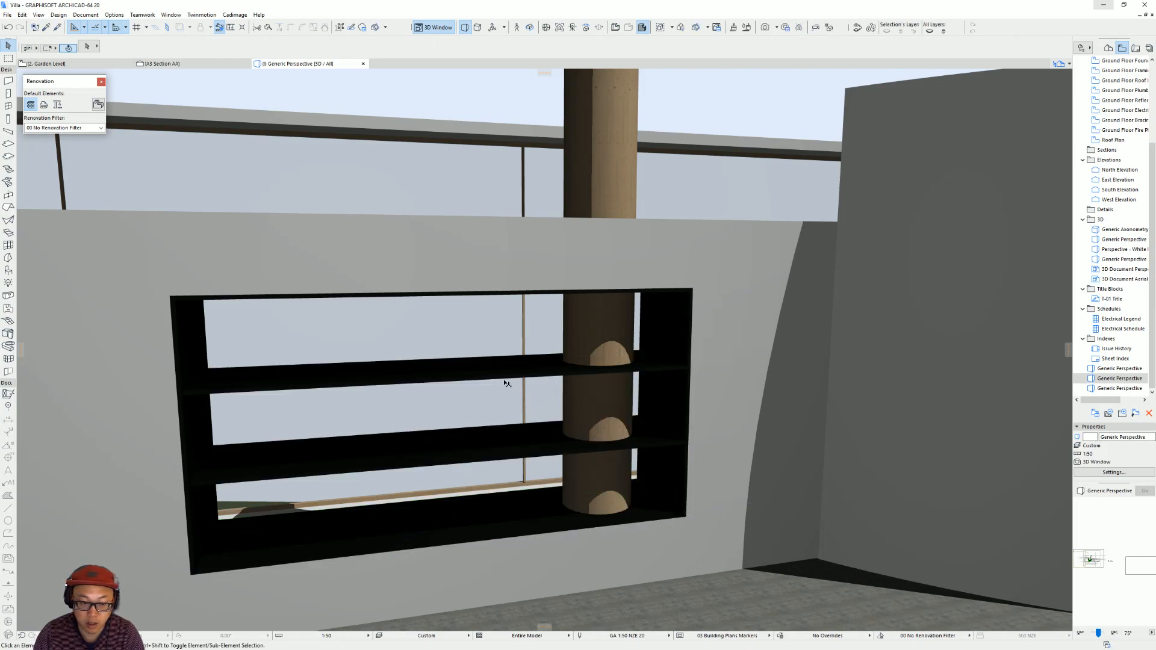
# Set the thickness of both intermediate shelf slabs in the wide opening to 50 mm.
pyautogui.keyDown('shift'); pyautogui.click(473, 379); pyautogui.keyUp('shift')
pyautogui.keyDown('shift'); pyautogui.click(480, 460); pyautogui.keyUp('shift')
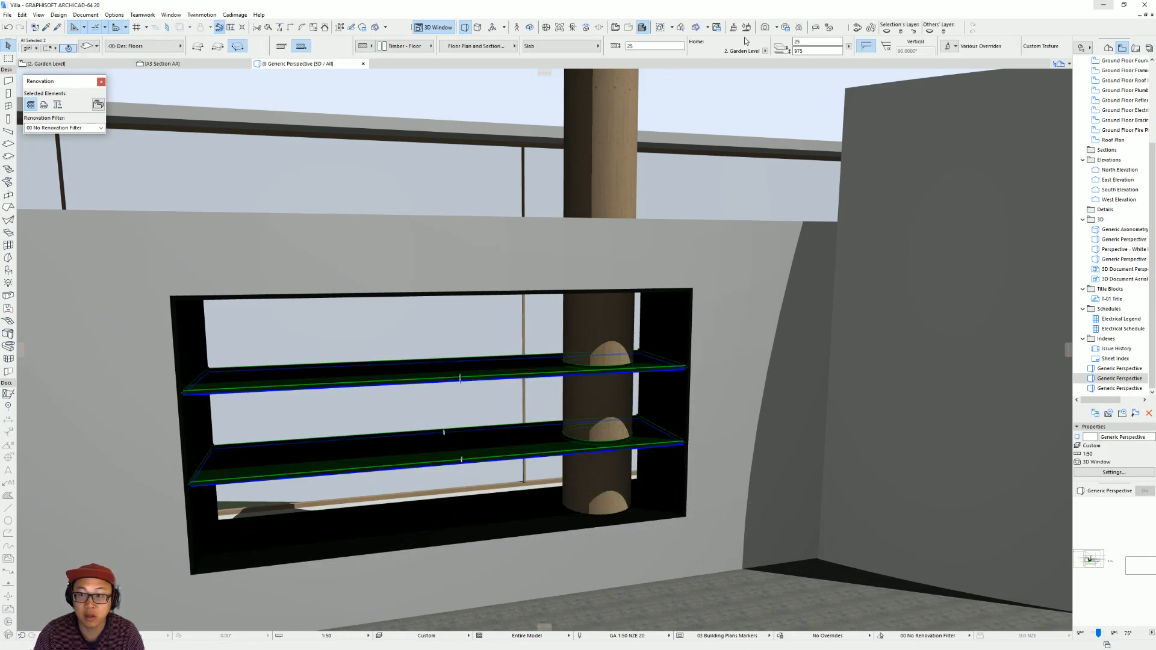
pyautogui.click(643, 50)
pyautogui.write('5')
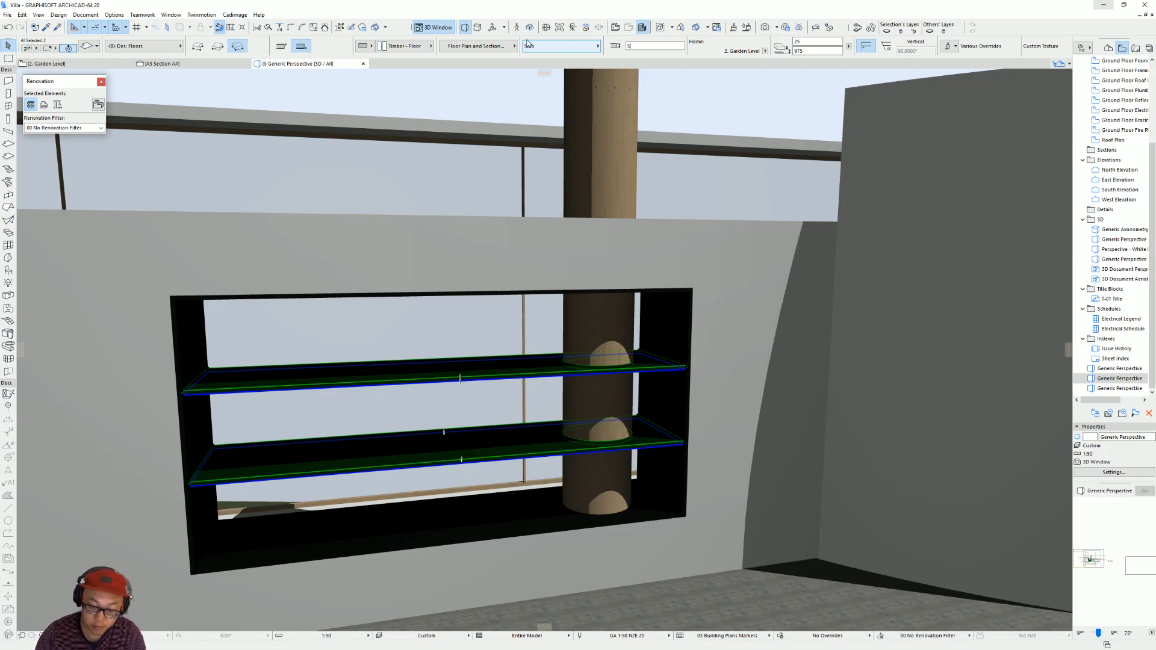
pyautogui.write('0')
pyautogui.press('Return')
pyautogui.press('Escape')
# Select both intermediate shelves again and examine them in 3D against the browser's reference interior photo.
pyautogui.keyDown('shift'); pyautogui.moveTo(530, 359); pyautogui.dragTo(490, 339, button='middle'); pyautogui.keyUp('shift')
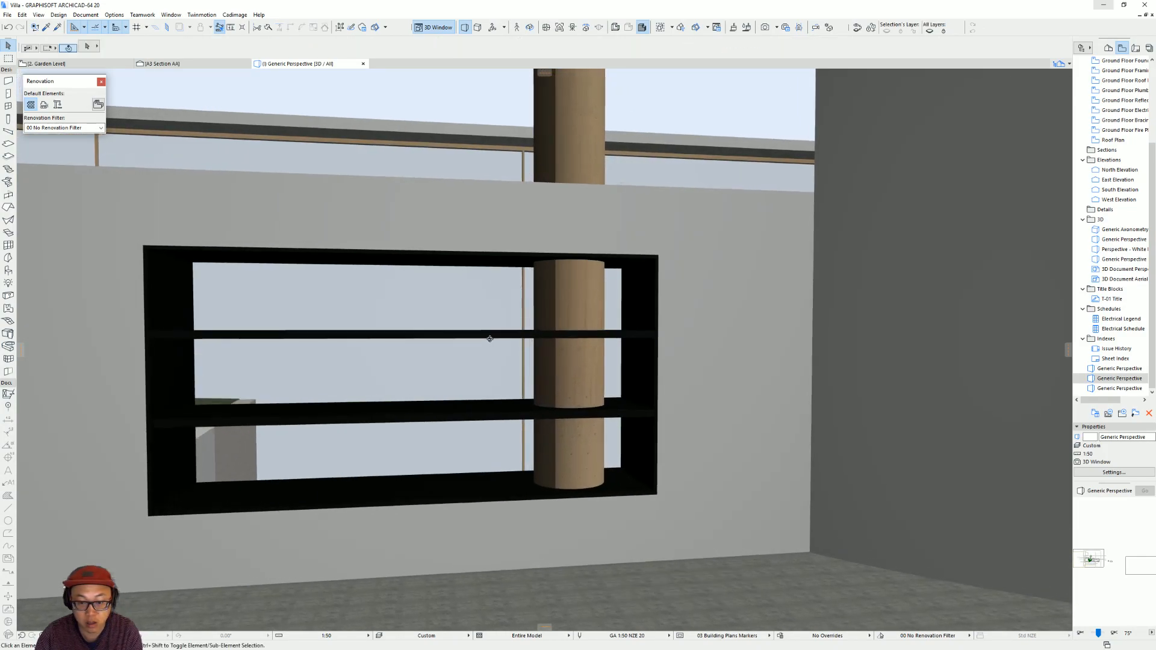
pyautogui.click(498, 336)
pyautogui.keyDown('shift'); pyautogui.click(465, 407); pyautogui.keyUp('shift')
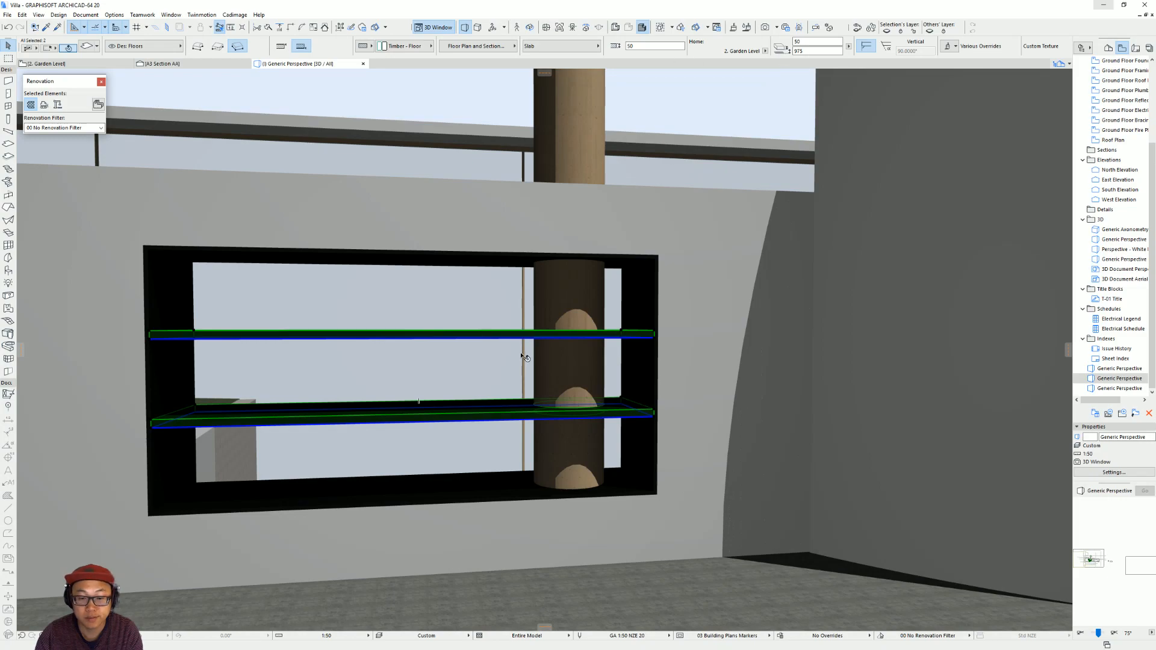
pyautogui.keyDown('shift'); pyautogui.moveTo(645, 335); pyautogui.dragTo(584, 449, button='middle'); pyautogui.keyUp('shift')
pyautogui.scroll(5, 583, 379)
pyautogui.scroll(-5, 446, 392)
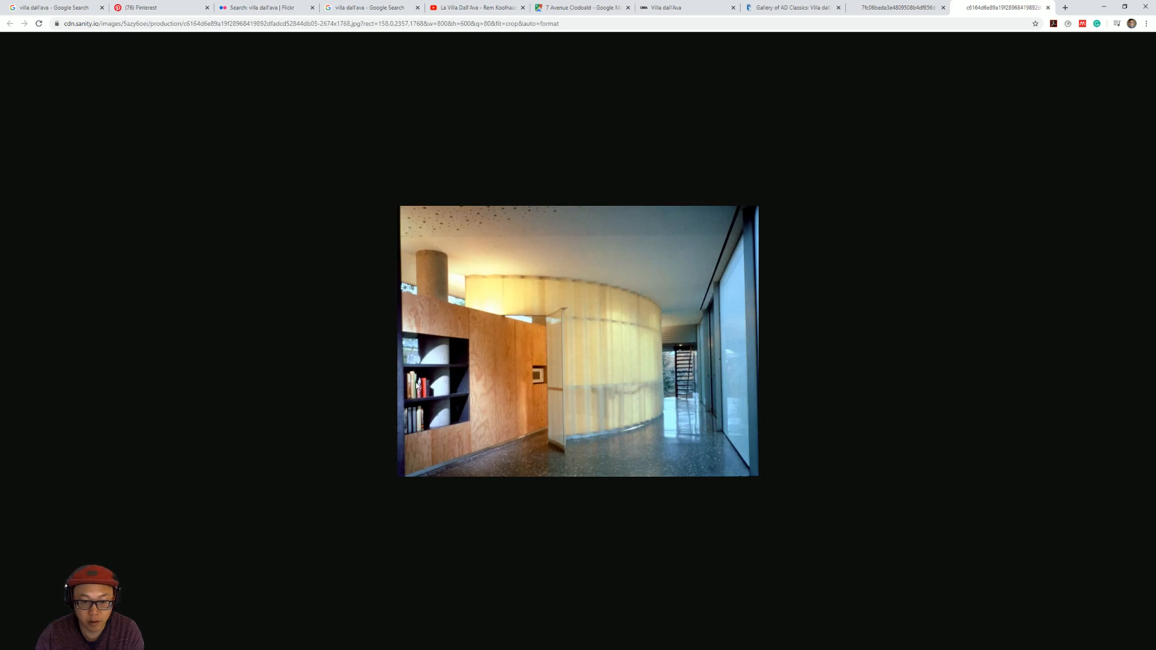
# Look for interior views of the villa in the La Villa Dall'Ava YouTube documentary and the Flickr search results.
pyautogui.click(476, 7)
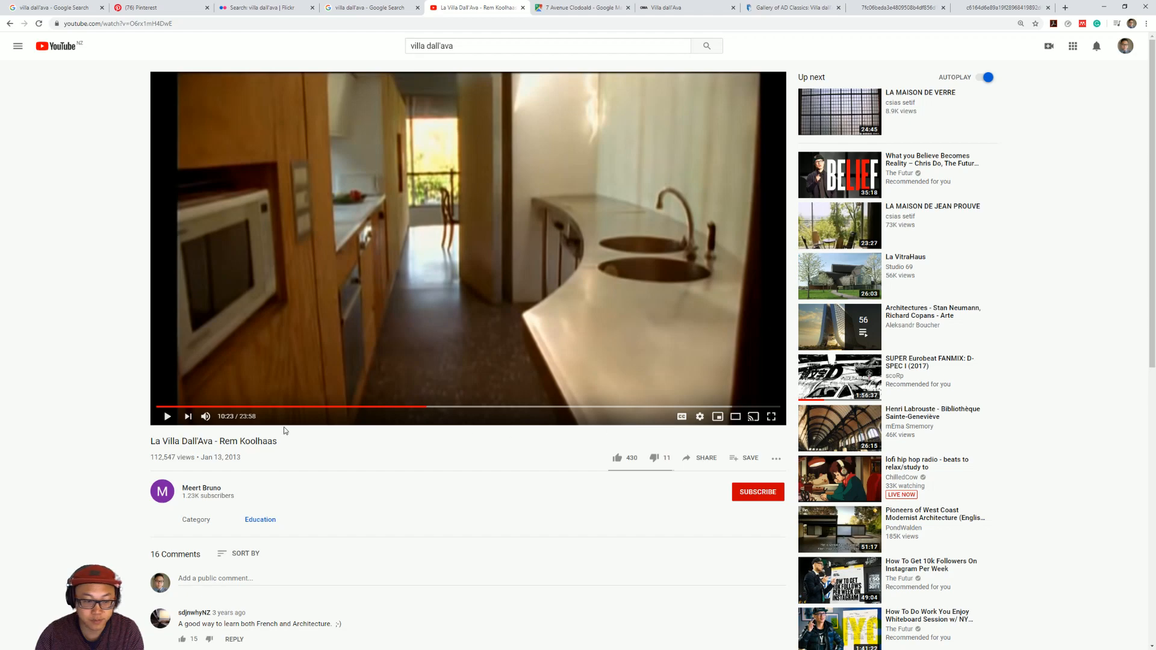
pyautogui.moveTo(426, 409); pyautogui.dragTo(682, 407)
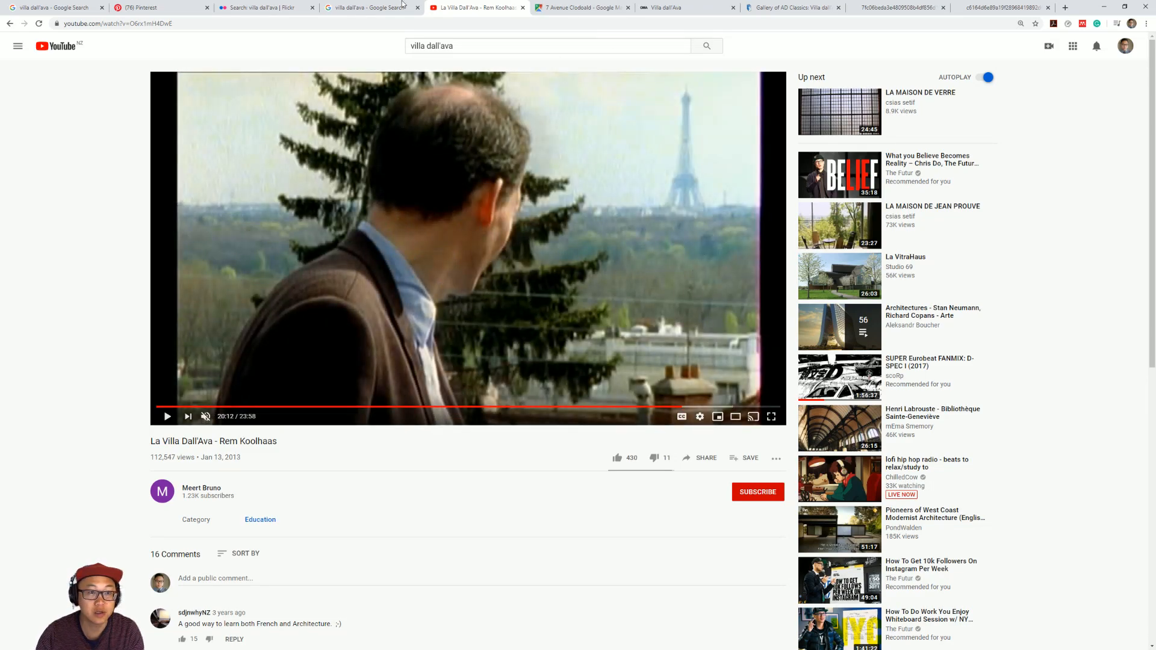
pyautogui.click(265, 7)
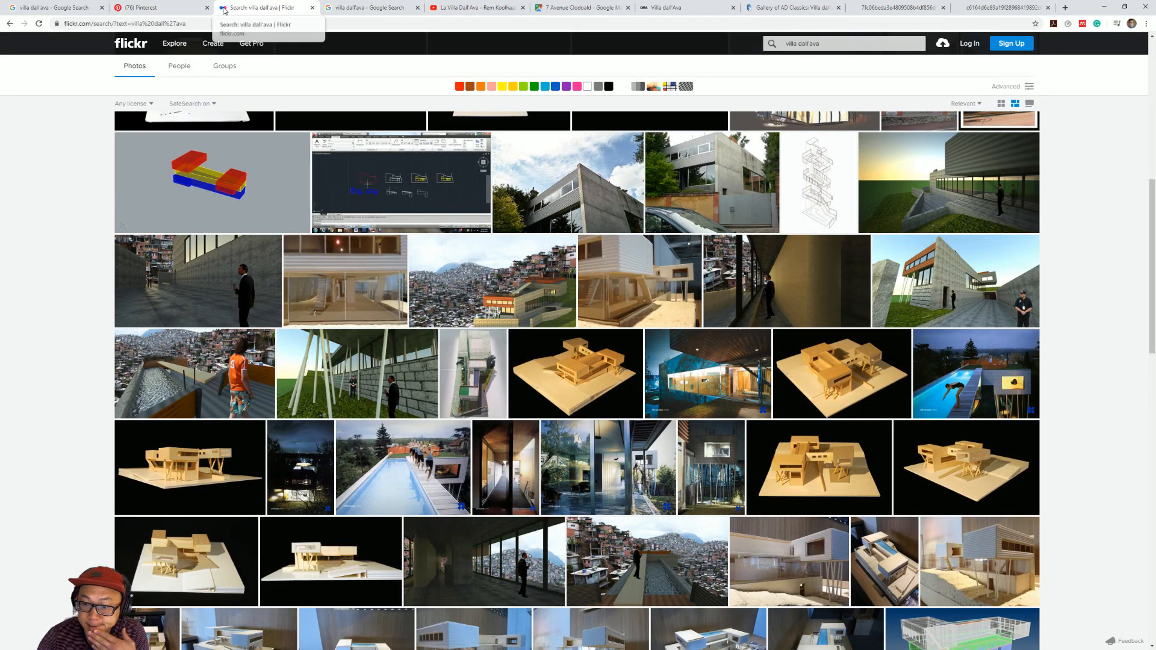
# Browse the Pinterest results for villa dall'ava rem koolhaas and open the pin showing the glazed living area with golden curtains.
pyautogui.click(148, 7)
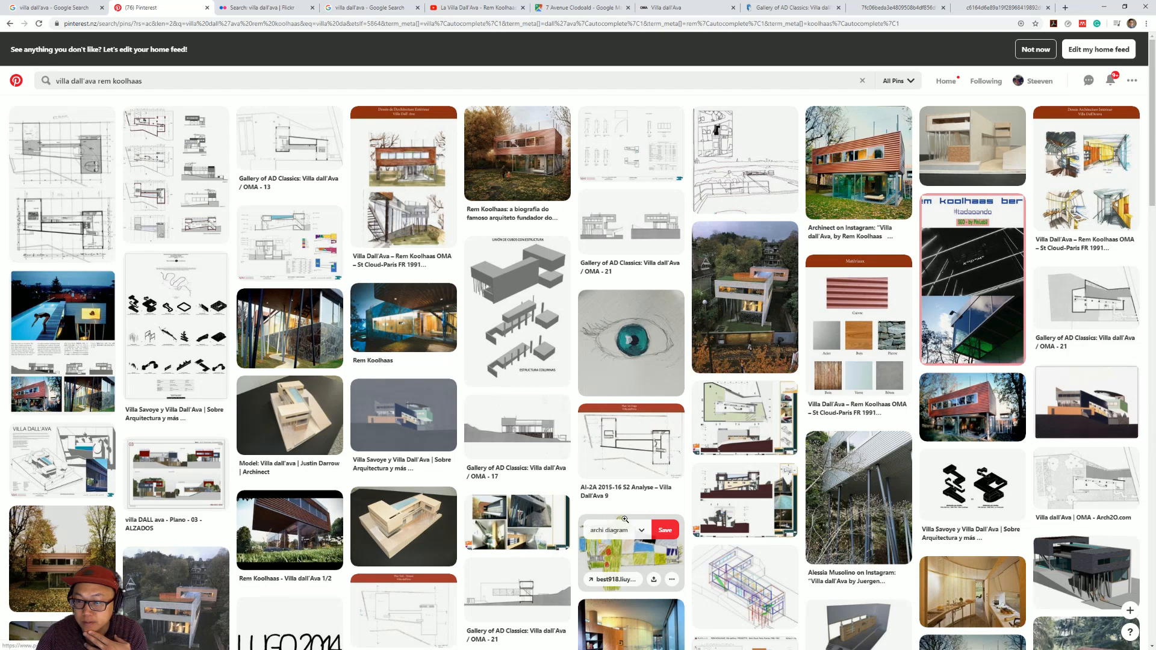
pyautogui.scroll(-2, 625, 519)
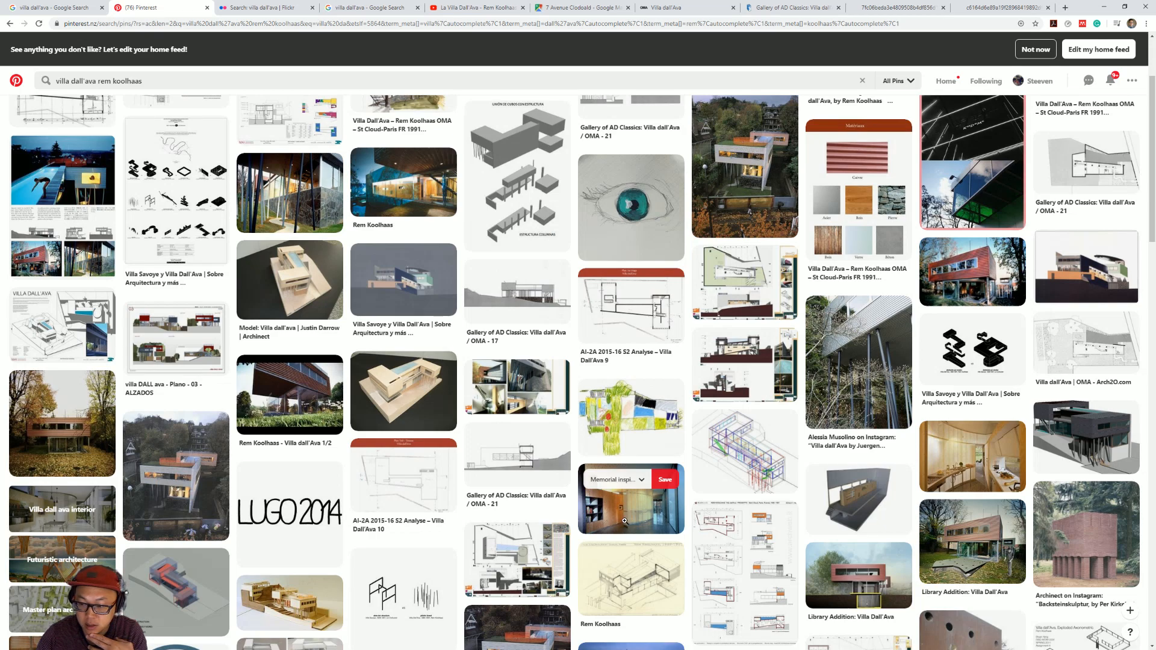
pyautogui.scroll(-1, 670, 552)
pyautogui.scroll(-5, 670, 552)
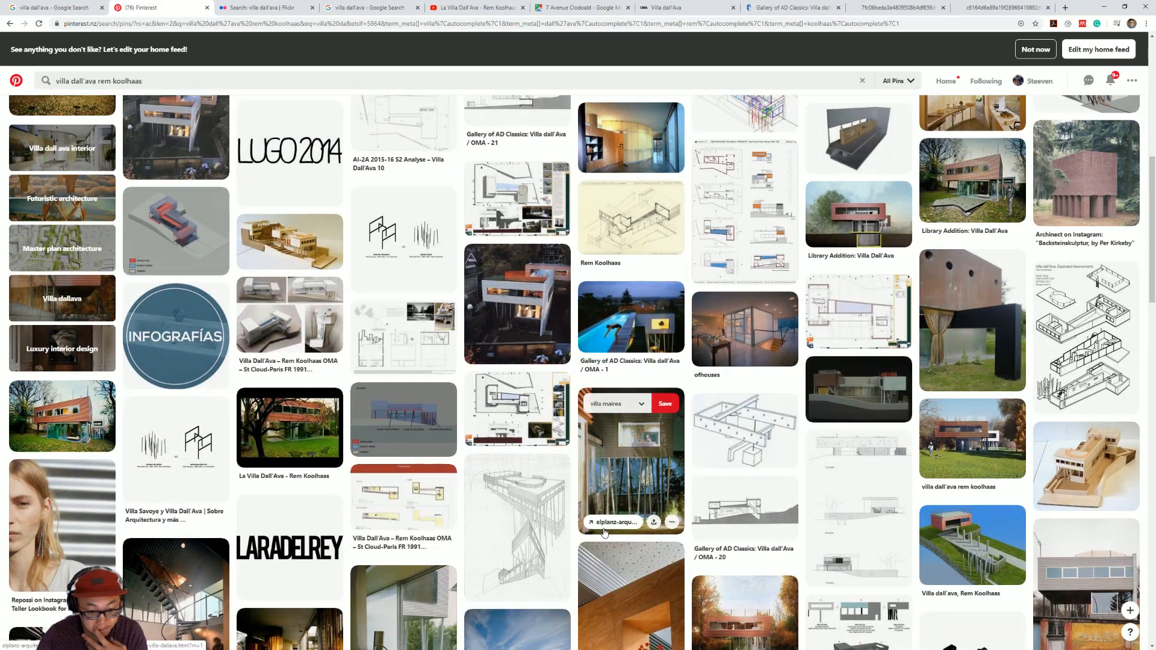
pyautogui.scroll(-4, 605, 531)
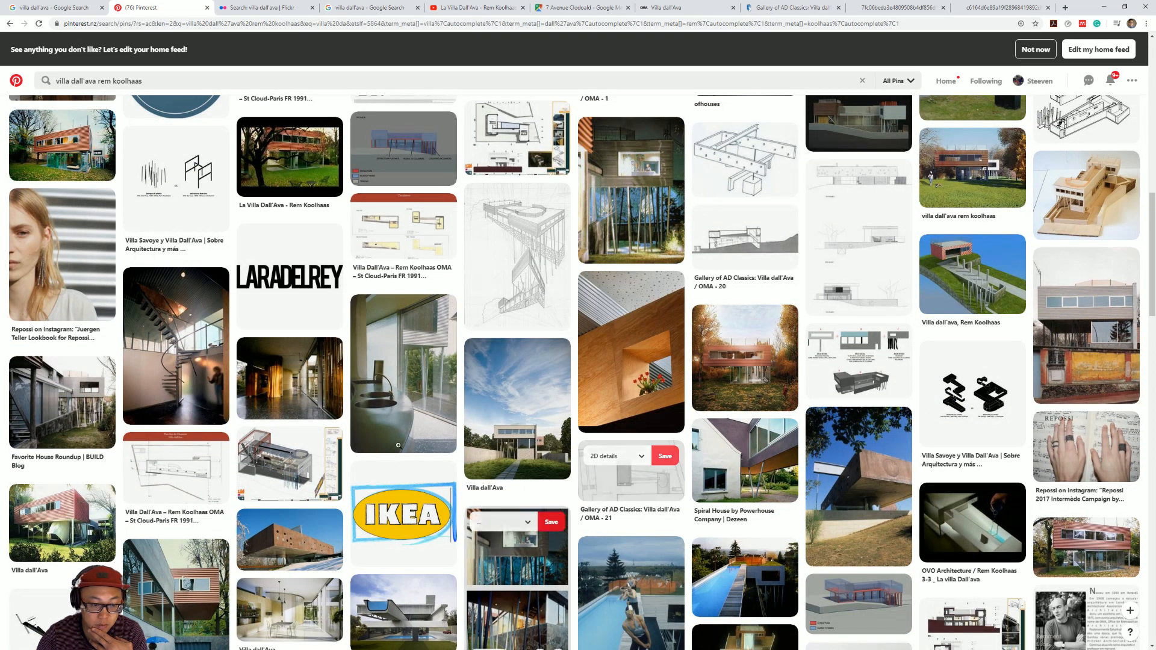
pyautogui.click(291, 386)
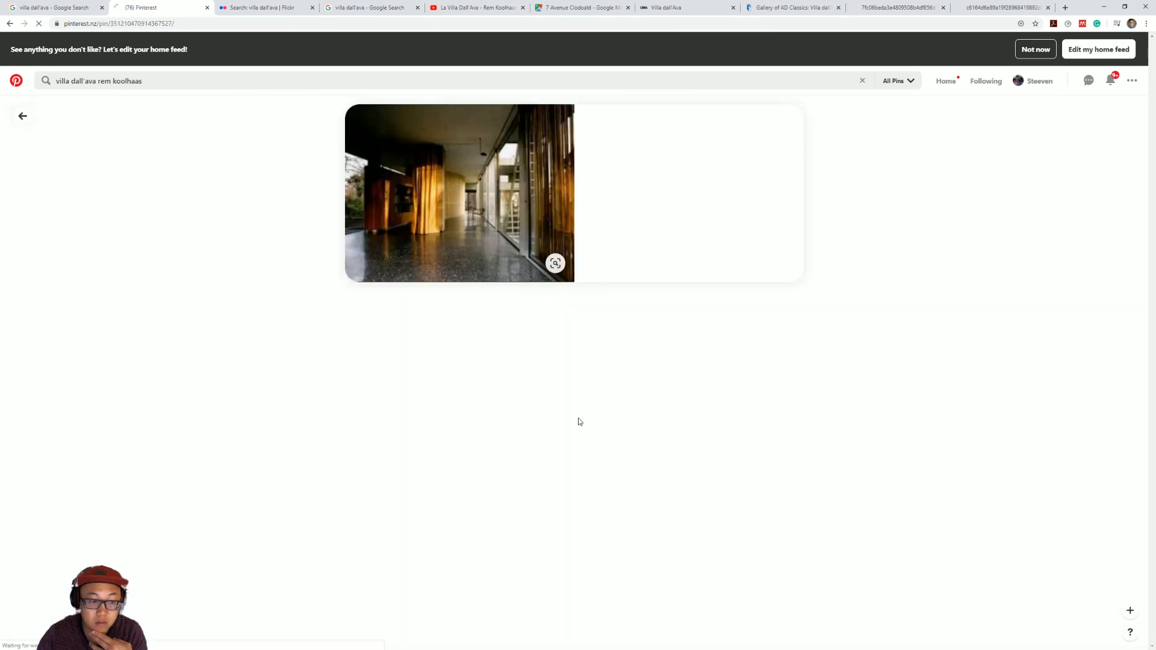
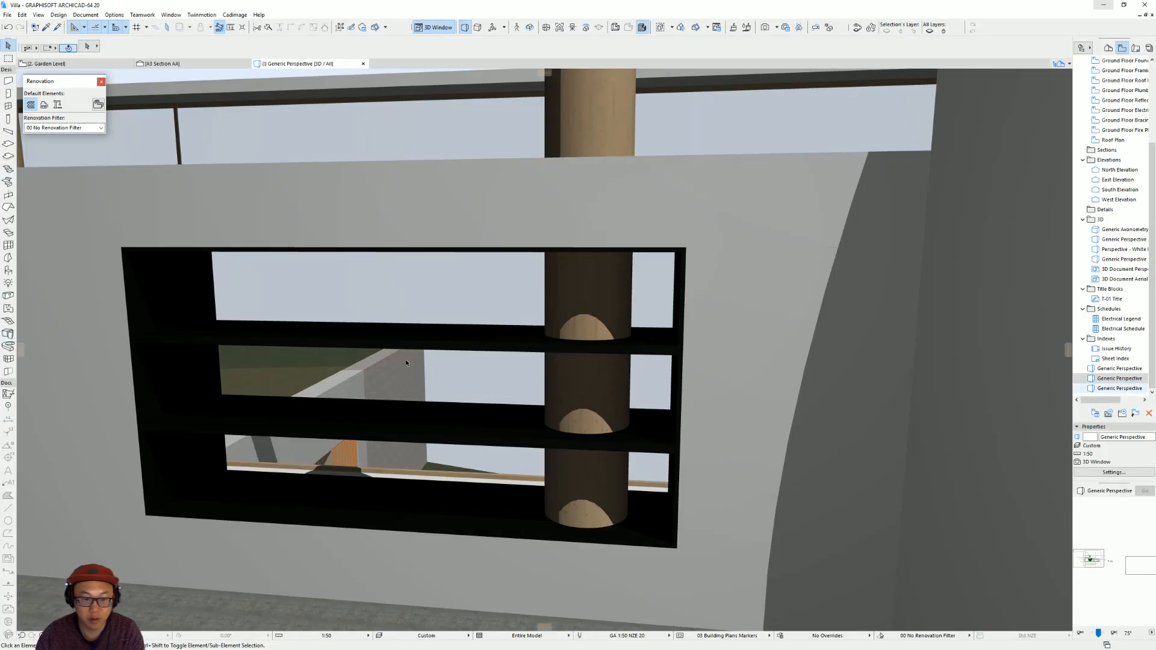
# On the Garden Level plan, draw a 100 mm timber wall from the kitchen shaft's corner up to the thin column wall.
pyautogui.scroll(-6, 433, 292)
pyautogui.keyDown('shift'); pyautogui.moveTo(493, 354); pyautogui.dragTo(506, 331, button='middle'); pyautogui.keyUp('shift')
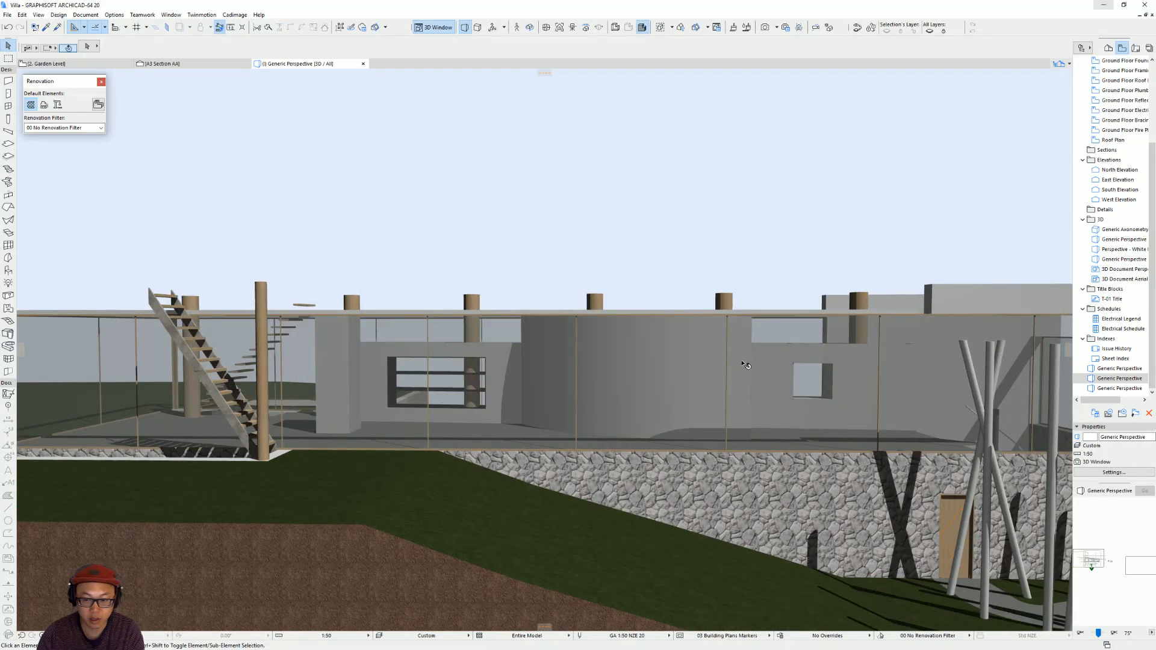
pyautogui.scroll(2, 821, 380)
pyautogui.keyDown('shift'); pyautogui.moveTo(821, 380); pyautogui.dragTo(643, 311, button='middle'); pyautogui.keyUp('shift')
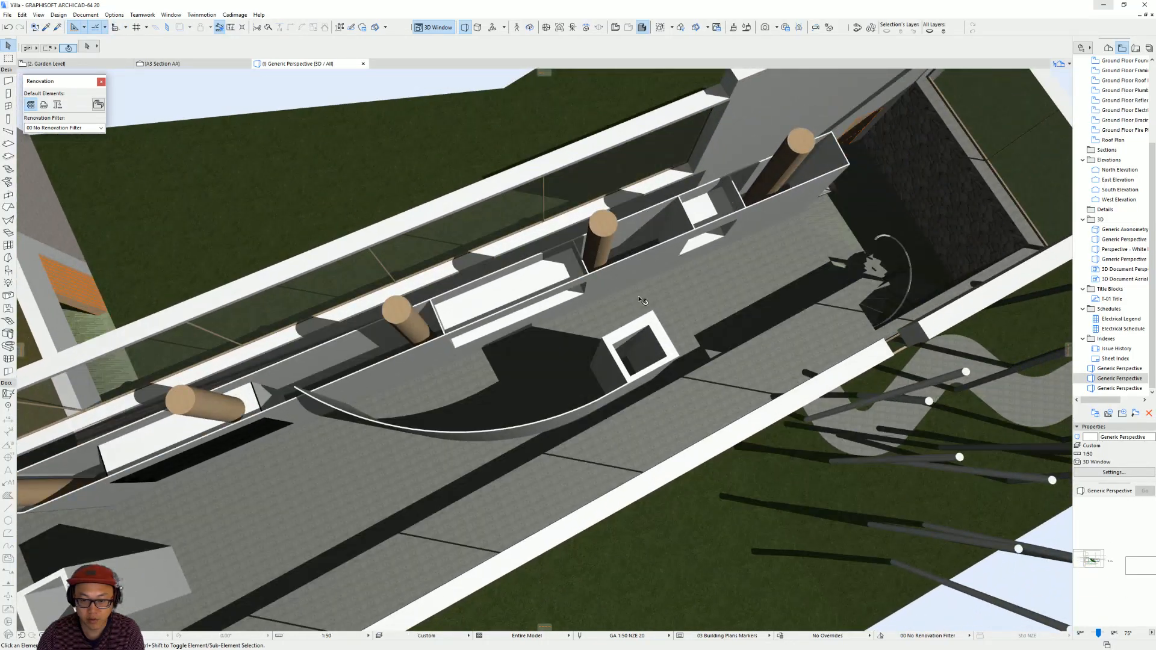
pyautogui.press('F2')
pyautogui.scroll(-10, 623, 353)
pyautogui.moveTo(633, 353); pyautogui.dragTo(380, 285, button='middle')
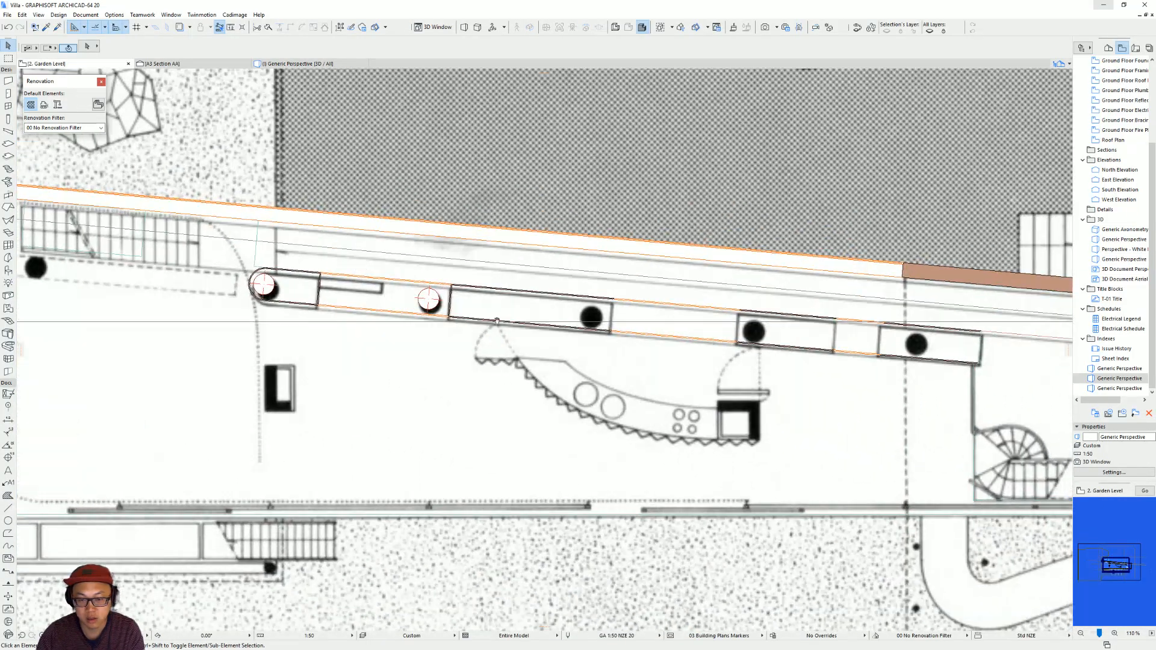
pyautogui.scroll(4, 789, 380)
pyautogui.moveTo(792, 382); pyautogui.dragTo(655, 401, button='middle')
pyautogui.keyDown('alt'); pyautogui.click(531, 448); pyautogui.keyUp('alt')
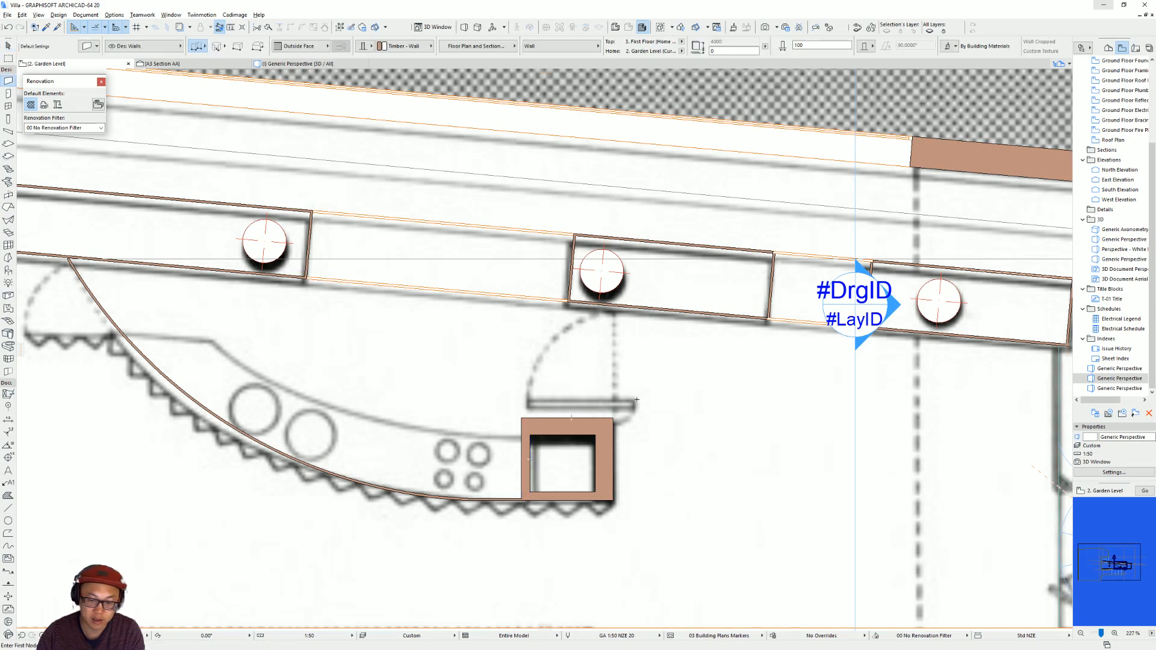
pyautogui.click(609, 419)
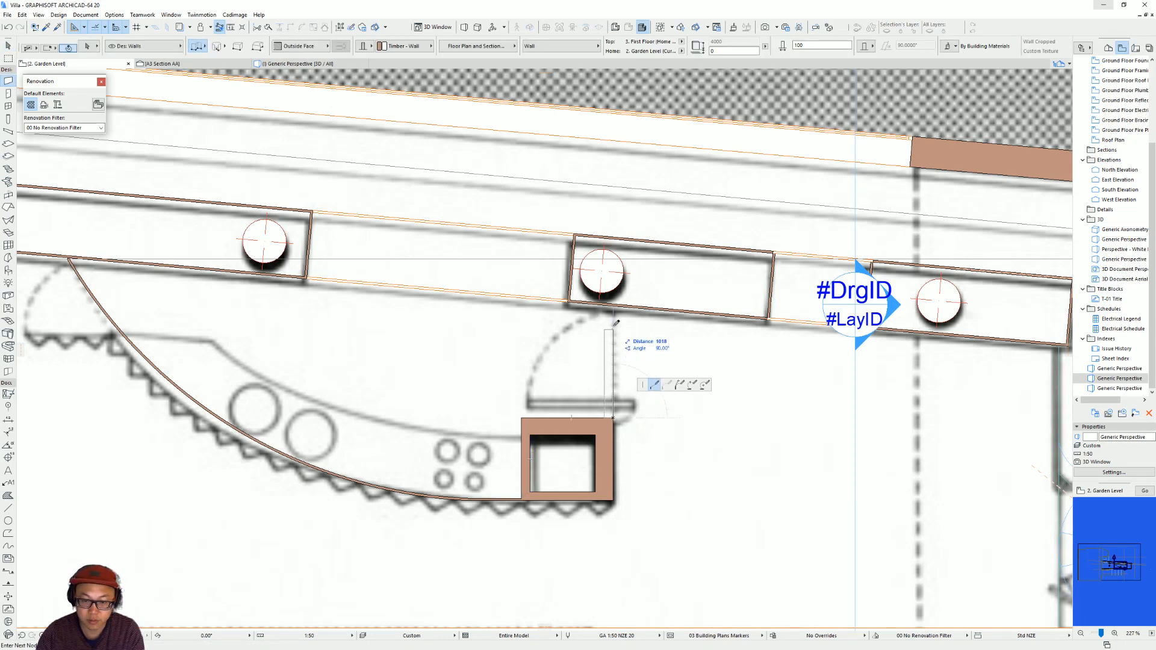
pyautogui.click(615, 302)
# Place a door midway along the new short wall between the kitchen shaft and the column wall.
pyautogui.scroll(-3, 727, 408)
pyautogui.click(9, 94)
pyautogui.scroll(3, 664, 416)
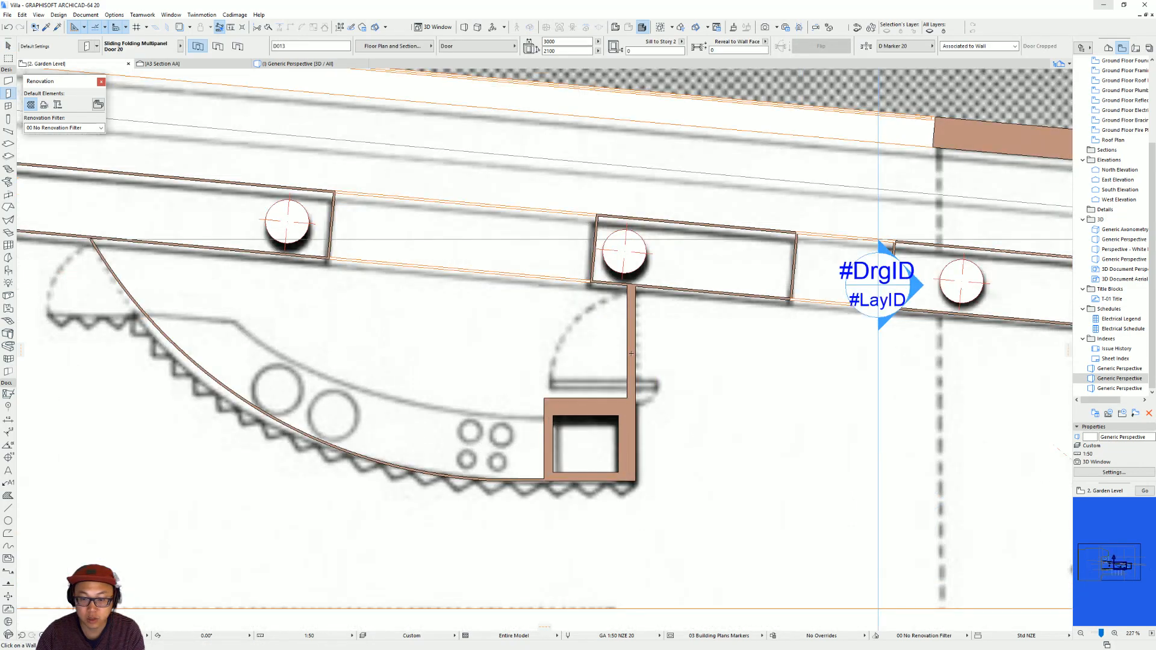
pyautogui.rightClick(9, 94)
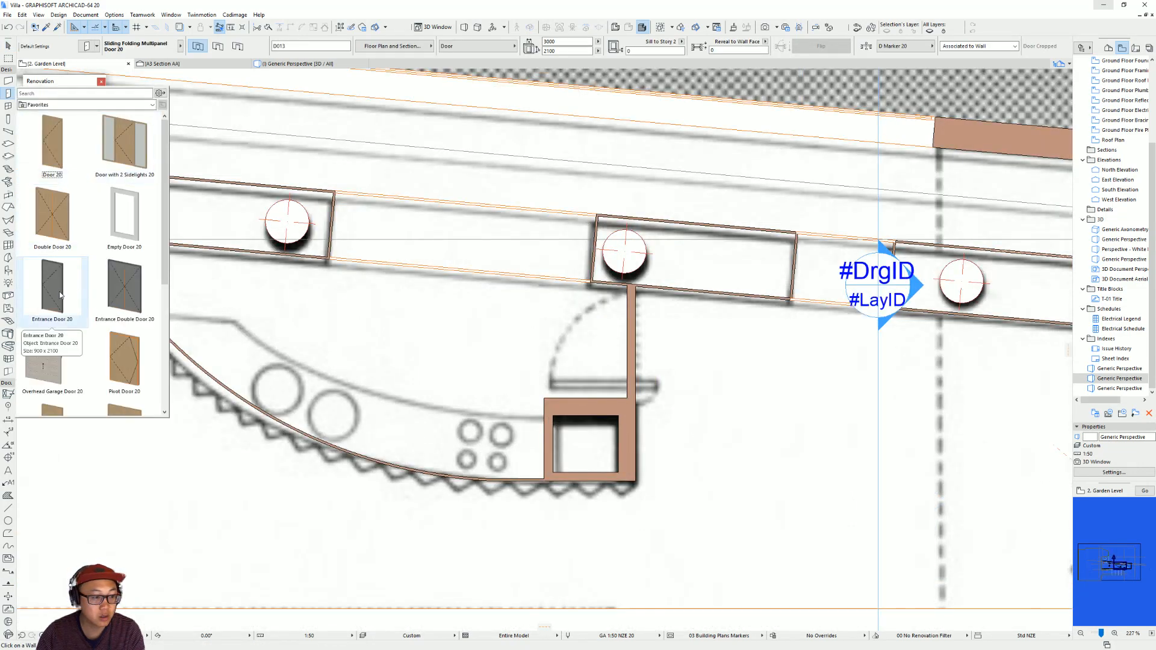
pyautogui.doubleClick(71, 164)
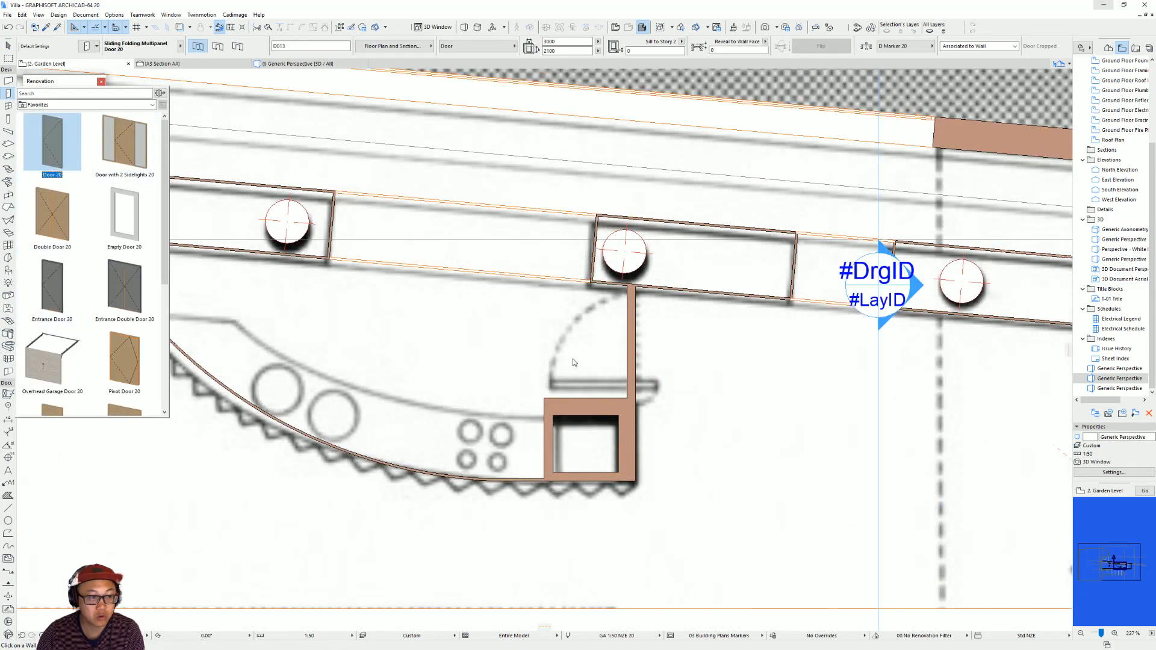
pyautogui.click(630, 352)
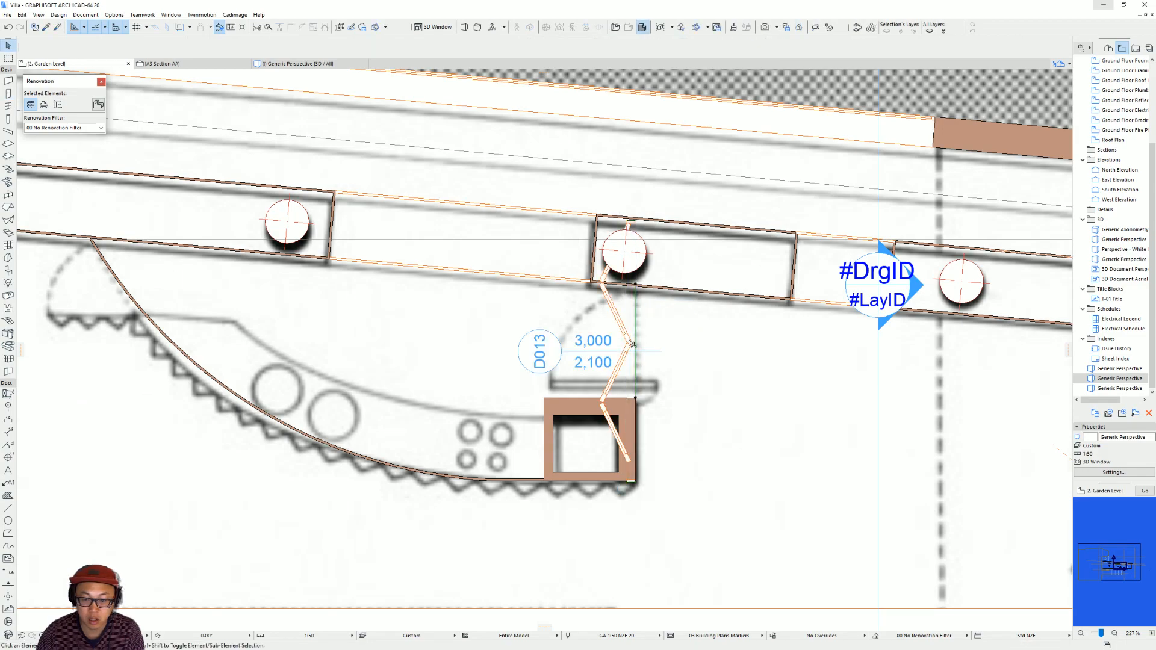
# Change the newly placed door to the Door 20 favourite, hinged on the shaft side.
pyautogui.click(632, 223)
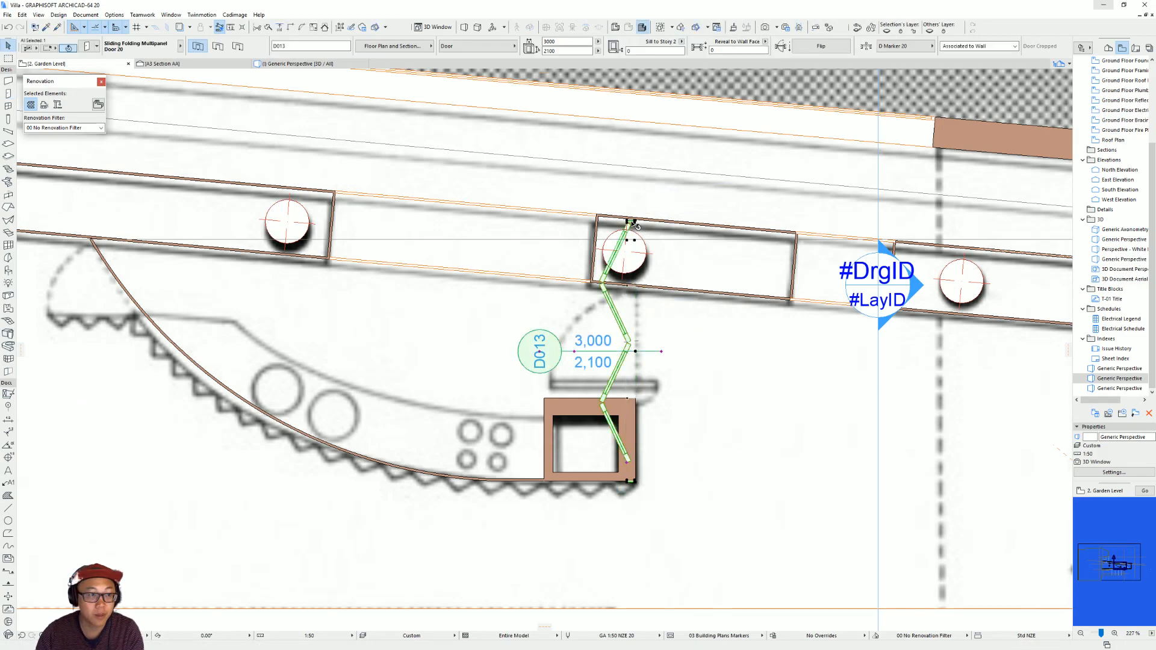
pyautogui.click(99, 49)
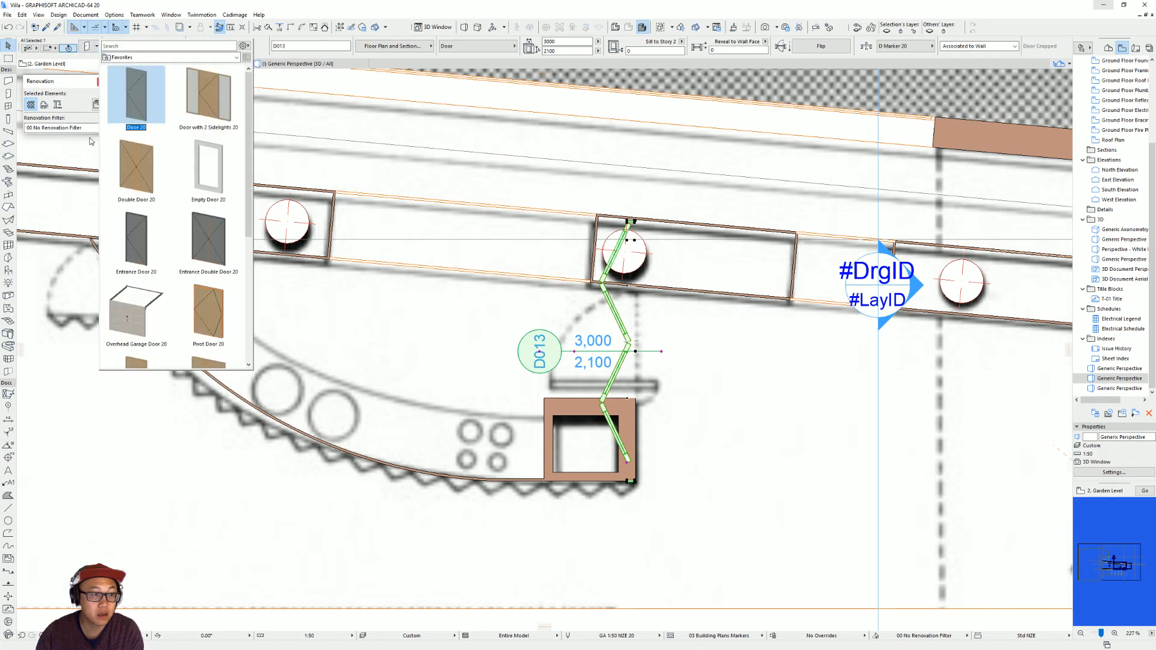
pyautogui.click(133, 103)
pyautogui.click(633, 386)
pyautogui.click(632, 386)
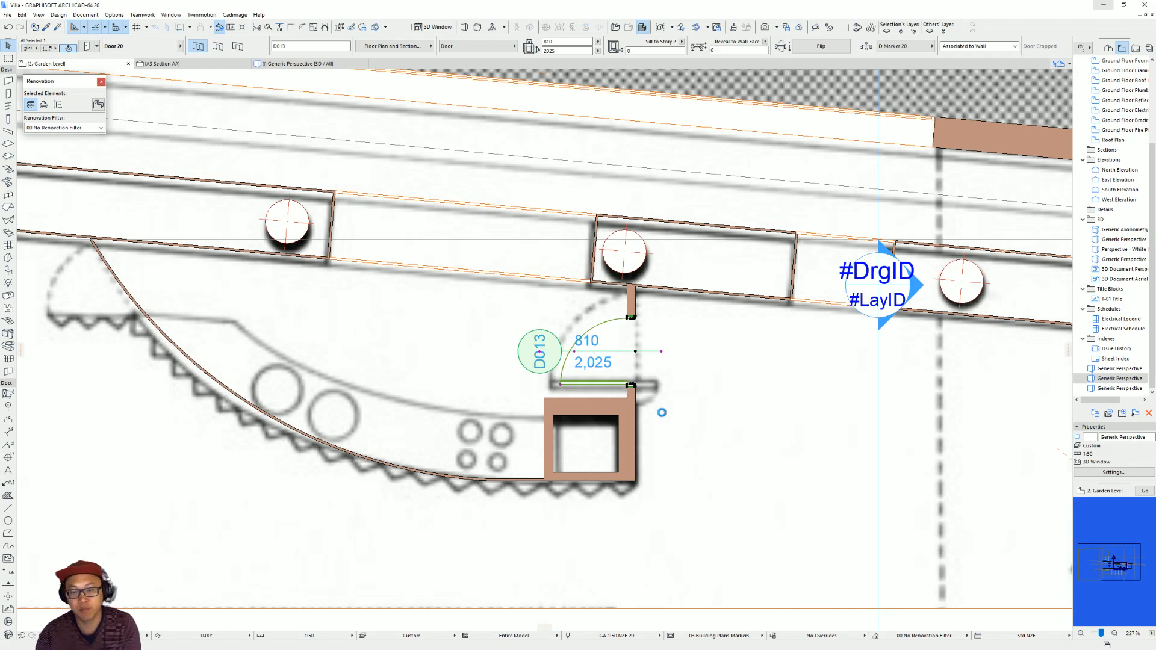
# Replace the selected door's type with Pivot Door 20 from the Rotating Doors 20 library folder.
pyautogui.hotkey('ctrl', 't')
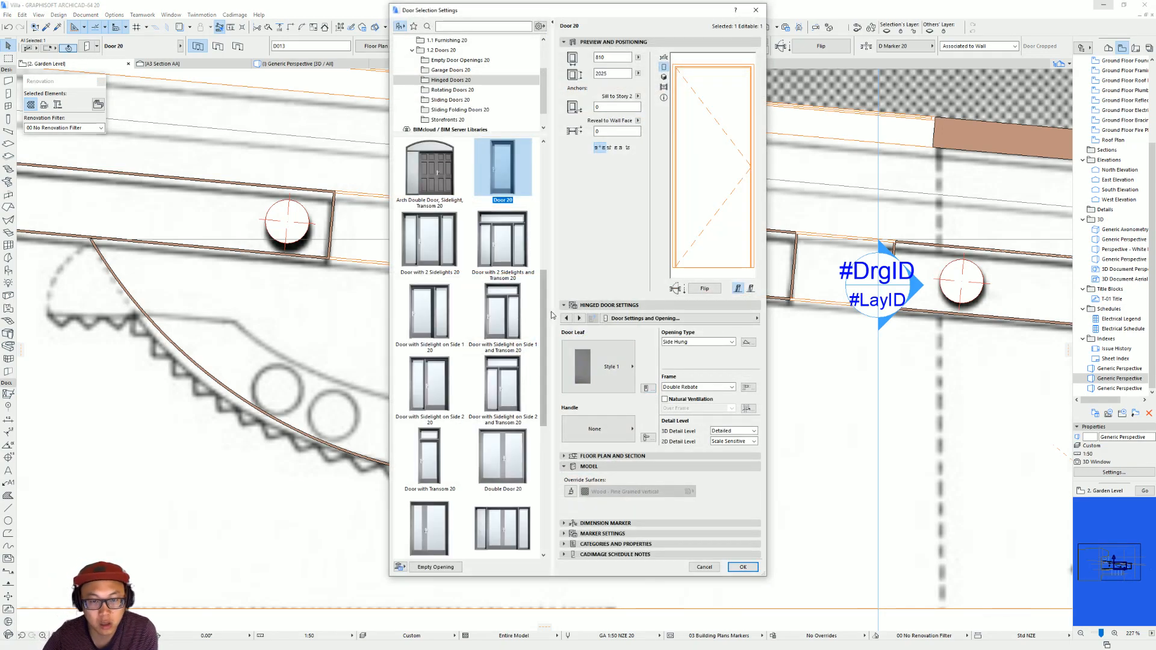
pyautogui.click(481, 91)
pyautogui.click(449, 177)
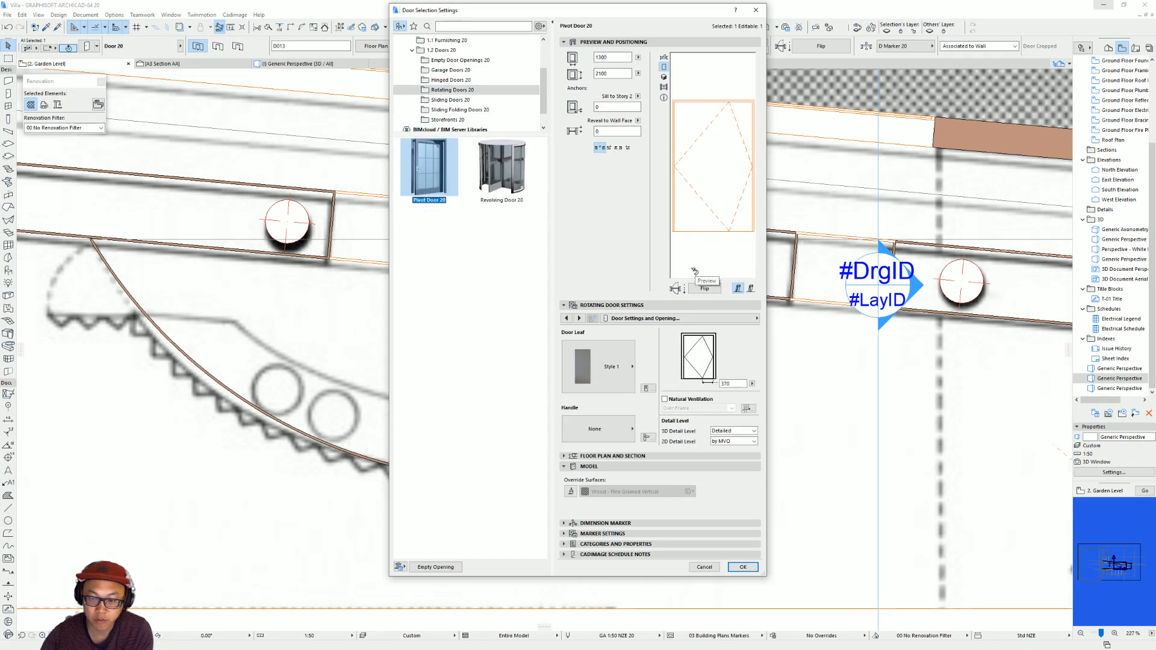
pyautogui.press('Return')
# Move the pivot door along its wall so its lower jamb meets the kitchen shaft's corner.
pyautogui.scroll(2, 677, 284)
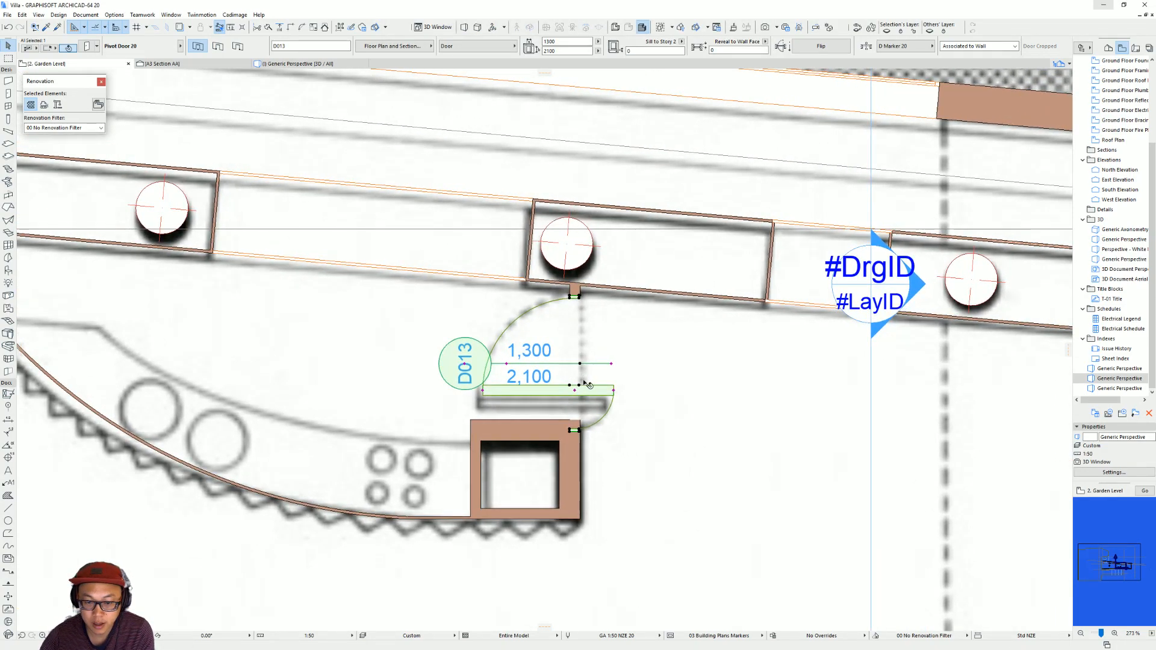
pyautogui.hotkey('ctrl', 'd')
pyautogui.click(579, 431)
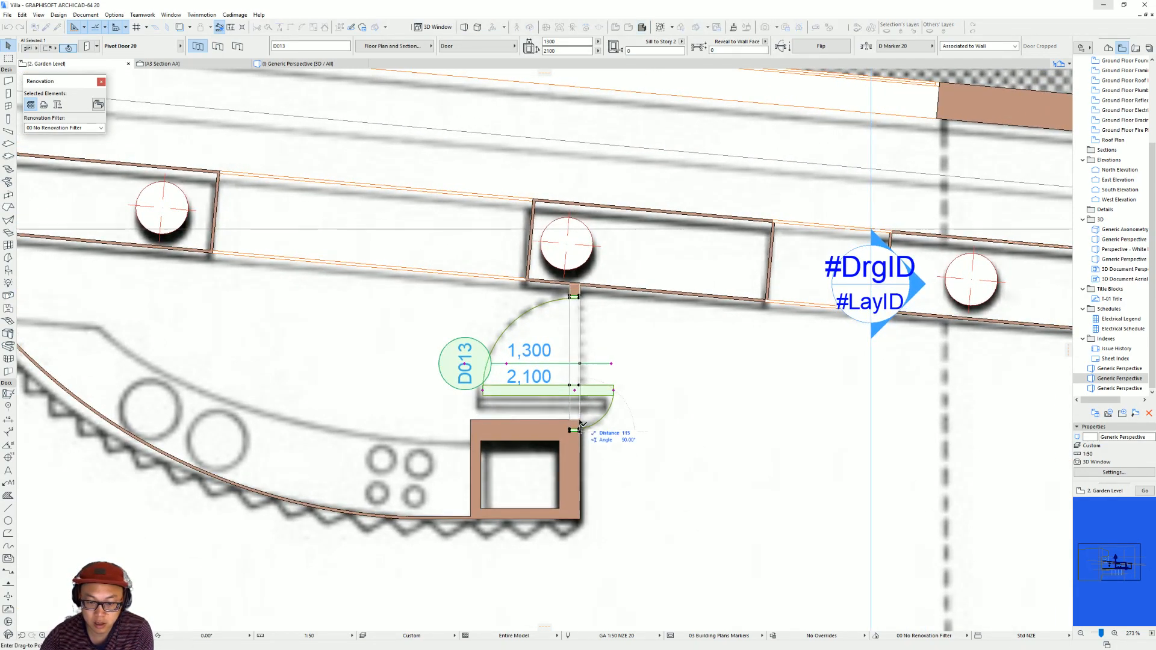
pyautogui.click(581, 419)
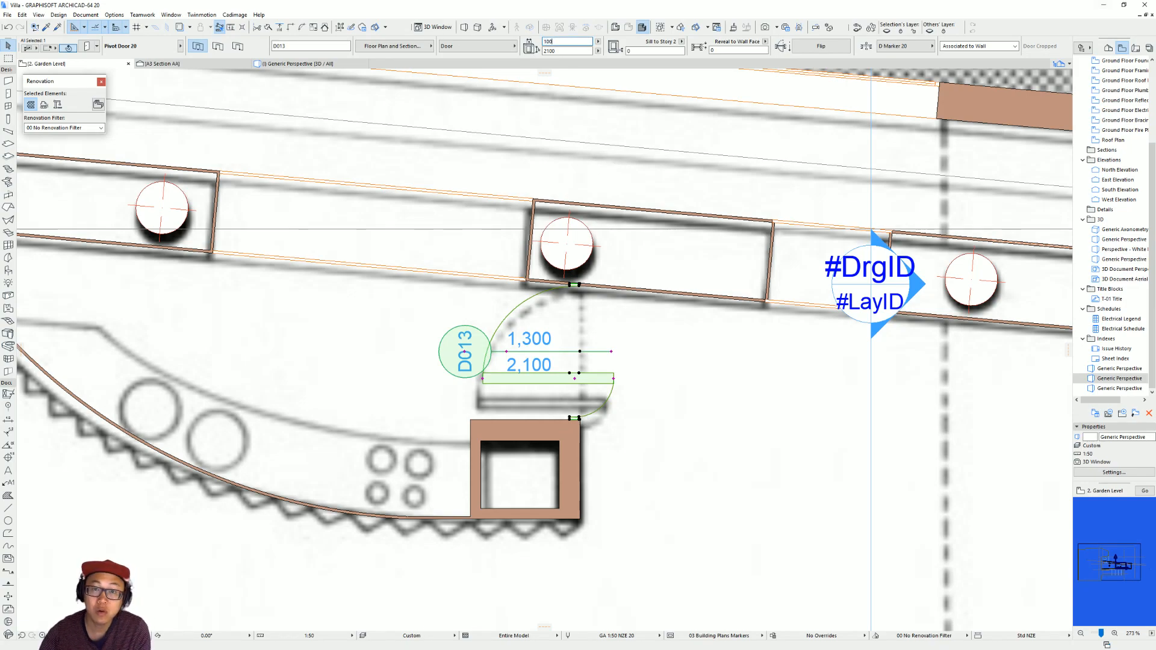
# Try a different width for the pivot door and undo the change.
pyautogui.press('Return')
pyautogui.hotkey('ctrl', 'z')
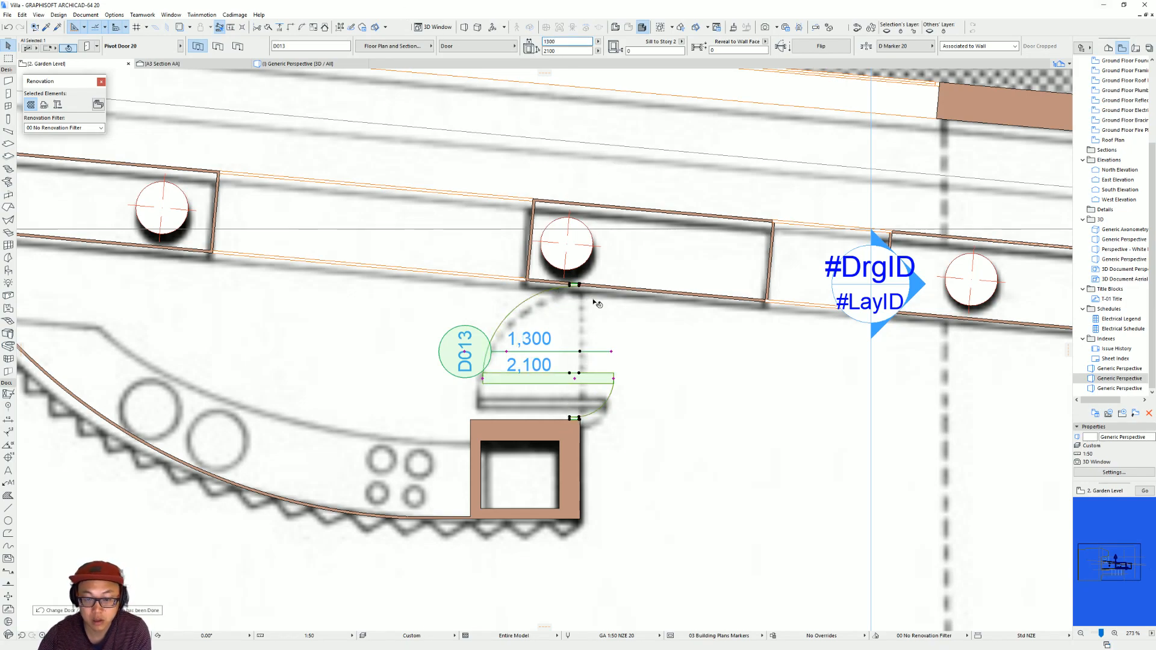
pyautogui.doubleClick(592, 418)
pyautogui.press('Escape')
pyautogui.press('m')
pyautogui.click(580, 403)
pyautogui.press('Escape')
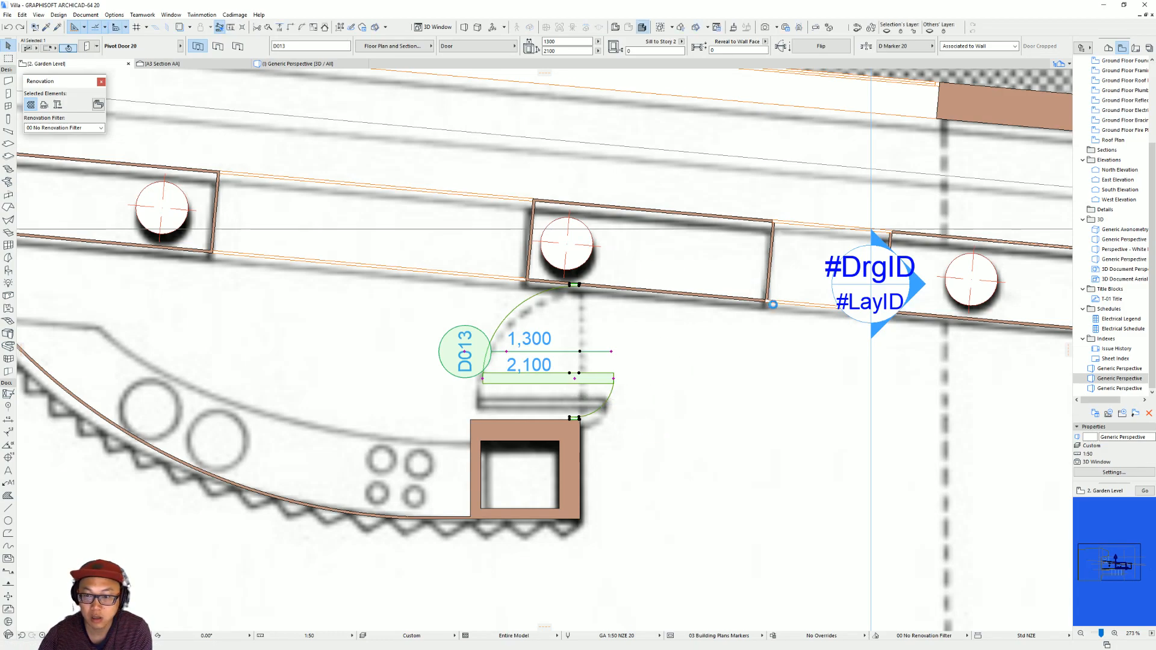
# Set the pivot door's pivot offset to 250 and its width to 1200, and move it back against the shaft.
pyautogui.moveTo(745, 384); pyautogui.dragTo(634, 369)
pyautogui.write('250')
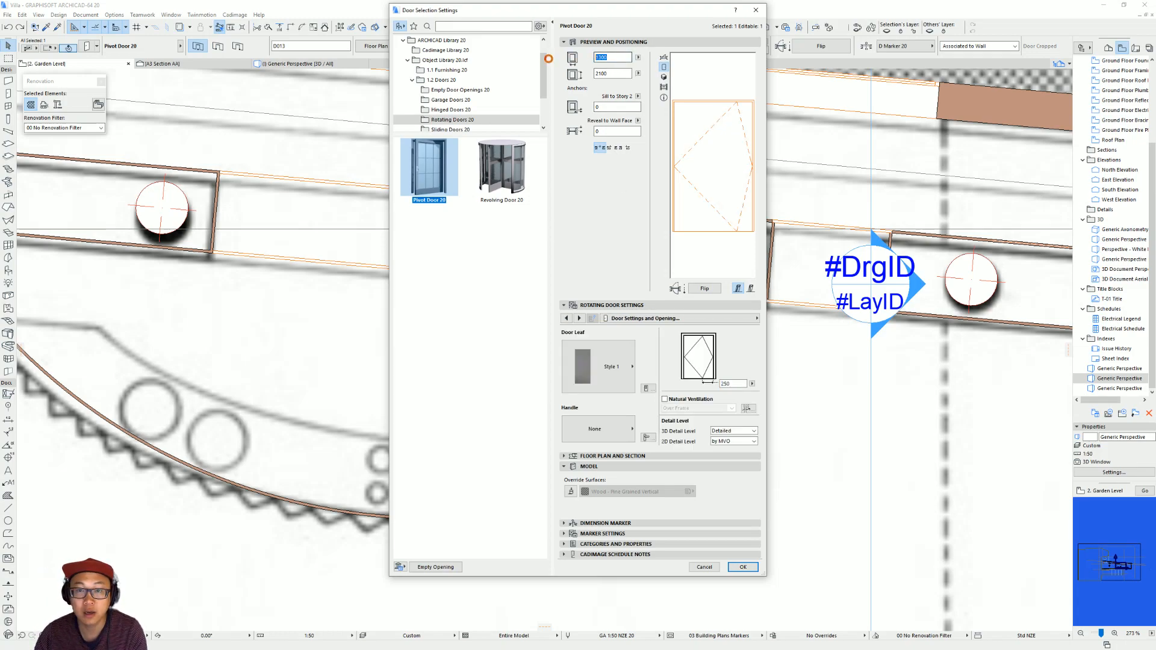
pyautogui.doubleClick(595, 56)
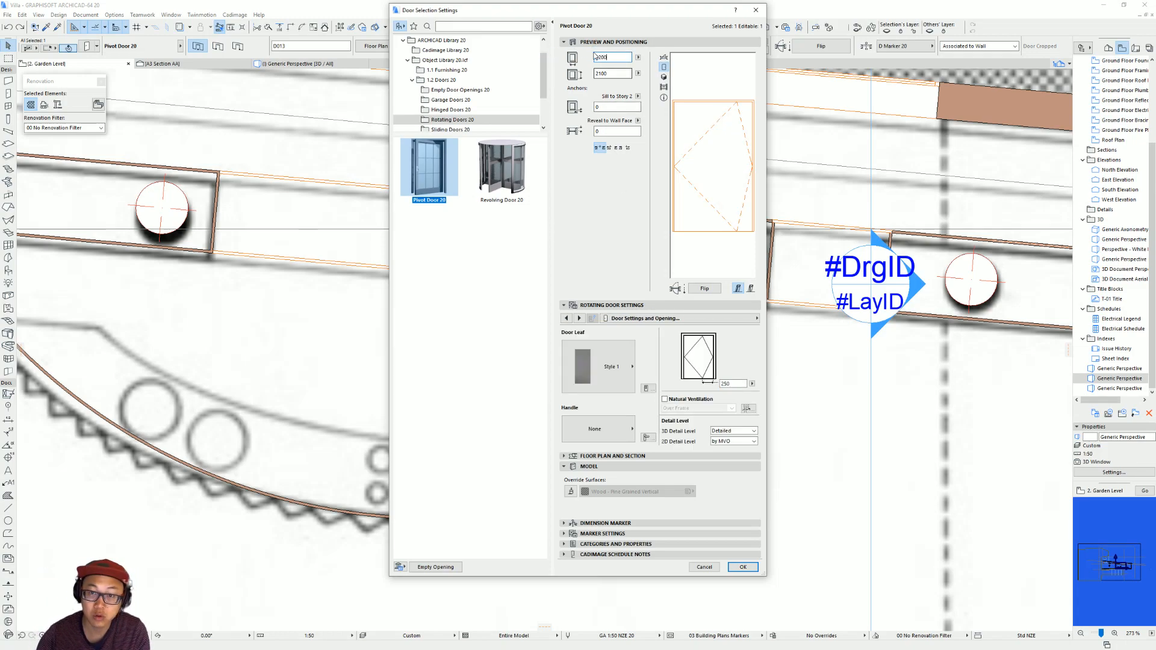
pyautogui.press('Return')
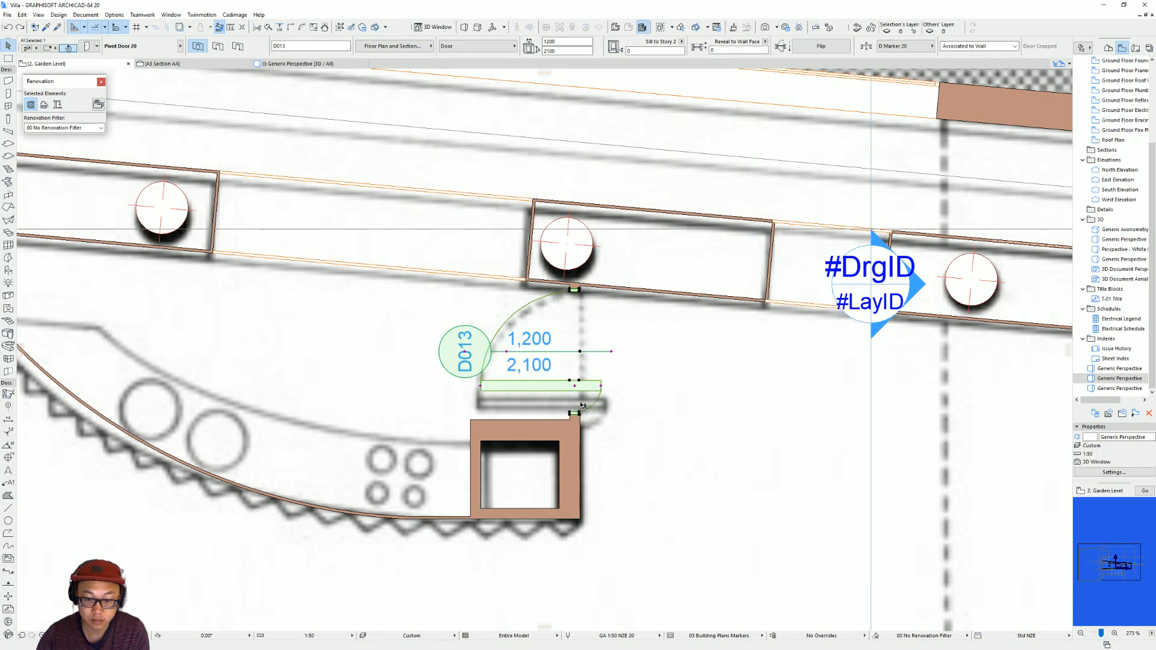
pyautogui.click(543, 425)
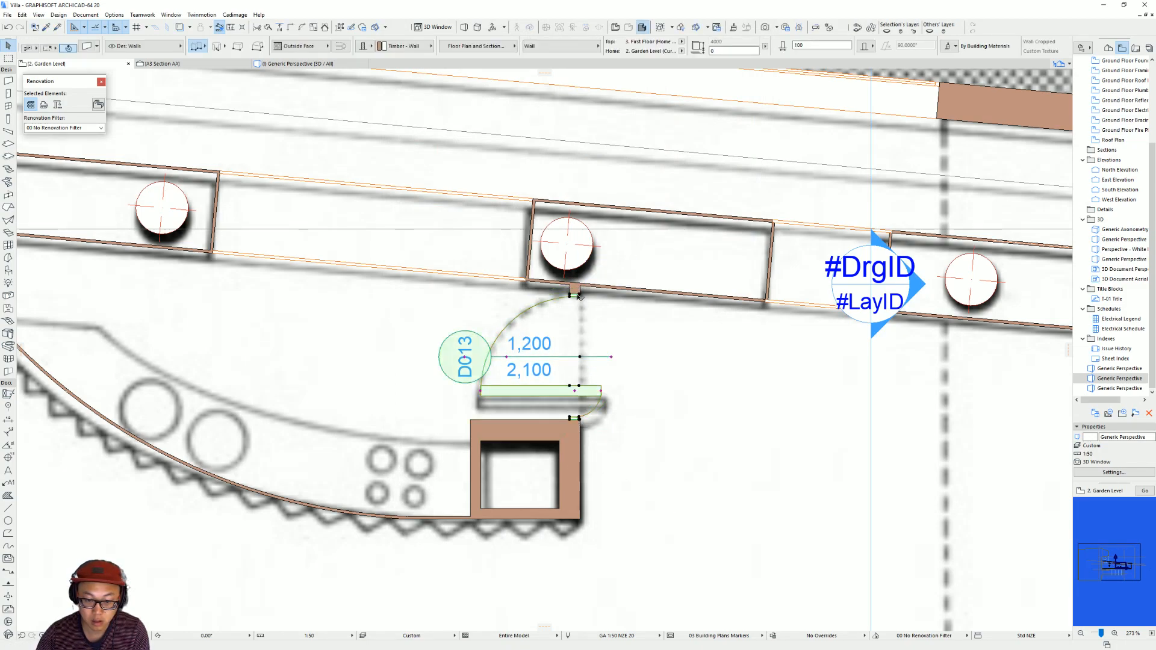
pyautogui.press('Escape')
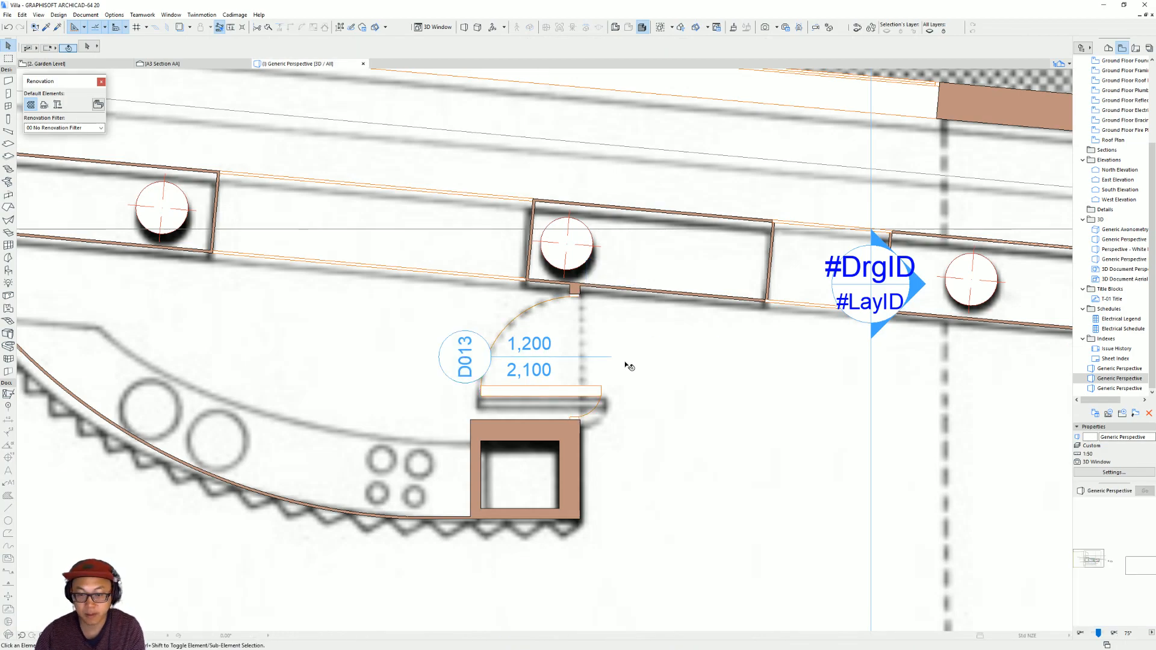
# Try stretching the pivot door in the 3D view and undo the change.
pyautogui.press('F3')
pyautogui.scroll(3, 616, 313)
pyautogui.keyDown('shift'); pyautogui.moveTo(617, 313); pyautogui.dragTo(572, 294, button='middle'); pyautogui.keyUp('shift')
pyautogui.click(614, 298)
pyautogui.click(565, 277)
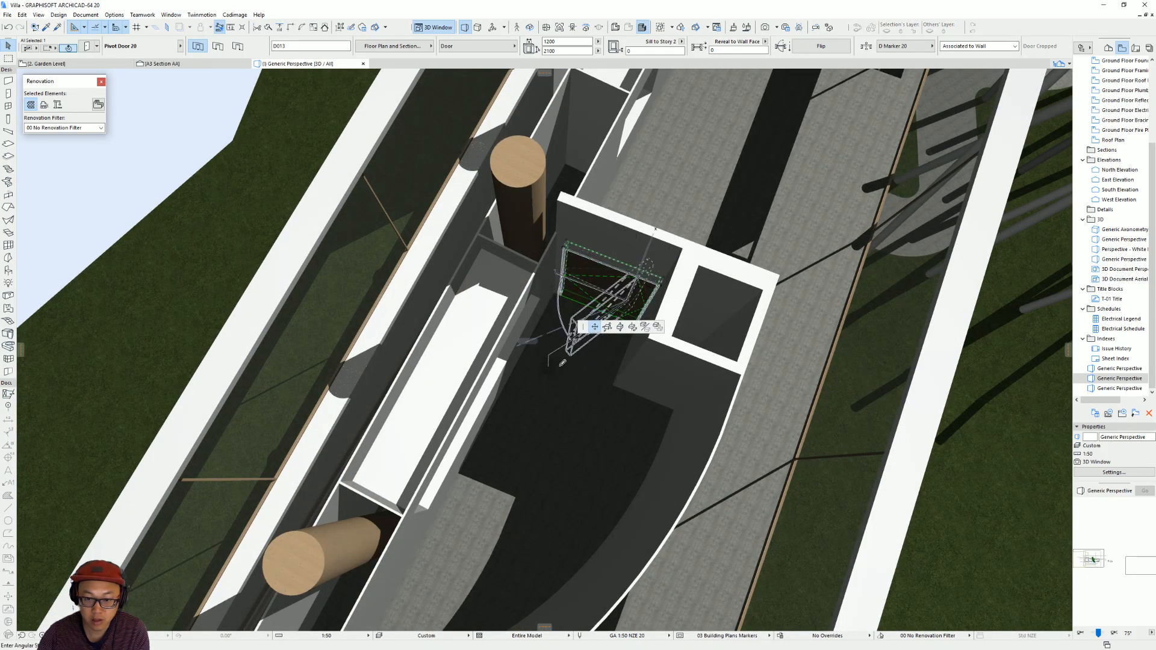
pyautogui.click(657, 285)
pyautogui.keyDown('shift'); pyautogui.moveTo(609, 328); pyautogui.dragTo(680, 301, button='middle'); pyautogui.keyUp('shift')
pyautogui.hotkey('ctrl', 'z')
pyautogui.press('Escape')
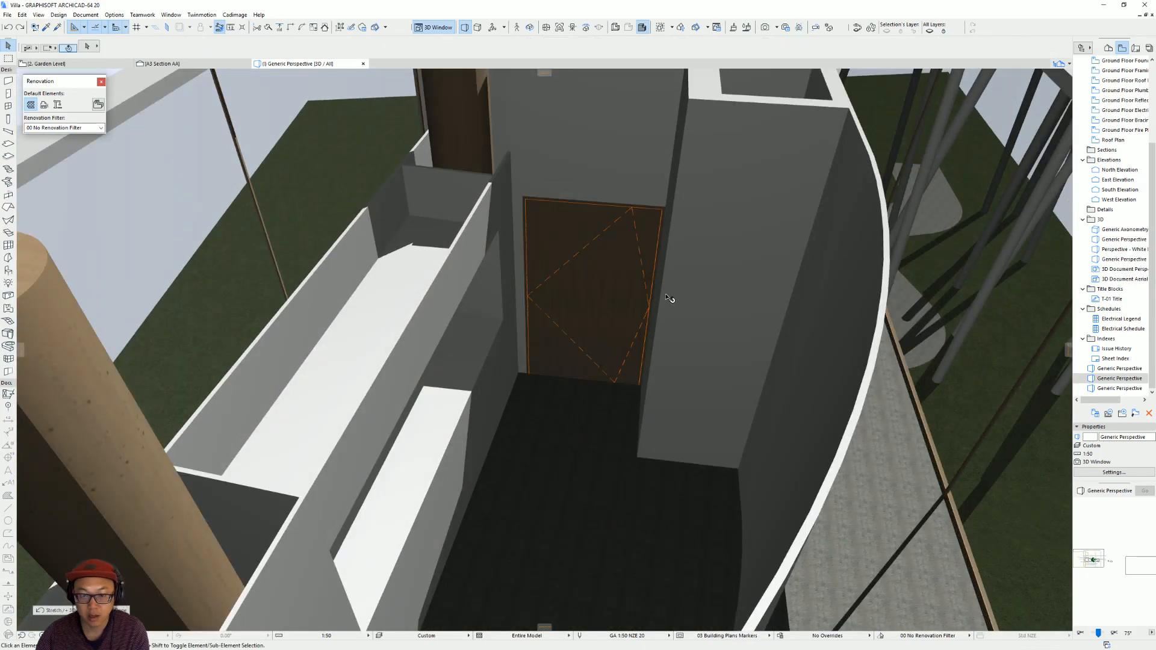
# Return to the Garden Level plan and load the Door 20 favourite for the curved kitchen wall.
pyautogui.press('F2')
pyautogui.scroll(-3, 570, 363)
pyautogui.moveTo(206, 324); pyautogui.dragTo(367, 348, button='middle')
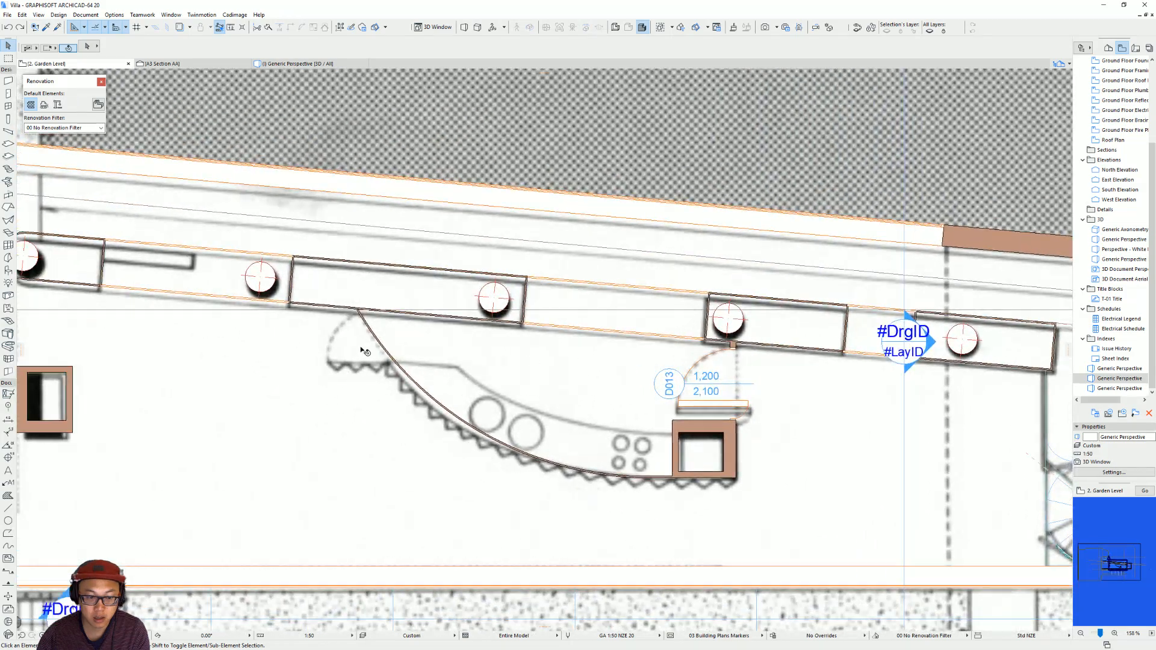
pyautogui.click(8, 94)
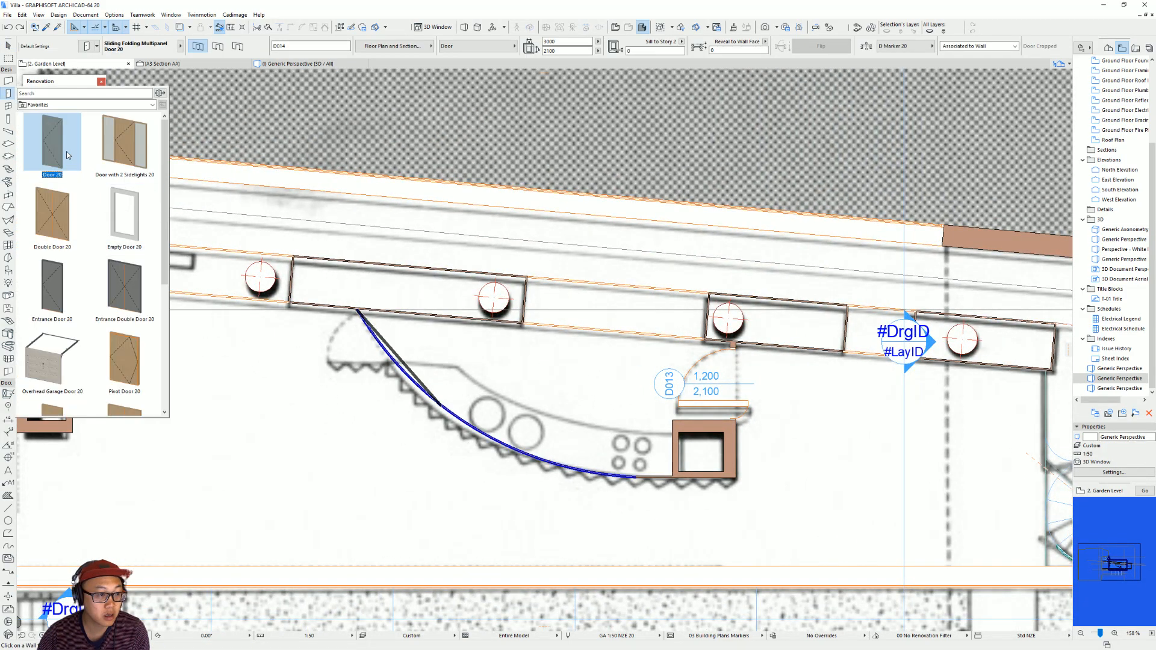
pyautogui.doubleClick(67, 156)
# Try placing the Door 20 near the upper end of the curved kitchen wall, undoing each placement.
pyautogui.click(376, 346)
pyautogui.hotkey('ctrl', 'z')
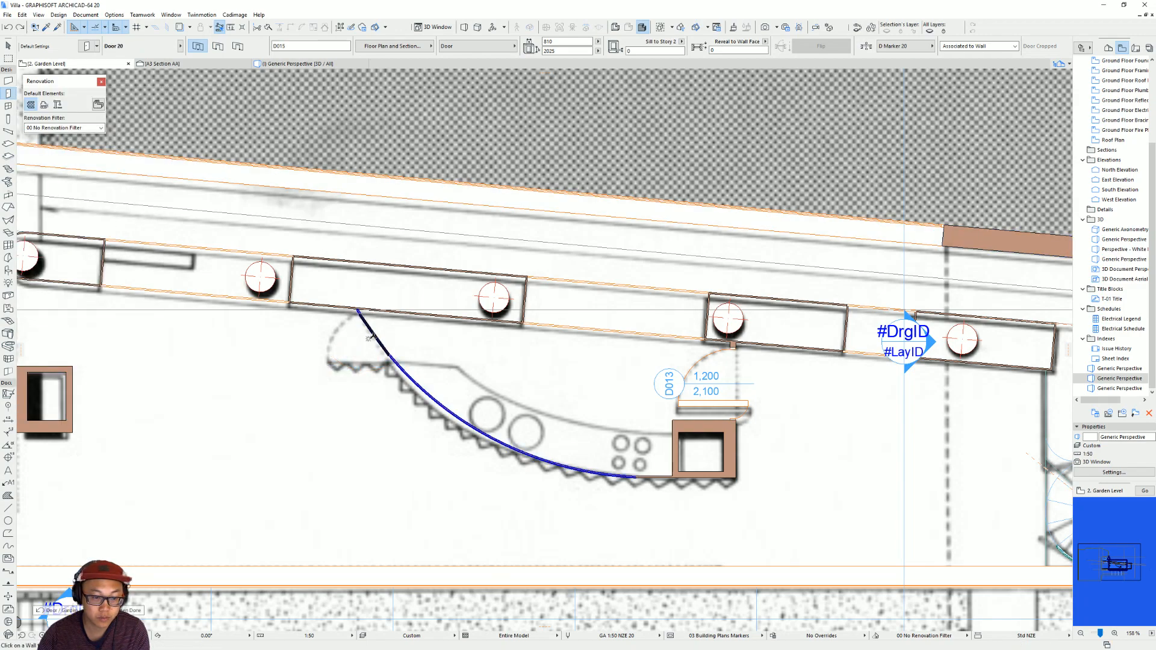
pyautogui.click(376, 346)
pyautogui.click(321, 345)
pyautogui.hotkey('ctrl', 'z')
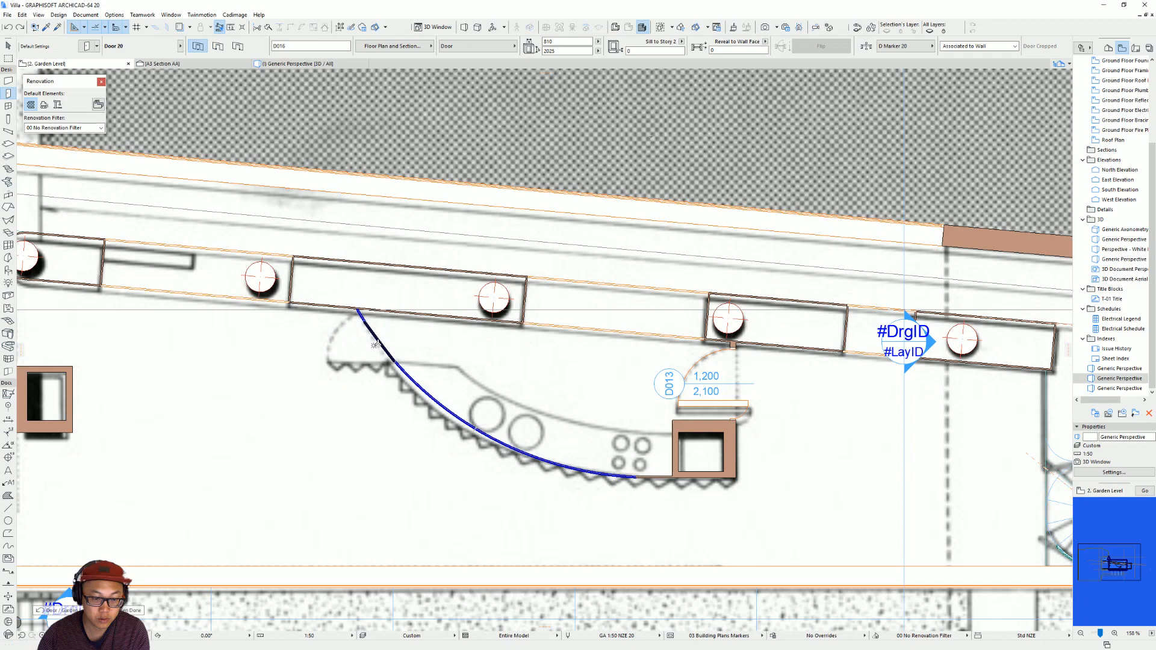
# Place the 810 mm wide Door 20 in the curved wall beside the column wall, opening away from the kitchen.
pyautogui.click(378, 346)
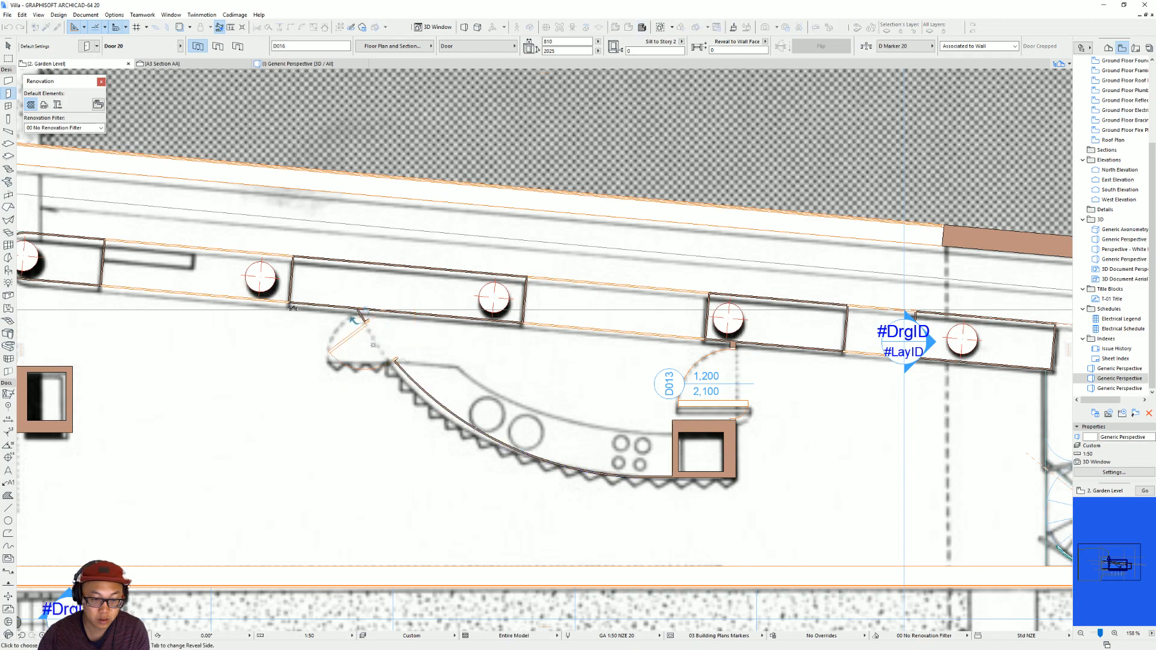
pyautogui.click(374, 345)
pyautogui.press('shift')
pyautogui.press('Escape')
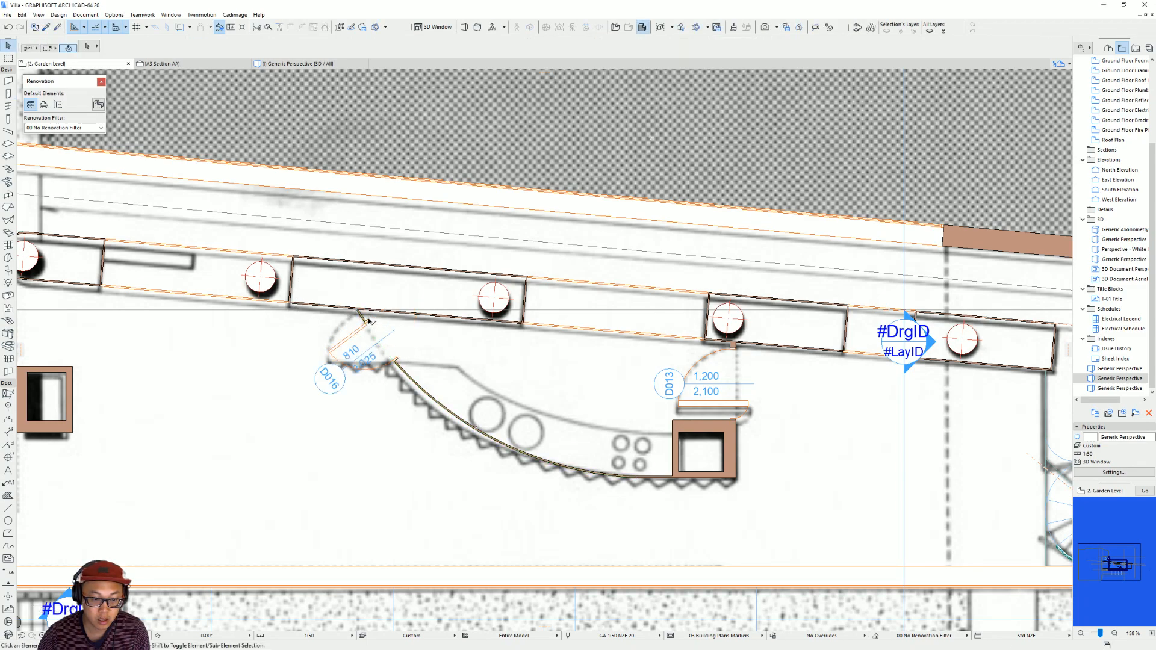
# Mirror the curved wall's door about its centre so it is hinged on the kitchen bench side.
pyautogui.click(379, 341)
pyautogui.click(379, 341)
pyautogui.click(448, 305)
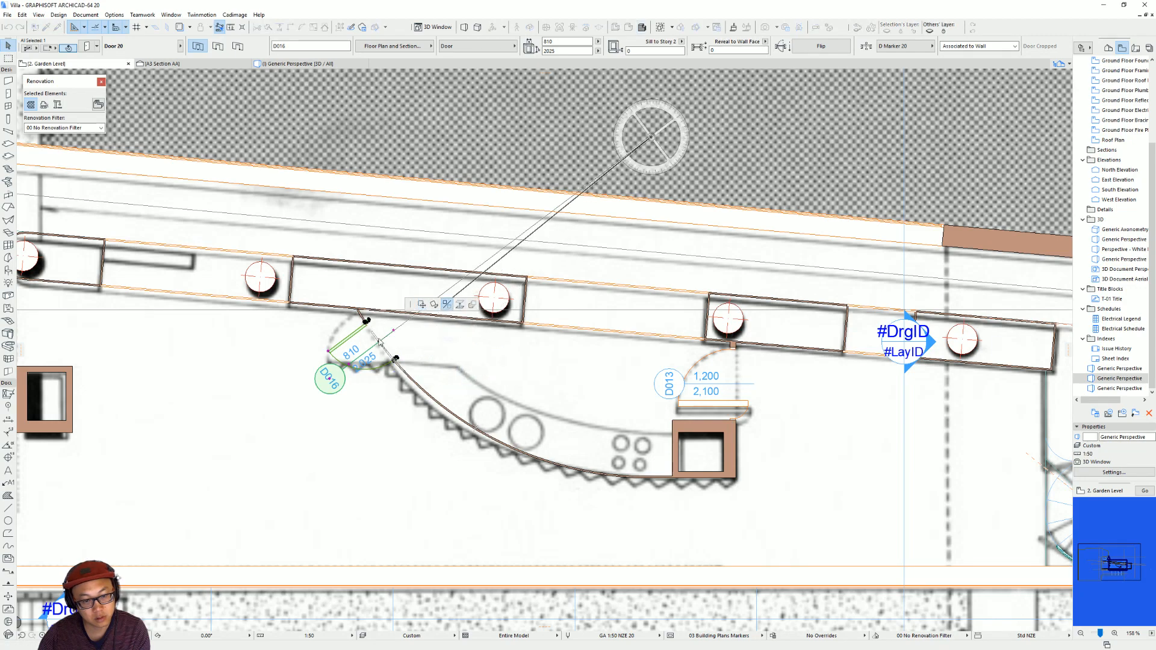
pyautogui.click(380, 344)
pyautogui.click(379, 343)
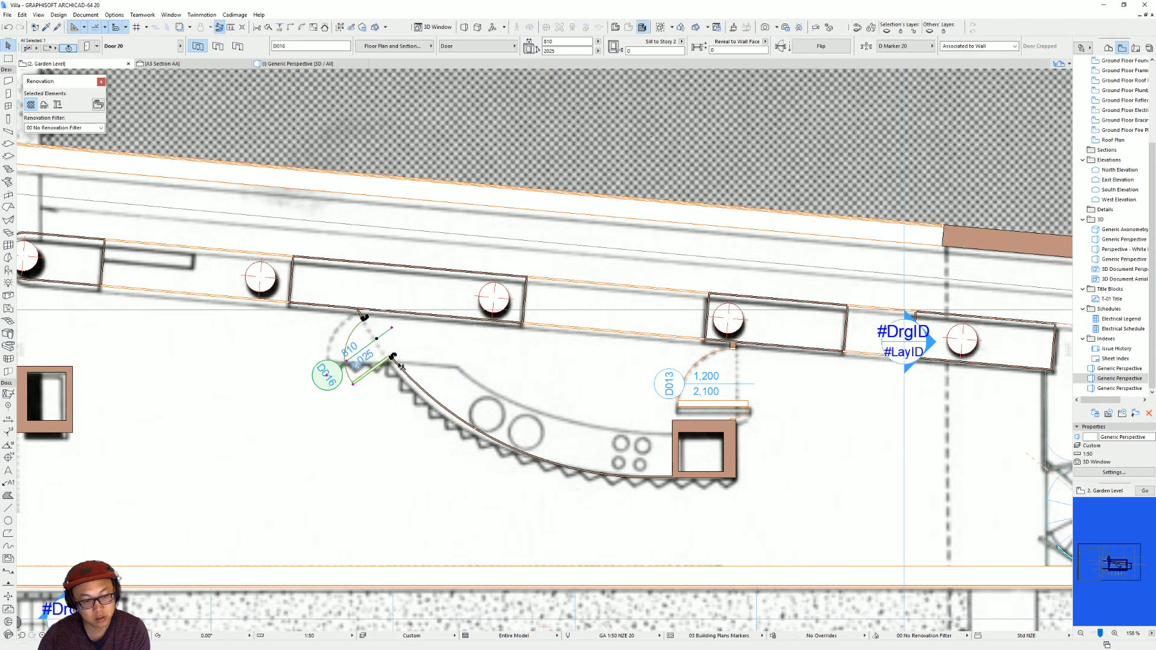
# Nudge the curved wall's door slightly along the wall so its hinge side lines up with the plan underlay.
pyautogui.scroll(2, 404, 368)
pyautogui.moveTo(402, 365); pyautogui.dragTo(516, 391, button='middle')
pyautogui.click(505, 385)
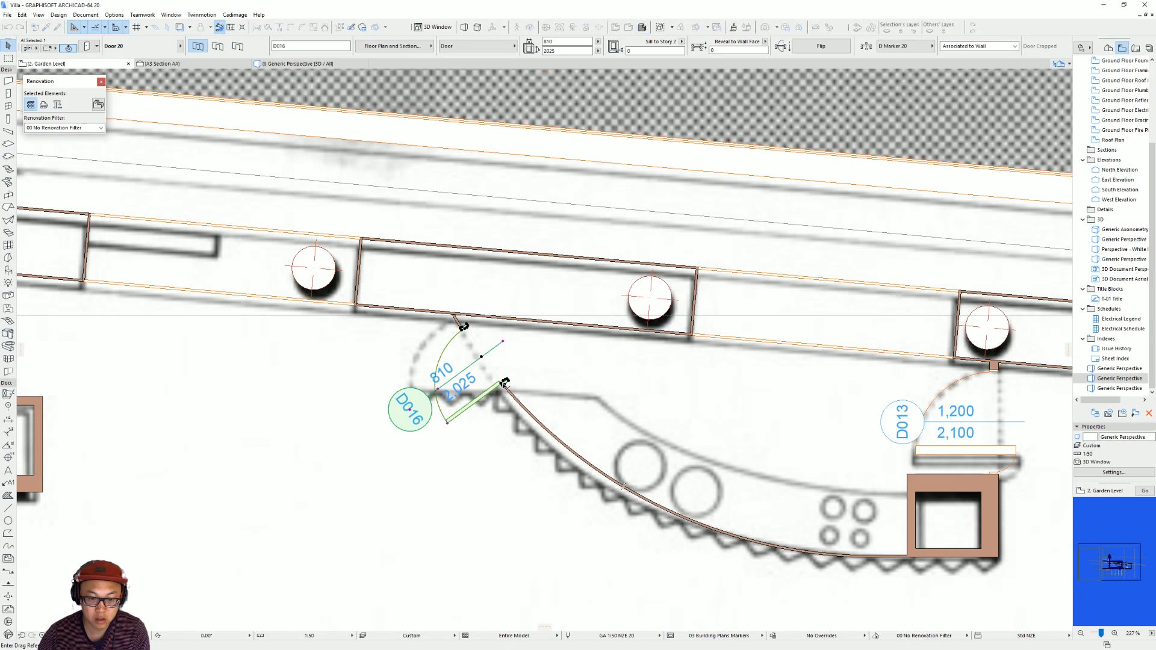
pyautogui.click(505, 391)
pyautogui.press('Escape')
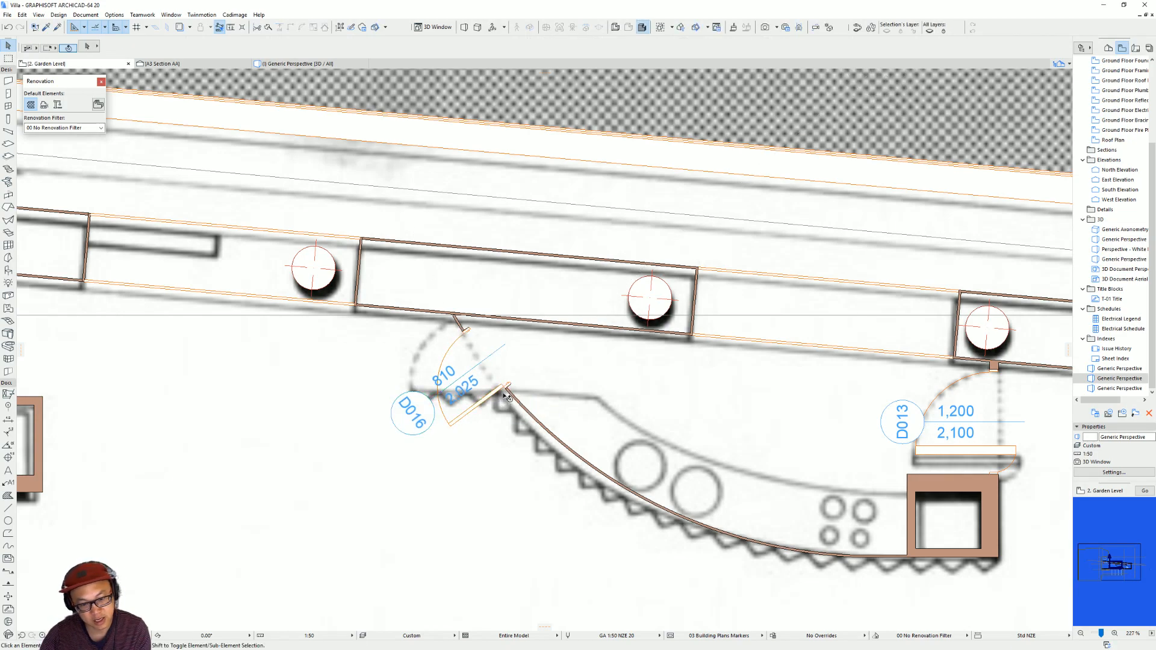
# Adjust the curved wall door's opening angle to align its leaf with the traced leaf and set the door width to 900 mm.
pyautogui.click(498, 398)
pyautogui.click(449, 425)
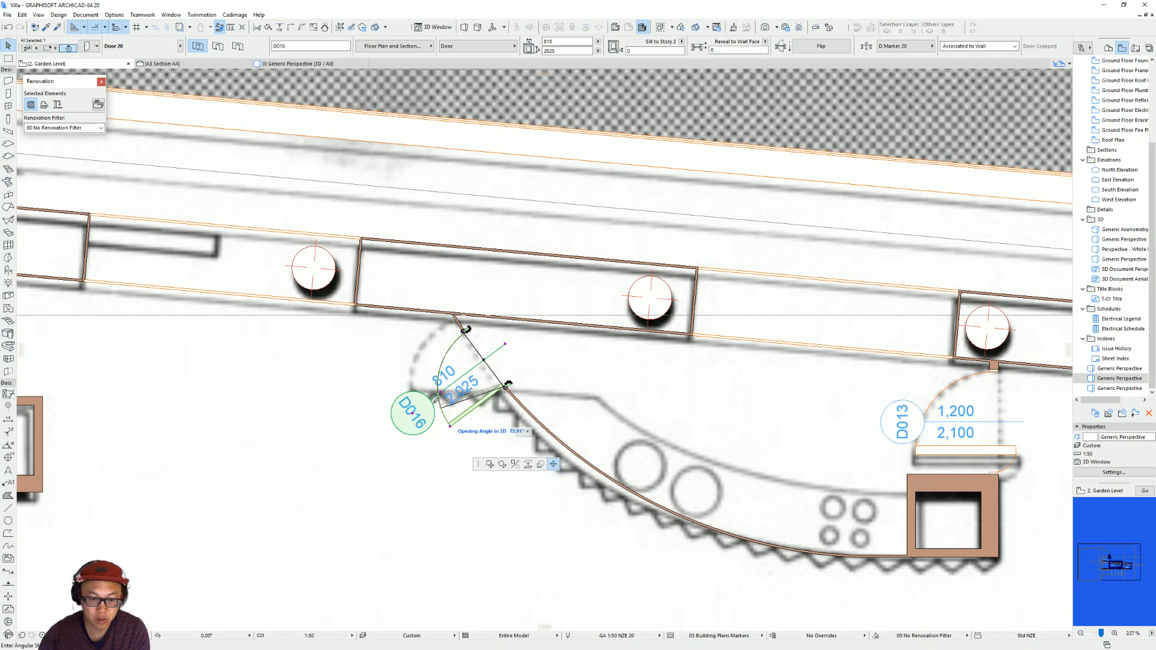
pyautogui.click(443, 386)
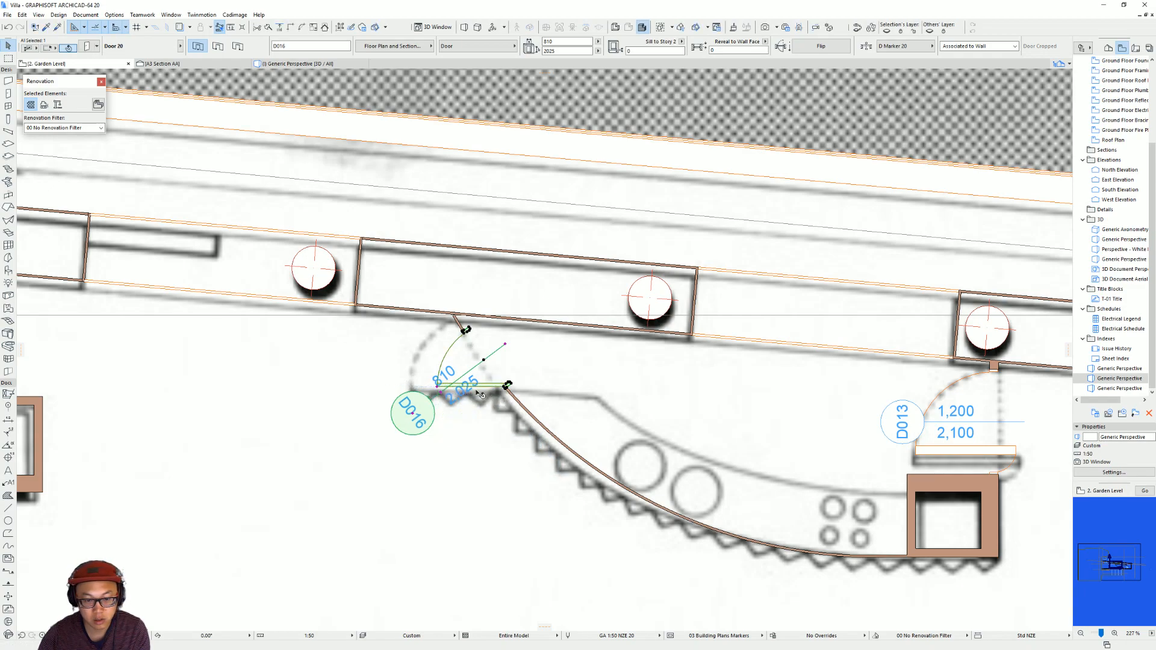
pyautogui.moveTo(470, 390); pyautogui.dragTo(519, 400, button='middle')
pyautogui.write('900')
pyautogui.press('Return')
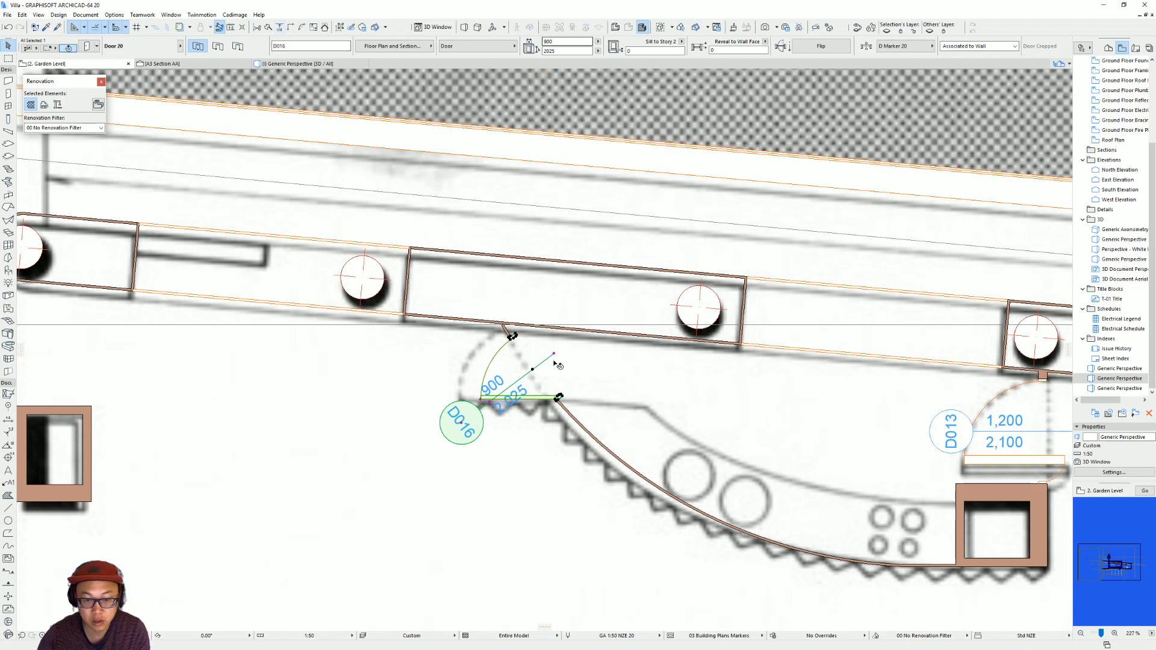
# Change the frame thickness in the Frame and Leaf settings of the 900 mm door.
pyautogui.scroll(4, 570, 409)
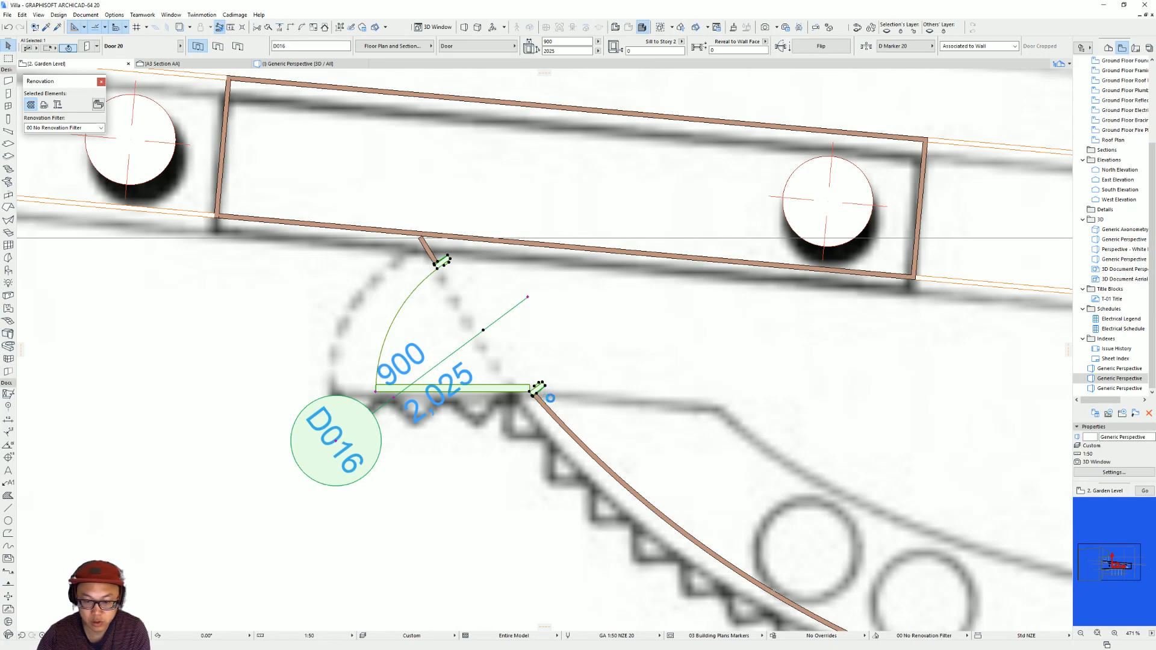
pyautogui.hotkey('ctrl', 't')
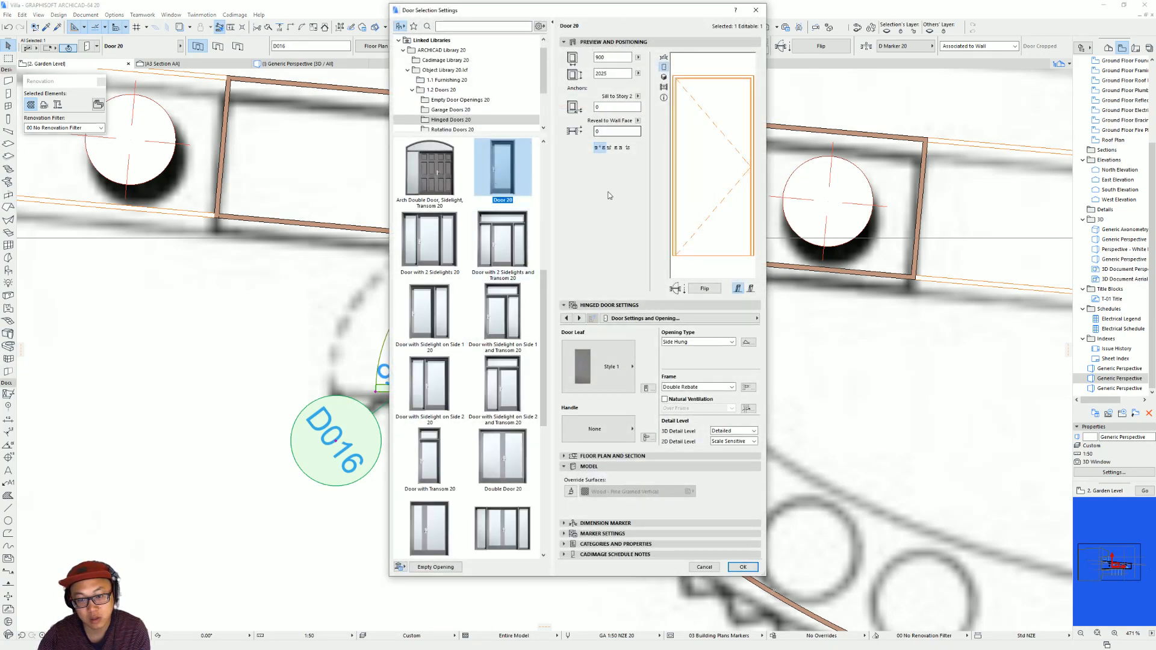
pyautogui.click(714, 318)
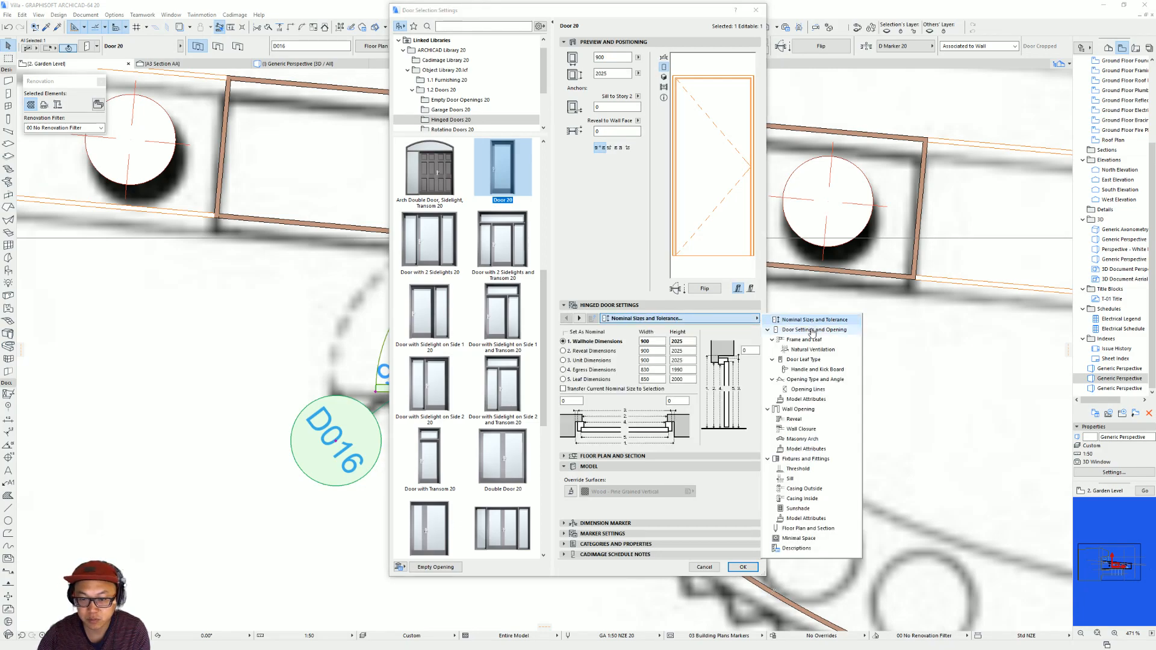
pyautogui.click(805, 339)
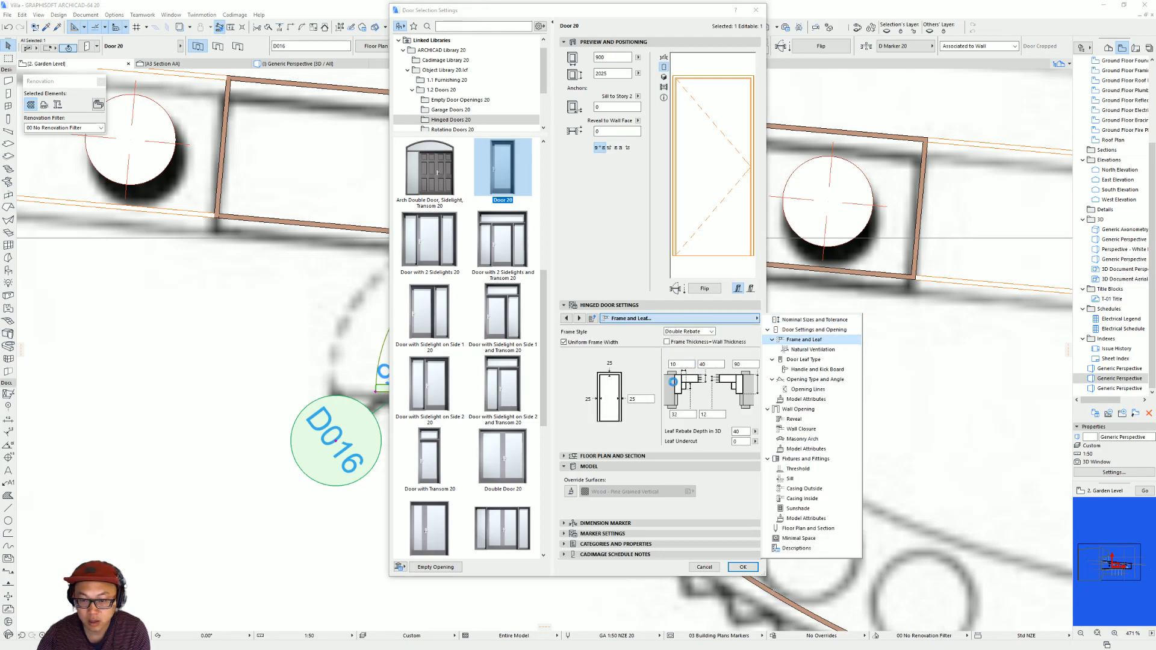
pyautogui.click(753, 365)
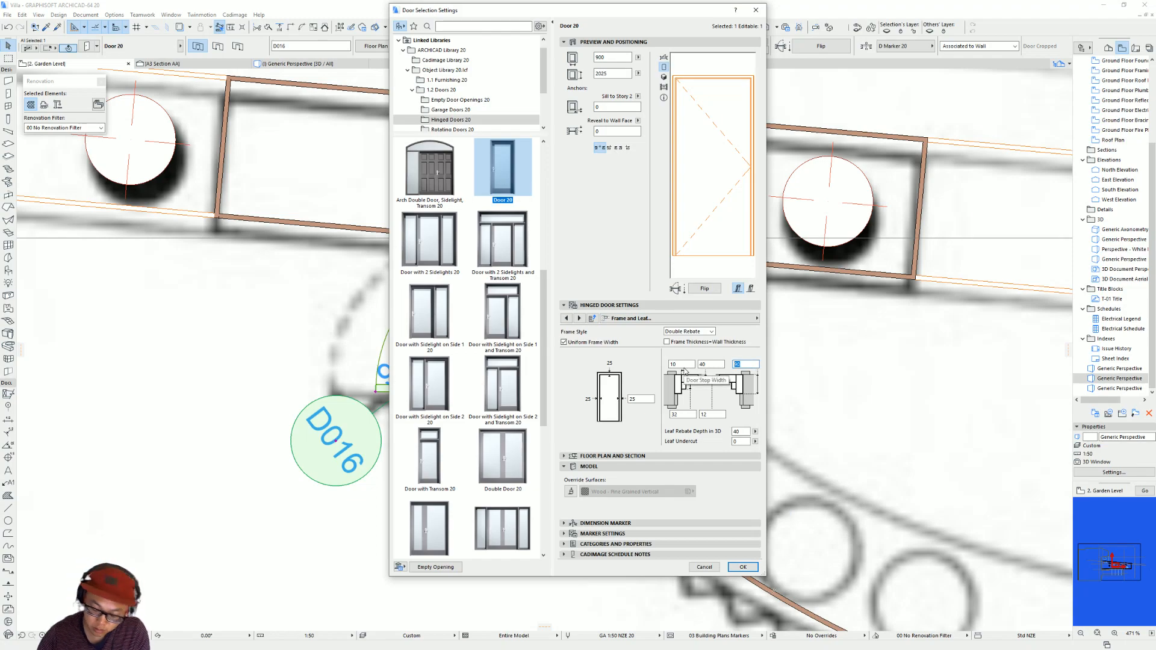
pyautogui.press('Return')
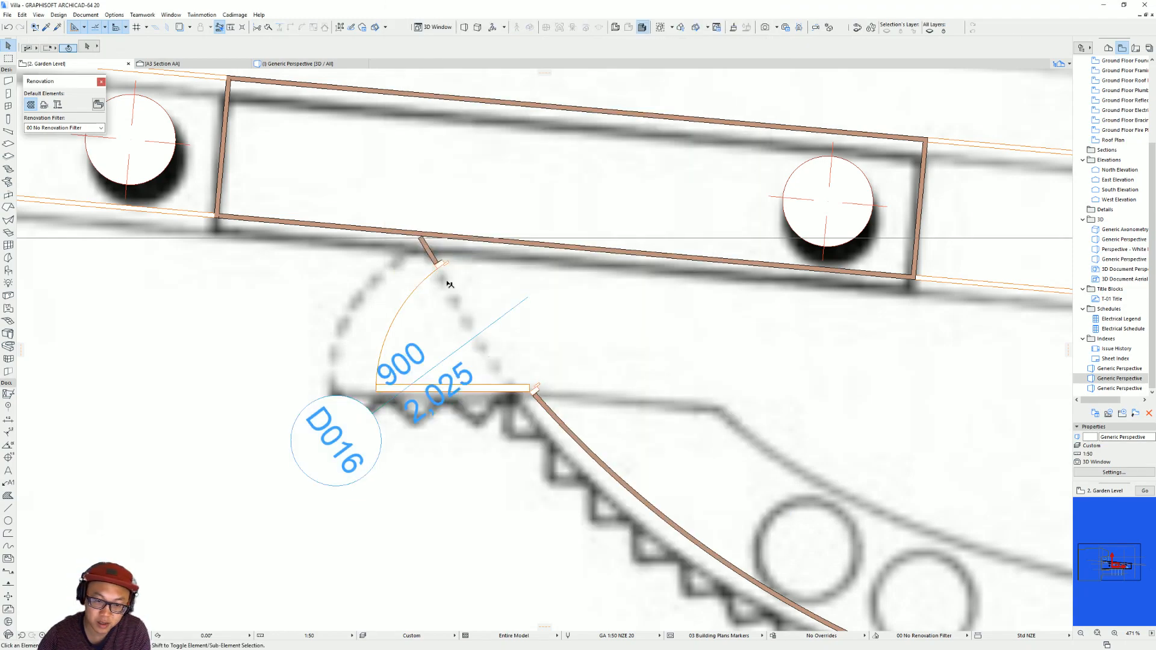
# Stretch the door-side end of the curved kitchen wall along its arc to meet the column wall.
pyautogui.moveTo(479, 334); pyautogui.dragTo(525, 389, button='middle')
pyautogui.click(476, 304)
pyautogui.click(466, 291)
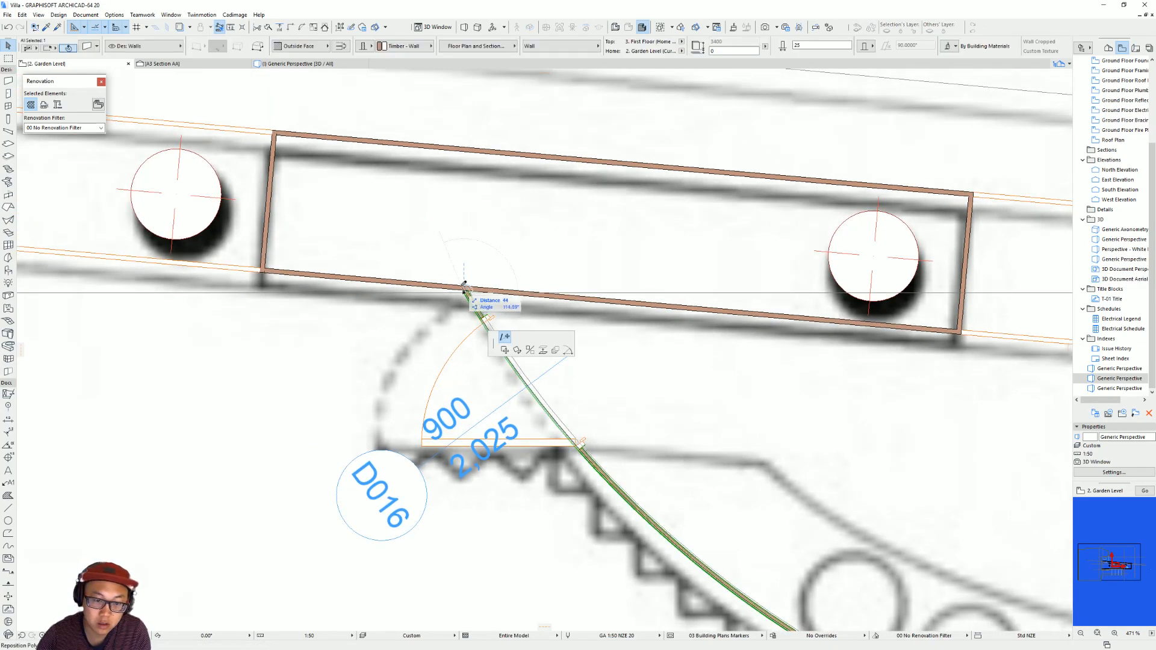
pyautogui.click(467, 288)
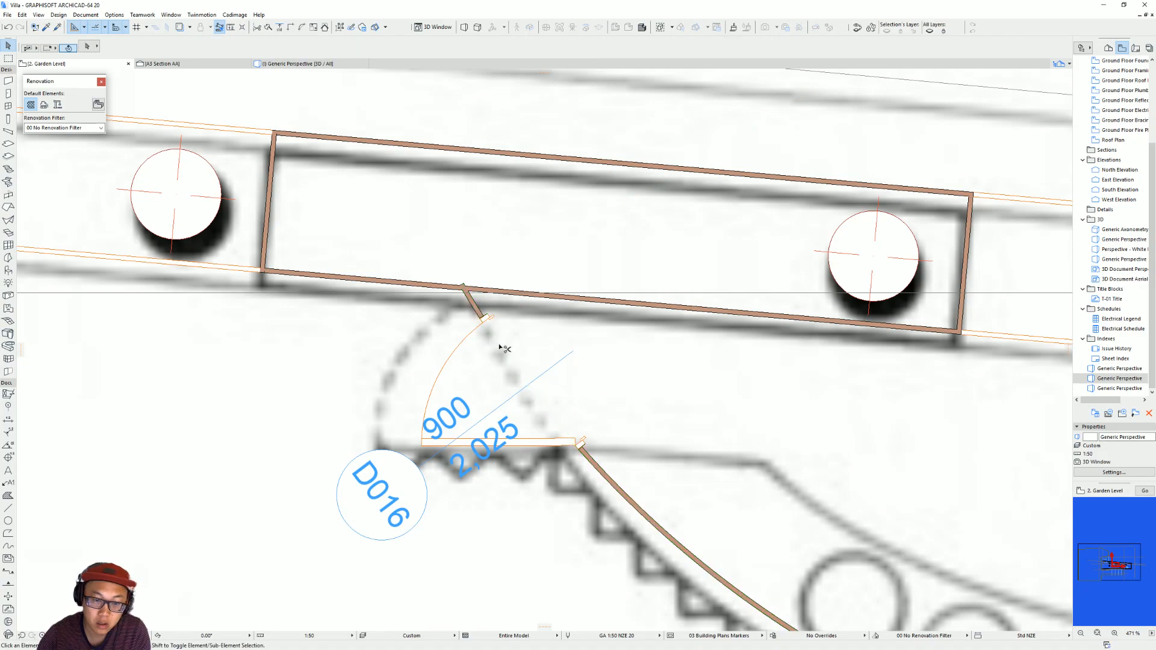
pyautogui.scroll(3, 468, 295)
pyautogui.click(466, 293)
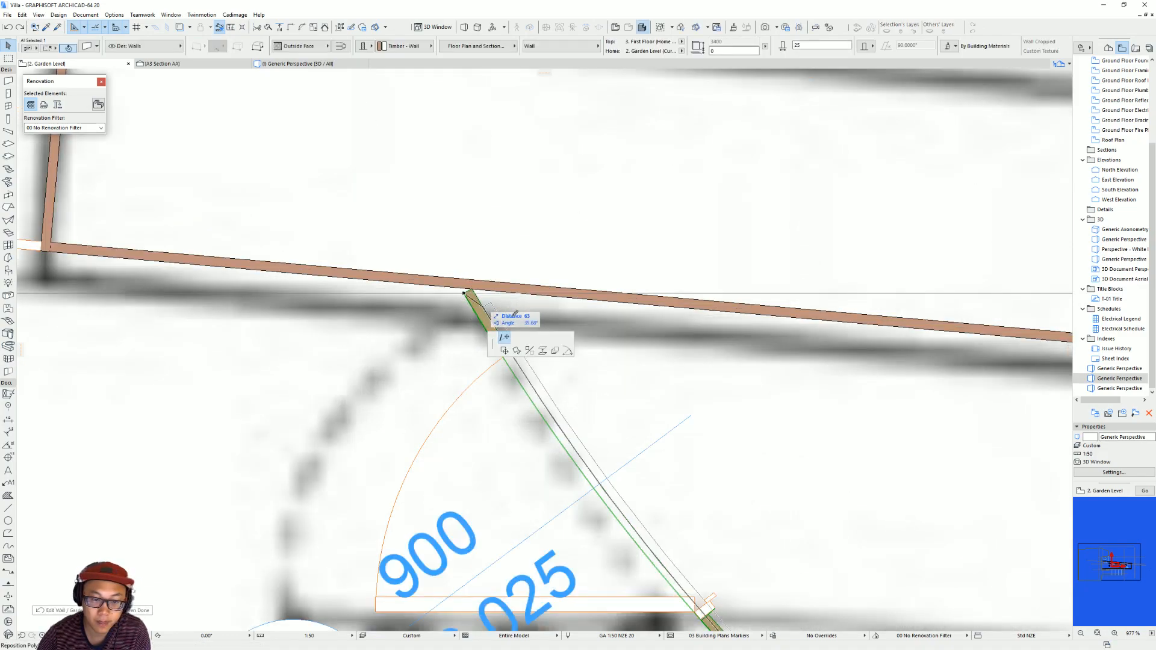
pyautogui.click(566, 351)
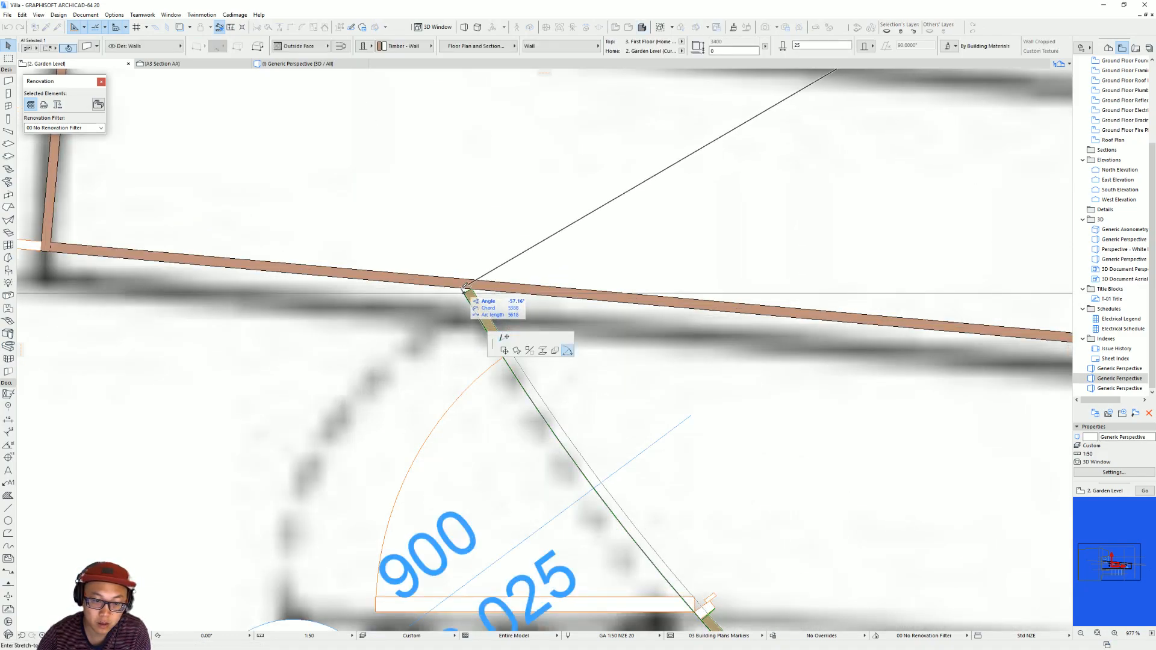
pyautogui.click(463, 282)
pyautogui.press('Escape')
pyautogui.scroll(-6, 545, 304)
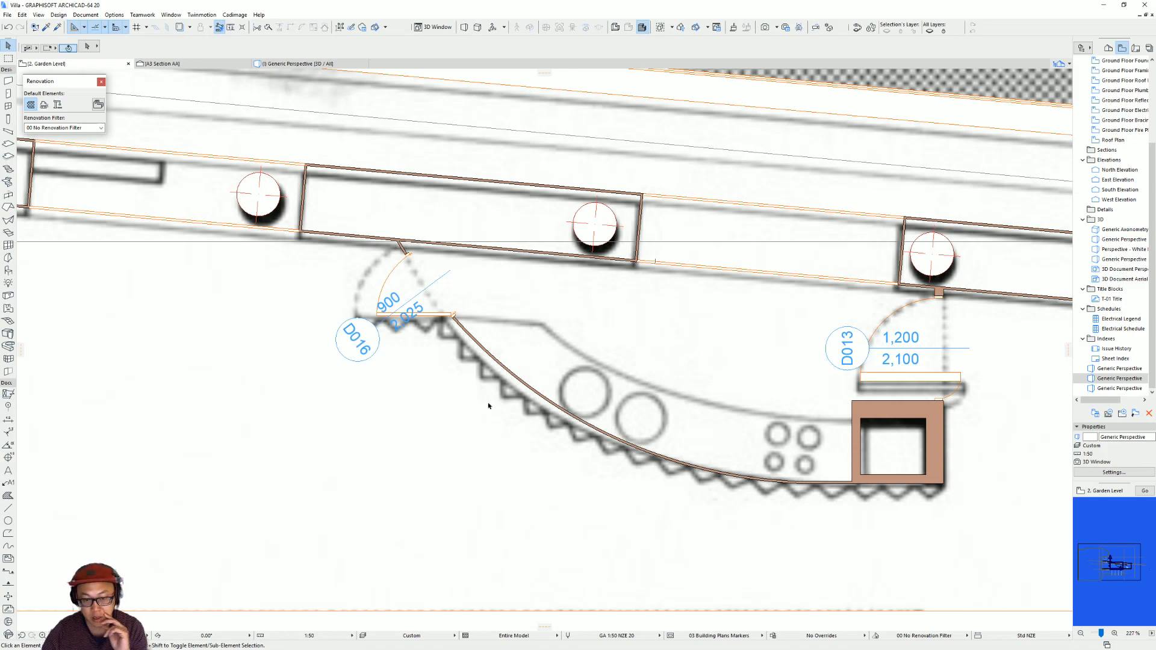
# Examine the curved wall and its door in 3D and compare them with the interior reference photo in the browser.
pyautogui.press('F3')
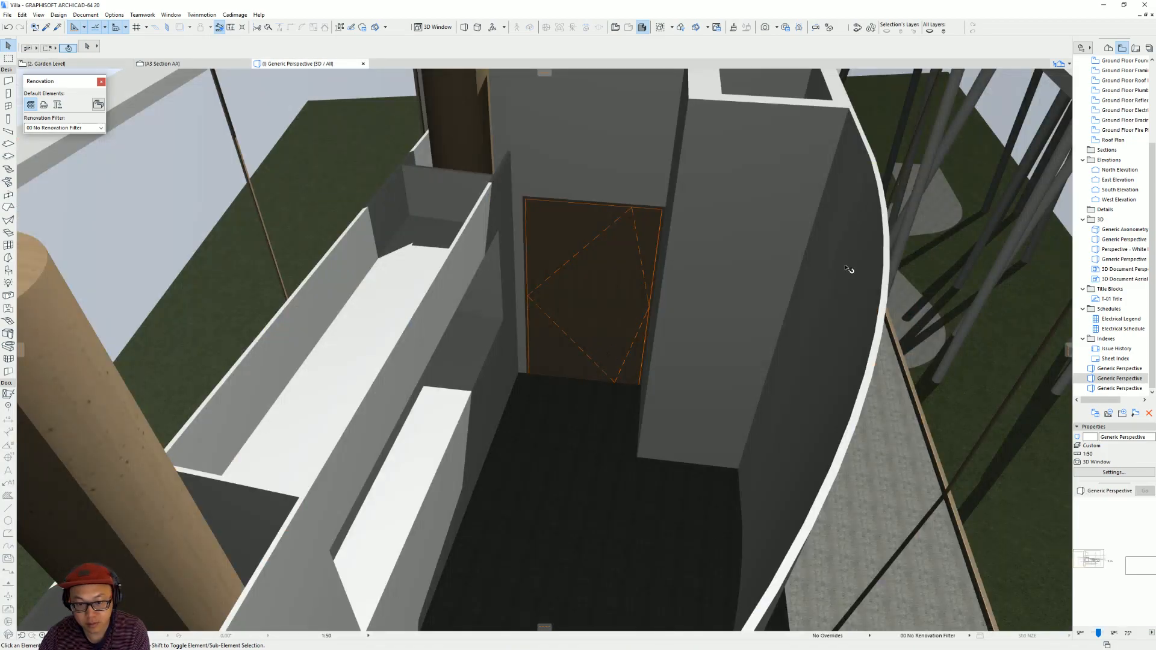
pyautogui.scroll(-2, 825, 286)
pyautogui.moveTo(823, 291)
pyautogui.keyDown('shift'); pyautogui.mouseDown(button='middle')
pyautogui.moveTo(482, 361)
pyautogui.moveTo(459, 455)
pyautogui.moveTo(604, 381)
pyautogui.moveTo(618, 310)
pyautogui.mouseUp(button='middle'); pyautogui.keyUp('shift')
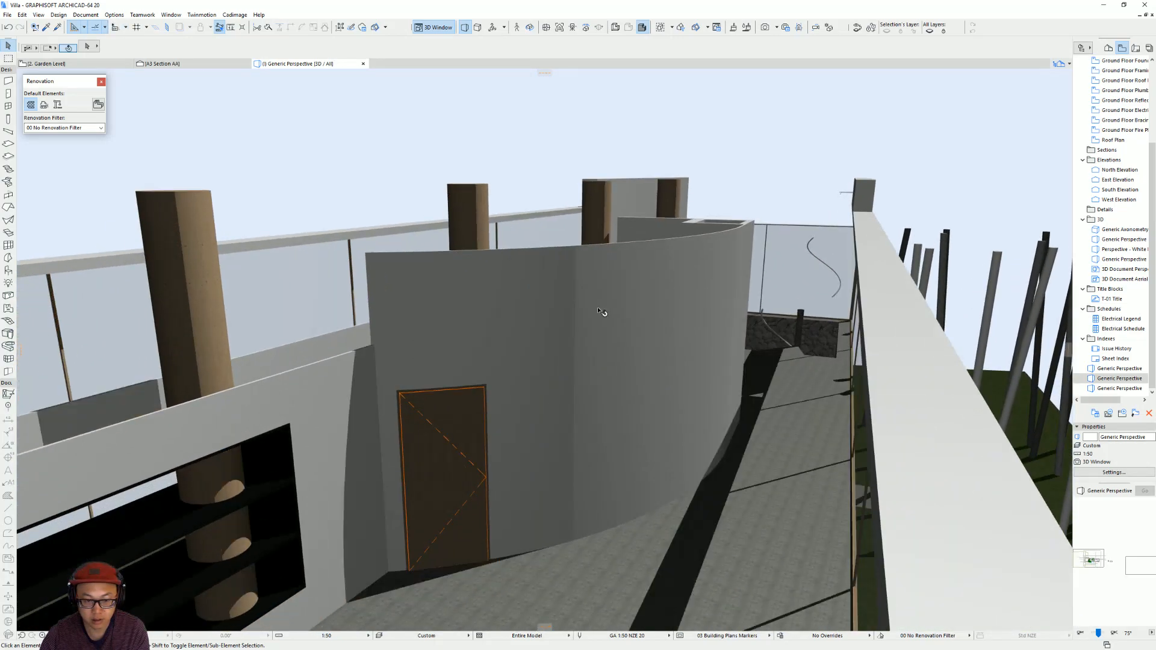
pyautogui.keyDown('shift'); pyautogui.moveTo(487, 317); pyautogui.dragTo(407, 482, button='middle'); pyautogui.keyUp('shift')
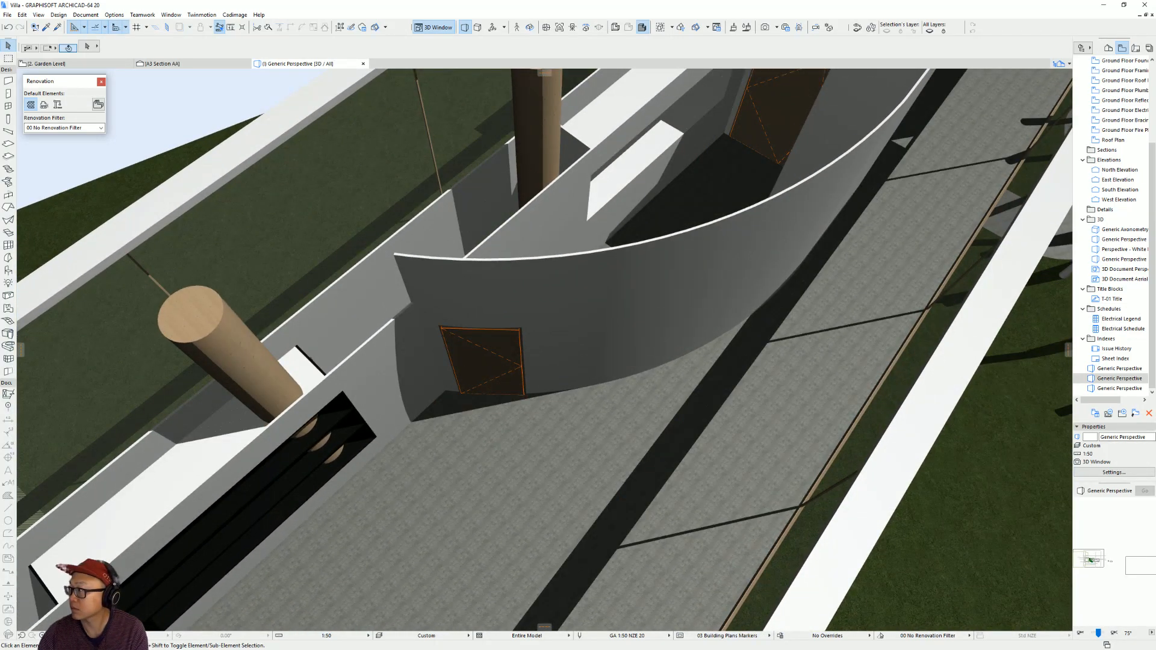
pyautogui.hotkey('alt', 'Tab')
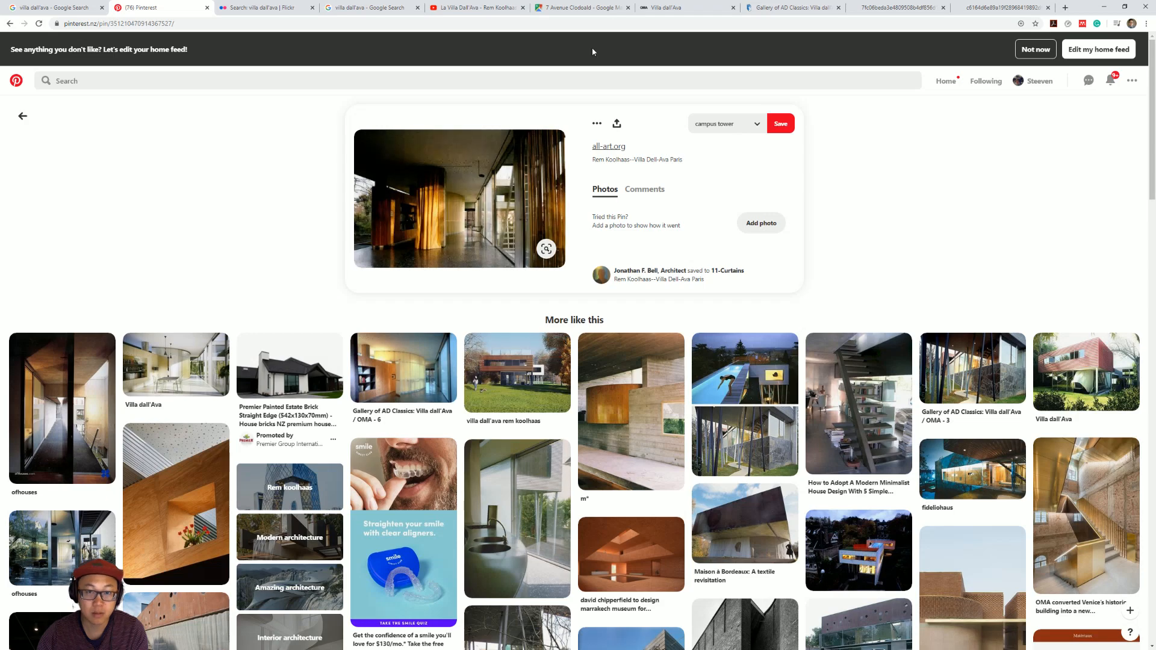
pyautogui.click(367, 7)
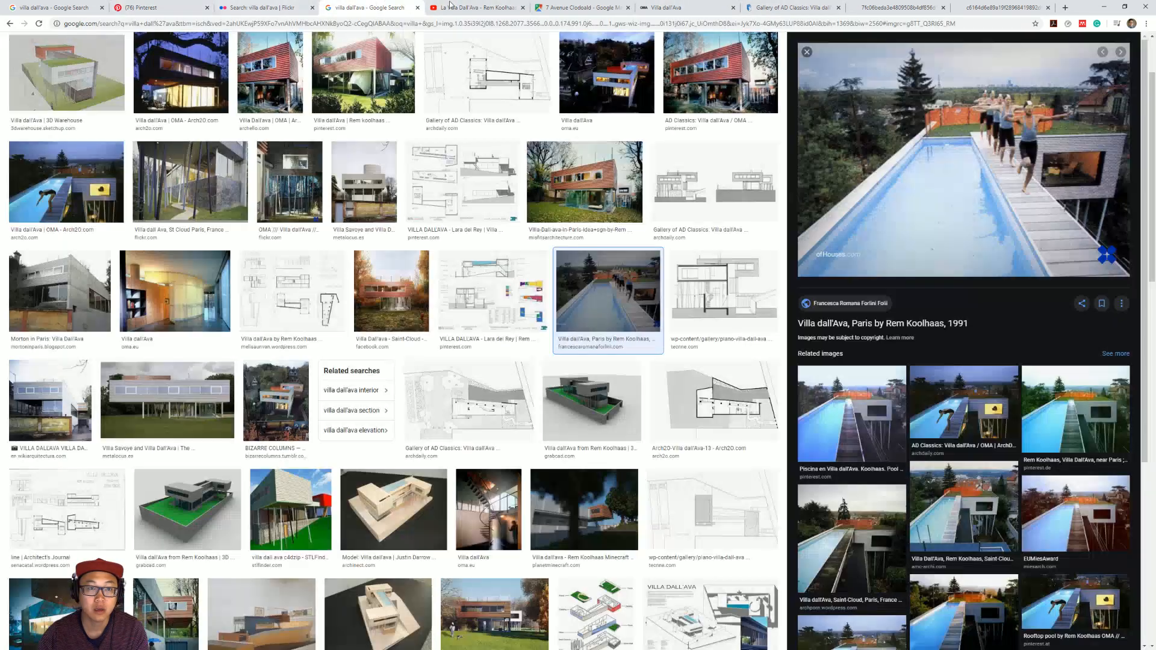
pyautogui.click(995, 5)
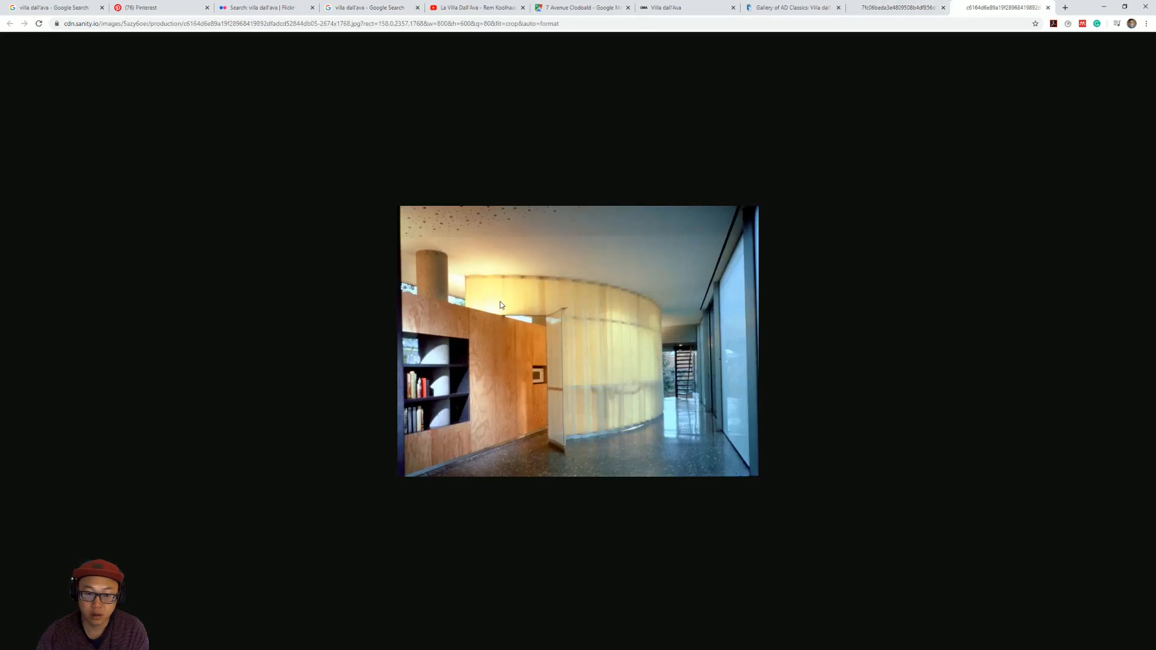
pyautogui.click(1106, 8)
# Return to the Garden Level plan and extend the curved wall along its arc across the column wall to its far face.
pyautogui.press('F2')
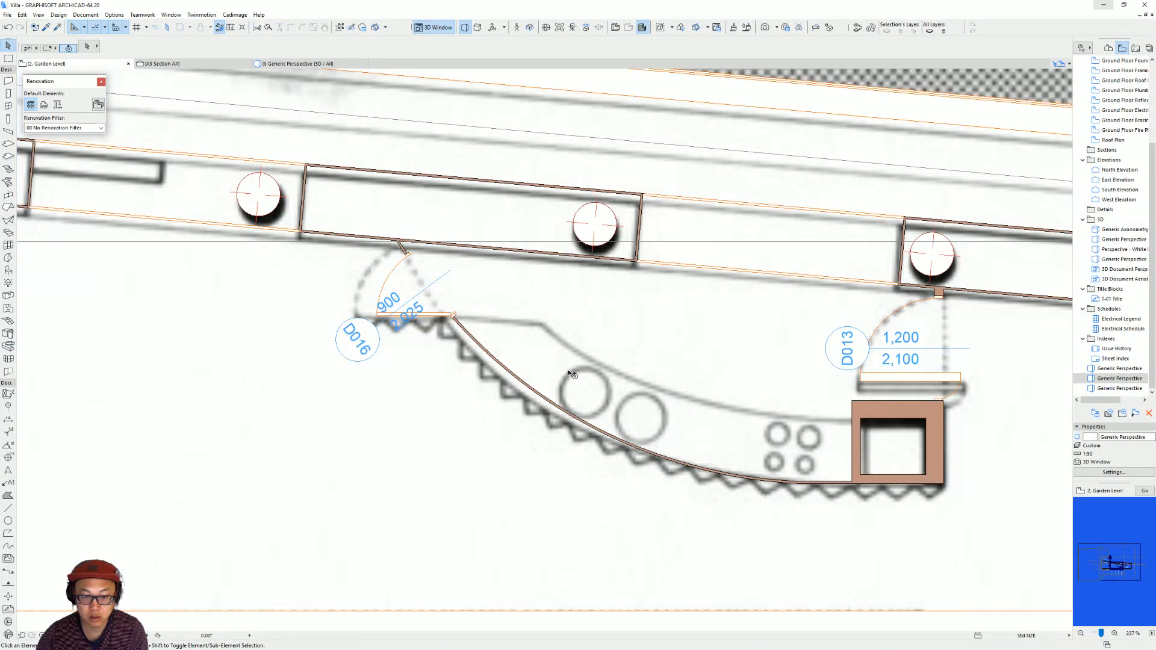
pyautogui.click(420, 246)
pyautogui.click(396, 239)
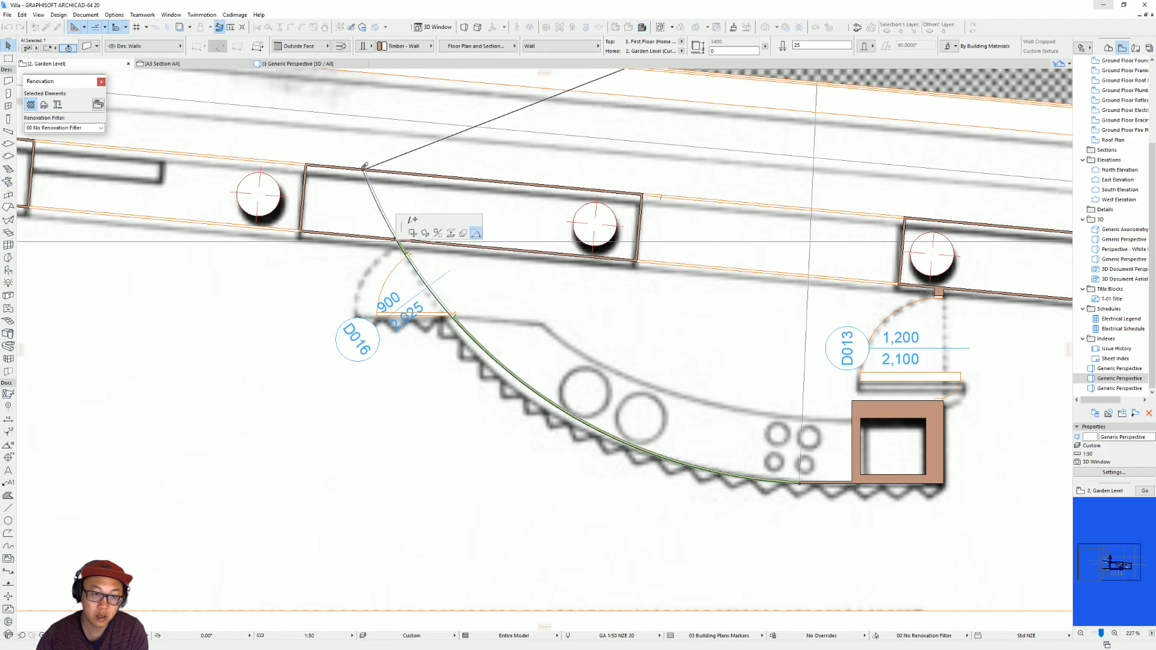
pyautogui.click(363, 170)
pyautogui.press('Escape')
# Examine in 3D how the extended curved wall passes over the lower column wall beside the door.
pyautogui.press('F3')
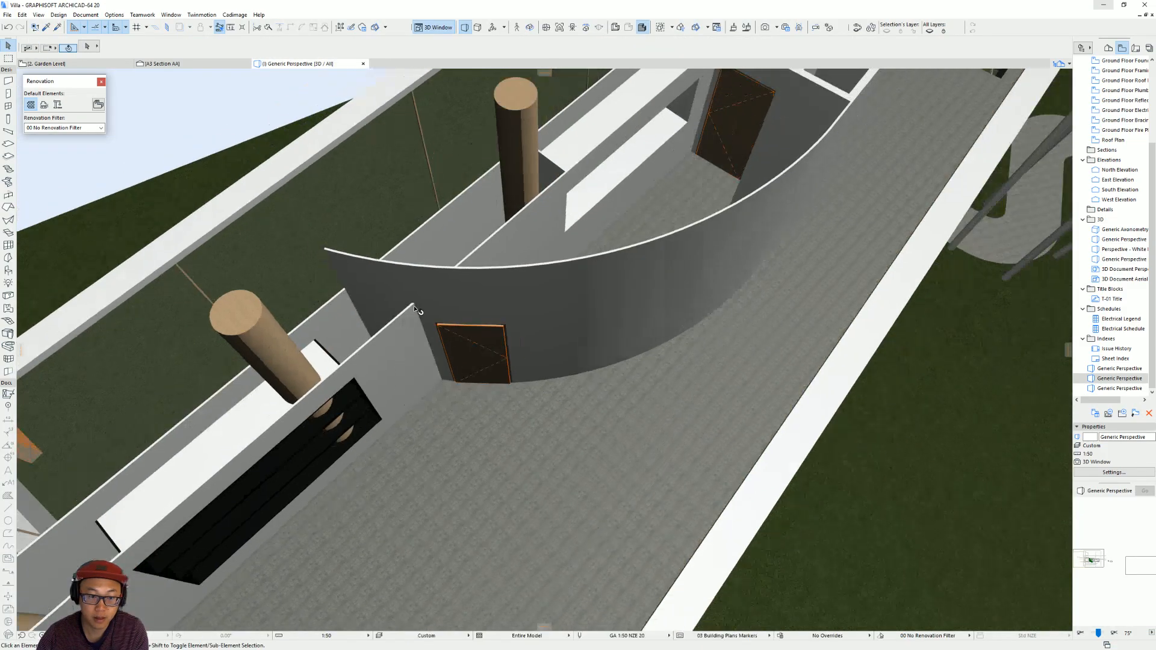
pyautogui.keyDown('shift'); pyautogui.moveTo(414, 310); pyautogui.dragTo(545, 340, button='middle'); pyautogui.keyUp('shift')
pyautogui.click(545, 339)
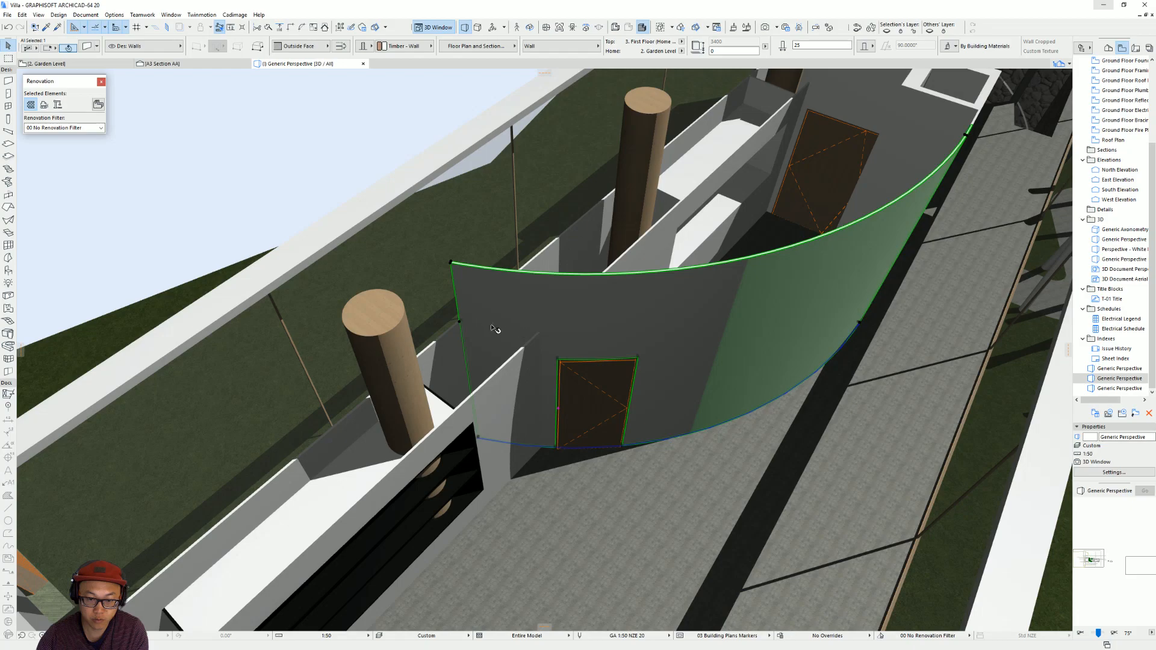
pyautogui.press('Escape')
pyautogui.keyDown('shift'); pyautogui.moveTo(557, 375); pyautogui.dragTo(711, 329, button='middle'); pyautogui.keyUp('shift')
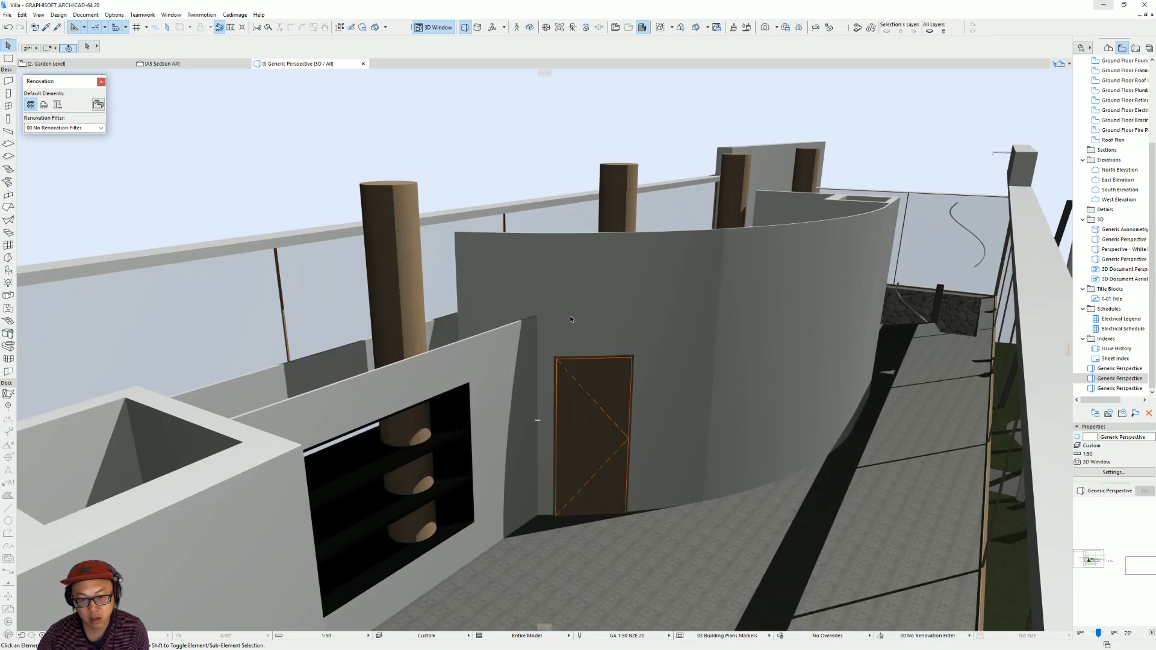
pyautogui.keyDown('shift'); pyautogui.moveTo(598, 298); pyautogui.dragTo(601, 317, button='middle'); pyautogui.keyUp('shift')
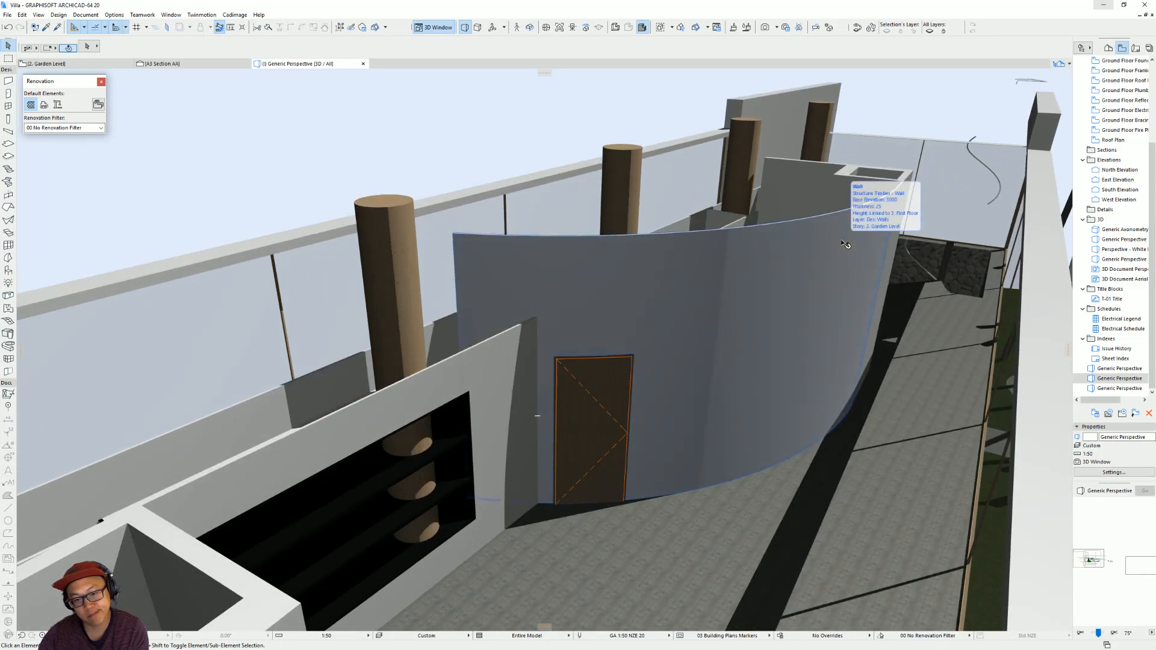
pyautogui.keyDown('shift'); pyautogui.moveTo(663, 331); pyautogui.dragTo(584, 317, button='middle'); pyautogui.keyUp('shift')
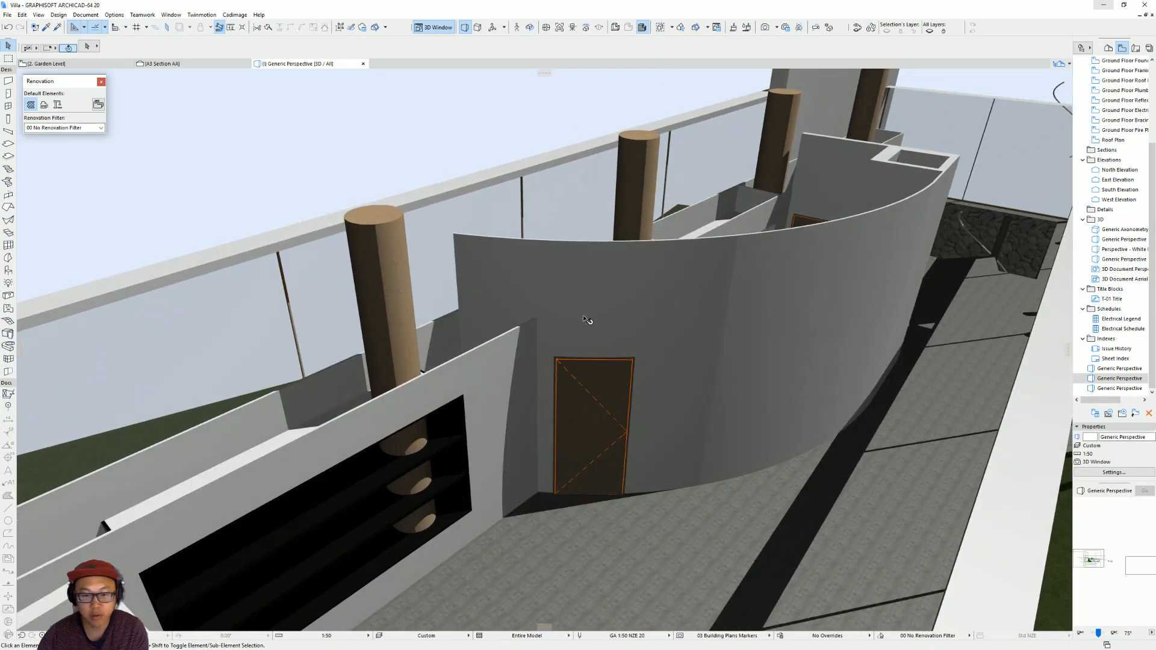
# Copy the curved wall in place and shorten the copy to the segment crossing the column wall, ending beside the door.
pyautogui.click(524, 286)
pyautogui.hotkey('ctrl', 'shift', 'd')
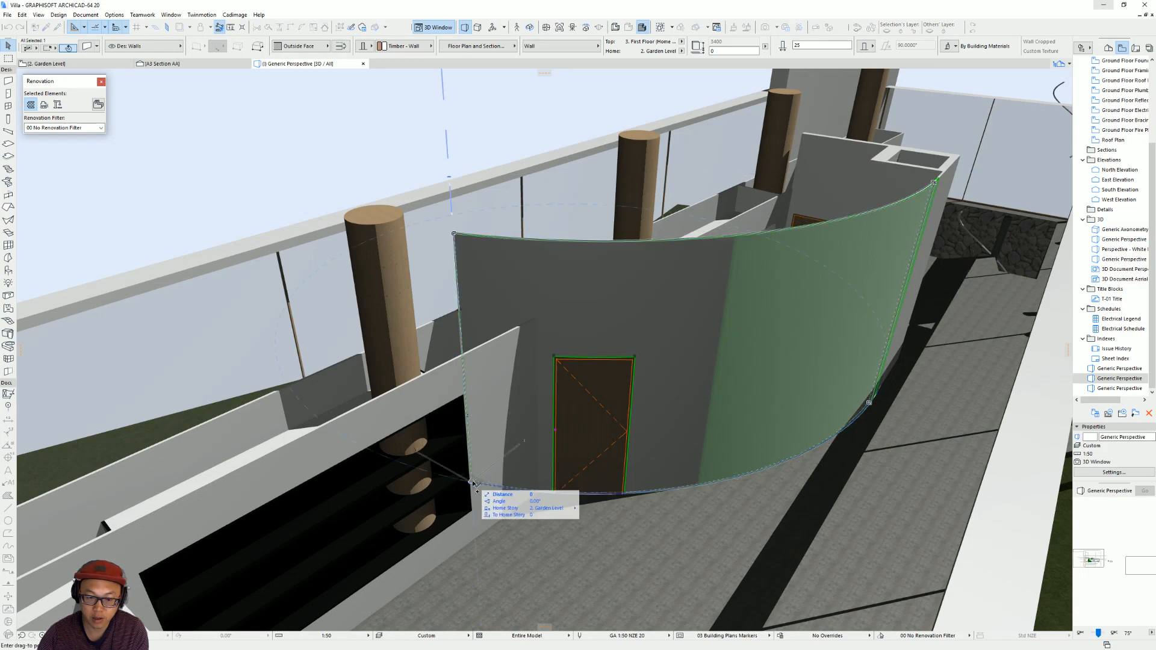
pyautogui.click(472, 481)
pyautogui.click(871, 403)
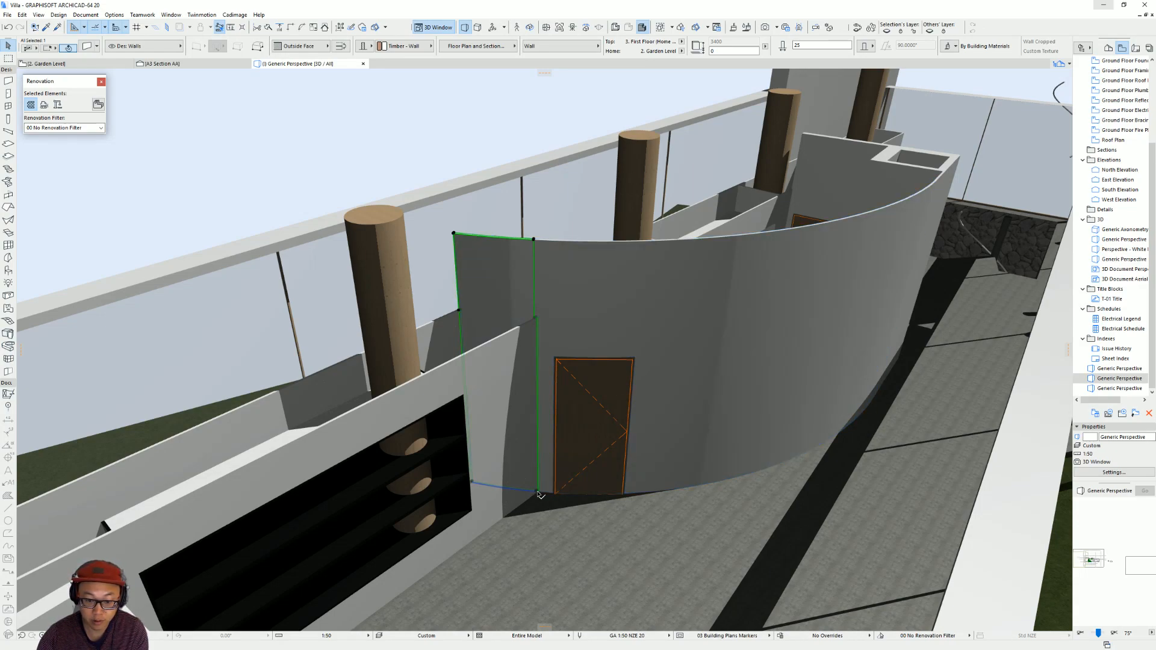
# Shorten the main curved wall along its arc so that it ends just beside the door, short of the column wall.
pyautogui.hotkey('ctrl', 'z')
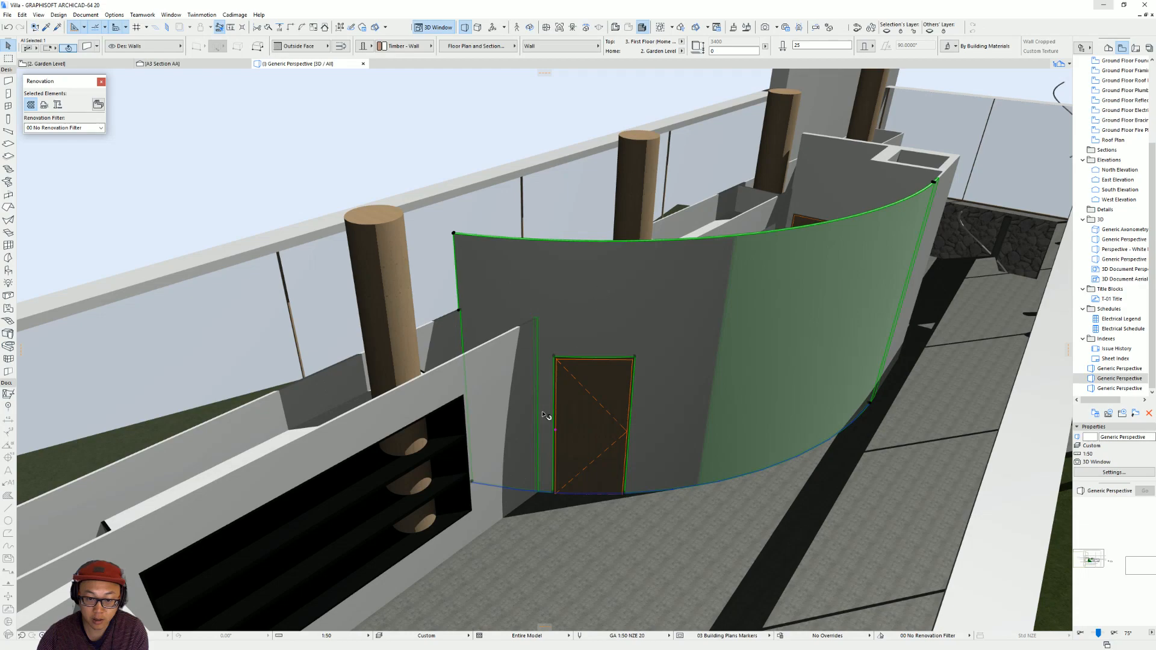
pyautogui.click(473, 483)
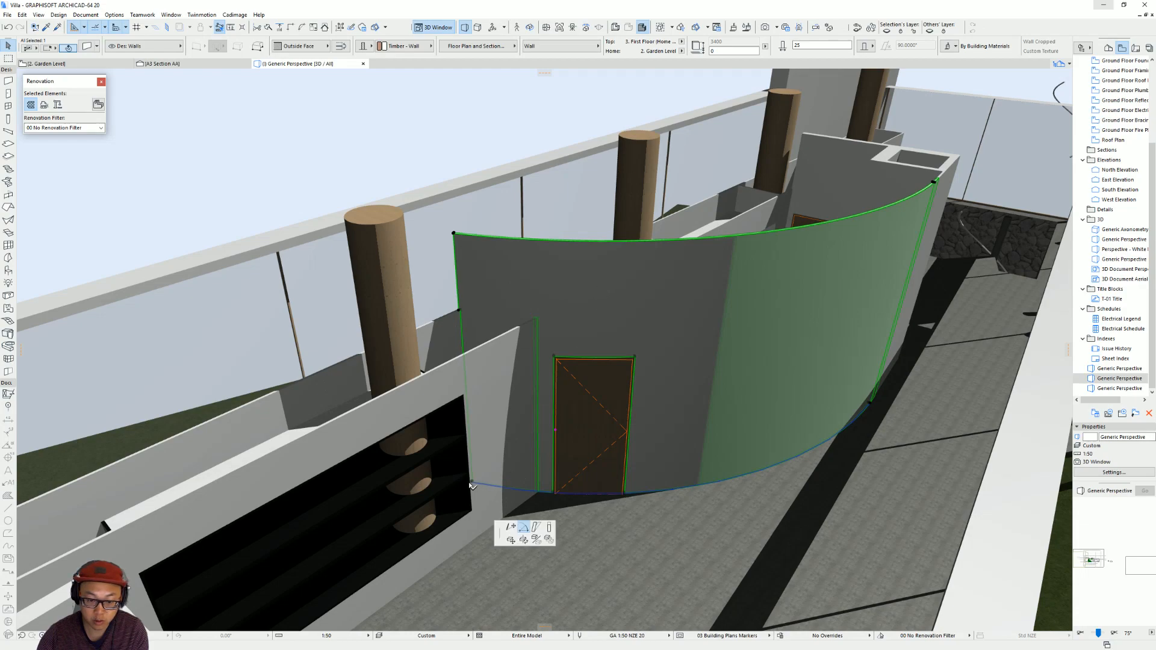
pyautogui.click(548, 248)
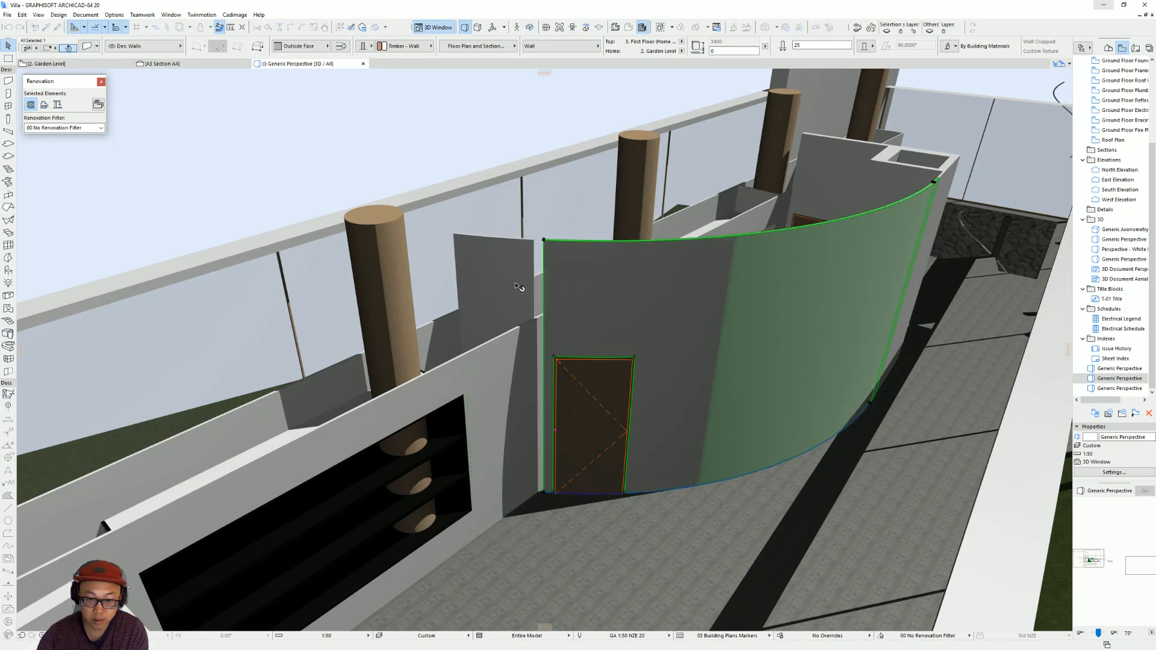
# Raise the base of the short curved segment to the top of the column wall, keeping its upper edge in place.
pyautogui.click(540, 498)
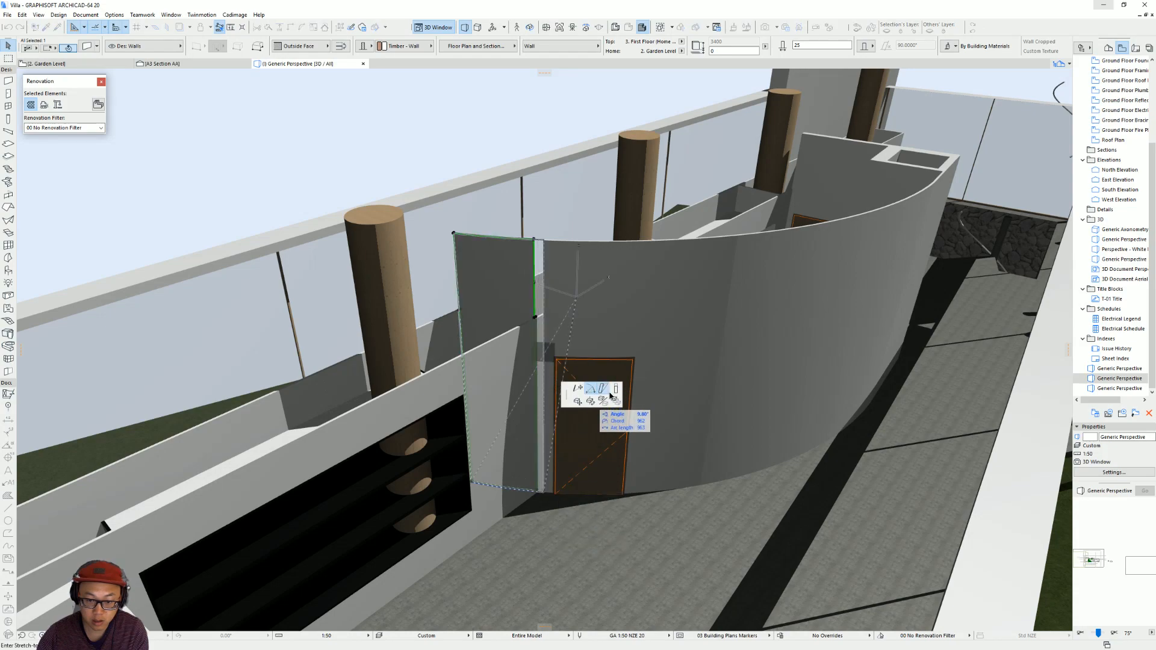
pyautogui.click(616, 390)
pyautogui.click(535, 318)
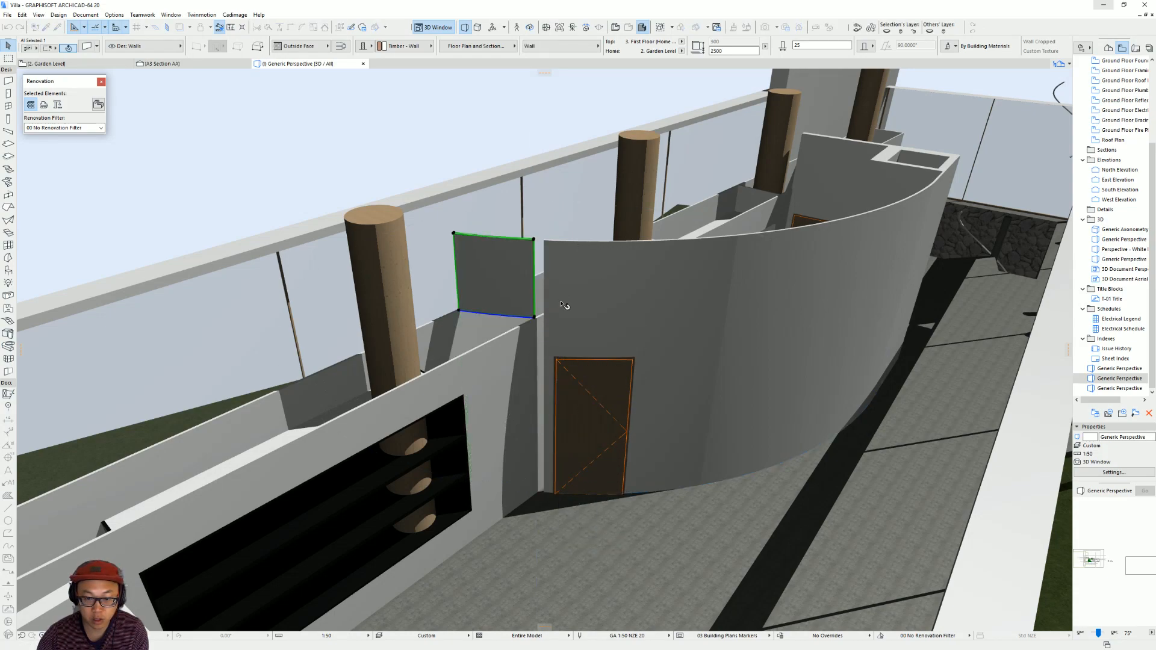
pyautogui.press('Escape')
pyautogui.click(562, 302)
pyautogui.click(544, 492)
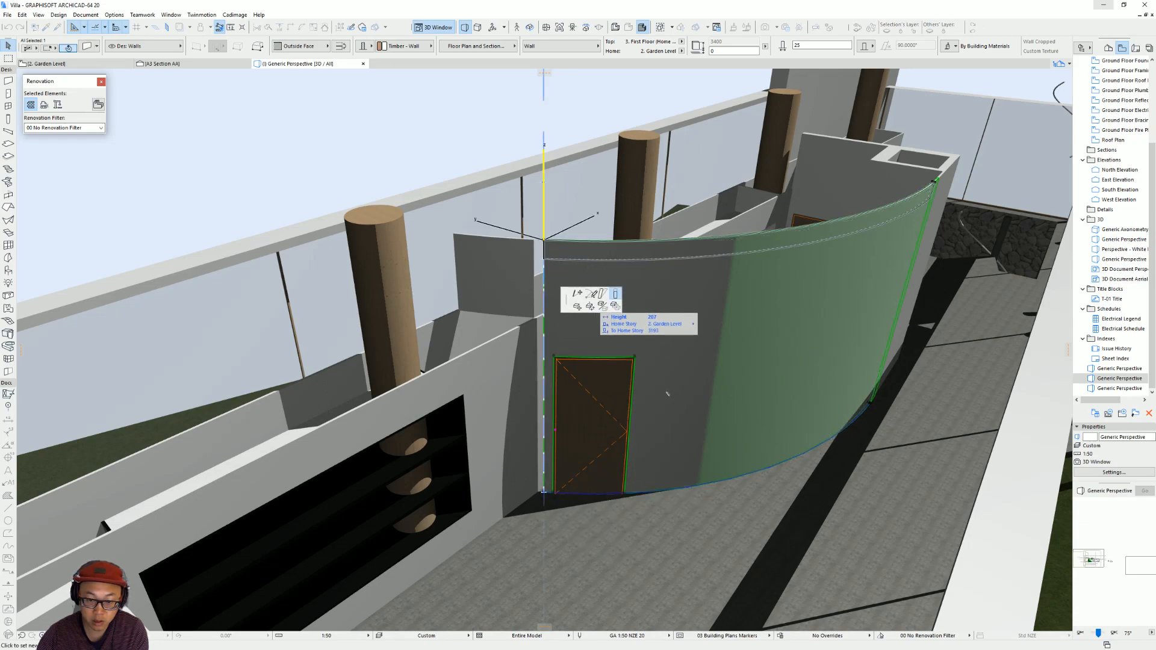
pyautogui.click(667, 394)
pyautogui.click(590, 296)
pyautogui.click(545, 488)
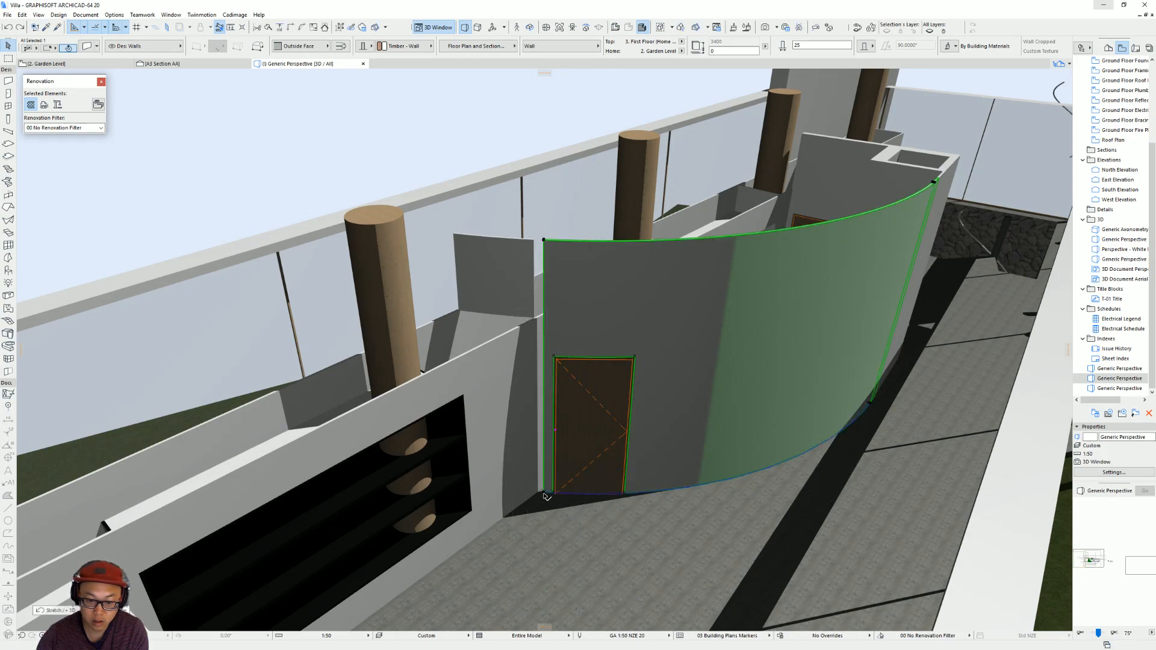
# Stretch the main curved wall's end beside the door along its arc to meet the segment over the column wall.
pyautogui.click(545, 495)
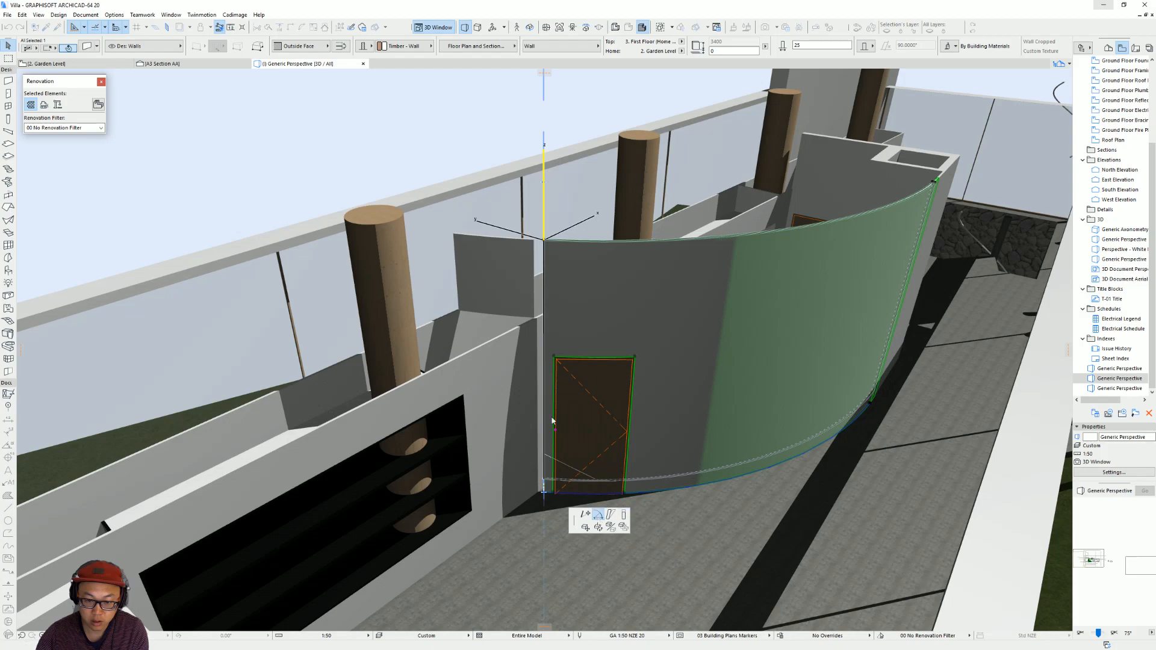
pyautogui.click(535, 240)
pyautogui.press('Escape')
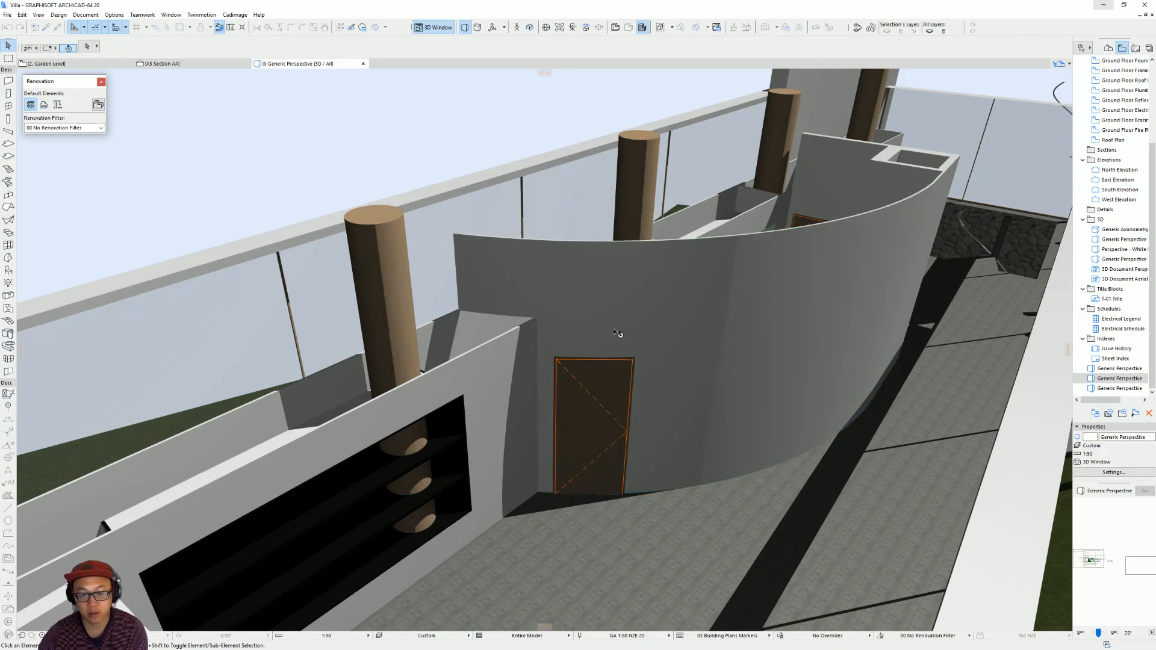
# In the Garden Level plan, apply a corrugated wall covering with 90° cladding orientation and Glass - Lamp cladding to the main curved wall's outer side.
pyautogui.keyDown('shift'); pyautogui.moveTo(547, 345); pyautogui.dragTo(689, 261, button='middle'); pyautogui.keyUp('shift')
pyautogui.keyDown('shift'); pyautogui.moveTo(768, 279); pyautogui.dragTo(834, 331, button='middle'); pyautogui.keyUp('shift')
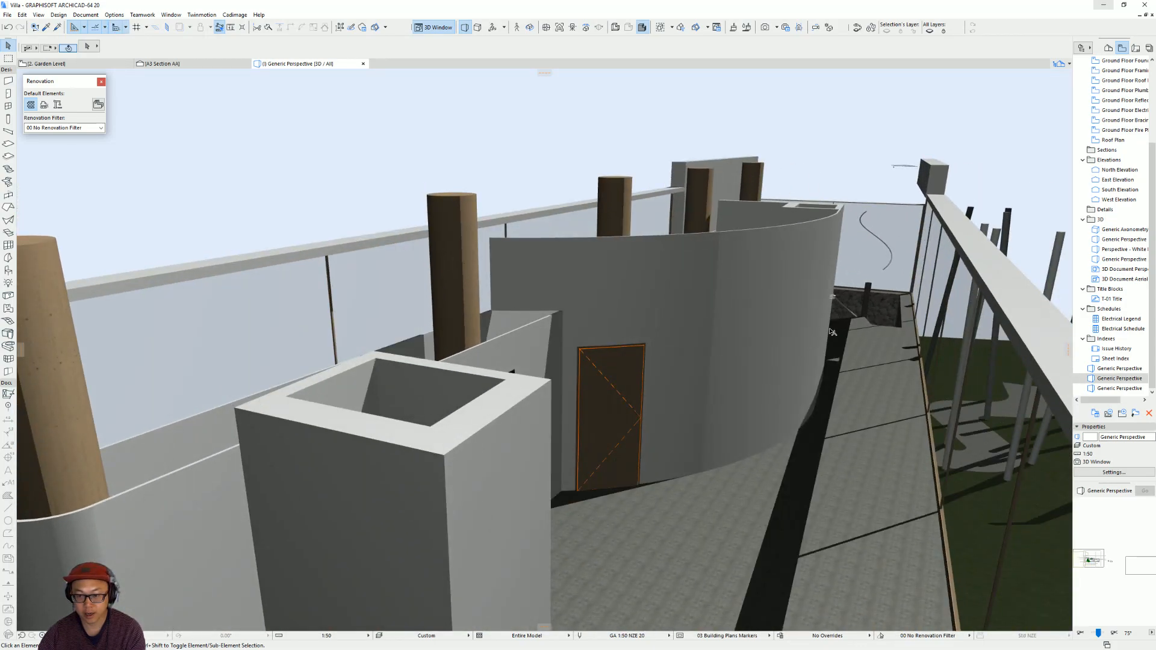
pyautogui.press('F2')
pyautogui.click(530, 392)
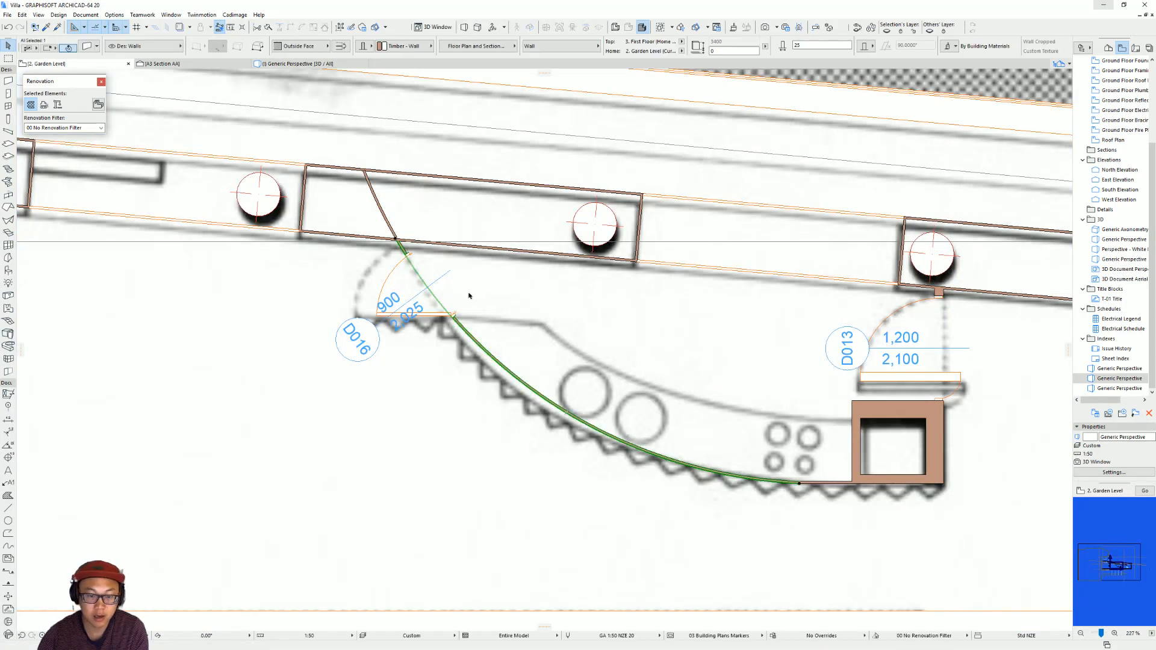
pyautogui.click(235, 14)
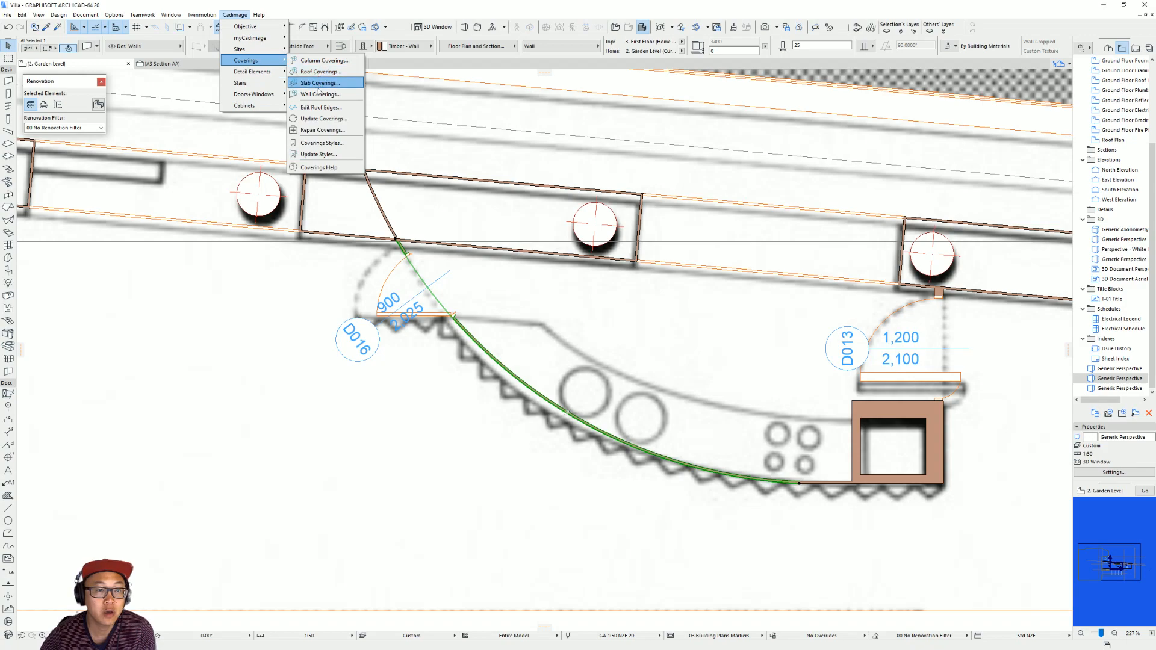
pyautogui.click(325, 91)
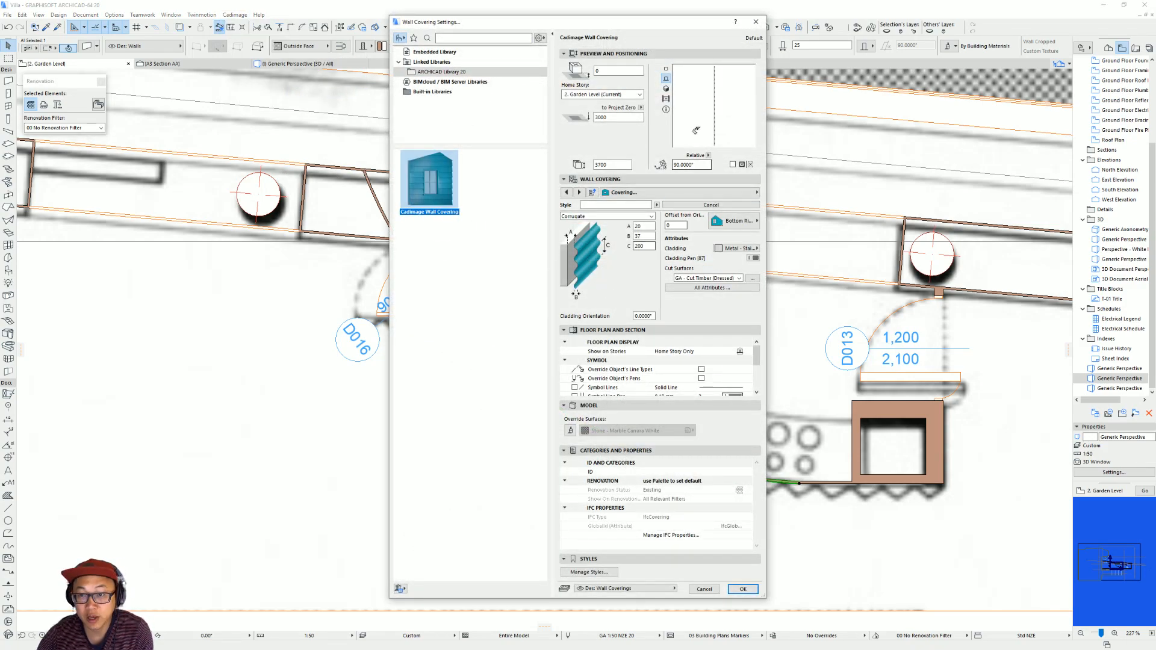
pyautogui.click(666, 89)
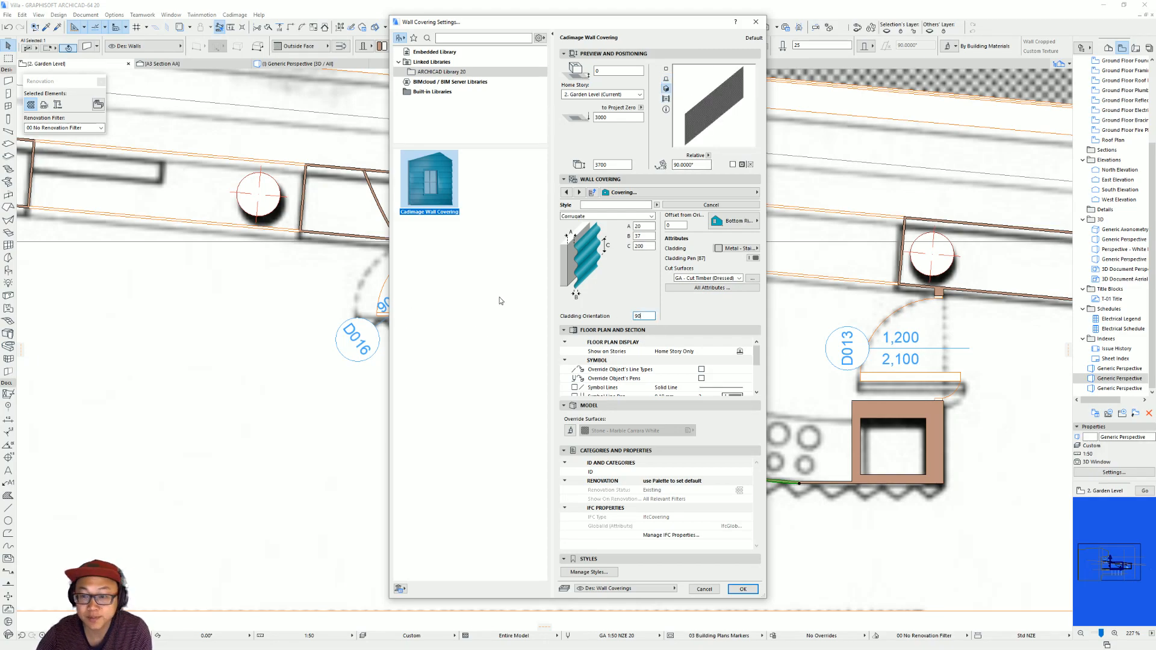
pyautogui.click(756, 249)
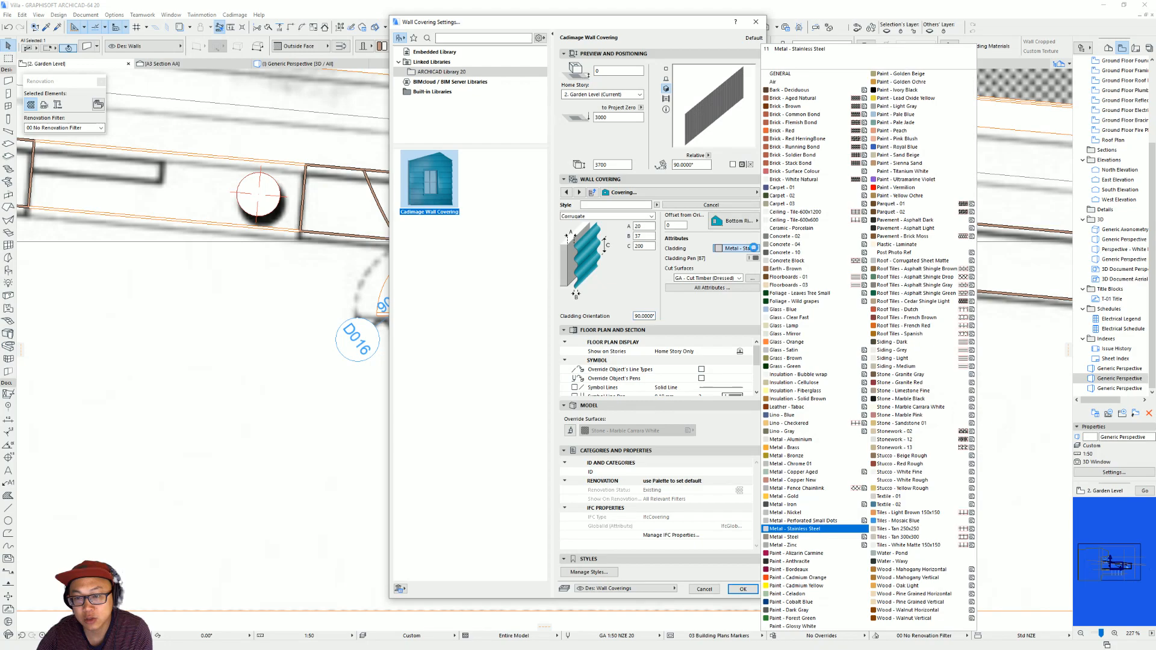
pyautogui.click(816, 325)
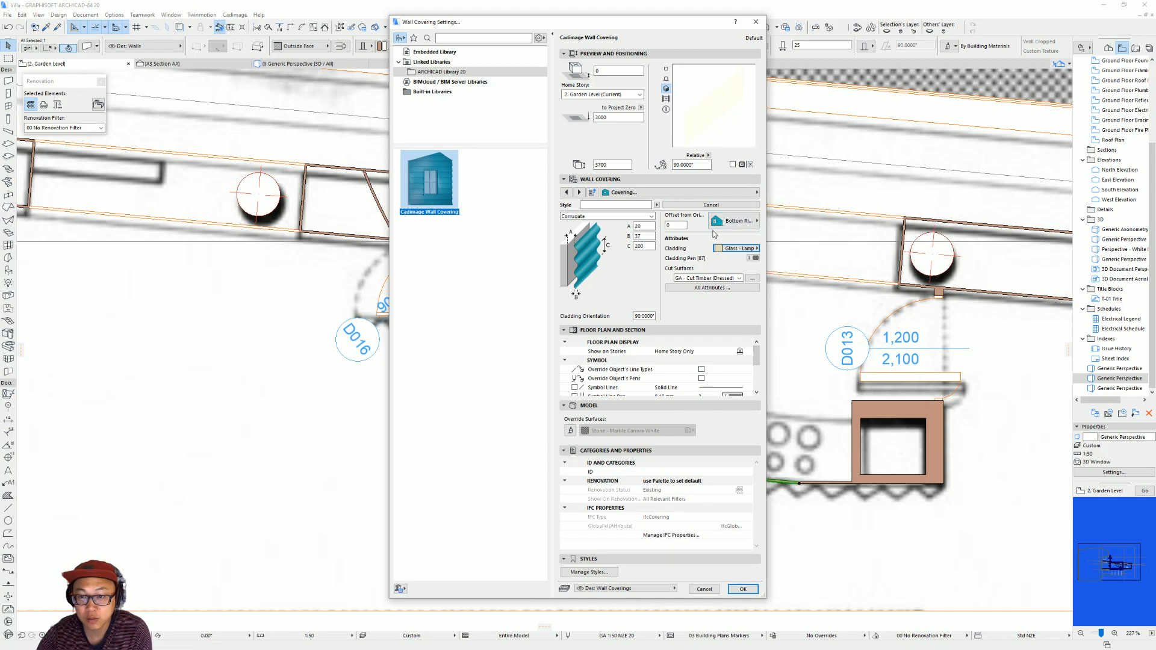
pyautogui.click(744, 589)
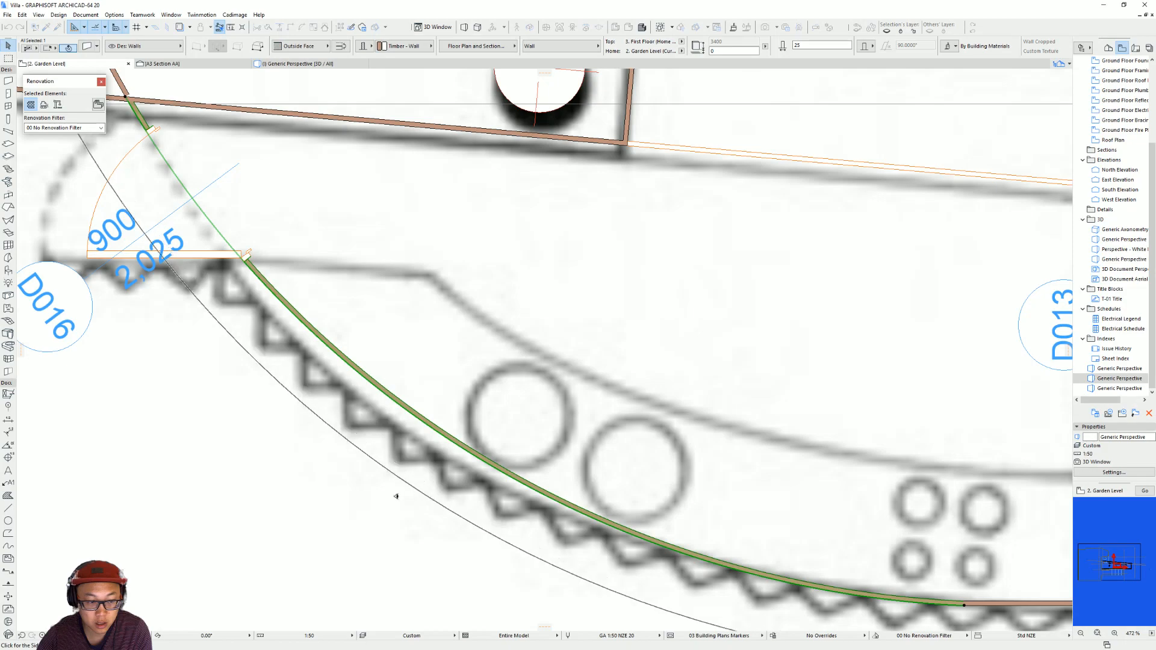
pyautogui.click(445, 508)
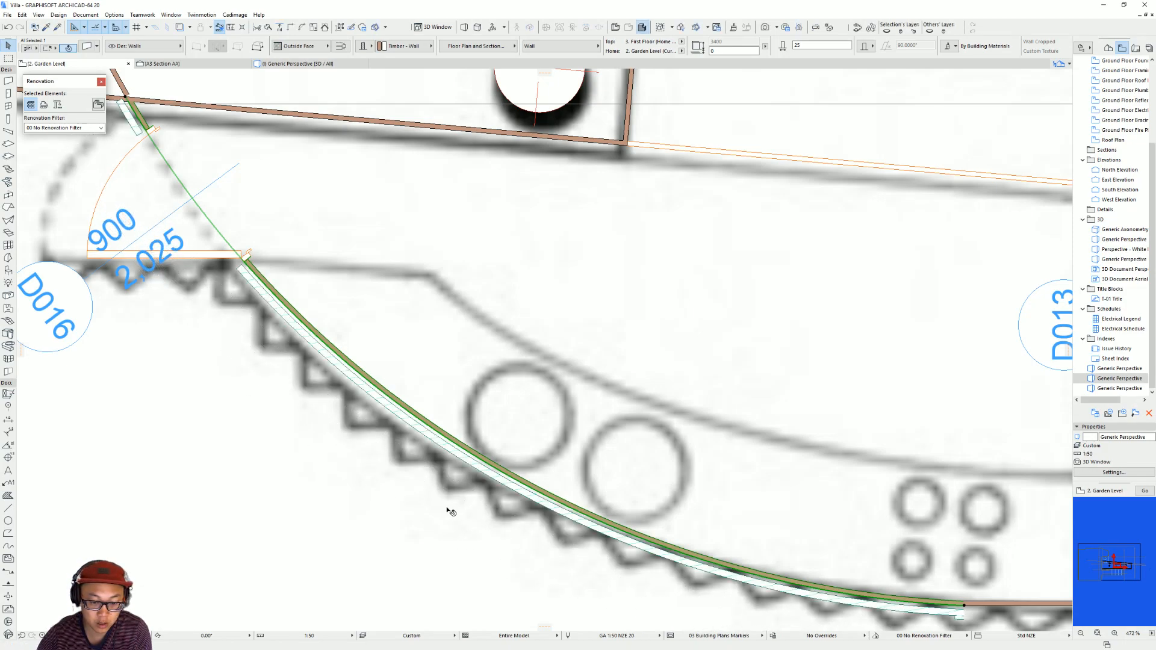
# Examine the corrugated covering on the curved wall in 3D and compare it with the interior reference photo in the browser.
pyautogui.press('F3')
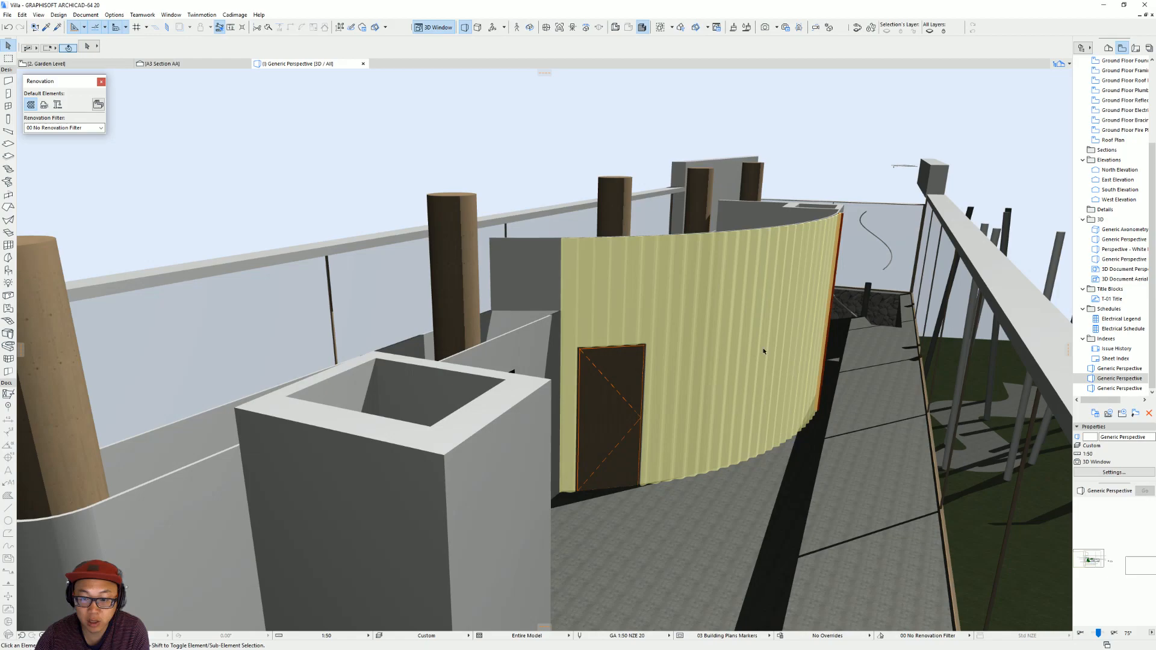
pyautogui.scroll(5, 753, 330)
pyautogui.scroll(6, 729, 282)
pyautogui.keyDown('shift'); pyautogui.moveTo(689, 393); pyautogui.dragTo(641, 320, button='middle'); pyautogui.keyUp('shift')
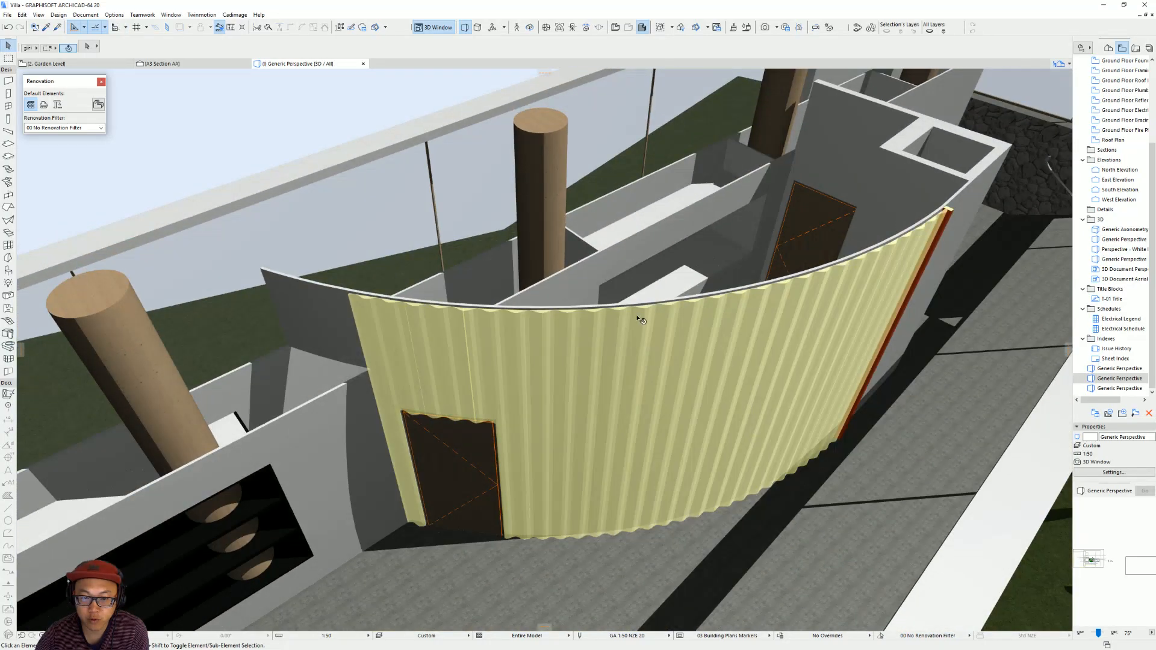
pyautogui.click(670, 304)
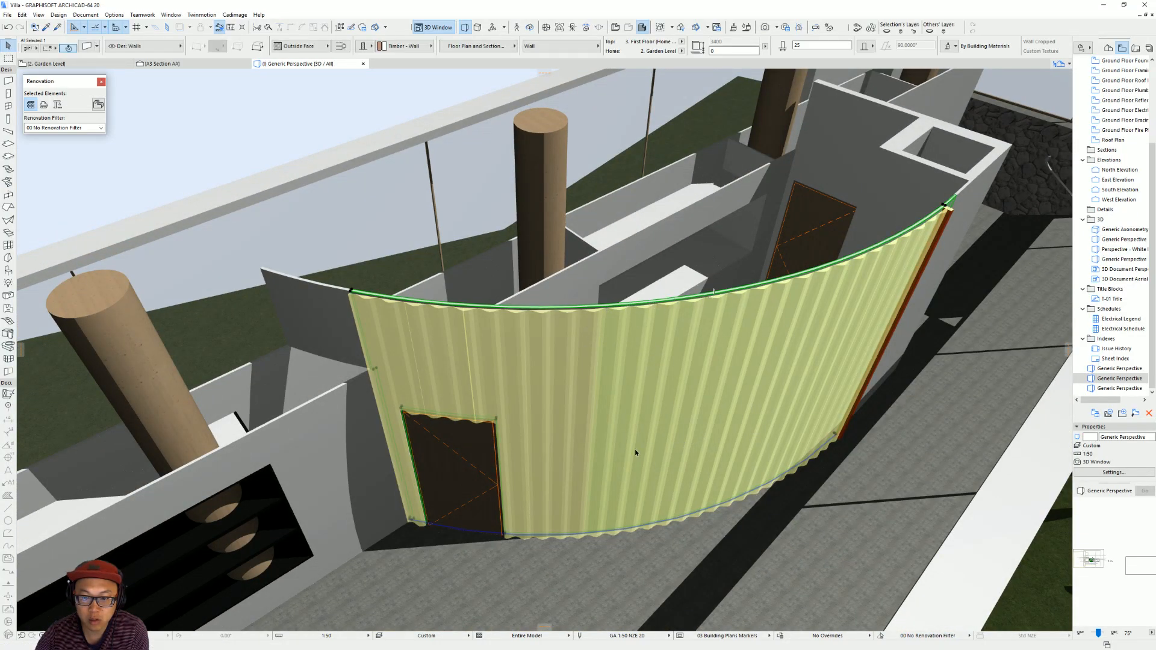
pyautogui.keyDown('shift'); pyautogui.moveTo(519, 516); pyautogui.dragTo(760, 378, button='middle'); pyautogui.keyUp('shift')
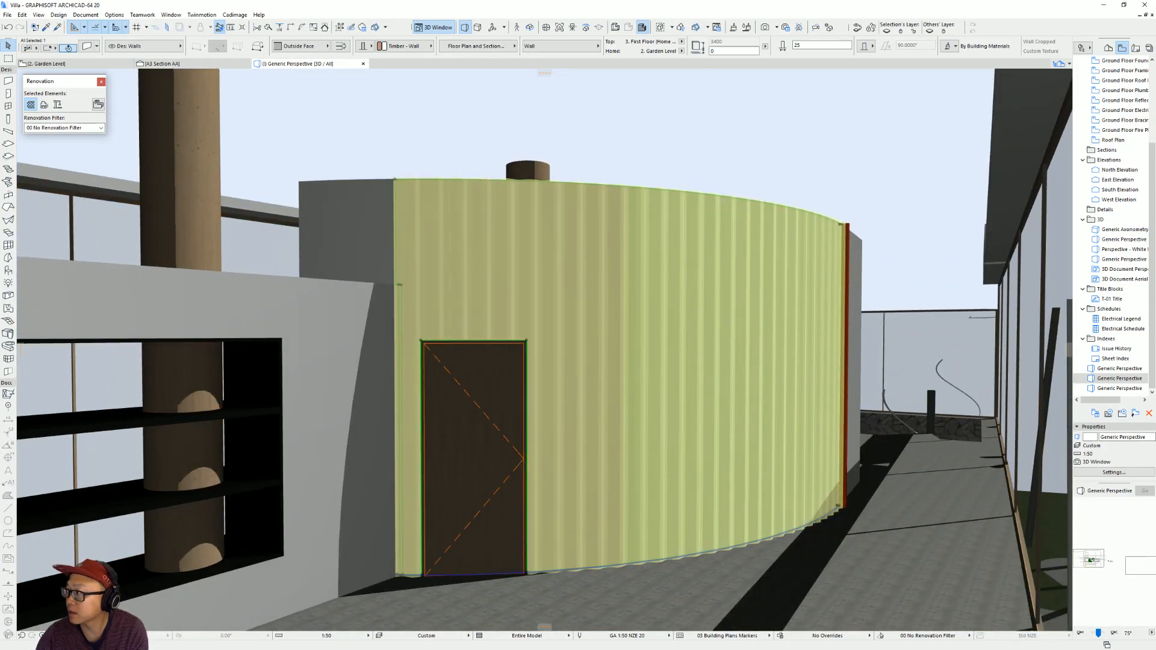
pyautogui.hotkey('alt', 'Tab')
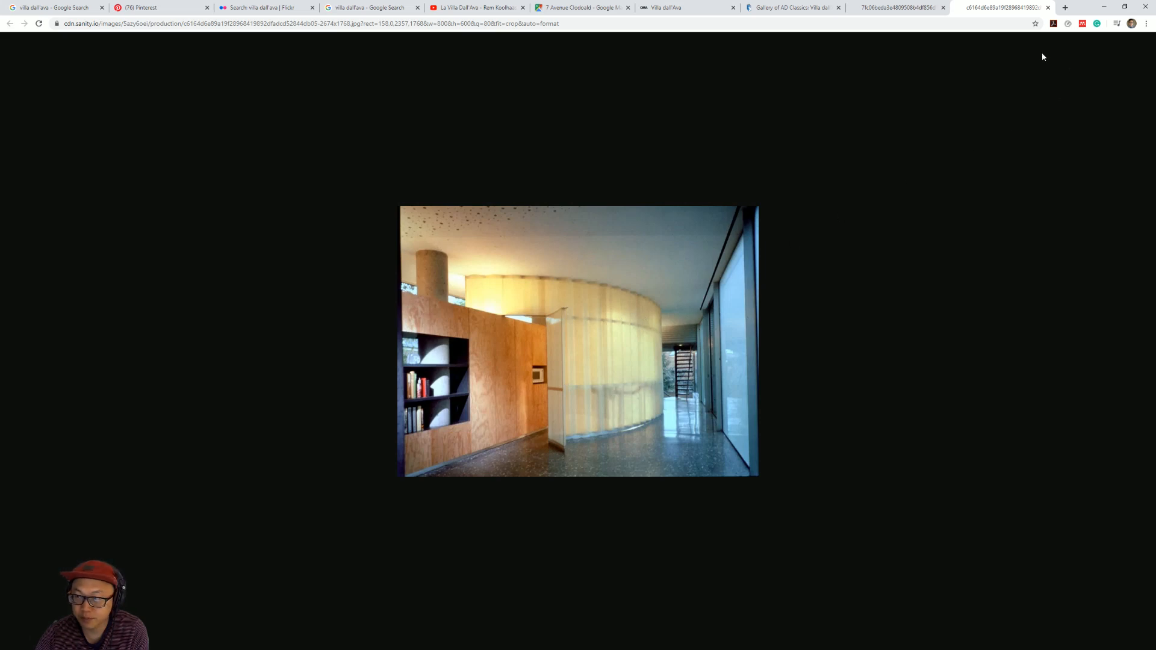
pyautogui.click(1112, 10)
pyautogui.keyDown('shift'); pyautogui.moveTo(699, 314); pyautogui.dragTo(706, 277, button='middle'); pyautogui.keyUp('shift')
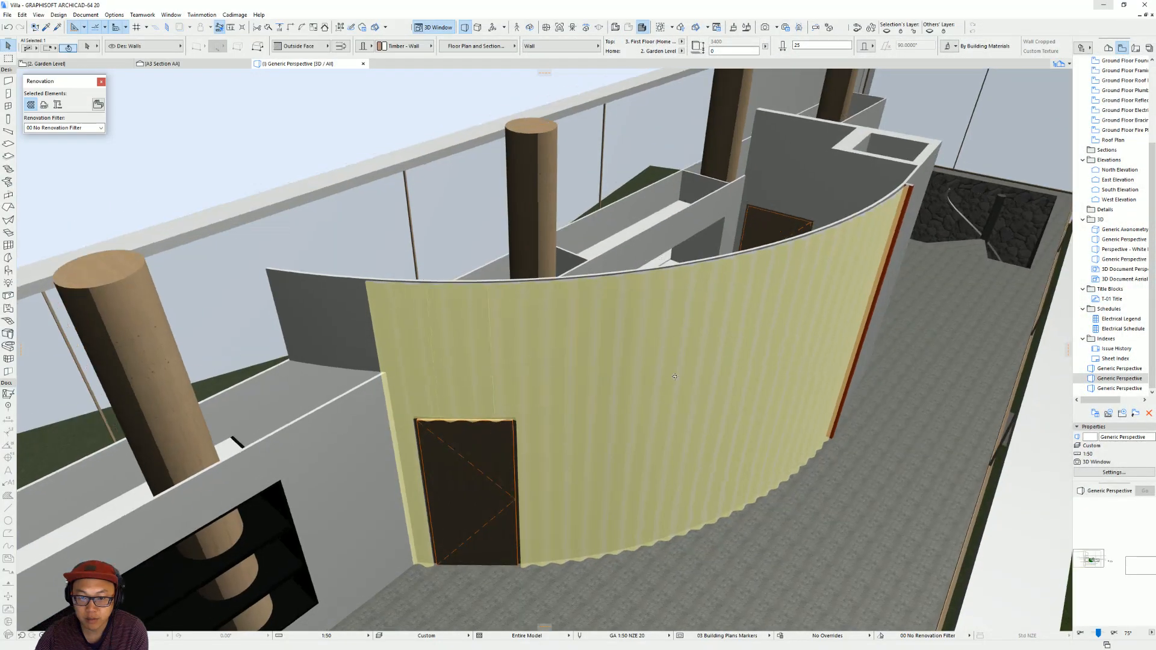
# Set the main curved wall's building material to Air Space so that only the translucent covering shows.
pyautogui.hotkey('ctrl', 't')
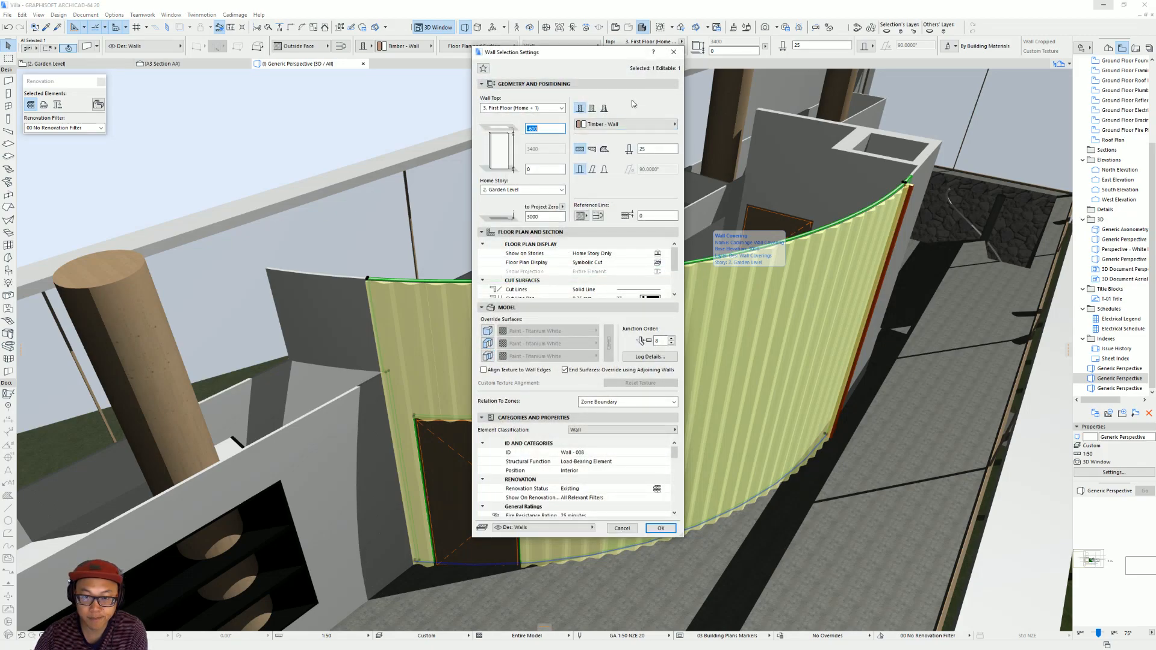
pyautogui.click(636, 124)
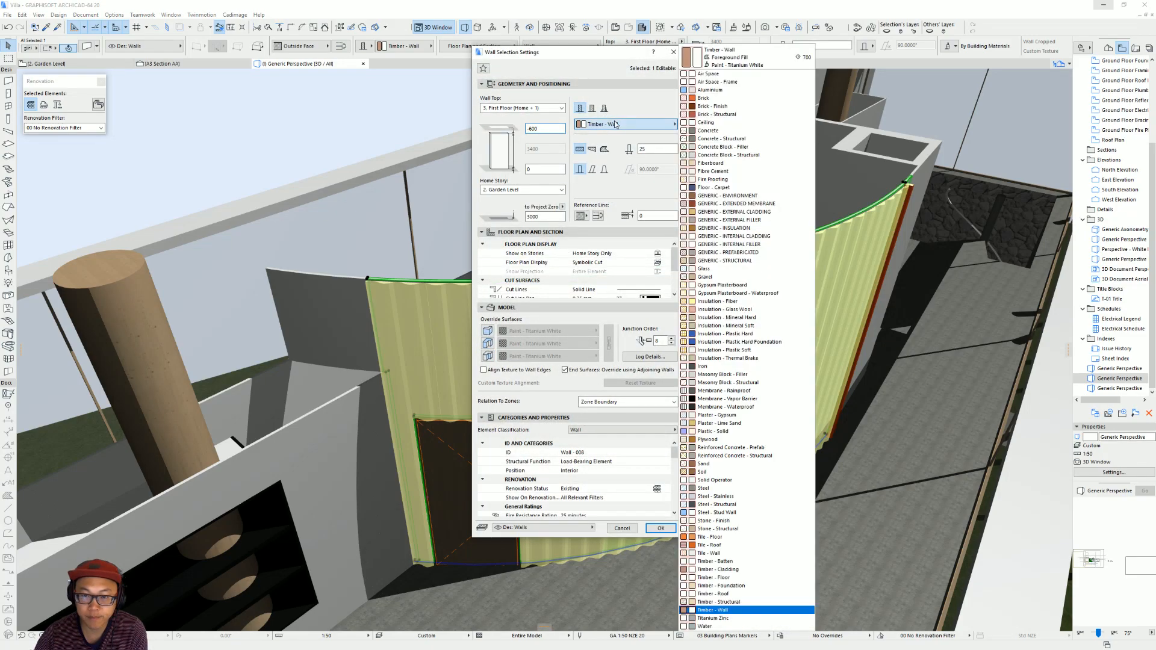
pyautogui.click(747, 74)
pyautogui.press('Return')
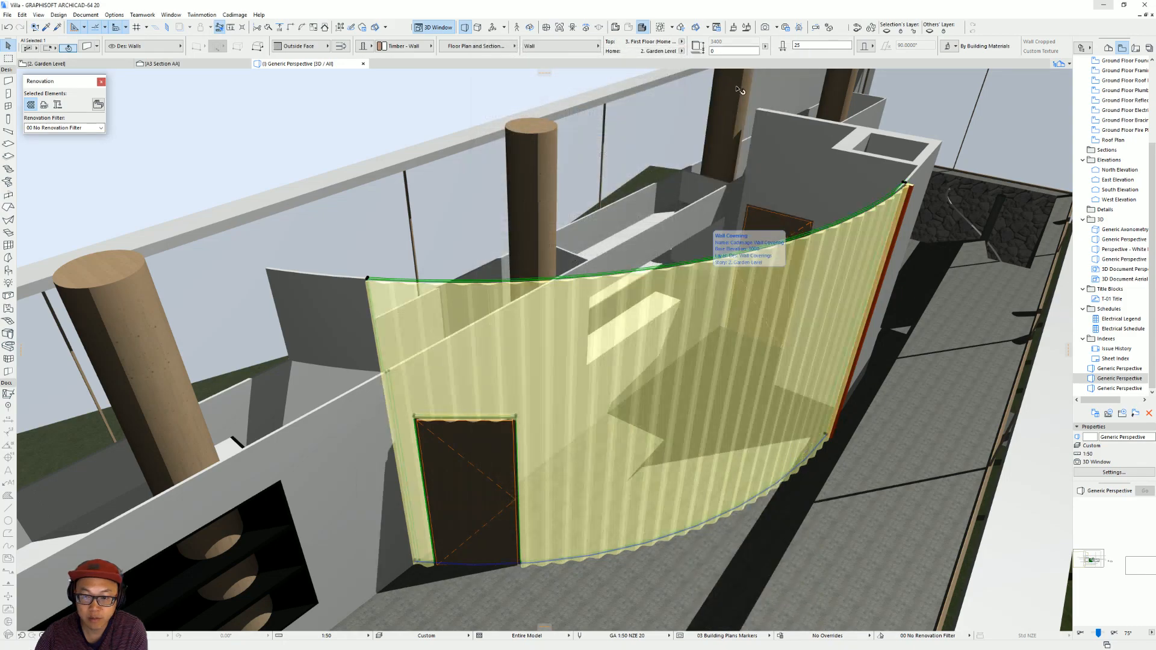
pyautogui.keyDown('shift'); pyautogui.moveTo(695, 347); pyautogui.dragTo(702, 380, button='middle'); pyautogui.keyUp('shift')
pyautogui.press('Escape')
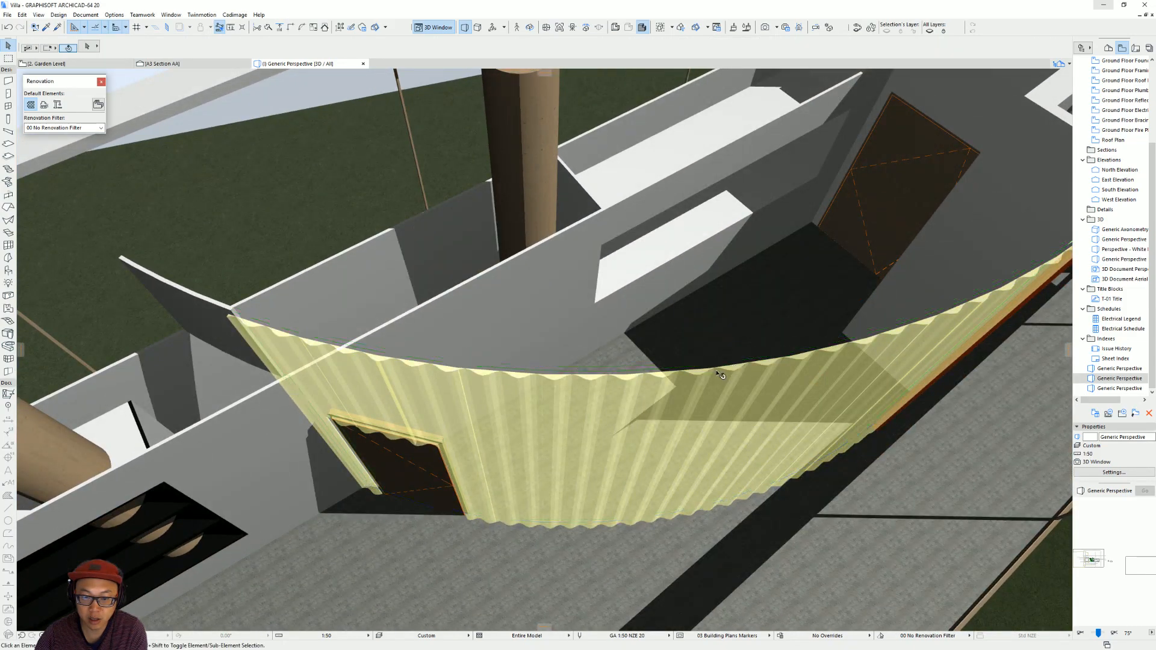
# Return to the Garden Level plan and apply the same wall covering to the outer side of the curved segment crossing the column wall.
pyautogui.keyDown('shift'); pyautogui.moveTo(566, 397); pyautogui.dragTo(589, 287, button='middle'); pyautogui.keyUp('shift')
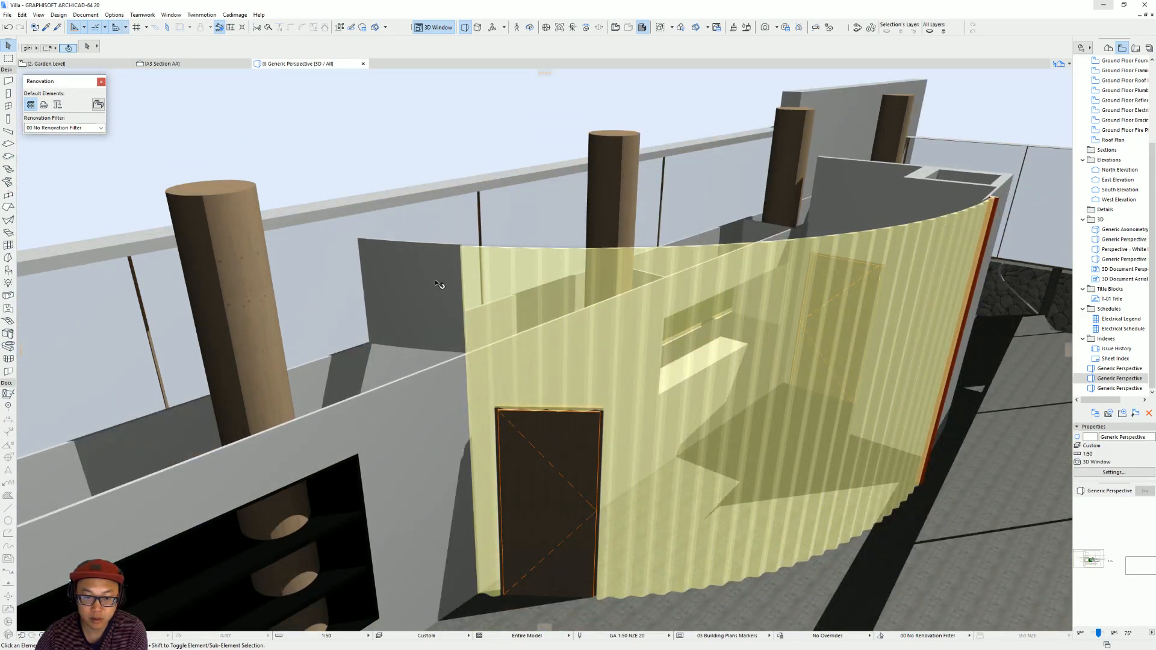
pyautogui.keyDown('shift'); pyautogui.moveTo(535, 261); pyautogui.dragTo(460, 329, button='middle'); pyautogui.keyUp('shift')
pyautogui.press('F2')
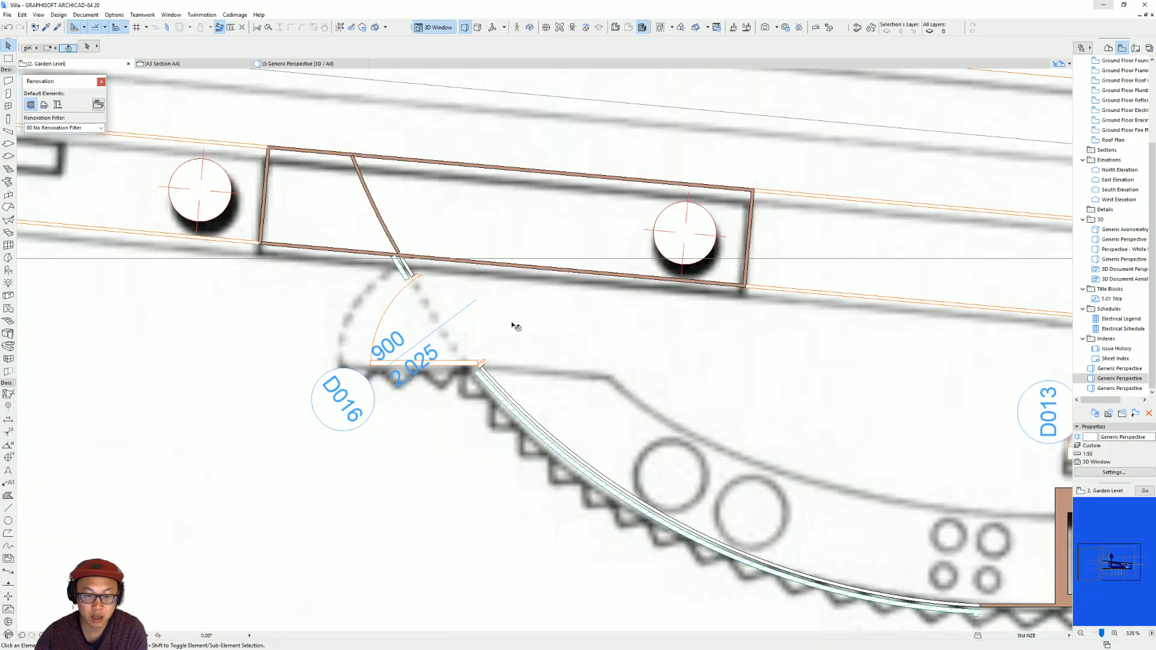
pyautogui.press('Escape')
pyautogui.click(374, 199)
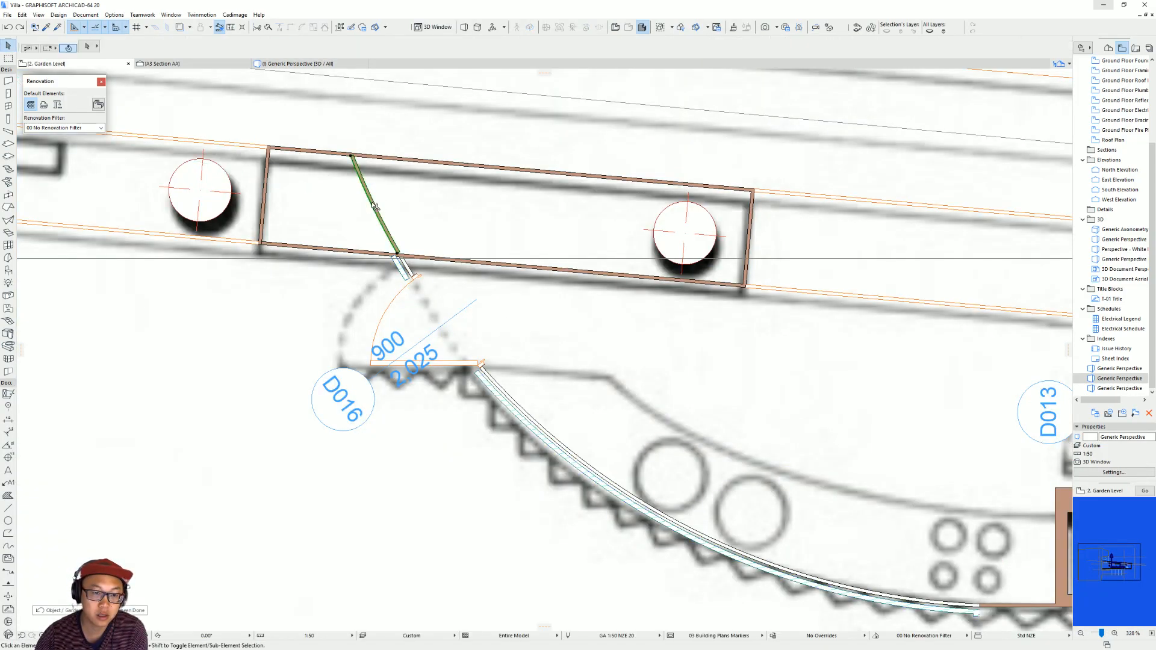
pyautogui.click(235, 15)
pyautogui.moveTo(263, 61)
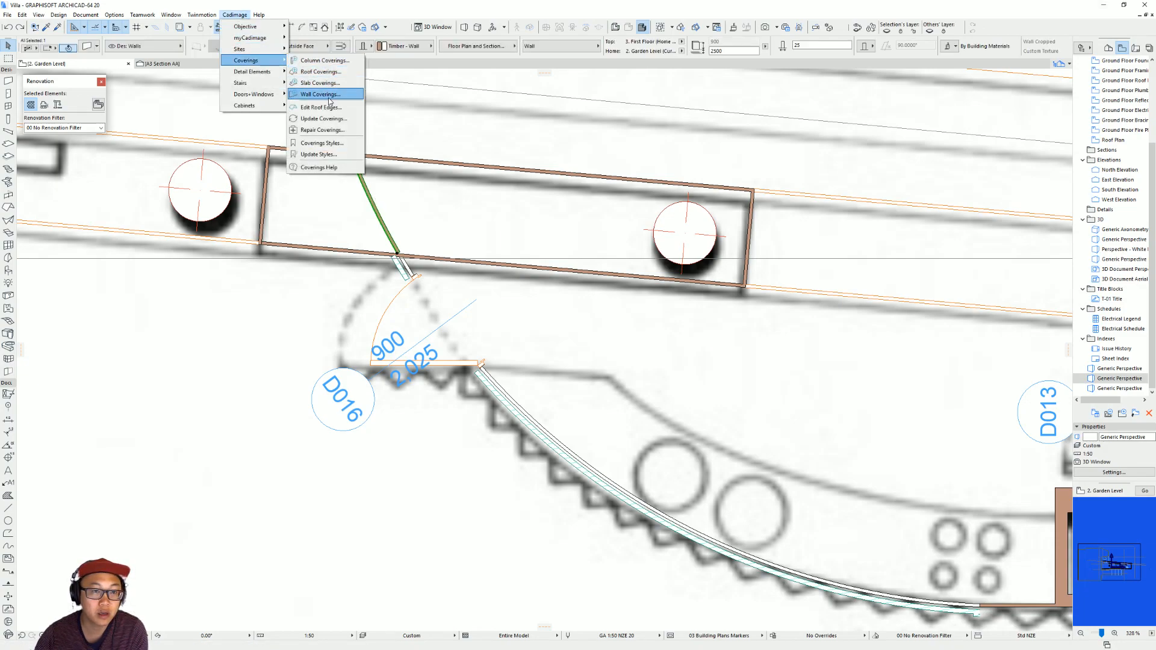
pyautogui.click(331, 95)
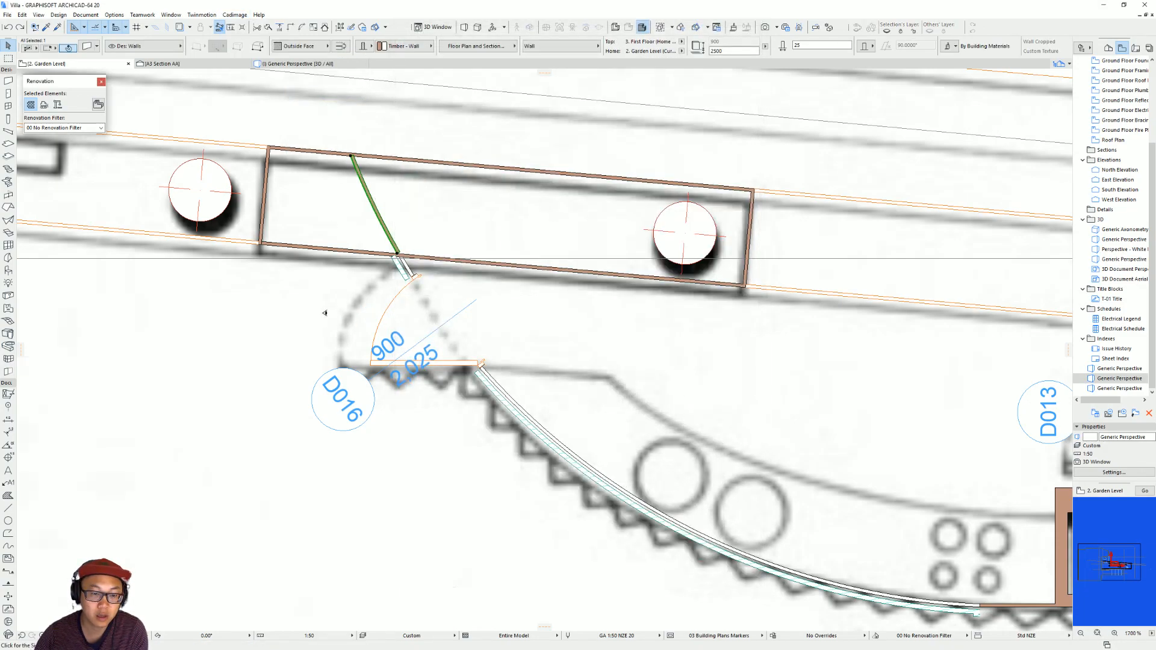
pyautogui.scroll(5, 379, 323)
pyautogui.click(426, 331)
pyautogui.click(575, 406)
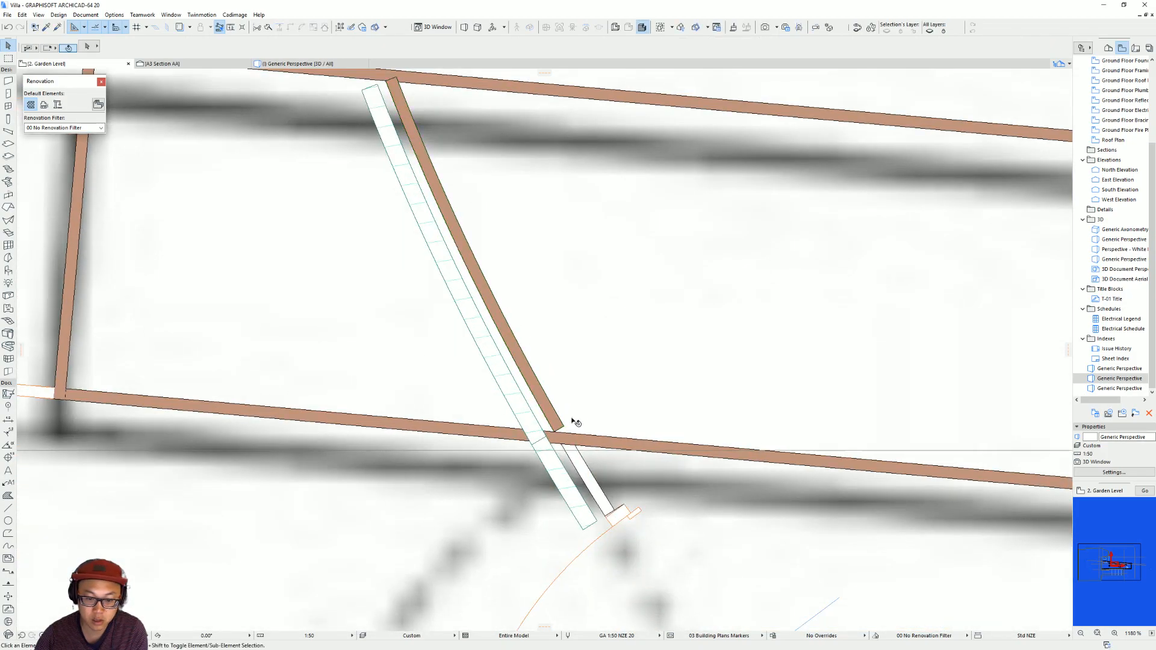
# In 3D, set the building material of the curved wall segment crossing the column wall to Air Space - Frame.
pyautogui.press('F3')
pyautogui.keyDown('shift'); pyautogui.moveTo(510, 313); pyautogui.dragTo(457, 274, button='middle'); pyautogui.keyUp('shift')
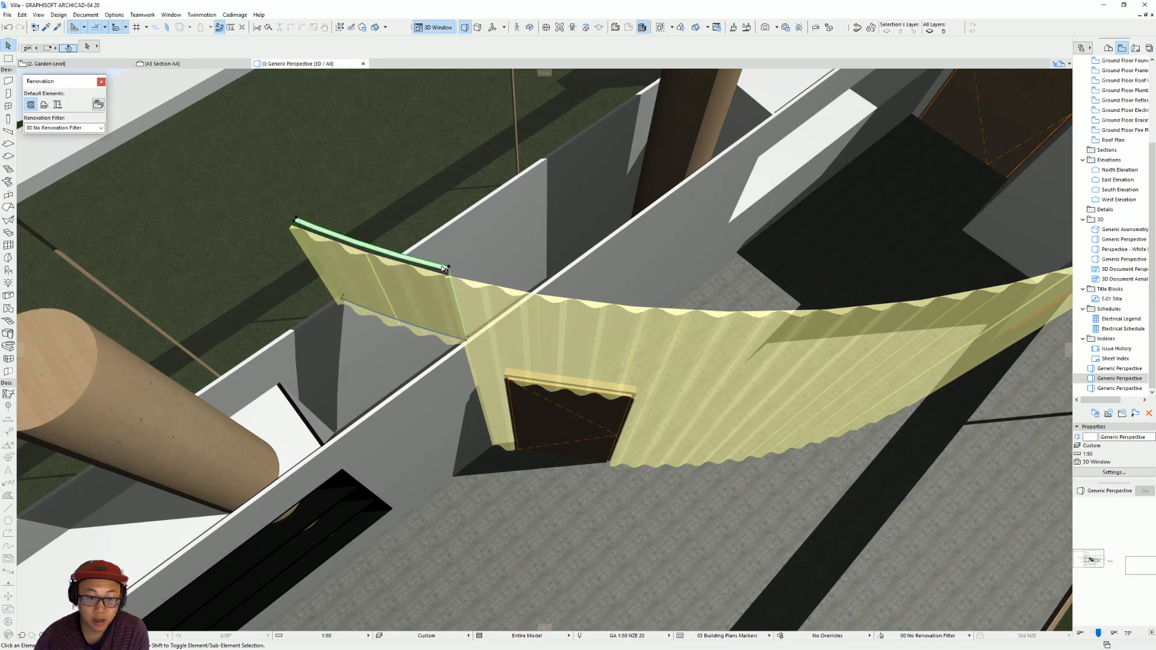
pyautogui.click(444, 269)
pyautogui.click(409, 46)
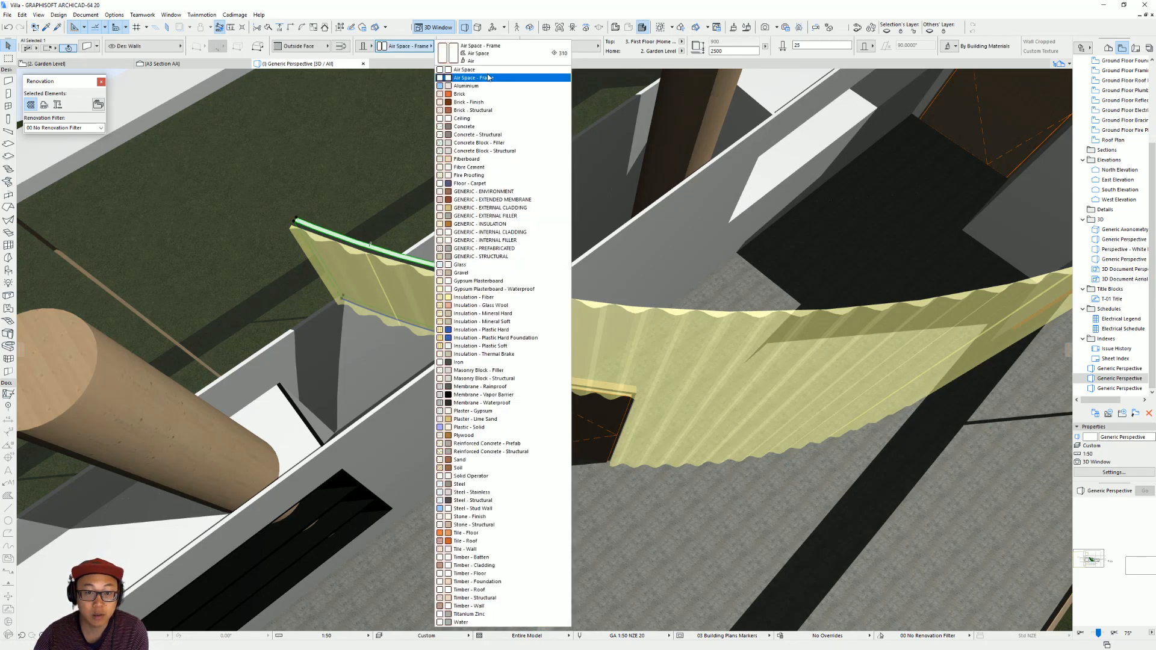
pyautogui.click(489, 77)
# Remove the orange external corner trim from the main curved wall's covering by changing its External Corners profile.
pyautogui.scroll(-3, 483, 364)
pyautogui.keyDown('shift'); pyautogui.moveTo(483, 364); pyautogui.dragTo(522, 153, button='middle'); pyautogui.keyUp('shift')
pyautogui.scroll(-3, 691, 358)
pyautogui.moveTo(690, 357)
pyautogui.keyDown('shift'); pyautogui.mouseDown(button='middle')
pyautogui.moveTo(699, 377)
pyautogui.moveTo(764, 394)
pyautogui.moveTo(715, 405)
pyautogui.moveTo(819, 341)
pyautogui.moveTo(686, 364)
pyautogui.mouseUp(button='middle'); pyautogui.keyUp('shift')
pyautogui.scroll(3, 699, 377)
pyautogui.scroll(3, 818, 328)
pyautogui.scroll(-3, 688, 365)
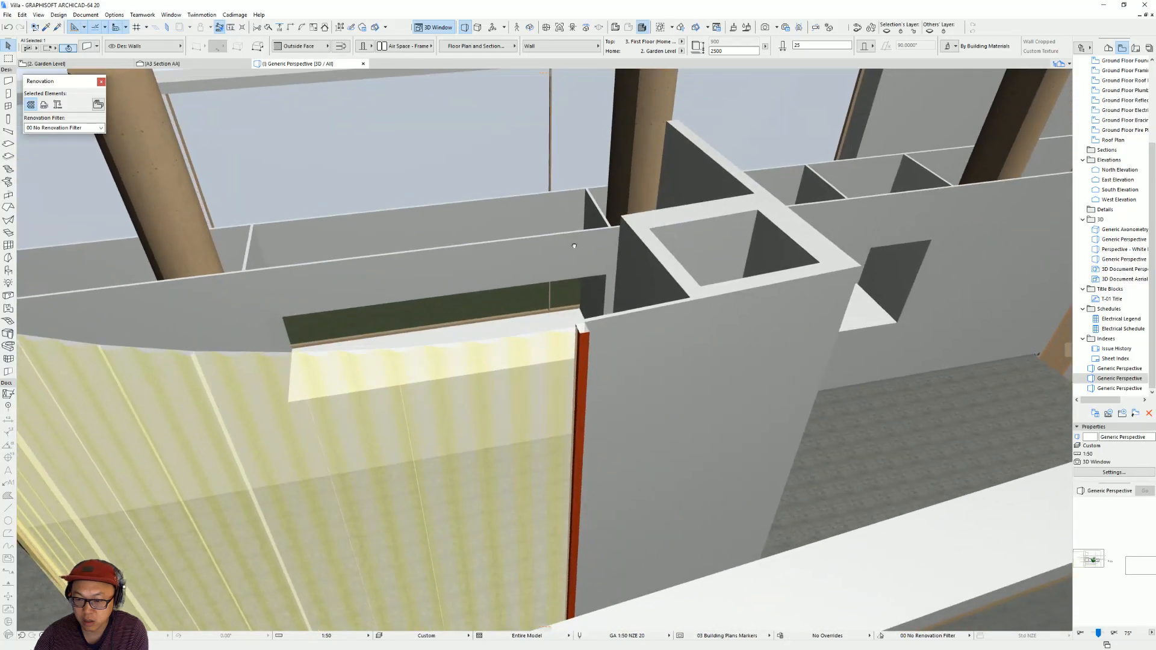
pyautogui.click(584, 356)
pyautogui.scroll(-2, 584, 369)
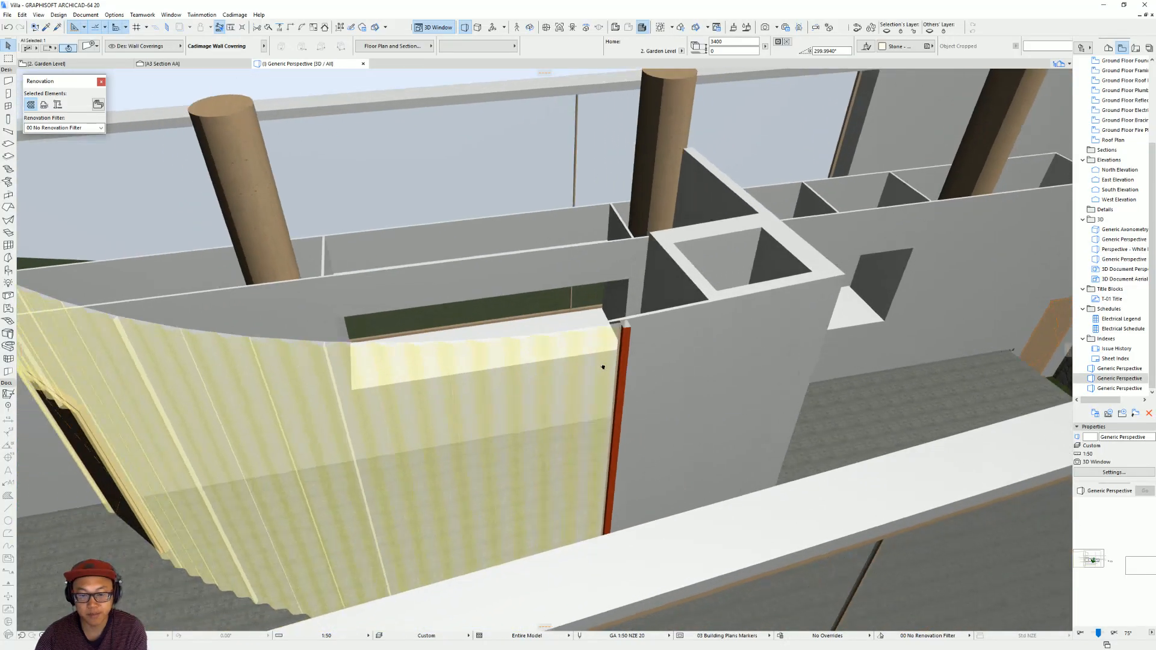
pyautogui.moveTo(586, 369); pyautogui.dragTo(793, 311, button='middle')
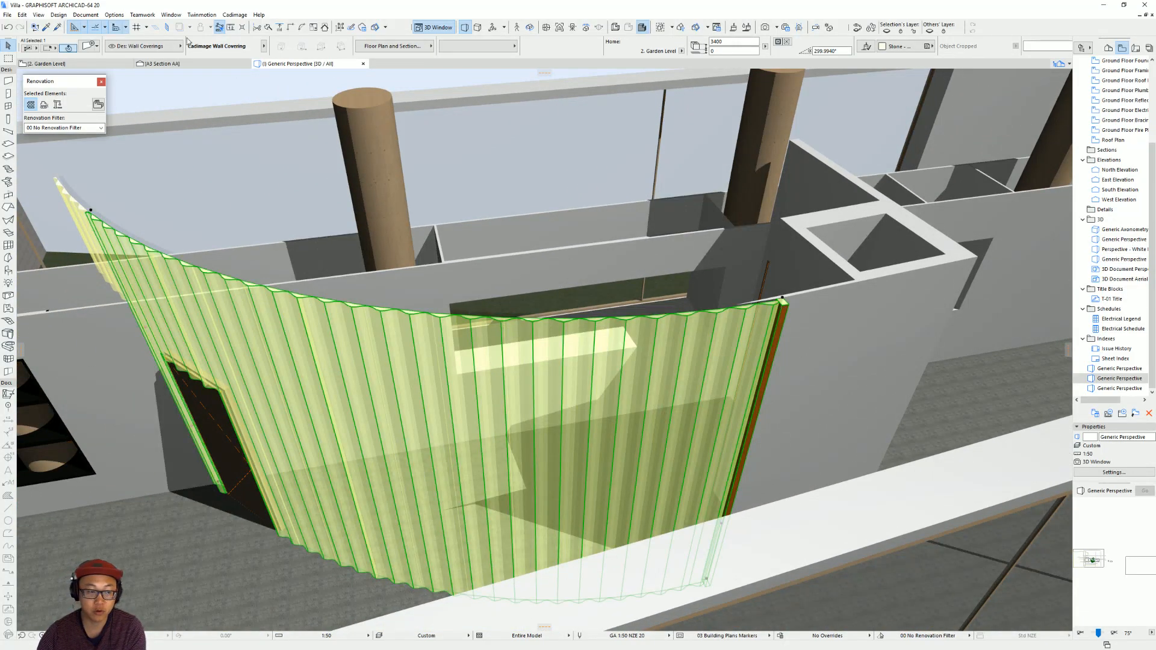
pyautogui.keyDown('shift'); pyautogui.moveTo(950, 389); pyautogui.dragTo(326, 273, button='middle'); pyautogui.keyUp('shift')
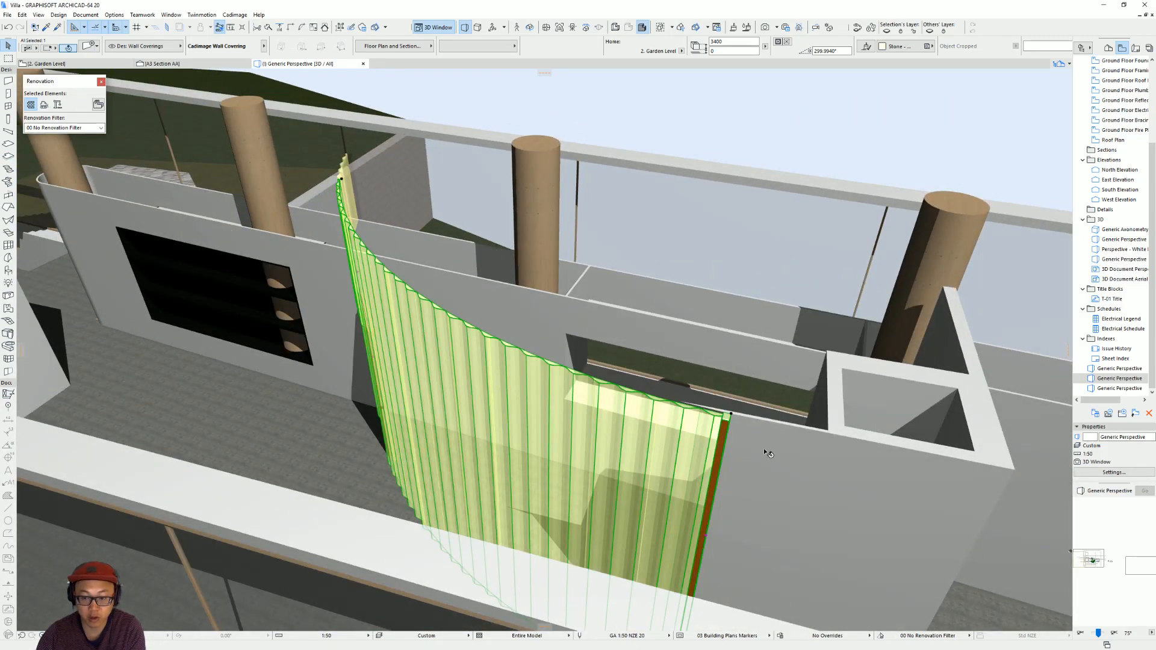
pyautogui.hotkey('ctrl', 't')
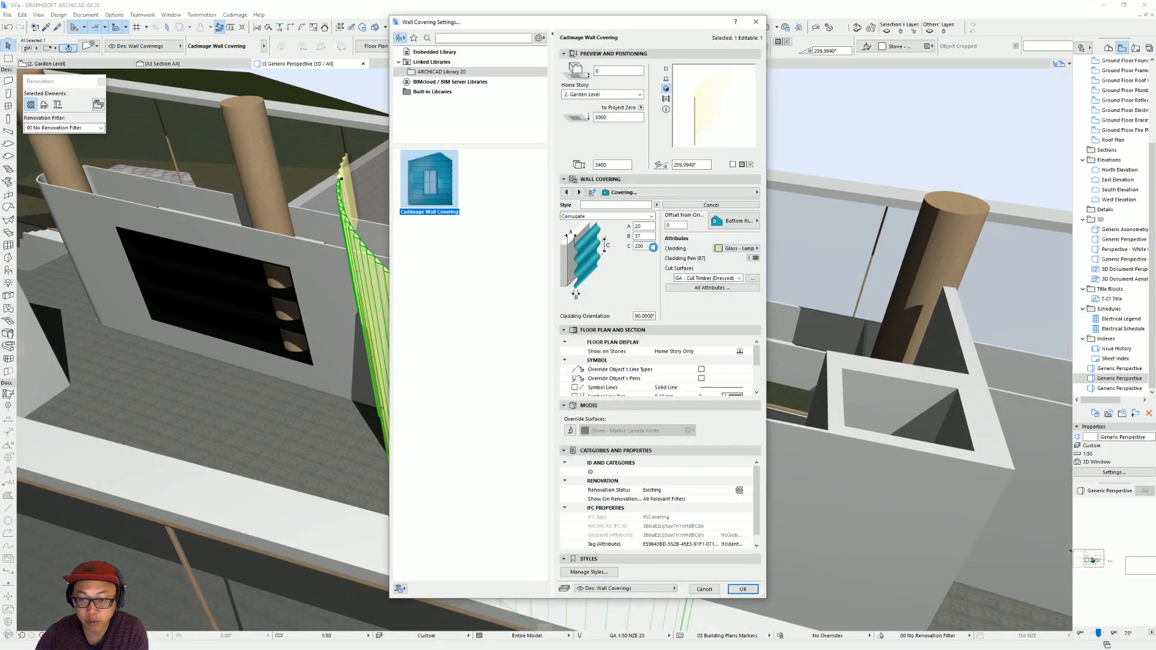
pyautogui.click(700, 192)
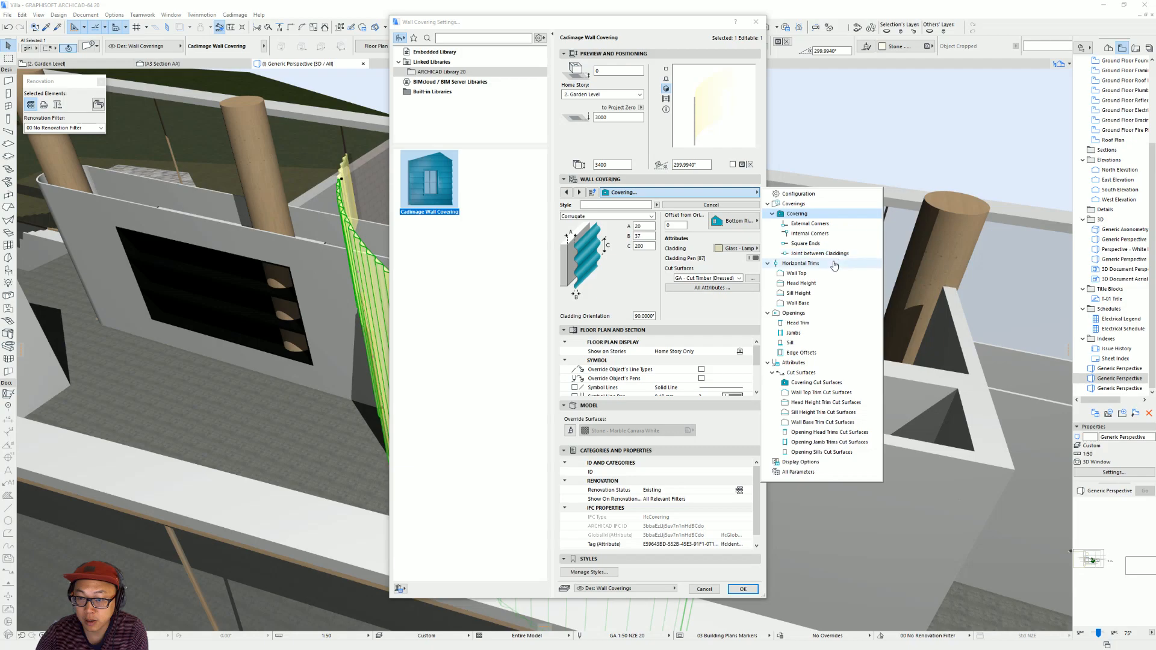
pyautogui.click(827, 224)
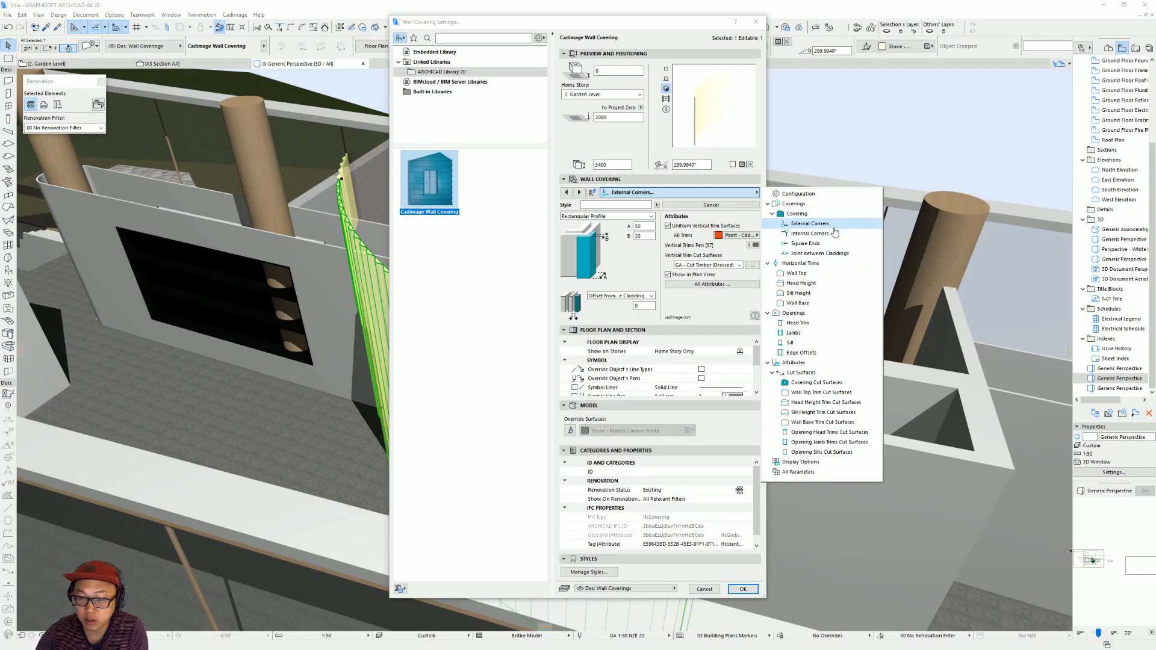
pyautogui.click(609, 217)
pyautogui.click(612, 228)
pyautogui.press('Return')
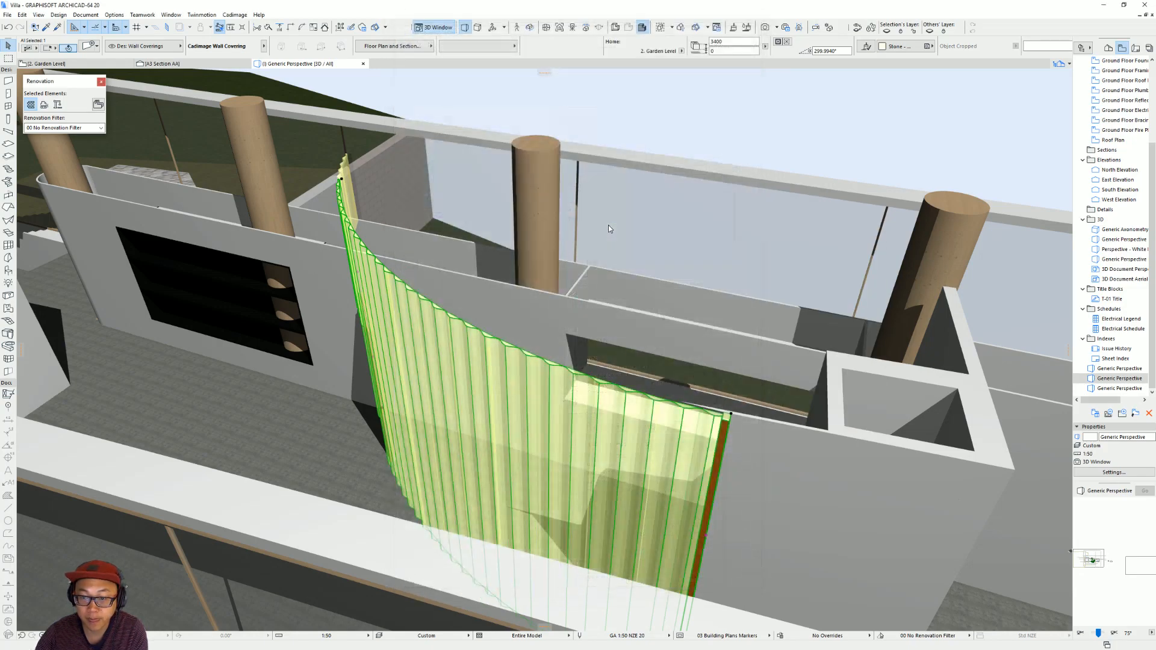
# Examine the translucent covering and door from several angles in 3D, then return to the kitchen area of the Garden Level plan.
pyautogui.keyDown('shift'); pyautogui.moveTo(575, 456); pyautogui.dragTo(630, 403, button='middle'); pyautogui.keyUp('shift')
pyautogui.keyDown('shift'); pyautogui.moveTo(689, 435); pyautogui.dragTo(628, 421, button='middle'); pyautogui.keyUp('shift')
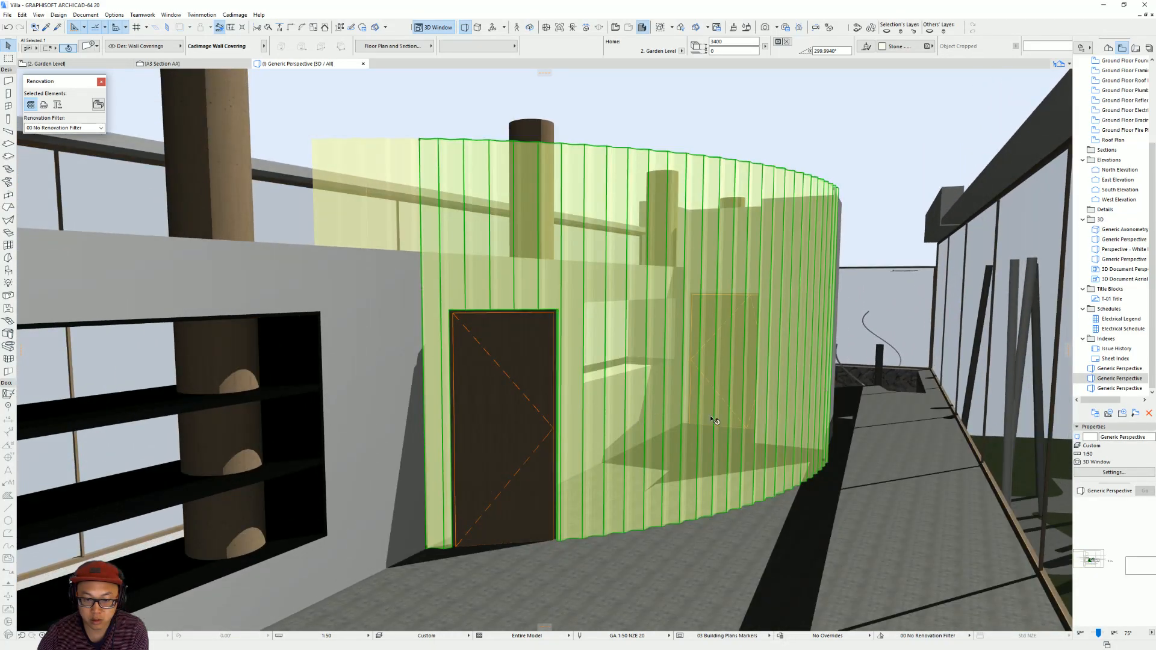
pyautogui.press('Escape')
pyautogui.keyDown('shift'); pyautogui.moveTo(709, 417); pyautogui.dragTo(644, 409, button='middle'); pyautogui.keyUp('shift')
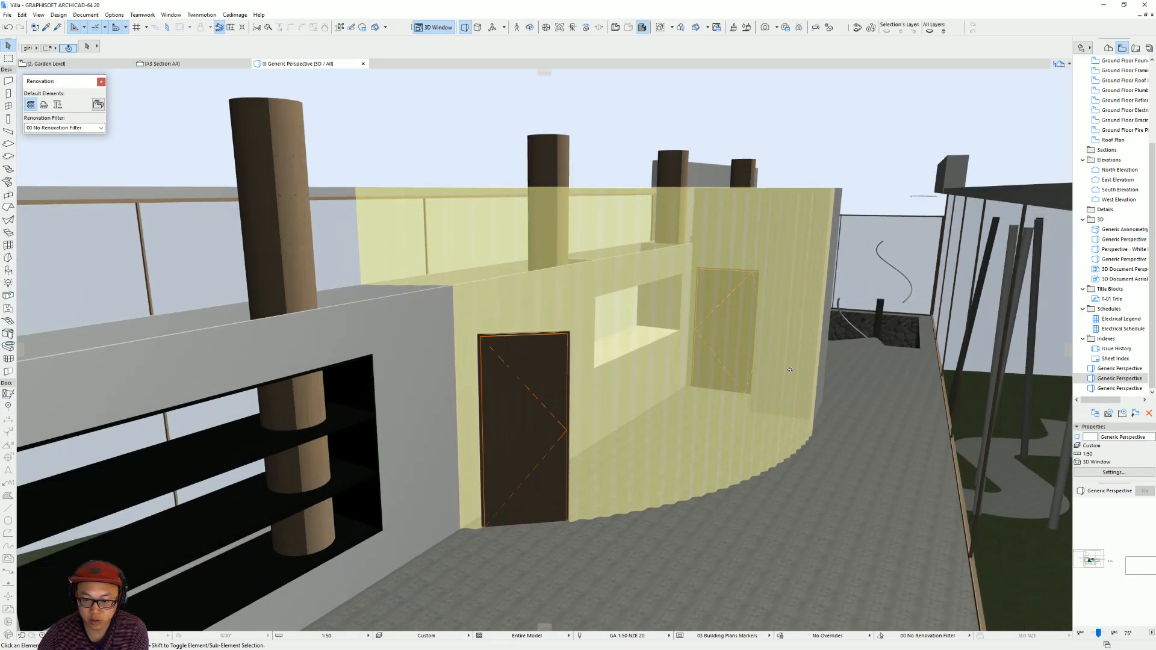
pyautogui.keyDown('shift'); pyautogui.moveTo(735, 403); pyautogui.dragTo(666, 392, button='middle'); pyautogui.keyUp('shift')
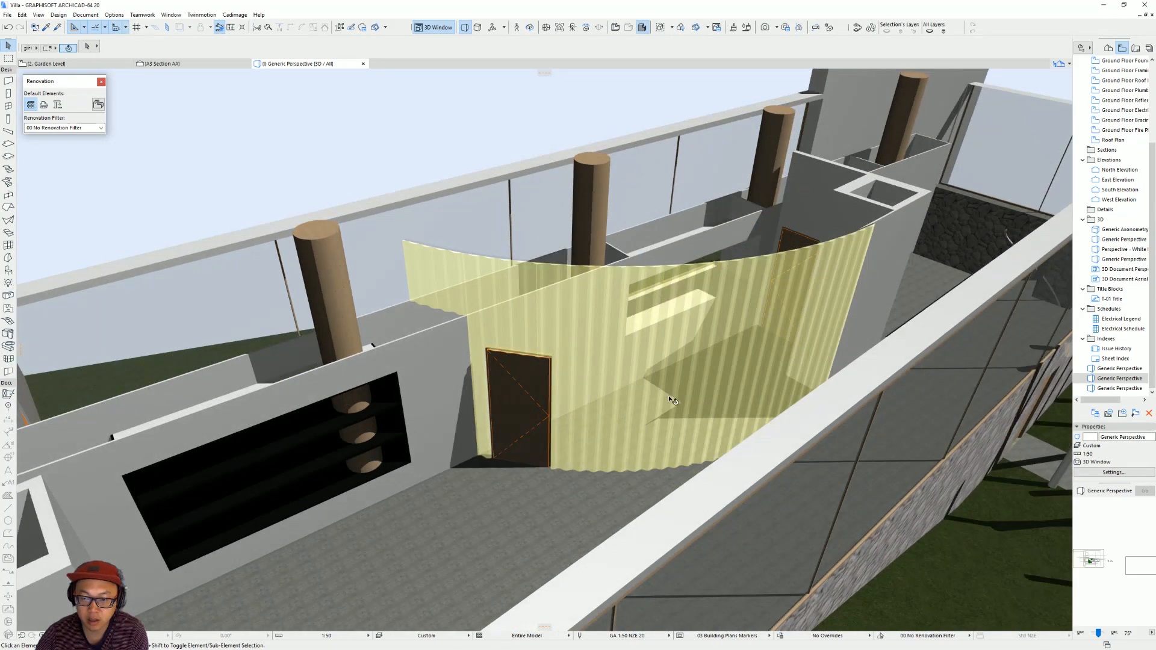
pyautogui.press('F2')
pyautogui.scroll(-10, 667, 404)
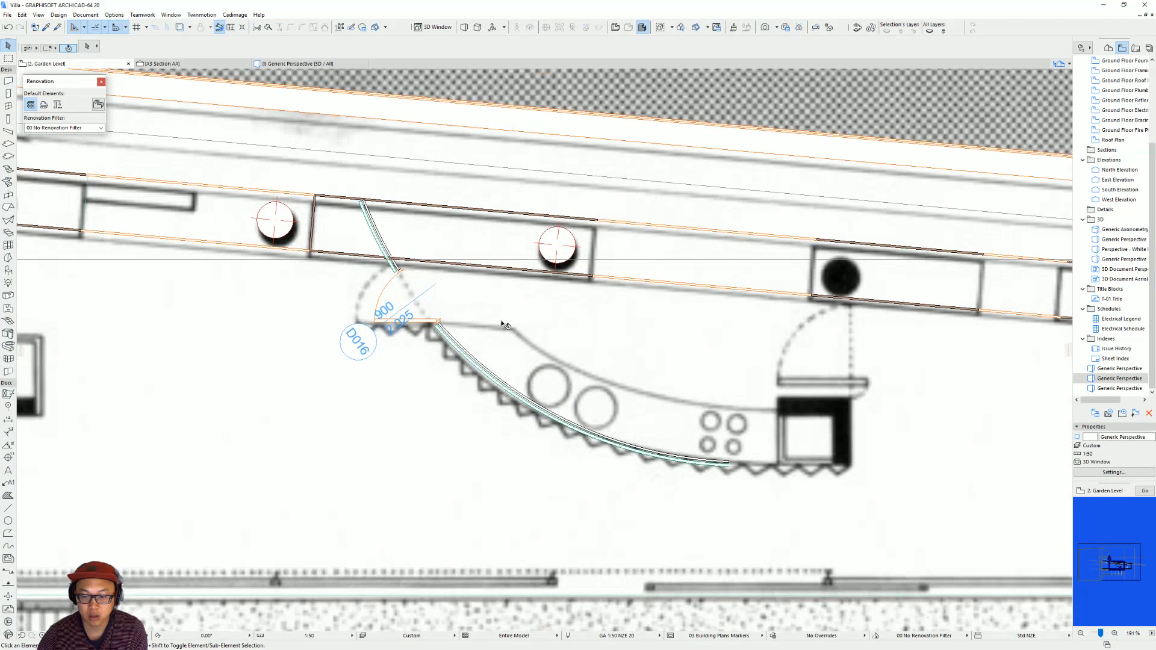
pyautogui.scroll(3, 459, 356)
pyautogui.moveTo(459, 357); pyautogui.dragTo(444, 309, button='middle')
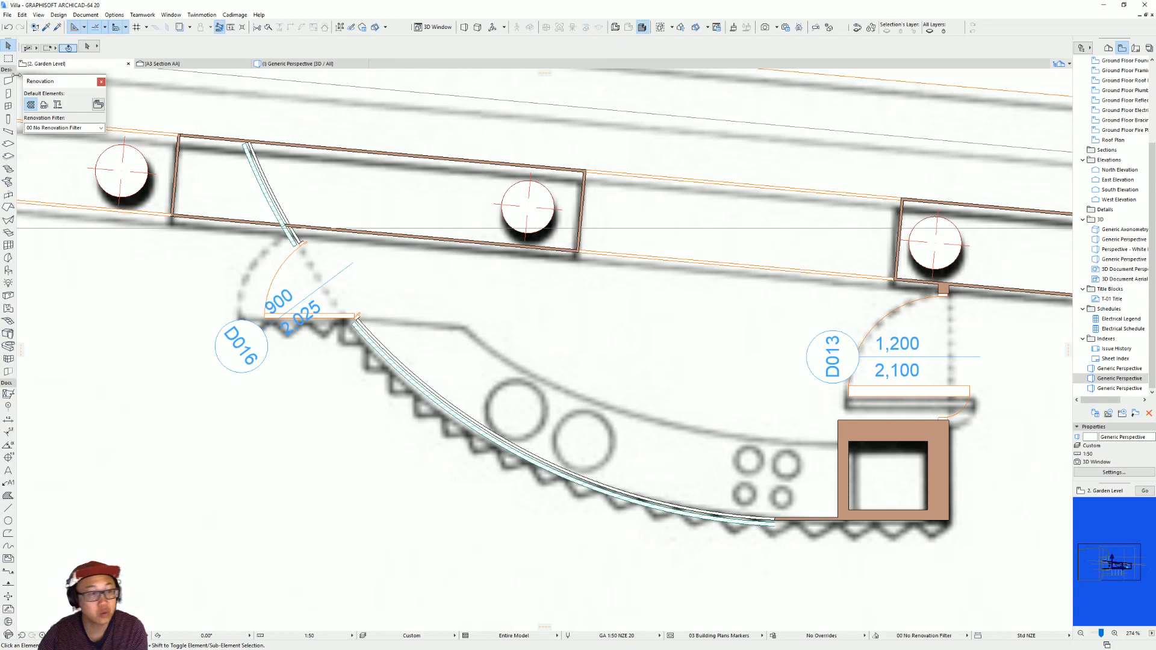
pyautogui.click(8, 143)
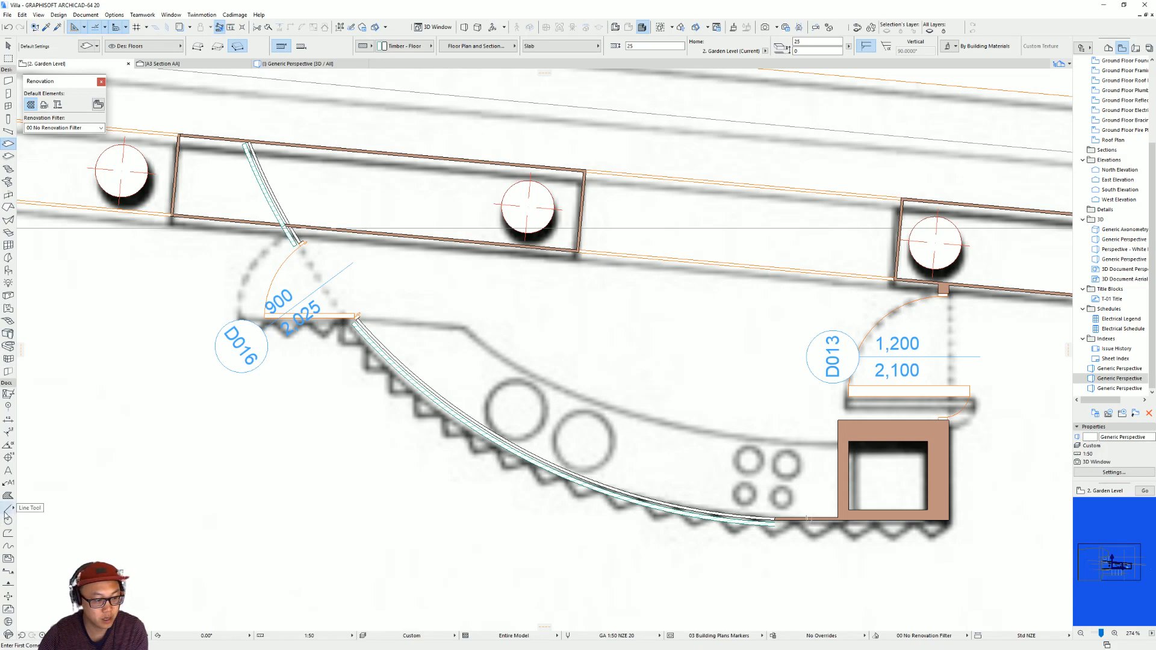
pyautogui.click(8, 533)
pyautogui.hscroll(1, 665, 408)
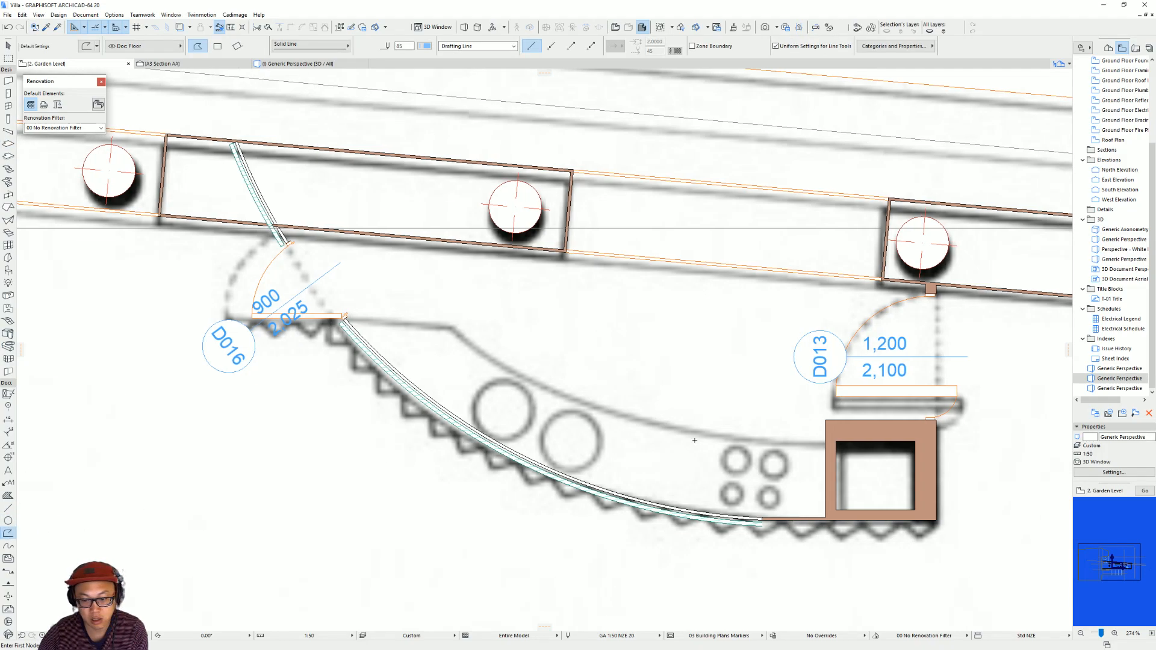
pyautogui.scroll(2, 340, 352)
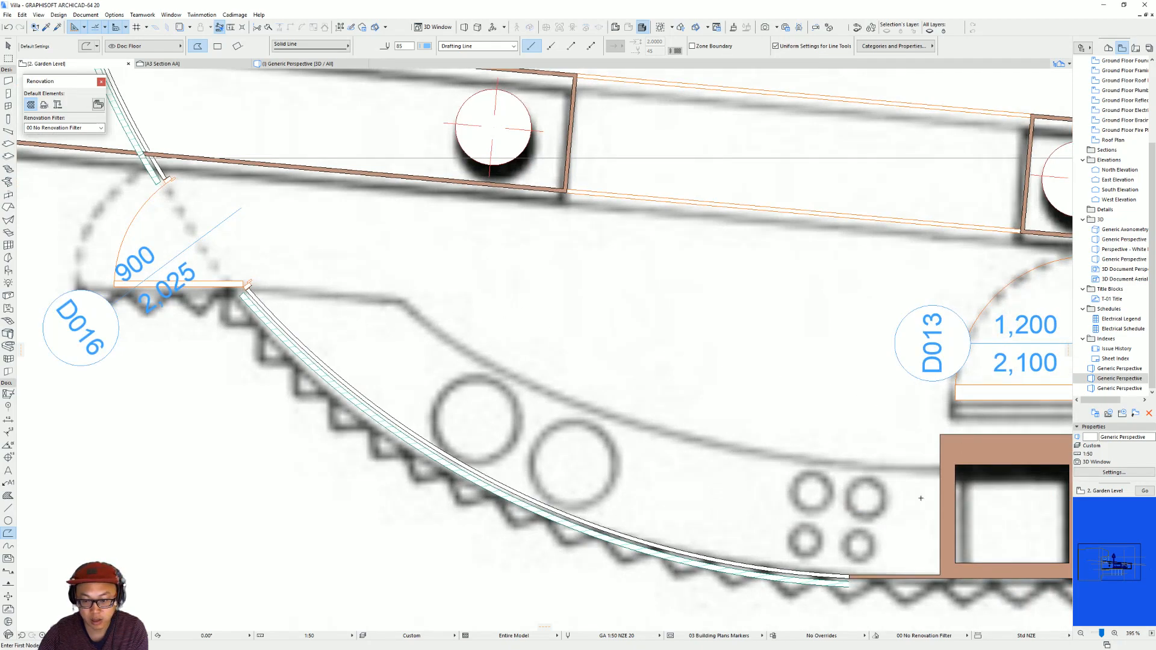
pyautogui.press('Escape')
pyautogui.click(860, 579)
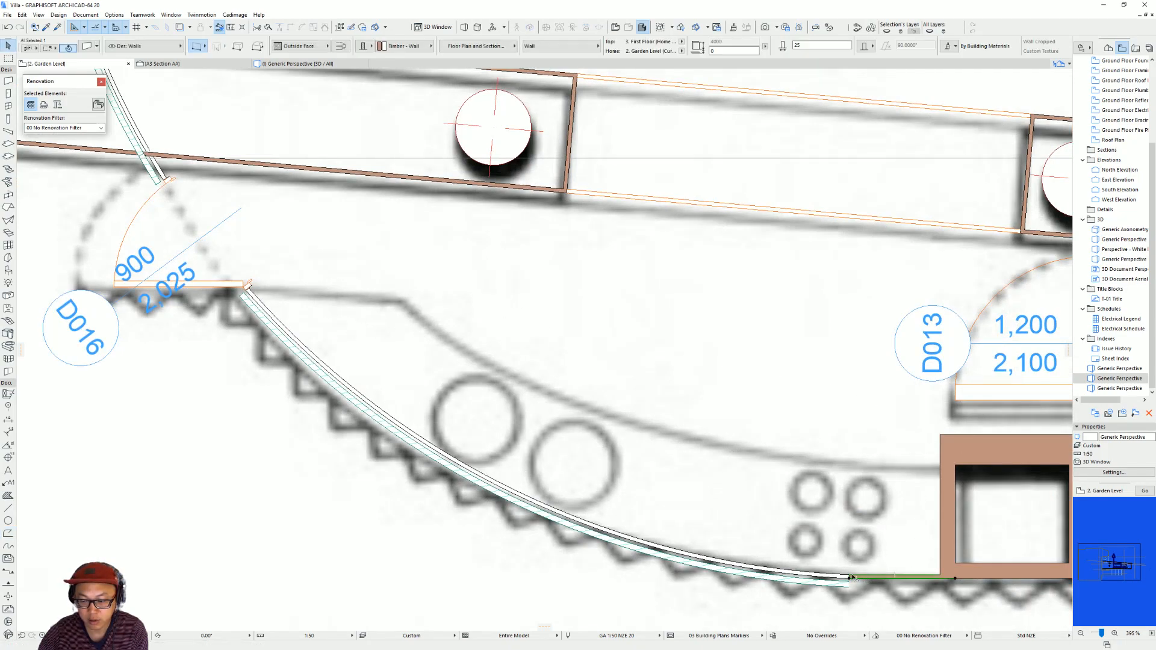
pyautogui.click(825, 576)
pyautogui.hotkey('ctrl', 'shift', 'd')
pyautogui.click(850, 578)
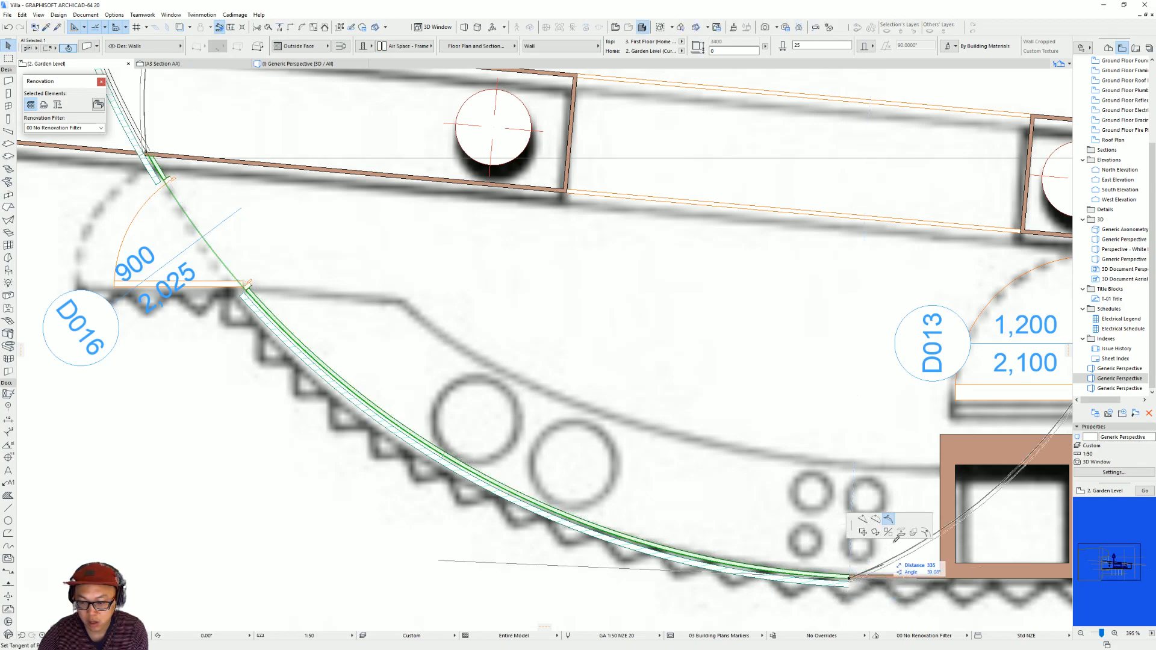
pyautogui.click(927, 535)
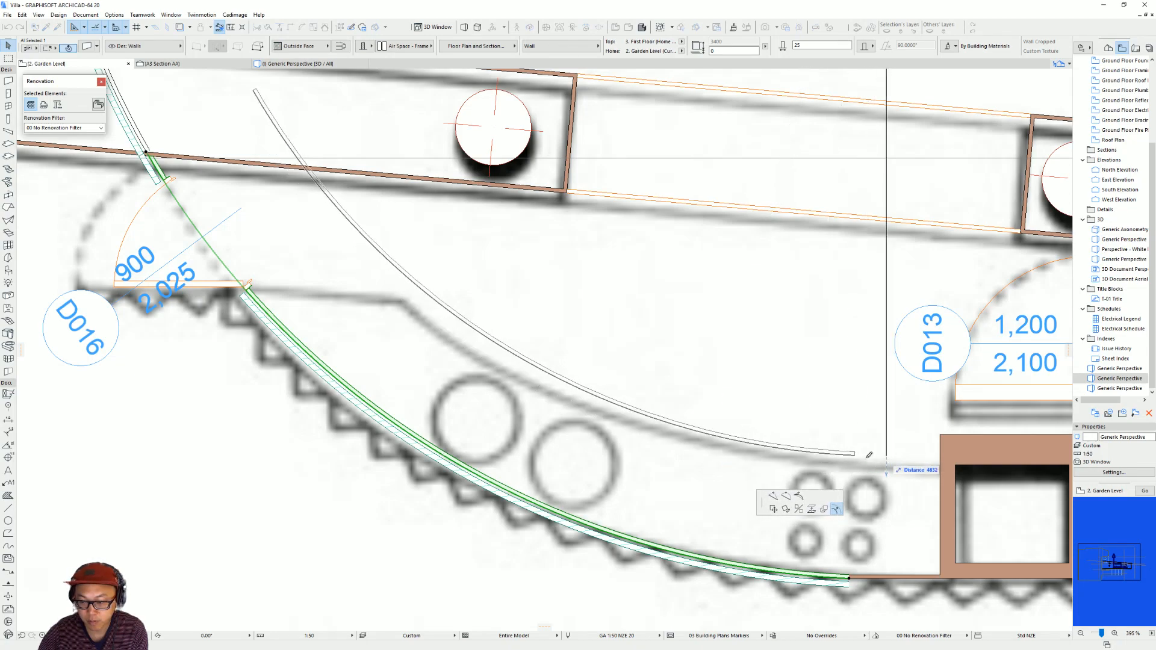
pyautogui.press('Escape')
pyautogui.press('Escape')
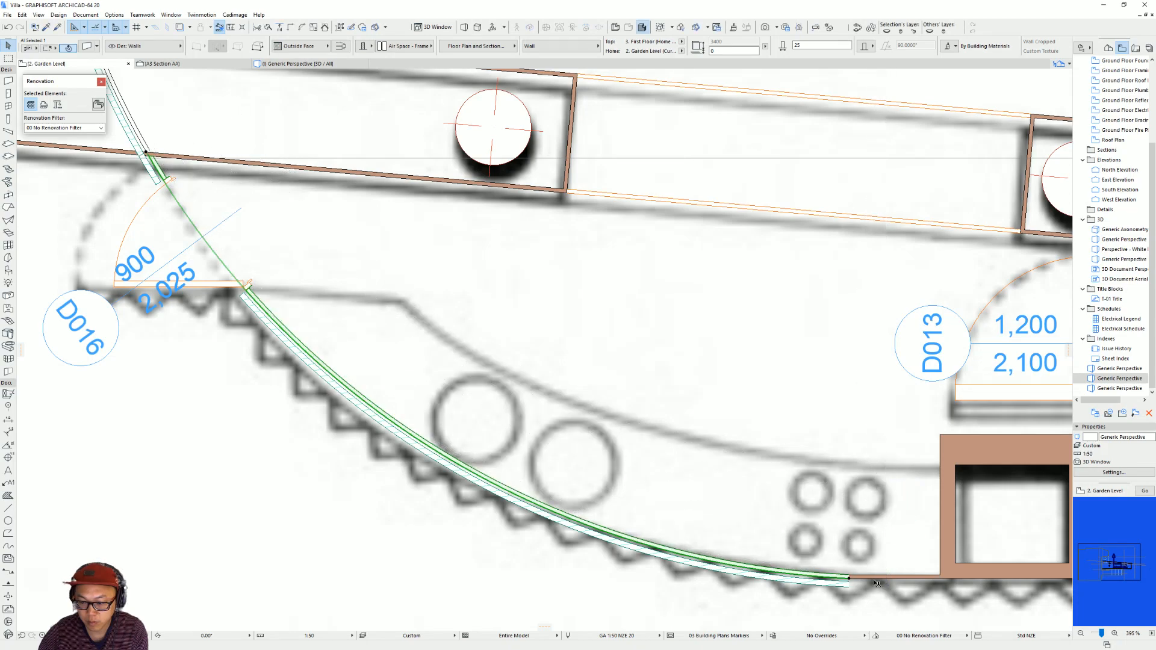
# Copy the short straight wall beside the square shaft up to the inner edge of the traced kitchen counter.
pyautogui.click(942, 579)
pyautogui.hotkey('ctrl', 'd')
pyautogui.click(956, 578)
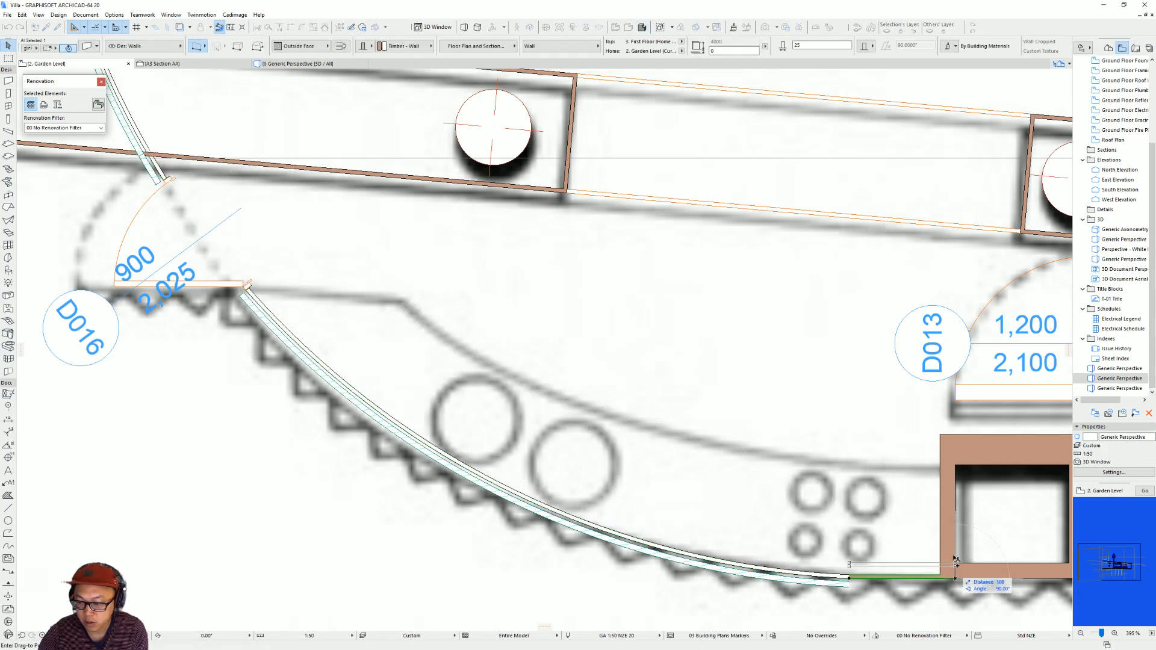
pyautogui.keyDown('ctrl'); pyautogui.click(955, 465); pyautogui.keyUp('ctrl')
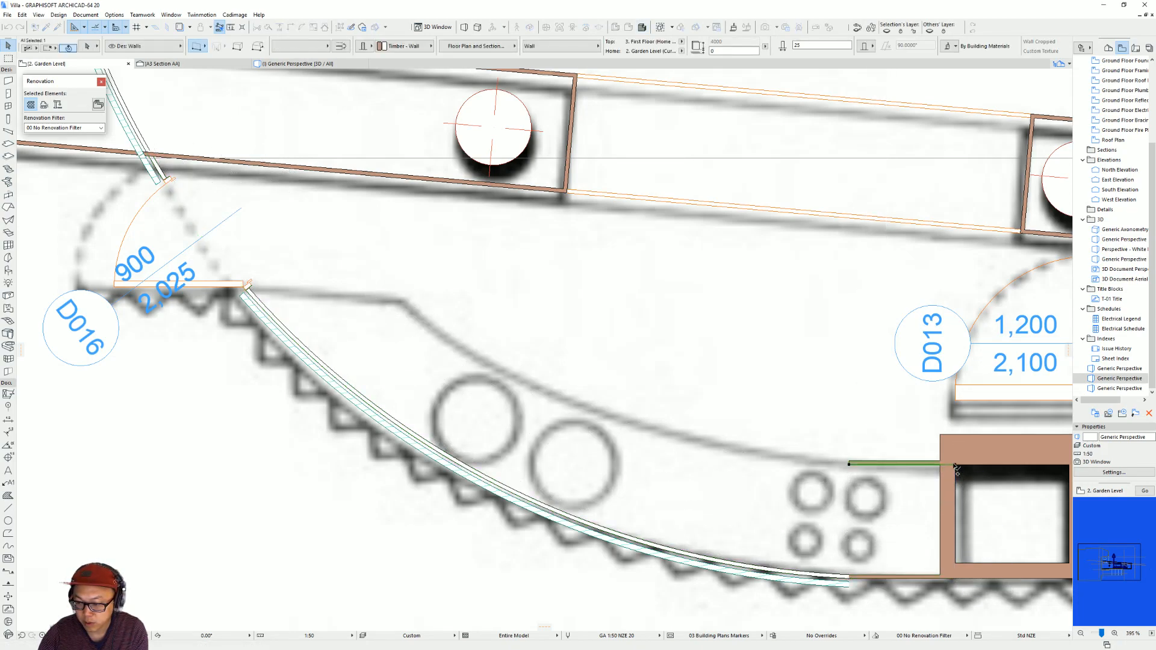
# Try to place a copy of the main curved wall toward the counter's inner edge, and undo it.
pyautogui.click(844, 575)
pyautogui.hotkey('ctrl', 'd')
pyautogui.click(843, 575)
pyautogui.keyDown('ctrl'); pyautogui.click(850, 519); pyautogui.keyUp('ctrl')
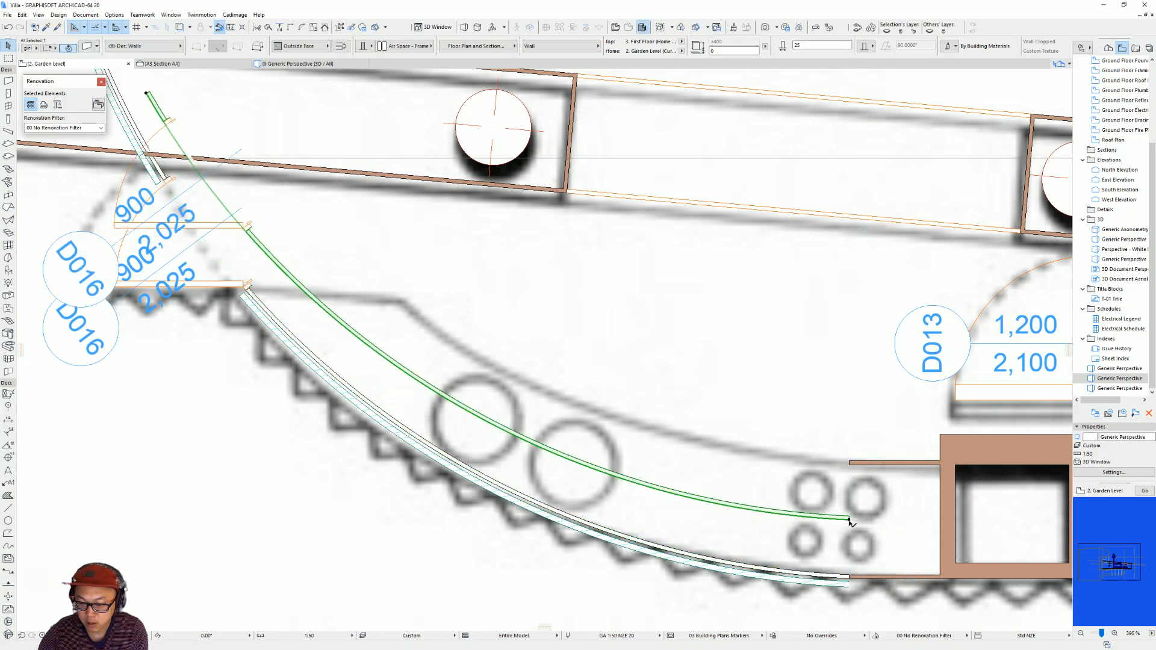
pyautogui.hotkey('ctrl', 'z')
# Offset a copy of the main curved wall to meet the copied straight wall's end, and delete its duplicated door D016.
pyautogui.click(846, 577)
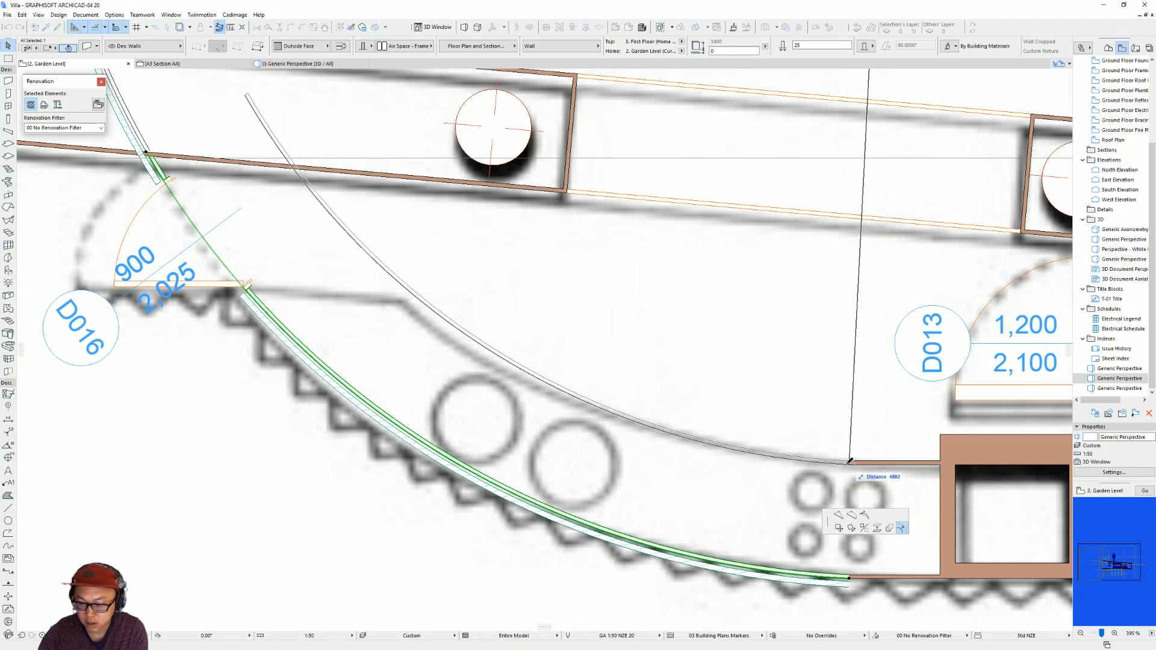
pyautogui.click(852, 462)
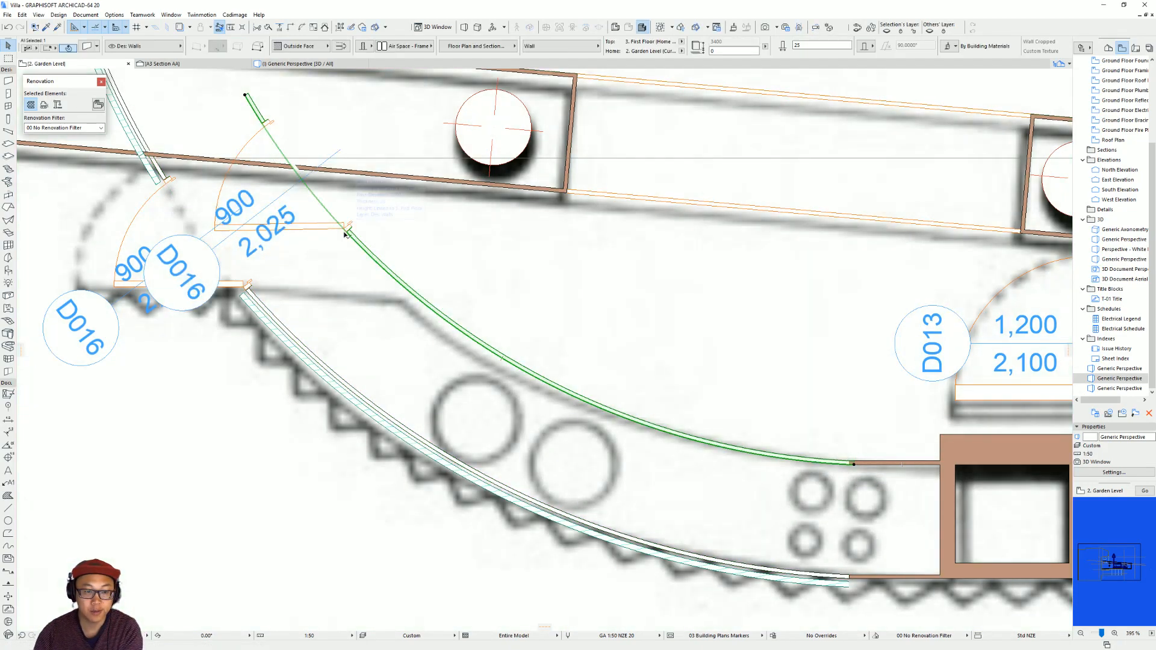
pyautogui.click(347, 231)
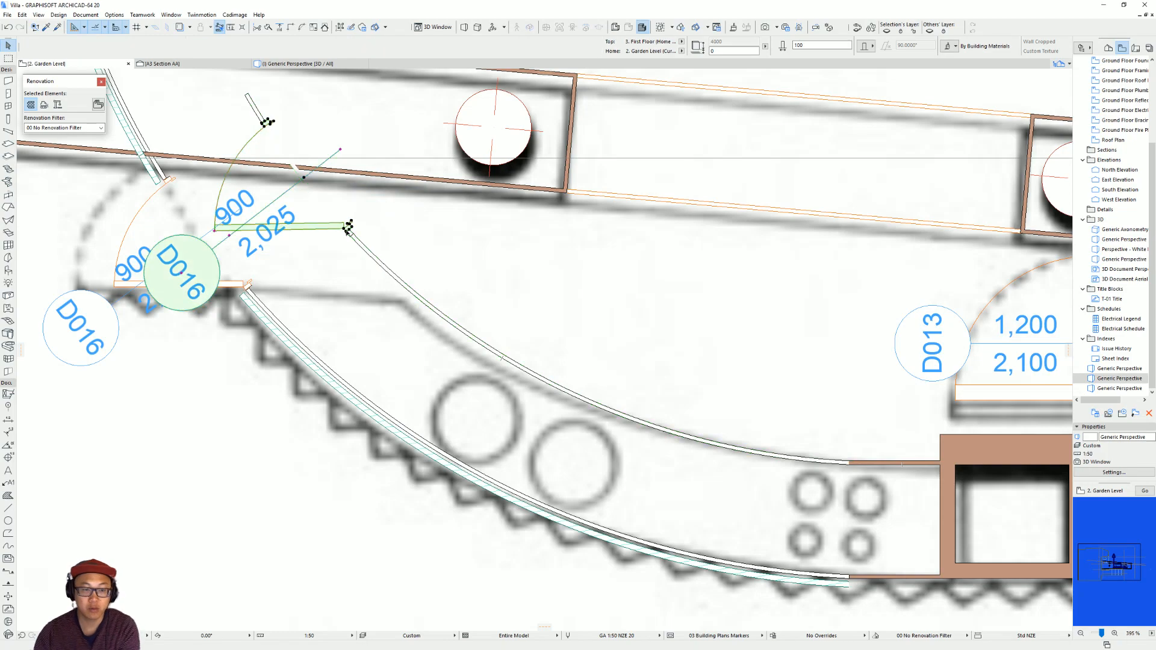
pyautogui.press('Delete')
pyautogui.moveTo(614, 346); pyautogui.dragTo(695, 377, button='middle')
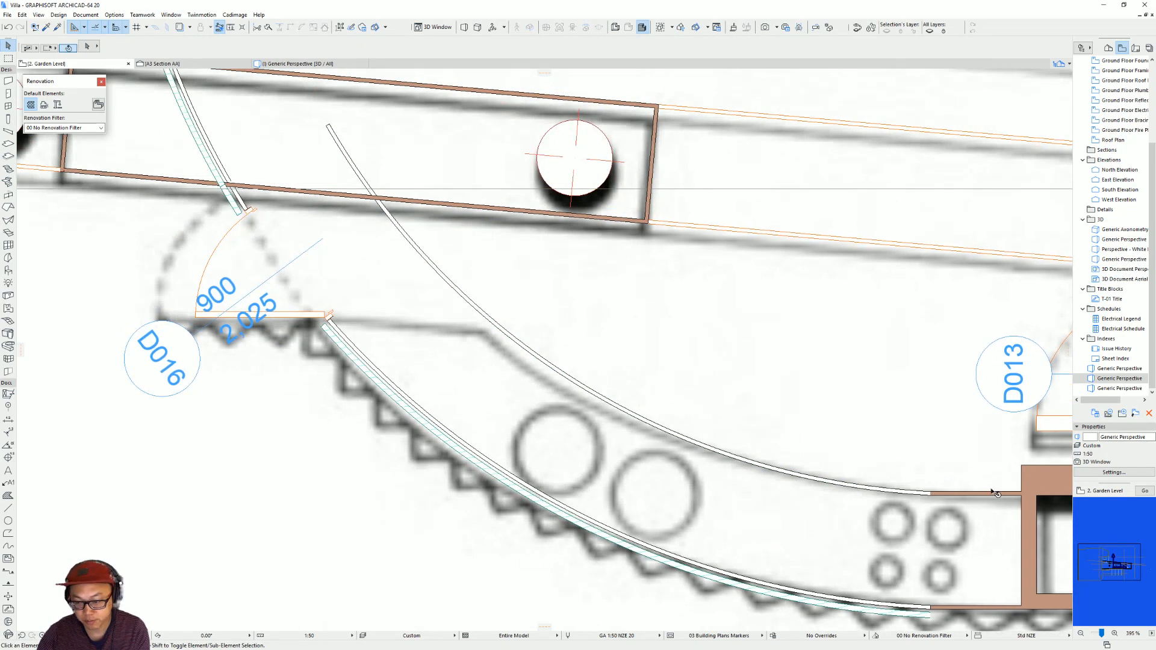
pyautogui.keyDown('alt'); pyautogui.click(974, 493); pyautogui.keyUp('alt')
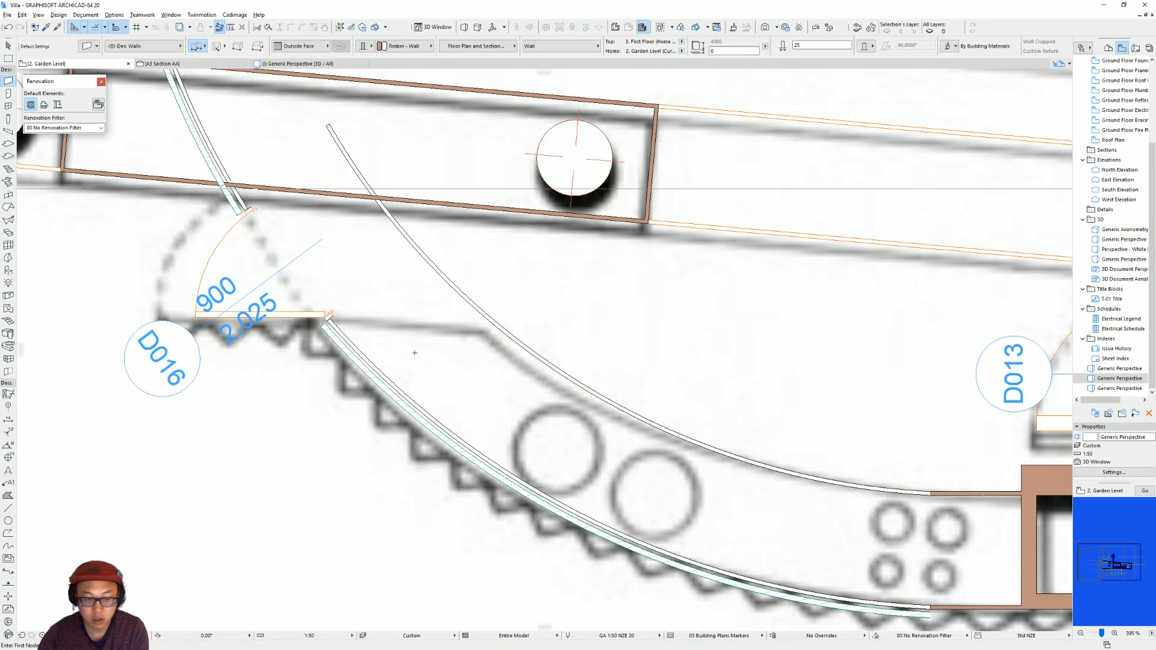
pyautogui.click(331, 321)
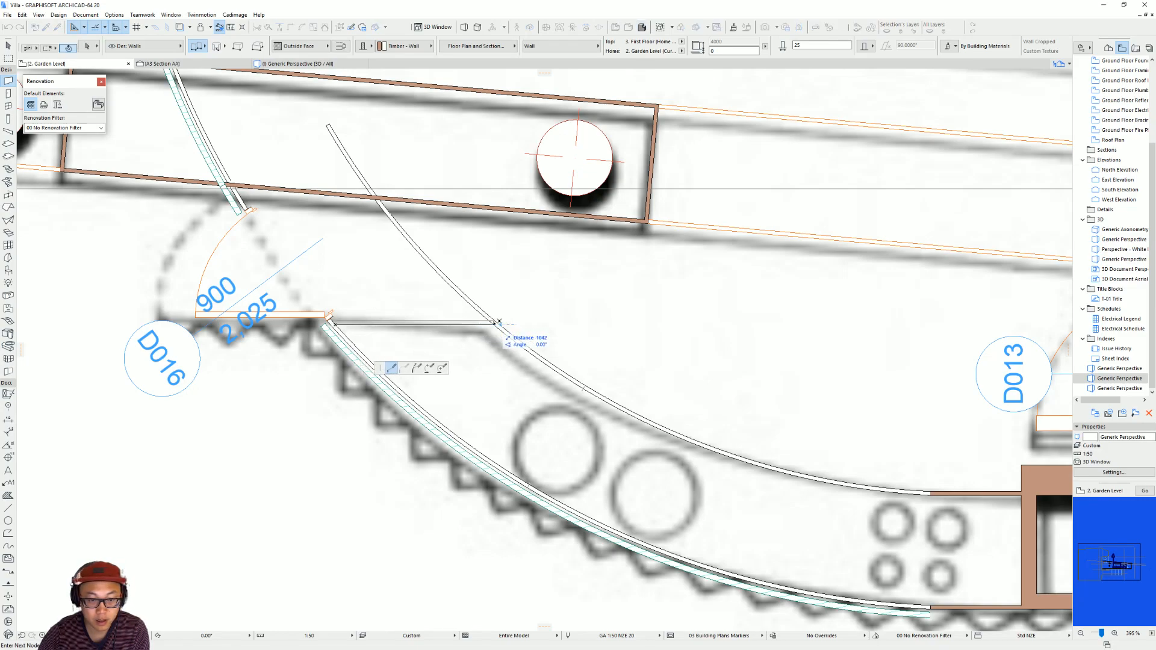
pyautogui.scroll(-1, 517, 261)
pyautogui.moveTo(516, 261); pyautogui.dragTo(605, 317, button='middle')
pyautogui.press('Escape')
pyautogui.press('Escape')
pyautogui.click(580, 274)
pyautogui.press('Escape')
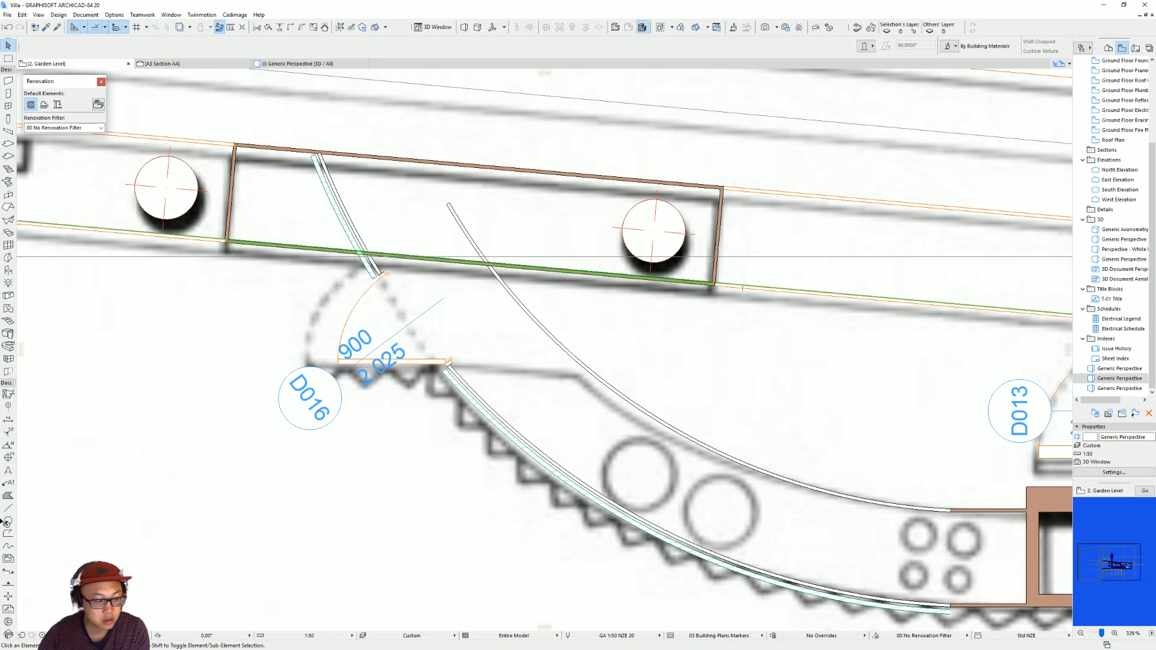
# Draw a short reference line along the kitchen-side face of the column wall, across the offset curved wall.
pyautogui.click(9, 508)
pyautogui.rightClick(9, 508)
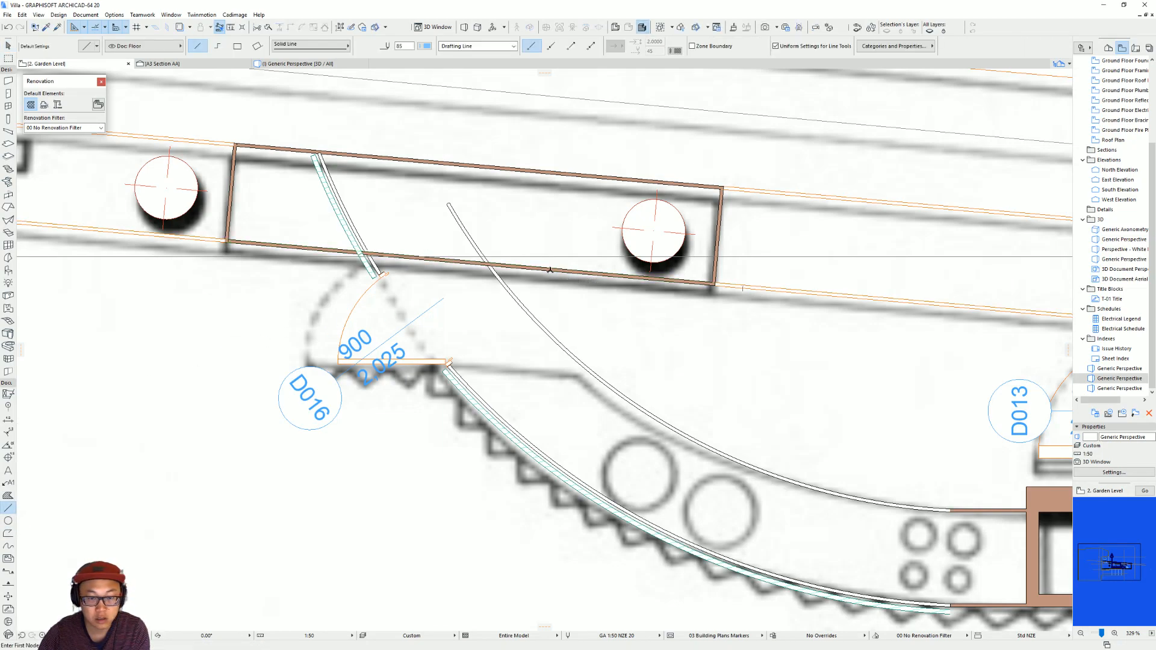
pyautogui.click(431, 260)
pyautogui.click(573, 273)
pyautogui.press('Escape')
# Move the reference line 900 mm perpendicular to the column wall's face, toward the kitchen counter.
pyautogui.click(431, 260)
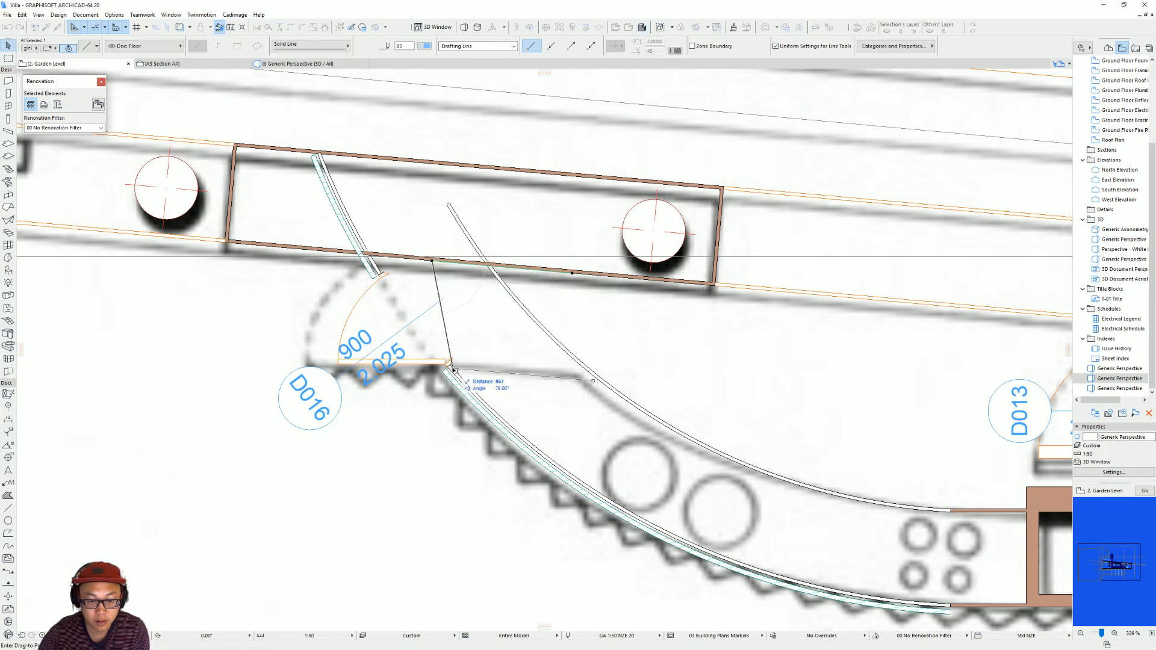
pyautogui.press('Escape')
pyautogui.click(545, 273)
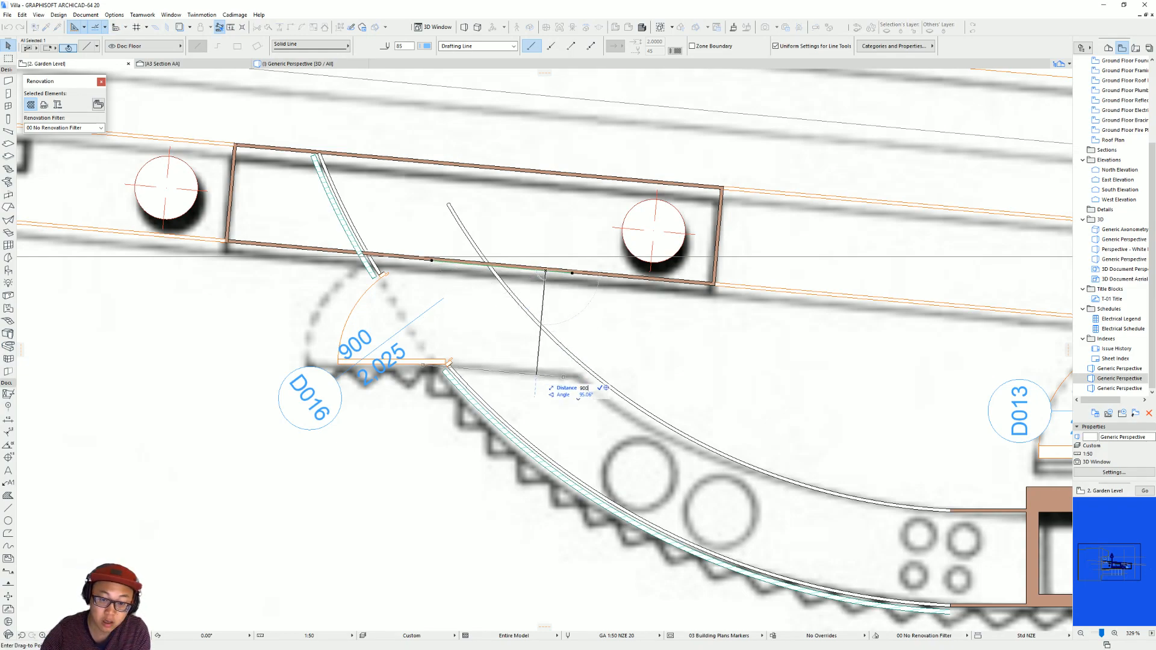
pyautogui.write('900')
pyautogui.press('Return')
# Shift the reference line up onto the straight end of the traced counter, between the two curved walls near door D016.
pyautogui.click(529, 383)
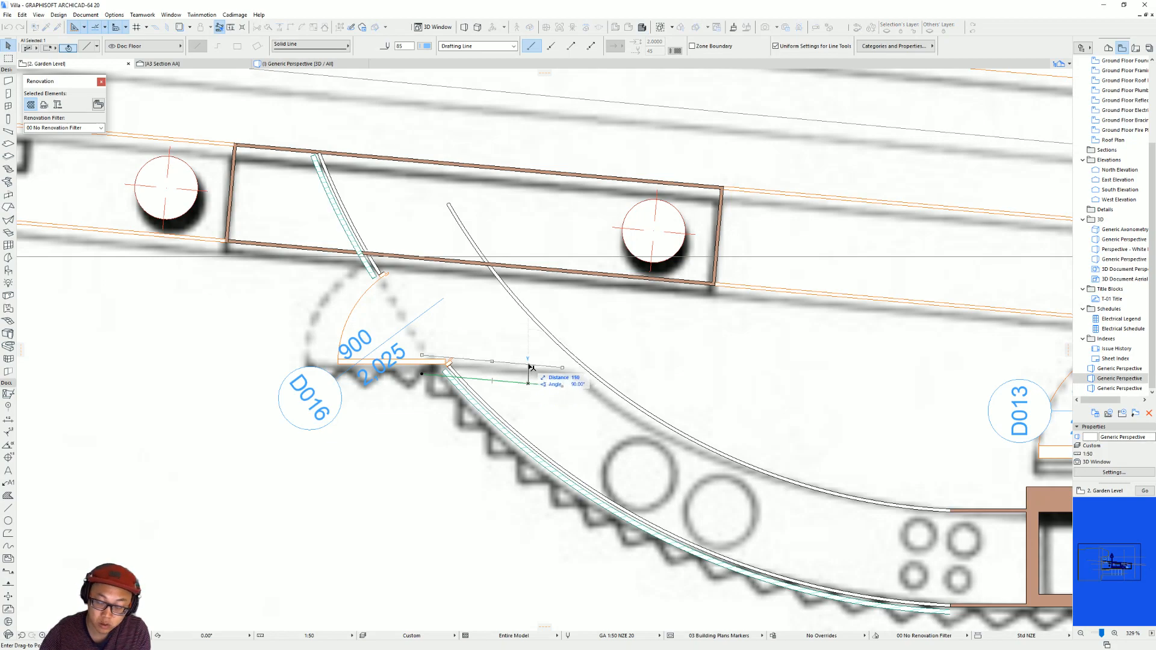
pyautogui.click(532, 370)
pyautogui.click(562, 374)
pyautogui.click(636, 380)
pyautogui.press('Escape')
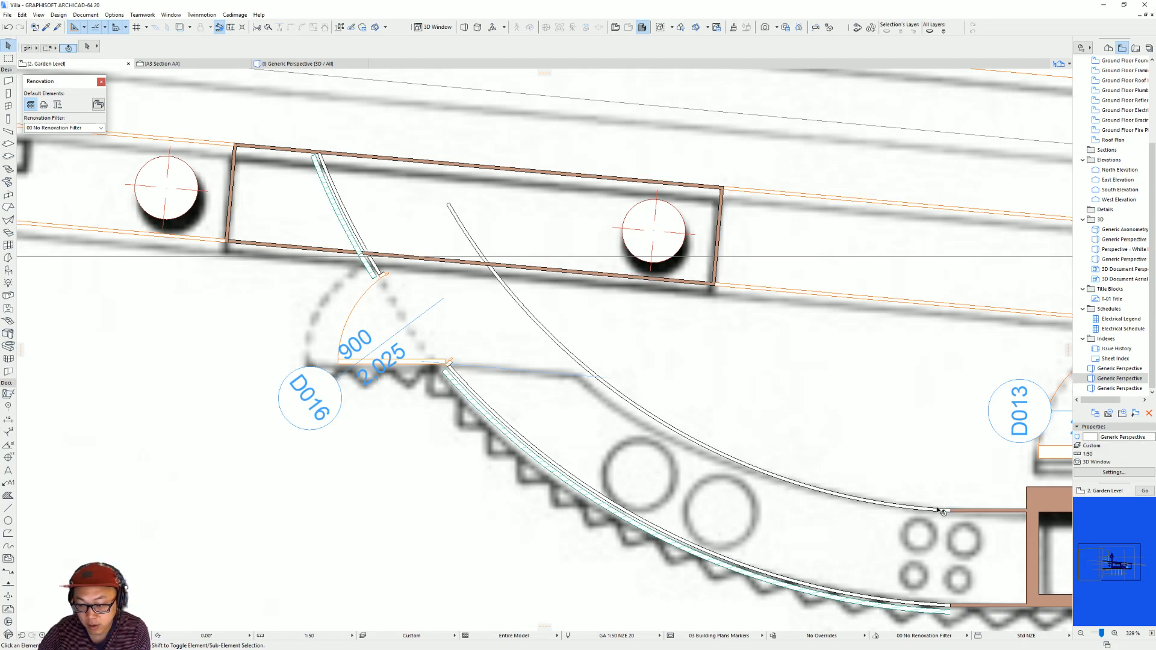
# Create a slab filling the kitchen counter outline, and delete the offset curved wall and copied straight wall along its inner edge.
pyautogui.moveTo(730, 465); pyautogui.dragTo(587, 423, button='middle')
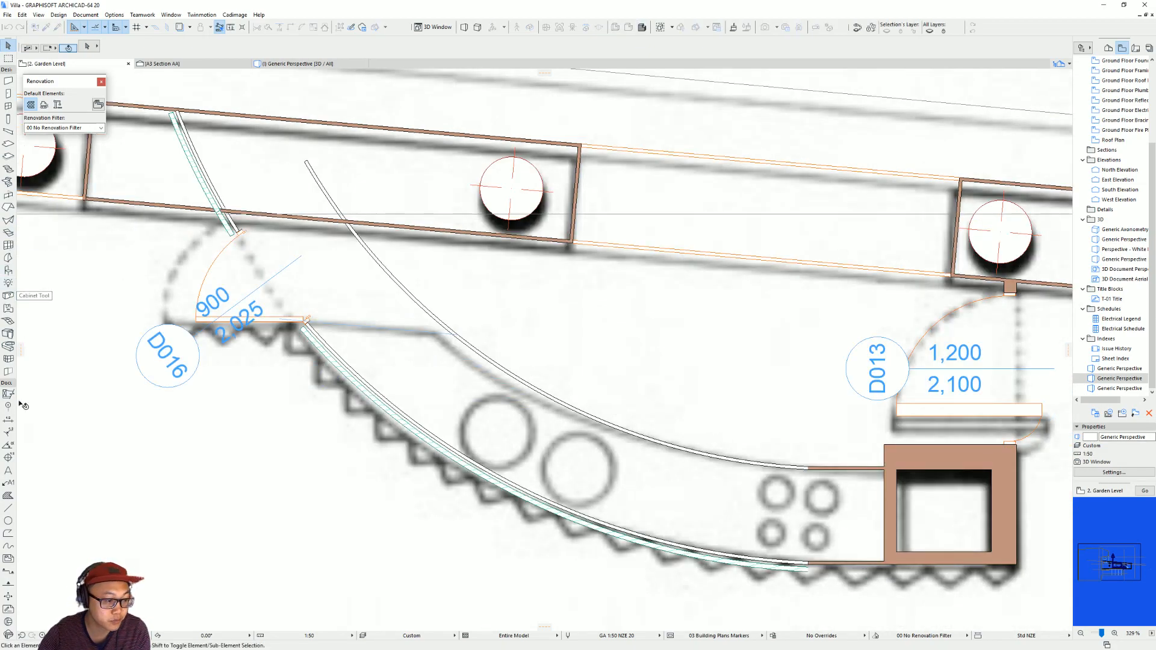
pyautogui.click(9, 145)
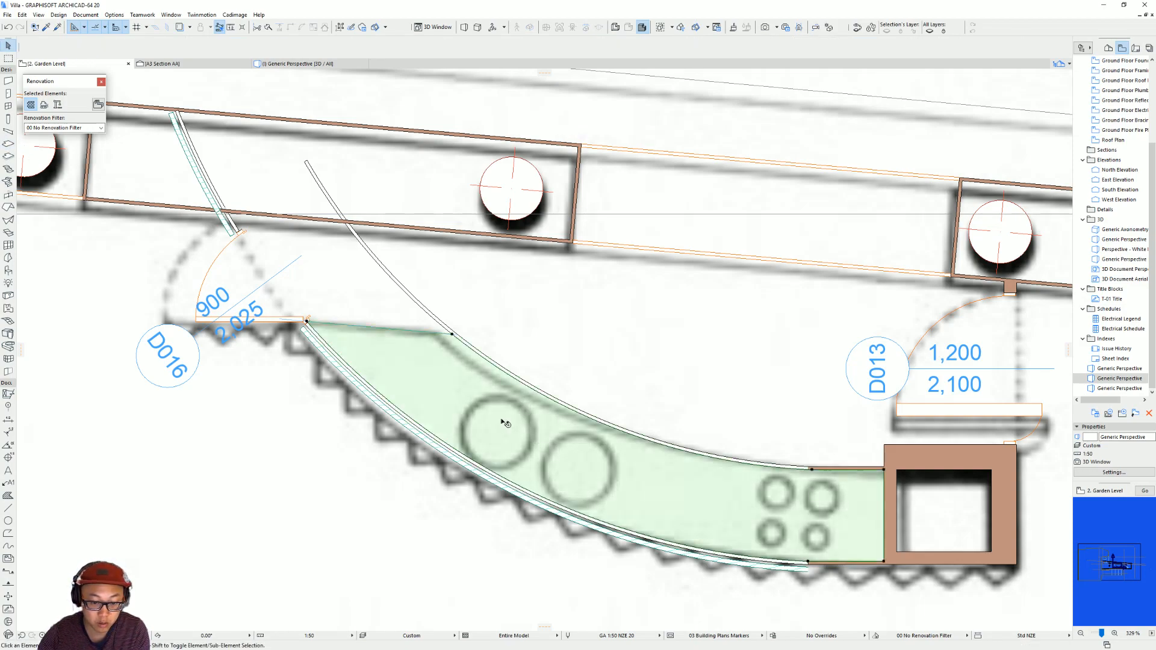
pyautogui.keyDown('shift'); pyautogui.click(434, 335); pyautogui.keyUp('shift')
pyautogui.keyDown('shift'); pyautogui.click(436, 321); pyautogui.keyUp('shift')
pyautogui.press('Delete')
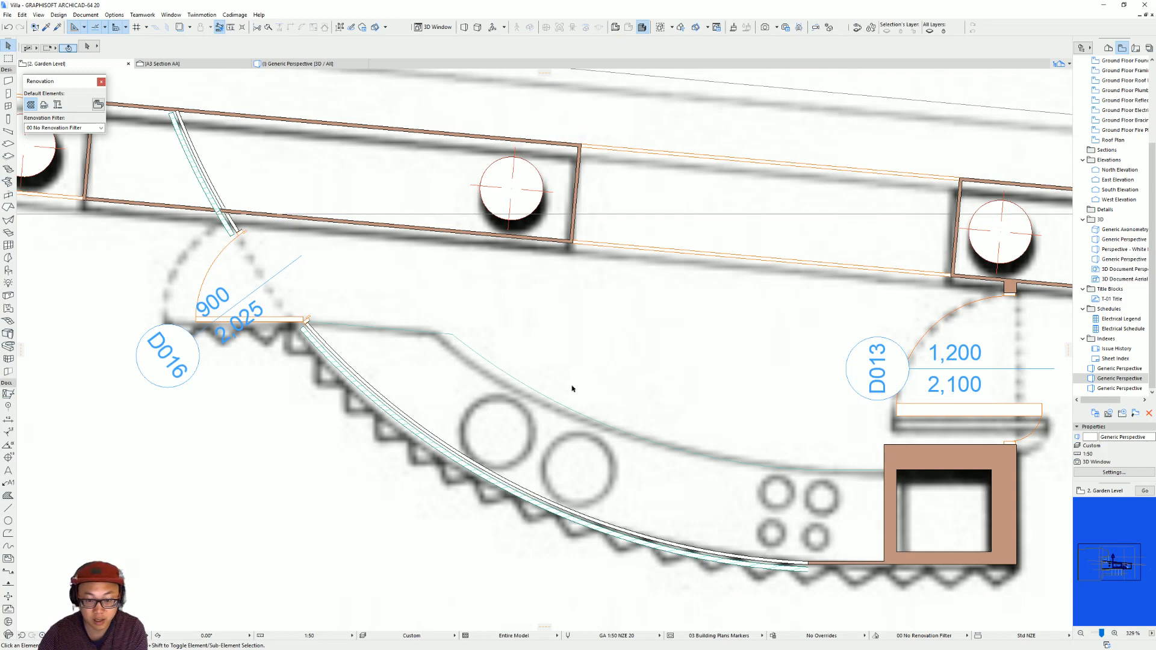
# In the 3D view, set the counter slab's reference plane to its bottom and its thickness to 1000 mm.
pyautogui.moveTo(568, 388); pyautogui.dragTo(546, 408, button='middle')
pyautogui.press('F3')
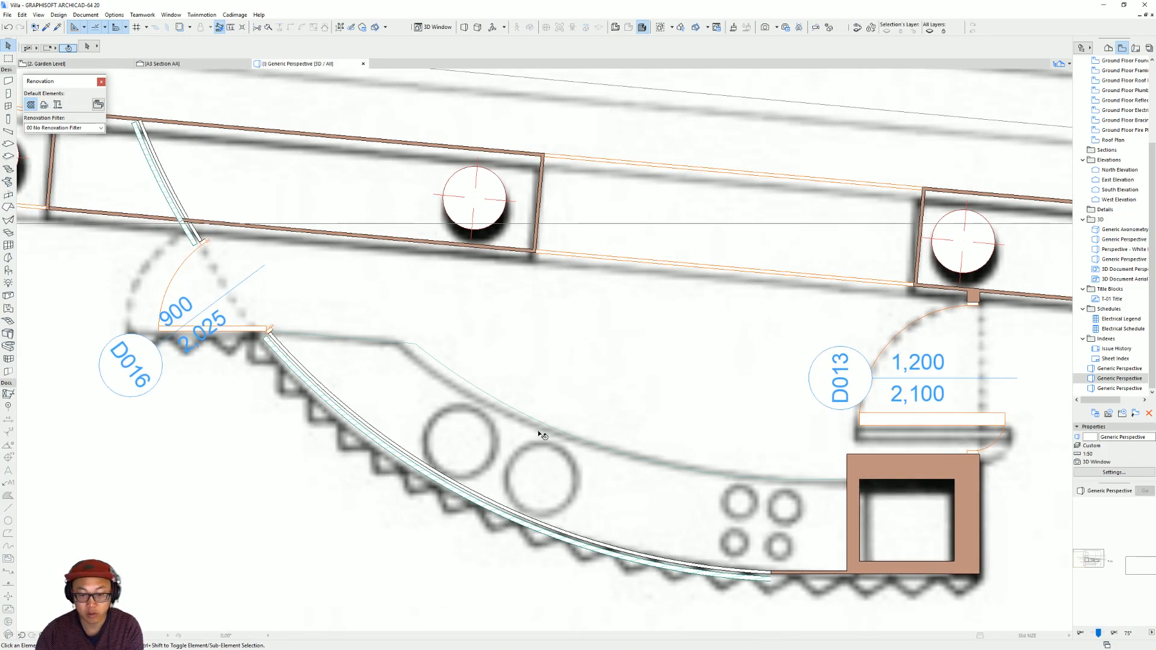
pyautogui.keyDown('shift'); pyautogui.moveTo(719, 431); pyautogui.dragTo(628, 359, button='middle'); pyautogui.keyUp('shift')
pyautogui.click(634, 352)
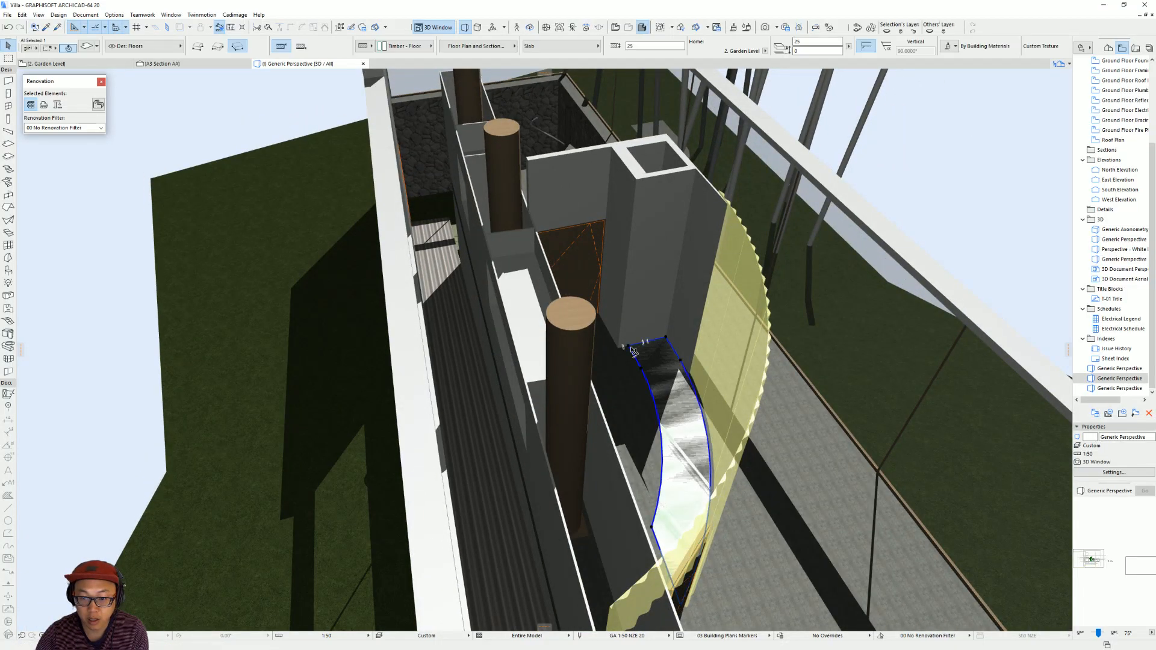
pyautogui.scroll(5, 747, 342)
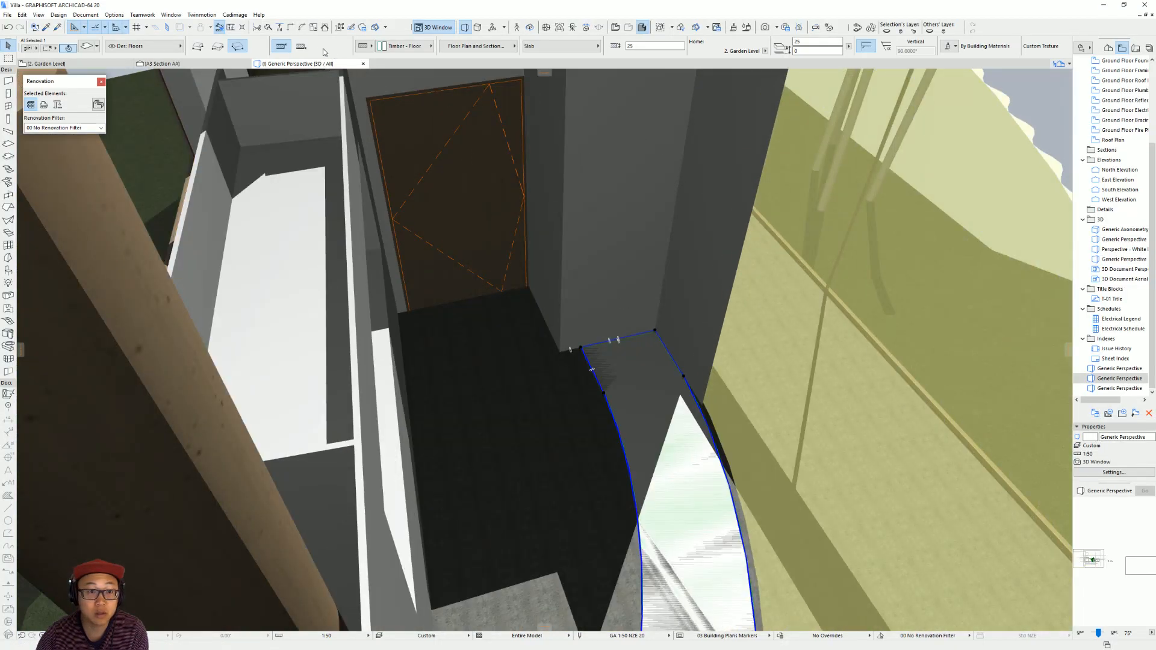
pyautogui.click(300, 48)
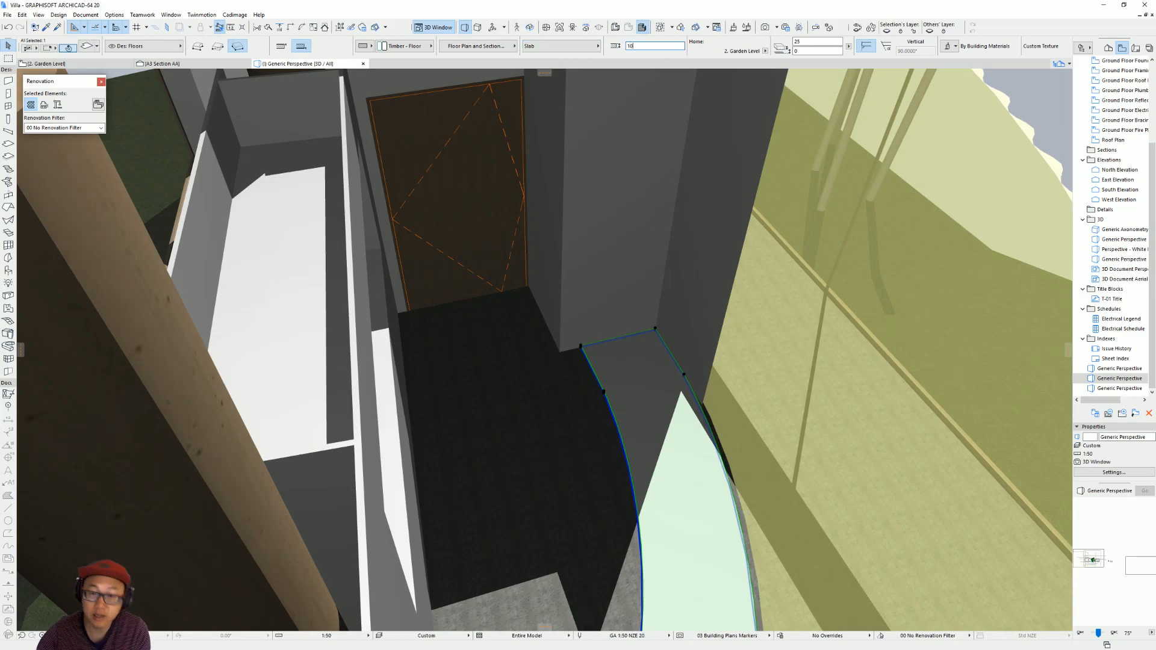
pyautogui.press('Return')
pyautogui.scroll(-4, 633, 258)
pyautogui.keyDown('shift'); pyautogui.moveTo(632, 258); pyautogui.dragTo(806, 281, button='middle'); pyautogui.keyUp('shift')
pyautogui.scroll(-3, 692, 332)
pyautogui.keyDown('shift'); pyautogui.moveTo(570, 416); pyautogui.dragTo(524, 451, button='middle'); pyautogui.keyUp('shift')
# On the floor plan, draw a horizontal guide line segment from the counter slab's inner-edge corner toward the curved wall beside door D016.
pyautogui.press('F2')
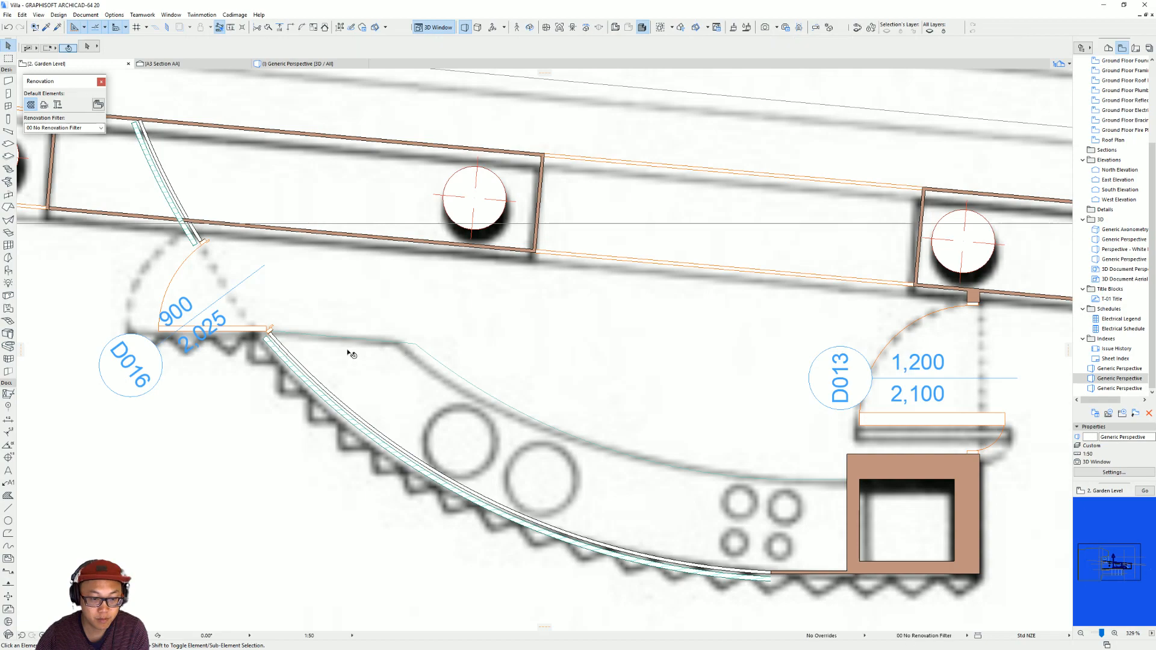
pyautogui.click(310, 336)
pyautogui.click(269, 332)
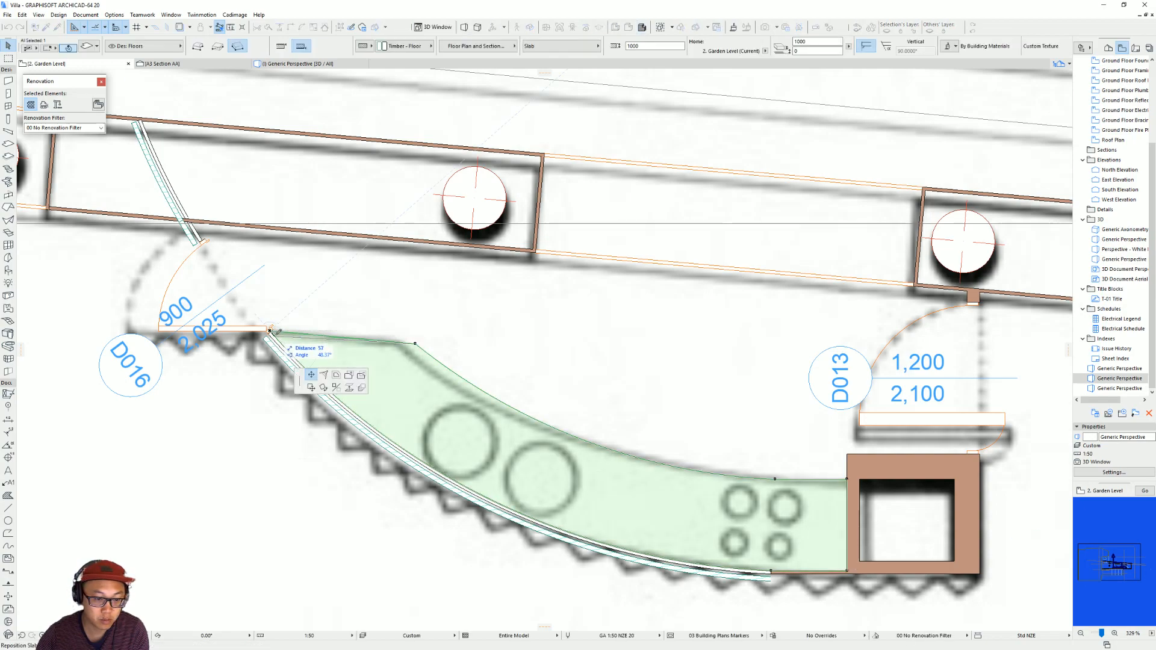
pyautogui.press('Escape')
pyautogui.press('Escape')
pyautogui.press('m')
pyautogui.click(415, 345)
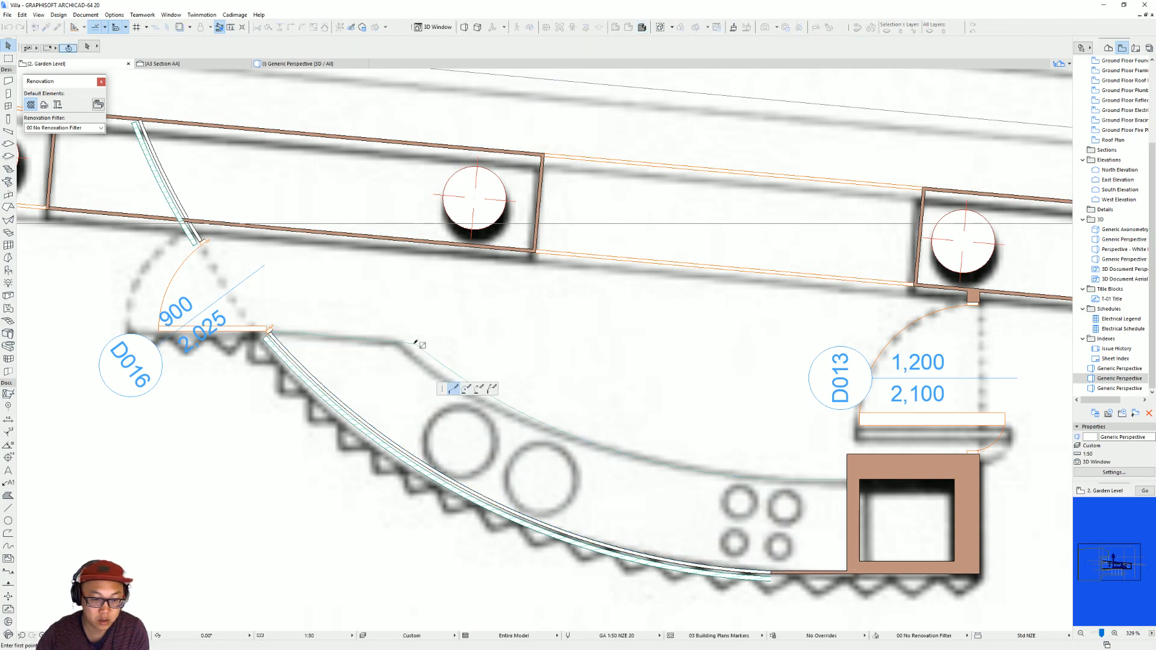
pyautogui.press('Escape')
pyautogui.click(300, 346)
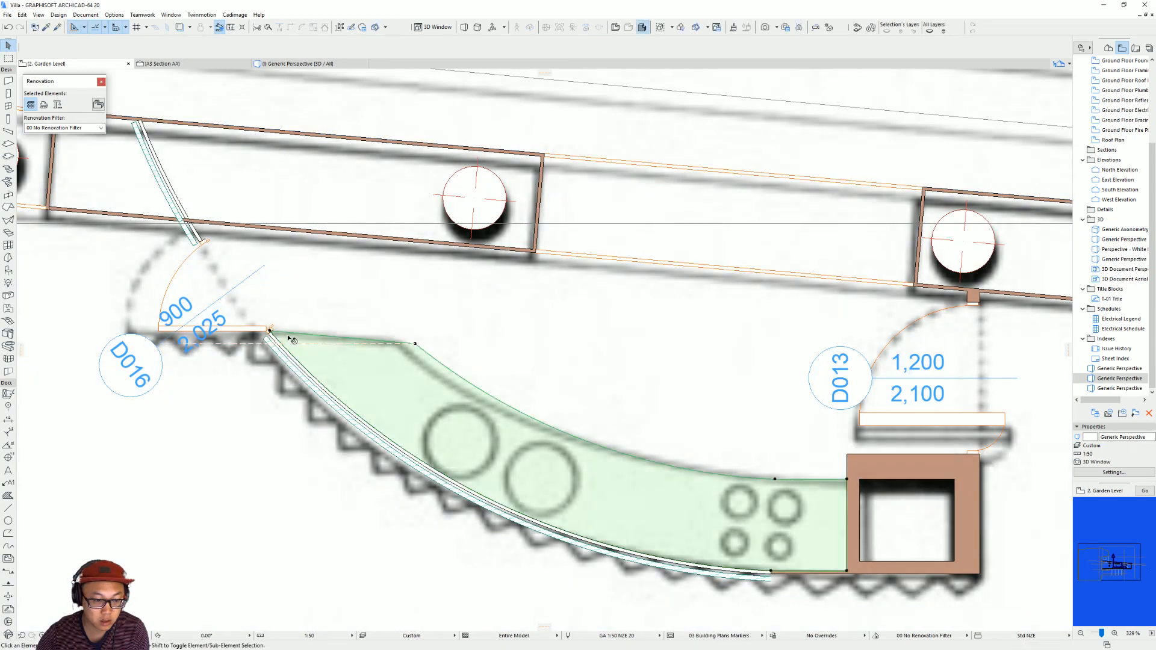
# Switch to the browser and examine the kitchen interior in the villa video at 10:32.
pyautogui.press('F3')
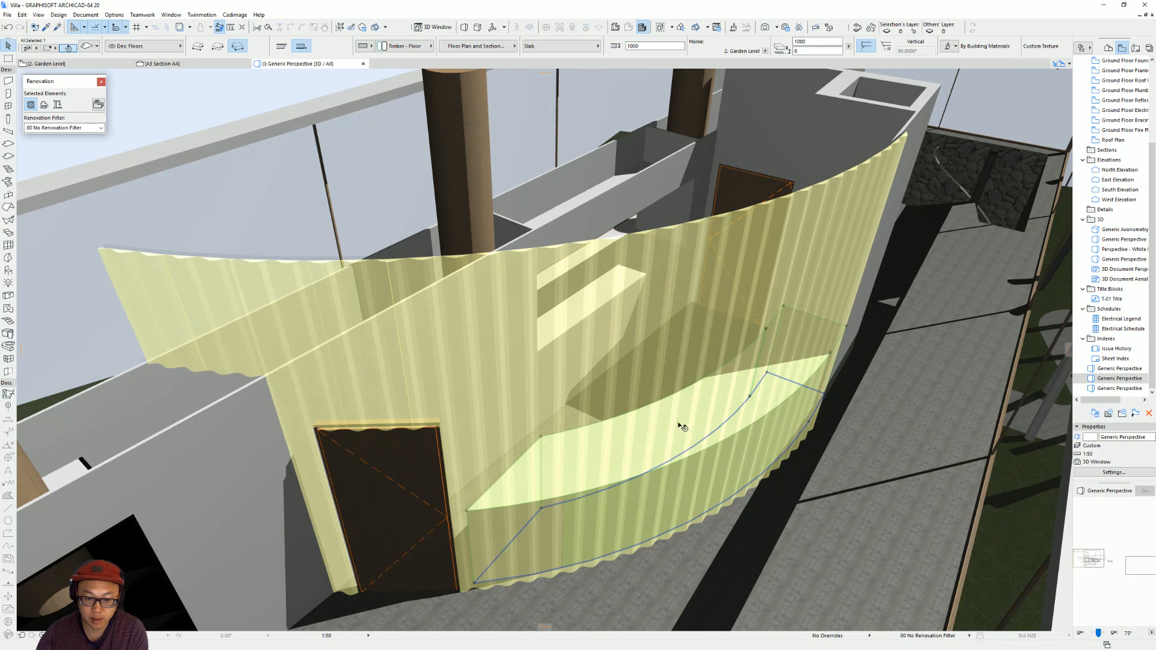
pyautogui.press('Escape')
pyautogui.scroll(-5, 735, 378)
pyautogui.keyDown('shift'); pyautogui.moveTo(737, 378); pyautogui.dragTo(736, 319, button='middle'); pyautogui.keyUp('shift')
pyautogui.hotkey('alt', 'Tab')
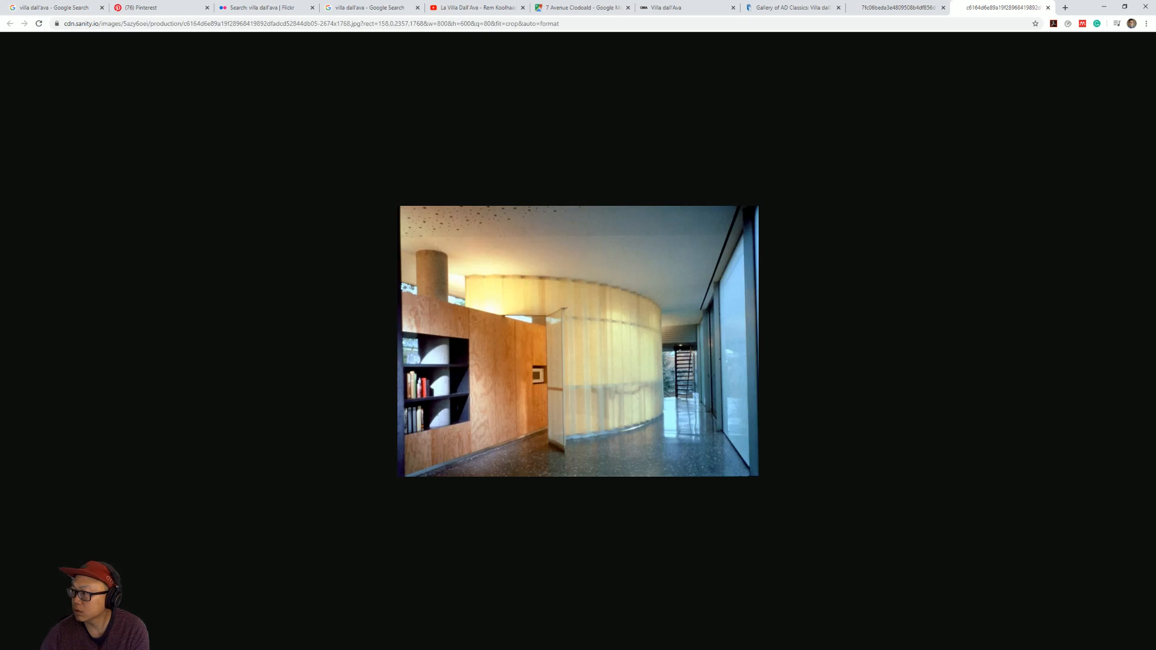
pyautogui.click(479, 7)
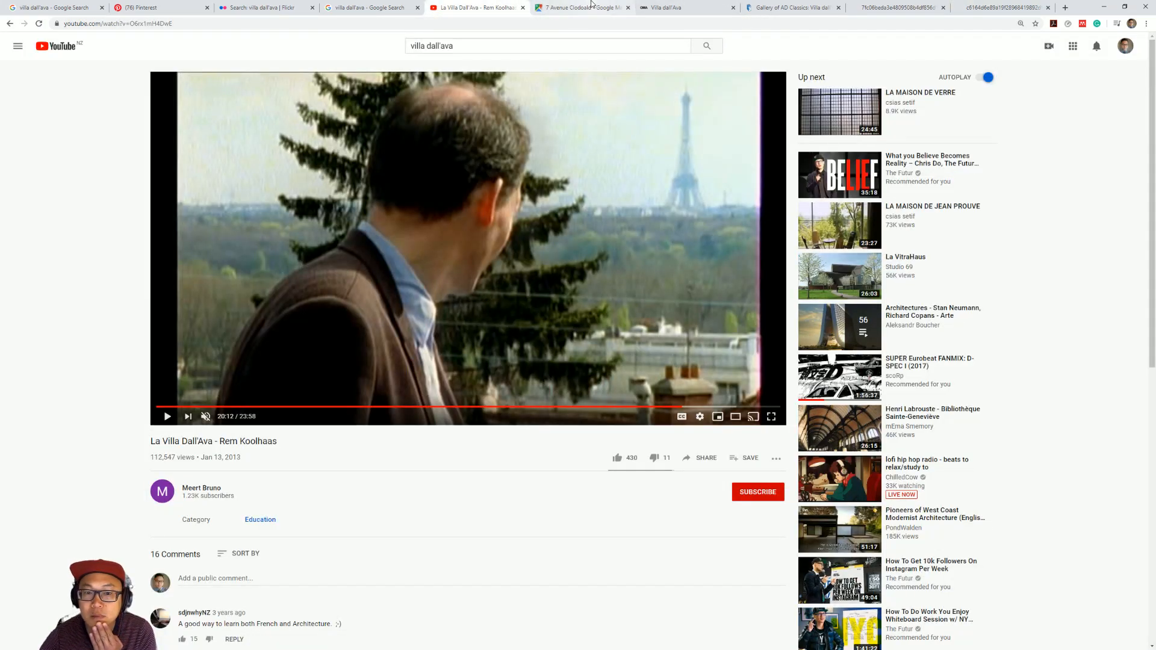
pyautogui.click(430, 408)
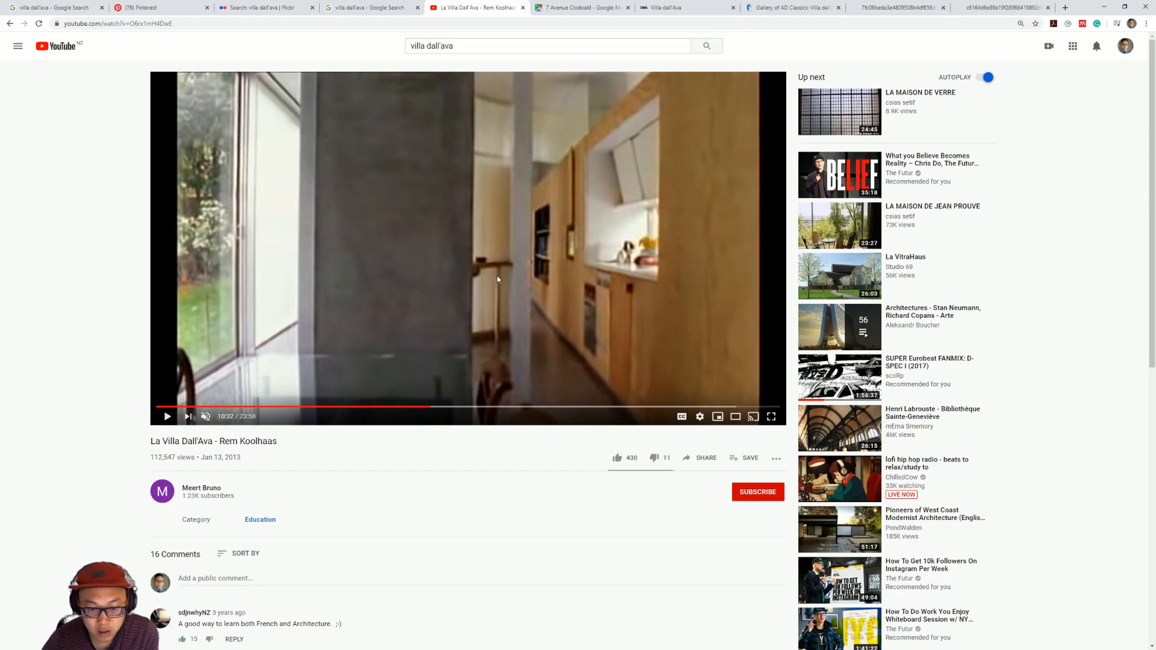
# Back in the Archicad 3D view, set the counter slab's thickness to 100 mm.
pyautogui.keyDown('shift'); pyautogui.moveTo(689, 457); pyautogui.dragTo(705, 242, button='middle'); pyautogui.keyUp('shift')
pyautogui.click(698, 269)
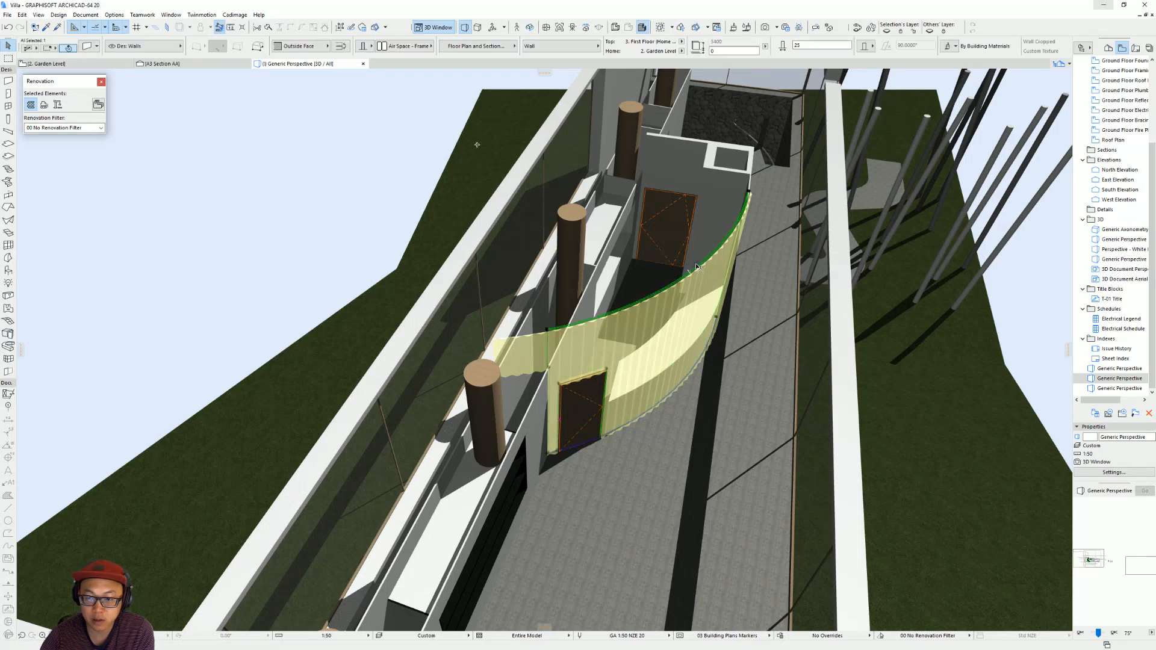
pyautogui.click(695, 263)
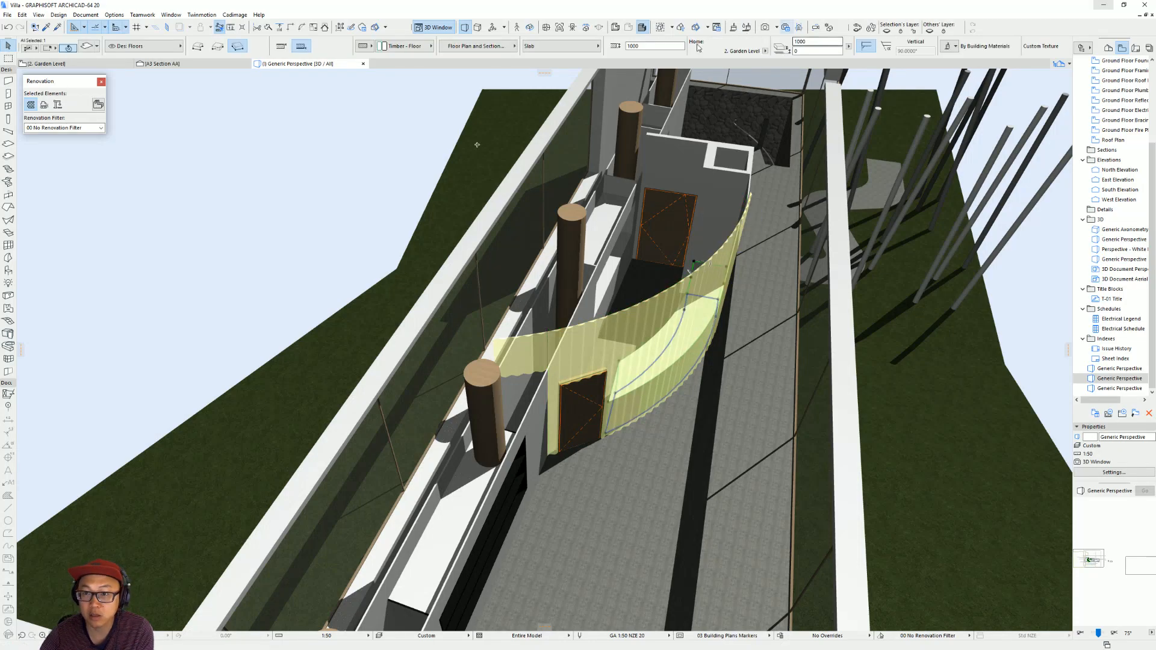
pyautogui.write('100')
pyautogui.press('Return')
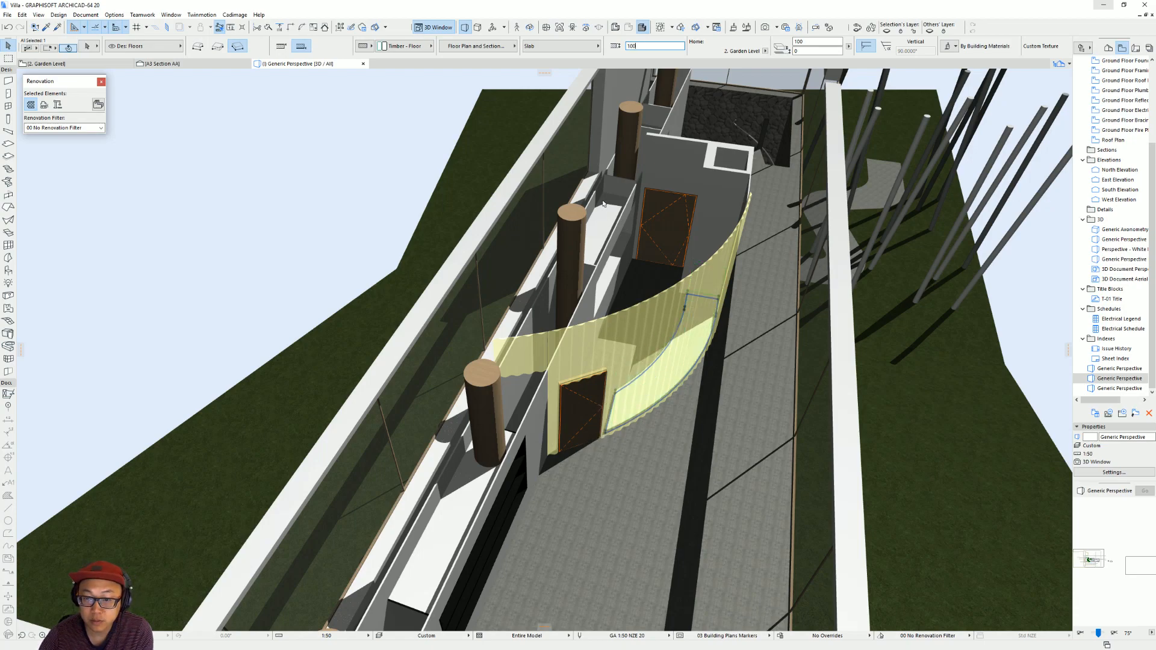
# Raise the counter slab to a 1000 mm offset from its home story and set its reference plane to the top.
pyautogui.keyDown('shift'); pyautogui.moveTo(602, 207); pyautogui.dragTo(607, 129, button='middle'); pyautogui.keyUp('shift')
pyautogui.write('10')
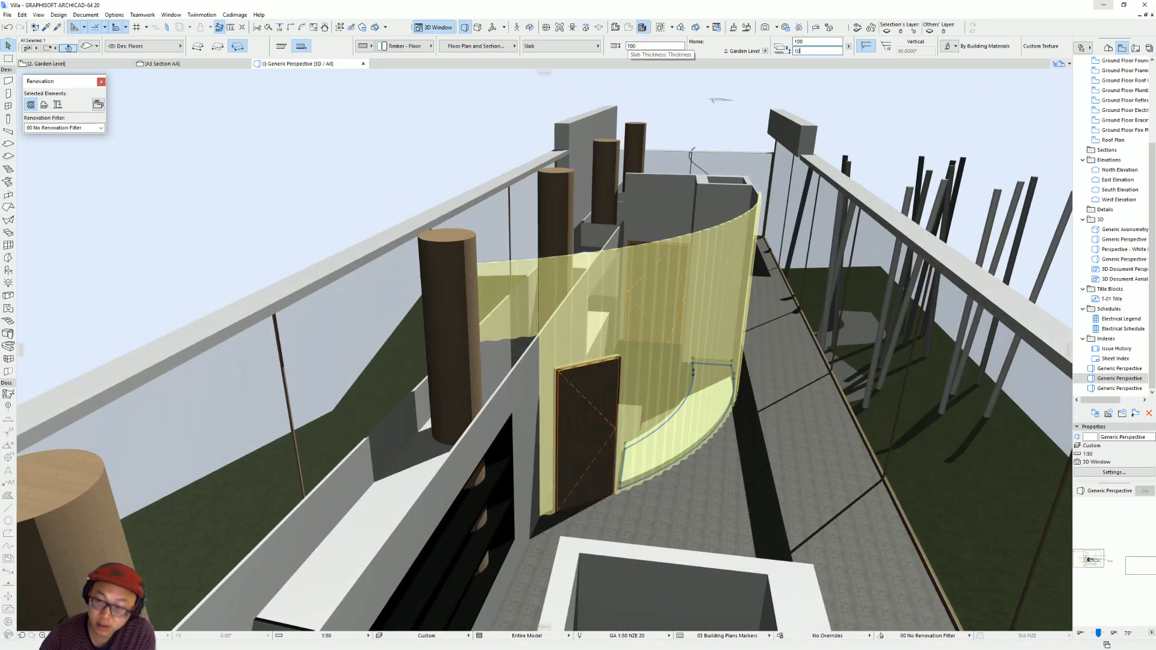
pyautogui.press('Return')
pyautogui.keyDown('shift'); pyautogui.moveTo(699, 443); pyautogui.dragTo(697, 307, button='middle'); pyautogui.keyUp('shift')
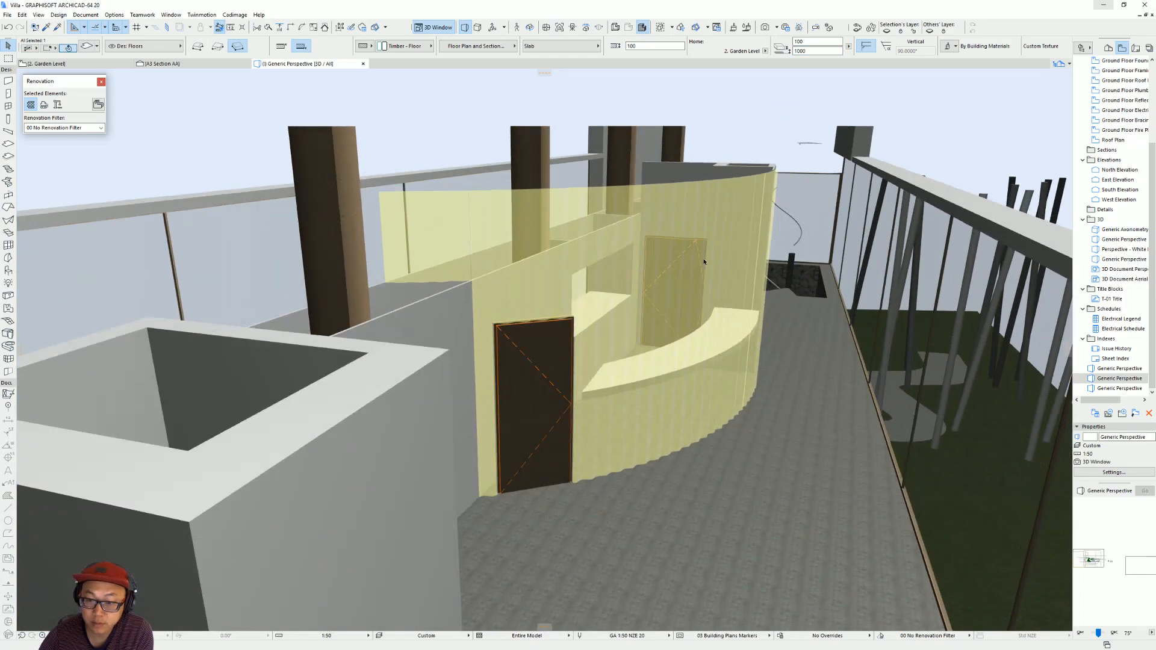
pyautogui.click(282, 48)
pyautogui.keyDown('shift'); pyautogui.moveTo(725, 360); pyautogui.dragTo(583, 368, button='middle'); pyautogui.keyUp('shift')
pyautogui.press('Escape')
pyautogui.scroll(5, 587, 374)
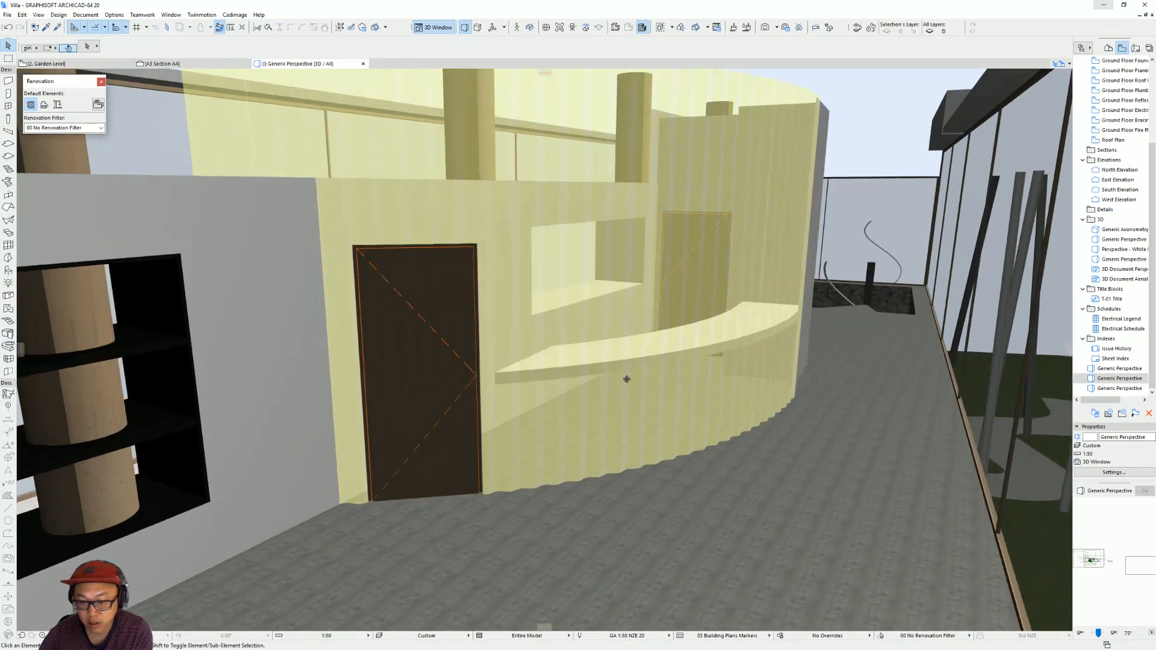
# Place a circular timber column 90 mm in diameter within the counter's end near door D016 on the floor plan.
pyautogui.press('F2')
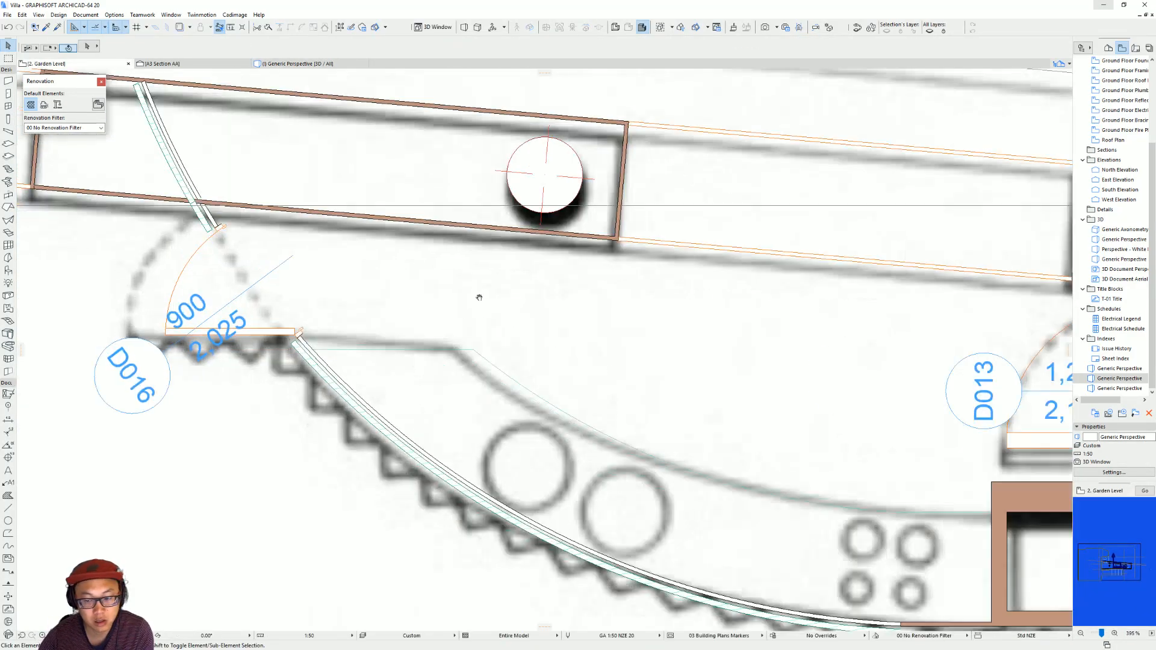
pyautogui.click(8, 119)
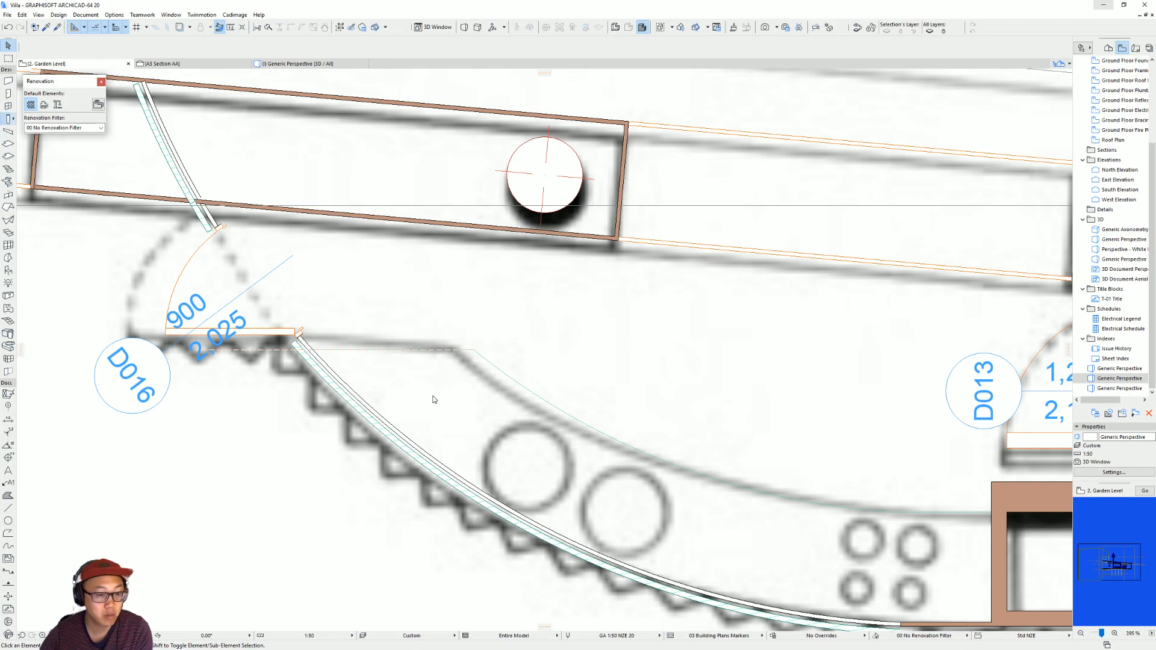
pyautogui.click(405, 379)
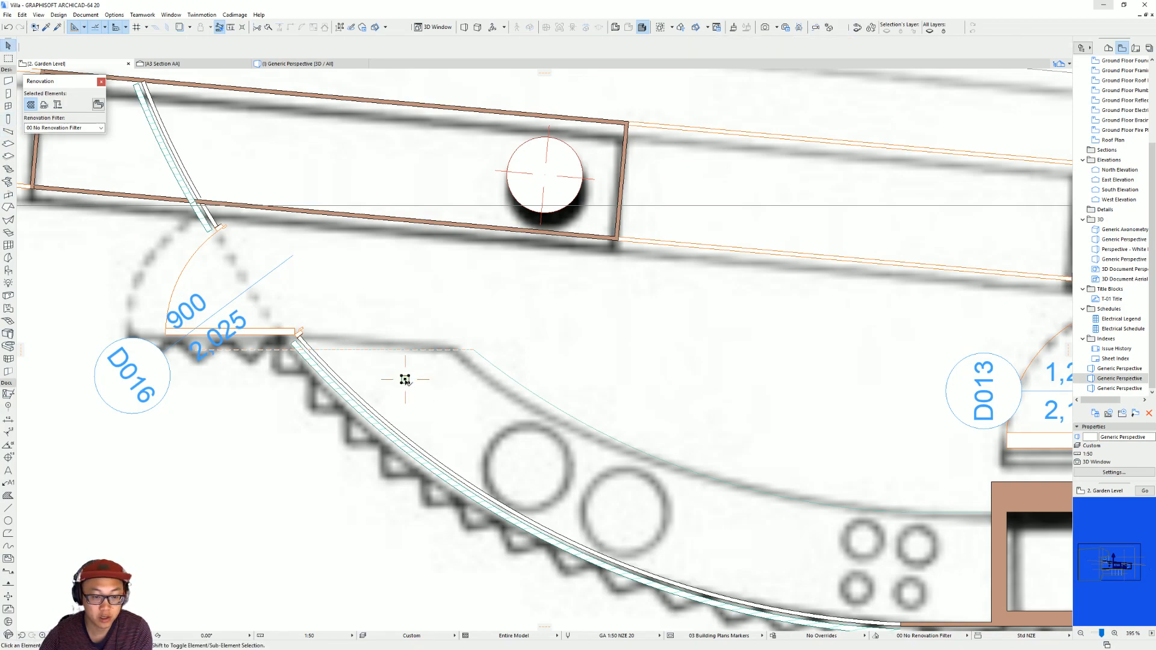
pyautogui.click(368, 50)
pyautogui.click(380, 45)
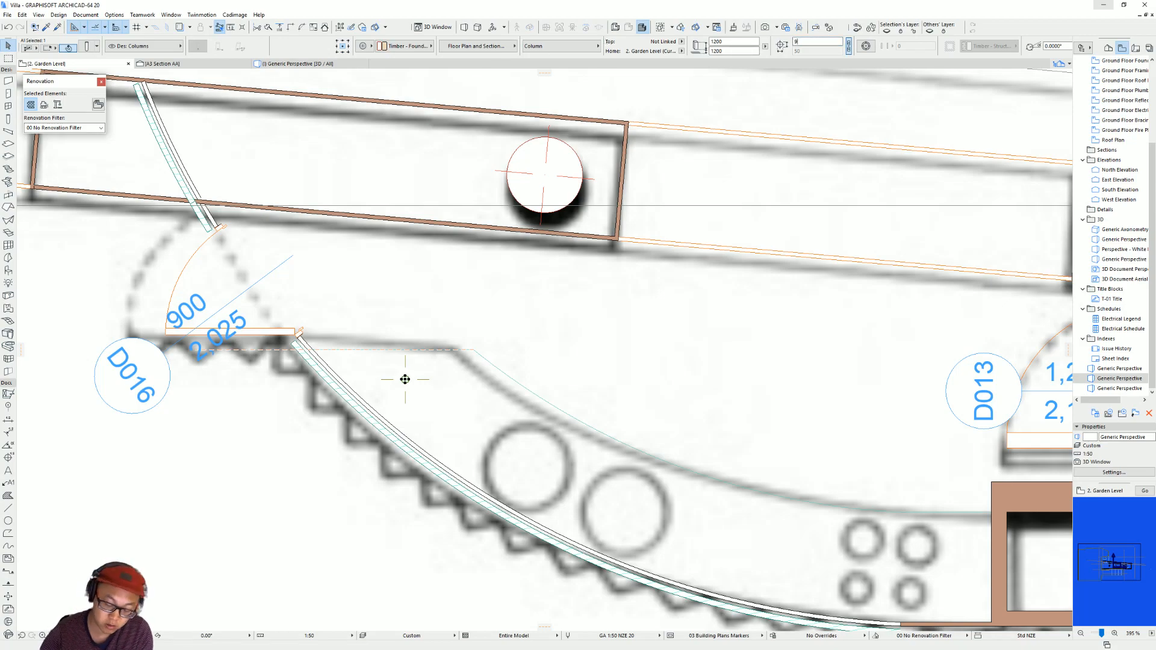
# In the 3D view, set the small column's base offset to 0 and its height to 1000 mm so it supports the counter.
pyautogui.press('F3')
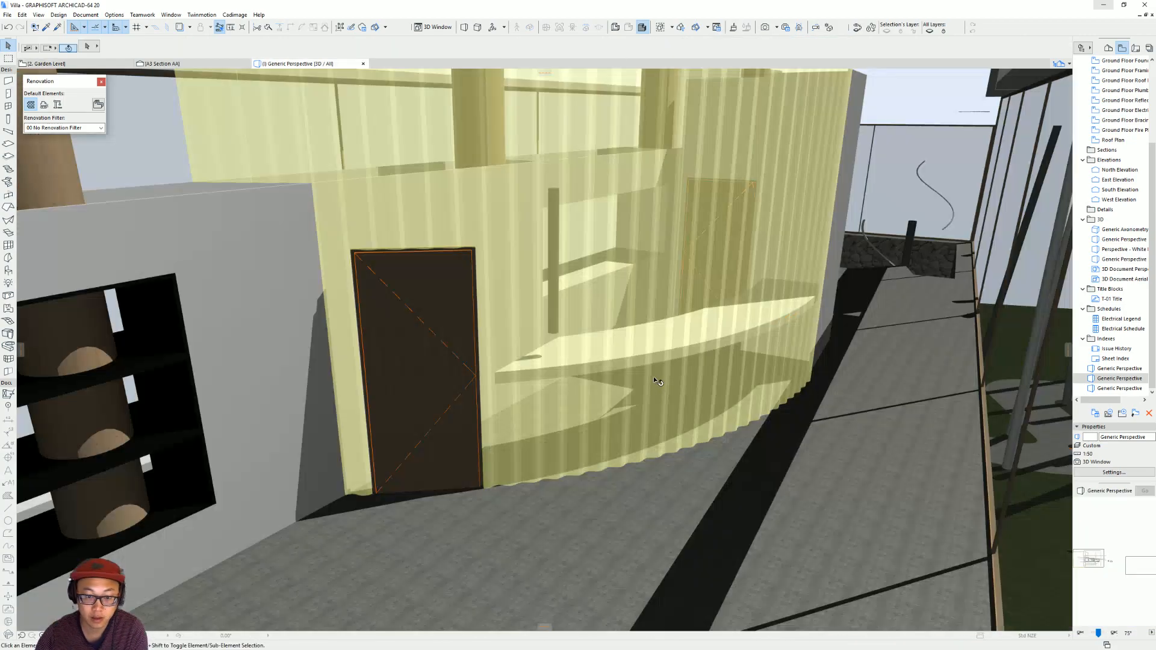
pyautogui.scroll(-3, 582, 323)
pyautogui.keyDown('shift'); pyautogui.moveTo(582, 325); pyautogui.dragTo(550, 268, button='middle'); pyautogui.keyUp('shift')
pyautogui.scroll(-6, 545, 256)
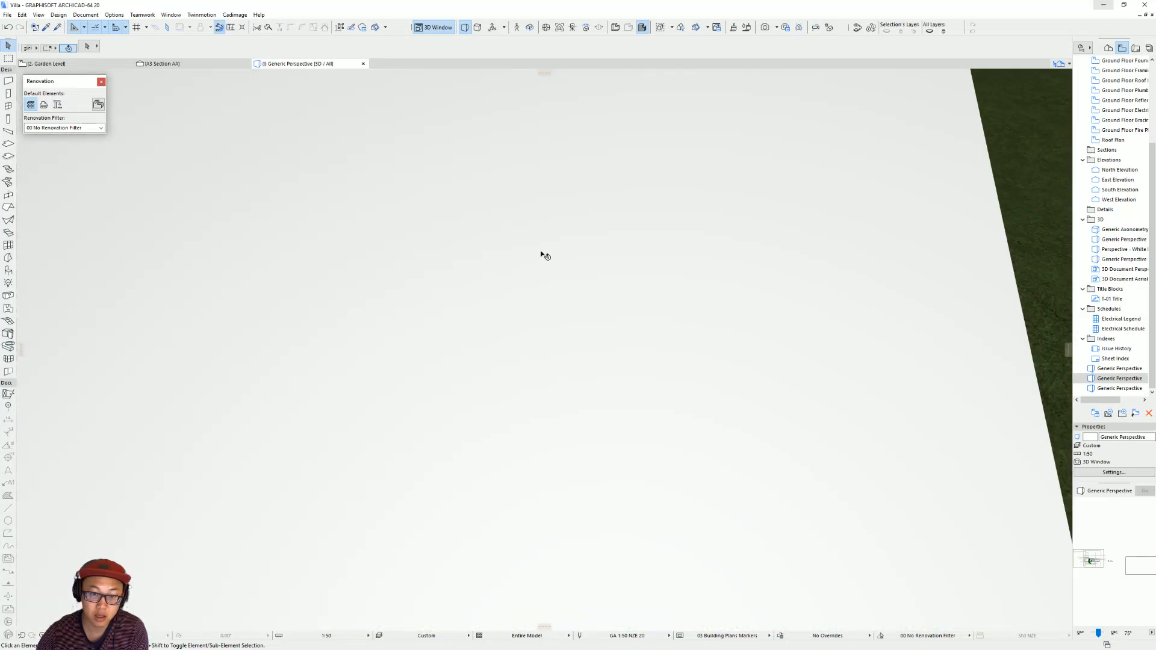
pyautogui.scroll(8, 538, 244)
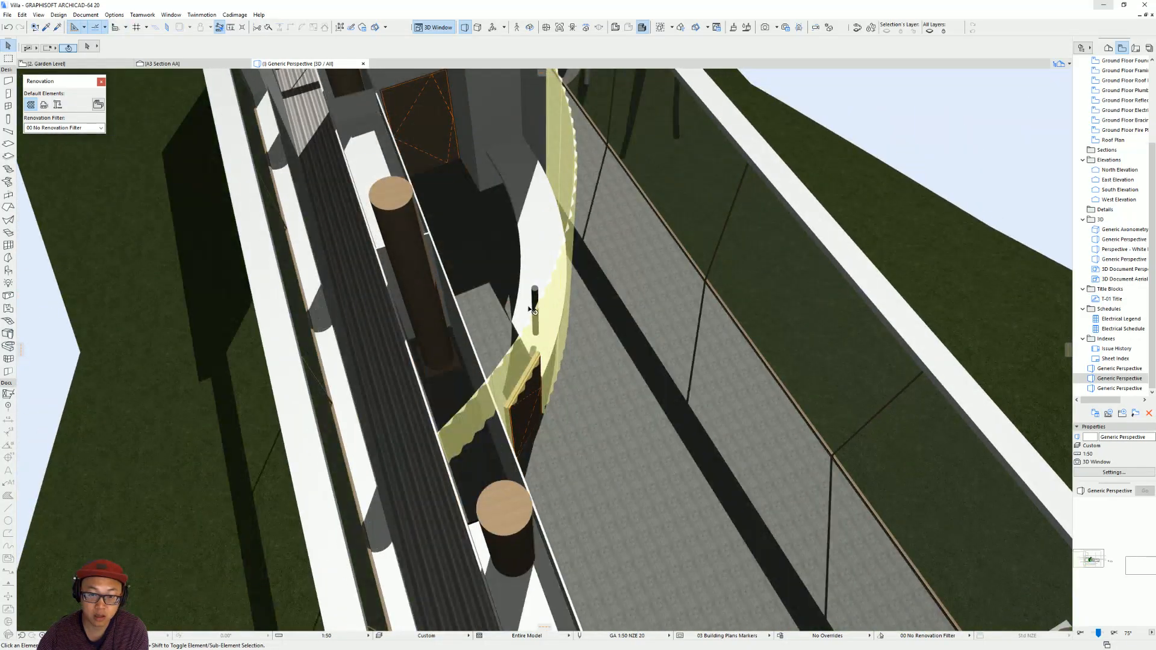
pyautogui.click(533, 292)
pyautogui.click(734, 50)
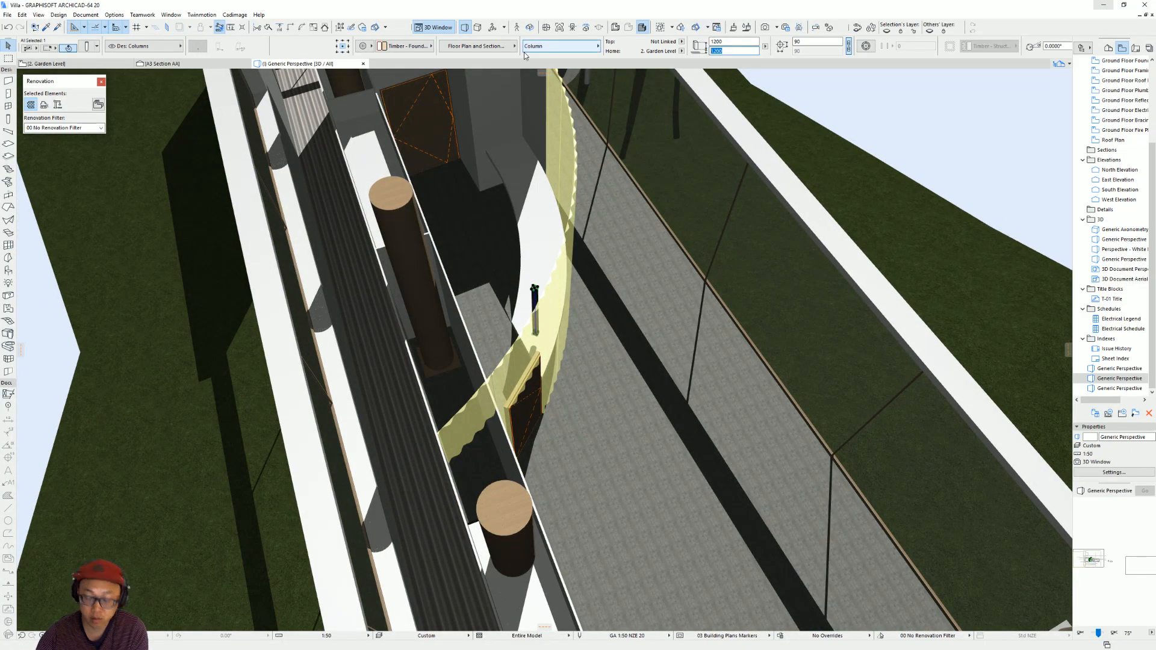
pyautogui.press('Return')
pyautogui.click(745, 39)
pyautogui.write('10')
pyautogui.press('Return')
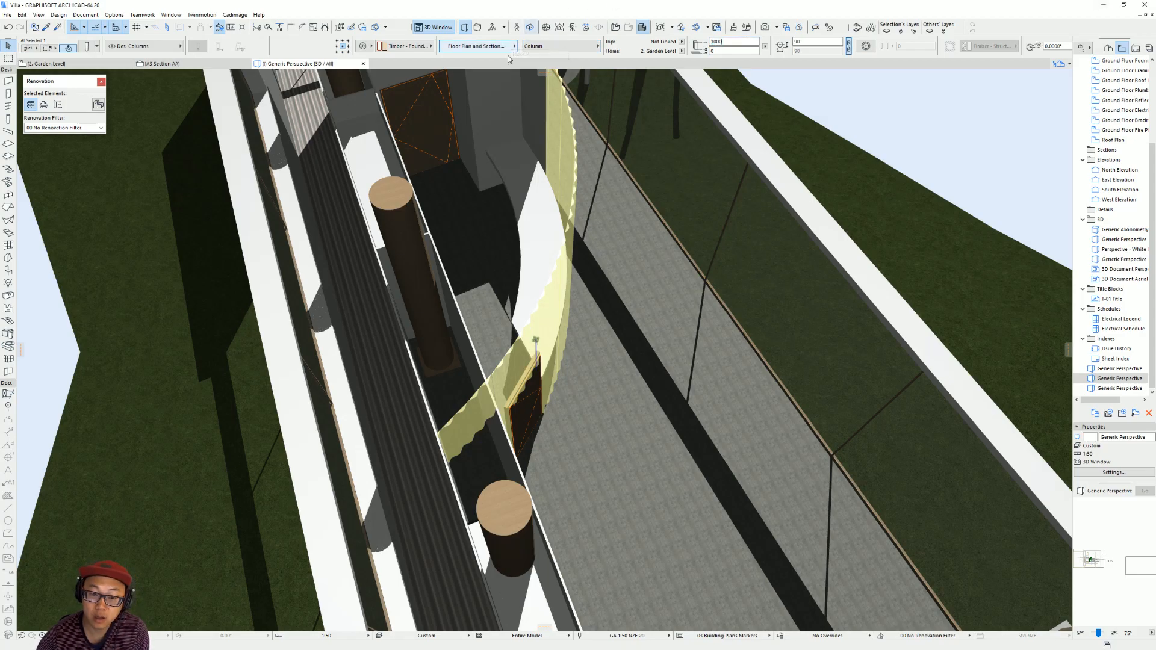
# Compare the counter and its supporting column in 3D with the kitchen frame of the villa video in the browser.
pyautogui.press('Escape')
pyautogui.keyDown('shift'); pyautogui.moveTo(561, 361); pyautogui.dragTo(472, 173, button='middle'); pyautogui.keyUp('shift')
pyautogui.keyDown('shift'); pyautogui.moveTo(711, 220); pyautogui.dragTo(843, 206, button='middle'); pyautogui.keyUp('shift')
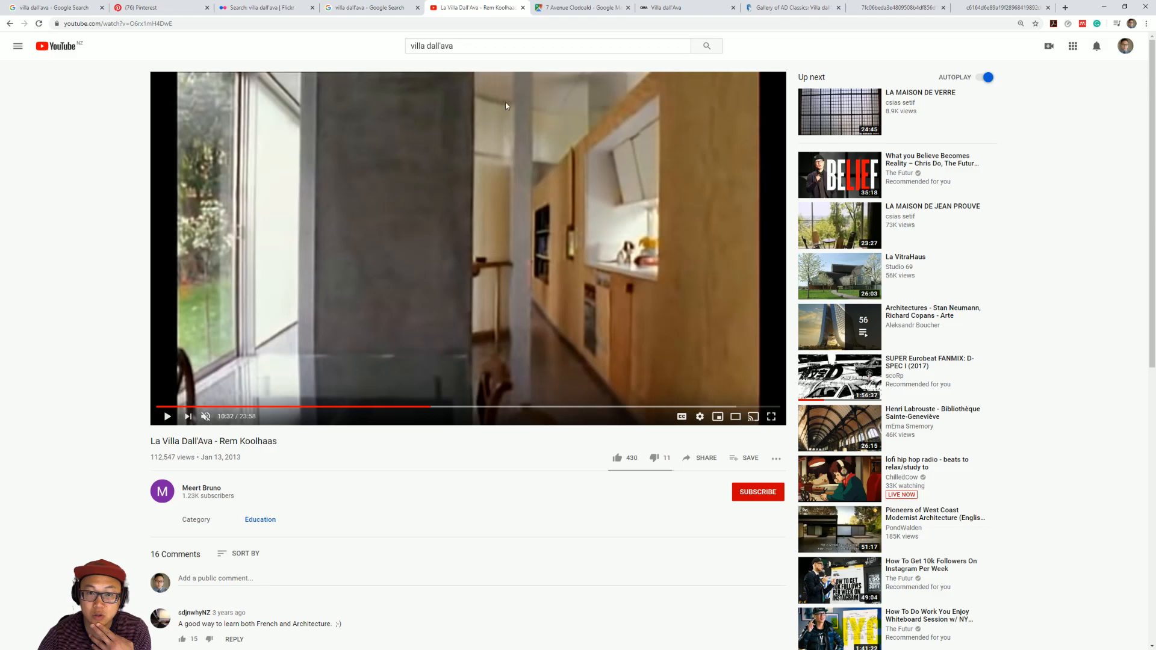
# Check the browser photo of the curved translucent kitchen wall, and return to the Garden Level floor plan around the counter.
pyautogui.click(989, 6)
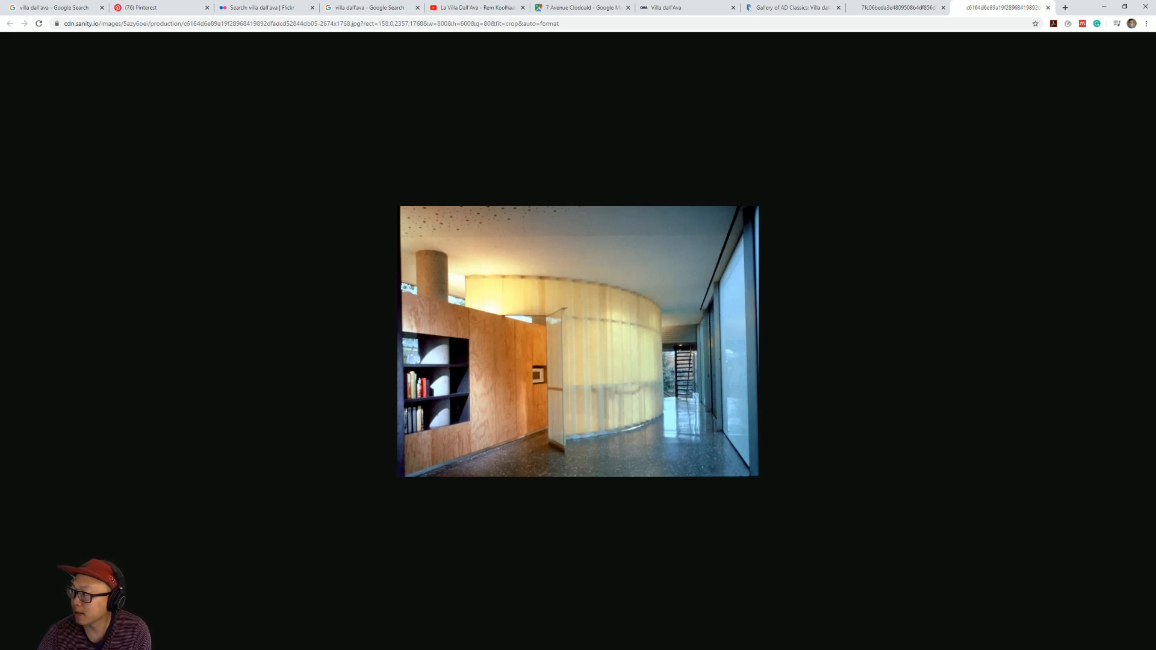
pyautogui.hotkey('alt', 'Tab')
pyautogui.press('F2')
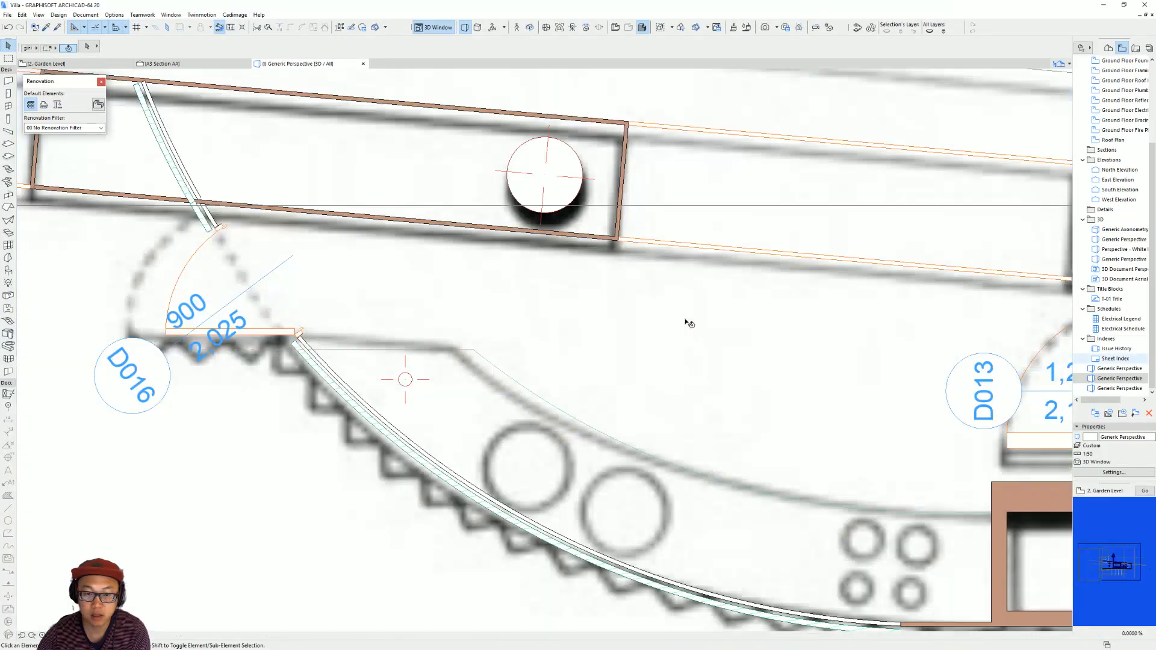
pyautogui.scroll(-3, 602, 315)
pyautogui.moveTo(602, 316); pyautogui.dragTo(587, 310, button='middle')
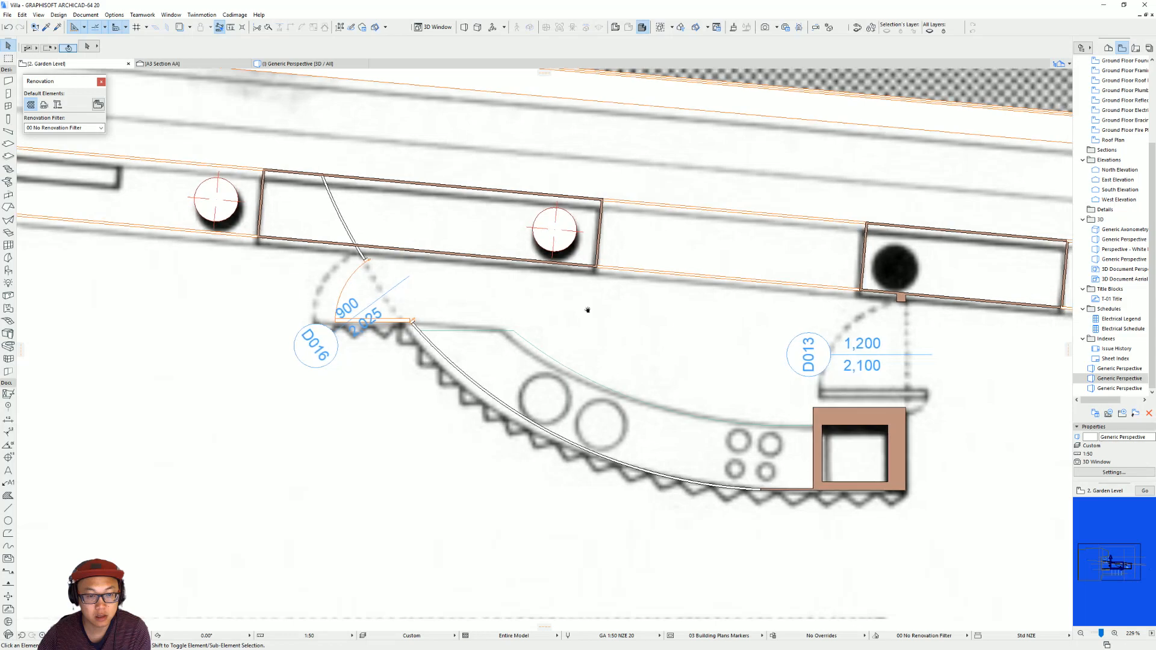
# Draw a straight structural timber beam between the two ends of the curved corrugated wall on the floor plan.
pyautogui.click(8, 131)
pyautogui.scroll(3, 777, 487)
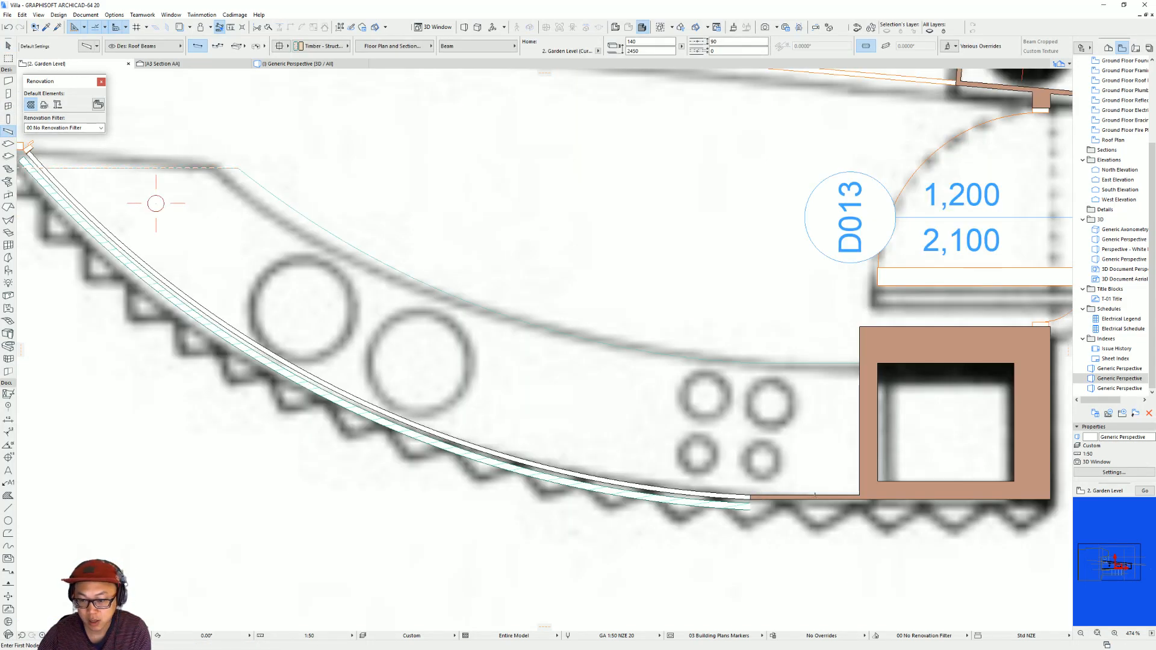
pyautogui.click(751, 494)
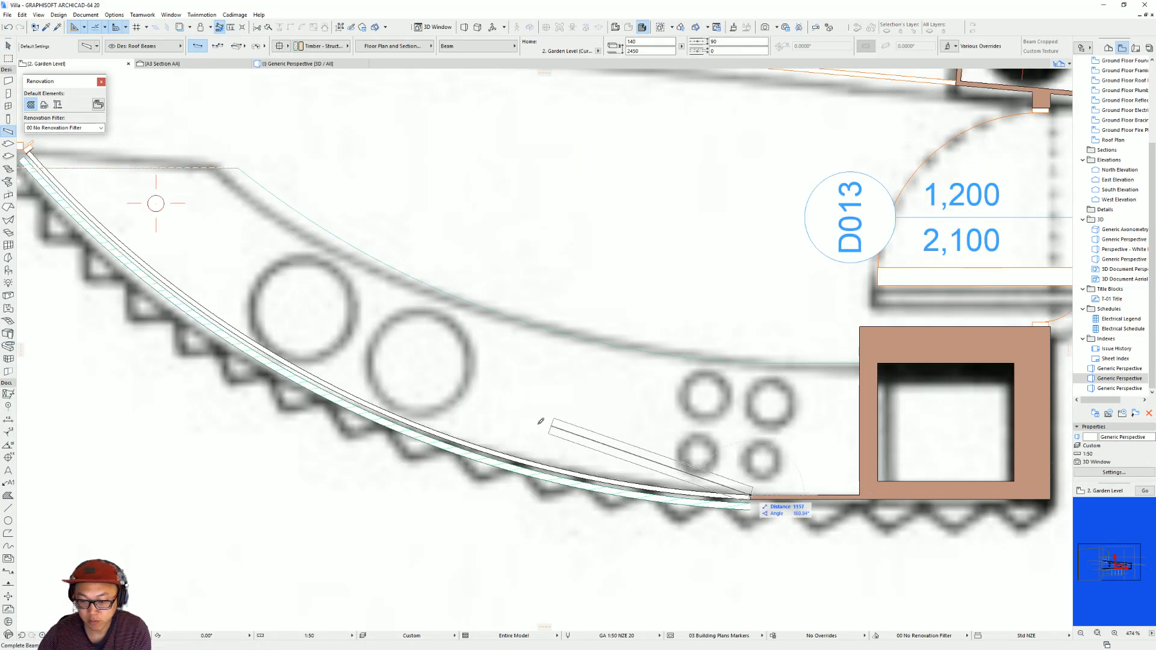
pyautogui.moveTo(383, 399); pyautogui.dragTo(767, 549, button='middle')
pyautogui.moveTo(301, 142); pyautogui.dragTo(384, 260, button='middle')
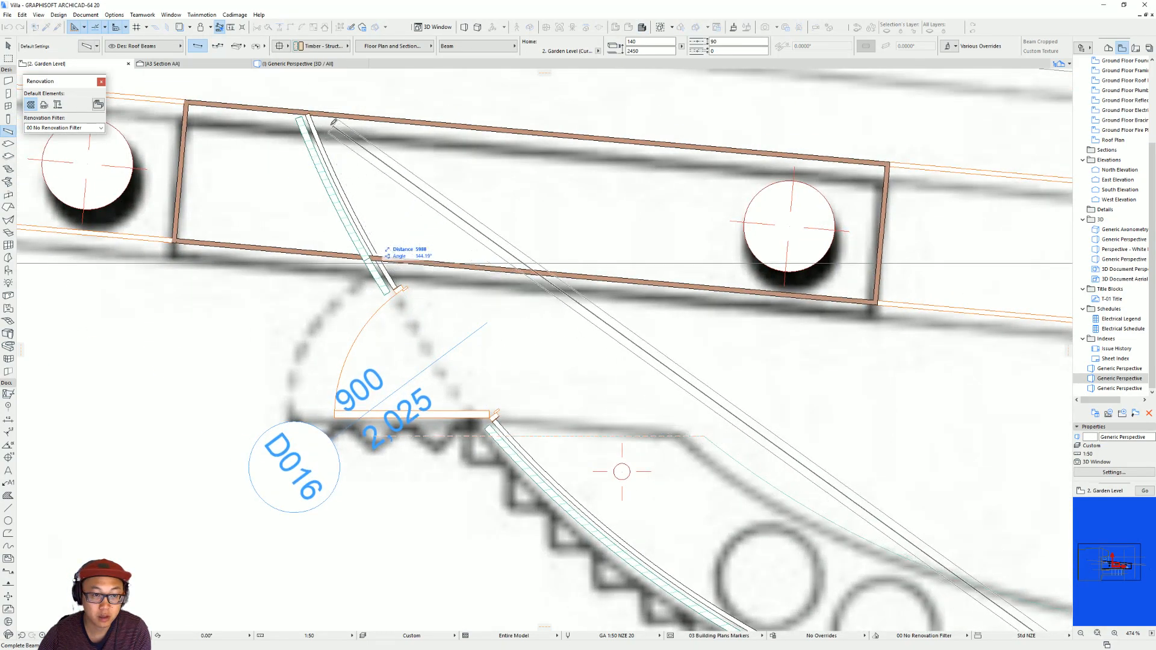
pyautogui.click(310, 113)
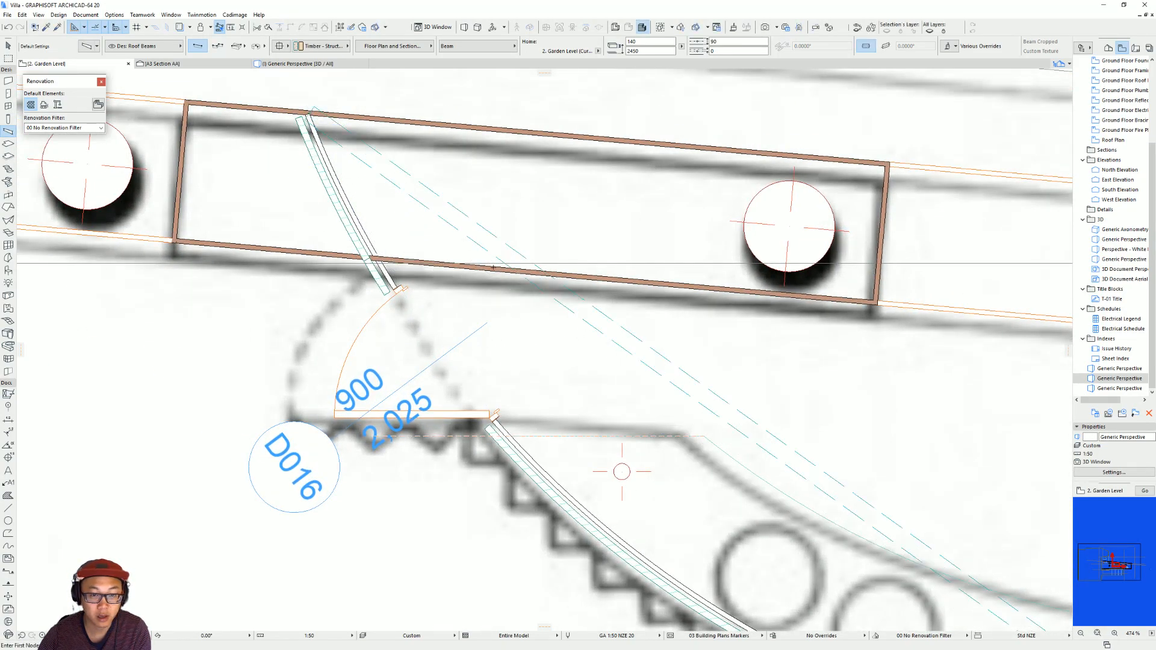
pyautogui.moveTo(672, 380); pyautogui.dragTo(481, 243, button='middle')
pyautogui.press('Escape')
# Bend the straight beam into an arc of about 5600 mm radius that follows the curved wall.
pyautogui.doubleClick(557, 293)
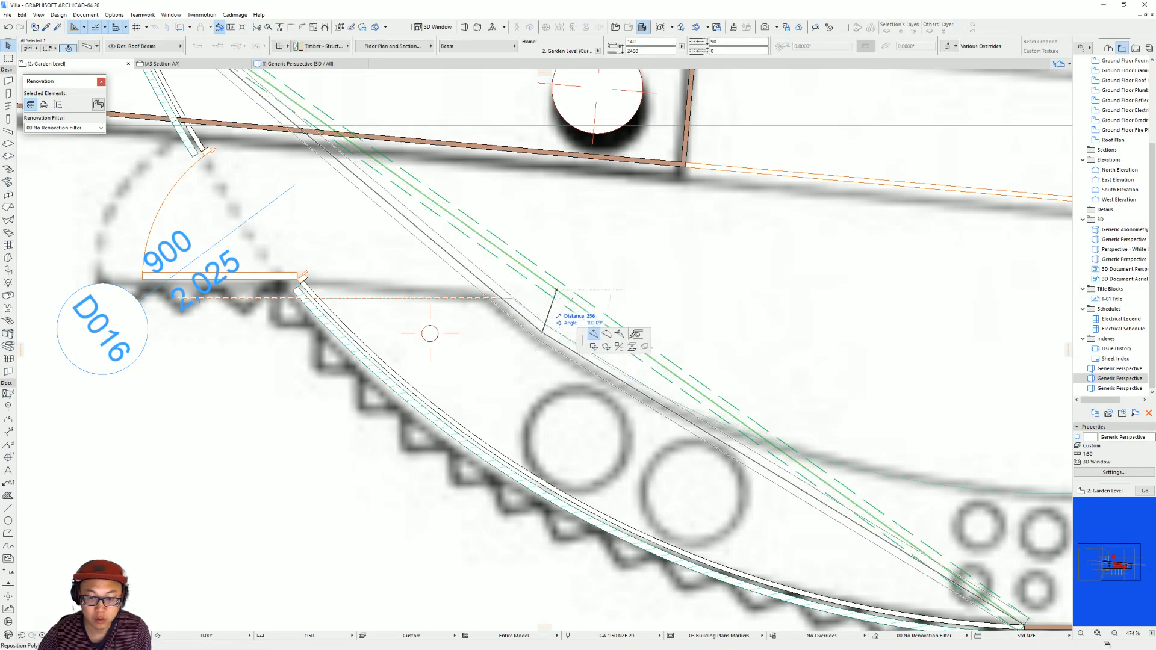
pyautogui.click(607, 335)
pyautogui.hotkey('ctrl', 'z')
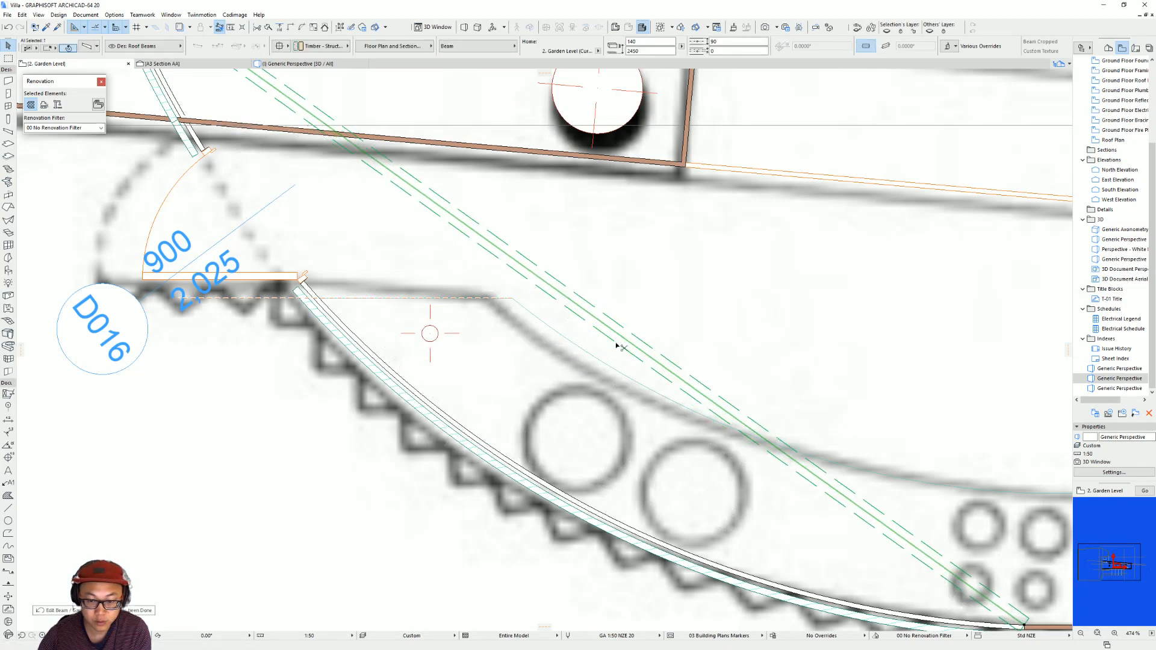
pyautogui.click(627, 339)
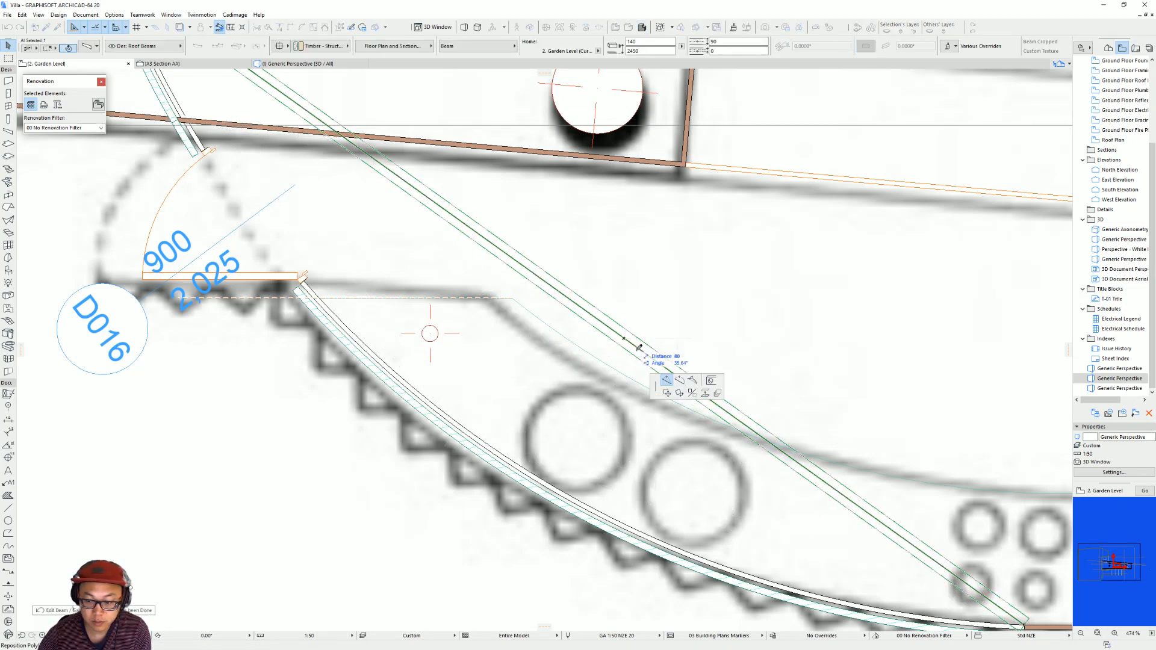
pyautogui.click(681, 382)
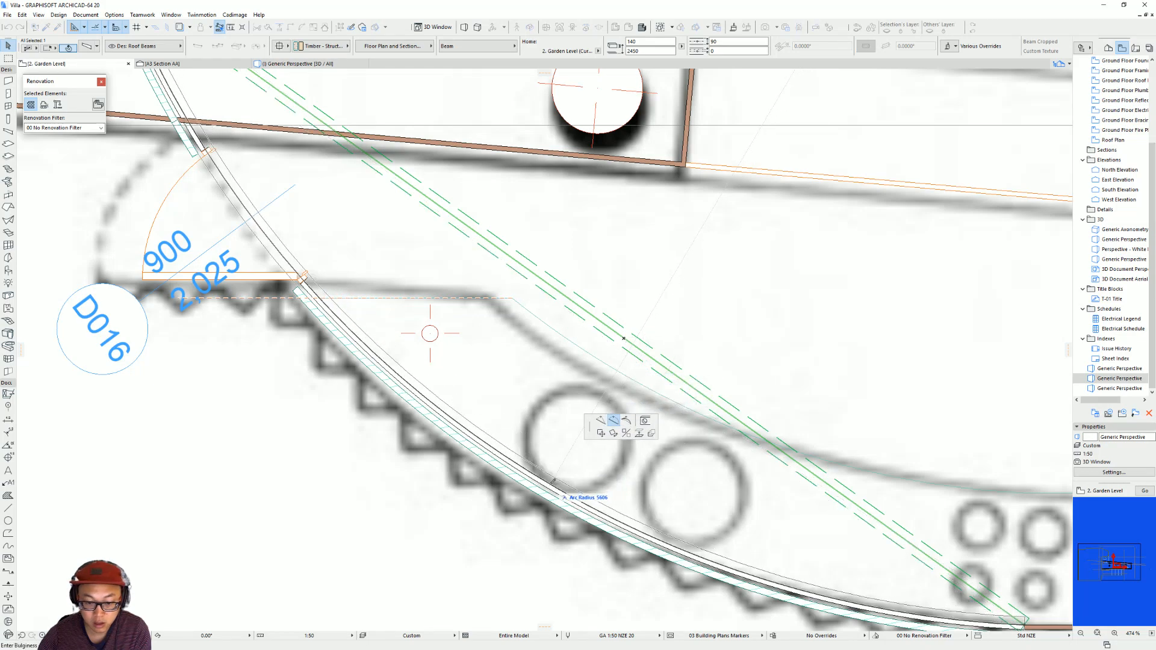
pyautogui.click(553, 487)
pyautogui.moveTo(603, 462); pyautogui.dragTo(583, 467, button='middle')
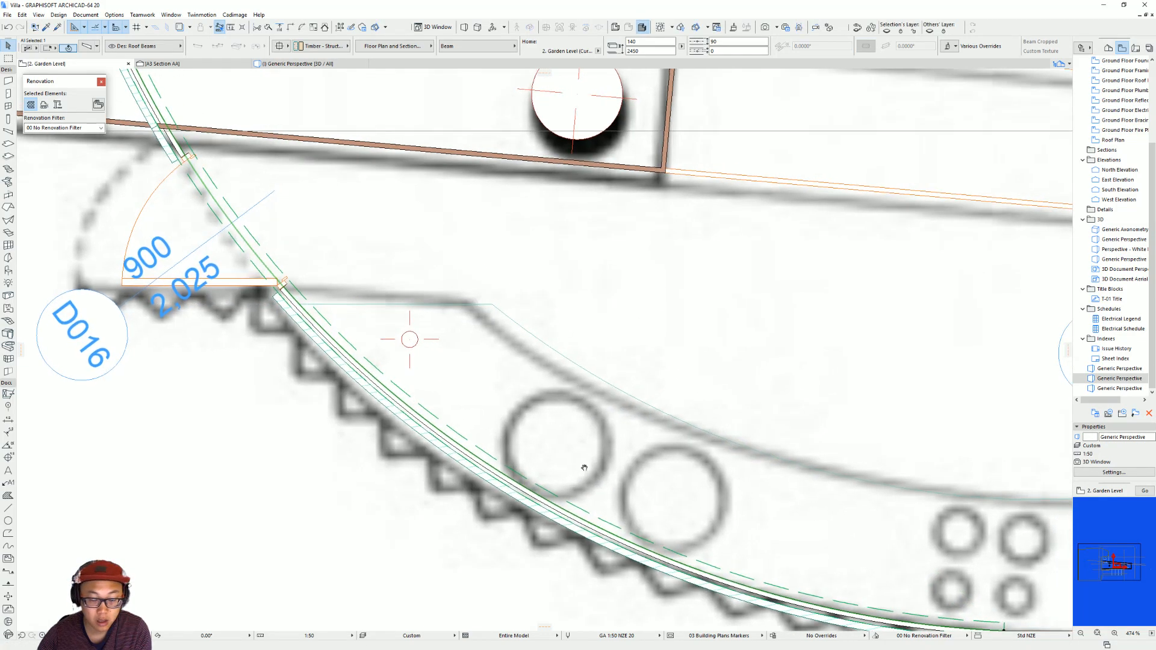
# Offset the curved beam slightly inward from the corrugated wall, toward the counter.
pyautogui.click(586, 513)
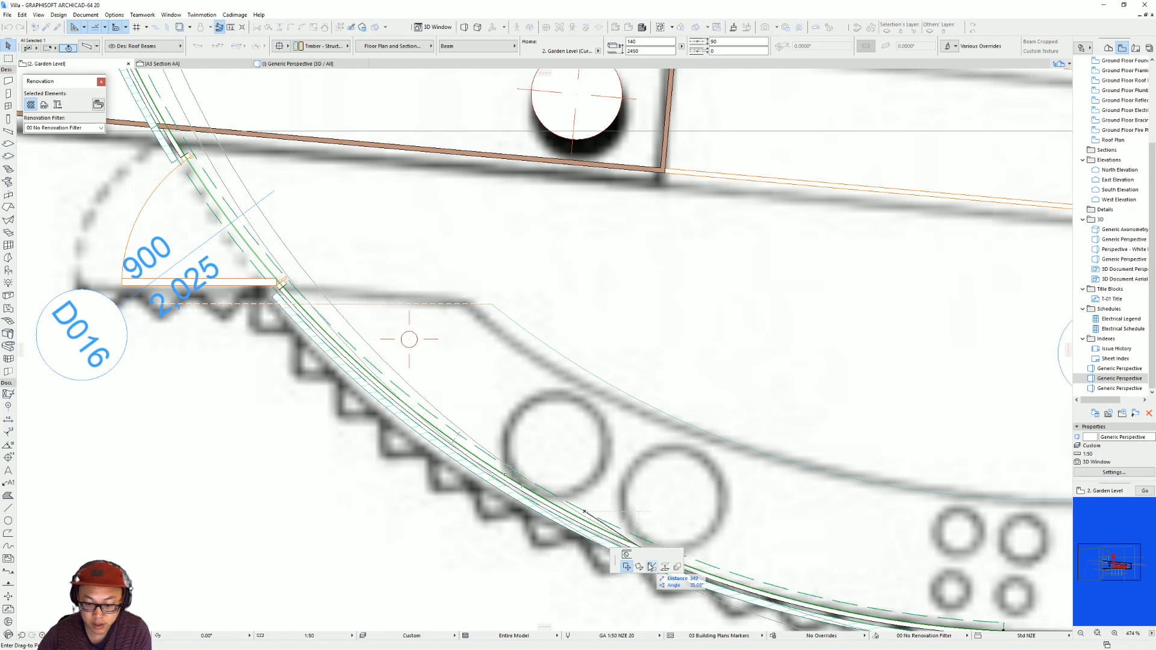
pyautogui.press('Escape')
pyautogui.click(701, 573)
pyautogui.click(779, 526)
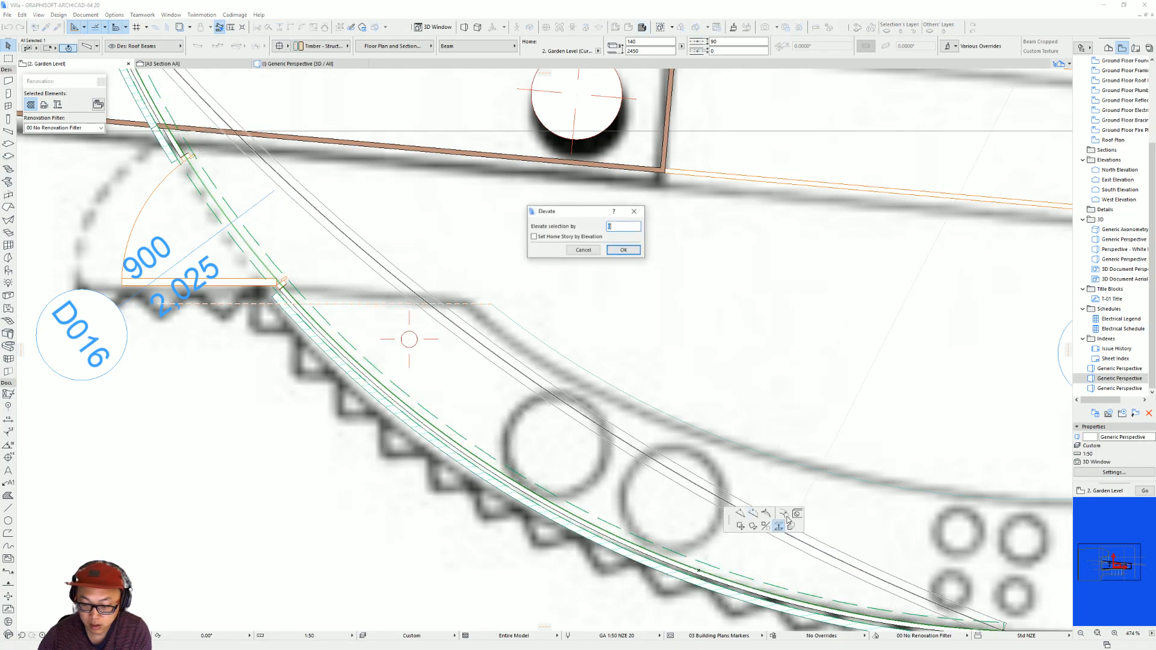
pyautogui.press('Escape')
pyautogui.click(785, 515)
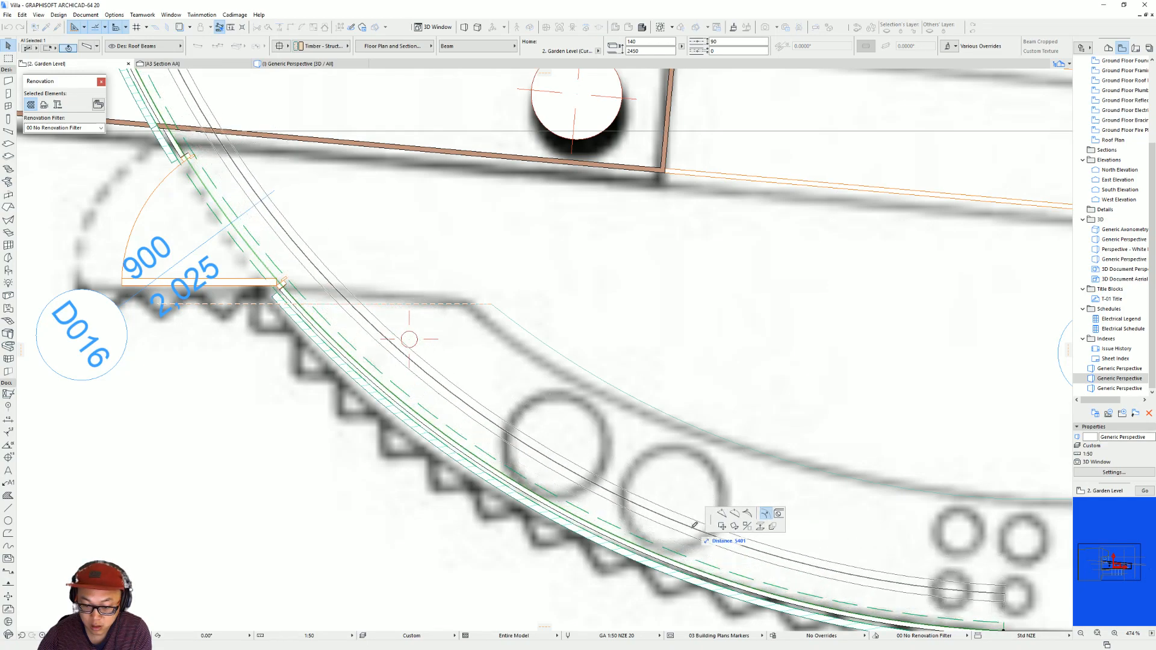
pyautogui.click(676, 547)
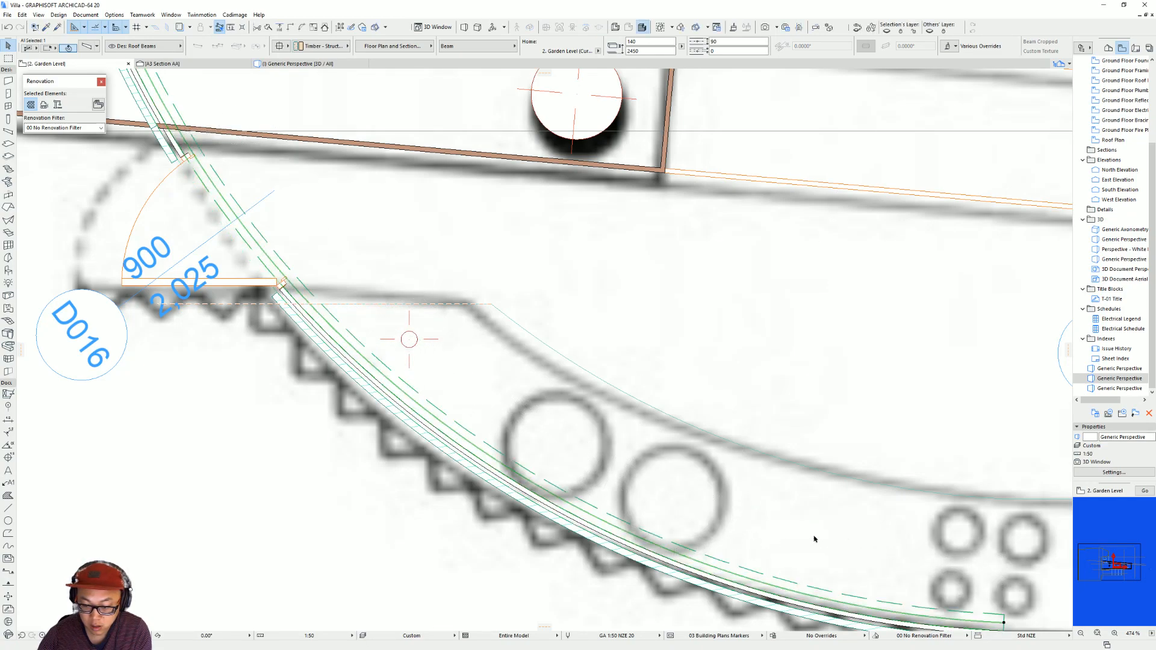
# Set the curved beam's height to 100 mm and its width to 35 mm.
pyautogui.scroll(-5, 680, 446)
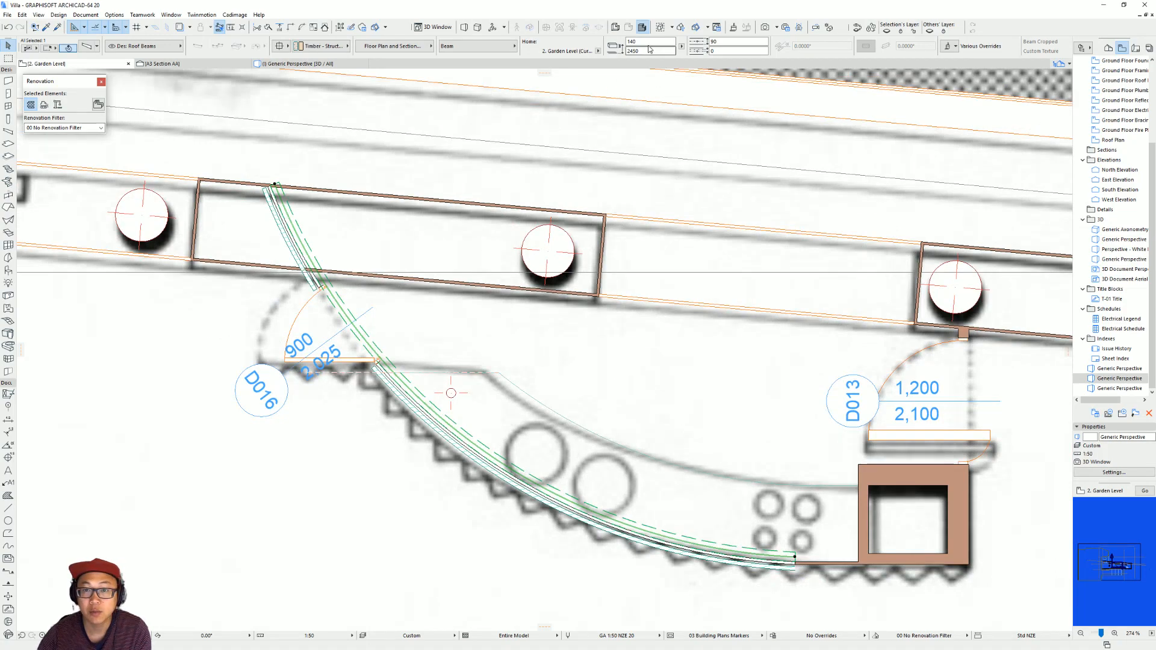
pyautogui.click(648, 43)
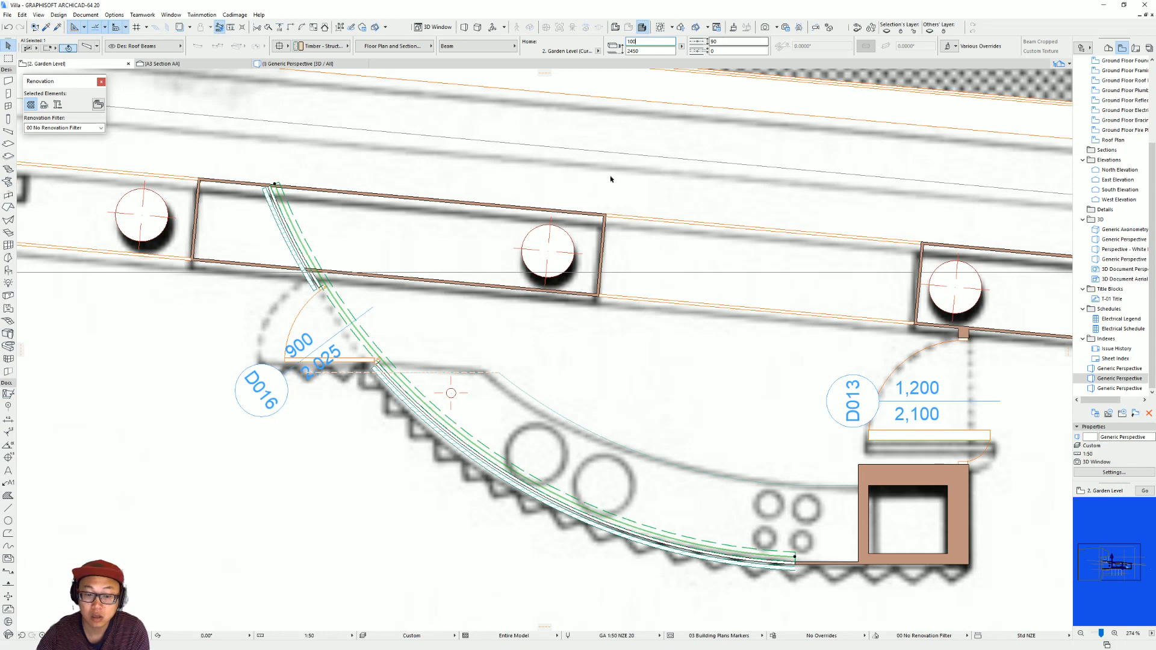
pyautogui.click(711, 41)
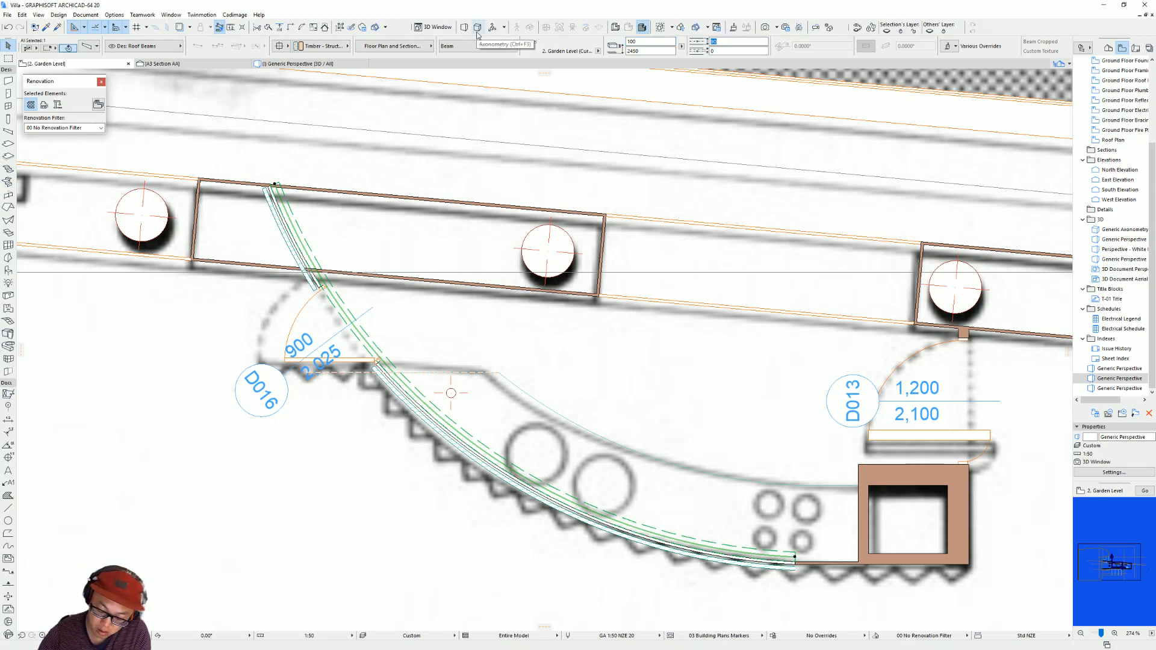
# Offset the narrowed beam back toward the curved wall so it sits close against the inner face.
pyautogui.scroll(5, 437, 475)
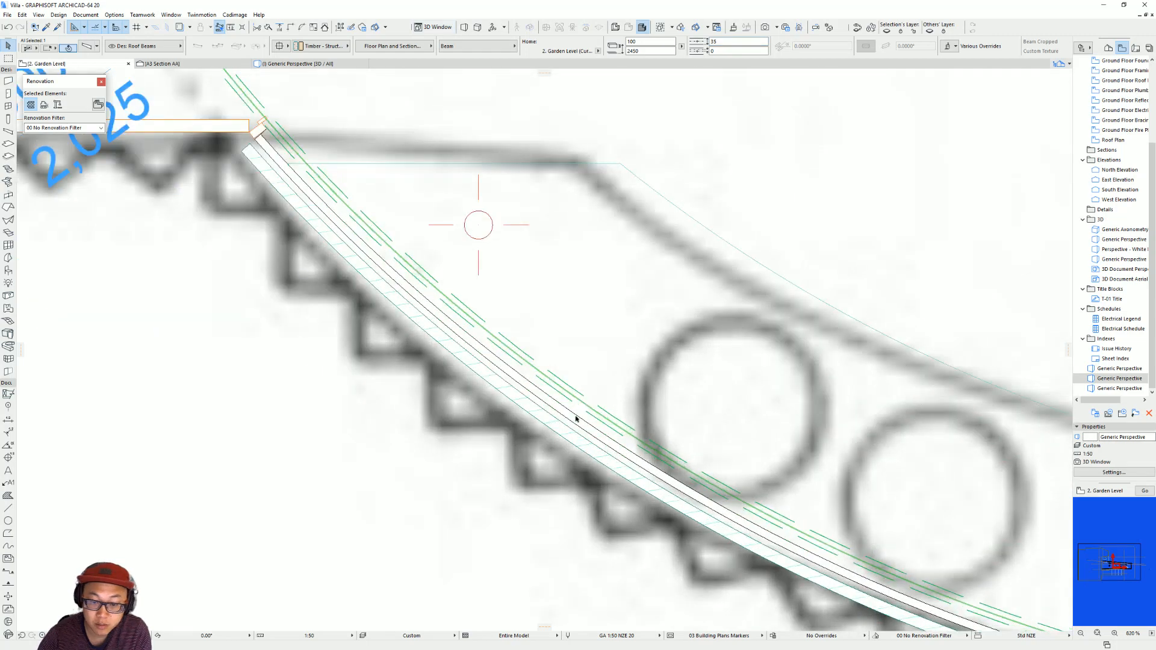
pyautogui.click(581, 411)
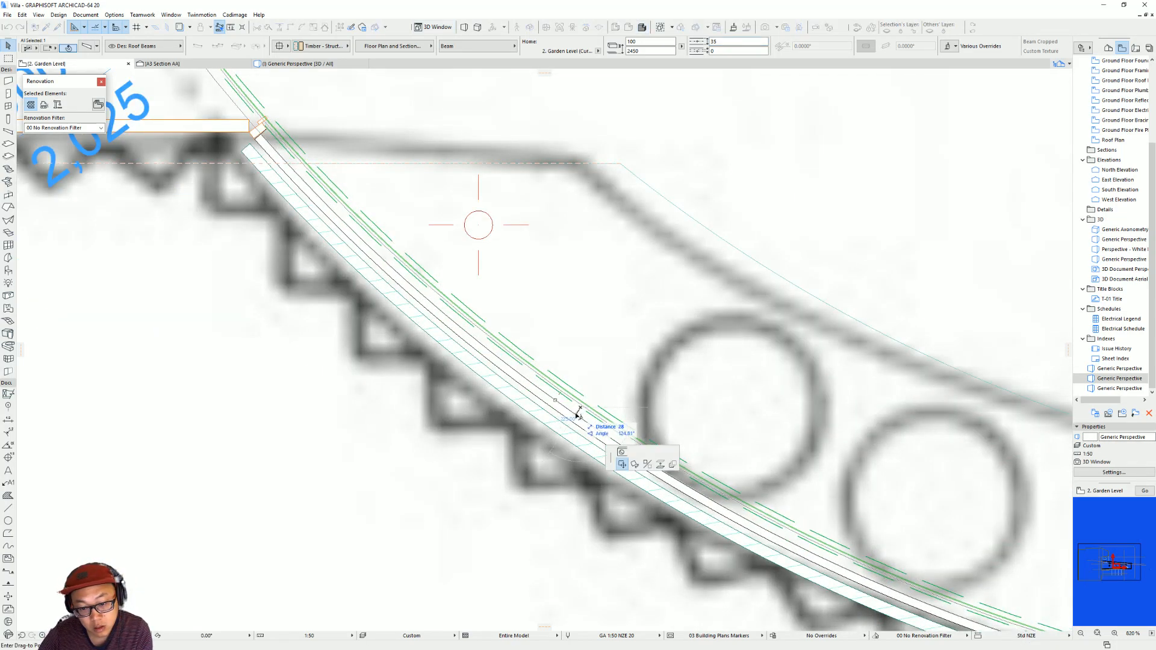
pyautogui.press('Escape')
pyautogui.click(594, 413)
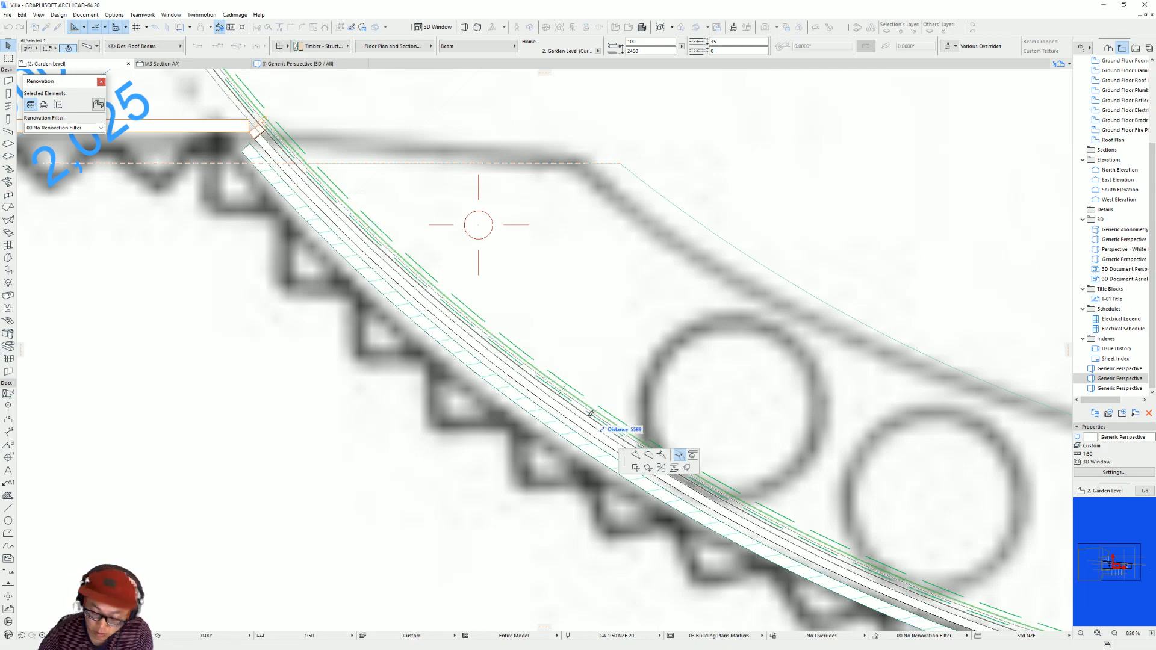
pyautogui.press('Escape')
pyautogui.press('Escape')
pyautogui.scroll(-5, 642, 397)
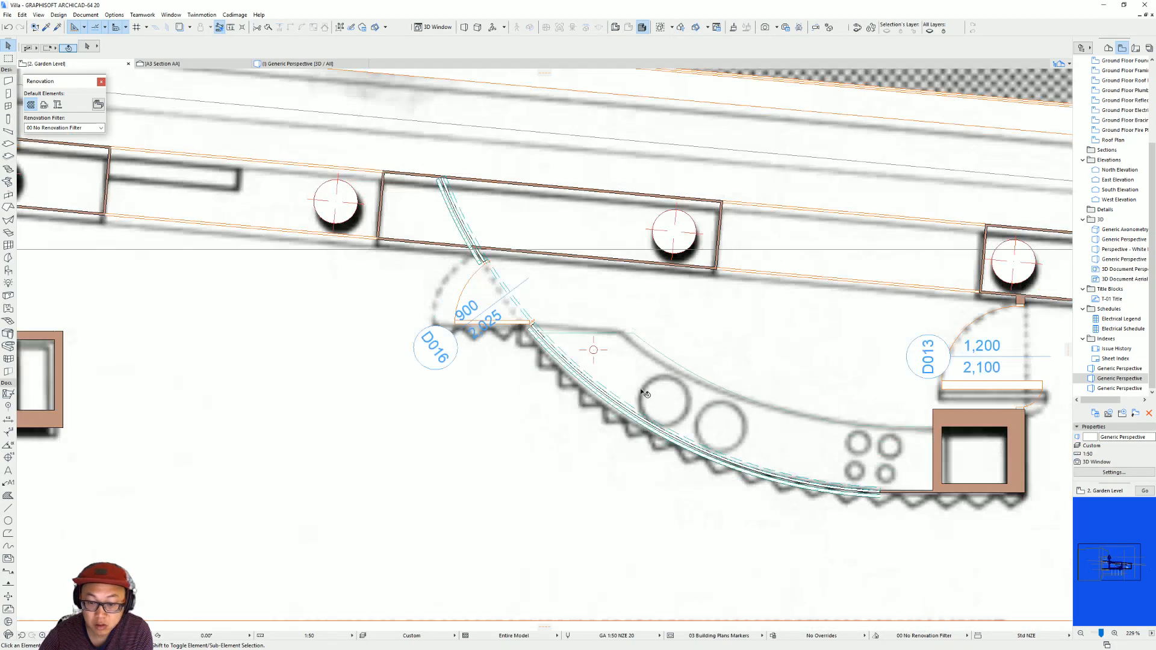
pyautogui.scroll(5, 764, 469)
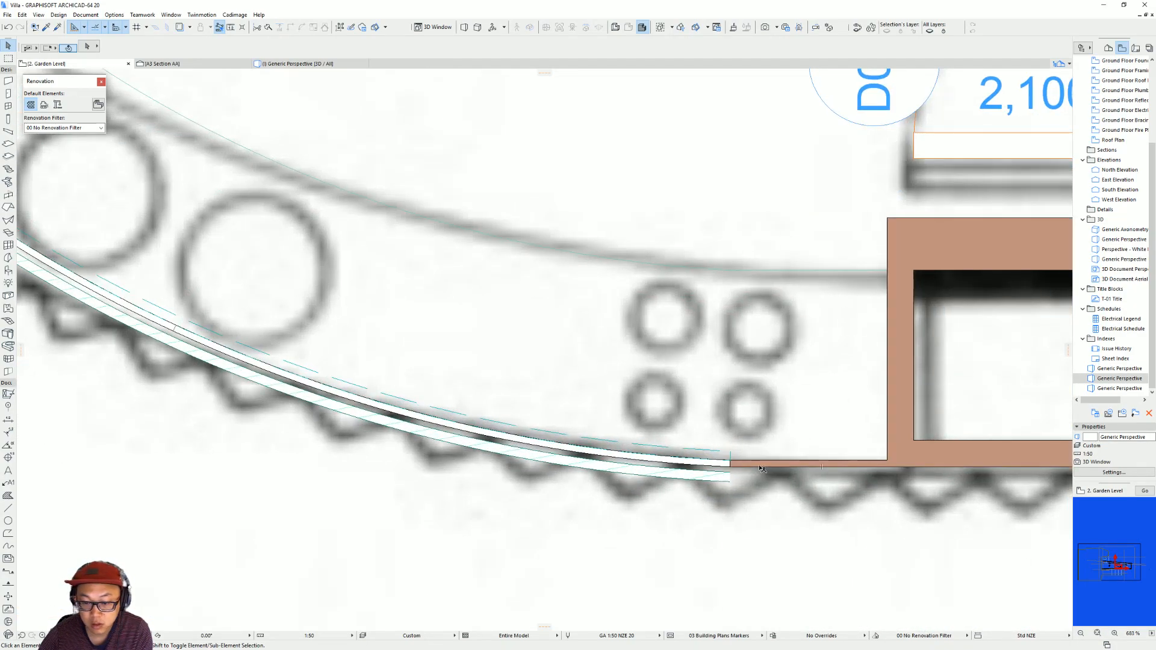
# In the 3D view, raise the curved beam to 3400 mm above its home story, at the top of the corrugated wall.
pyautogui.press('F3')
pyautogui.keyDown('shift'); pyautogui.moveTo(611, 237); pyautogui.dragTo(808, 333, button='middle'); pyautogui.keyUp('shift')
pyautogui.keyDown('shift'); pyautogui.moveTo(446, 336); pyautogui.dragTo(800, 318, button='middle'); pyautogui.keyUp('shift')
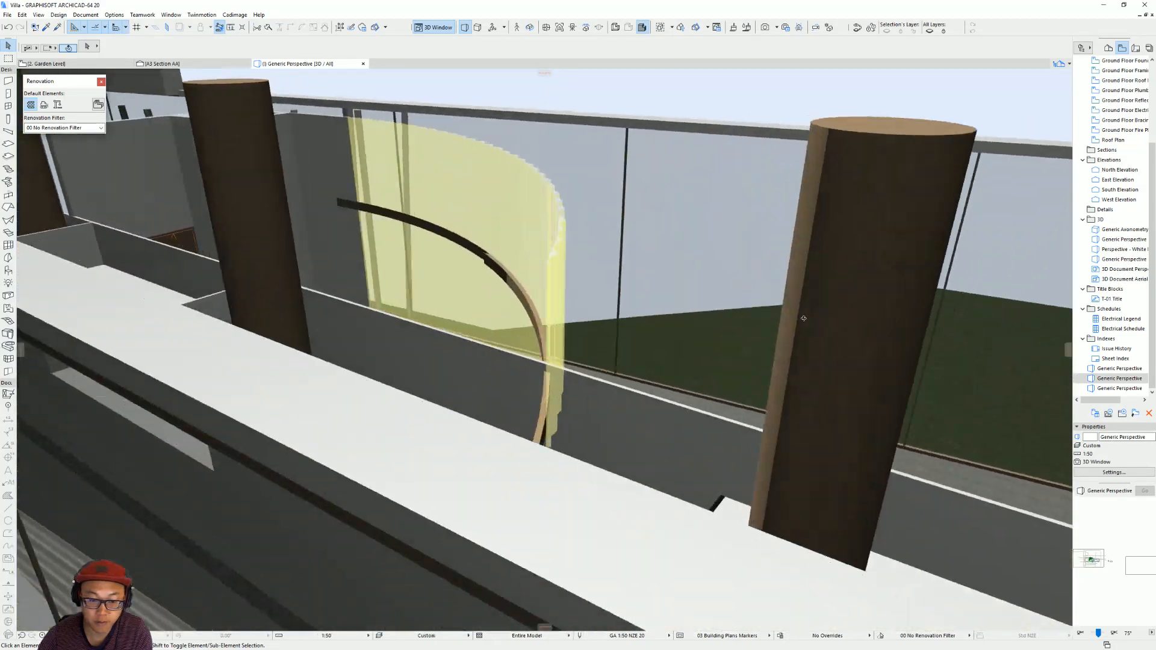
pyautogui.click(556, 391)
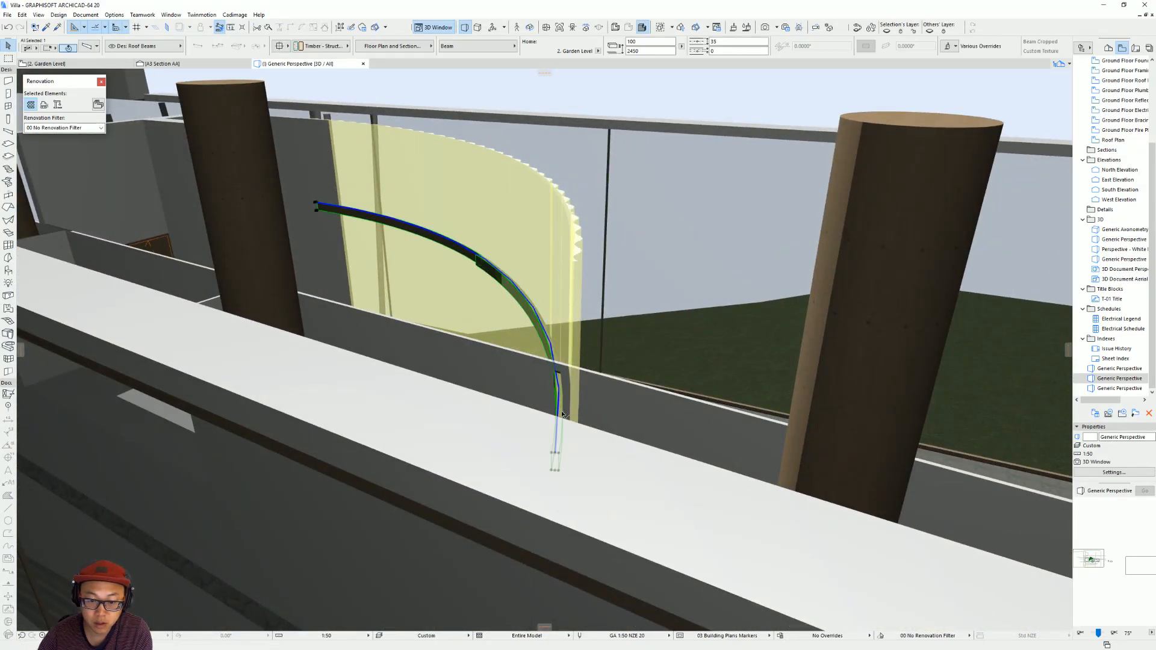
pyautogui.click(557, 453)
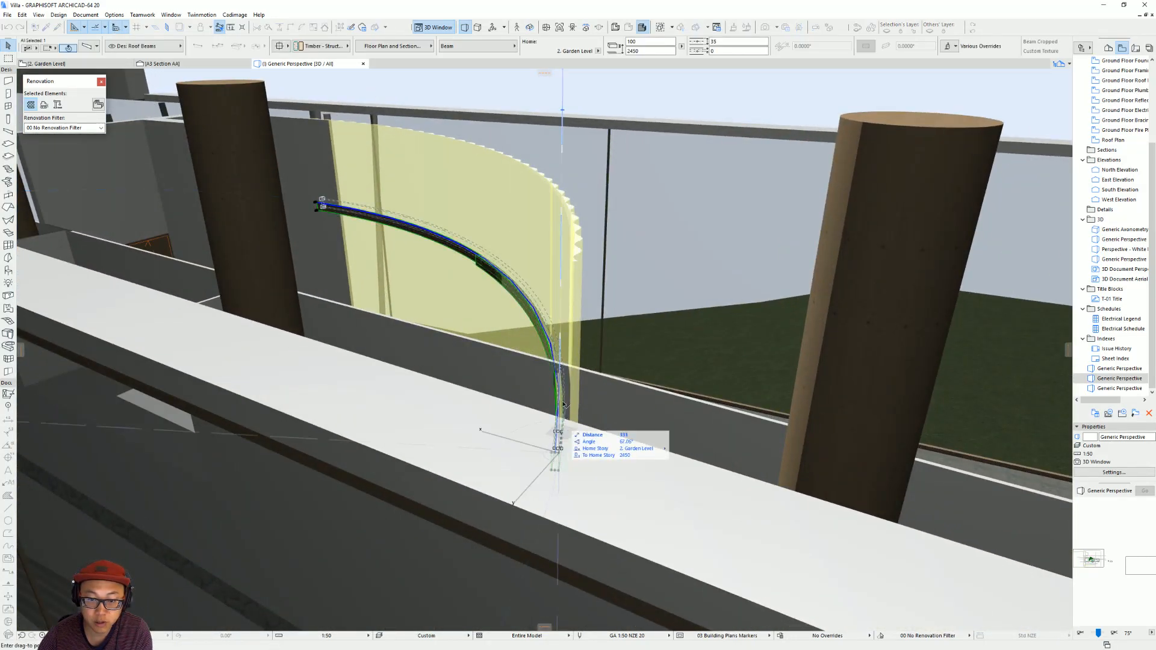
pyautogui.click(568, 262)
pyautogui.keyDown('shift'); pyautogui.moveTo(593, 256); pyautogui.dragTo(498, 317, button='middle'); pyautogui.keyUp('shift')
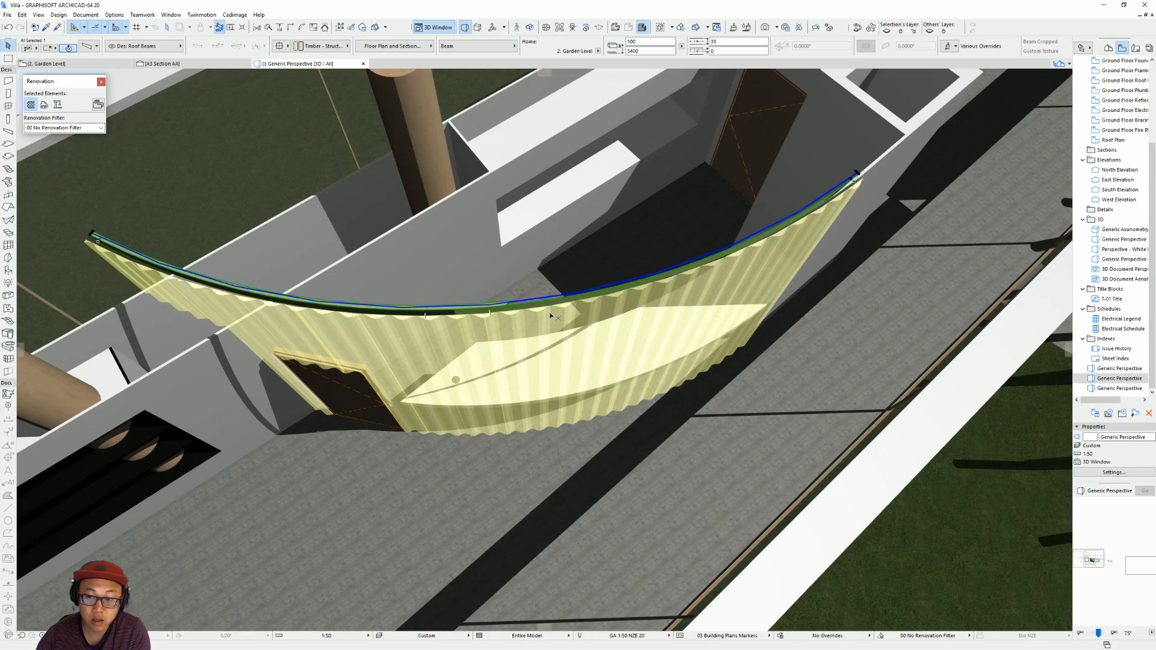
# Link the curved beam's surface overrides in its settings so all faces use the same wood finish.
pyautogui.hotkey('ctrl', 't')
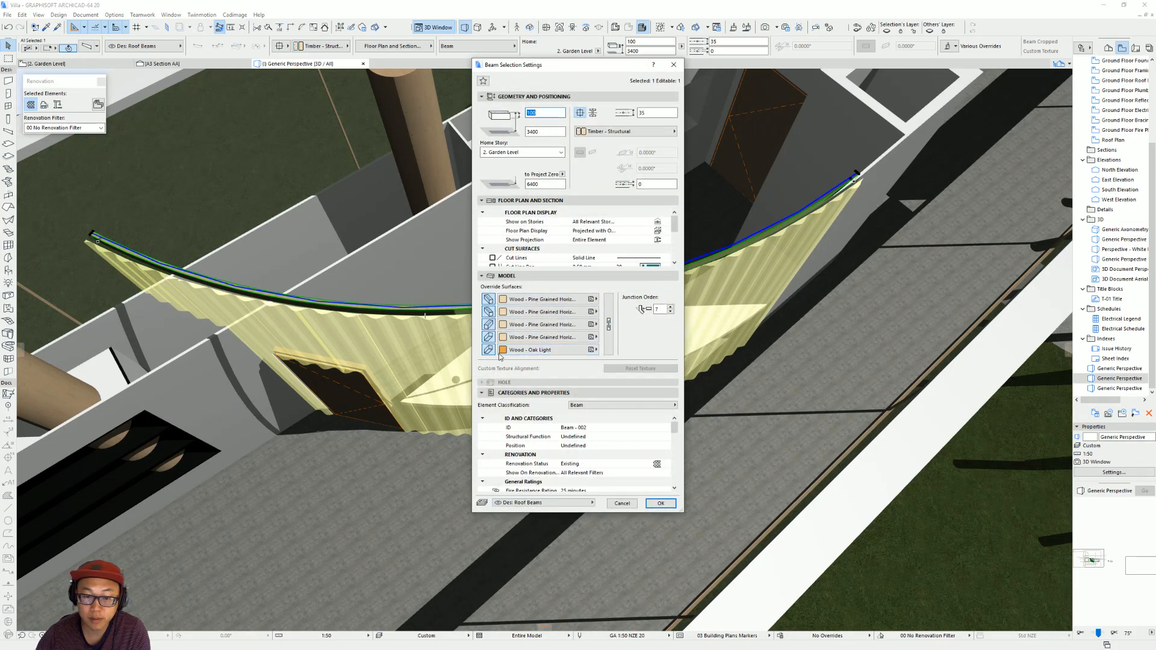
pyautogui.click(609, 324)
pyautogui.press('Return')
pyautogui.keyDown('shift'); pyautogui.moveTo(625, 336); pyautogui.dragTo(746, 335, button='middle'); pyautogui.keyUp('shift')
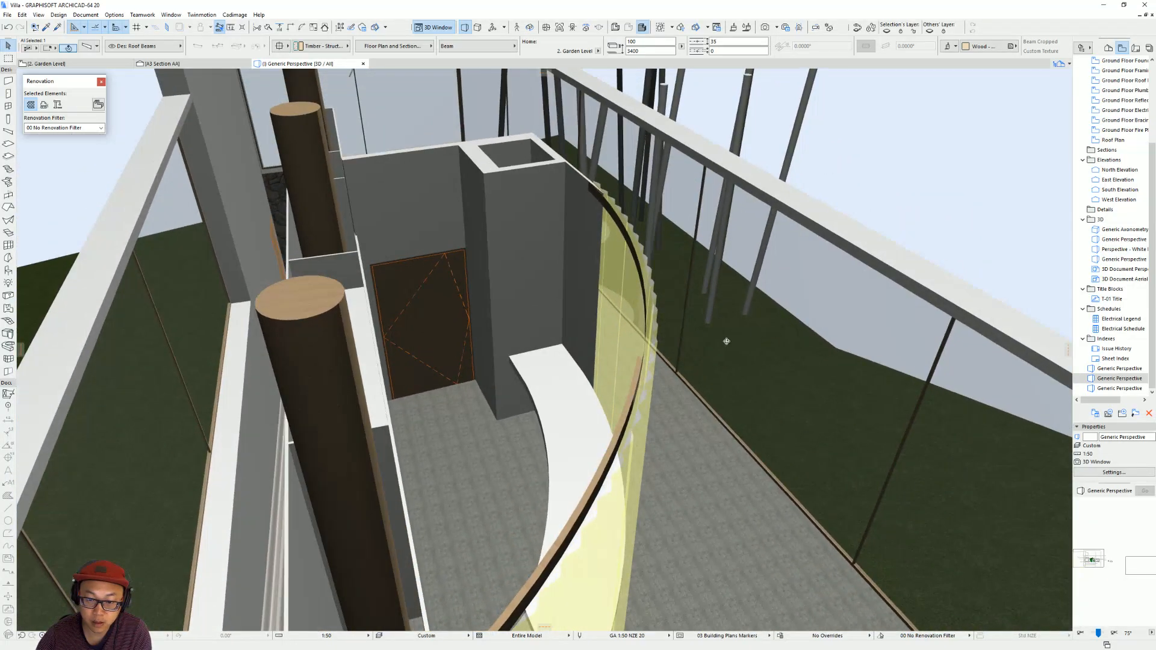
pyautogui.scroll(3, 650, 342)
pyautogui.keyDown('shift'); pyautogui.moveTo(648, 320); pyautogui.dragTo(718, 359, button='middle'); pyautogui.keyUp('shift')
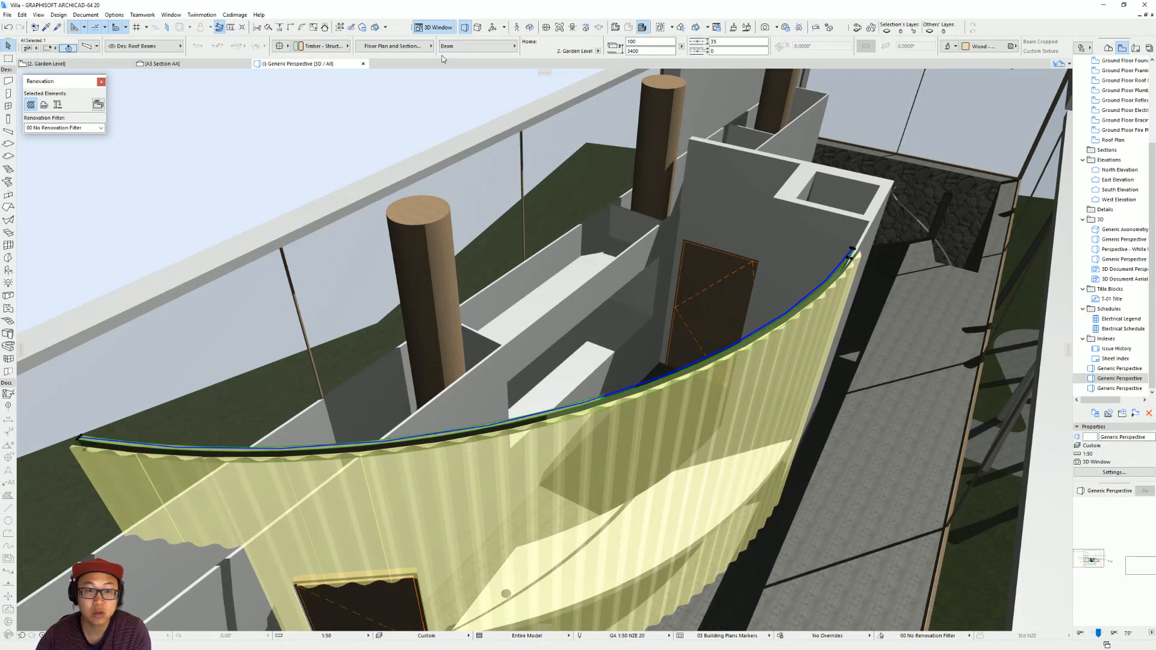
# Set the curved beam's building material to Concrete - Structural.
pyautogui.click(313, 46)
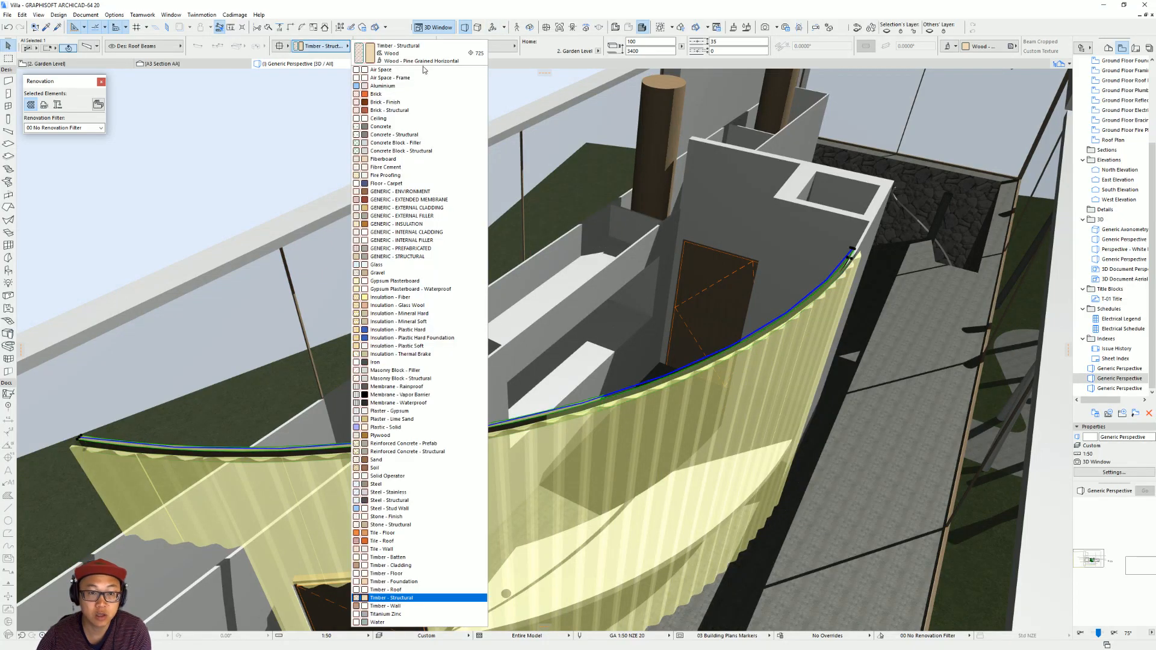
pyautogui.click(410, 136)
pyautogui.press('Escape')
pyautogui.keyDown('shift'); pyautogui.moveTo(629, 272); pyautogui.dragTo(754, 290, button='middle'); pyautogui.keyUp('shift')
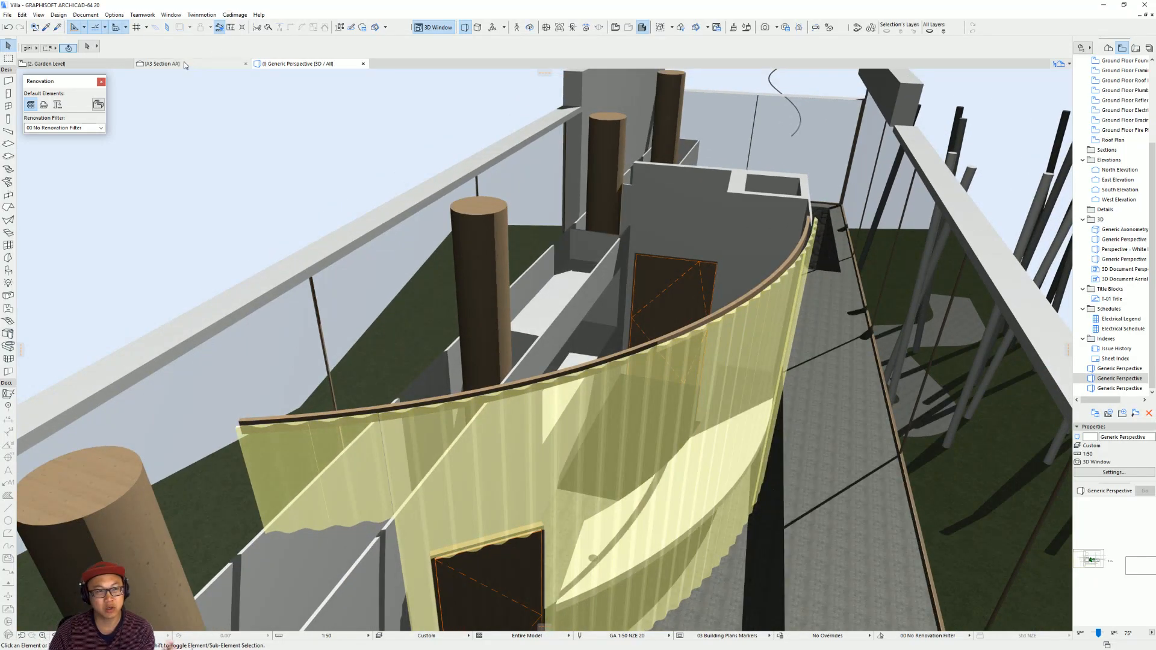
# Review the intersection priorities of the building materials down to the timber entries, leaving the settings unchanged.
pyautogui.click(114, 15)
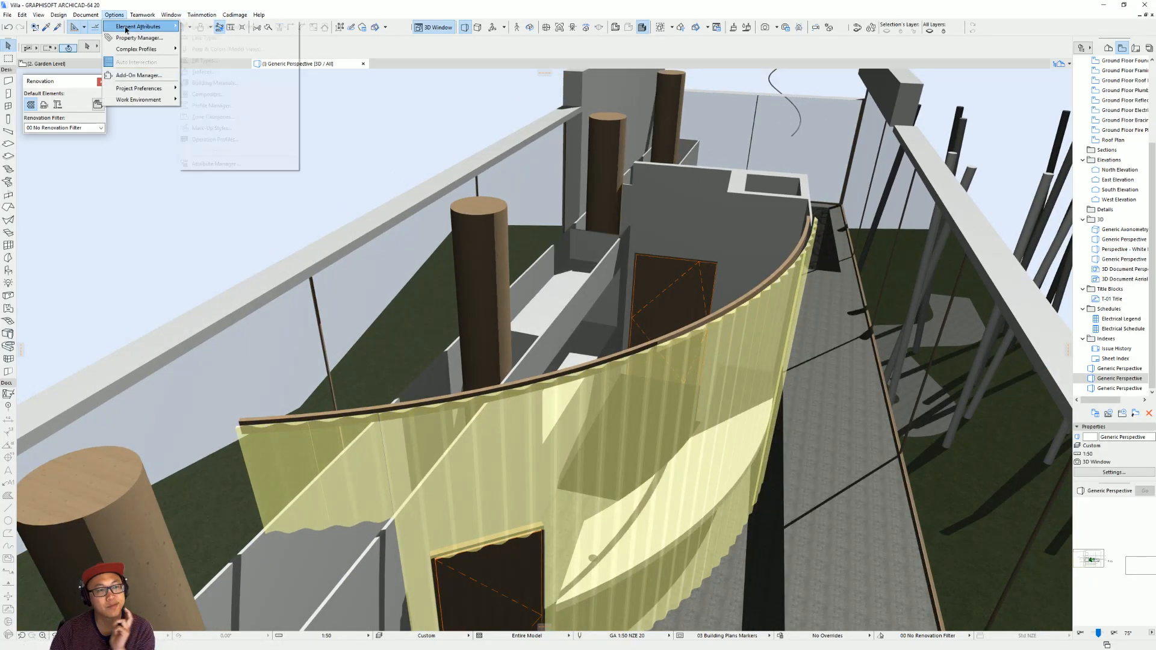
pyautogui.moveTo(129, 27)
pyautogui.click(215, 82)
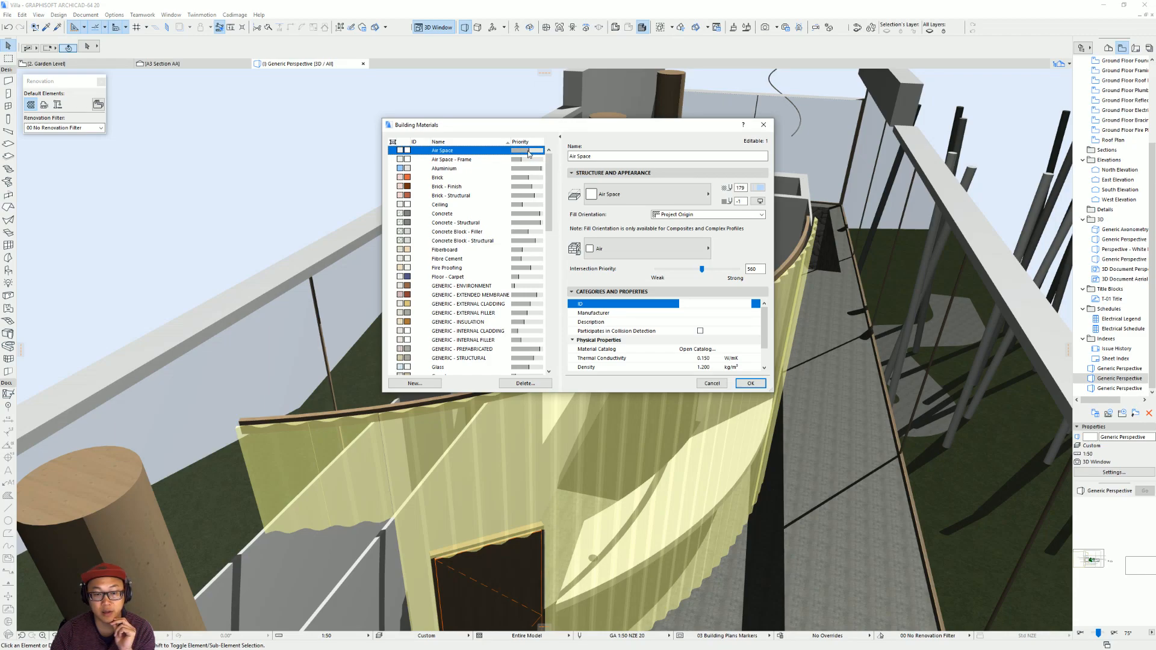
pyautogui.moveTo(551, 191); pyautogui.dragTo(553, 326)
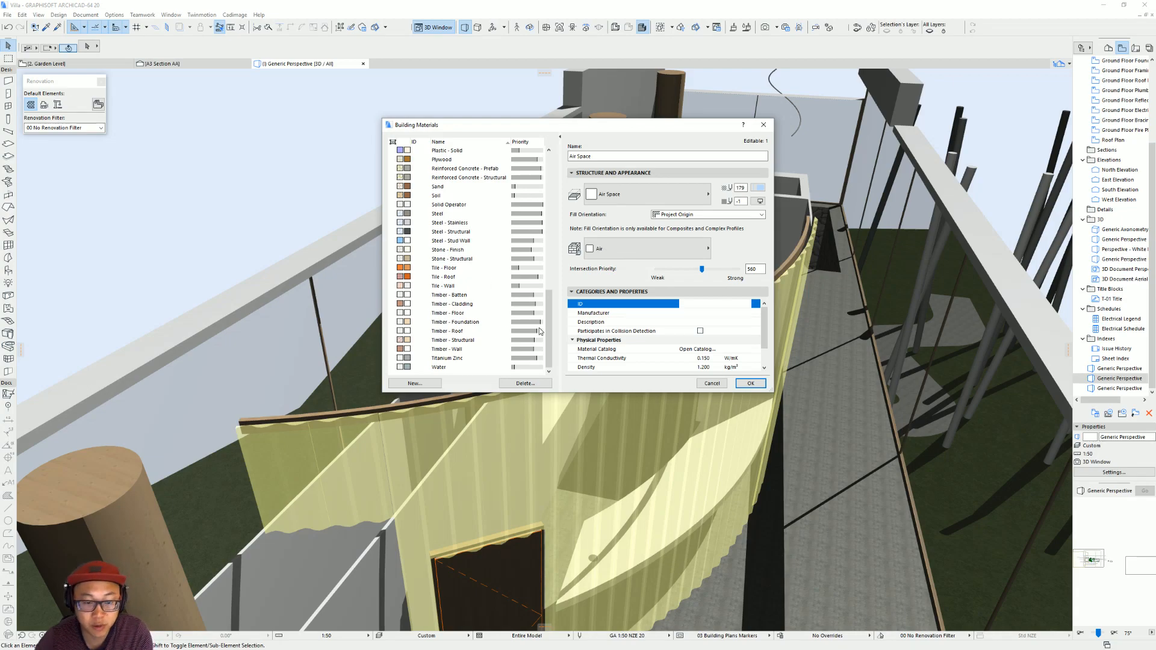
pyautogui.press('Escape')
# Select the curved wood beam at the top of the corrugated wall and set its height to 50 mm.
pyautogui.scroll(3, 841, 303)
pyautogui.keyDown('shift'); pyautogui.moveTo(842, 303); pyautogui.dragTo(786, 256, button='middle'); pyautogui.keyUp('shift')
pyautogui.click(795, 243)
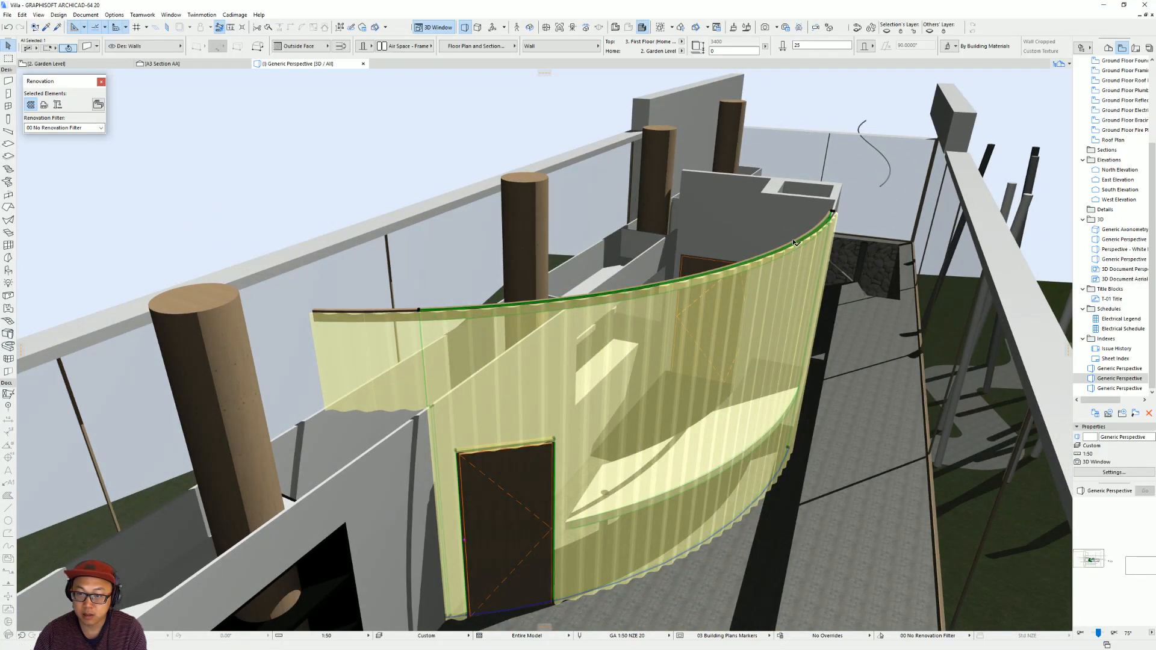
pyautogui.click(831, 210)
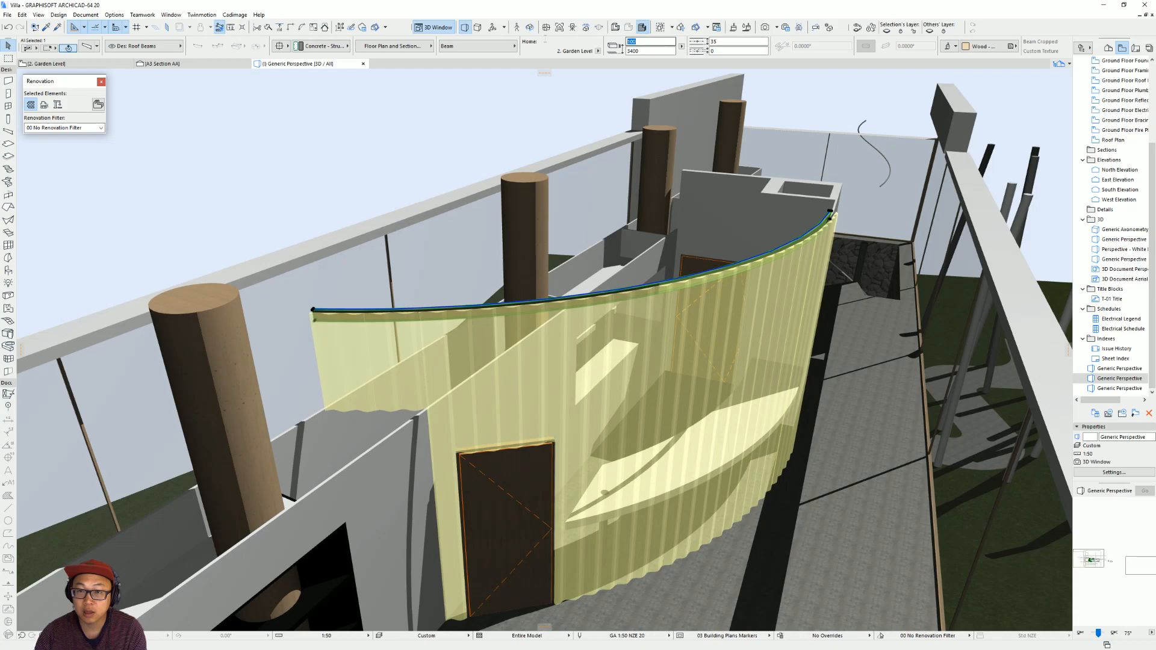
pyautogui.write('50')
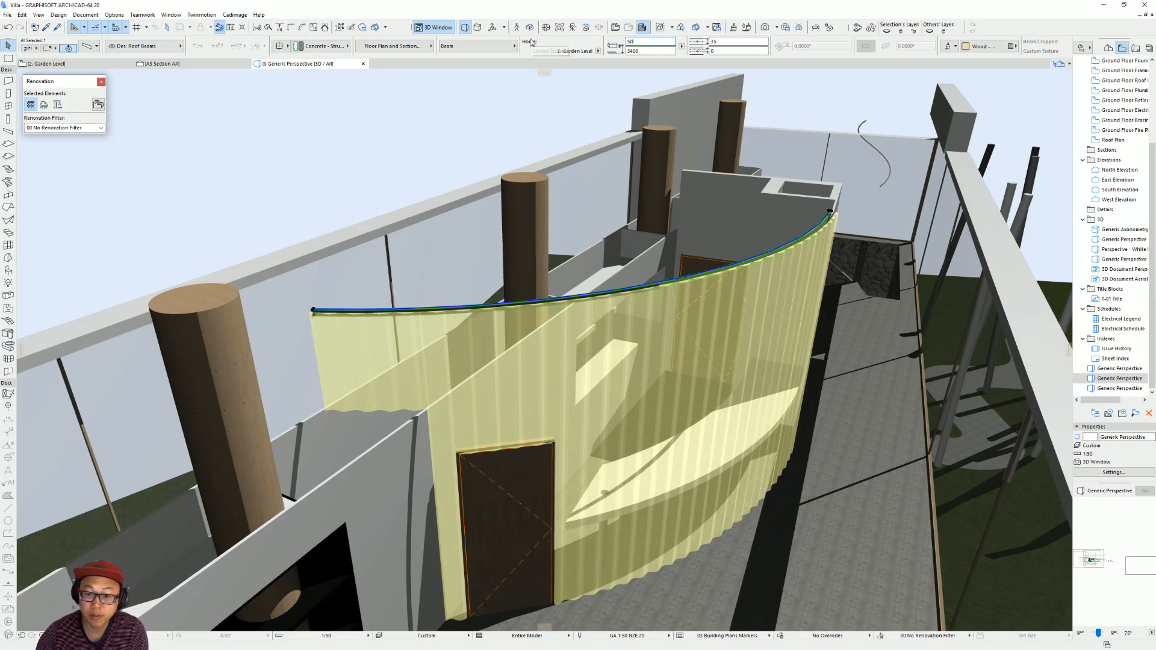
pyautogui.keyDown('shift'); pyautogui.moveTo(533, 326); pyautogui.dragTo(548, 238, button='middle'); pyautogui.keyUp('shift')
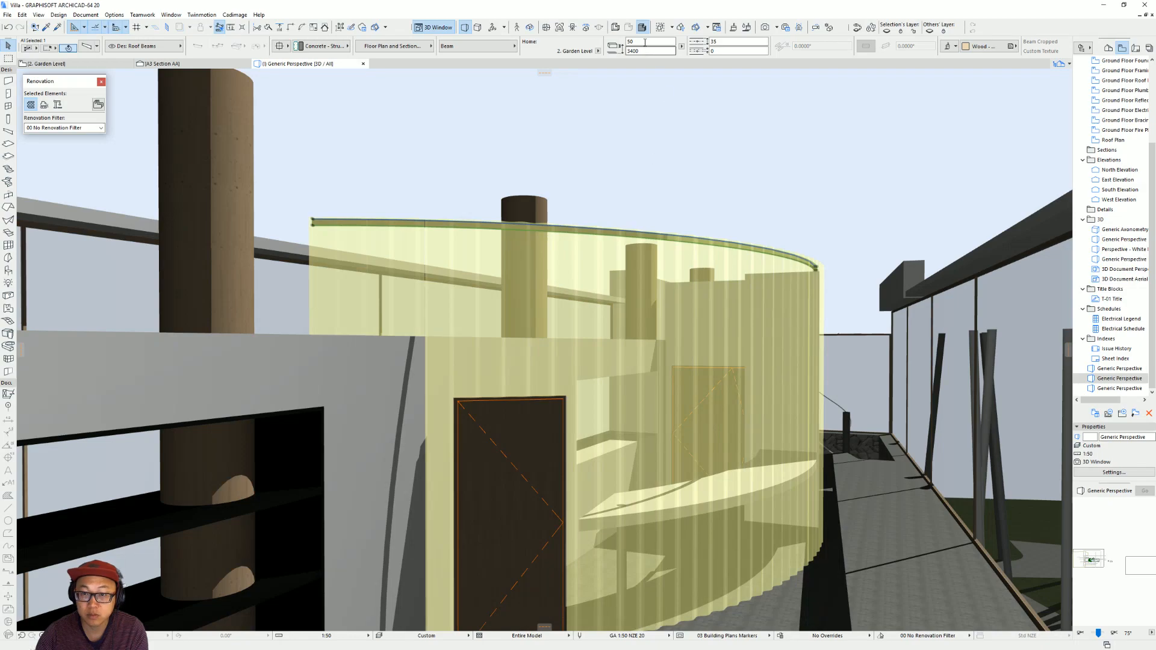
# Multiply the curved beam vertically with four distributed copies from the wall's top down to its base.
pyautogui.keyDown('shift'); pyautogui.moveTo(745, 307); pyautogui.dragTo(776, 258, button='middle'); pyautogui.keyUp('shift')
pyautogui.click(781, 258)
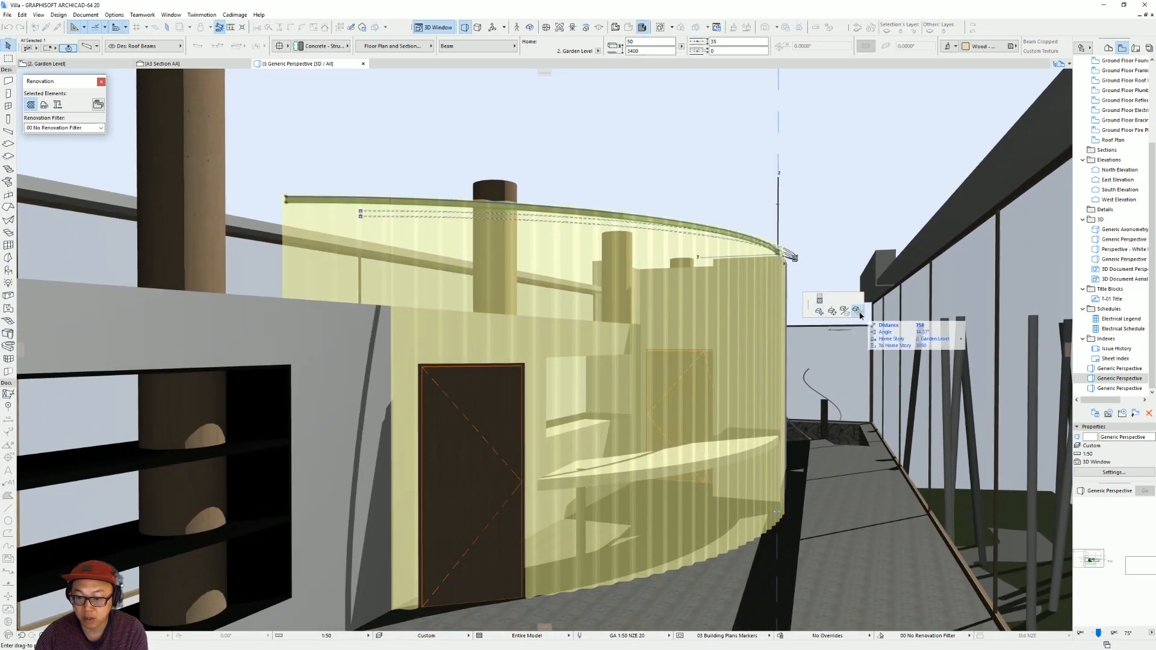
pyautogui.click(858, 312)
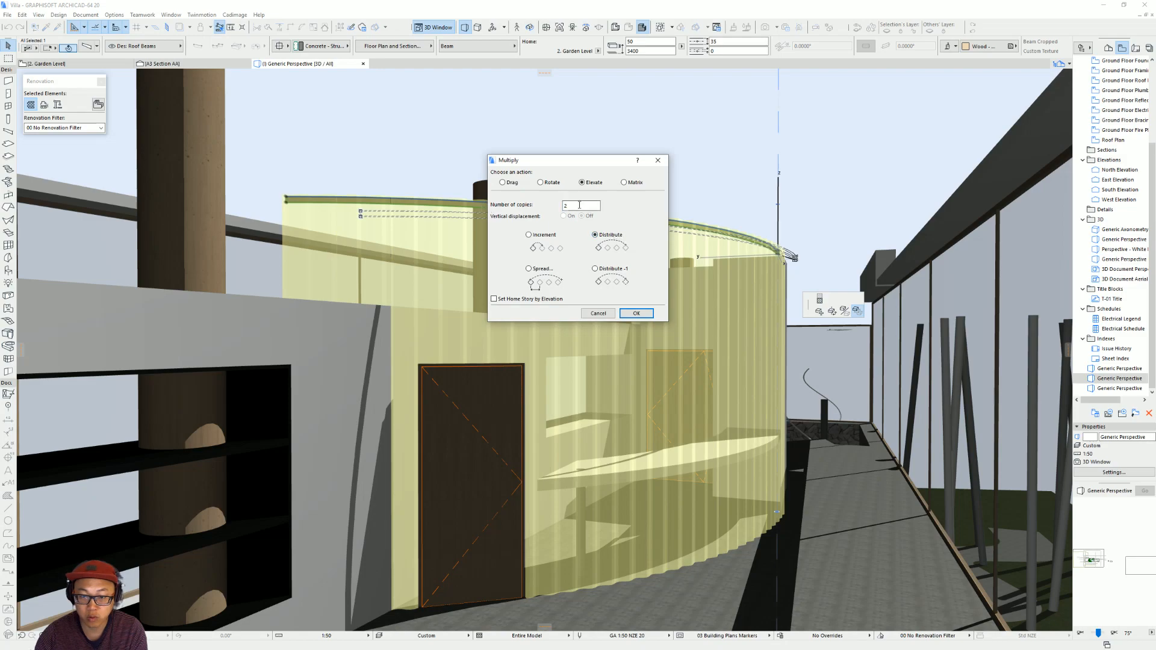
pyautogui.click(637, 314)
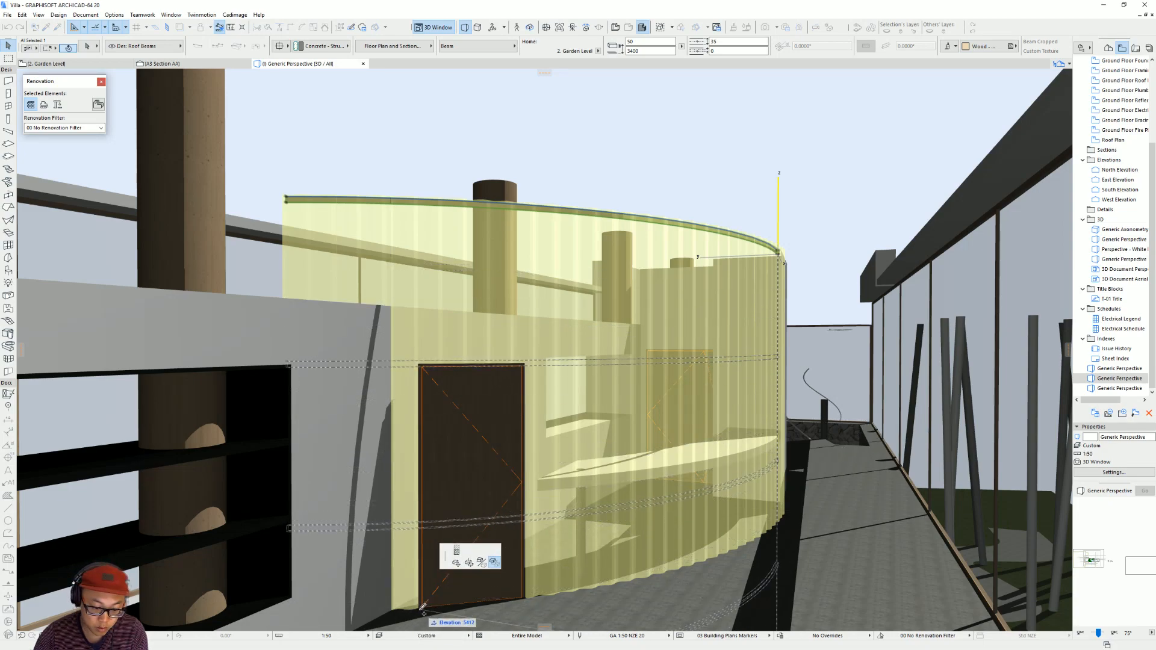
pyautogui.click(395, 613)
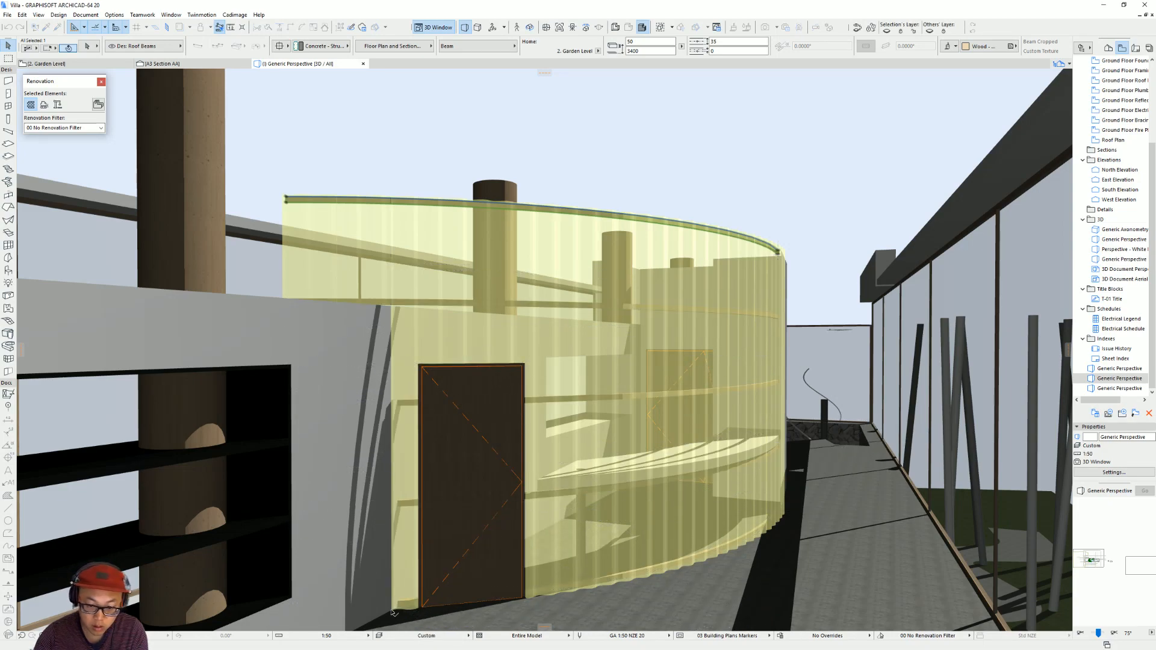
pyautogui.keyDown('shift'); pyautogui.moveTo(717, 510); pyautogui.dragTo(679, 478, button='middle'); pyautogui.keyUp('shift')
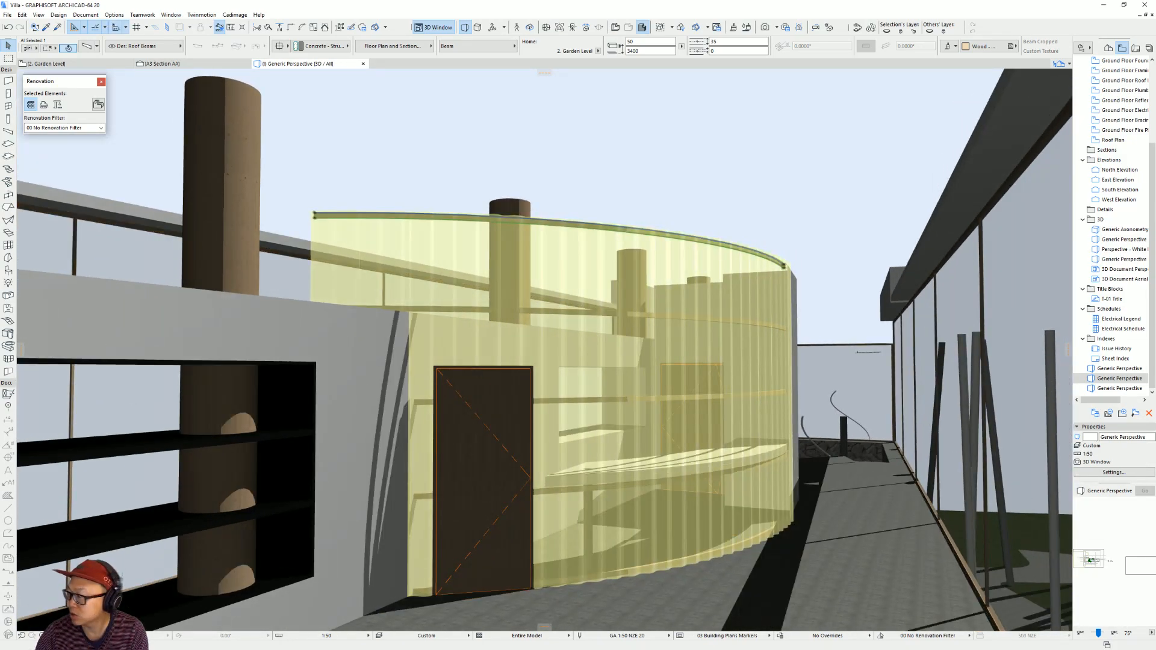
# Following the reference photo, undo the distributed copies and copy the top curved beam down to the top of the shelf wall.
pyautogui.hotkey('alt', 'Tab')
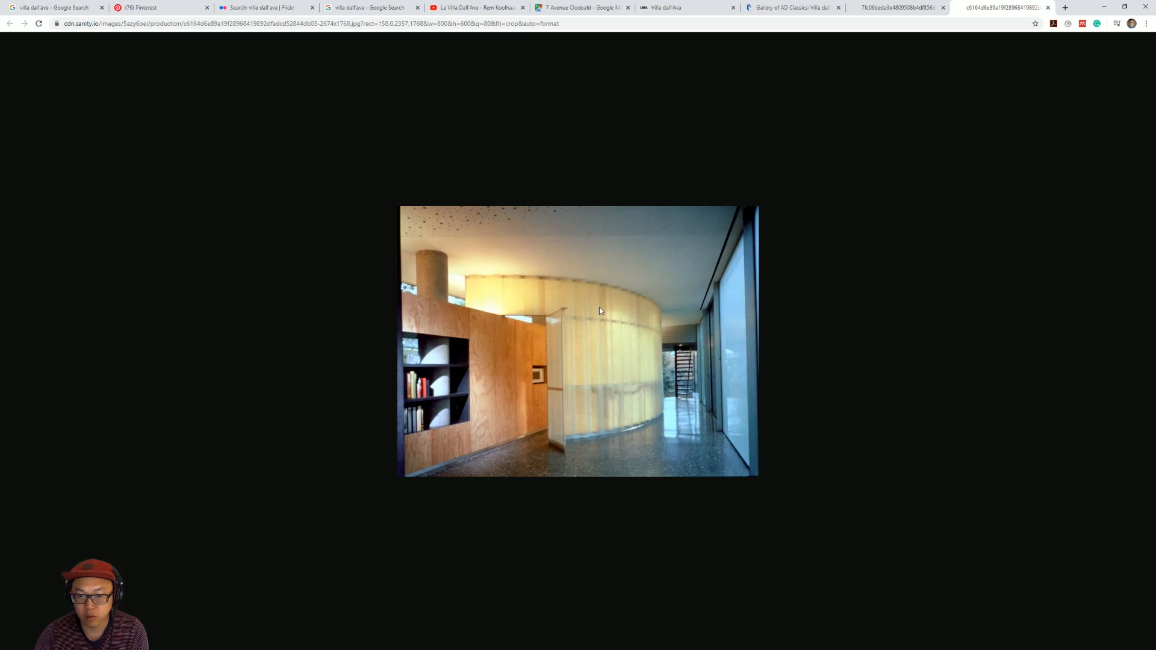
pyautogui.click(1106, 7)
pyautogui.keyDown('shift'); pyautogui.moveTo(596, 401); pyautogui.dragTo(628, 350, button='middle'); pyautogui.keyUp('shift')
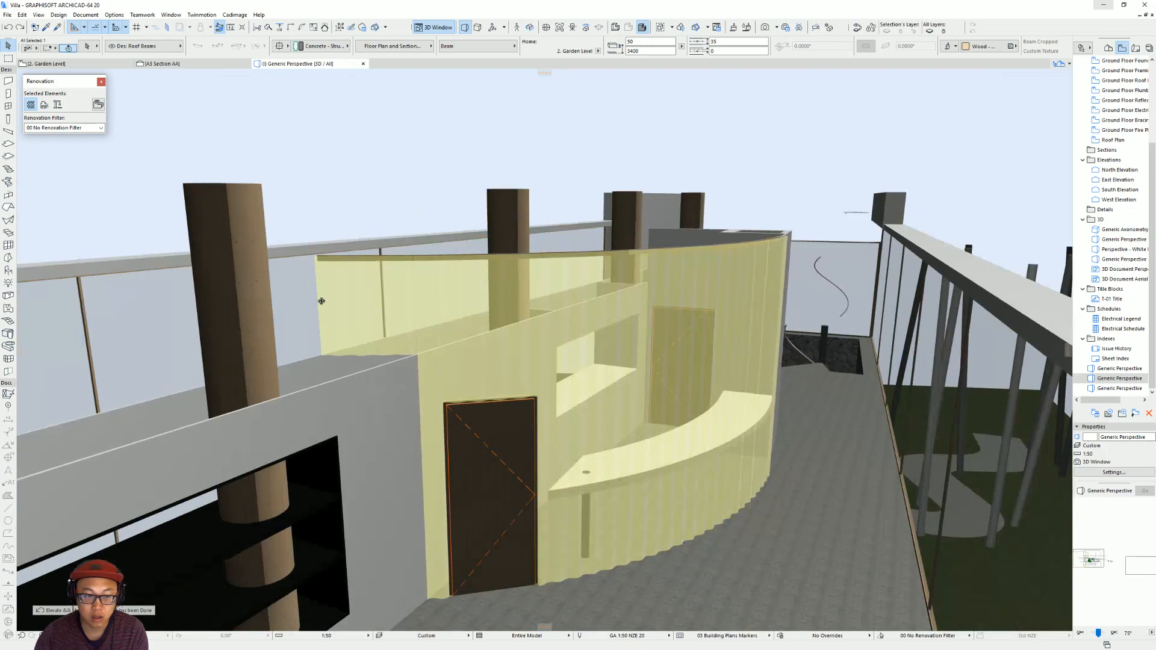
pyautogui.hotkey('ctrl', 'd')
pyautogui.click(320, 261)
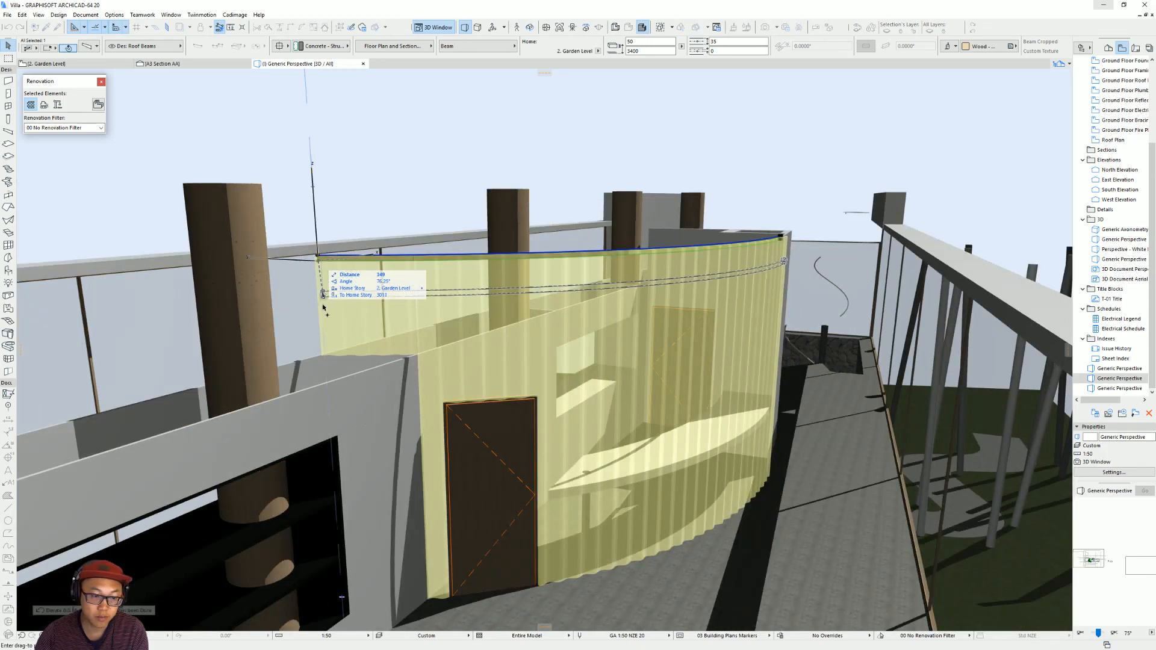
pyautogui.click(324, 354)
# Copy the middle curved beam down to floor level at the base of the corrugated wall.
pyautogui.keyDown('shift'); pyautogui.moveTo(661, 337); pyautogui.dragTo(639, 250, button='middle'); pyautogui.keyUp('shift')
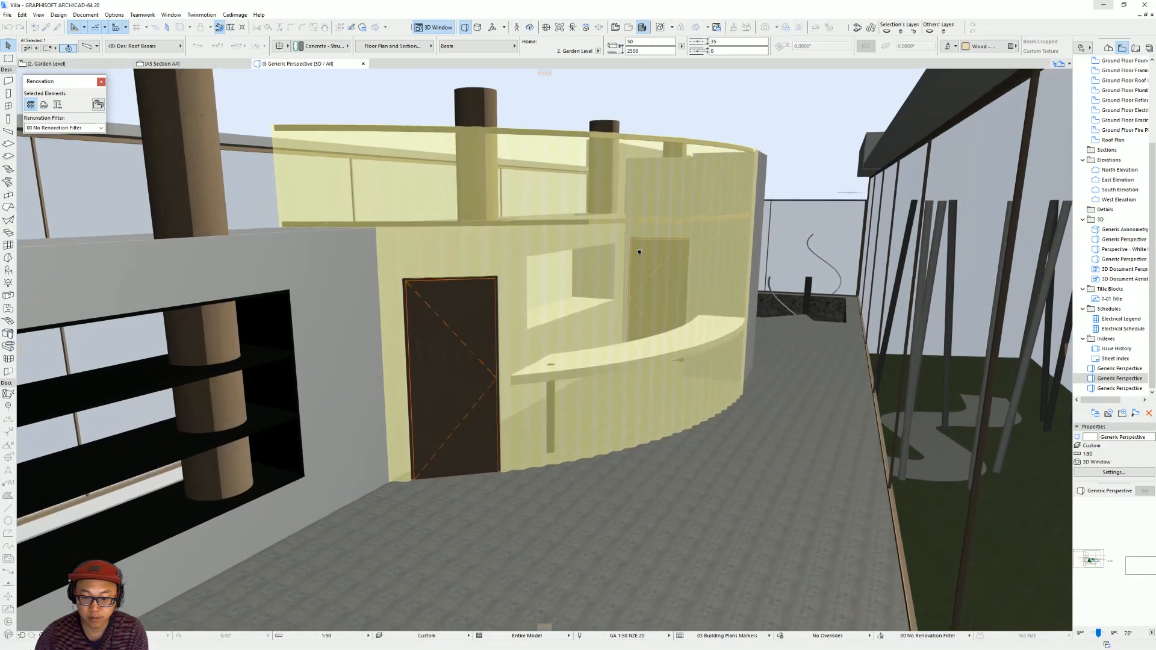
pyautogui.hotkey('ctrl', 'd')
pyautogui.click(285, 226)
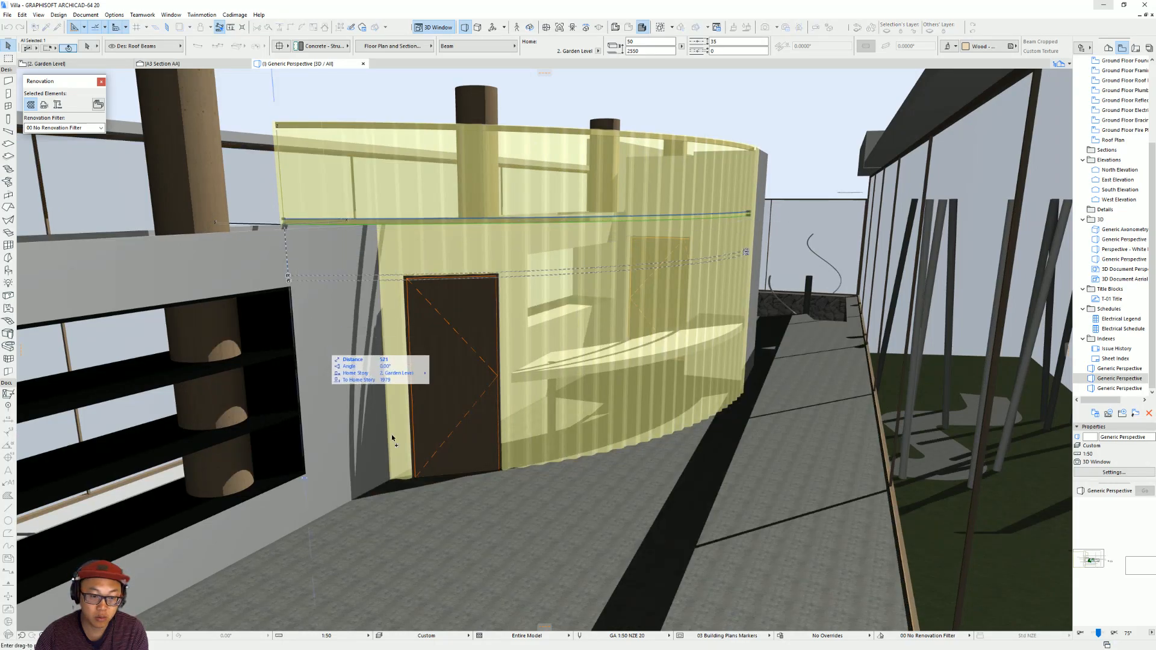
pyautogui.click(391, 482)
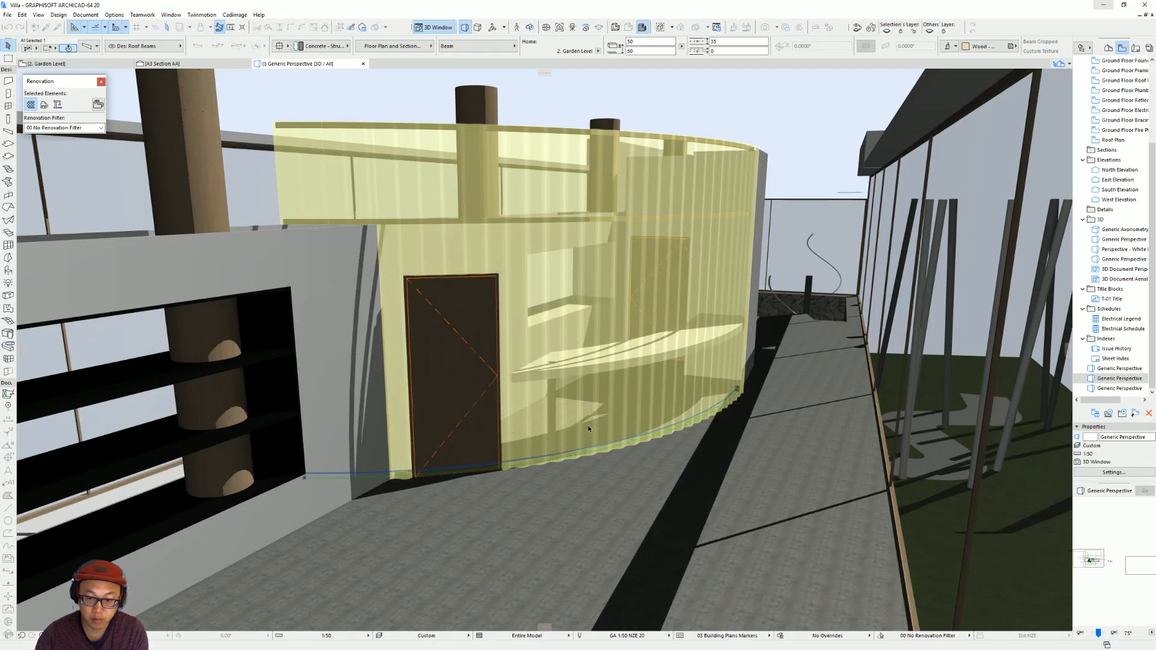
pyautogui.moveTo(641, 374)
pyautogui.keyDown('shift'); pyautogui.mouseDown(button='middle')
pyautogui.moveTo(637, 331)
pyautogui.moveTo(638, 364)
pyautogui.mouseUp(button='middle'); pyautogui.keyUp('shift')
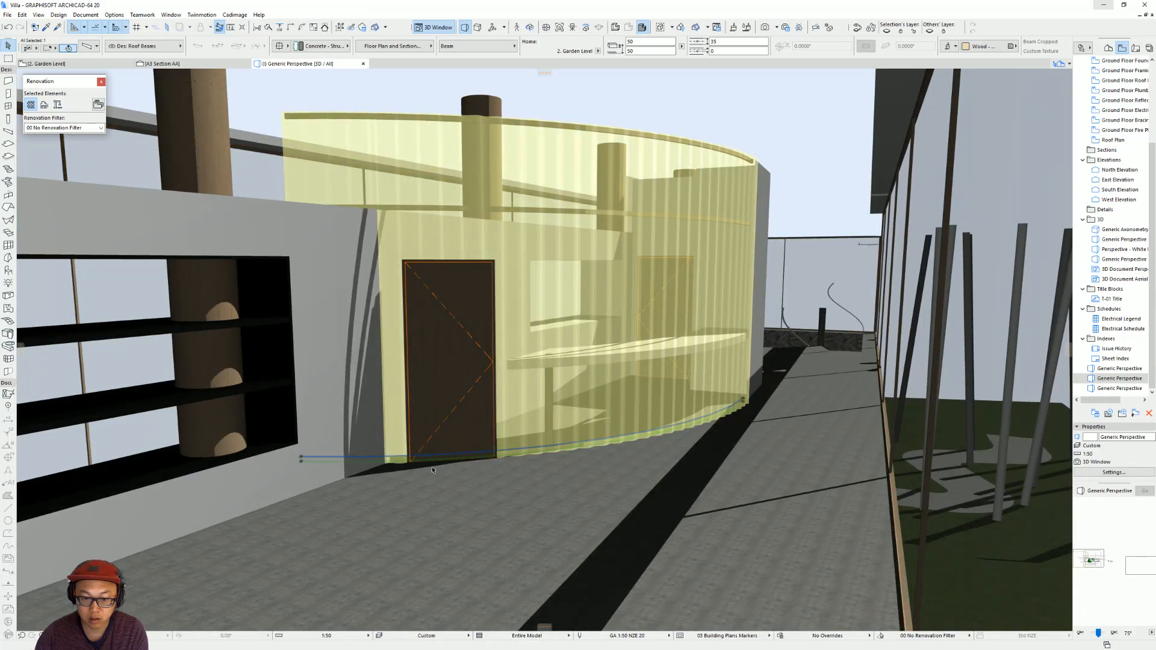
pyautogui.click(301, 460)
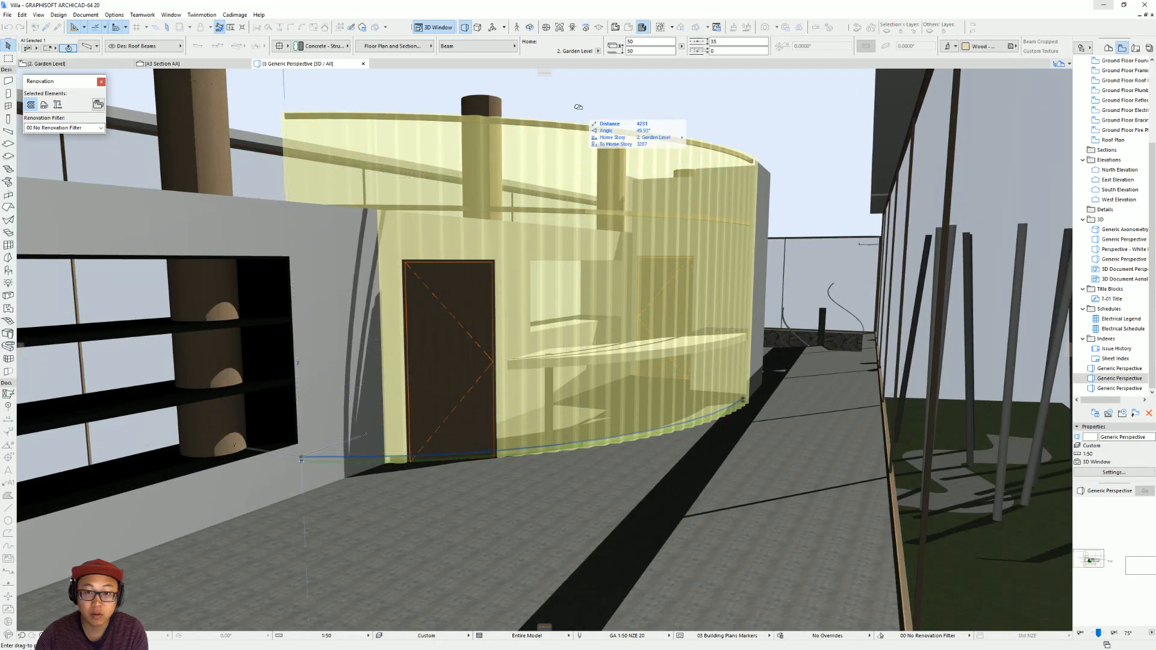
pyautogui.press('Escape')
pyautogui.press('Escape')
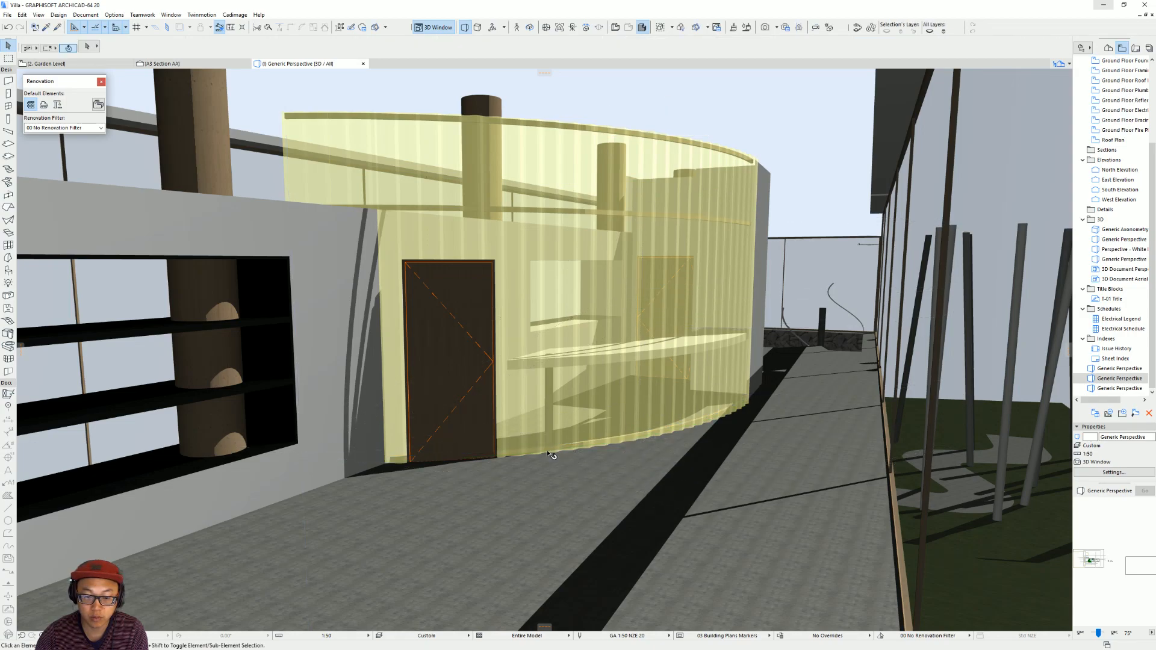
pyautogui.press('F2')
pyautogui.scroll(-3, 603, 426)
pyautogui.moveTo(604, 428); pyautogui.dragTo(734, 494, button='middle')
pyautogui.moveTo(297, 236); pyautogui.dragTo(391, 309, button='middle')
pyautogui.moveTo(266, 175); pyautogui.dragTo(420, 288, button='middle')
pyautogui.click(413, 253)
pyautogui.press('F3')
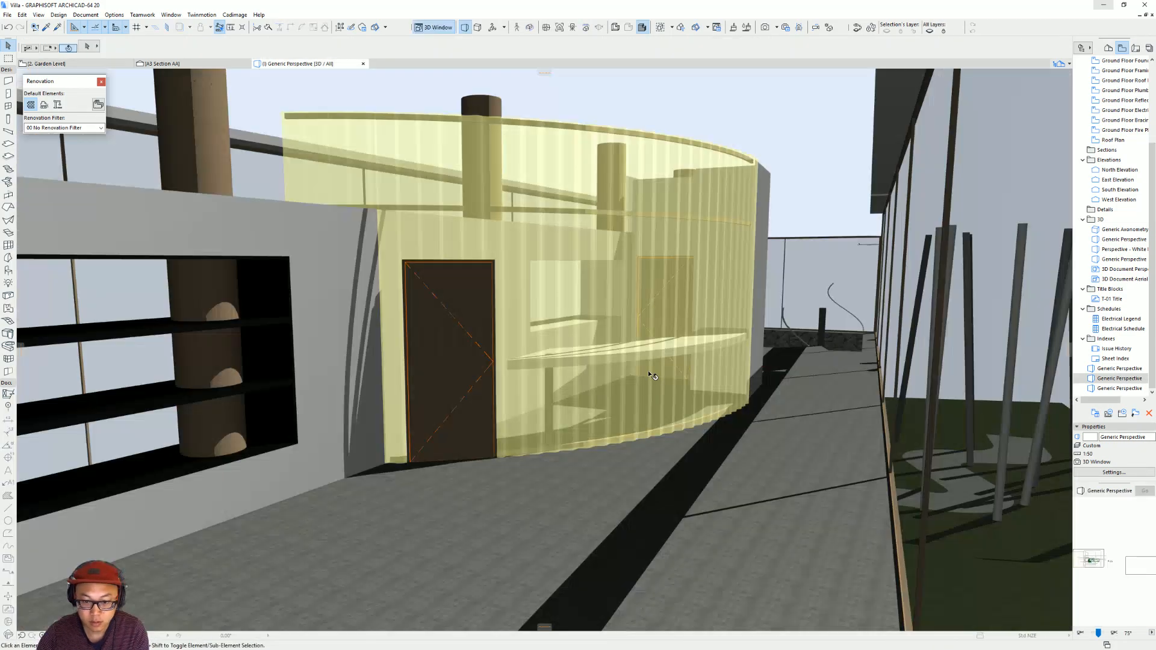
# Shorten the floor-level curved beam by pulling its end back along the arc to the door jamb, clearing the doorway.
pyautogui.keyDown('shift'); pyautogui.moveTo(690, 375); pyautogui.dragTo(605, 167, button='middle'); pyautogui.keyUp('shift')
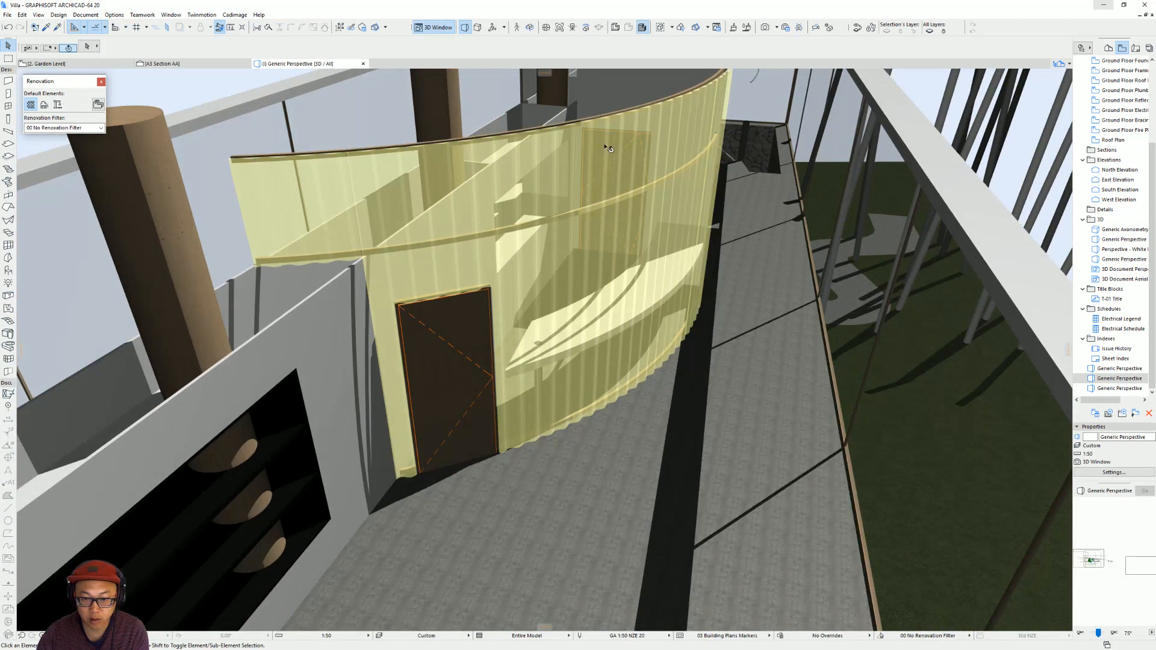
pyautogui.keyDown('shift'); pyautogui.moveTo(510, 450); pyautogui.dragTo(694, 398, button='middle'); pyautogui.keyUp('shift')
pyautogui.click(743, 367)
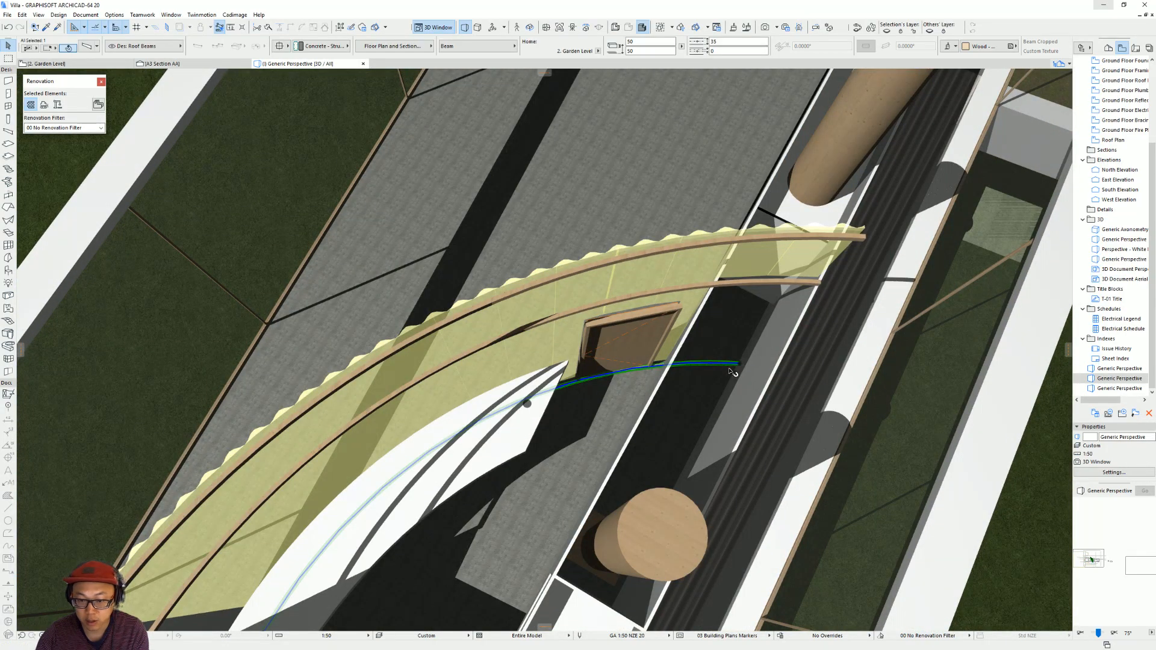
pyautogui.scroll(5, 732, 372)
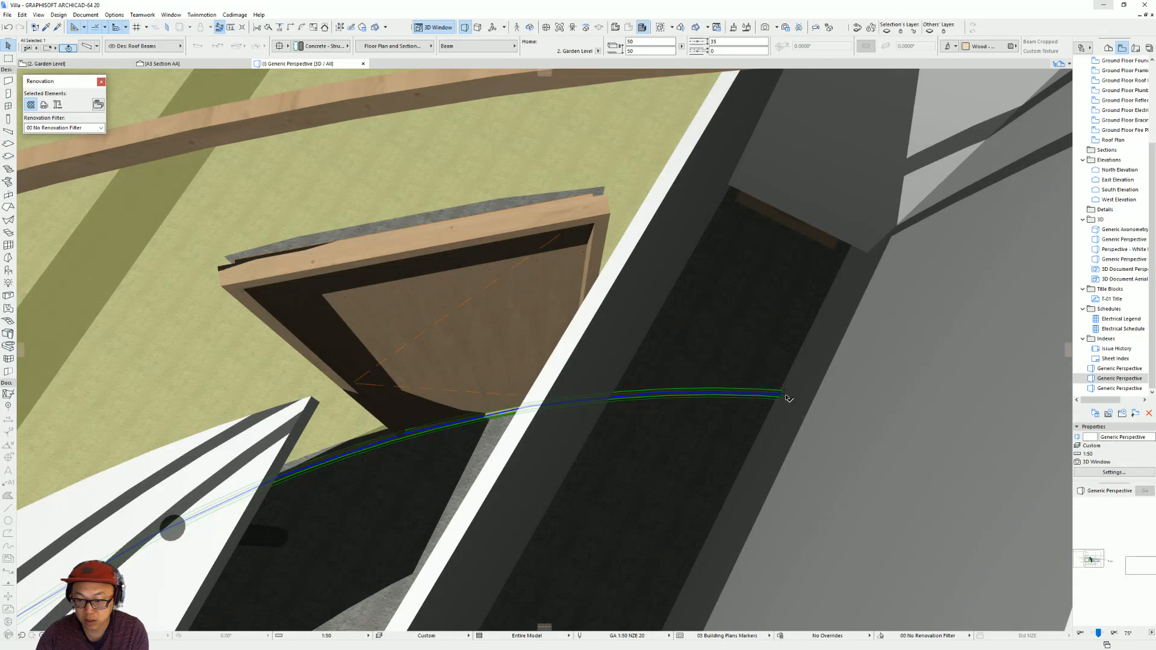
pyautogui.click(786, 396)
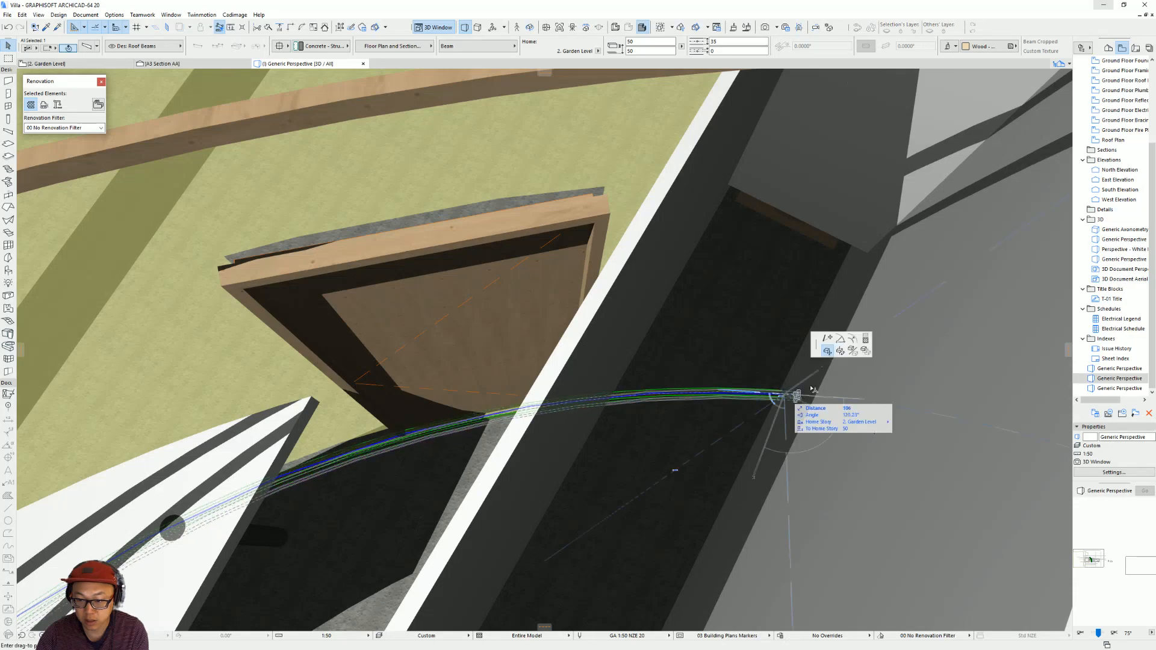
pyautogui.click(840, 343)
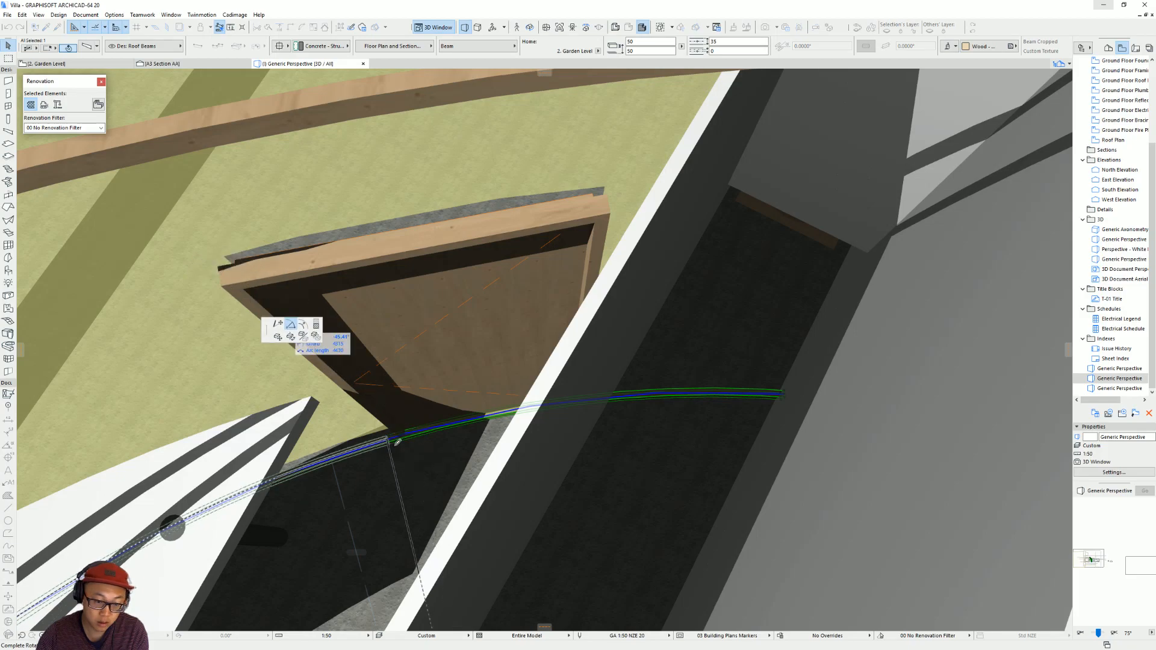
pyautogui.press('Escape')
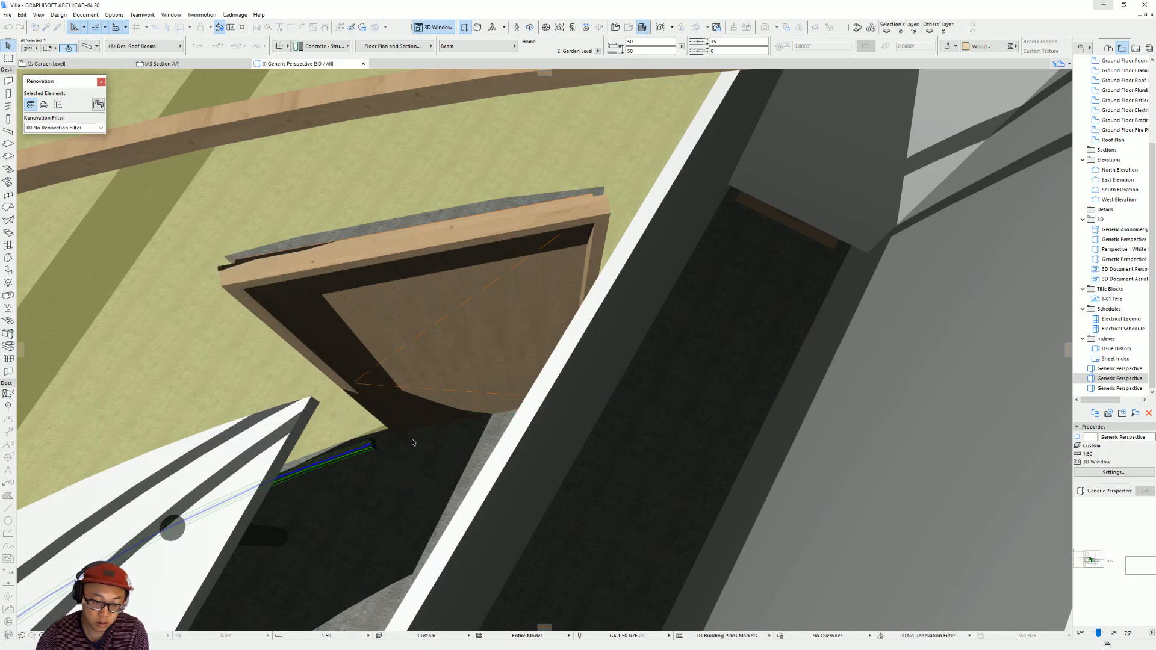
pyautogui.press('Escape')
pyautogui.scroll(-6, 486, 436)
# Check the reference photo, then place a 50 x 50 mm timber column beside the door jamb in the Garden Level plan.
pyautogui.keyDown('shift'); pyautogui.moveTo(488, 435); pyautogui.dragTo(75, 266, button='middle'); pyautogui.keyUp('shift')
pyautogui.keyDown('shift'); pyautogui.moveTo(681, 343); pyautogui.dragTo(562, 248, button='middle'); pyautogui.keyUp('shift')
pyautogui.keyDown('shift'); pyautogui.moveTo(563, 248); pyautogui.dragTo(560, 207); pyautogui.keyUp('shift')
pyautogui.keyDown('shift'); pyautogui.moveTo(788, 472); pyautogui.dragTo(647, 416, button='middle'); pyautogui.keyUp('shift')
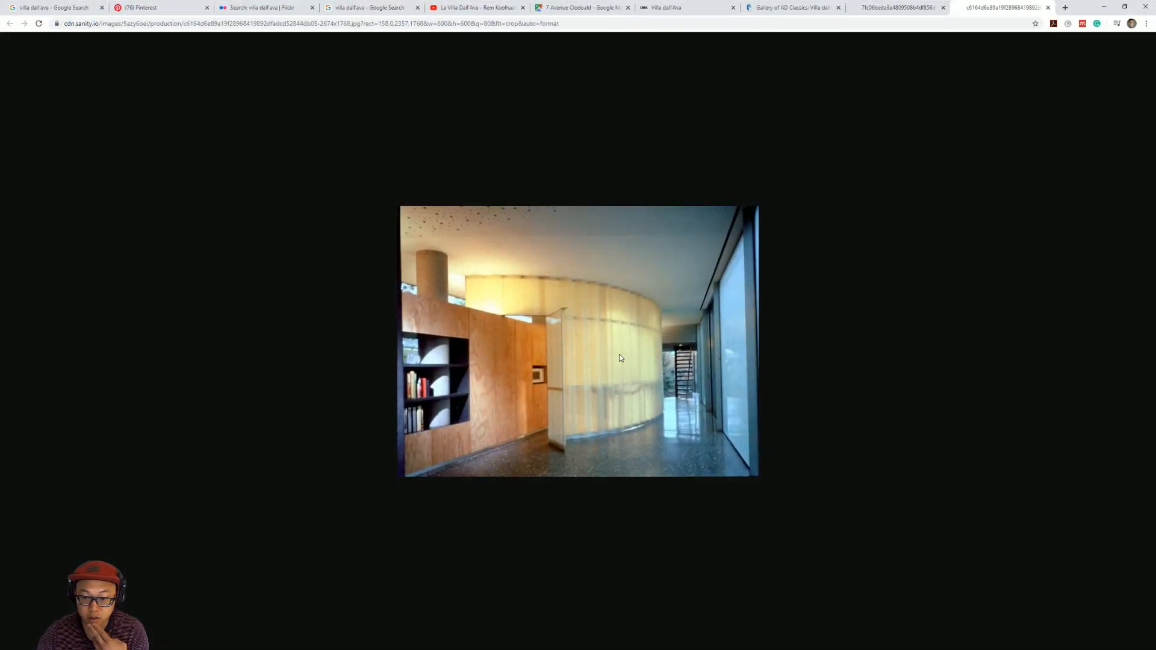
pyautogui.click(1103, 9)
pyautogui.press('F2')
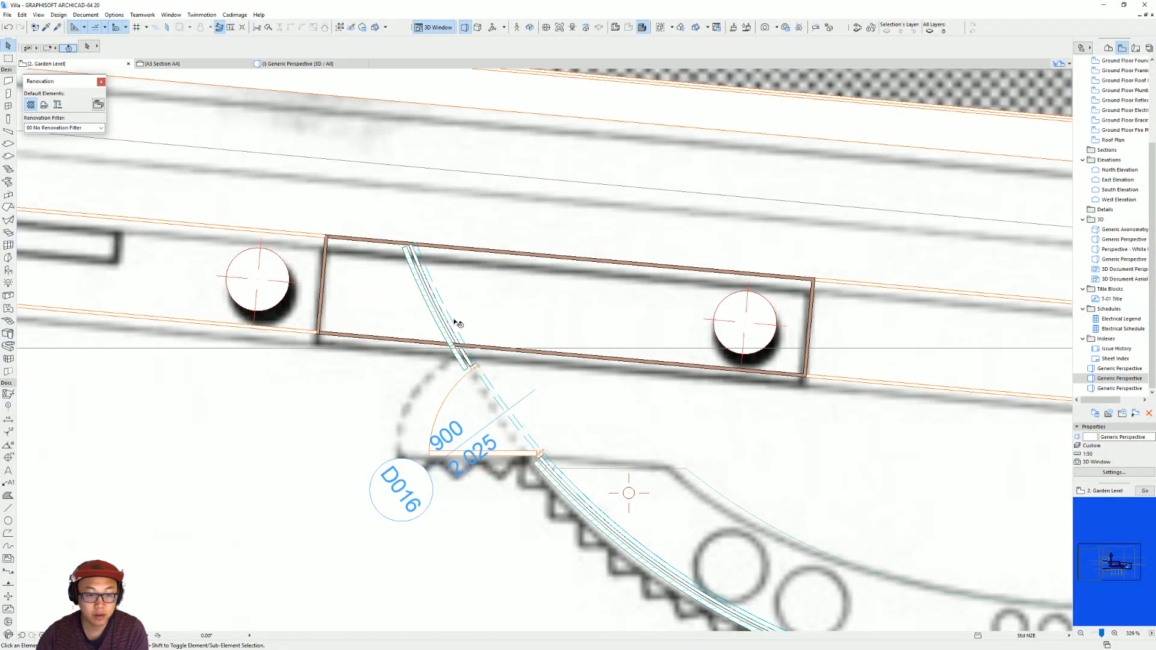
pyautogui.click(8, 119)
pyautogui.scroll(4, 522, 445)
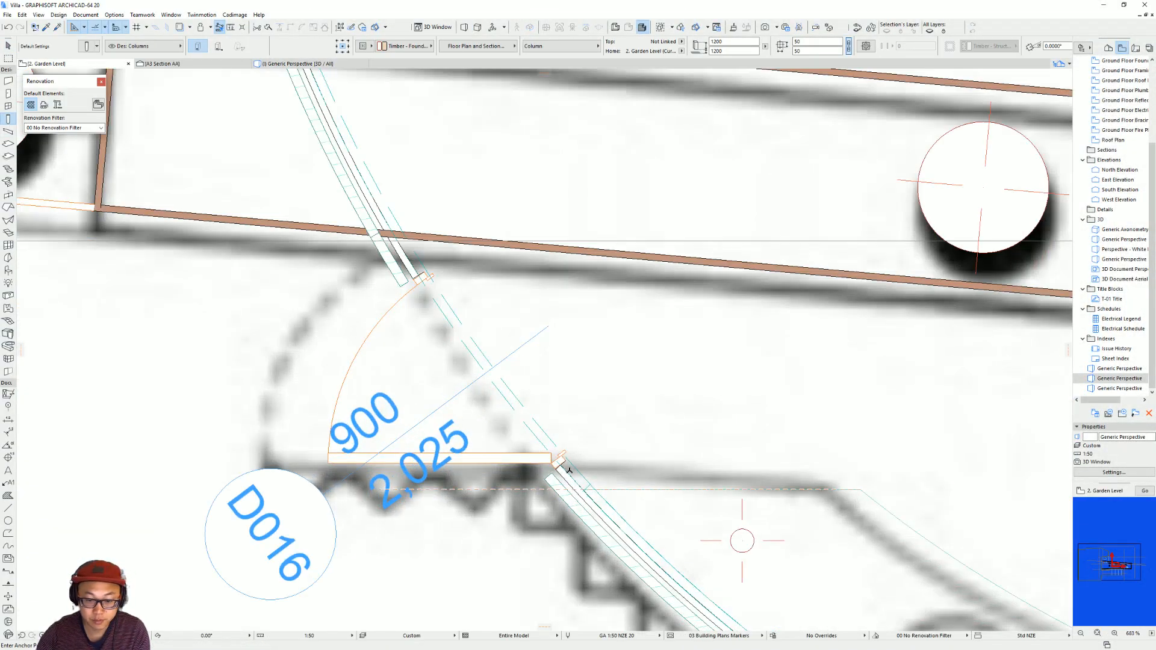
pyautogui.scroll(4, 565, 471)
pyautogui.click(566, 471)
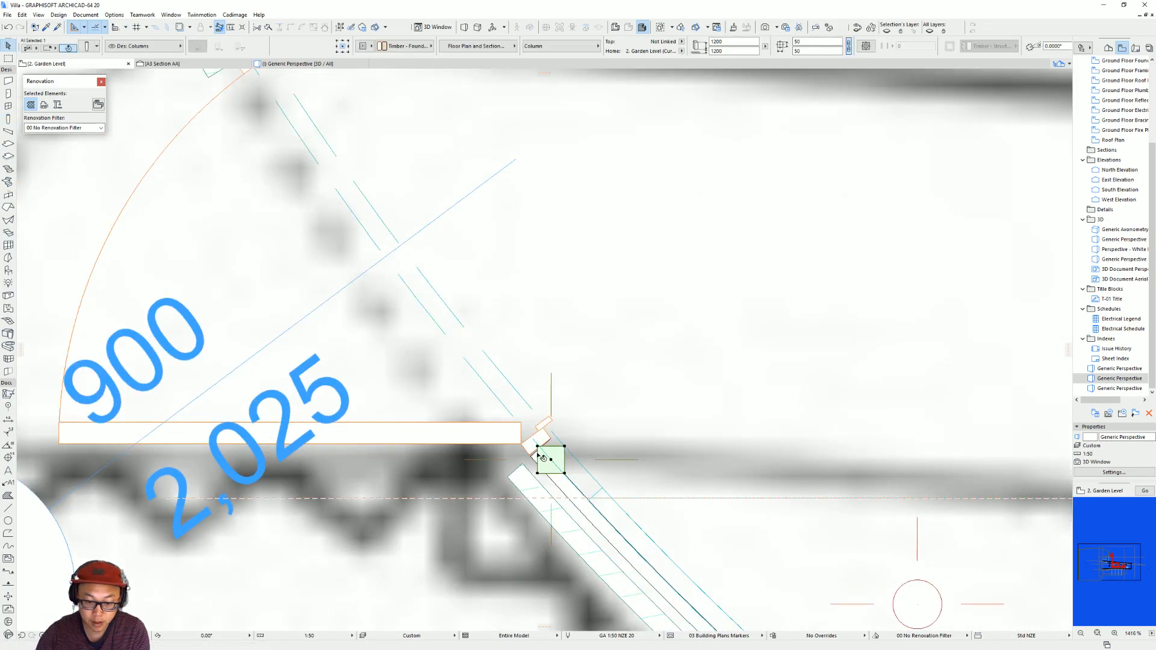
# Shift the new column to the end of the curved beam and rotate it to align with the angled door frame.
pyautogui.moveTo(536, 449); pyautogui.dragTo(531, 459)
pyautogui.click(531, 459)
pyautogui.click(532, 458)
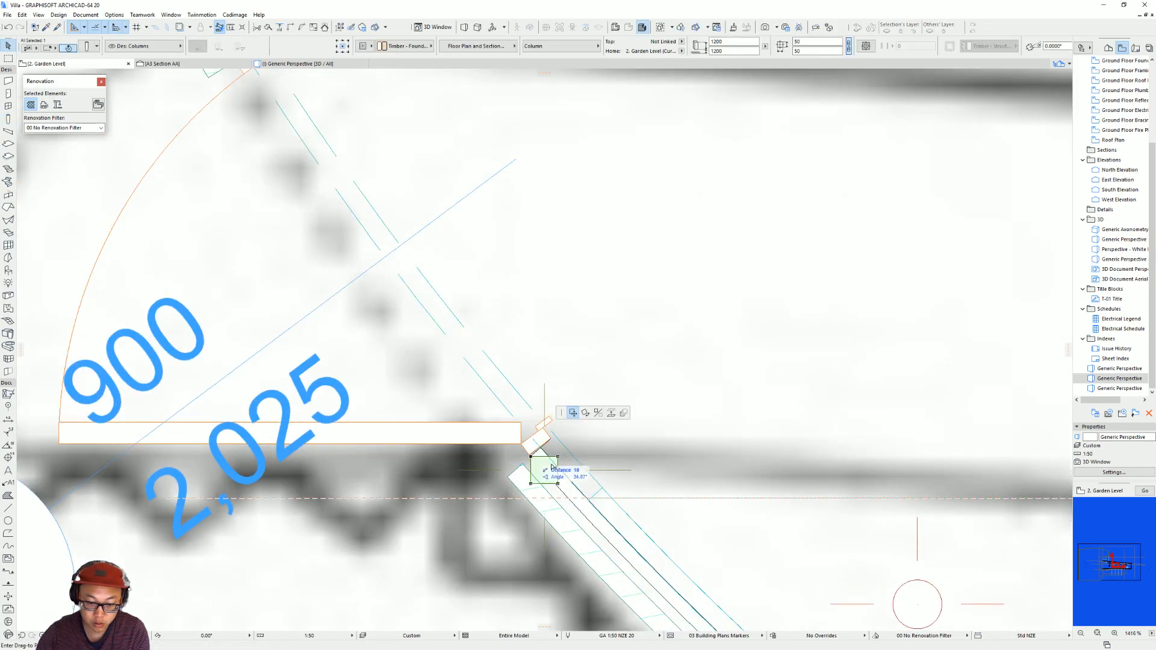
pyautogui.click(586, 428)
pyautogui.click(531, 457)
pyautogui.click(558, 456)
pyautogui.click(551, 439)
pyautogui.scroll(3, 566, 469)
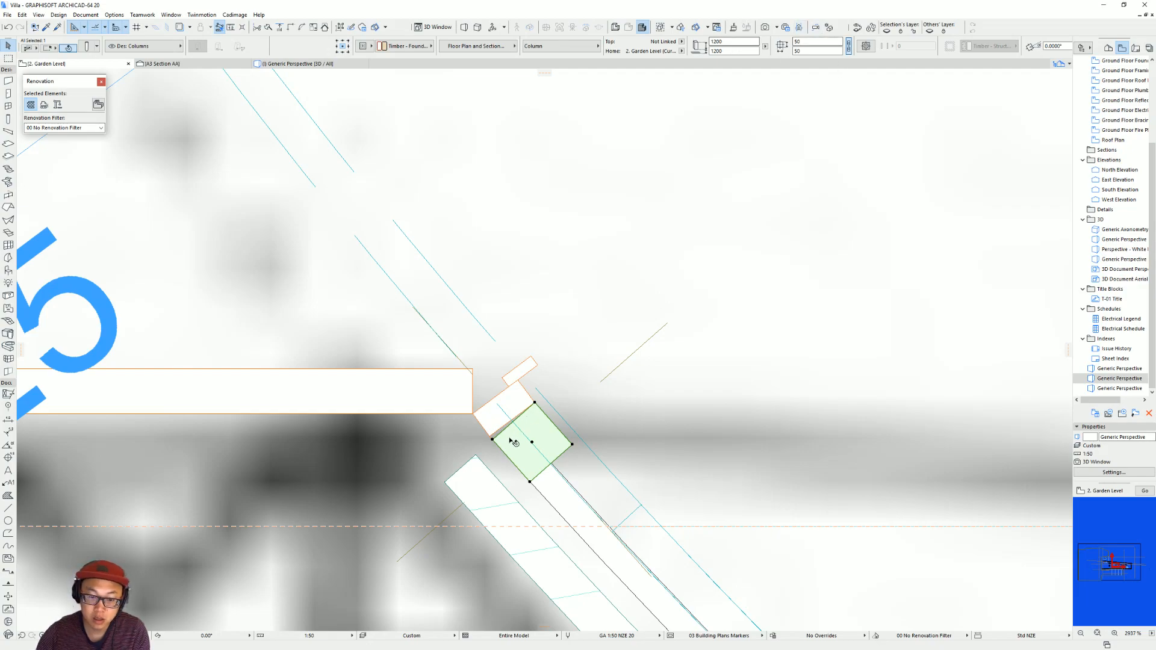
pyautogui.hotkey('ctrl', 'd')
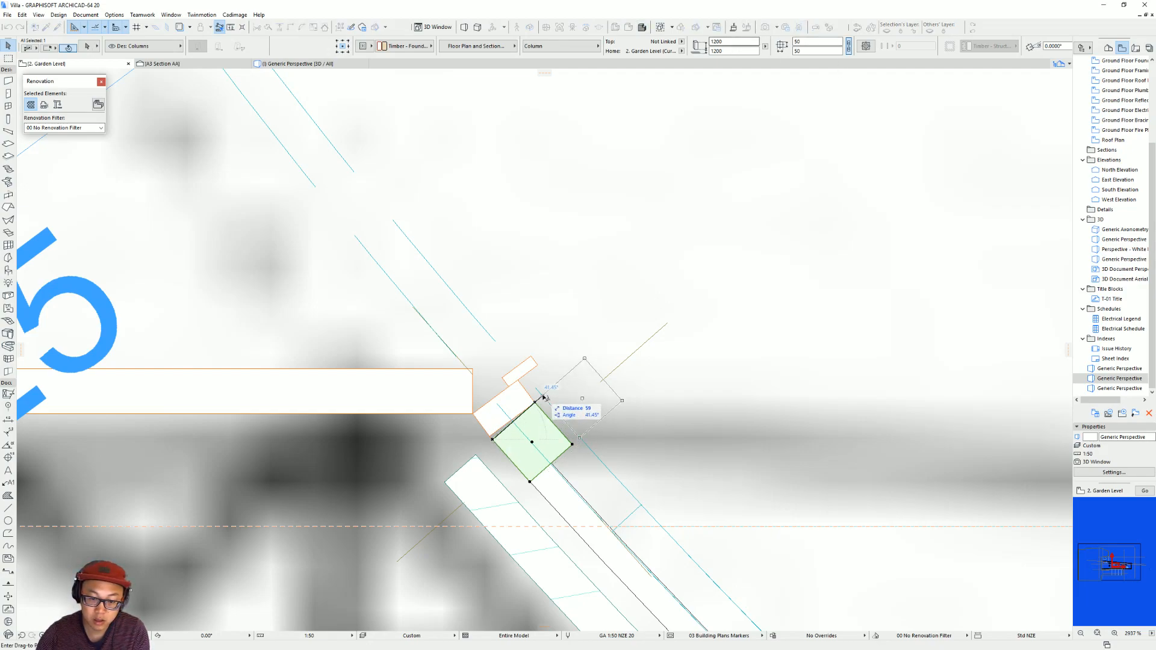
pyautogui.press('Escape')
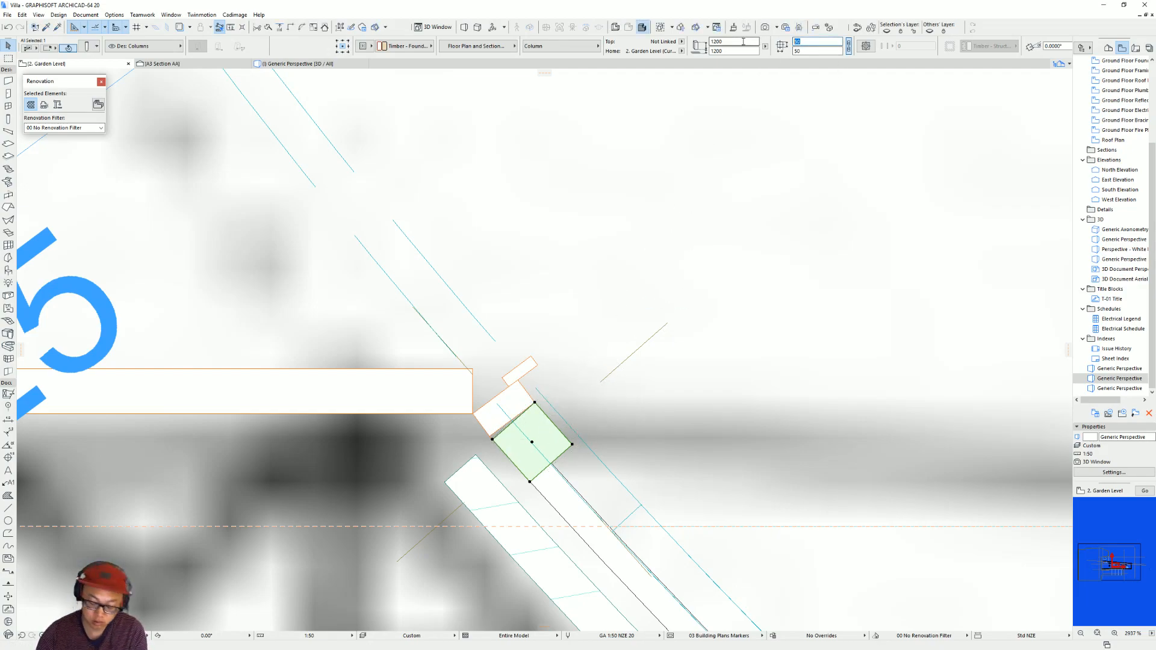
pyautogui.click(692, 112)
# Select the timber column at the door-side end of the curved beam and open the Multiply settings for it.
pyautogui.scroll(-10, 620, 395)
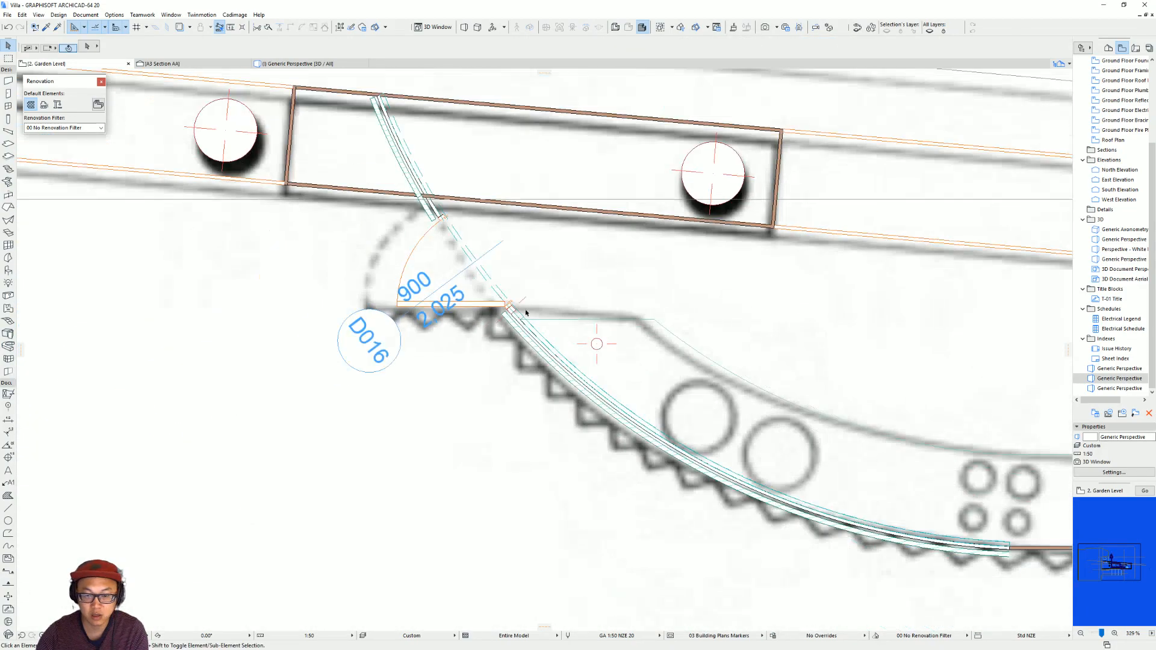
pyautogui.scroll(4, 561, 425)
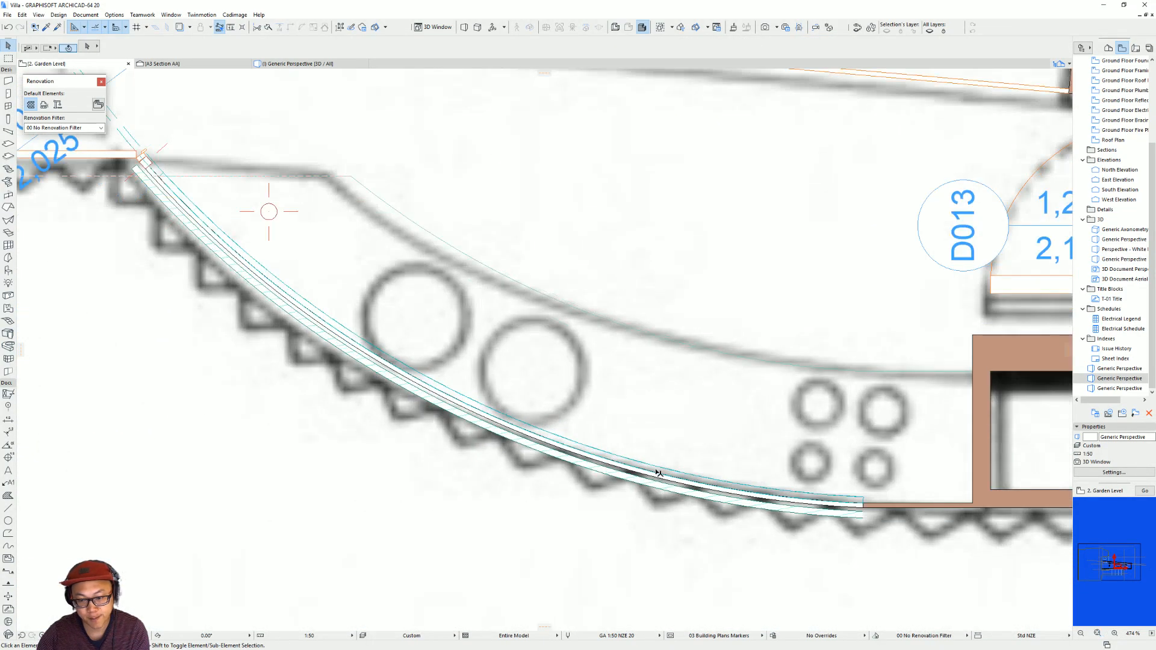
pyautogui.scroll(-3, 862, 508)
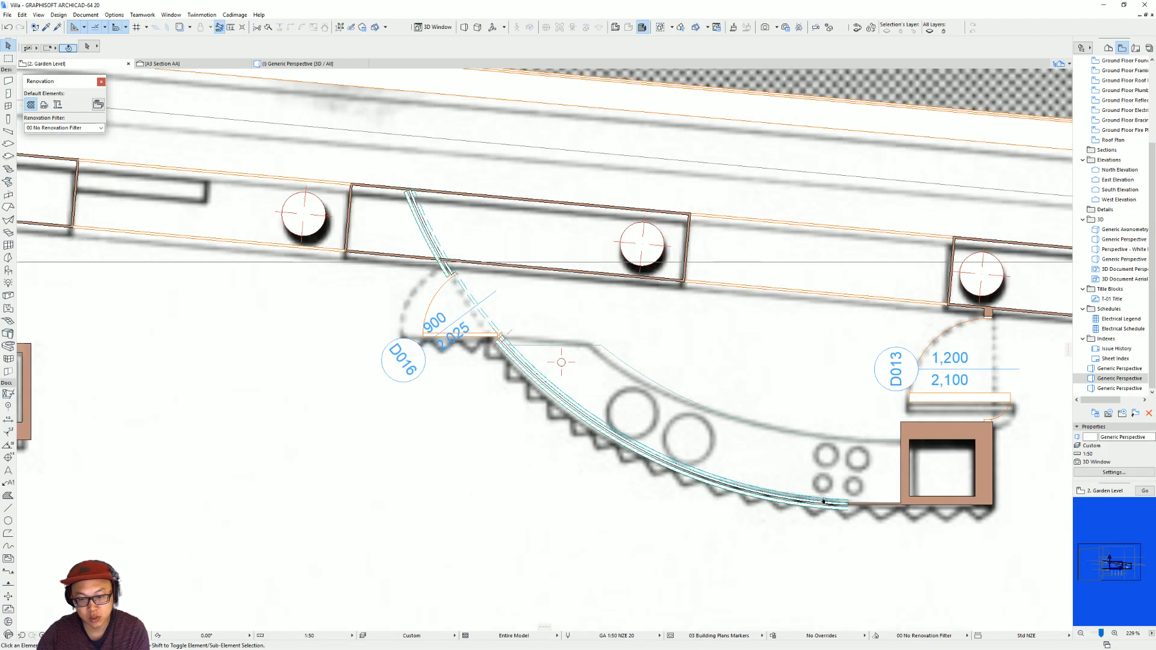
pyautogui.click(499, 351)
pyautogui.hotkey('ctrl', 'e')
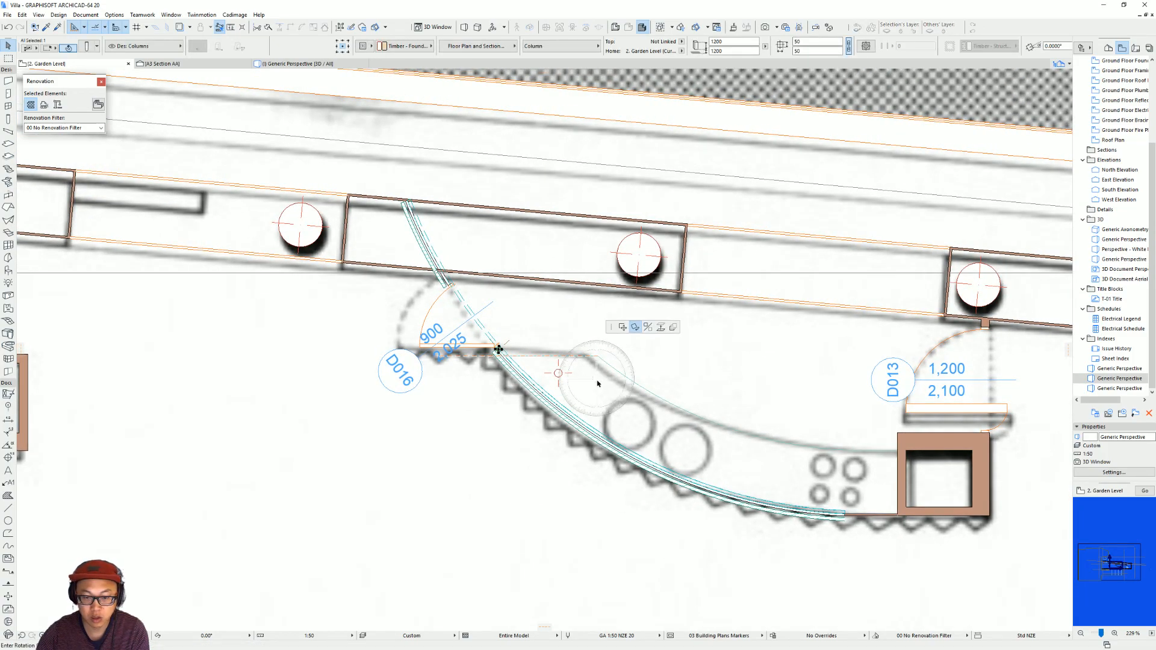
pyautogui.hotkey('ctrl', 'u')
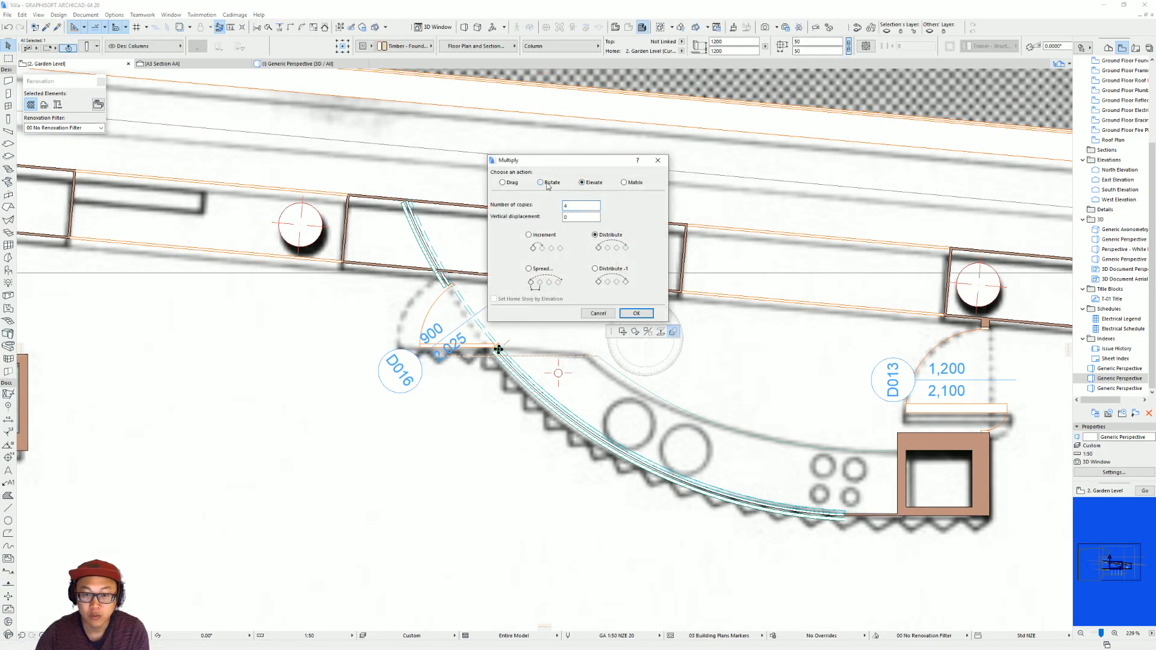
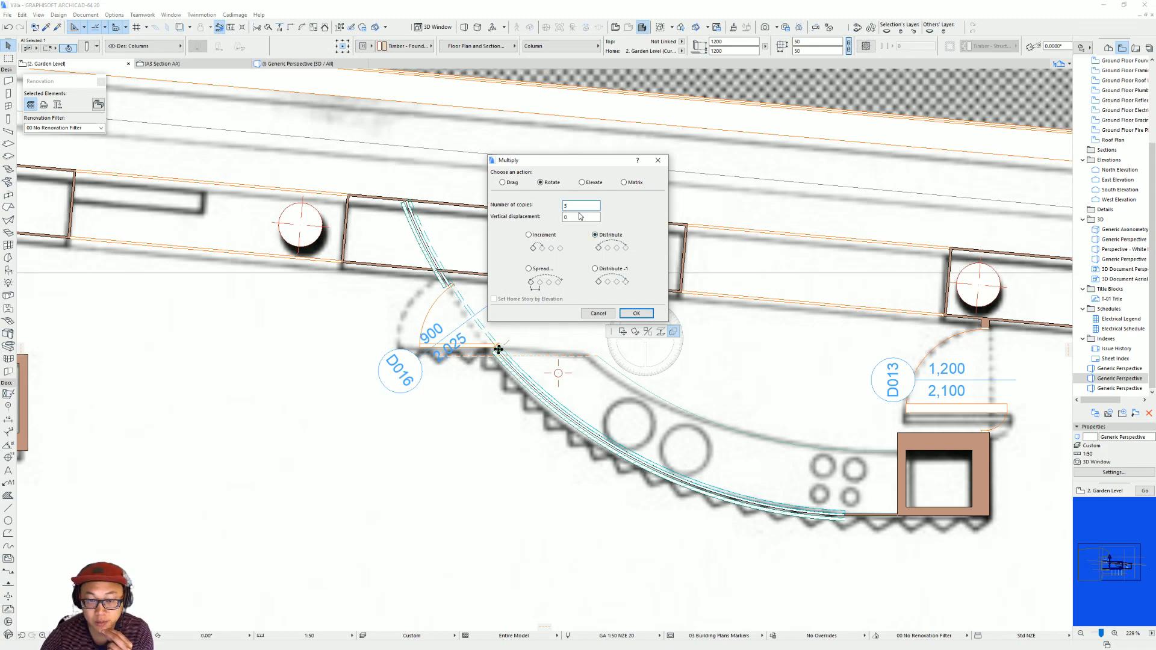
# Distribute three rotated copies of the timber column along the curved beam, from the door jamb to the beam's far end.
pyautogui.click(636, 313)
pyautogui.scroll(3, 755, 479)
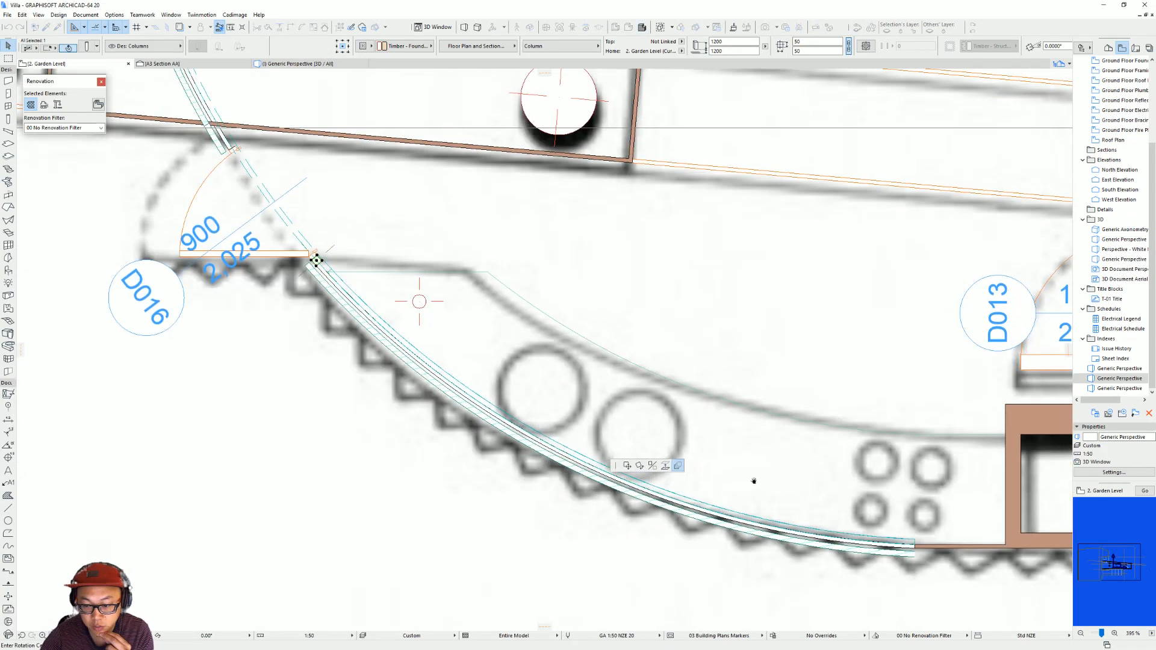
pyautogui.moveTo(754, 480); pyautogui.dragTo(706, 532, button='middle')
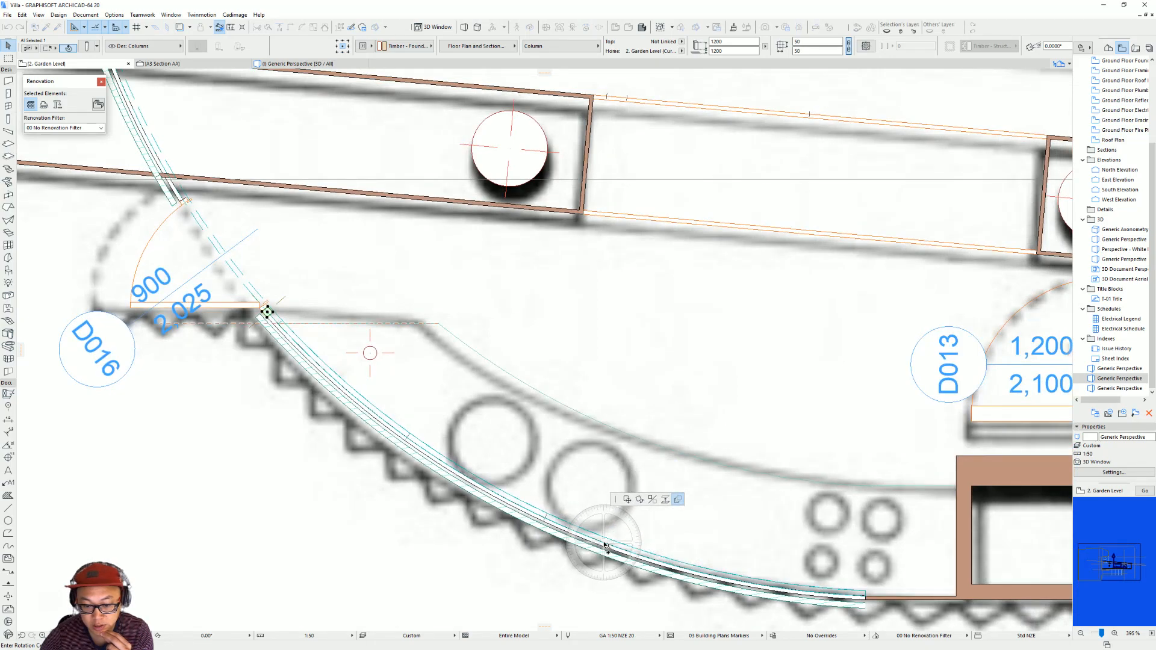
pyautogui.scroll(-3, 600, 548)
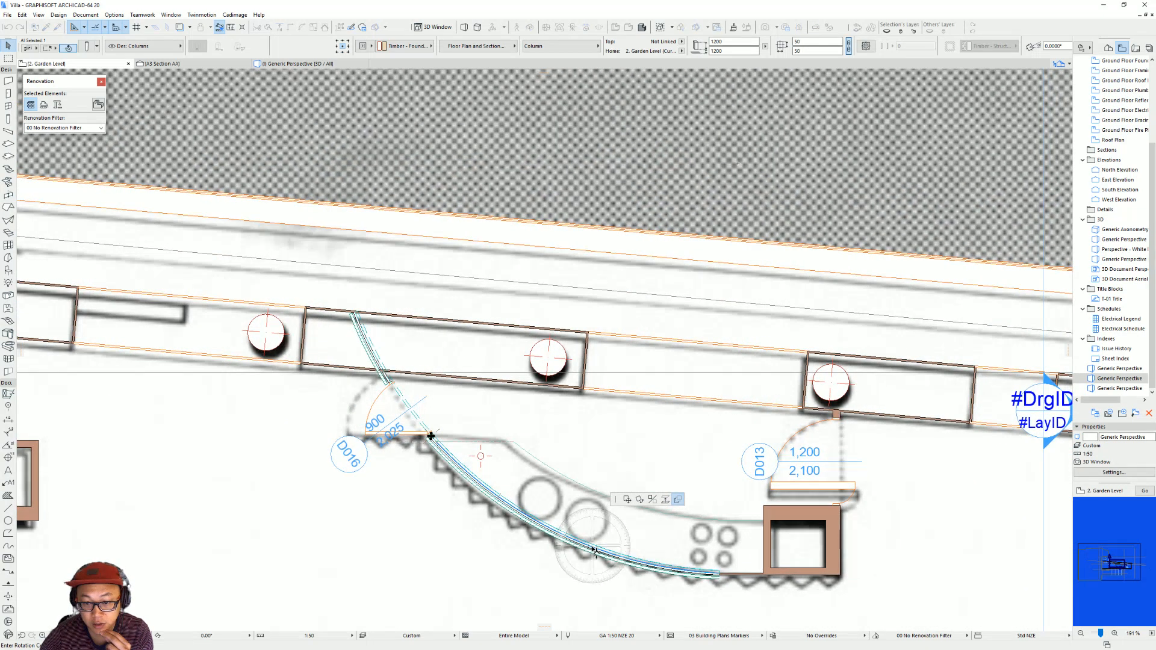
pyautogui.scroll(-2, 595, 551)
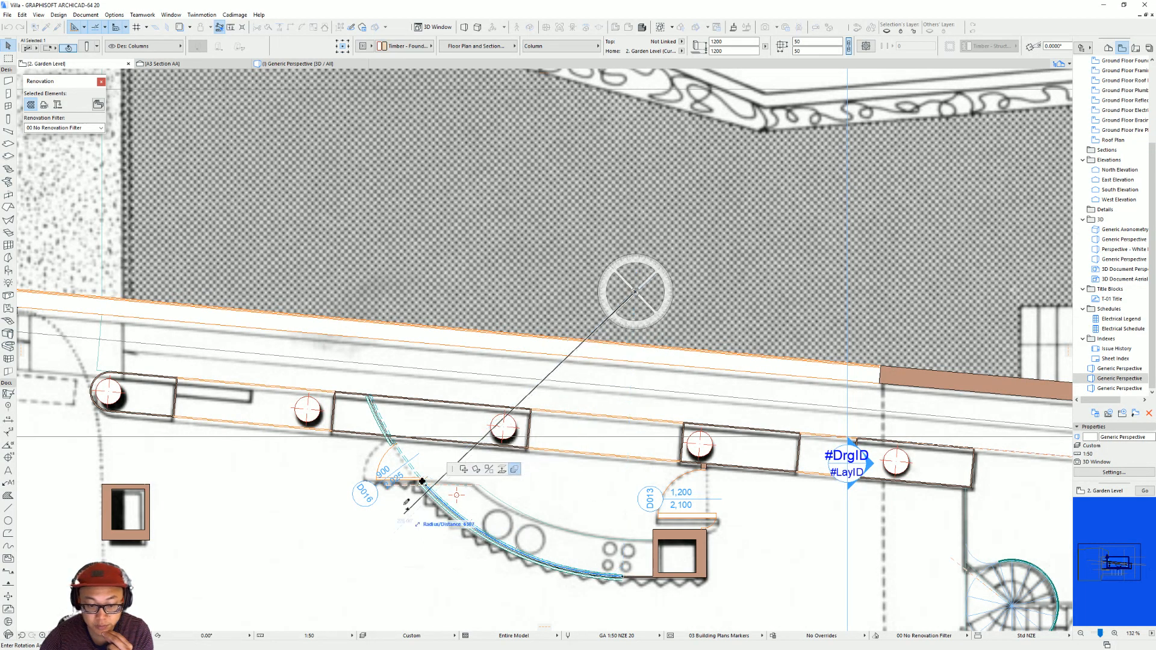
pyautogui.scroll(4, 429, 482)
pyautogui.scroll(3, 410, 476)
pyautogui.scroll(-3, 645, 374)
pyautogui.moveTo(645, 374); pyautogui.dragTo(410, 269, button='middle')
pyautogui.rightClick(453, 282)
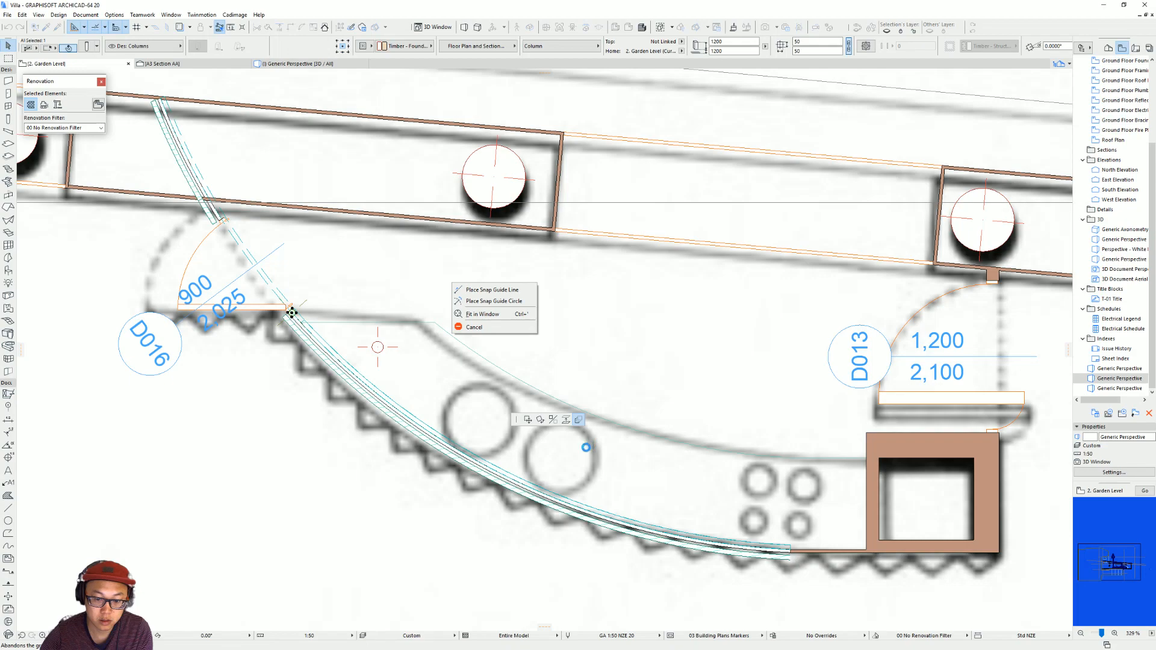
pyautogui.click(664, 434)
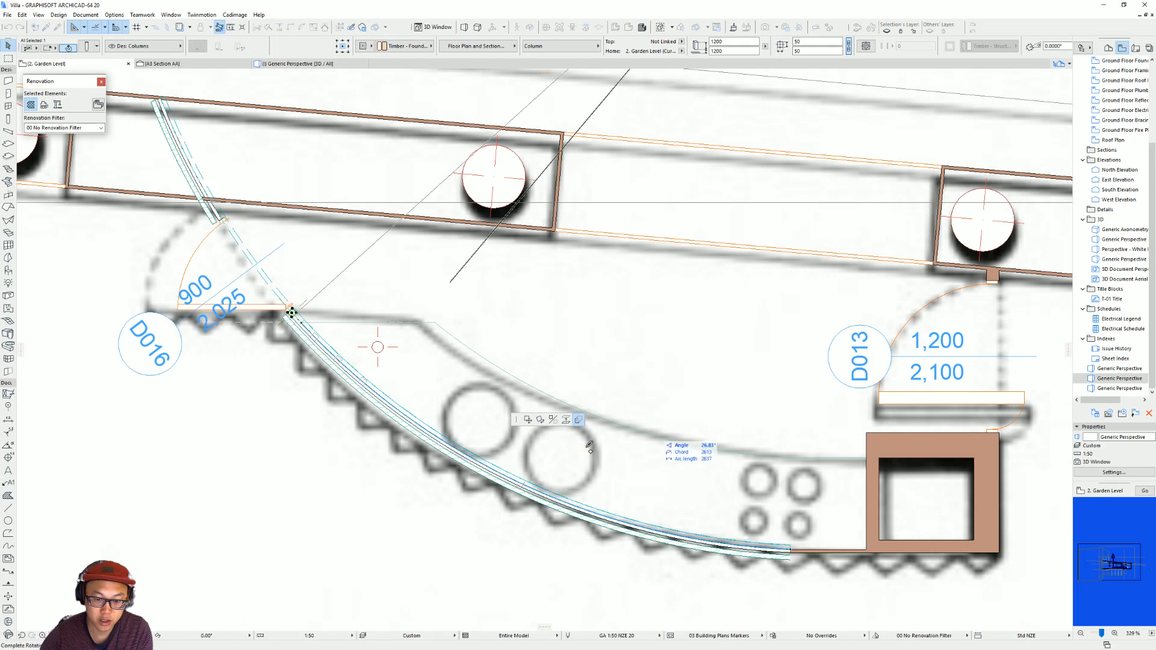
pyautogui.click(792, 550)
pyautogui.press('Escape')
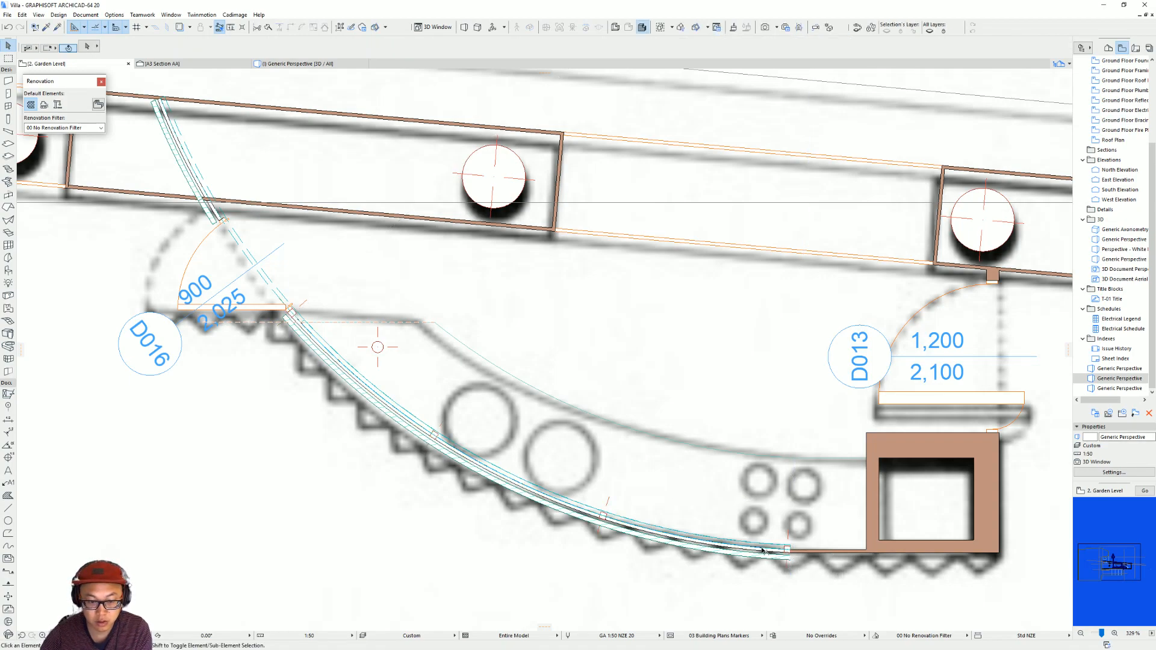
# In the 3D view, select the four timber columns, set their base offset to 0 and link their tops to First Floor with 0 offset.
pyautogui.press('F3')
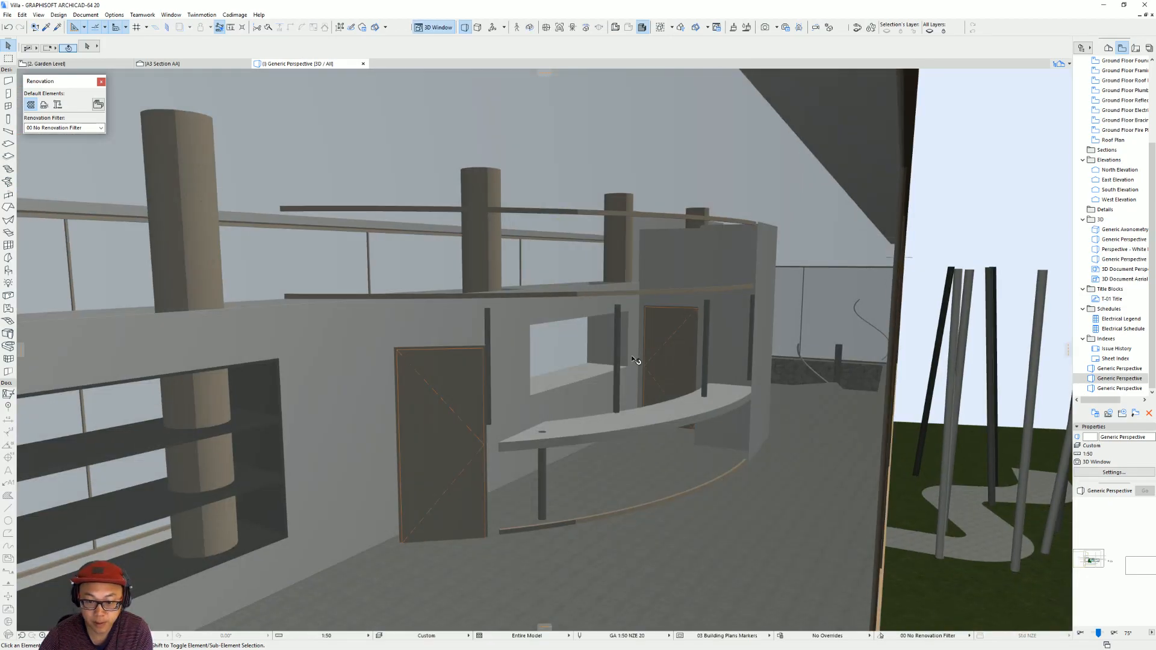
pyautogui.scroll(4, 653, 358)
pyautogui.keyDown('shift'); pyautogui.moveTo(643, 395); pyautogui.dragTo(464, 364, button='middle'); pyautogui.keyUp('shift')
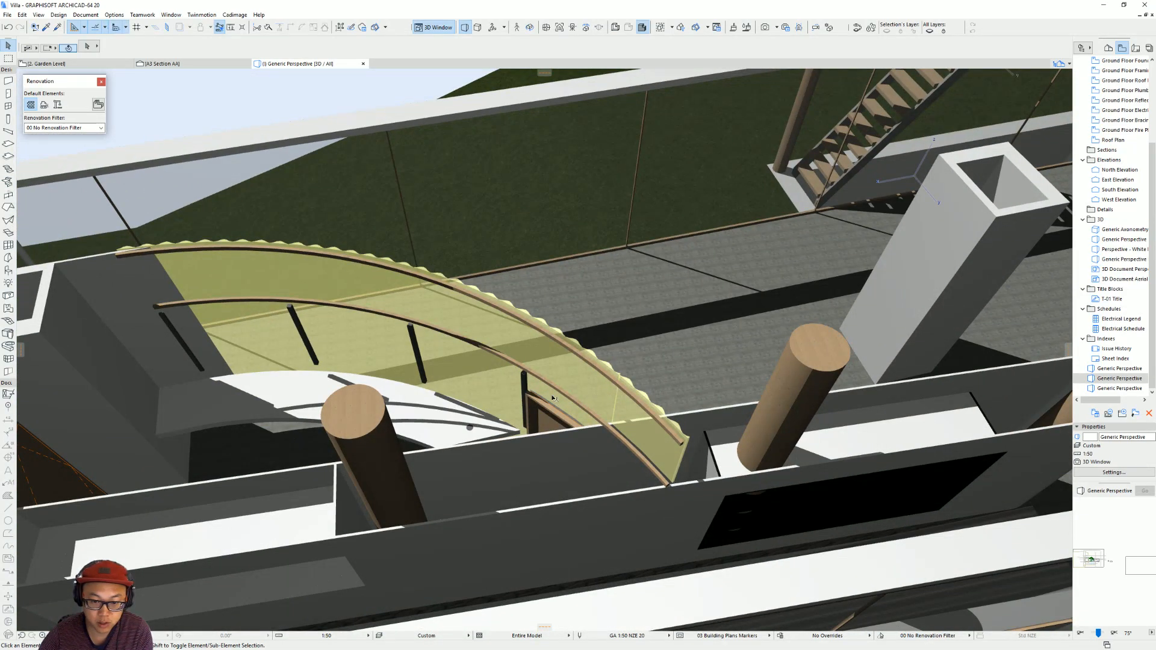
pyautogui.click(525, 382)
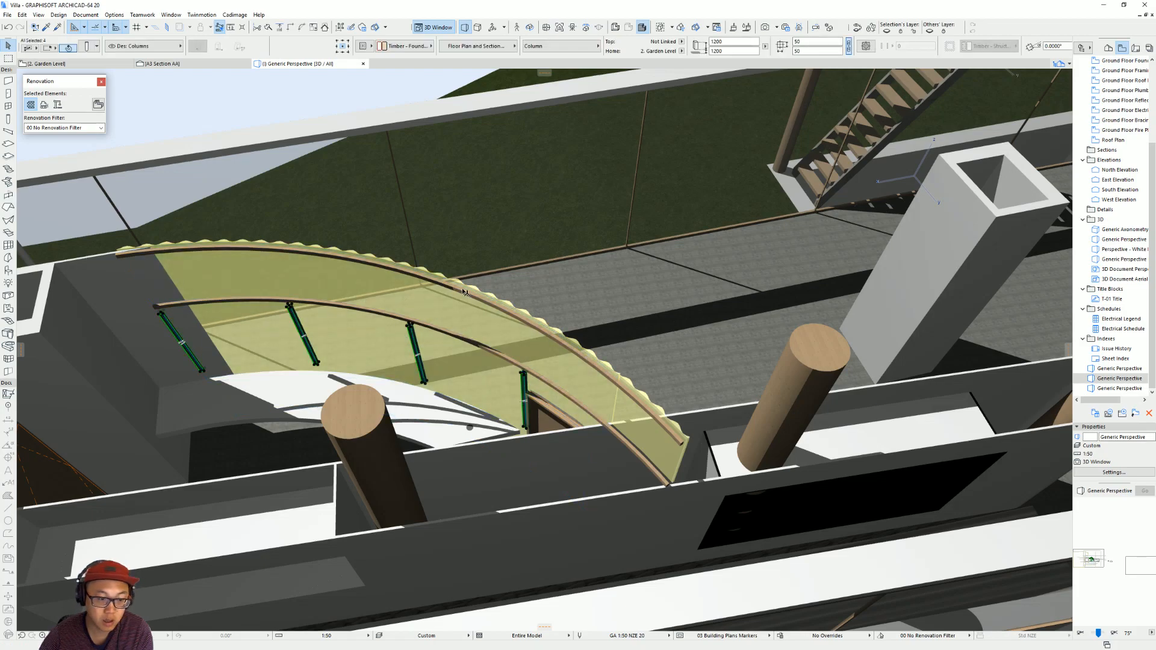
pyautogui.click(736, 51)
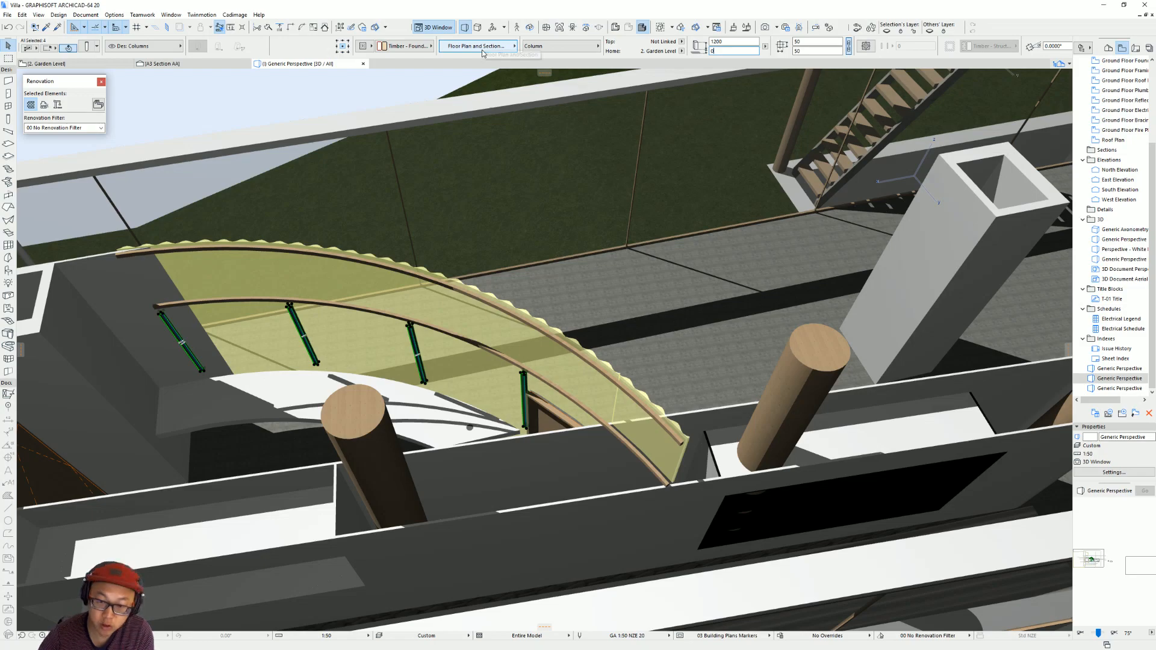
pyautogui.press('Return')
pyautogui.click(682, 41)
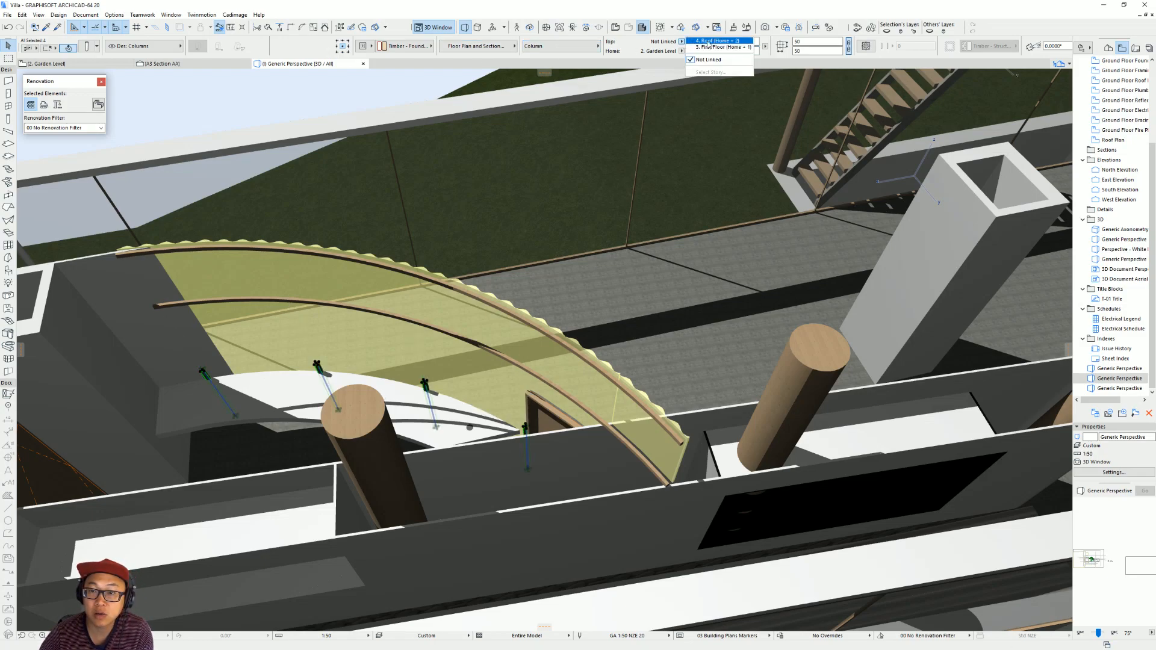
pyautogui.click(712, 47)
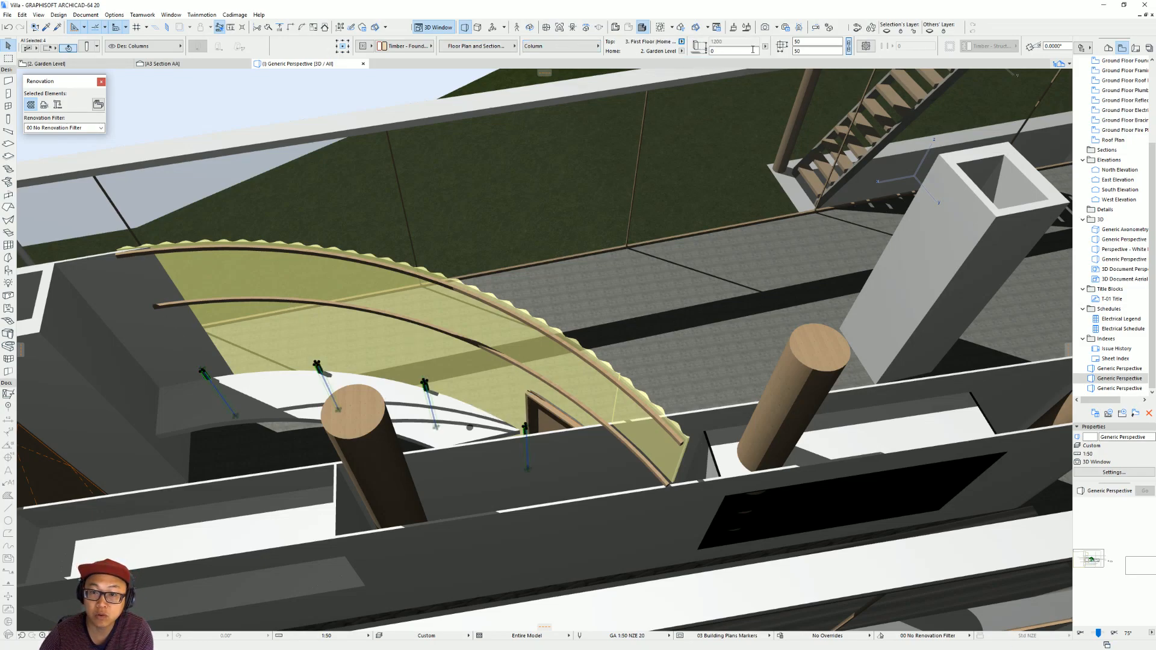
pyautogui.hotkey('ctrl', 't')
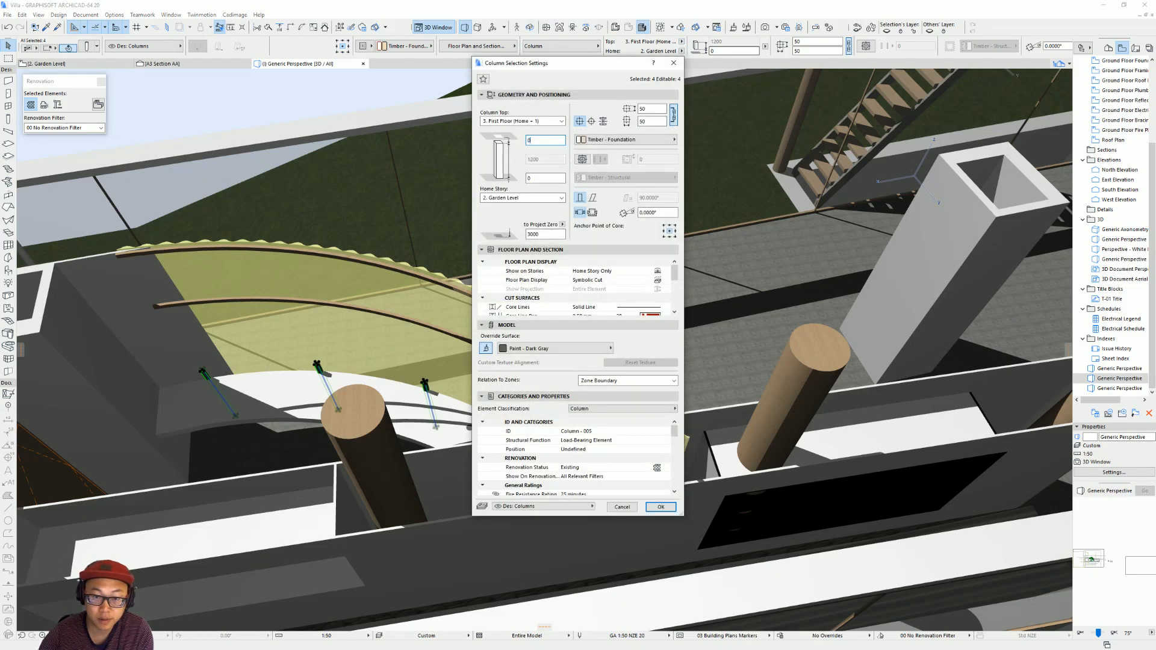
pyautogui.write('0')
pyautogui.press('Return')
# Lower the tops of the four timber columns to the uppermost curved beam, making the columns 3400 mm high.
pyautogui.keyDown('shift'); pyautogui.moveTo(579, 304); pyautogui.dragTo(609, 245, button='middle'); pyautogui.keyUp('shift')
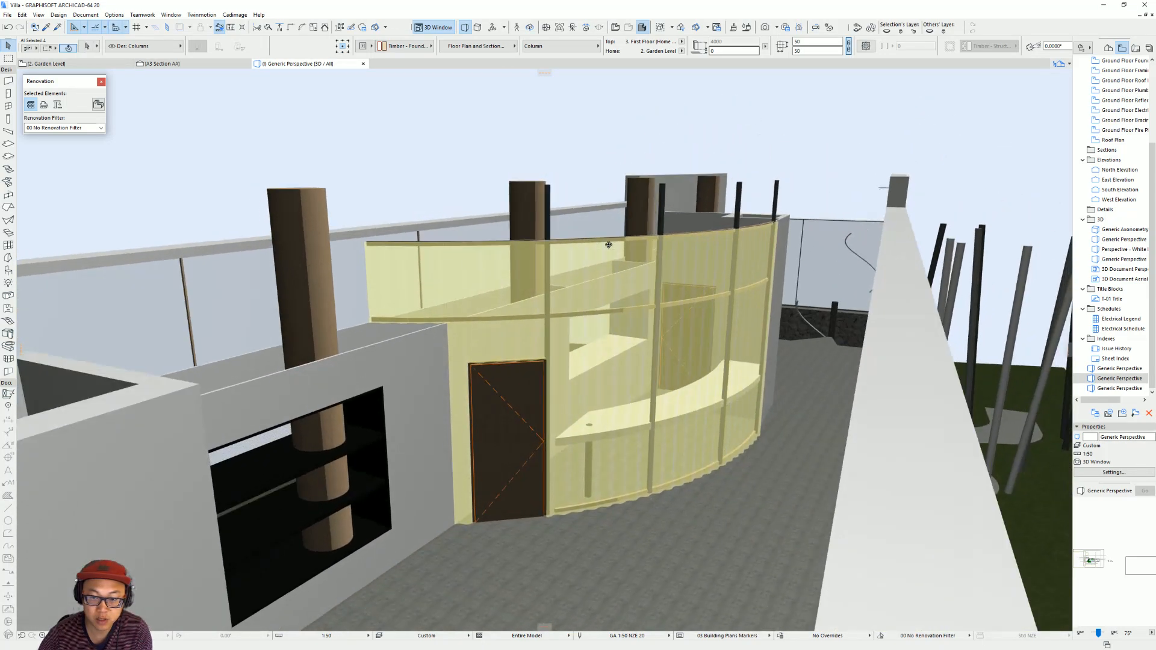
pyautogui.click(740, 182)
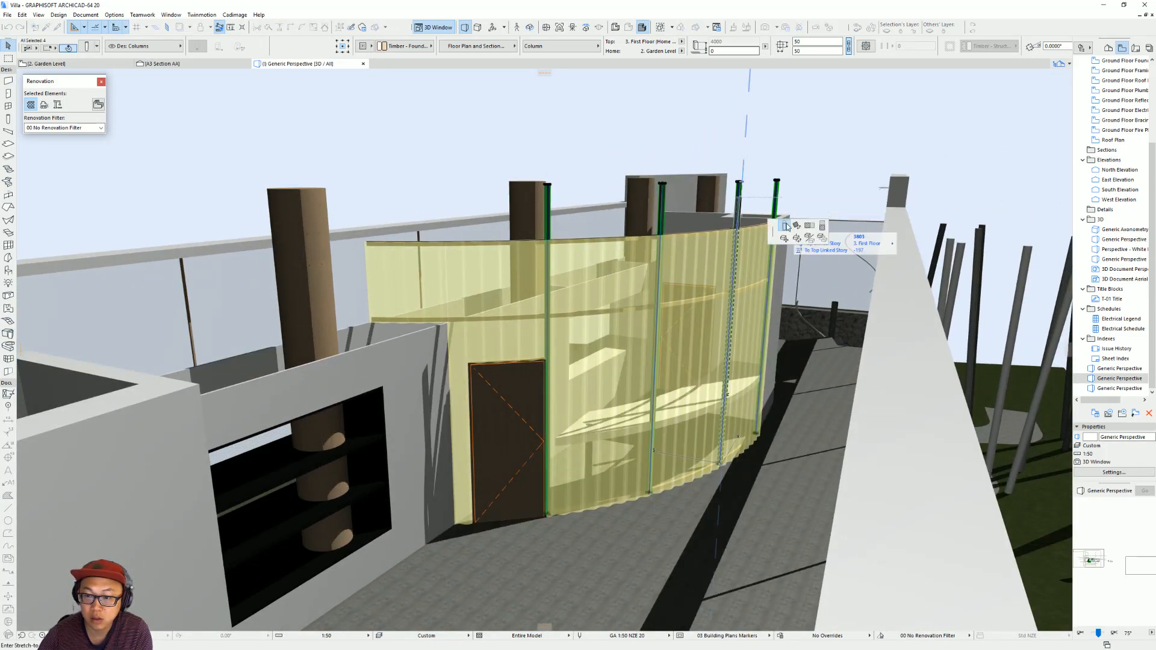
pyautogui.press('Escape')
pyautogui.keyDown('shift'); pyautogui.moveTo(692, 259); pyautogui.dragTo(675, 232, button='middle'); pyautogui.keyUp('shift')
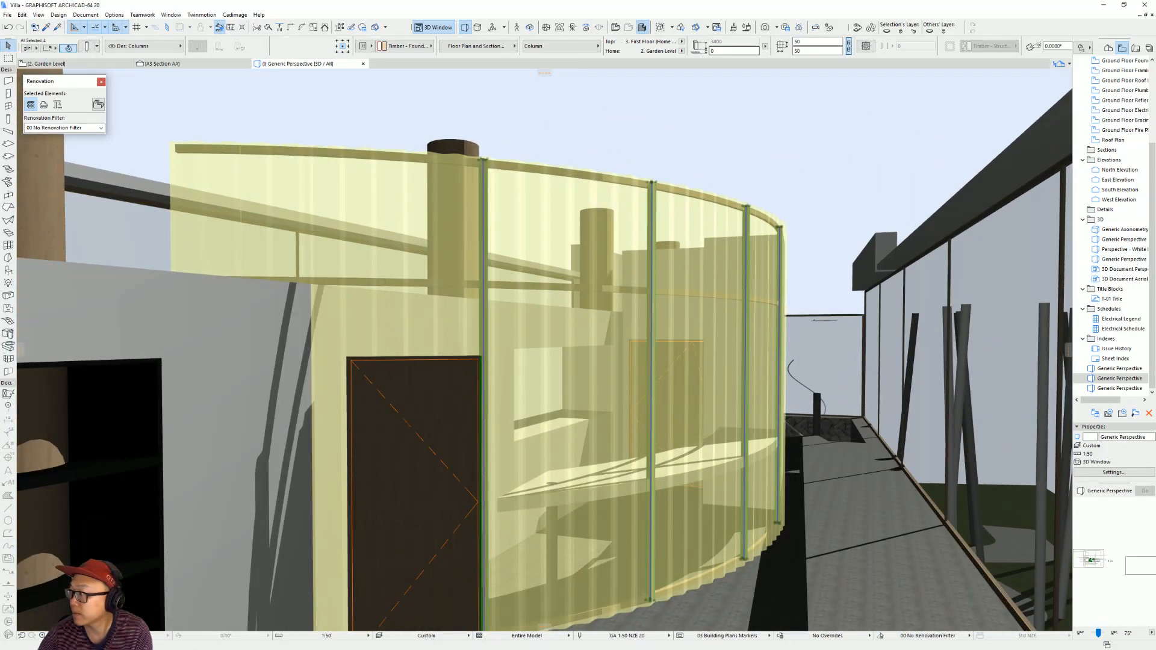
# Compare the curved corrugated wall and its new timber columns with the reference photo.
pyautogui.hotkey('alt', 'Tab')
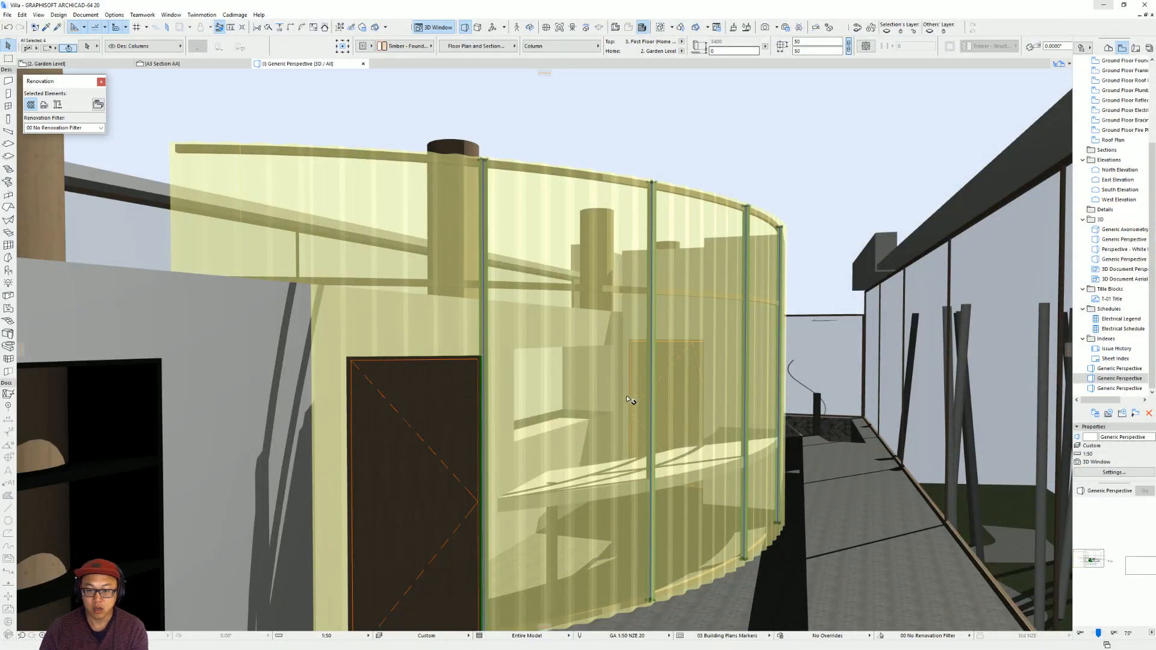
pyautogui.scroll(-4, 650, 395)
pyautogui.keyDown('shift'); pyautogui.moveTo(653, 385); pyautogui.dragTo(666, 433, button='middle'); pyautogui.keyUp('shift')
pyautogui.scroll(-1, 666, 434)
pyautogui.scroll(3, 630, 534)
pyautogui.keyDown('shift'); pyautogui.moveTo(630, 536); pyautogui.dragTo(698, 547, button='middle'); pyautogui.keyUp('shift')
# In the Garden Level plan, move the door-side timber column inward to line up with the curved beam.
pyautogui.press('F2')
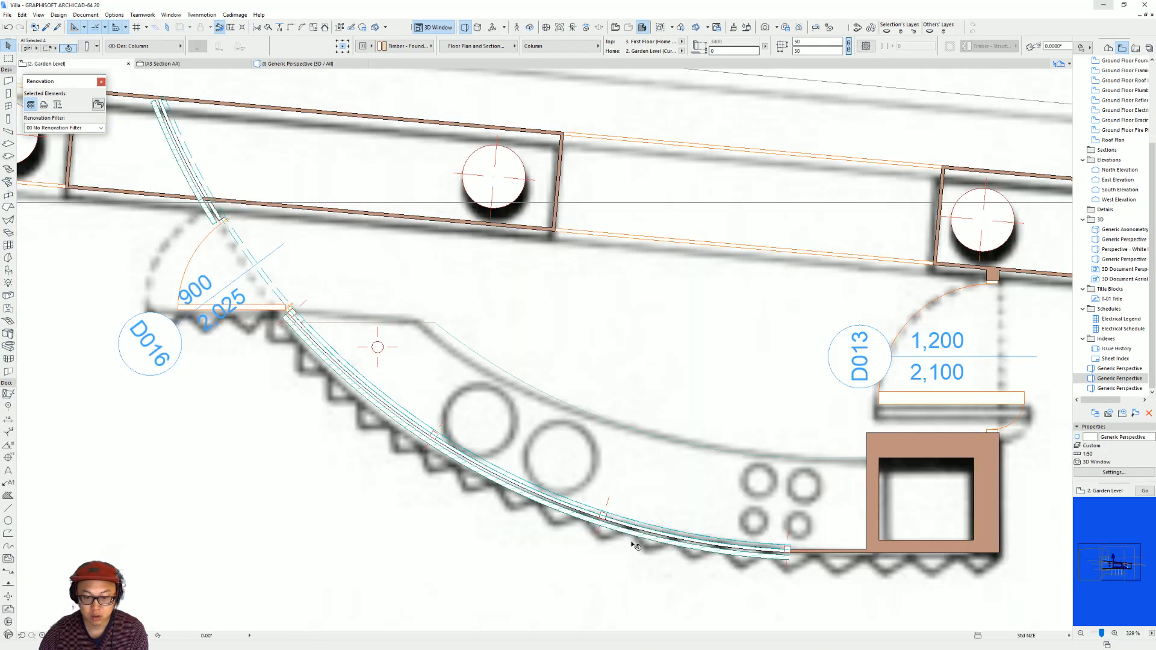
pyautogui.press('Escape')
pyautogui.scroll(5, 452, 469)
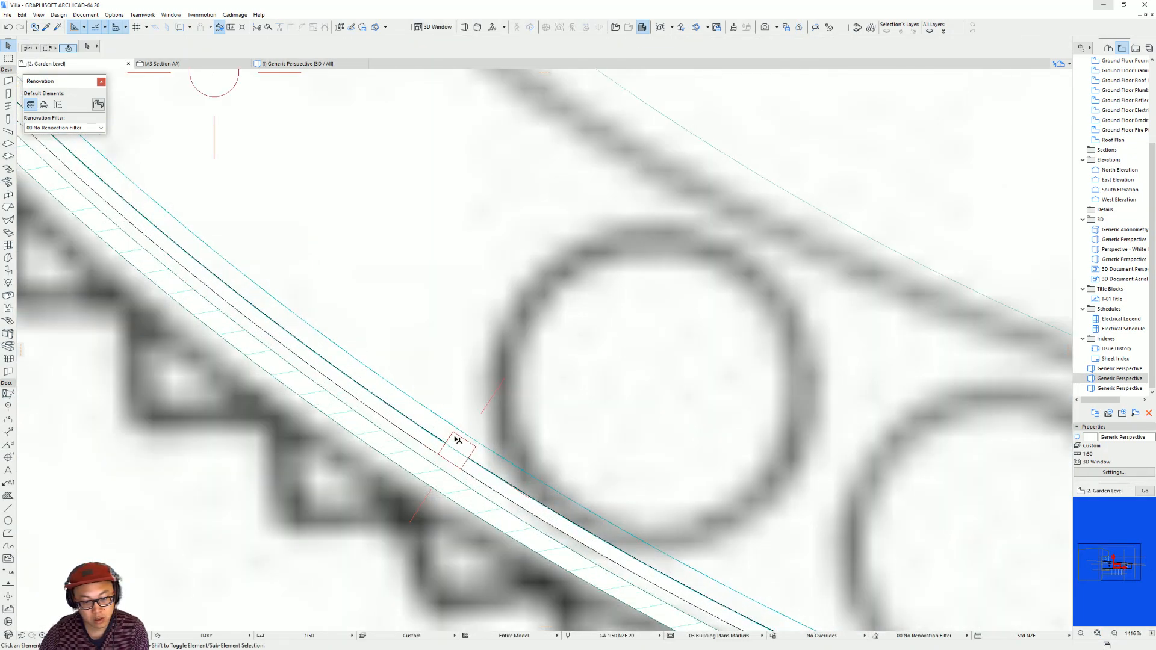
pyautogui.click(454, 443)
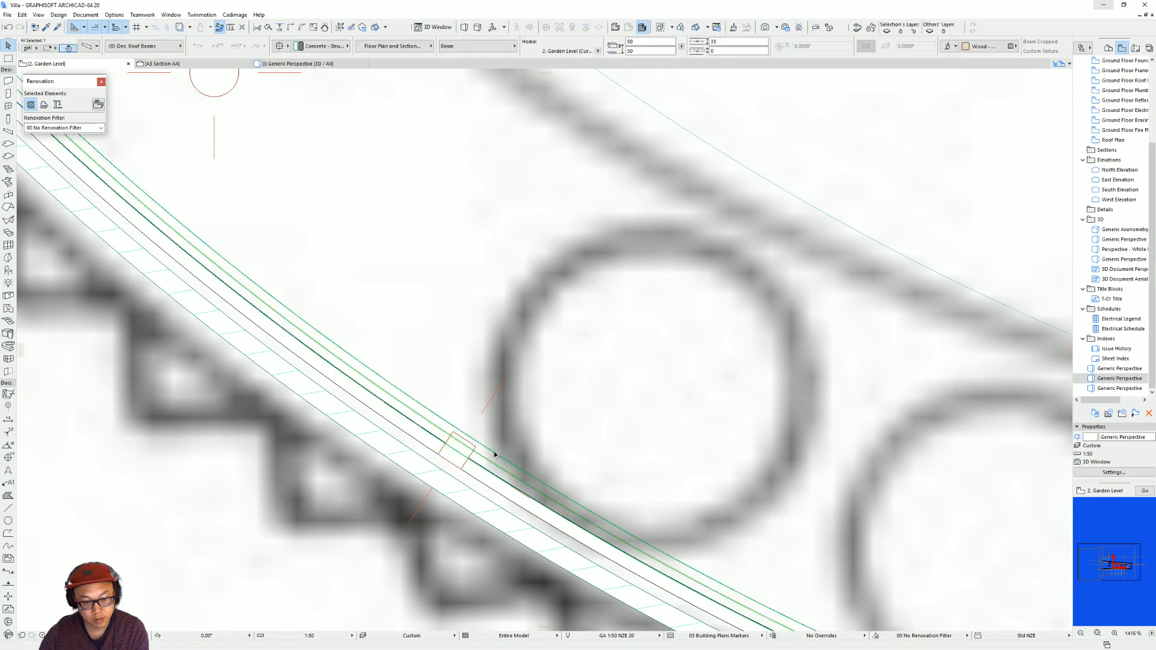
pyautogui.scroll(-3, 458, 444)
pyautogui.scroll(5, 209, 282)
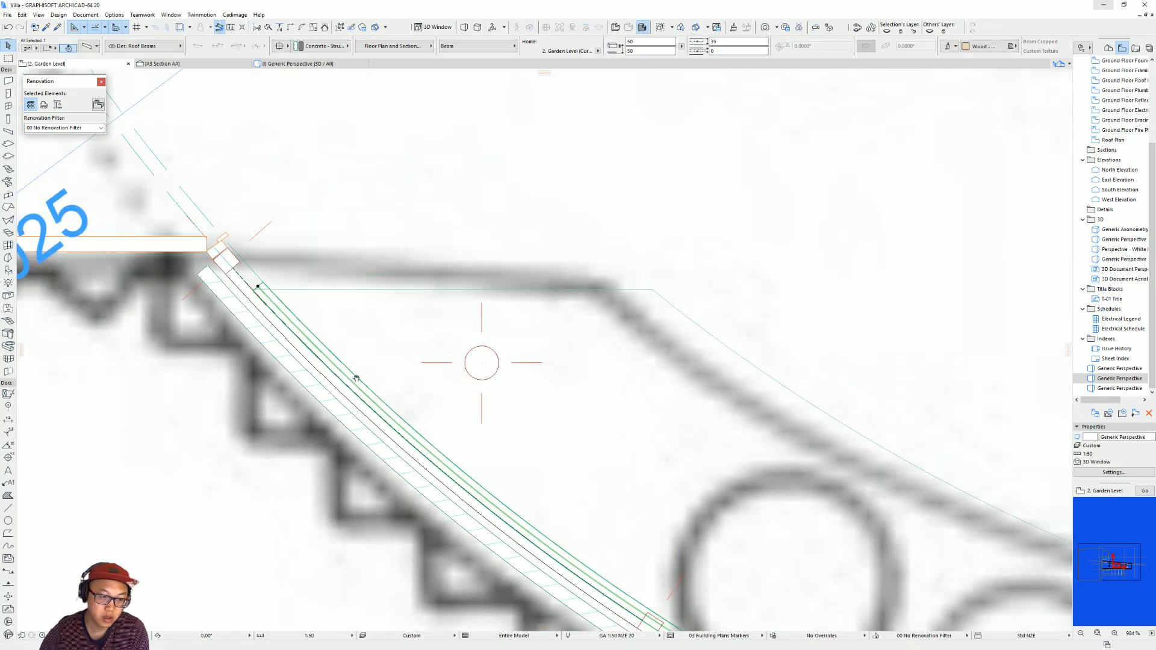
pyautogui.click(142, 226)
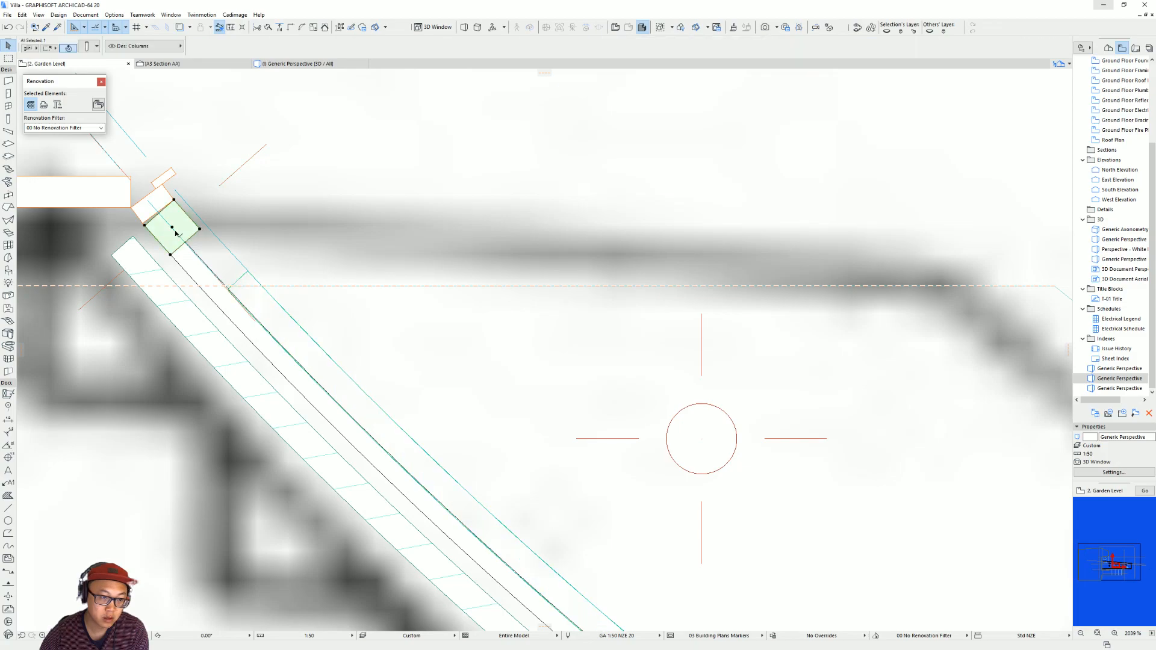
pyautogui.click(160, 215)
pyautogui.scroll(-6, 476, 339)
pyautogui.moveTo(687, 581); pyautogui.dragTo(560, 492, button='middle')
pyautogui.press('Escape')
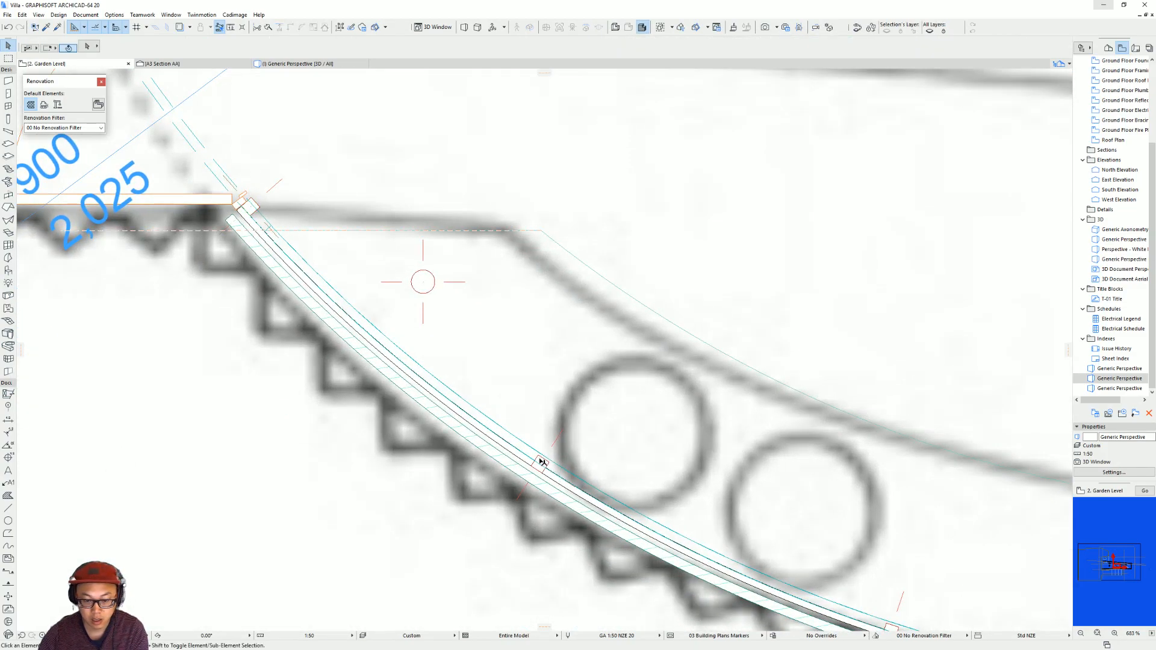
# Move the two intermediate timber columns inward to line up with the curved beam.
pyautogui.click(541, 464)
pyautogui.click(540, 466)
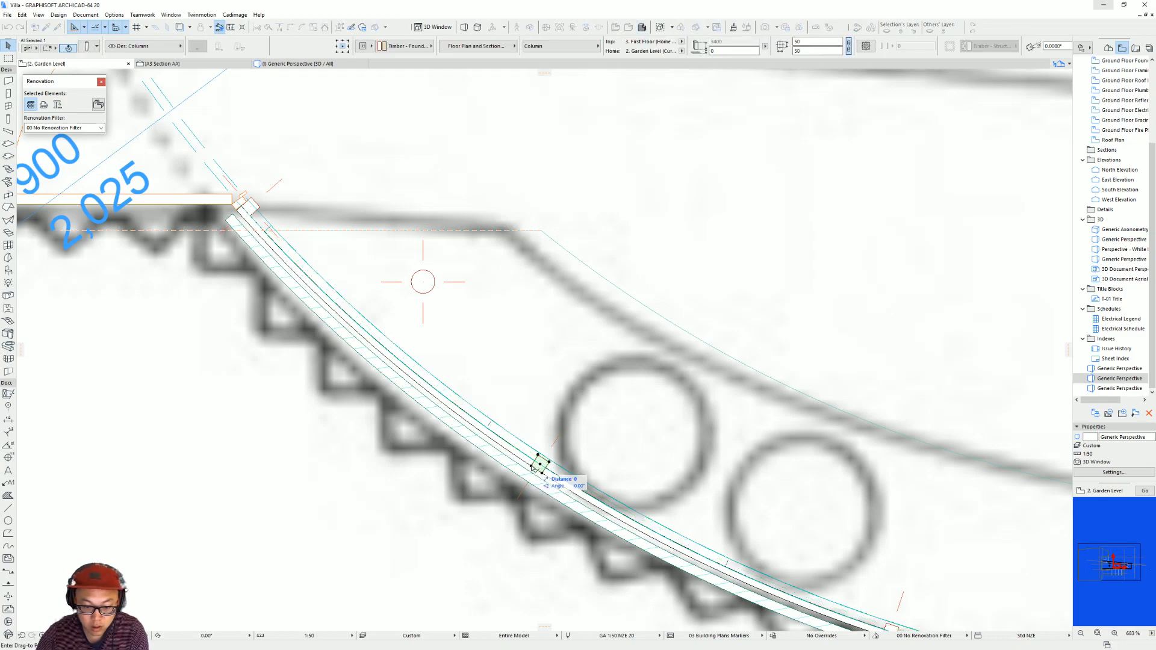
pyautogui.moveTo(542, 461); pyautogui.dragTo(297, 362, button='middle')
pyautogui.scroll(3, 644, 541)
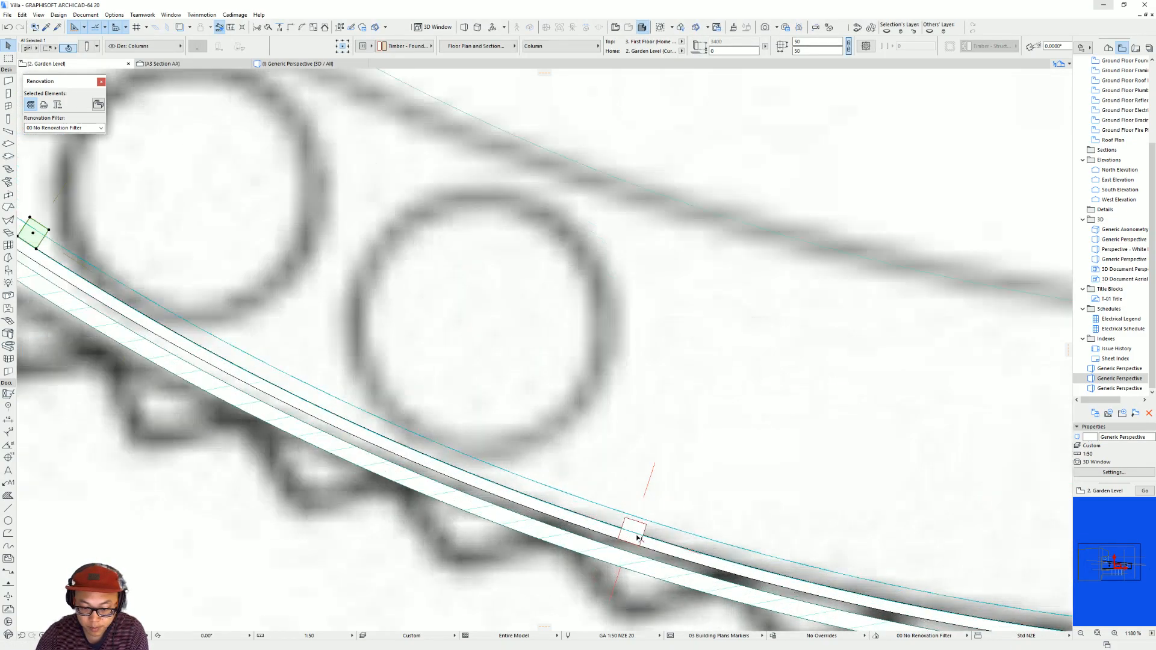
pyautogui.hotkey('ctrl', 'd')
pyautogui.click(617, 539)
pyautogui.click(622, 529)
# Move the last timber column, at the straight wall end of the curve, inward to line up with the curved beam.
pyautogui.scroll(-2, 620, 478)
pyautogui.moveTo(620, 478); pyautogui.dragTo(285, 392, button='middle')
pyautogui.click(751, 510)
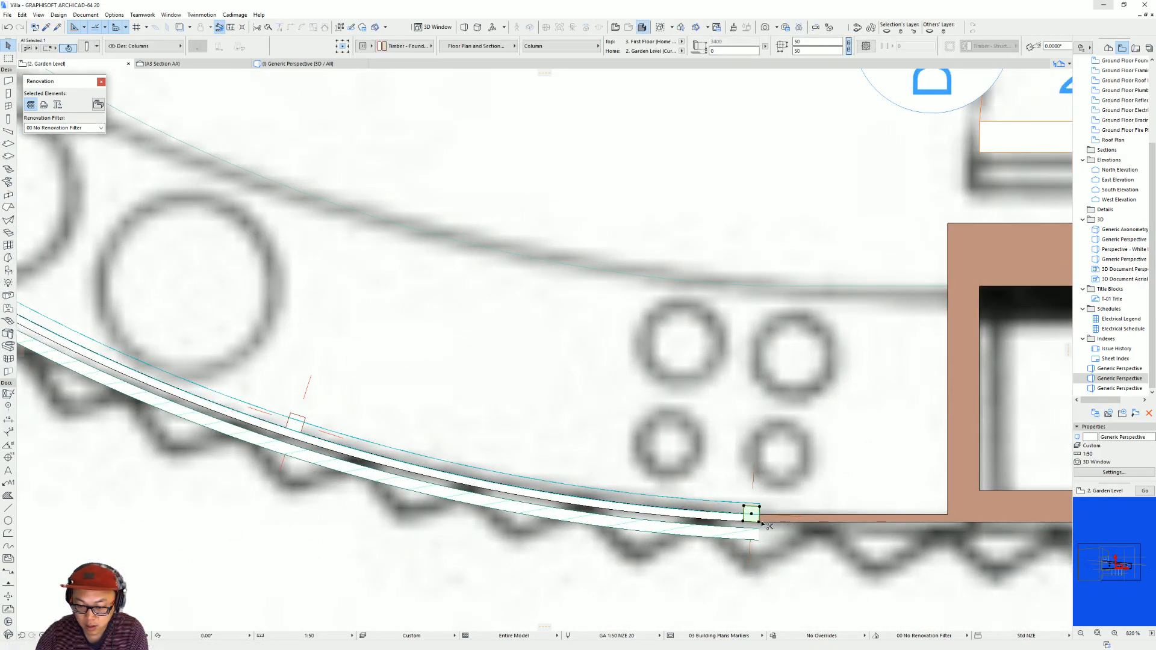
pyautogui.click(758, 516)
pyautogui.click(761, 517)
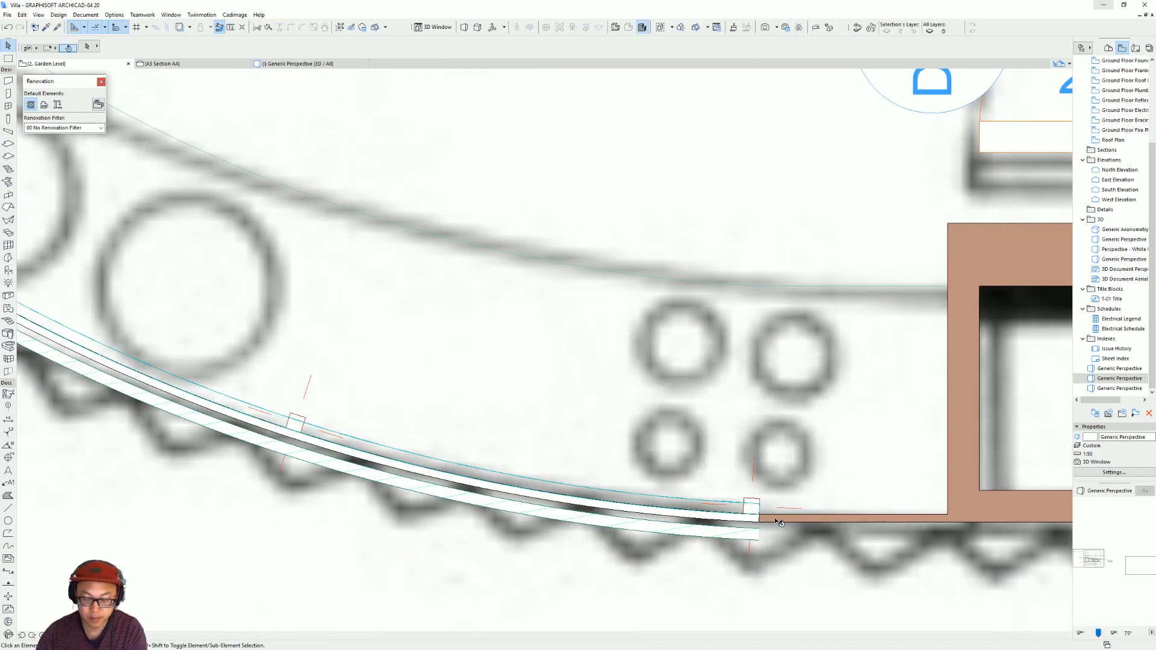
# Check the shifted columns in the 3D view and select the corrugated curved wall covering.
pyautogui.press('F3')
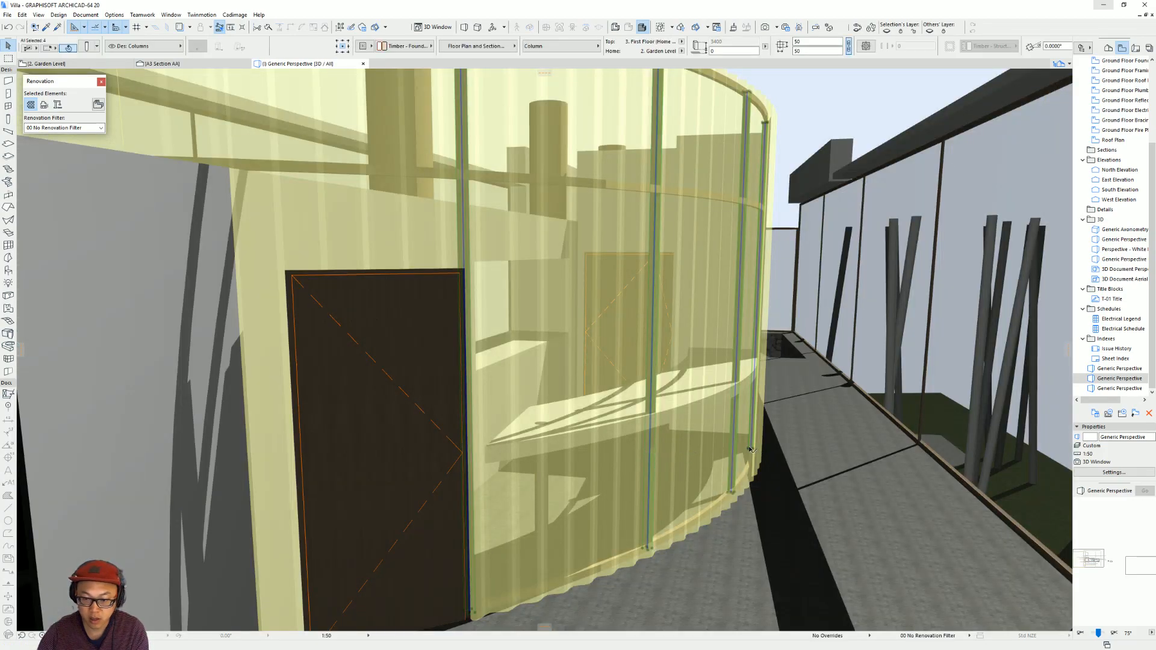
pyautogui.press('Escape')
pyautogui.scroll(-5, 741, 451)
pyautogui.scroll(2, 773, 411)
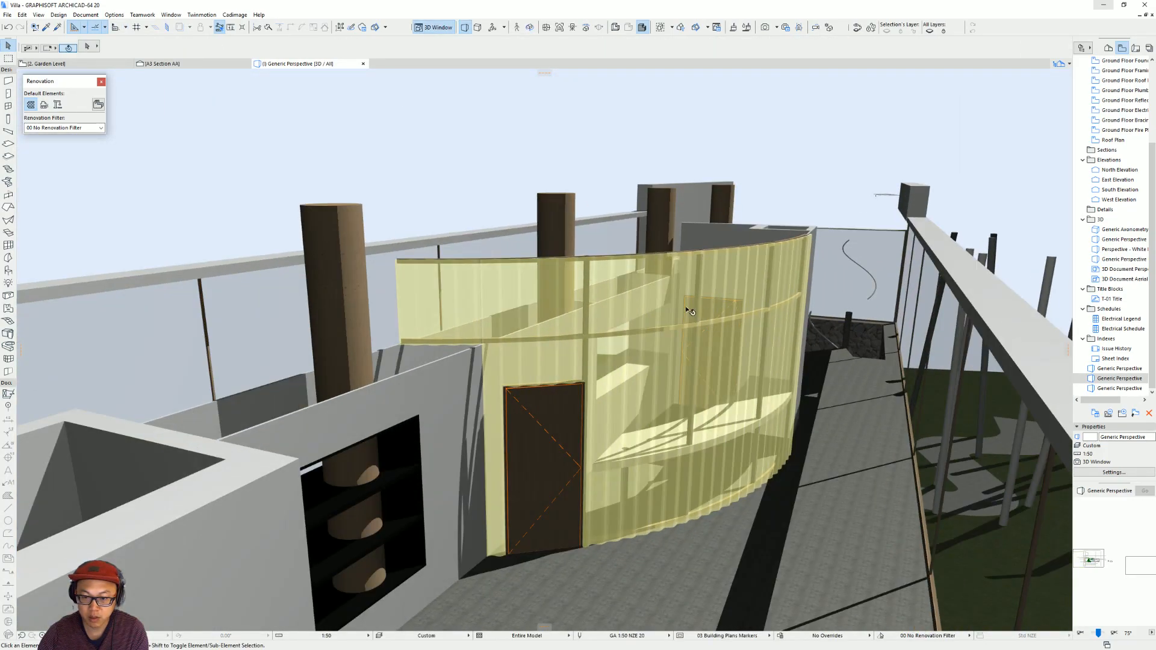
pyautogui.keyDown('shift'); pyautogui.moveTo(767, 395); pyautogui.dragTo(761, 346, button='middle'); pyautogui.keyUp('shift')
pyautogui.click(732, 308)
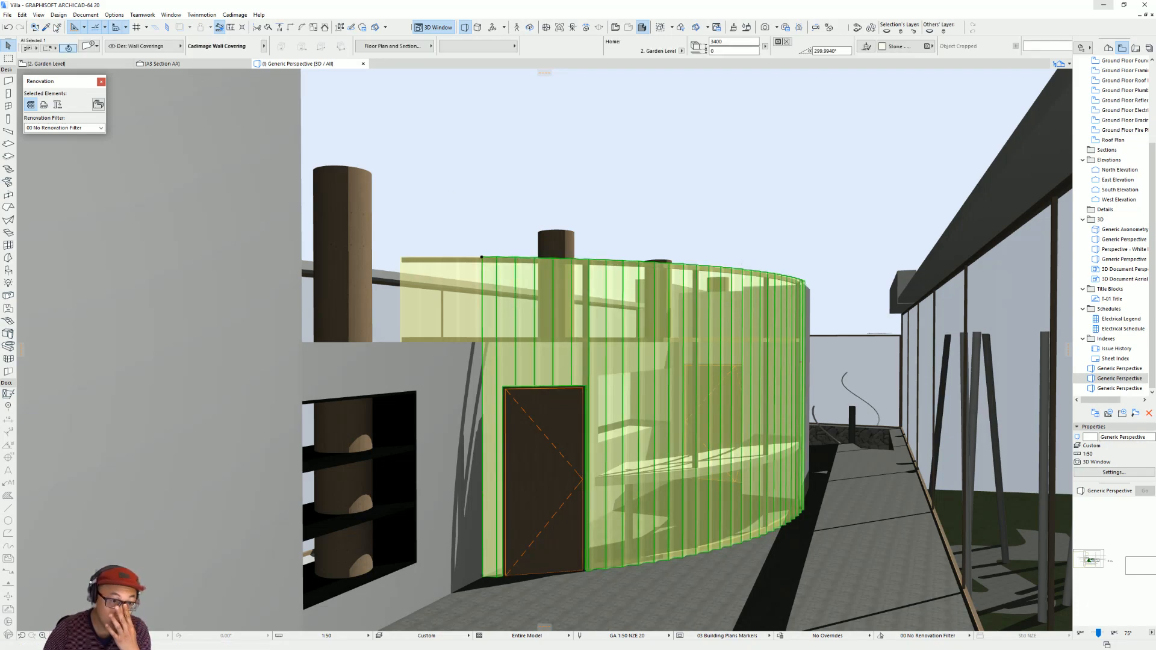
# Open the surface attribute settings and choose the Glass - Lamp surface for editing.
pyautogui.click(114, 15)
pyautogui.moveTo(125, 25)
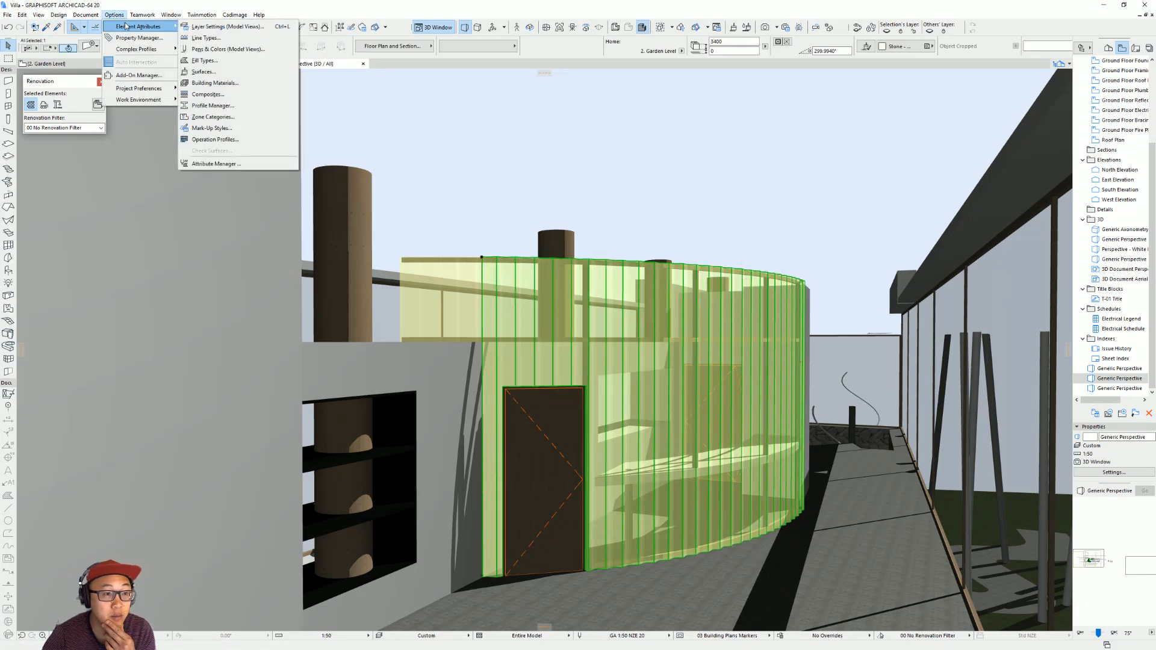
pyautogui.click(205, 71)
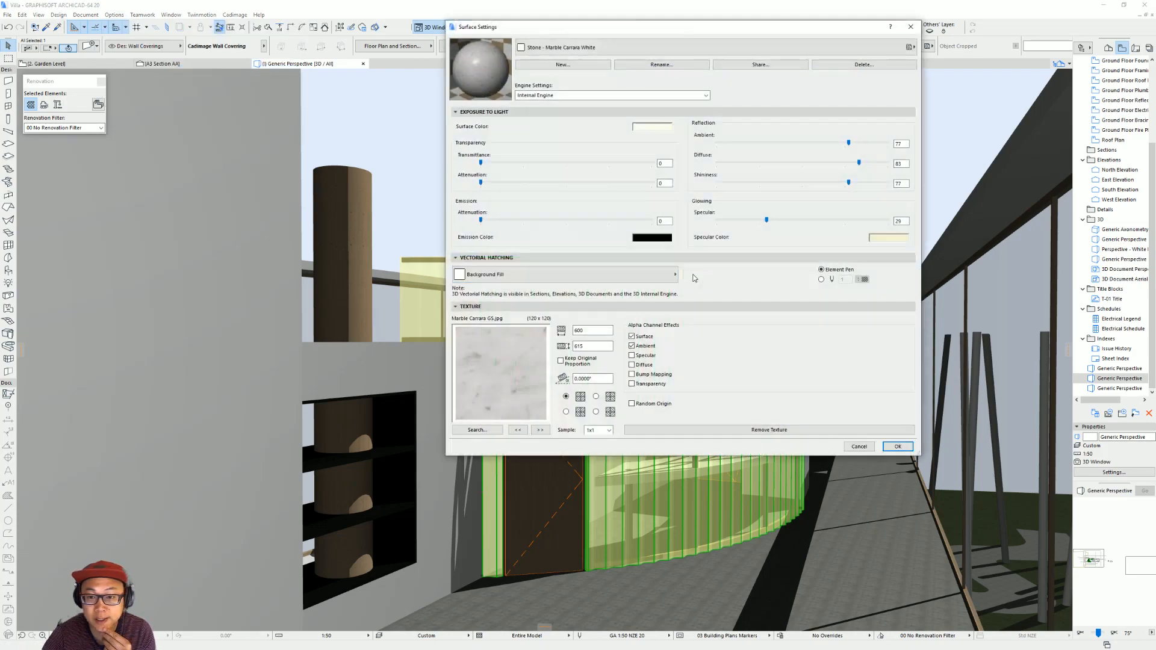
pyautogui.click(648, 45)
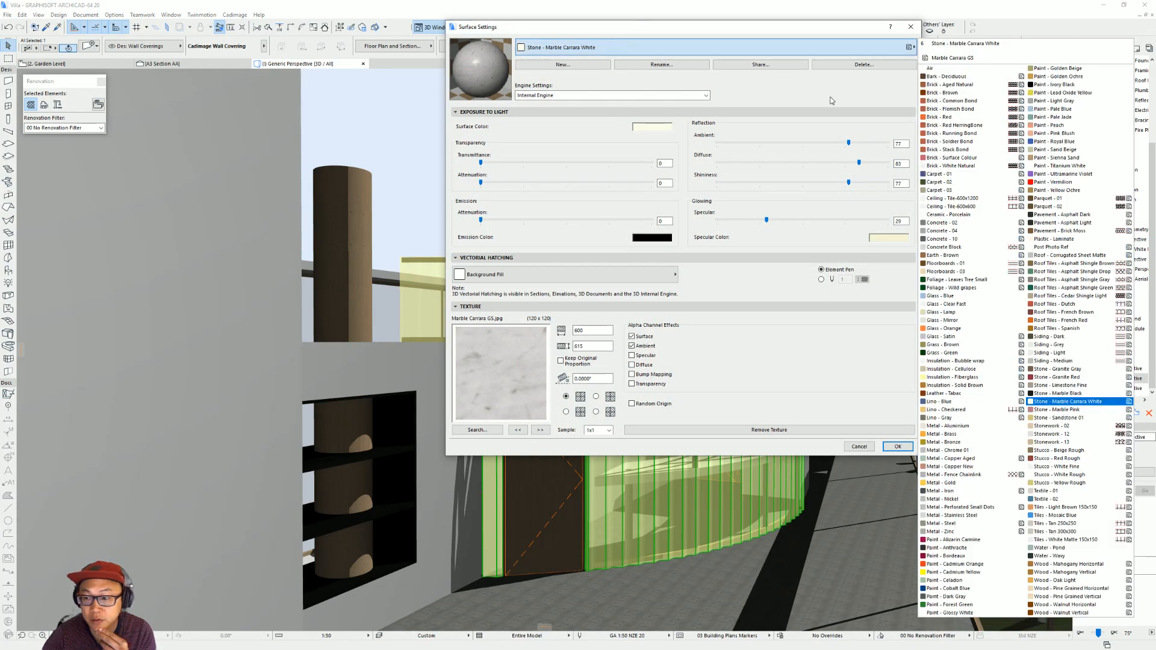
pyautogui.click(964, 312)
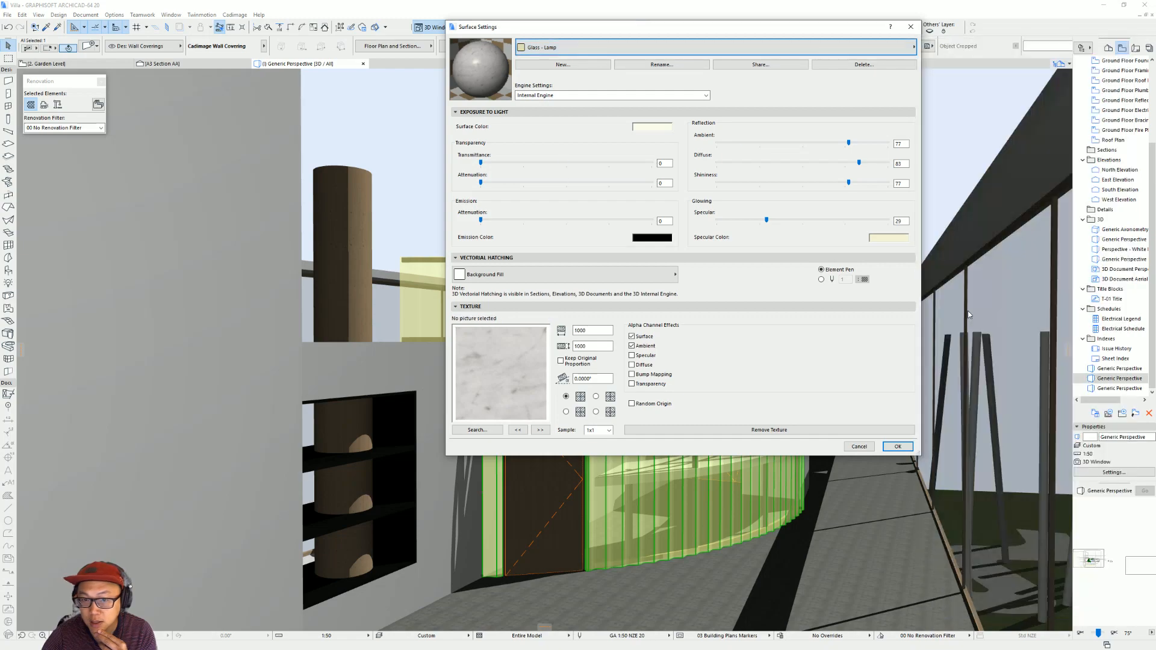
# Duplicate the Glass - Lamp surface as Glass - Lamp (2) and reduce the copy's transmittance.
pyautogui.click(602, 65)
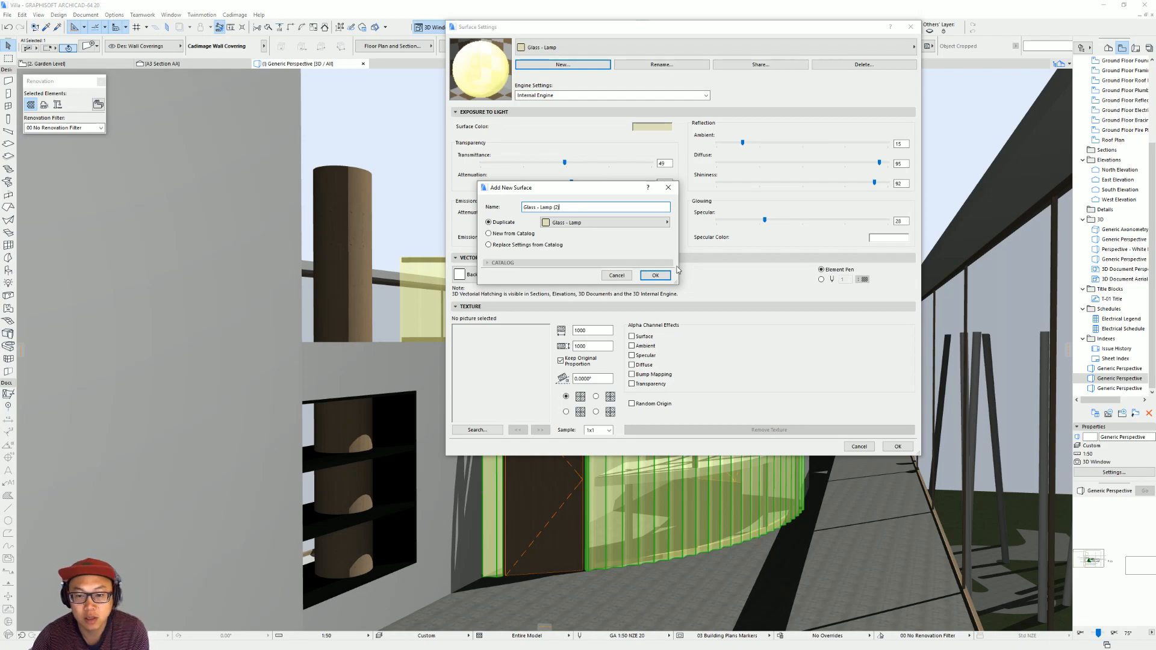
pyautogui.click(658, 275)
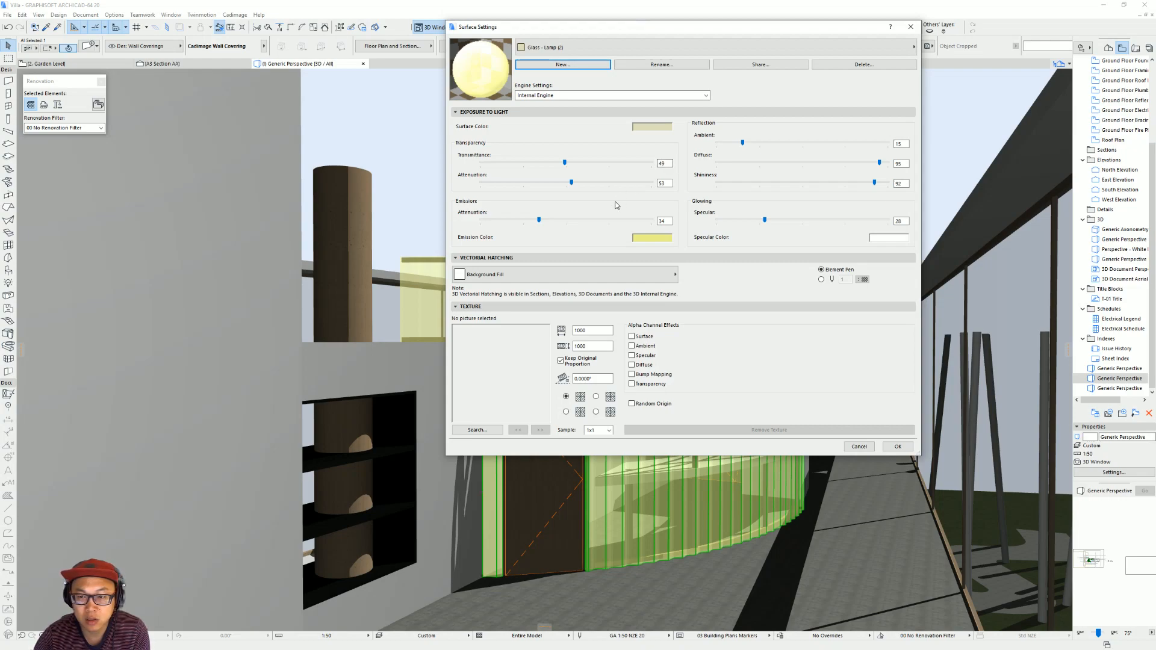
pyautogui.click(571, 164)
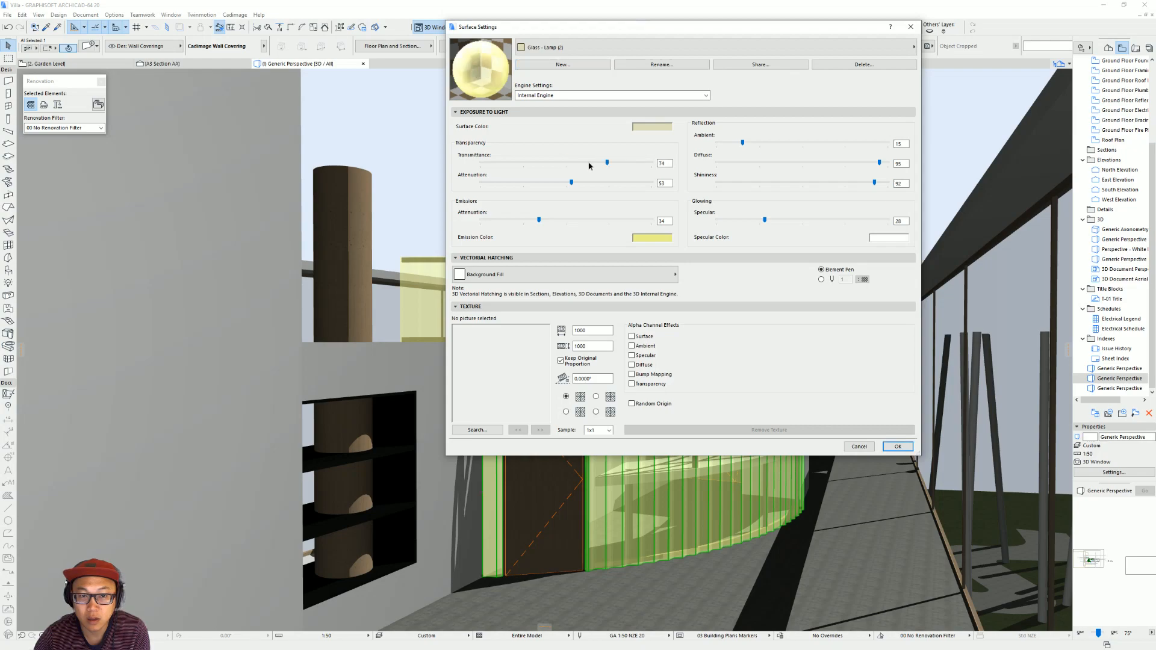
pyautogui.click(616, 168)
pyautogui.click(526, 164)
pyautogui.click(527, 165)
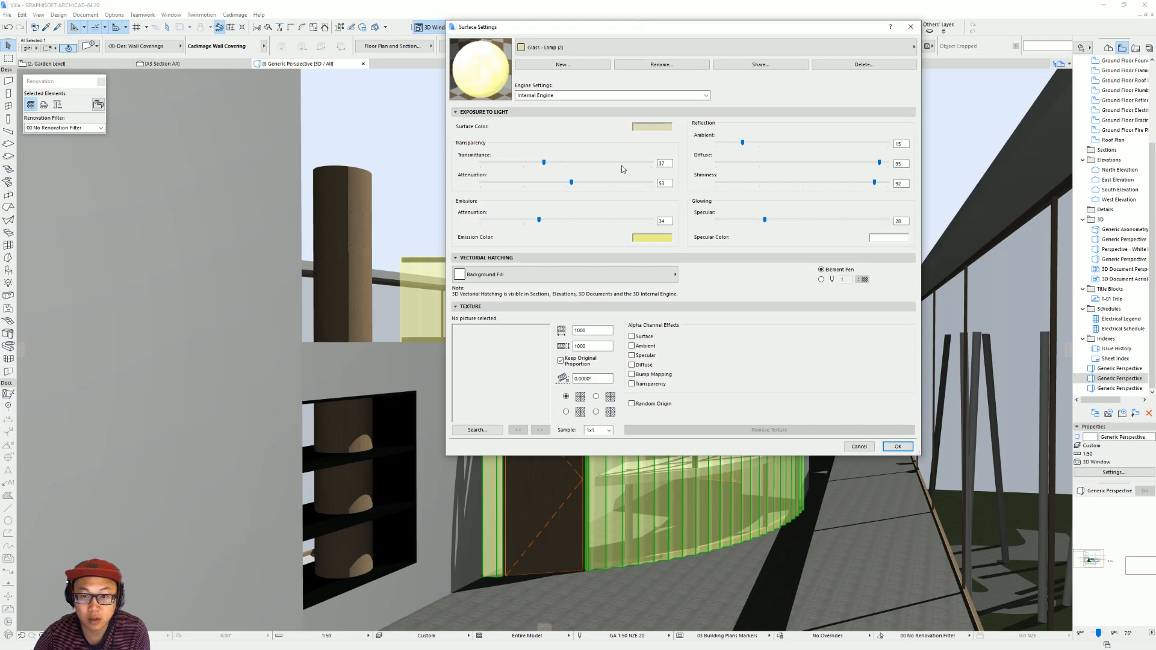
pyautogui.press('Return')
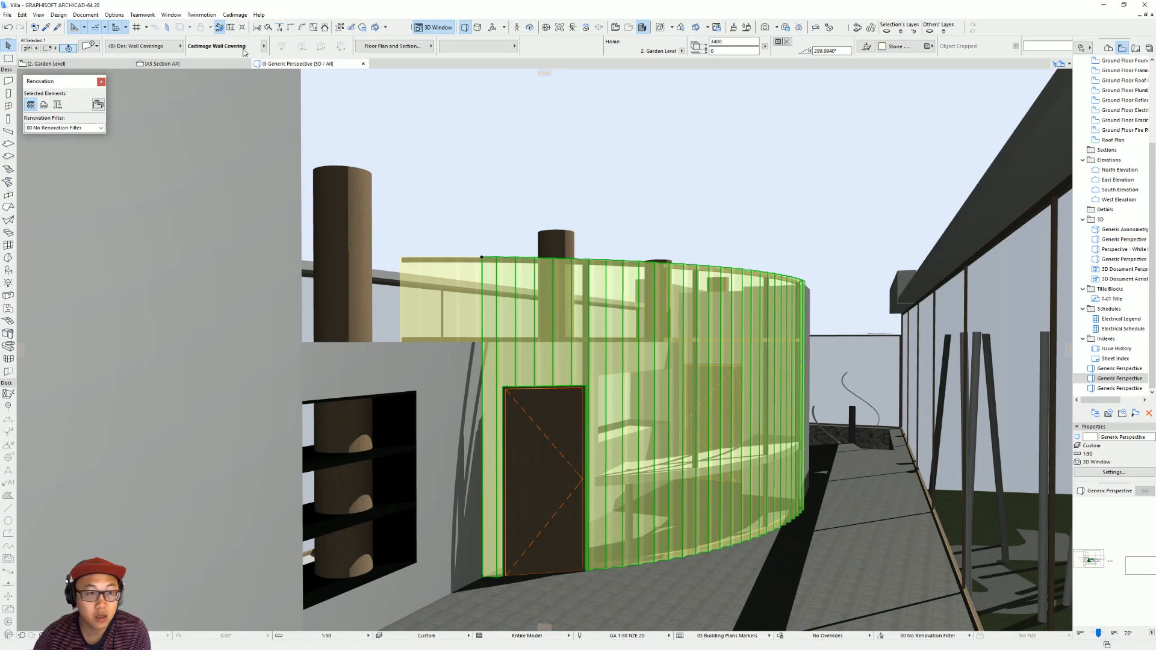
# Assign the Glass - Lamp (2) surface to the curved wall covering's cladding and inspect the wall in 3D.
pyautogui.doubleClick(711, 260)
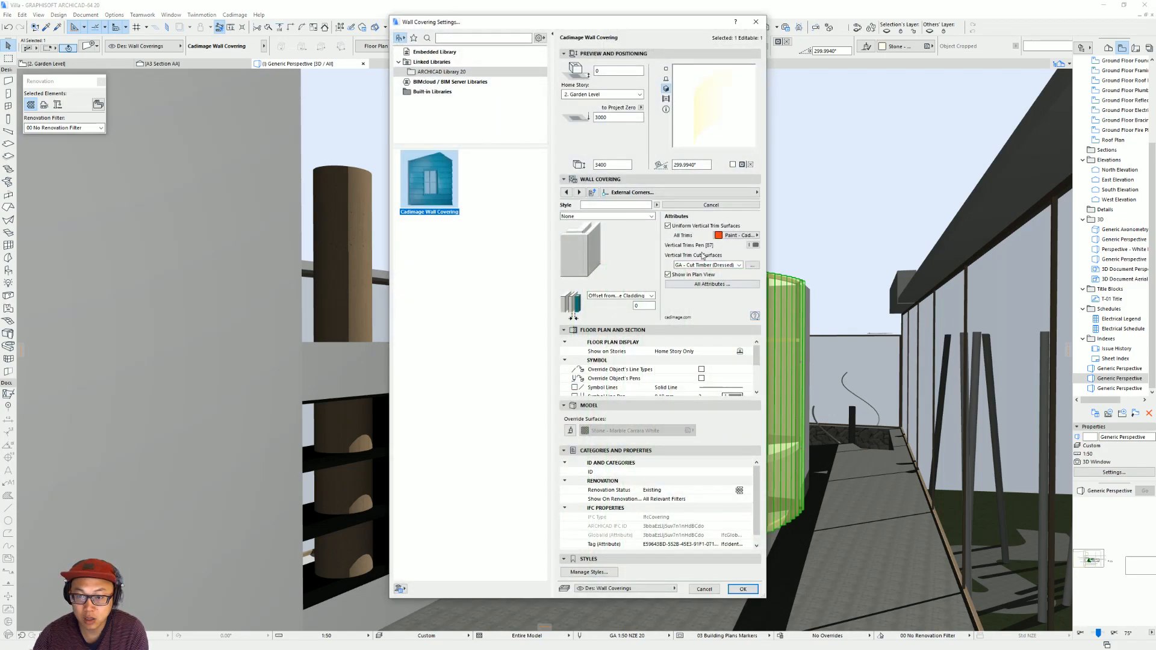
pyautogui.click(668, 193)
pyautogui.click(810, 205)
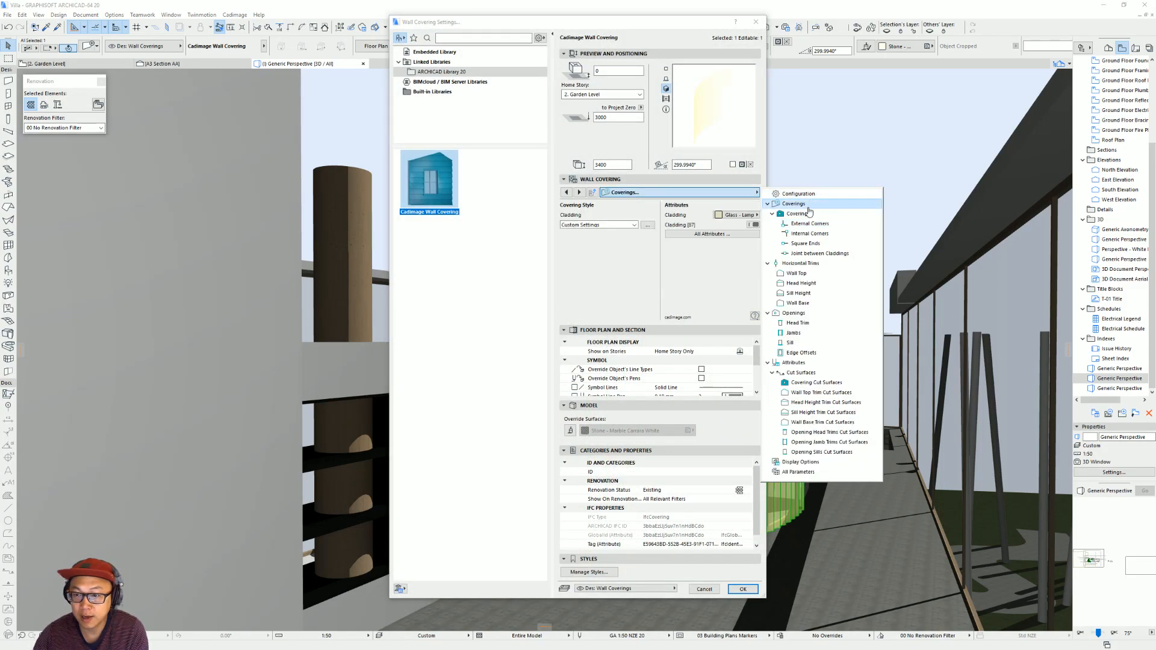
pyautogui.click(746, 216)
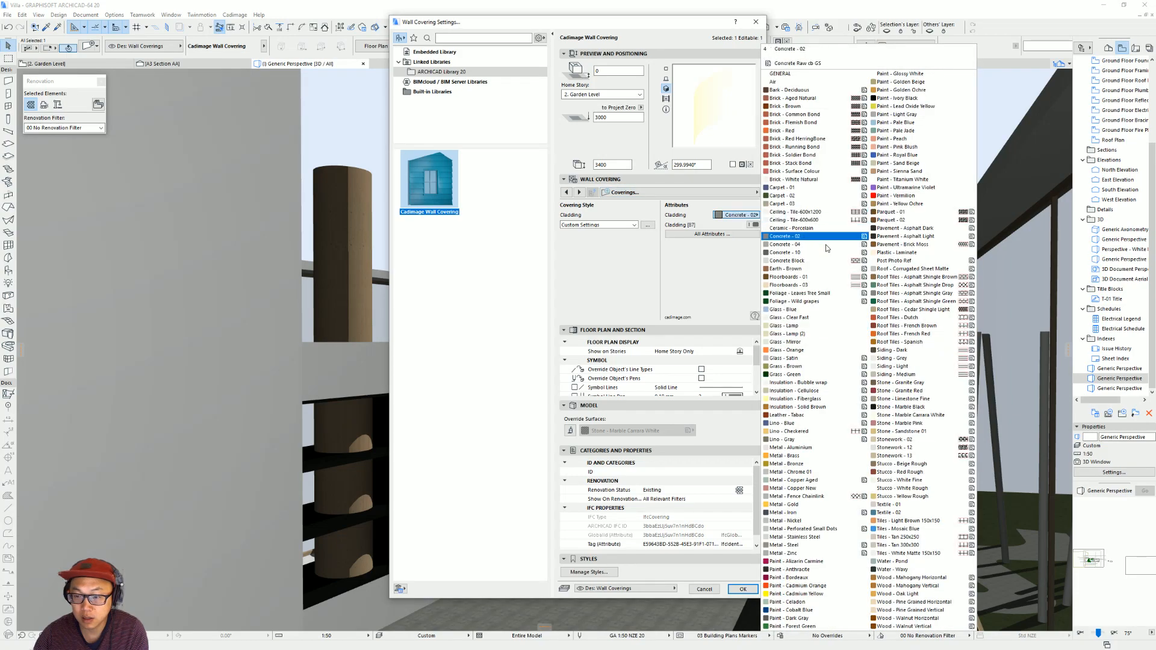
pyautogui.click(815, 337)
pyautogui.press('Return')
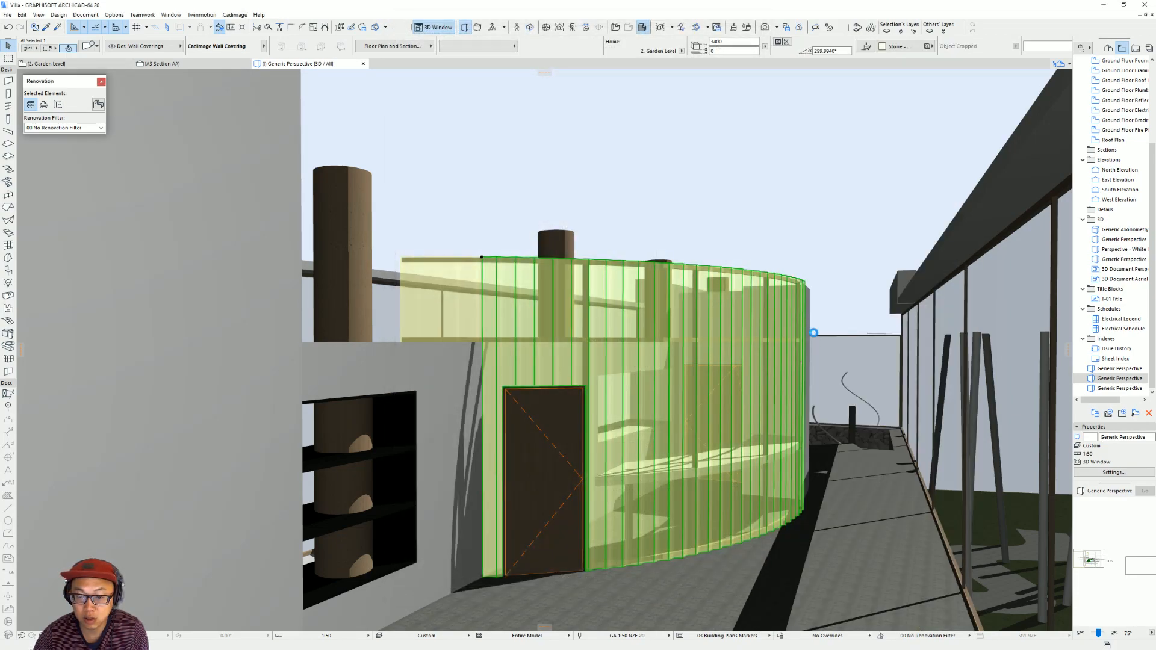
pyautogui.press('Escape')
pyautogui.scroll(5, 741, 412)
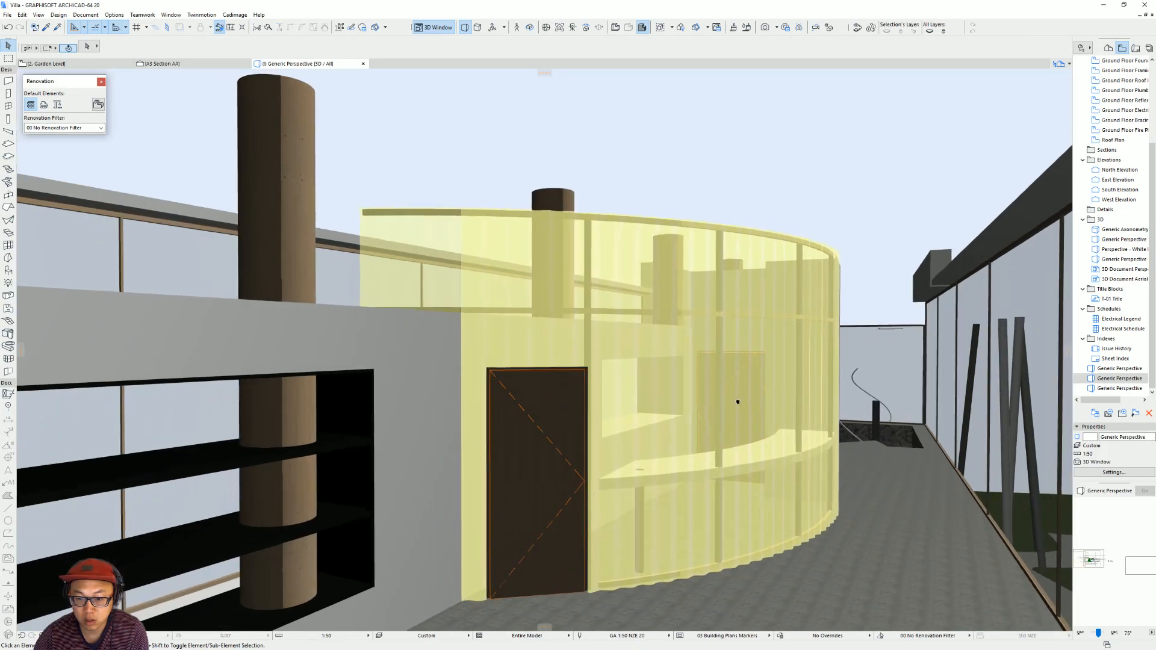
pyautogui.keyDown('shift'); pyautogui.moveTo(761, 348); pyautogui.dragTo(681, 379, button='middle'); pyautogui.keyUp('shift')
pyautogui.moveTo(795, 312); pyautogui.dragTo(526, 328, button='middle')
pyautogui.scroll(3, 452, 369)
pyautogui.scroll(-3, 526, 328)
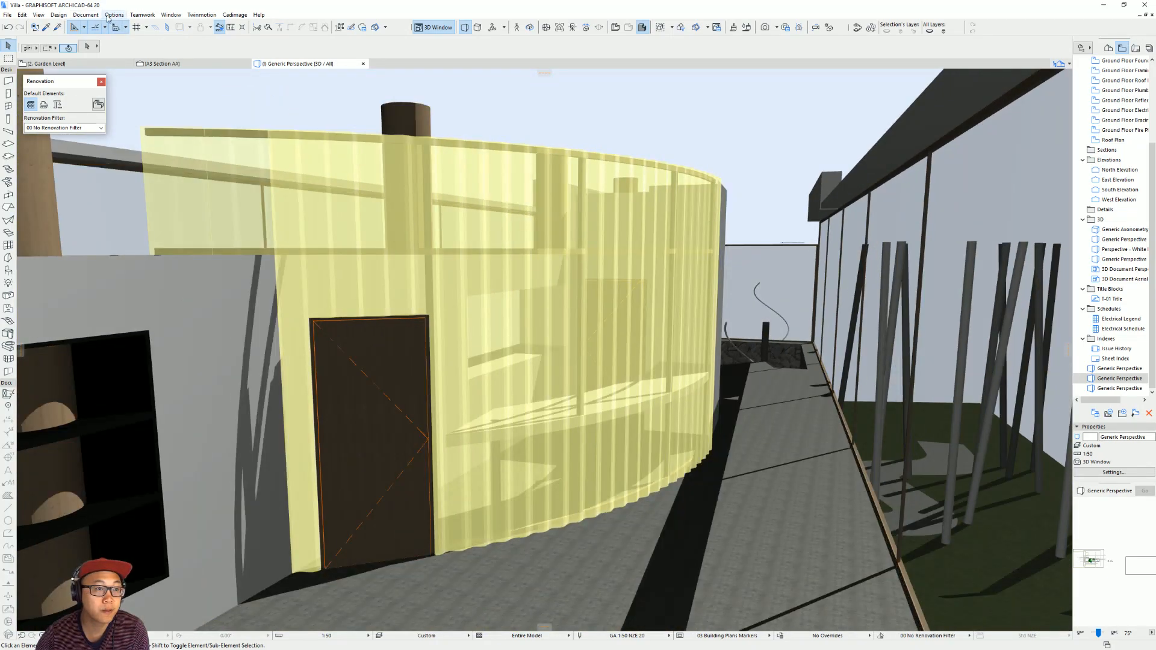
# Set the Glass - Lamp (2) surface's transparency attenuation to 28 and its transmittance to 20.
pyautogui.click(114, 14)
pyautogui.moveTo(140, 27)
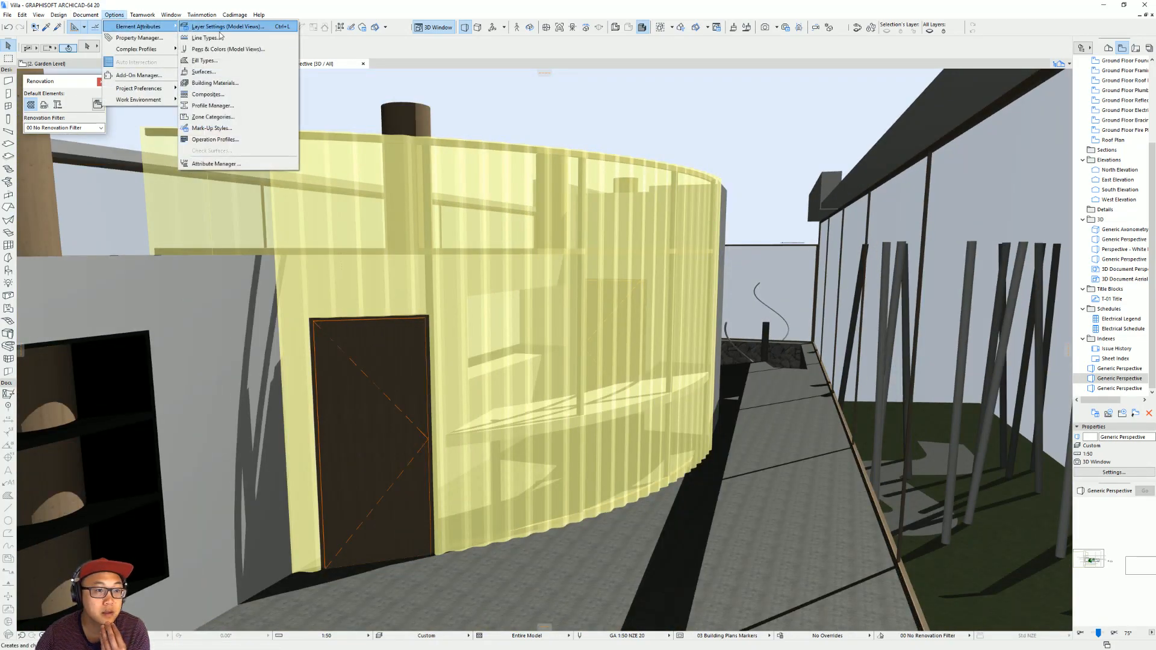
pyautogui.click(212, 73)
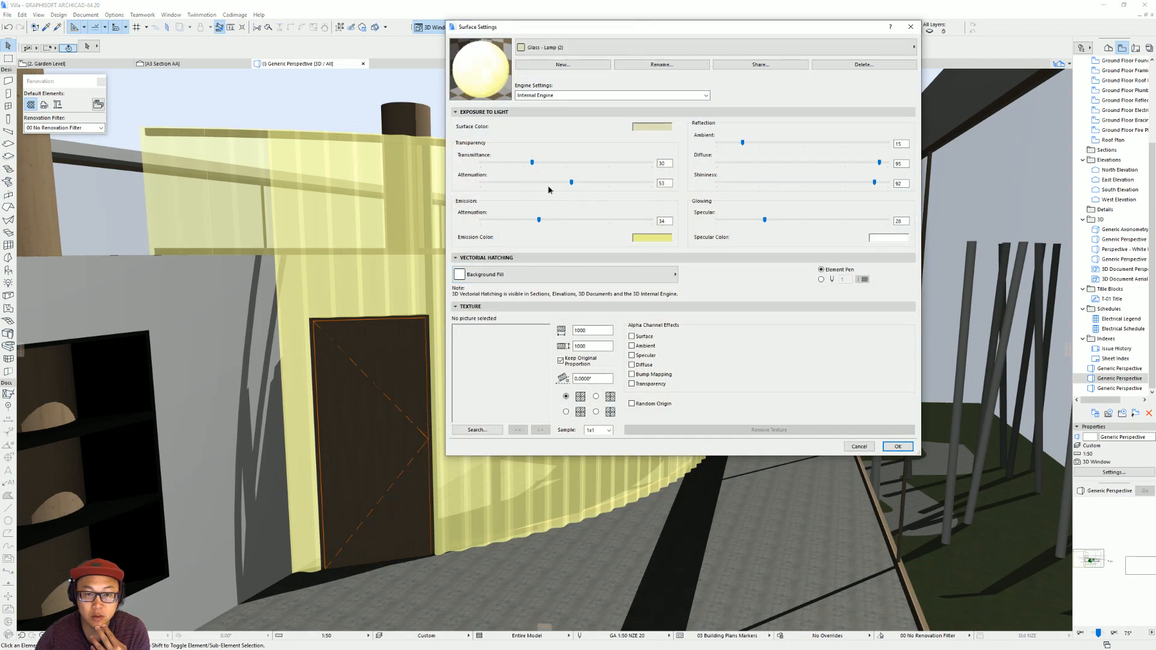
pyautogui.click(514, 182)
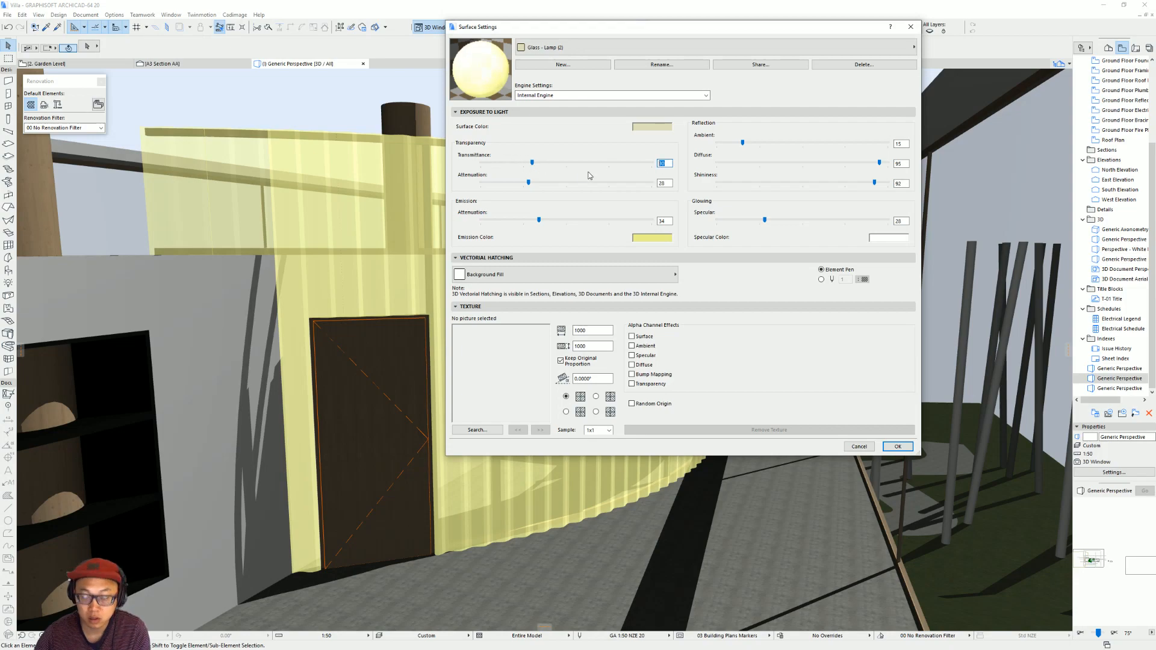
pyautogui.press('Return')
pyautogui.keyDown('shift'); pyautogui.moveTo(597, 293); pyautogui.dragTo(695, 269, button='middle'); pyautogui.keyUp('shift')
# Set the Glass - Lamp (2) surface's transmittance to 10 and compare the wall with the interior reference photo.
pyautogui.click(58, 14)
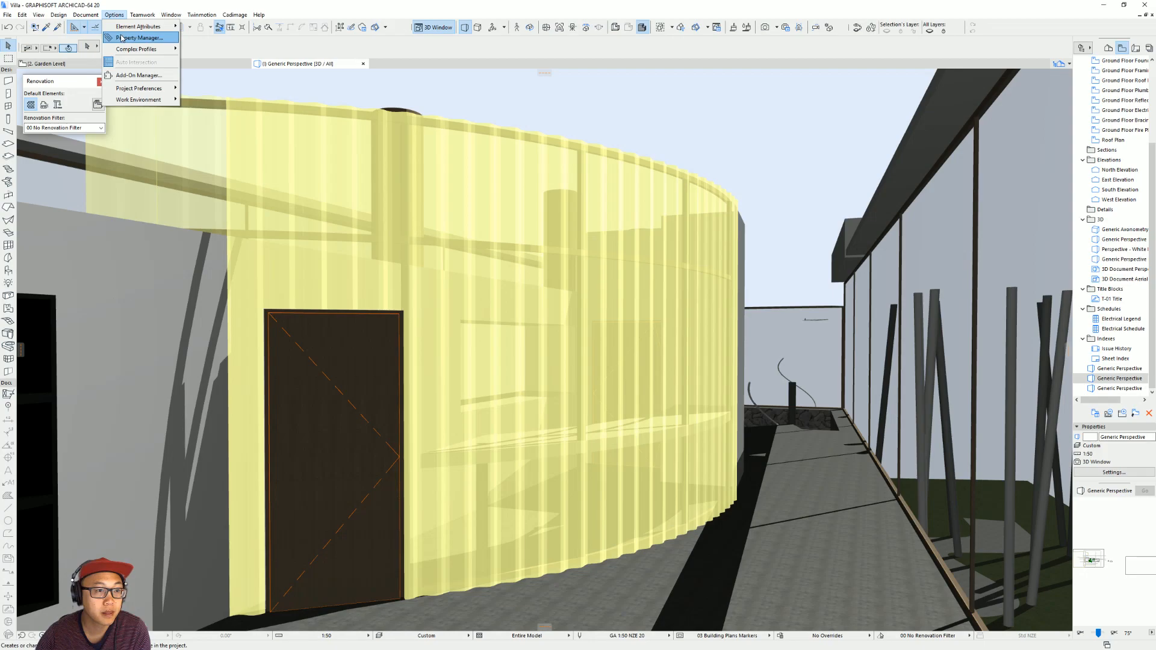
pyautogui.moveTo(144, 26)
pyautogui.click(217, 72)
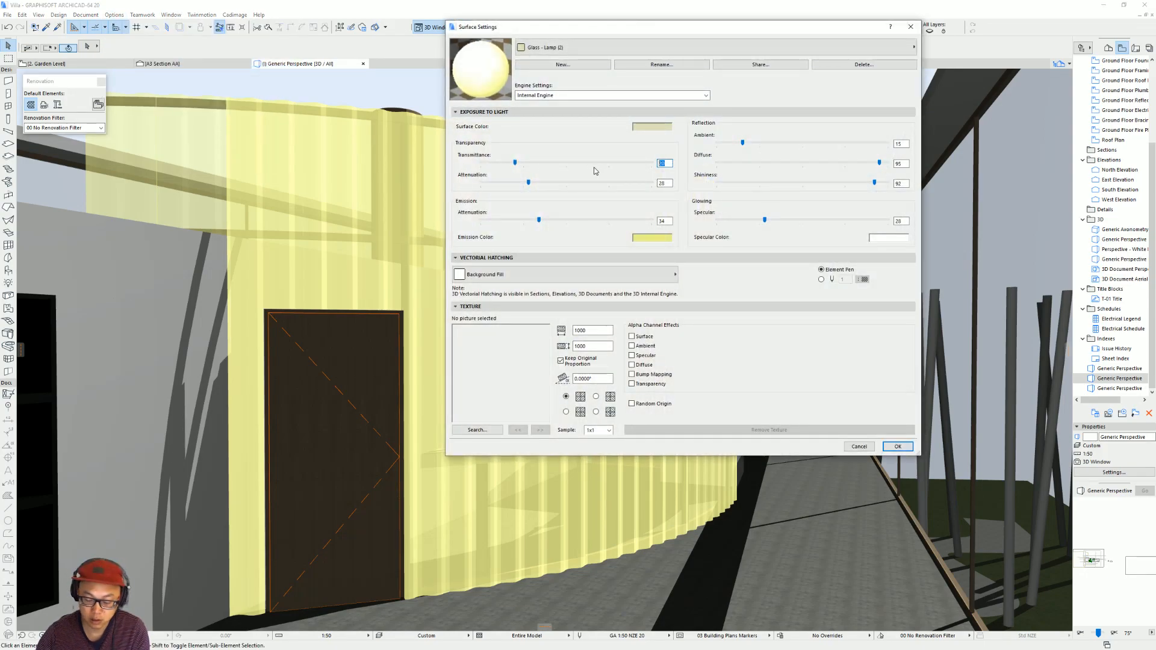
pyautogui.press('Return')
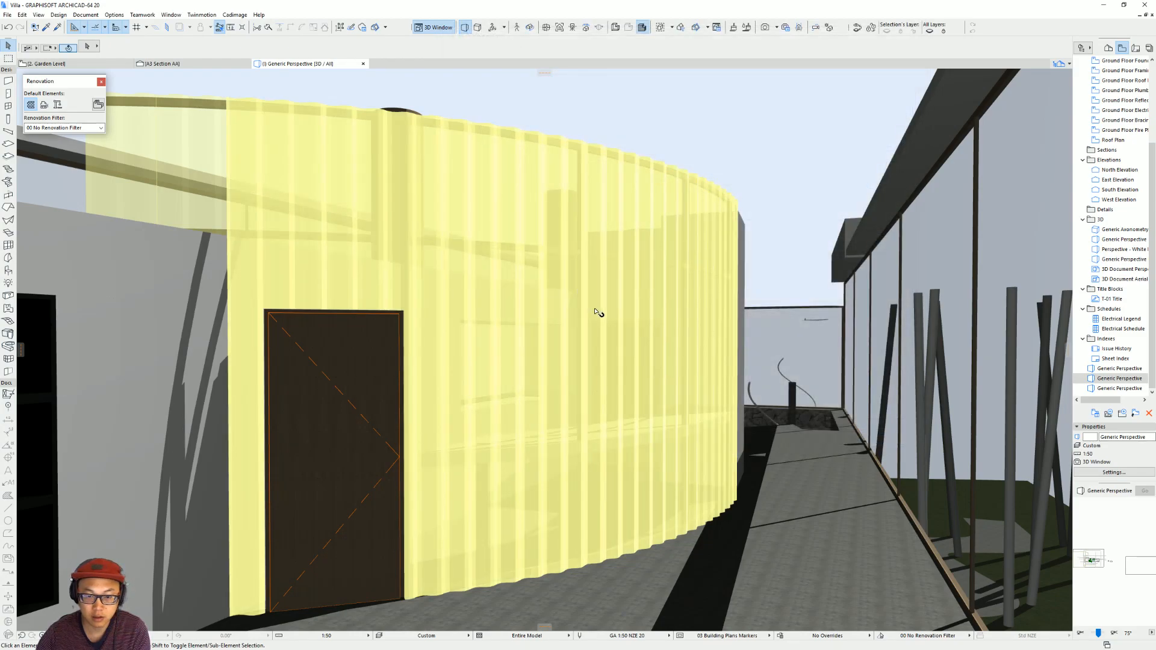
pyautogui.keyDown('shift'); pyautogui.moveTo(610, 299); pyautogui.dragTo(660, 337, button='middle'); pyautogui.keyUp('shift')
pyautogui.scroll(-2, 656, 315)
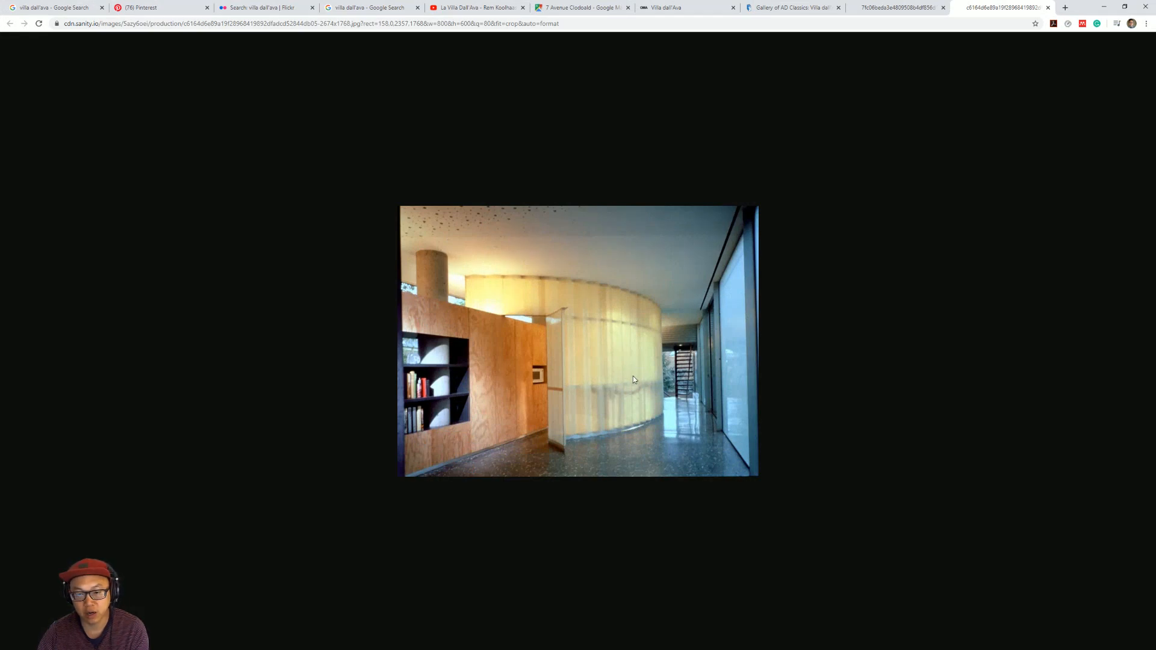
pyautogui.click(1104, 8)
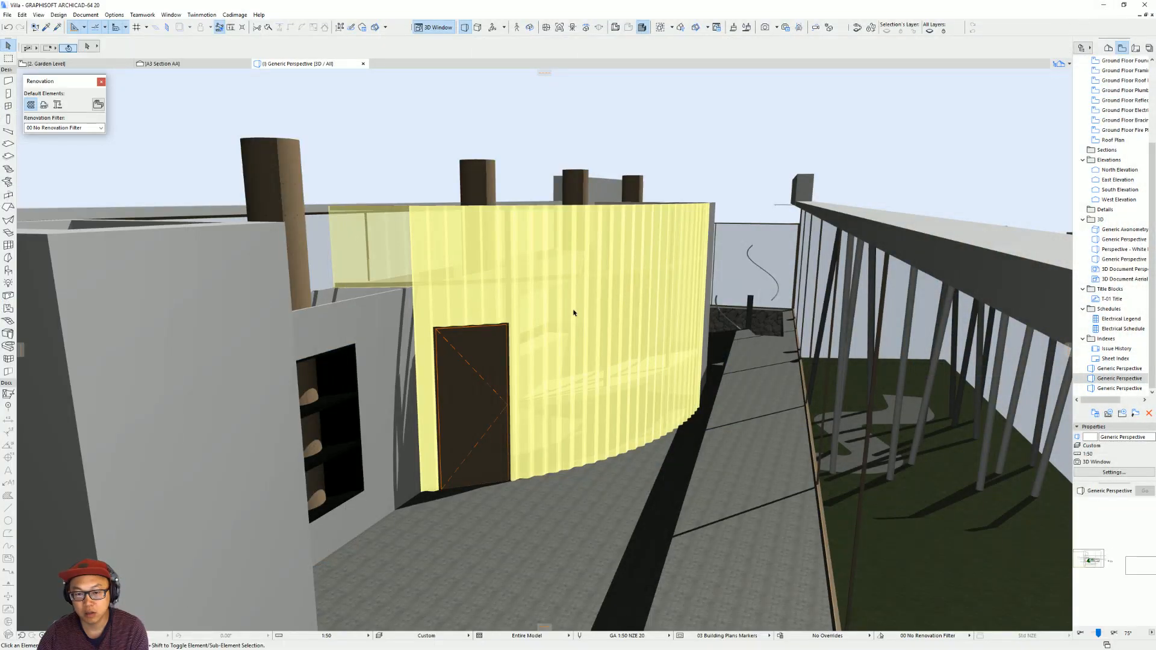
pyautogui.scroll(3, 651, 313)
pyautogui.click(587, 361)
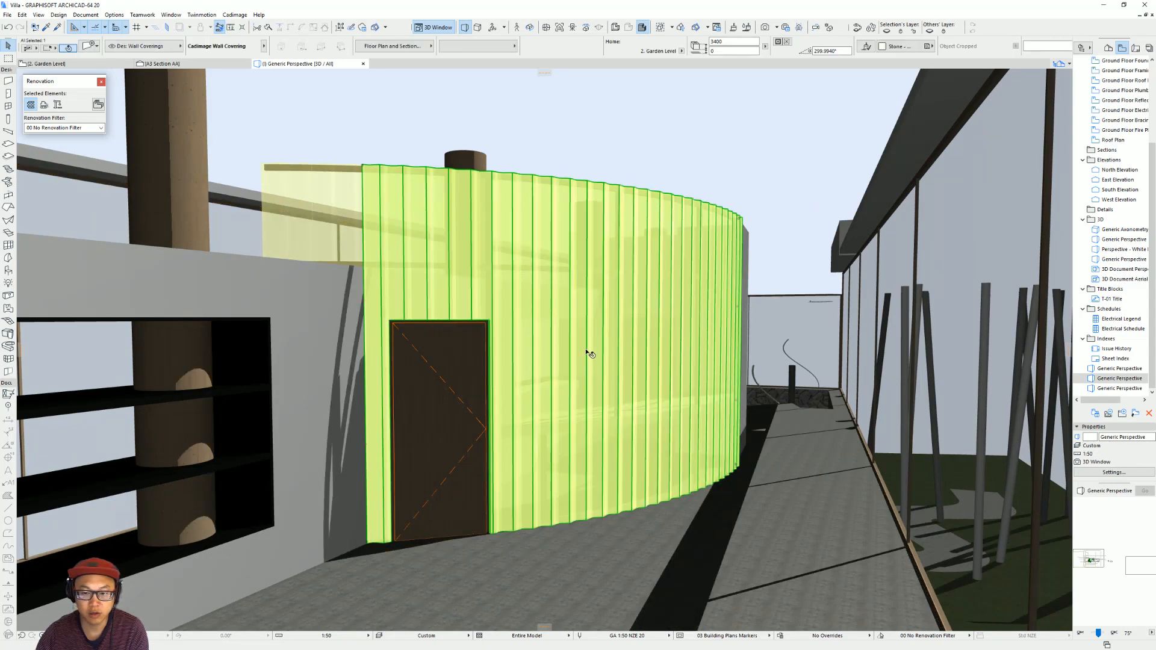
pyautogui.hotkey('ctrl', 't')
pyautogui.press('Escape')
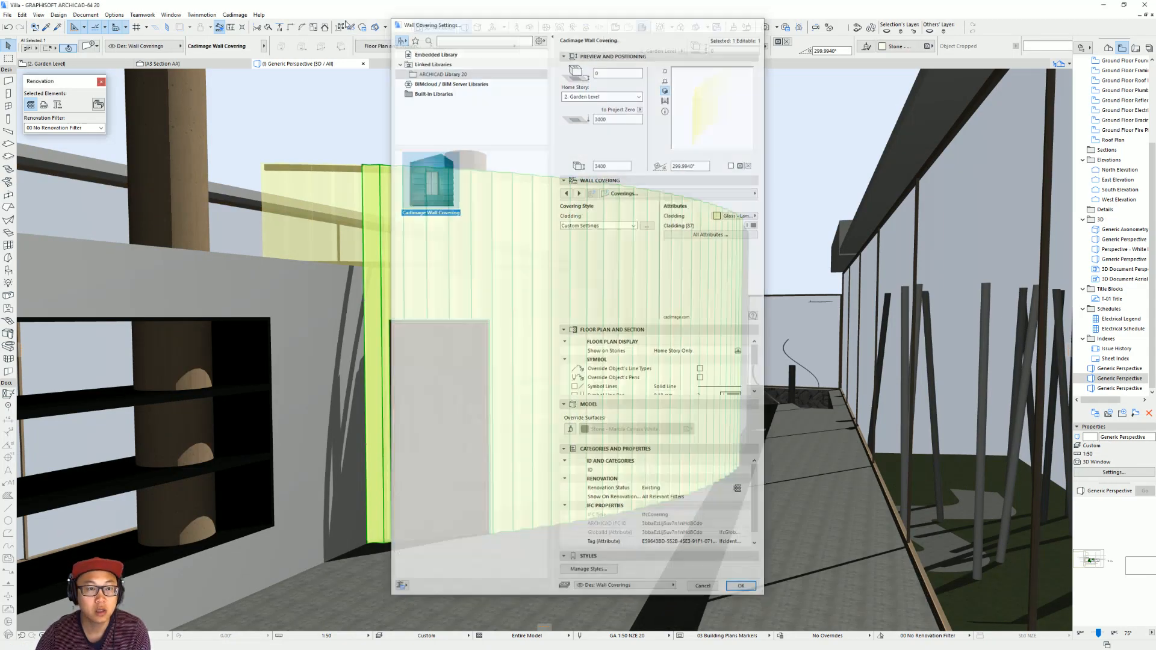
# Change the Glass - Lamp (2) surface's emission color to light grey and review the curved wall in 3D.
pyautogui.click(178, 14)
pyautogui.moveTo(139, 26)
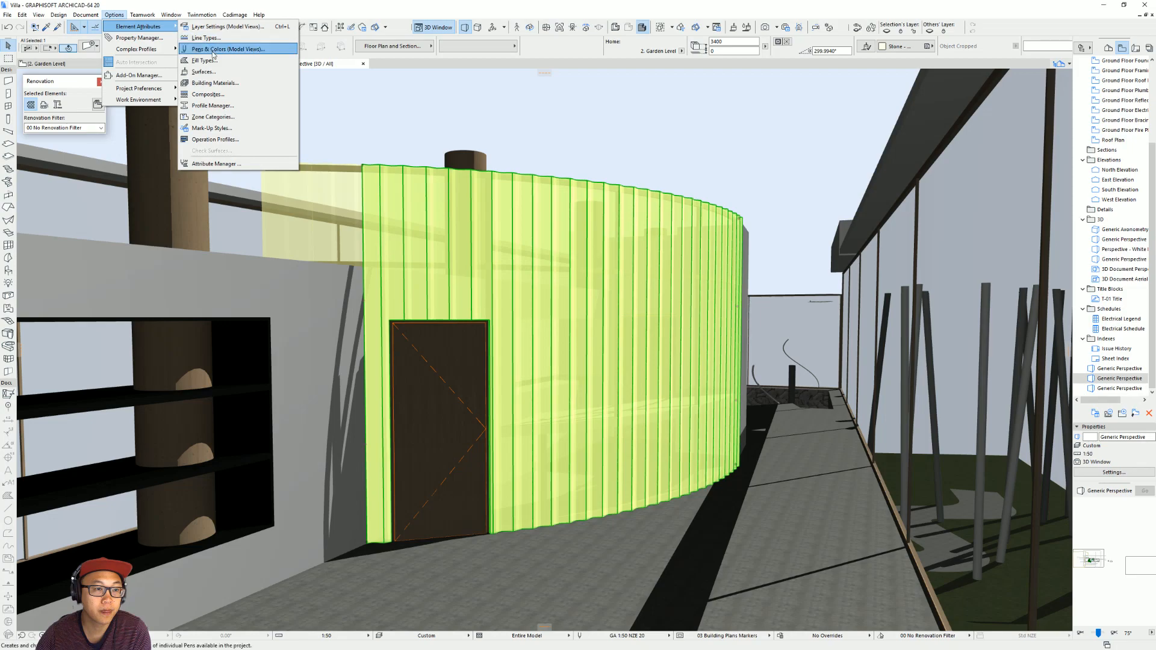
pyautogui.click(213, 73)
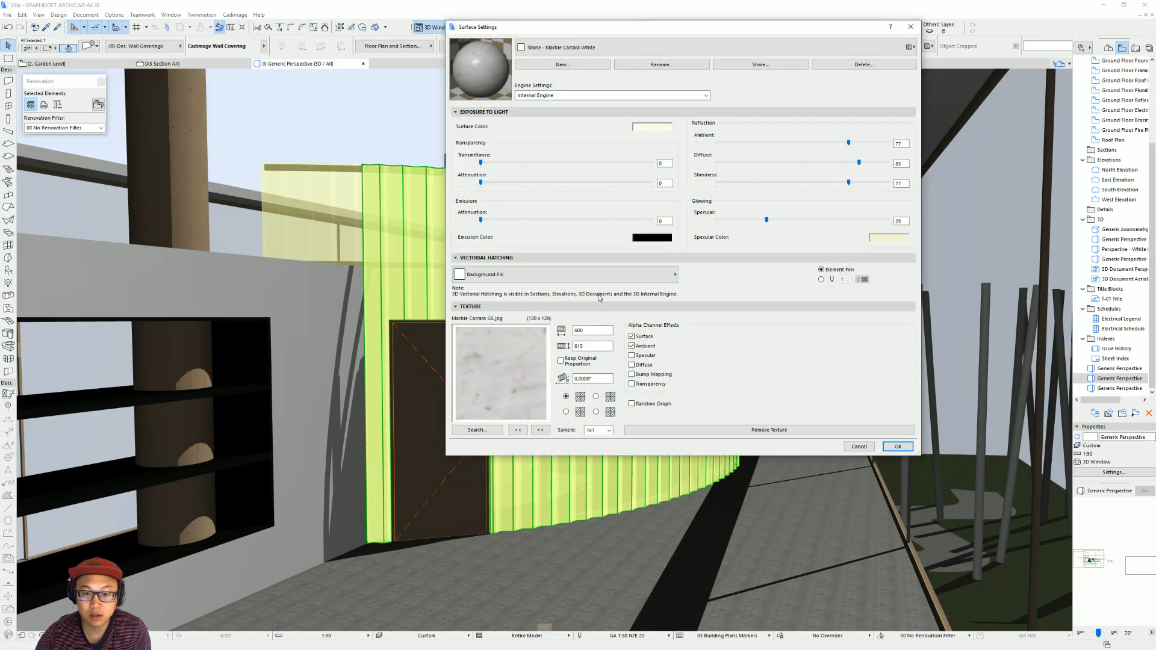
pyautogui.click(603, 48)
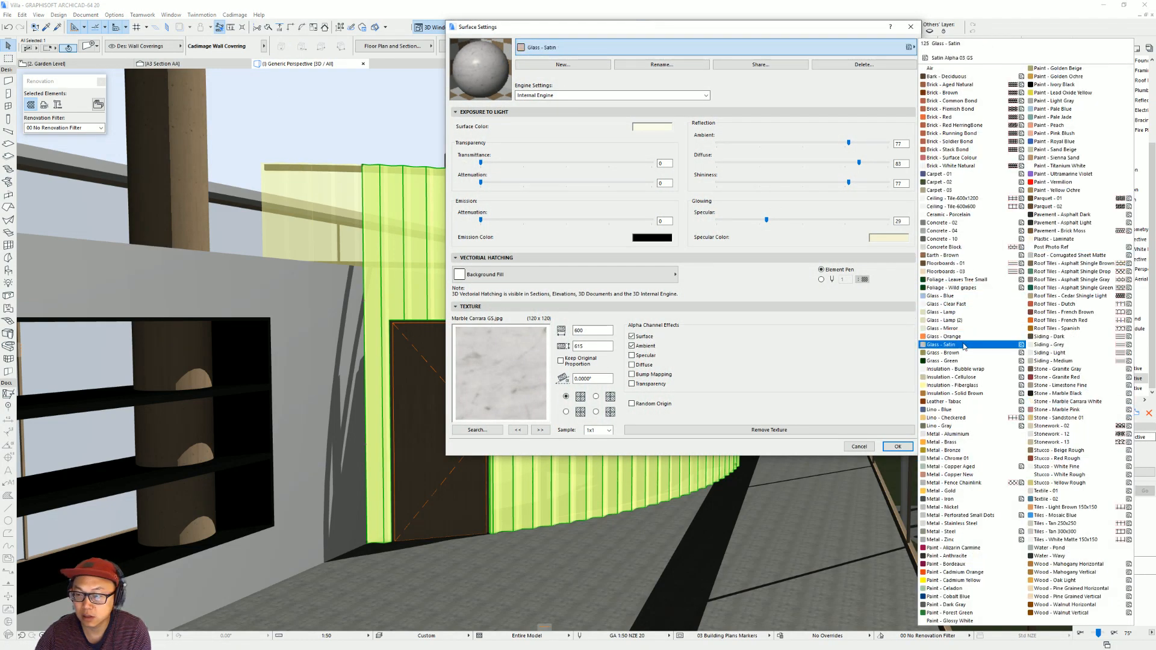
pyautogui.click(945, 320)
pyautogui.click(653, 237)
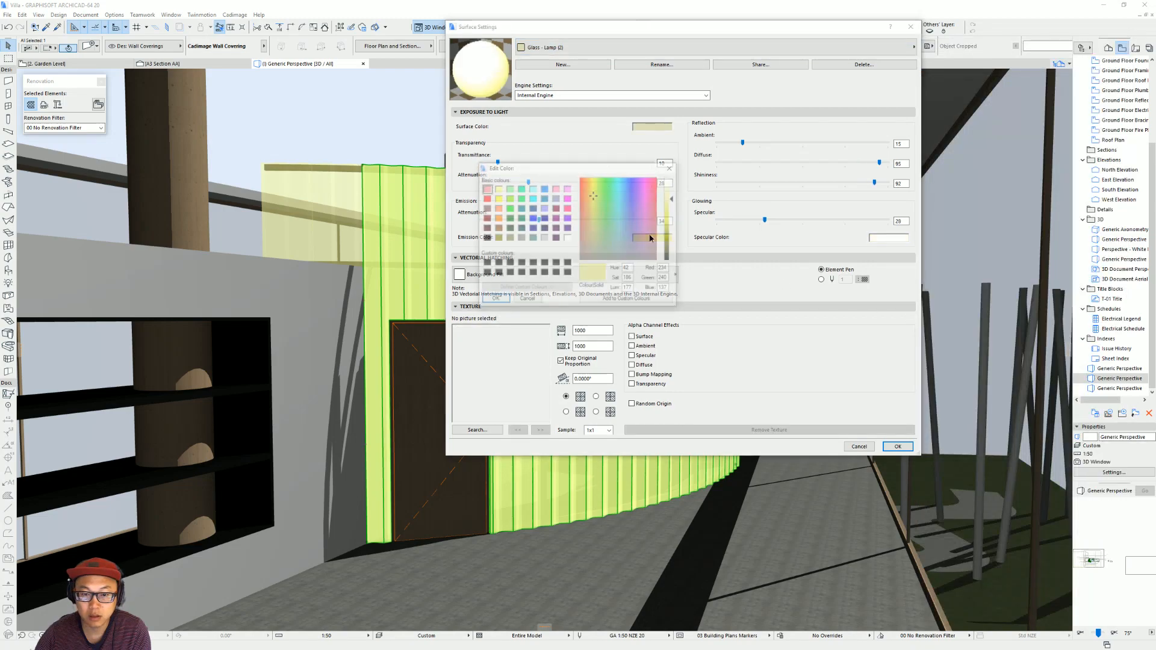
pyautogui.click(545, 237)
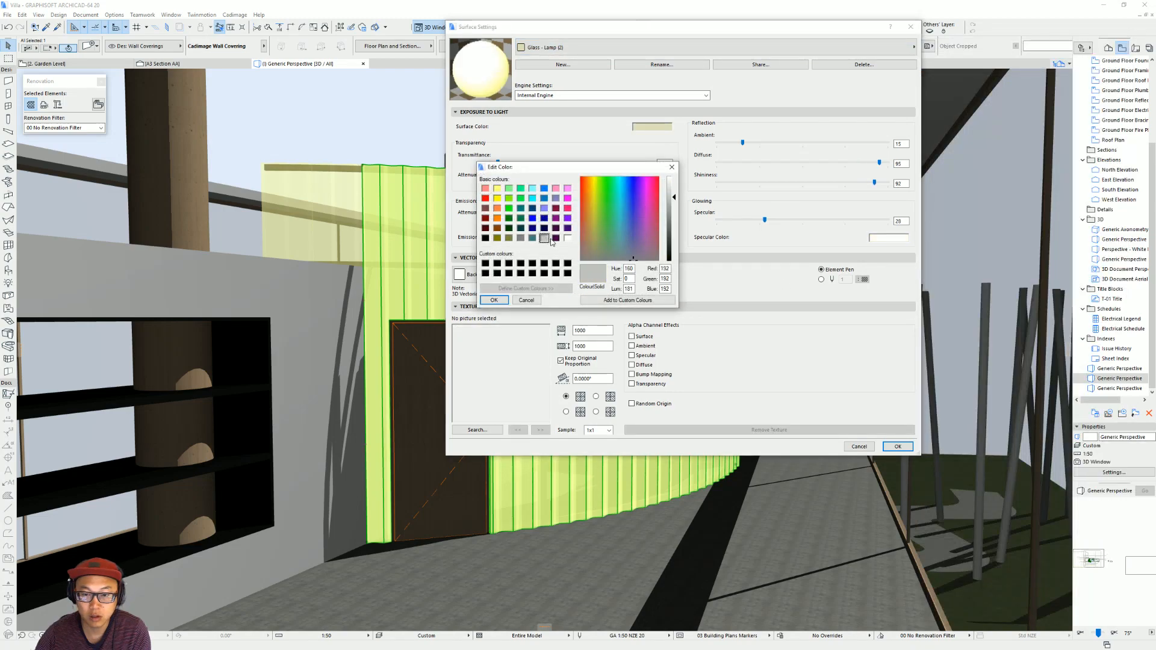
pyautogui.click(495, 301)
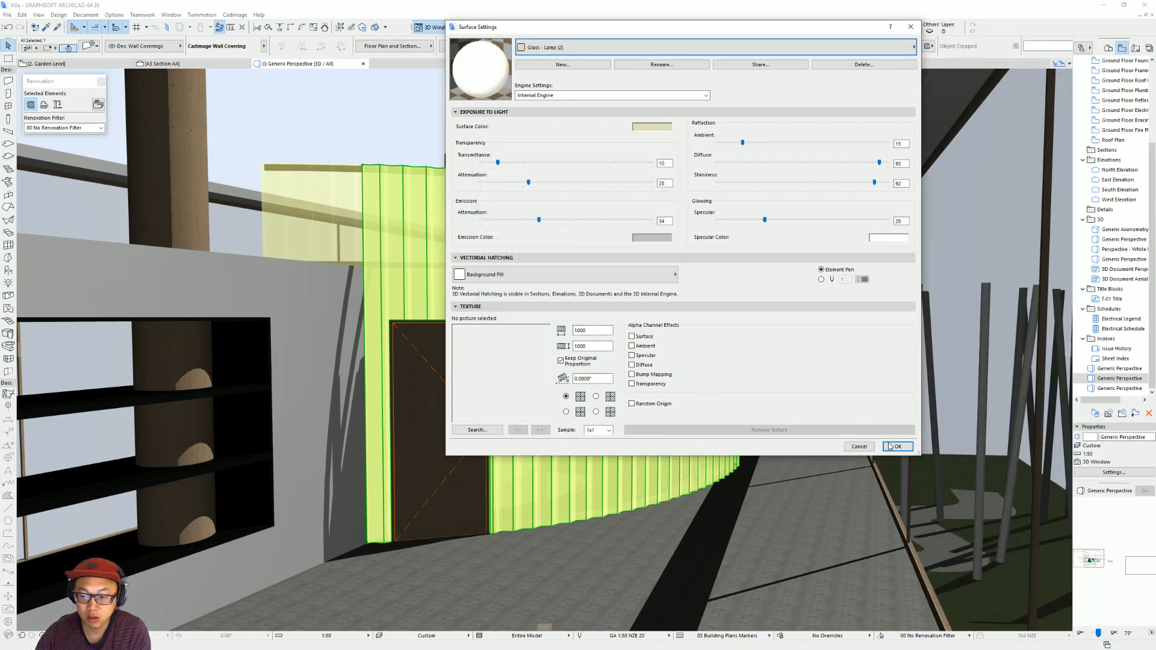
pyautogui.click(896, 446)
pyautogui.press('Escape')
pyautogui.scroll(-1, 696, 357)
pyautogui.moveTo(690, 352); pyautogui.dragTo(670, 423, button='middle')
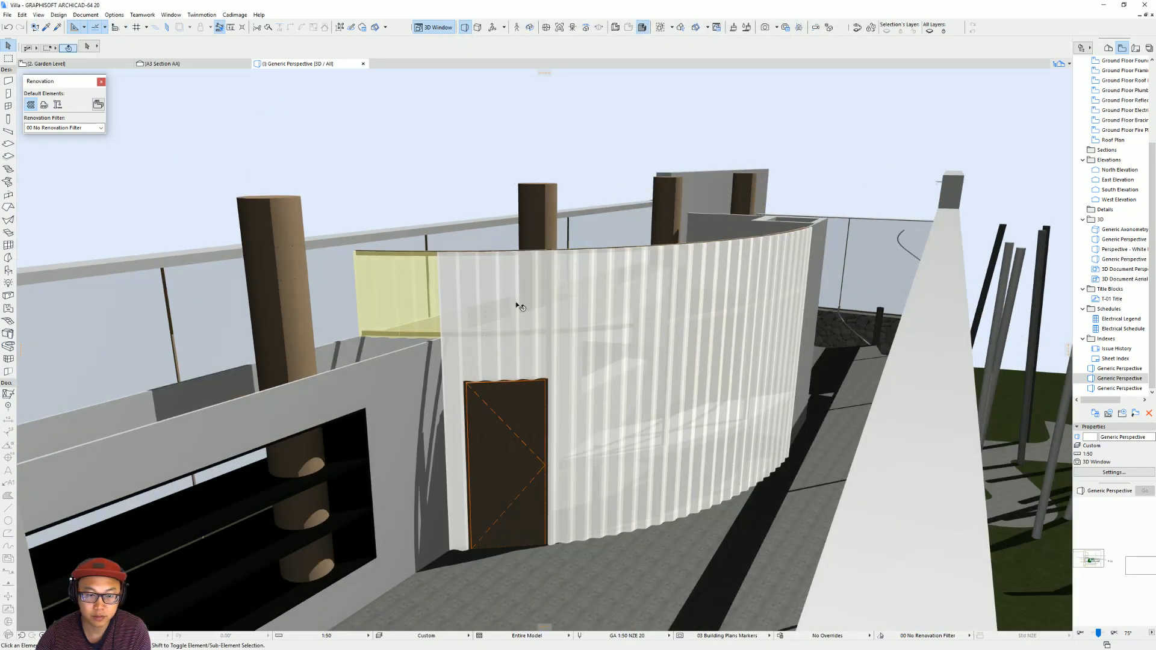
# Transfer the curved wall covering's settings to the adjoining raised covering beside the door so their surfaces match.
pyautogui.keyDown('alt'); pyautogui.click(432, 296); pyautogui.keyUp('alt')
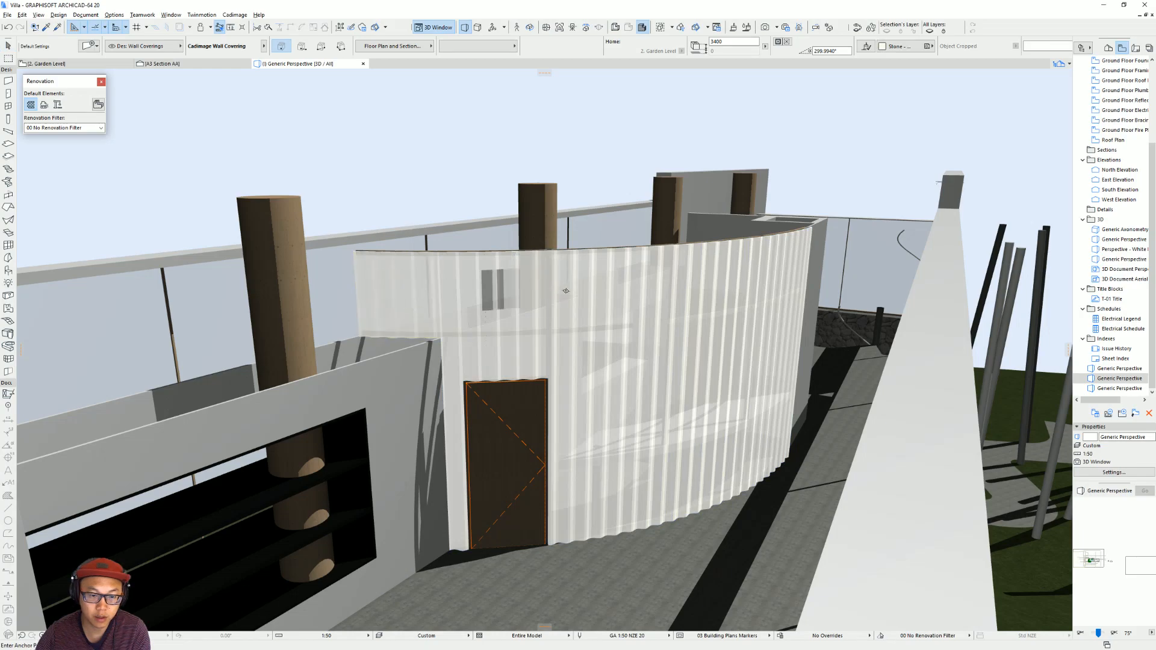
pyautogui.keyDown('shift'); pyautogui.moveTo(672, 300); pyautogui.dragTo(838, 337, button='middle'); pyautogui.keyUp('shift')
pyautogui.scroll(6, 559, 305)
pyautogui.keyDown('shift'); pyautogui.moveTo(559, 305); pyautogui.dragTo(577, 241, button='middle'); pyautogui.keyUp('shift')
pyautogui.press('Escape')
# Override all surfaces of the long timber wall containing the bookshelf opening with Wood - Oak Light.
pyautogui.keyDown('shift'); pyautogui.moveTo(593, 161); pyautogui.dragTo(687, 264, button='middle'); pyautogui.keyUp('shift')
pyautogui.scroll(-3, 630, 217)
pyautogui.scroll(-3, 629, 217)
pyautogui.scroll(-2, 668, 297)
pyautogui.click(687, 264)
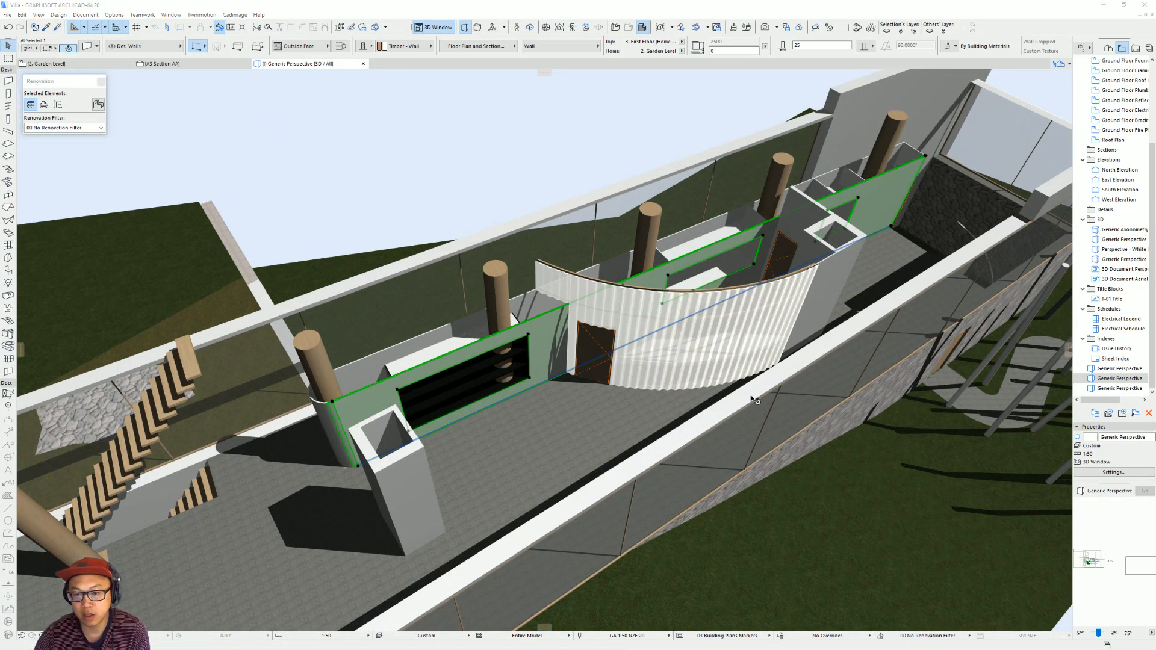
pyautogui.hotkey('ctrl', 't')
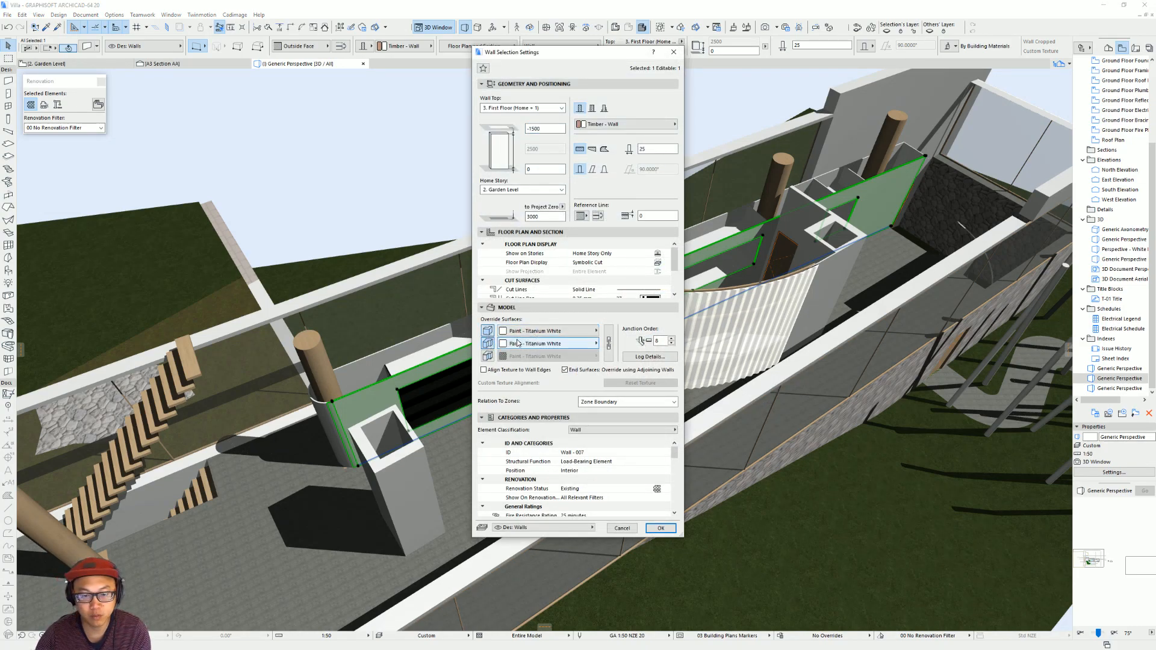
pyautogui.click(489, 356)
pyautogui.click(549, 343)
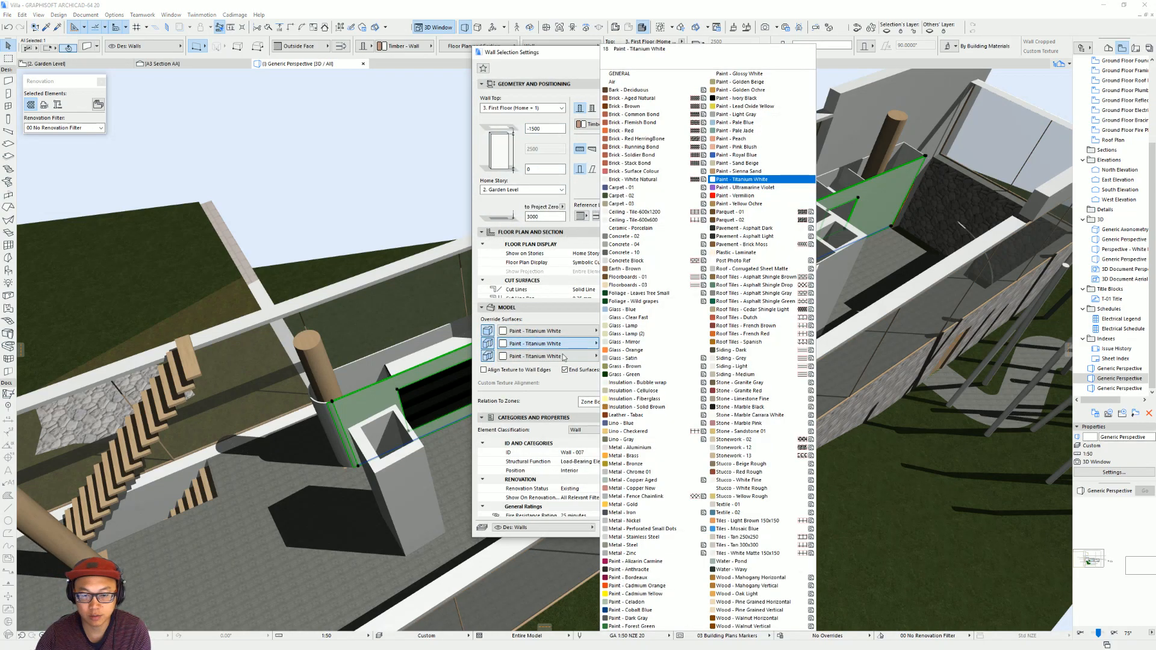
pyautogui.click(755, 598)
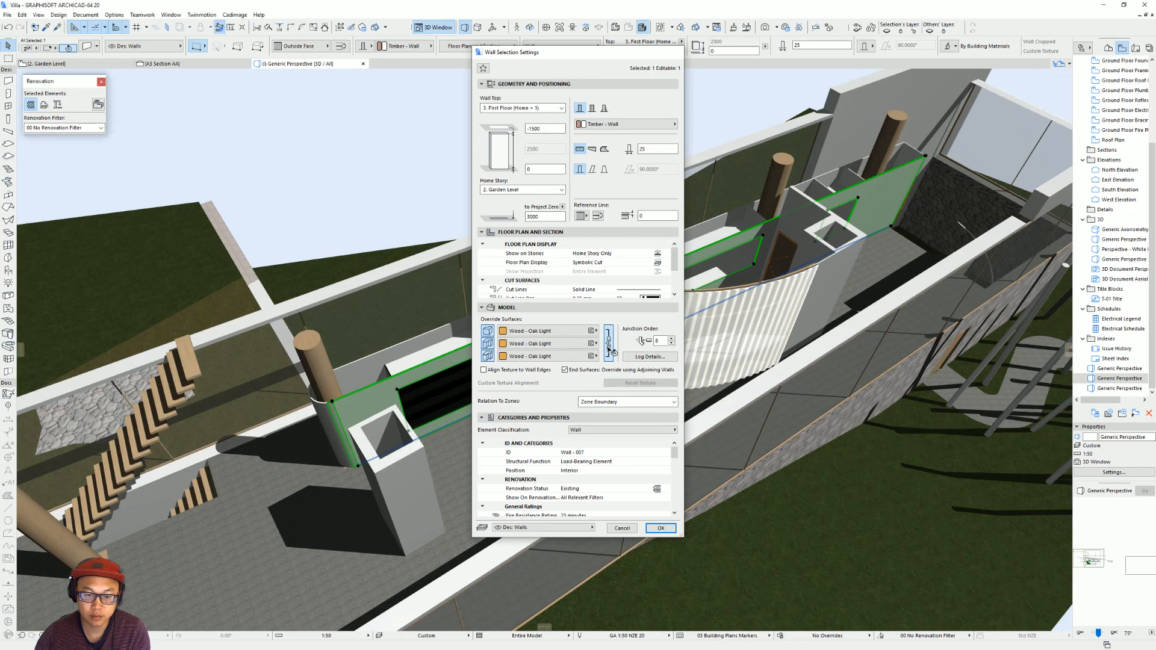
pyautogui.press('Return')
pyautogui.press('Escape')
# Transfer the oak bookshelf wall's settings to the curved end wall and the other timber walls of the shelf units.
pyautogui.scroll(5, 518, 259)
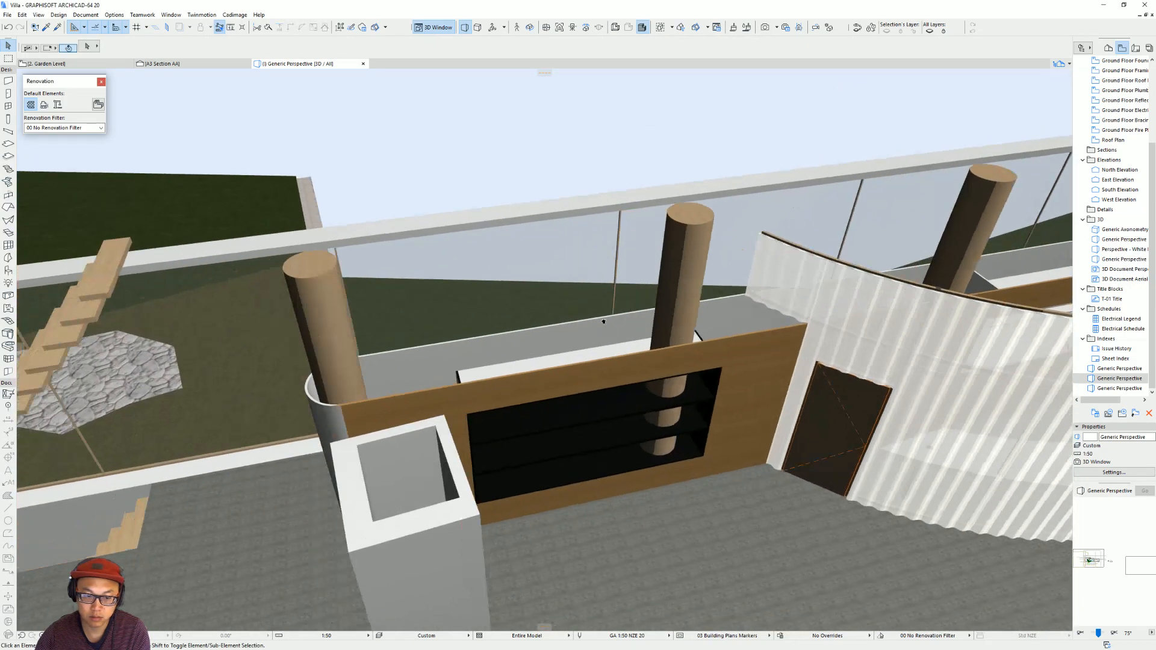
pyautogui.keyDown('alt'); pyautogui.click(446, 430); pyautogui.keyUp('alt')
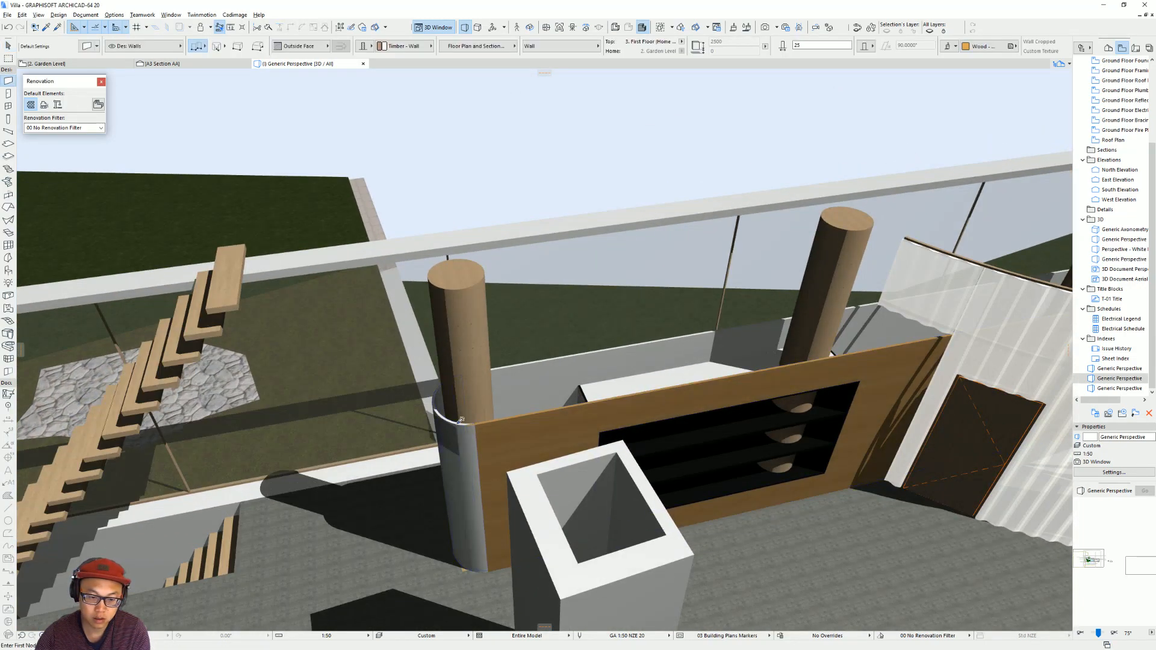
pyautogui.keyDown('ctrl'); pyautogui.keyDown('alt'); pyautogui.click(453, 426); pyautogui.keyUp('alt'); pyautogui.keyUp('ctrl')
pyautogui.keyDown('ctrl'); pyautogui.keyDown('alt'); pyautogui.click(536, 386); pyautogui.keyUp('alt'); pyautogui.keyUp('ctrl')
pyautogui.scroll(-2, 656, 341)
pyautogui.moveTo(789, 329); pyautogui.dragTo(500, 391, button='middle')
pyautogui.moveTo(810, 482); pyautogui.dragTo(679, 432, button='middle')
pyautogui.keyDown('ctrl'); pyautogui.keyDown('alt'); pyautogui.click(688, 454); pyautogui.keyUp('alt'); pyautogui.keyUp('ctrl')
pyautogui.hotkey('ctrl', 'z')
pyautogui.keyDown('ctrl'); pyautogui.keyDown('alt'); pyautogui.click(577, 366); pyautogui.keyUp('alt'); pyautogui.keyUp('ctrl')
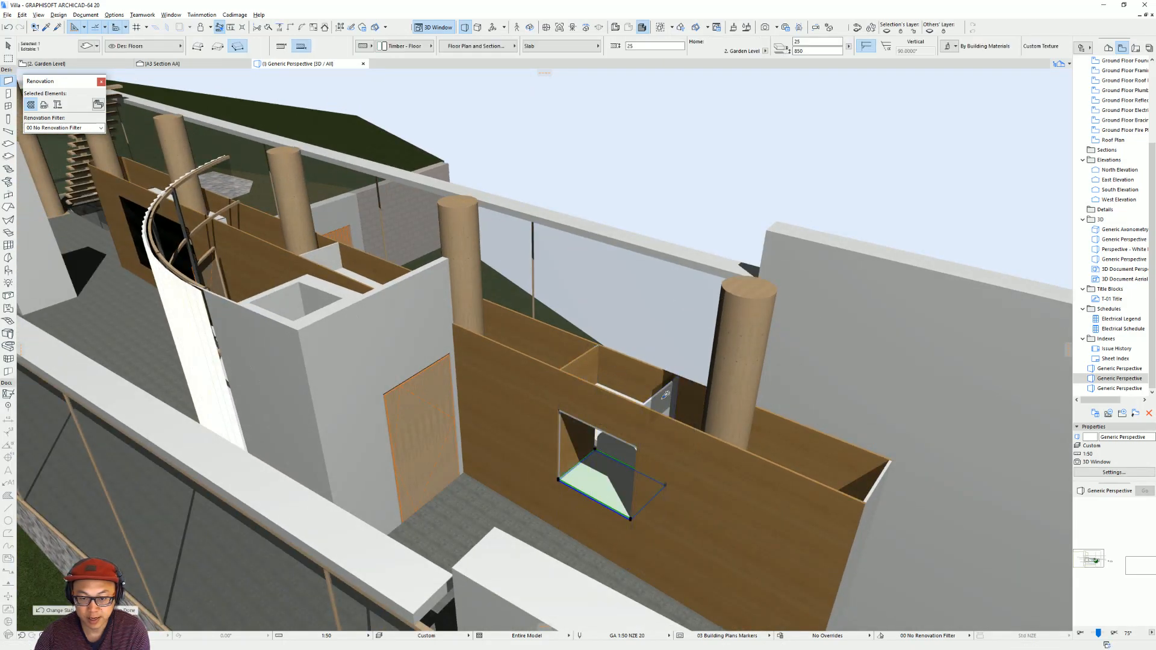
pyautogui.scroll(10, 542, 410)
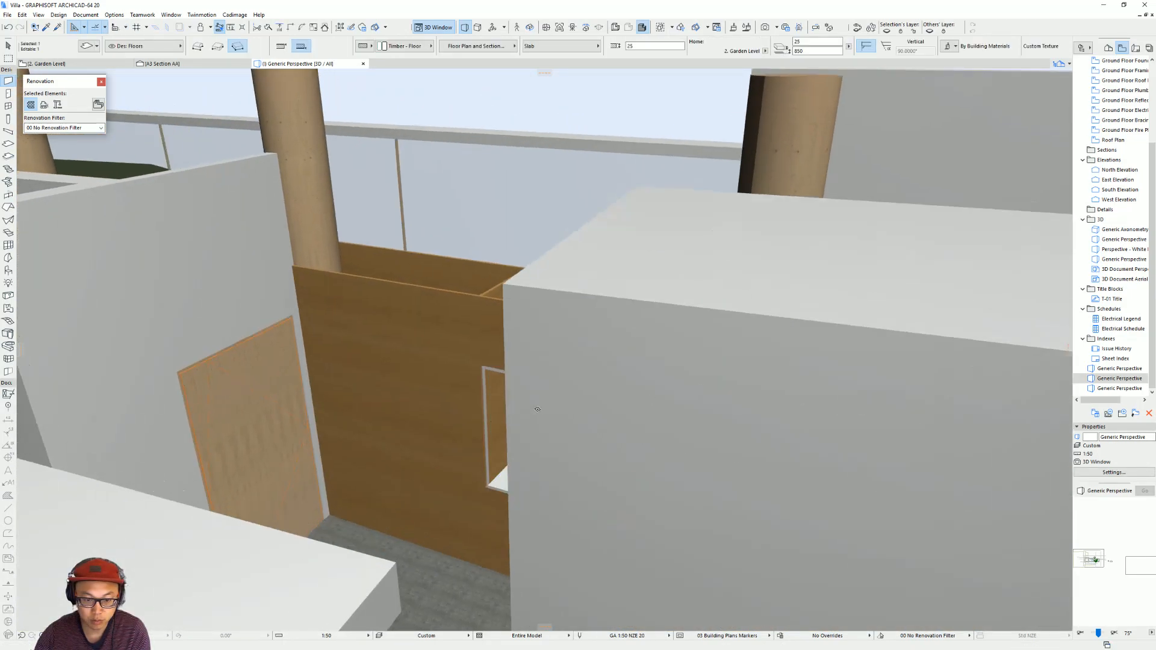
pyautogui.scroll(3, 538, 410)
pyautogui.keyDown('shift'); pyautogui.moveTo(538, 409); pyautogui.dragTo(567, 403, button='middle'); pyautogui.keyUp('shift')
pyautogui.press('Escape')
pyautogui.click(523, 364)
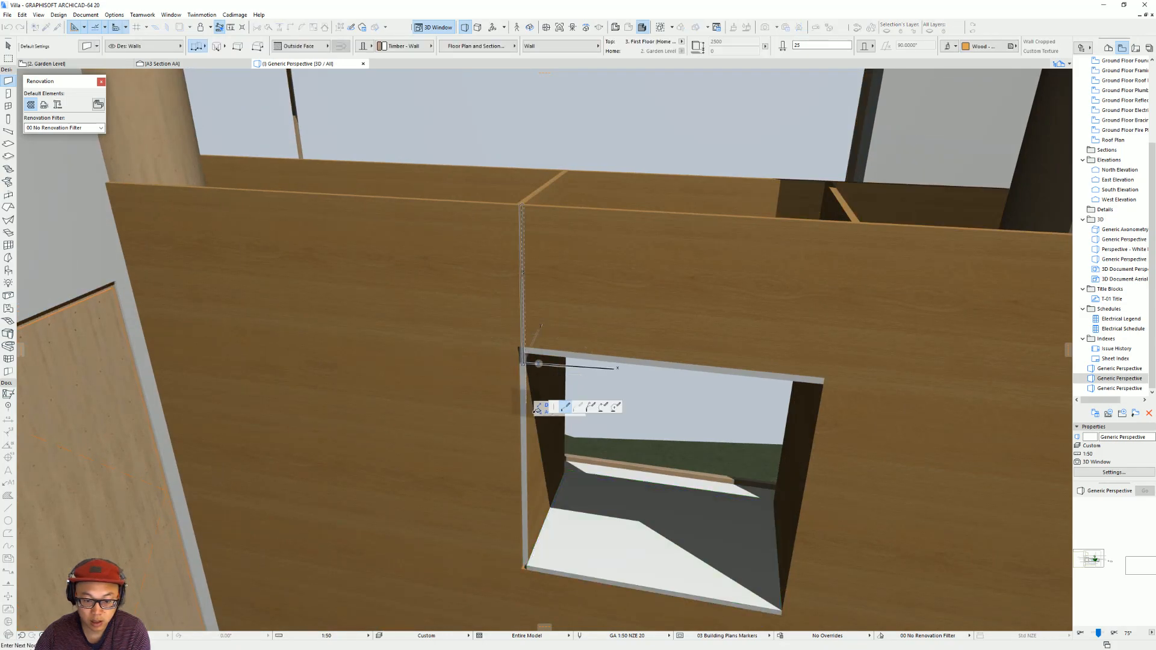
pyautogui.press('Escape')
# Narrow the square front wall opening to 1100 wide by stretching its side edge to the corner of the slab.
pyautogui.press('Escape')
pyautogui.click(538, 570)
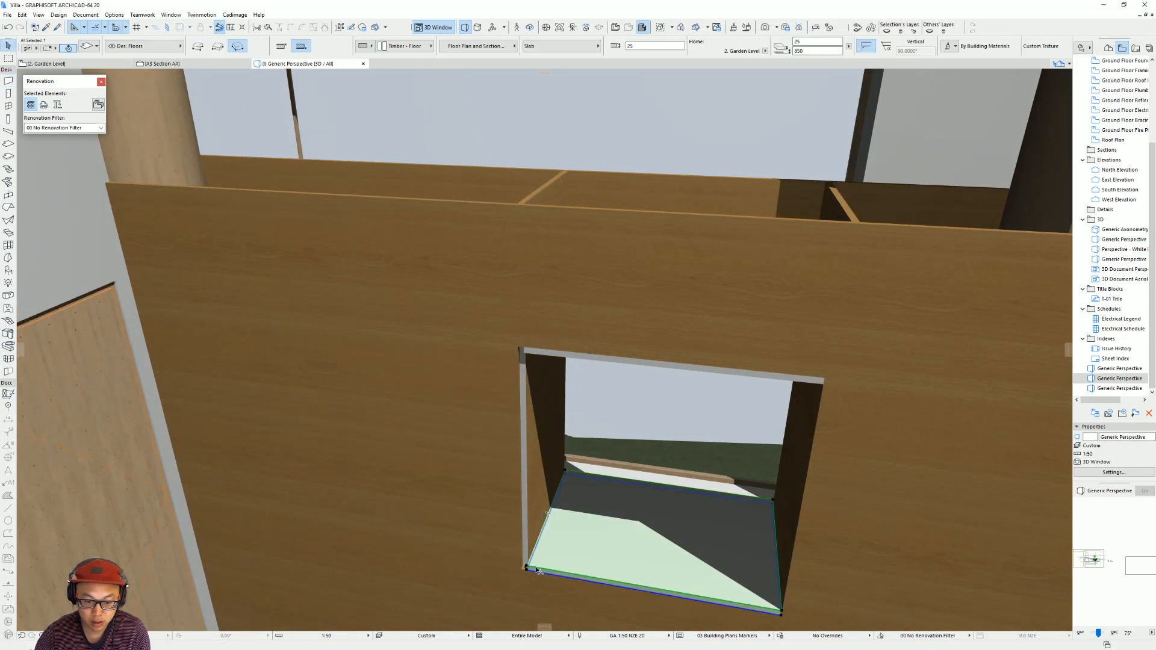
pyautogui.click(534, 533)
pyautogui.moveTo(547, 530); pyautogui.dragTo(437, 424, button='middle')
pyautogui.press('Escape')
pyautogui.click(415, 462)
pyautogui.click(414, 461)
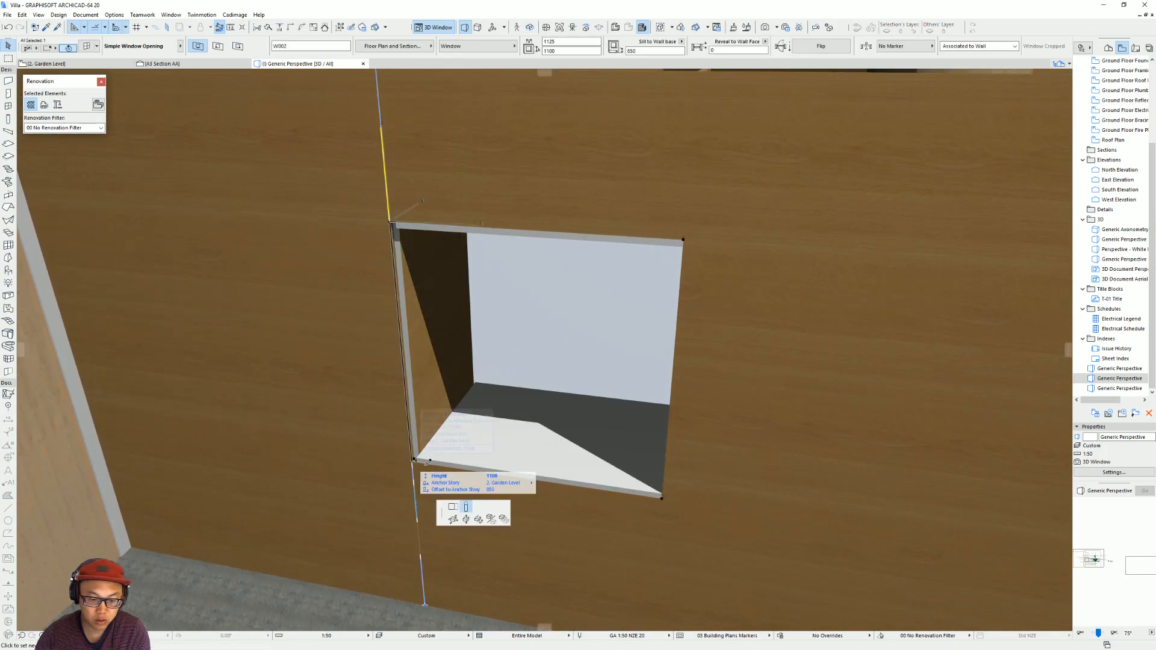
pyautogui.click(453, 507)
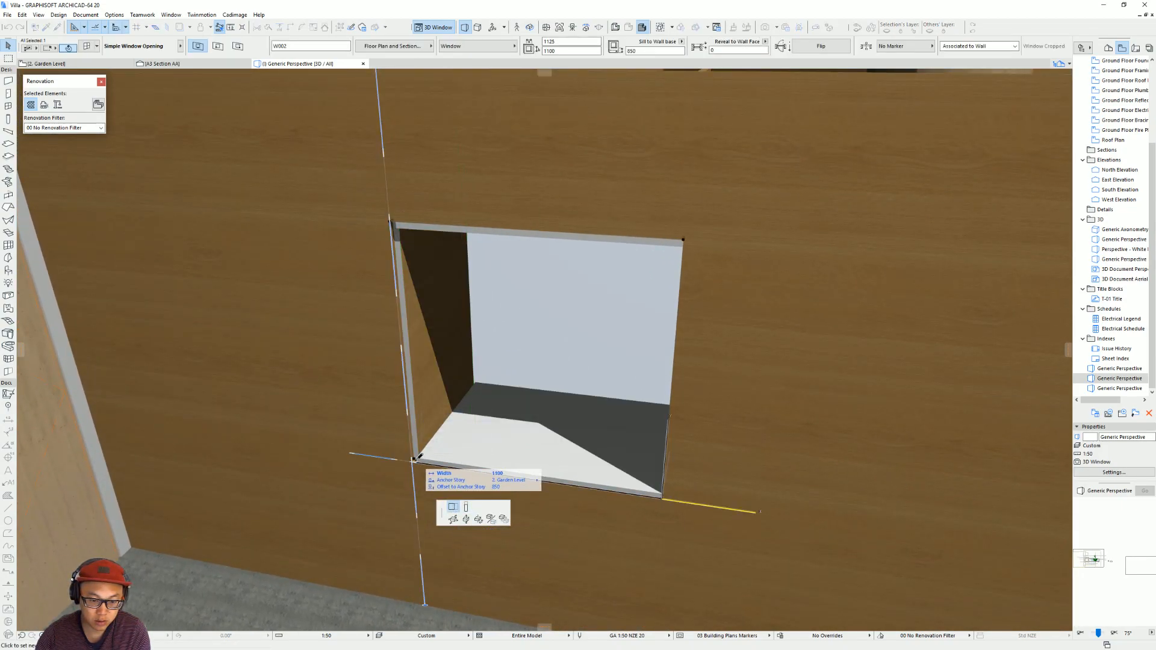
pyautogui.click(415, 460)
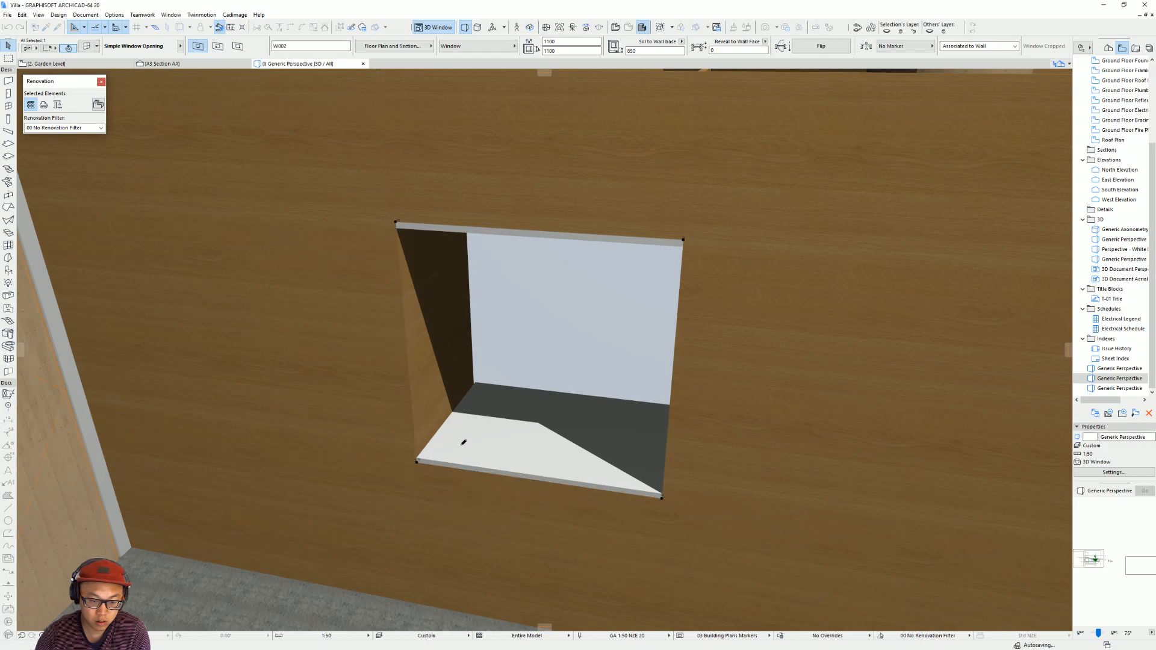
# Override the surfaces of the two slabs forming the square opening's base and head with Wood - Oak Light.
pyautogui.keyDown('shift'); pyautogui.moveTo(685, 469); pyautogui.dragTo(640, 350, button='middle'); pyautogui.keyUp('shift')
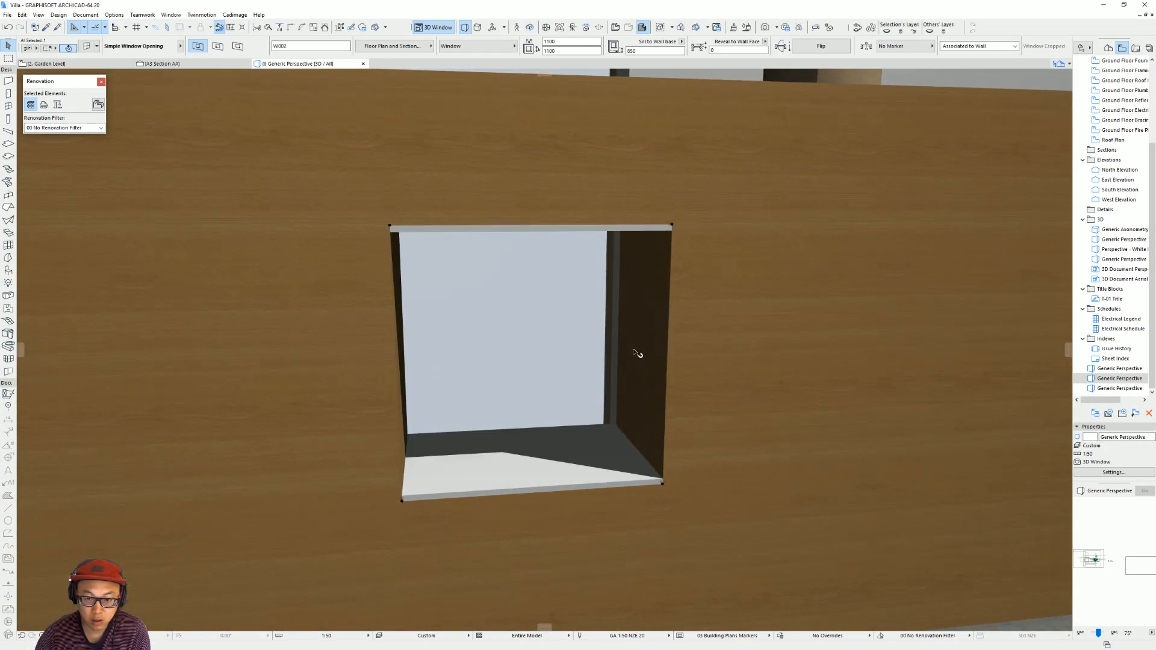
pyautogui.keyDown('shift'); pyautogui.moveTo(626, 406); pyautogui.dragTo(542, 438, button='middle'); pyautogui.keyUp('shift')
pyautogui.click(540, 439)
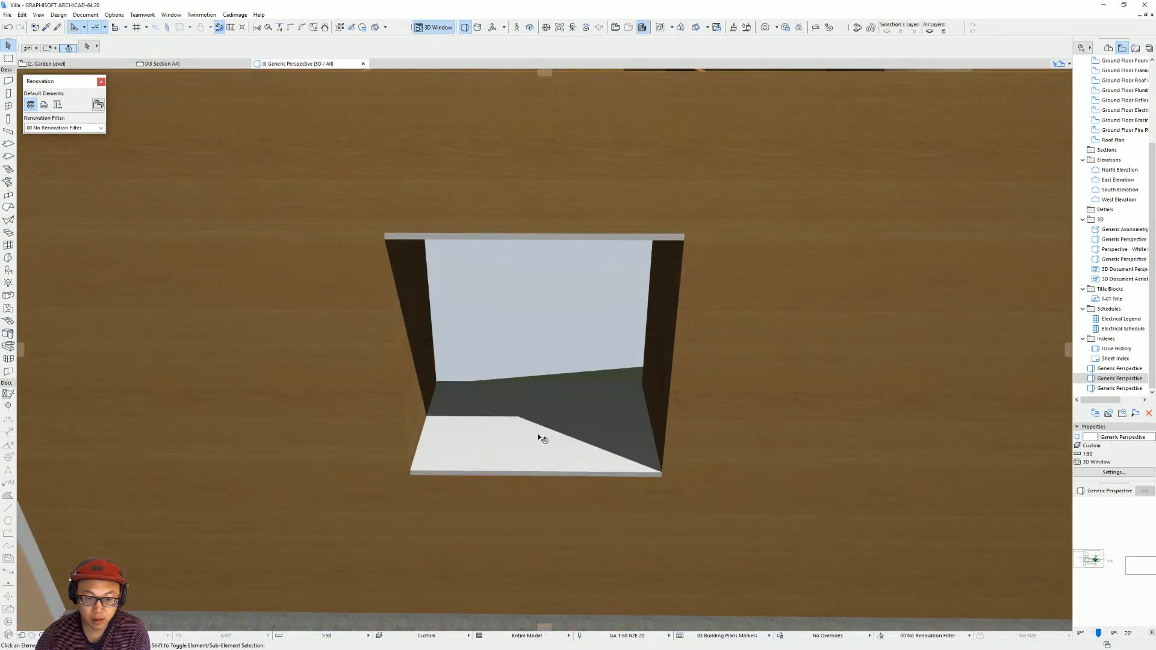
pyautogui.keyDown('shift'); pyautogui.click(516, 242); pyautogui.keyUp('shift')
pyautogui.hotkey('ctrl', 't')
pyautogui.click(494, 314)
pyautogui.click(578, 314)
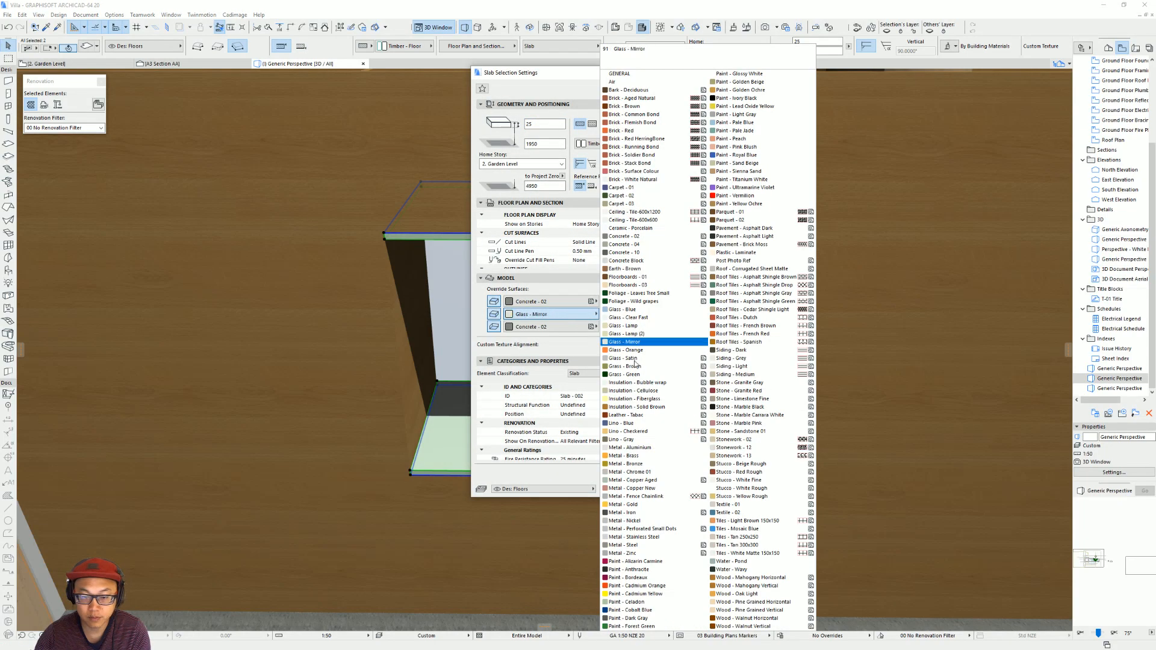
pyautogui.click(751, 594)
pyautogui.click(662, 488)
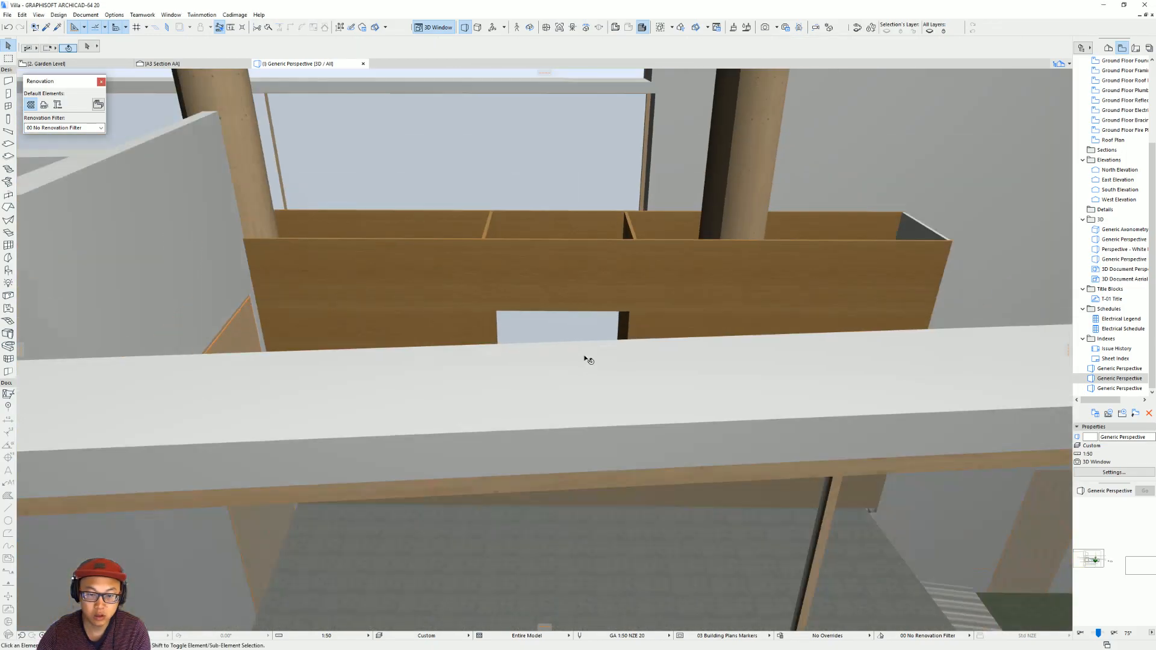
# Narrow the matching opening in the rear wall to 1100 wide by bringing both side edges in to the divider walls.
pyautogui.moveTo(588, 357); pyautogui.dragTo(596, 473, button='middle')
pyautogui.keyDown('shift'); pyautogui.moveTo(593, 301); pyautogui.dragTo(640, 397, button='middle'); pyautogui.keyUp('shift')
pyautogui.scroll(3, 769, 416)
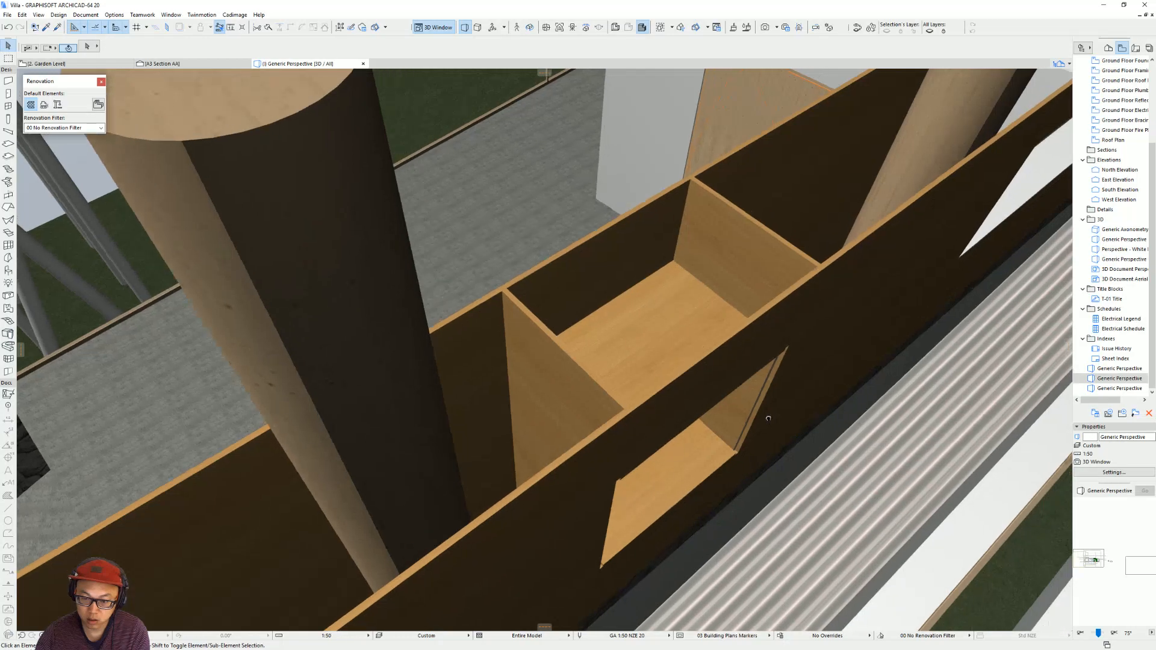
pyautogui.moveTo(769, 415); pyautogui.dragTo(638, 405, button='middle')
pyautogui.click(491, 564)
pyautogui.click(495, 561)
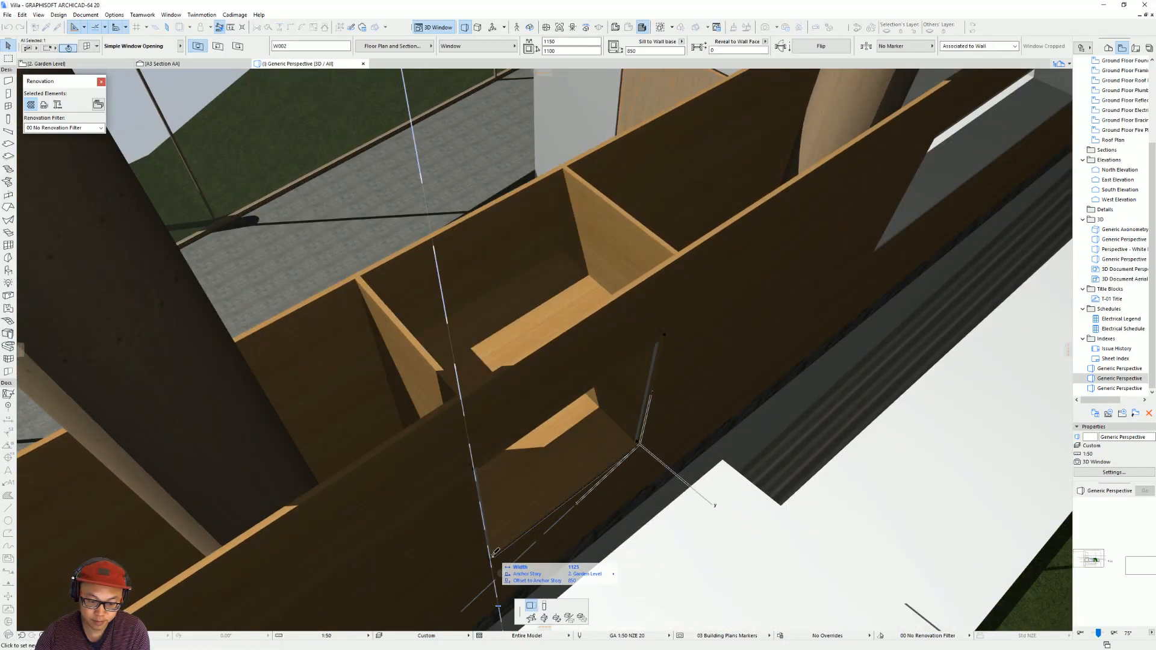
pyautogui.click(637, 446)
pyautogui.click(638, 442)
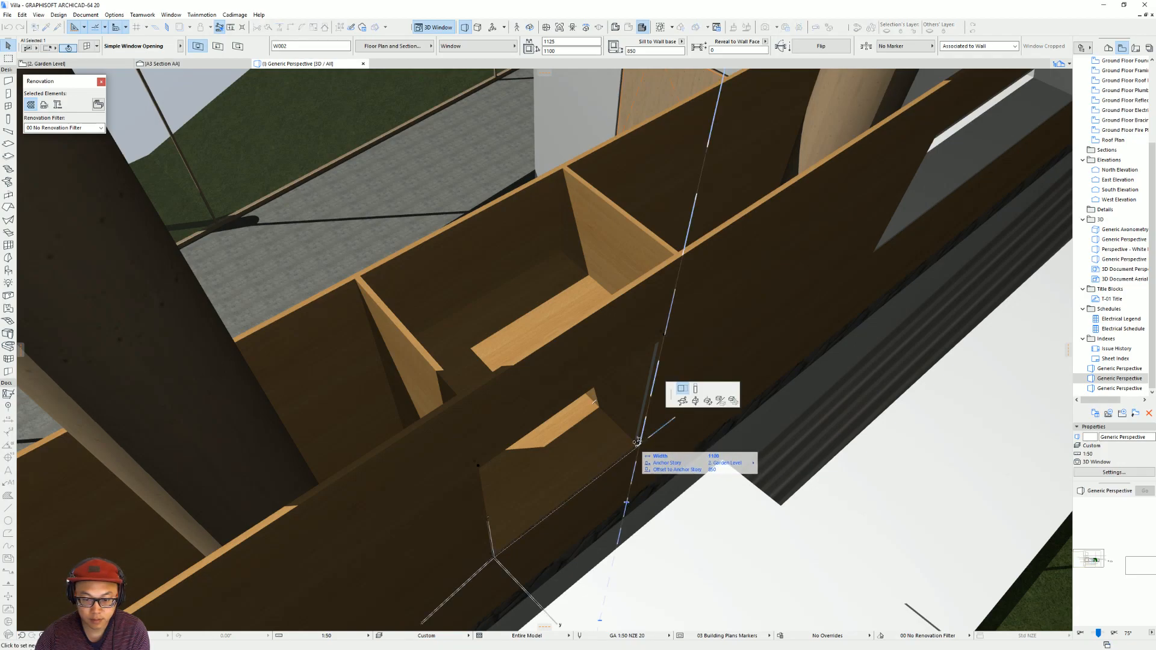
pyautogui.press('Escape')
pyautogui.press('Escape')
# Try raising the base of the divider wall beside the square opening to the slab, 875 above the Garden Level.
pyautogui.scroll(-5, 833, 268)
pyautogui.keyDown('shift'); pyautogui.moveTo(833, 268); pyautogui.dragTo(506, 301, button='middle'); pyautogui.keyUp('shift')
pyautogui.click(506, 301)
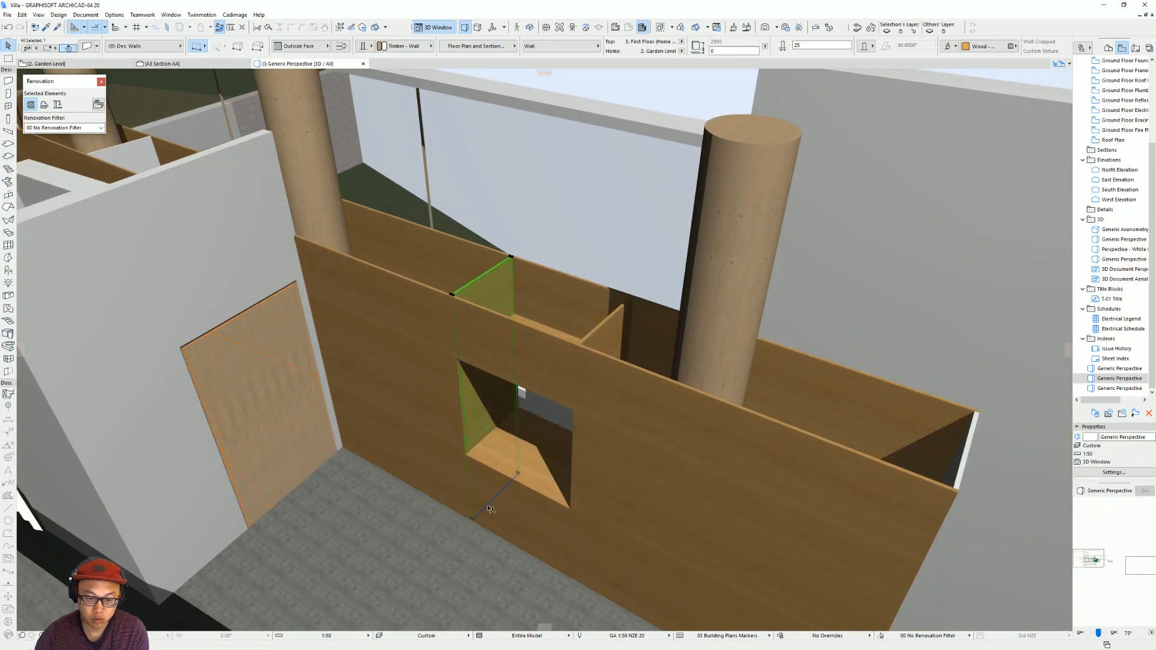
pyautogui.click(473, 521)
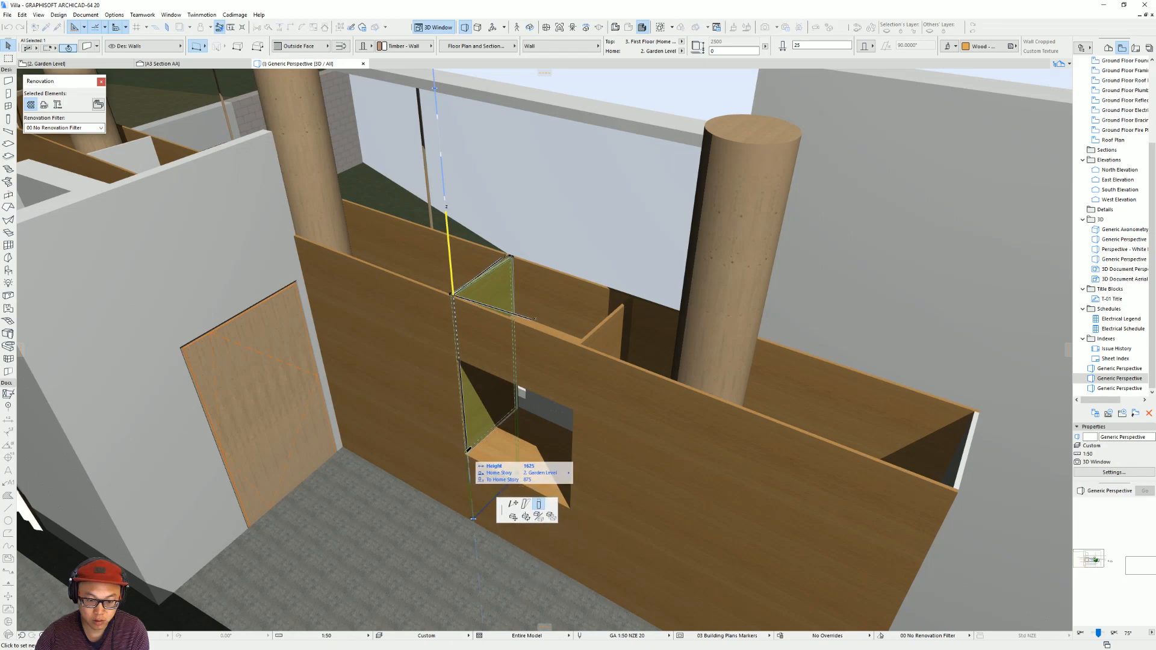
pyautogui.press('Escape')
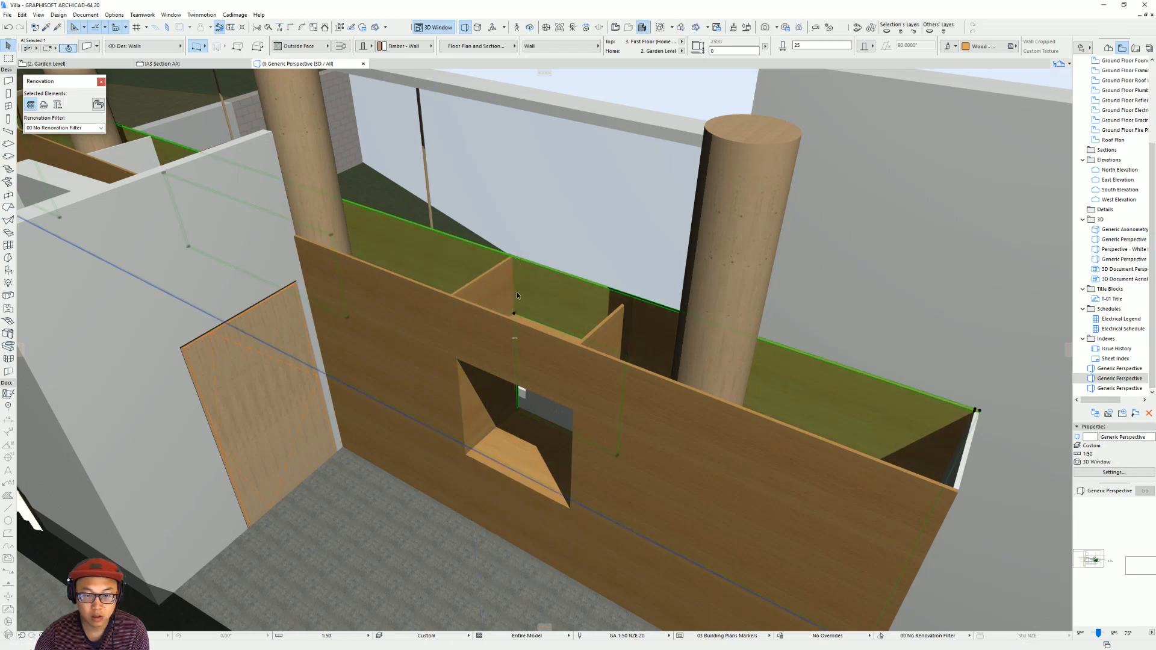
pyautogui.click(499, 279)
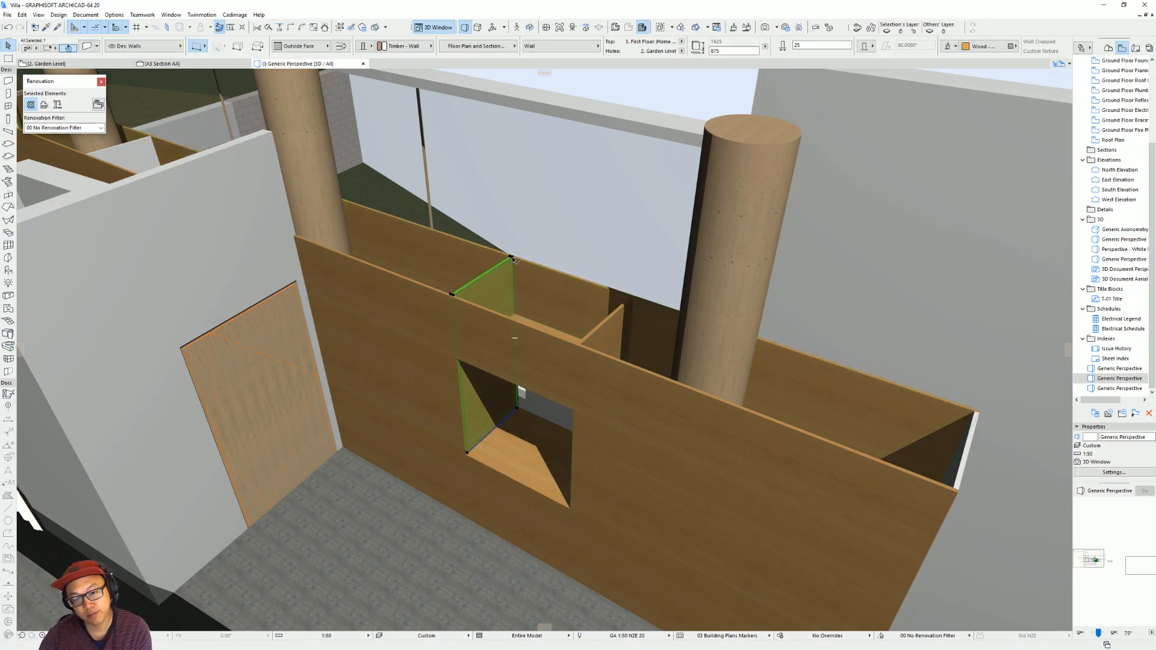
pyautogui.click(512, 257)
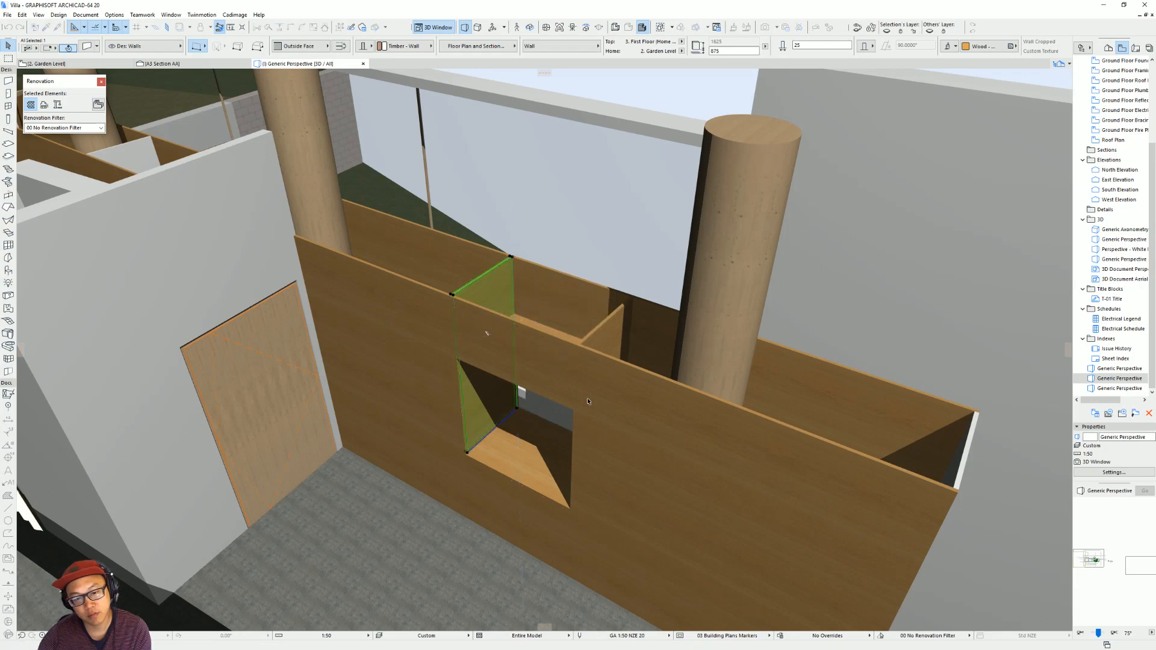
pyautogui.scroll(-3, 456, 374)
pyautogui.keyDown('shift'); pyautogui.moveTo(456, 374); pyautogui.dragTo(614, 343, button='middle'); pyautogui.keyUp('shift')
pyautogui.scroll(3, 503, 303)
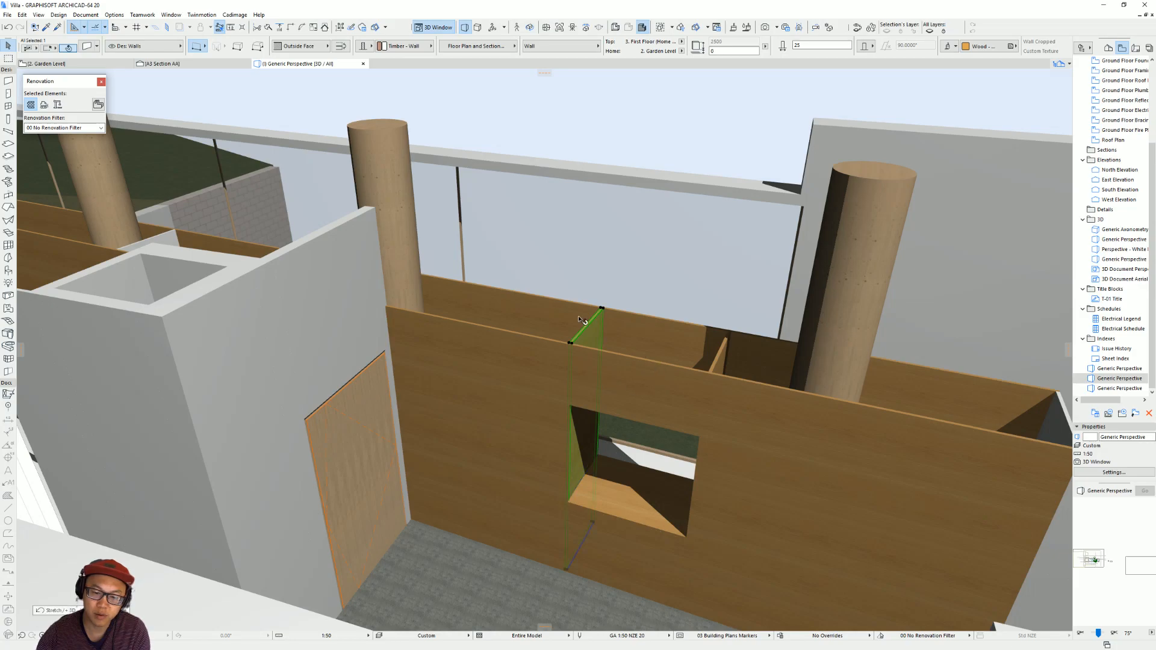
pyautogui.press('Escape')
# Review the oak shelf walls, their openings and the curved kitchen wall in 3D from outside and from above.
pyautogui.scroll(-3, 523, 335)
pyautogui.moveTo(523, 335); pyautogui.dragTo(777, 388, button='middle')
pyautogui.keyDown('shift'); pyautogui.moveTo(393, 343); pyautogui.dragTo(469, 375, button='middle'); pyautogui.keyUp('shift')
pyautogui.scroll(-2, 748, 403)
pyautogui.keyDown('shift'); pyautogui.moveTo(624, 449); pyautogui.dragTo(758, 413, button='middle'); pyautogui.keyUp('shift')
pyautogui.scroll(-2, 704, 394)
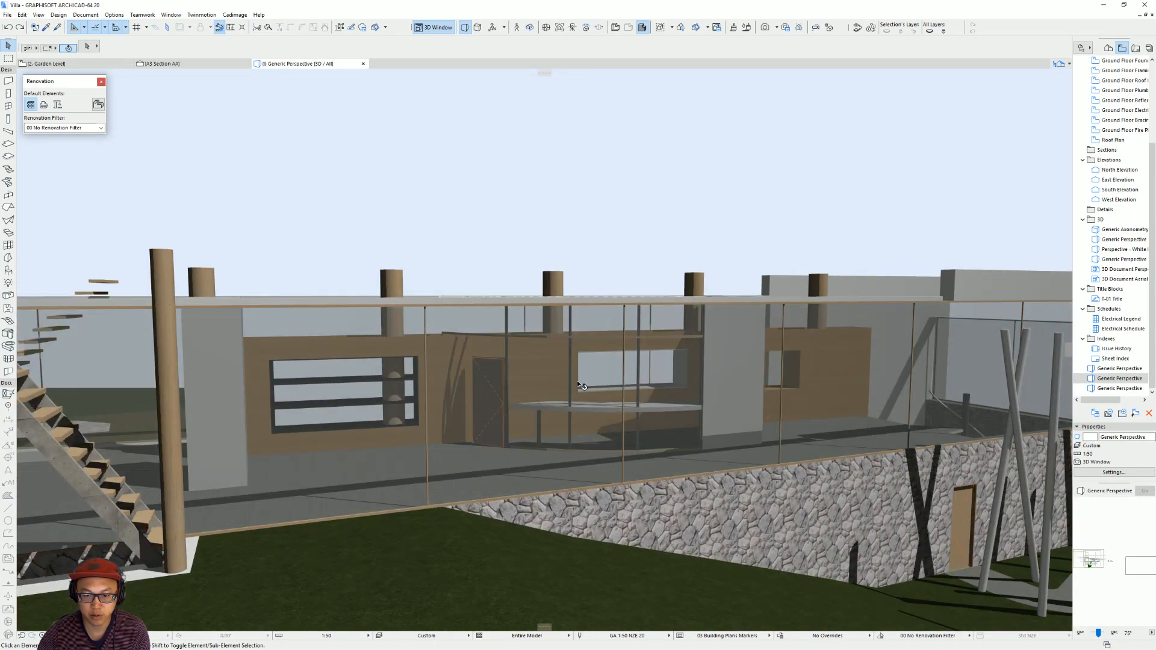
pyautogui.keyDown('shift'); pyautogui.moveTo(506, 475); pyautogui.dragTo(474, 295, button='middle'); pyautogui.keyUp('shift')
pyautogui.scroll(-3, 474, 295)
pyautogui.moveTo(753, 234); pyautogui.dragTo(500, 277, button='middle')
pyautogui.moveTo(785, 263); pyautogui.dragTo(560, 289, button='middle')
pyautogui.moveTo(901, 353); pyautogui.dragTo(671, 175)
pyautogui.press('Delete')
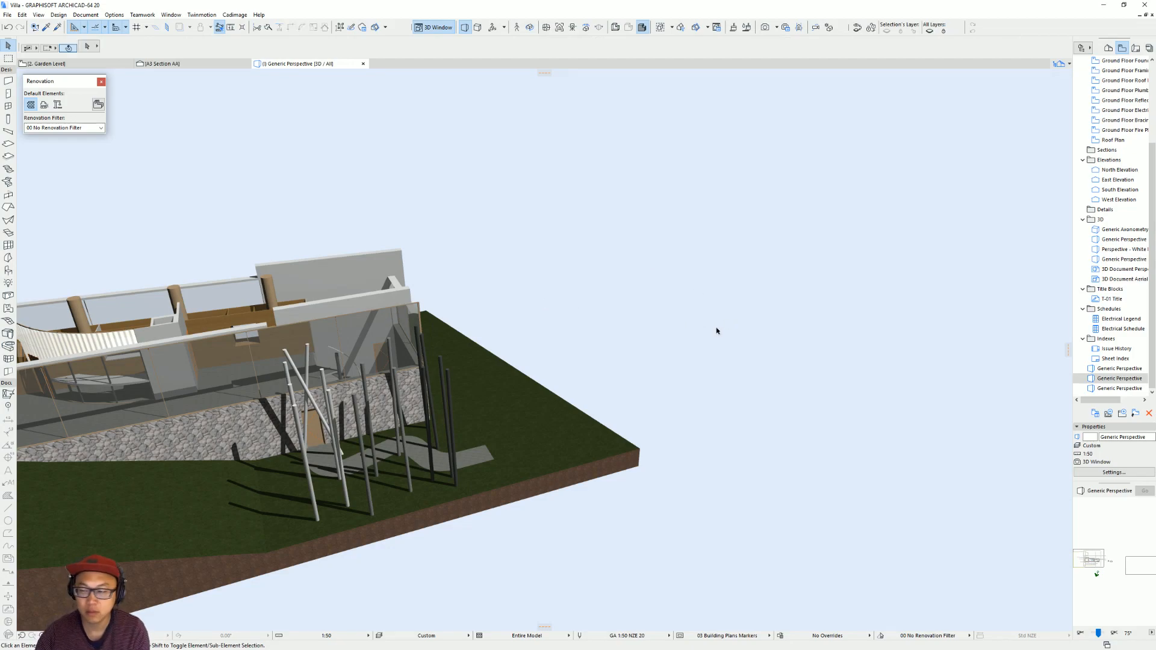
pyautogui.click(392, 339)
pyautogui.moveTo(365, 336); pyautogui.dragTo(861, 300, button='middle')
pyautogui.keyDown('shift'); pyautogui.moveTo(629, 315); pyautogui.dragTo(591, 379, button='middle'); pyautogui.keyUp('shift')
pyautogui.scroll(2, 736, 294)
pyautogui.keyDown('shift'); pyautogui.moveTo(736, 294); pyautogui.dragTo(510, 364, button='middle'); pyautogui.keyUp('shift')
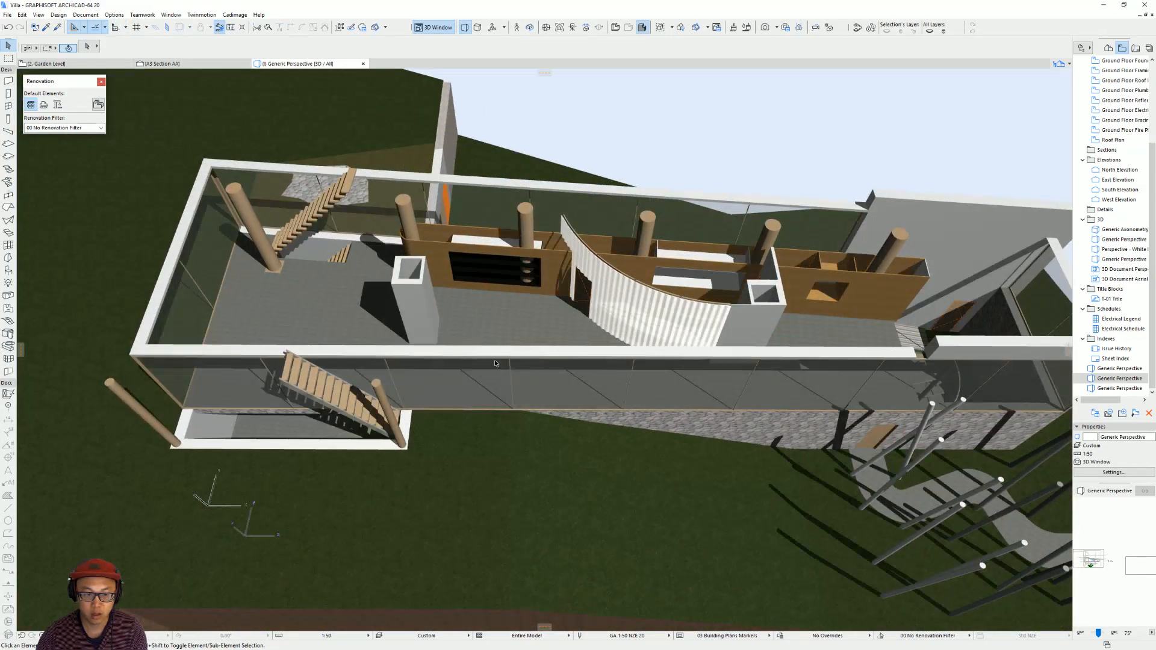
pyautogui.keyDown('shift'); pyautogui.moveTo(629, 398); pyautogui.dragTo(480, 369, button='middle'); pyautogui.keyUp('shift')
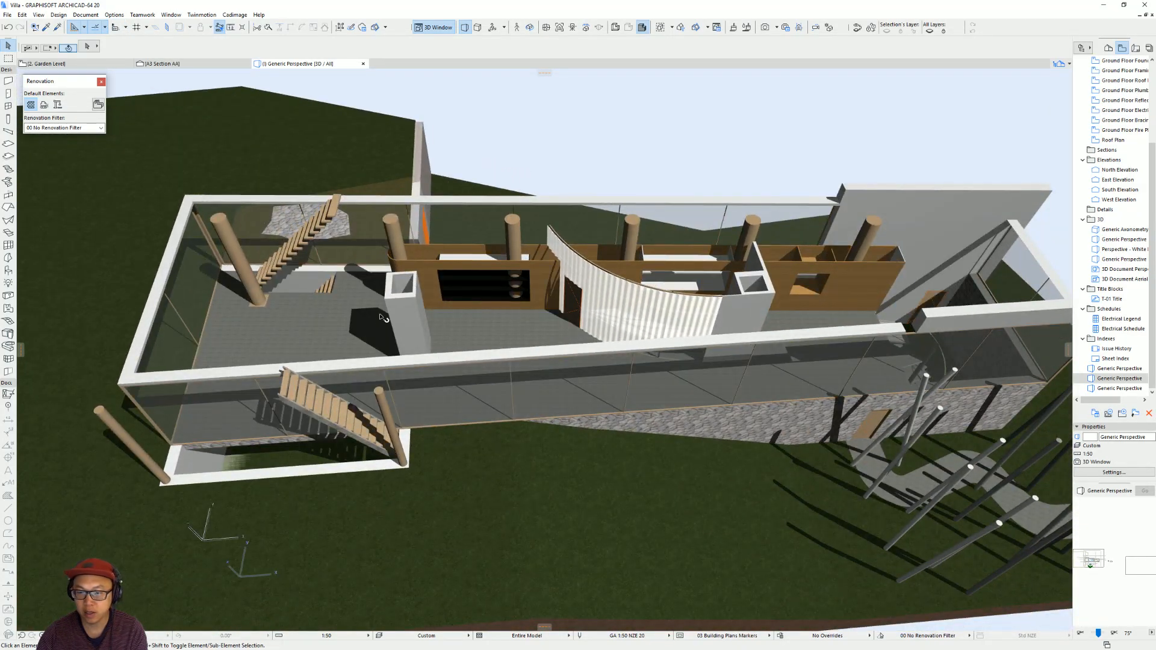
pyautogui.scroll(2, 669, 314)
pyautogui.keyDown('shift'); pyautogui.moveTo(669, 314); pyautogui.dragTo(596, 347, button='middle'); pyautogui.keyUp('shift')
pyautogui.scroll(-2, 840, 317)
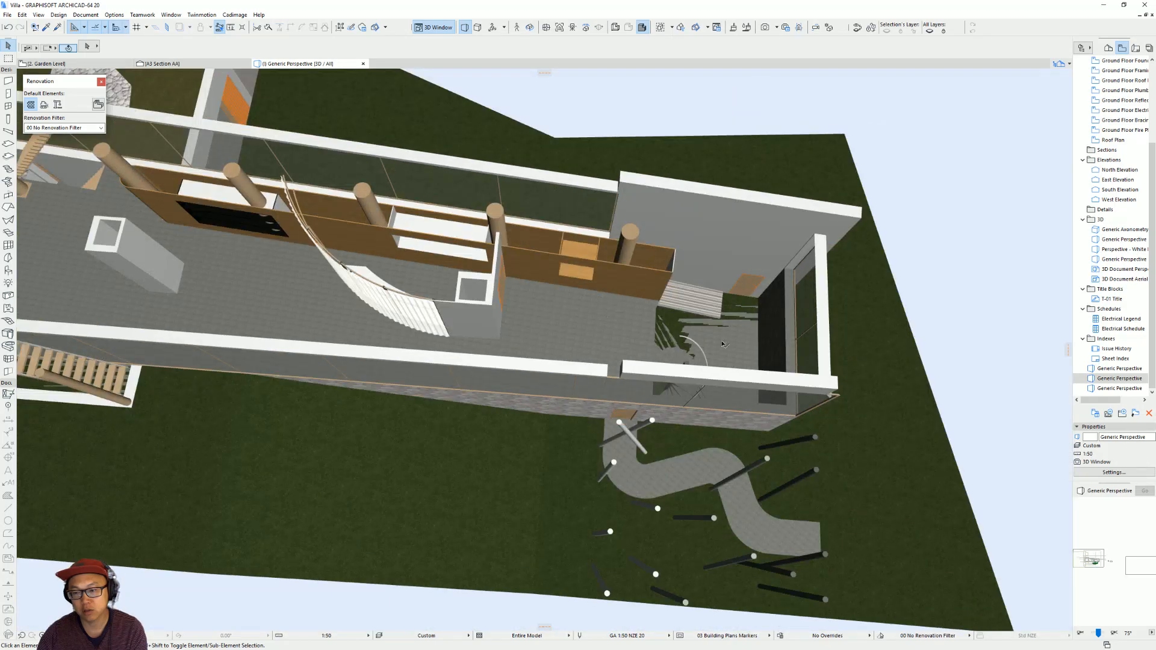
# Open the Garden Level floor plan and check the modelled kitchen and shelf walls against the underlying drawing.
pyautogui.press('F2')
pyautogui.scroll(-5, 624, 351)
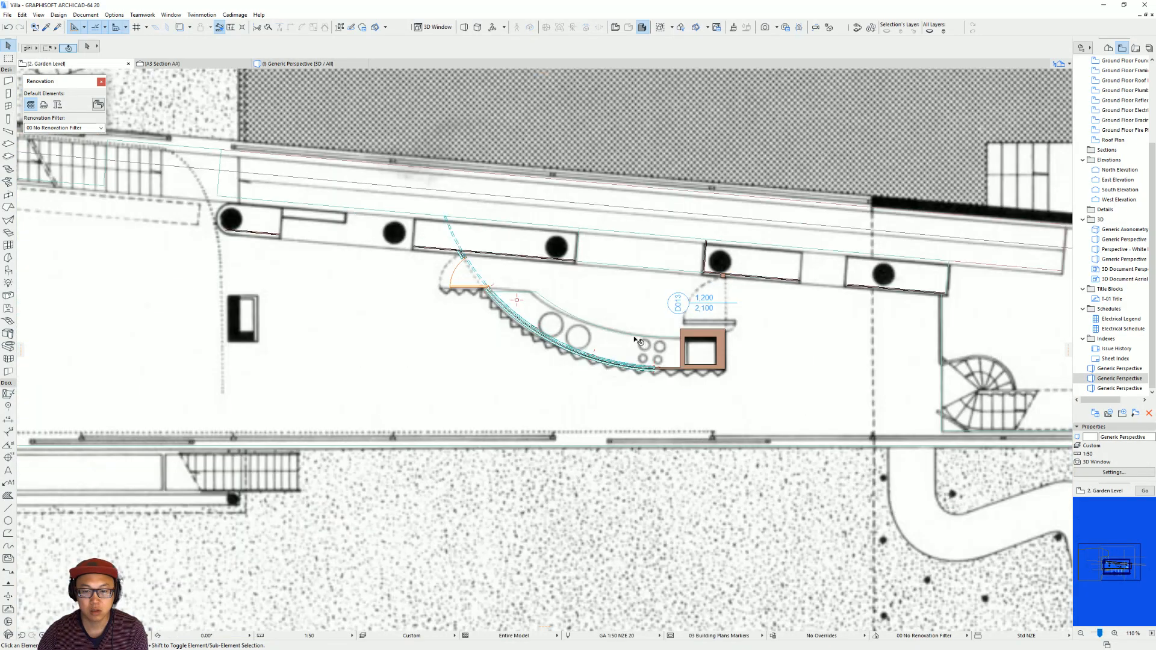
pyautogui.scroll(2, 716, 336)
pyautogui.hotkey('ctrl', 'a')
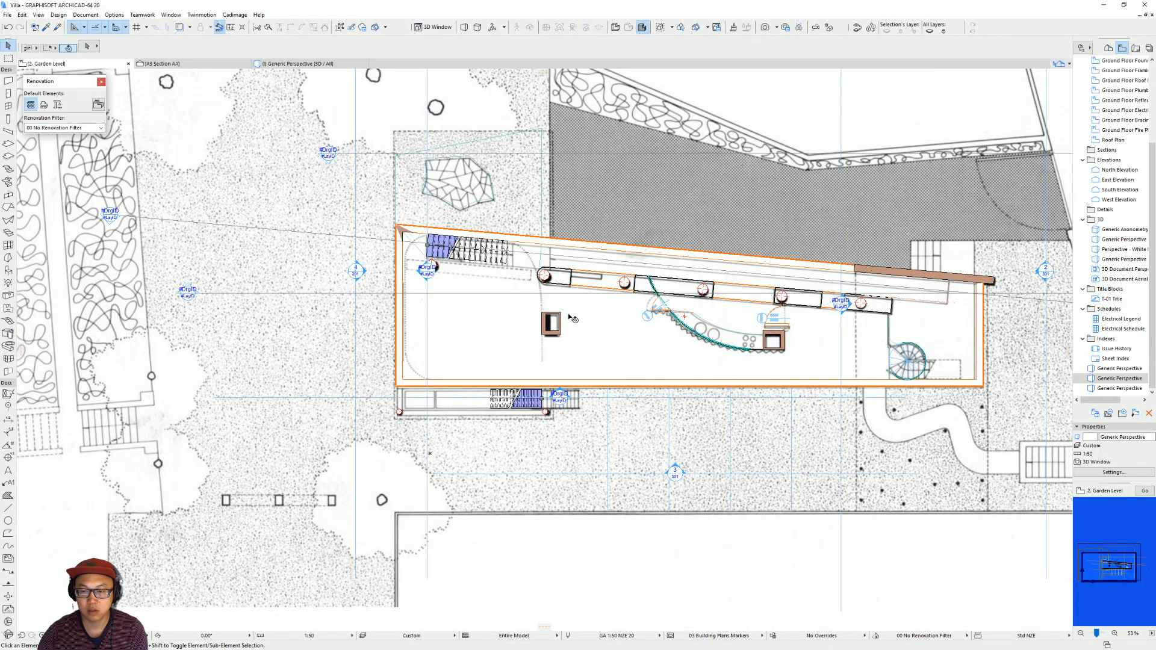
pyautogui.scroll(2, 650, 342)
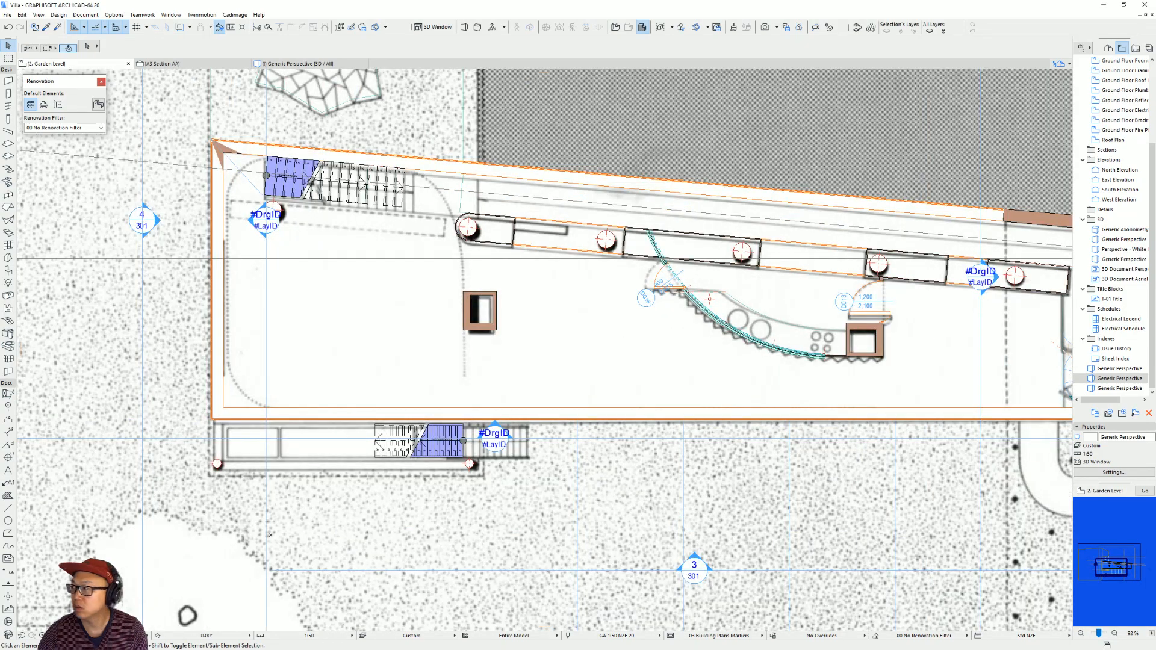
# Switch to the browser and look through the Villa dall'Ava project photos, section drawing and image results for interior references.
pyautogui.hotkey('alt', 'Tab')
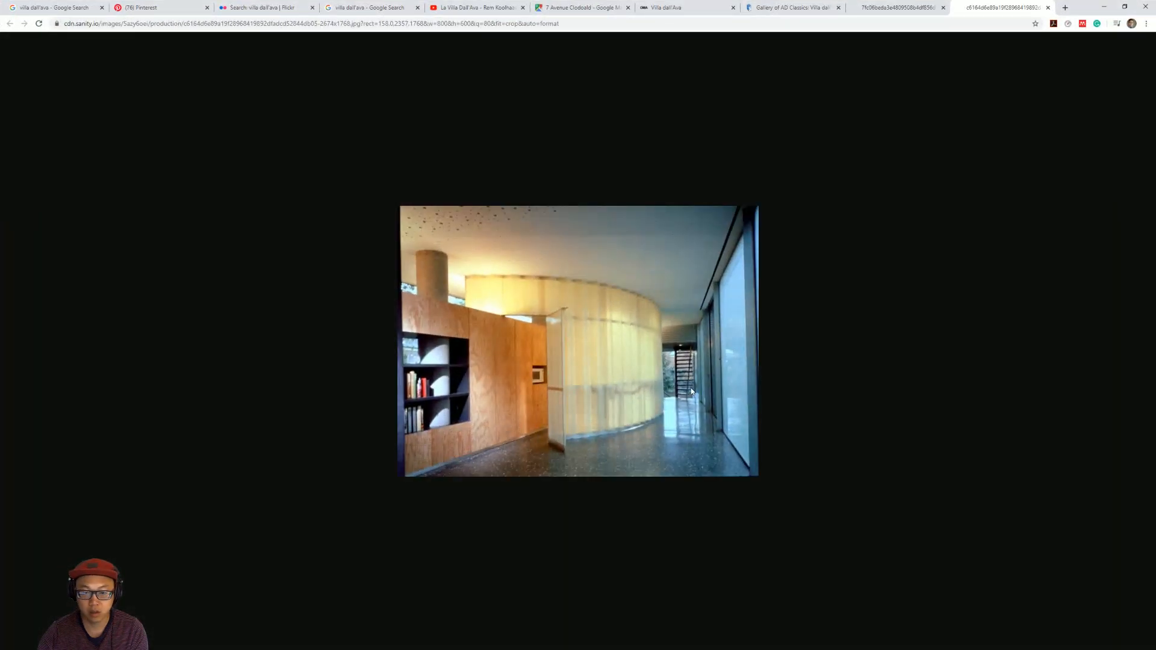
pyautogui.click(604, 5)
pyautogui.click(696, 8)
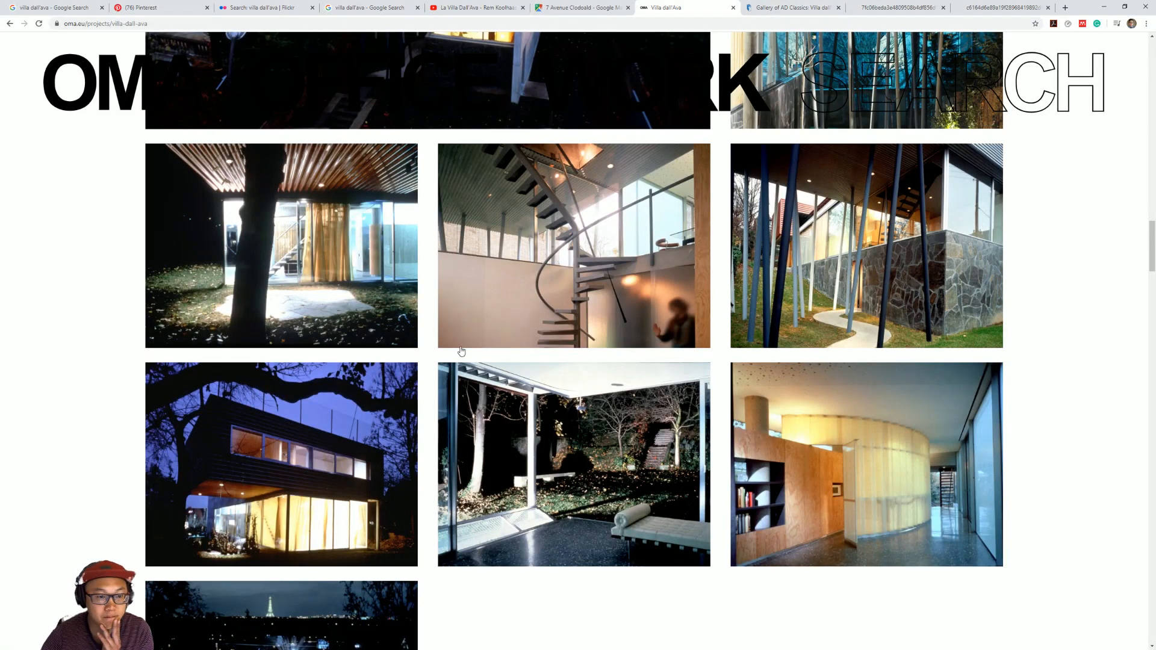
pyautogui.scroll(6, 463, 352)
pyautogui.scroll(-5, 474, 351)
pyautogui.scroll(-5, 474, 351)
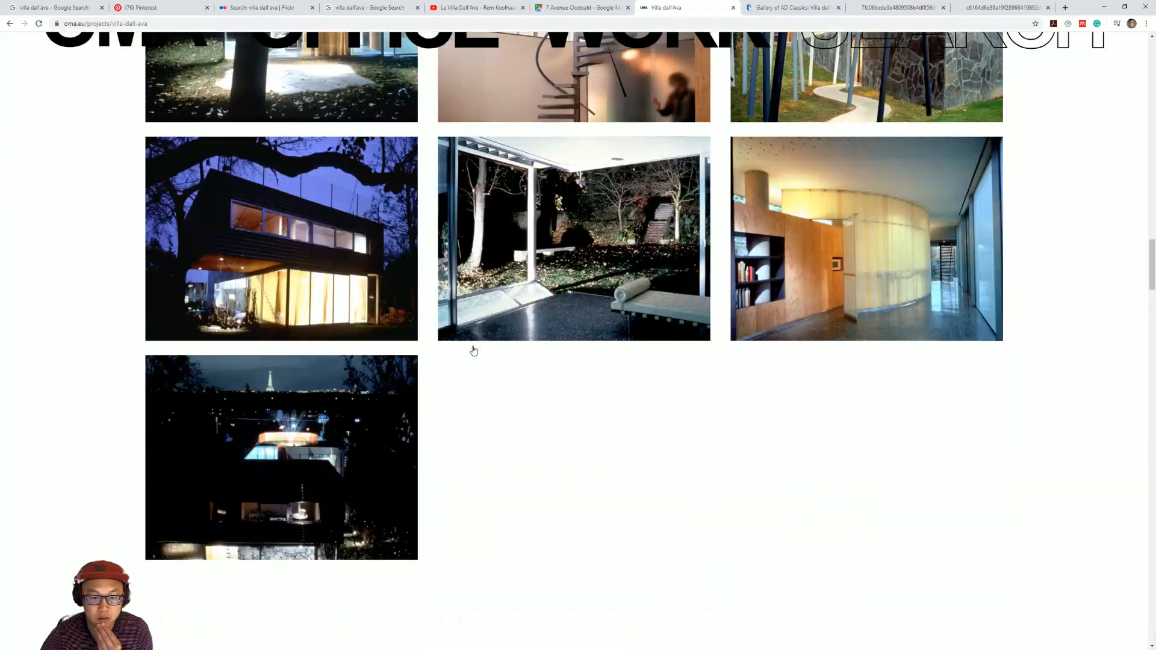
pyautogui.click(803, 5)
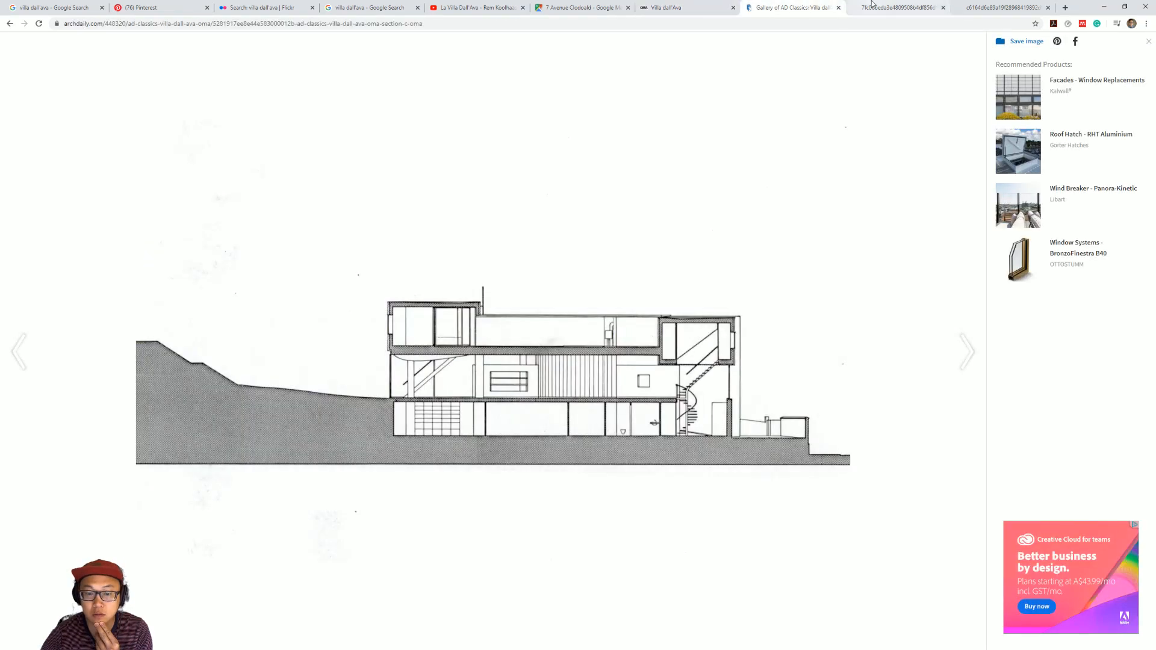
pyautogui.click(128, 7)
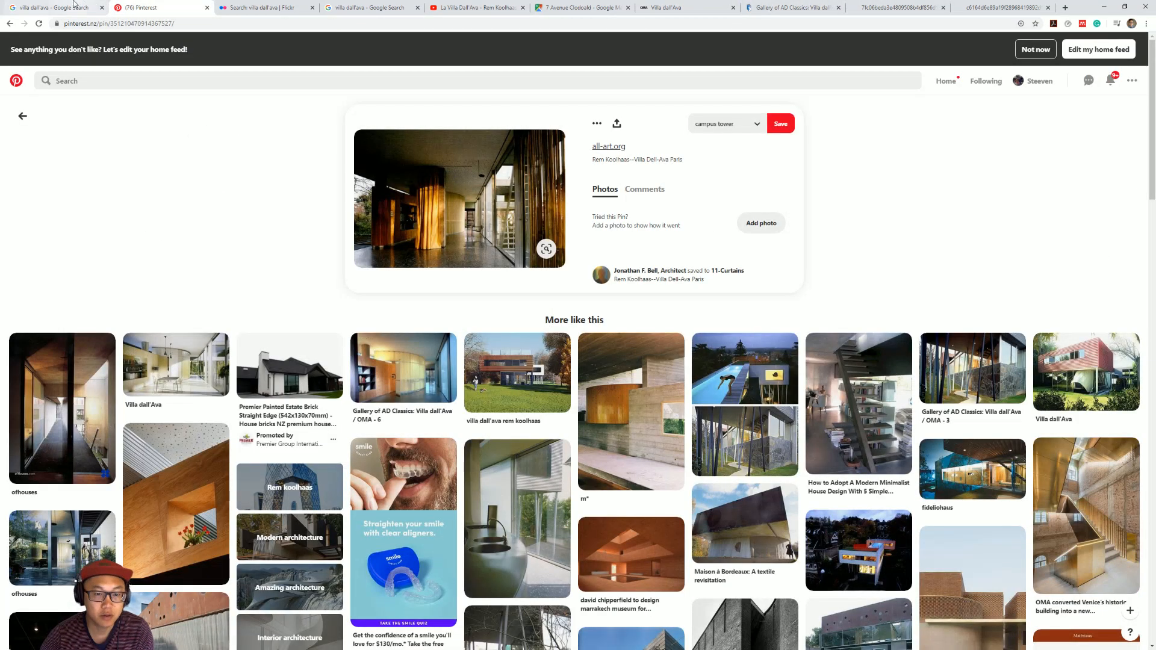
pyautogui.click(72, 6)
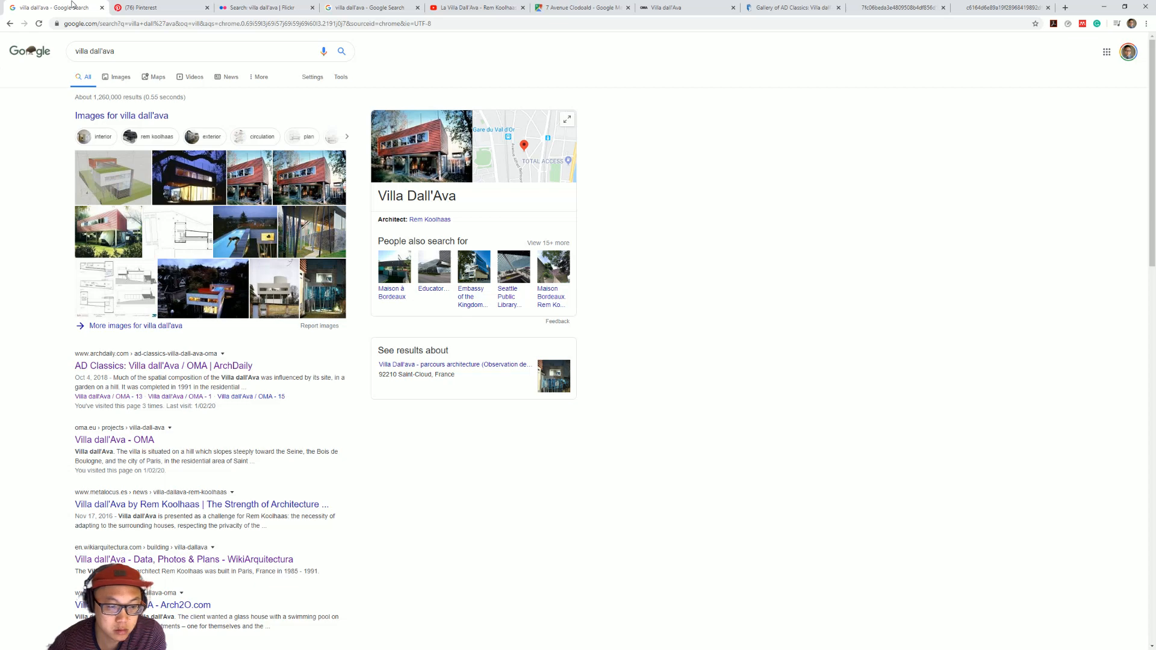
pyautogui.click(897, 7)
pyautogui.click(980, 5)
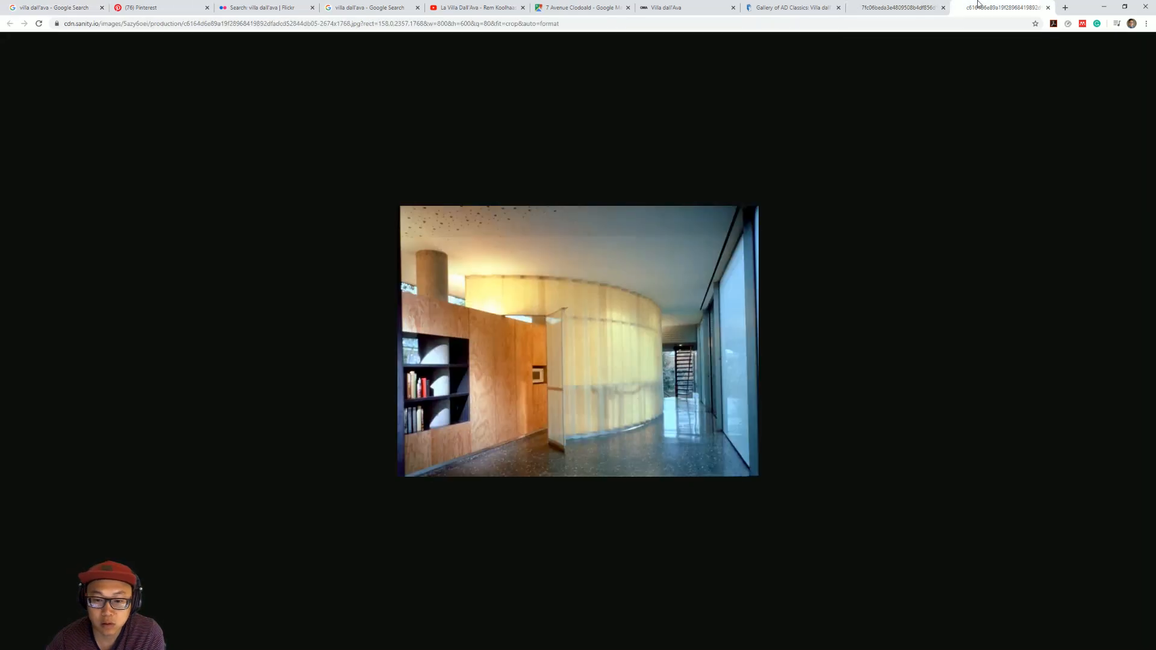
# Examine the La Villa Dall'Ava video around the kitchen and dining scenes for furniture references.
pyautogui.click(563, 5)
pyautogui.click(489, 6)
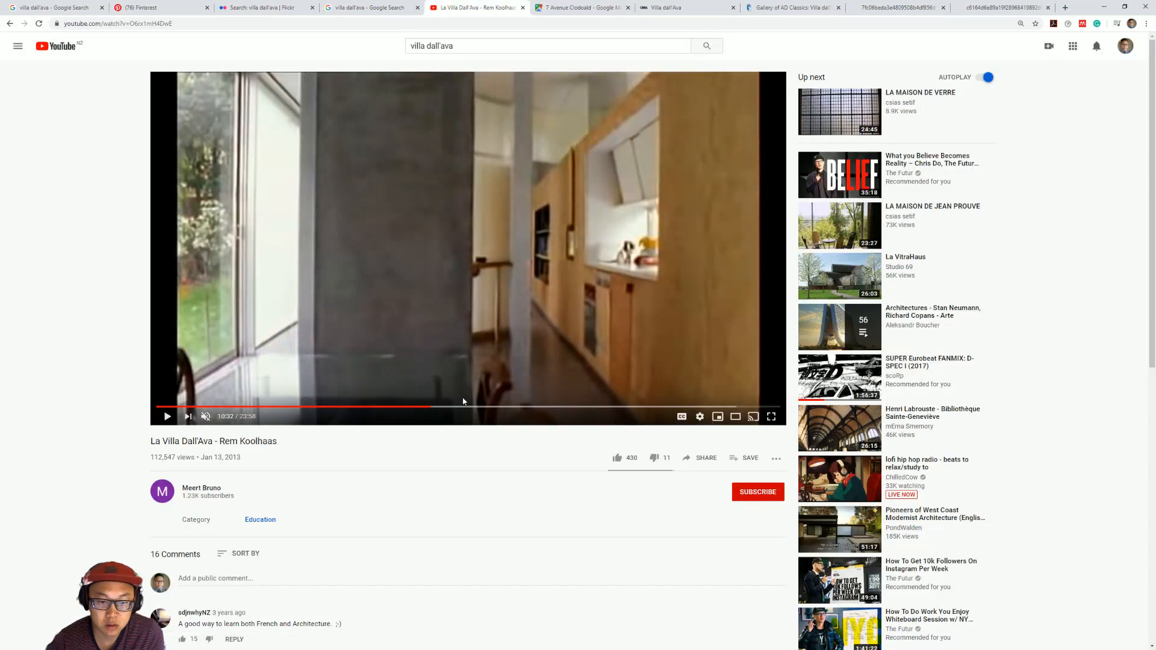
pyautogui.click(425, 412)
pyautogui.moveTo(427, 412)
pyautogui.mouseDown()
pyautogui.moveTo(454, 409)
pyautogui.moveTo(425, 411)
pyautogui.mouseUp()
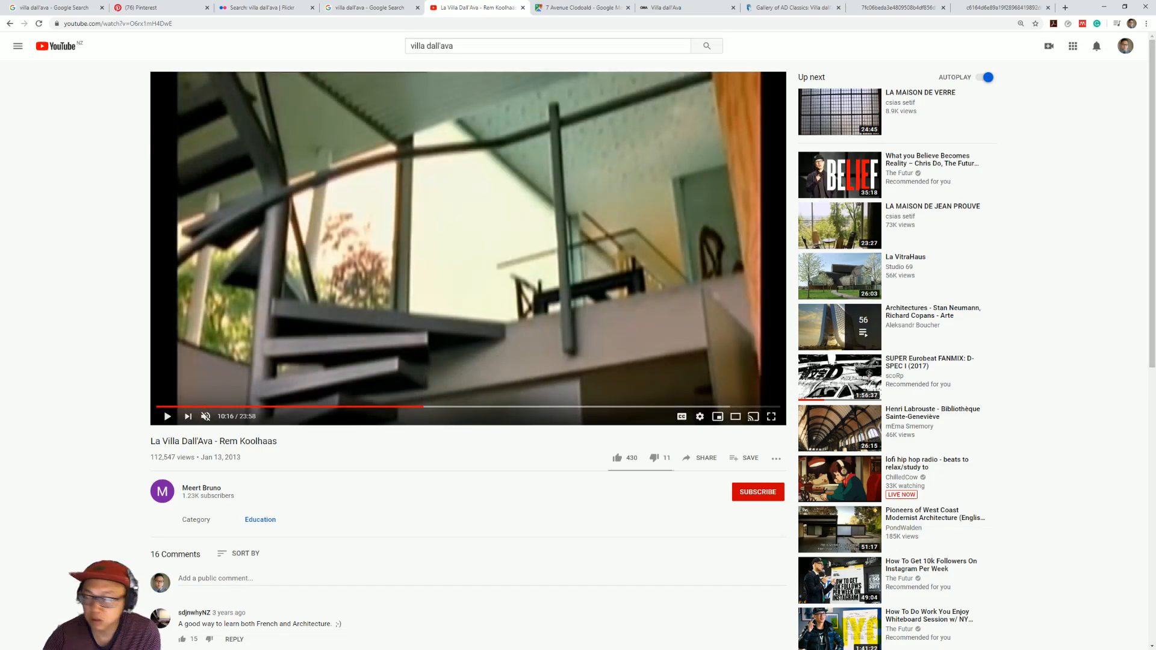
# Return to ARCHICAD, search the object library for table and choose Dining Table 02 20 as the object to place.
pyautogui.hotkey('alt', 'Tab')
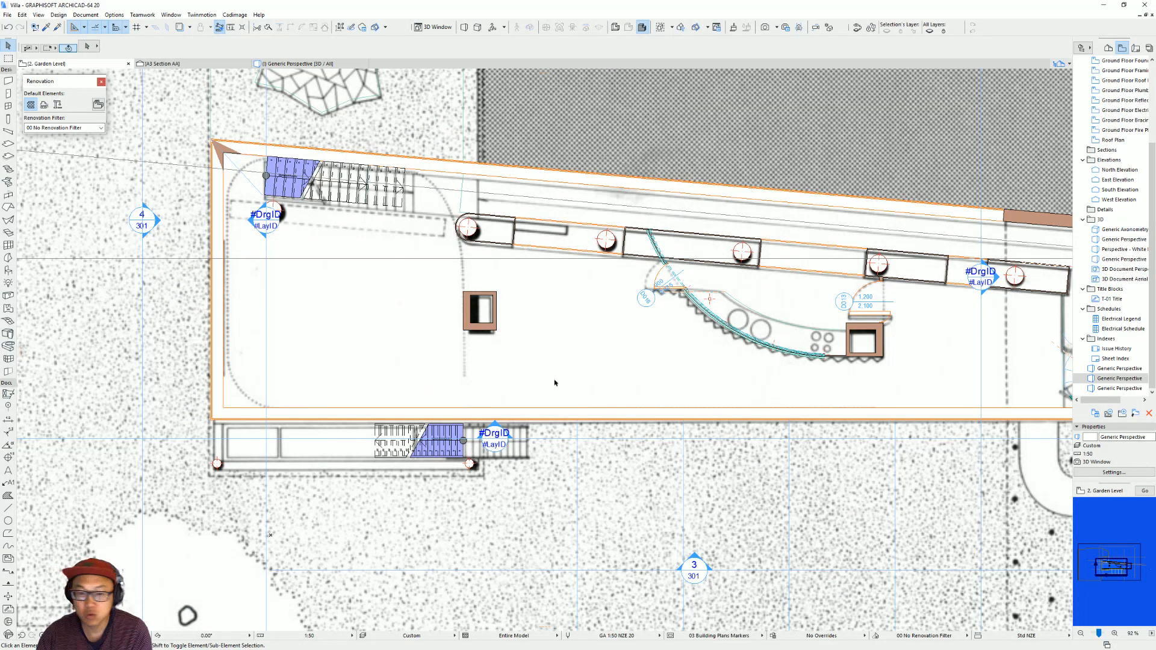
pyautogui.moveTo(740, 350); pyautogui.dragTo(479, 357, button='middle')
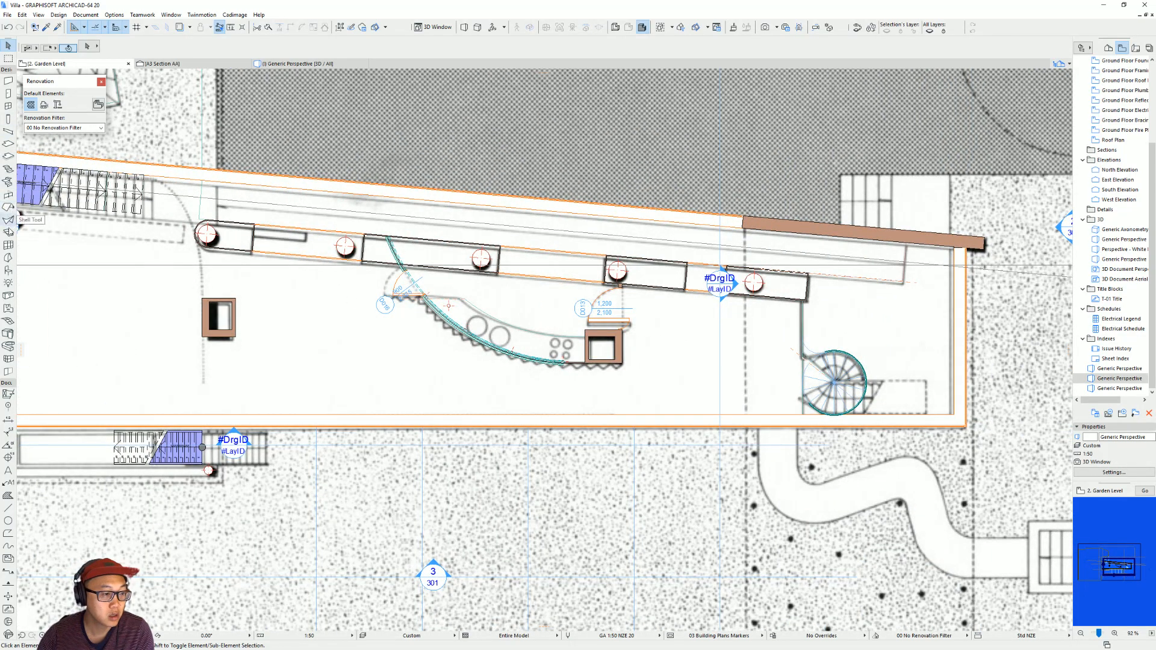
pyautogui.doubleClick(8, 272)
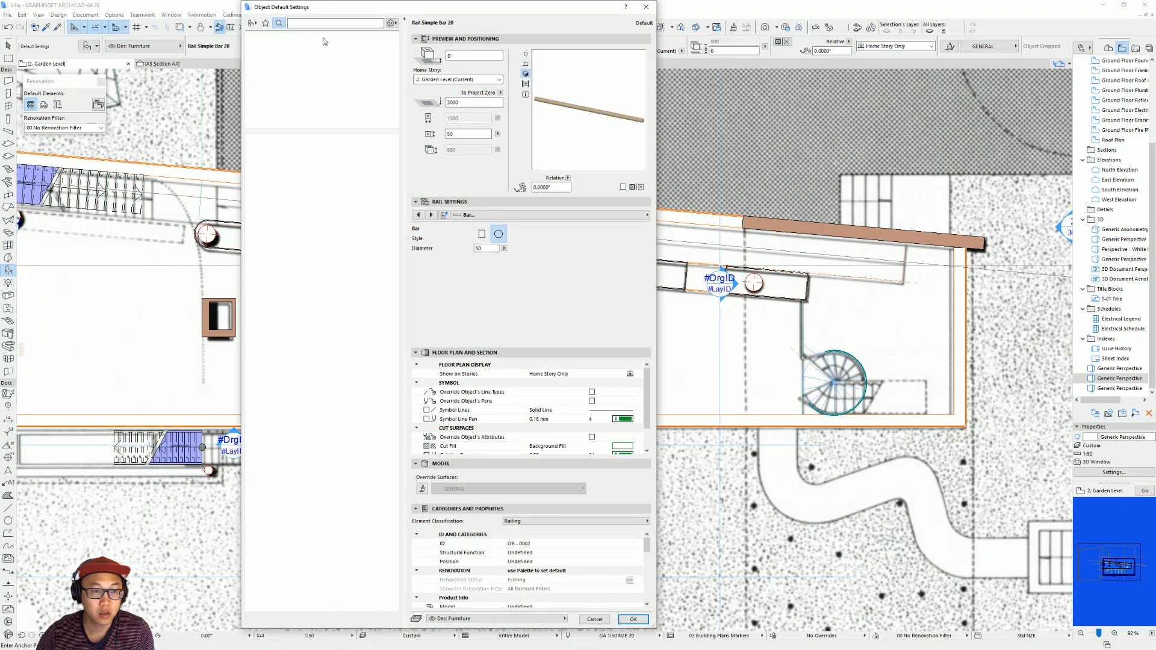
pyautogui.click(315, 23)
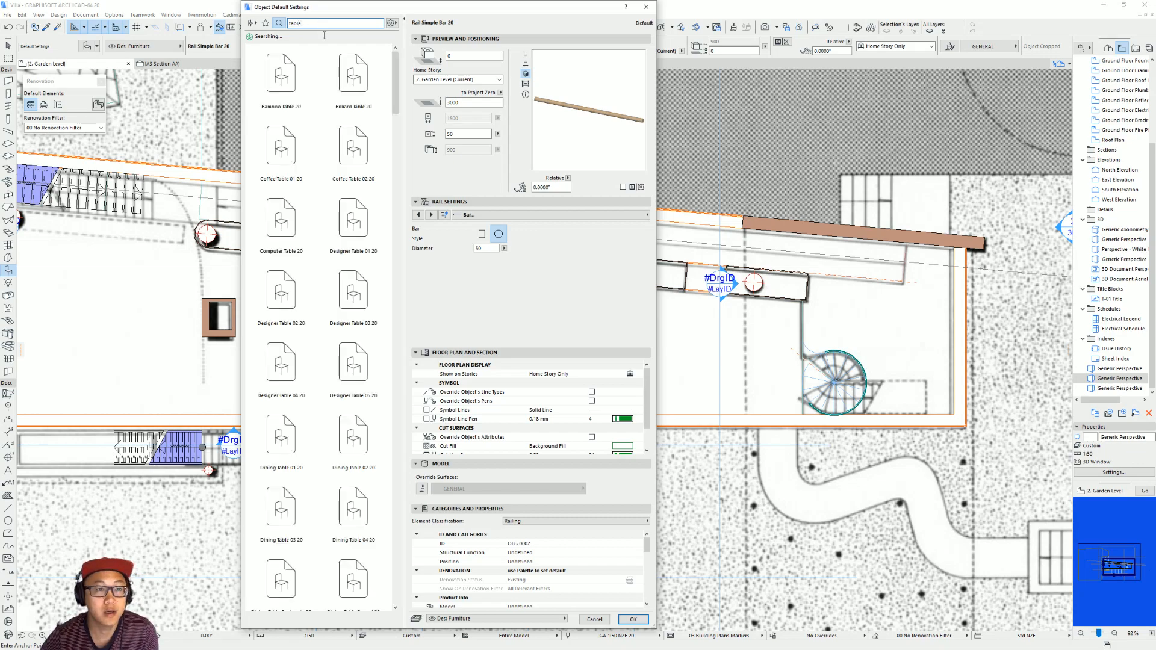
pyautogui.click(284, 182)
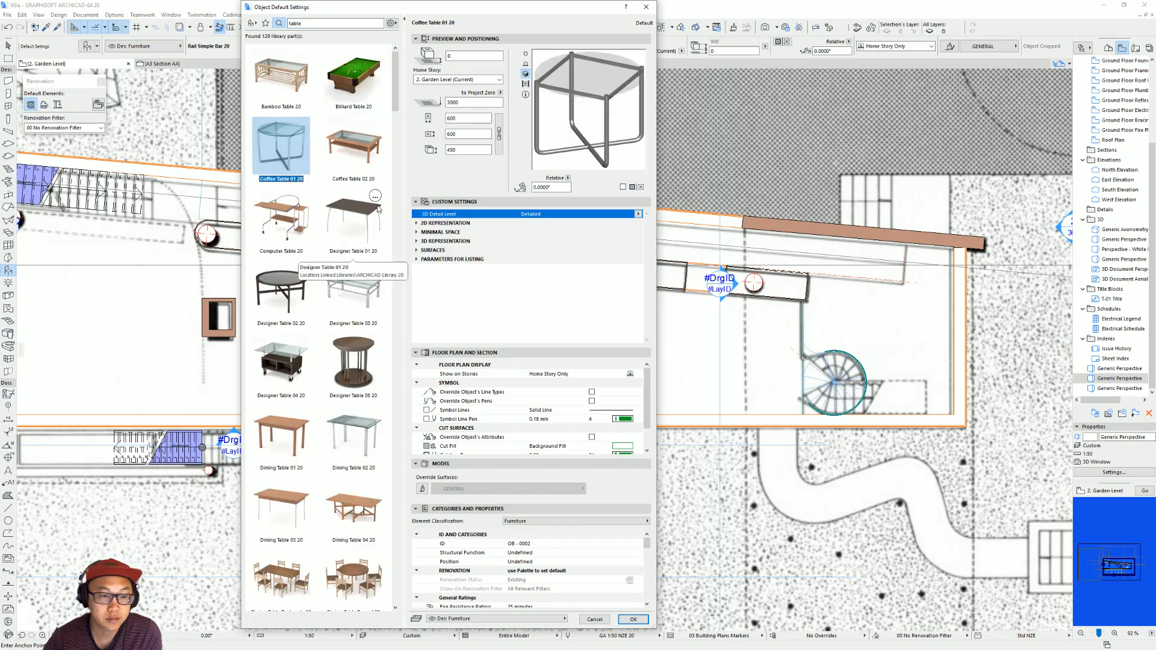
pyautogui.click(374, 445)
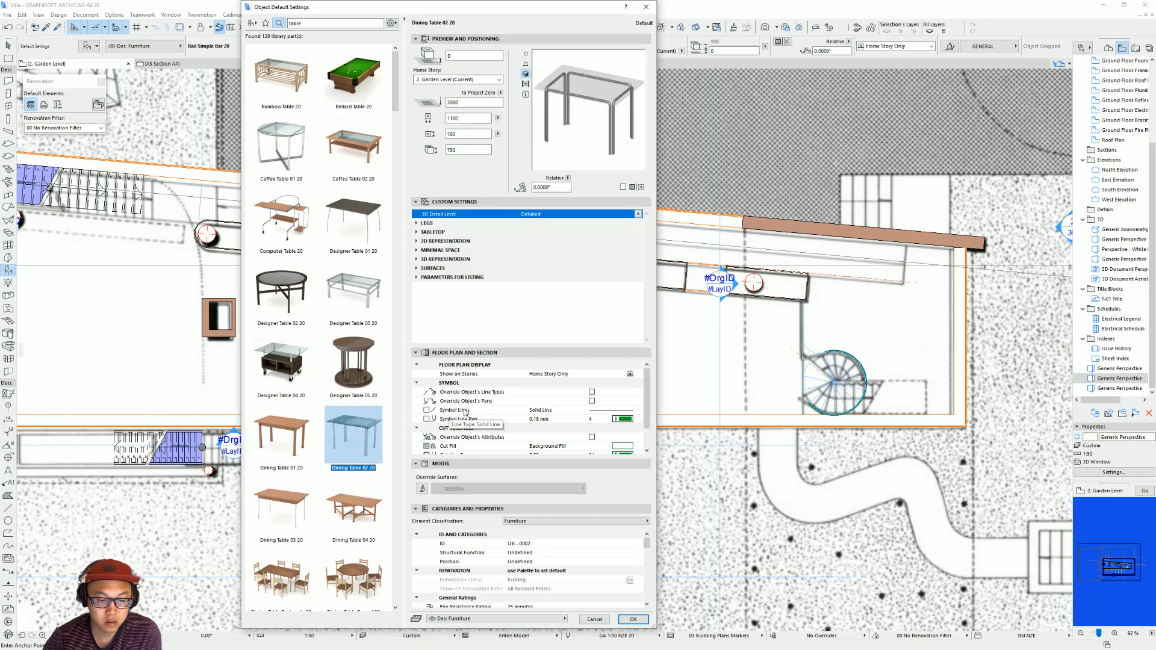
pyautogui.press('Return')
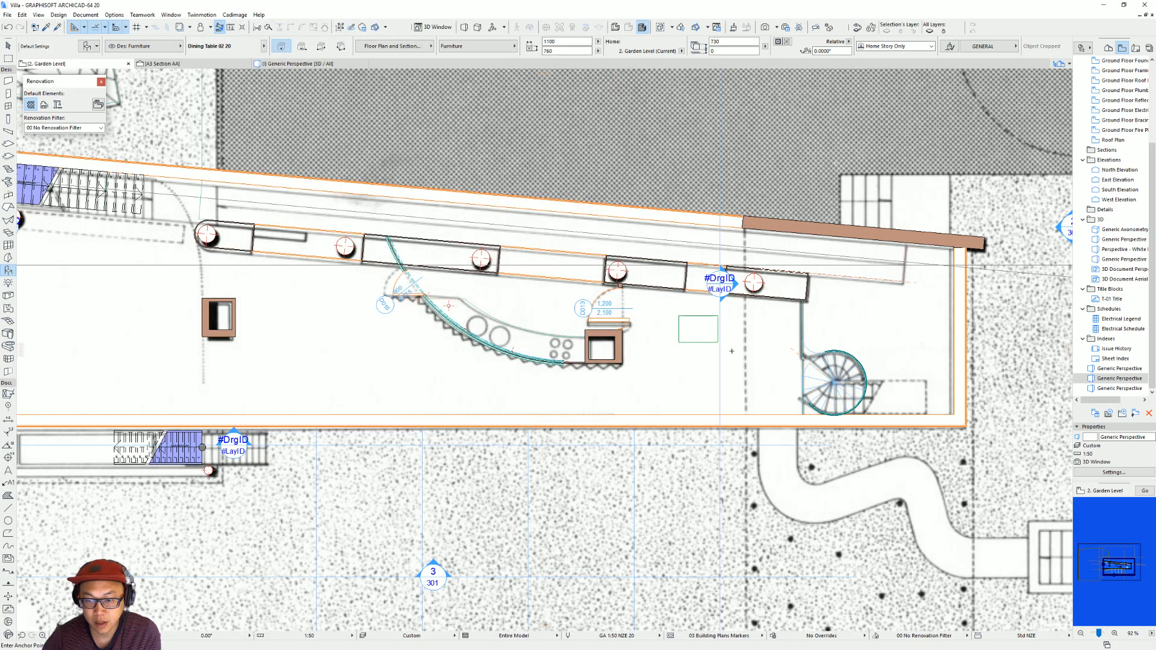
# Position the dining table on the Garden Level plan between the square kitchen column and the spiral stair.
pyautogui.press('Escape')
pyautogui.click(703, 339)
pyautogui.moveTo(712, 338); pyautogui.dragTo(697, 356)
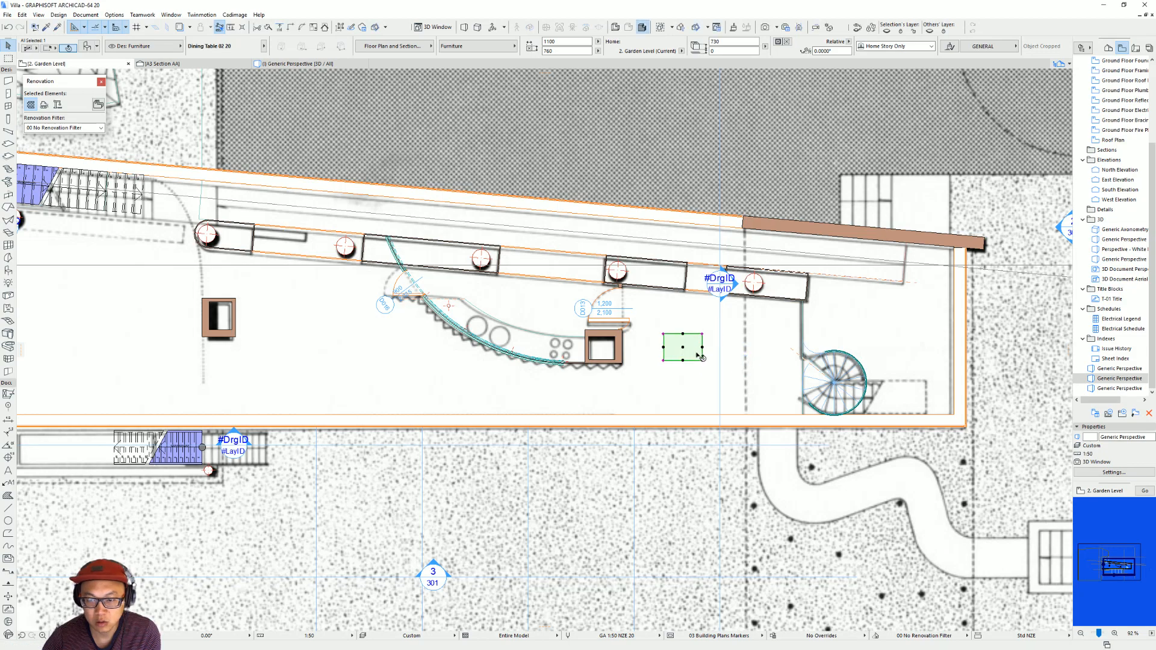
# Set the dining table's size to 2000 by 900.
pyautogui.scroll(2, 715, 351)
pyautogui.moveTo(712, 348); pyautogui.dragTo(554, 352, button='middle')
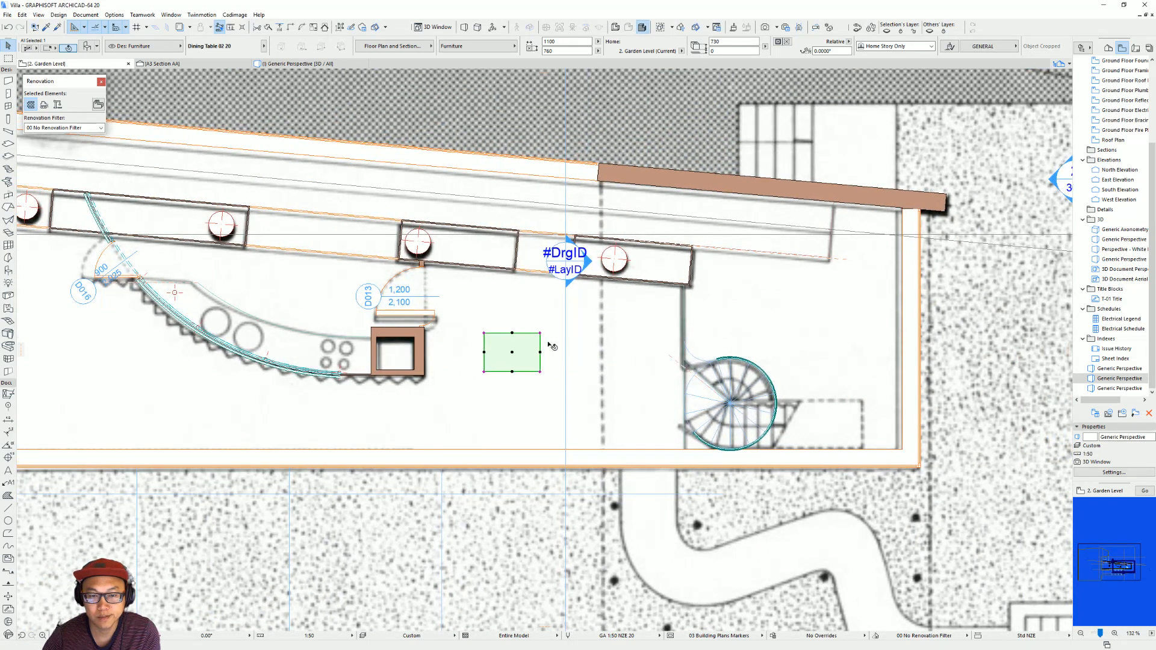
pyautogui.doubleClick(562, 41)
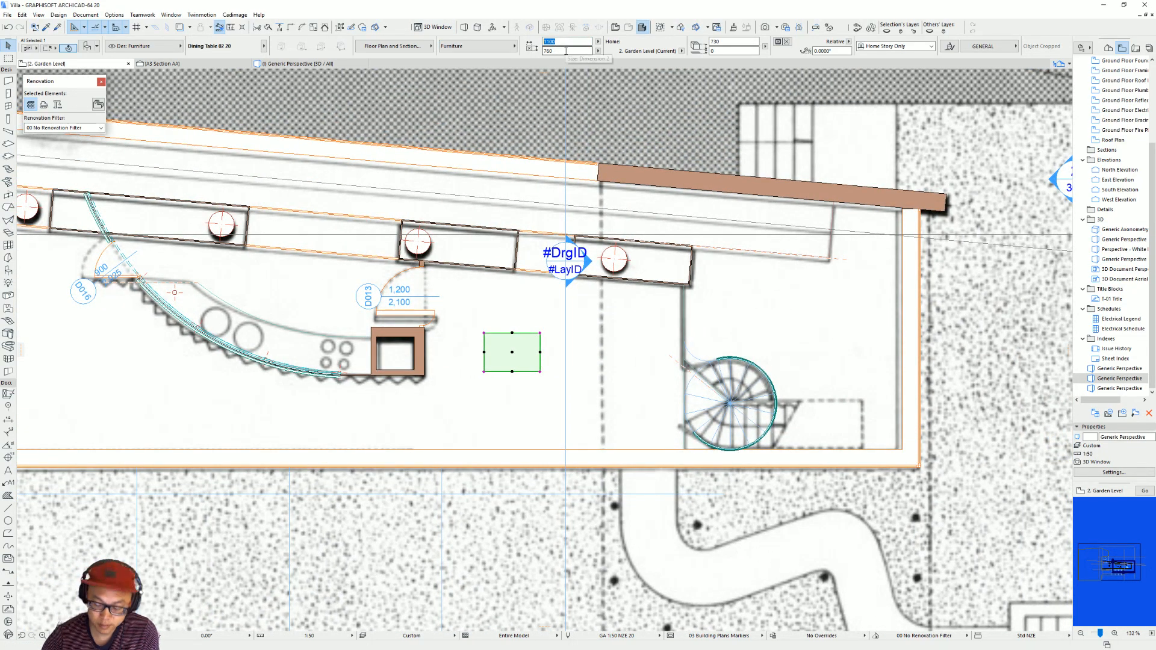
pyautogui.press('Return')
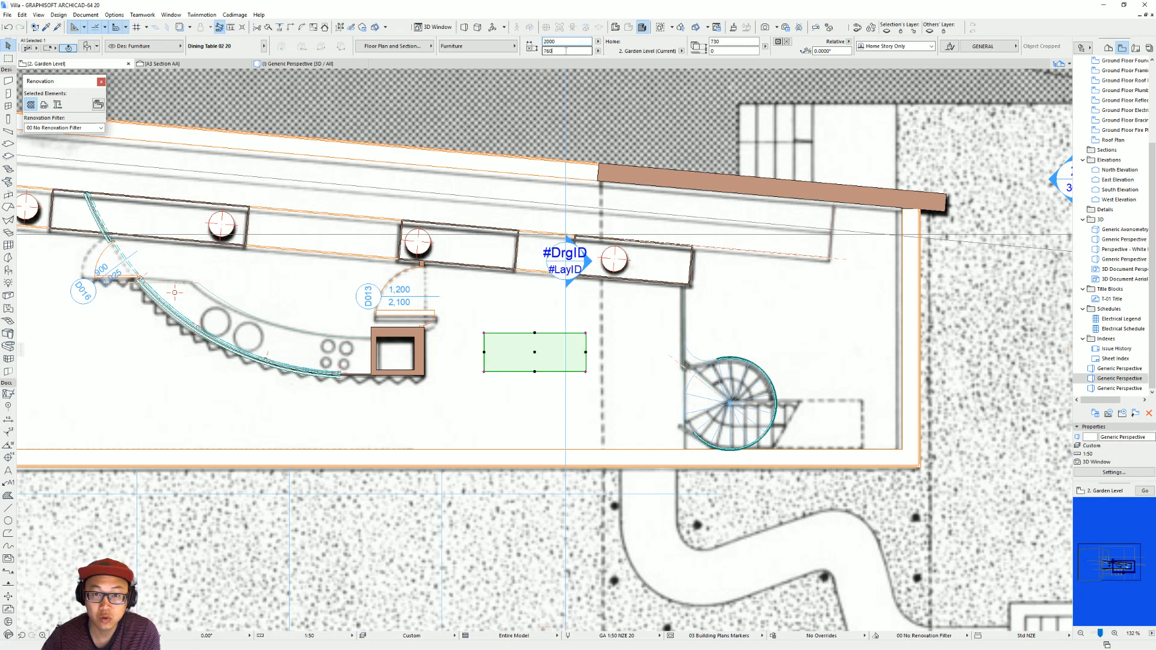
pyautogui.write('900')
pyautogui.press('Return')
# Move the dining table so its lower edge lines up with the lower edge of the square kitchen column.
pyautogui.hotkey('ctrl', 'd')
pyautogui.click(484, 372)
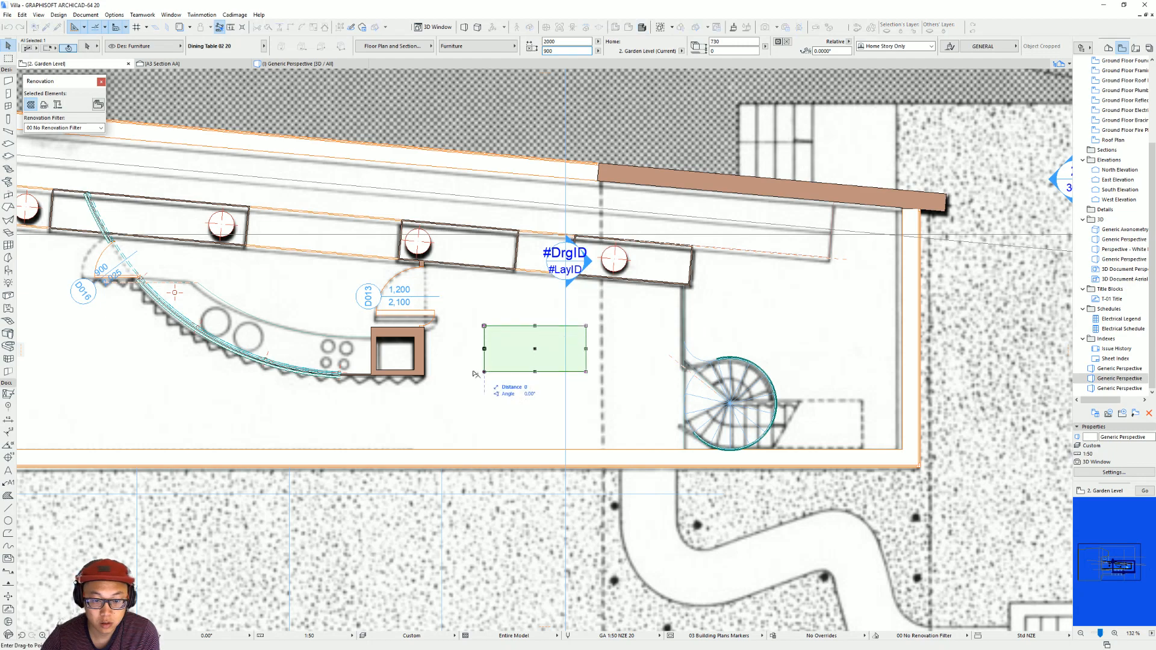
pyautogui.keyDown('shift'); pyautogui.click(425, 376); pyautogui.keyUp('shift')
pyautogui.click(569, 318)
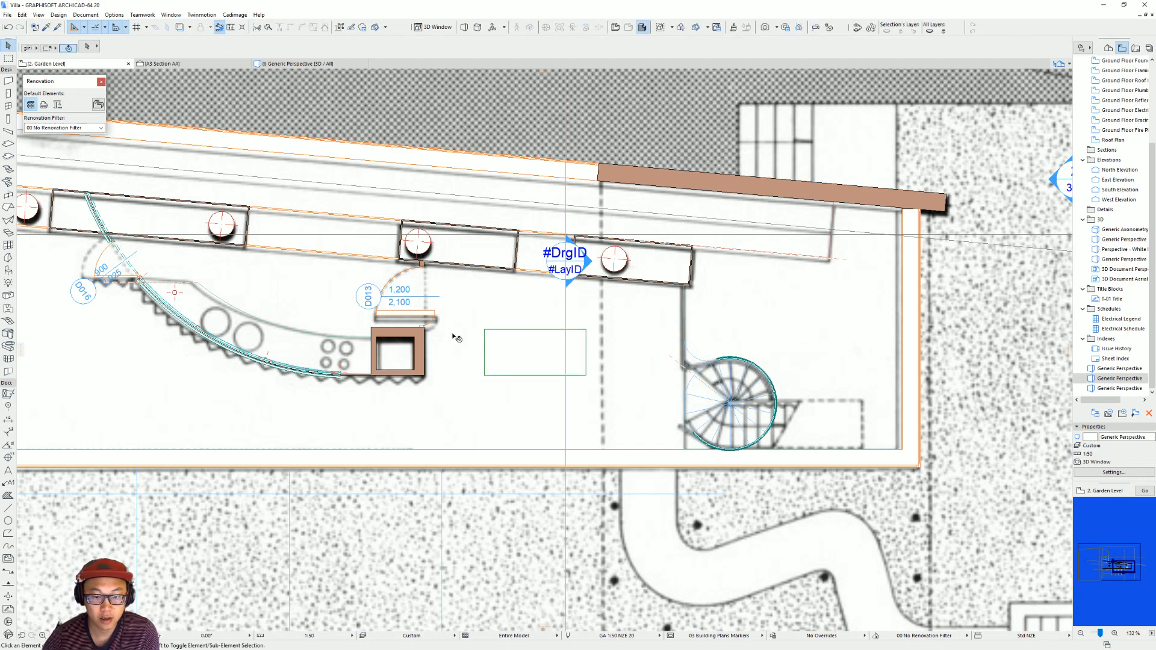
# Recheck the dining furniture in the villa video, then search ARCHICAD's object library for chair.
pyautogui.moveTo(65, 252); pyautogui.dragTo(158, 258, button='middle')
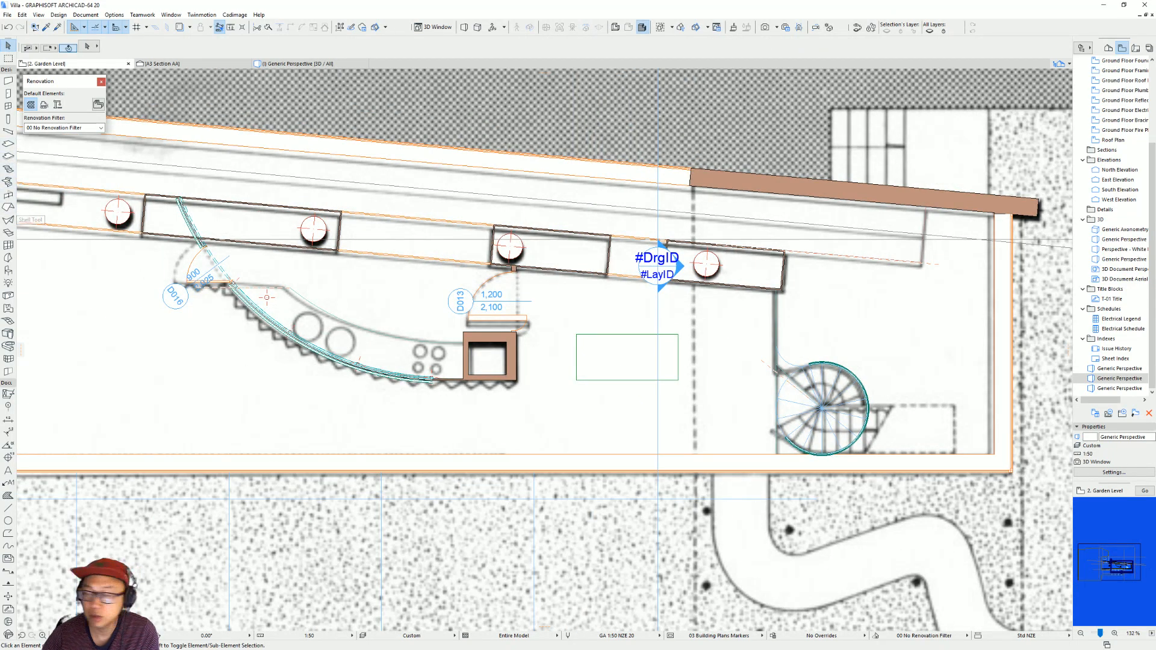
pyautogui.hotkey('alt', 'Tab')
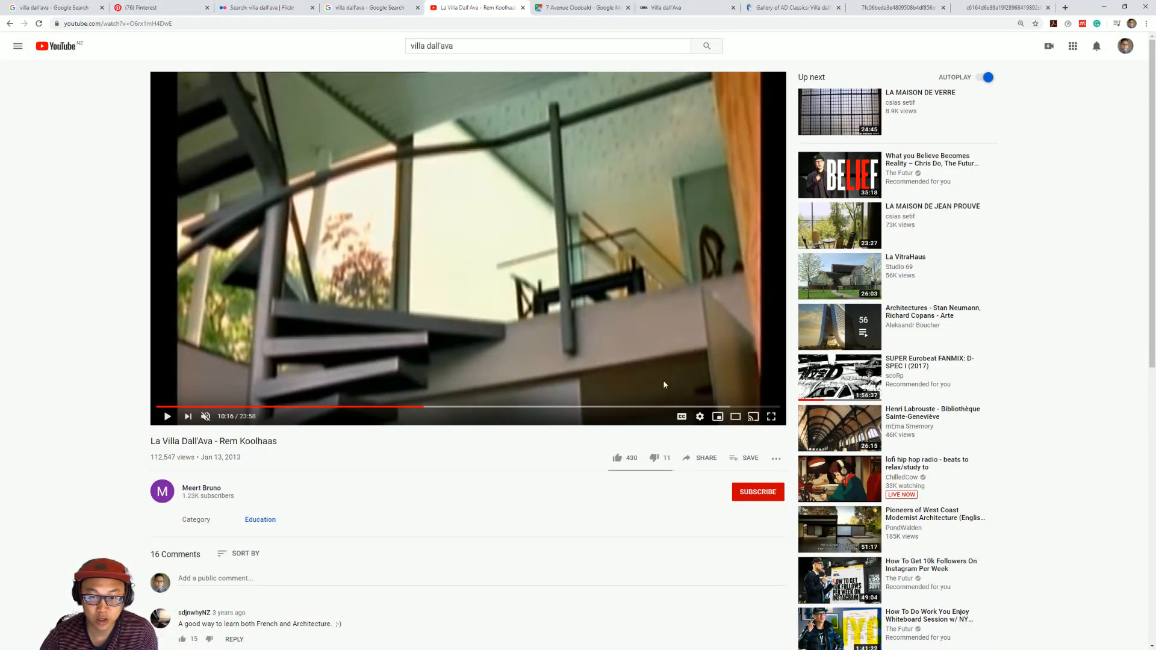
pyautogui.click(1102, 11)
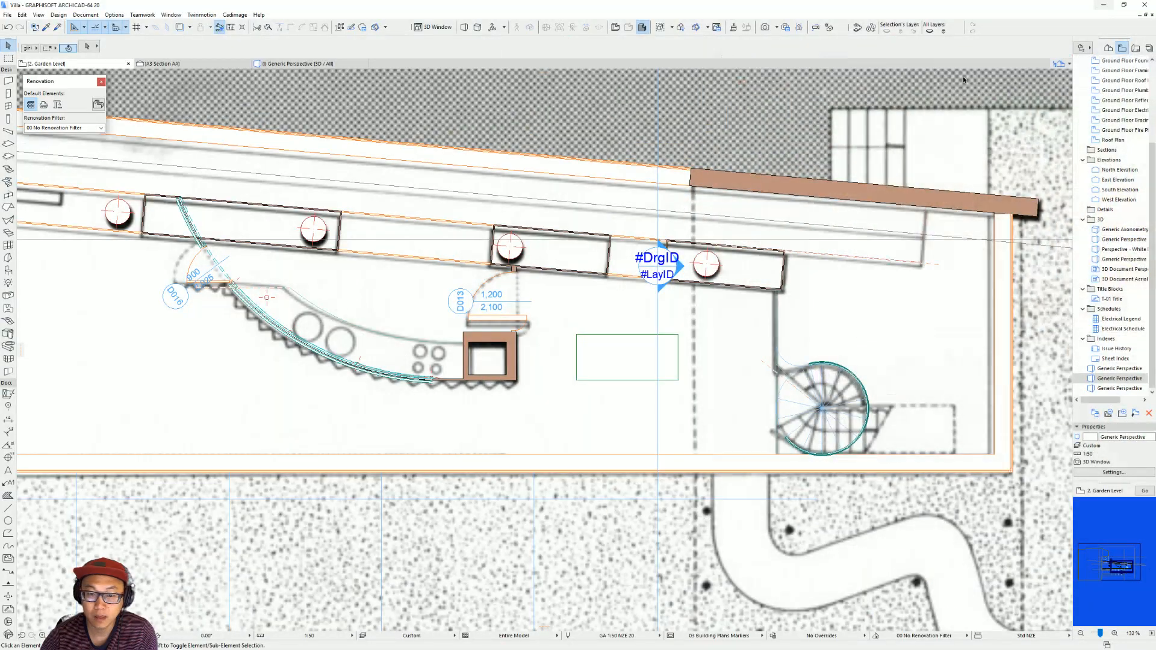
pyautogui.click(9, 271)
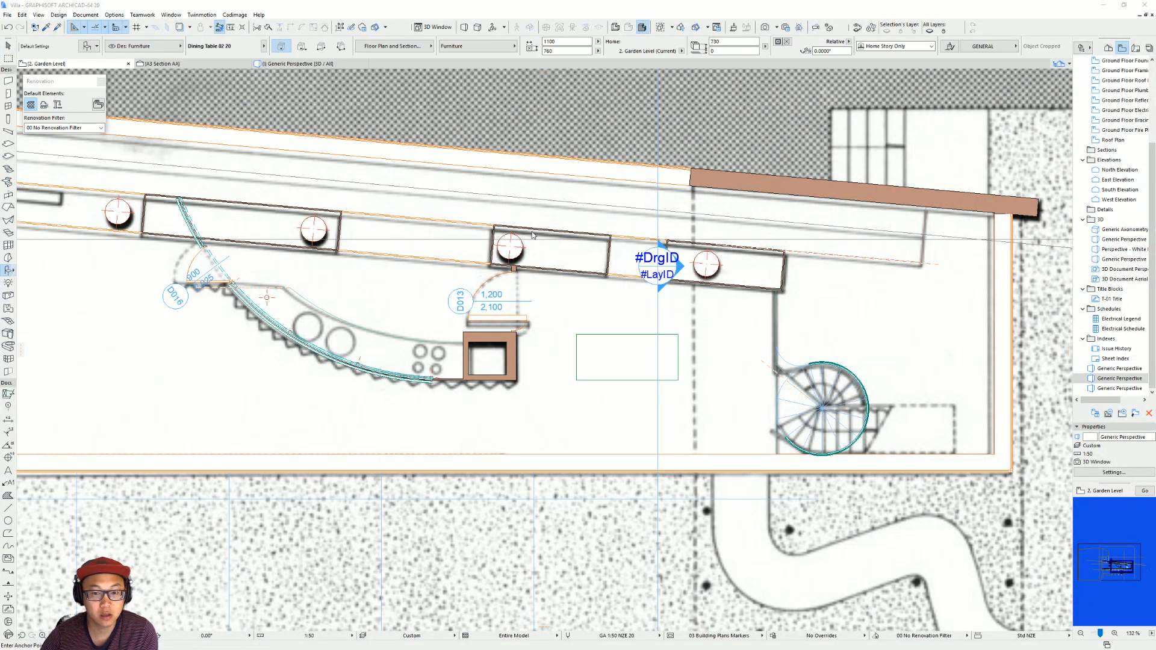
pyautogui.hotkey('ctrl', 't')
pyautogui.write('d')
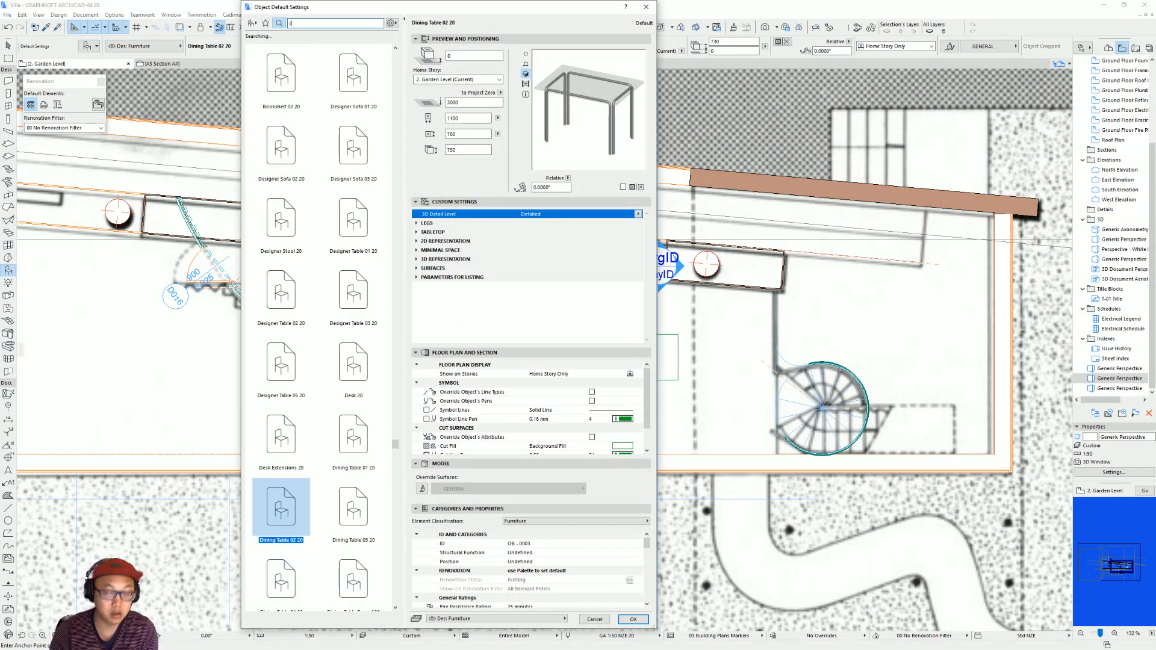
pyautogui.press('BackSpace')
pyautogui.write('chair')
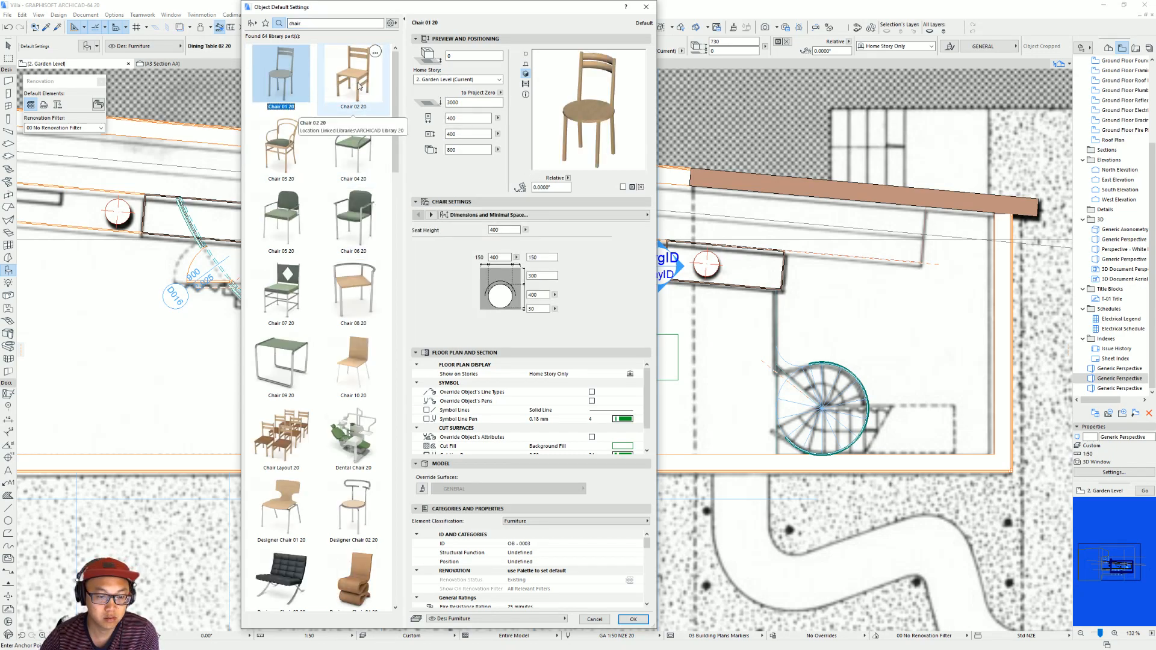
# Choose Chair 02 20 from the library and place one against the upper long edge of the dining table.
pyautogui.scroll(-6, 328, 460)
pyautogui.scroll(-8, 328, 460)
pyautogui.scroll(-3, 360, 465)
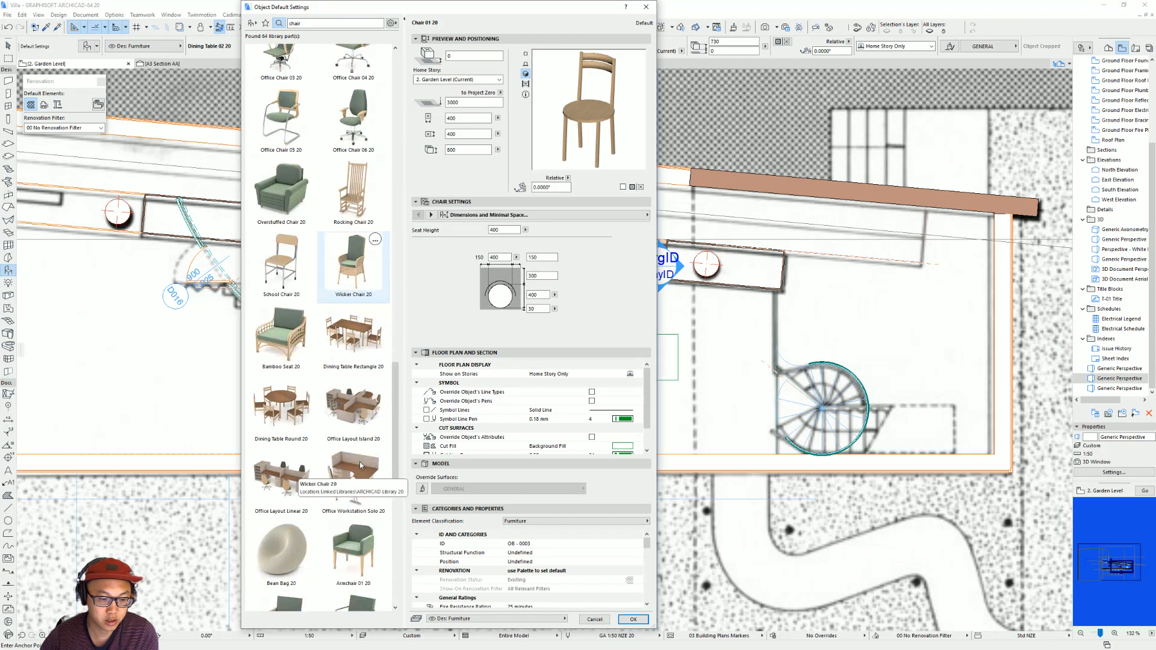
pyautogui.scroll(17, 361, 464)
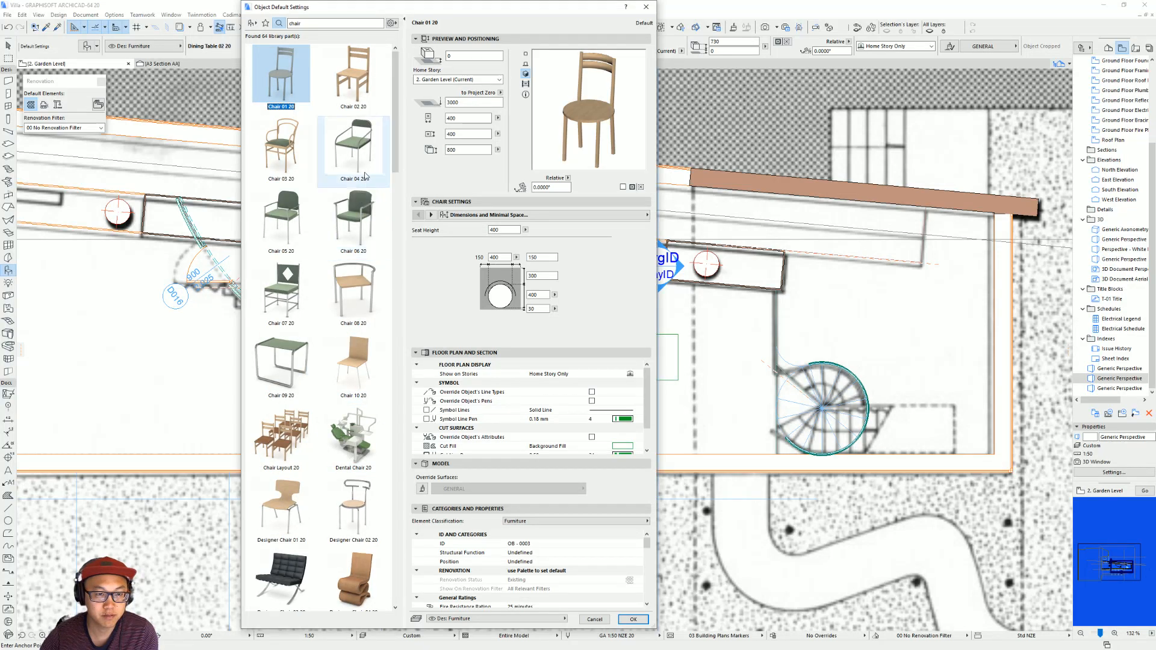
pyautogui.click(361, 77)
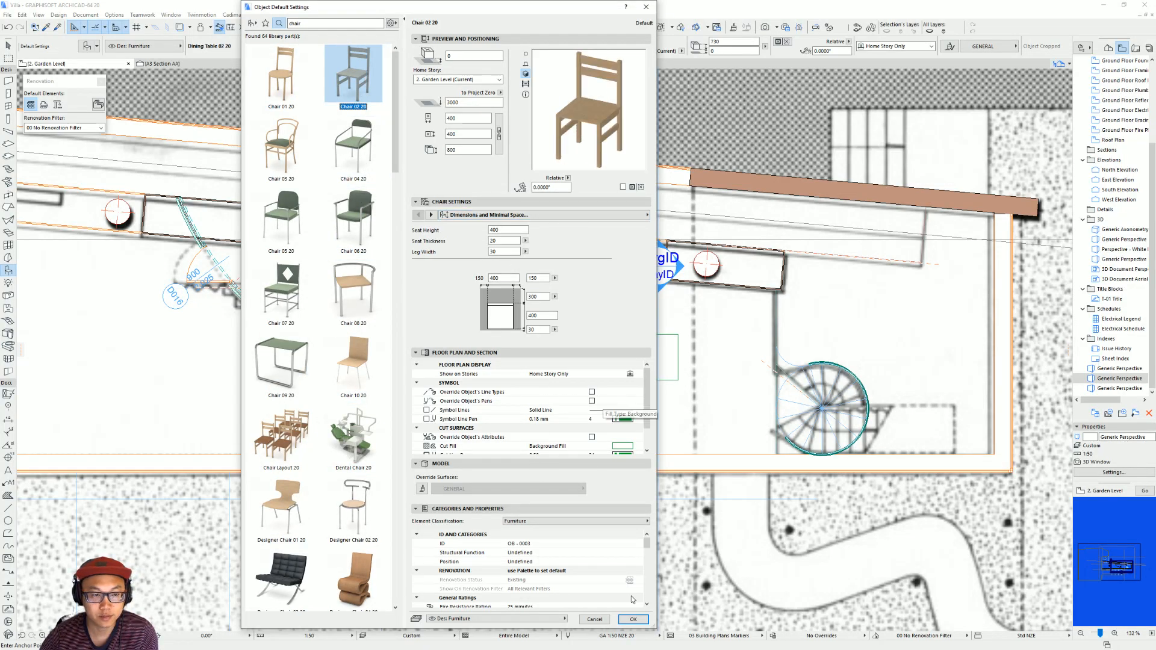
pyautogui.click(634, 620)
pyautogui.scroll(5, 599, 334)
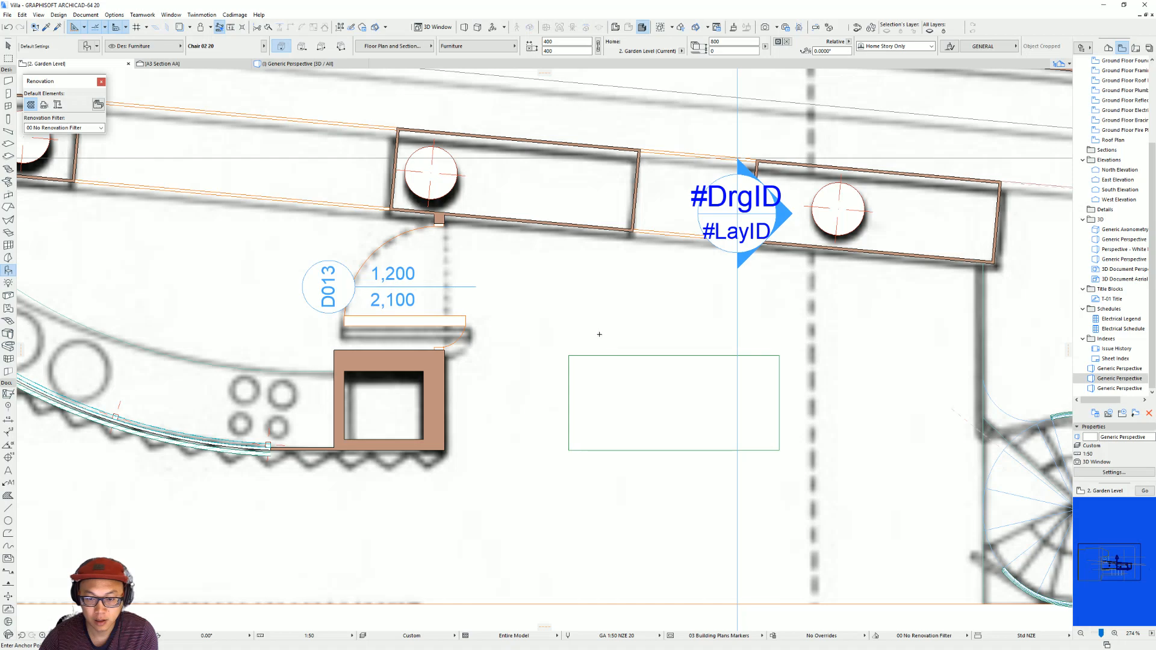
pyautogui.click(608, 316)
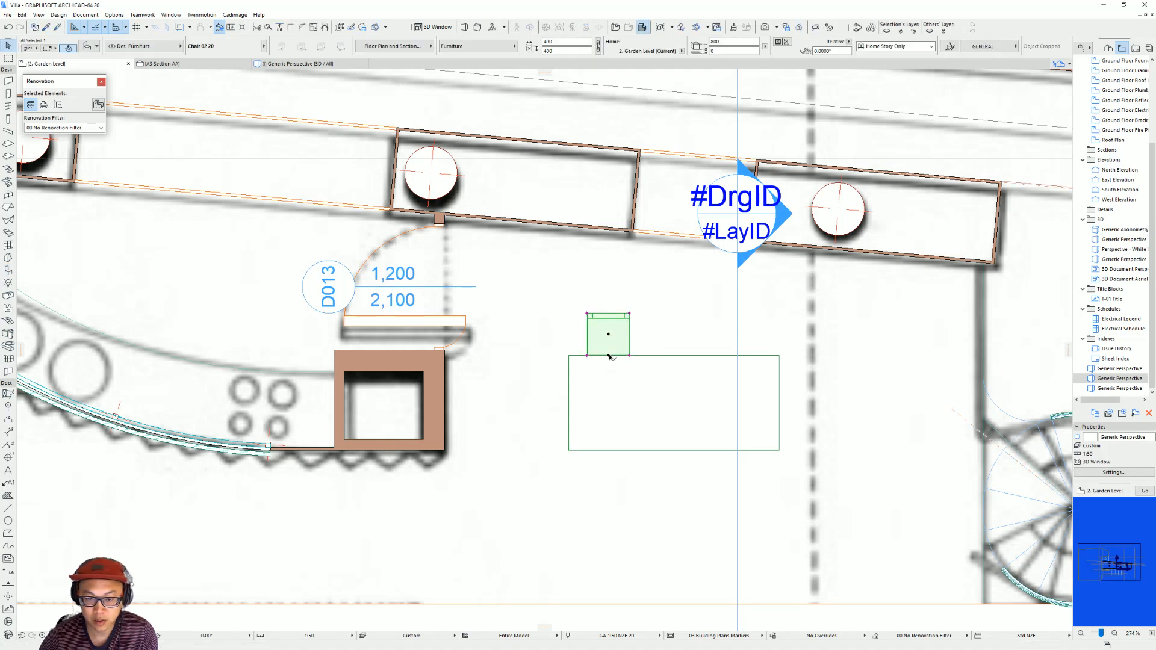
pyautogui.click(609, 355)
pyautogui.click(690, 399)
pyautogui.press('Escape')
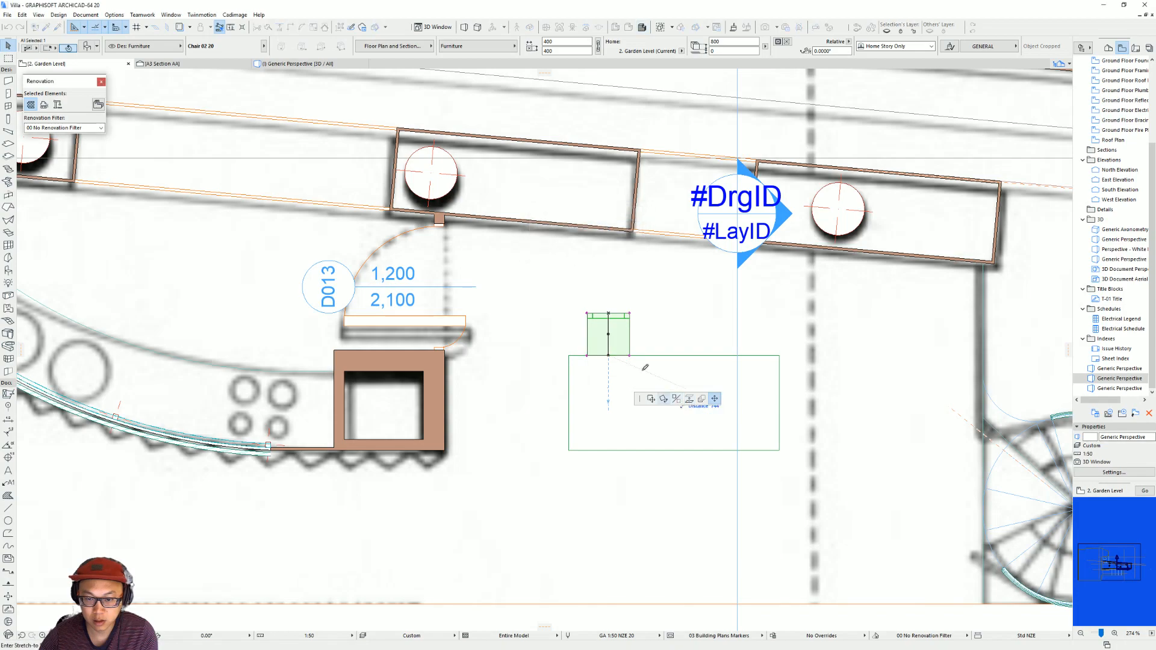
pyautogui.press('Escape')
# Shift the chair slightly along the table's upper edge towards the table's middle.
pyautogui.hotkey('ctrl', 'd')
pyautogui.click(609, 355)
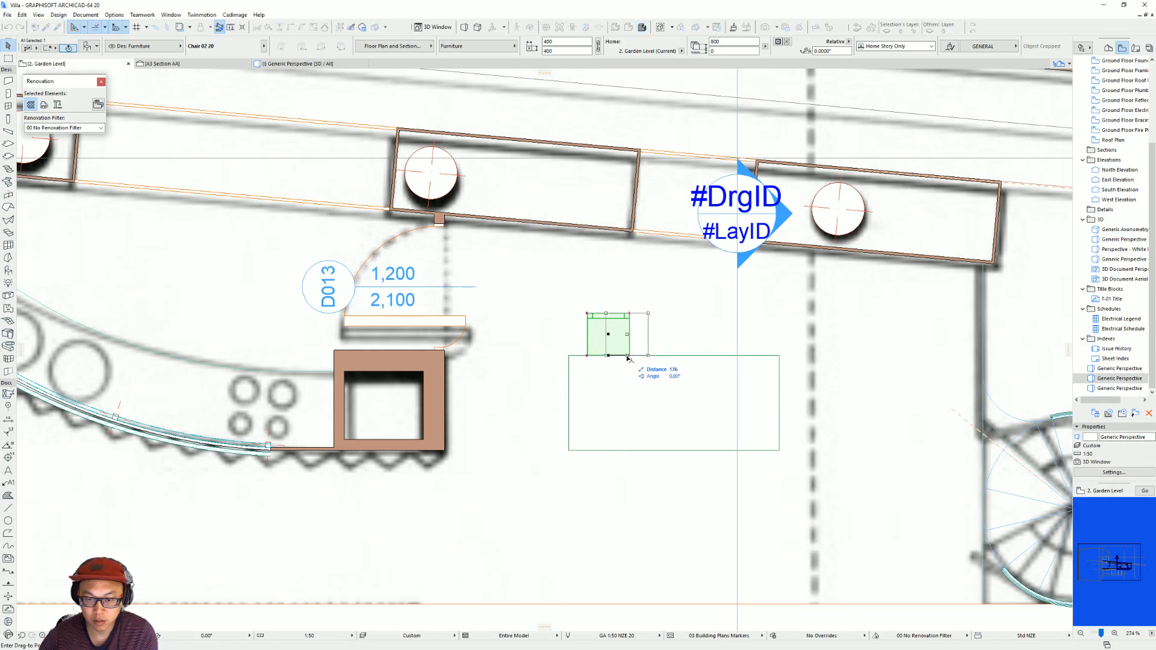
pyautogui.click(622, 355)
# Mirror a copy of the chair about the table's short centre line to get a second chair on the same side.
pyautogui.click(622, 356)
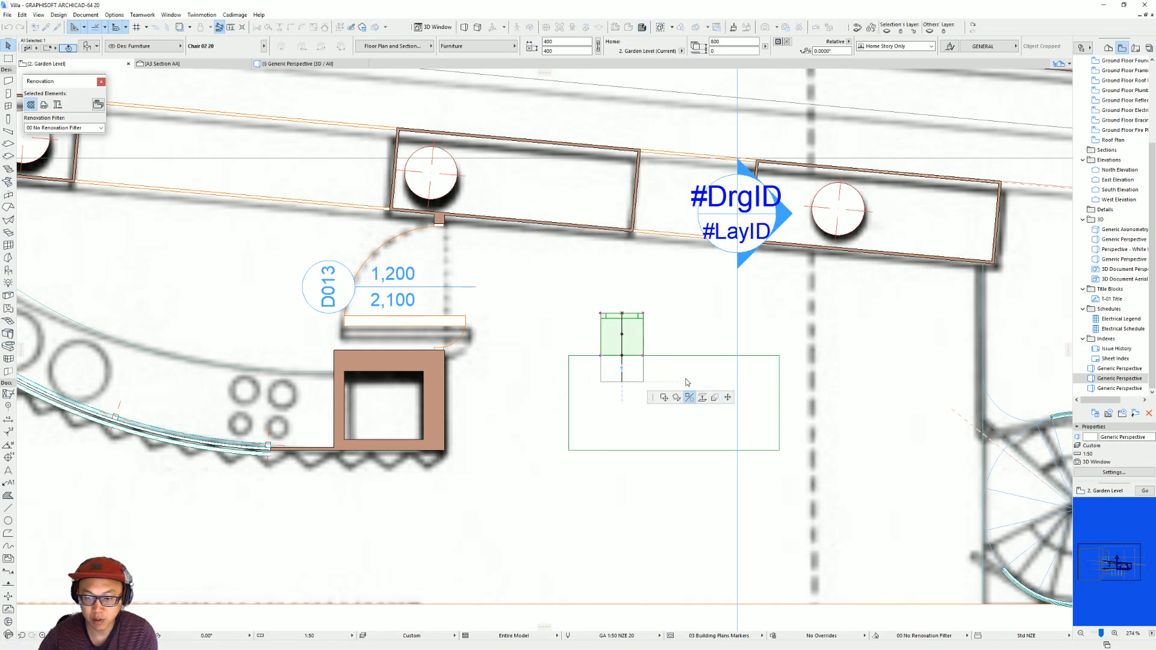
pyautogui.press('Escape')
pyautogui.click(643, 356)
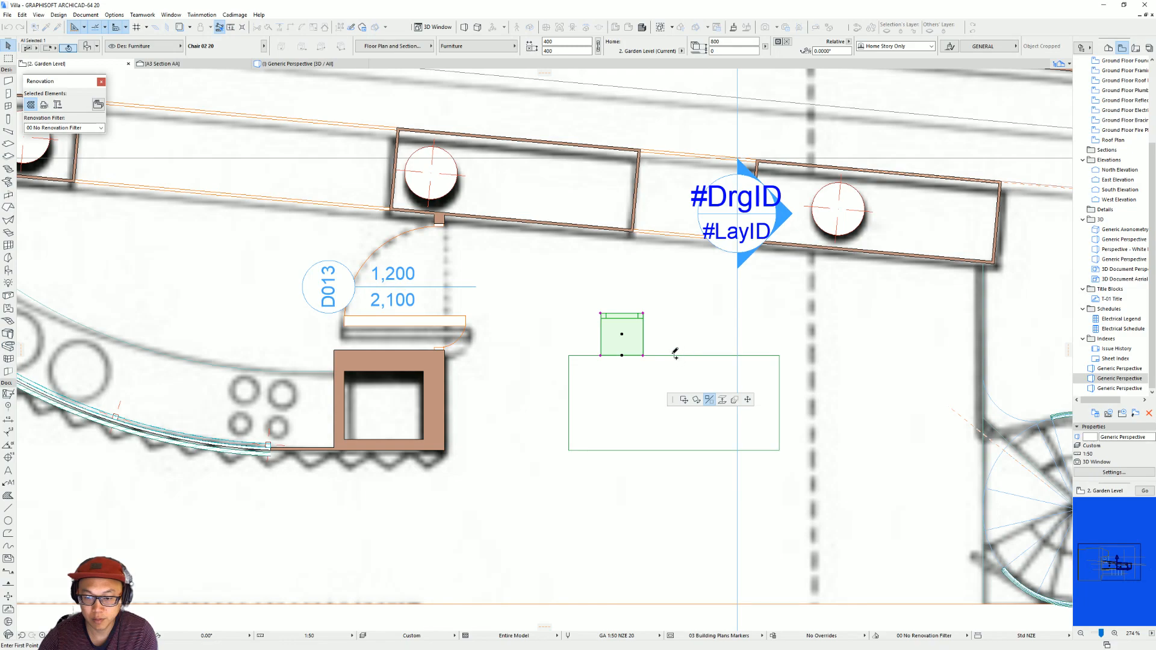
pyautogui.click(674, 331)
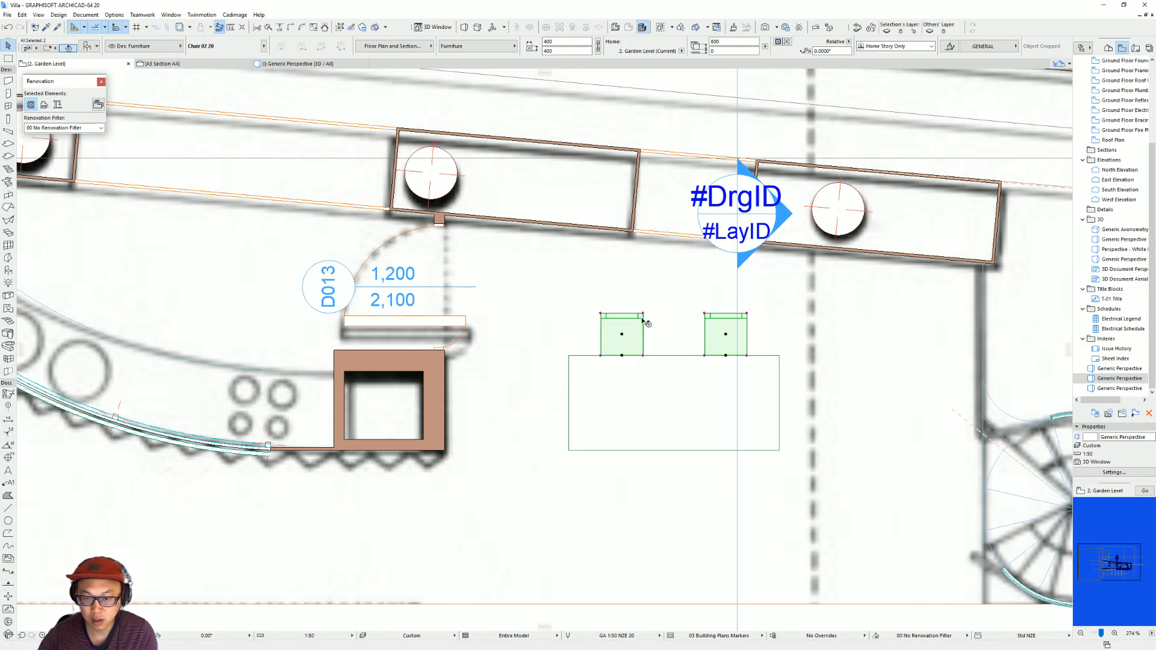
# Move both chairs 150 perpendicular to the table's long edge so they tuck under the tabletop.
pyautogui.click(726, 355)
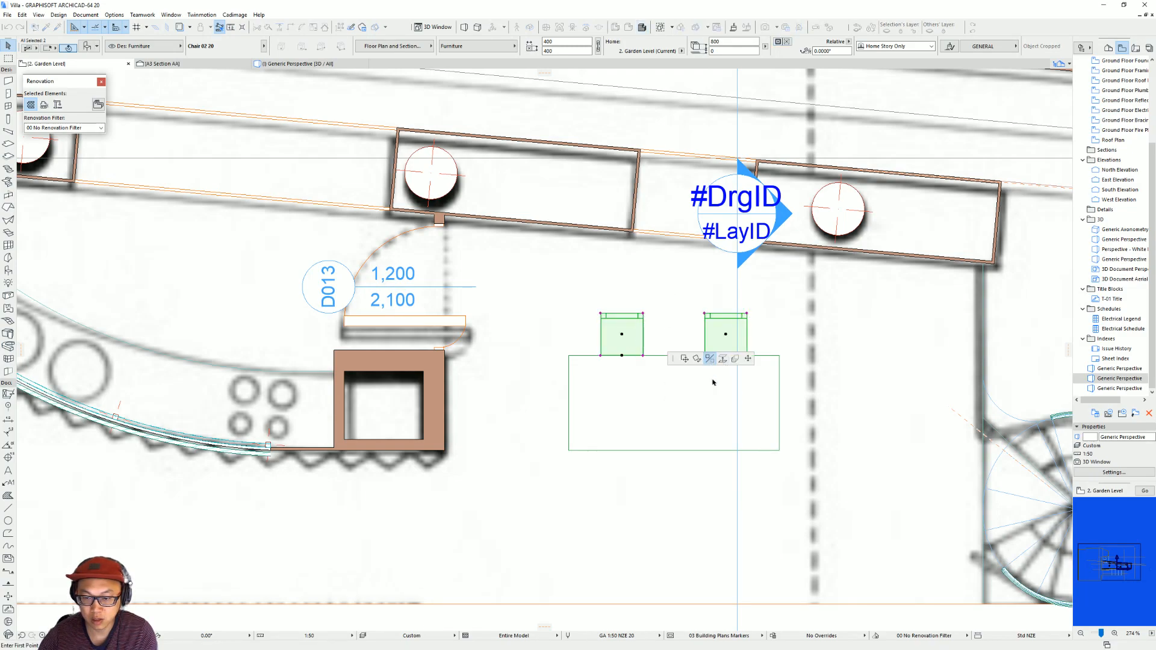
pyautogui.press('Escape')
pyautogui.click(622, 356)
pyautogui.write('1:5')
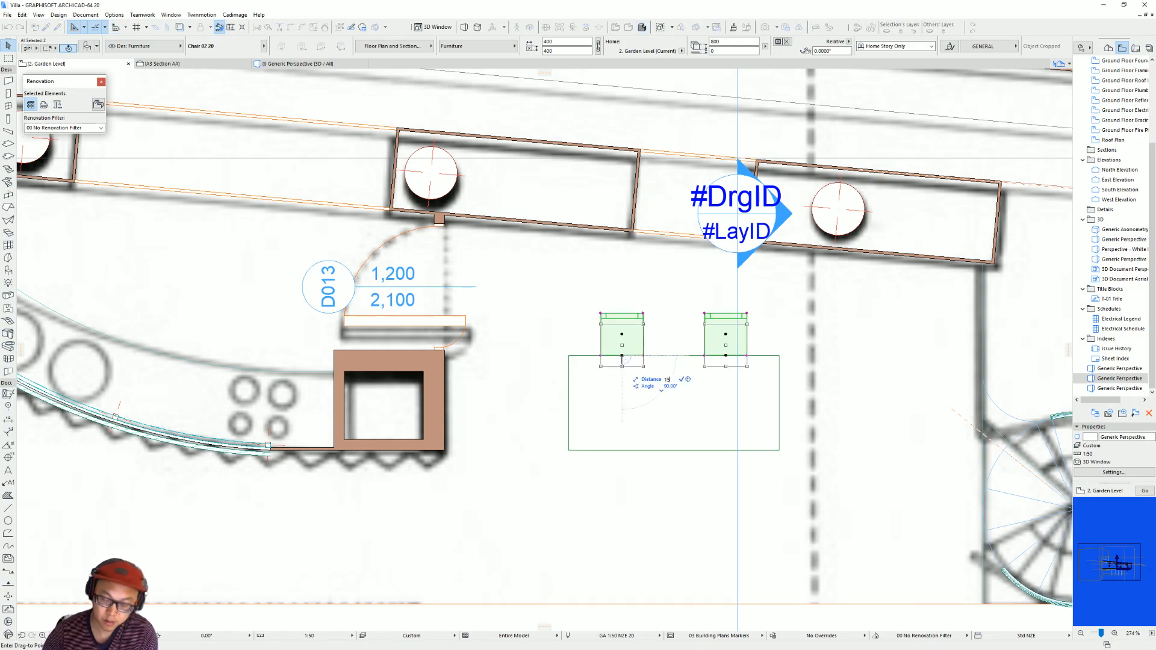
pyautogui.write('0')
pyautogui.press('Return')
# Mirror copies of both chairs across the table's long centre line to its opposite side, and select the table.
pyautogui.click(627, 352)
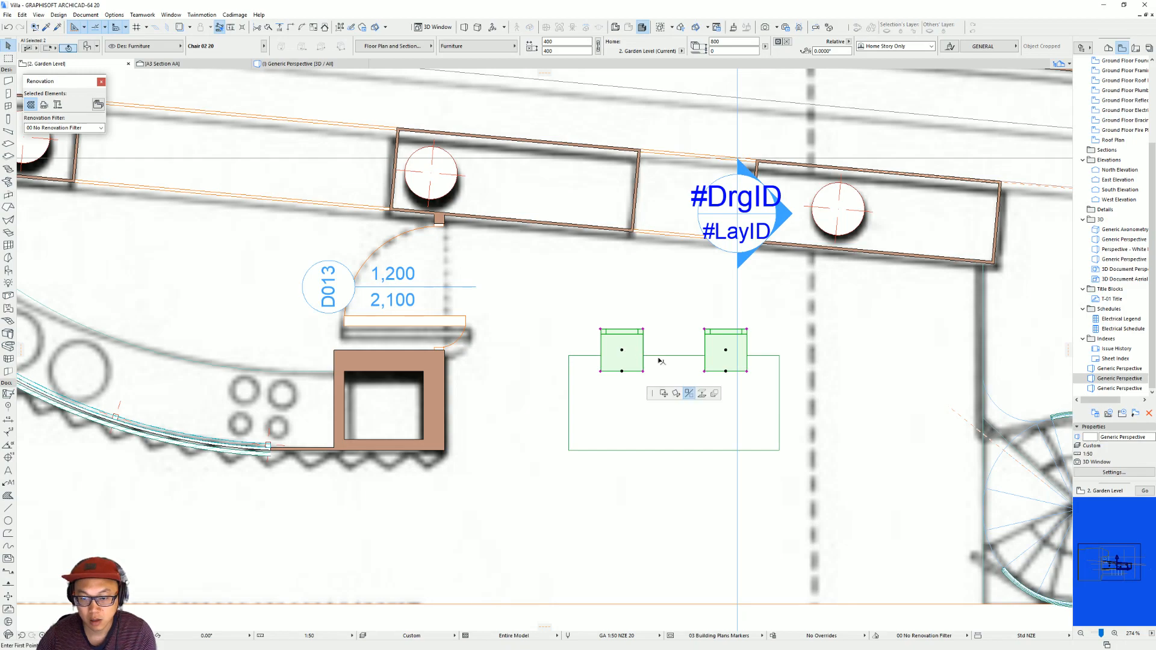
pyautogui.click(780, 403)
pyautogui.click(808, 403)
pyautogui.click(773, 401)
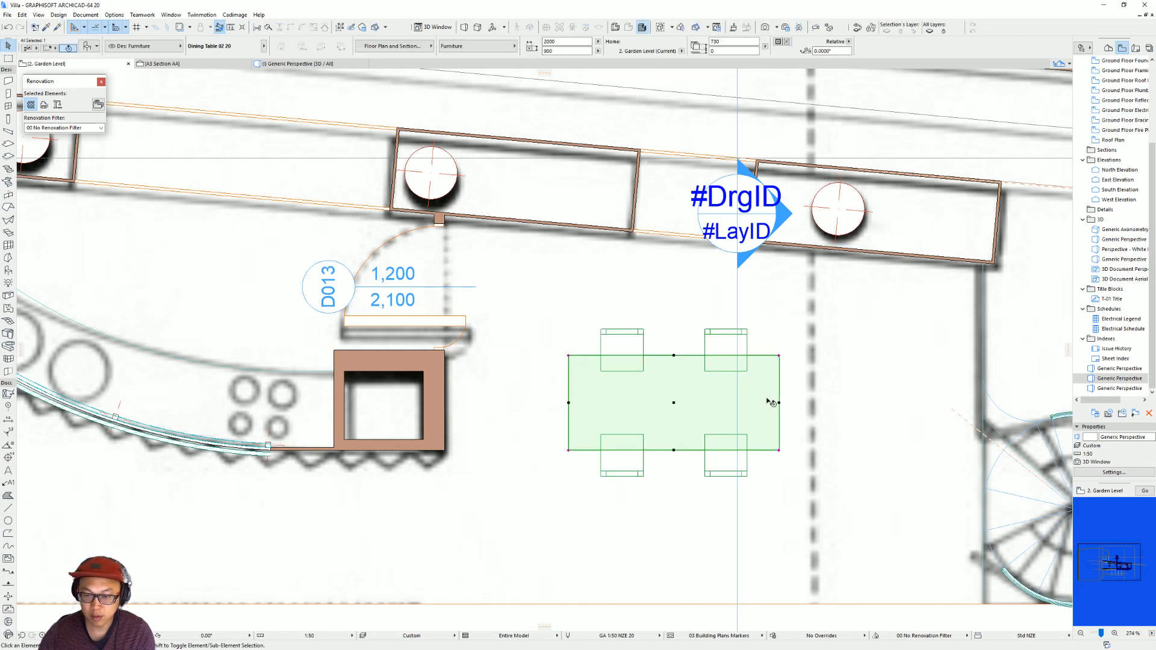
# Bring the dining table forward in the display order so it overlaps the chairs, and check the set in the 3D view.
pyautogui.rightClick(785, 403)
pyautogui.moveTo(839, 526)
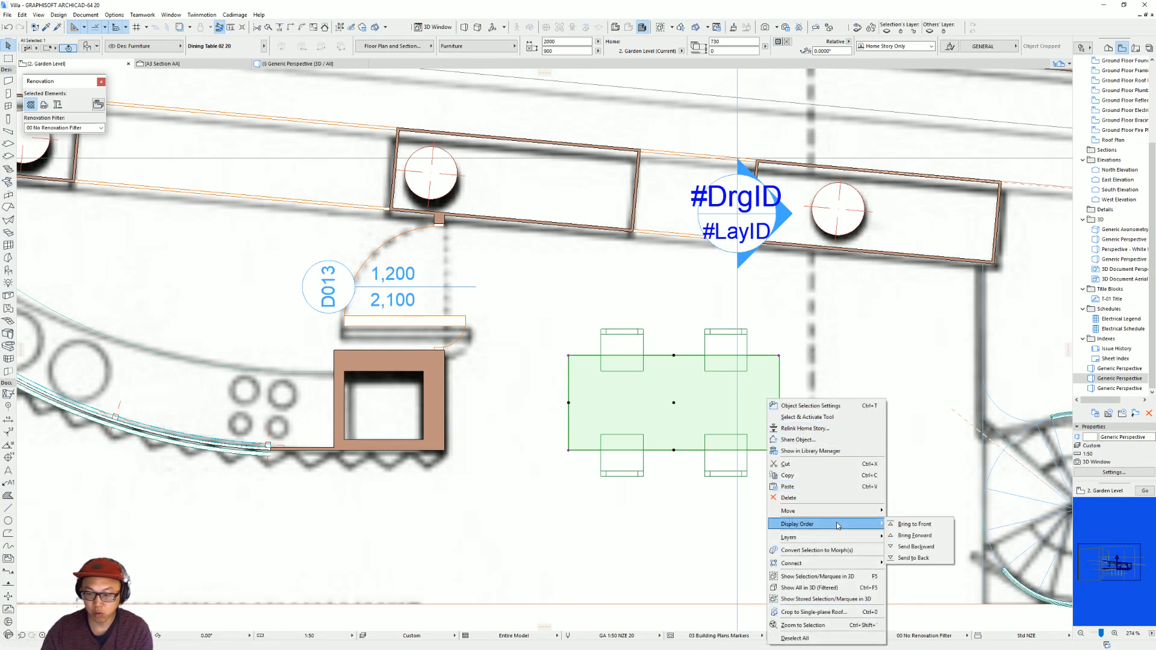
pyautogui.click(901, 538)
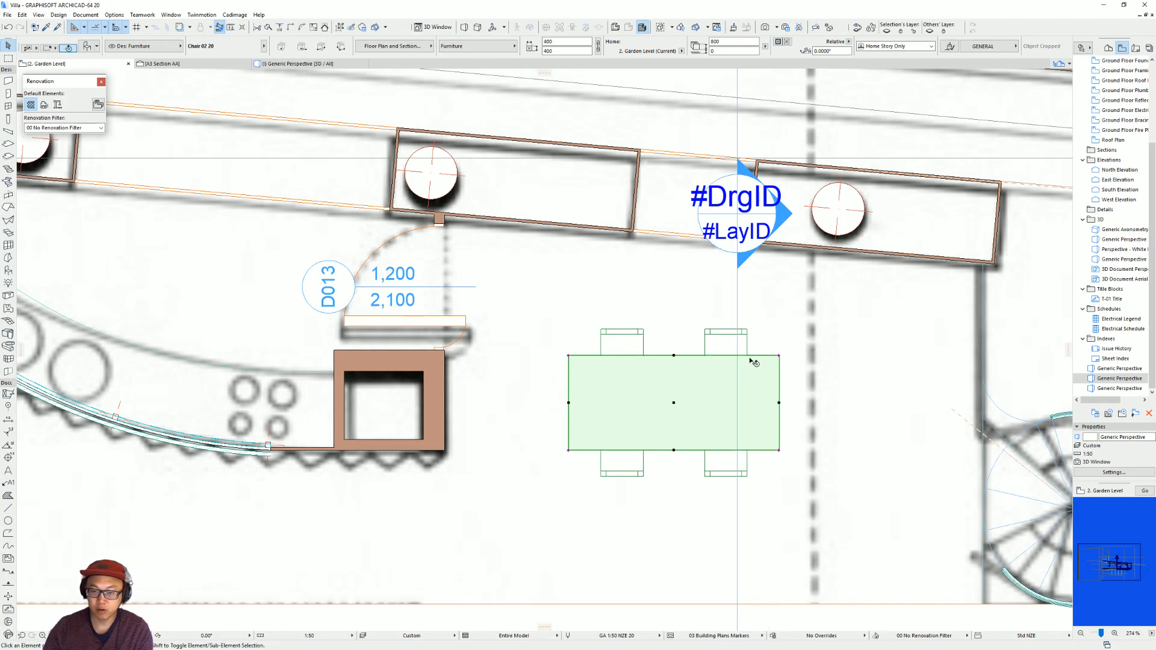
pyautogui.press('Escape')
pyautogui.scroll(-3, 699, 360)
pyautogui.moveTo(699, 360); pyautogui.dragTo(804, 354, button='middle')
pyautogui.press('F3')
pyautogui.scroll(2, 661, 358)
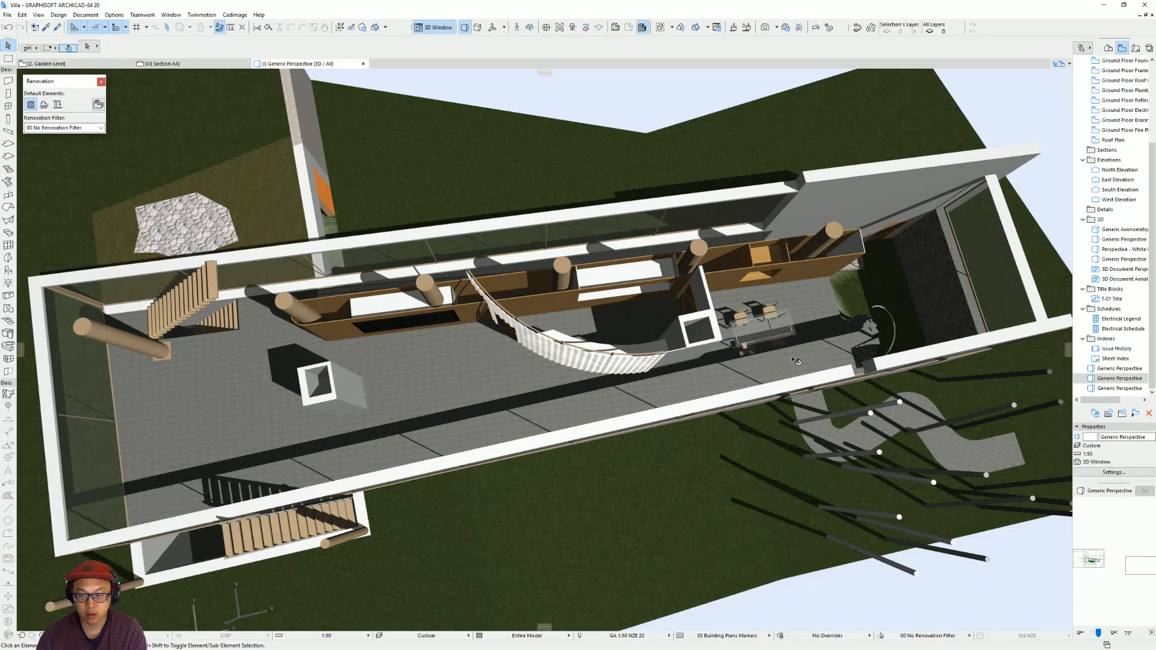
# Return to the plan and move the dining table with its chairs away from the kitchen until its short edge meets the dashed line.
pyautogui.press('F2')
pyautogui.click(650, 376)
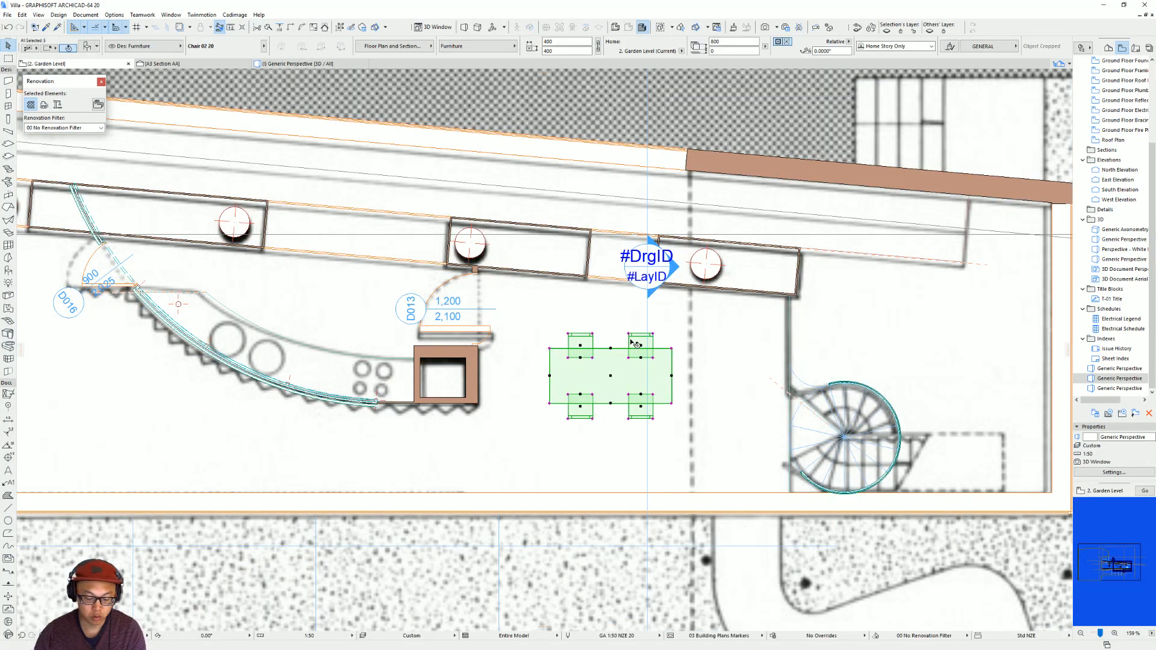
pyautogui.moveTo(674, 350); pyautogui.dragTo(675, 351)
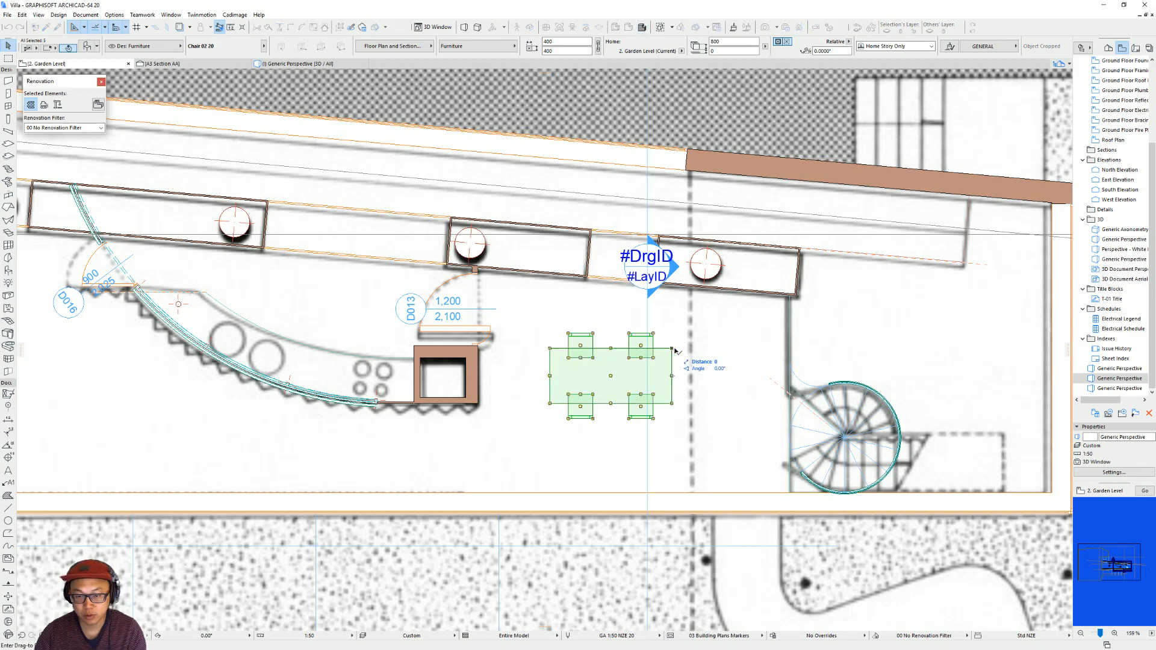
pyautogui.scroll(-3, 506, 387)
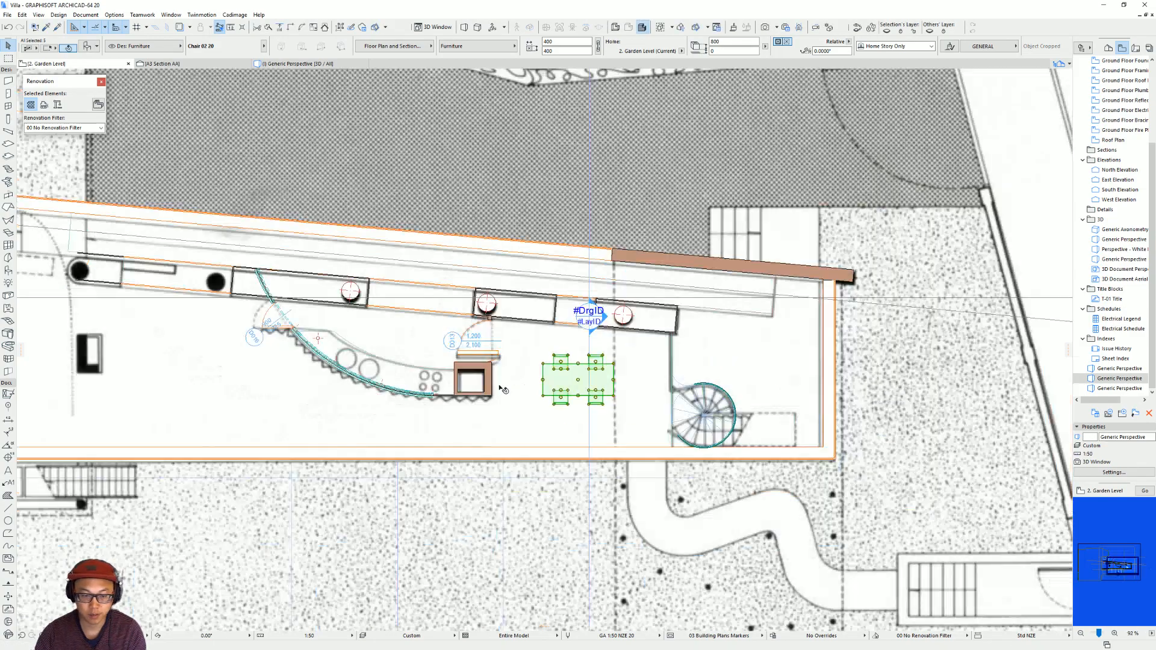
pyautogui.moveTo(434, 378); pyautogui.dragTo(724, 374, button='middle')
pyautogui.press('Escape')
# Switch to the villa's reference video on YouTube and examine the living area's seating between about 10:24 and 11:07.
pyautogui.moveTo(438, 304); pyautogui.dragTo(549, 320, button='middle')
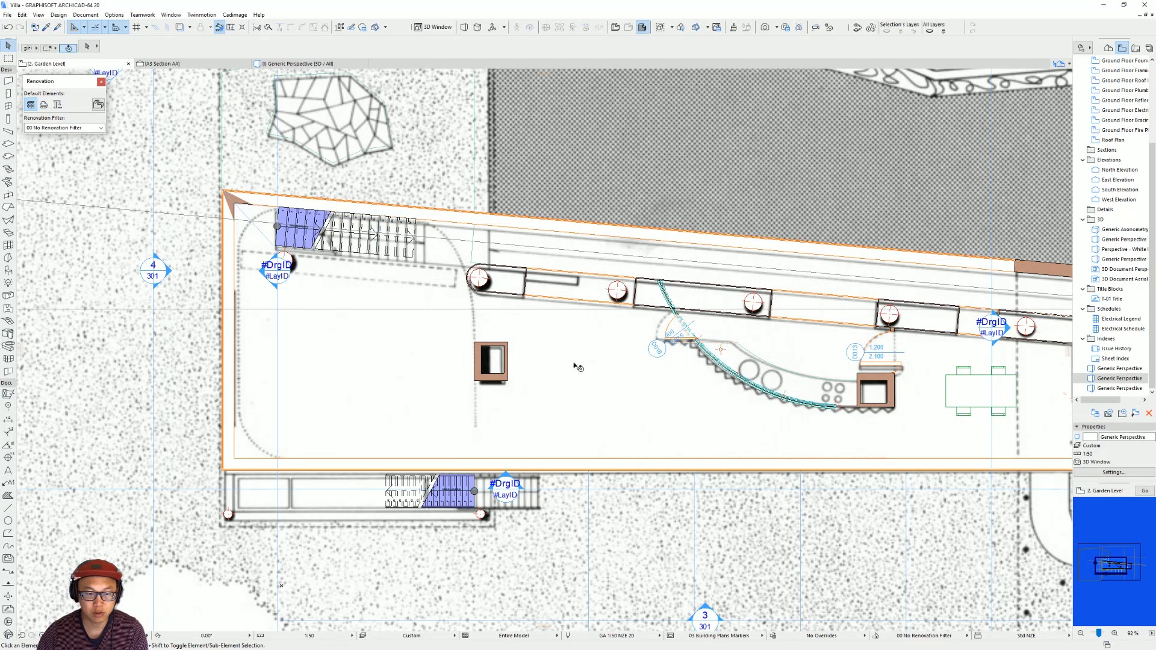
pyautogui.hotkey('alt', 'Tab')
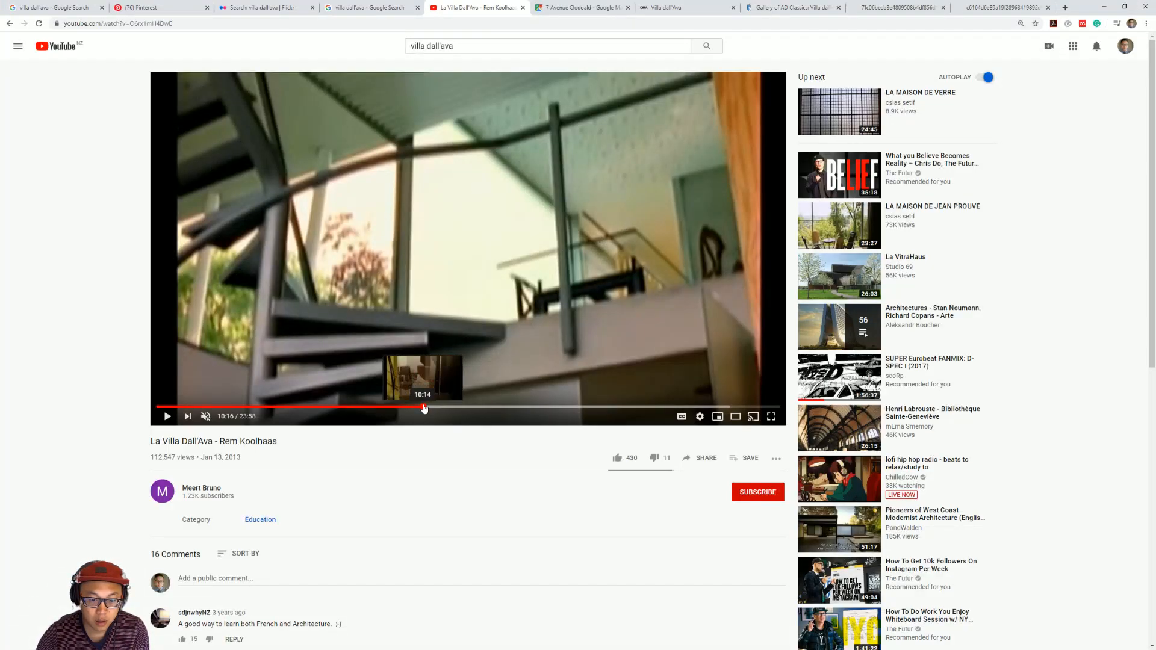
pyautogui.click(427, 408)
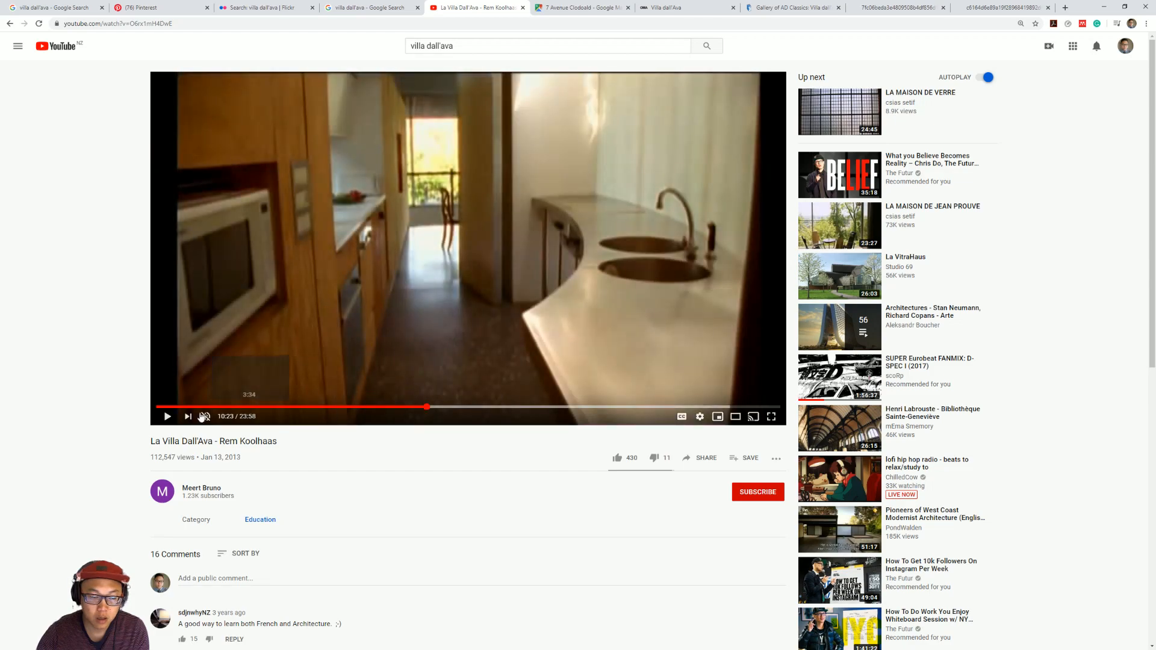
pyautogui.click(440, 408)
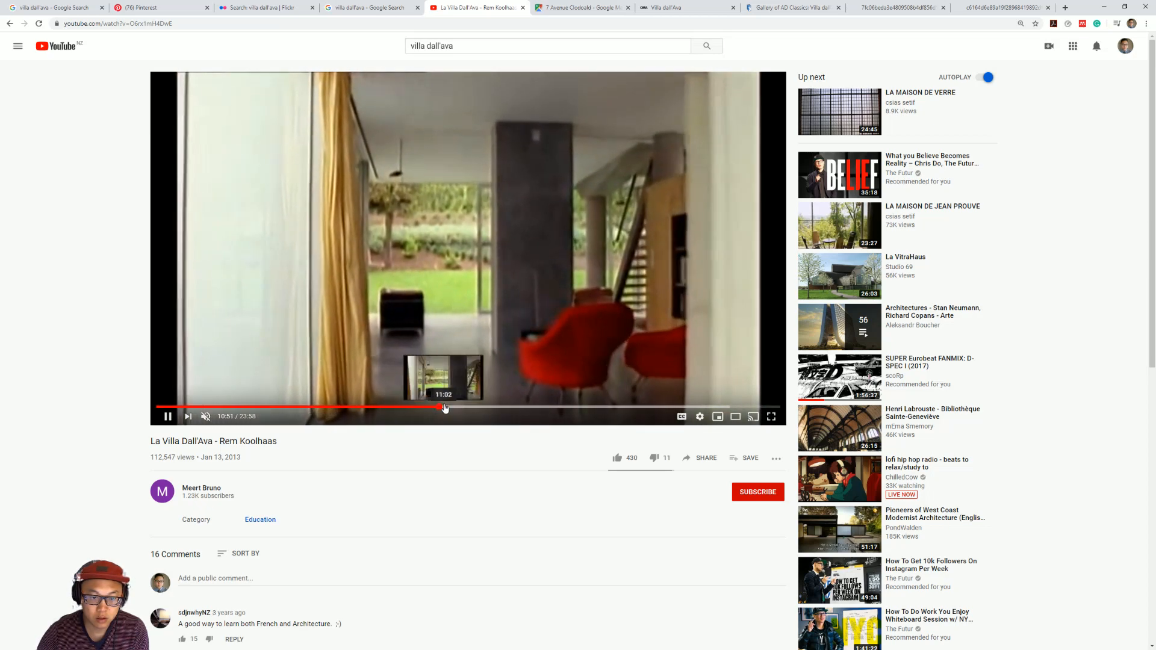
pyautogui.click(444, 408)
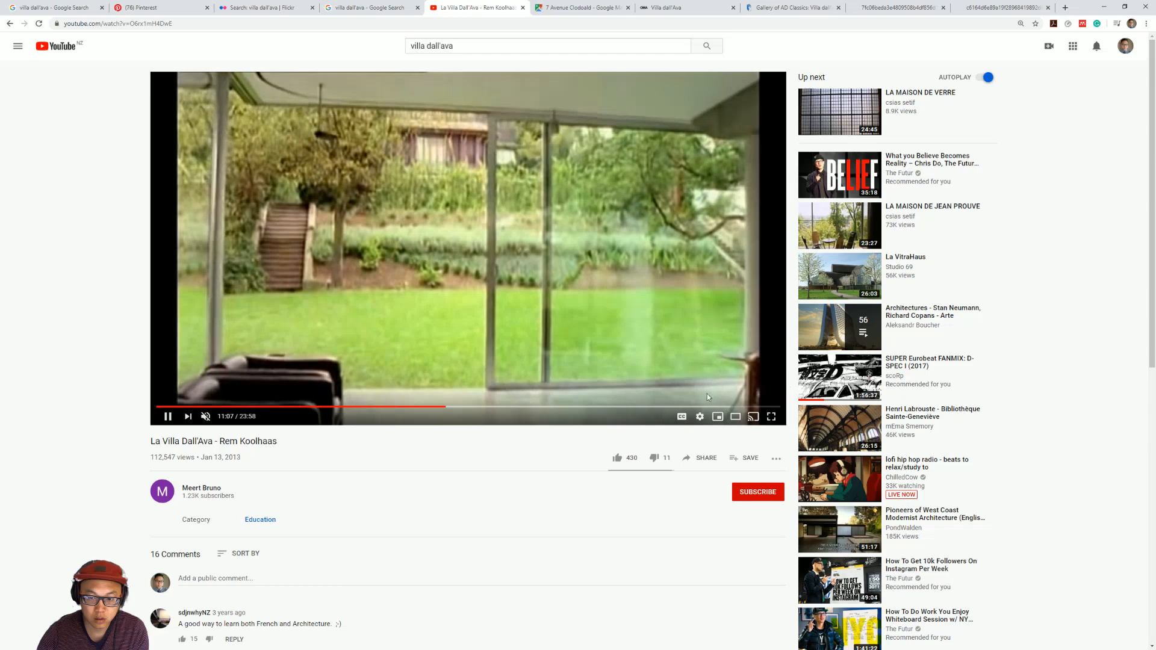
pyautogui.click(168, 418)
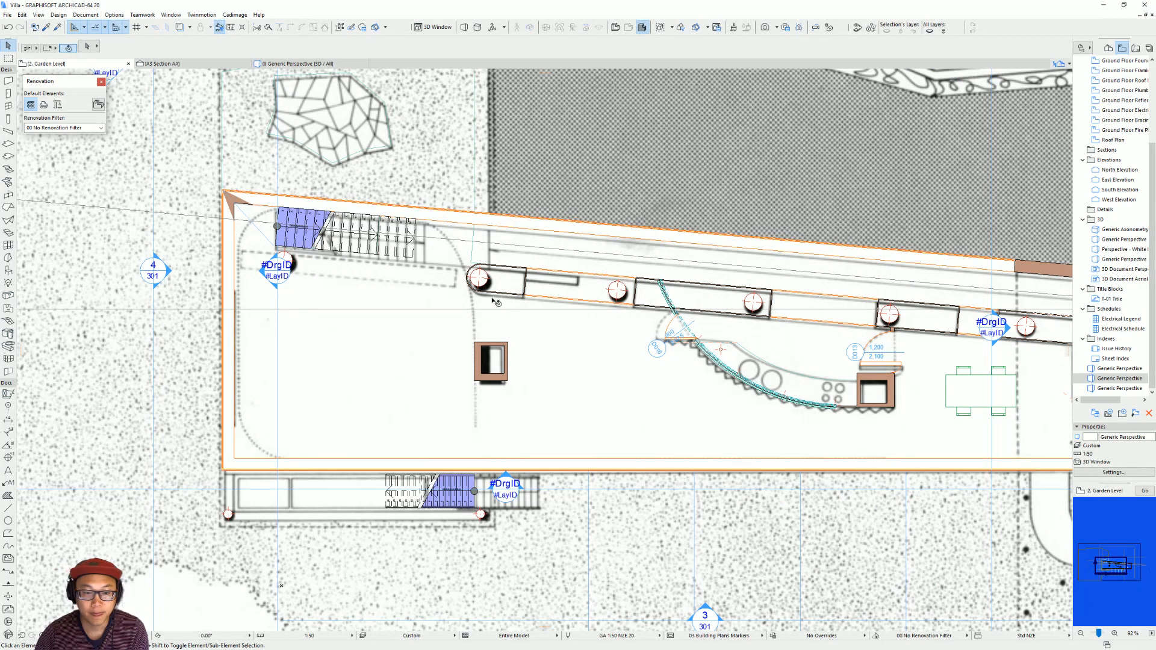
# Switch back to Archicad and choose Designer Chair 13 20 as the default object.
pyautogui.scroll(-1, 599, 330)
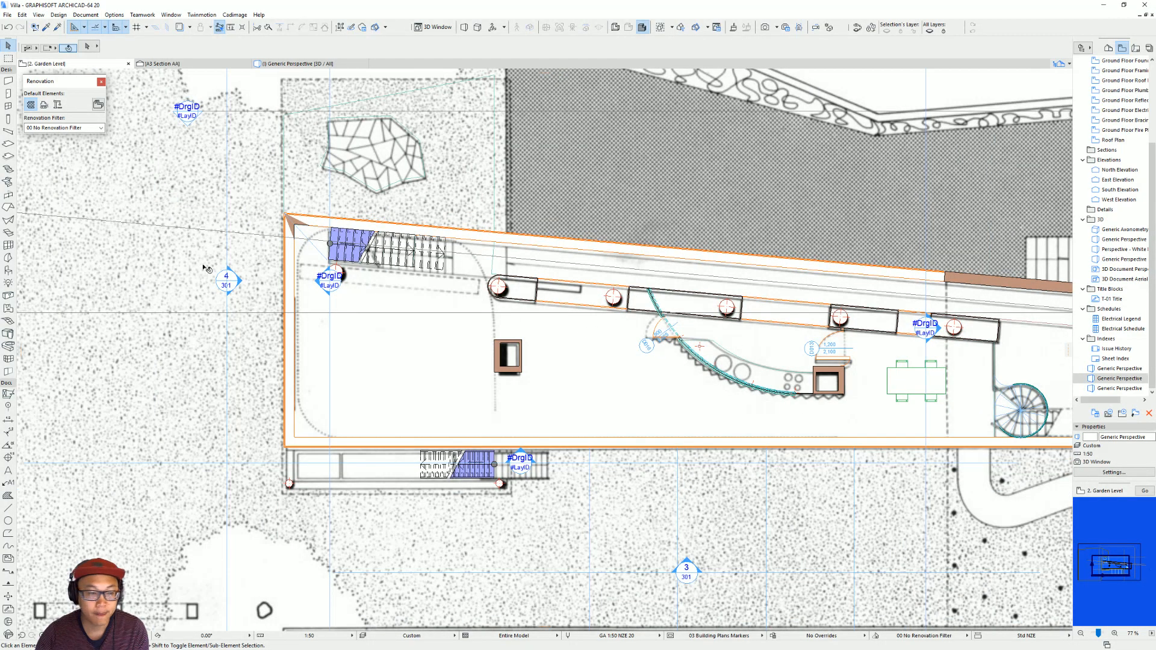
pyautogui.click(9, 270)
pyautogui.hotkey('ctrl', 't')
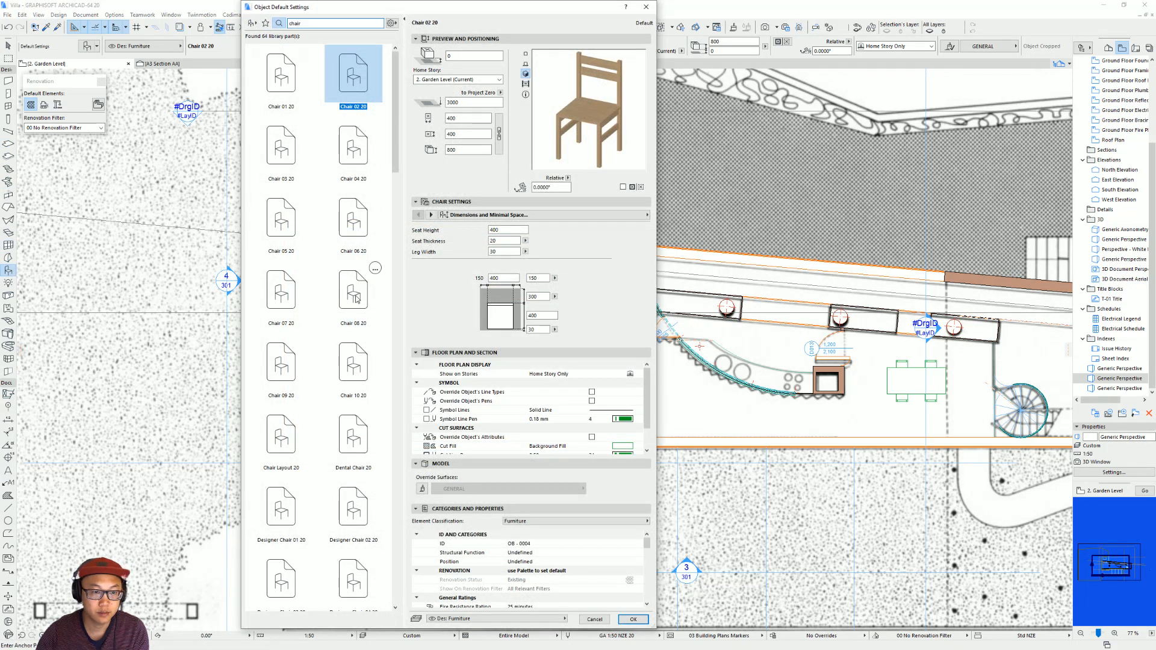
pyautogui.scroll(-6, 356, 299)
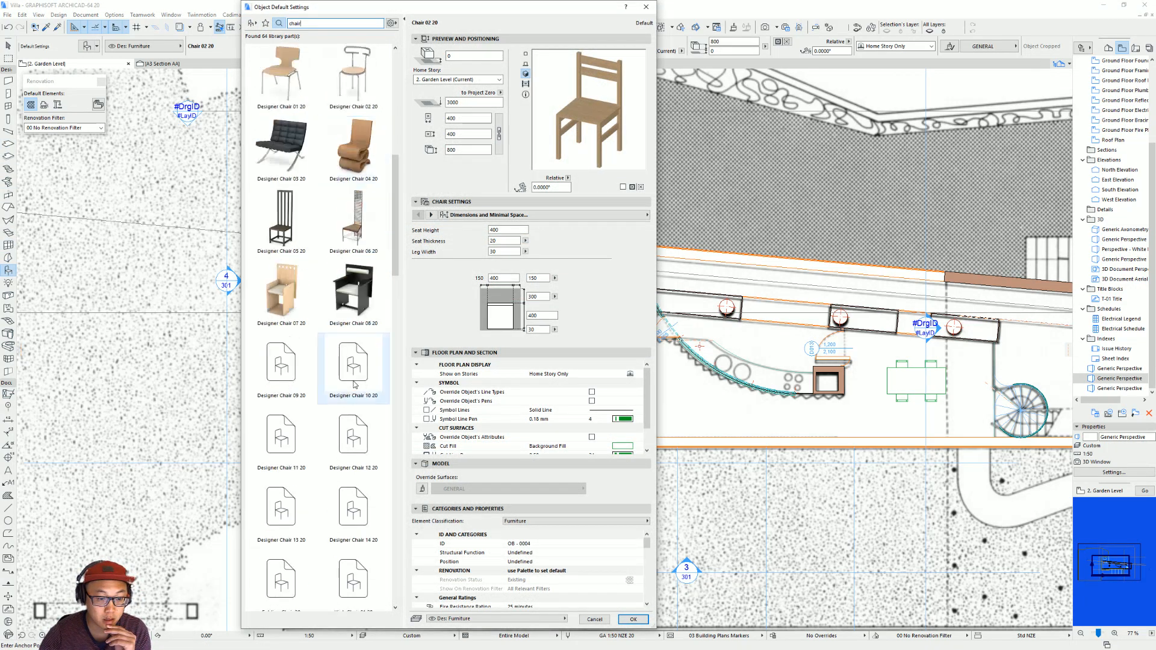
pyautogui.scroll(-4, 362, 434)
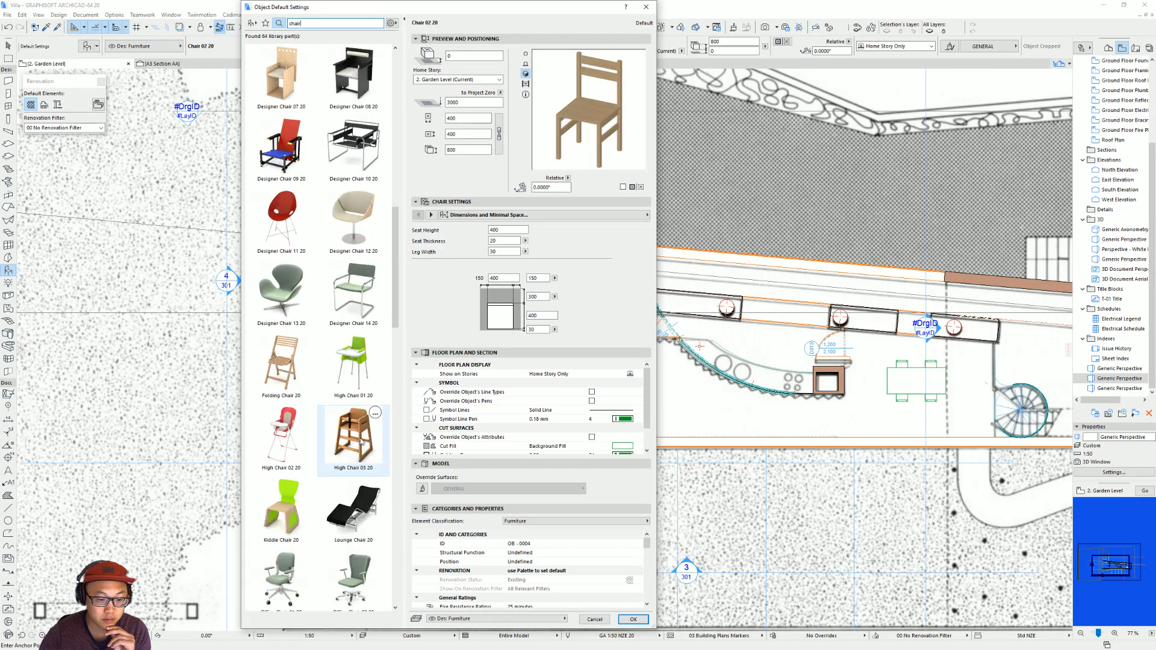
pyautogui.scroll(-6, 362, 442)
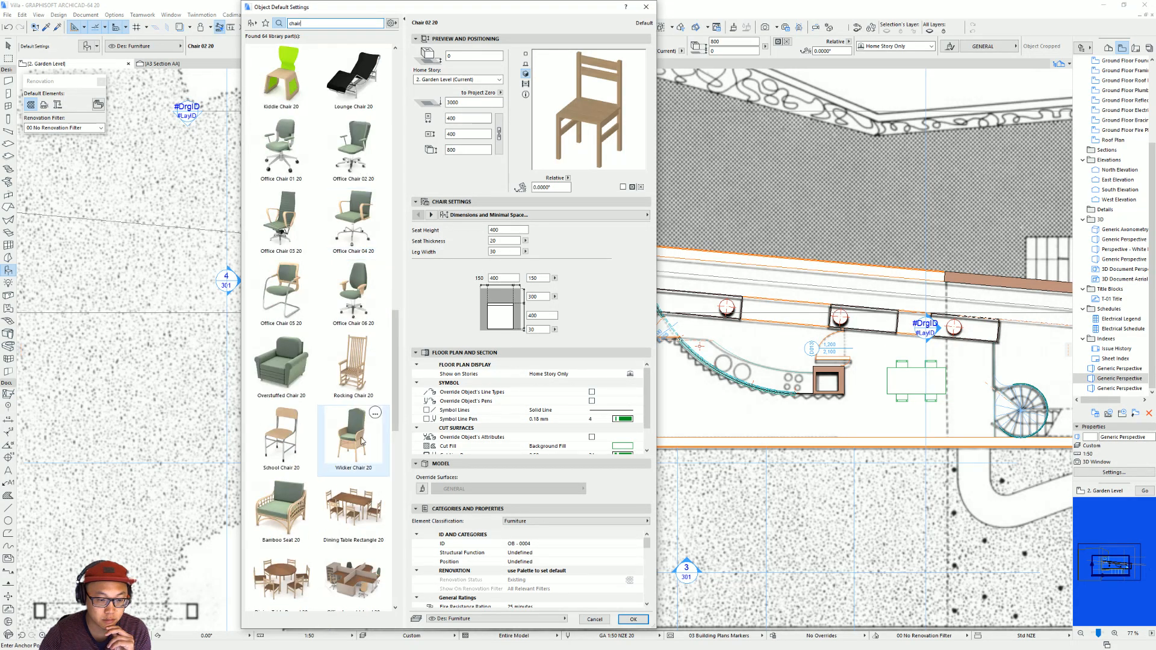
pyautogui.scroll(6, 362, 442)
pyautogui.click(281, 293)
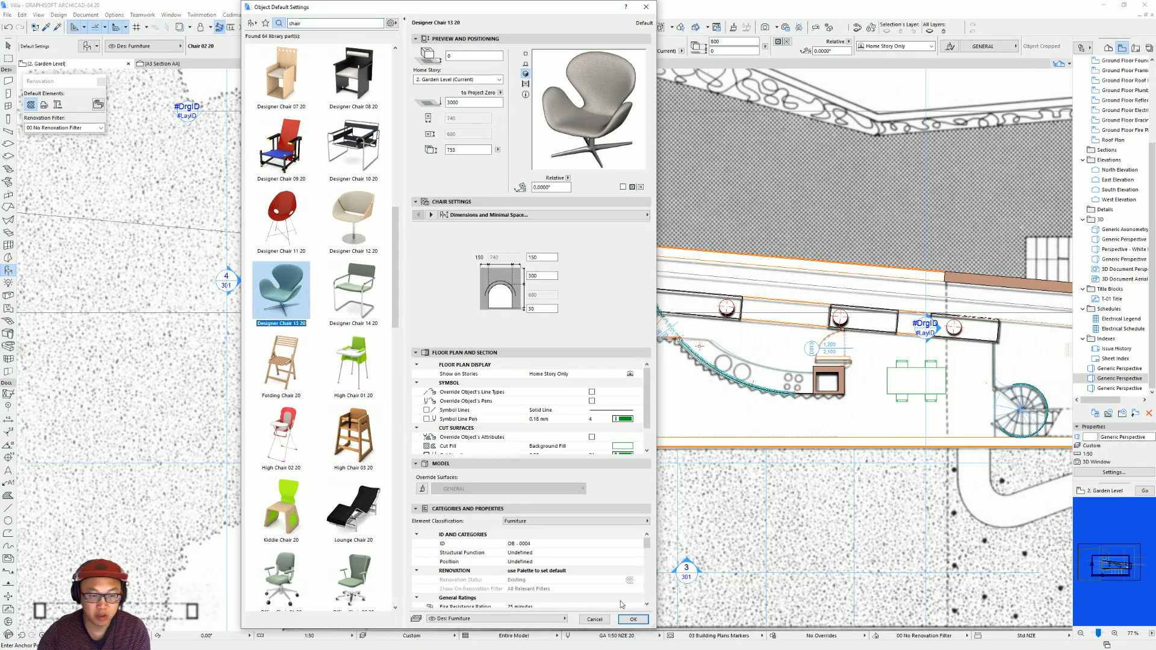
pyautogui.click(631, 620)
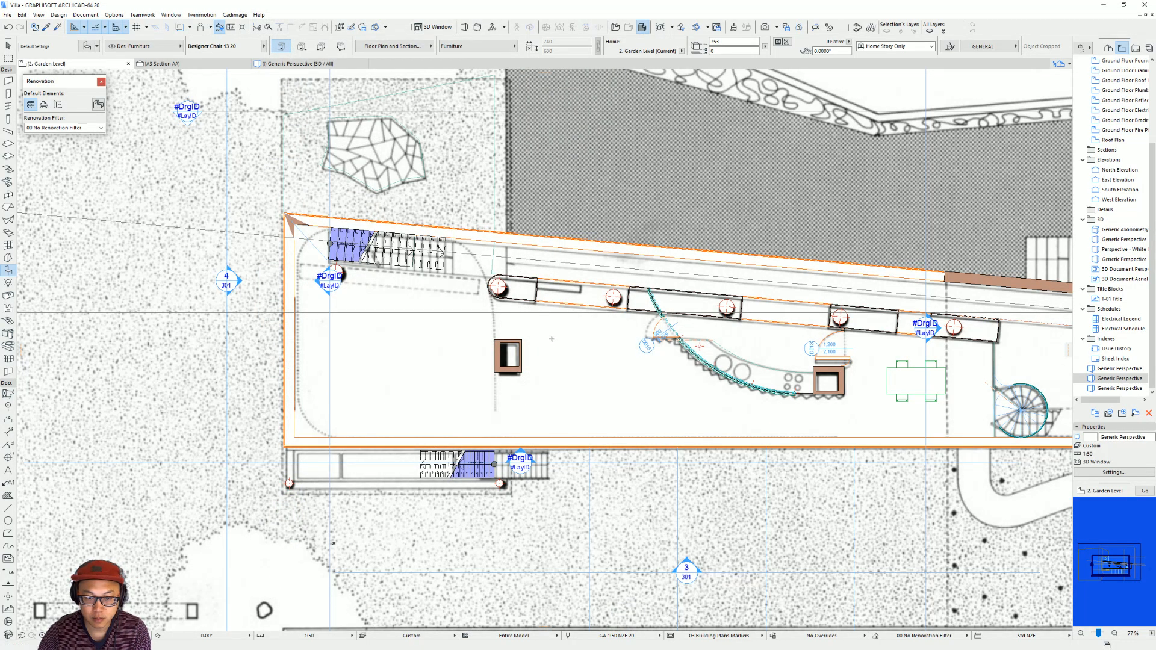
# Place the chair beside the living area's hollow rectangular core and add a second one diagonally below it, rotated to 315°.
pyautogui.press('Escape')
pyautogui.click(562, 331)
pyautogui.moveTo(563, 330); pyautogui.dragTo(588, 357)
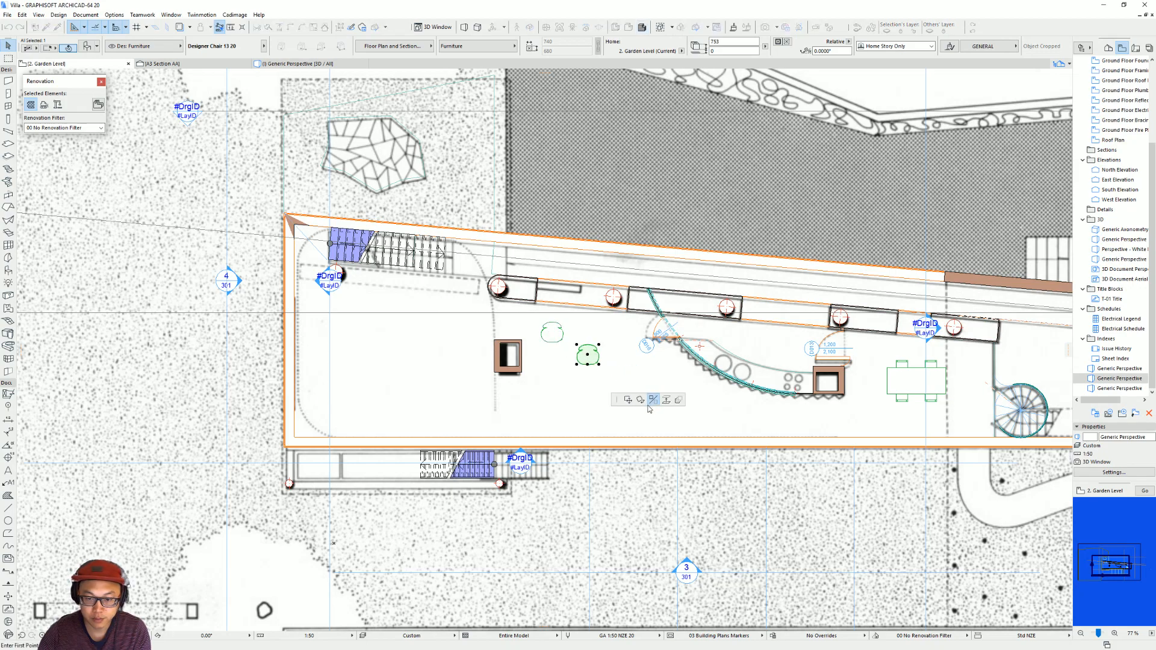
pyautogui.click(589, 331)
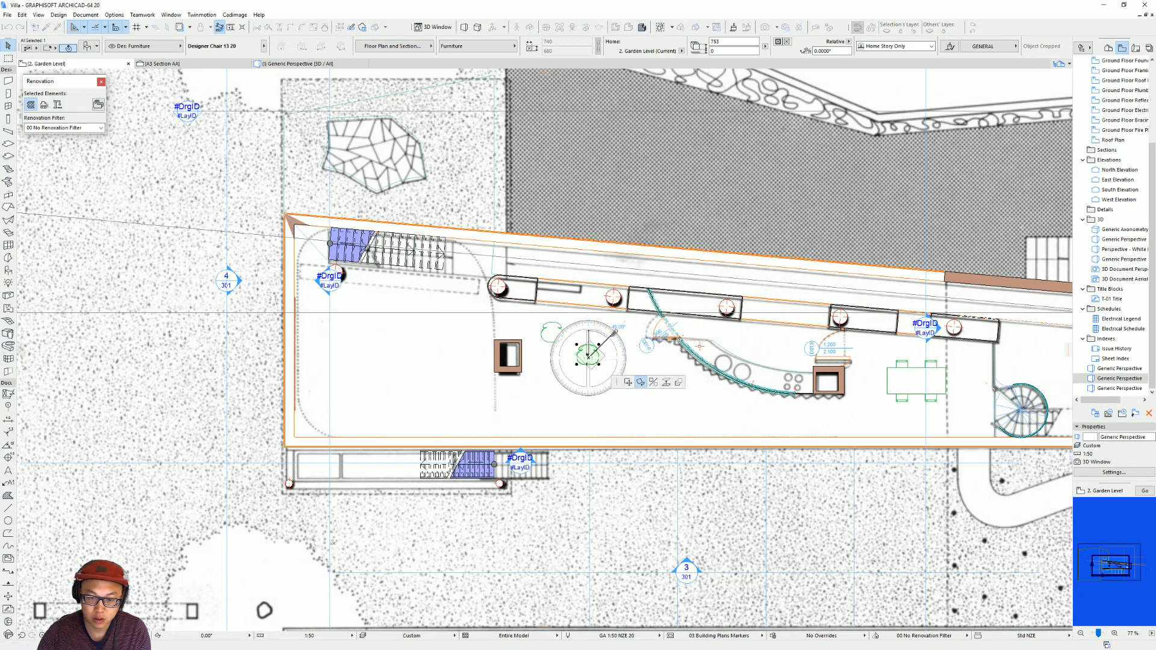
pyautogui.click(614, 332)
# Copy the rotated chair to the living area's lower-left corner and replace that copy with Designer Sofa 01 20.
pyautogui.moveTo(588, 358); pyautogui.dragTo(359, 421)
pyautogui.hotkey('ctrl', 't')
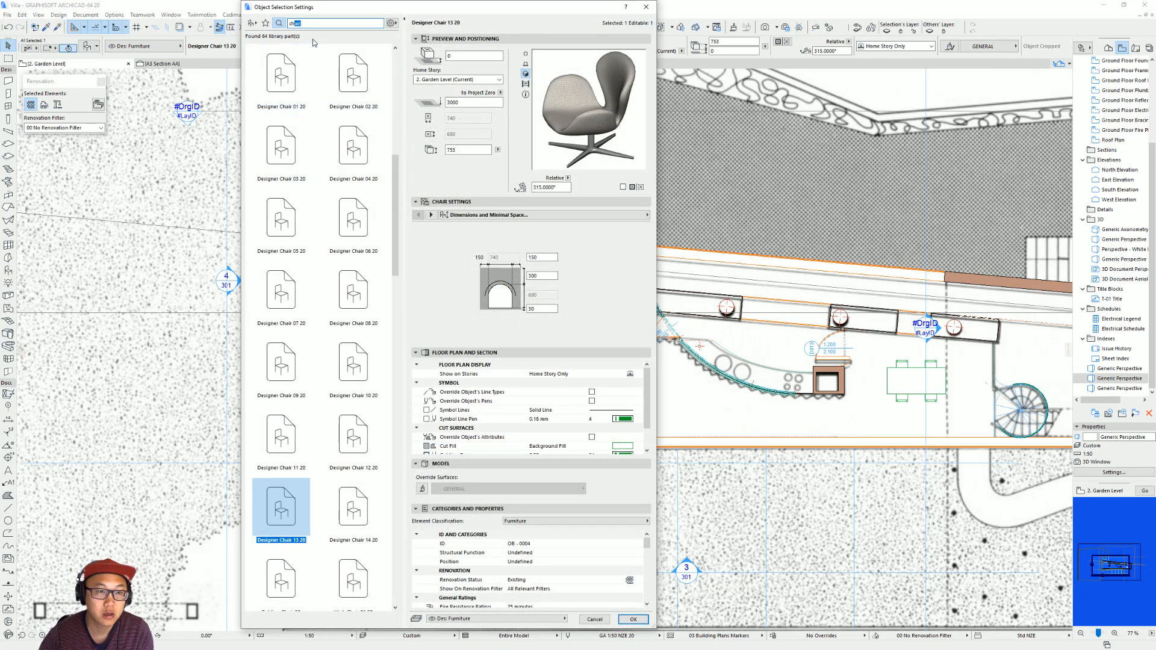
pyautogui.scroll(-3, 335, 241)
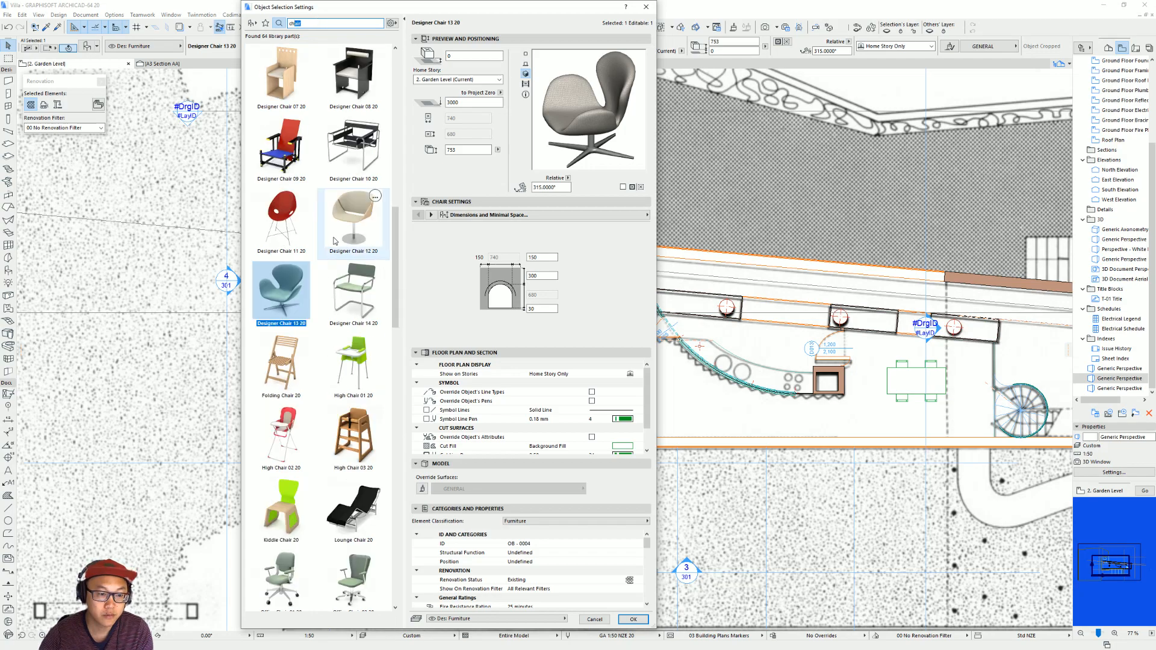
pyautogui.scroll(-12, 335, 241)
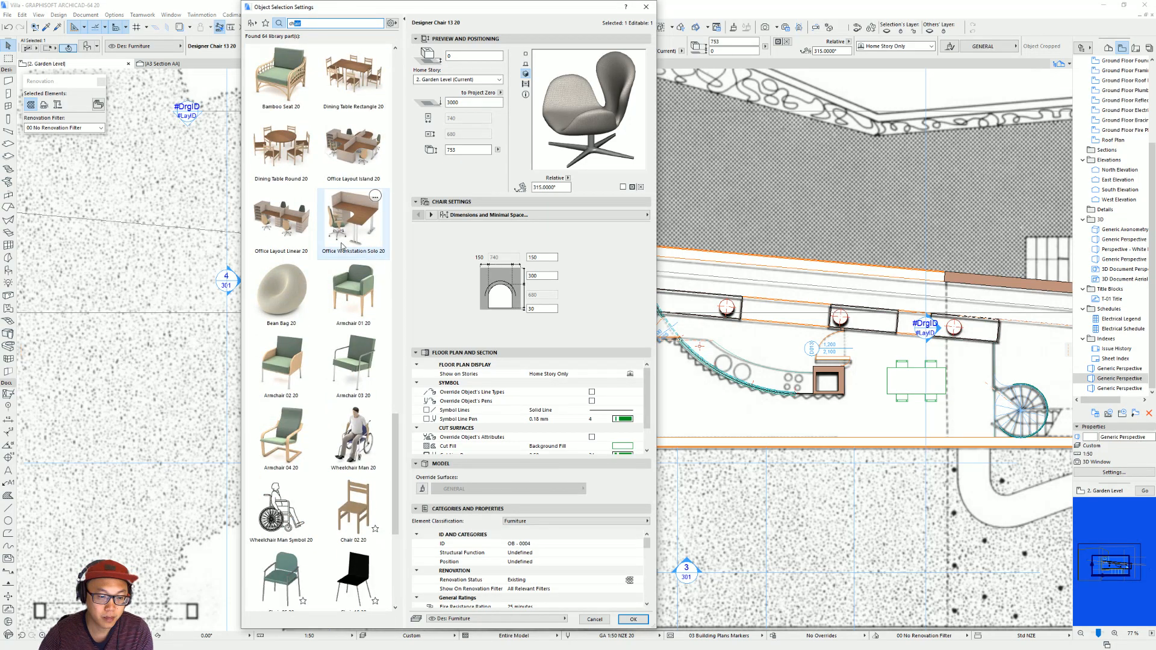
pyautogui.scroll(-4, 342, 246)
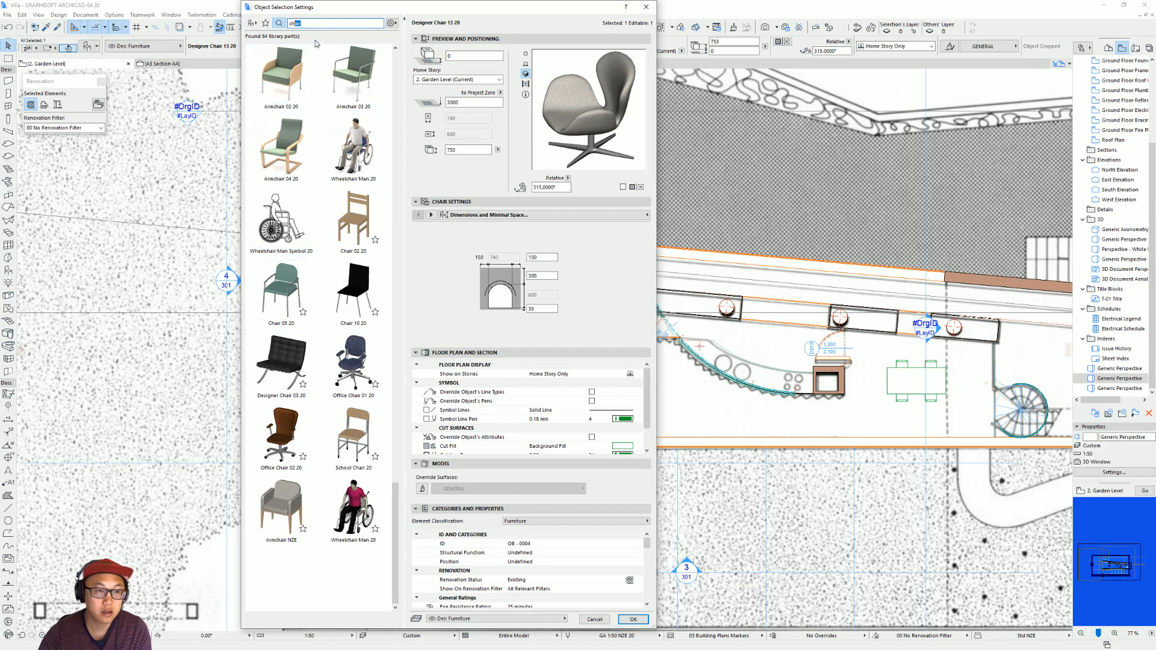
pyautogui.write('sofa')
pyautogui.click(272, 77)
pyautogui.doubleClick(274, 79)
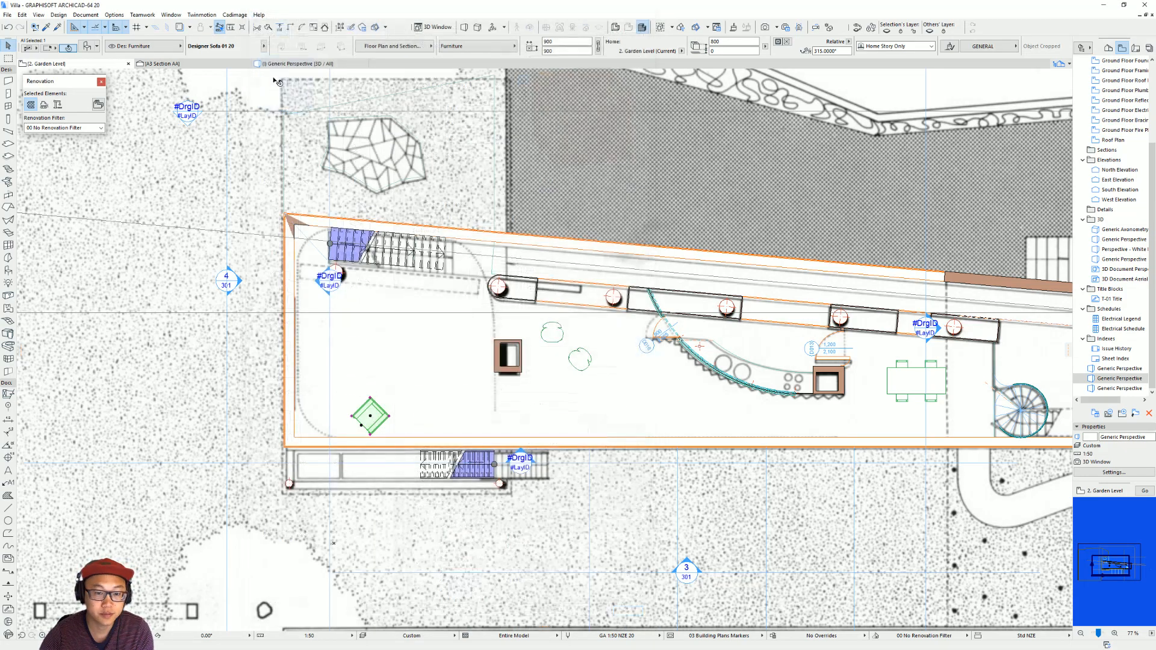
# Set the sofa's rotation to 180° and position it near the living area's lower-left corner.
pyautogui.hotkey('ctrl', 'd')
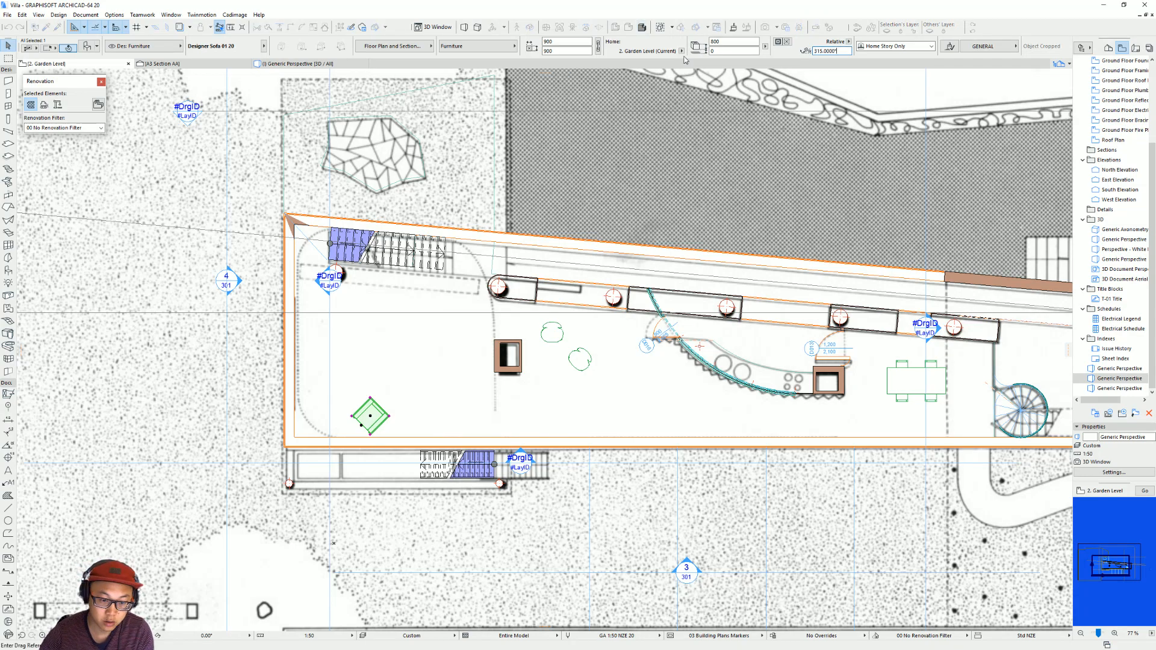
pyautogui.press('Escape')
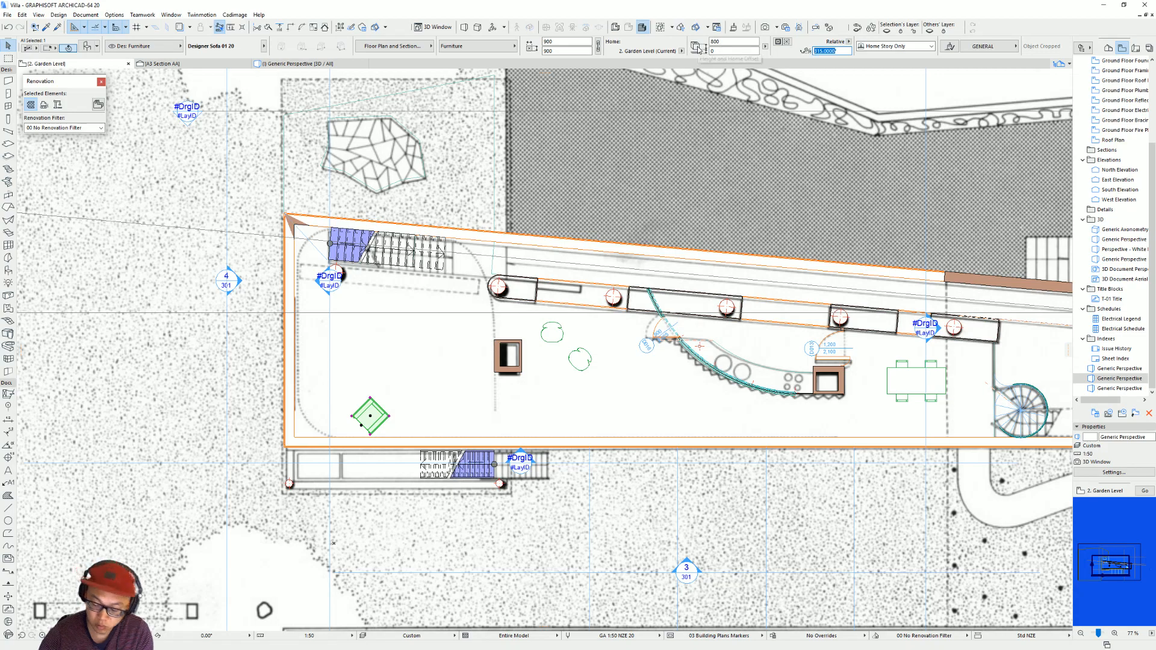
pyautogui.press('Return')
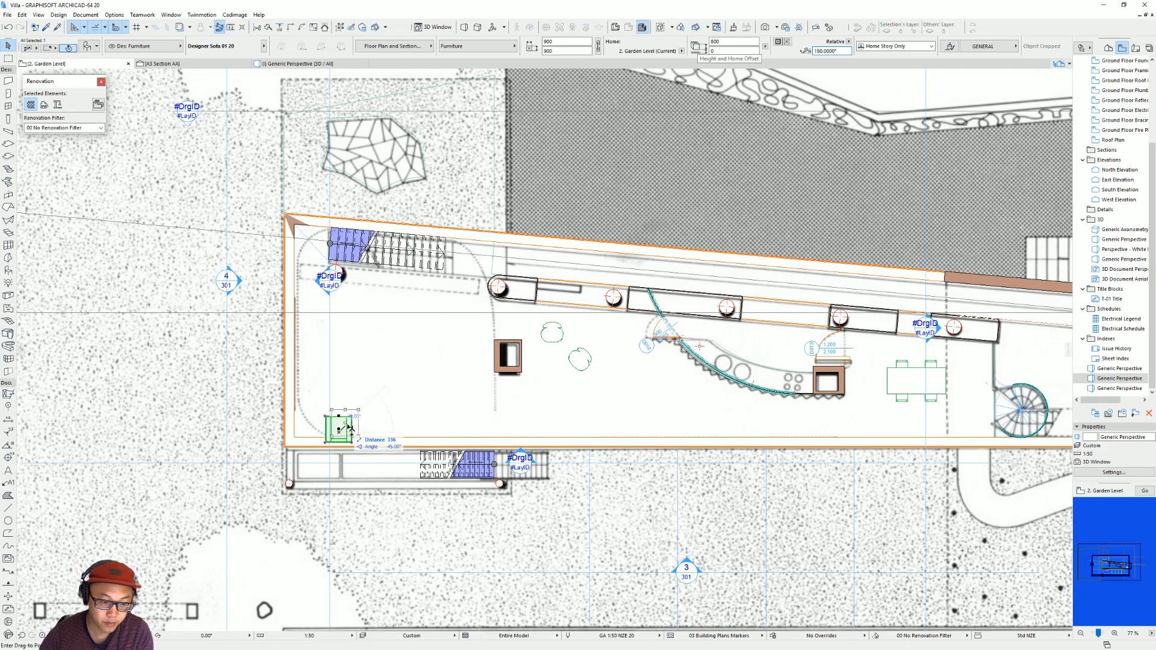
pyautogui.click(351, 425)
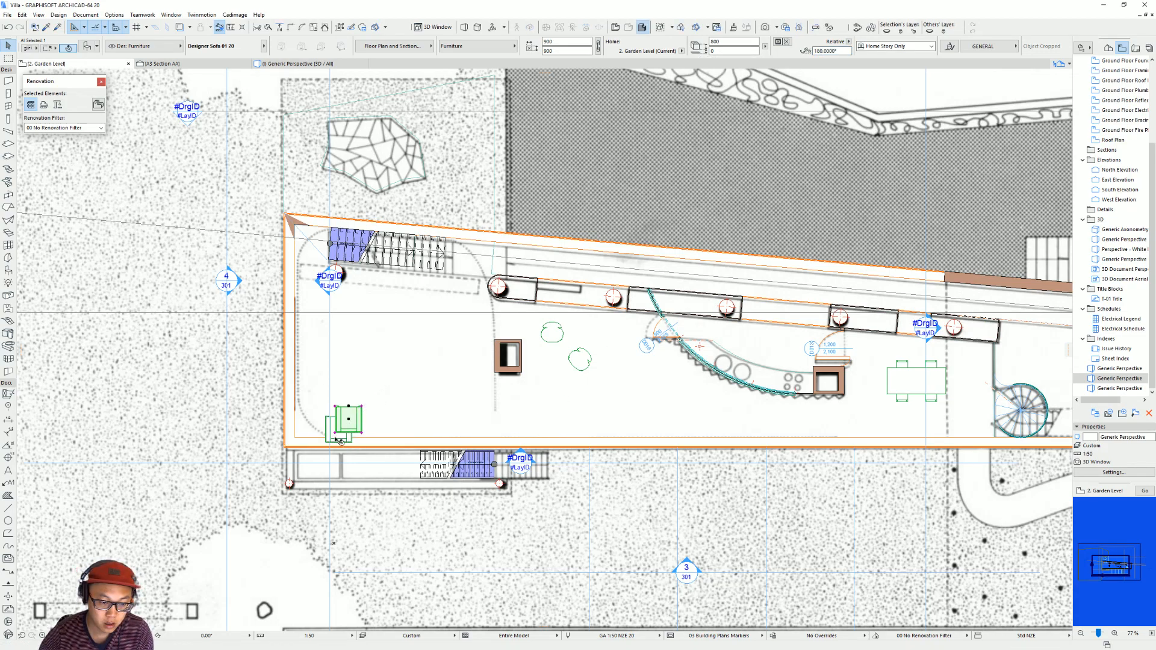
# Copy the sofa sideways to place a second one beside it along the living area's lower wall.
pyautogui.click(372, 433)
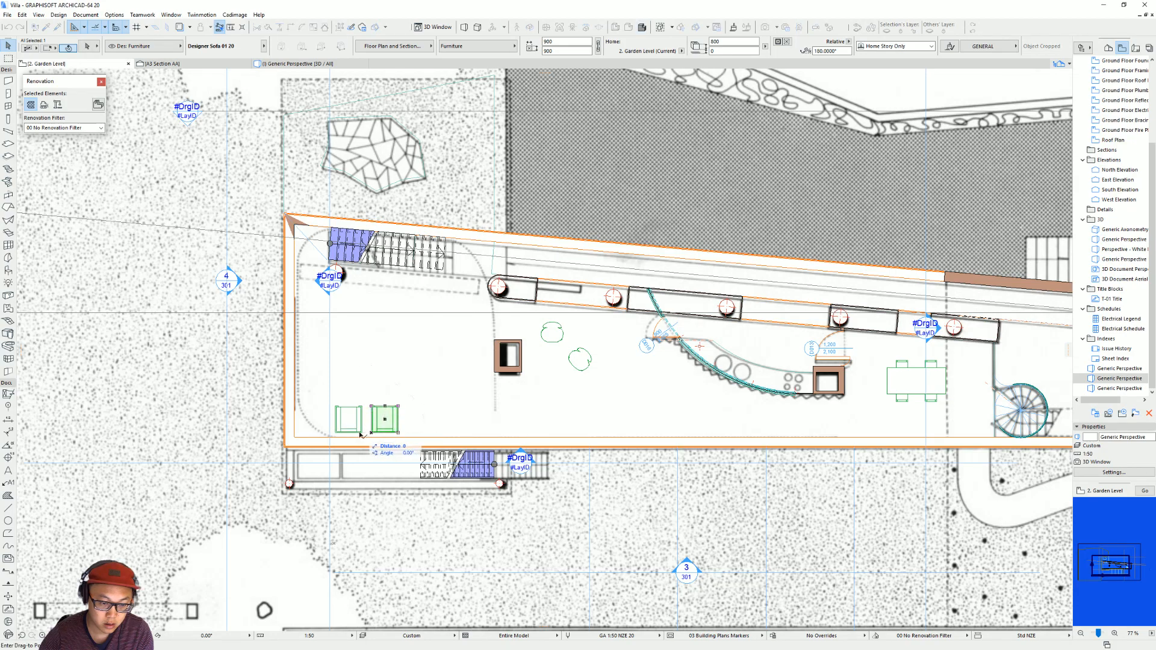
pyautogui.click(386, 390)
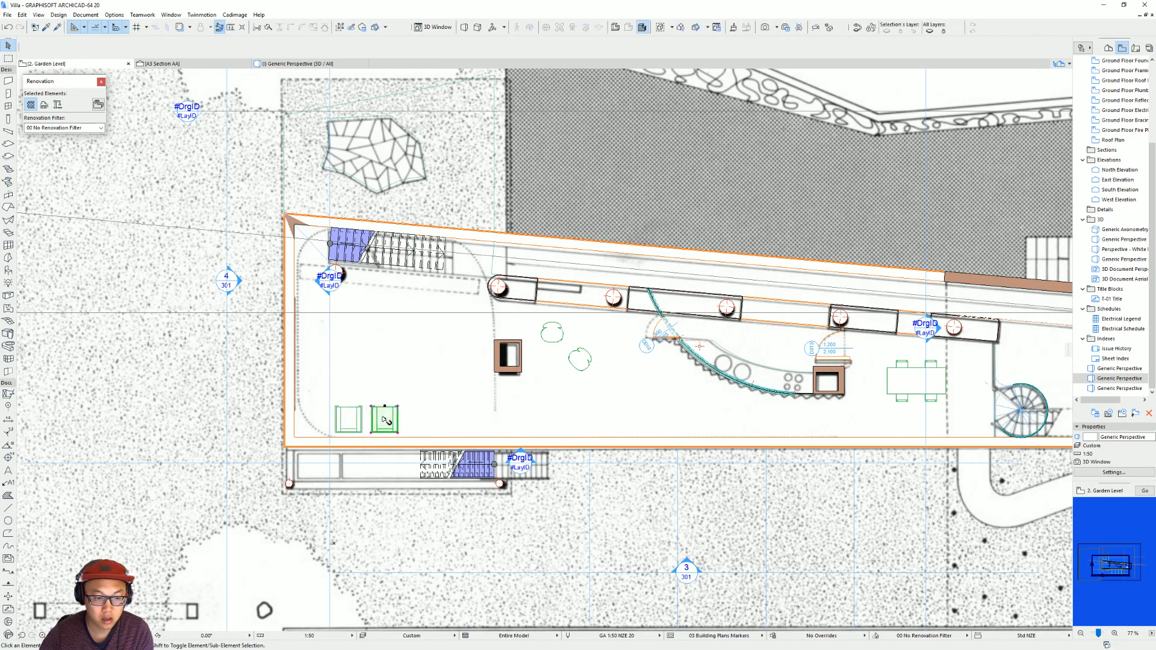
pyautogui.moveTo(385, 420); pyautogui.dragTo(380, 381)
pyautogui.press('Escape')
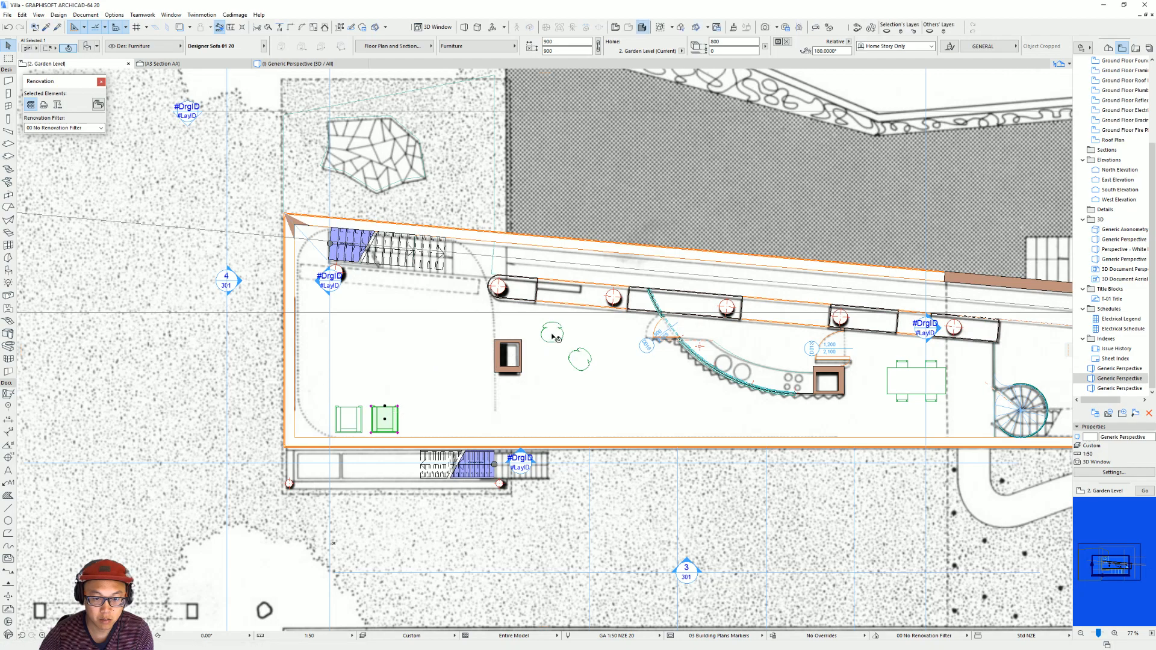
# Copy the unrotated designer chair to the living area's upper-left part below the stairs, placing two side by side.
pyautogui.click(552, 333)
pyautogui.hotkey('ctrl', 'd')
pyautogui.click(552, 332)
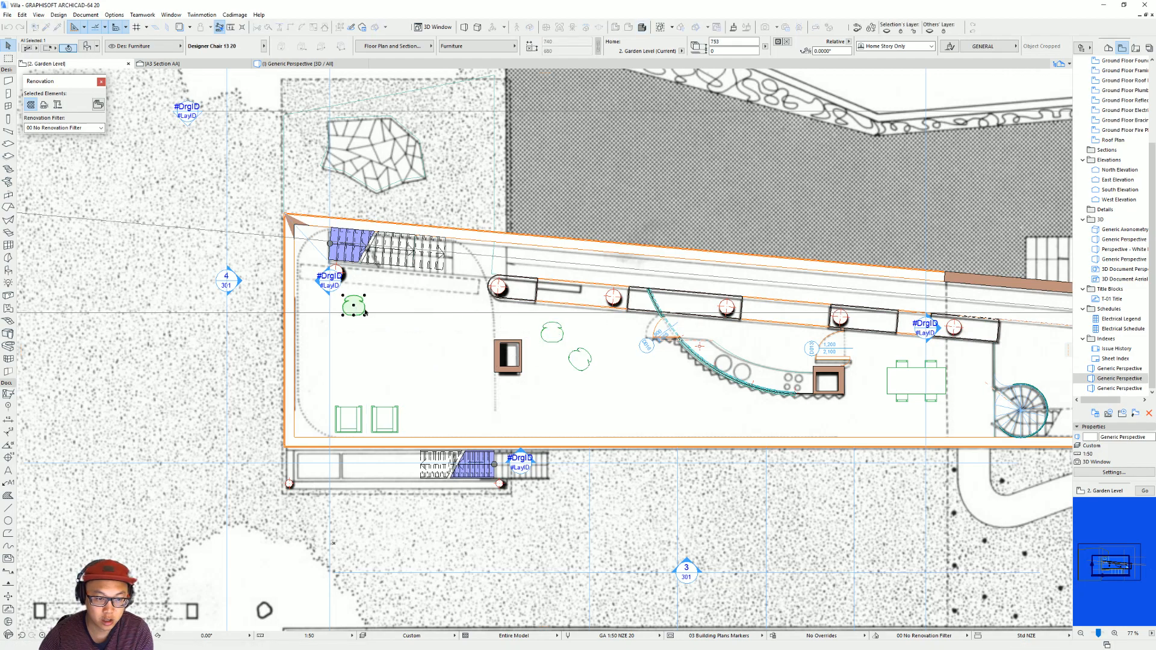
pyautogui.click(360, 313)
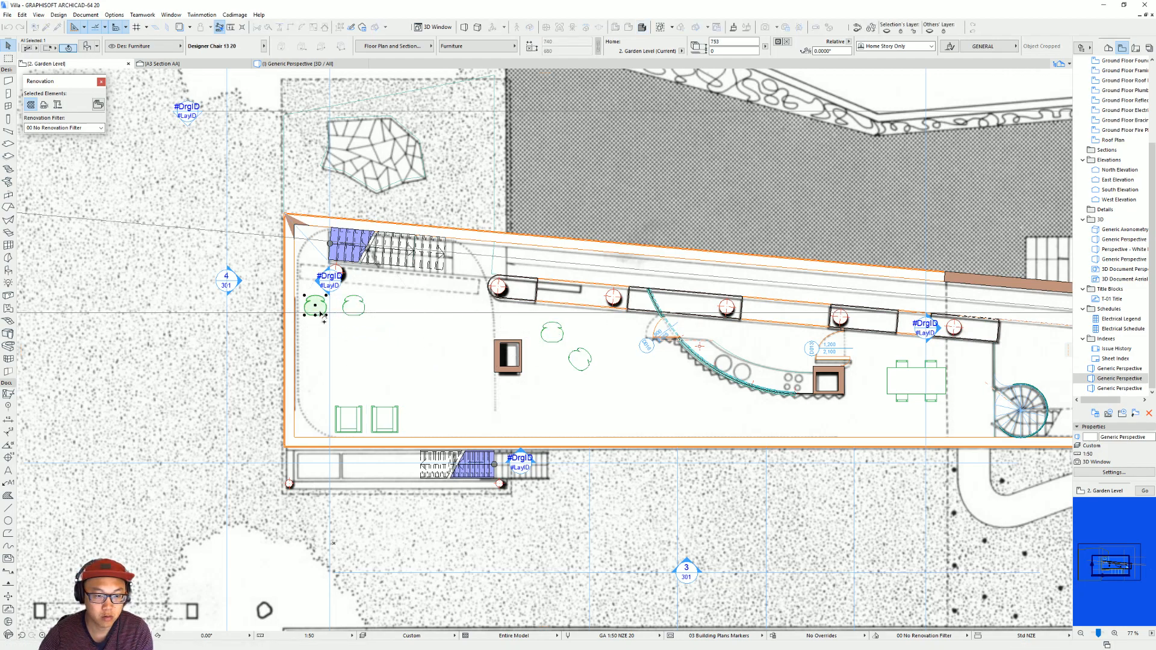
# Replace the chair at the living area's upper-left with Coffee Table 01 20 and shift it slightly towards the neighbouring chair.
pyautogui.hotkey('ctrl', 't')
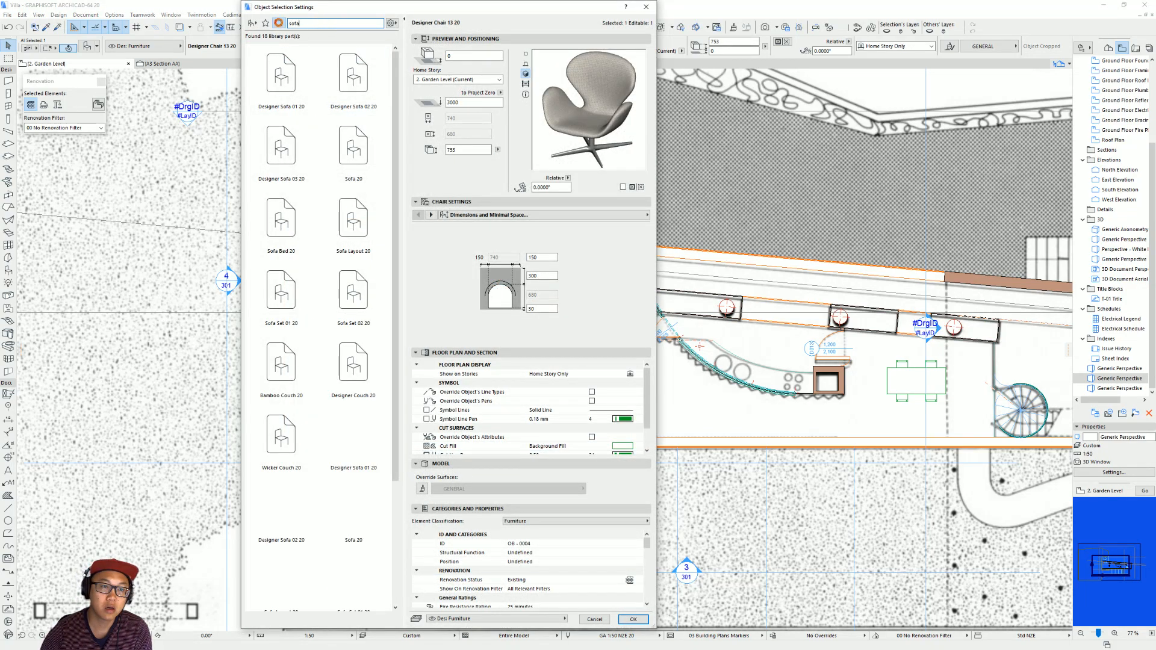
pyautogui.press('BackSpace')
pyautogui.press('BackSpace')
pyautogui.press('BackSpace')
pyautogui.press('BackSpace')
pyautogui.write('coffe')
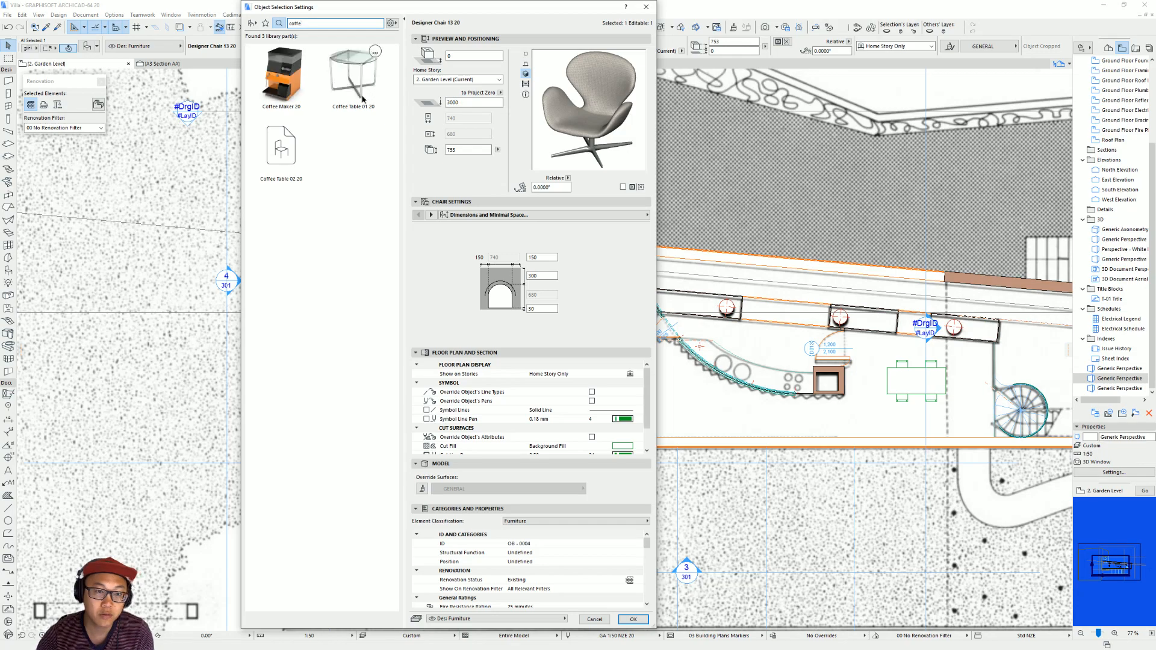
pyautogui.doubleClick(368, 97)
pyautogui.moveTo(315, 306); pyautogui.dragTo(323, 311)
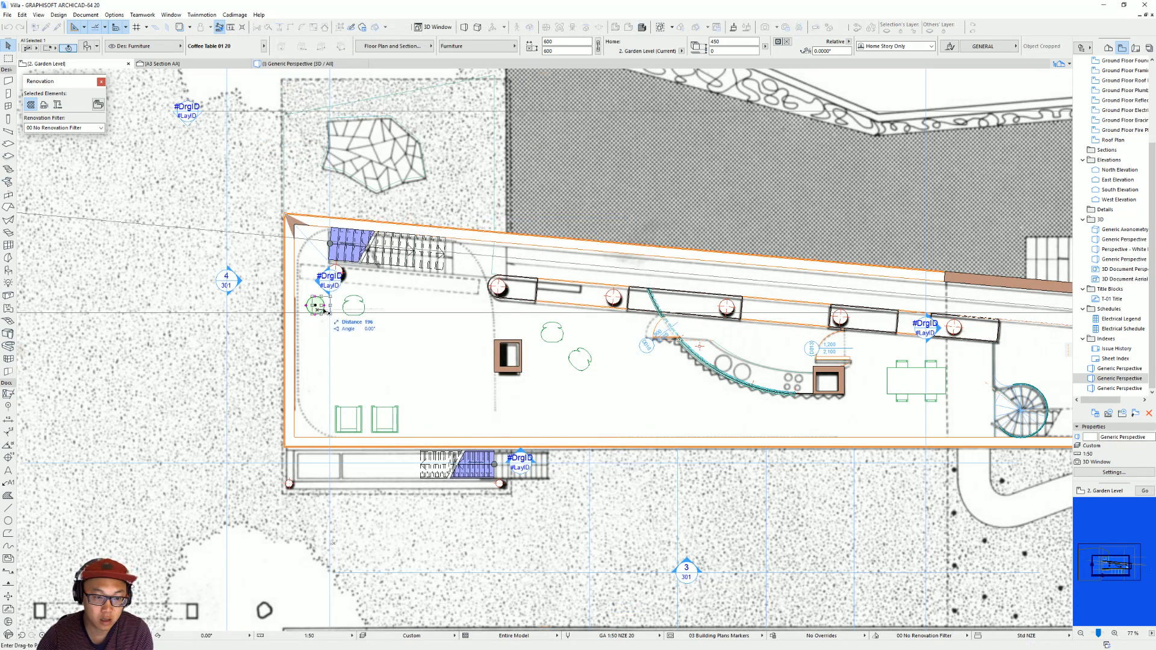
pyautogui.doubleClick(359, 308)
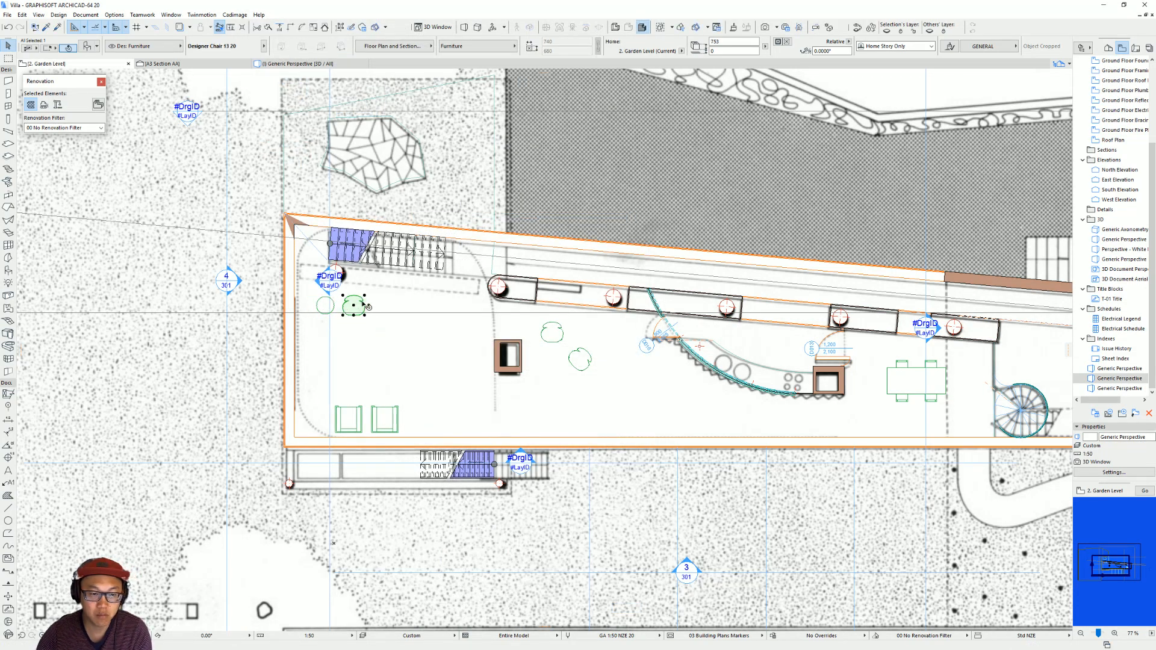
pyautogui.write('chair')
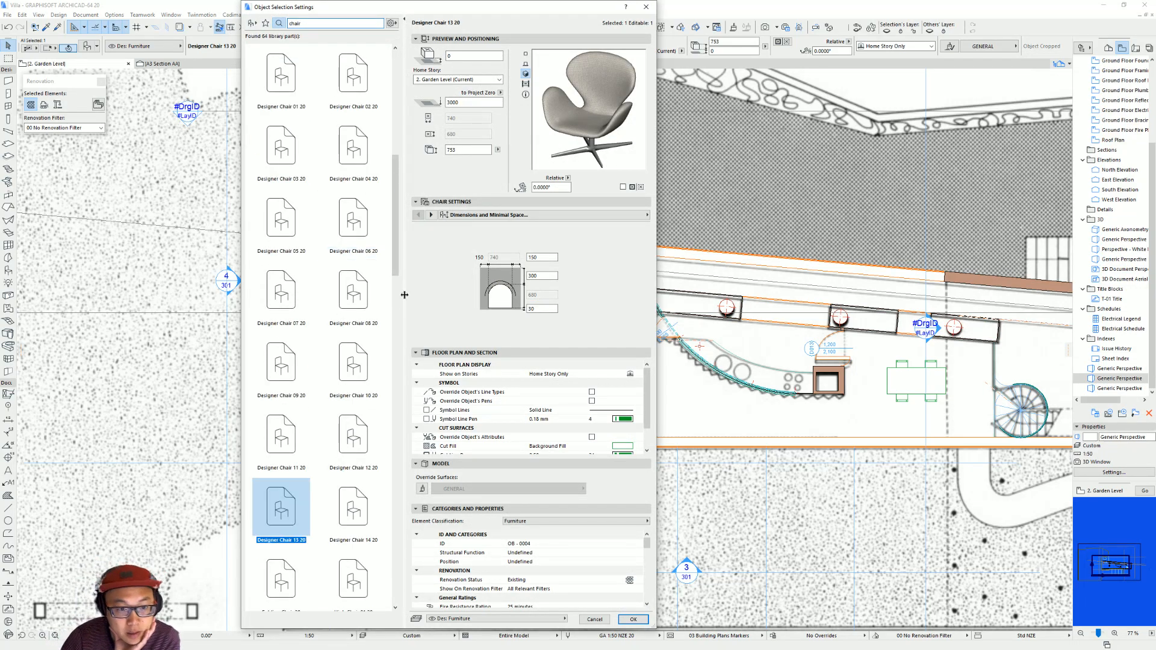
pyautogui.click(281, 223)
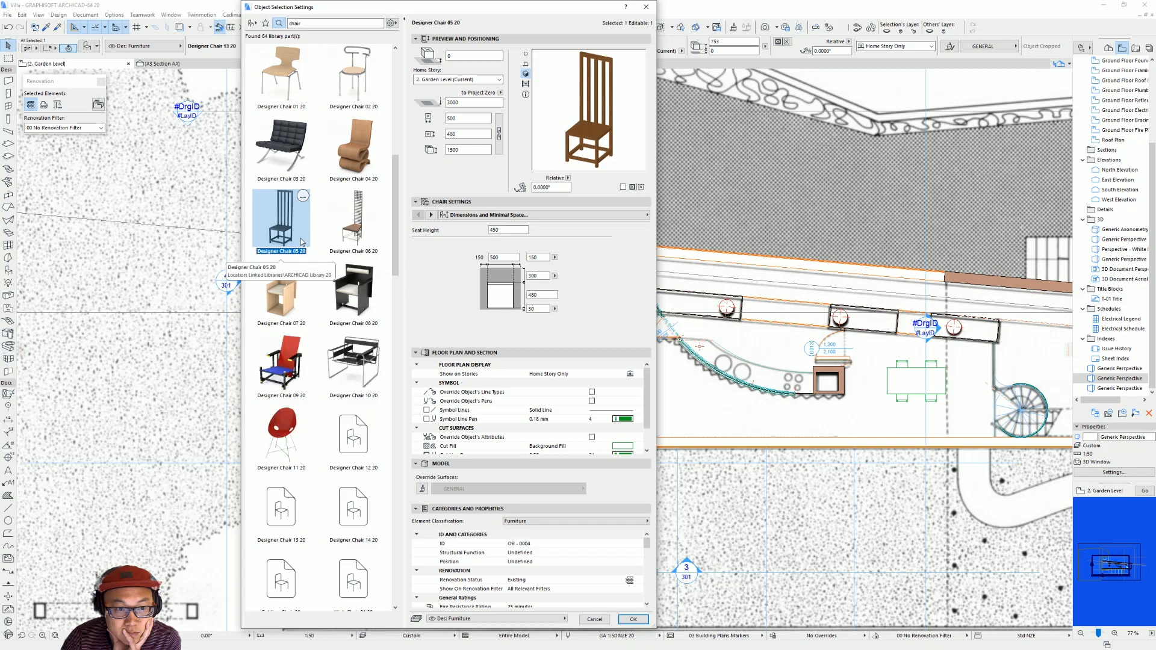
pyautogui.scroll(-15, 290, 447)
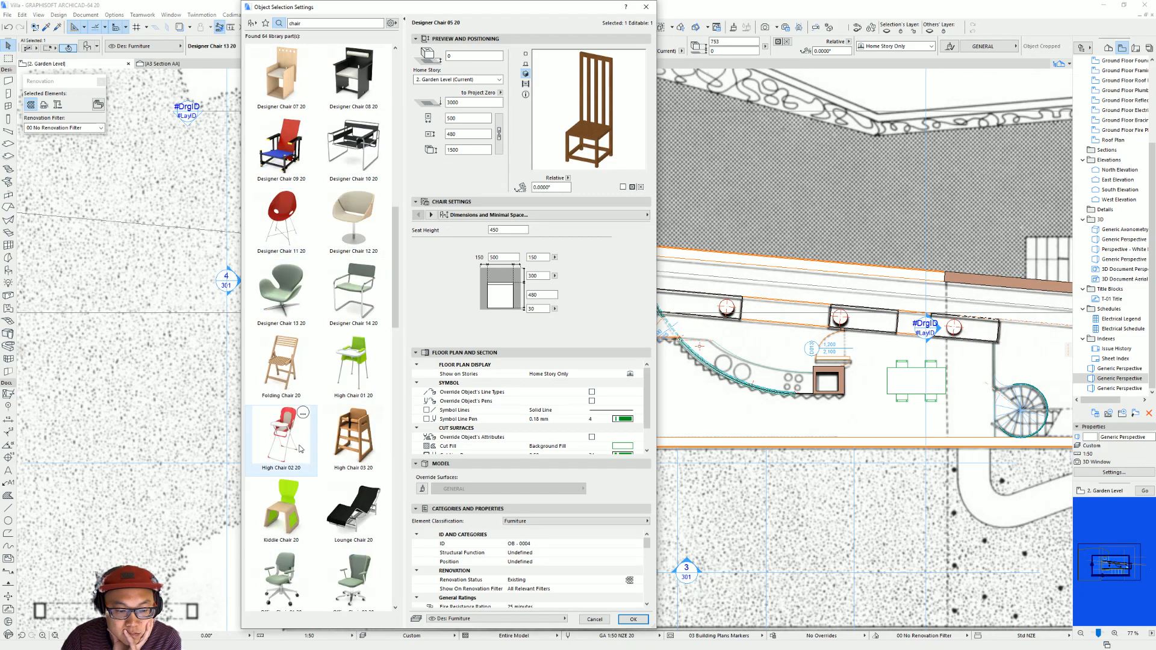
pyautogui.scroll(-5, 313, 454)
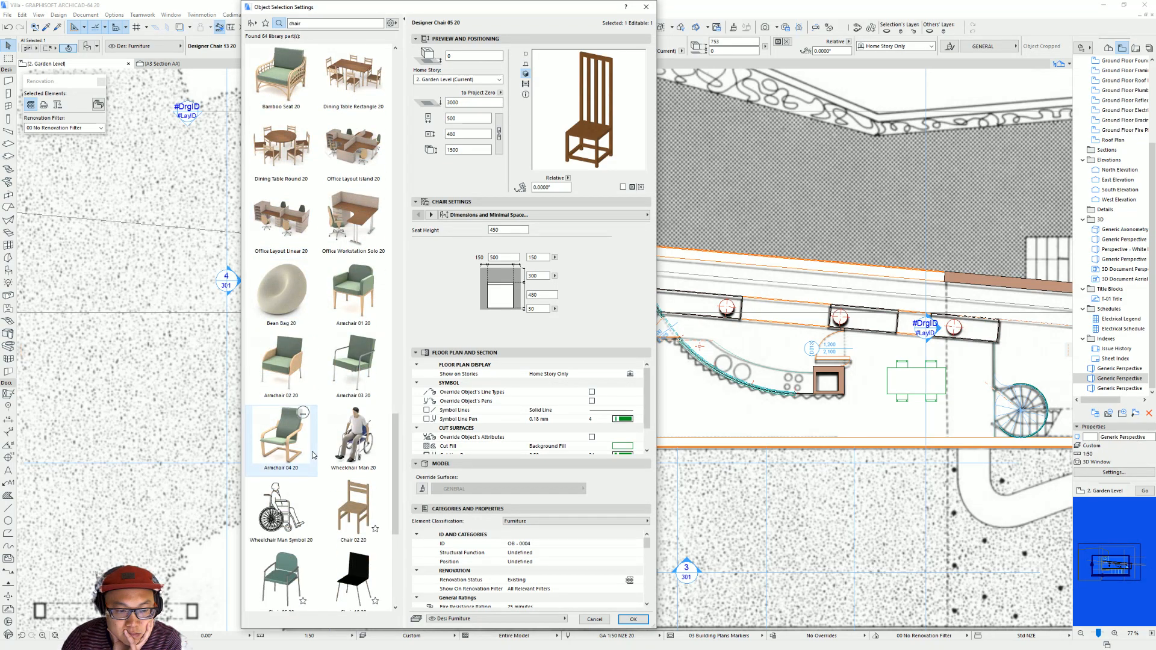
pyautogui.scroll(15, 310, 457)
pyautogui.press('Escape')
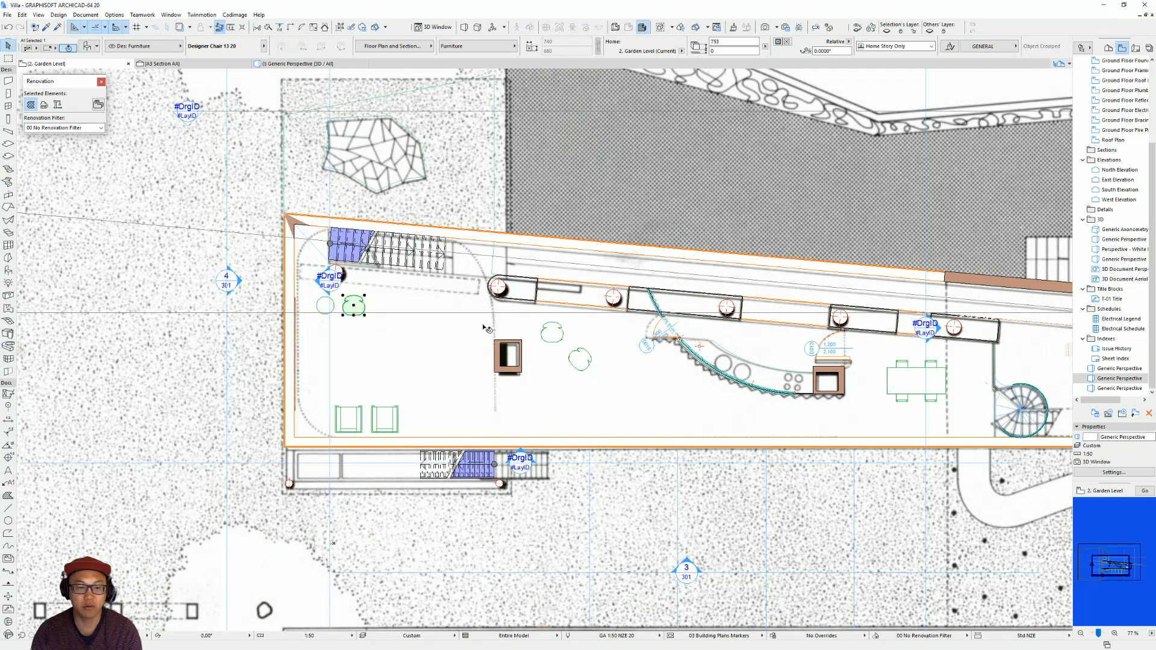
# Examine the furnished living area in 3D, including the shelf wall's large opening and interior shelves up close.
pyautogui.press('F3')
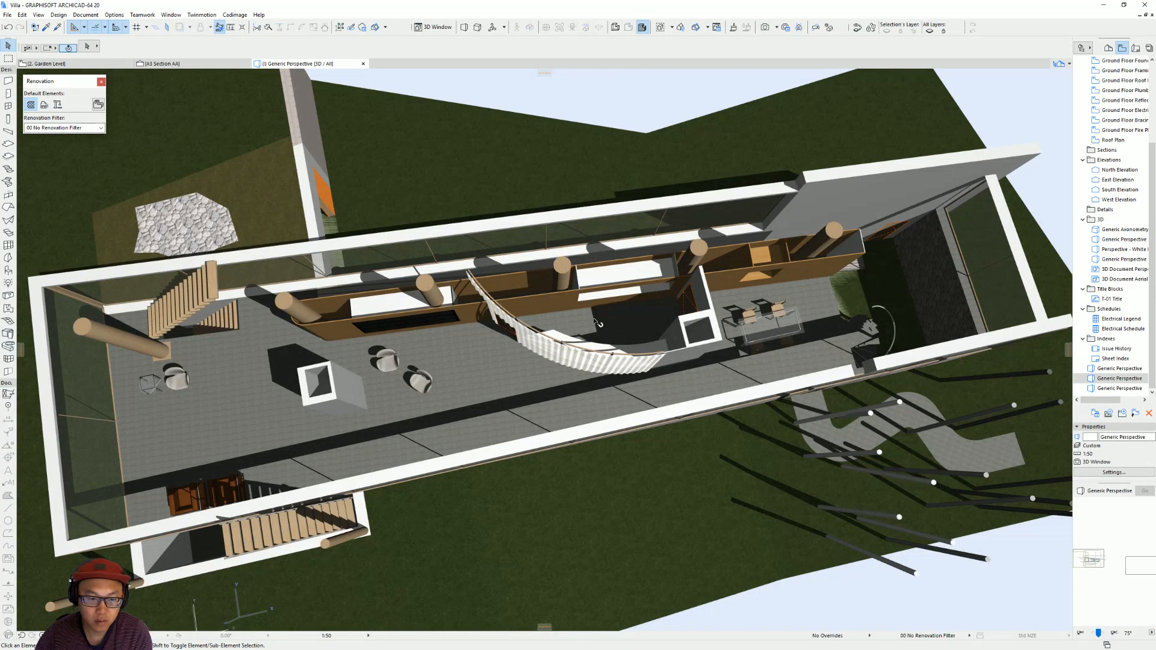
pyautogui.scroll(-3, 472, 386)
pyautogui.keyDown('shift'); pyautogui.moveTo(452, 389); pyautogui.dragTo(595, 381, button='middle'); pyautogui.keyUp('shift')
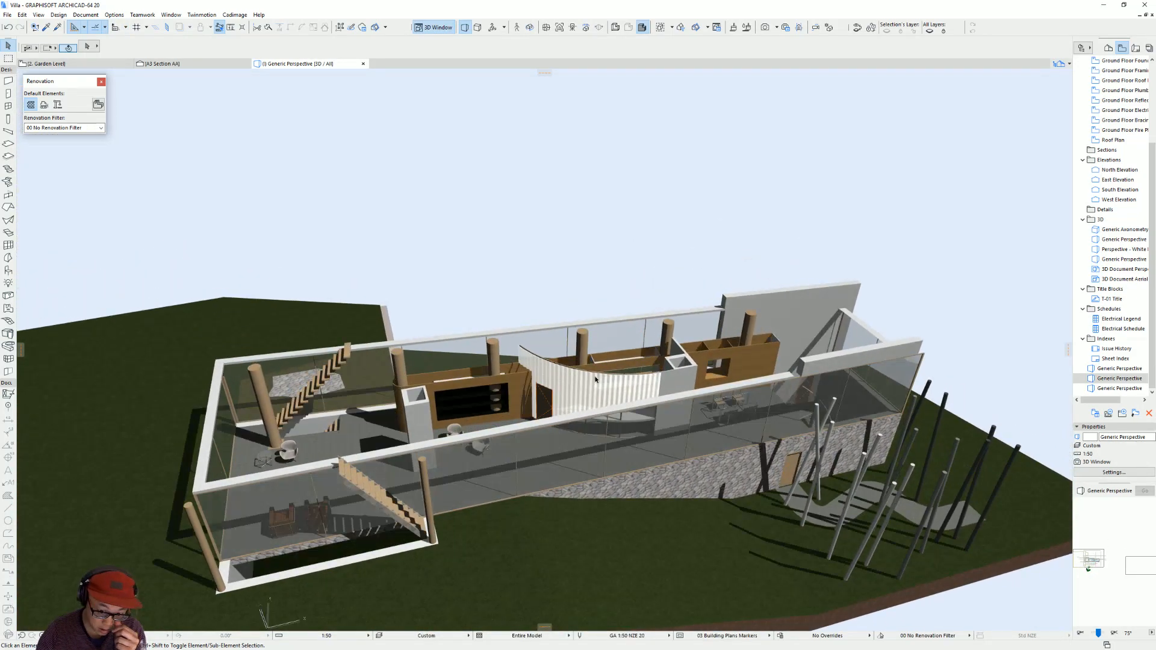
pyautogui.scroll(3, 465, 387)
pyautogui.keyDown('shift'); pyautogui.moveTo(465, 387); pyautogui.dragTo(402, 408, button='middle'); pyautogui.keyUp('shift')
pyautogui.scroll(3, 460, 406)
pyautogui.scroll(3, 522, 406)
pyautogui.keyDown('shift'); pyautogui.moveTo(522, 406); pyautogui.dragTo(921, 115, button='middle'); pyautogui.keyUp('shift')
pyautogui.click(883, 97)
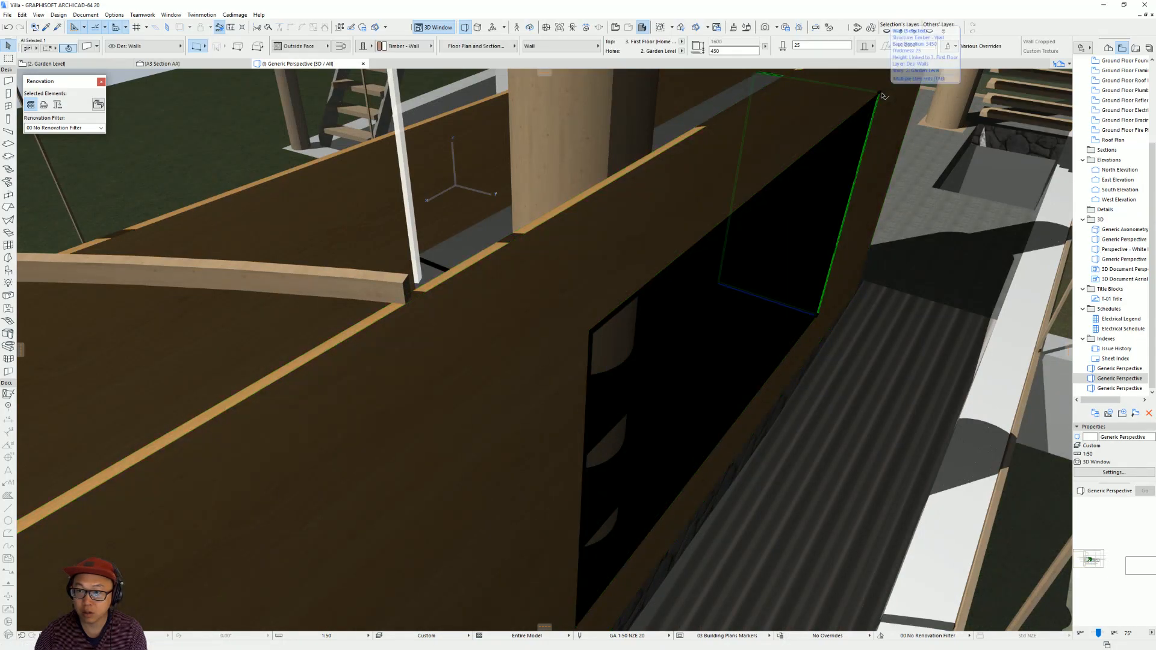
pyautogui.keyDown('shift'); pyautogui.moveTo(650, 335); pyautogui.dragTo(566, 338, button='middle'); pyautogui.keyUp('shift')
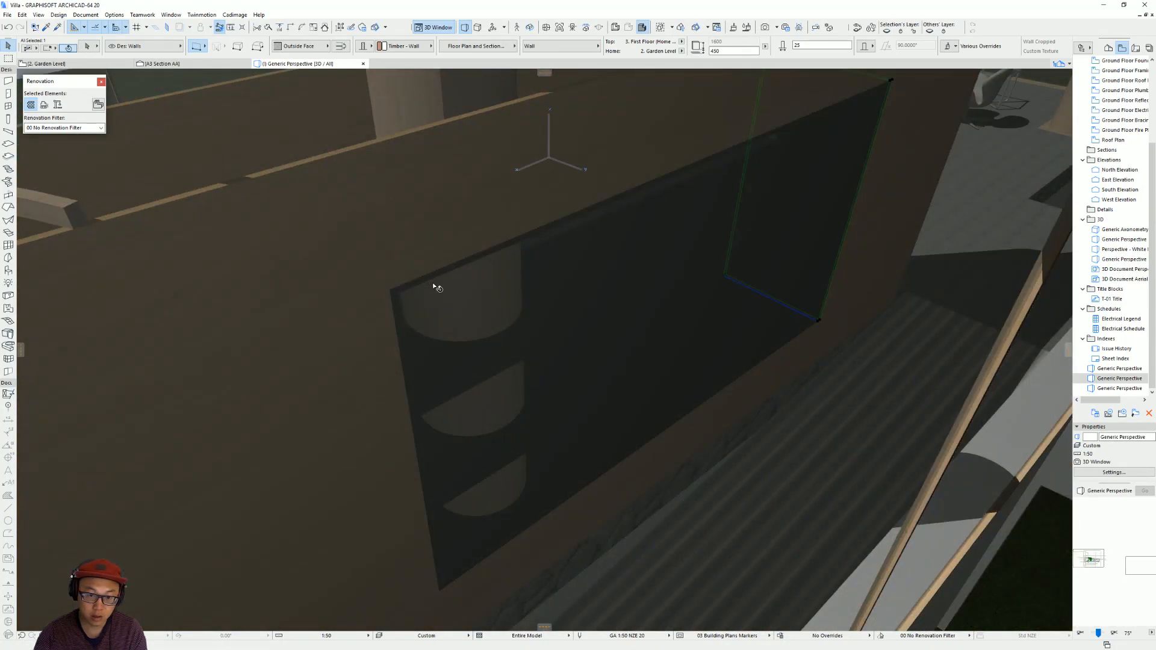
pyautogui.scroll(-5, 435, 285)
pyautogui.scroll(5, 458, 301)
pyautogui.scroll(1, 452, 325)
# Select the window opening in the shelf unit's back wall on the Garden Level plan and inspect it isolated in 3D.
pyautogui.press('F2')
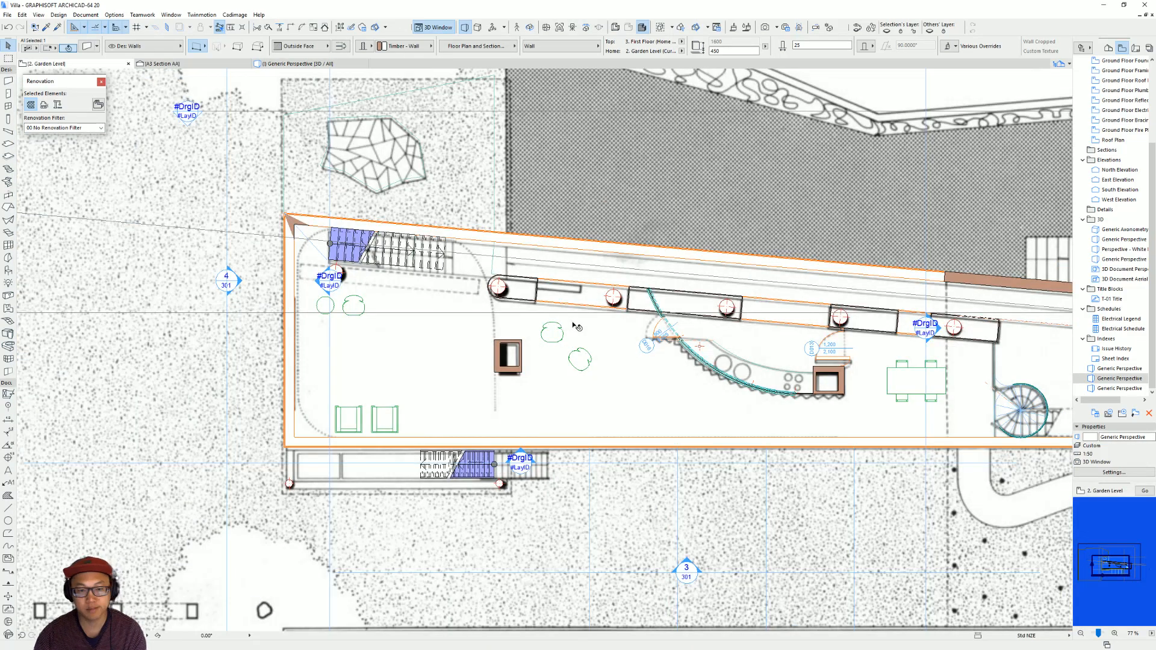
pyautogui.scroll(3, 515, 269)
pyautogui.scroll(3, 637, 318)
pyautogui.click(690, 310)
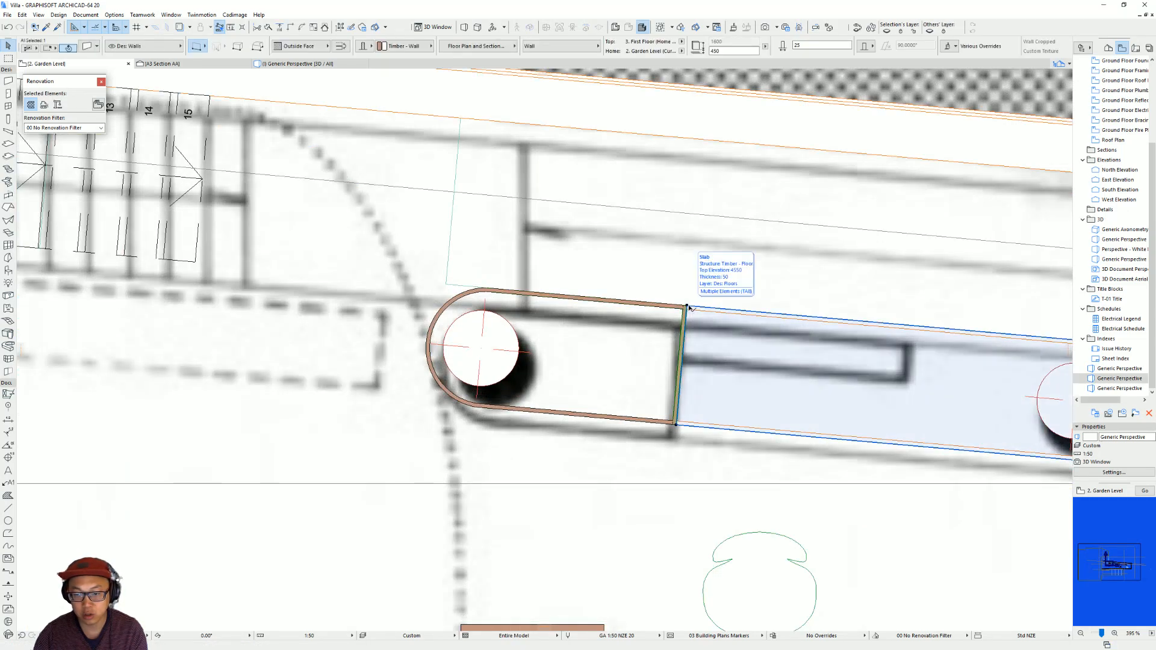
pyautogui.press('Escape')
pyautogui.click(686, 310)
pyautogui.press('Escape')
pyautogui.click(684, 307)
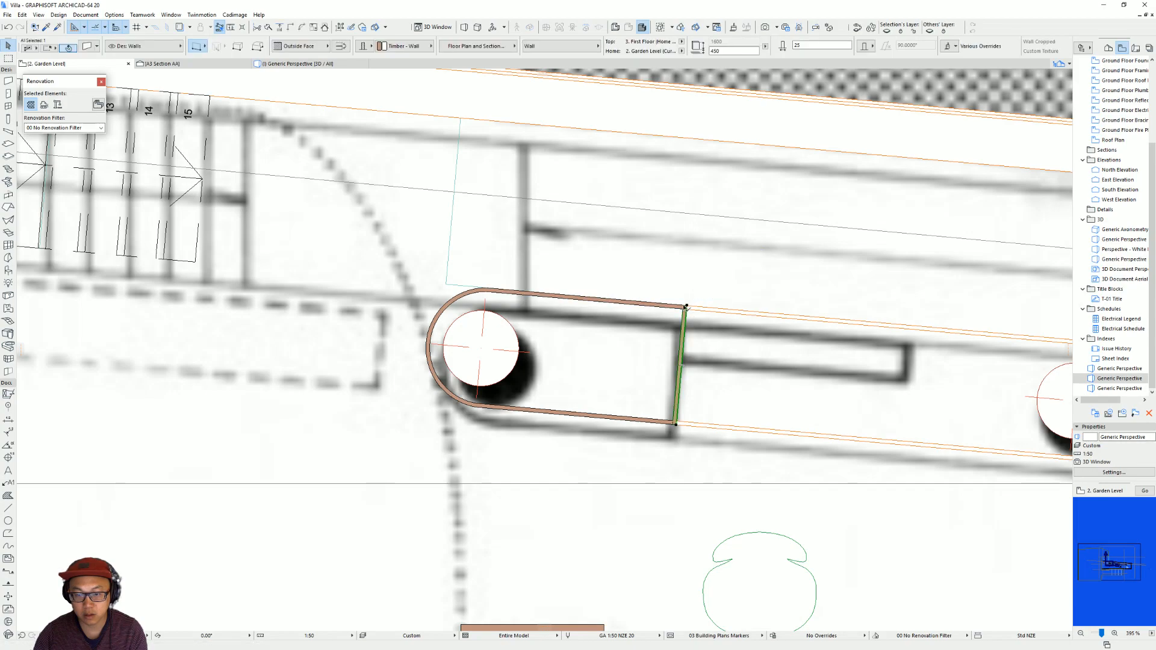
pyautogui.click(722, 311)
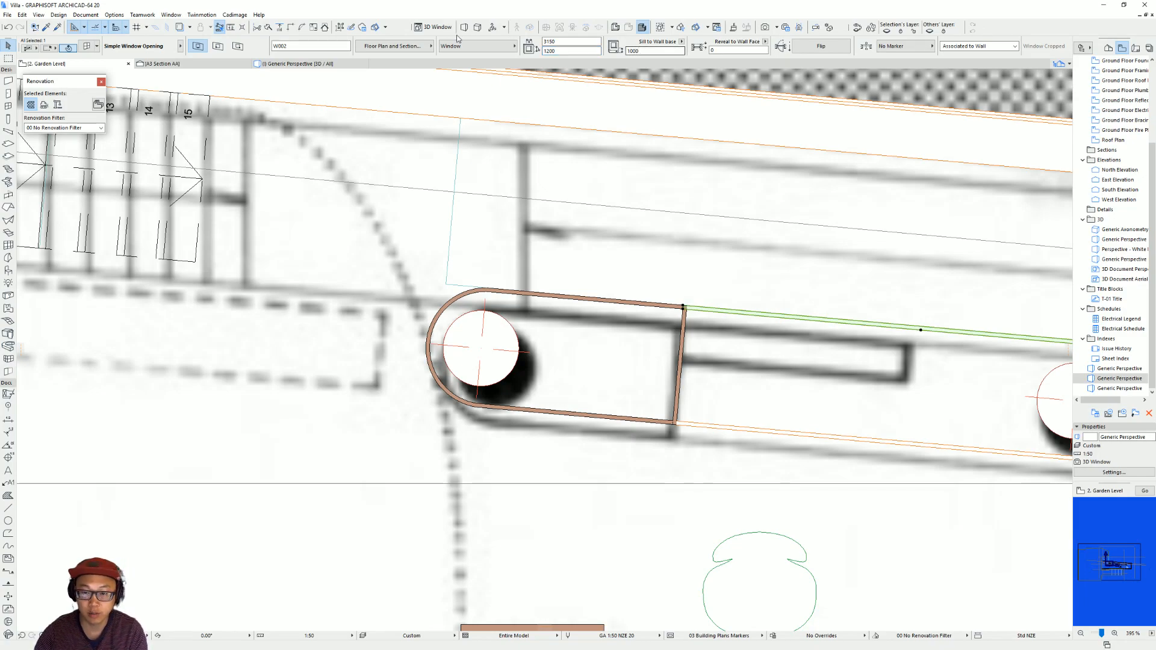
pyautogui.press('F5')
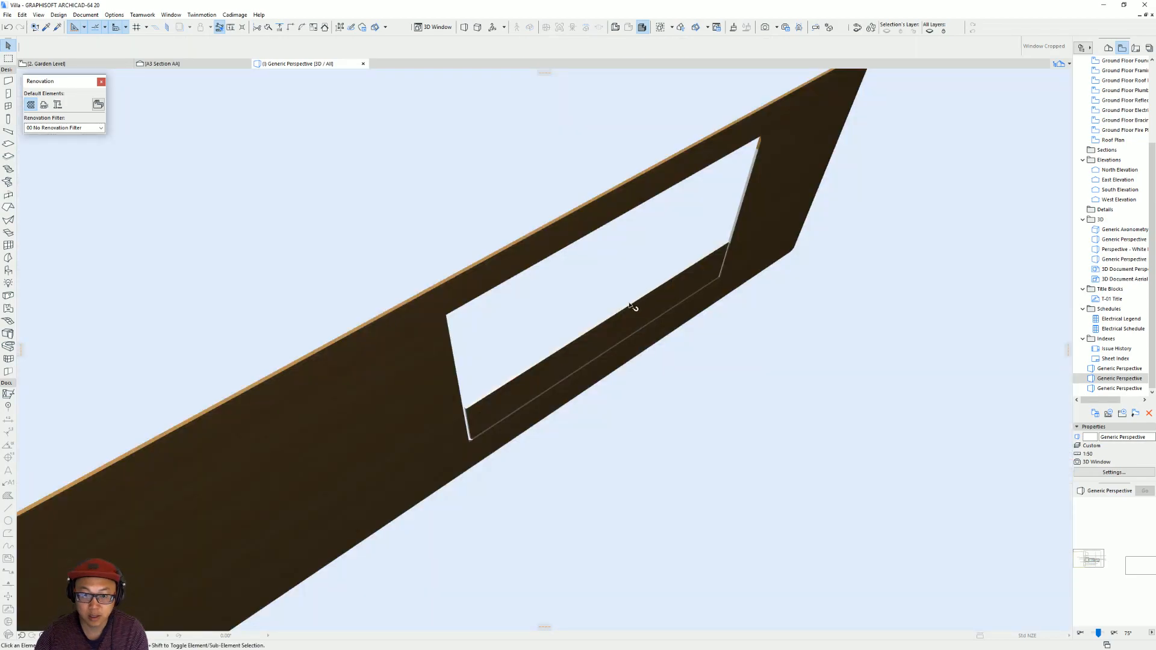
pyautogui.scroll(1, 684, 379)
pyautogui.keyDown('shift'); pyautogui.moveTo(684, 379); pyautogui.dragTo(655, 310, button='middle'); pyautogui.keyUp('shift')
pyautogui.moveTo(664, 361); pyautogui.dragTo(672, 294, button='middle')
# Show the complete model in 3D and view the shelf unit's back wall through the glazed facade.
pyautogui.press('F2')
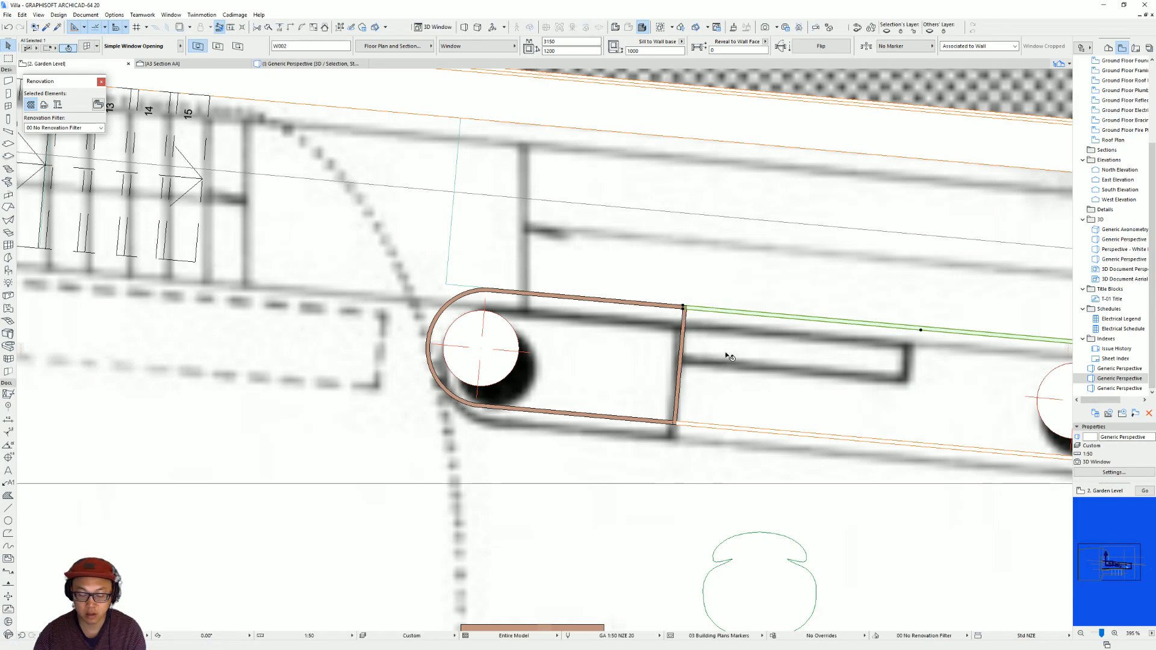
pyautogui.press('Escape')
pyautogui.press('F5')
pyautogui.scroll(1, 619, 358)
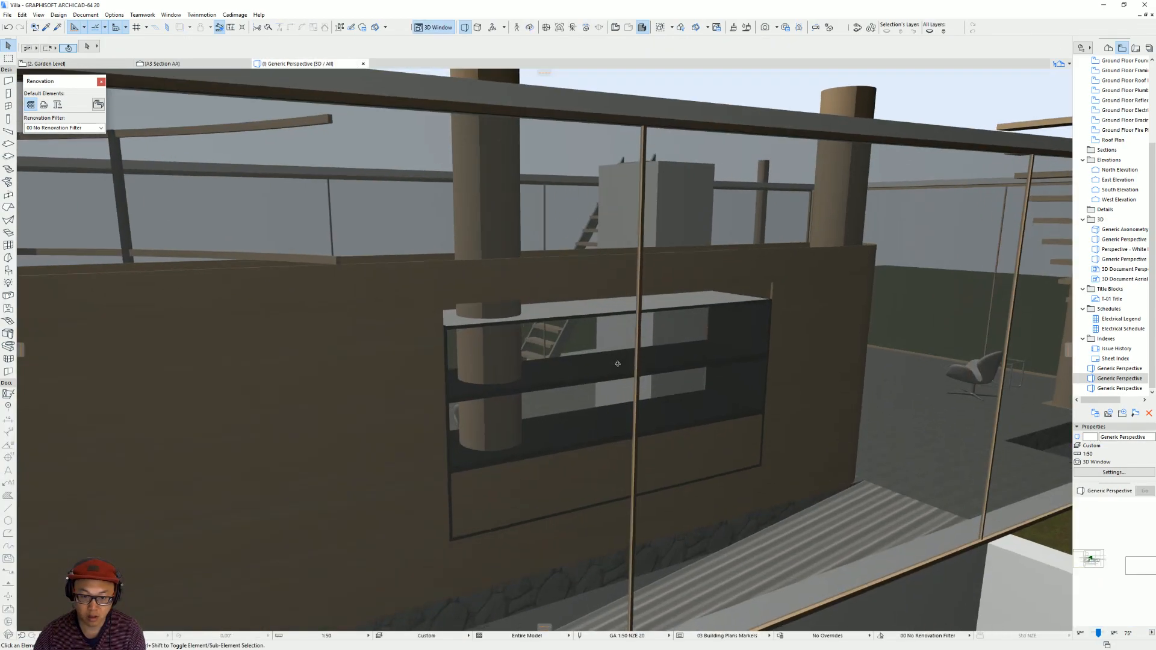
pyautogui.keyDown('shift'); pyautogui.moveTo(618, 361); pyautogui.dragTo(633, 370, button='middle'); pyautogui.keyUp('shift')
pyautogui.scroll(-3, 633, 371)
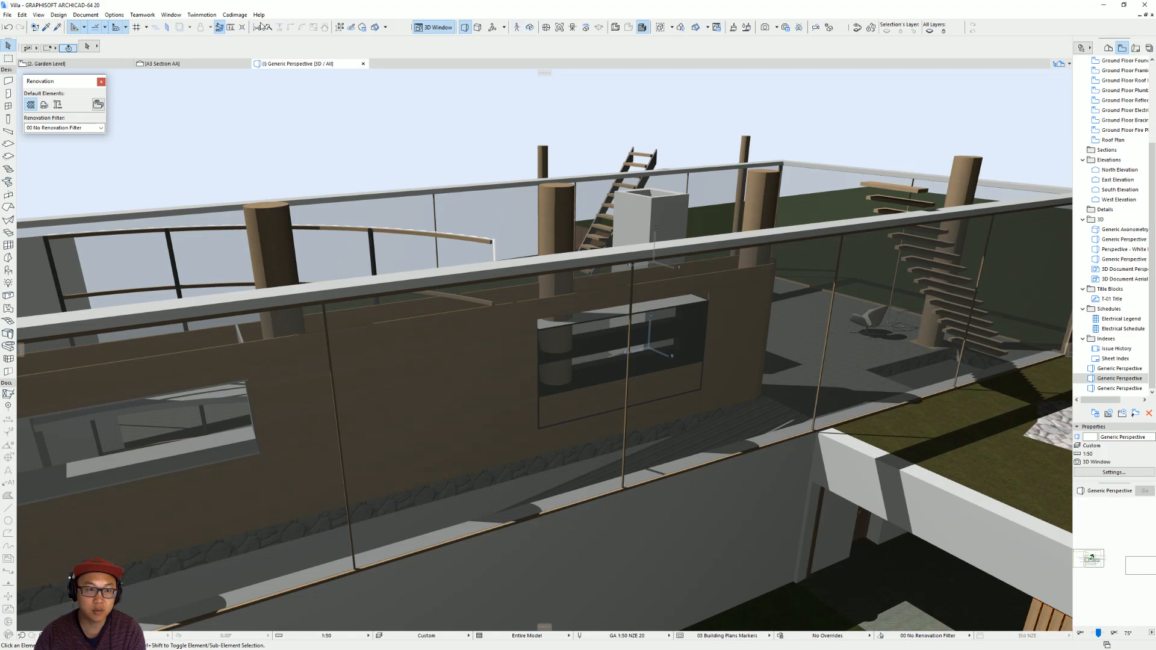
pyautogui.click(386, 30)
pyautogui.click(416, 41)
pyautogui.click(694, 547)
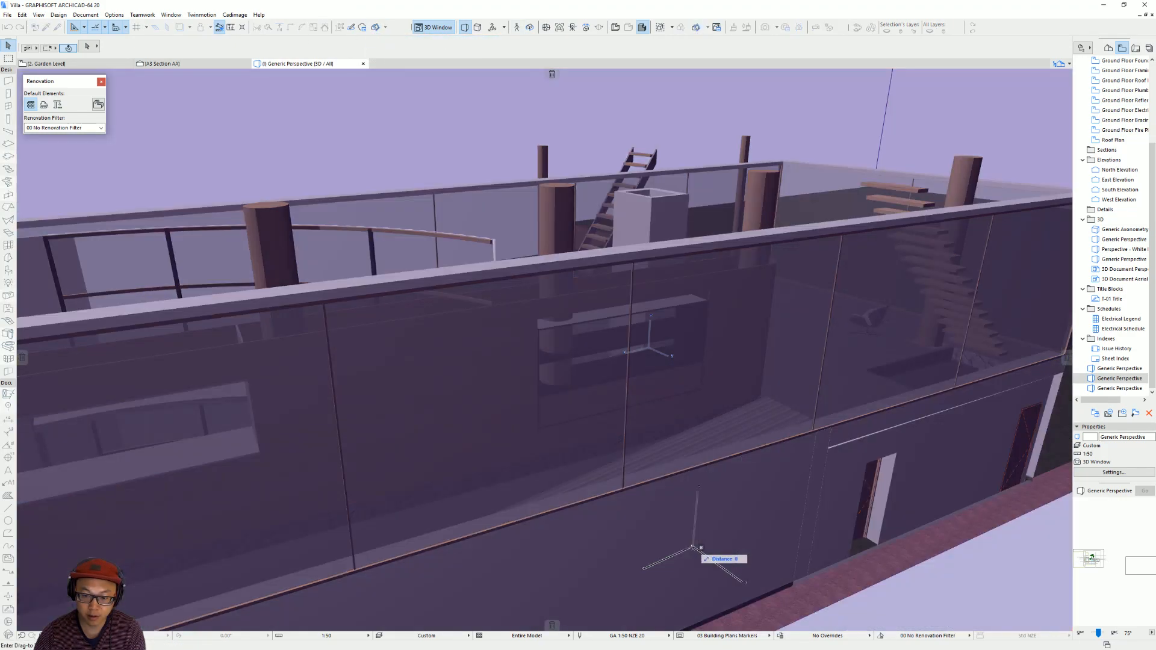
pyautogui.click(671, 528)
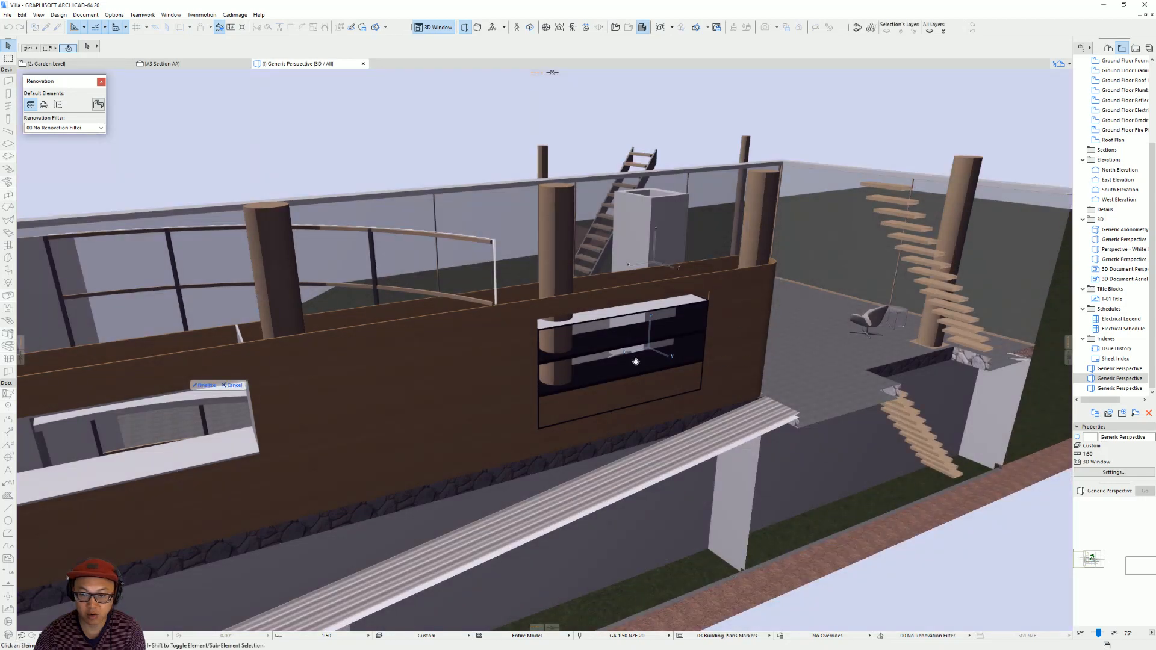
pyautogui.keyDown('shift'); pyautogui.moveTo(795, 414); pyautogui.dragTo(148, 528, button='middle'); pyautogui.keyUp('shift')
pyautogui.keyDown('shift'); pyautogui.moveTo(343, 415); pyautogui.dragTo(830, 366, button='middle'); pyautogui.keyUp('shift')
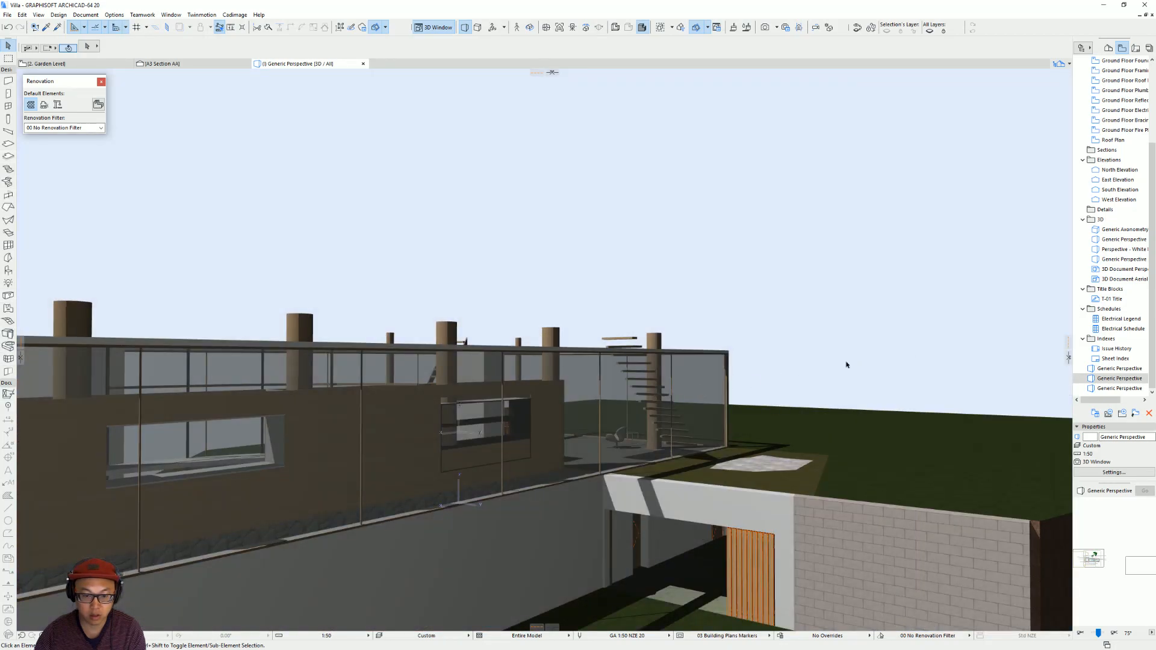
# Cut away the glazed facade with a 3D cutting plane parallel to it, exposing the shelf unit's back wall.
pyautogui.click(385, 27)
pyautogui.click(416, 43)
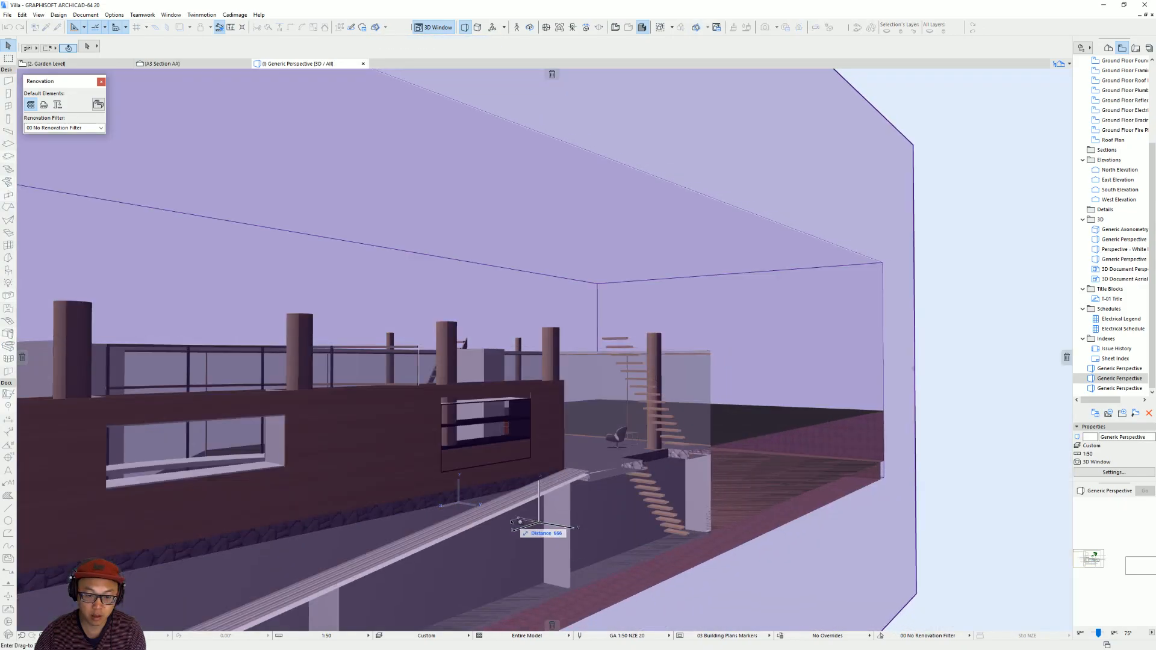
pyautogui.click(513, 522)
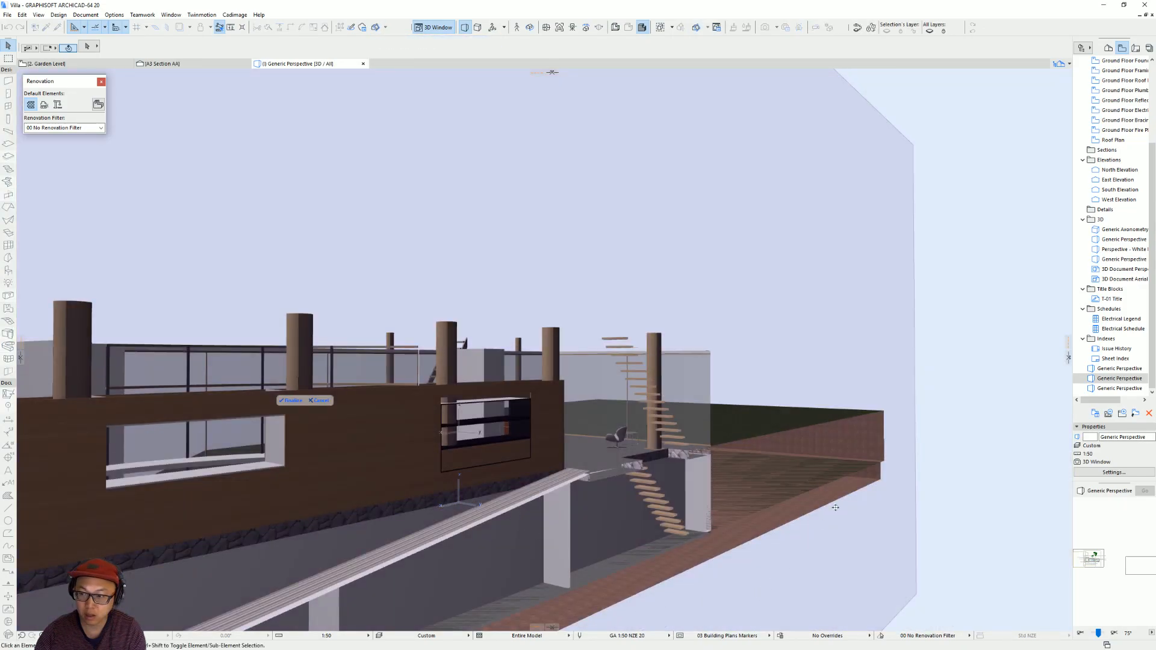
pyautogui.moveTo(42, 81); pyautogui.dragTo(189, 179)
pyautogui.click(294, 401)
pyautogui.scroll(8, 523, 454)
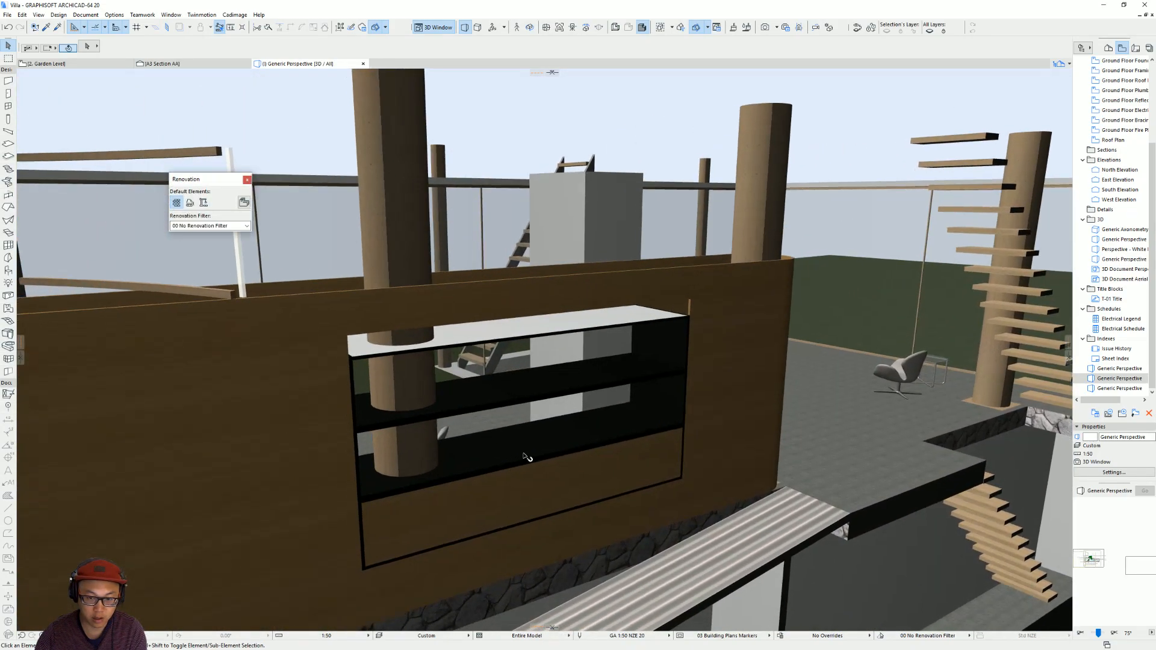
pyautogui.keyDown('shift'); pyautogui.moveTo(525, 457); pyautogui.dragTo(694, 305, button='middle'); pyautogui.keyUp('shift')
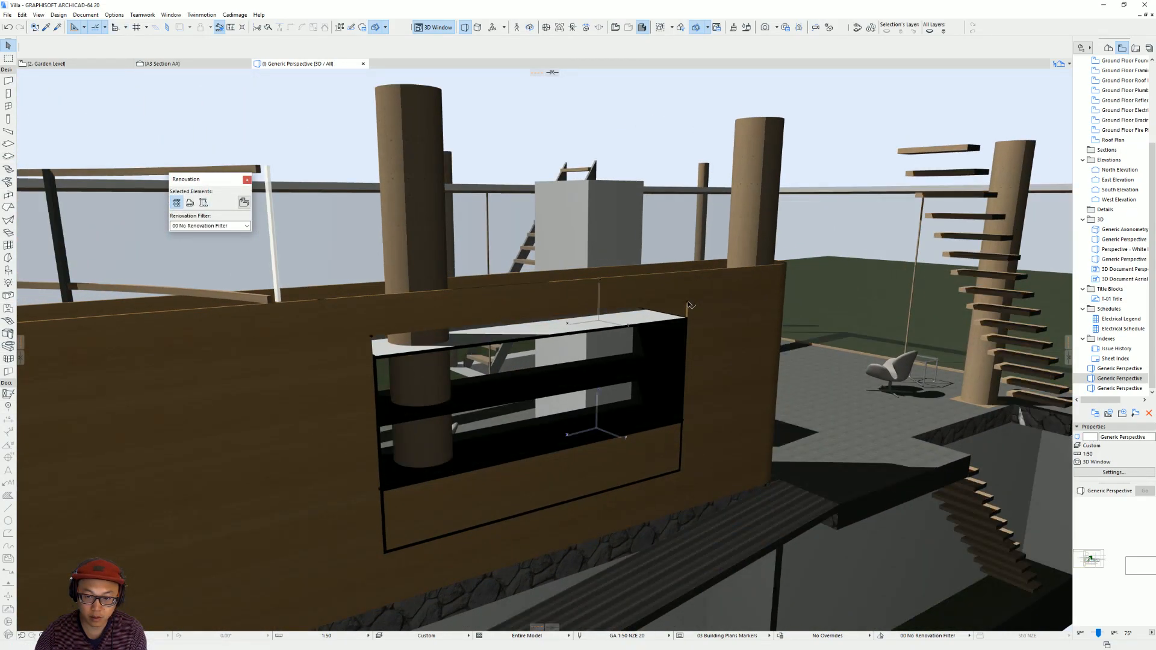
# Resize the back-wall opening by raising its sill to 1500 mm at the middle shelf and reducing its height to 550 mm.
pyautogui.click(690, 304)
pyautogui.scroll(5, 433, 503)
pyautogui.moveTo(432, 499)
pyautogui.keyDown('shift'); pyautogui.mouseDown(button='middle')
pyautogui.moveTo(402, 491)
pyautogui.moveTo(440, 489)
pyautogui.moveTo(379, 208)
pyautogui.mouseUp(button='middle'); pyautogui.keyUp('shift')
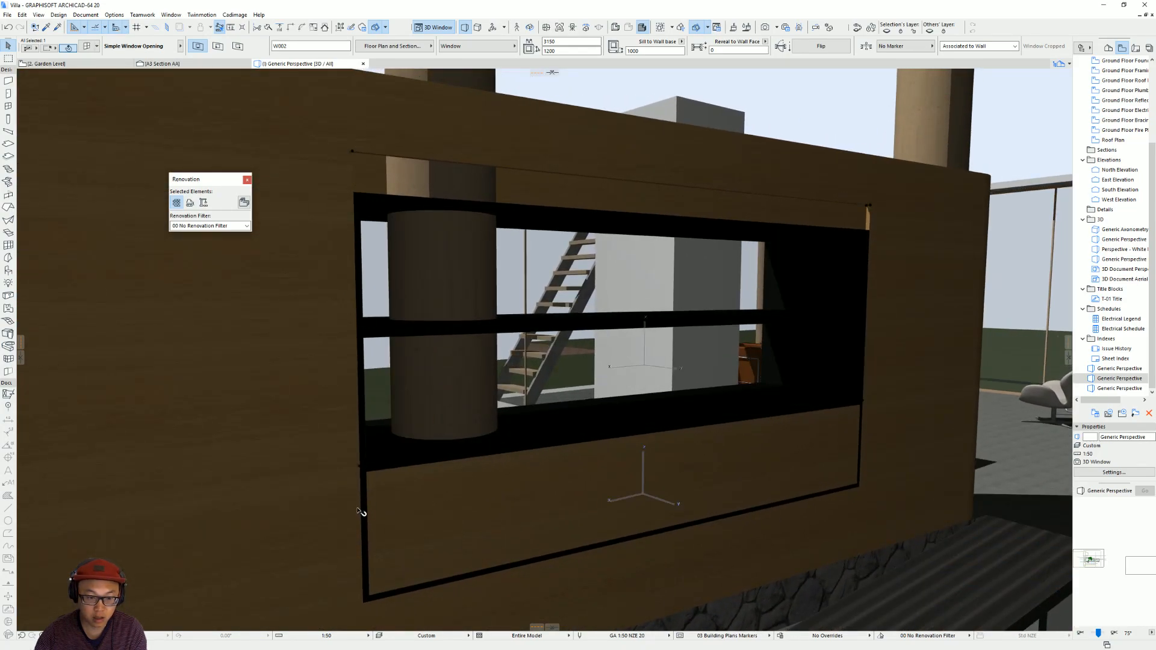
pyautogui.click(362, 470)
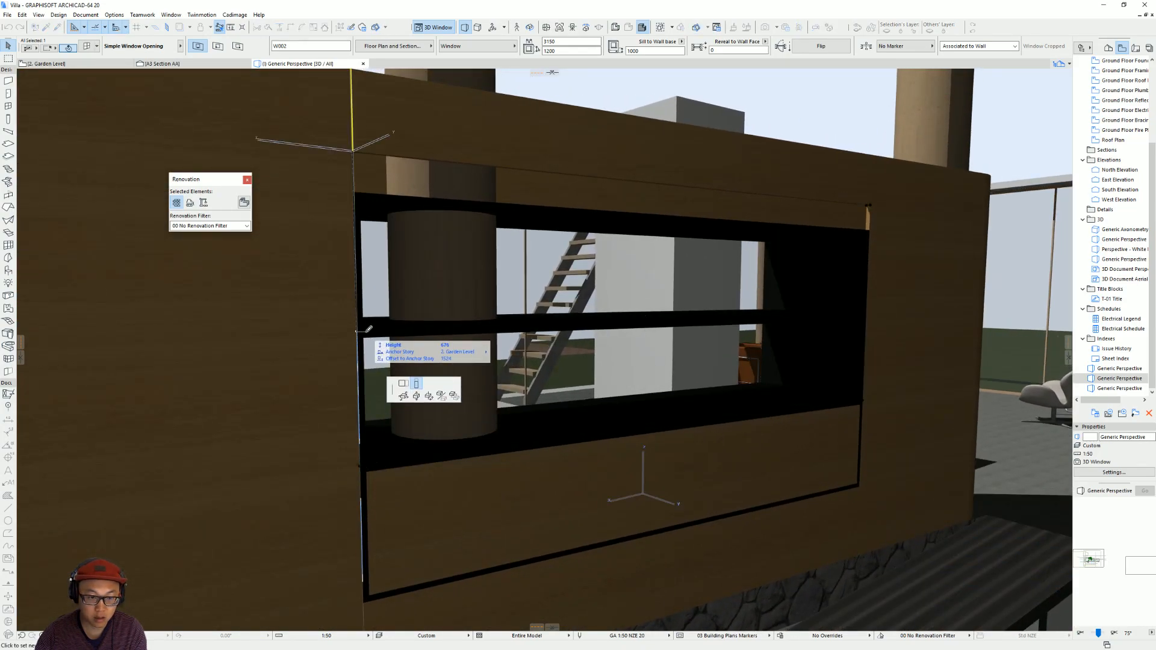
pyautogui.click(363, 328)
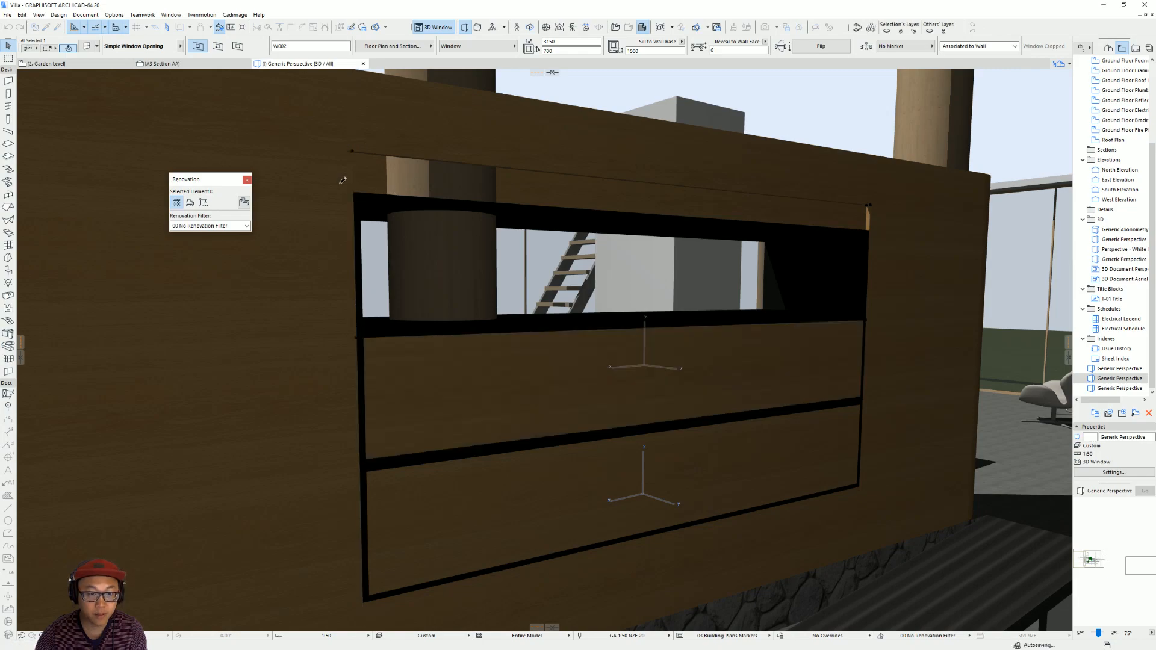
pyautogui.click(353, 154)
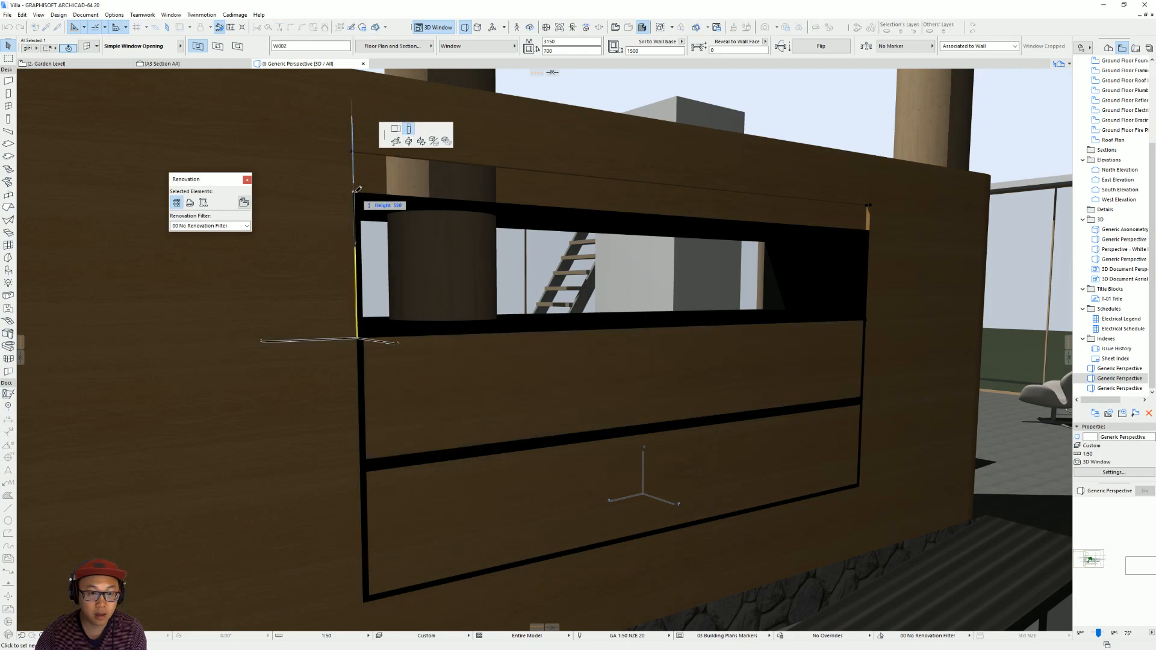
pyautogui.click(355, 192)
# Offset the edges of the shelf unit's two lowest slabs inward by 25 mm where they cut through the back wall.
pyautogui.scroll(-1, 769, 326)
pyautogui.keyDown('shift'); pyautogui.moveTo(527, 367); pyautogui.dragTo(535, 409, button='middle'); pyautogui.keyUp('shift')
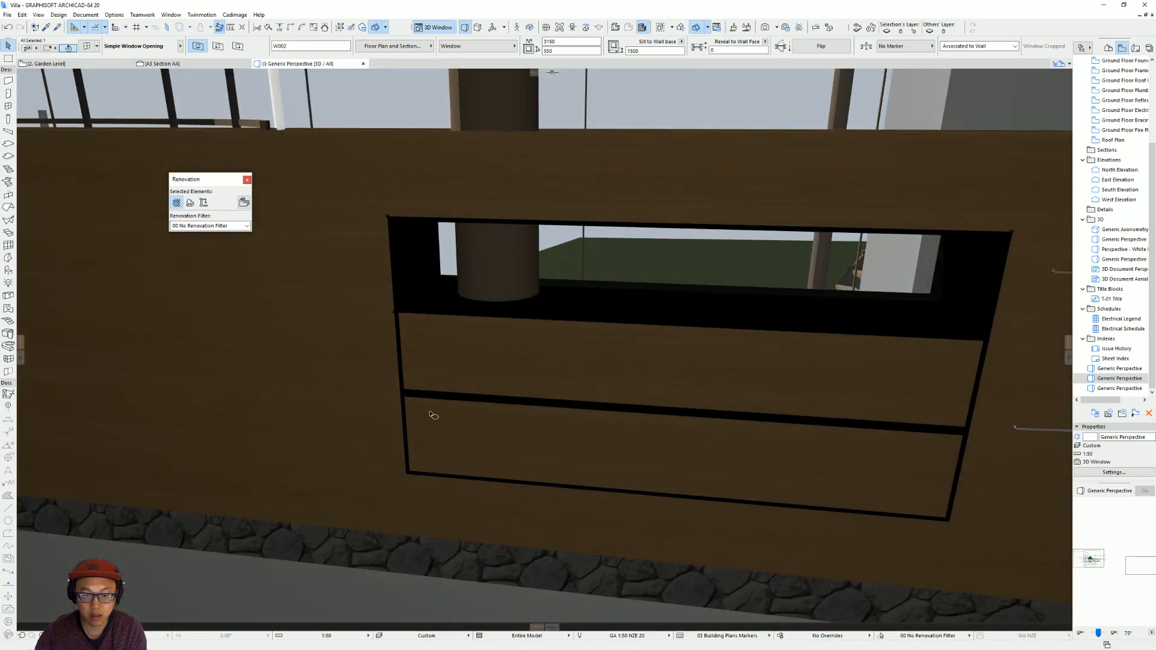
pyautogui.click(700, 417)
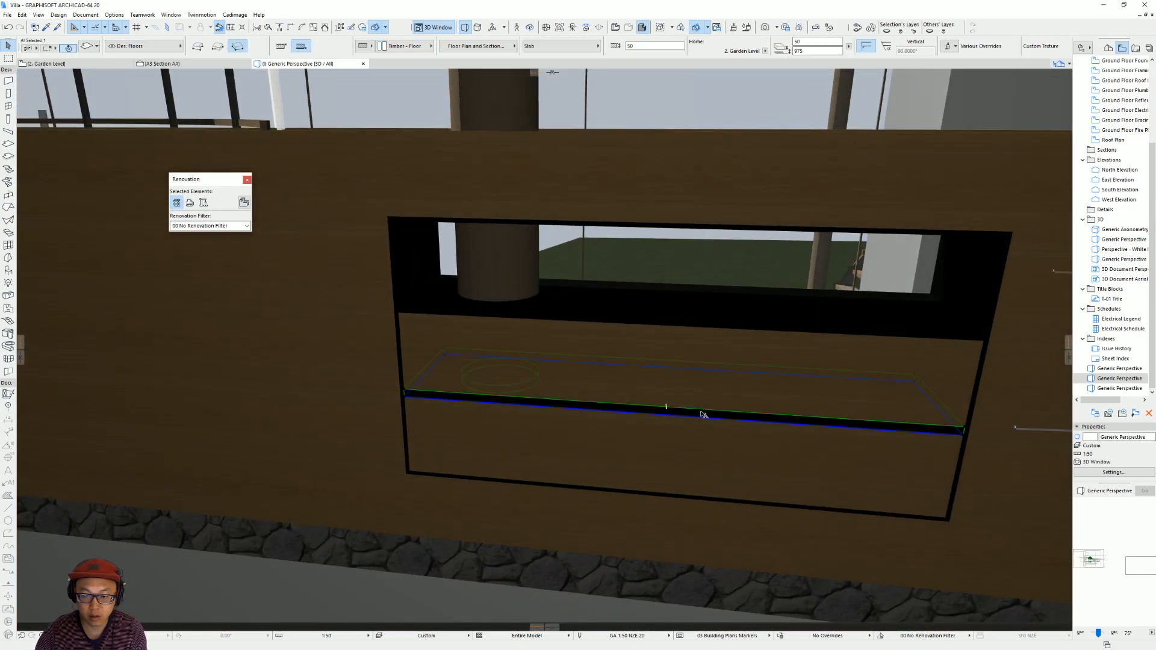
pyautogui.click(705, 414)
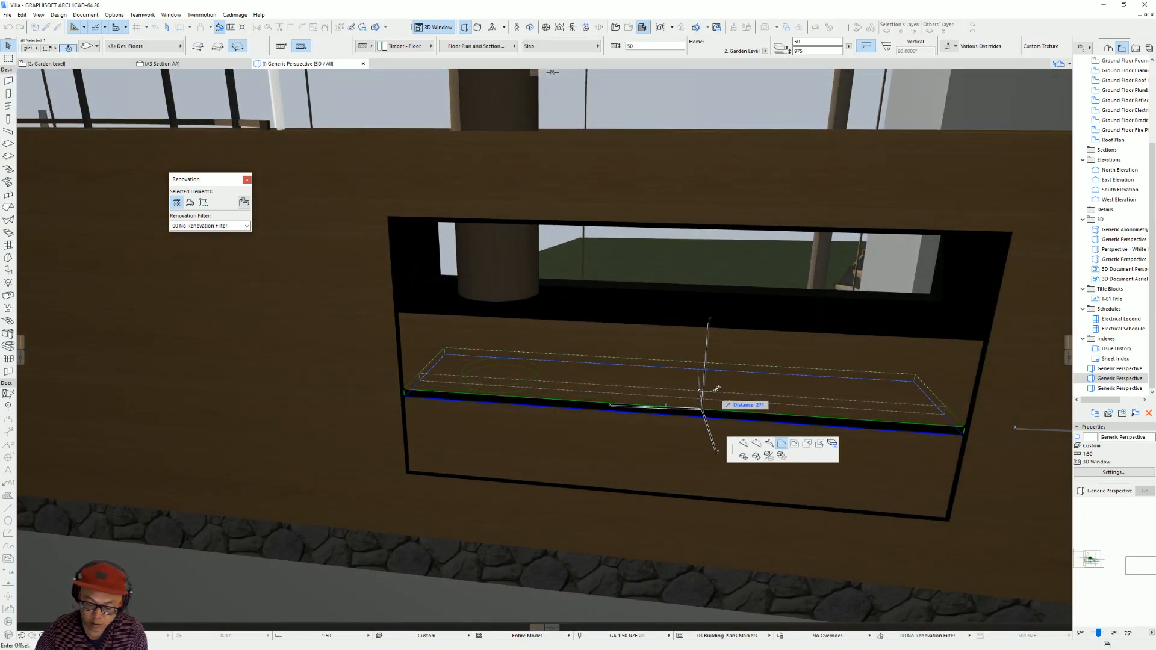
pyautogui.click(705, 405)
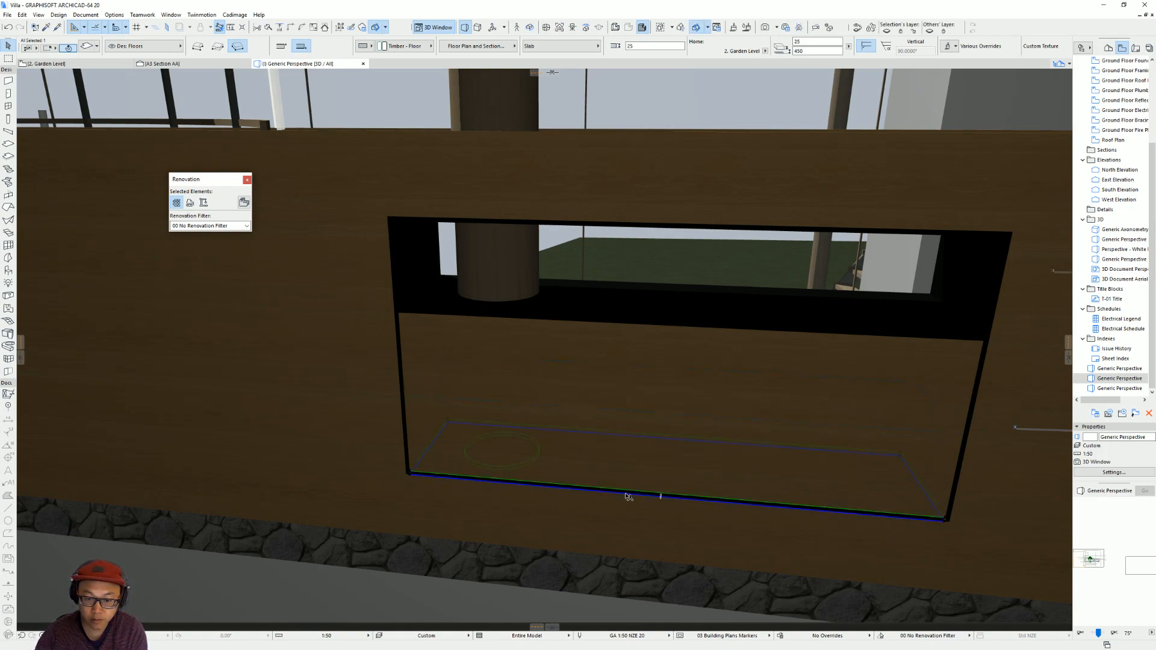
pyautogui.click(628, 494)
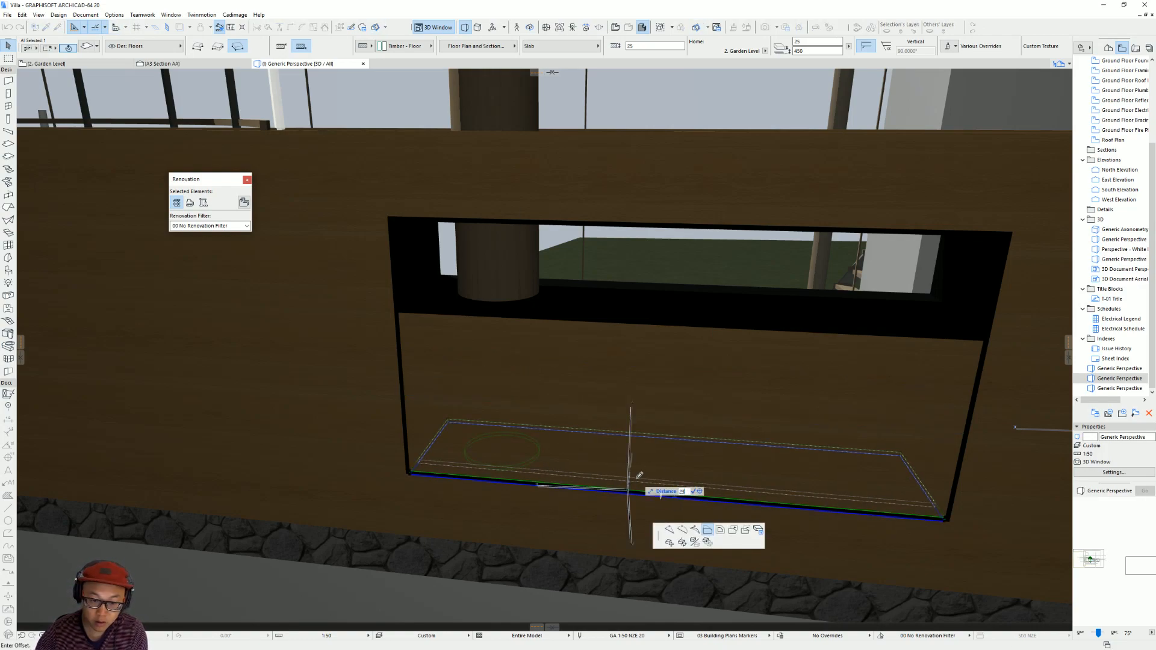
pyautogui.write('25')
pyautogui.press('Return')
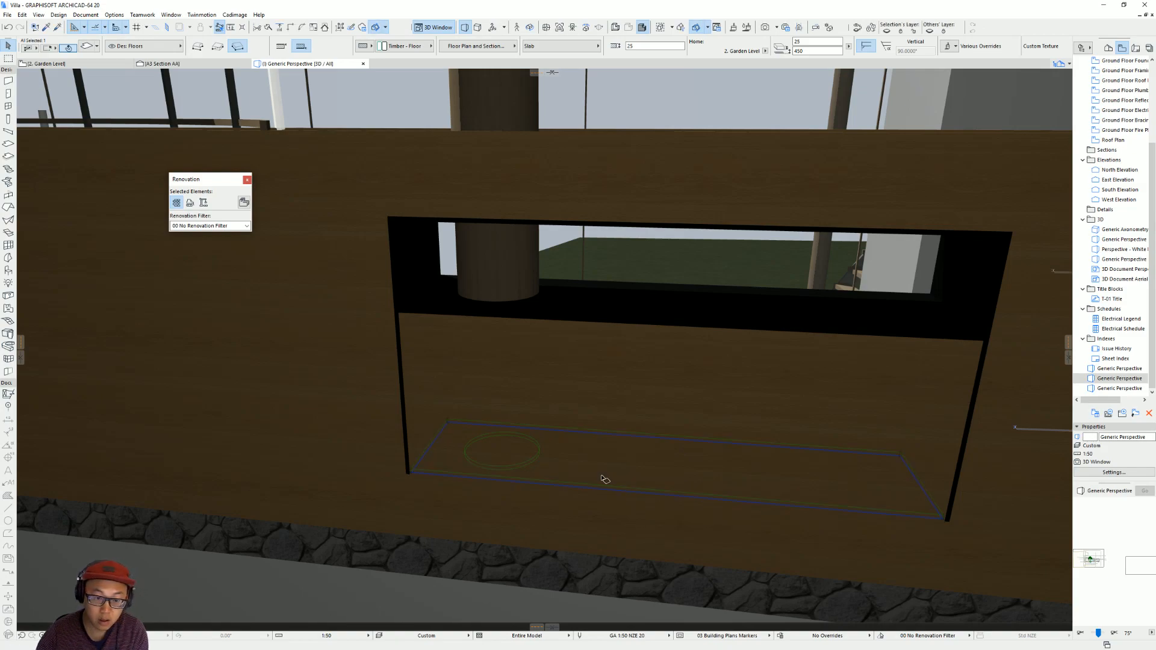
# Narrow the back-wall opening by 25 mm at each side, to a width of 3100 mm.
pyautogui.click(388, 218)
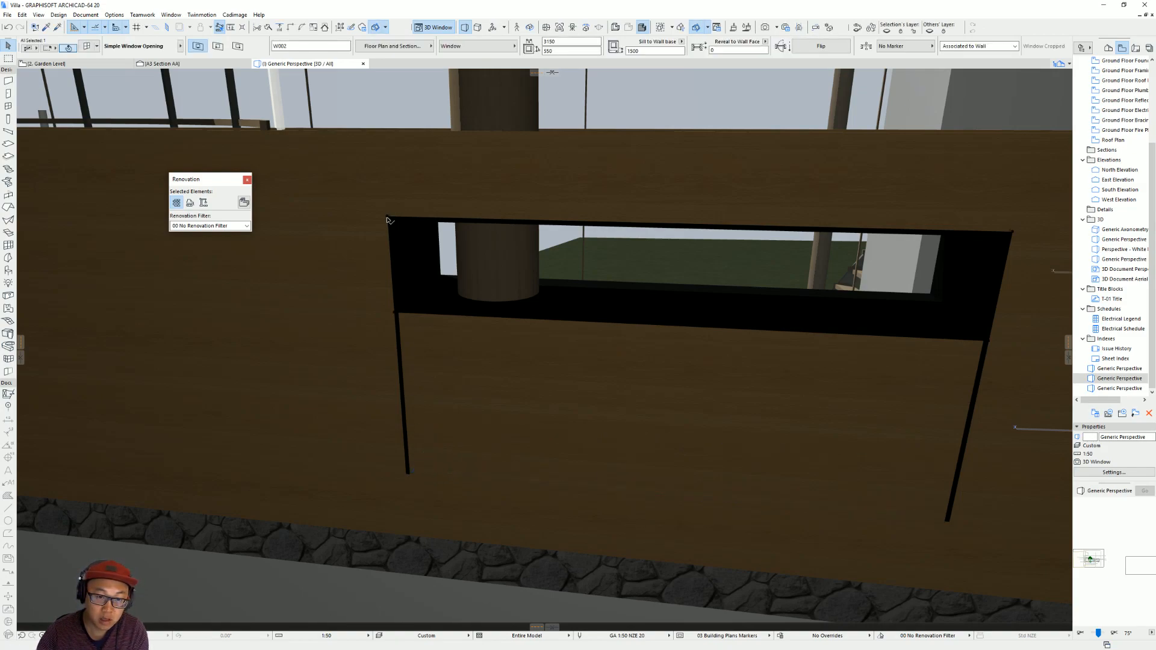
pyautogui.click(396, 315)
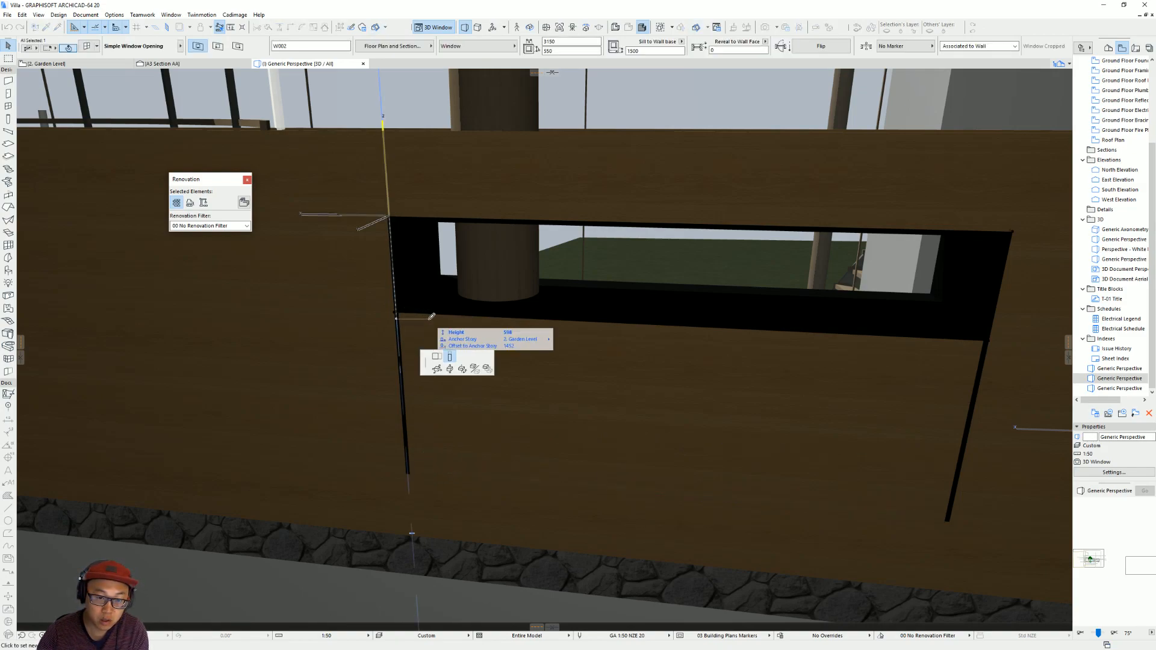
pyautogui.click(436, 356)
pyautogui.write('25')
pyautogui.press('Return')
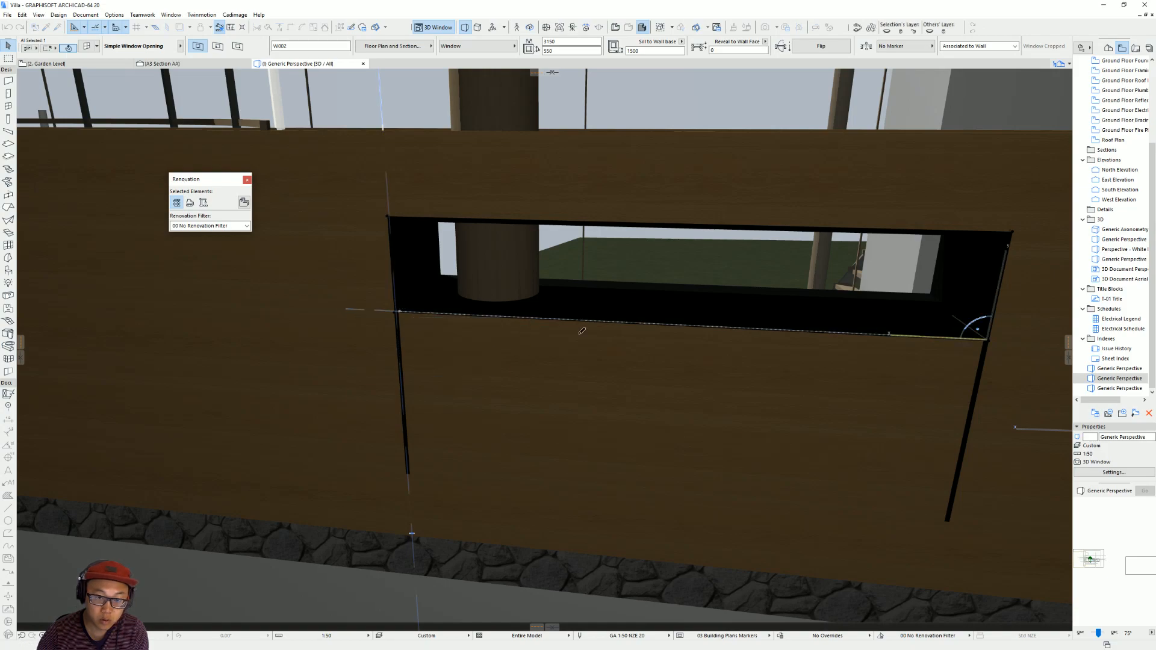
pyautogui.click(992, 341)
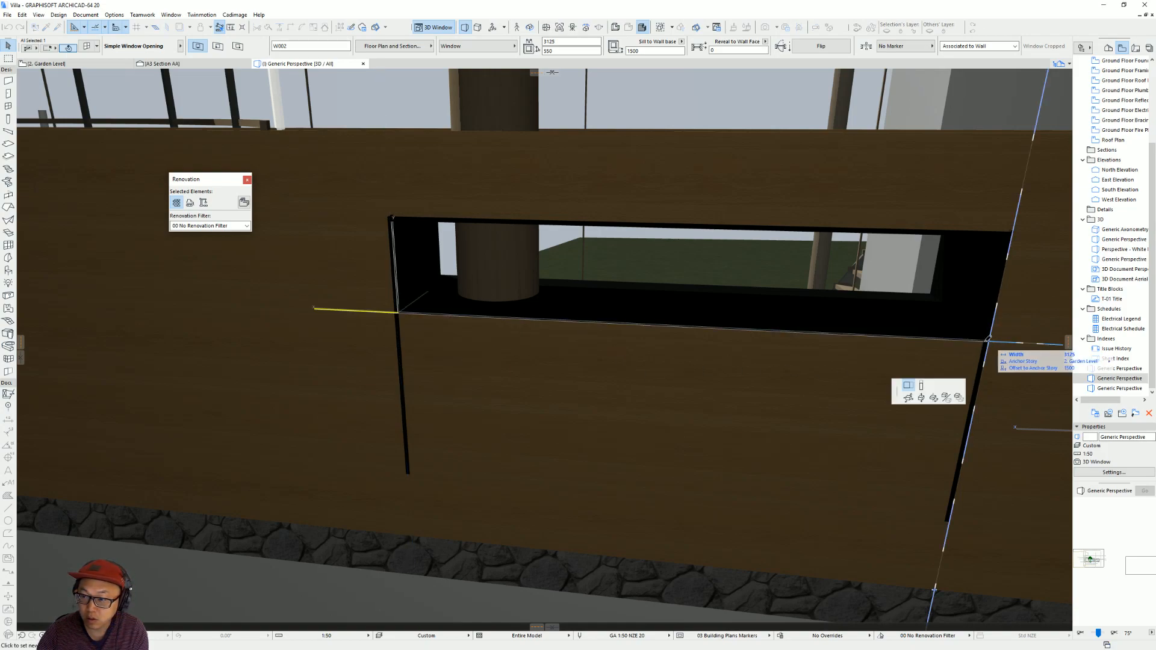
pyautogui.click(986, 340)
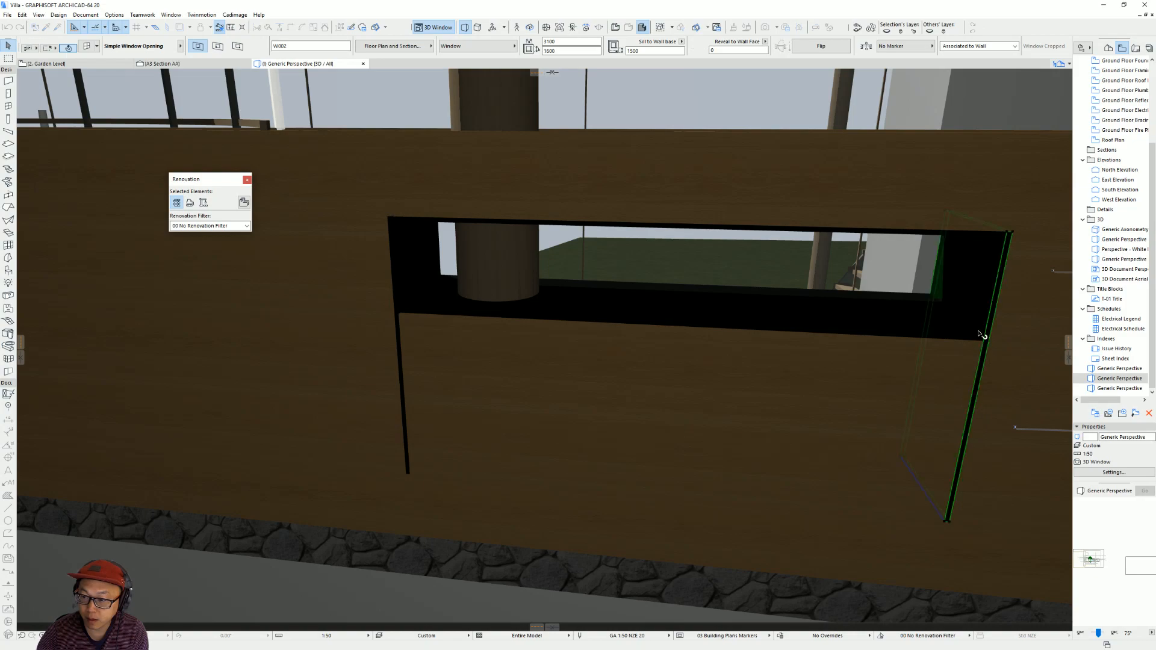
# Shorten the shelf unit's two side walls so their ends stay behind the outer face of the back wall.
pyautogui.click(946, 526)
pyautogui.click(946, 524)
pyautogui.press('Escape')
pyautogui.click(945, 523)
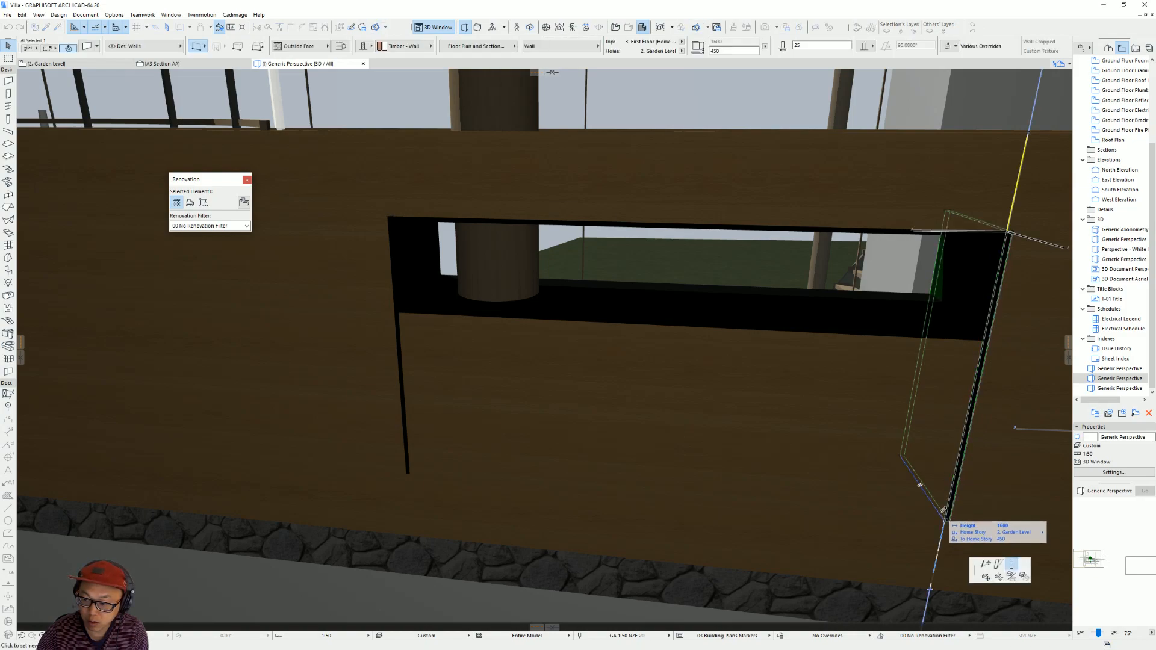
pyautogui.press('Escape')
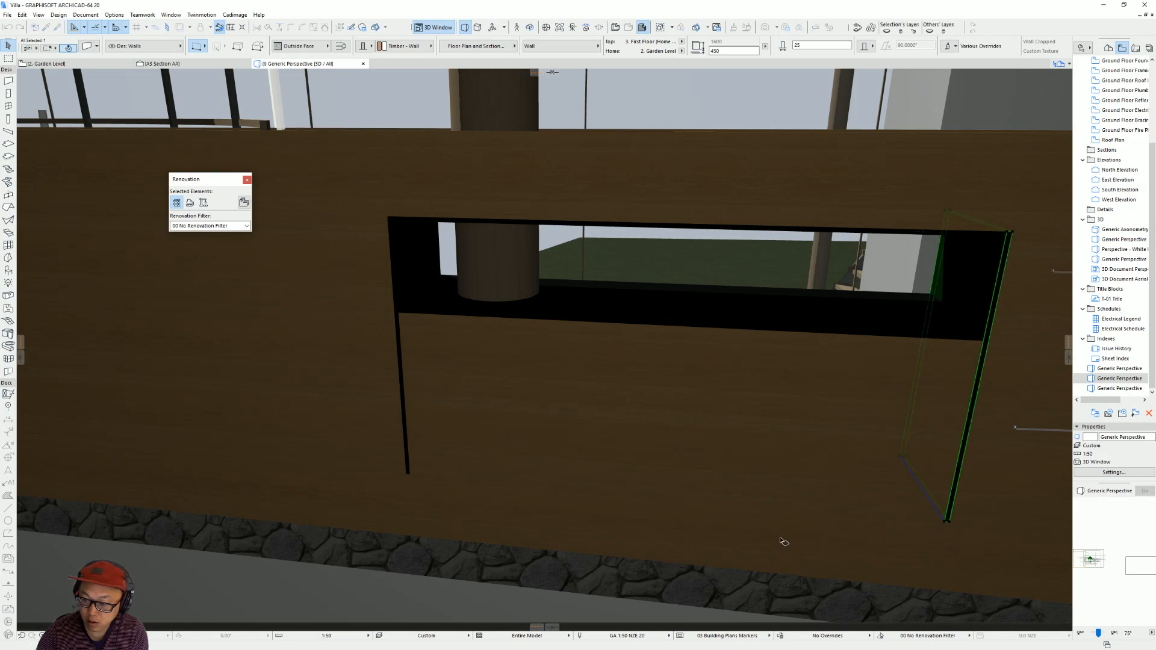
pyautogui.keyDown('shift'); pyautogui.moveTo(977, 490); pyautogui.dragTo(786, 521, button='middle'); pyautogui.keyUp('shift')
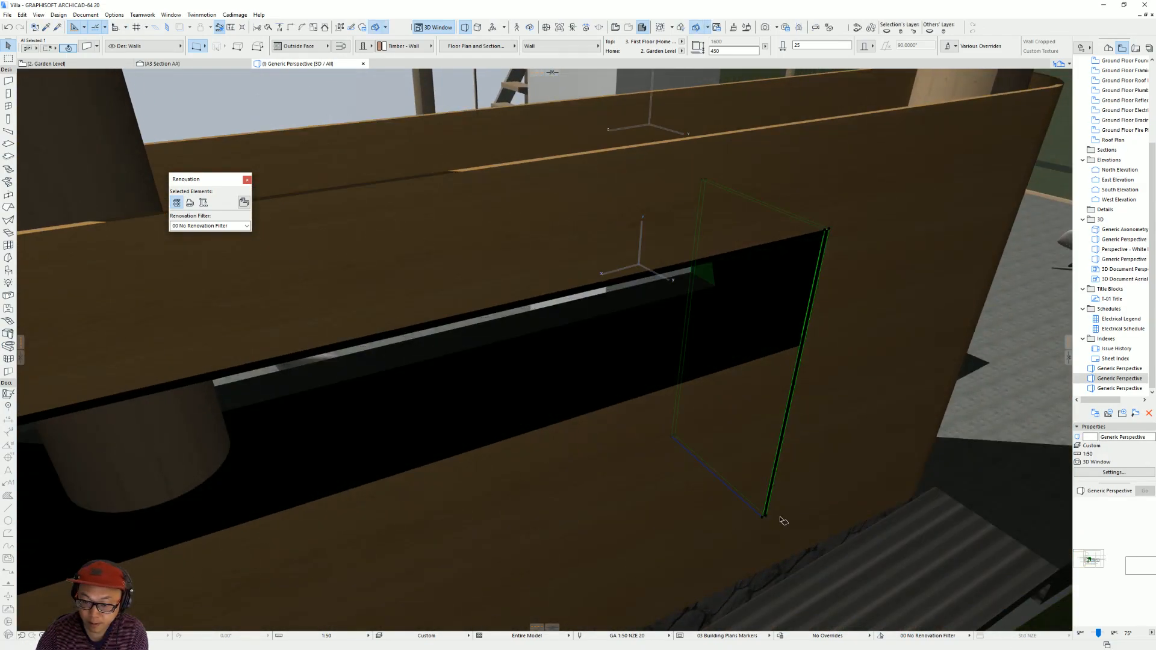
pyautogui.click(763, 520)
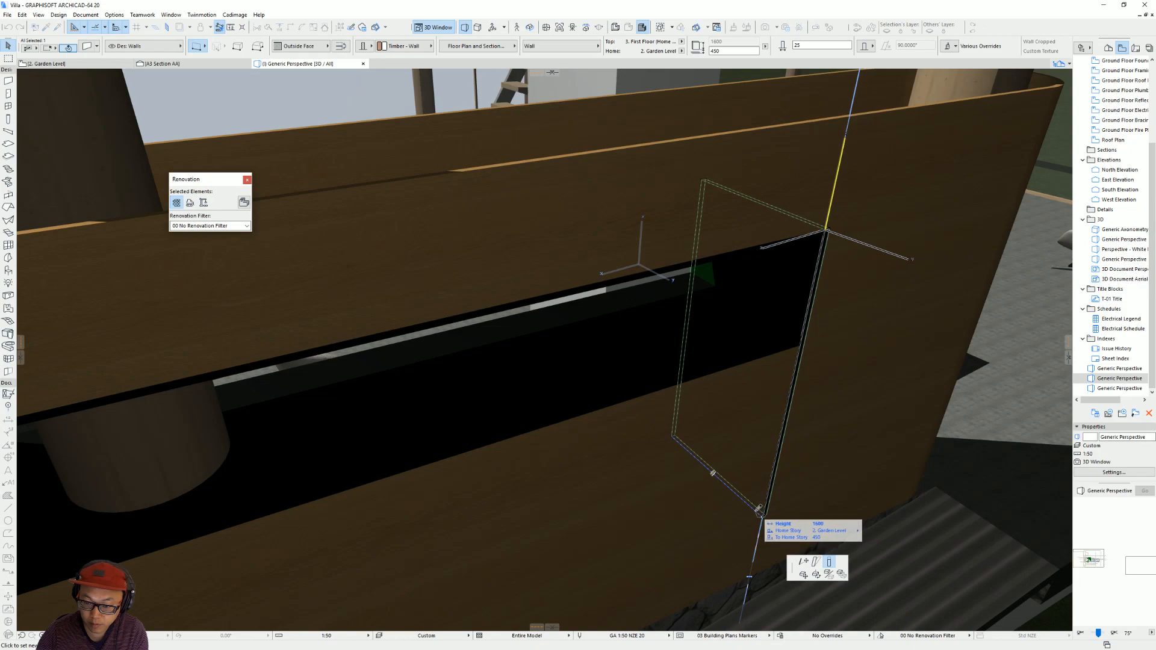
pyautogui.click(803, 562)
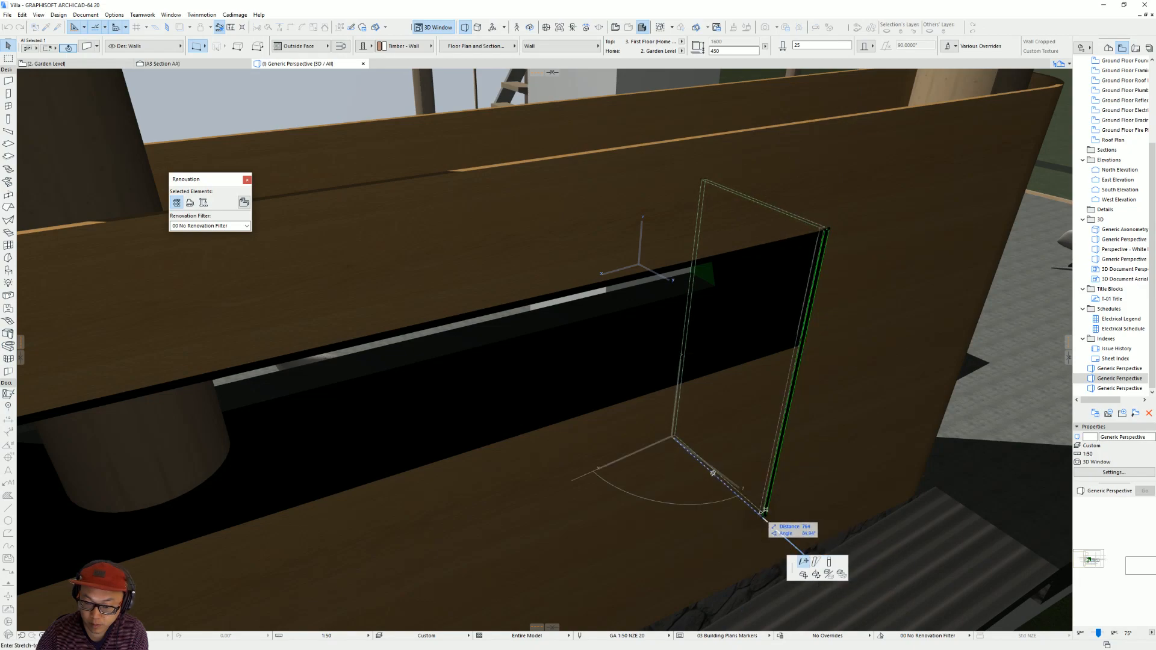
pyautogui.click(765, 512)
pyautogui.keyDown('shift'); pyautogui.moveTo(753, 517); pyautogui.dragTo(538, 508, button='middle'); pyautogui.keyUp('shift')
pyautogui.click(445, 545)
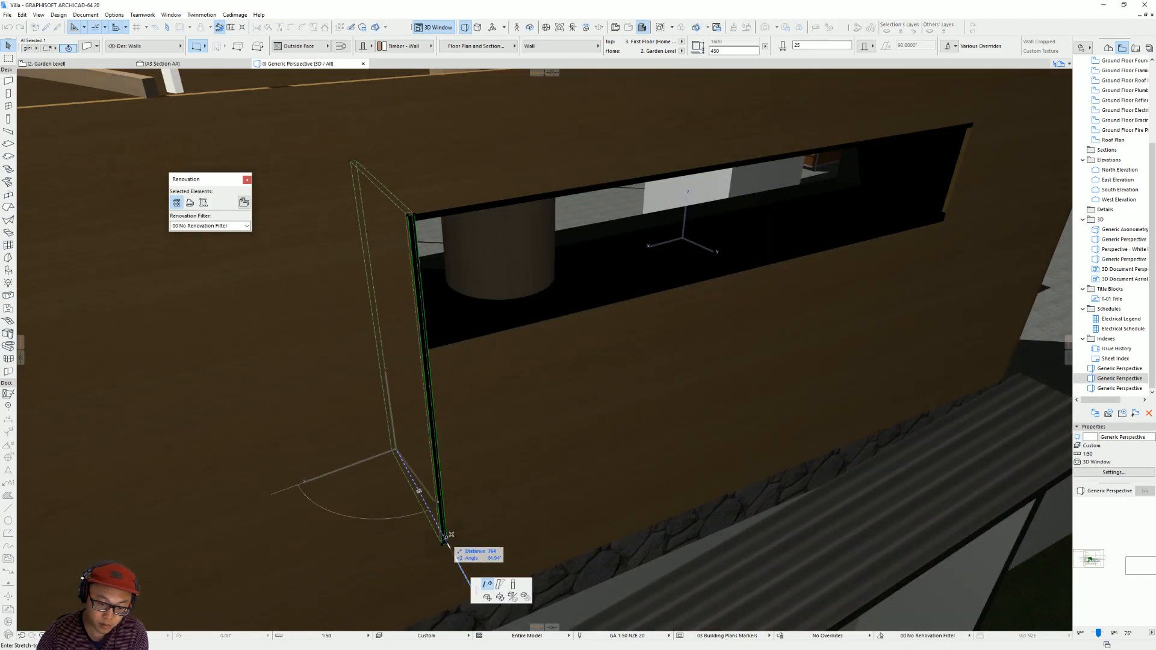
# Offset the front edge of the 50 mm shelf at the opening's sill inward by 25 mm.
pyautogui.keyDown('shift'); pyautogui.moveTo(739, 387); pyautogui.dragTo(857, 262, button='middle'); pyautogui.keyUp('shift')
pyautogui.click(829, 259)
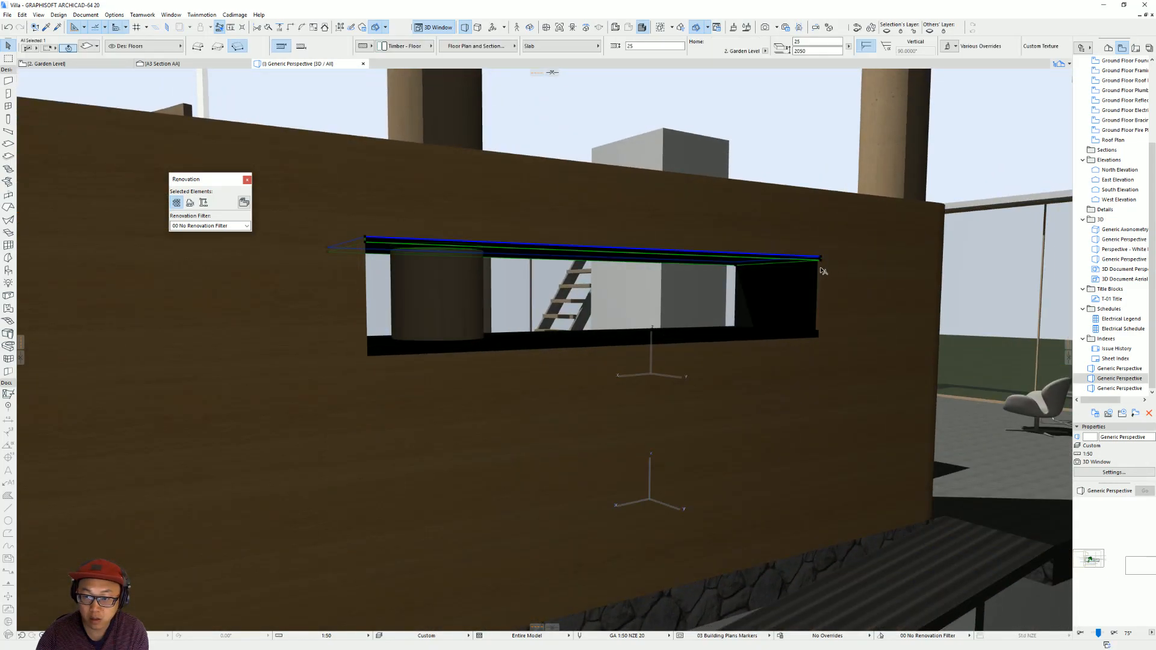
pyautogui.keyDown('shift'); pyautogui.moveTo(813, 336); pyautogui.dragTo(751, 290, button='middle'); pyautogui.keyUp('shift')
pyautogui.click(761, 287)
pyautogui.click(758, 291)
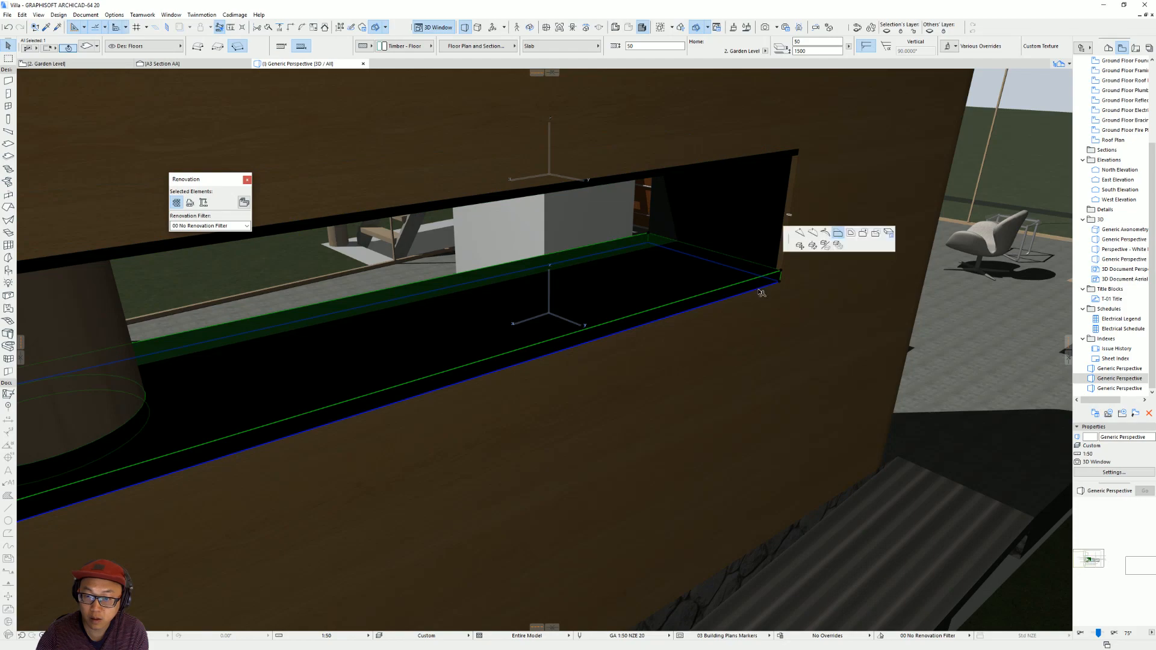
pyautogui.write('25')
pyautogui.press('Return')
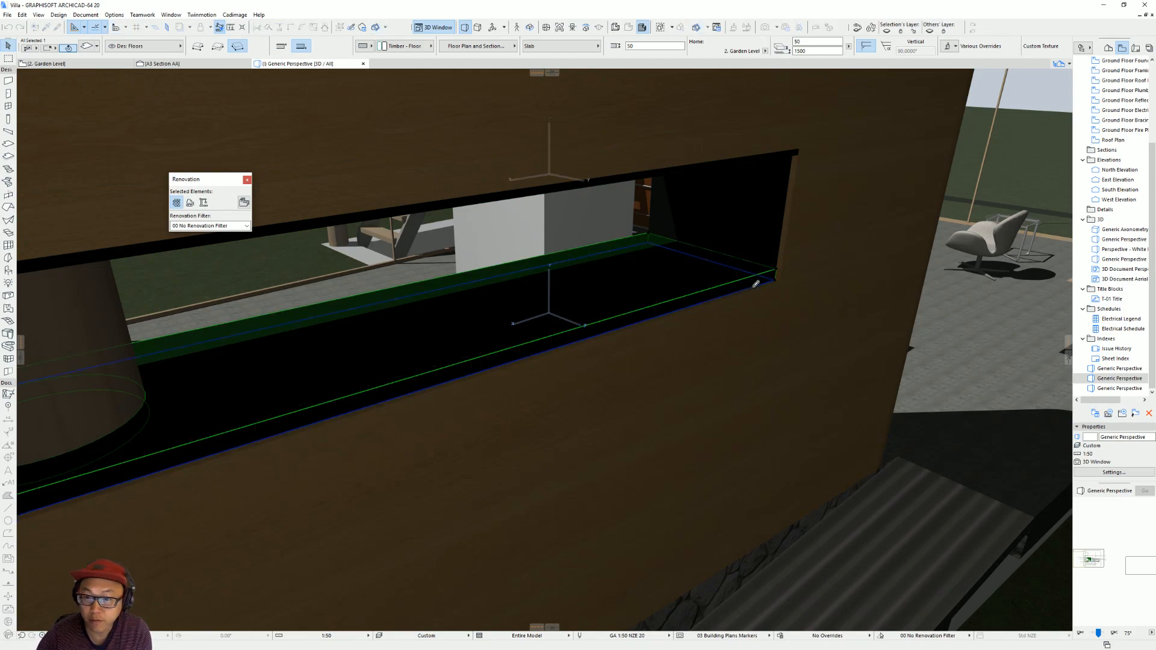
# Raise the back-wall opening's sill to 1525 mm and set its height to 500 mm.
pyautogui.click(782, 281)
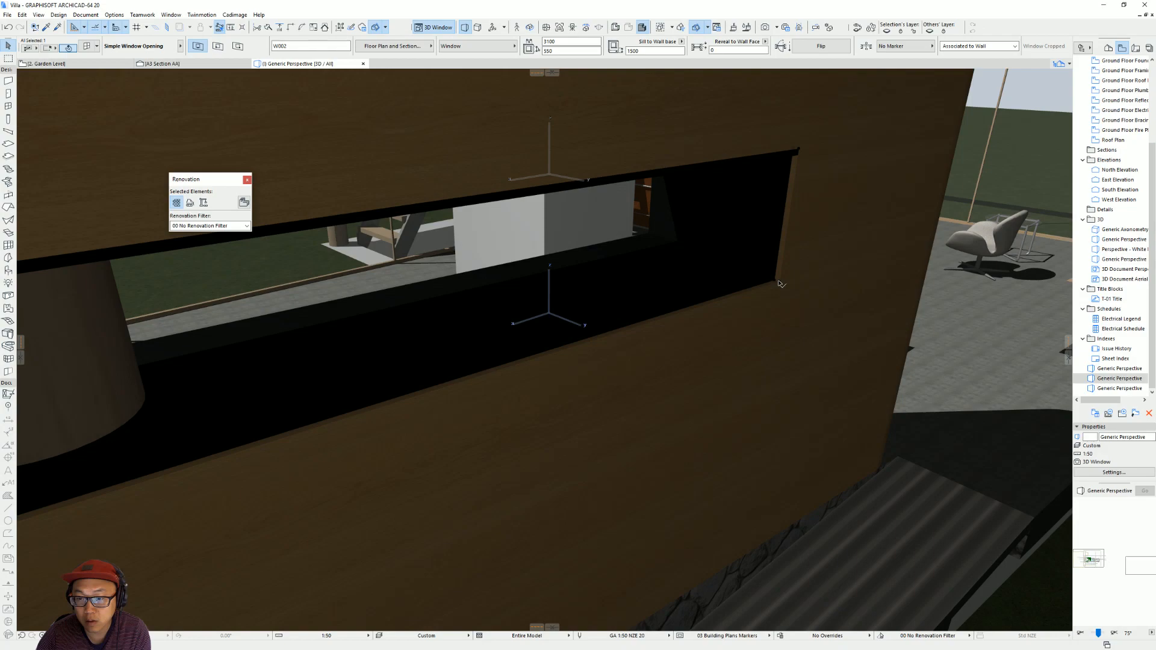
pyautogui.click(783, 278)
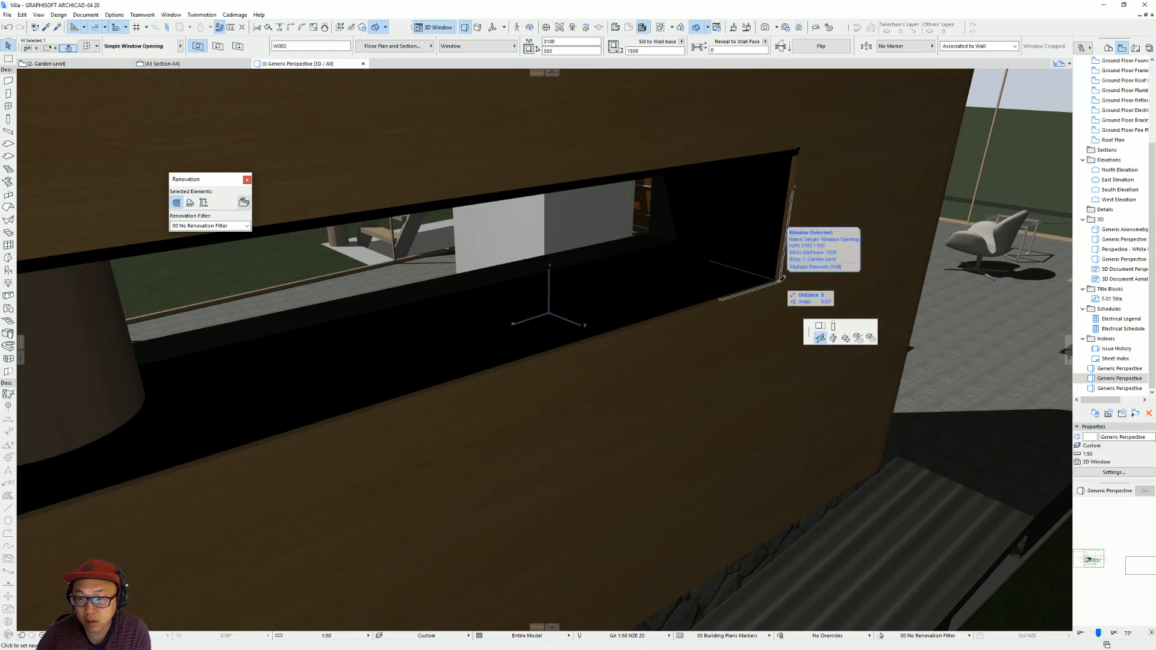
pyautogui.click(835, 327)
pyautogui.click(777, 272)
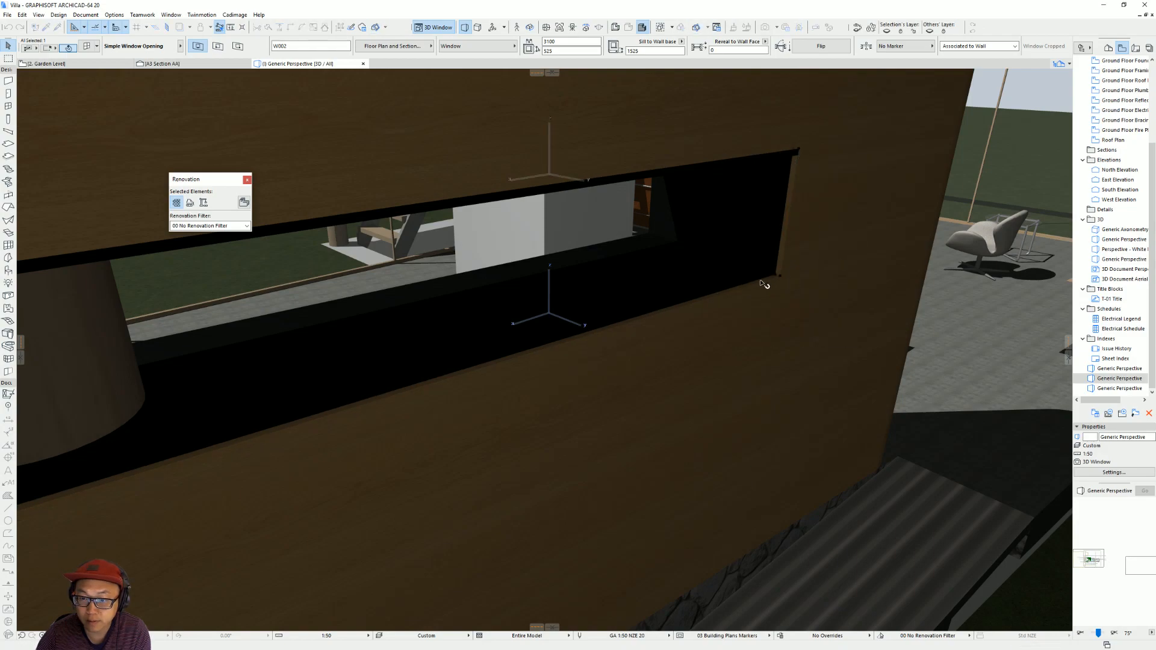
pyautogui.scroll(-5, 767, 287)
pyautogui.click(798, 233)
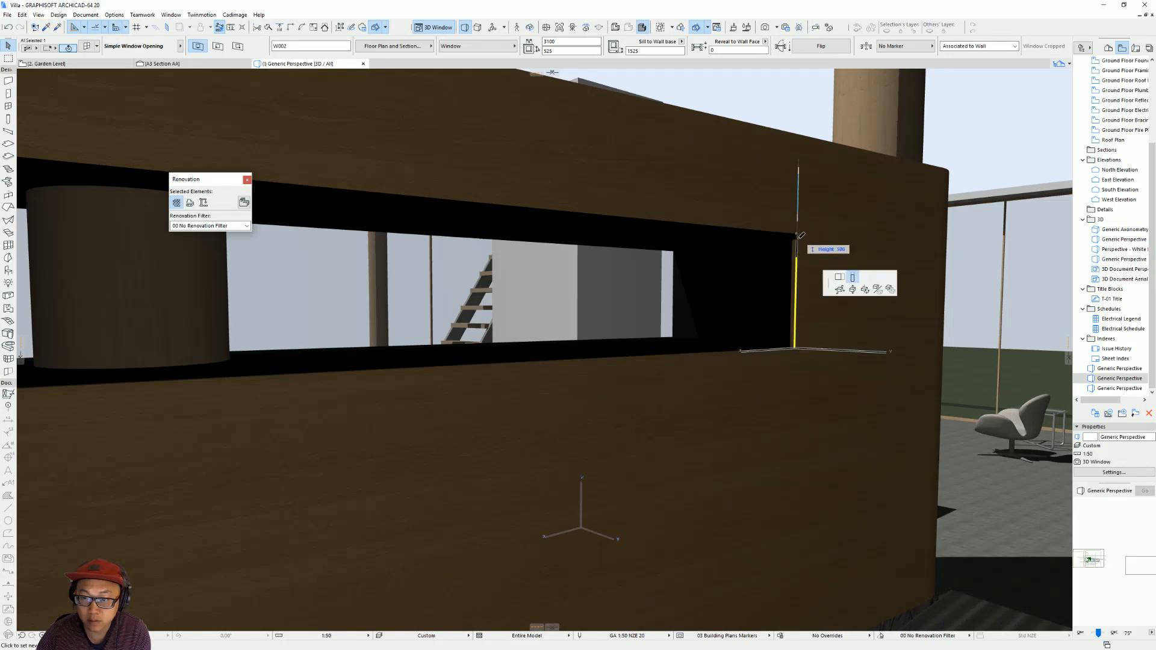
pyautogui.write('500')
pyautogui.press('Return')
# Try to offset the front edge of the shelf unit's top slab by 25 mm.
pyautogui.click(741, 234)
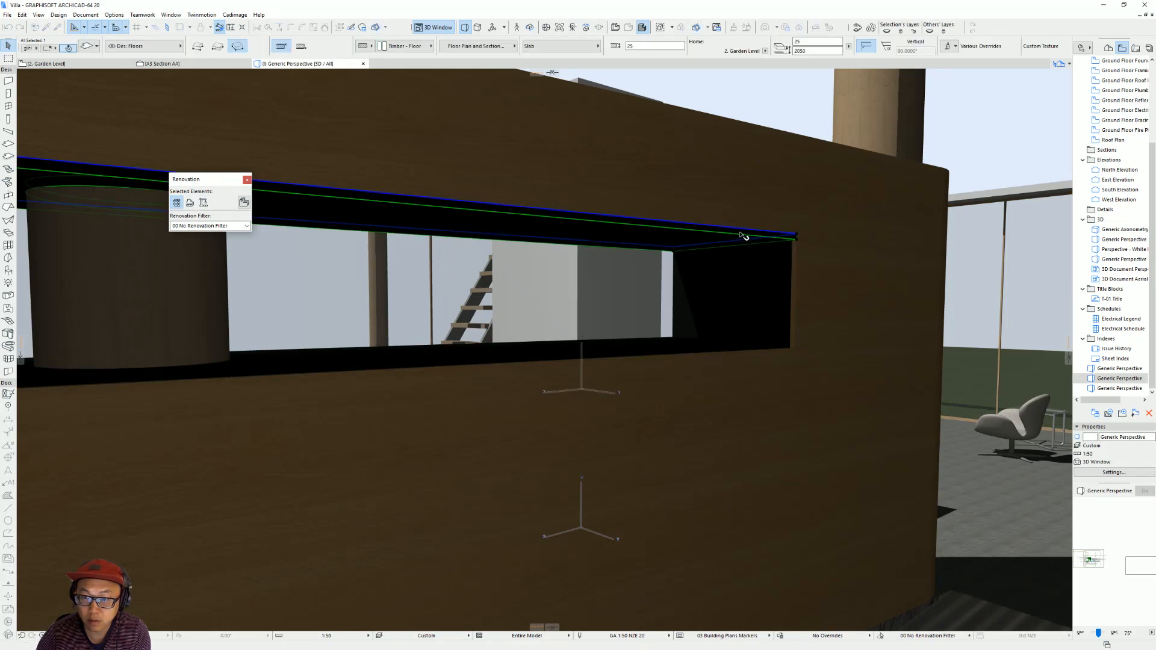
pyautogui.click(722, 244)
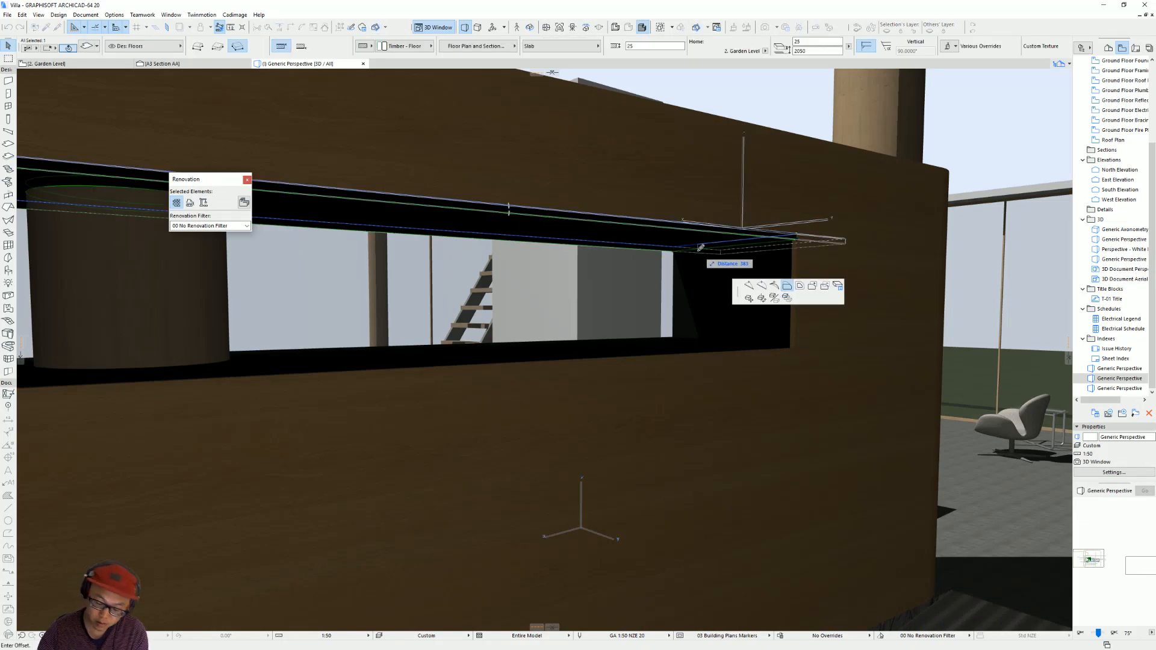
pyautogui.write('25')
pyautogui.press('Return')
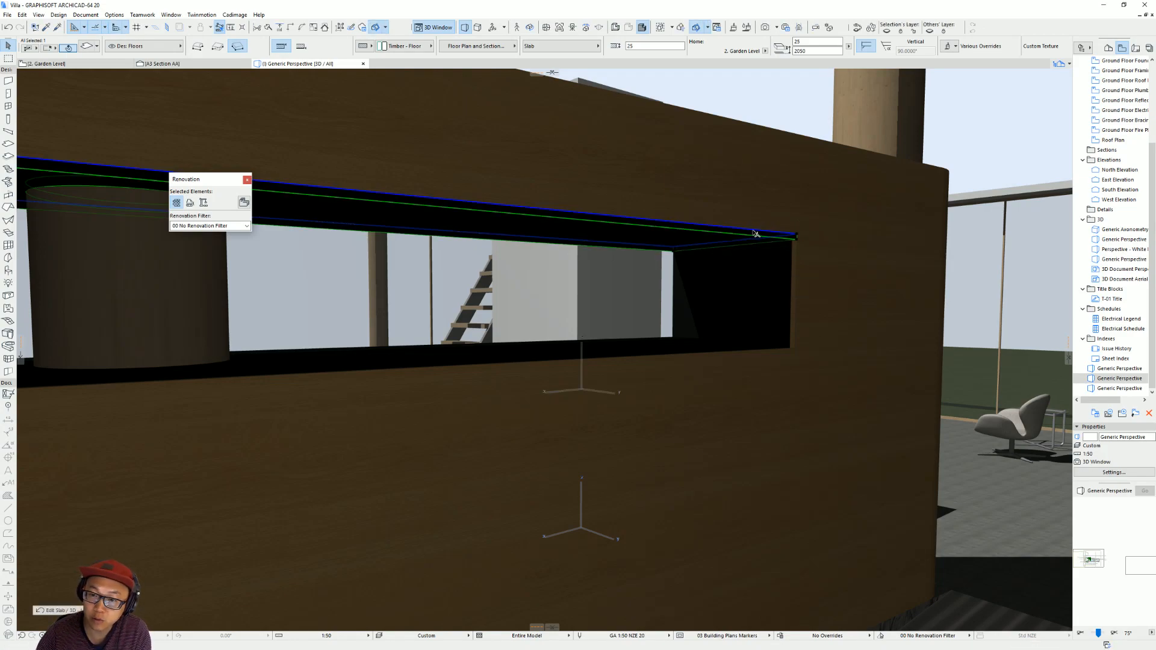
pyautogui.click(753, 231)
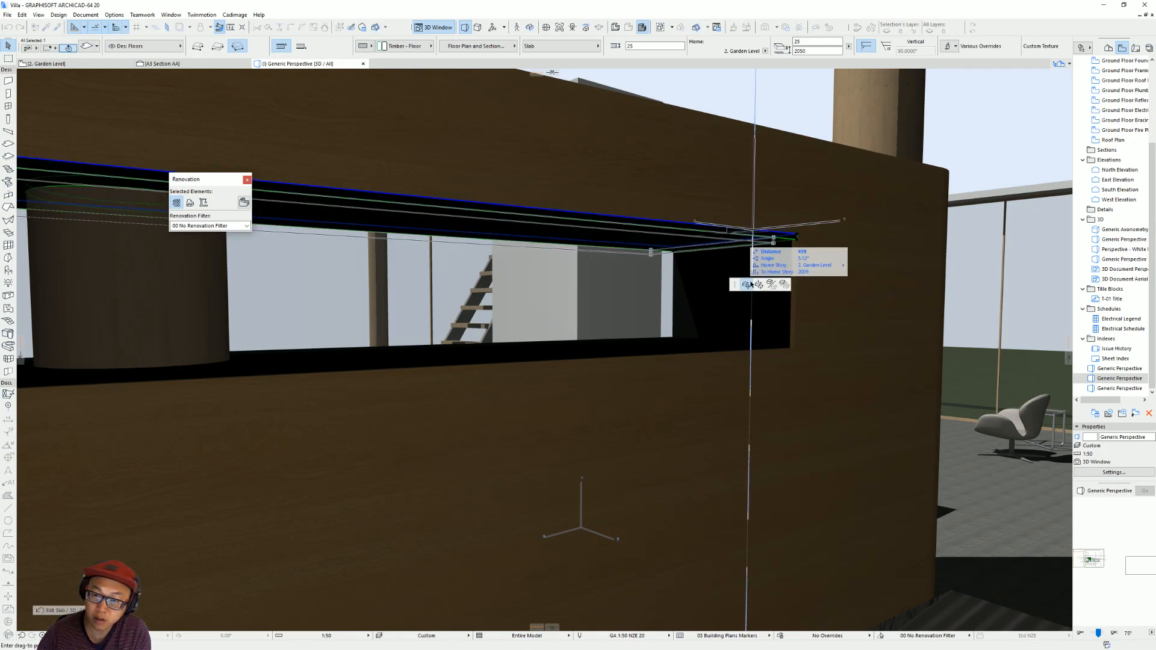
pyautogui.press('Escape')
pyautogui.click(687, 226)
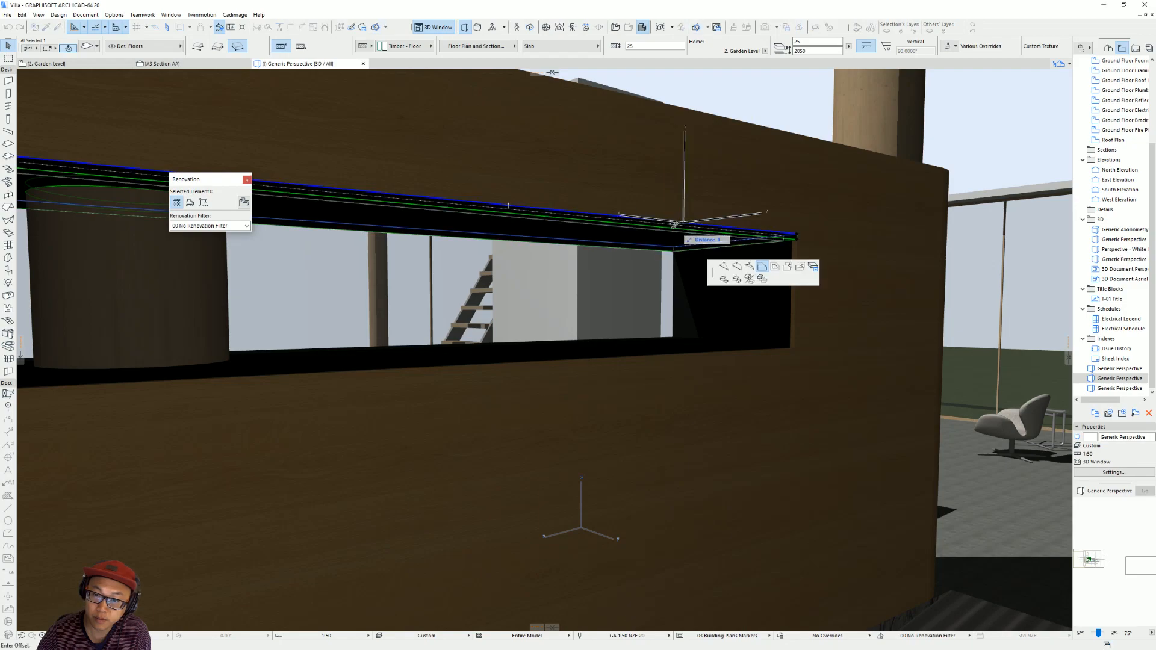
pyautogui.press('Escape')
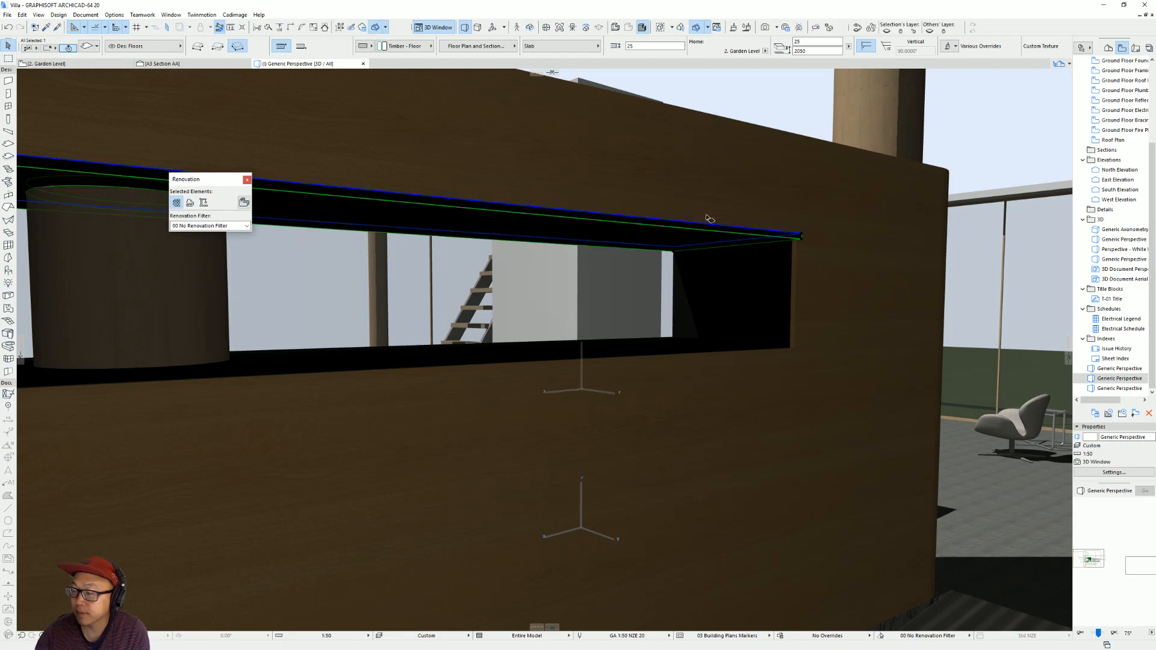
# Pull the top slab's front edge back to meet the inner corner of the back-wall opening.
pyautogui.keyDown('shift'); pyautogui.moveTo(797, 272); pyautogui.dragTo(604, 282, button='middle'); pyautogui.keyUp('shift')
pyautogui.scroll(3, 927, 268)
pyautogui.moveTo(927, 269); pyautogui.dragTo(853, 222, button='middle')
pyautogui.click(750, 207)
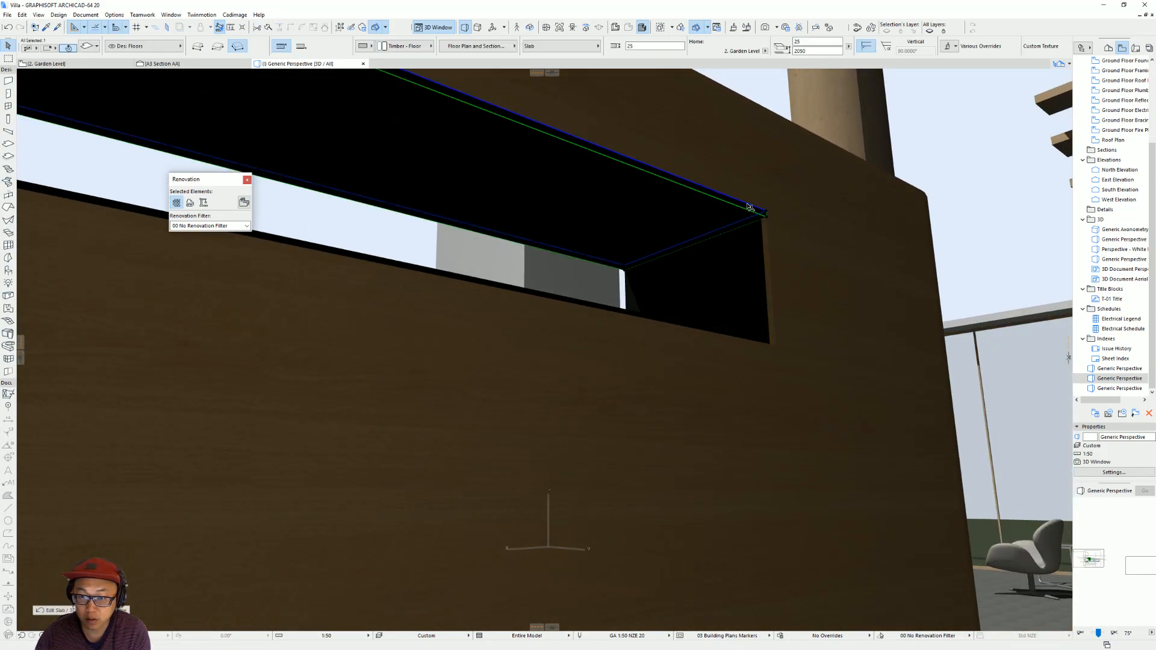
pyautogui.click(735, 201)
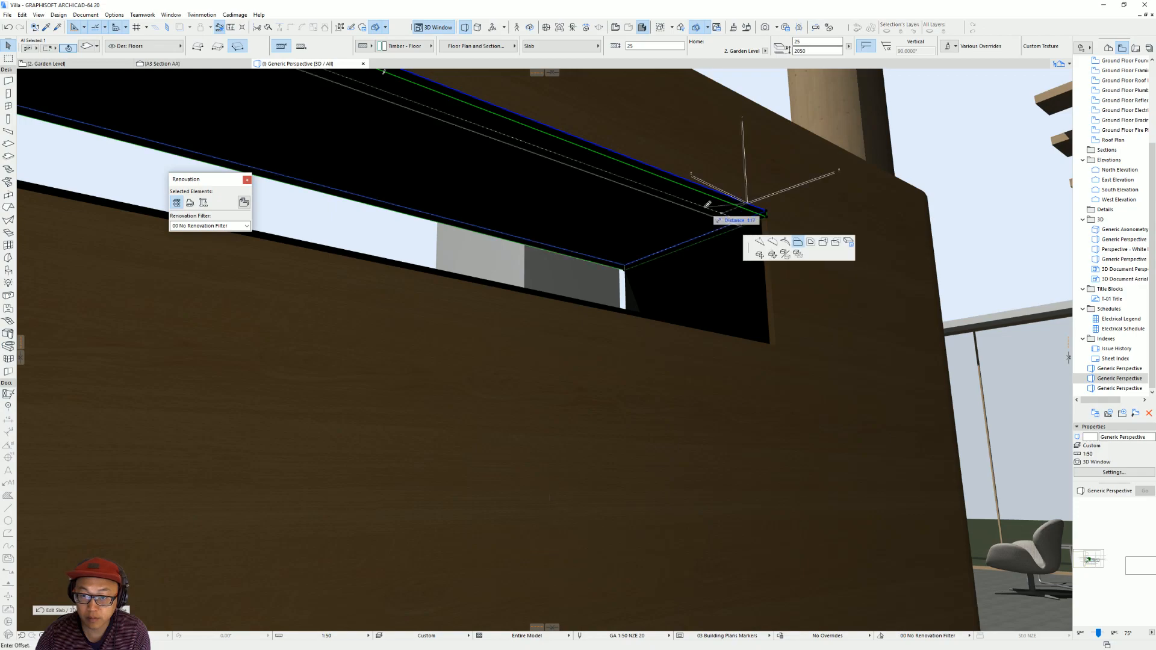
pyautogui.click(707, 210)
pyautogui.click(708, 211)
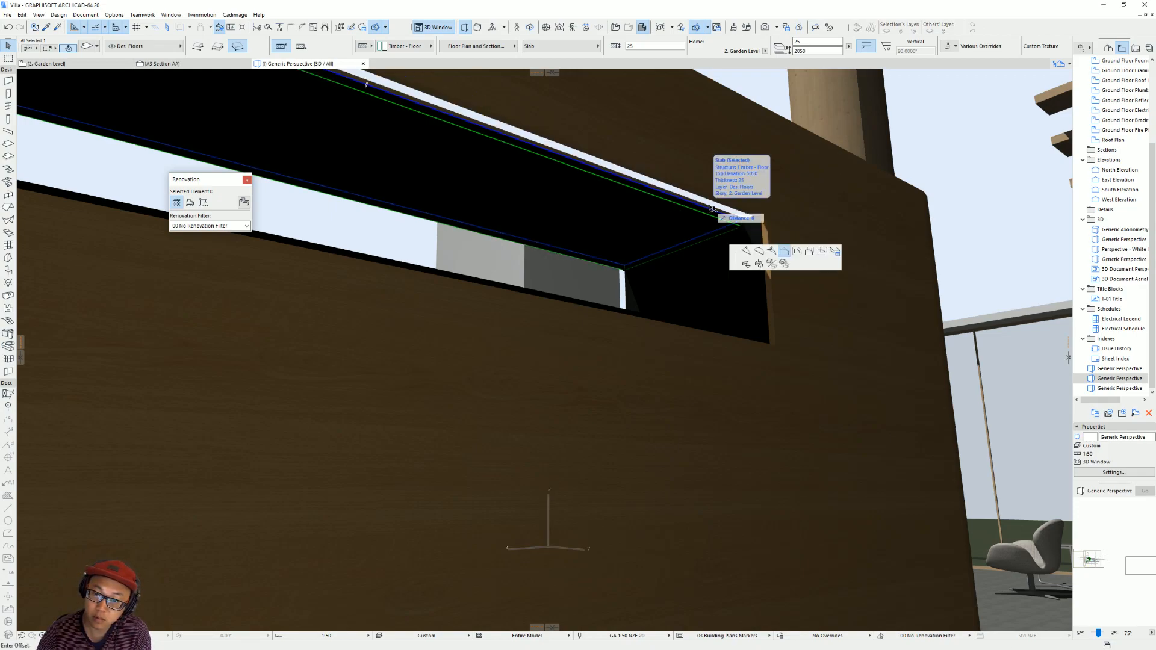
pyautogui.click(762, 217)
pyautogui.press('Escape')
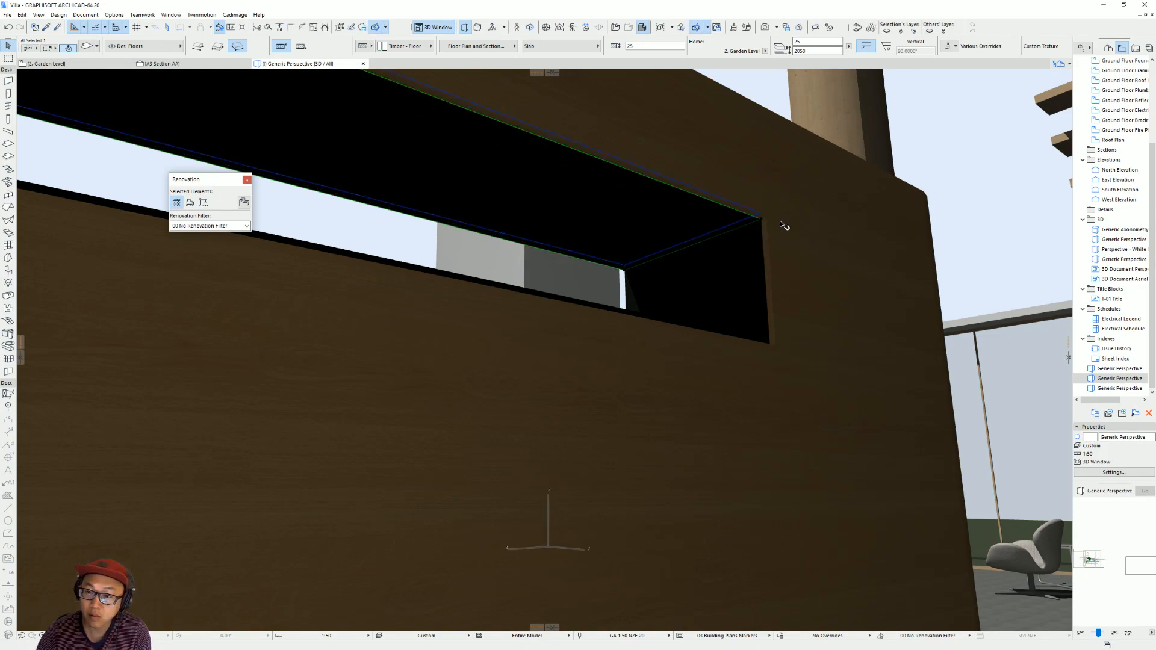
# Examine the resized opening and trimmed shelf unit in 3D, then switch to the browser with the villa references.
pyautogui.keyDown('shift'); pyautogui.moveTo(755, 291); pyautogui.dragTo(791, 335, button='middle'); pyautogui.keyUp('shift')
pyautogui.moveTo(853, 308); pyautogui.dragTo(761, 361, button='middle')
pyautogui.scroll(-4, 762, 331)
pyautogui.scroll(-5, 762, 331)
pyautogui.keyDown('shift'); pyautogui.moveTo(416, 355); pyautogui.dragTo(783, 351, button='middle'); pyautogui.keyUp('shift')
pyautogui.keyDown('shift'); pyautogui.moveTo(258, 374); pyautogui.dragTo(638, 429, button='middle'); pyautogui.keyUp('shift')
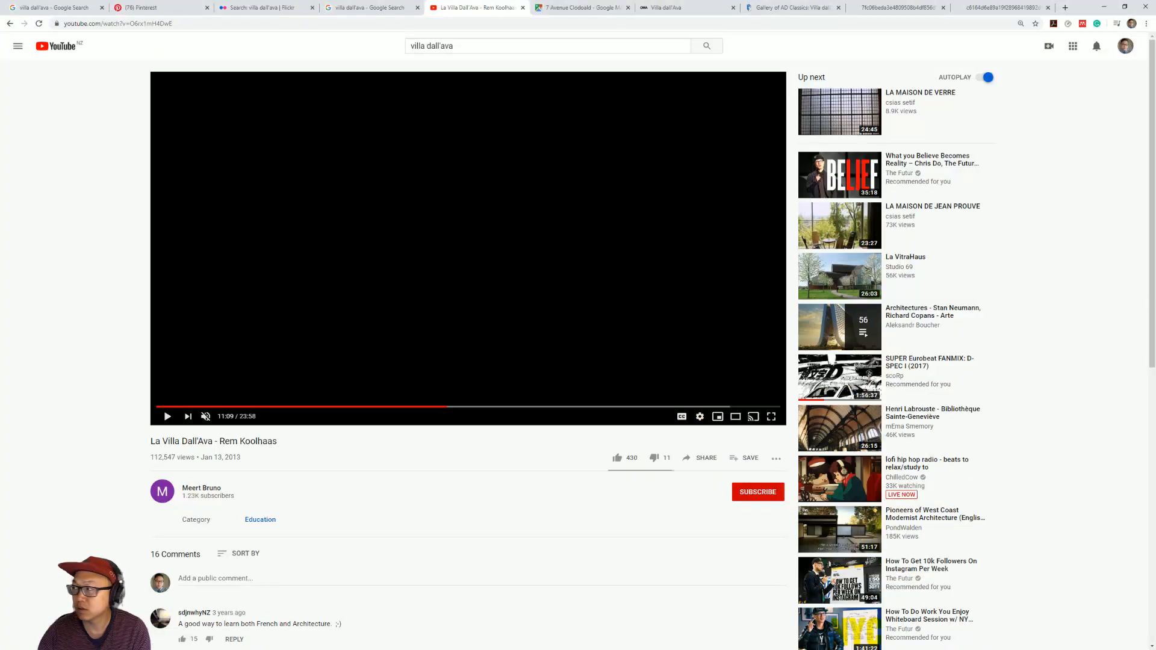
# Check the interior photo of the shelf wall, return to Archicad and choose the Book Cluster 20 object for placement.
pyautogui.click(962, 5)
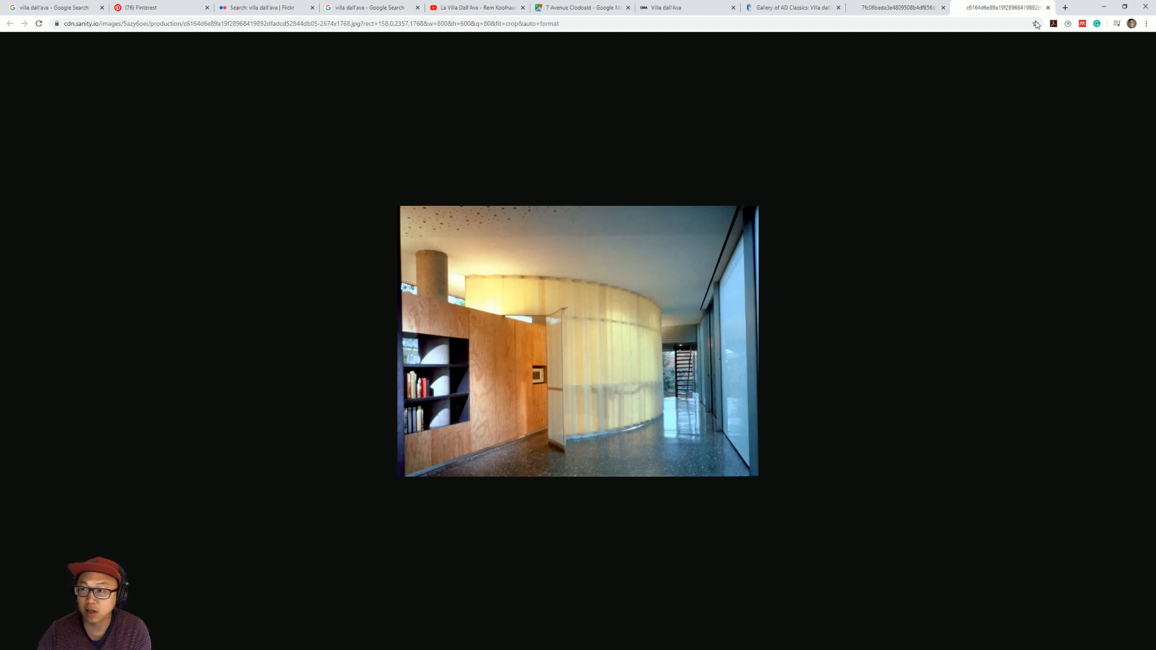
pyautogui.click(1112, 8)
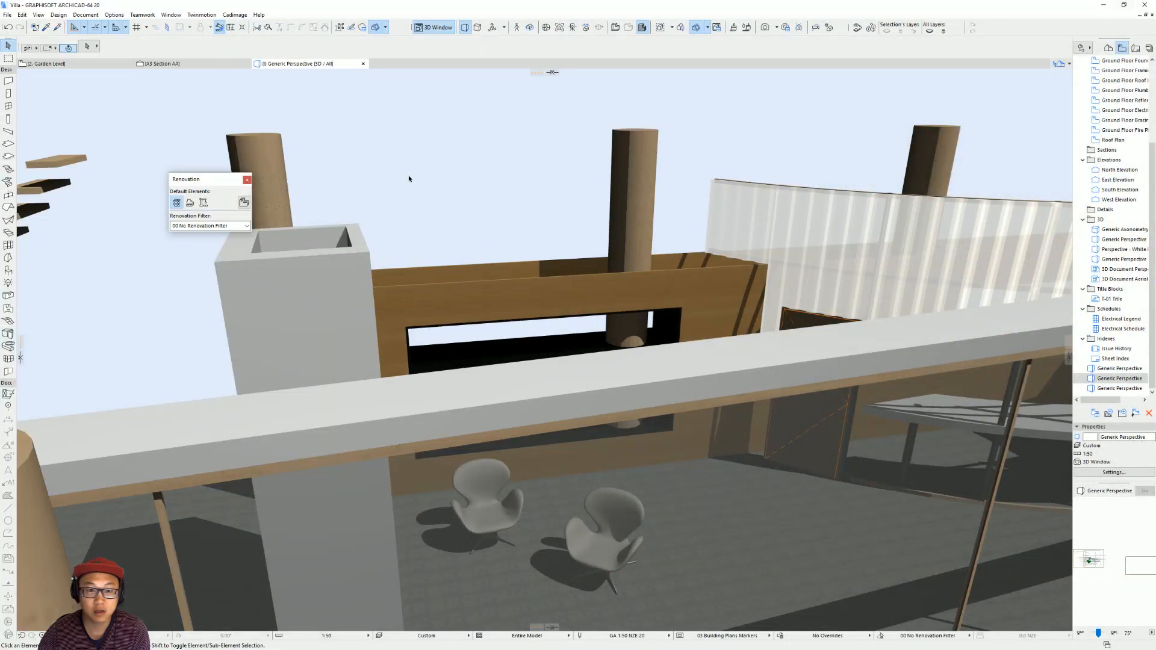
pyautogui.click(9, 271)
pyautogui.hotkey('ctrl', 't')
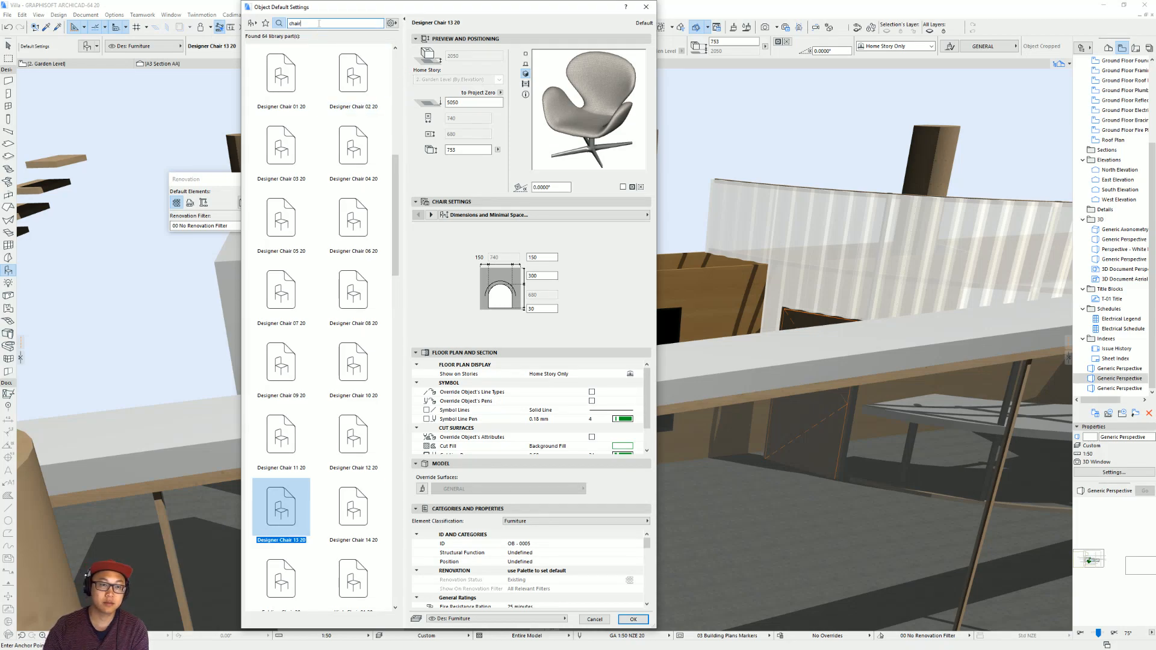
pyautogui.write('books')
pyautogui.click(303, 91)
pyautogui.click(360, 82)
pyautogui.click(295, 150)
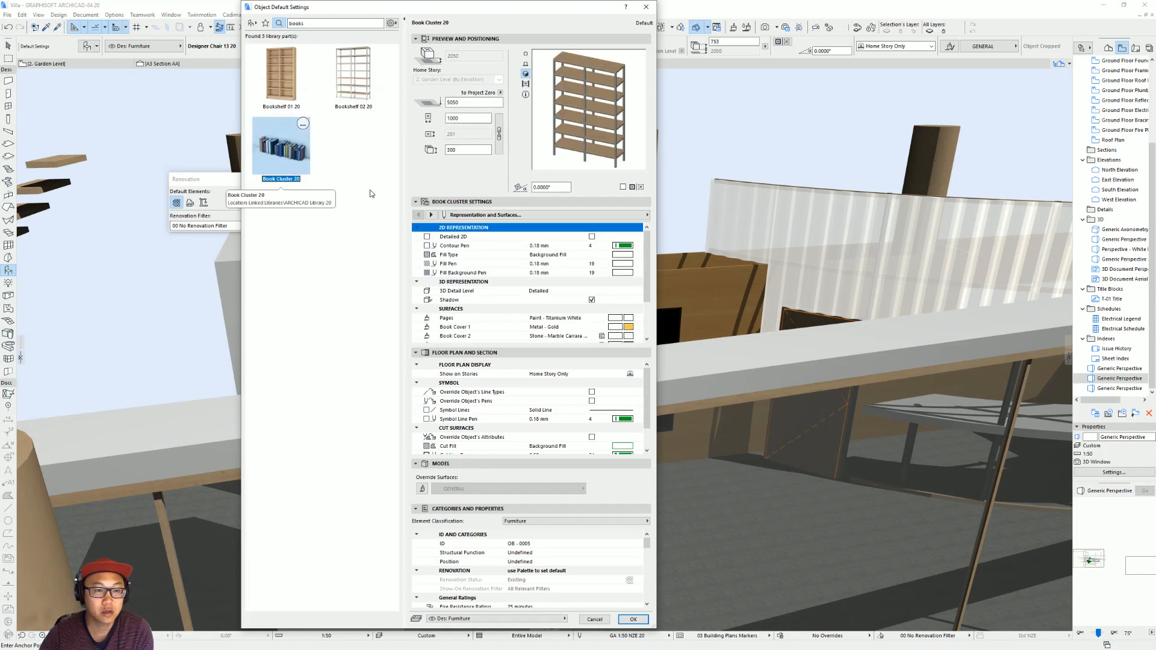
pyautogui.click(633, 620)
# Place two overlapping book clusters at the near end of the shelf unit's lowest shelf.
pyautogui.scroll(6, 550, 343)
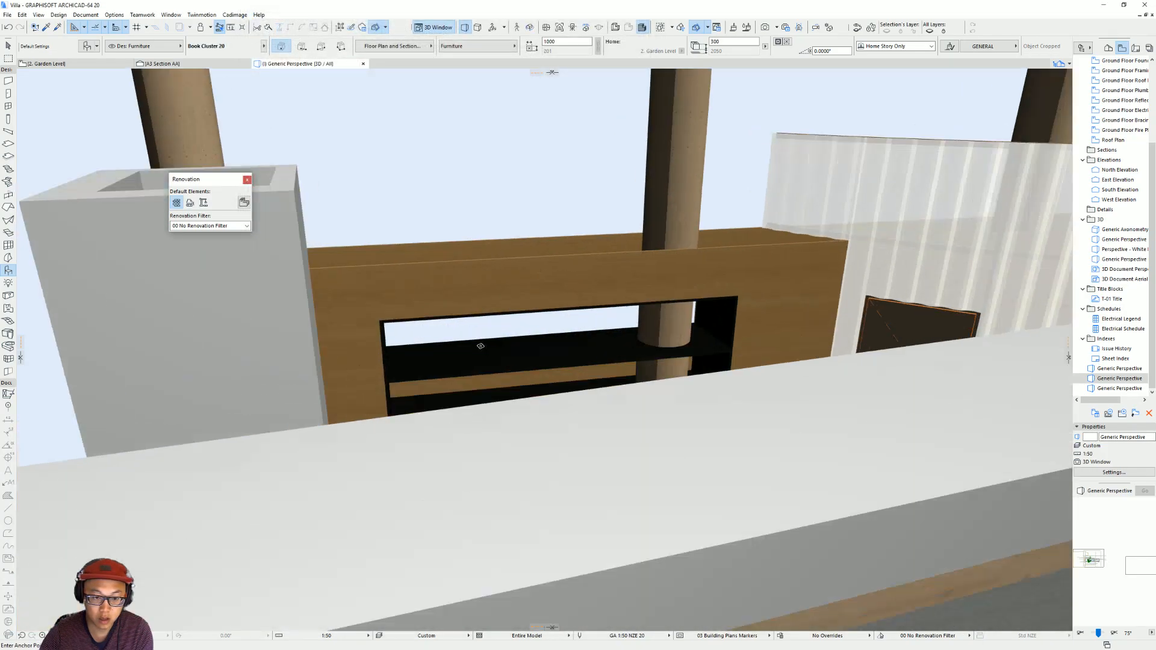
pyautogui.scroll(5, 445, 457)
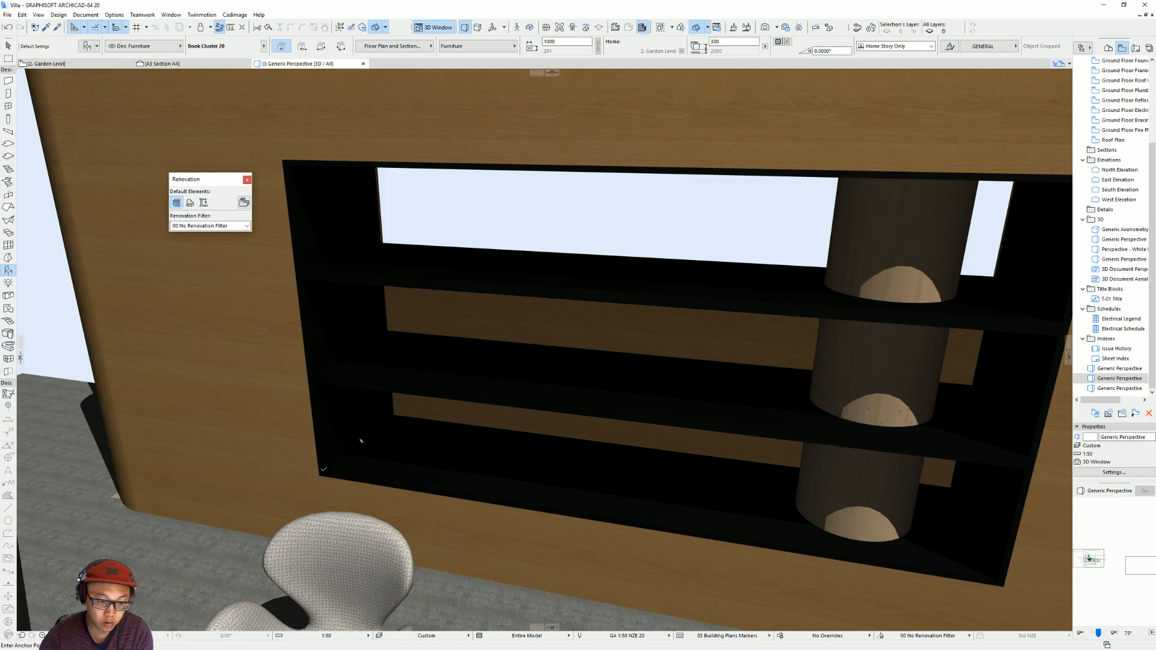
pyautogui.click(362, 441)
pyautogui.scroll(-5, 362, 446)
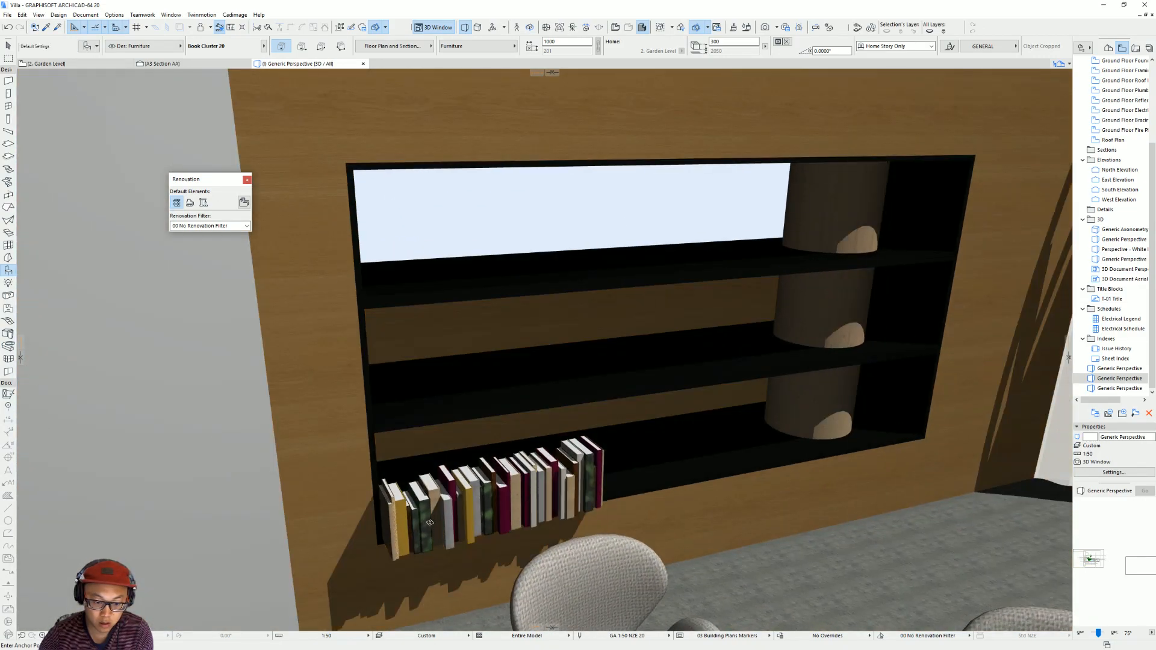
pyautogui.click(398, 557)
pyautogui.press('Escape')
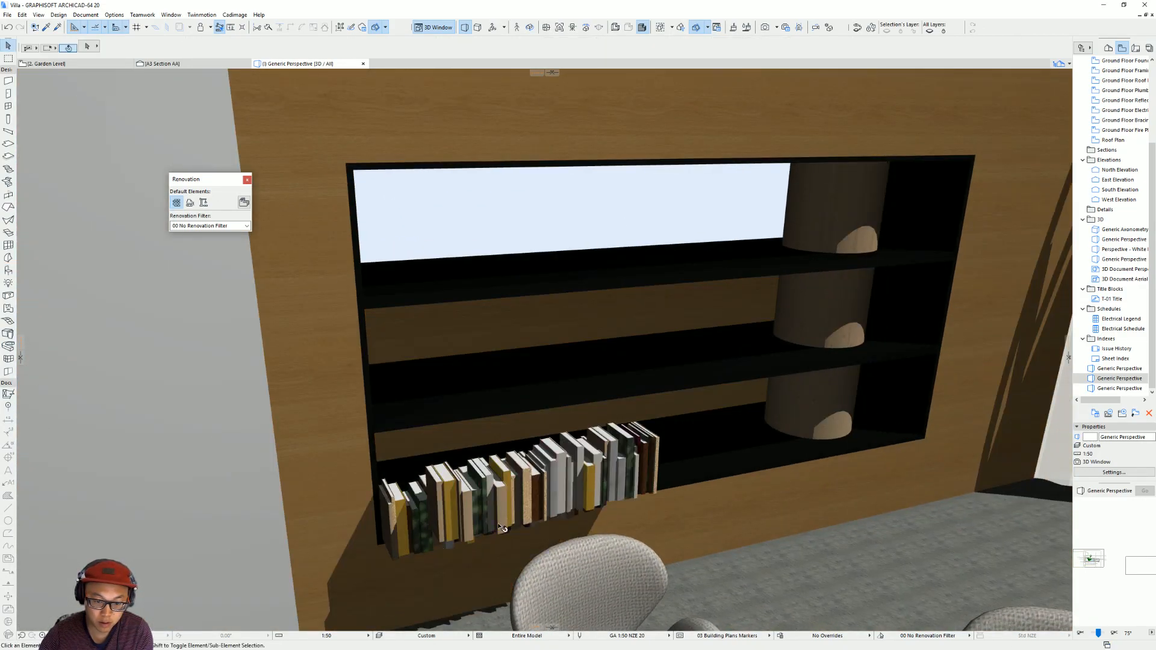
# Move one of the two book clusters up onto the middle shelf.
pyautogui.click(453, 544)
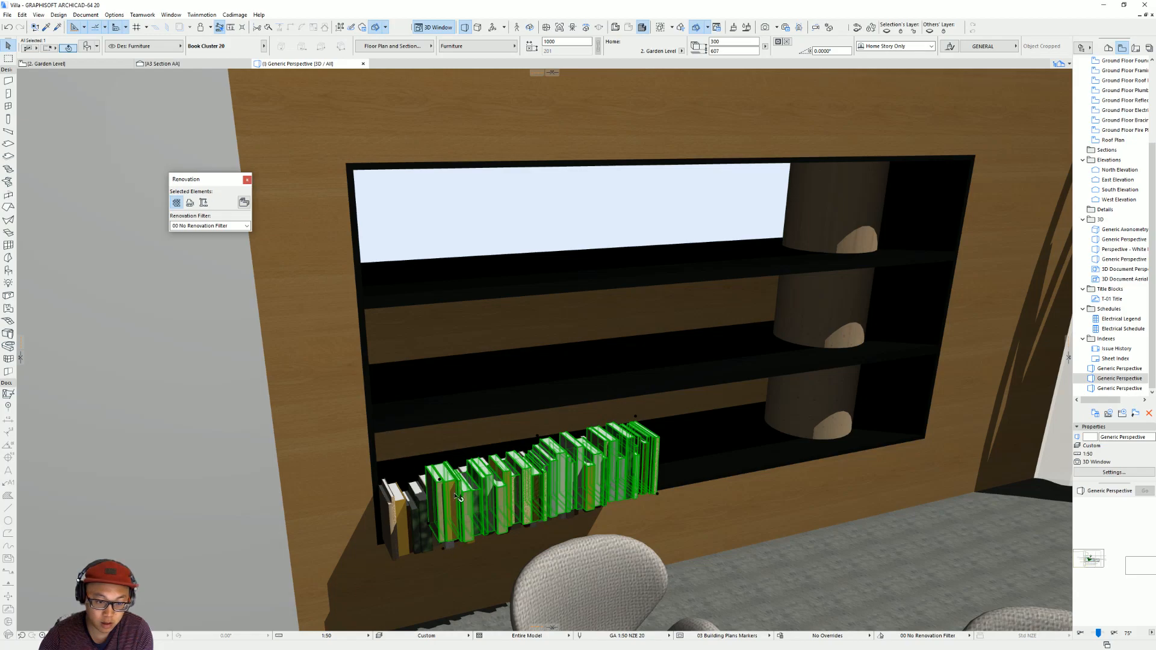
pyautogui.moveTo(505, 441); pyautogui.dragTo(422, 435)
pyautogui.keyDown('shift'); pyautogui.moveTo(606, 403); pyautogui.dragTo(396, 531, button='middle'); pyautogui.keyUp('shift')
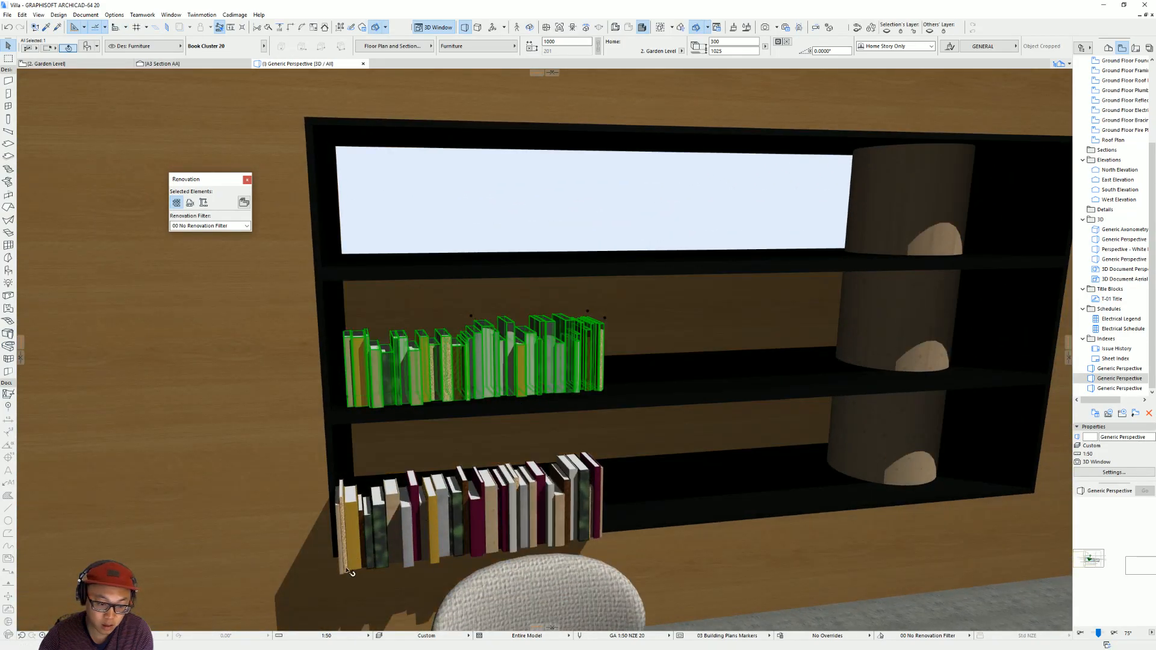
# Replace the front book cluster on the lowest shelf with a copy set farther back inside the shelf unit.
pyautogui.click(349, 570)
pyautogui.moveTo(349, 570); pyautogui.dragTo(407, 536)
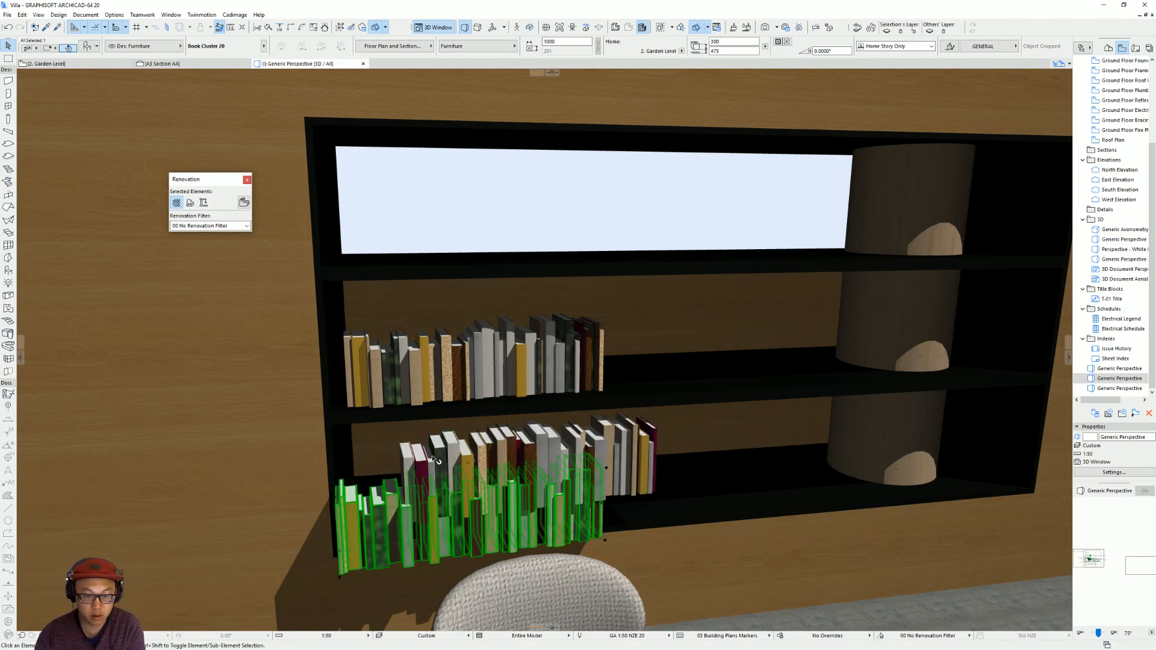
pyautogui.press('Delete')
pyautogui.click(407, 527)
pyautogui.moveTo(380, 543); pyautogui.dragTo(359, 548)
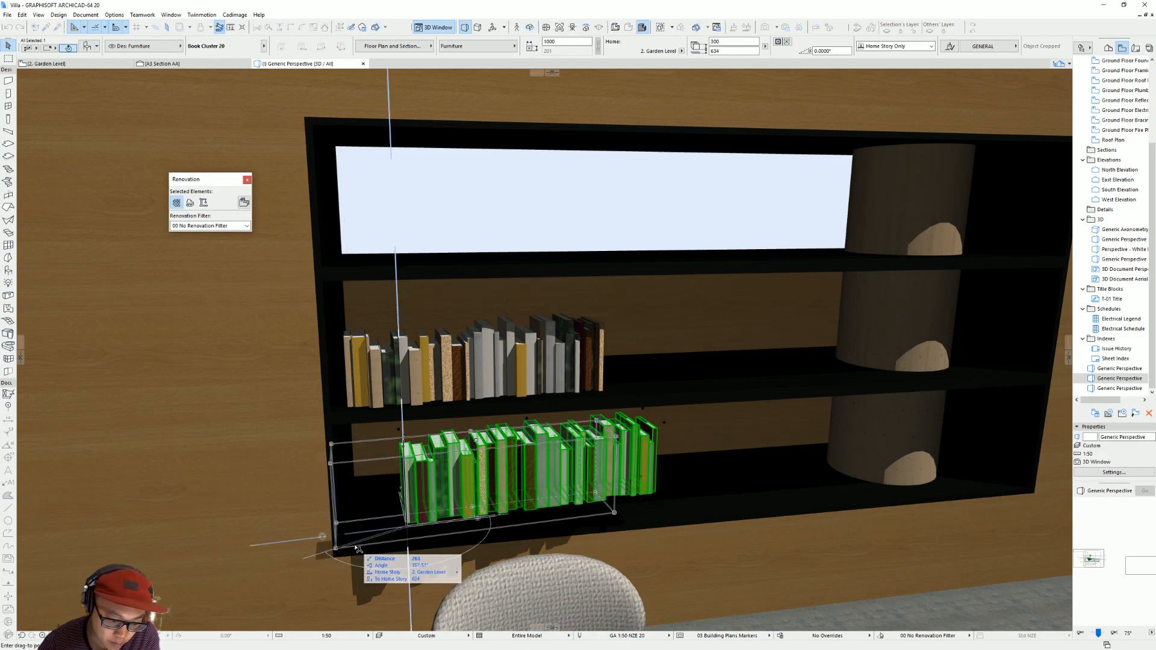
pyautogui.press('Escape')
# In the Garden Level plan, rotate both book clusters about the enclosure's corner to run parallel with the shelf wall.
pyautogui.press('F2')
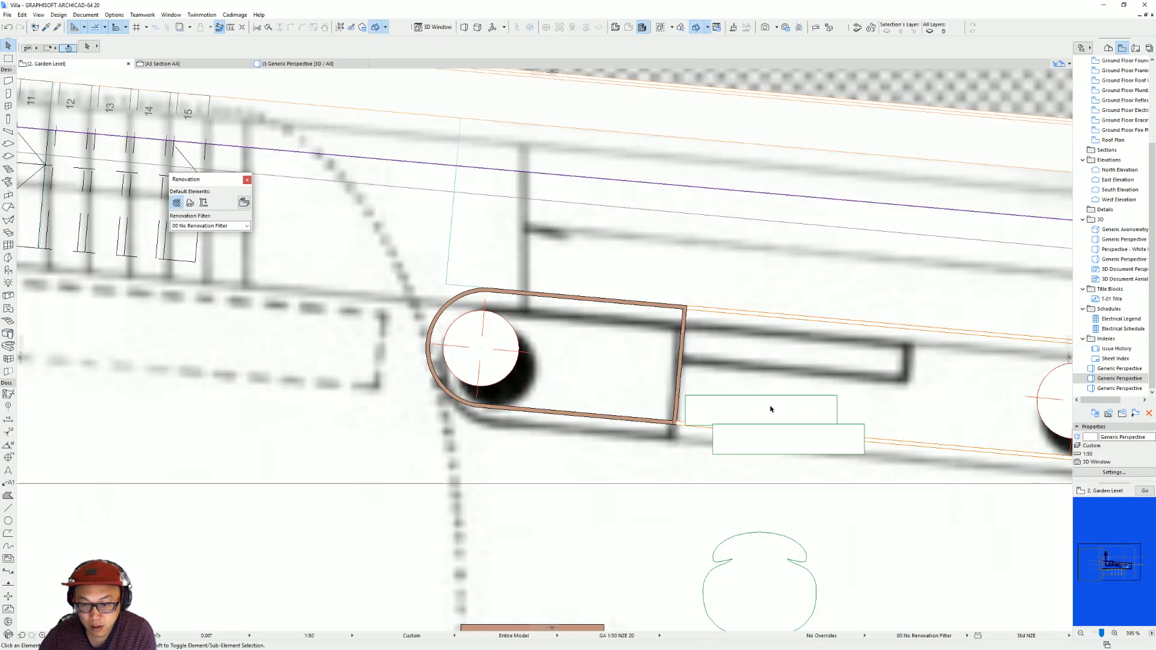
pyautogui.scroll(2, 767, 410)
pyautogui.click(547, 388)
pyautogui.keyDown('shift'); pyautogui.click(476, 440); pyautogui.keyUp('shift')
pyautogui.click(466, 445)
pyautogui.click(414, 396)
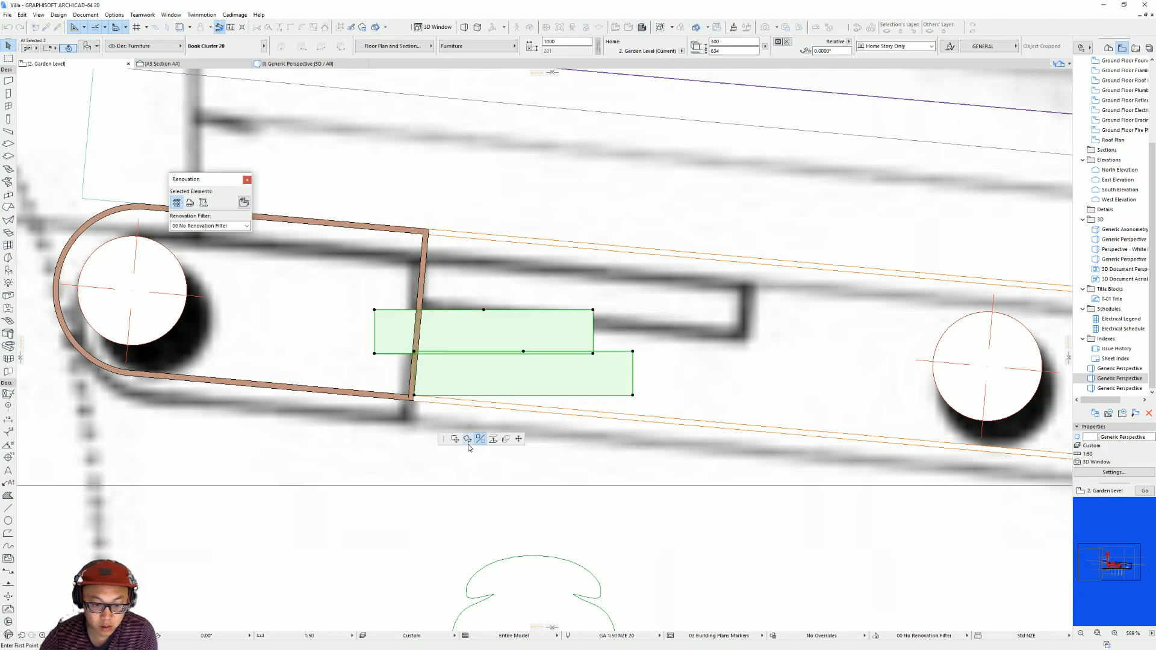
pyautogui.click(415, 396)
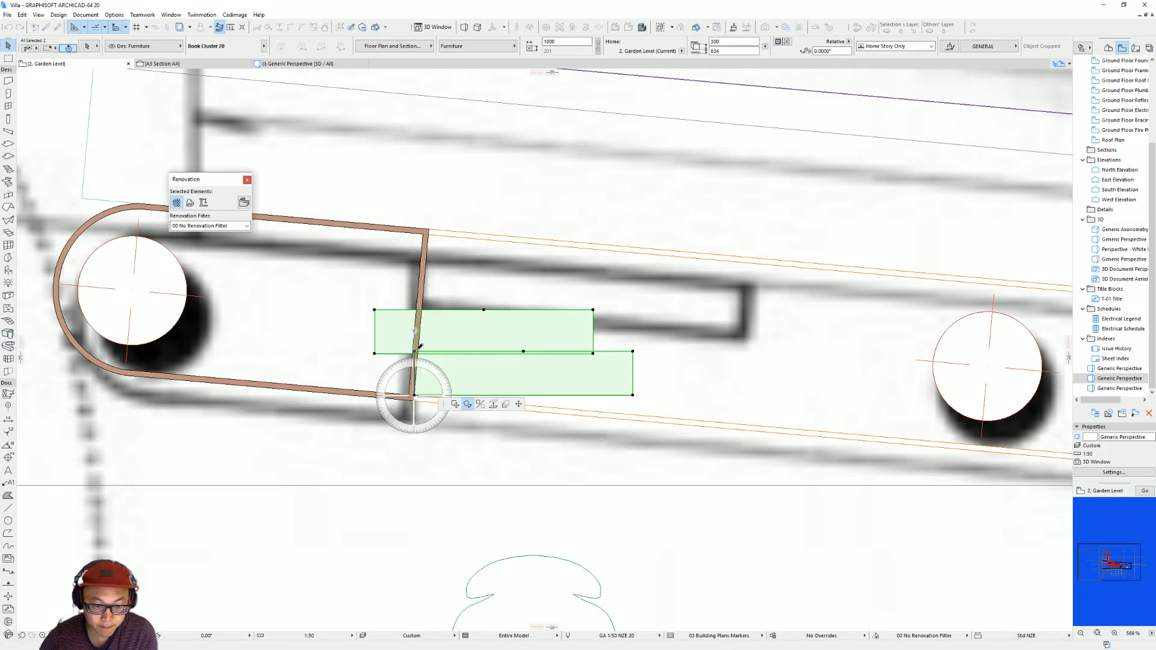
pyautogui.click(415, 351)
pyautogui.click(418, 350)
# Delete the rear book cluster in plan, leaving only the one along the shelf's front edge.
pyautogui.click(549, 341)
pyautogui.click(619, 381)
pyautogui.click(629, 379)
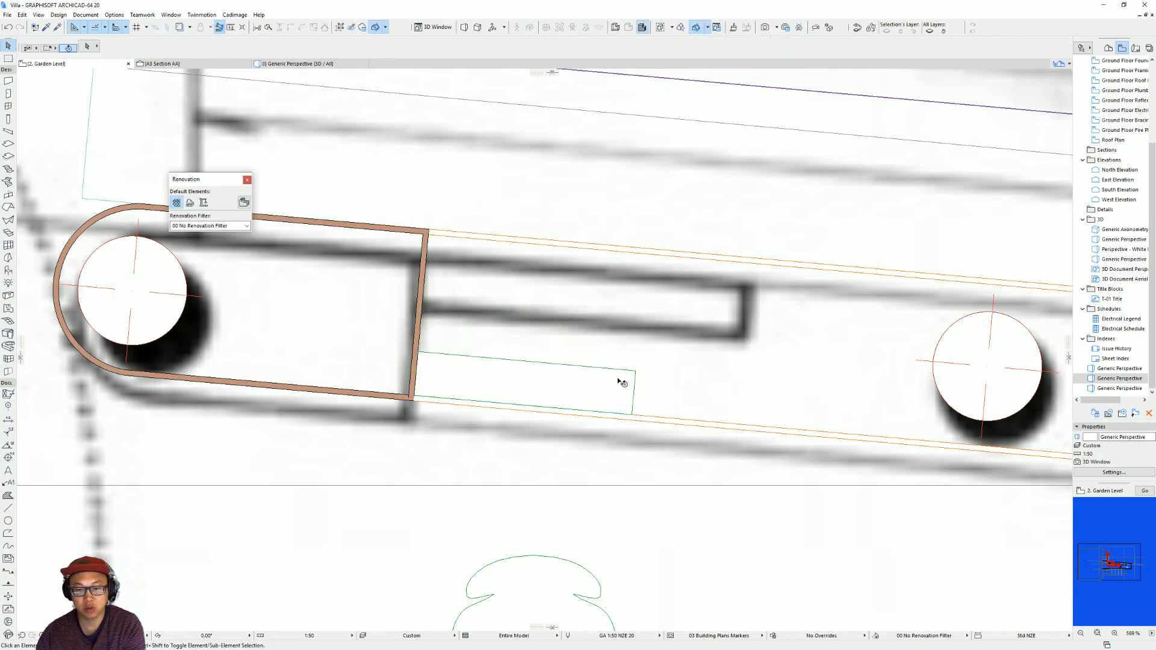
# Set the remaining book cluster slightly back from the shelf's front edge and lengthen it to 1500 mm.
pyautogui.moveTo(689, 372); pyautogui.dragTo(641, 368, button='middle')
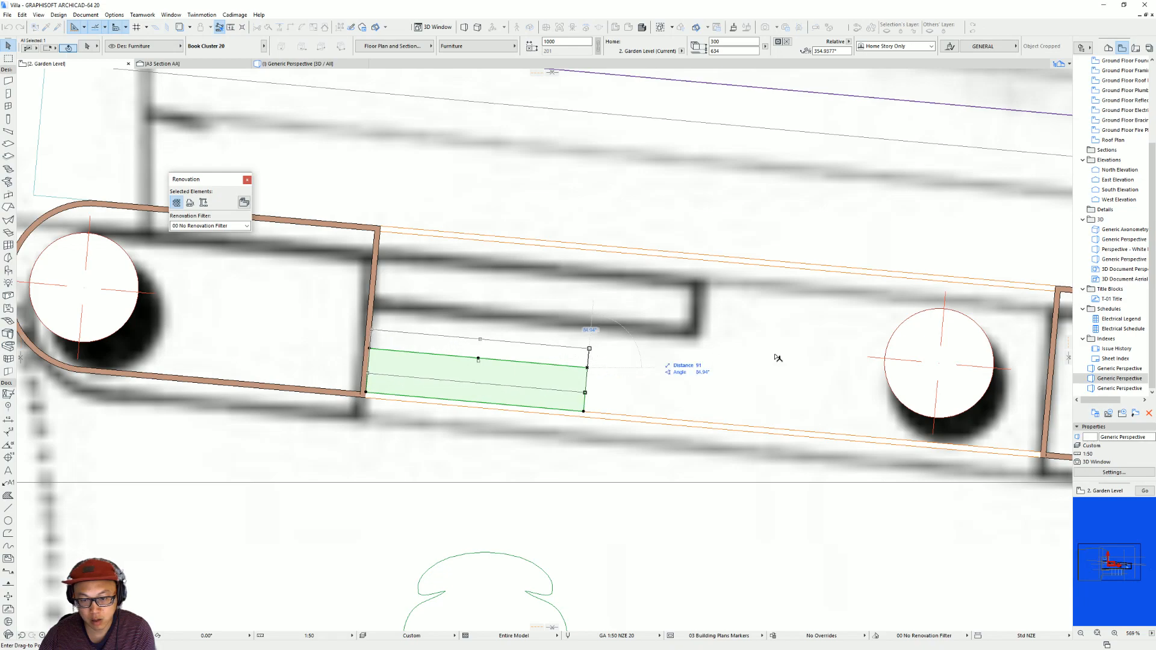
pyautogui.click(939, 367)
pyautogui.hotkey('ctrl', 'd')
pyautogui.click(369, 394)
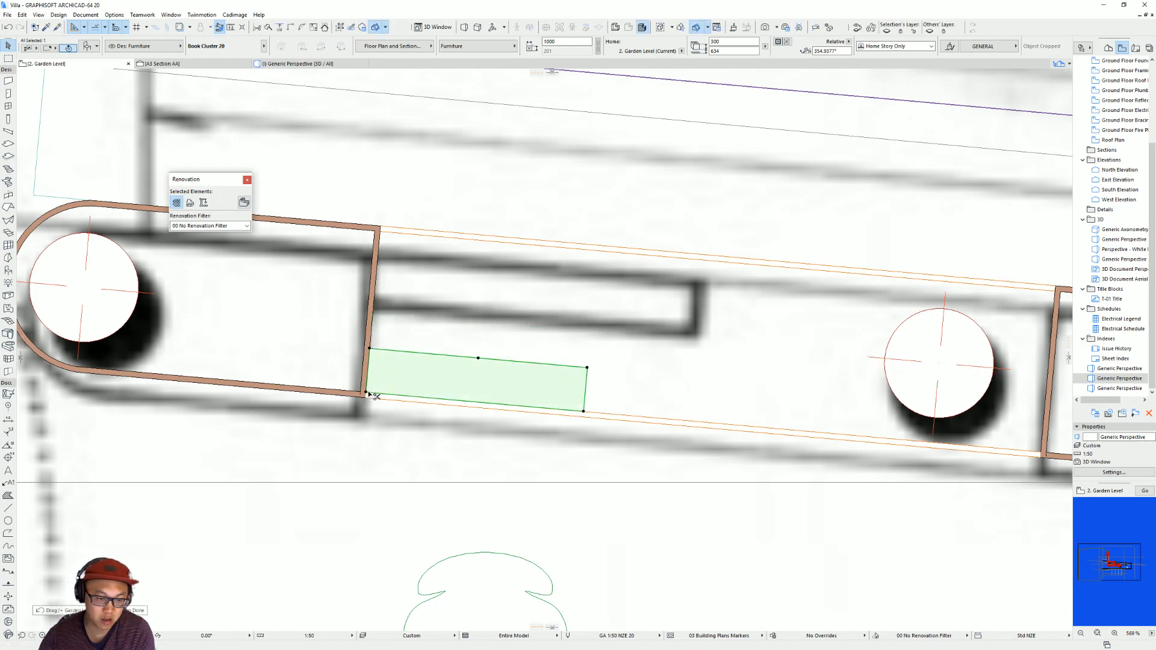
pyautogui.click(367, 393)
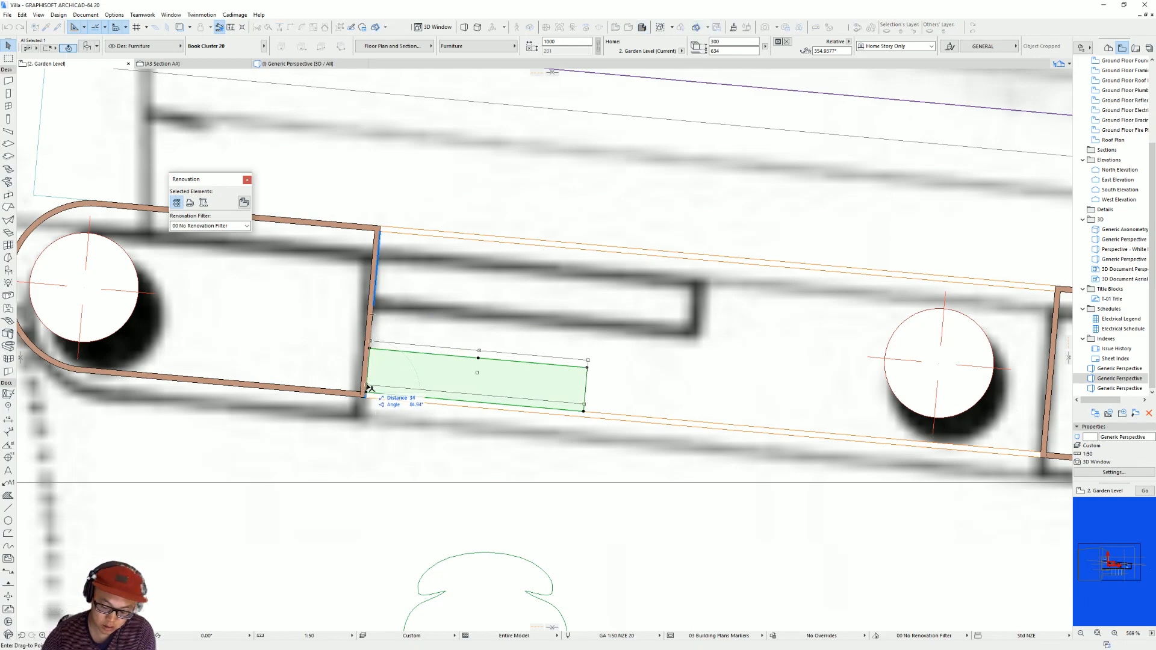
pyautogui.click(367, 383)
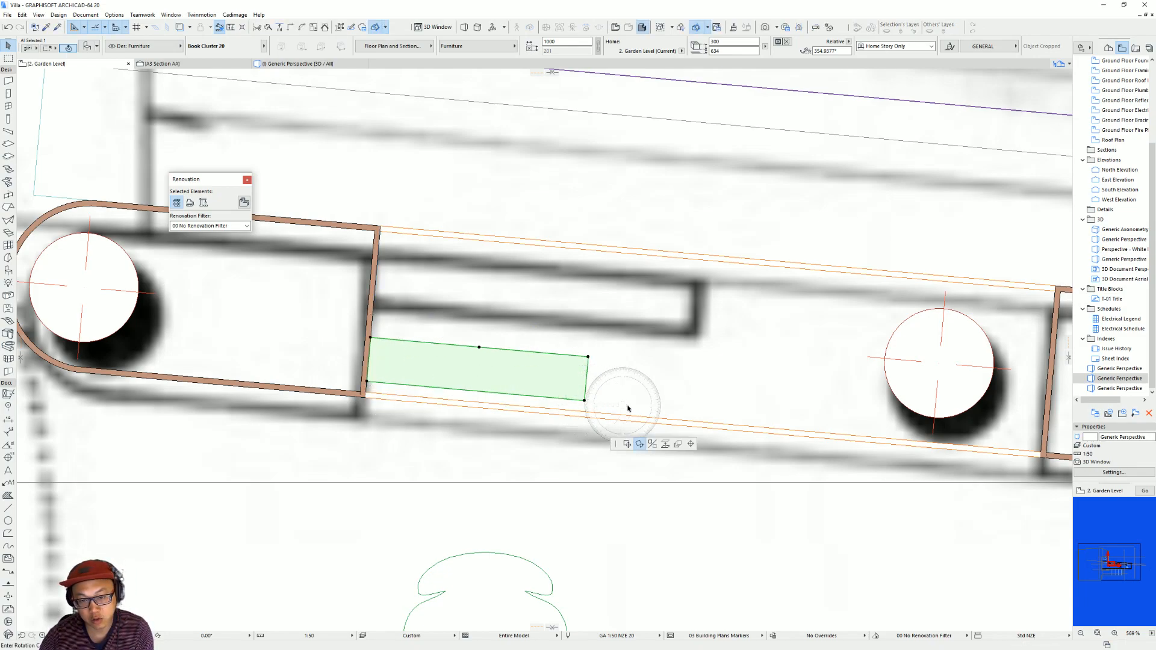
pyautogui.click(690, 445)
pyautogui.click(702, 336)
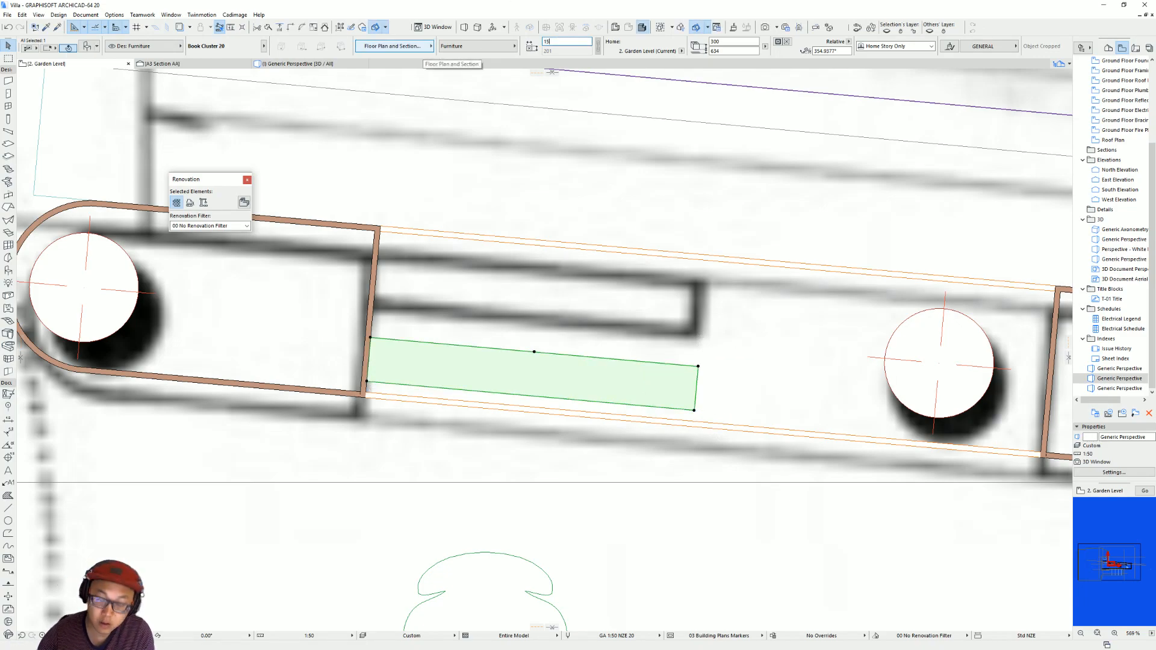
# Copy the book cluster vertically onto the middle shelf in the 3D view.
pyautogui.press('F3')
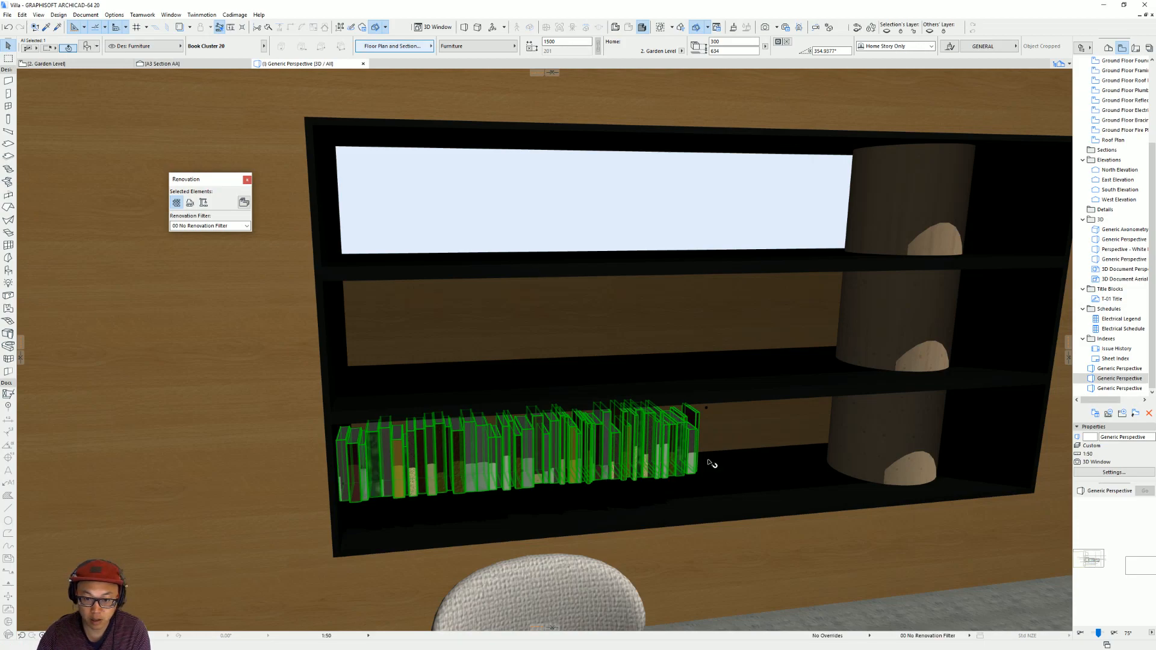
pyautogui.scroll(-2, 711, 416)
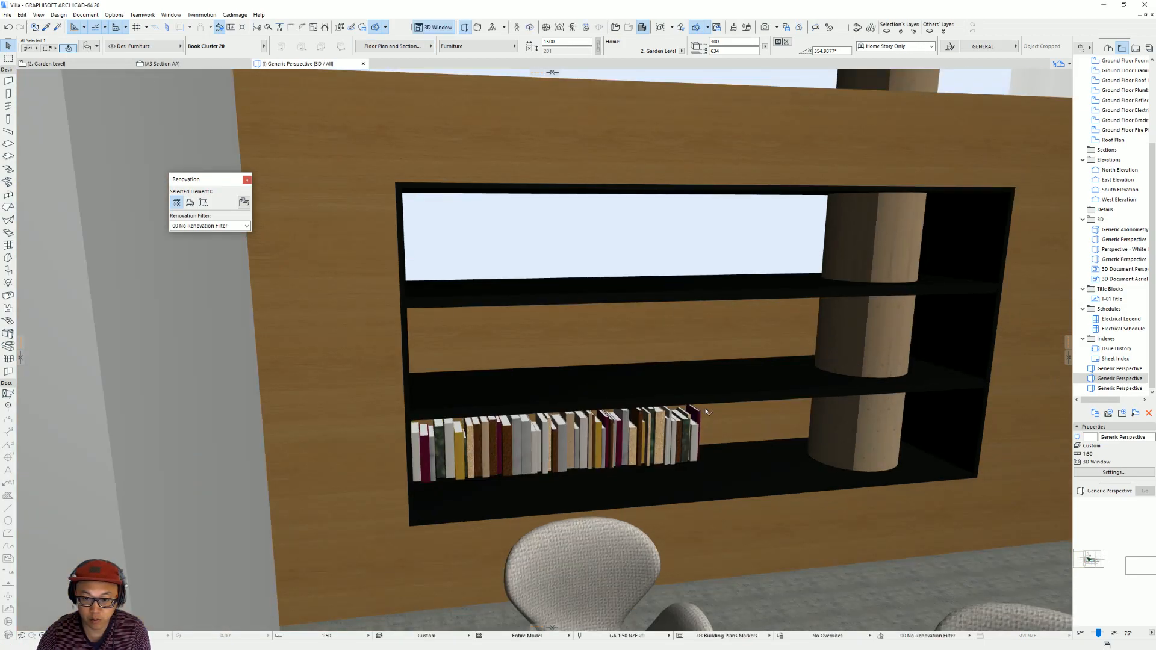
pyautogui.click(707, 464)
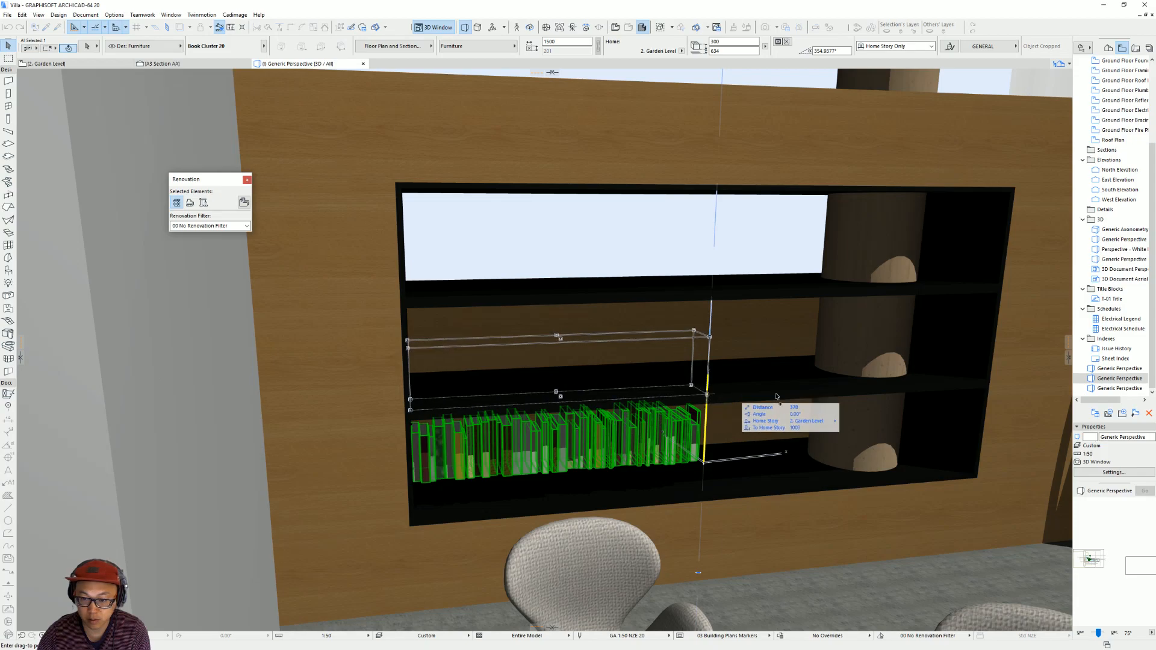
pyautogui.click(740, 388)
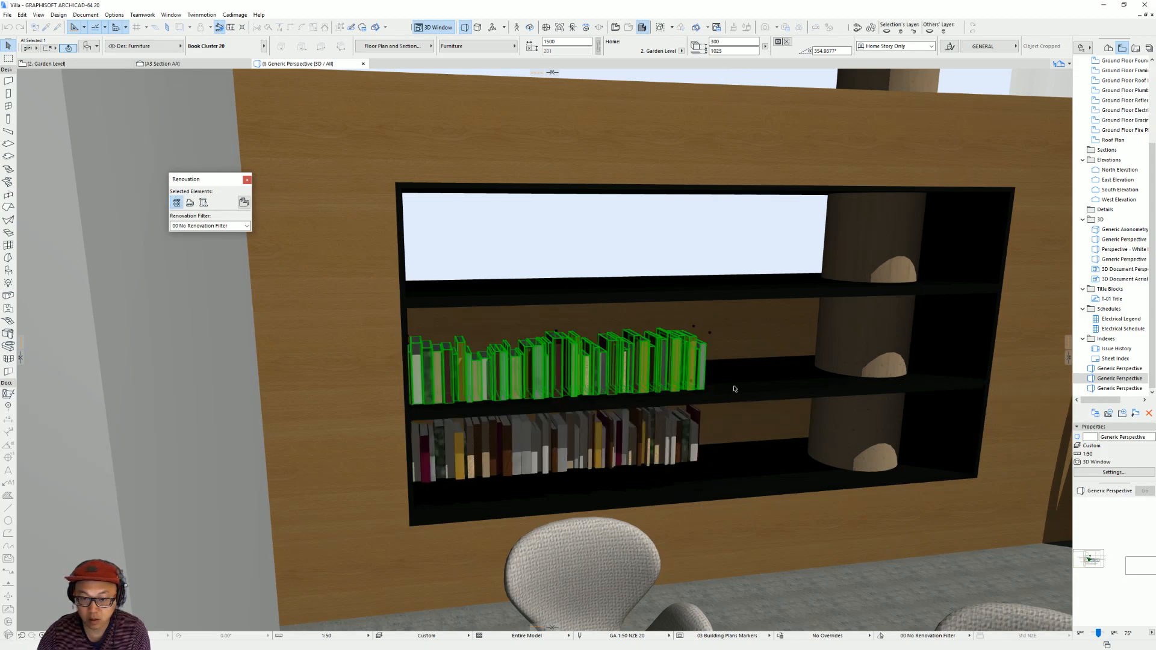
# Lower the bottom book cluster so it rests on the lowest shelf.
pyautogui.keyDown('shift'); pyautogui.moveTo(686, 401); pyautogui.dragTo(385, 345, button='middle'); pyautogui.keyUp('shift')
pyautogui.click(531, 429)
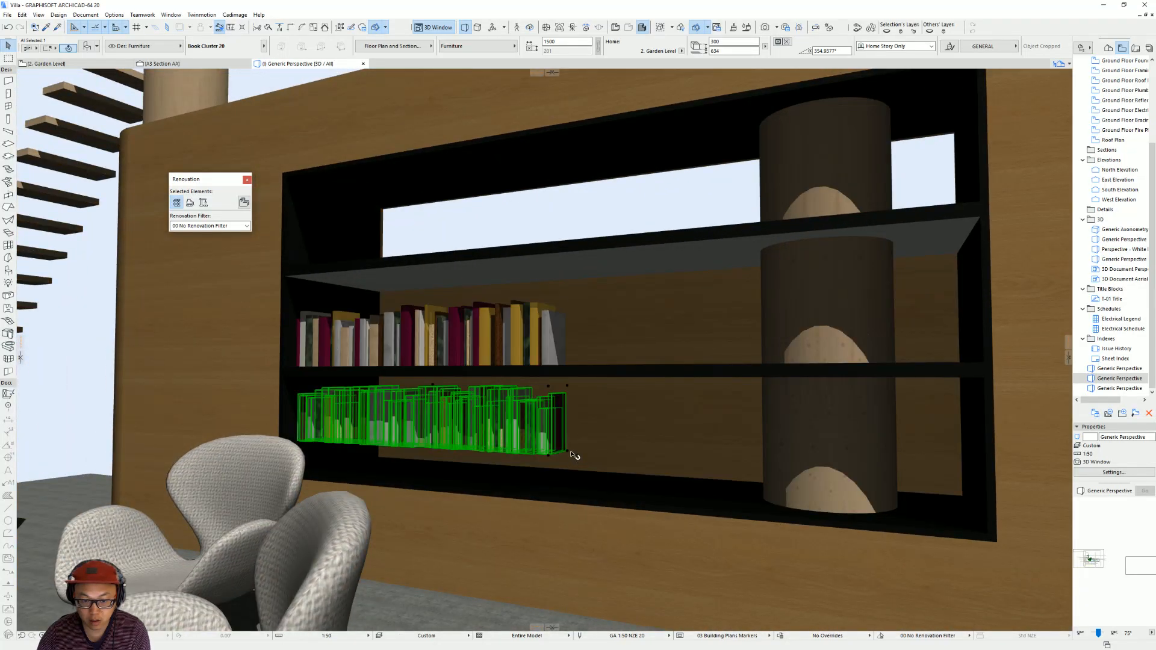
pyautogui.hotkey('ctrl', 'd')
pyautogui.click(568, 451)
pyautogui.click(568, 474)
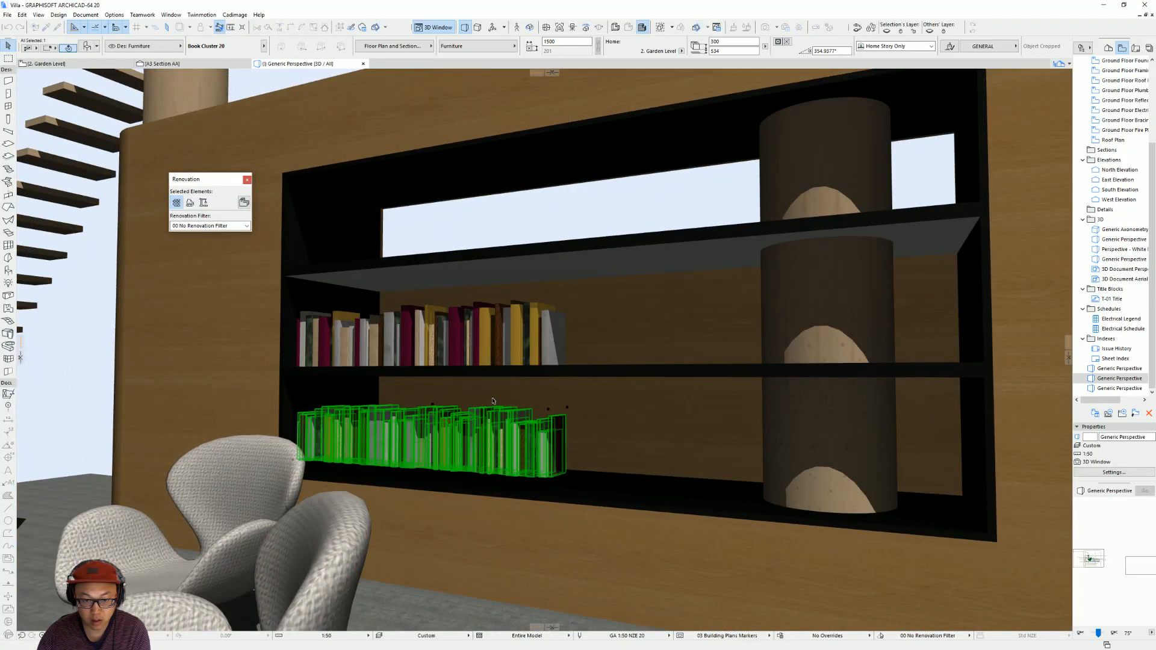
# Shorten the middle shelf's book cluster to 1200 mm.
pyautogui.scroll(-5, 498, 404)
pyautogui.keyDown('shift'); pyautogui.moveTo(498, 404); pyautogui.dragTo(417, 462, button='middle'); pyautogui.keyUp('shift')
pyautogui.scroll(-6, 678, 406)
pyautogui.scroll(-1, 687, 404)
pyautogui.moveTo(693, 403); pyautogui.dragTo(673, 408, button='middle')
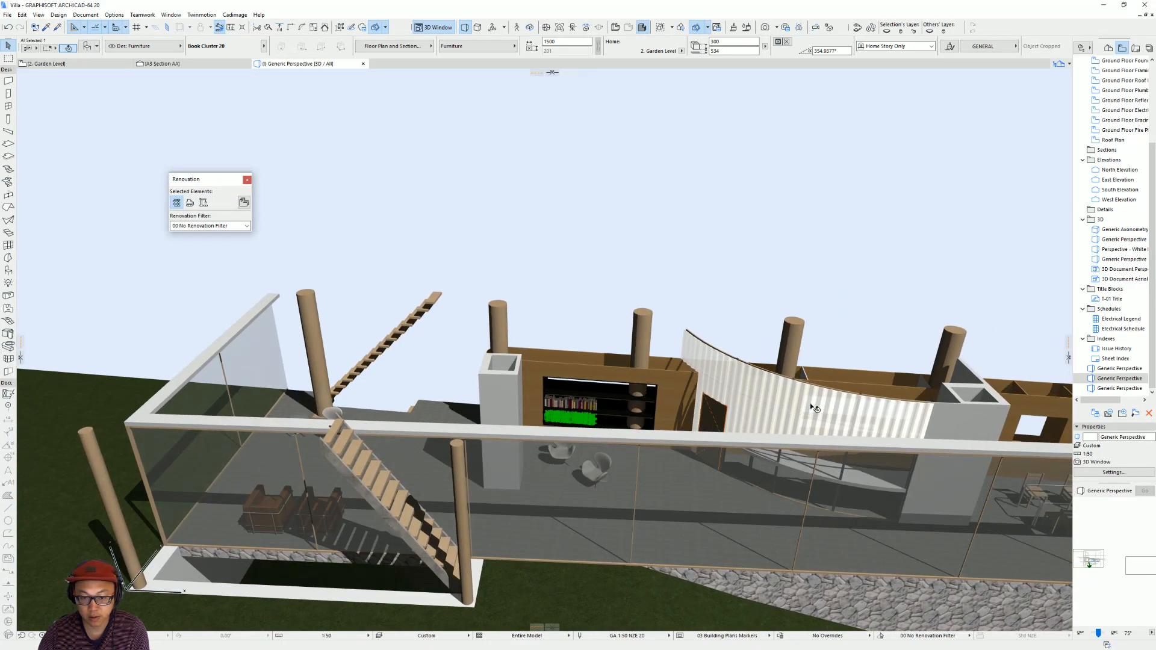
pyautogui.press('Escape')
pyautogui.scroll(8, 628, 407)
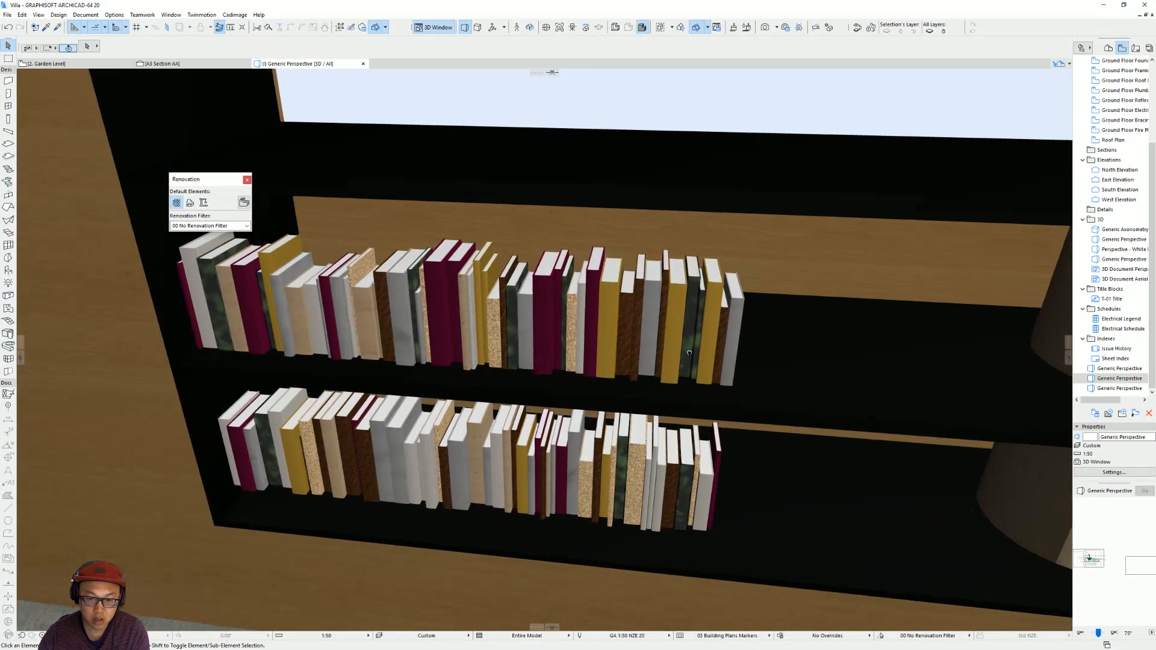
pyautogui.click(688, 347)
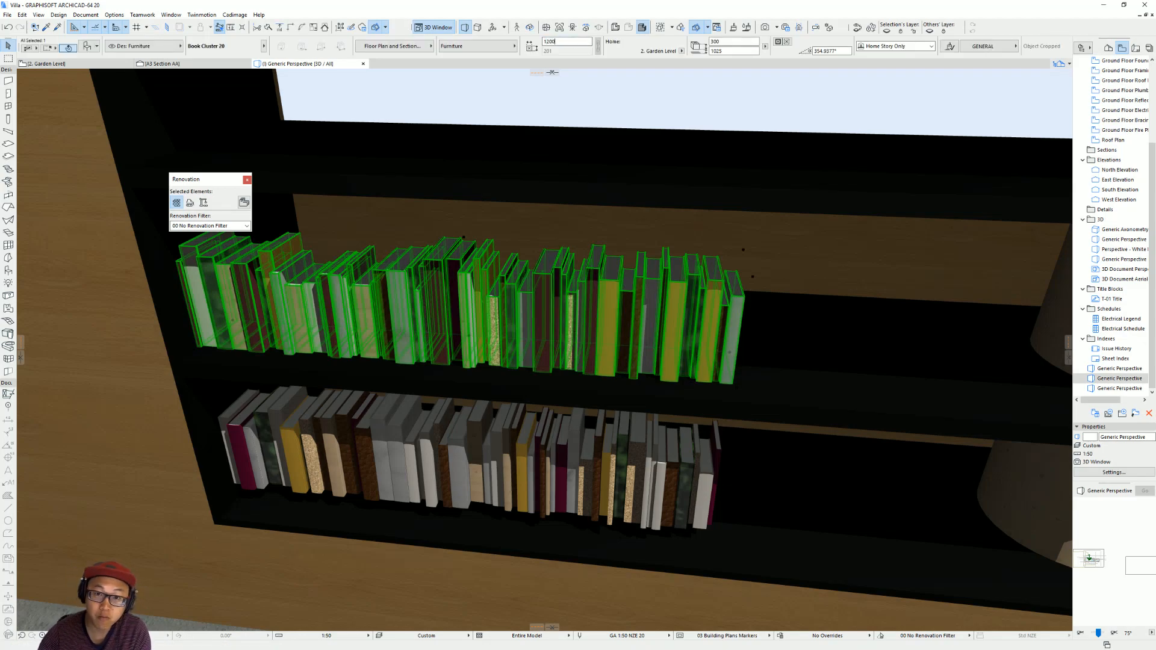
pyautogui.press('Escape')
# Set the 3D element filter to show an infinite range of stories.
pyautogui.scroll(-8, 675, 323)
pyautogui.keyDown('shift'); pyautogui.moveTo(674, 320); pyautogui.dragTo(562, 294, button='middle'); pyautogui.keyUp('shift')
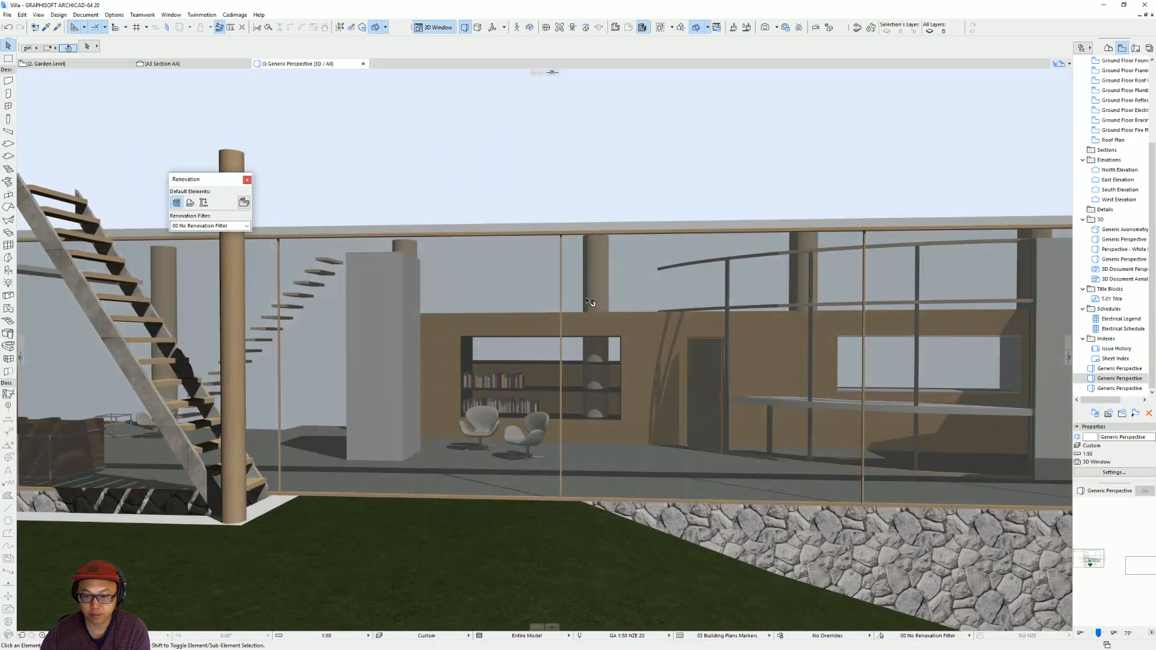
pyautogui.scroll(-4, 562, 294)
pyautogui.keyDown('shift'); pyautogui.moveTo(547, 341); pyautogui.dragTo(612, 379, button='middle'); pyautogui.keyUp('shift')
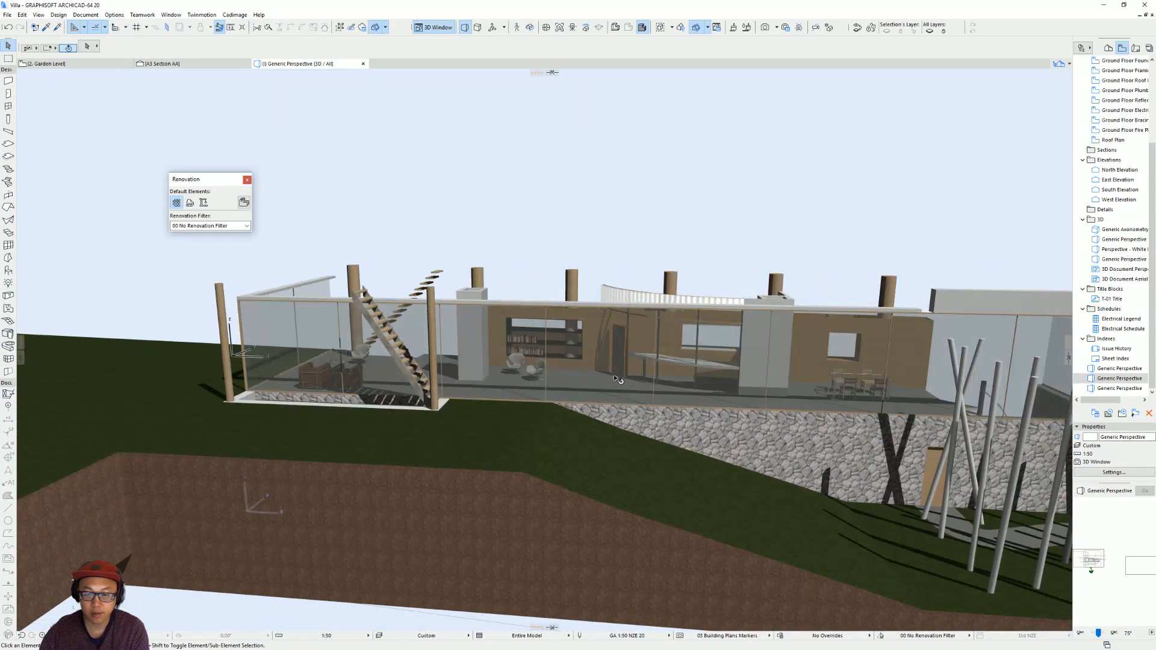
pyautogui.click(717, 28)
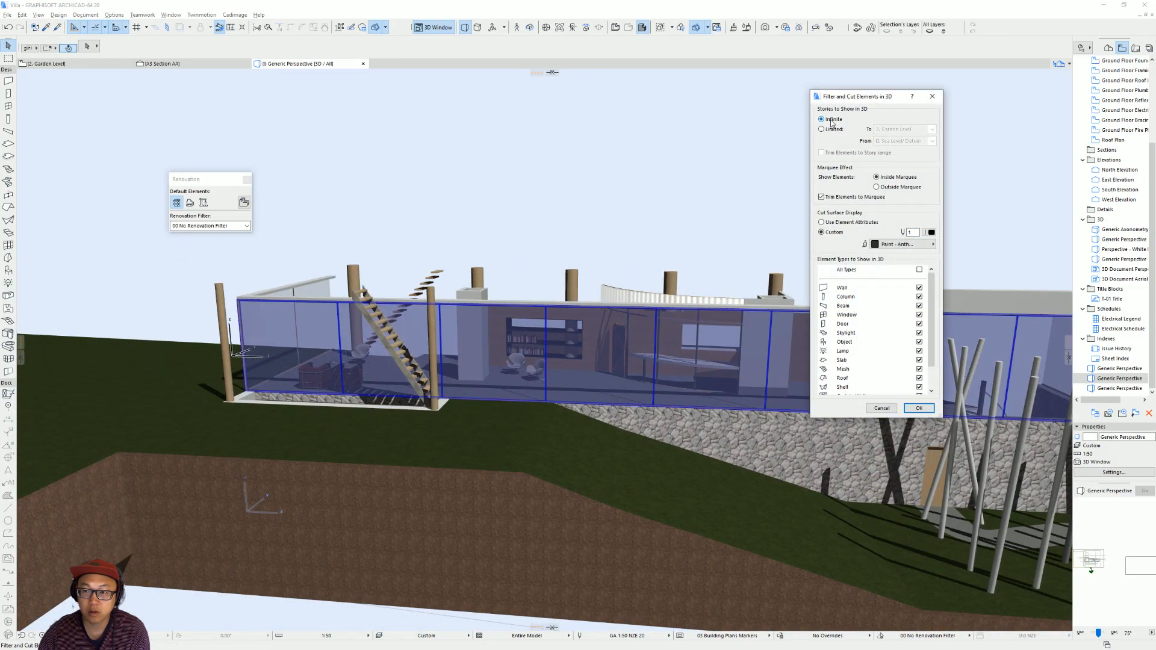
pyautogui.press('Return')
# Examine the complete villa in 3D from its long garden side and its end facade.
pyautogui.keyDown('shift'); pyautogui.moveTo(722, 365); pyautogui.dragTo(444, 358, button='middle'); pyautogui.keyUp('shift')
pyautogui.keyDown('shift'); pyautogui.moveTo(566, 357); pyautogui.dragTo(410, 71, button='middle'); pyautogui.keyUp('shift')
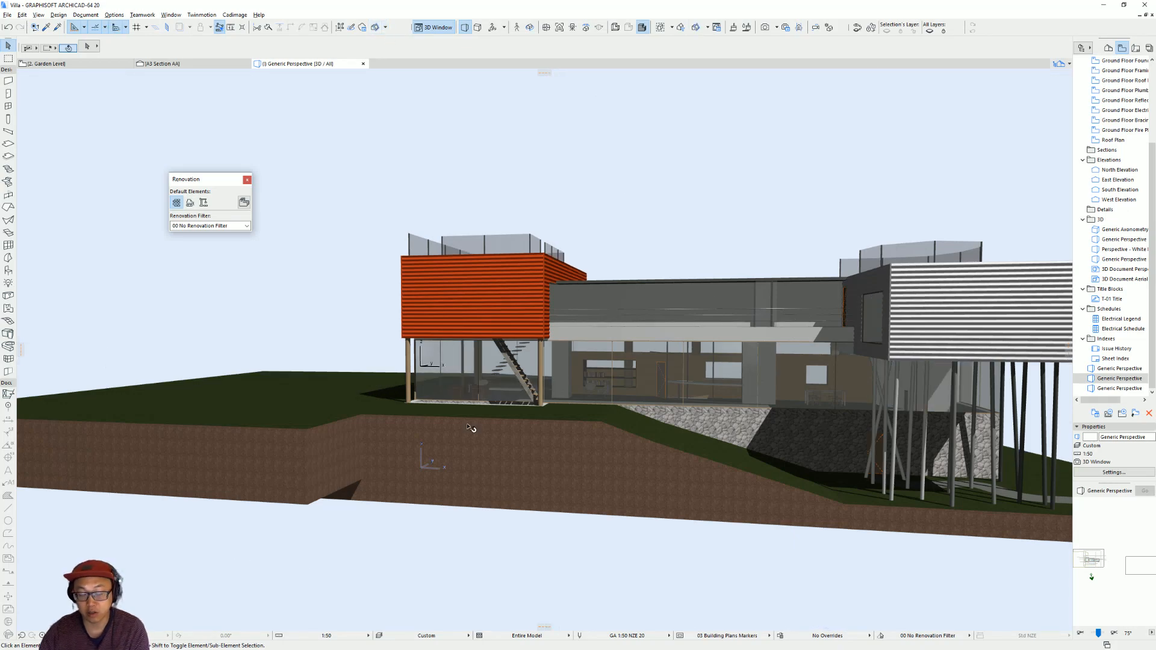
pyautogui.keyDown('shift'); pyautogui.moveTo(632, 366); pyautogui.dragTo(650, 459, button='middle'); pyautogui.keyUp('shift')
pyautogui.keyDown('shift'); pyautogui.moveTo(749, 393); pyautogui.dragTo(642, 412, button='middle'); pyautogui.keyUp('shift')
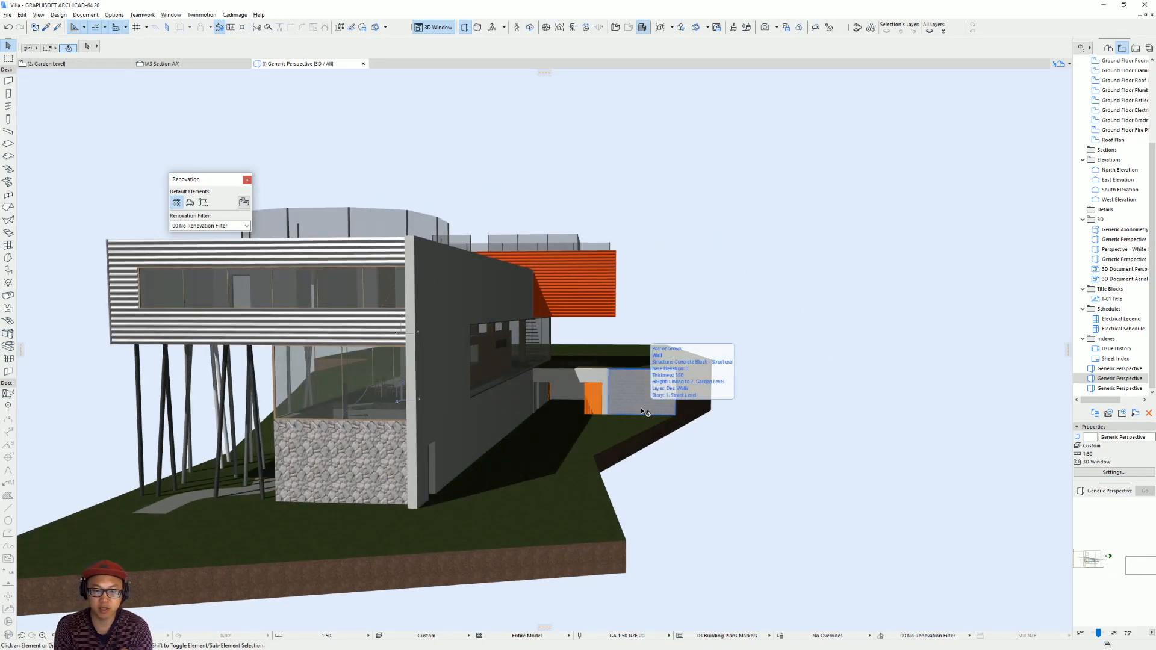
pyautogui.keyDown('shift'); pyautogui.moveTo(566, 386); pyautogui.dragTo(508, 336, button='middle'); pyautogui.keyUp('shift')
pyautogui.scroll(-3, 507, 335)
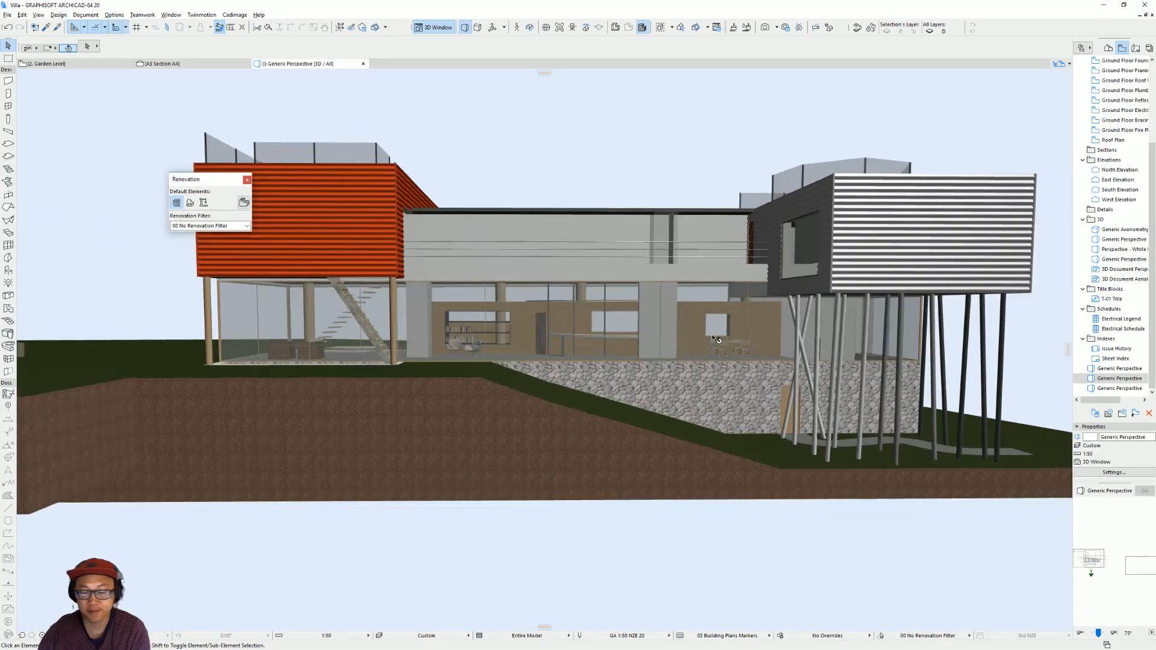